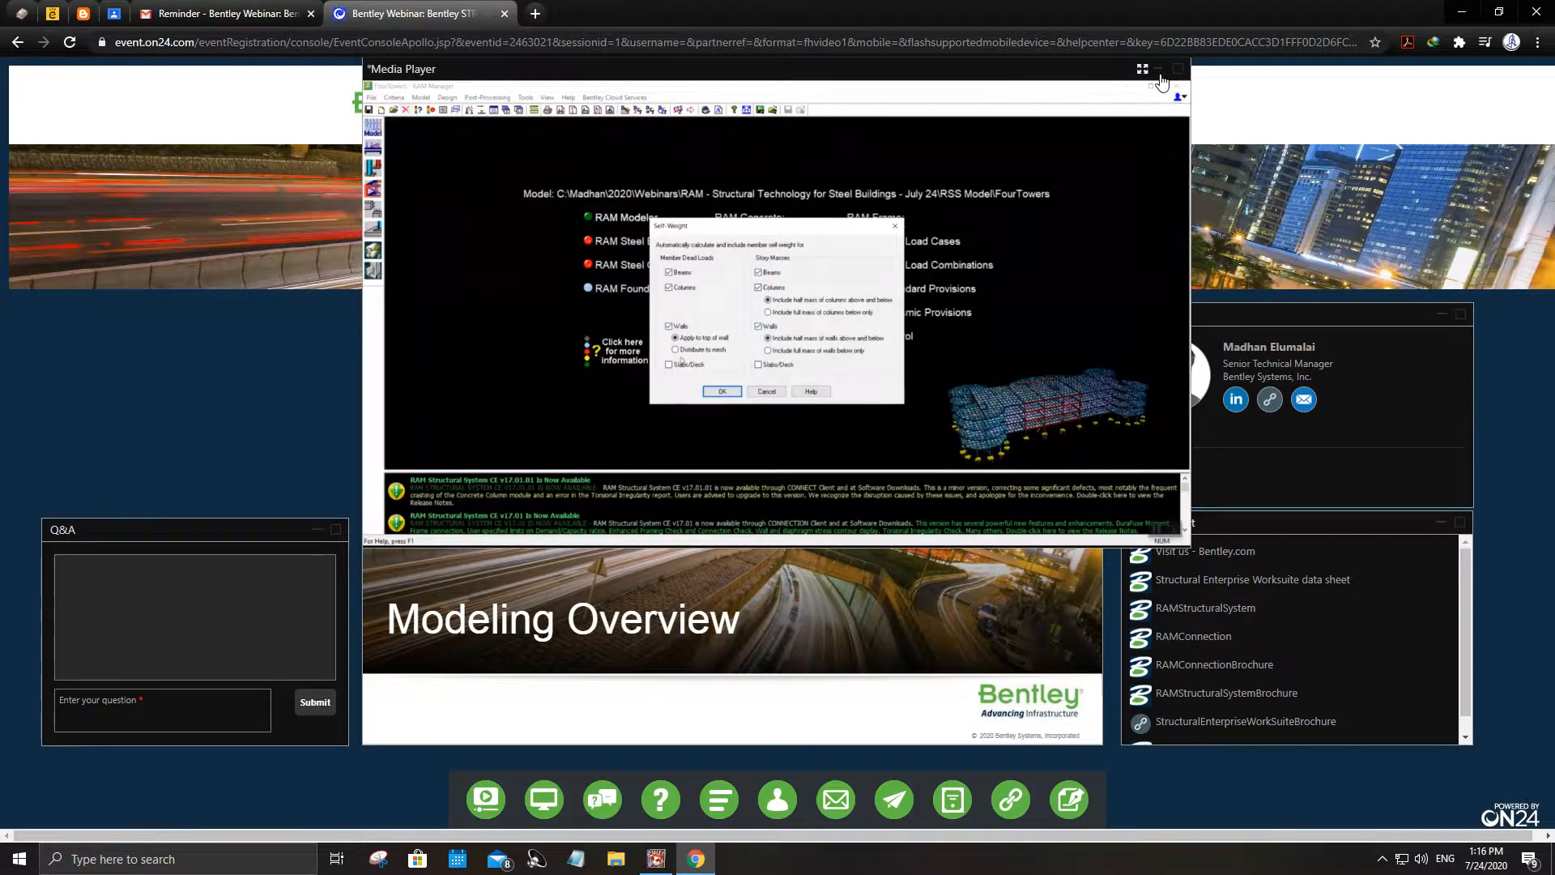
Switch the webinar's media player to full screen.
left_click(1154, 71)
key("Escape")
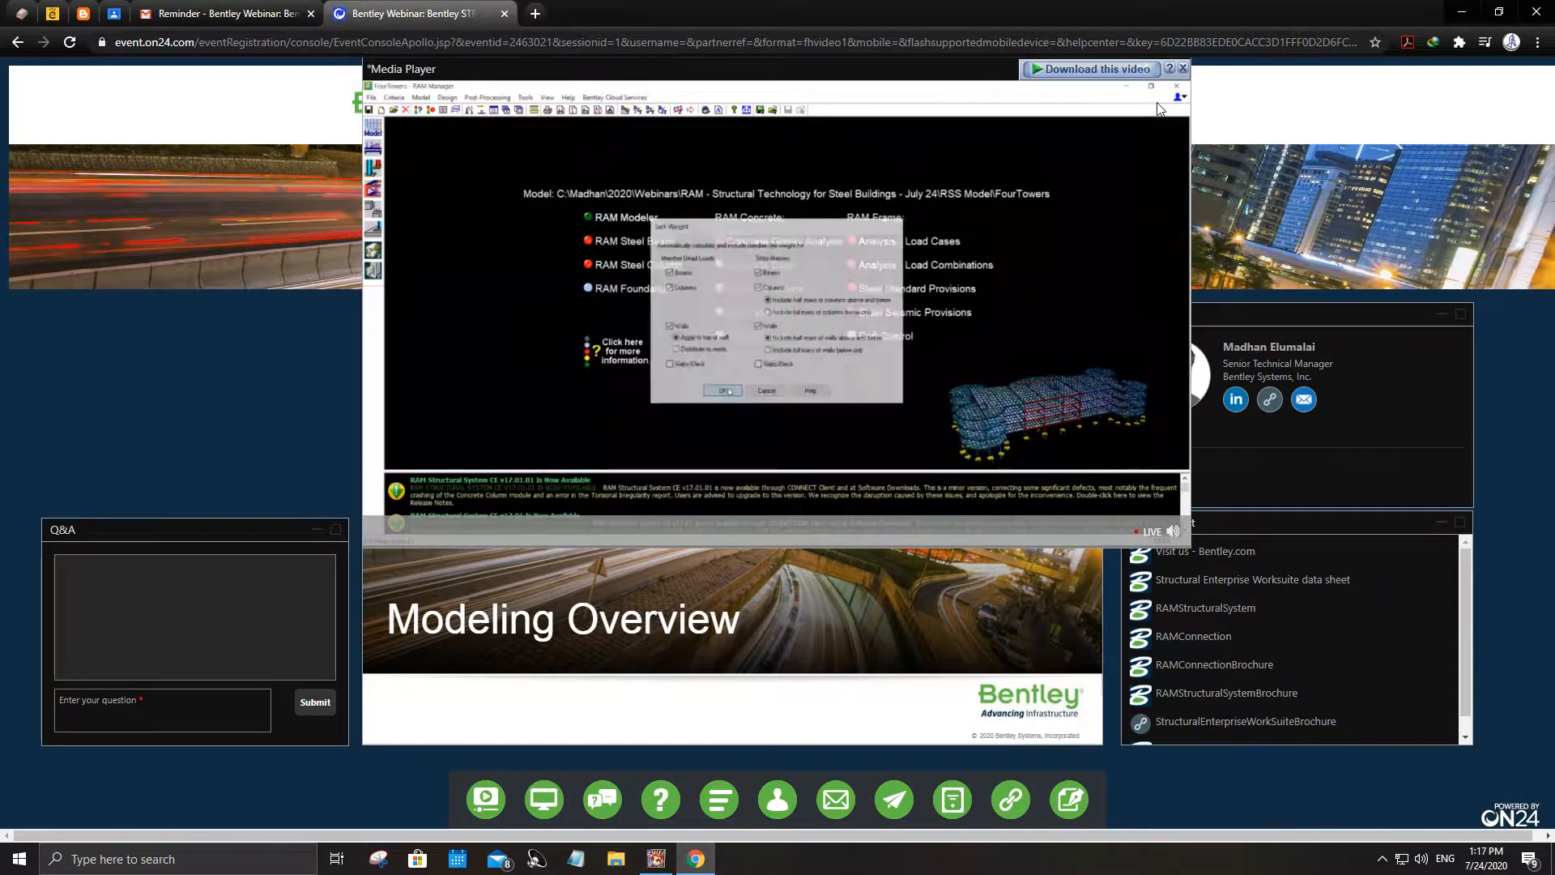
left_click(1149, 71)
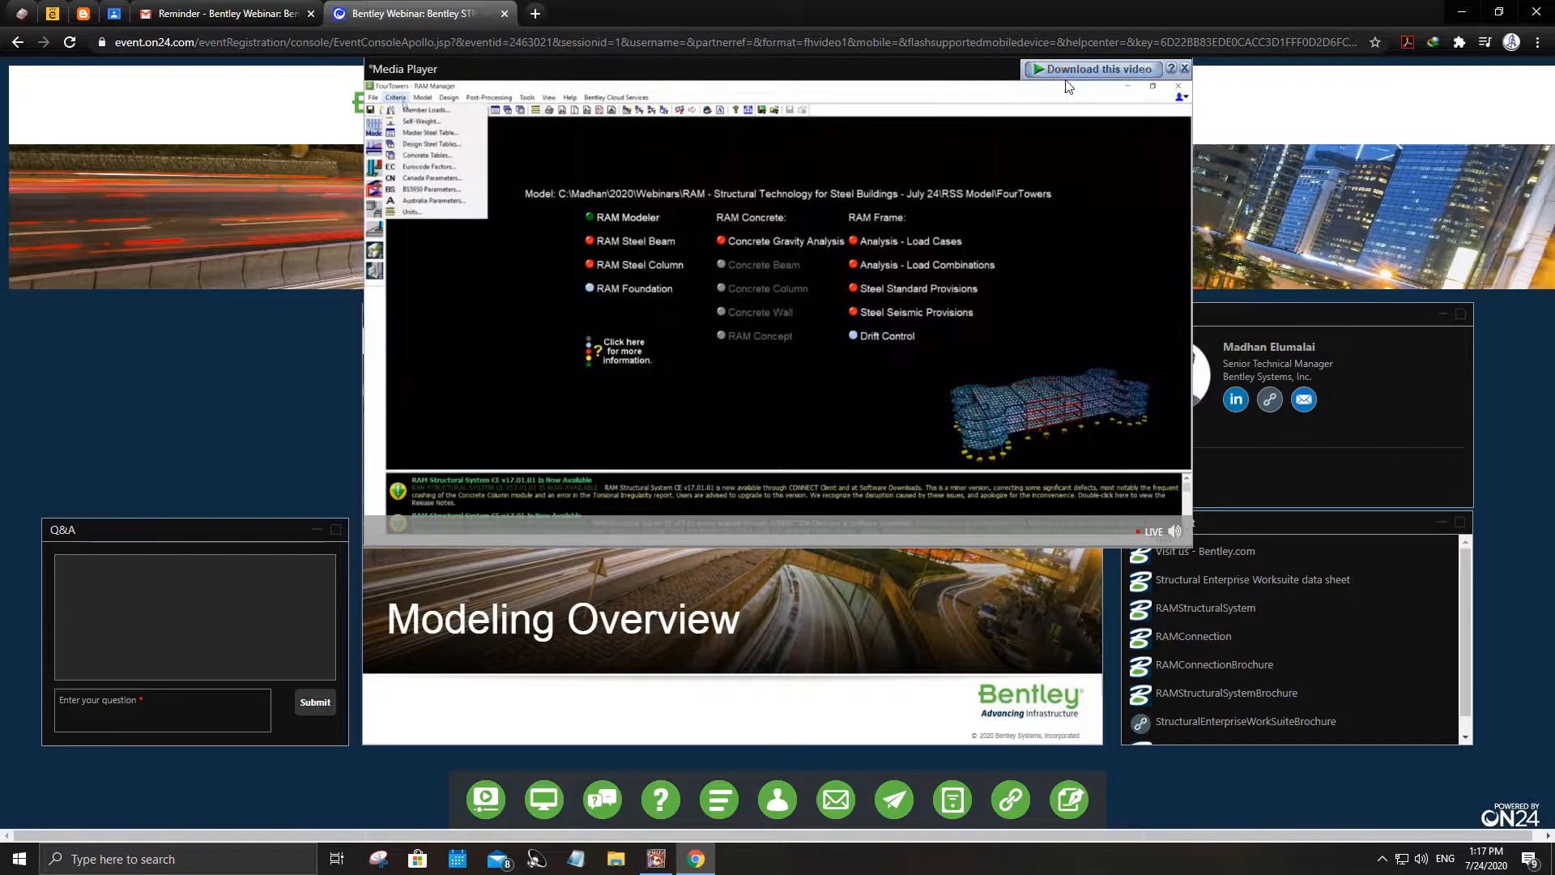
double_click(1158, 81)
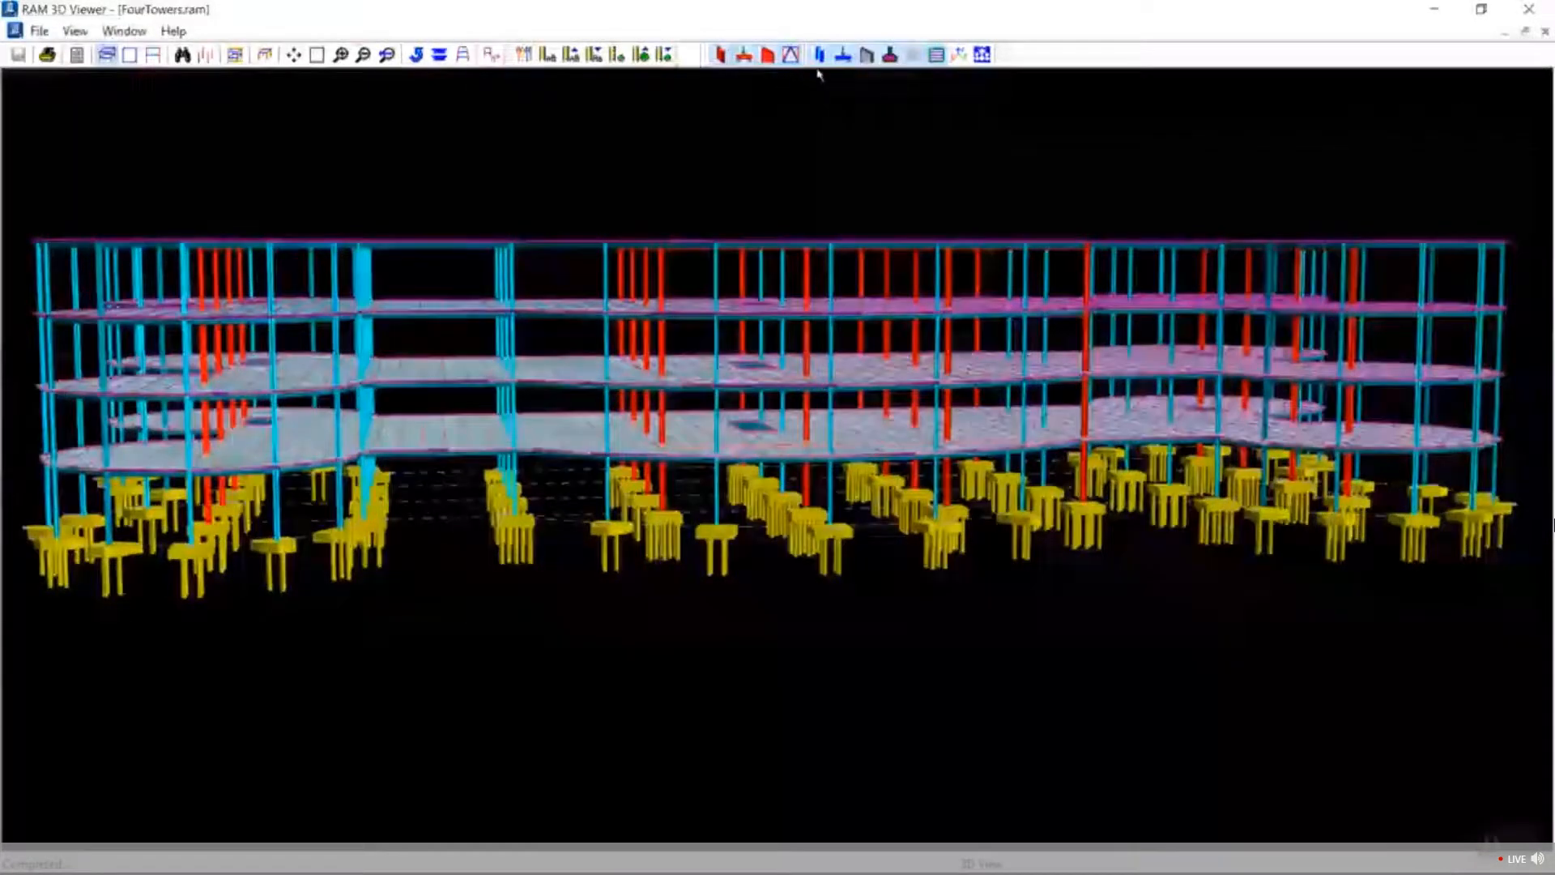
Hide the decks, gravity beams and gravity columns in the 3D model to isolate the lateral frames and foundations.
left_click(933, 58)
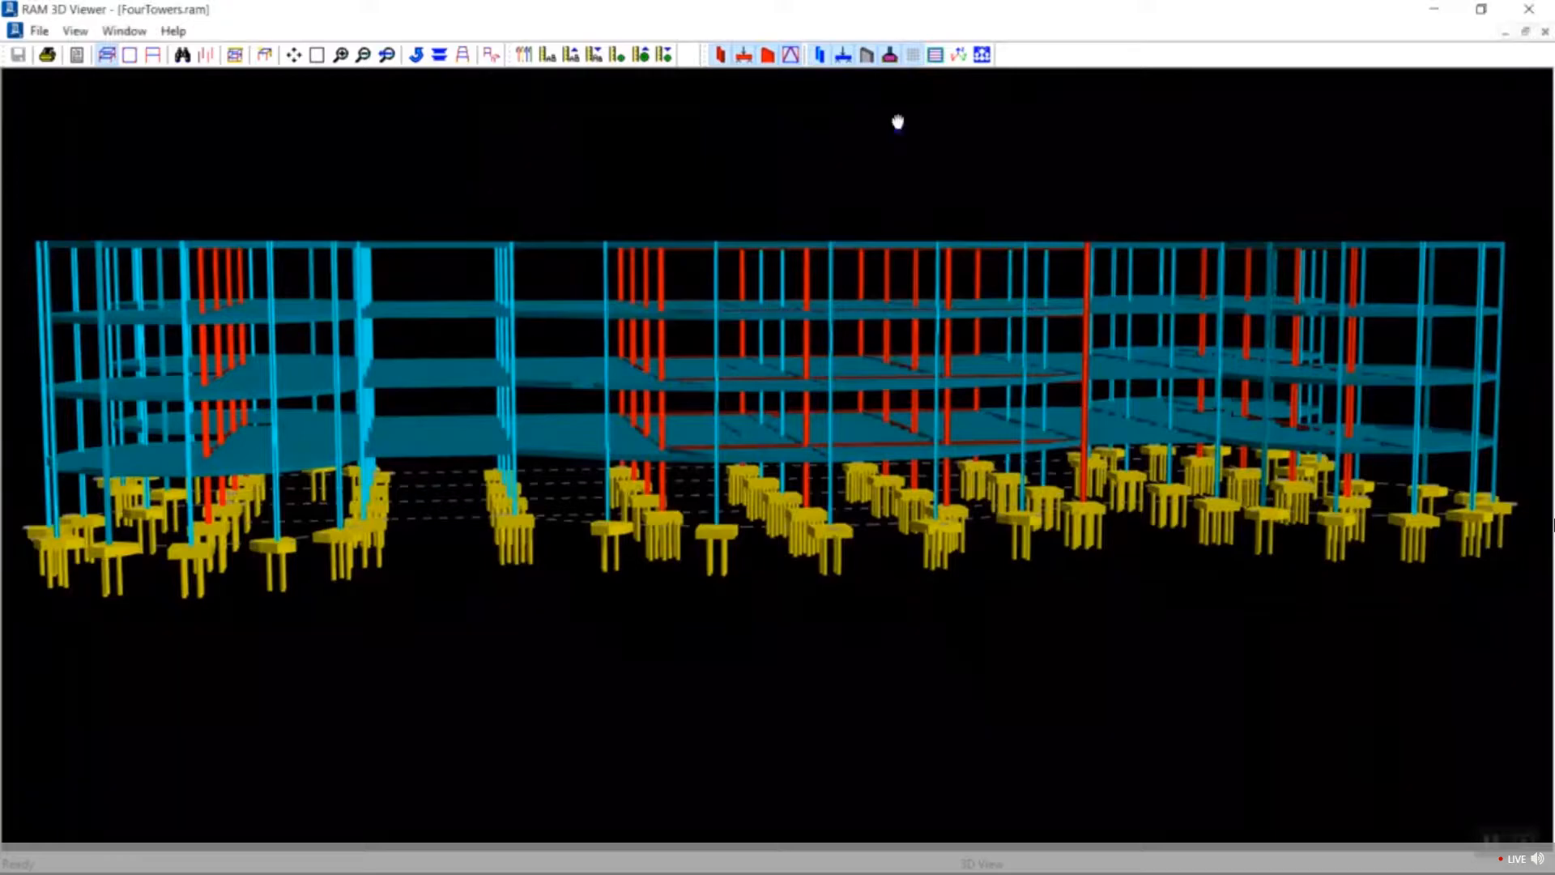
left_click_drag(896, 122, 896, 121)
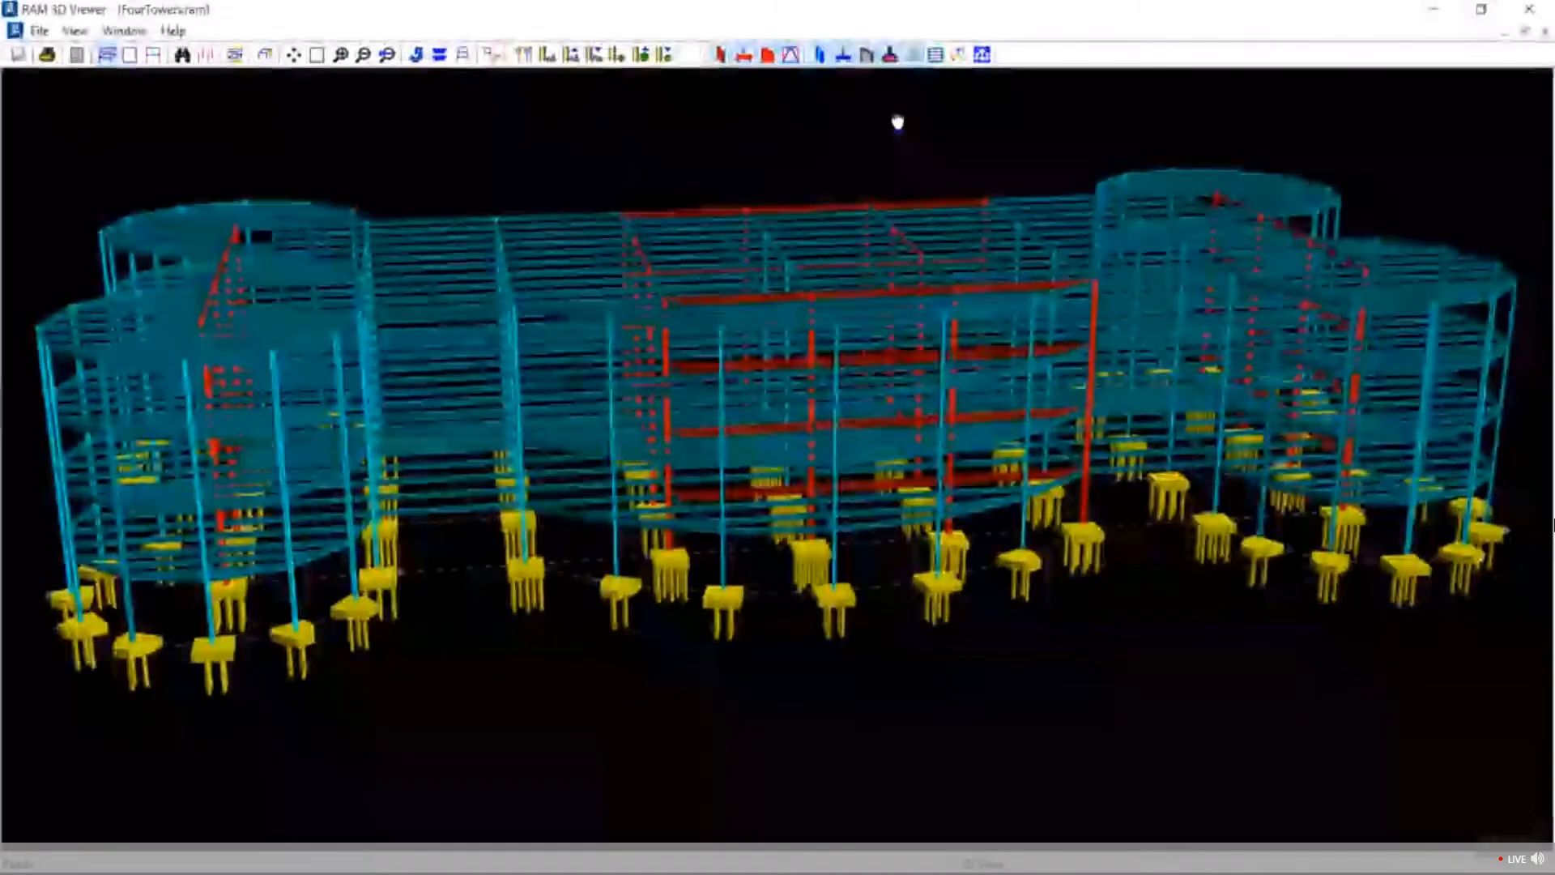
left_click(843, 55)
left_click(818, 55)
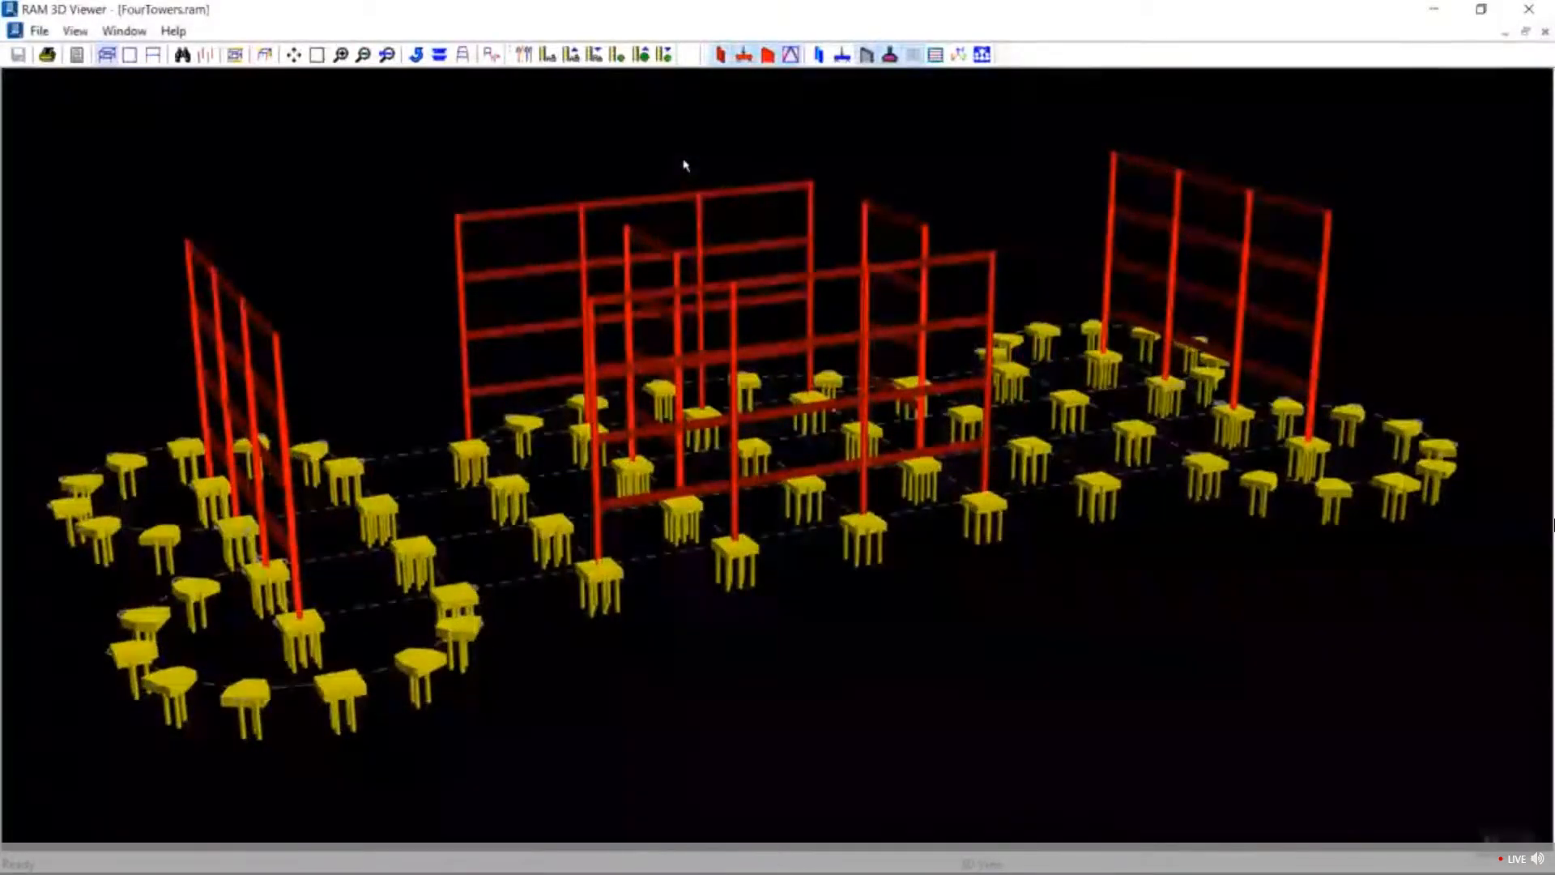
Show the gravity columns, gravity beams and decks again, and return from the 3D view to the floor plan.
left_click(819, 55)
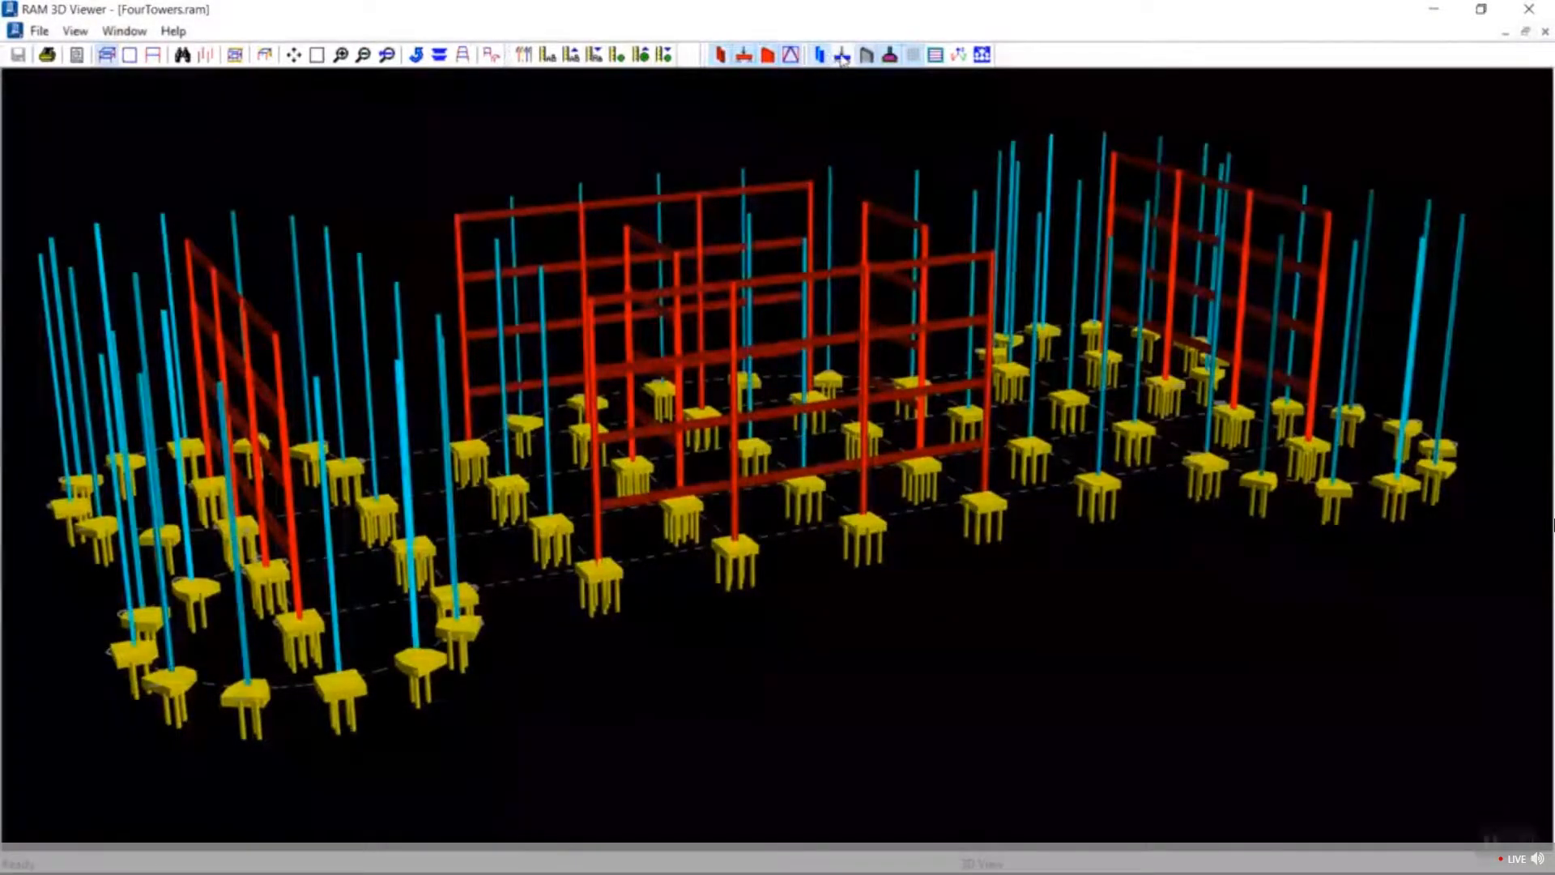
left_click(842, 55)
left_click(936, 55)
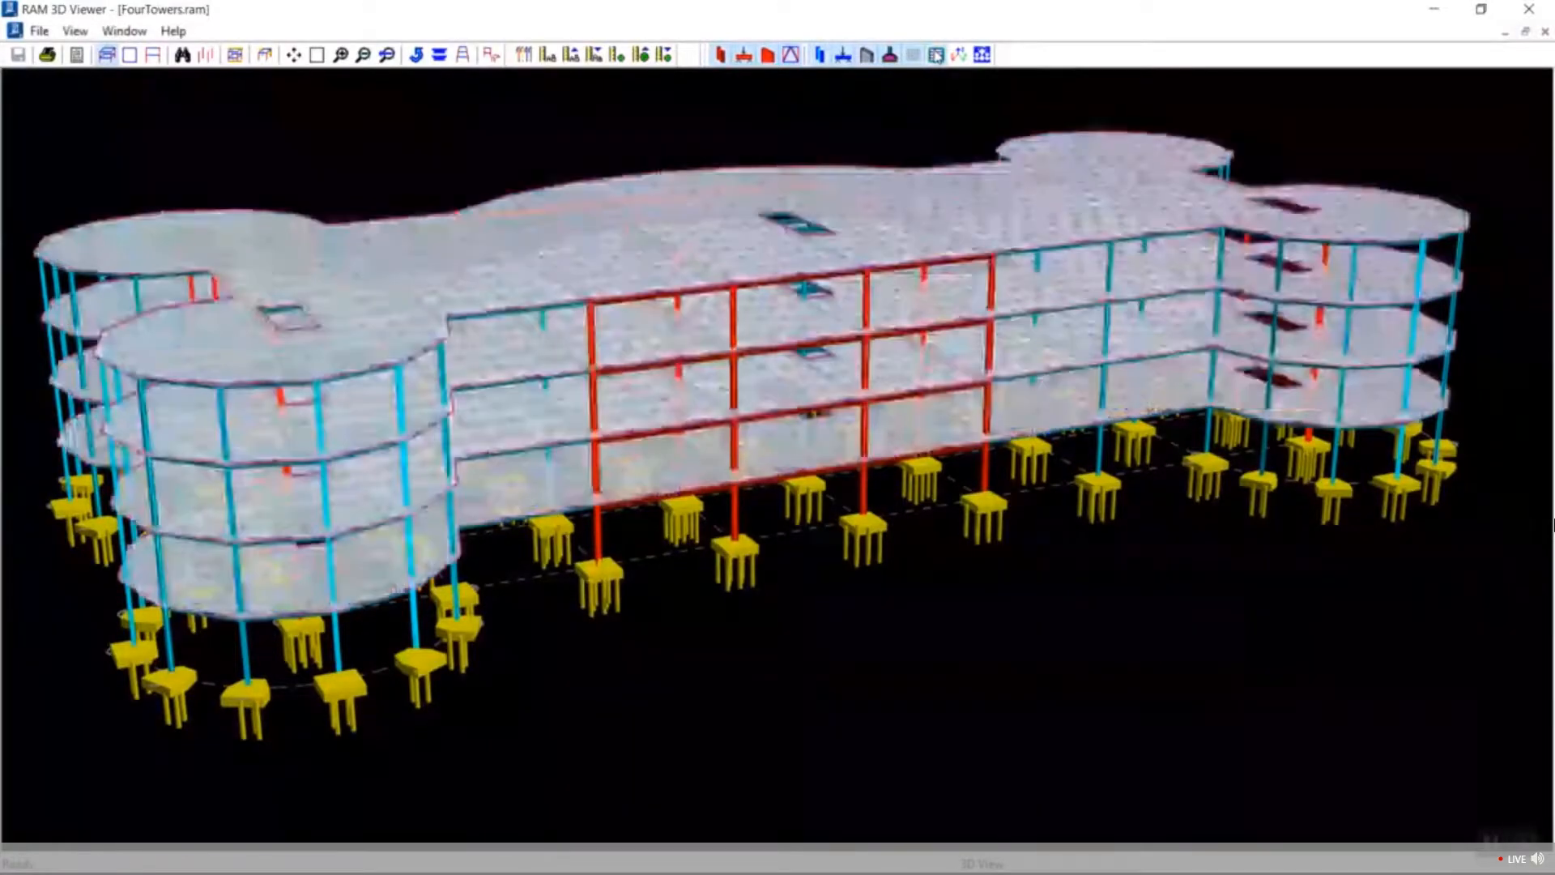
left_click(39, 31)
left_click(72, 208)
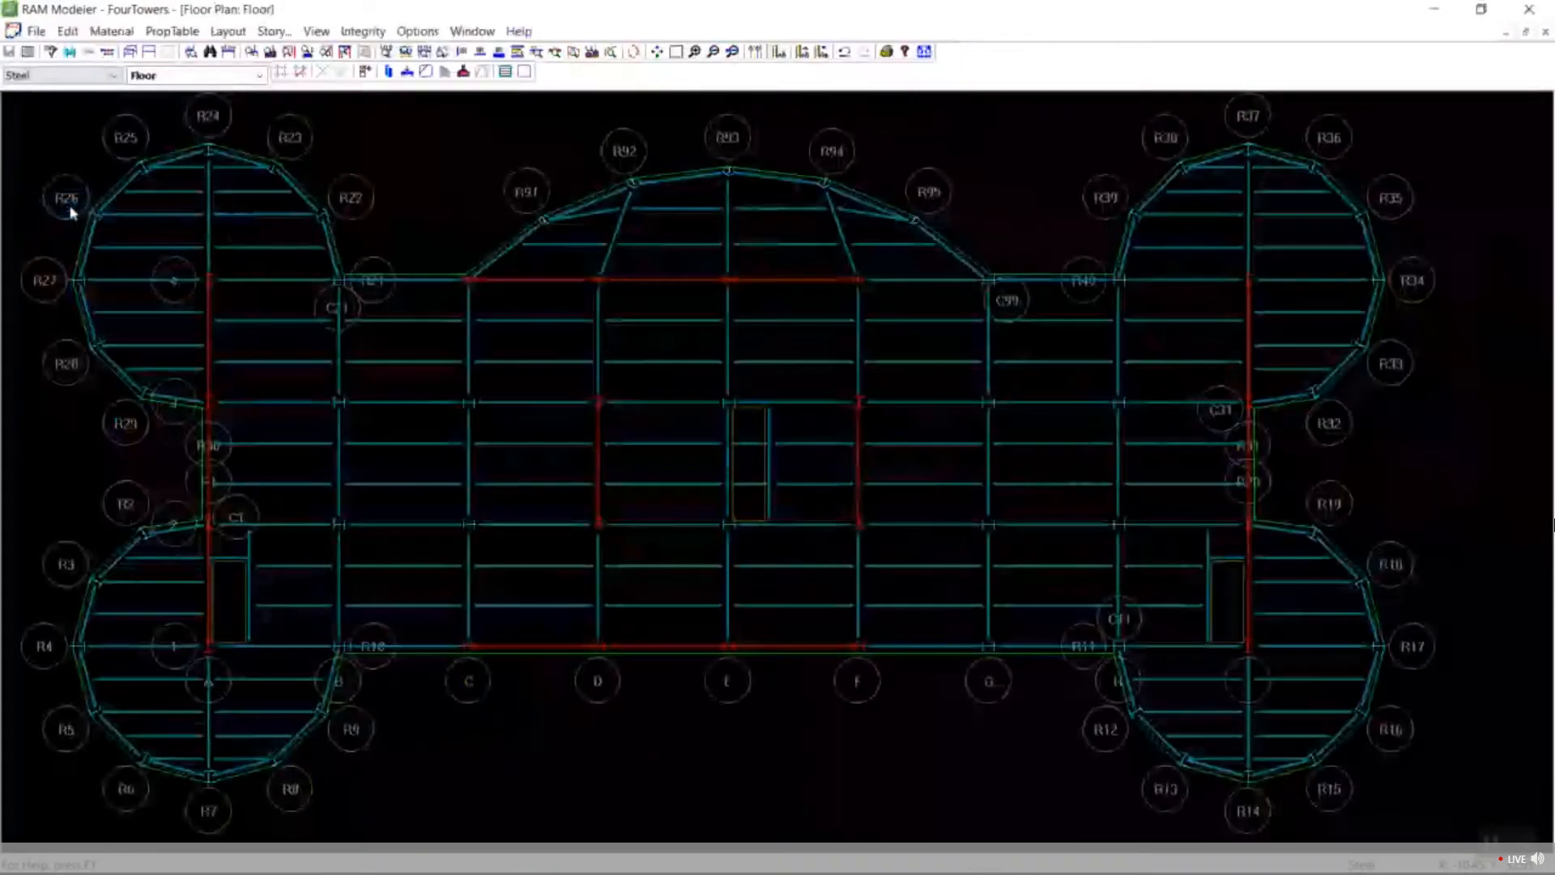
Examine the X and Y grid lines of the Typical orthogonal grid system and close the grid settings without changes.
left_click(225, 32)
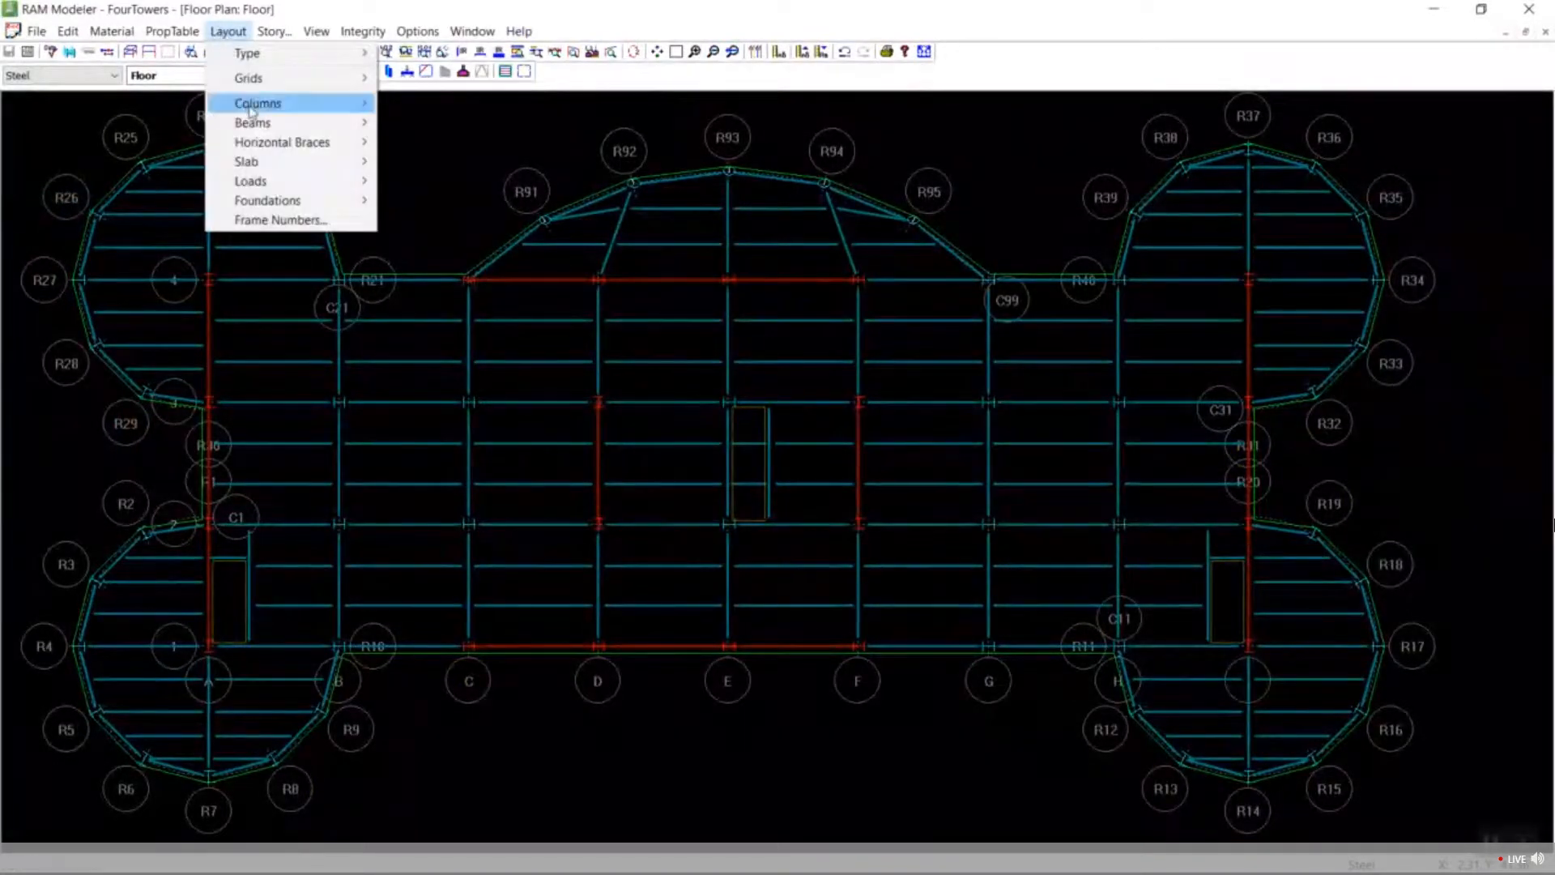
mouse_move(263, 183)
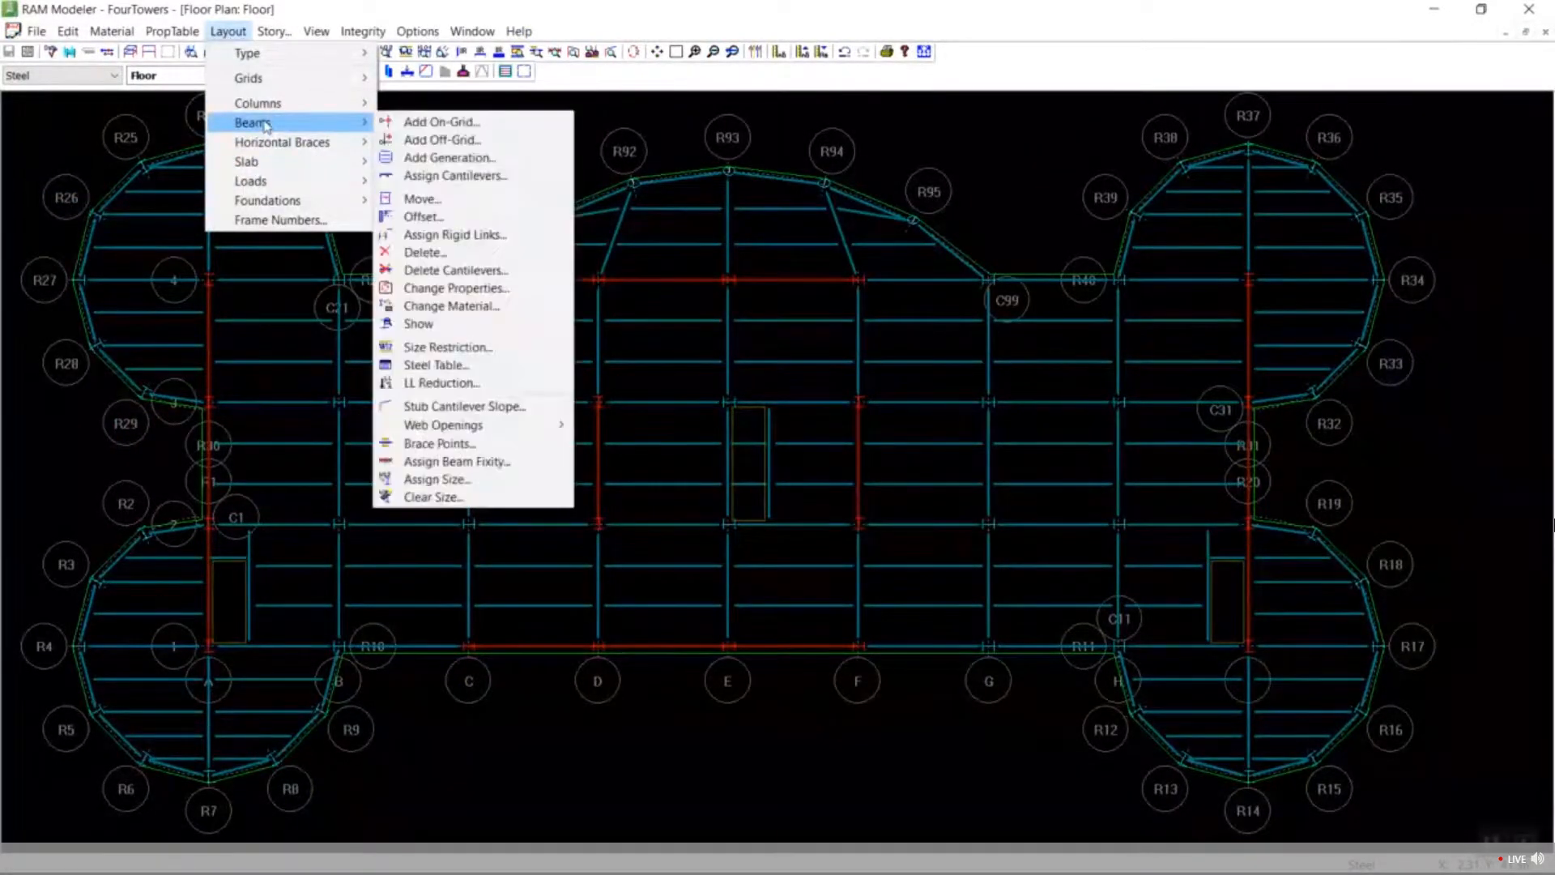
mouse_move(343, 82)
left_click(436, 77)
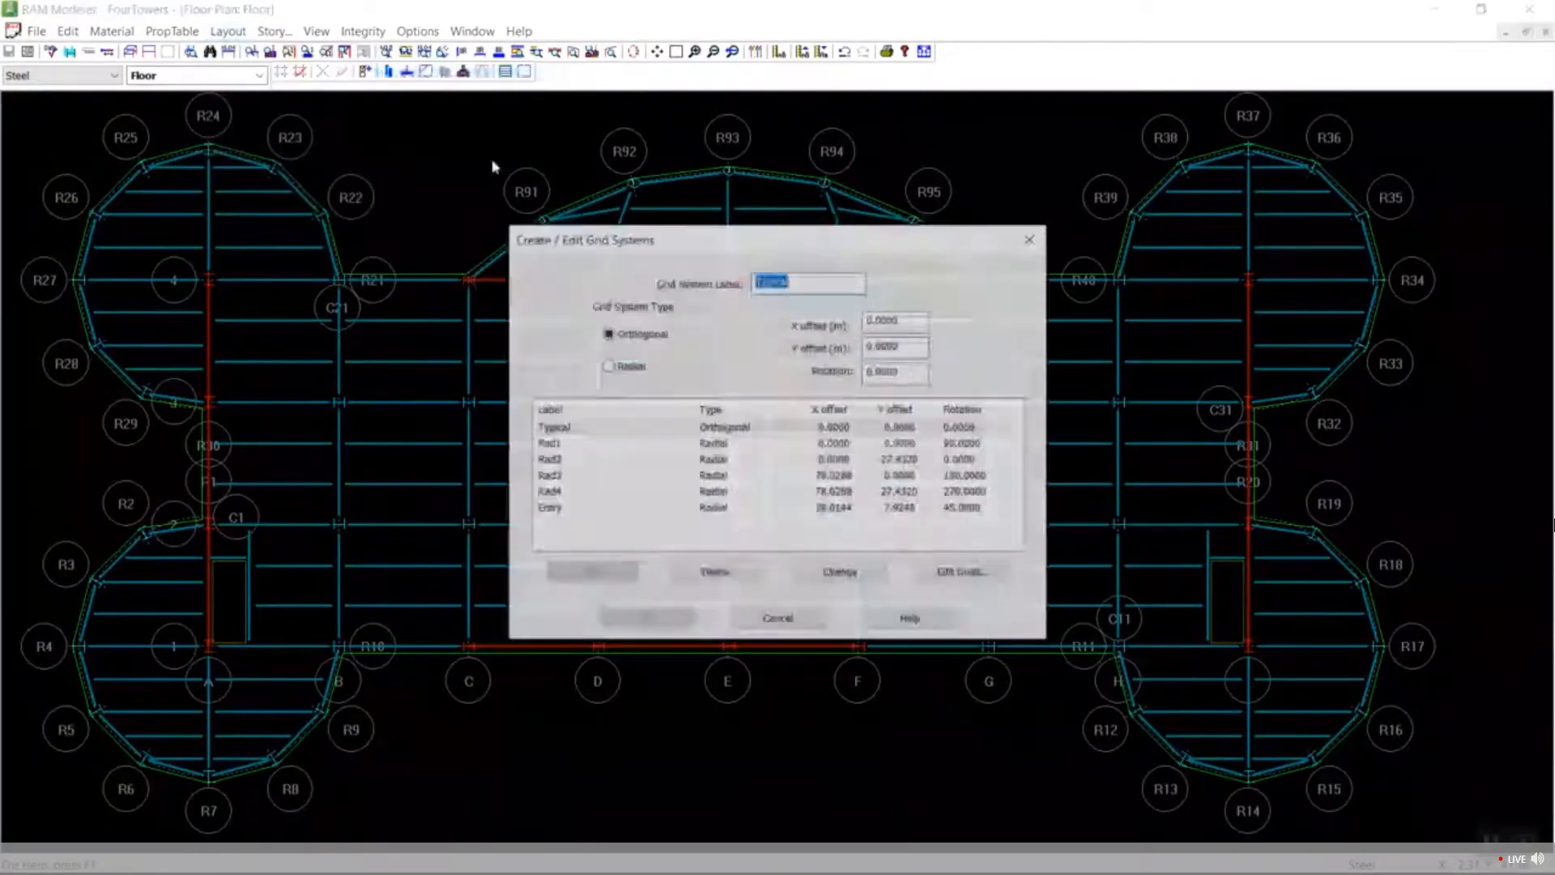
left_click(601, 426)
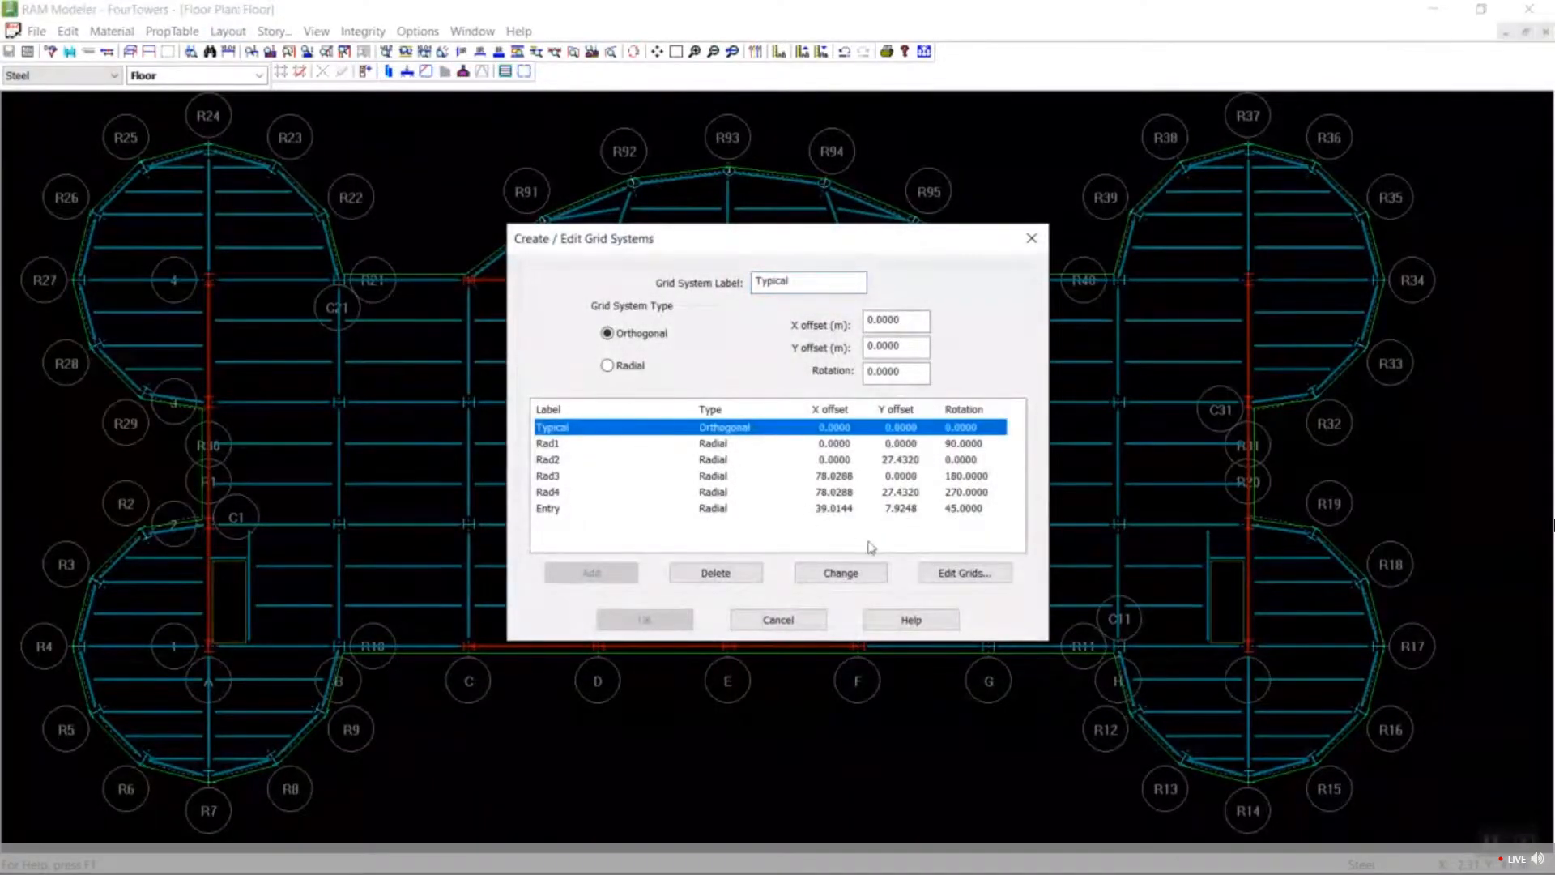
left_click(958, 573)
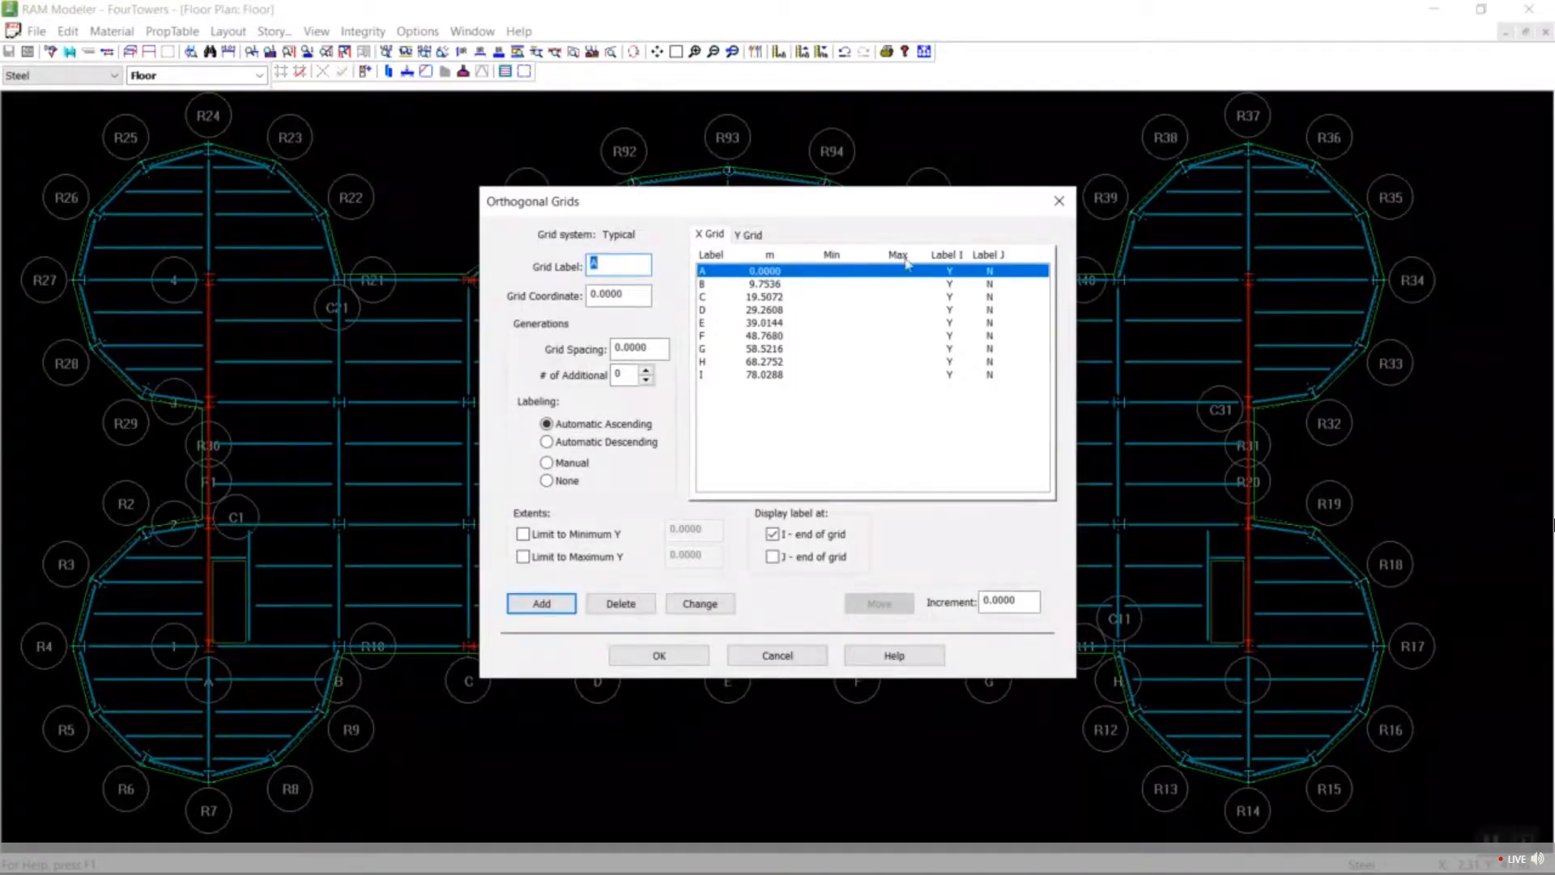
left_click_drag(897, 209, 893, 107)
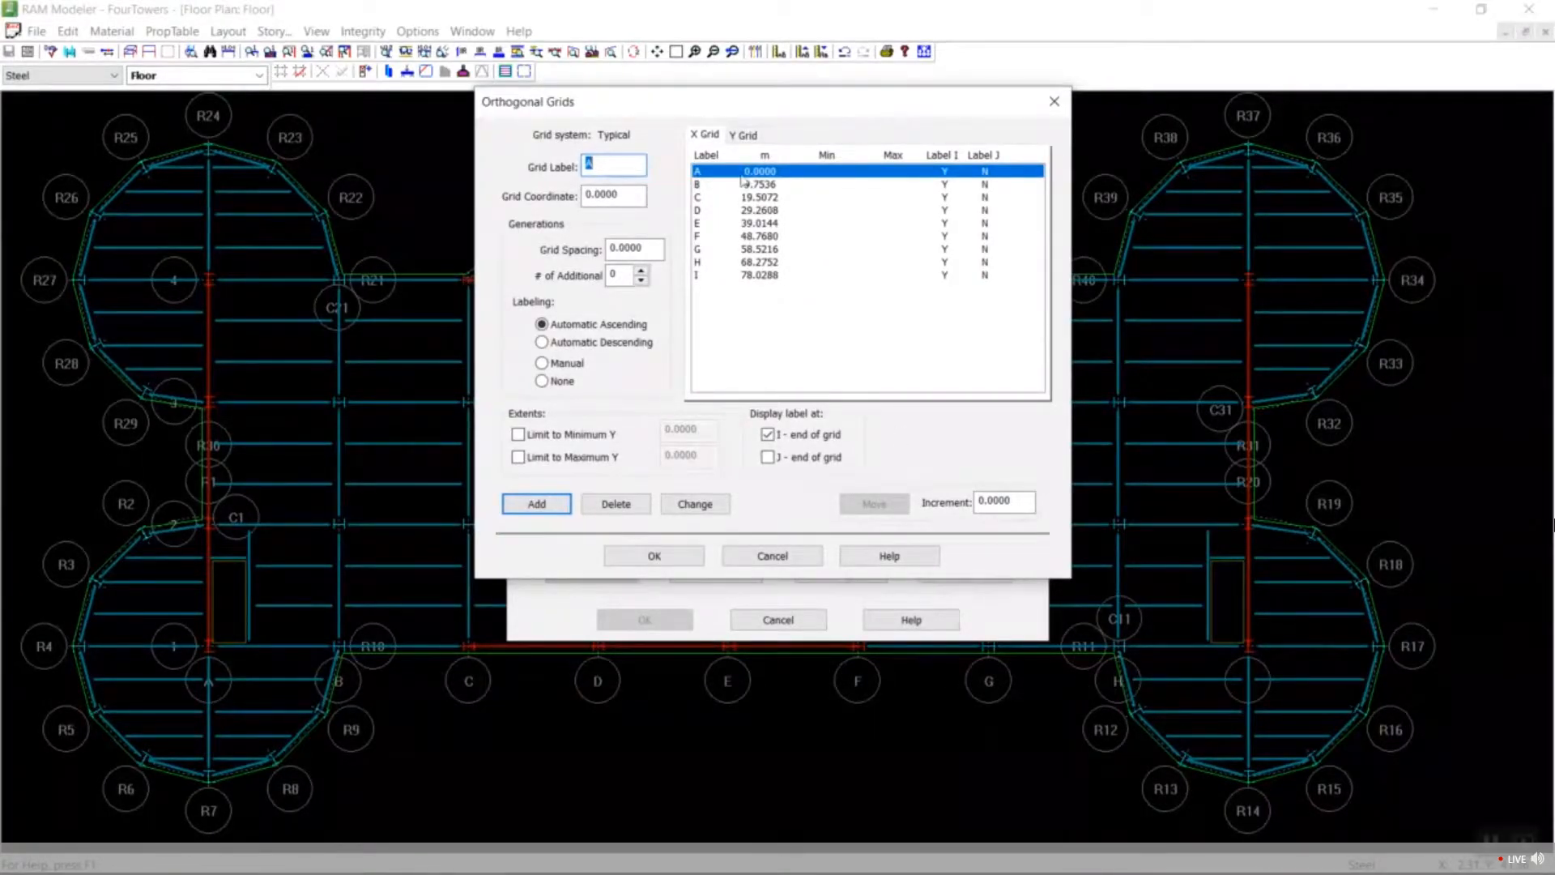
left_click(745, 136)
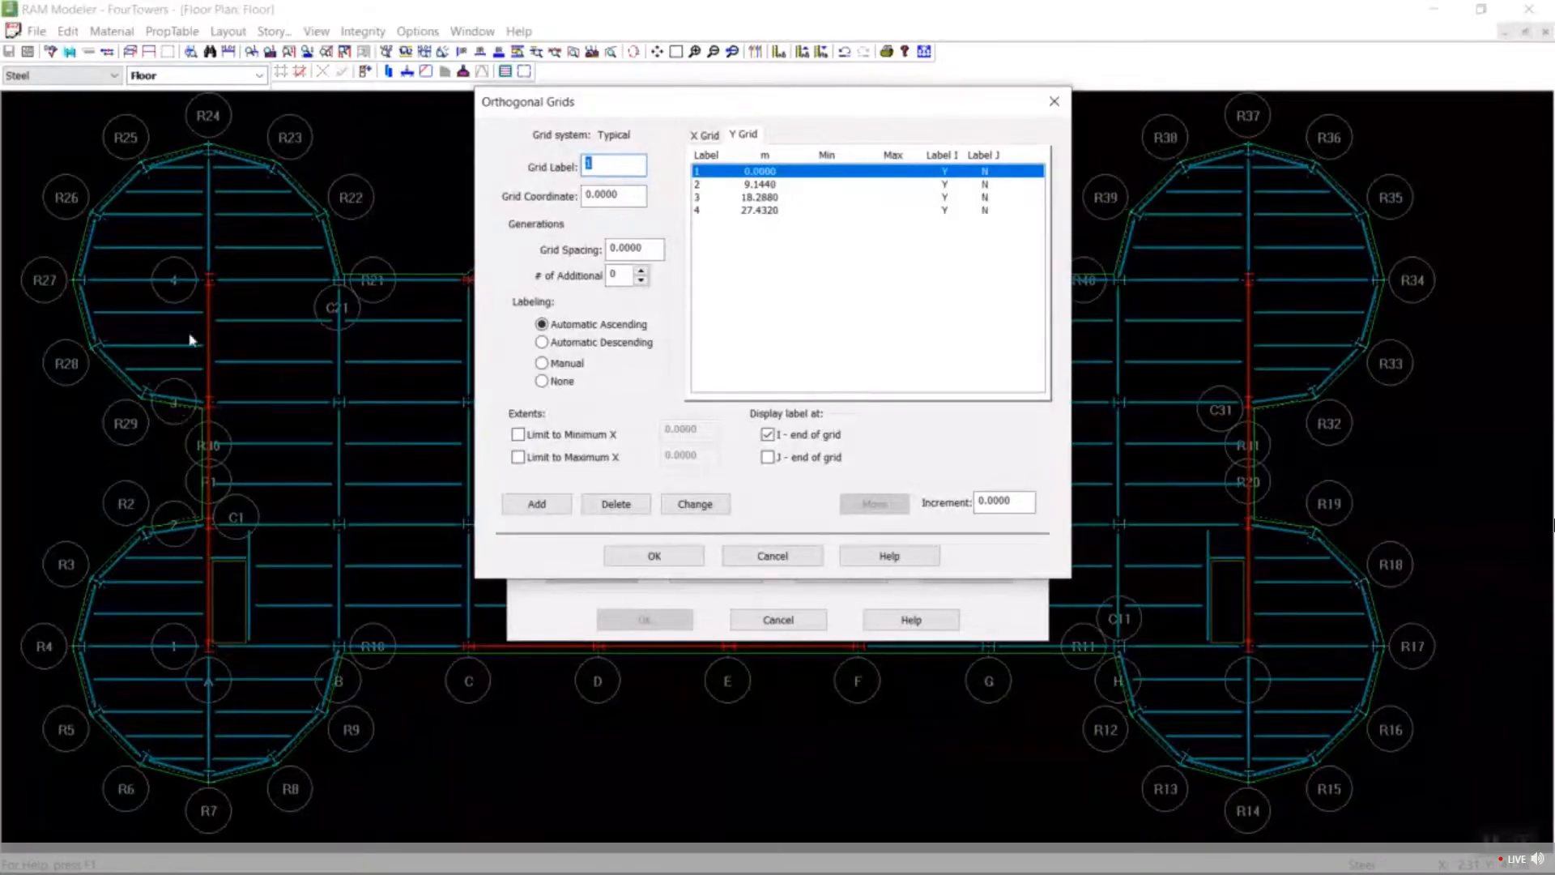
left_click(773, 555)
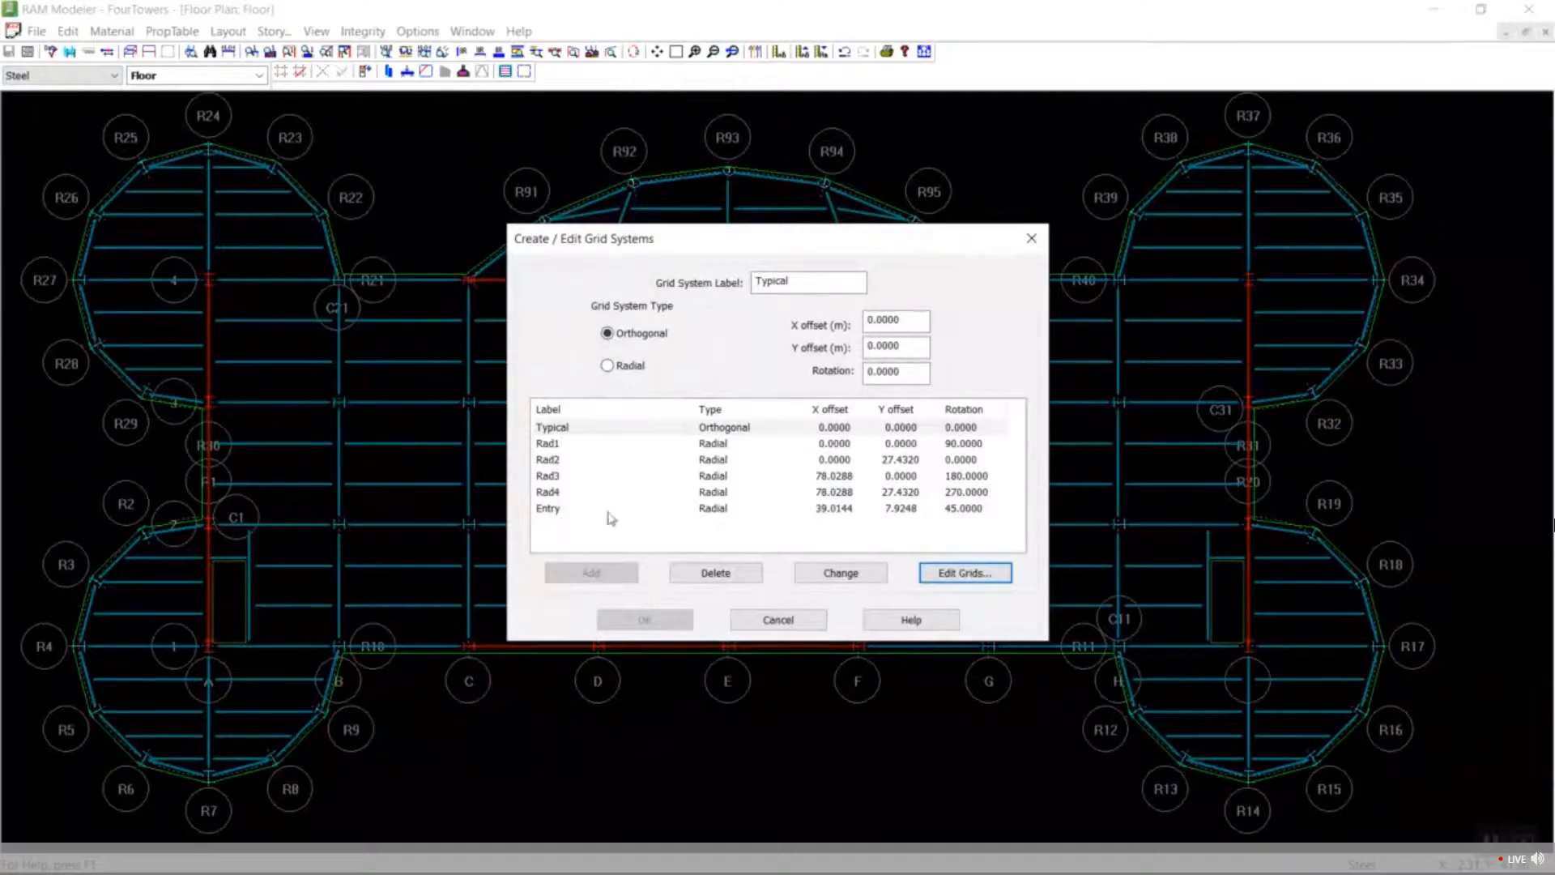
left_click(789, 623)
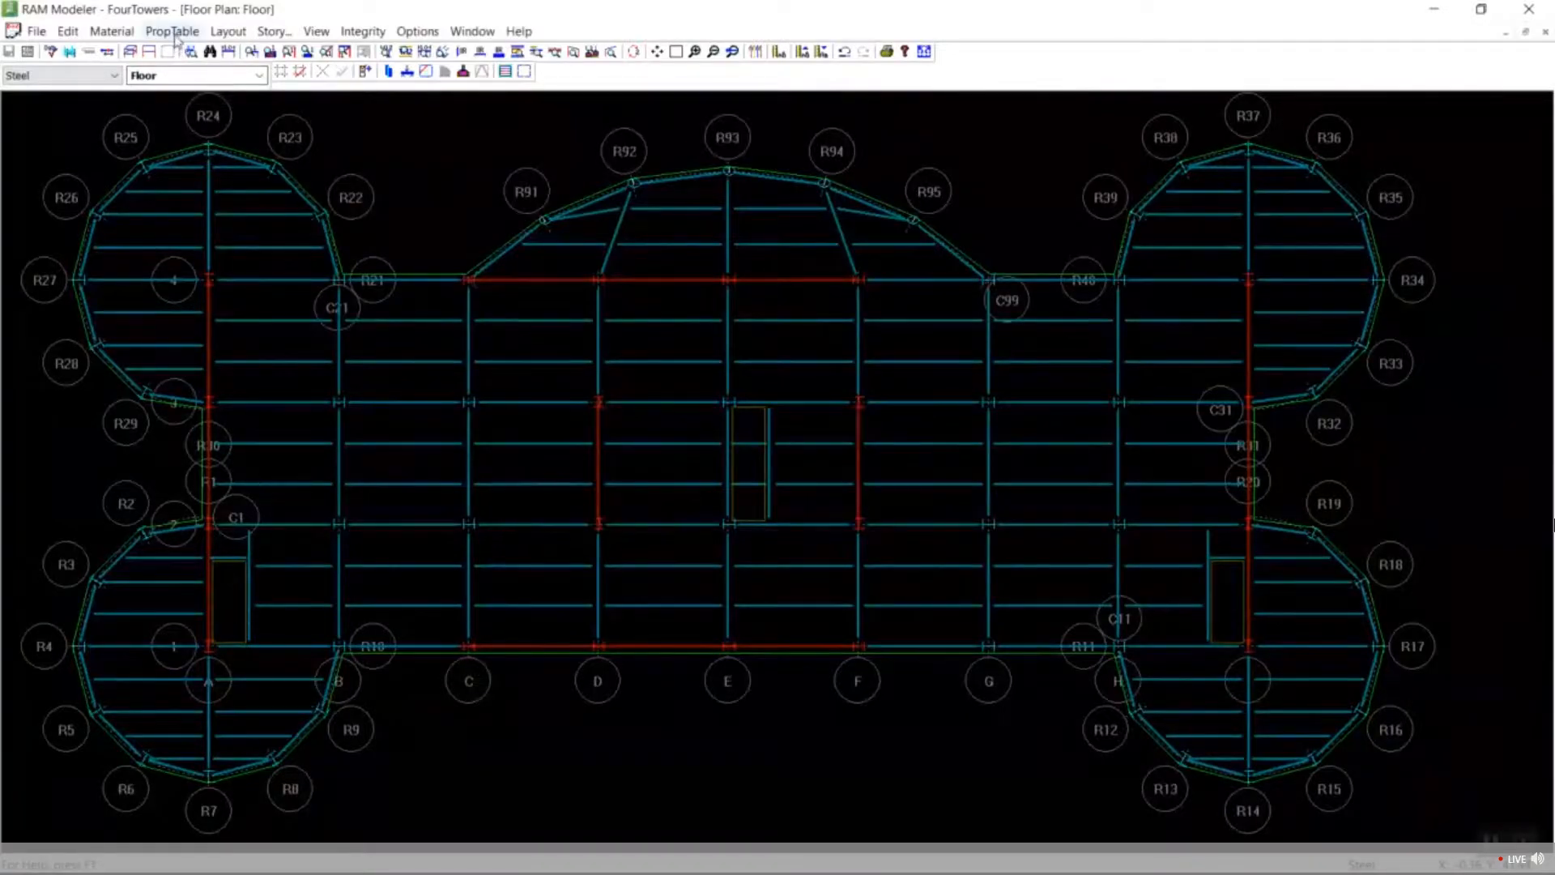
Open the decking properties and display the settings of the VERCO W3 Formlok composite deck.
left_click(172, 31)
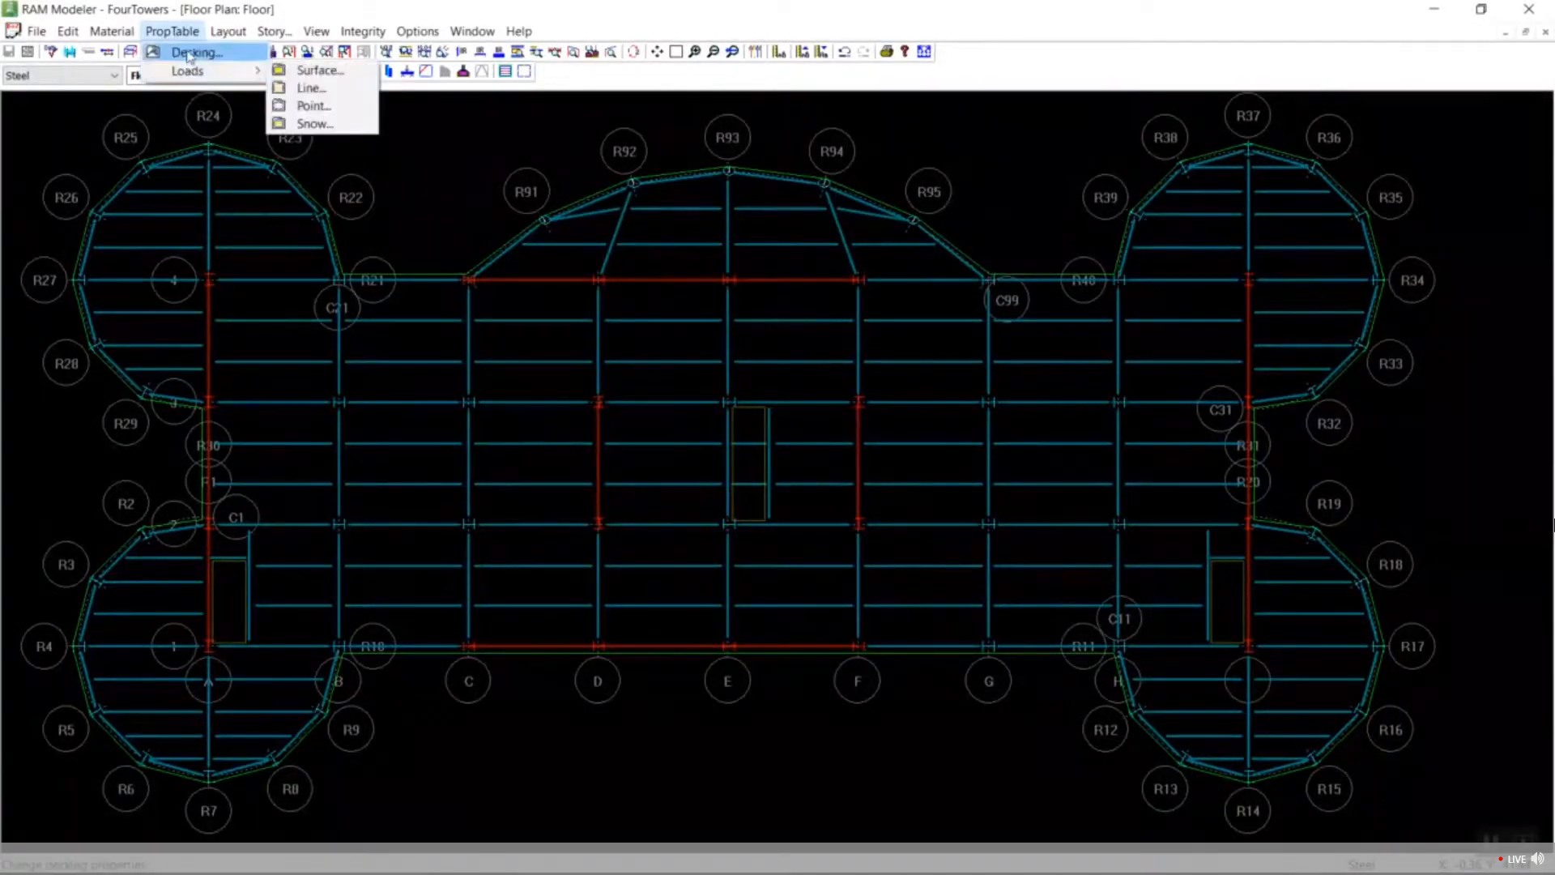
left_click(196, 52)
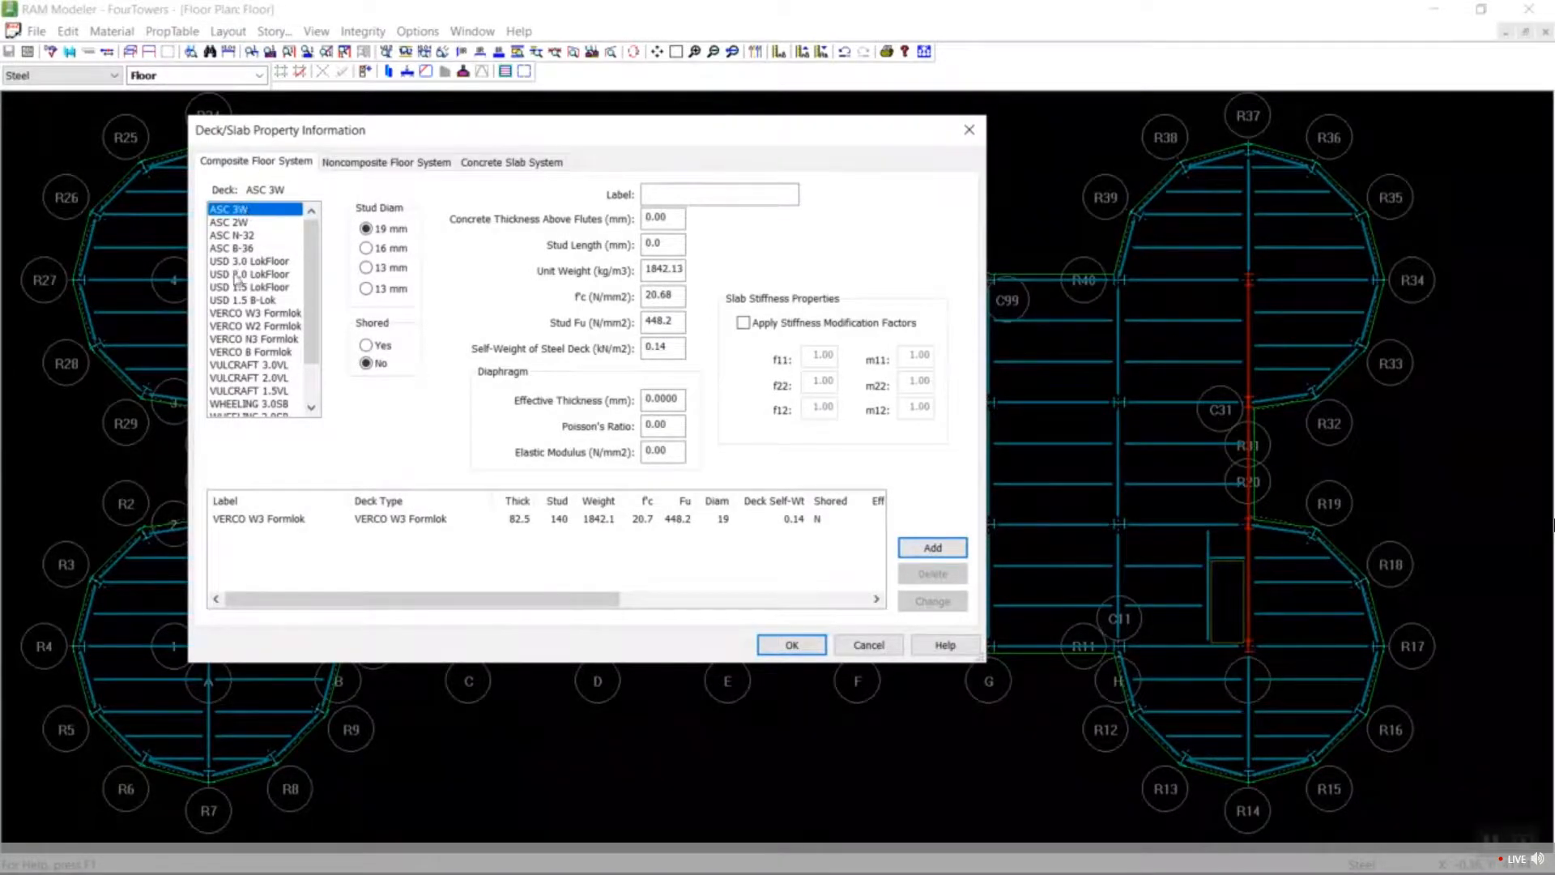
left_click(302, 519)
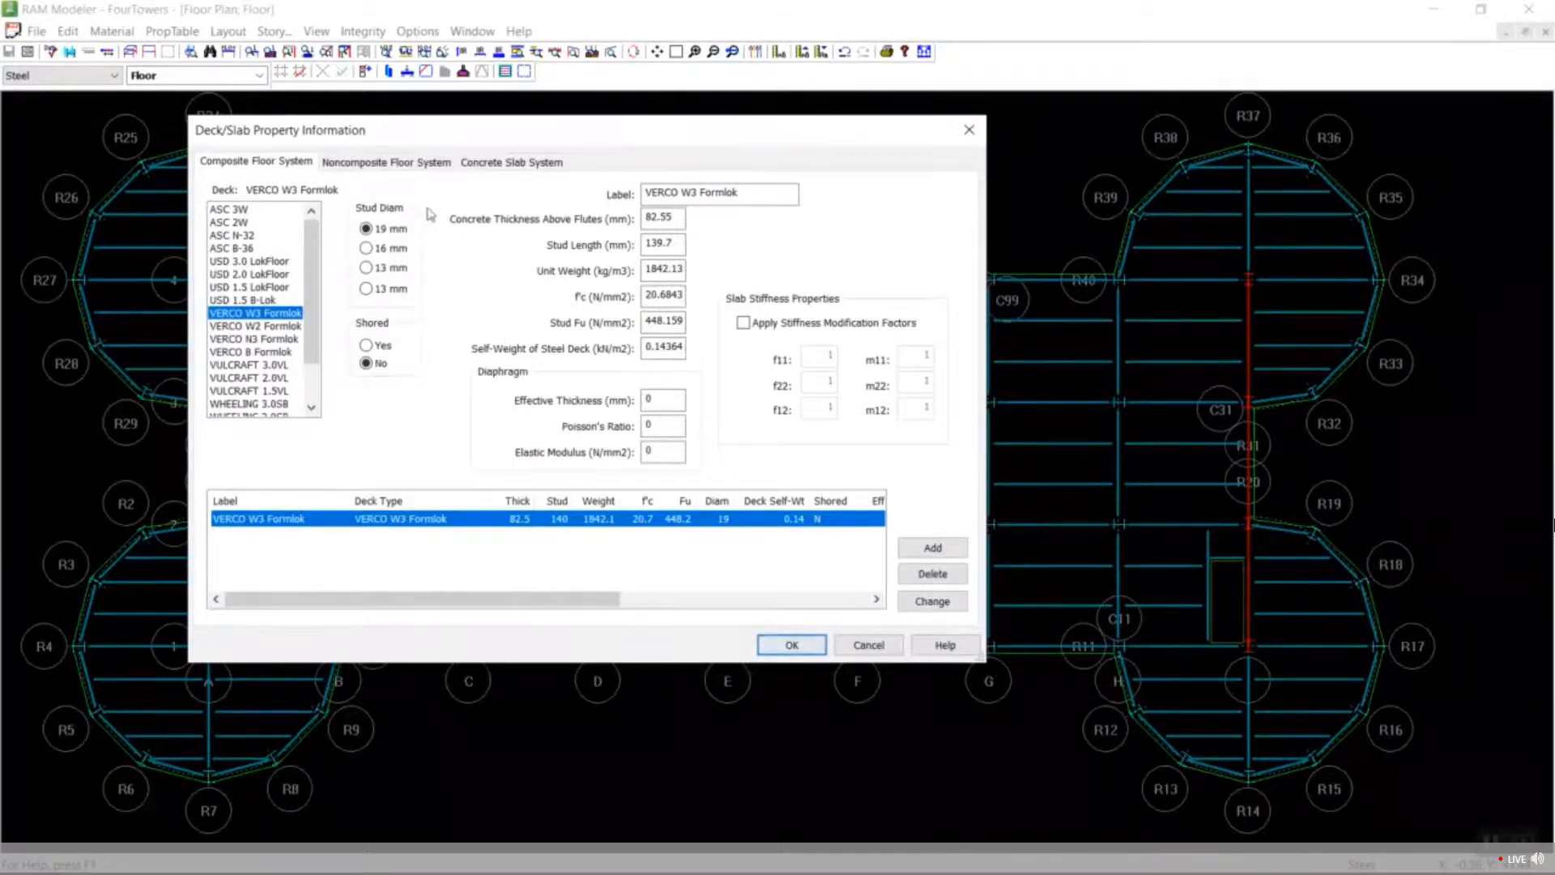
Review the noncomposite RoofDeck and concrete slab system properties, return to the composite deck, and close the deck properties.
left_click(408, 166)
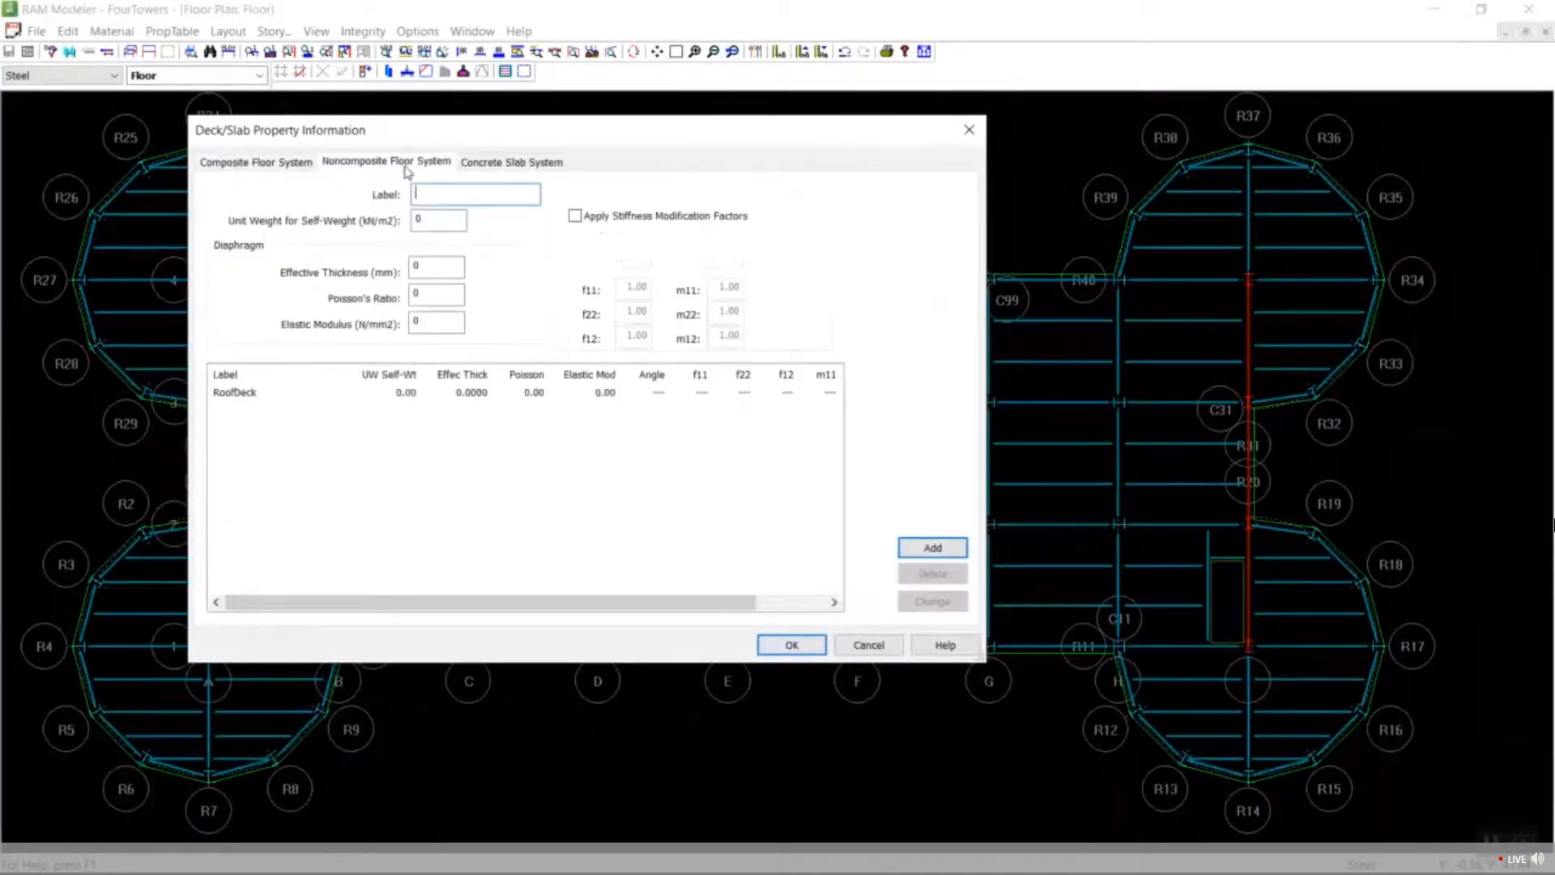
left_click(320, 393)
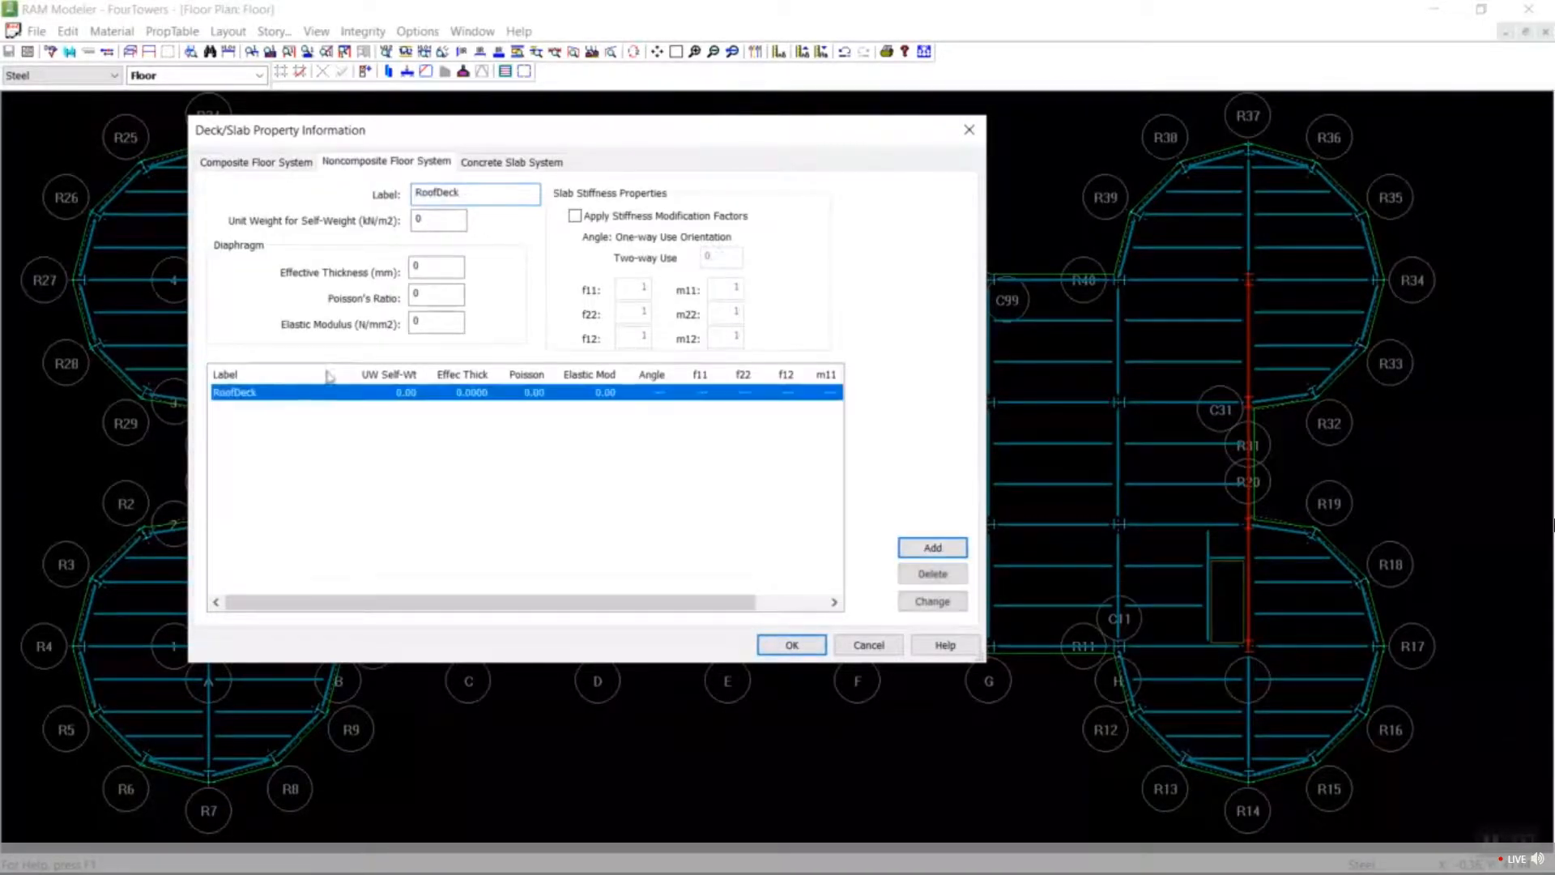
left_click(430, 320)
left_click(525, 164)
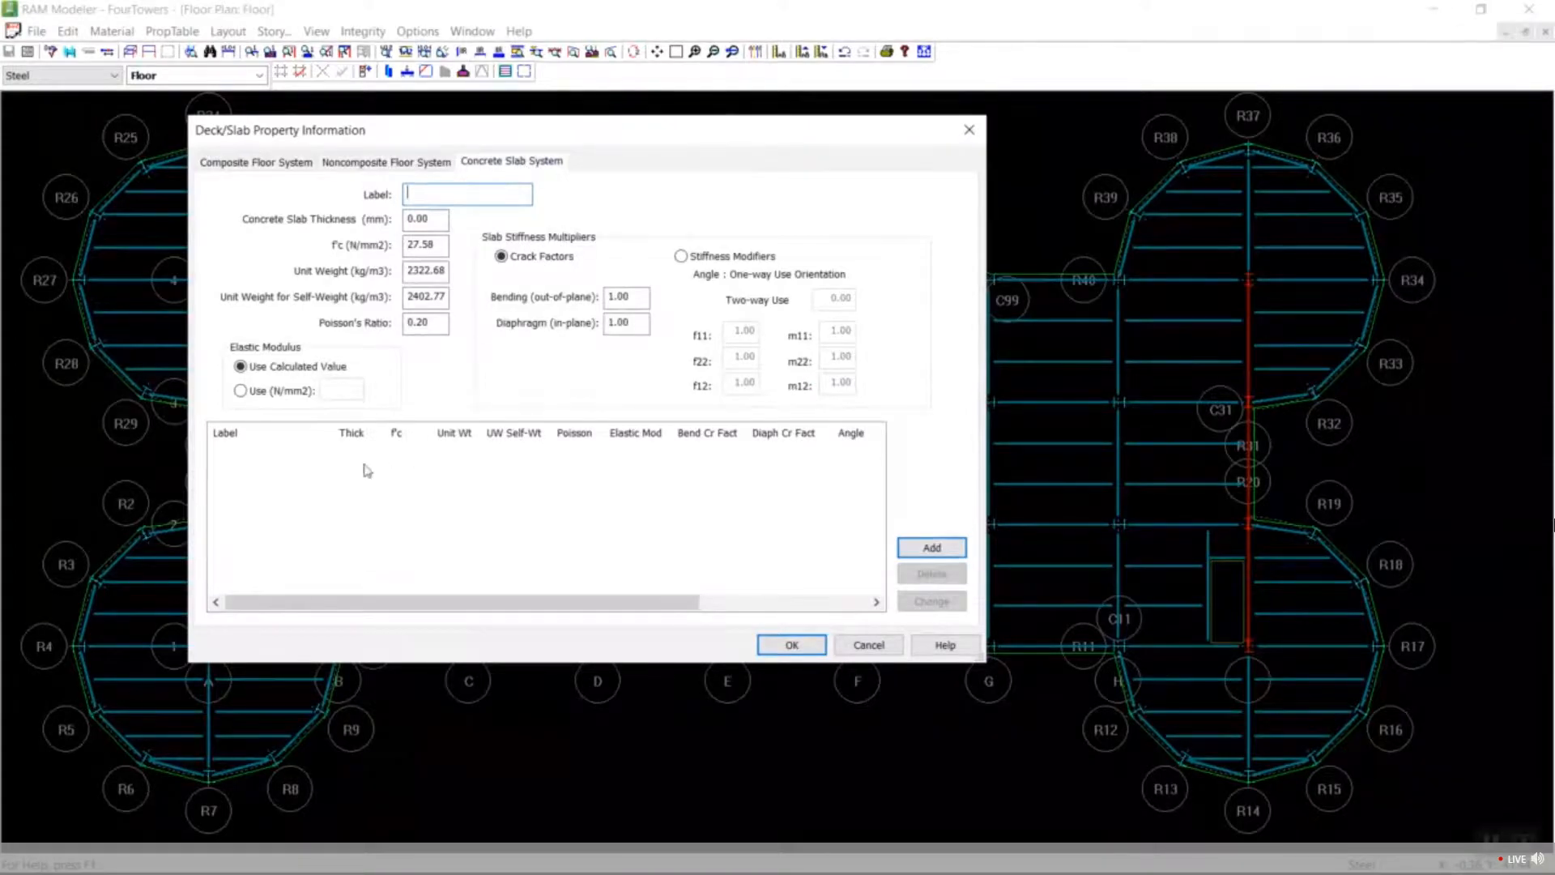
left_click(374, 163)
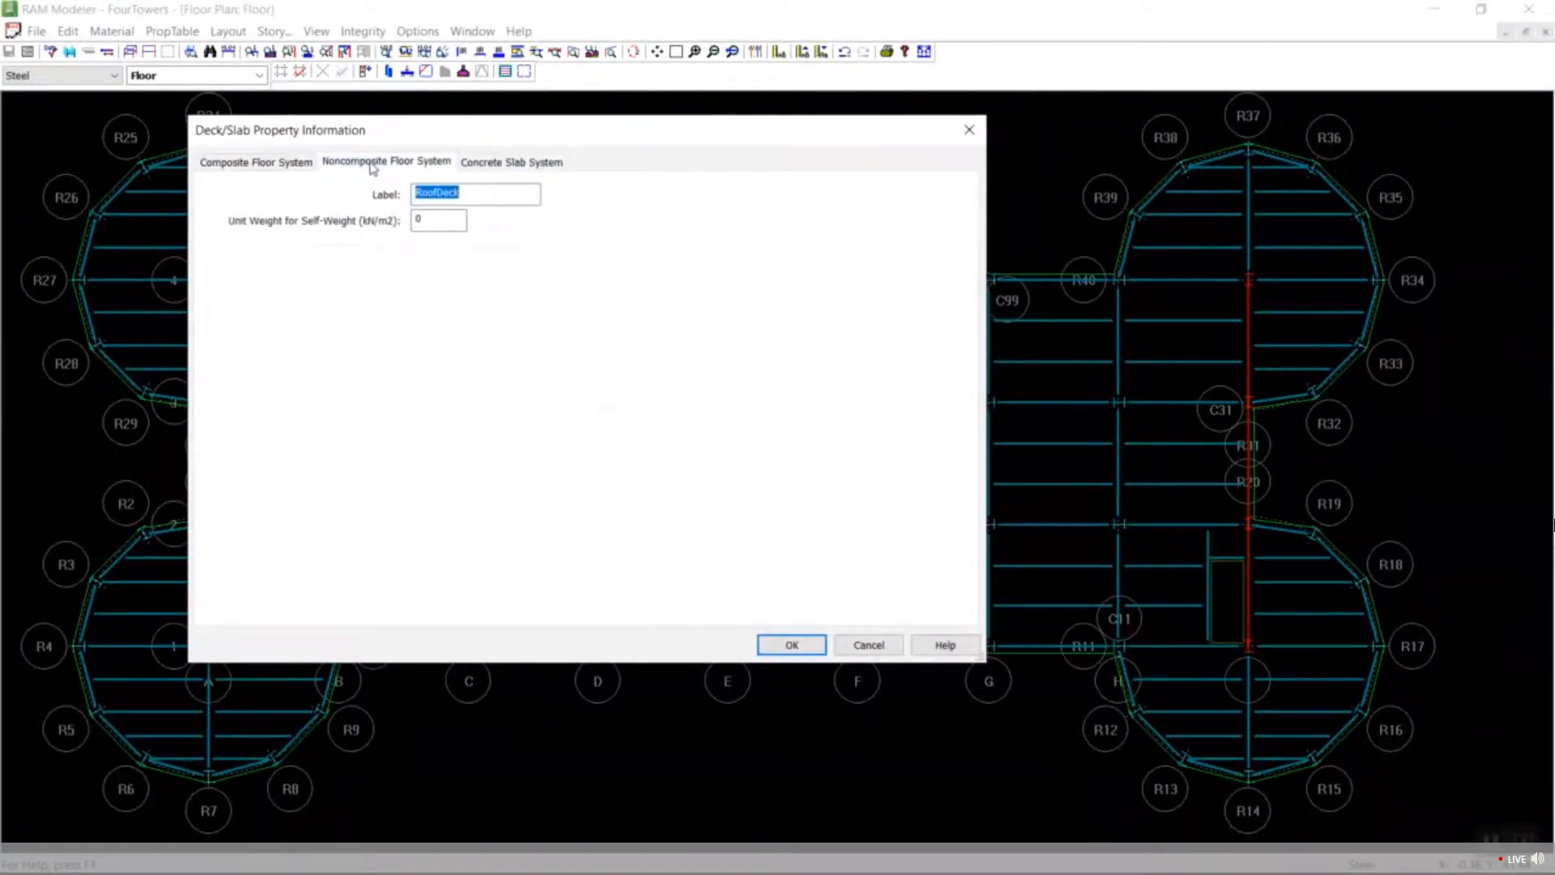
left_click(293, 165)
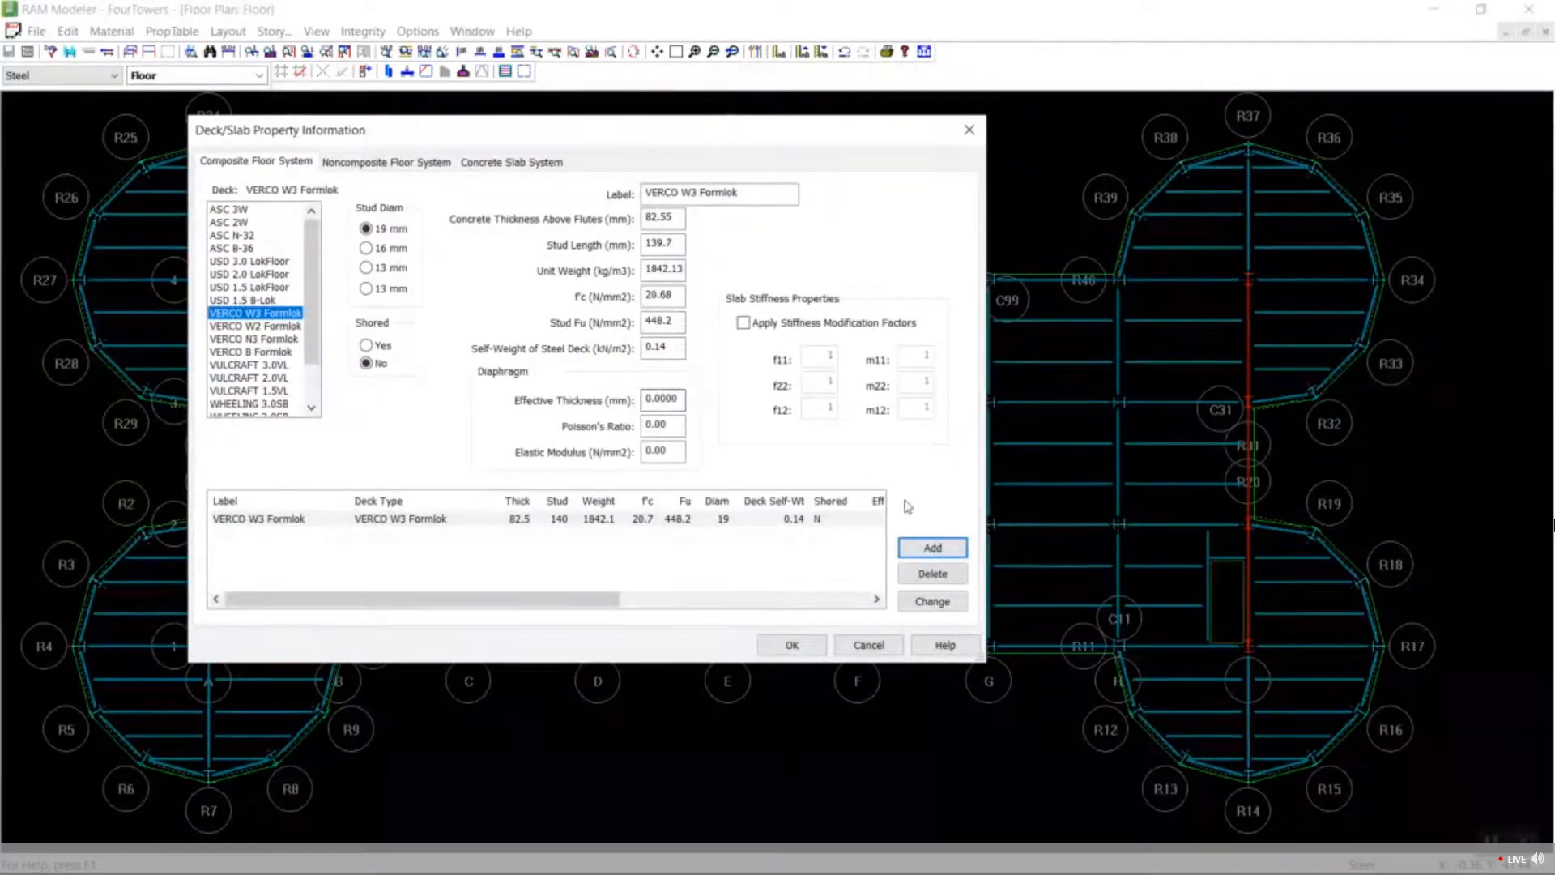
left_click(791, 644)
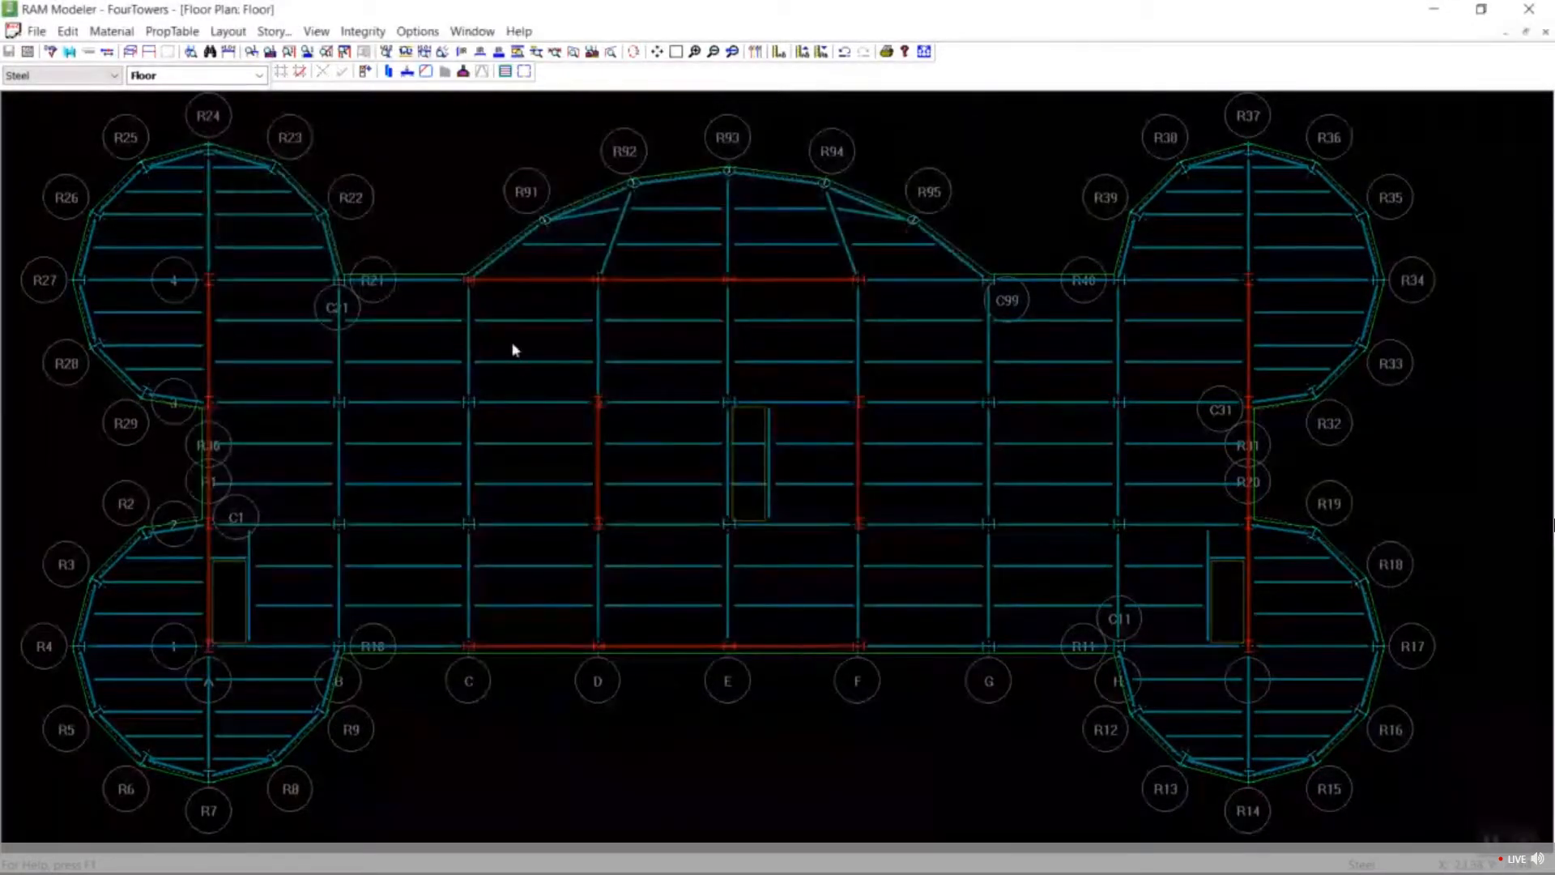
Review the story data of the Roof and Fourth Floor levels and close it without changes.
left_click(273, 31)
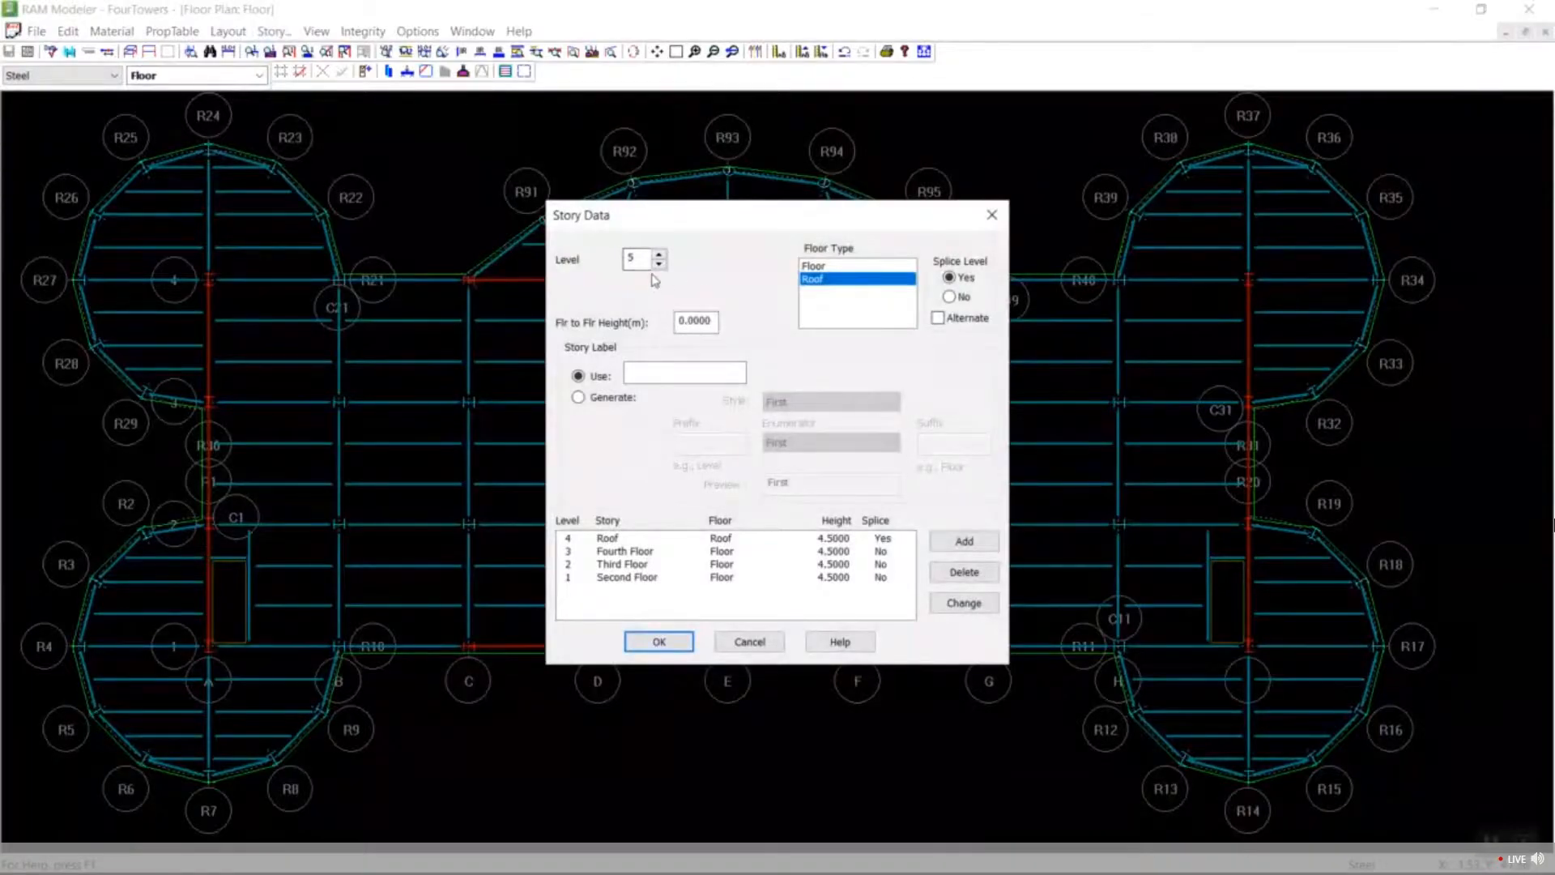
left_click(683, 539)
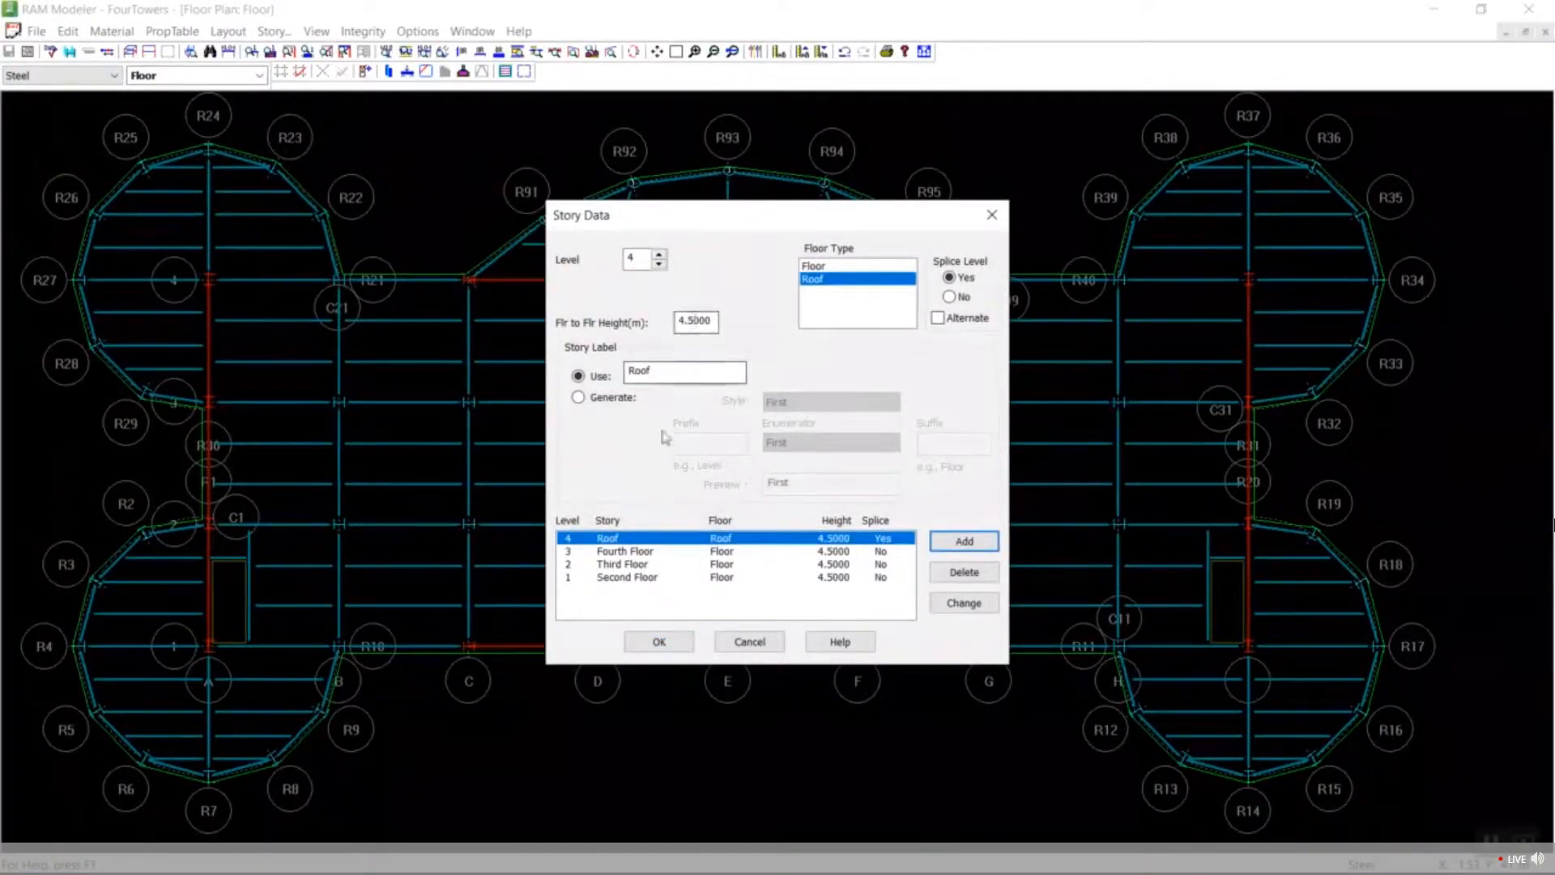
left_click(632, 552)
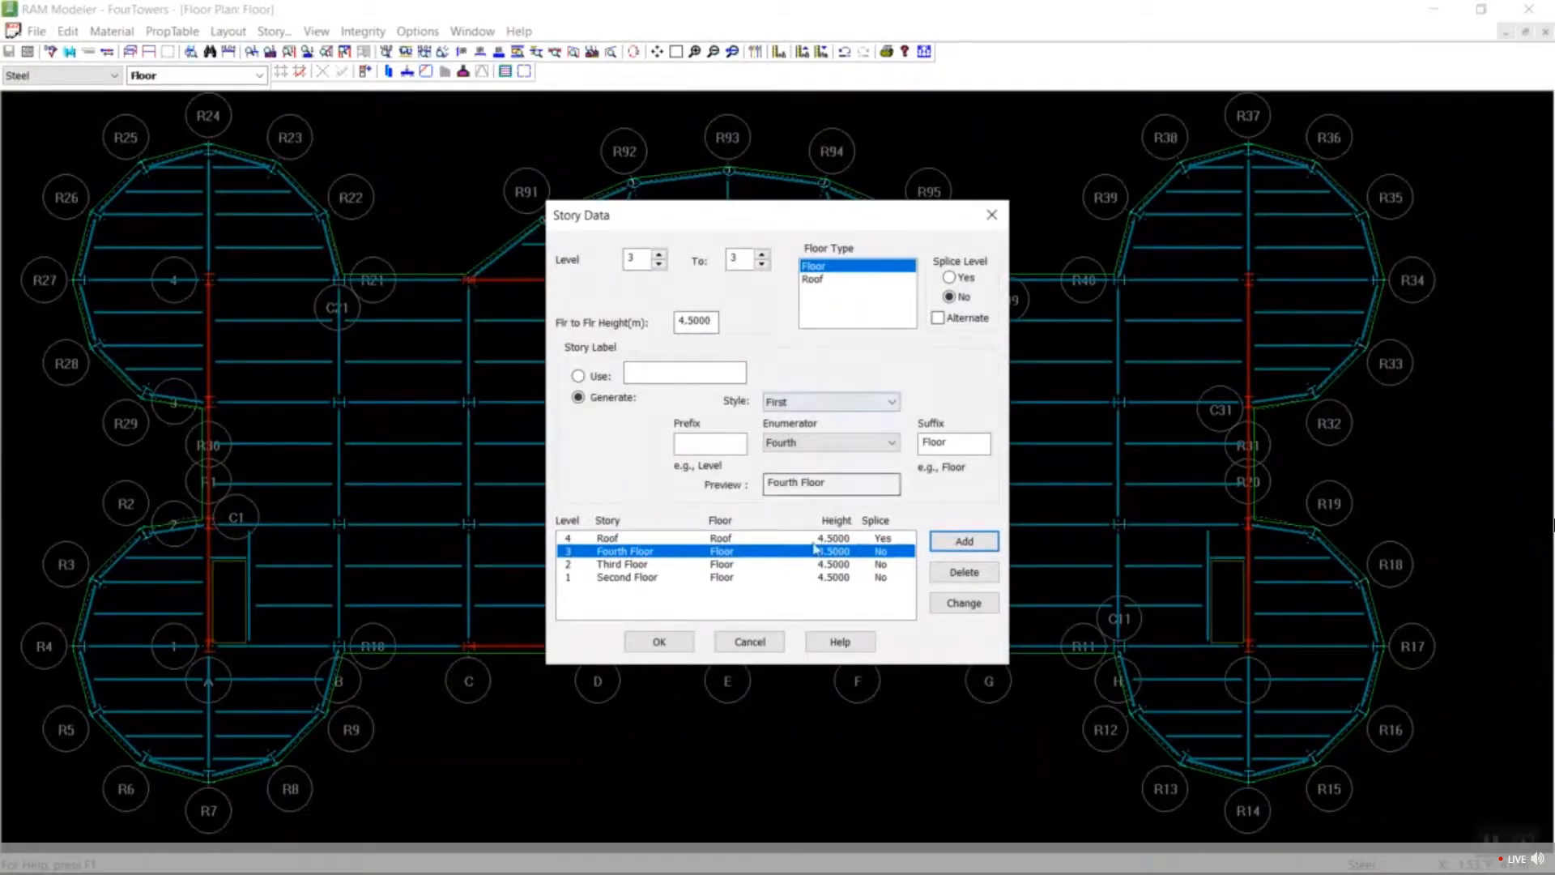
left_click(764, 652)
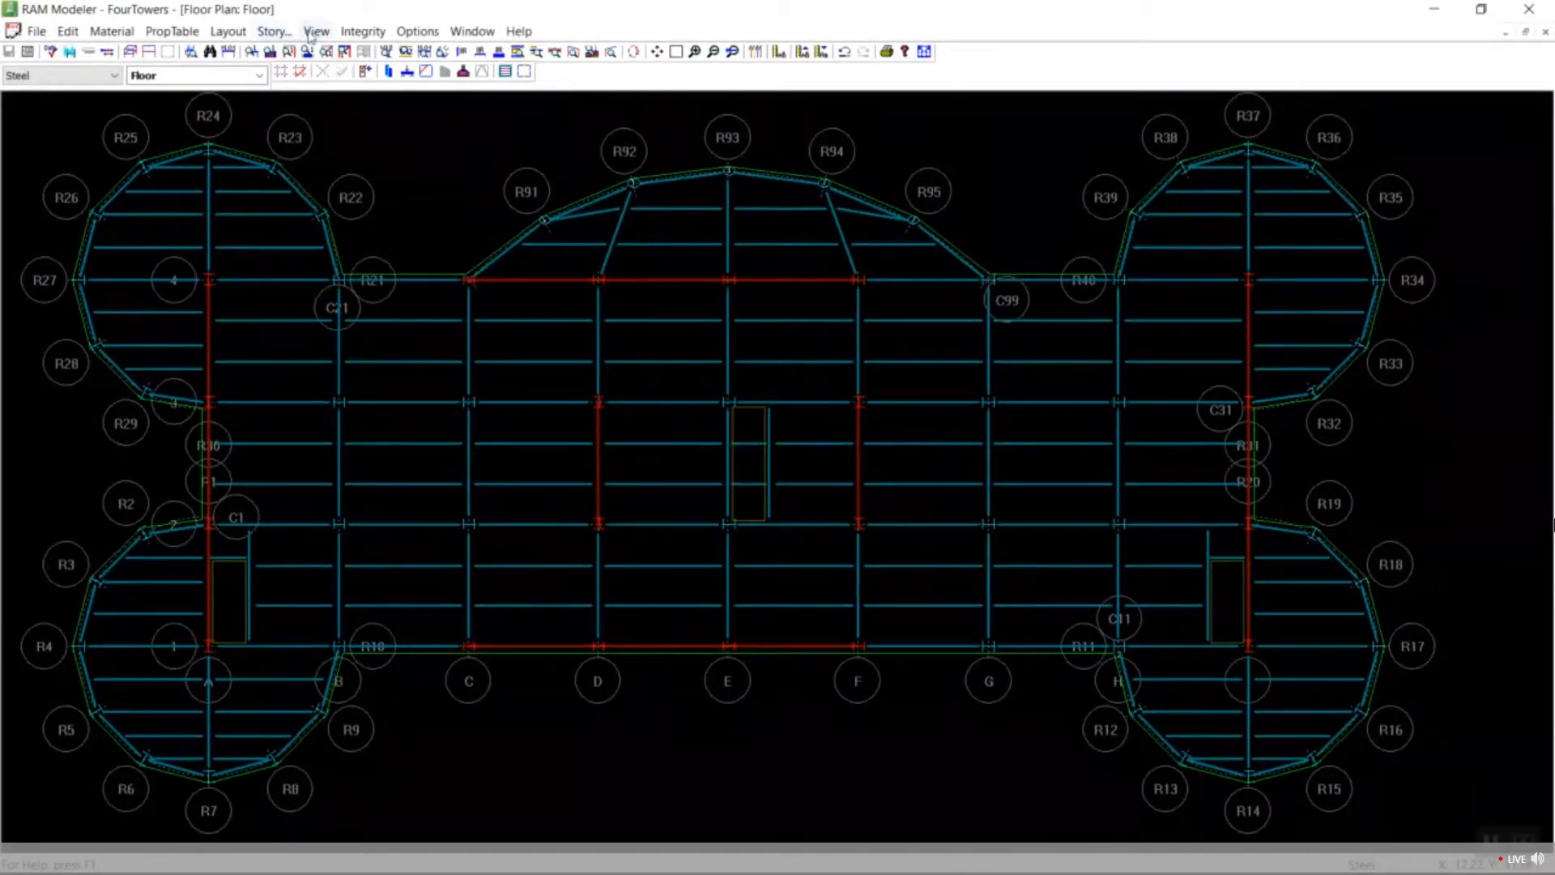
Open the 3D view of the building and rotate it to examine all stories, frames and foundations.
left_click(131, 52)
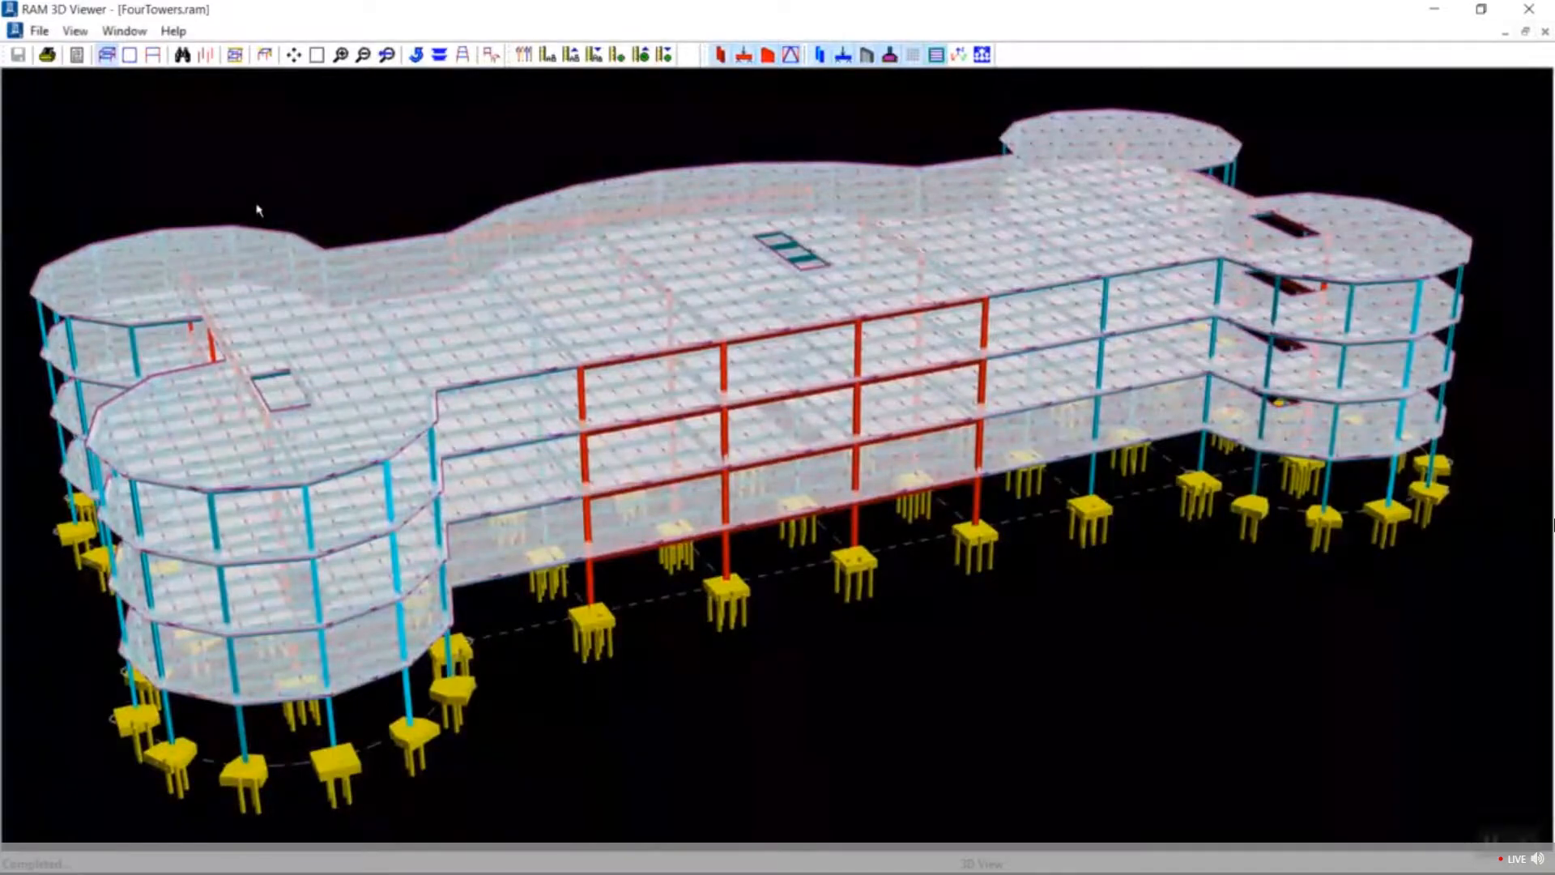
key("Up")
key("Up")
key("Up")
key("Up")
key("Up")
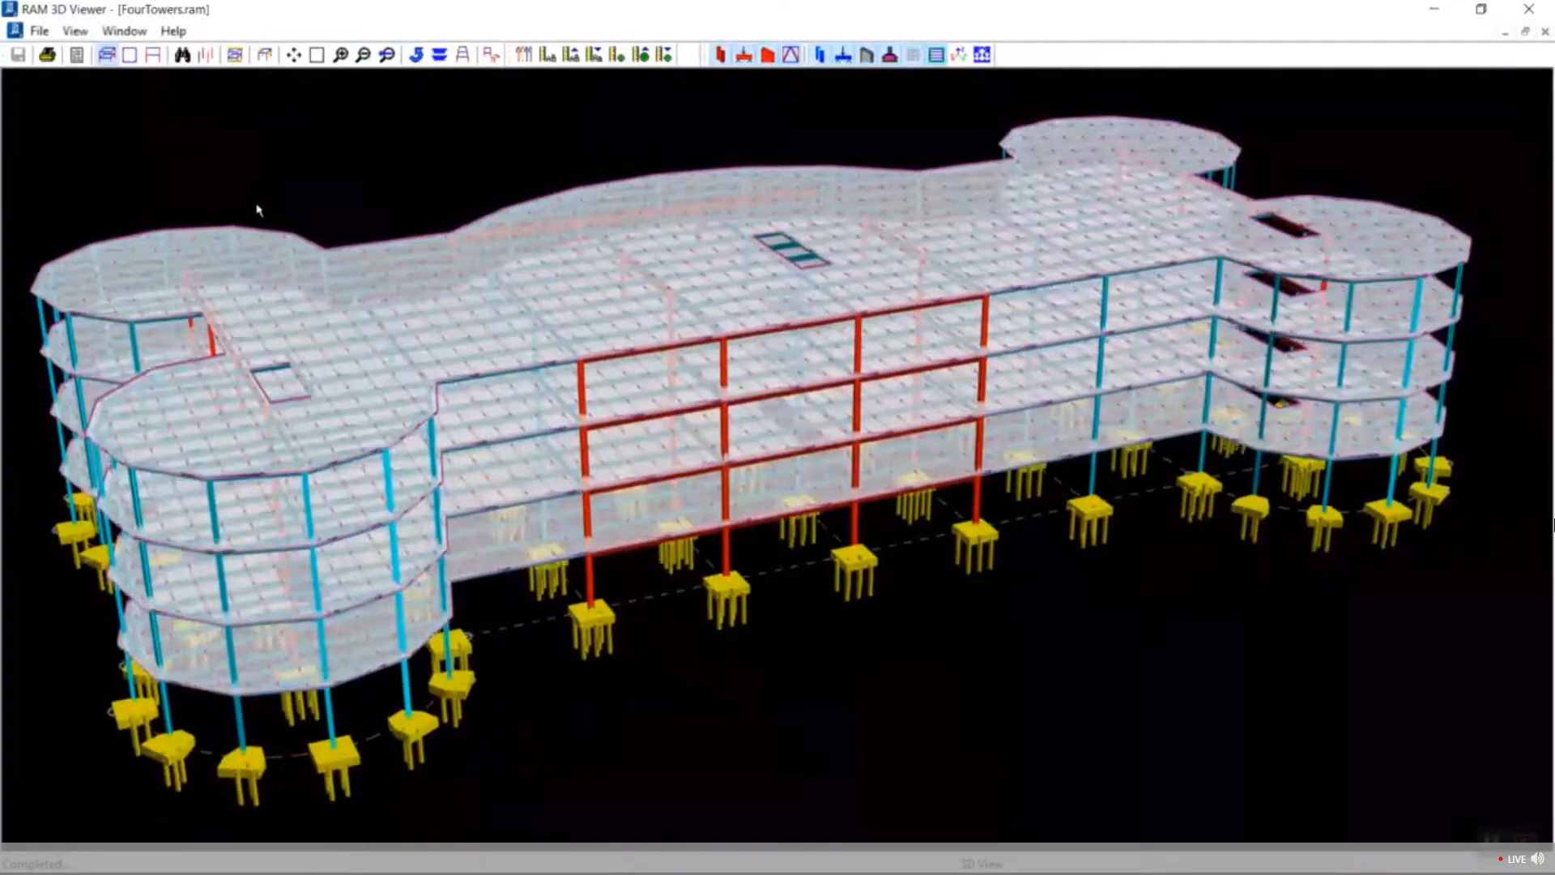
key("Left")
key("Left")
key("Left")
key("Left")
key("Left")
key("Left")
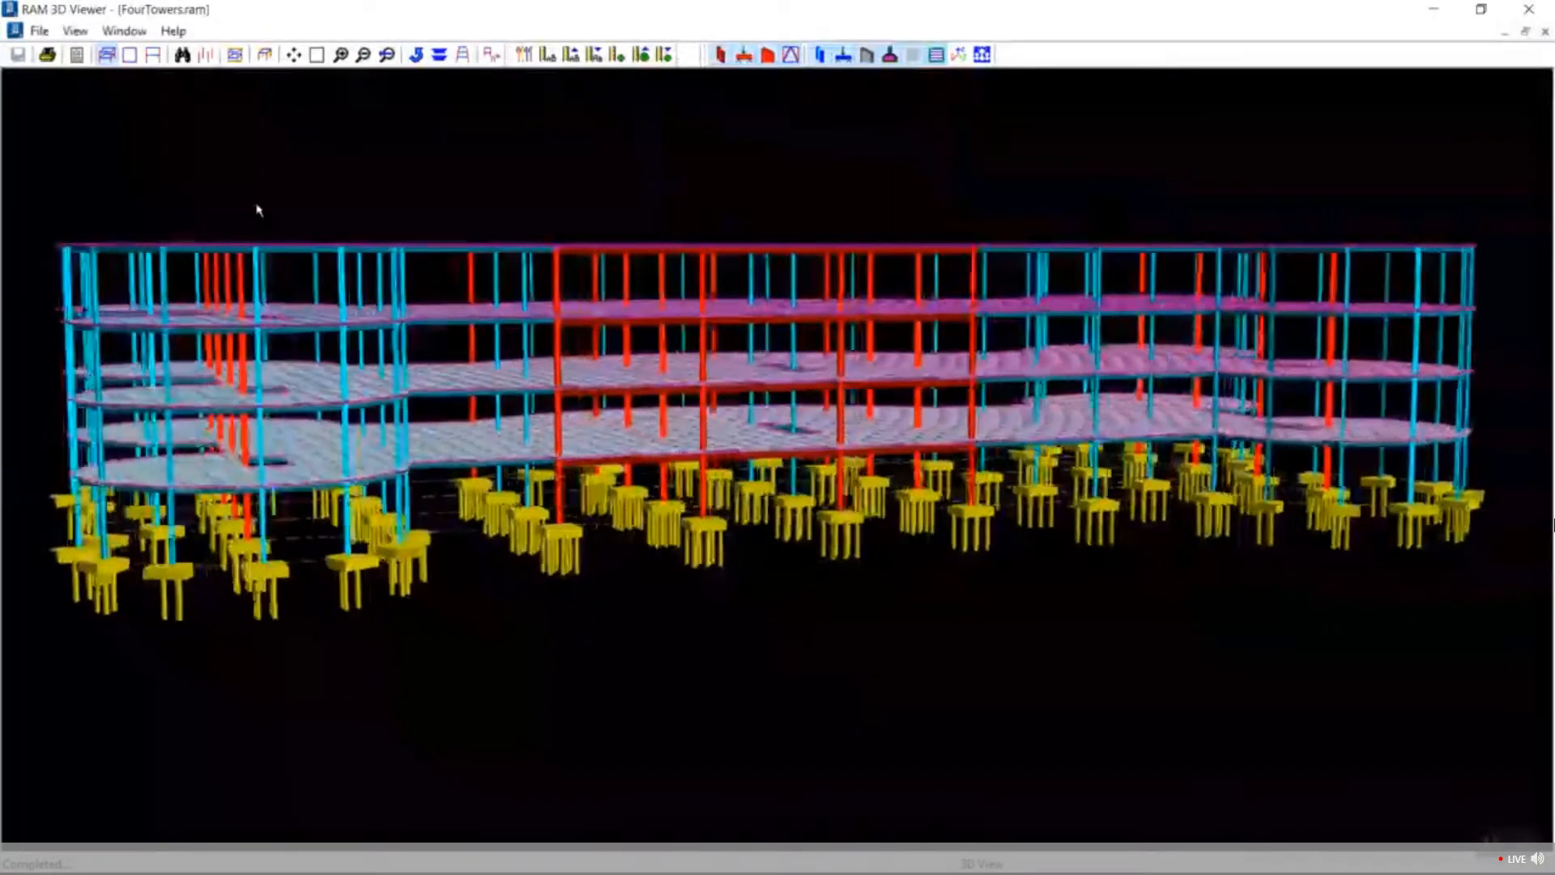
key("Left")
key("Left")
key("Left")
key("Left")
key("Left")
key("Left")
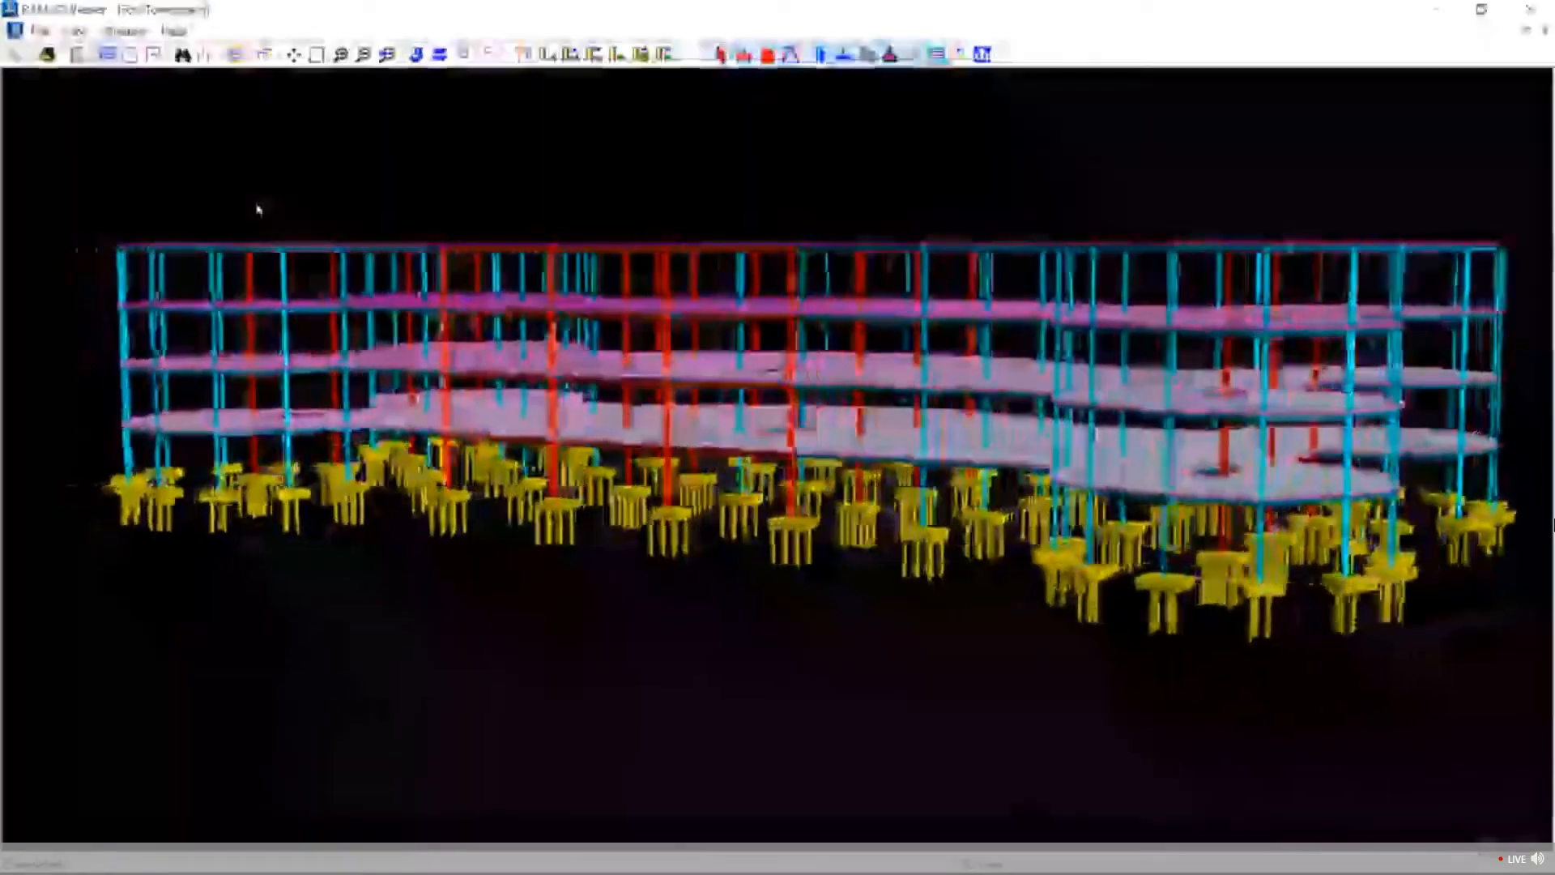
Tilt the 3D model to look down on the roof and frames, and close the 3D viewer.
key("Down")
key("Down")
key("Down")
key("Down")
key("Down")
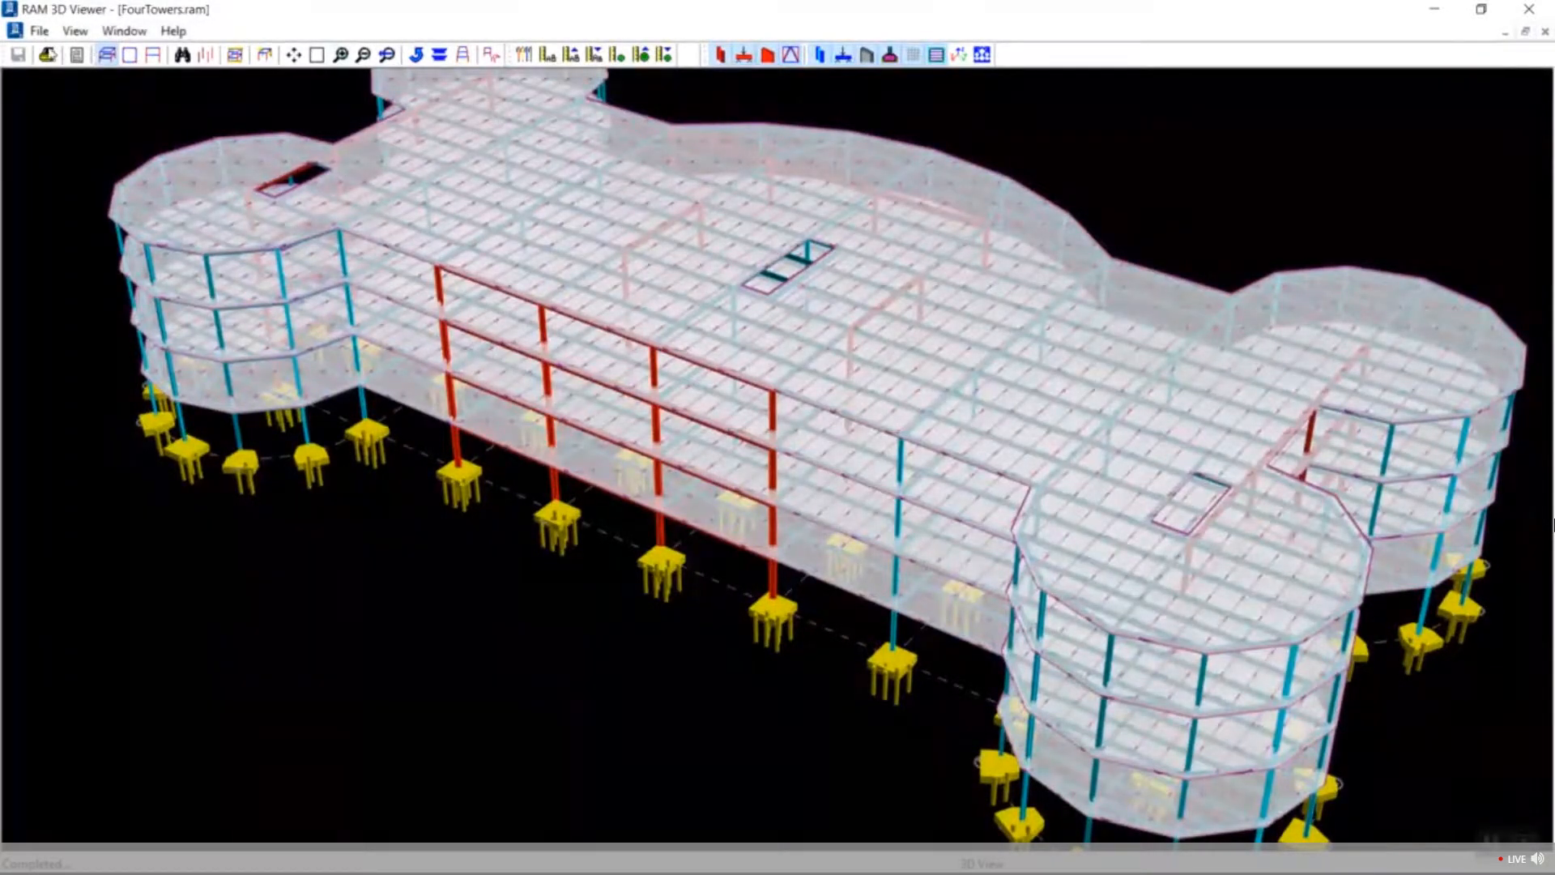
left_click(39, 31)
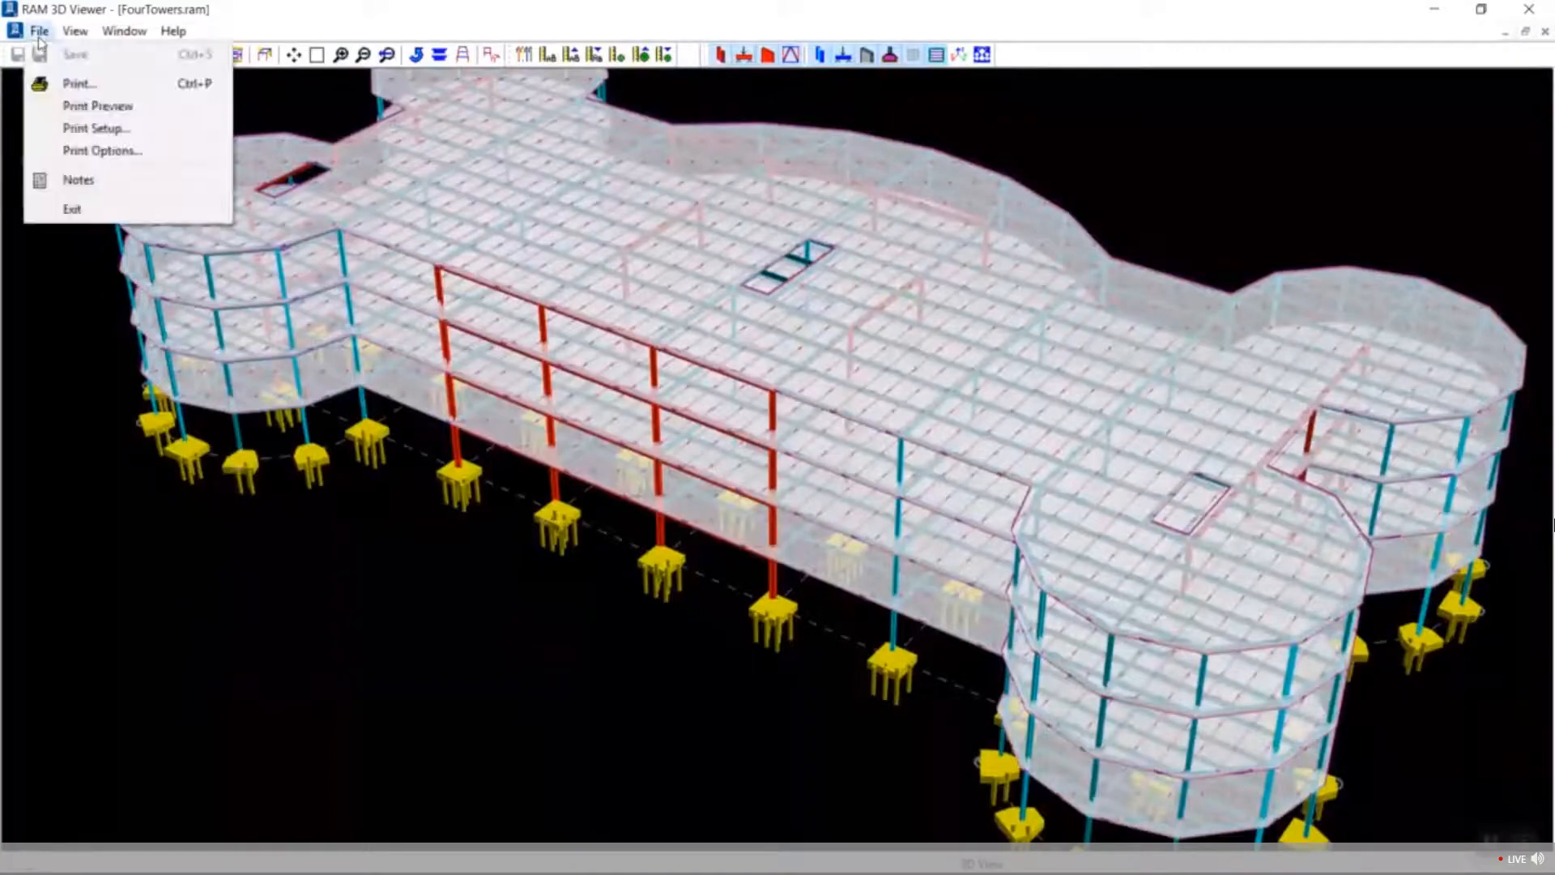
left_click(74, 209)
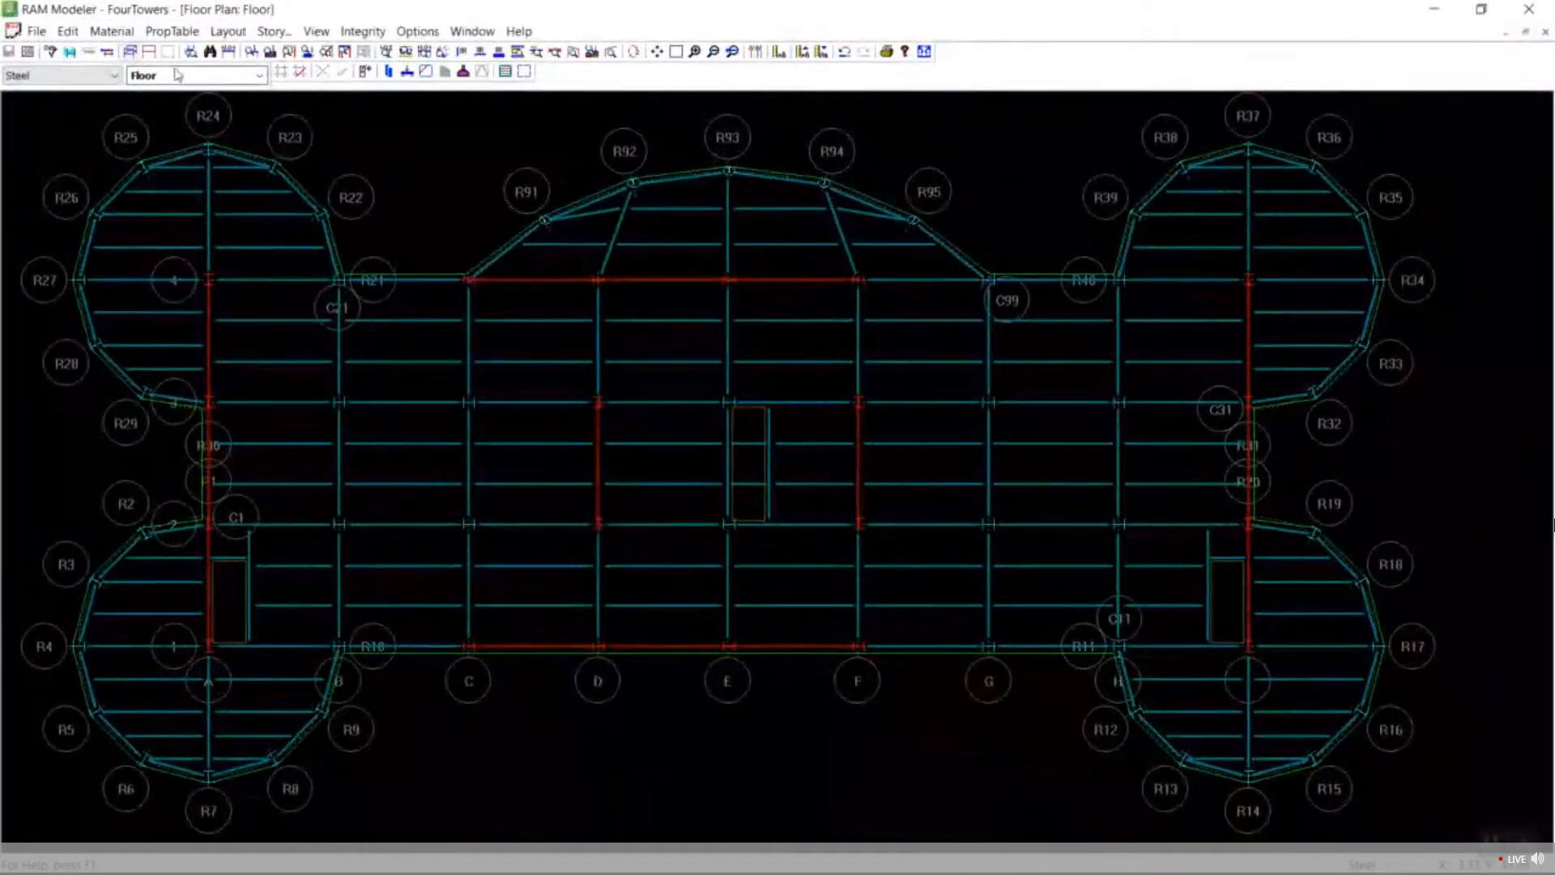
Display the elevation of the frame along grid line 4 with enlarged member size labels, and exit the elevation.
left_click(149, 51)
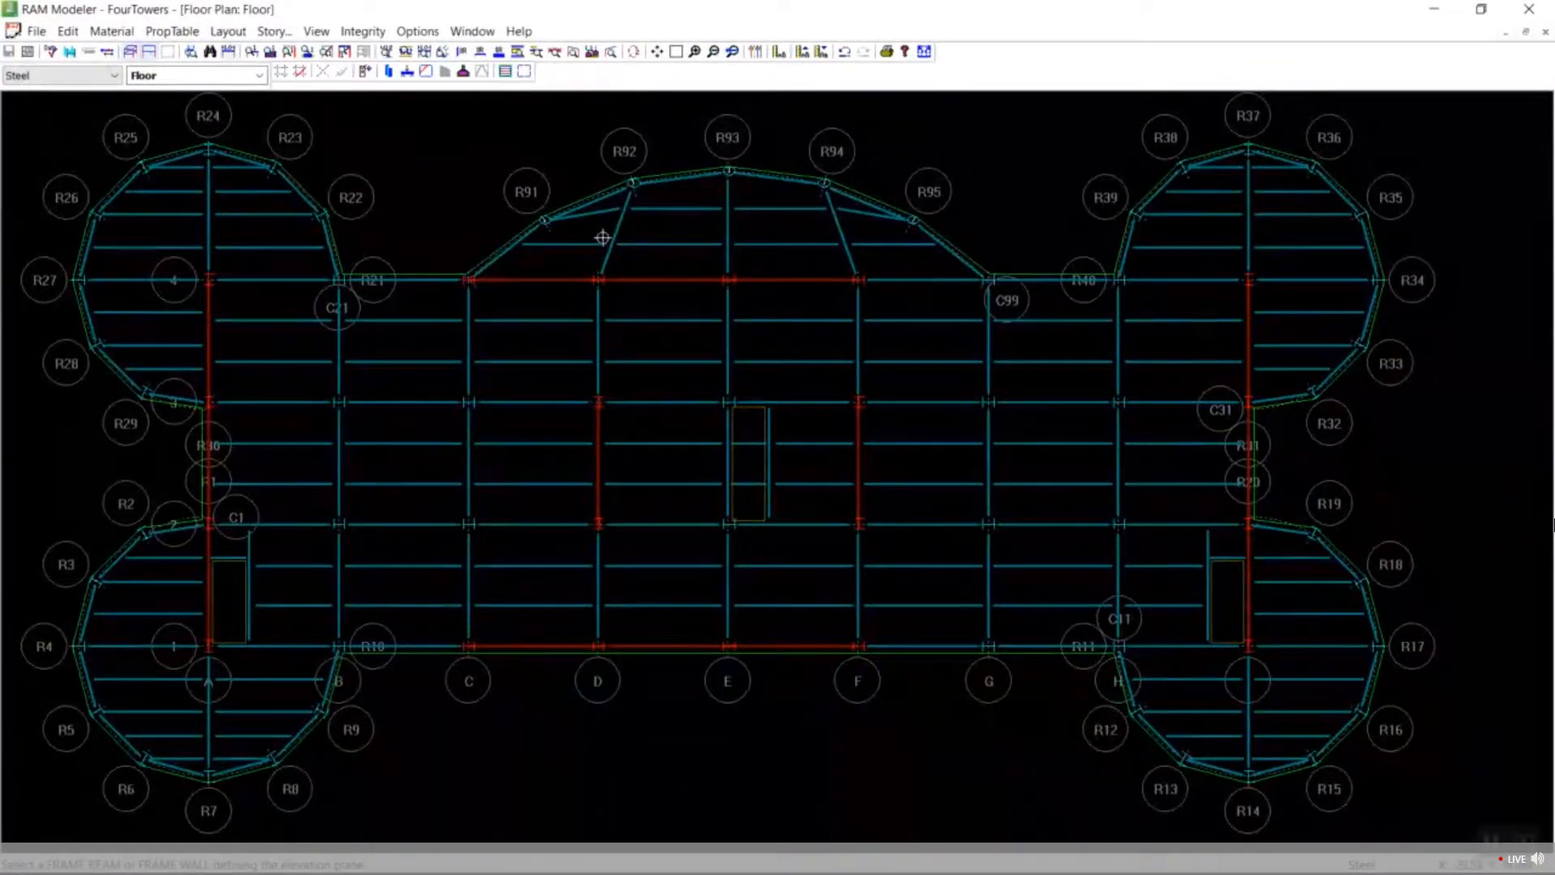
left_click(622, 279)
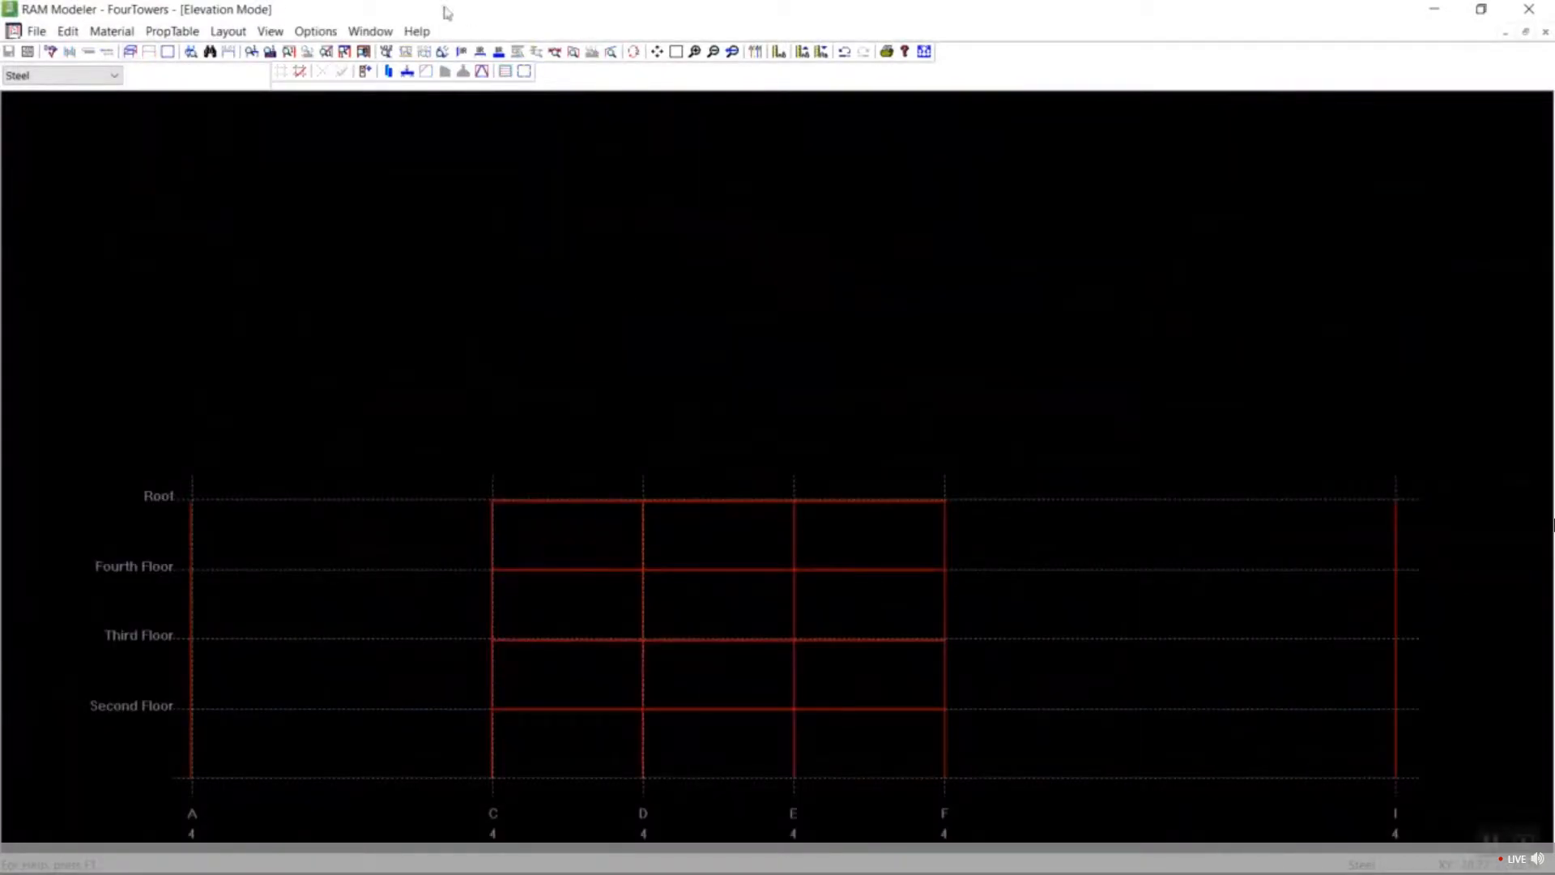
left_click(315, 31)
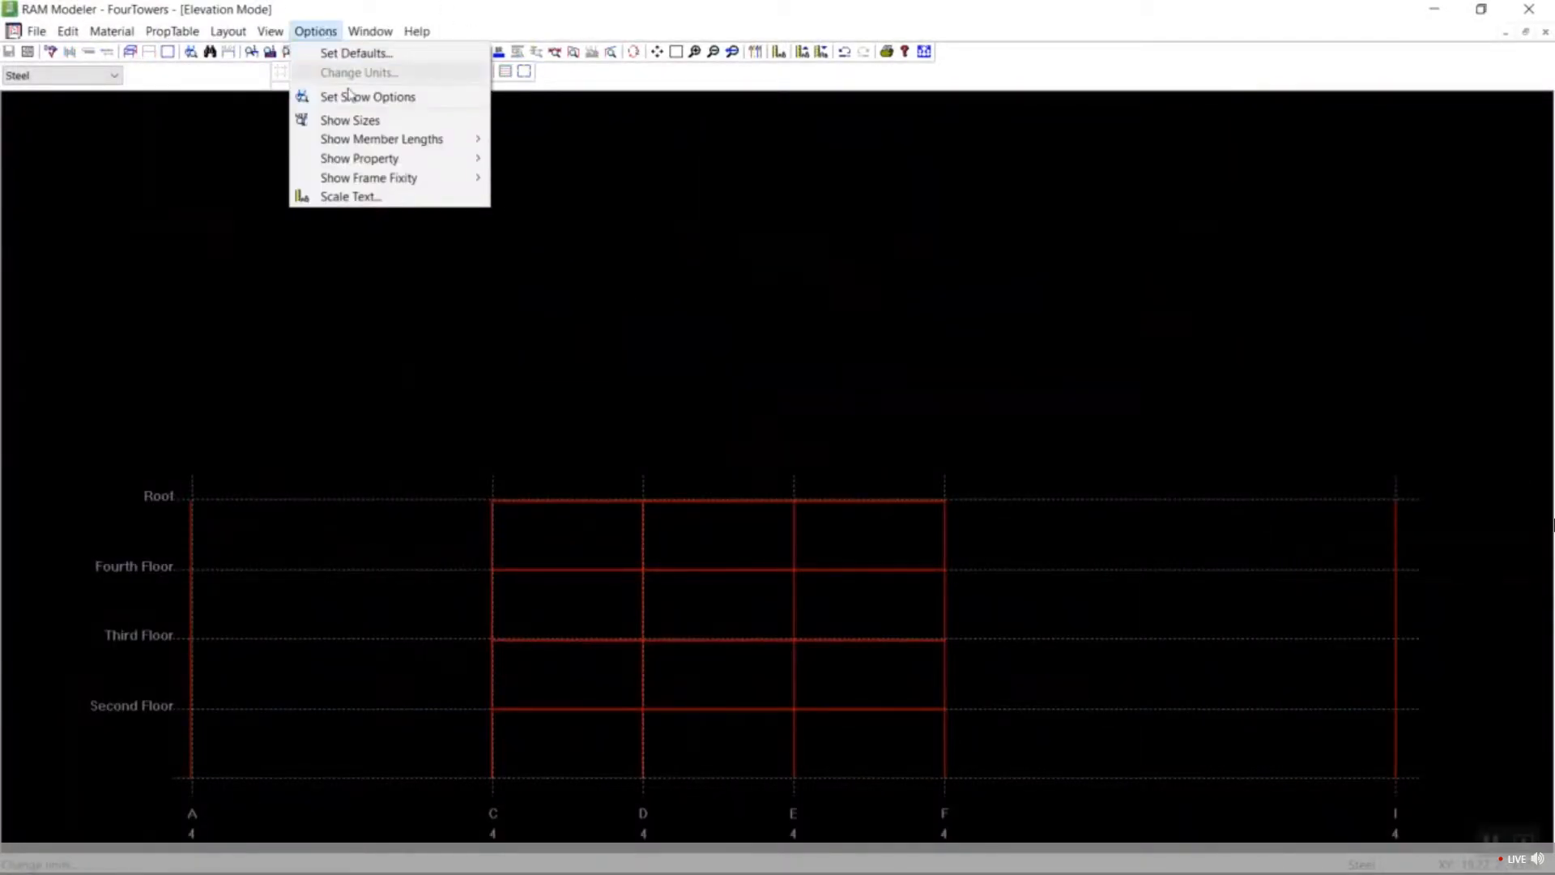
left_click(359, 122)
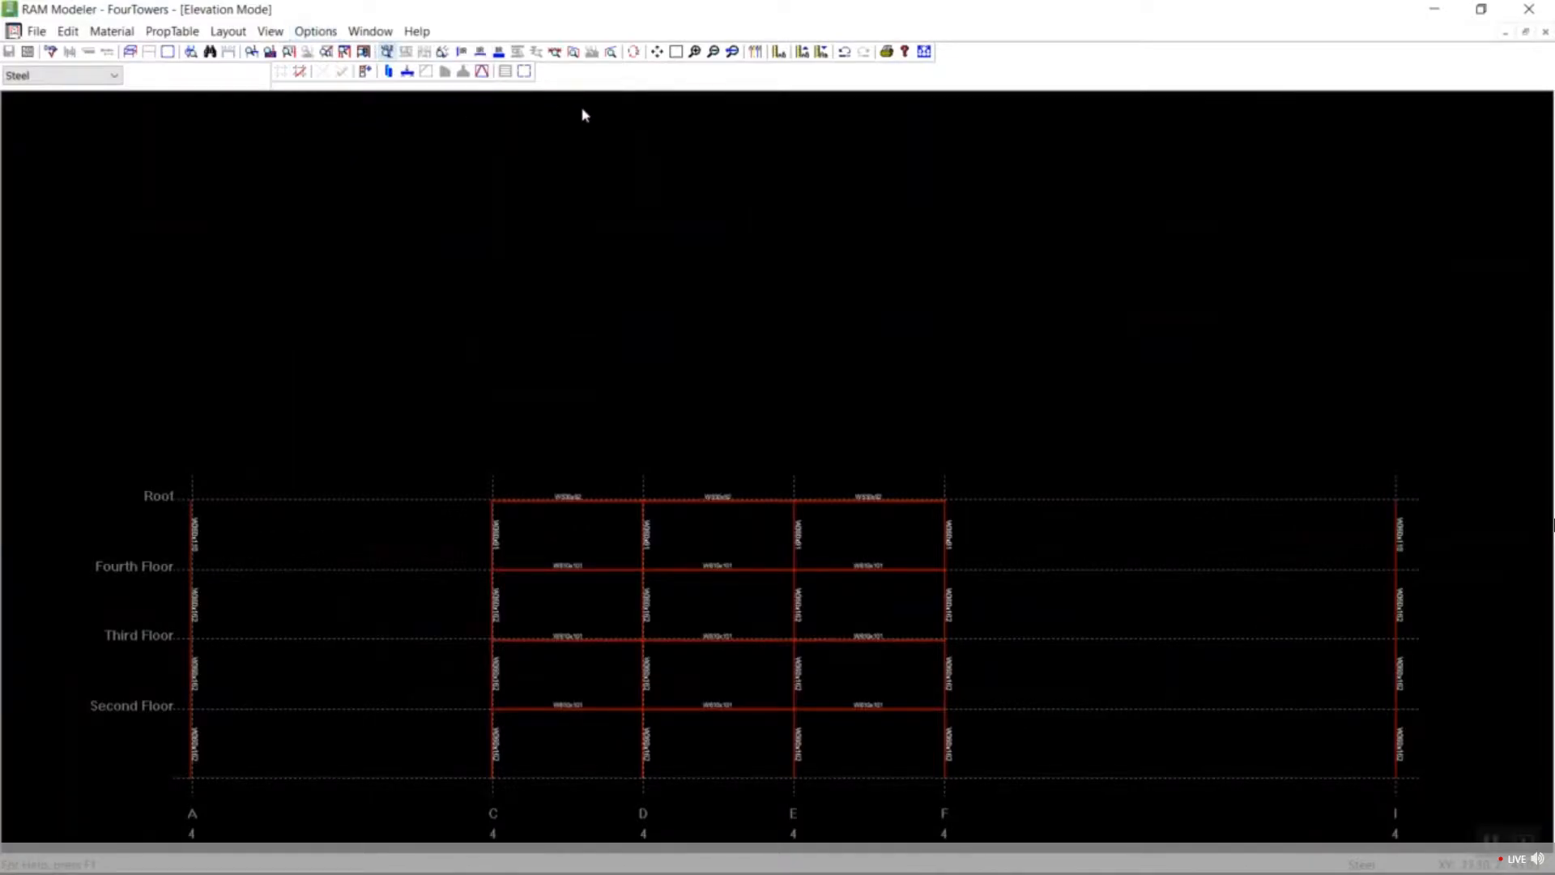
left_click(801, 54)
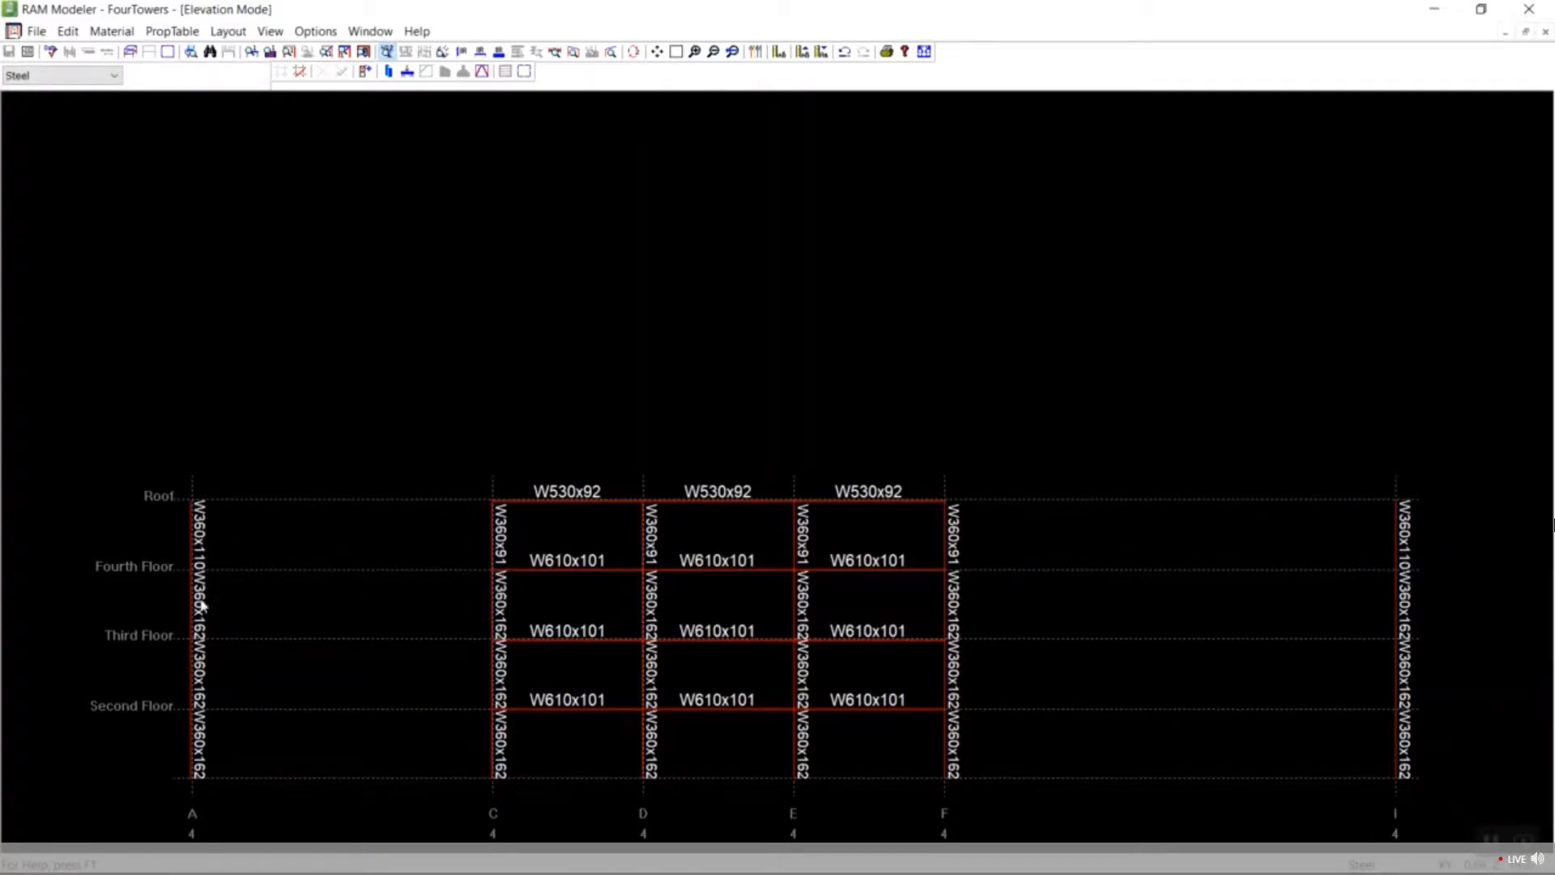
left_click(37, 31)
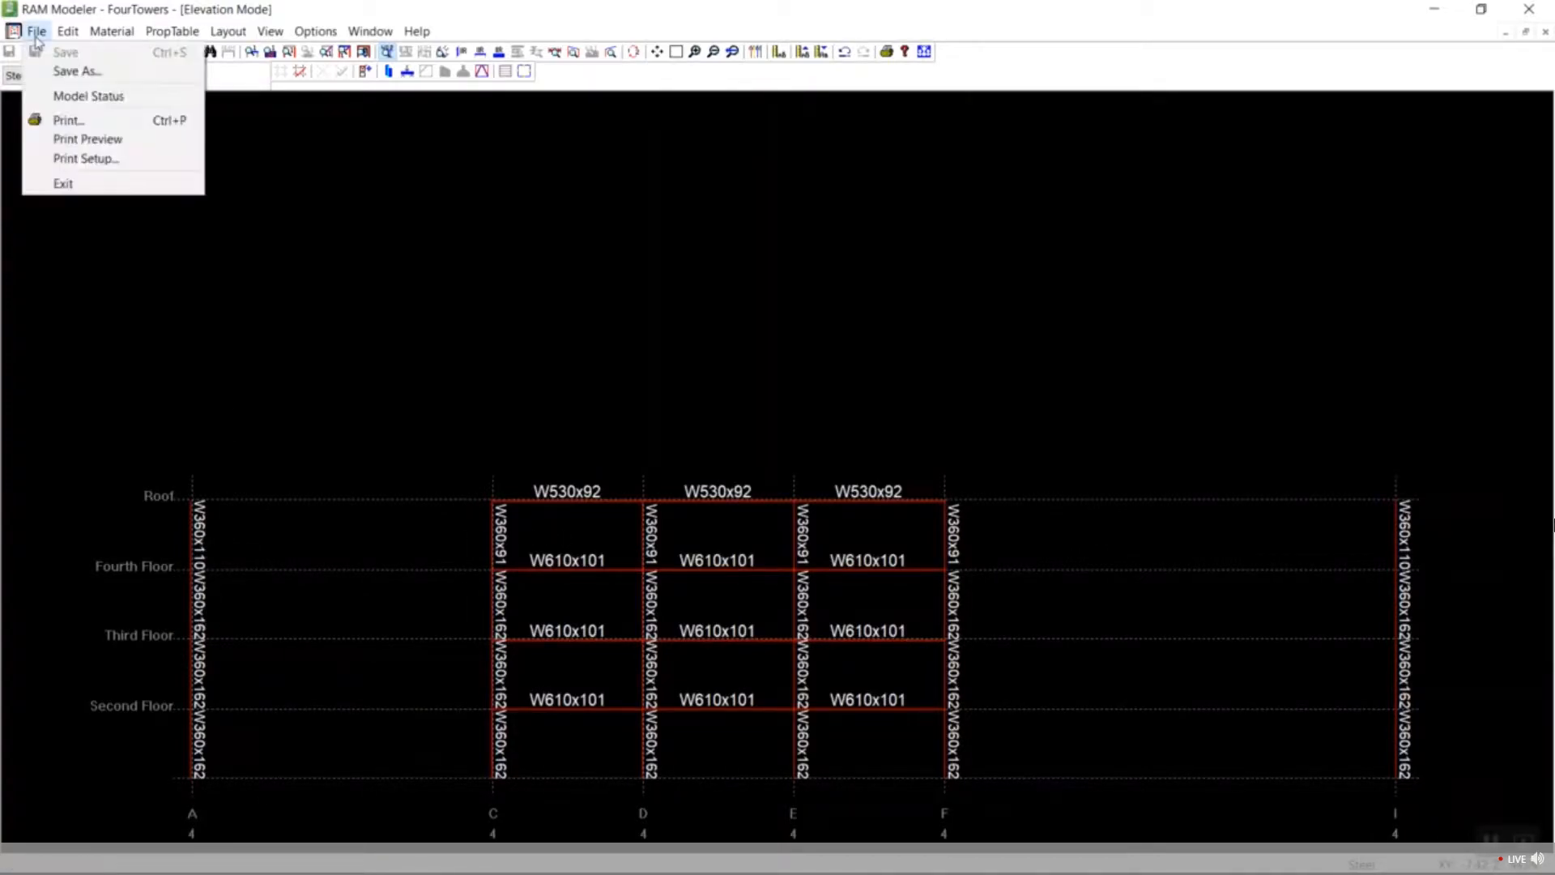
left_click(71, 184)
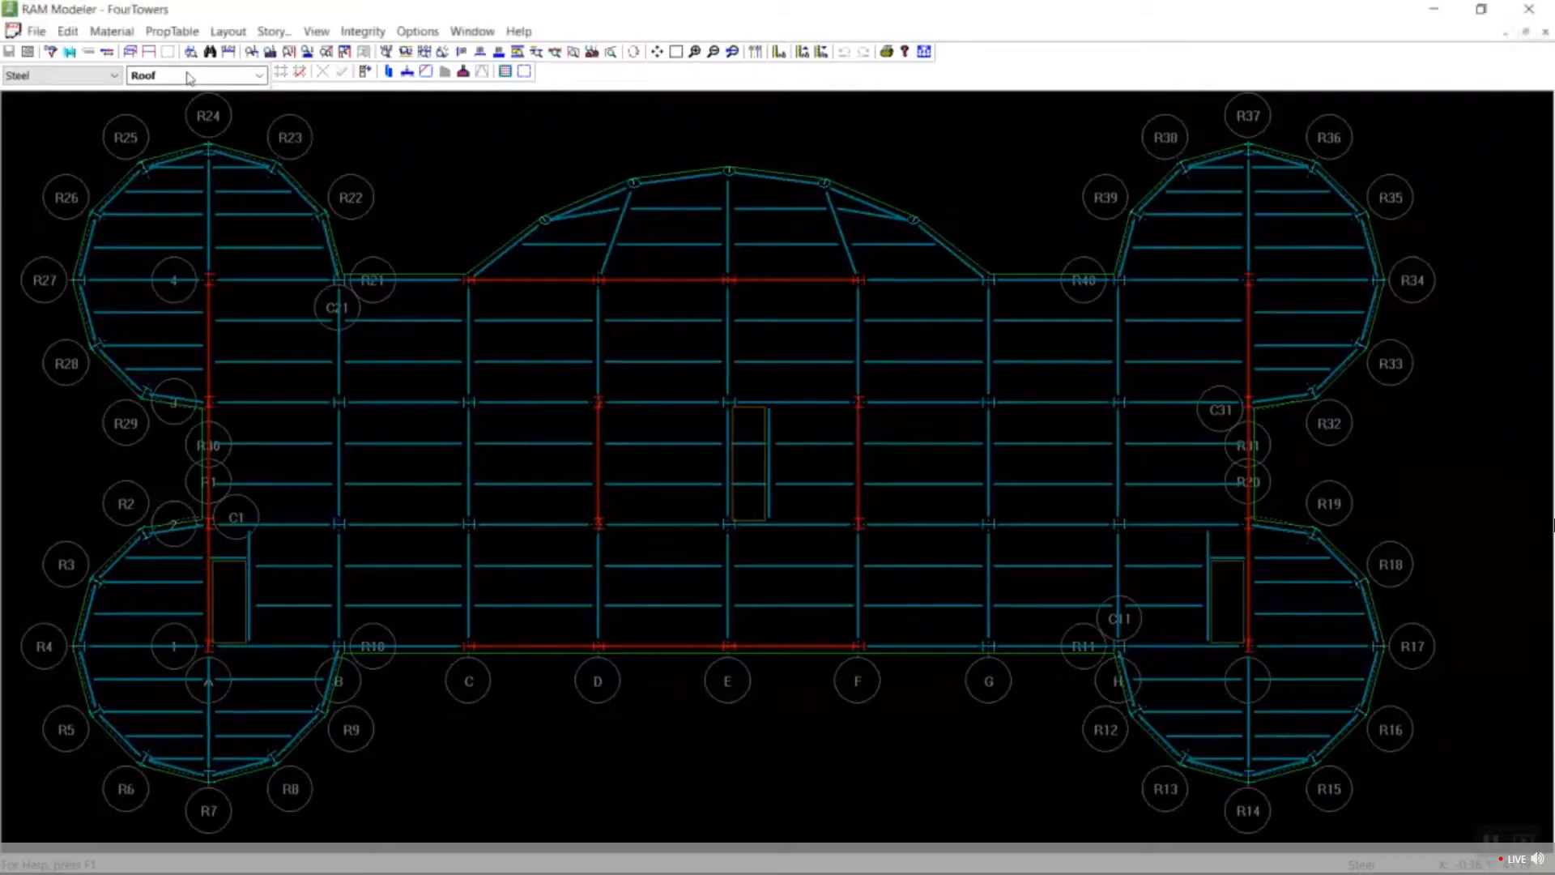
Switch to the Floor layout and select the Office load in the surface load properties.
left_click(258, 74)
left_click(183, 108)
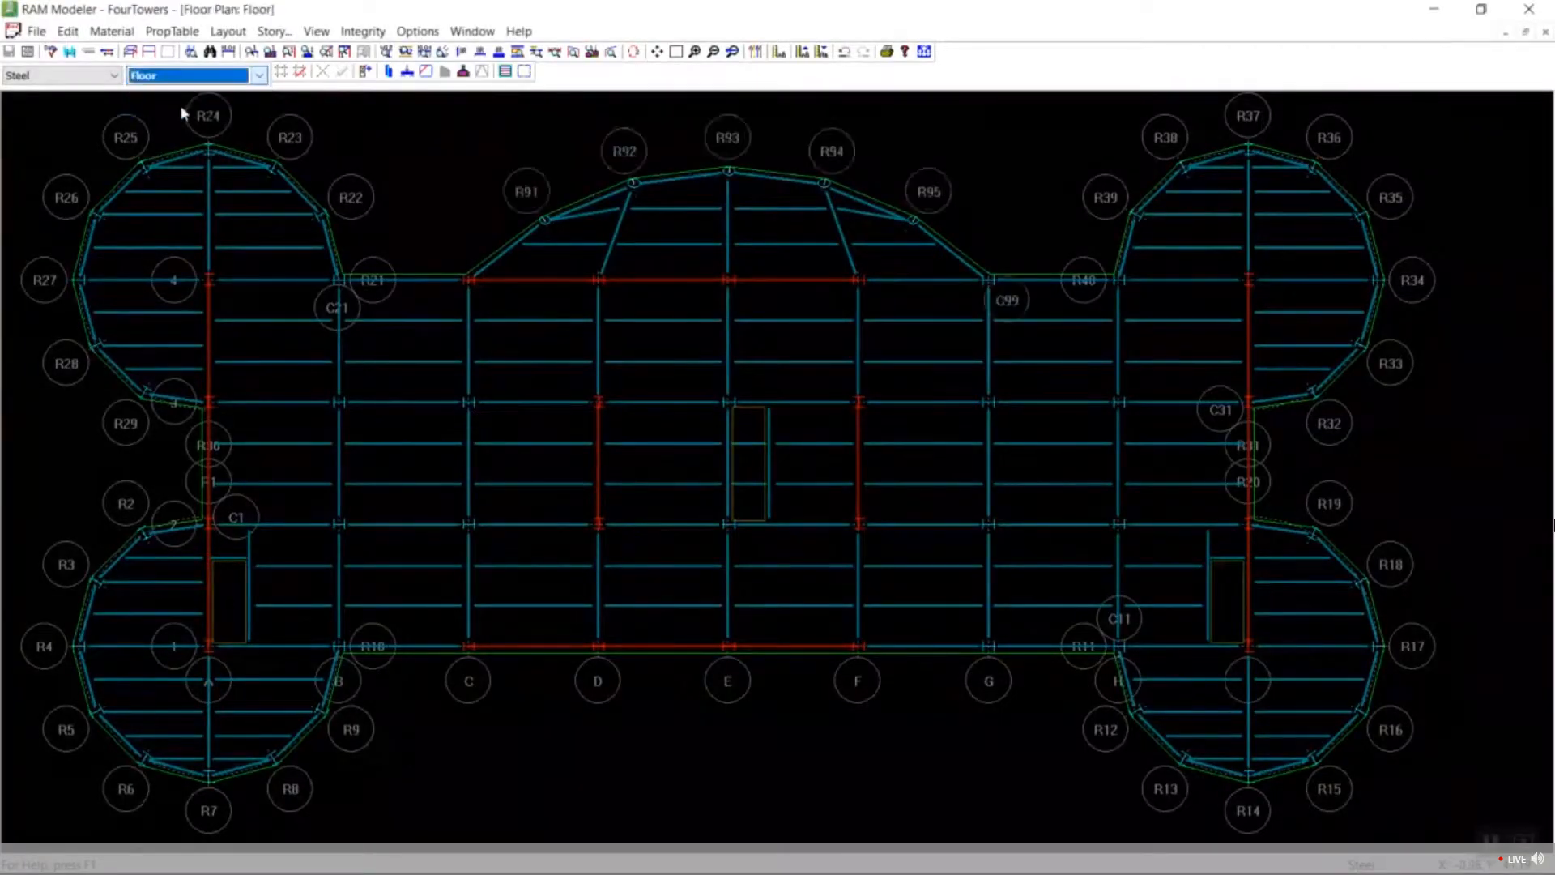
left_click(168, 34)
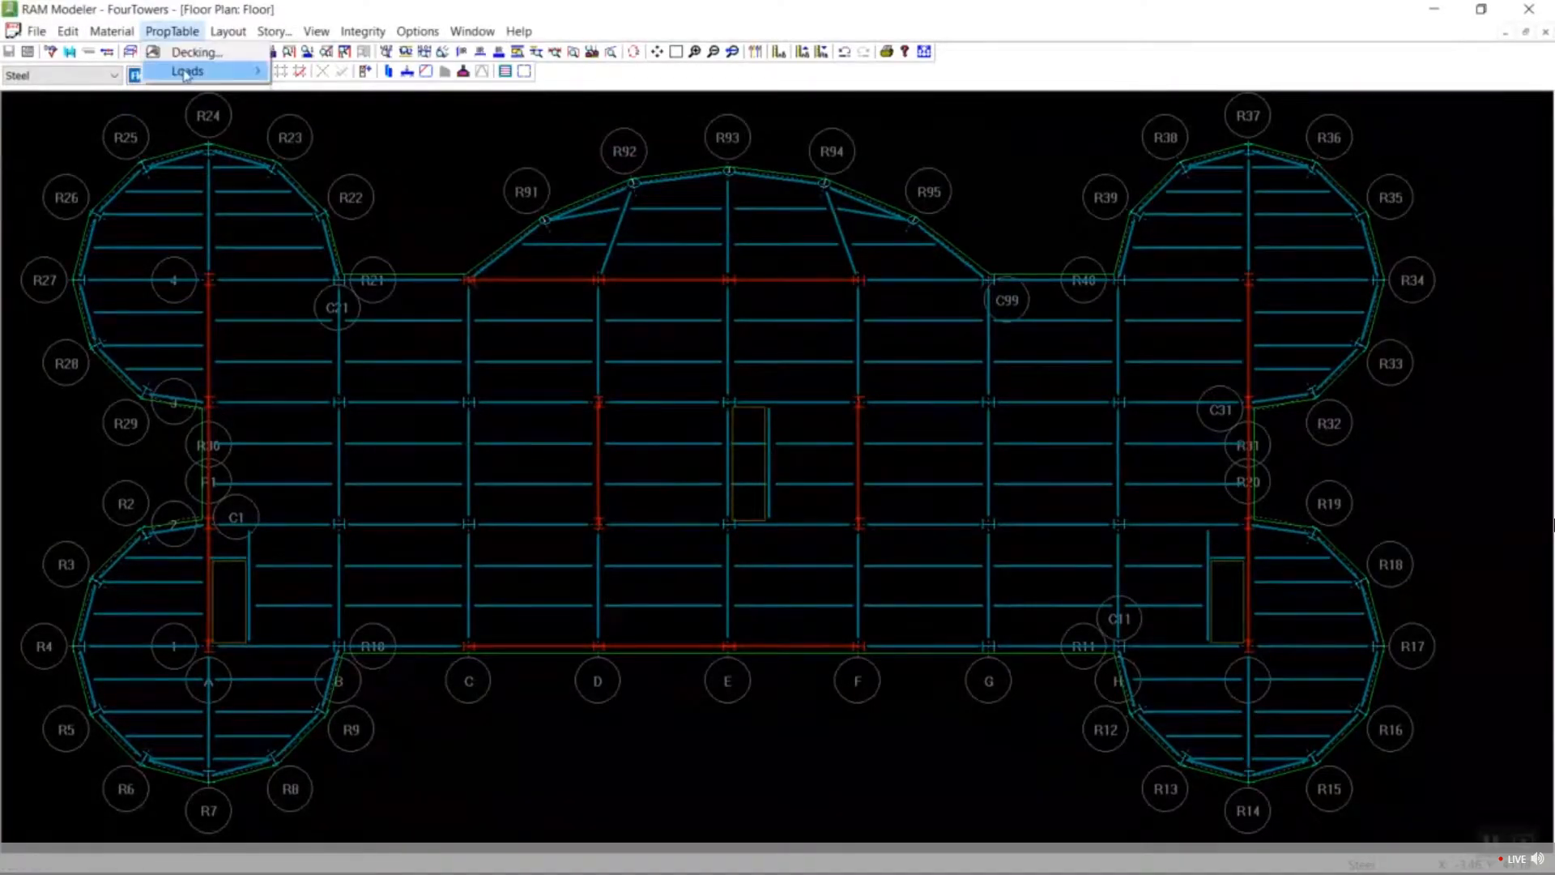
mouse_move(190, 71)
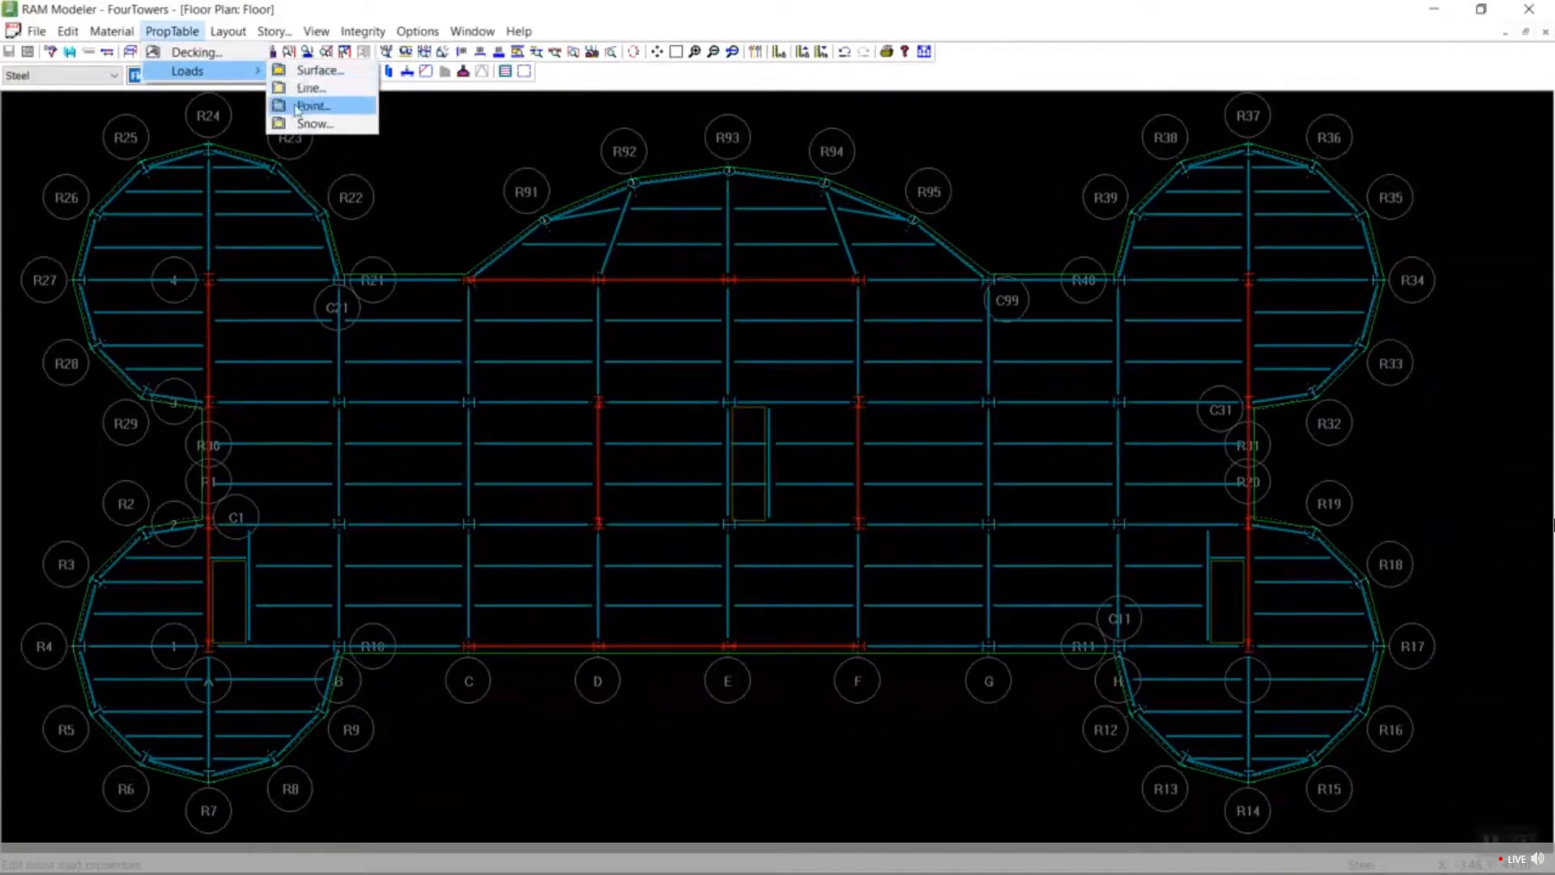
left_click(309, 72)
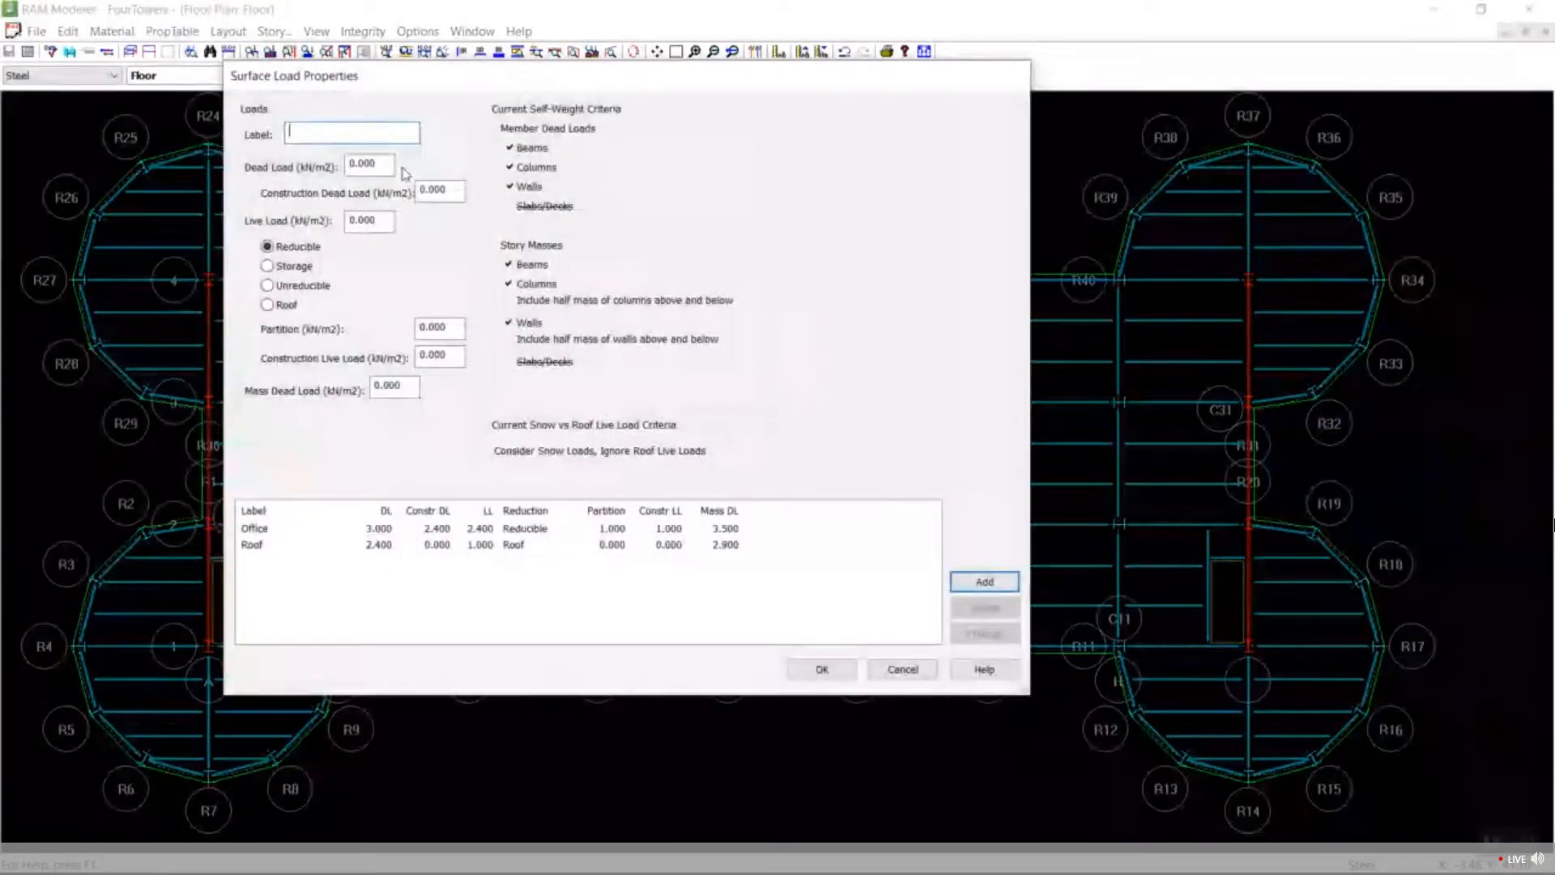
left_click(315, 531)
left_click(316, 531)
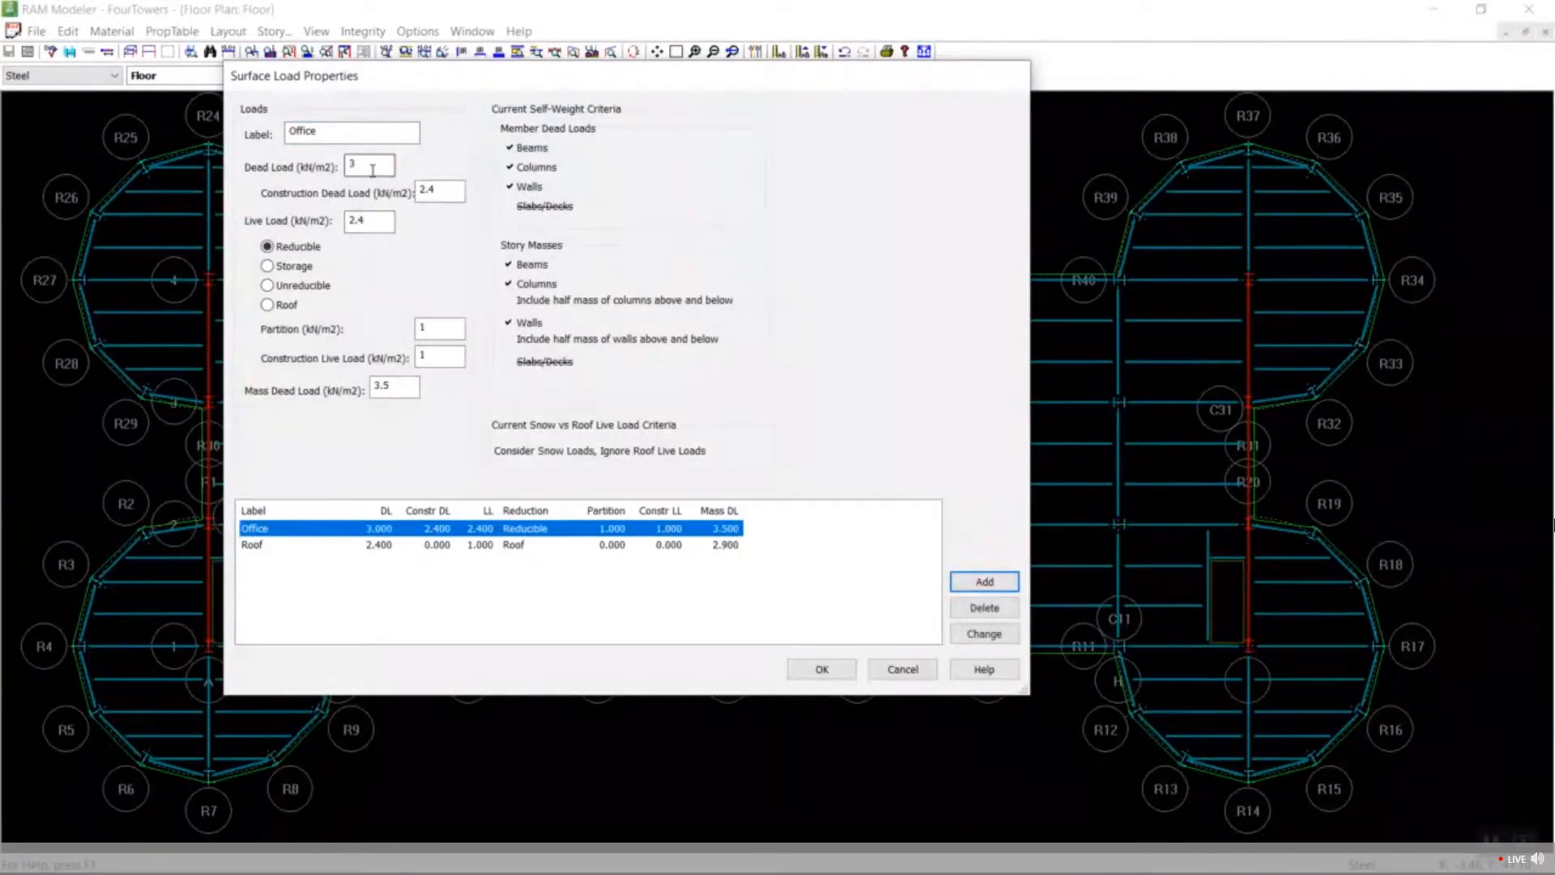
Review the Office load's construction dead load, live load, partition and dead load values.
left_click(441, 196)
left_click(385, 226)
left_click(456, 332)
left_click(380, 162)
Set the Office load's mass dead load to 4.2 kN/m2, check the Roof load, and accept the surface load properties.
double_click(382, 387)
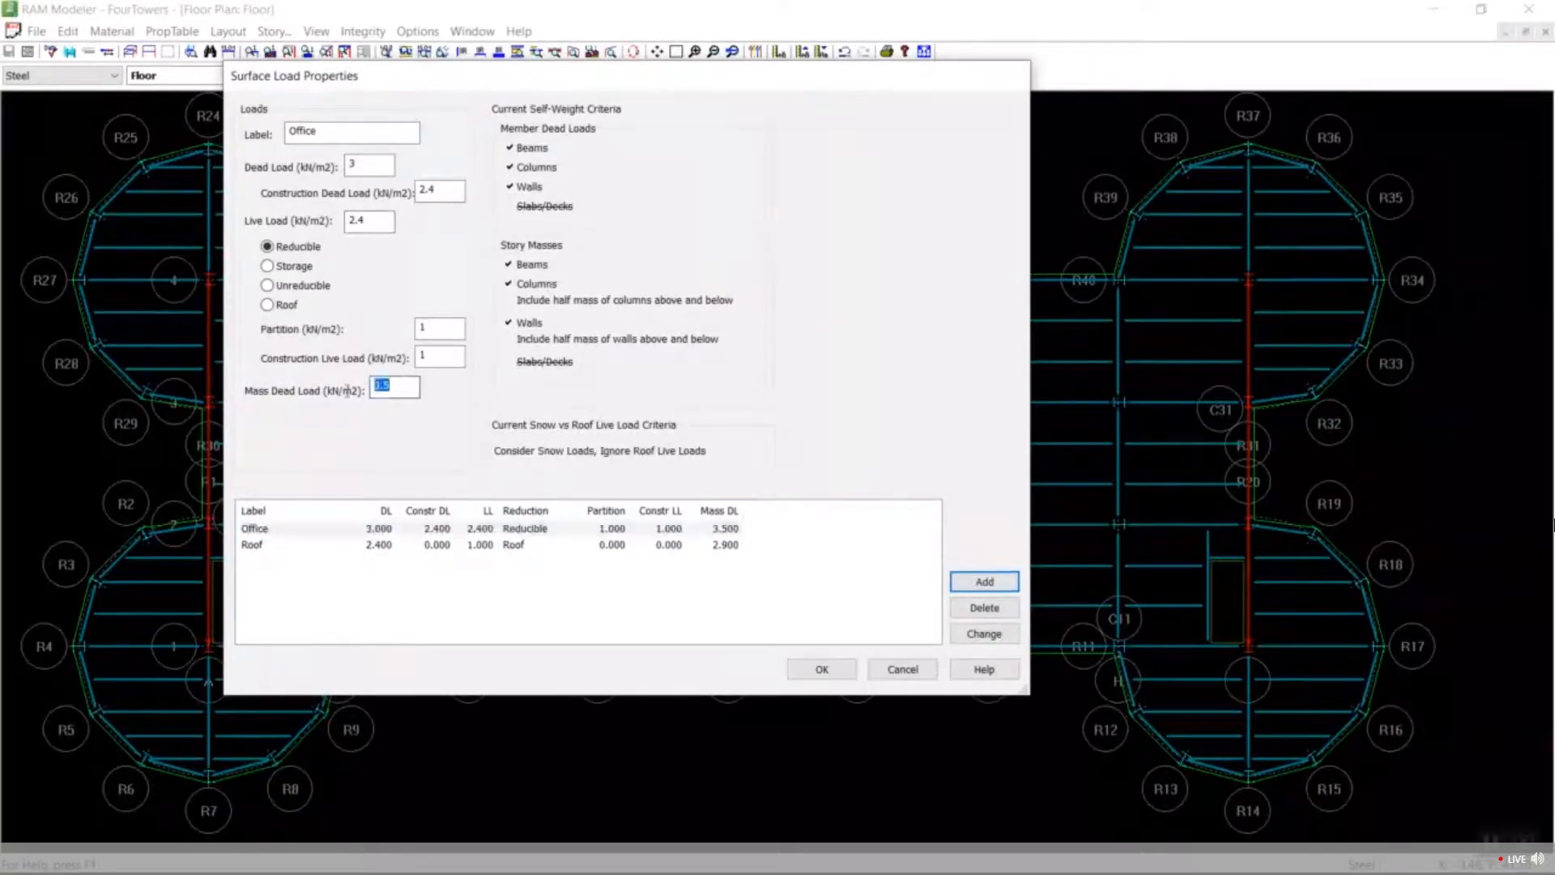
type("4.2")
key("Tab")
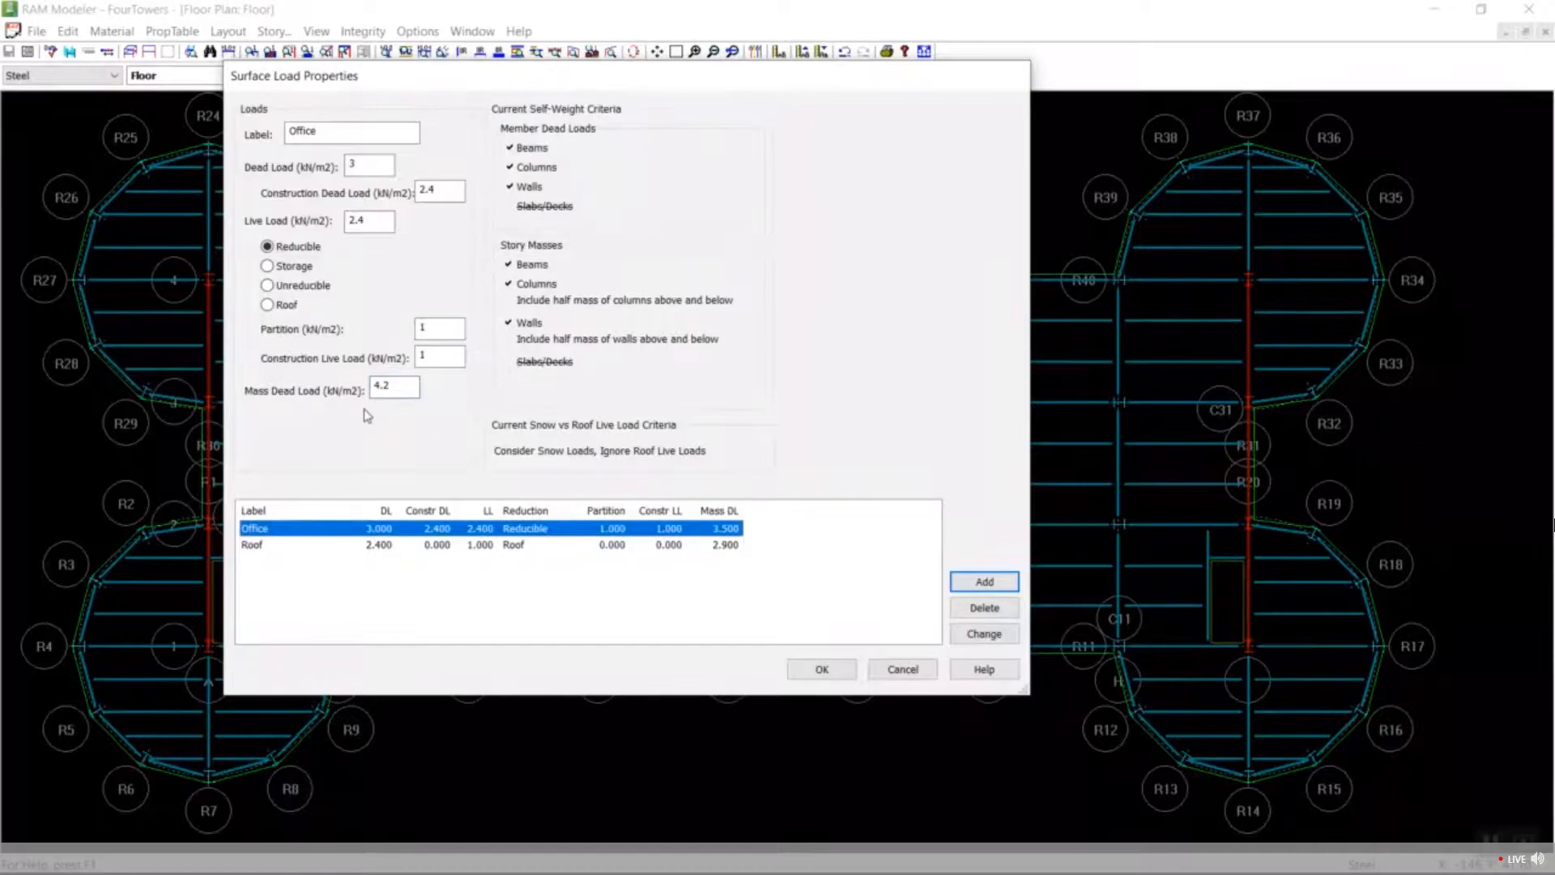
left_click(980, 636)
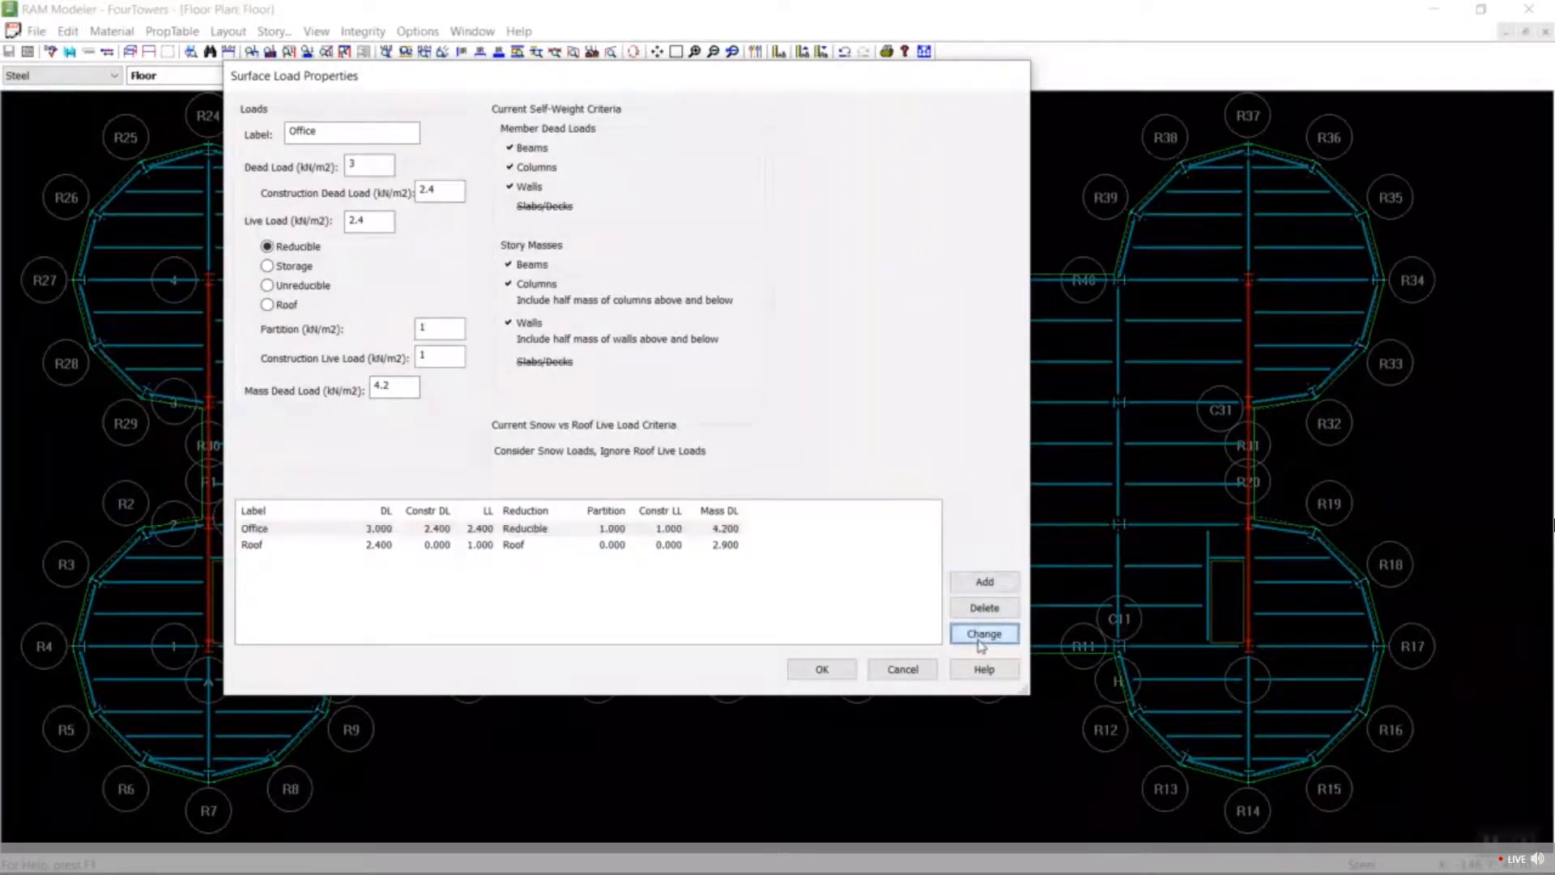
left_click(389, 544)
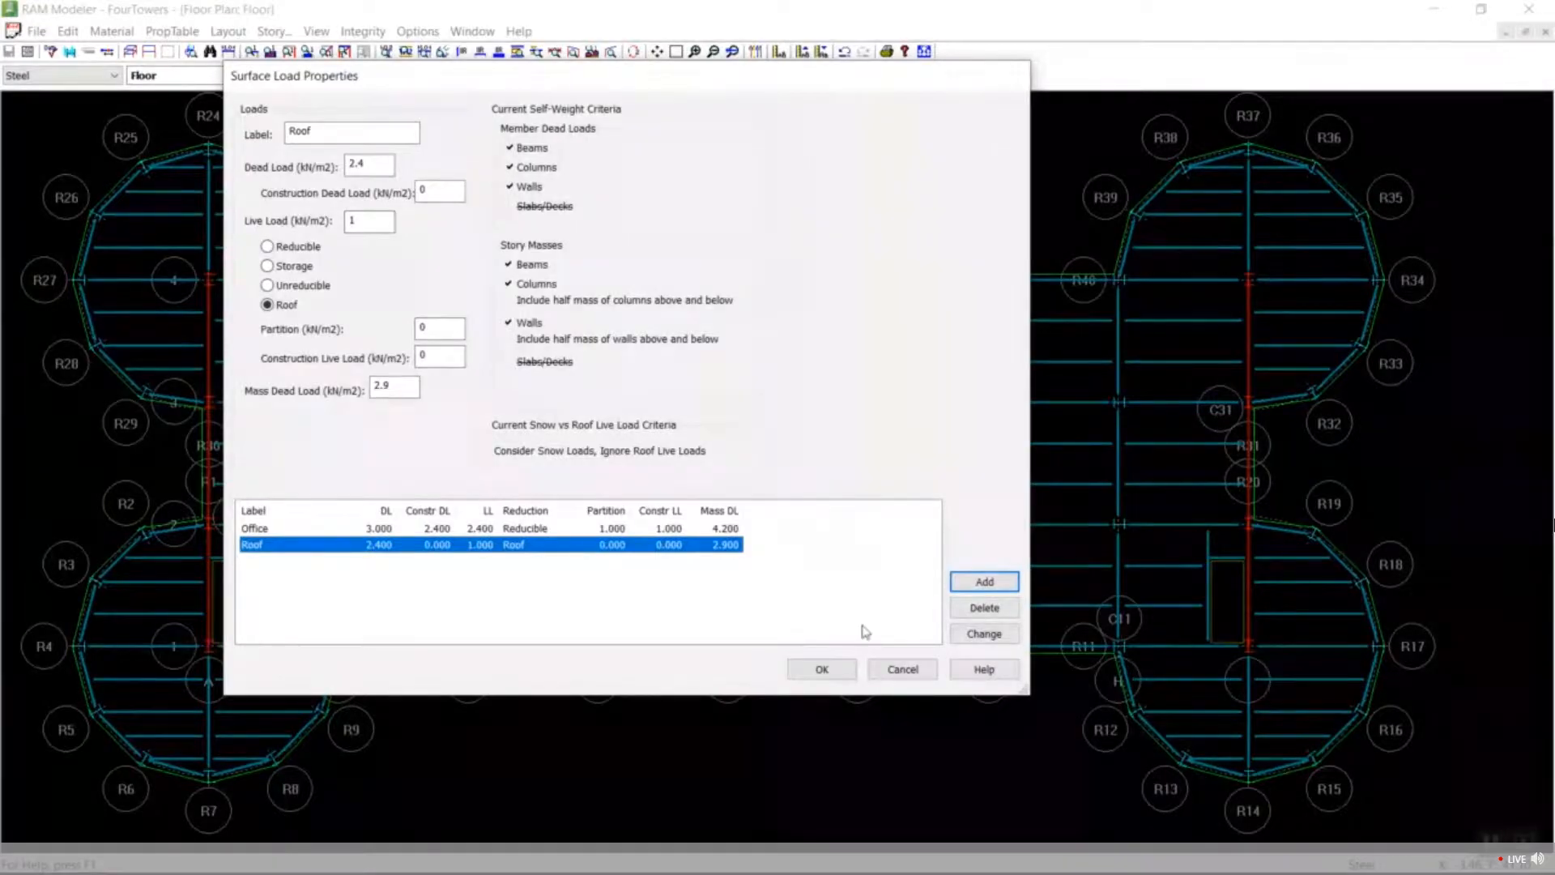
left_click(843, 679)
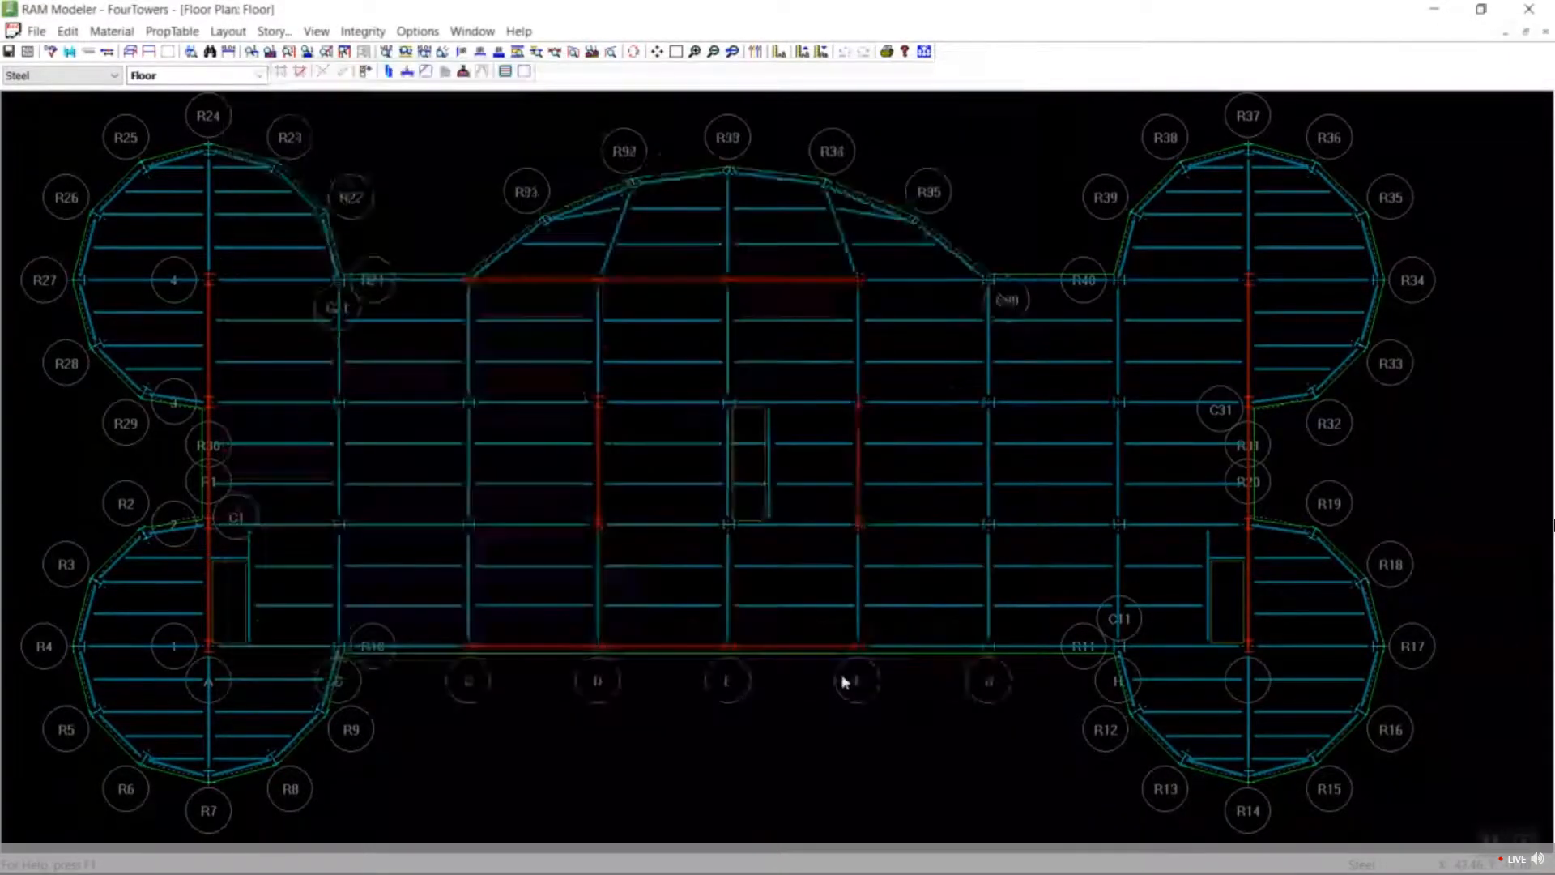
Show the properties of the surface load applied to the Floor layout and close the read-out.
left_click(228, 31)
mouse_move(278, 180)
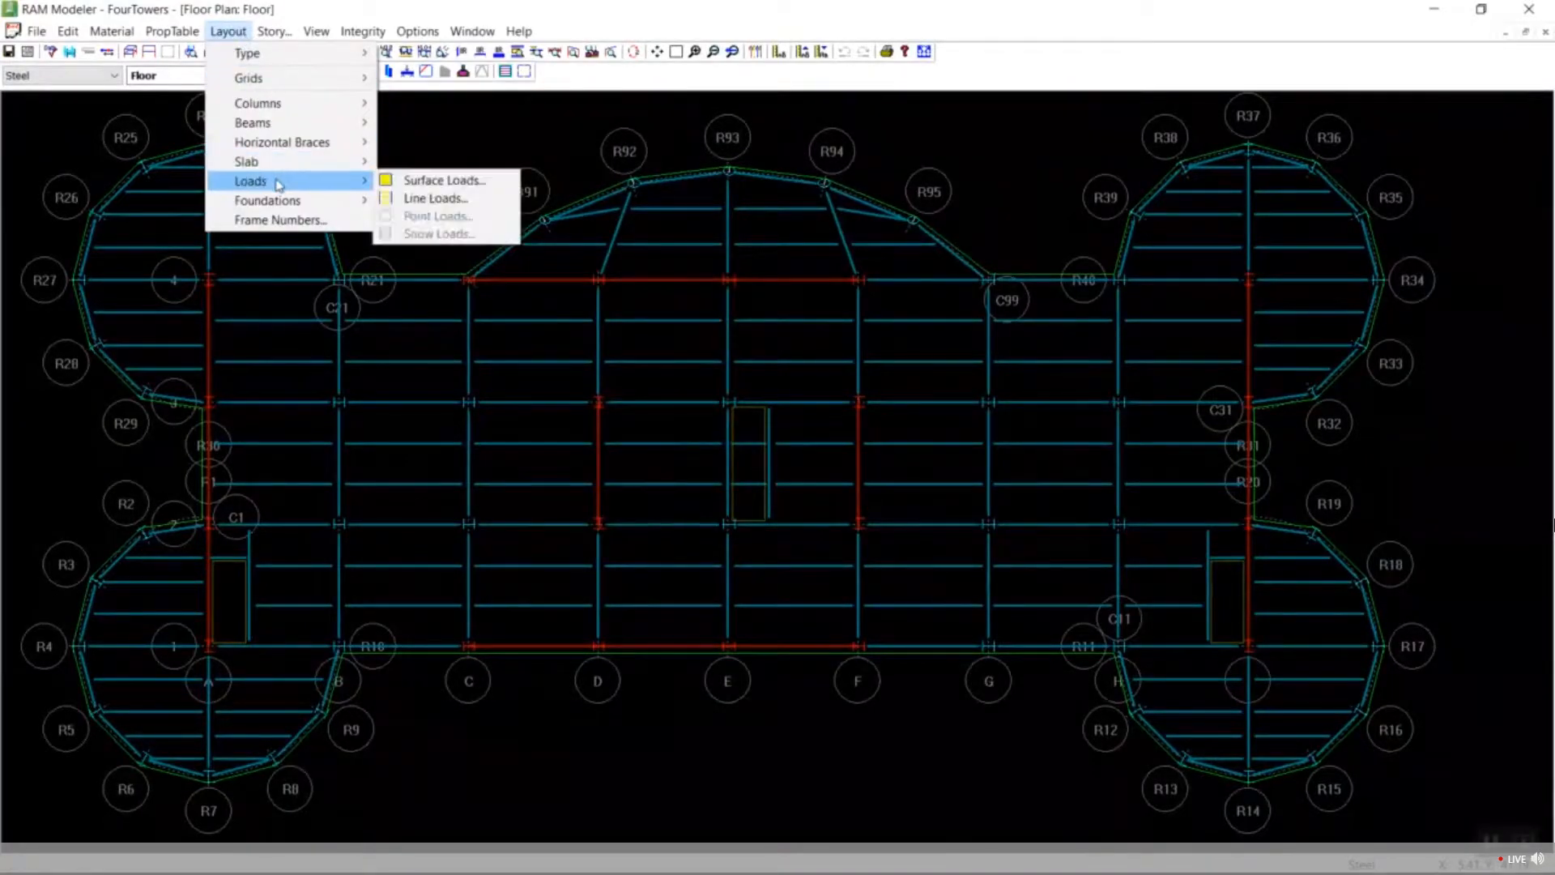
left_click(403, 185)
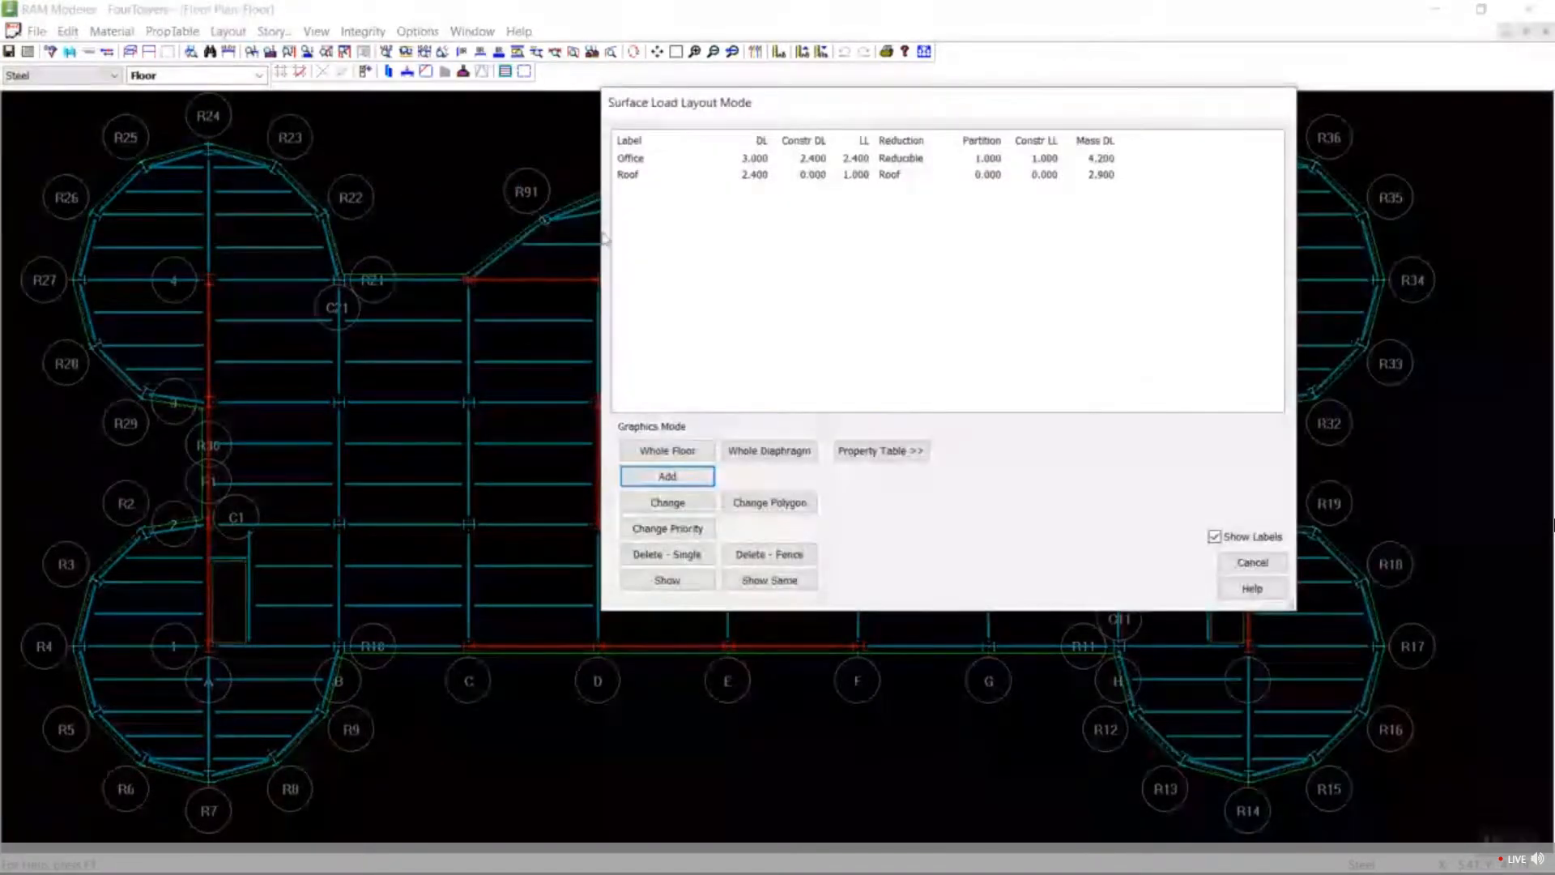
left_click(652, 162)
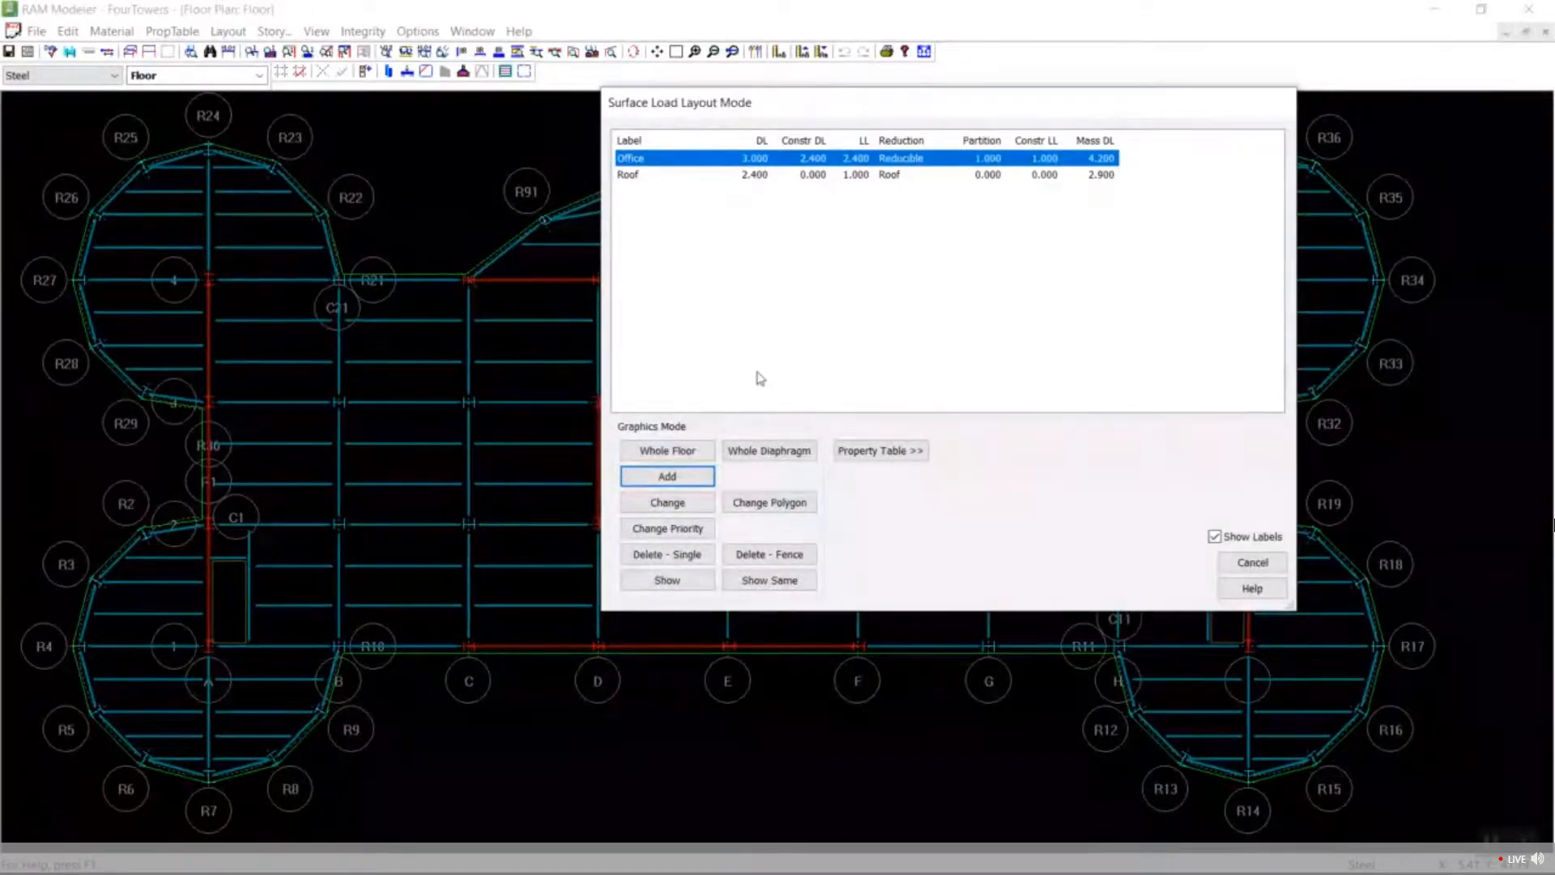
left_click(698, 580)
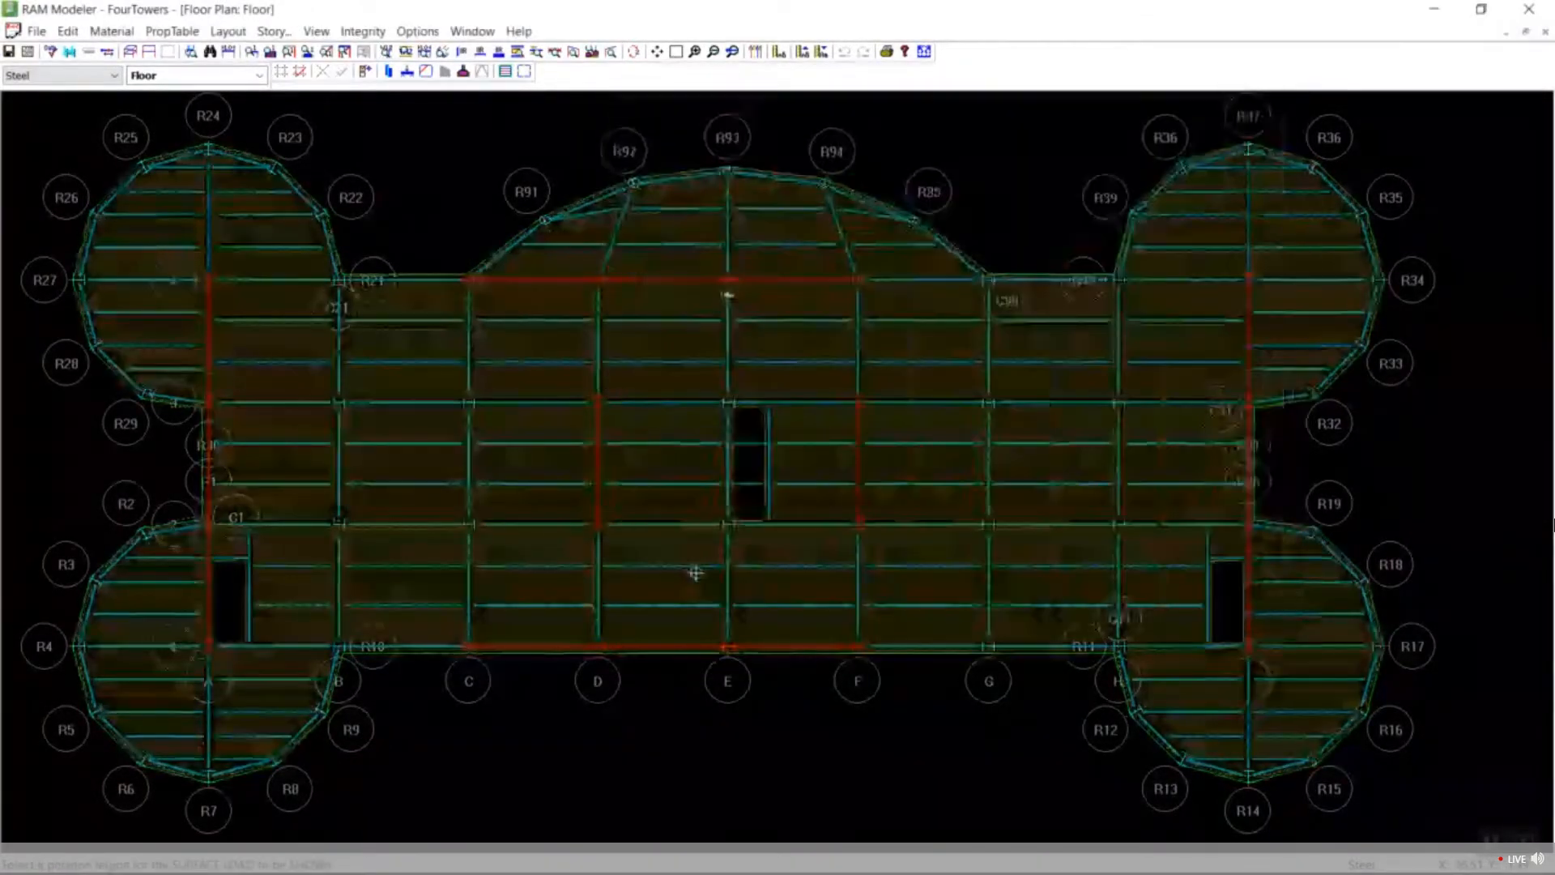
left_click(667, 342)
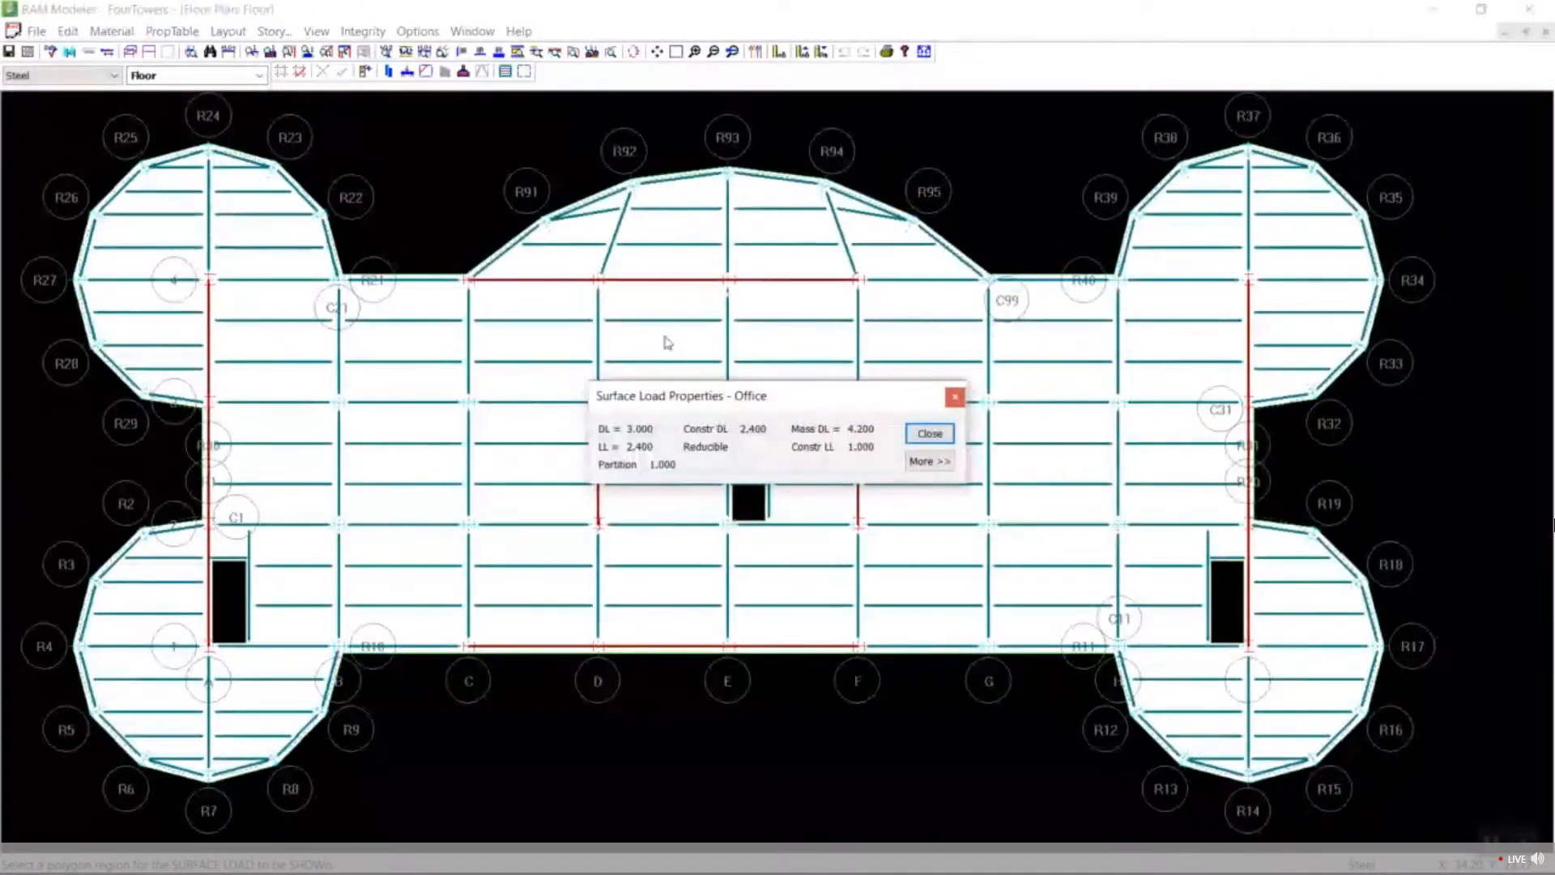
left_click(928, 434)
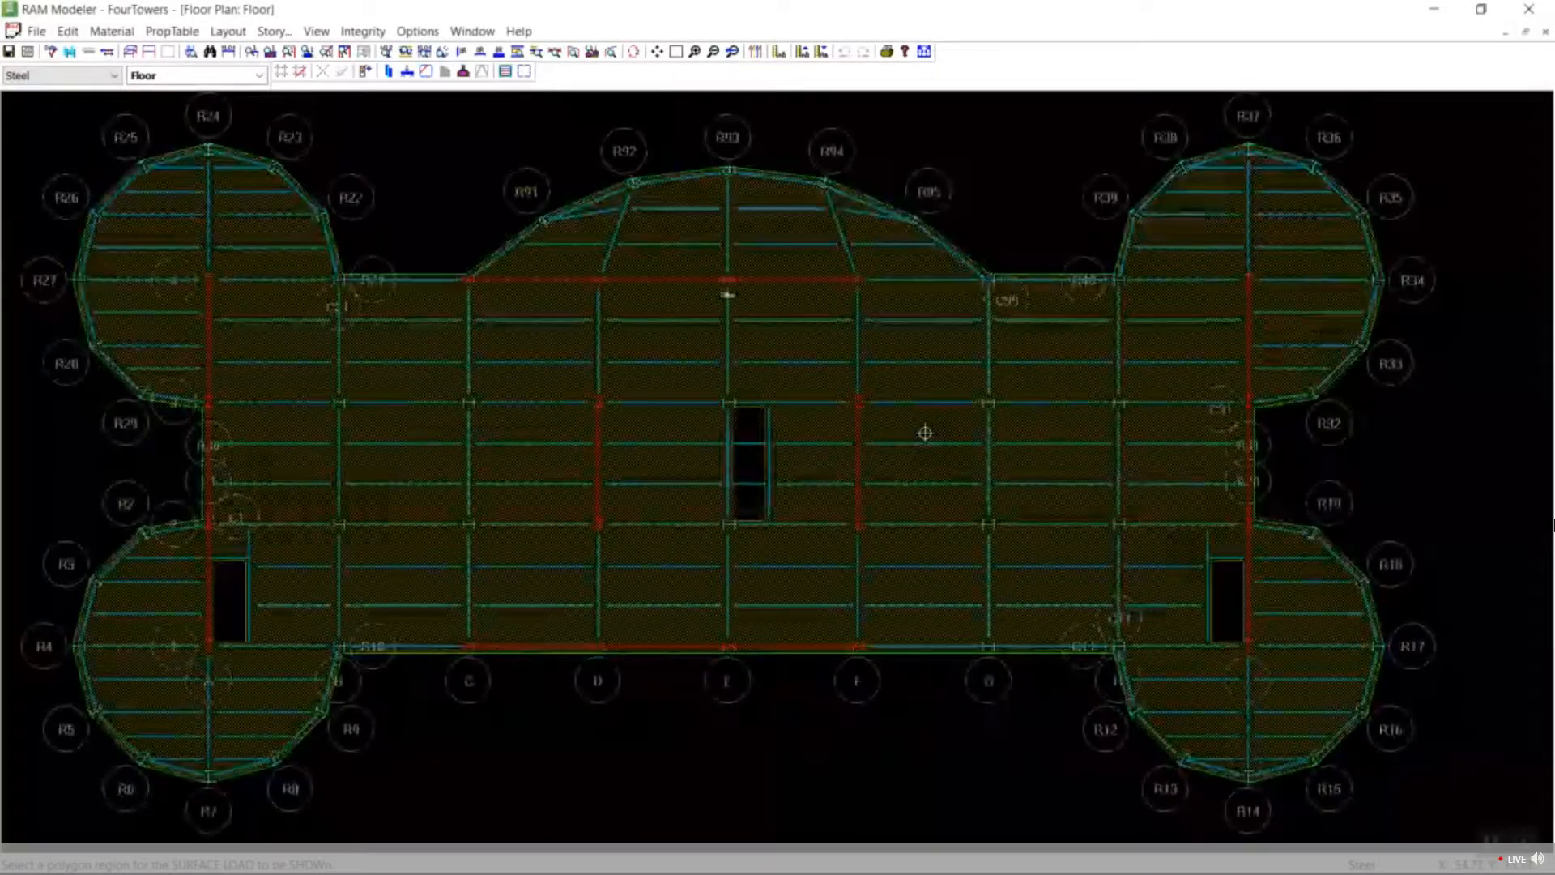
Switch to the Roof layout, show the properties of its applied surface load, and close the read-out.
left_click(176, 79)
left_click(176, 88)
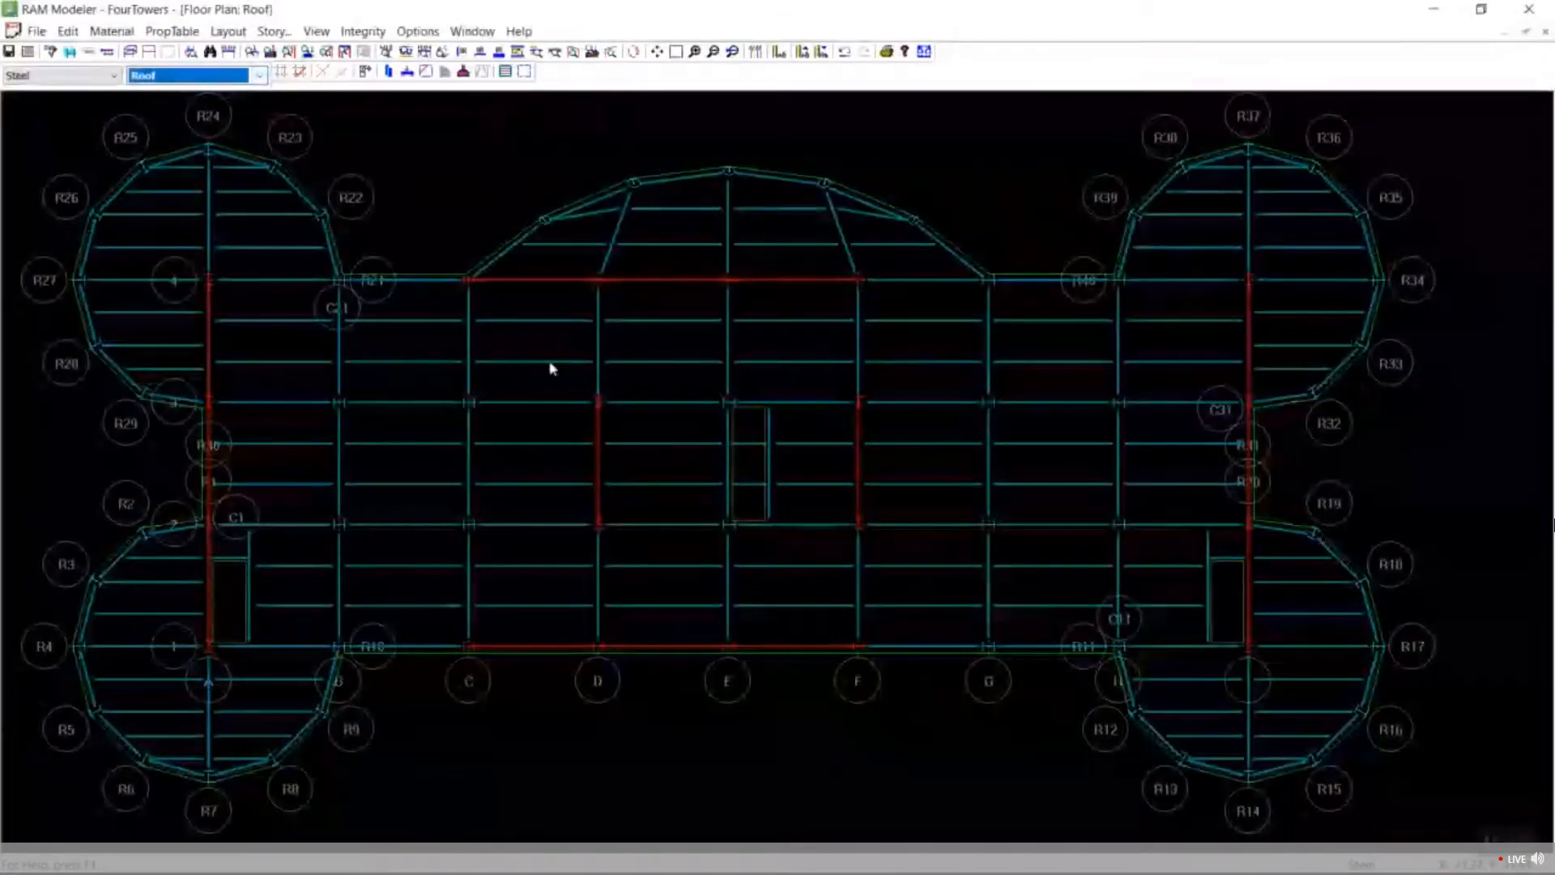
left_click(227, 31)
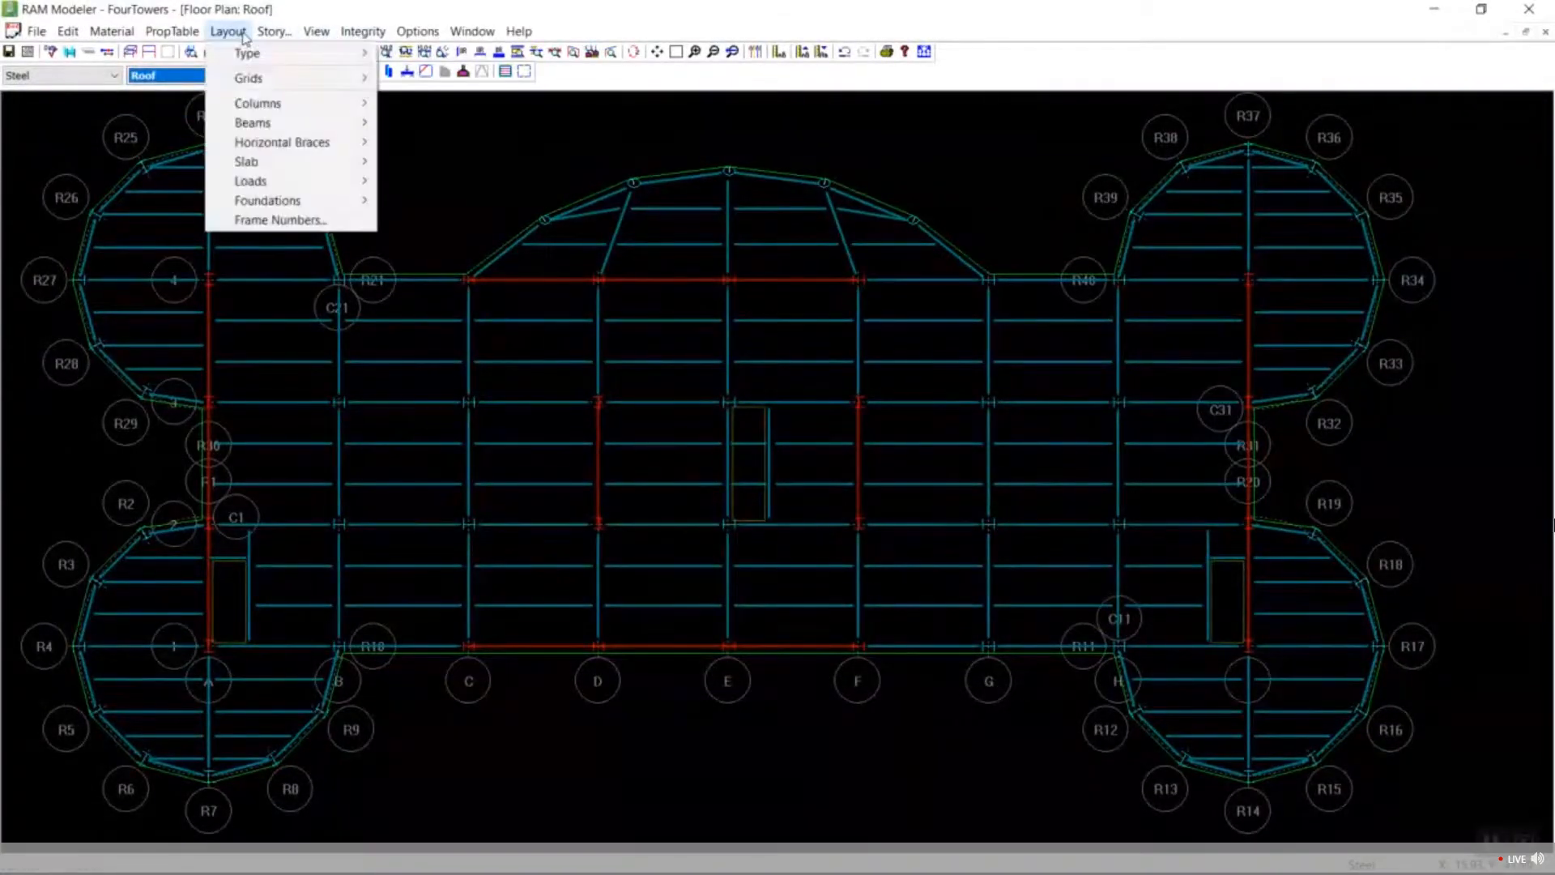
mouse_move(280, 181)
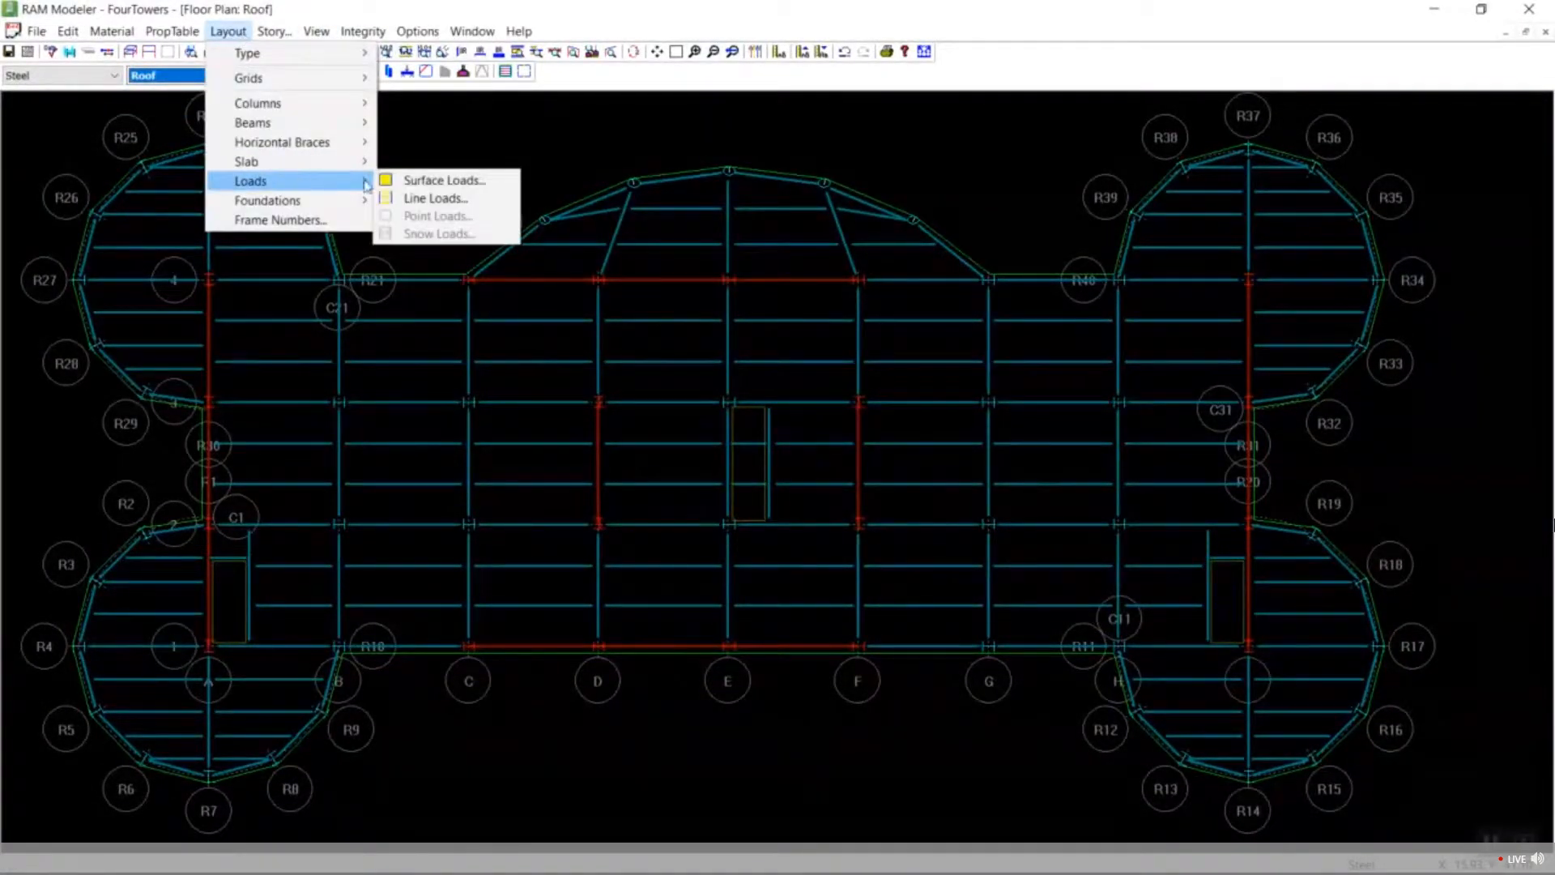
left_click(424, 183)
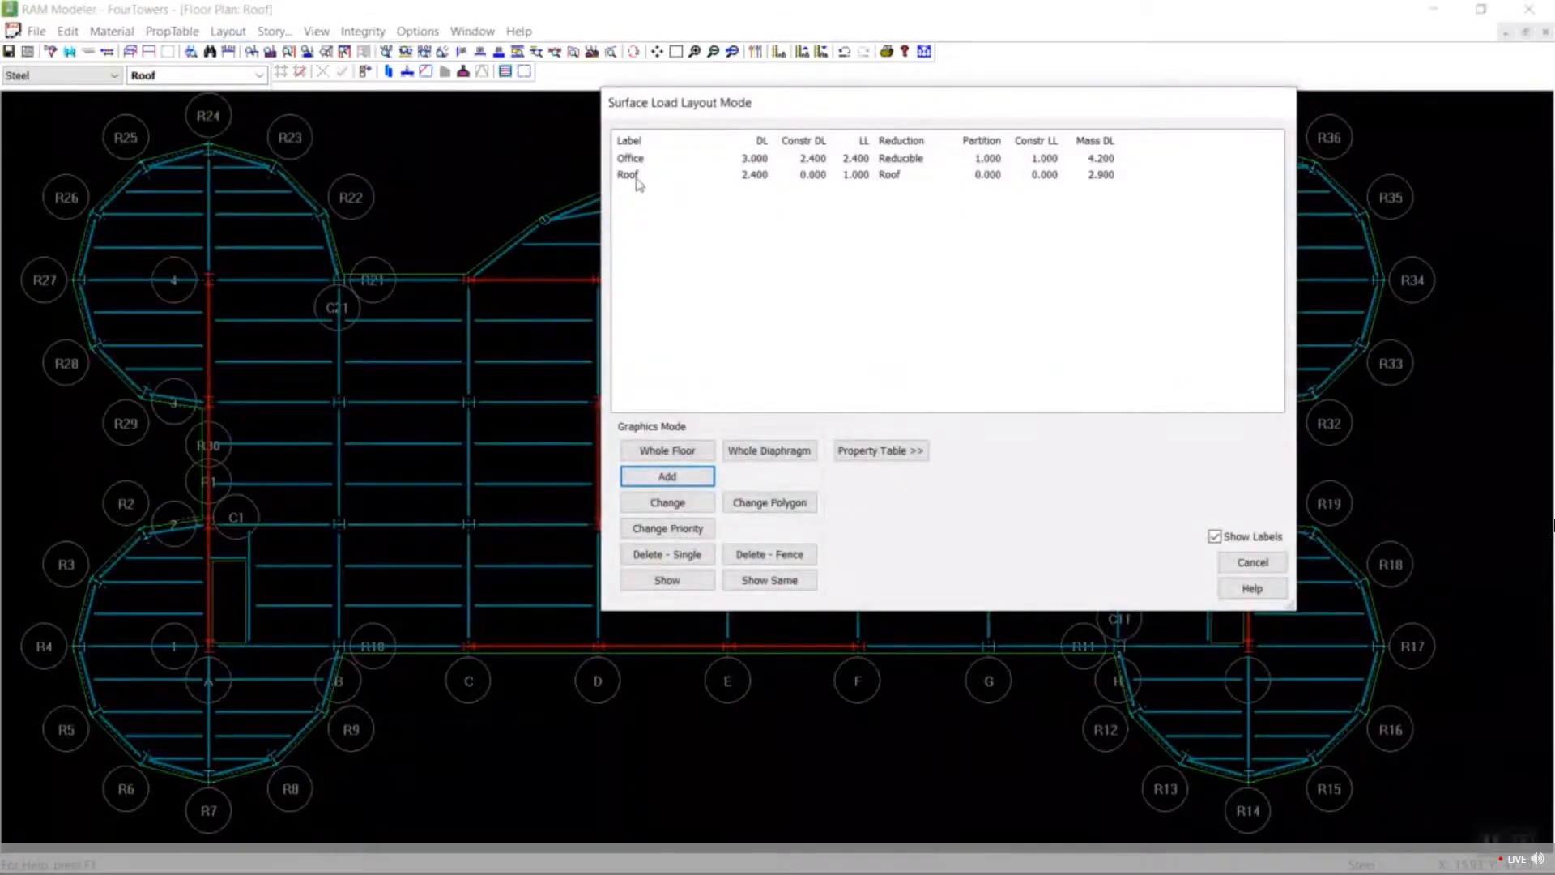
left_click(636, 178)
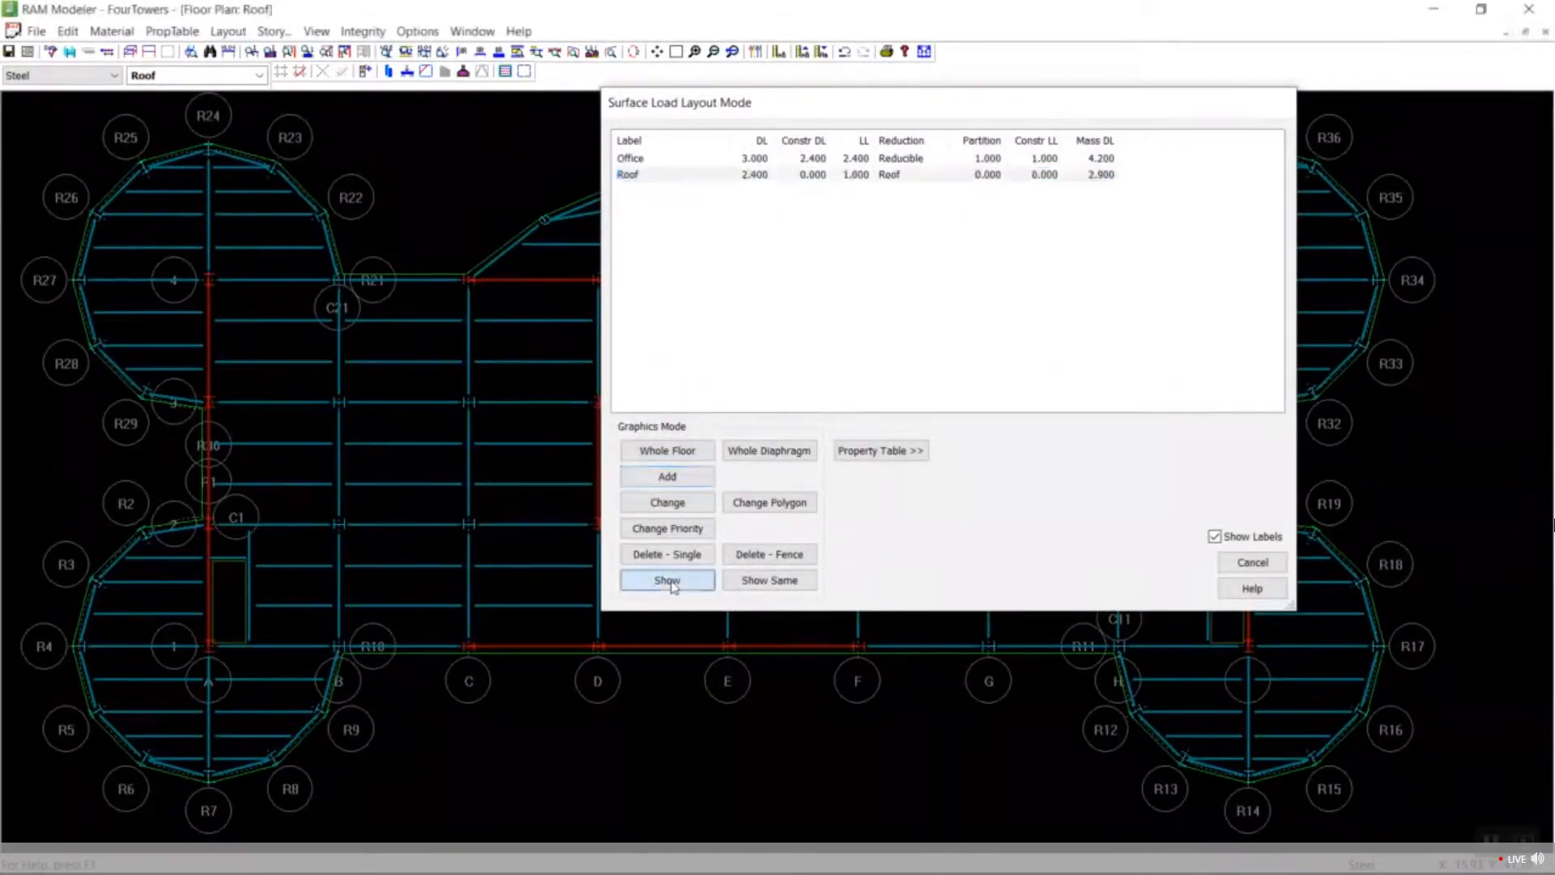
left_click(665, 580)
left_click(541, 457)
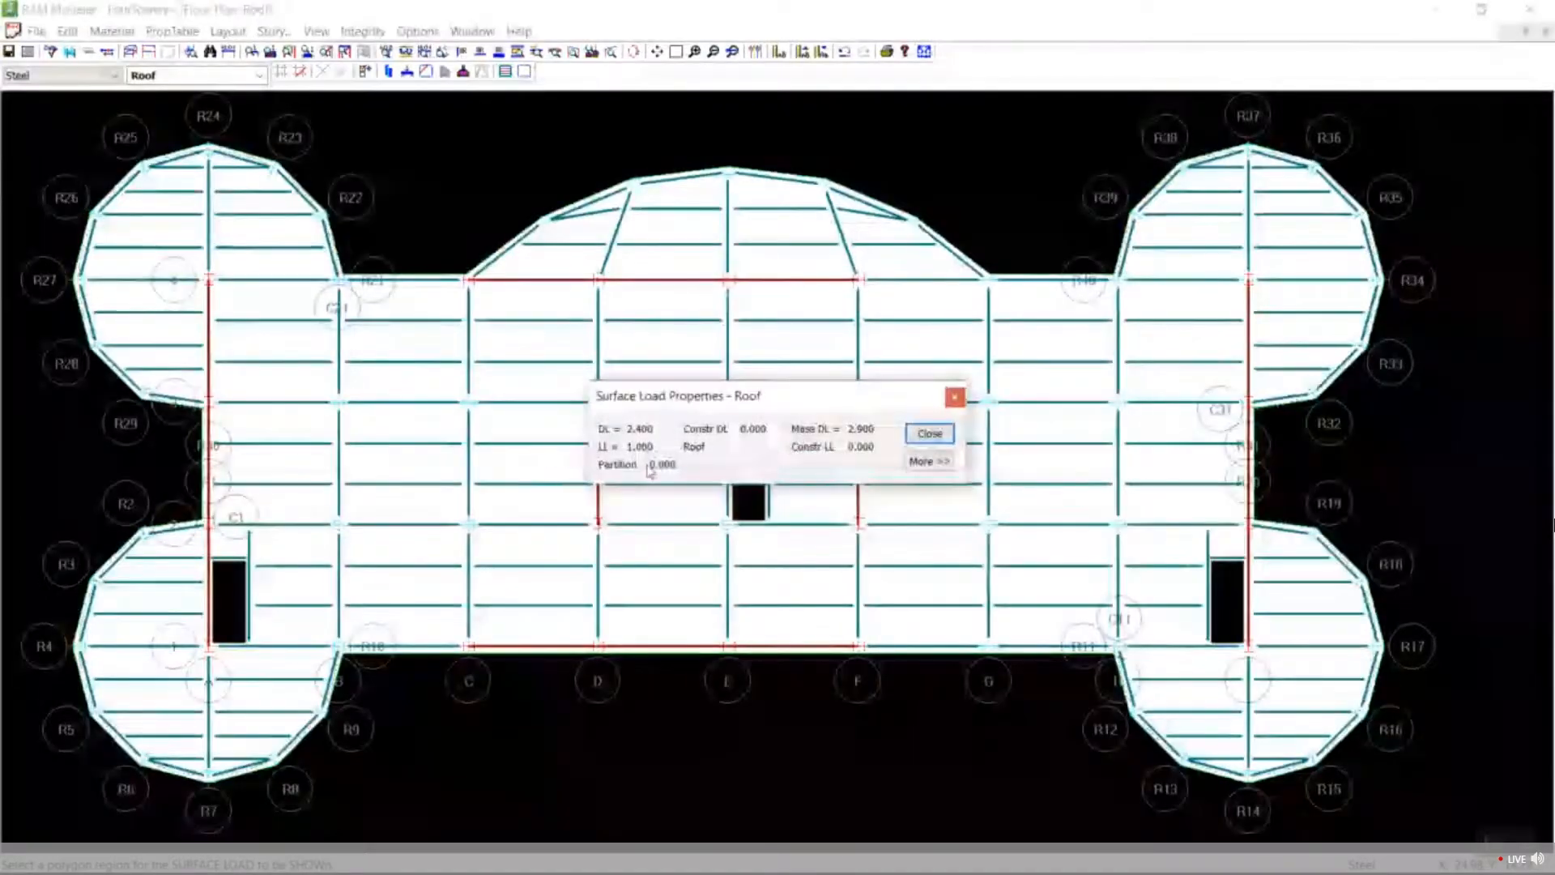
left_click(930, 433)
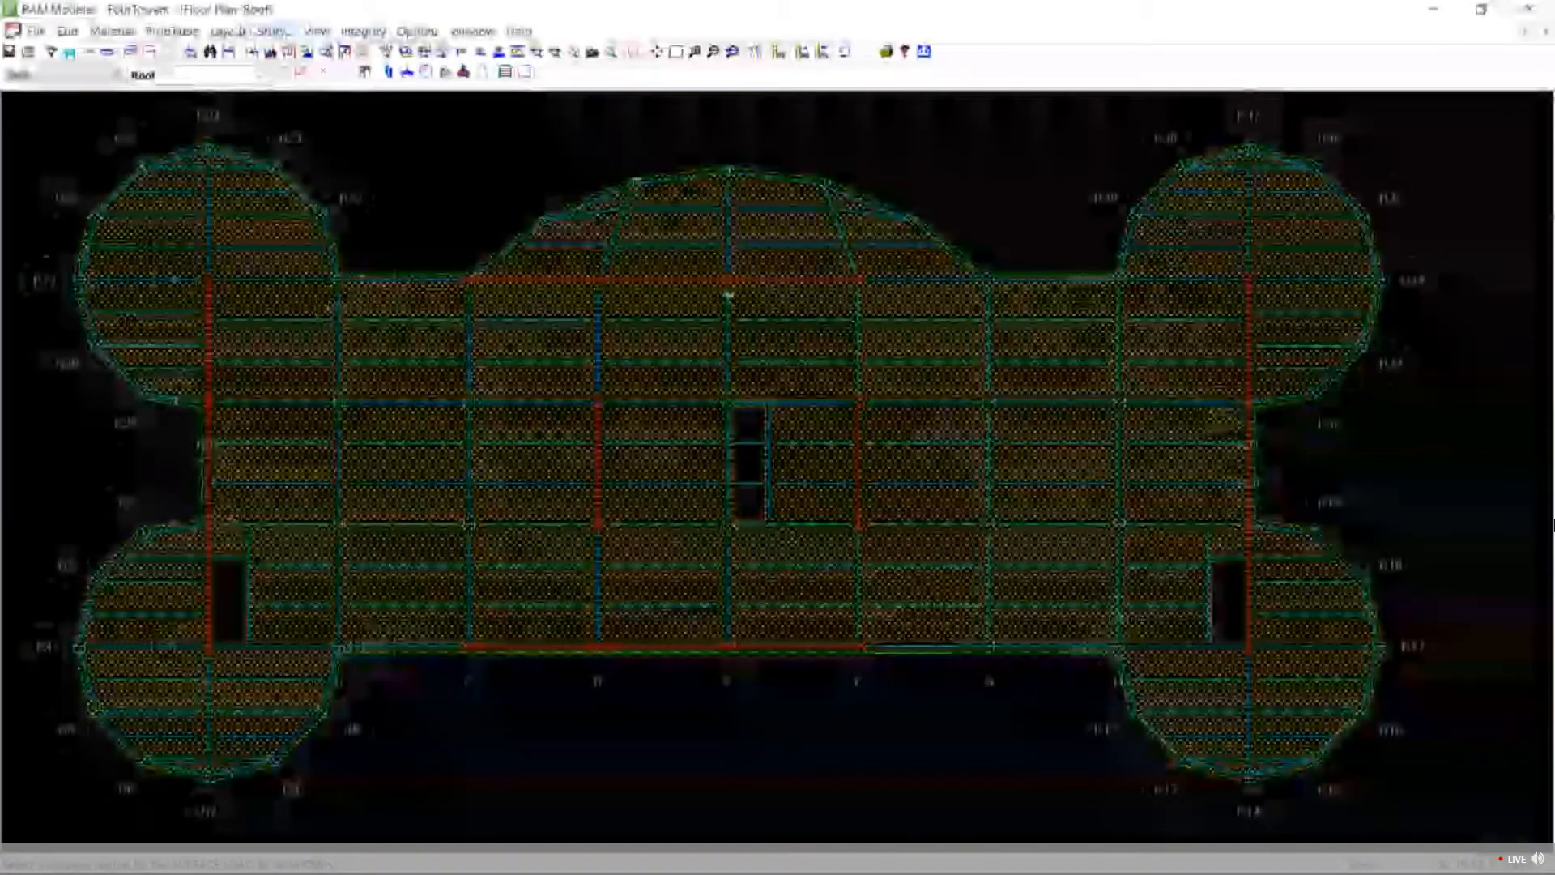
Review the surface load layout settings for the Roof layout with the Office load selected, and cancel without applying a load.
left_click(228, 31)
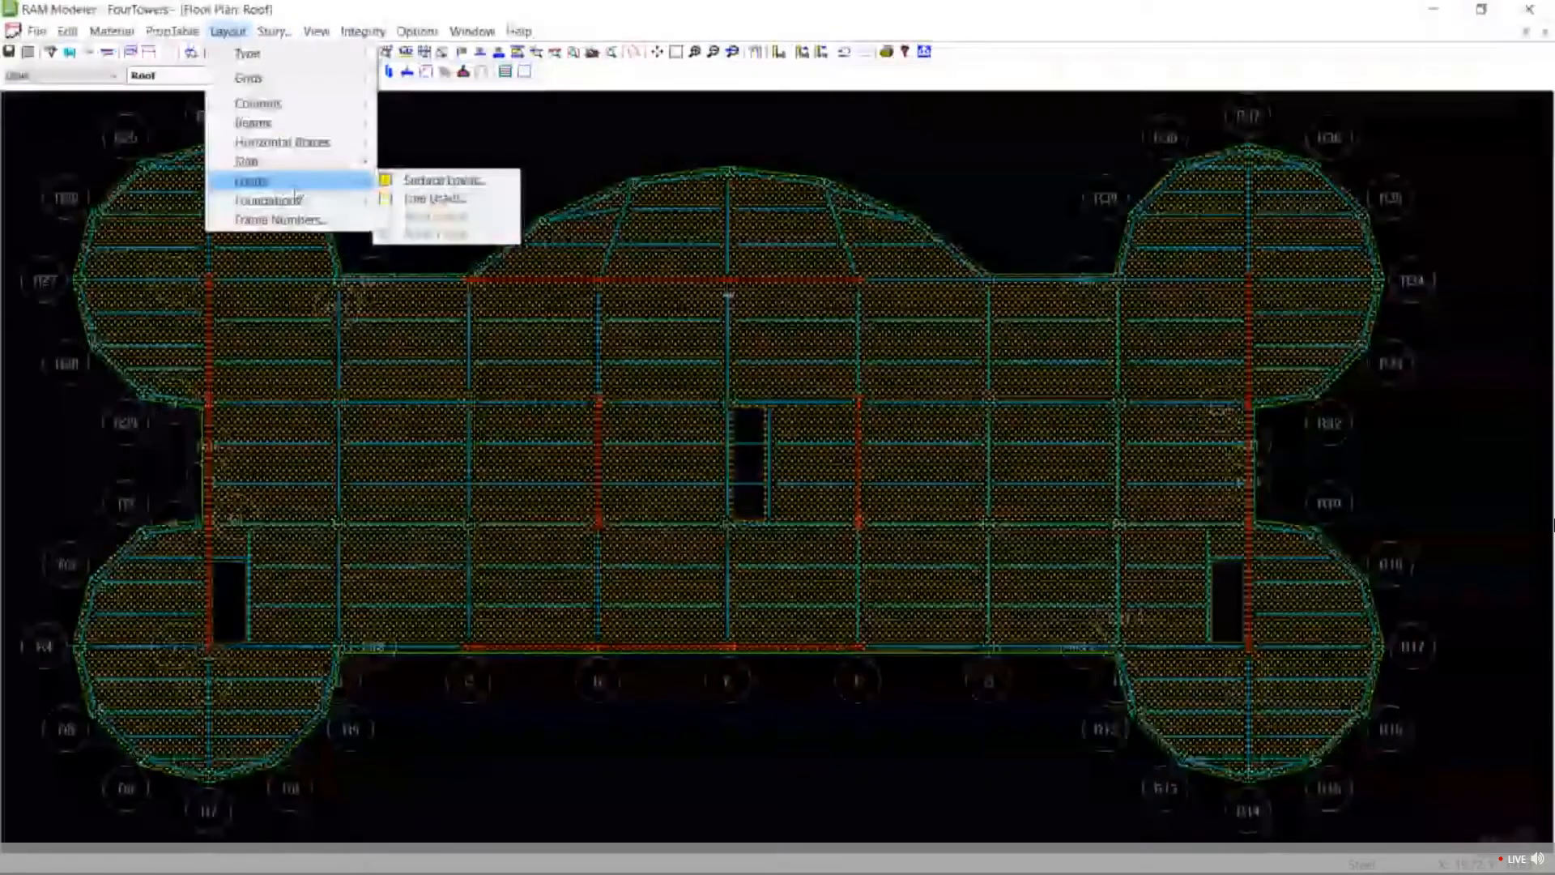
left_click(409, 193)
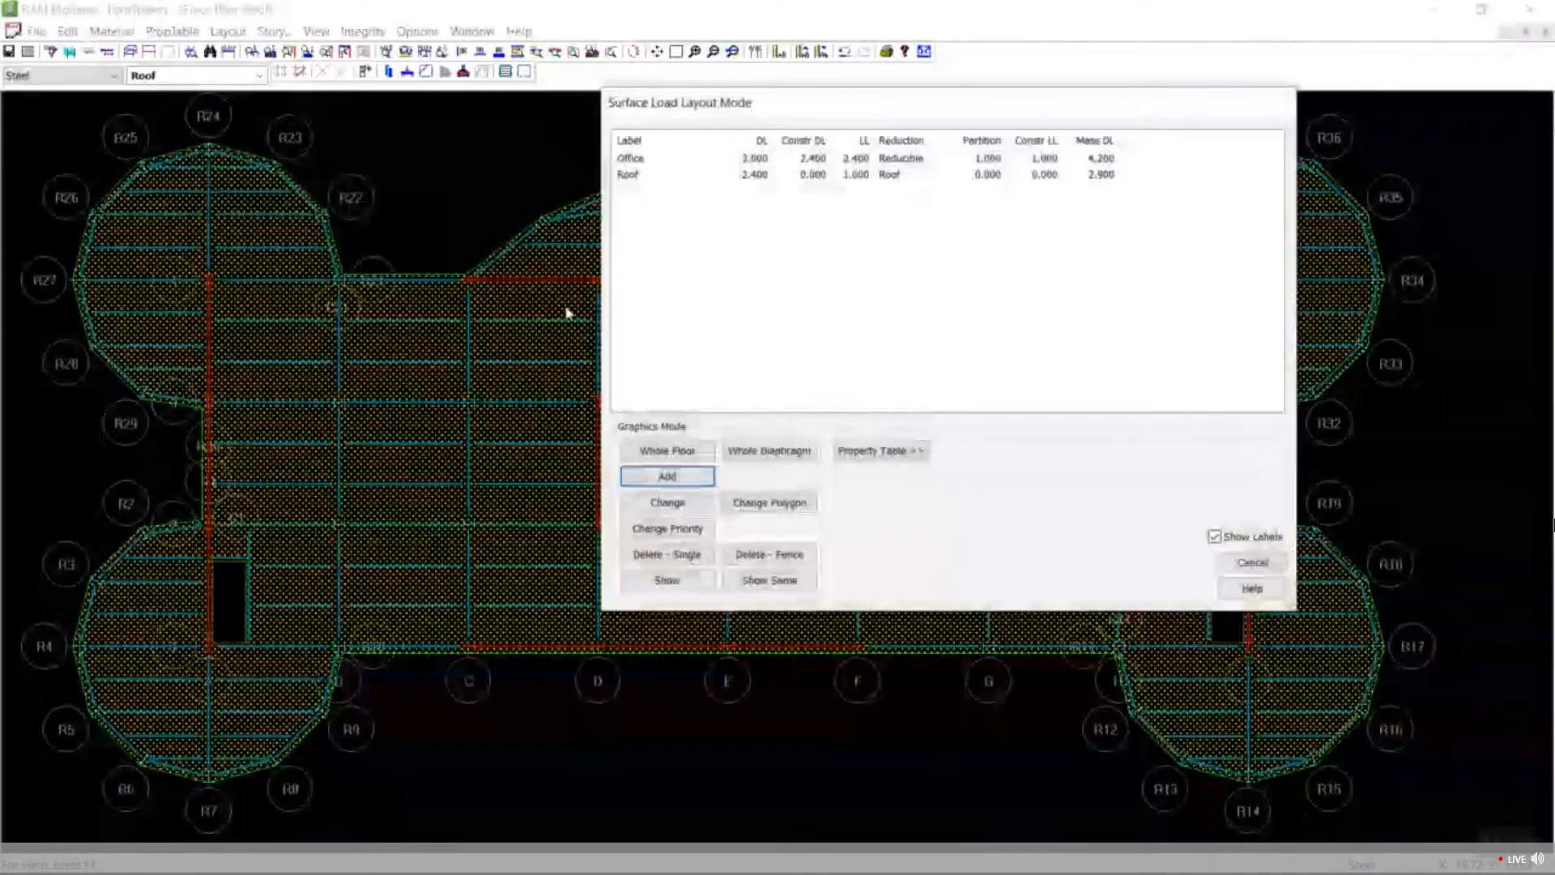
left_click(652, 161)
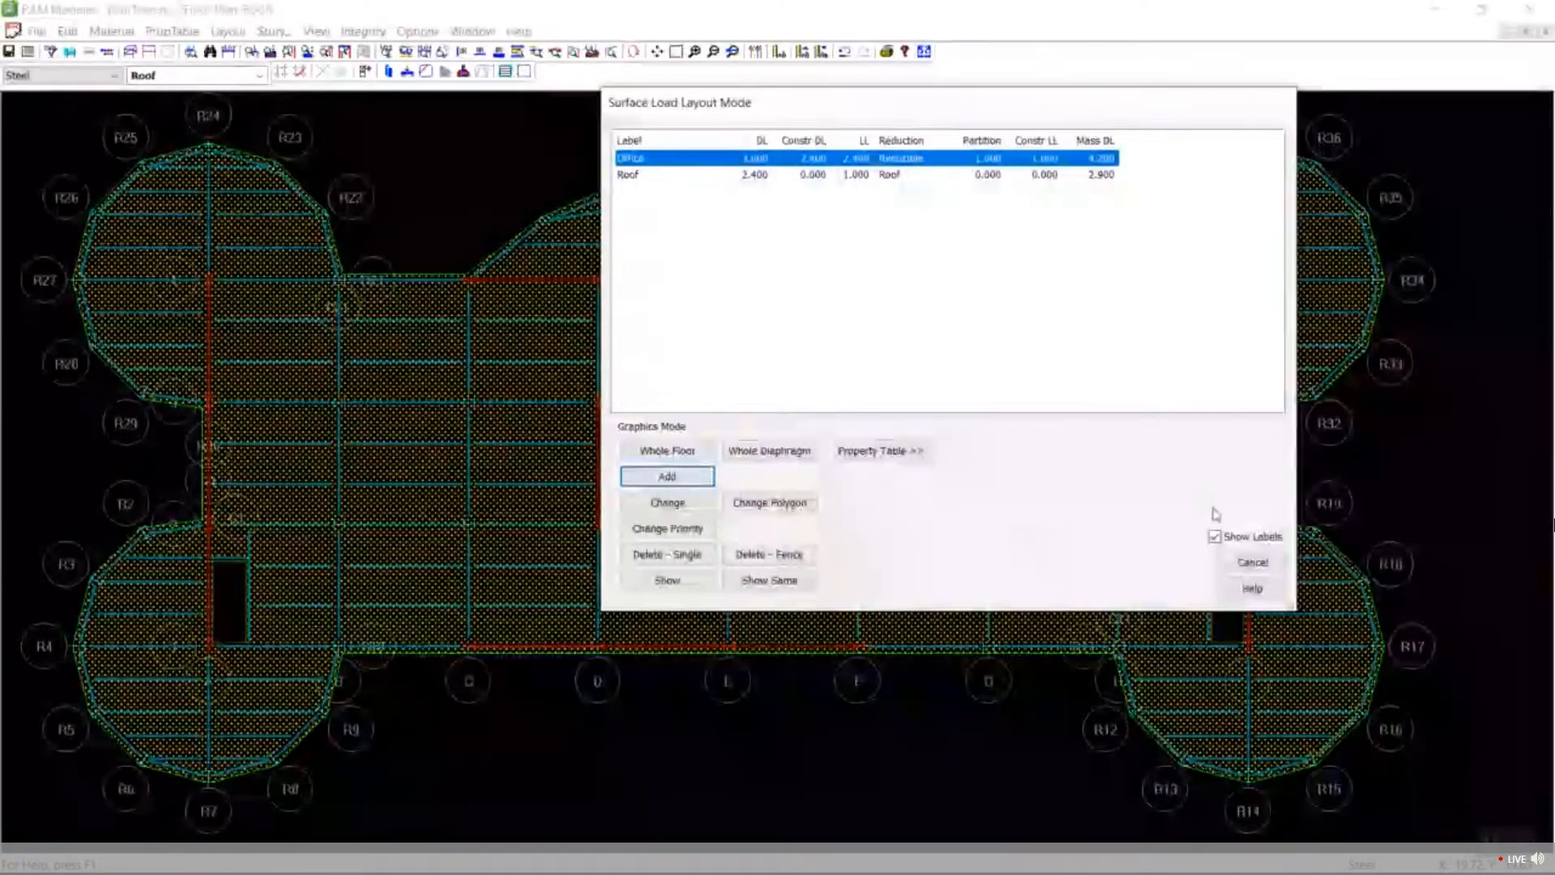
left_click(1252, 562)
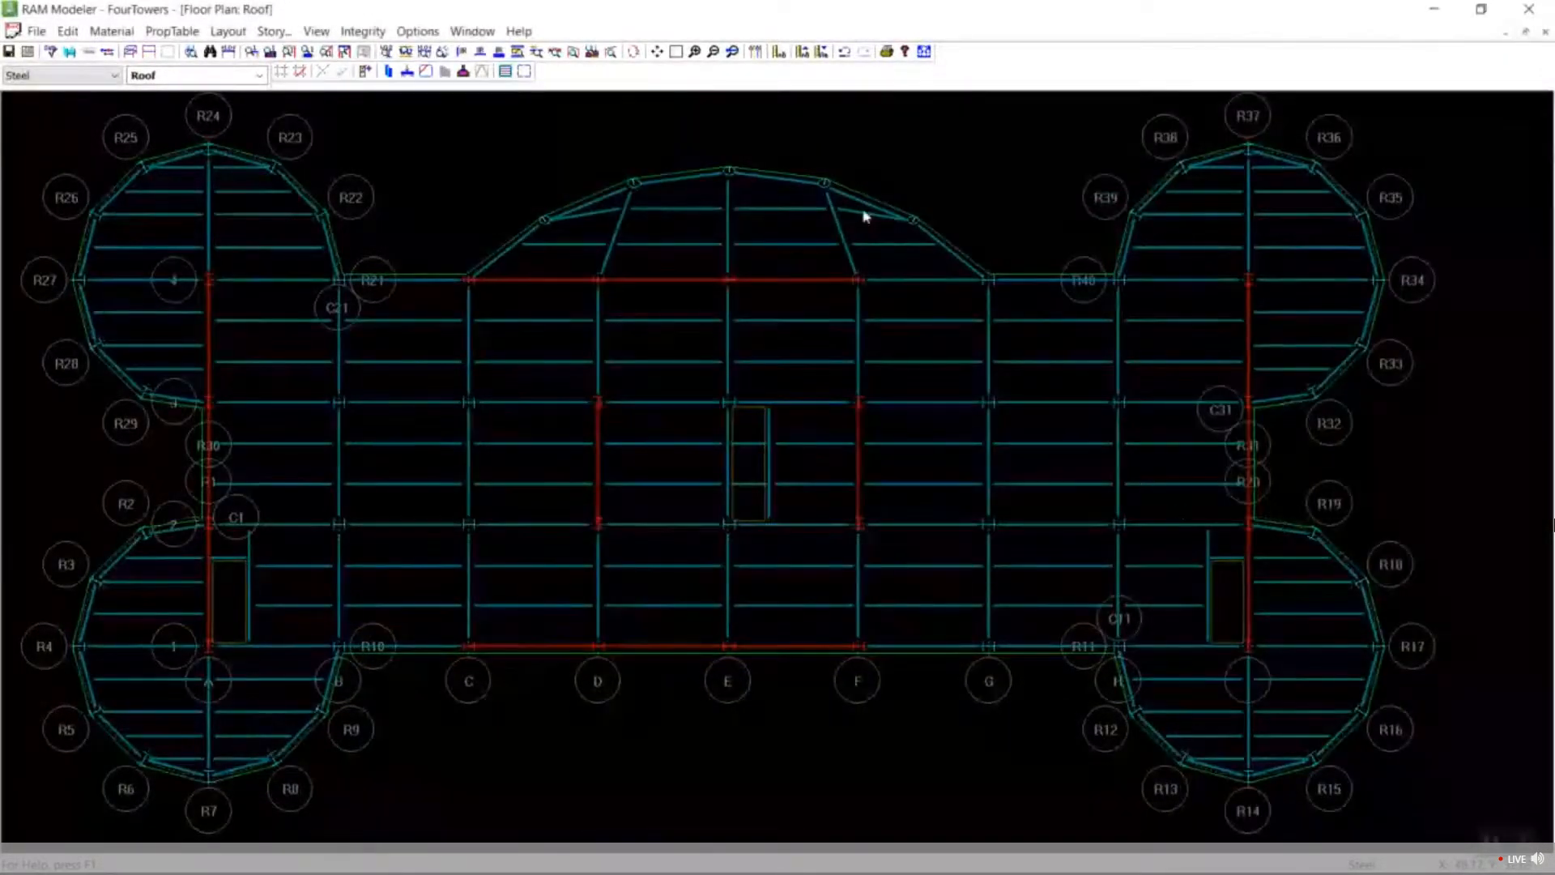
Exit RAM Modeler, switch to the RAM Steel Beam module, and generate the model framing tables without automatic Design All.
left_click(37, 31)
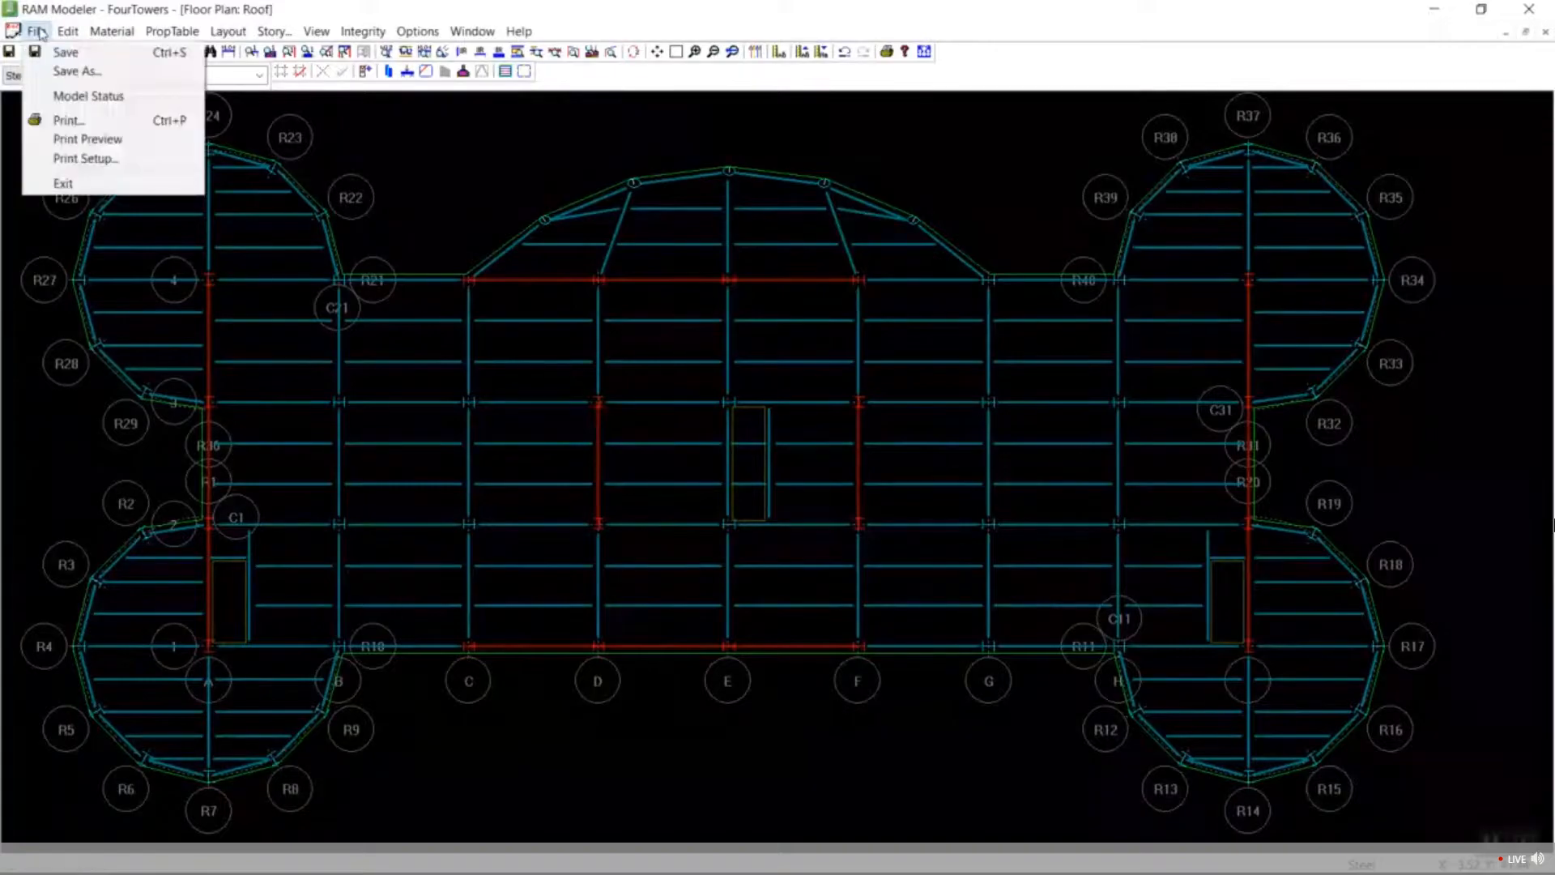
left_click(94, 187)
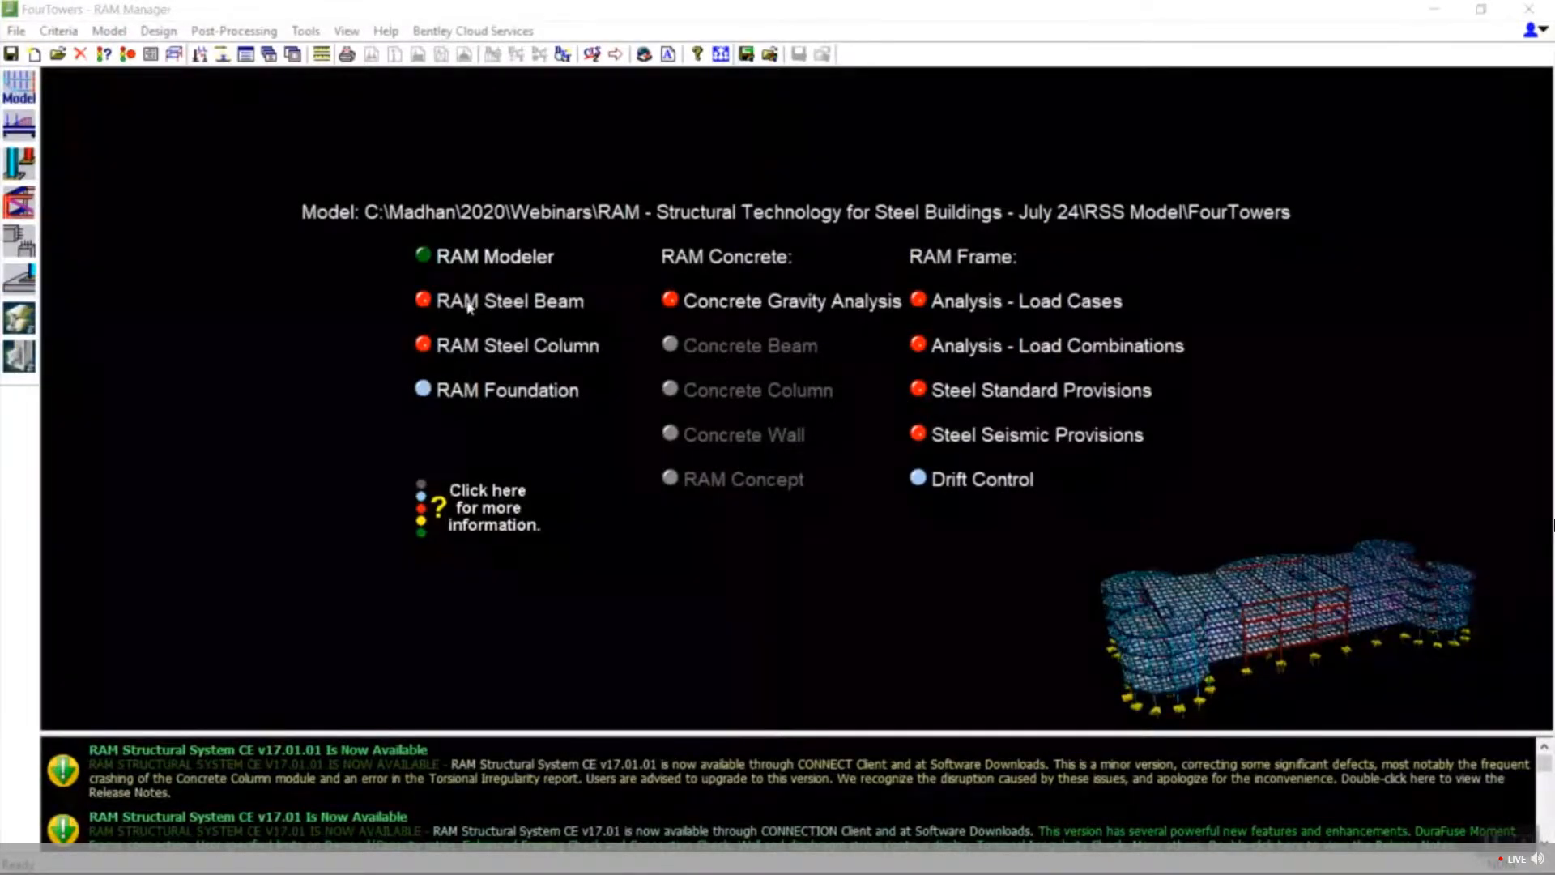
left_click(25, 128)
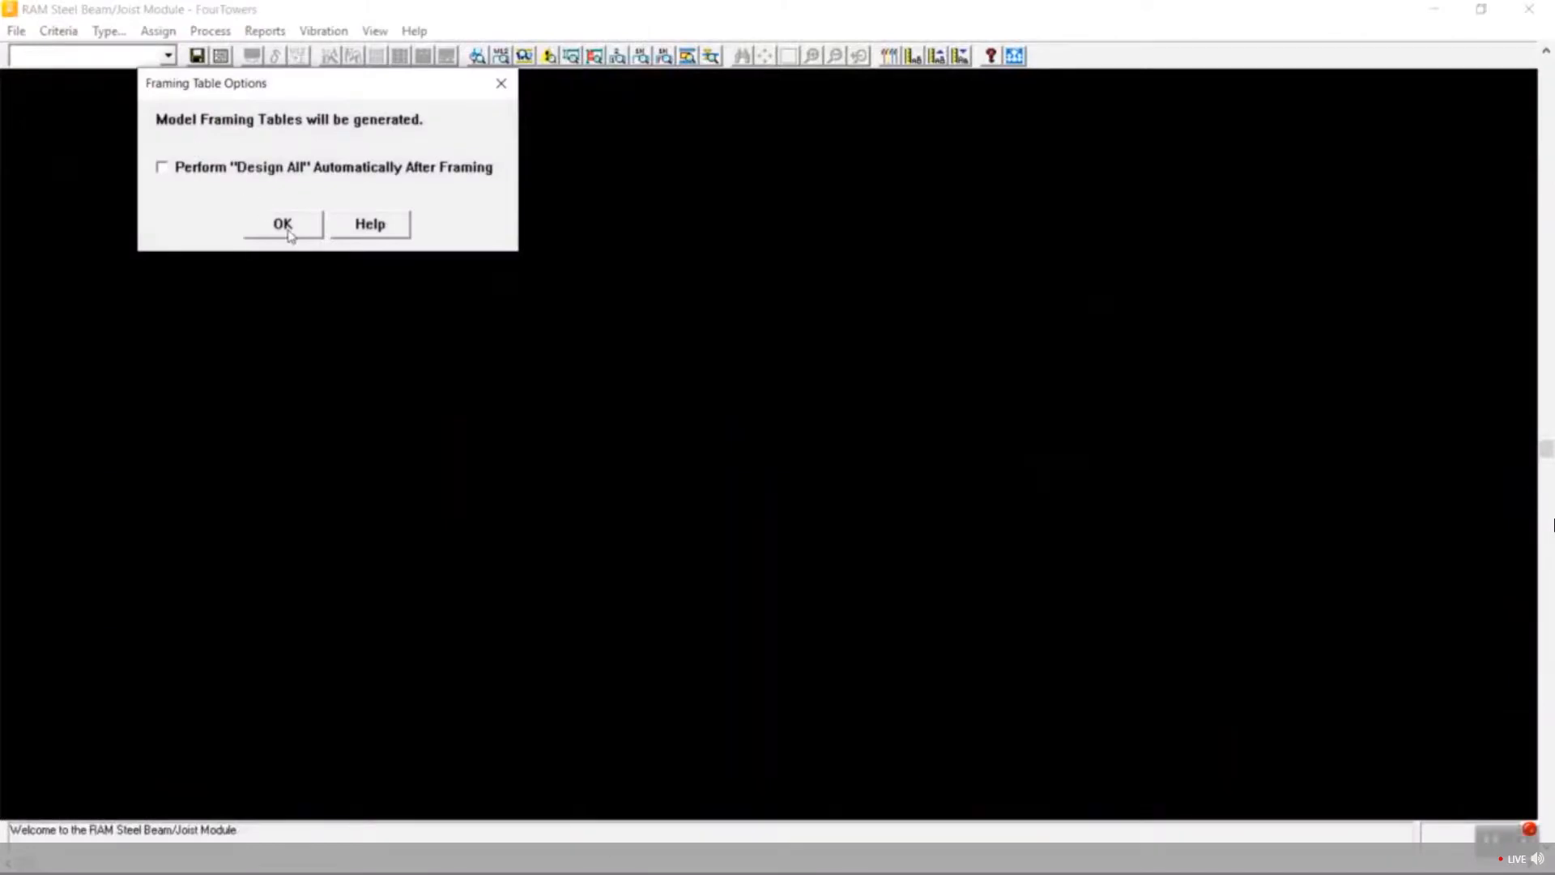
left_click(283, 226)
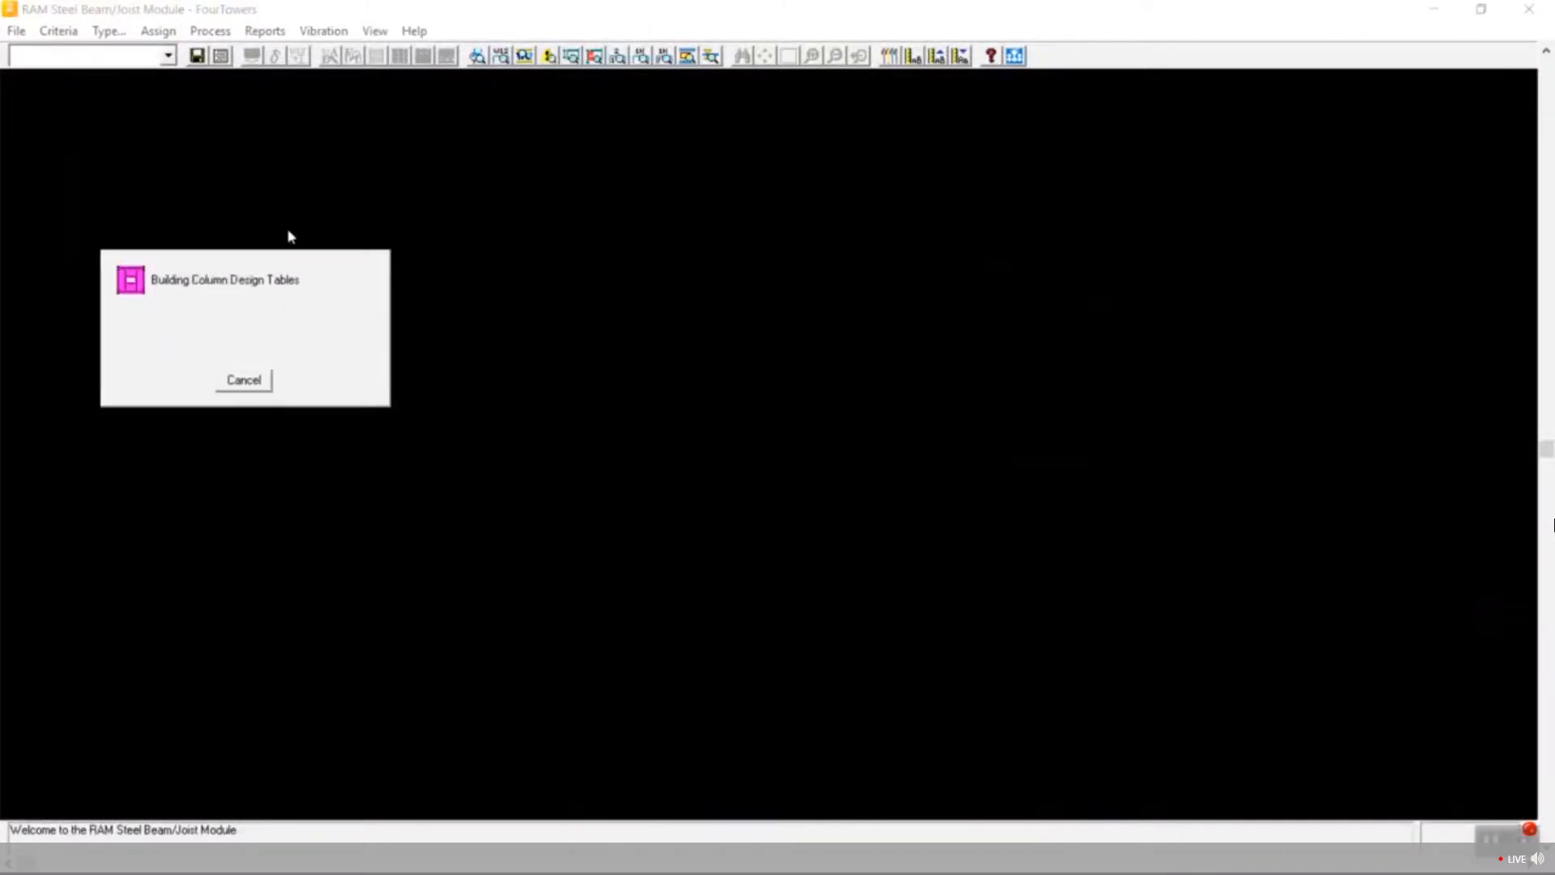
Review the steel and C-beam design codes selected for beam design, and cancel without changes.
left_click(72, 37)
left_click(85, 55)
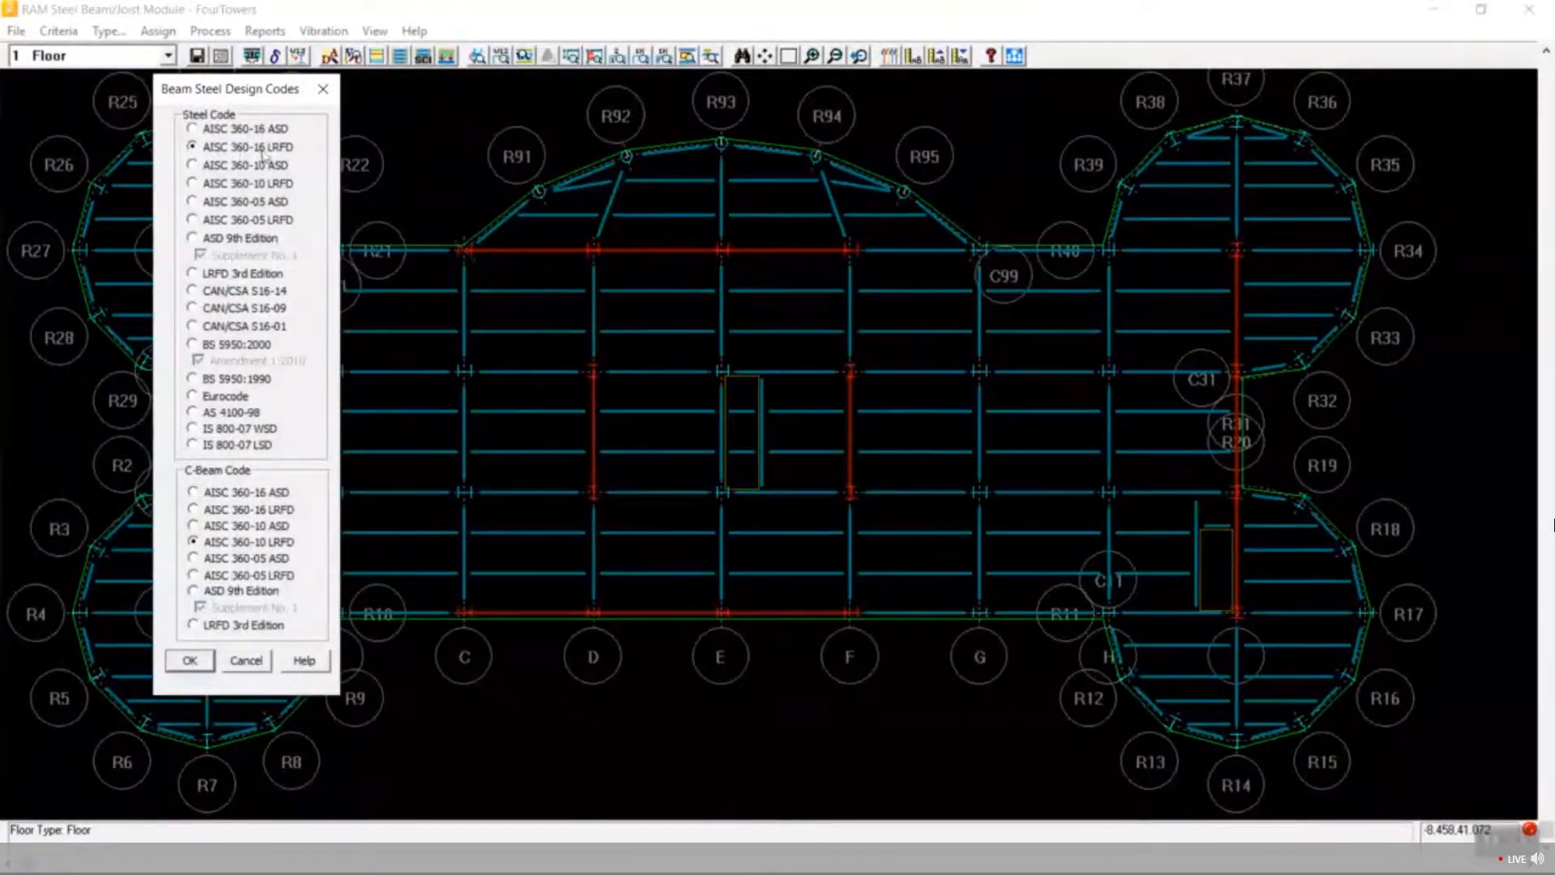
left_click(238, 662)
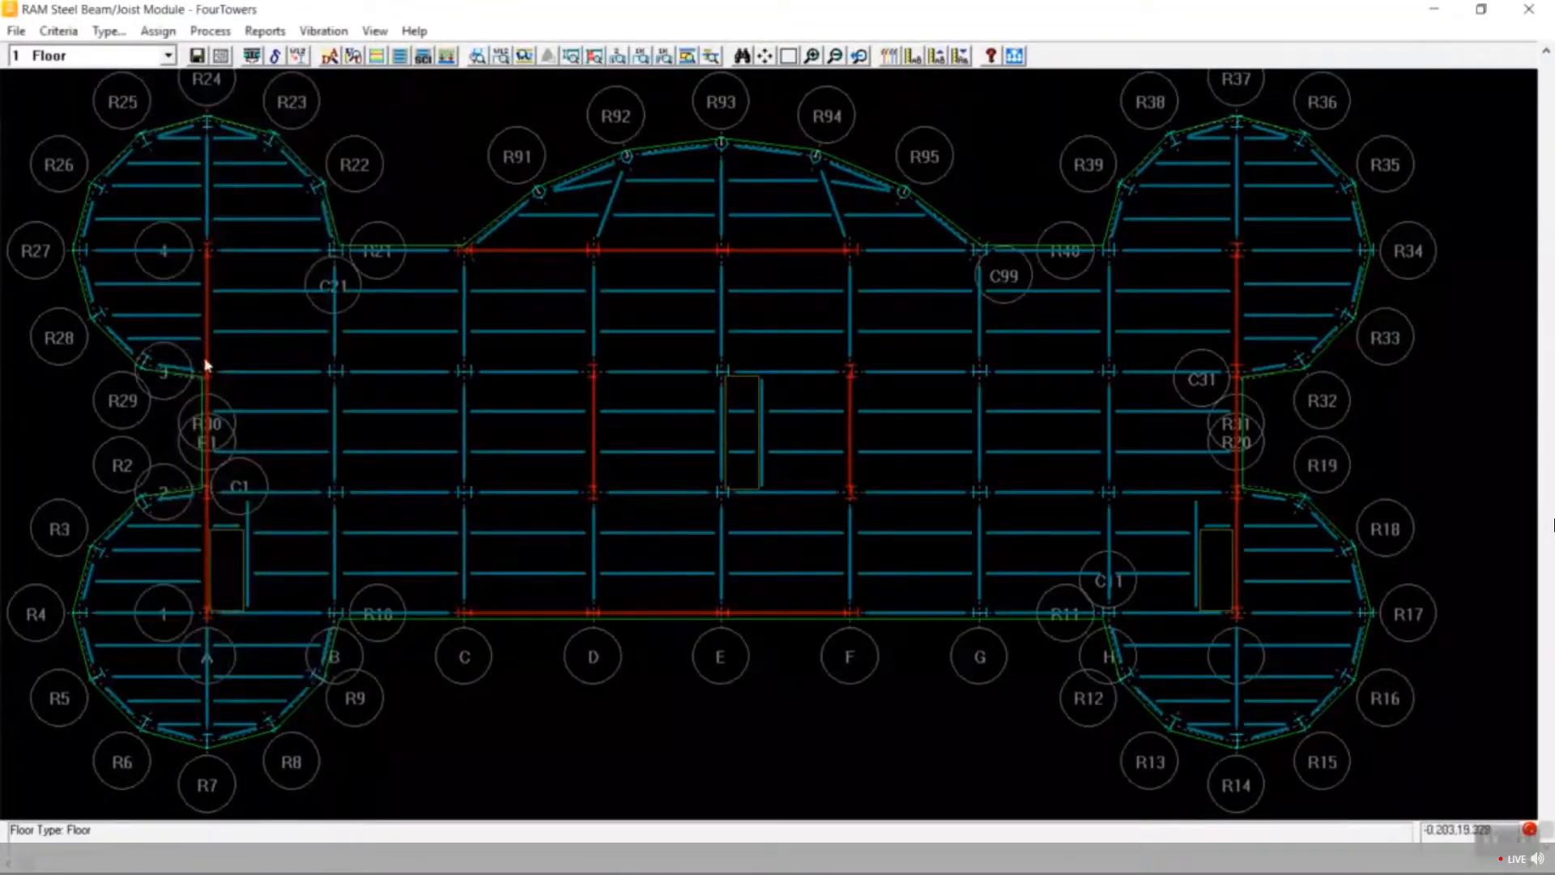
Check the steel beam strength and deflection demand/capacity limits and accept them.
left_click(77, 32)
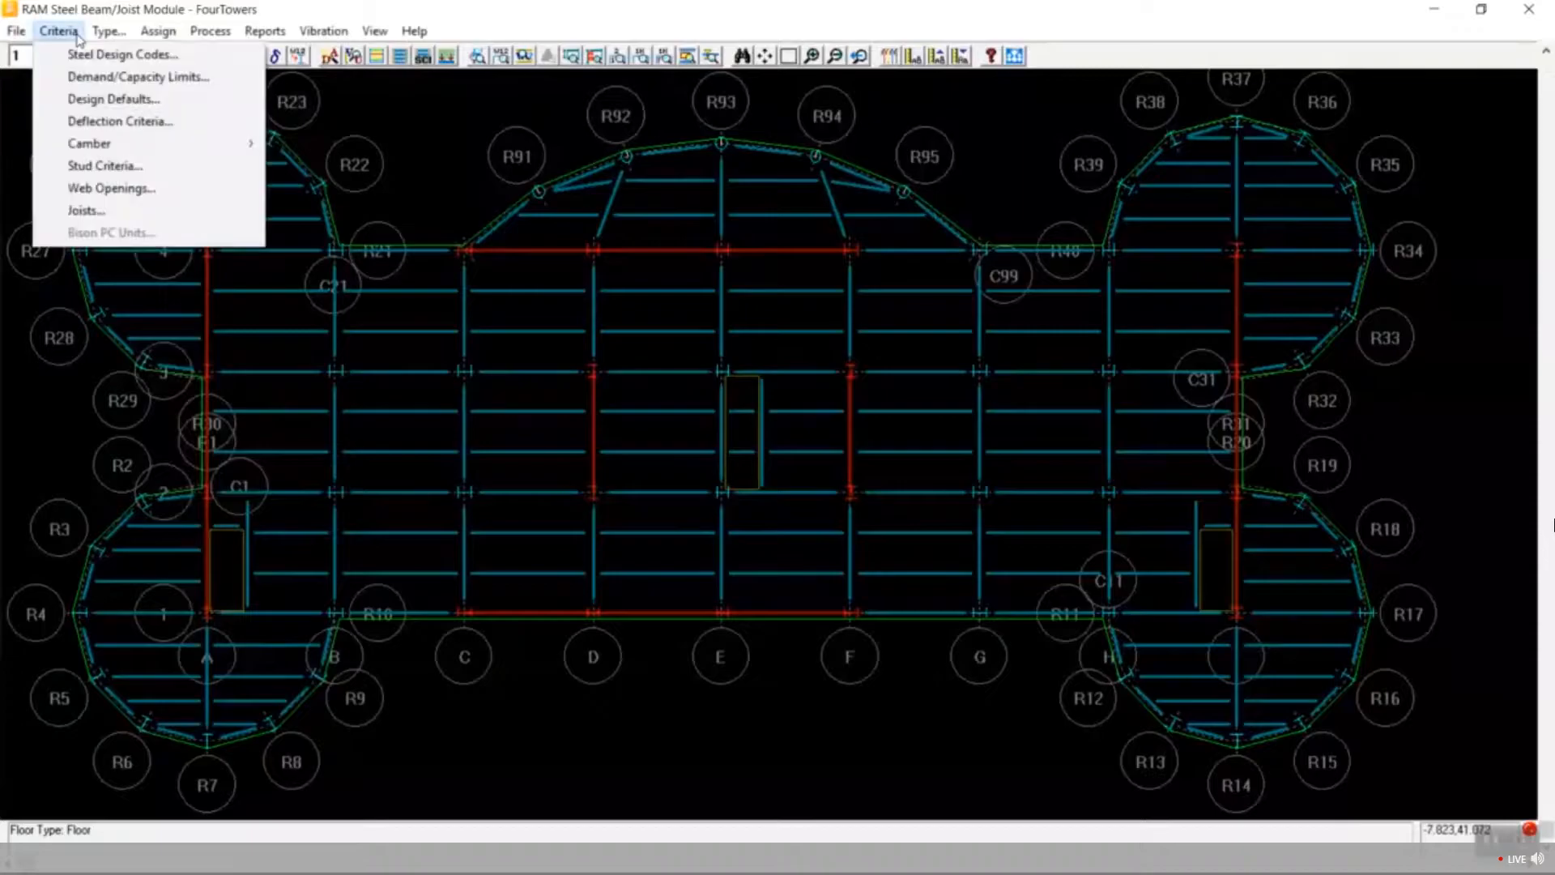
left_click(94, 76)
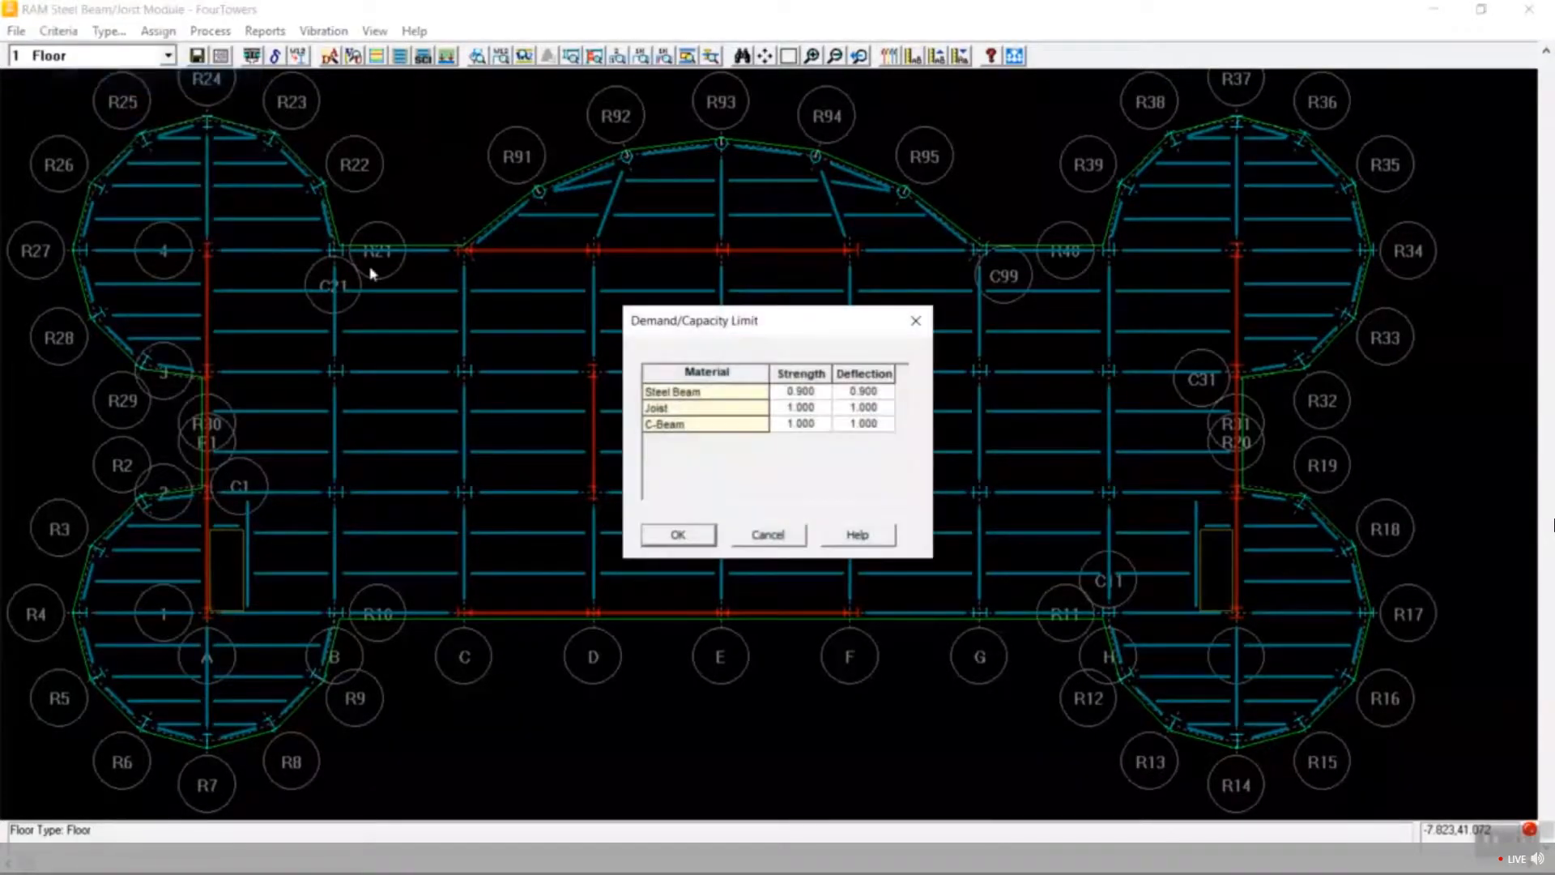
left_click(809, 391)
left_click(845, 392)
left_click(687, 540)
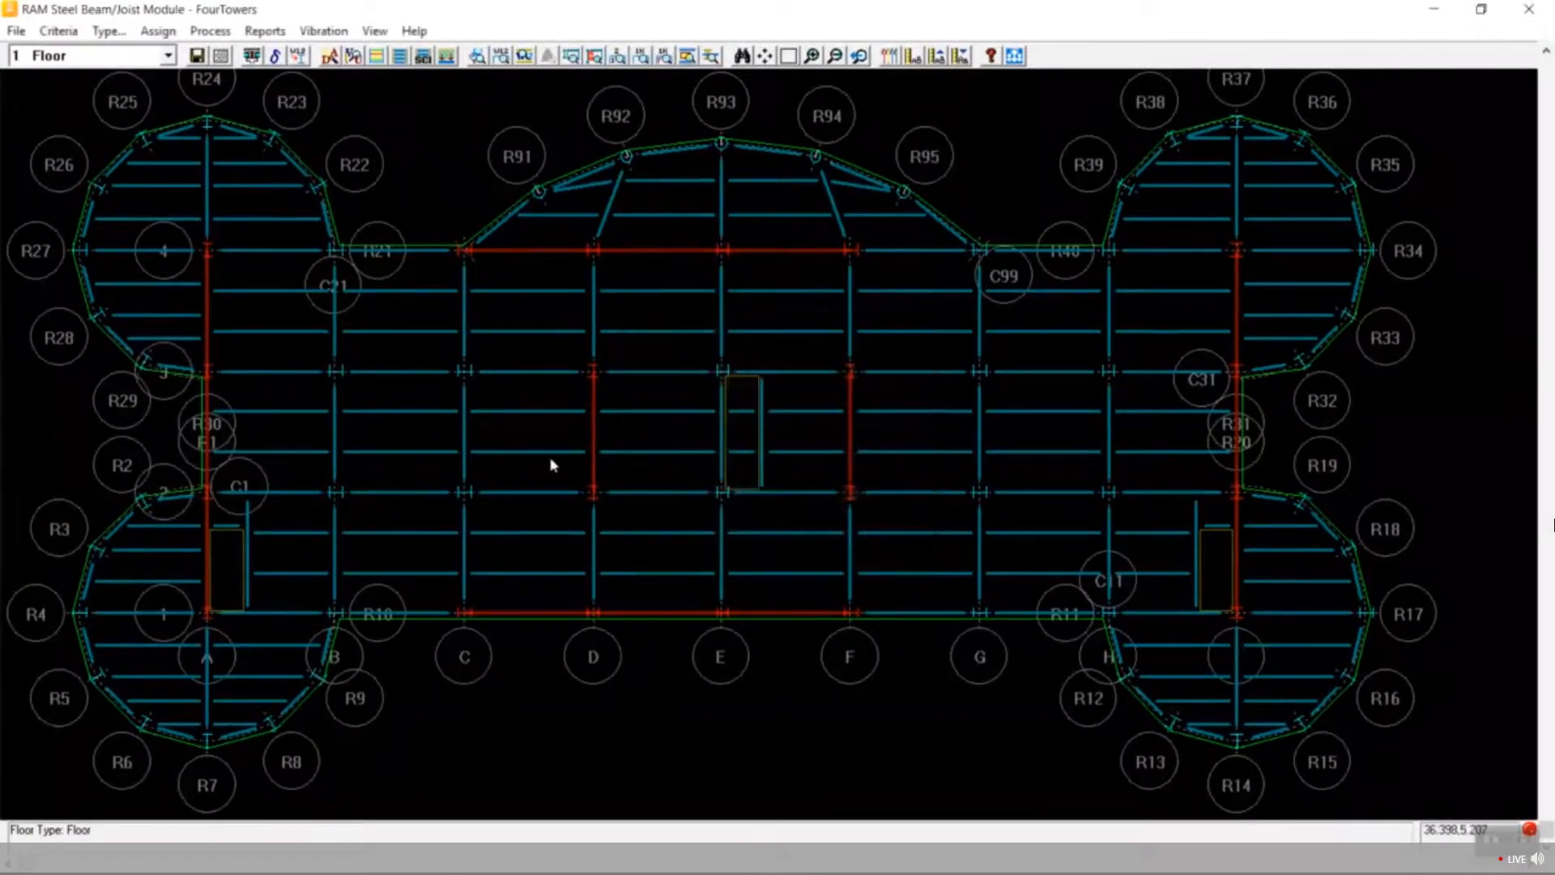
Review the beam design defaults for span/depth limit, unbraced length and composite Ieff, and accept them.
left_click(60, 34)
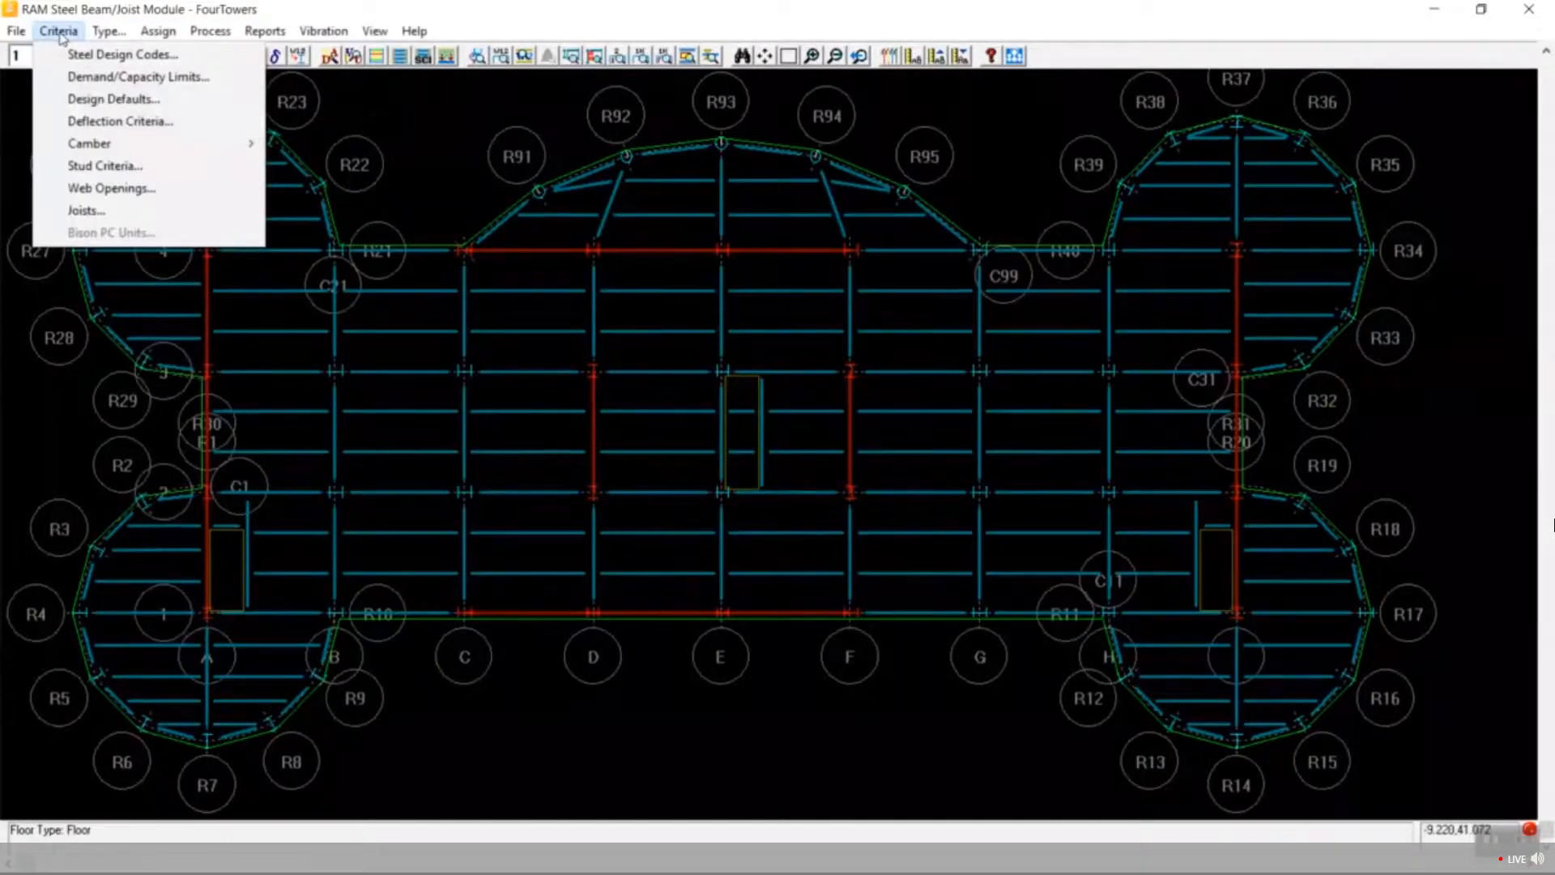
left_click(97, 100)
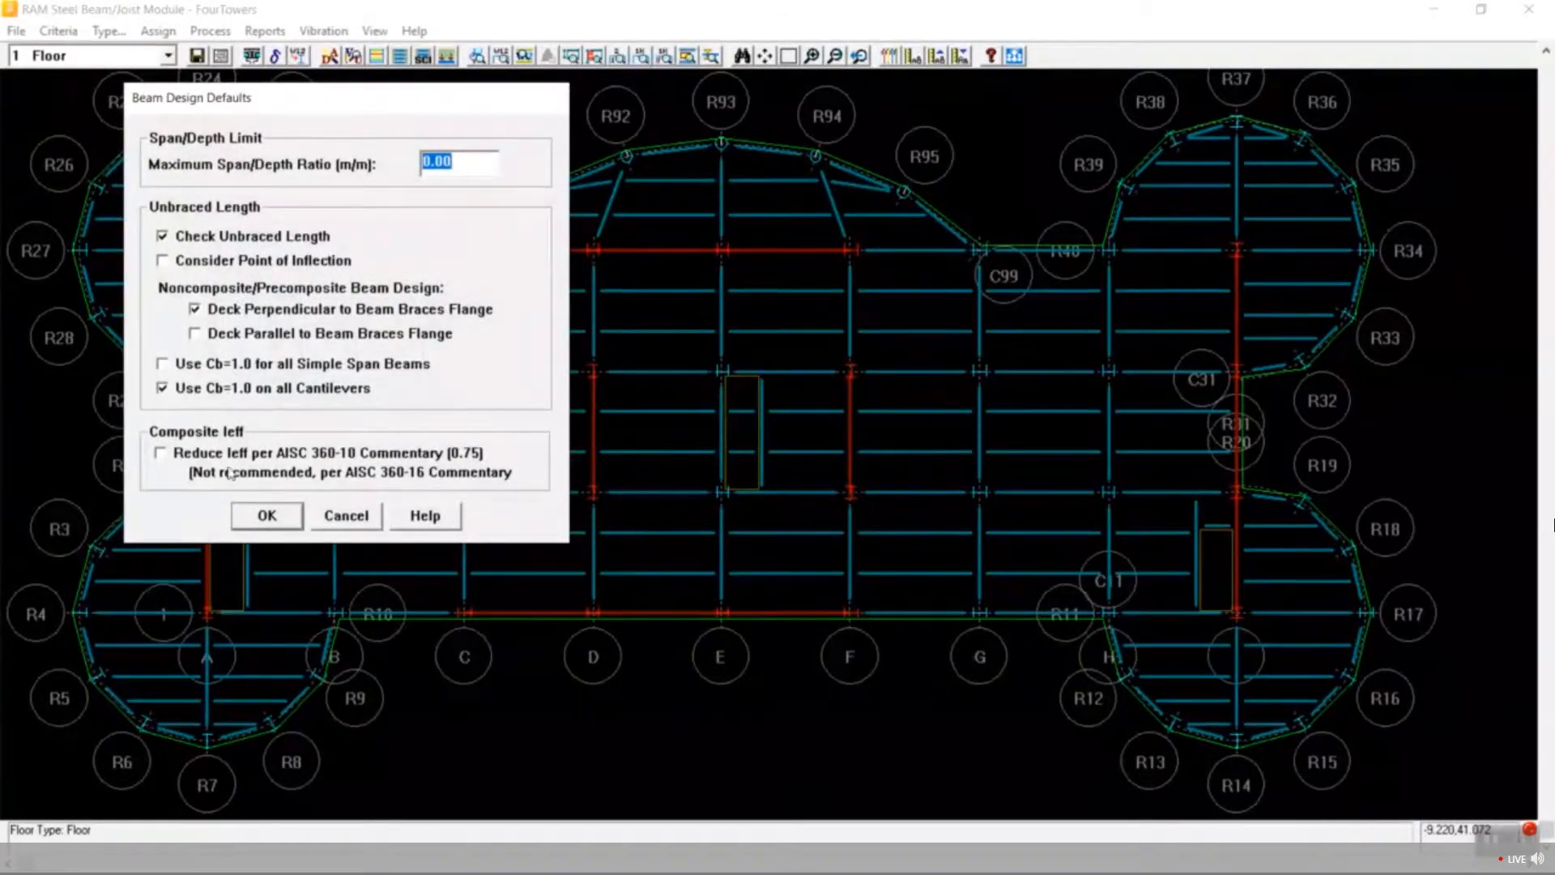
left_click(267, 515)
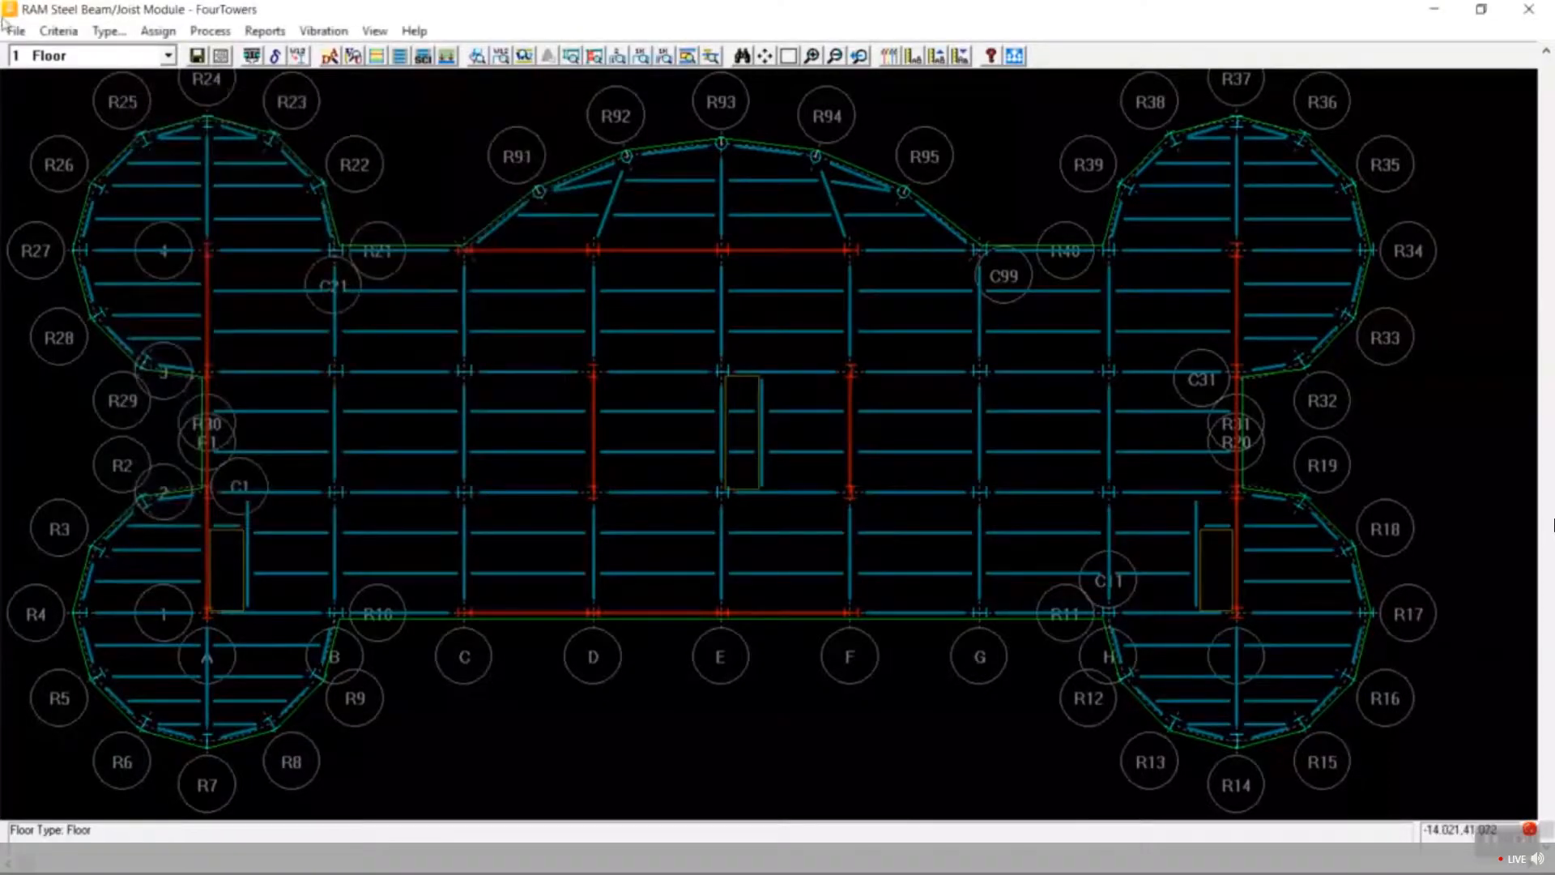
Review the default span-to-deflection criteria for composite and noncomposite beams, and accept them.
left_click(68, 32)
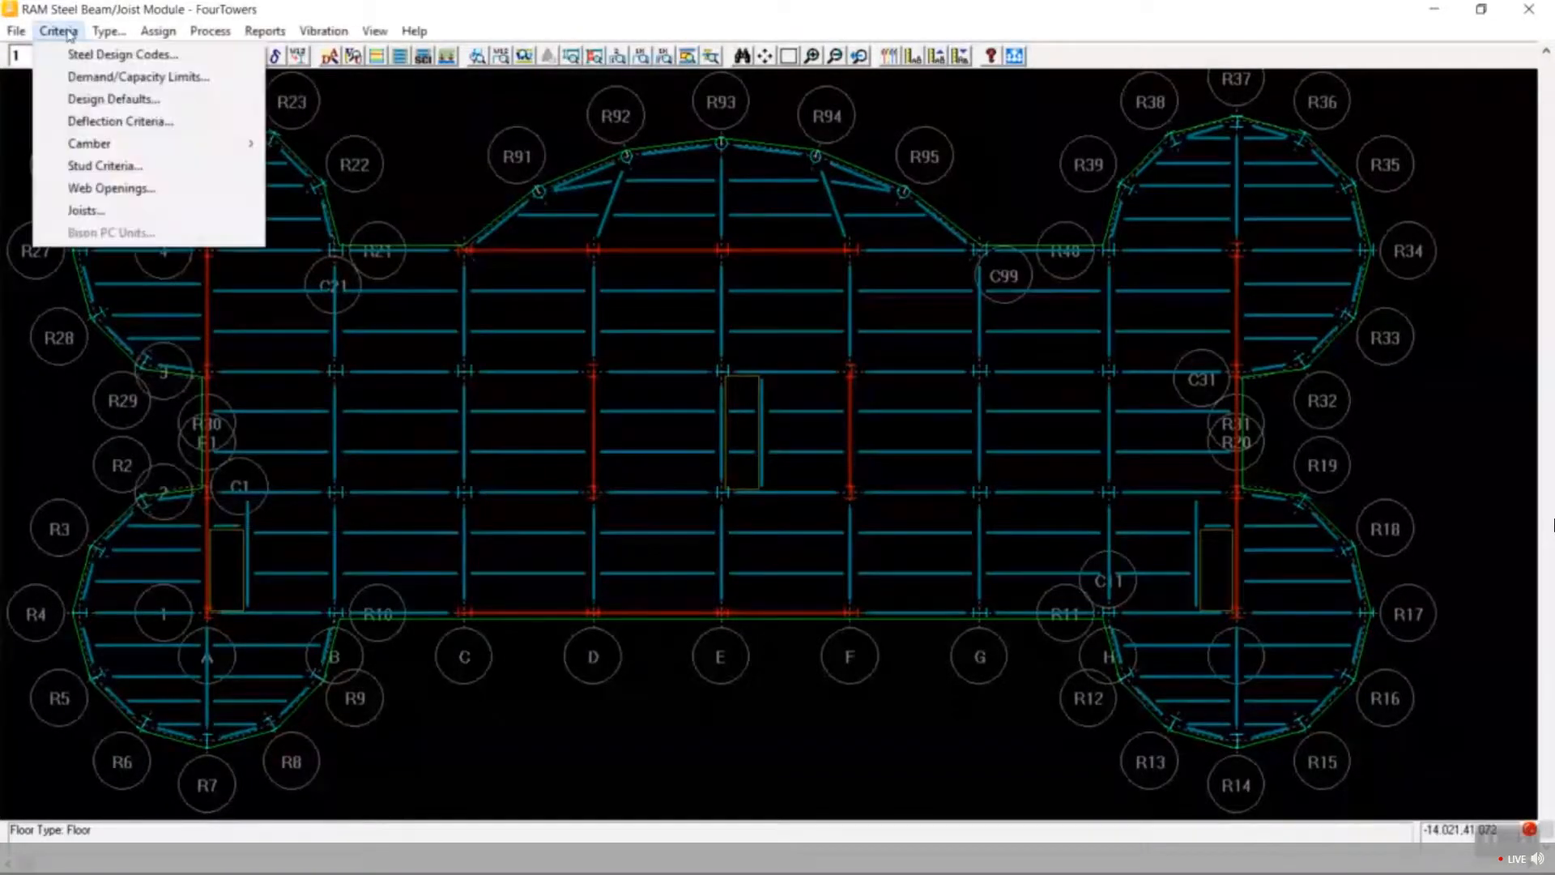
left_click(120, 121)
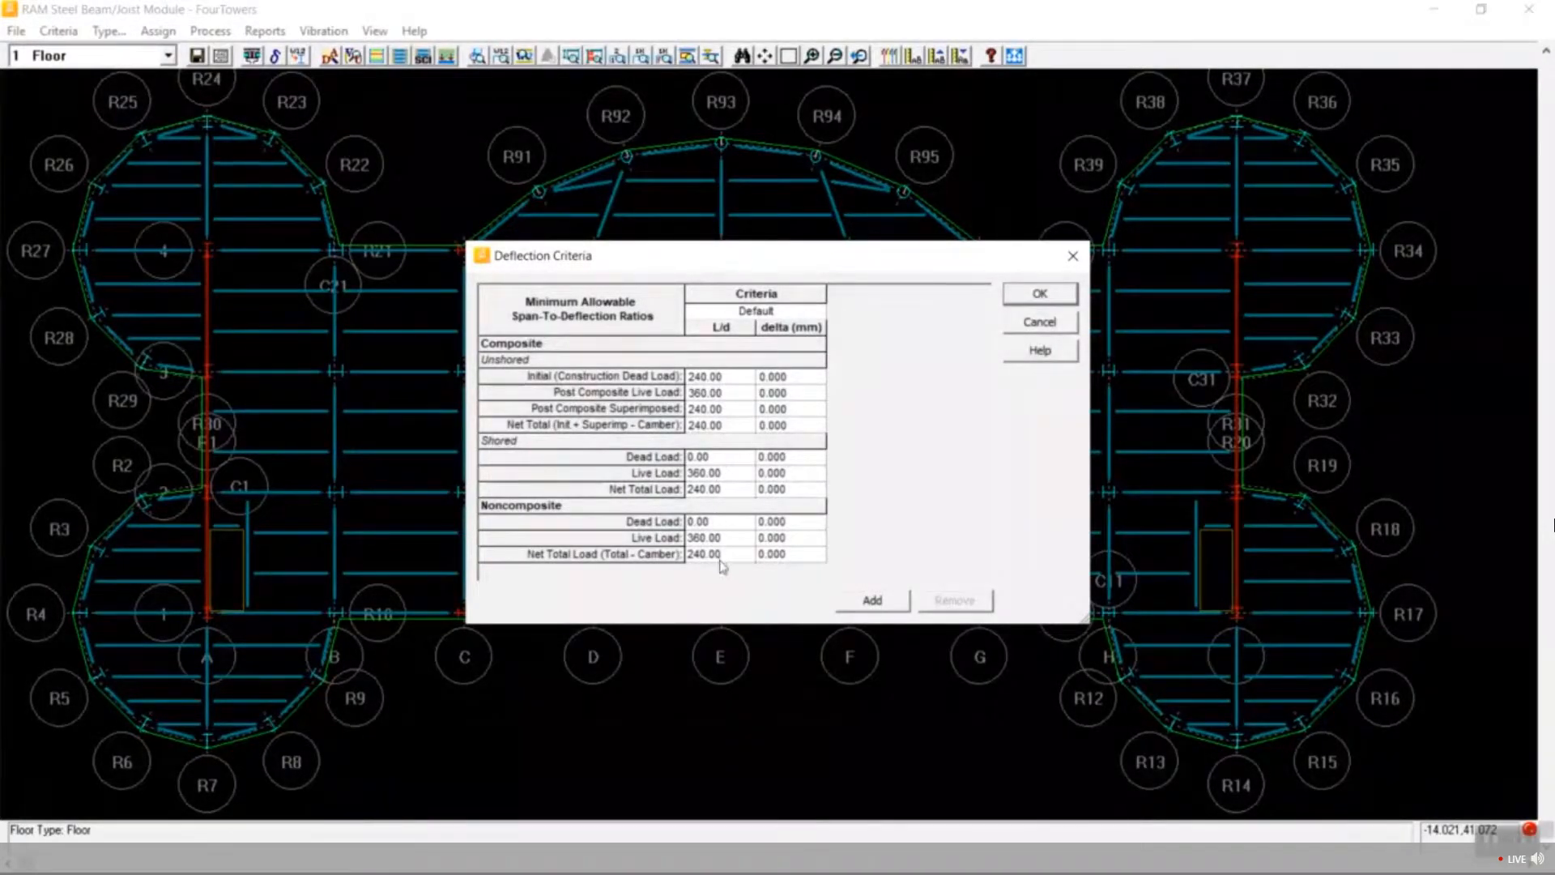
left_click(1041, 293)
Review and accept the camber criteria for composite beams, agreeing to clear all optimized beam designs.
left_click(65, 33)
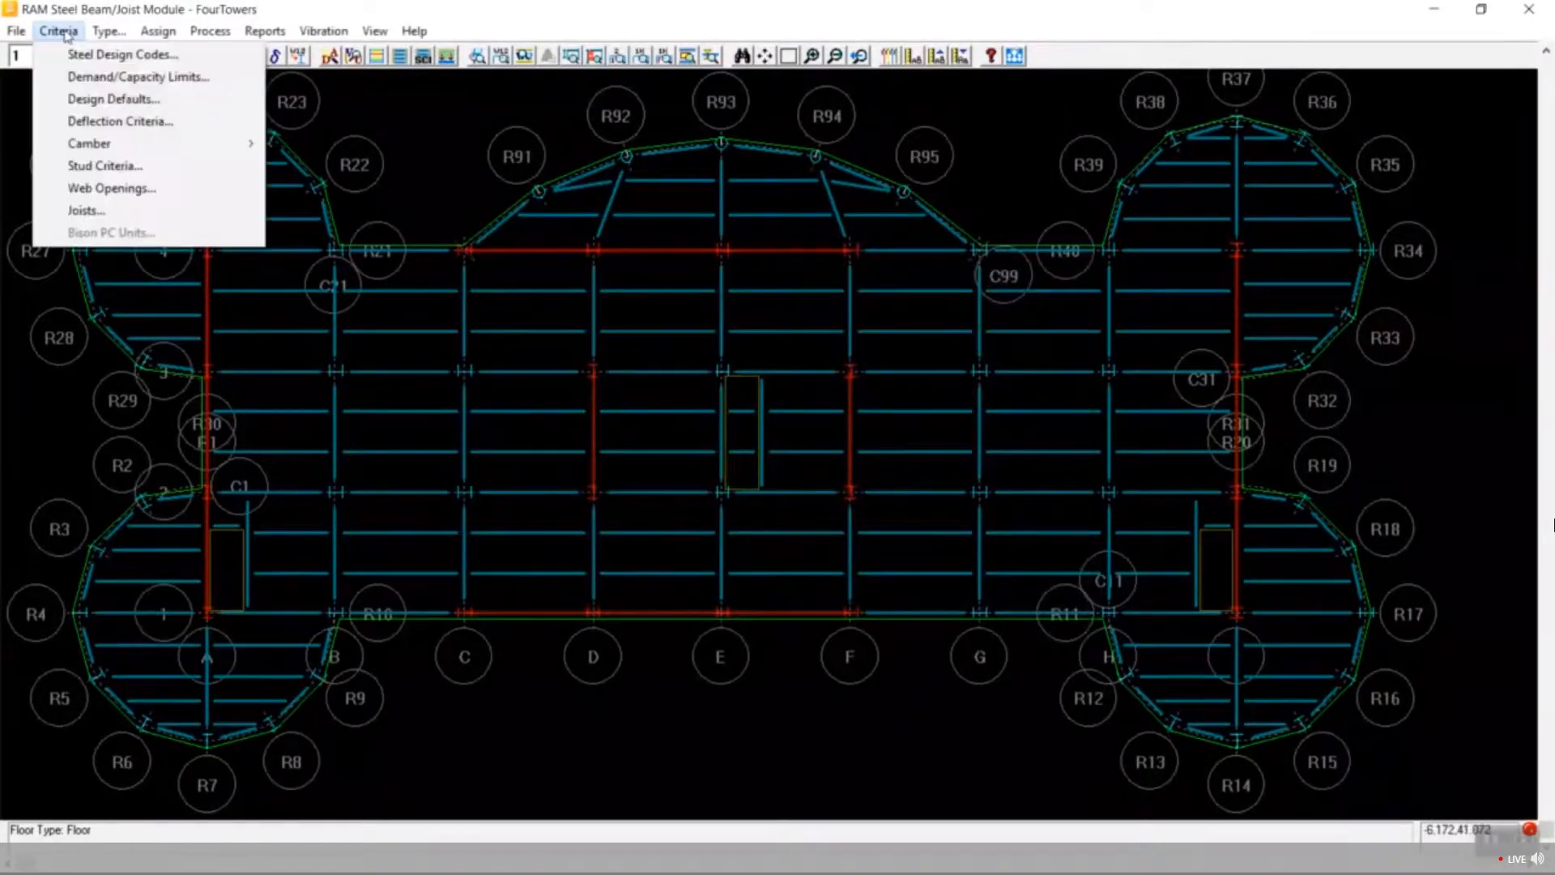
mouse_move(122, 146)
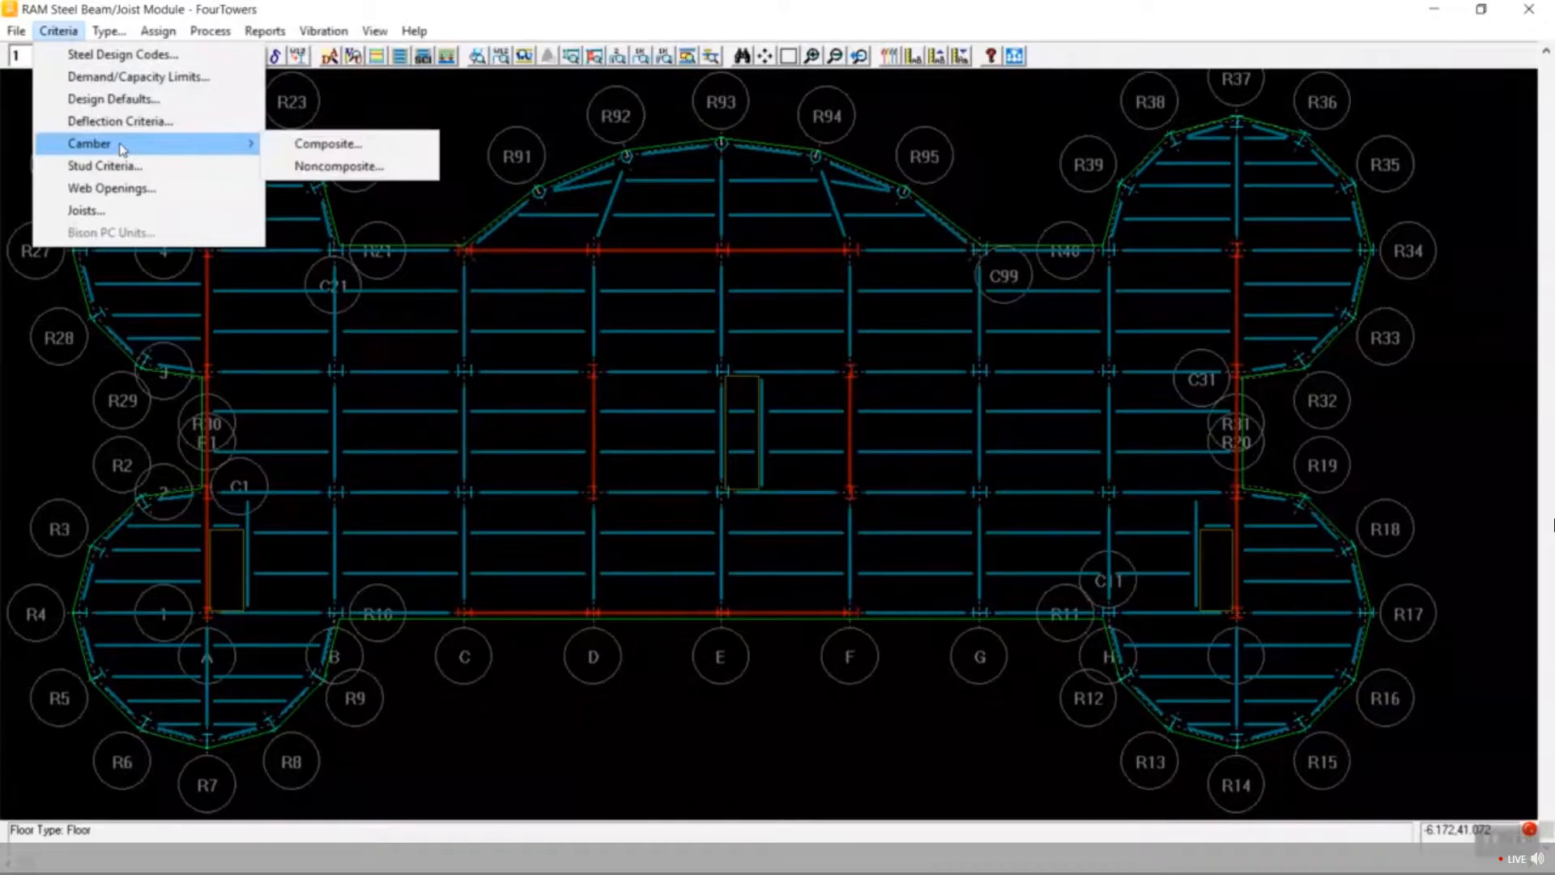
left_click(289, 153)
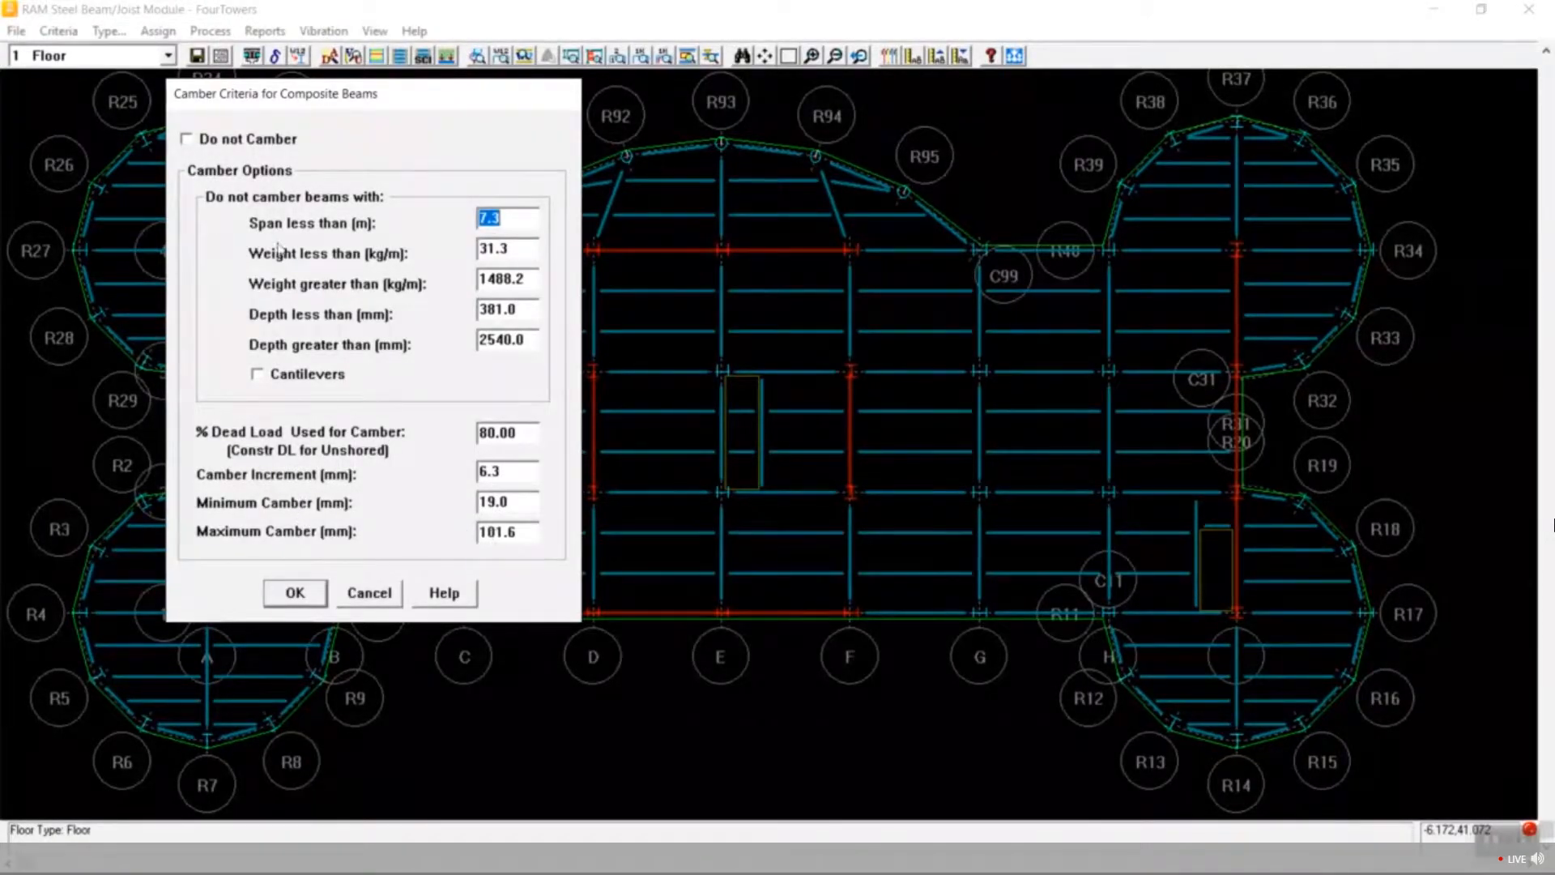
left_click(295, 592)
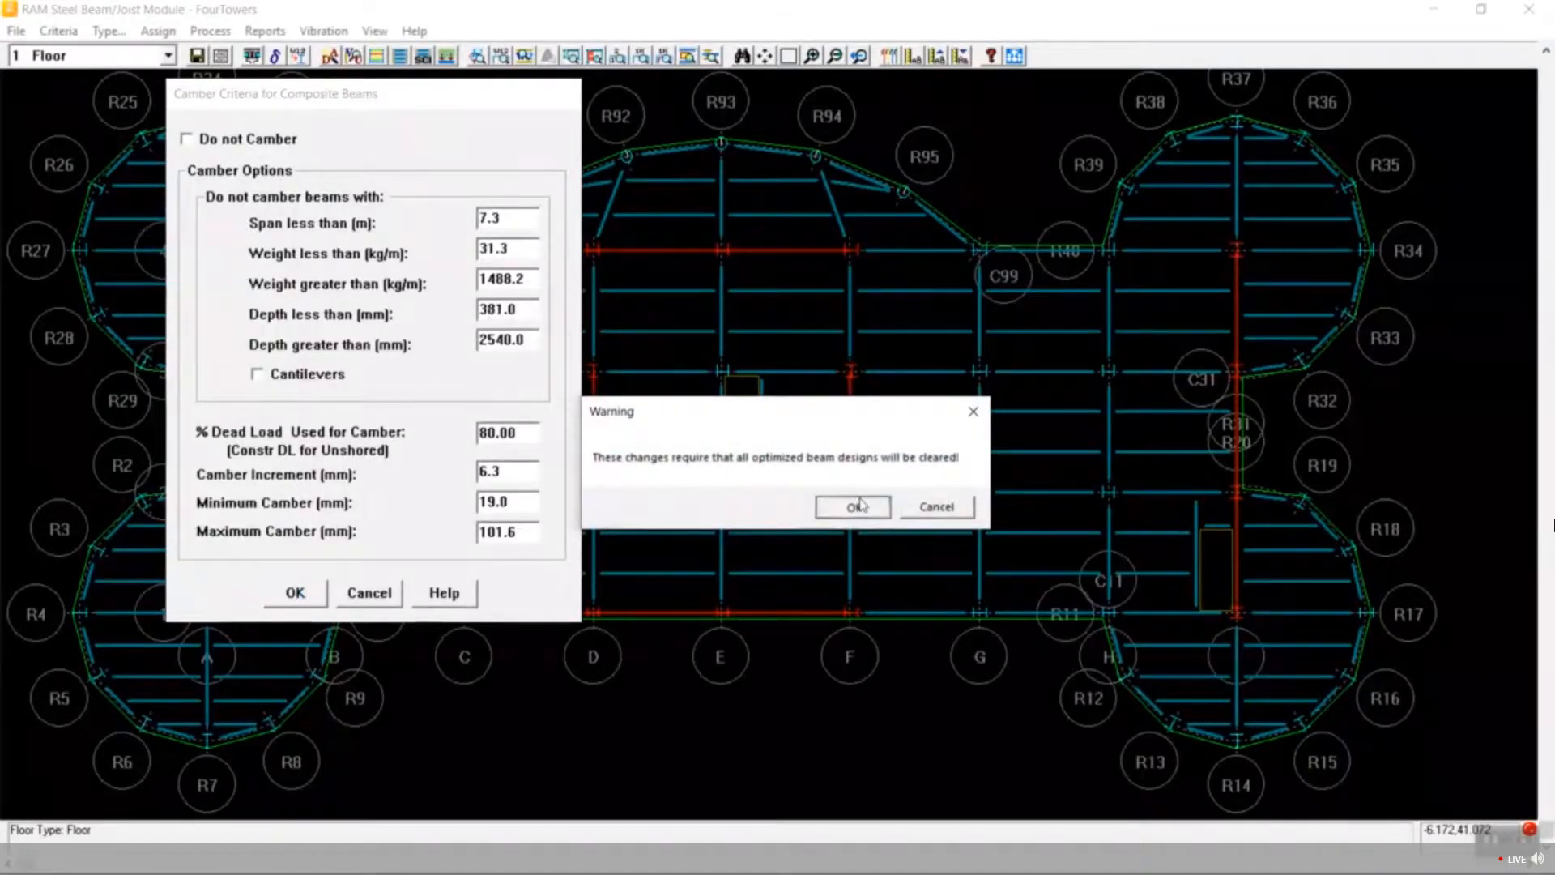
left_click(860, 504)
Review the stud criteria, including the minimum composite percentage for short spans and the design warning options, and accept them.
left_click(58, 30)
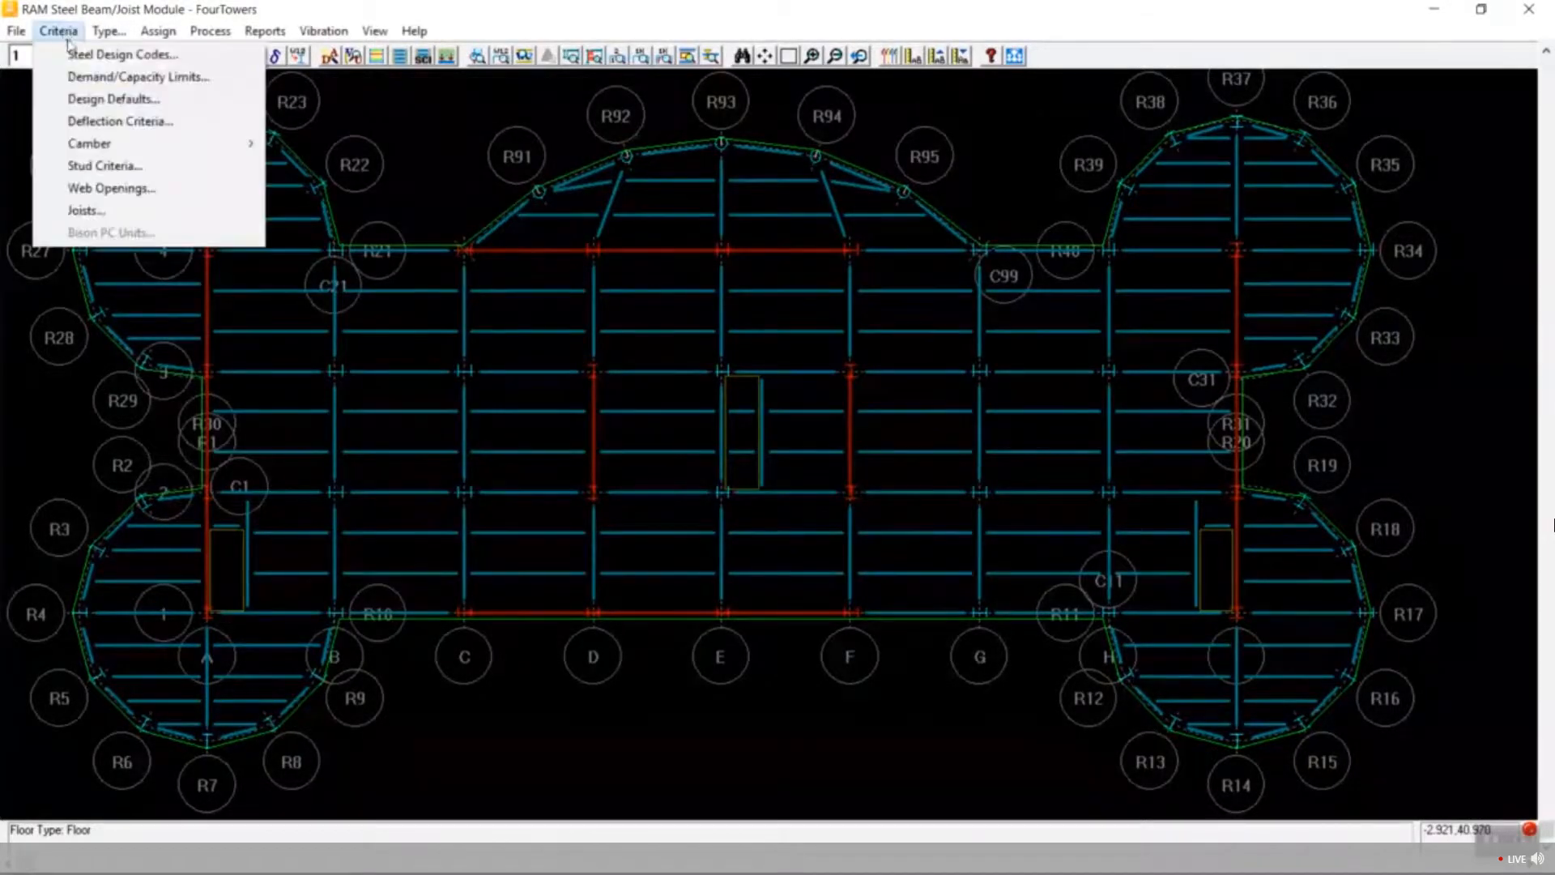
mouse_move(121, 163)
left_click(315, 143)
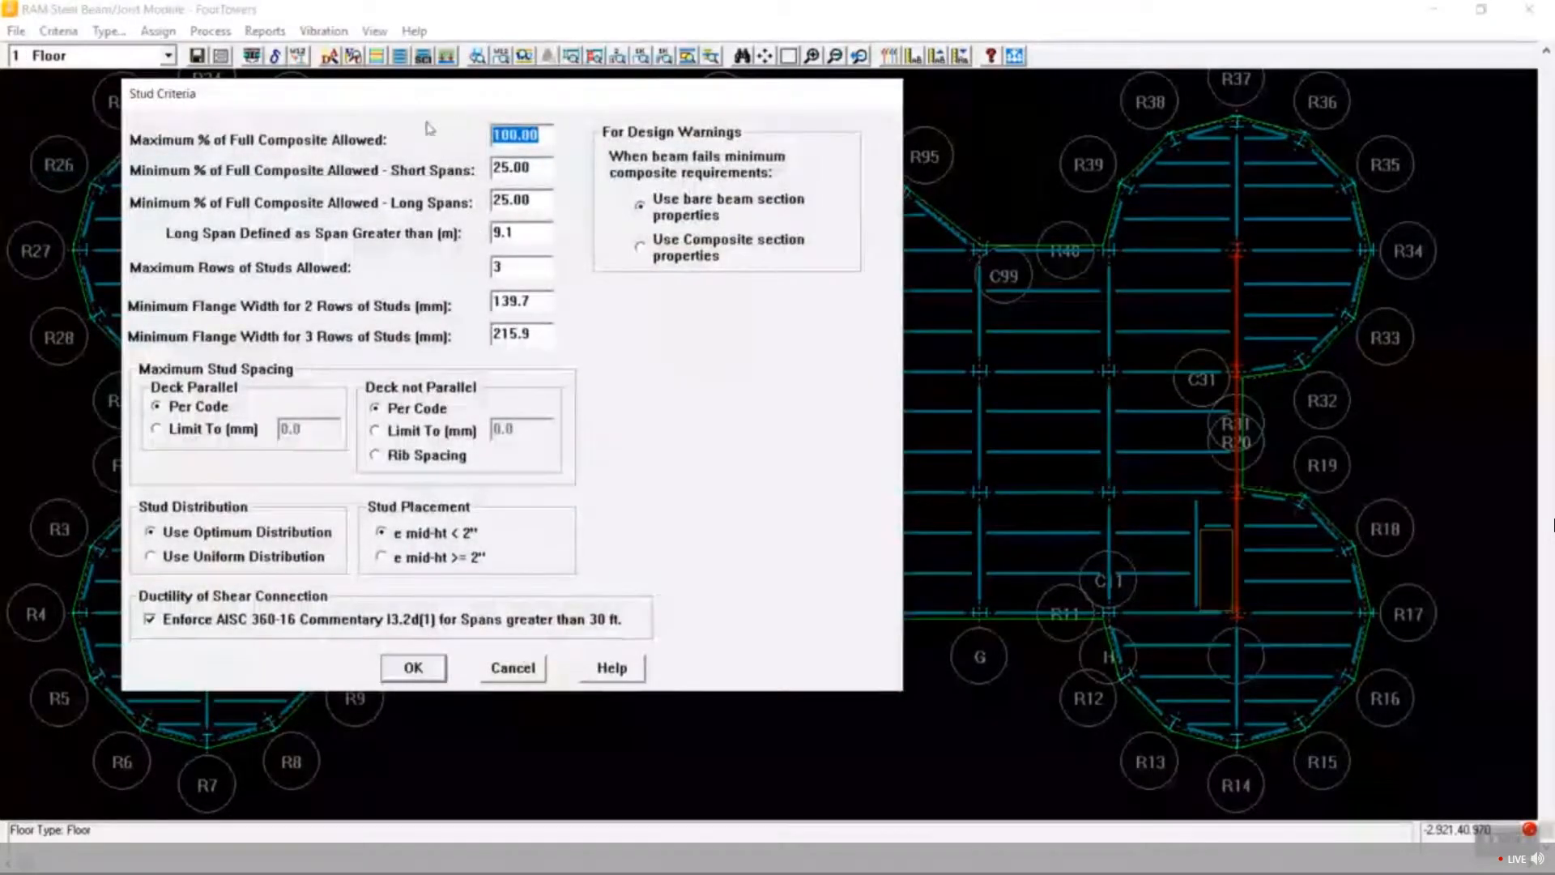
left_click(529, 166)
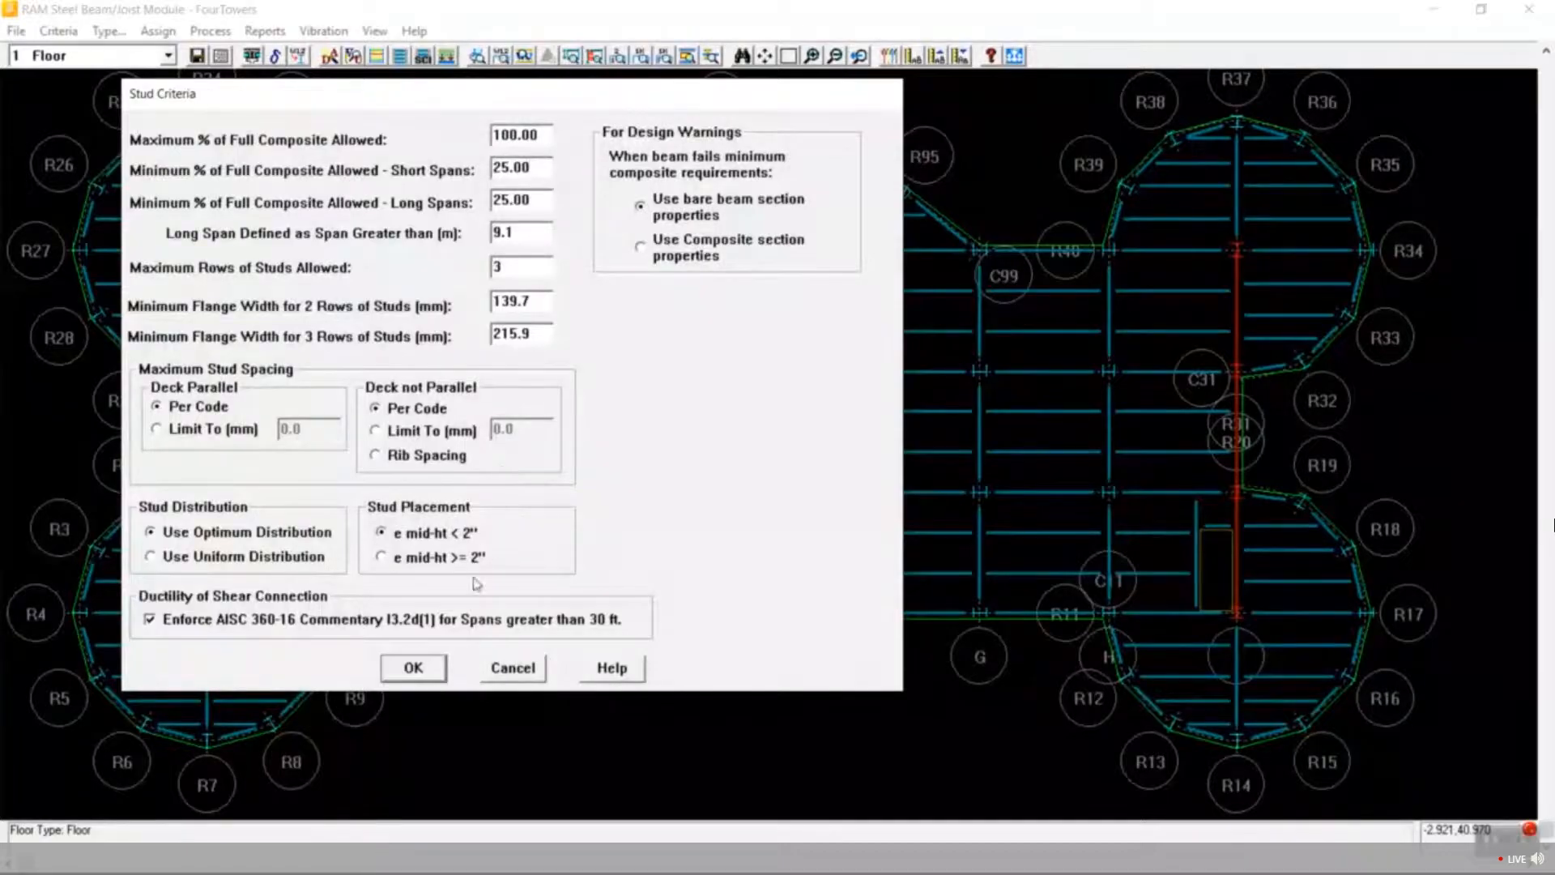
left_click(414, 668)
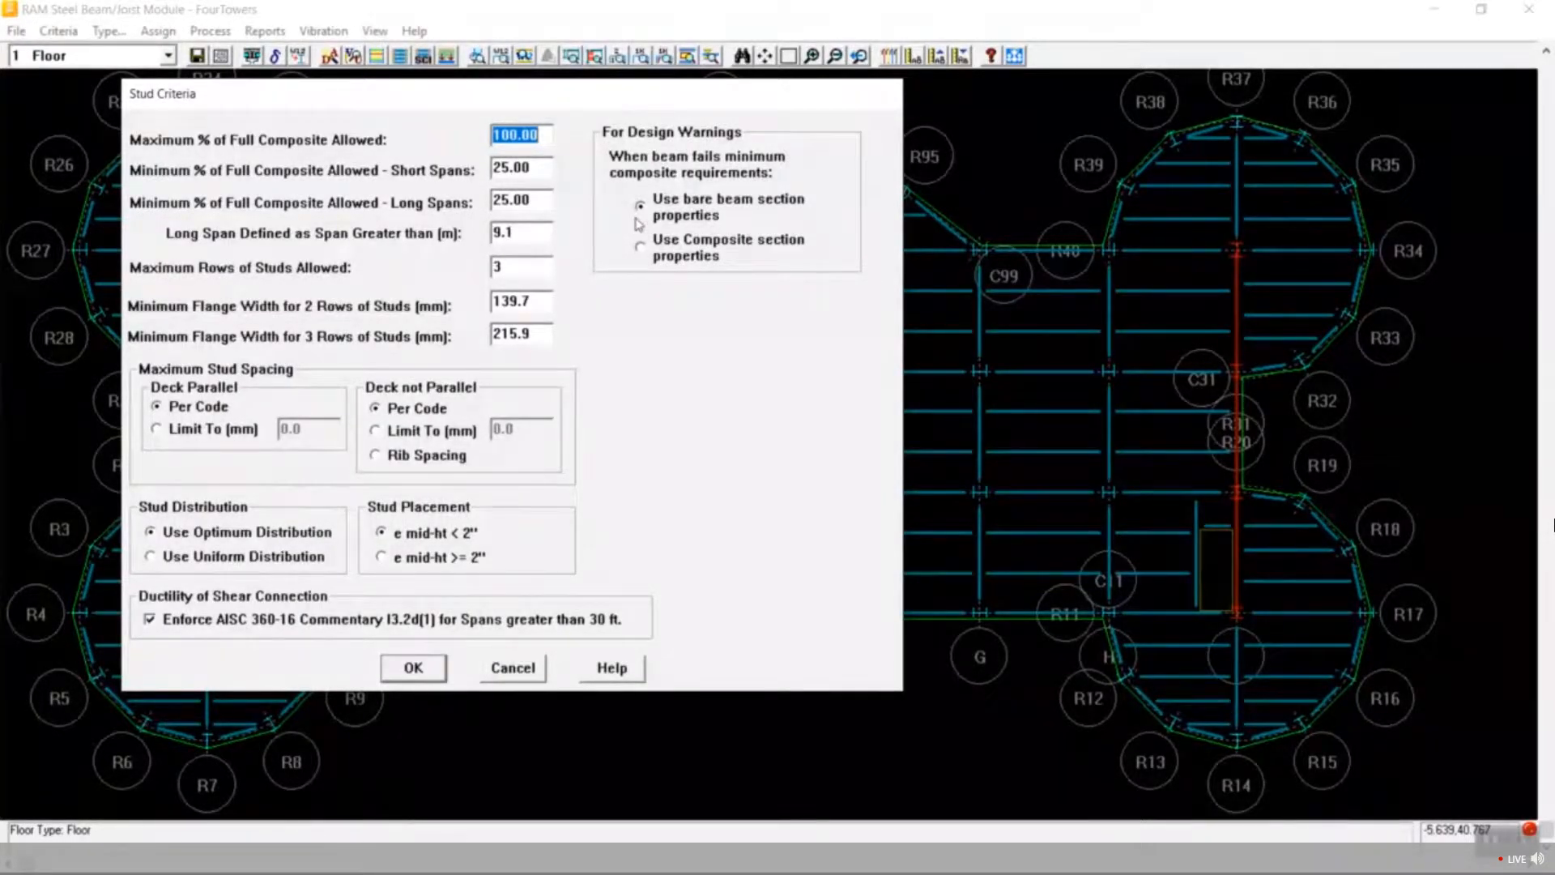
left_click(529, 170)
left_click(411, 669)
left_click(62, 33)
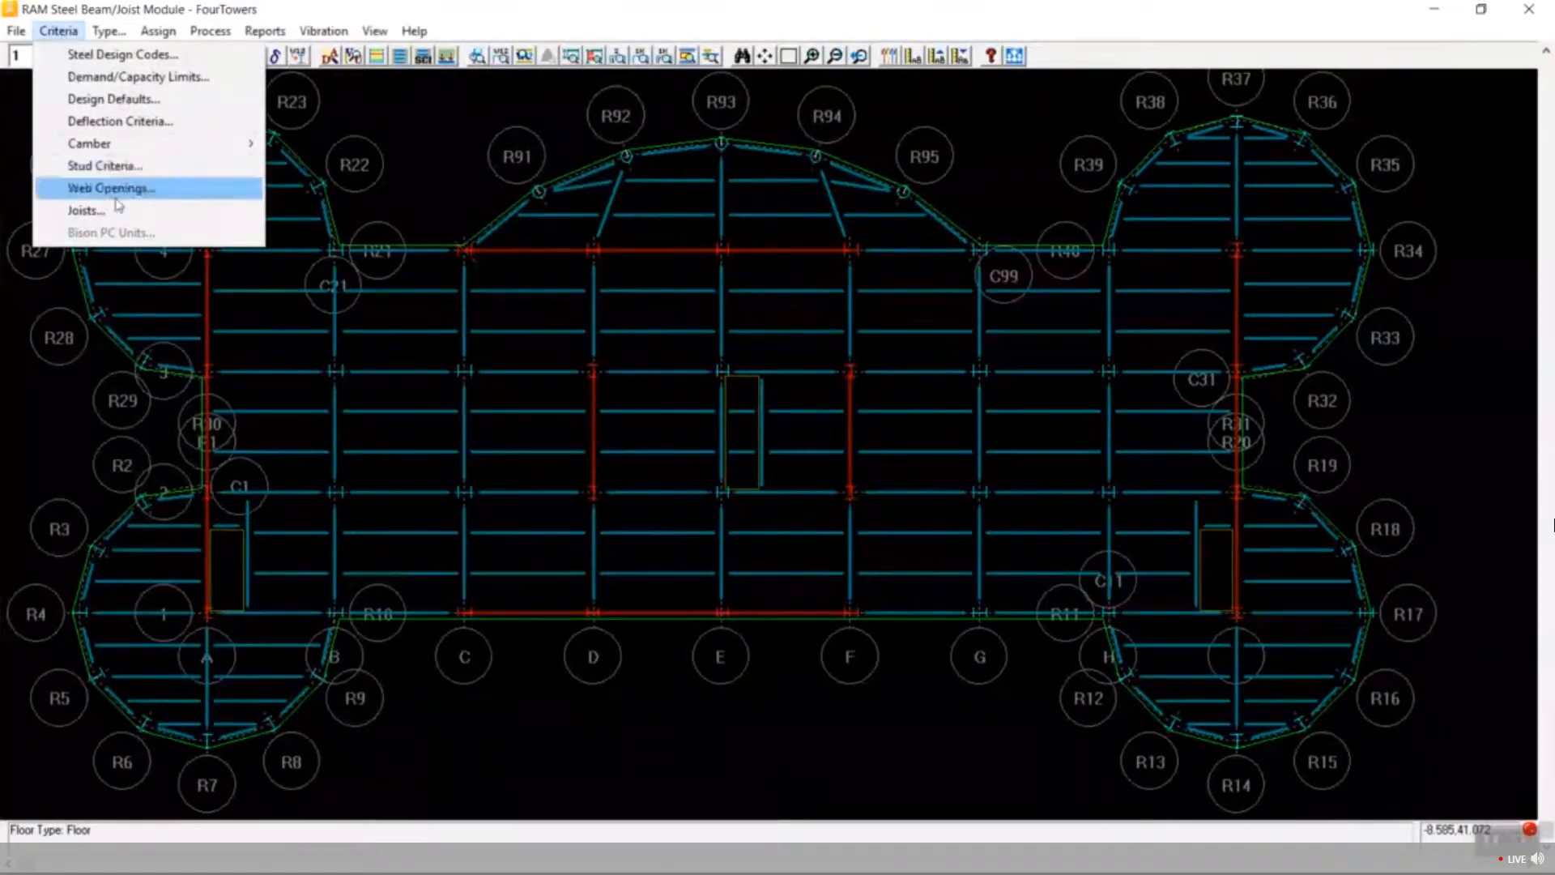
left_click(104, 20)
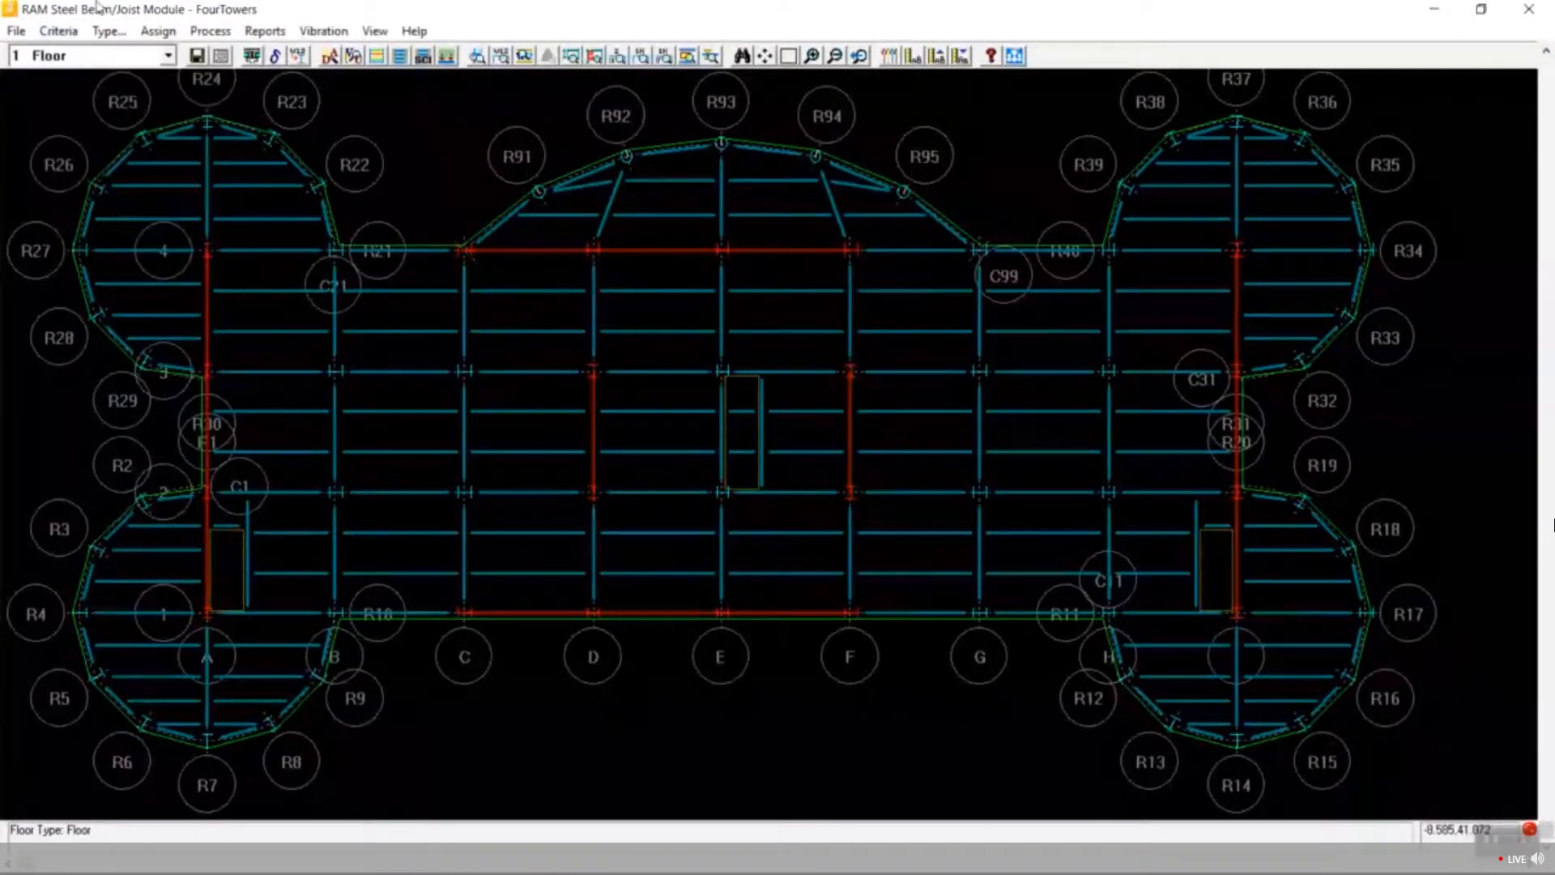
left_click(146, 31)
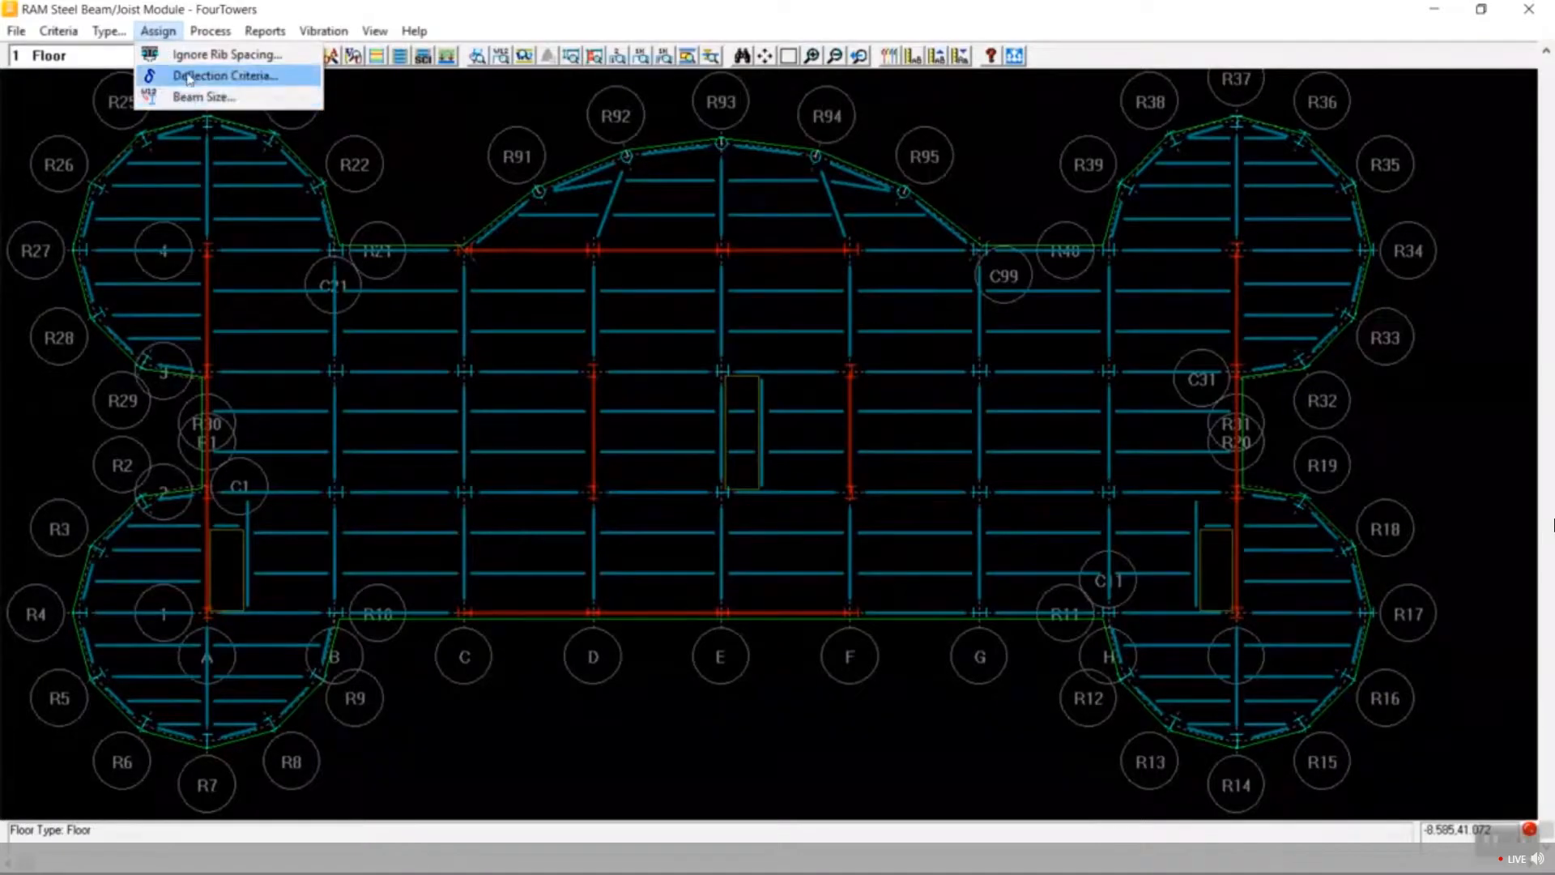
Run Design All on the steel beams, read the resulting design warnings report, and close it.
mouse_move(202, 34)
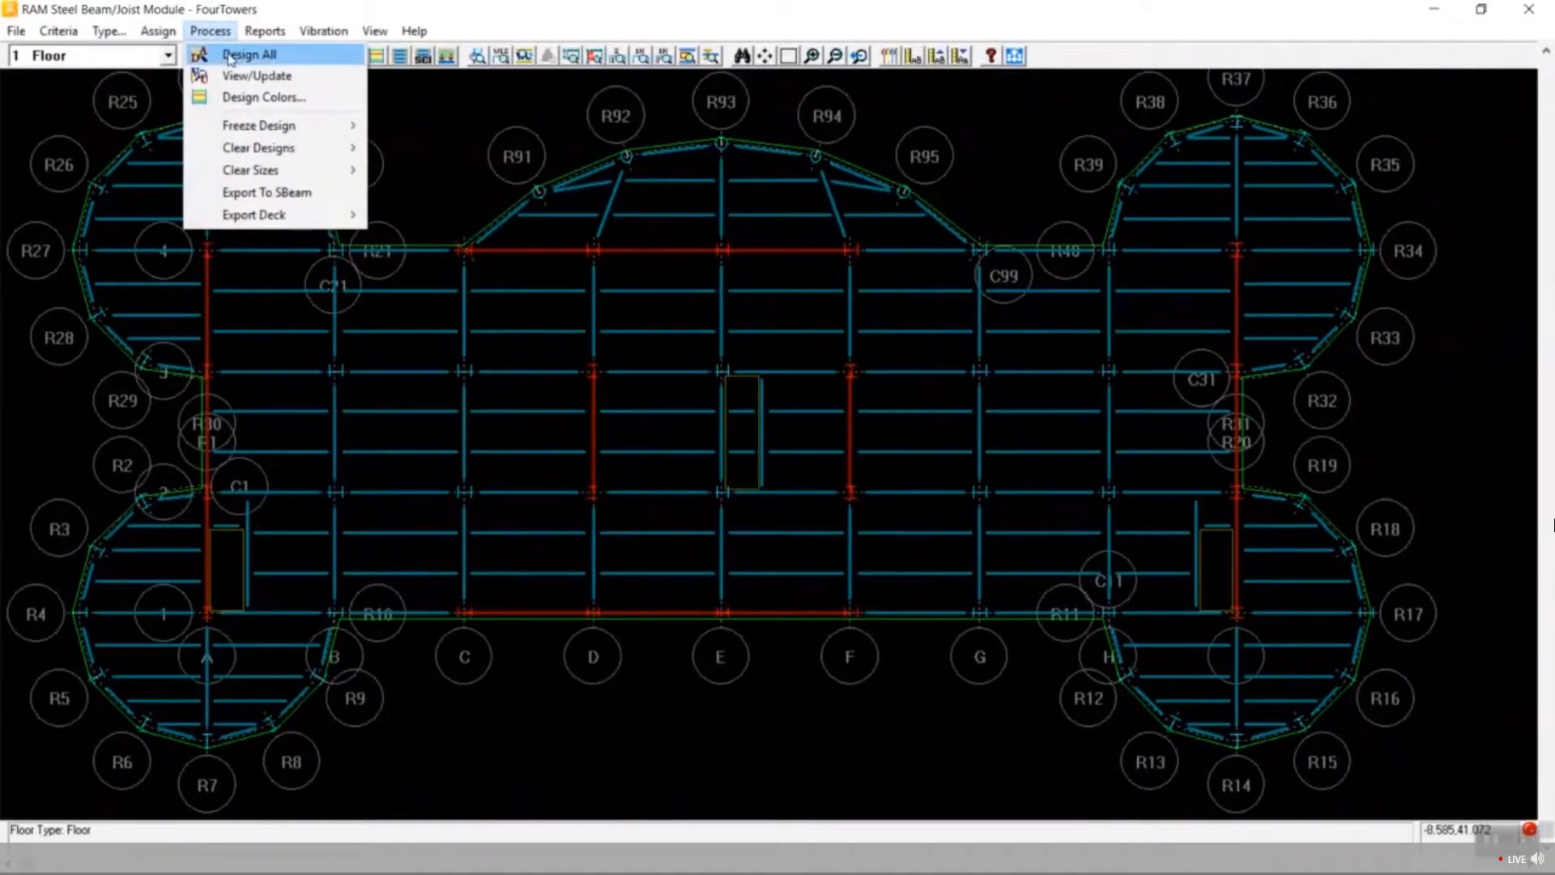
left_click(230, 55)
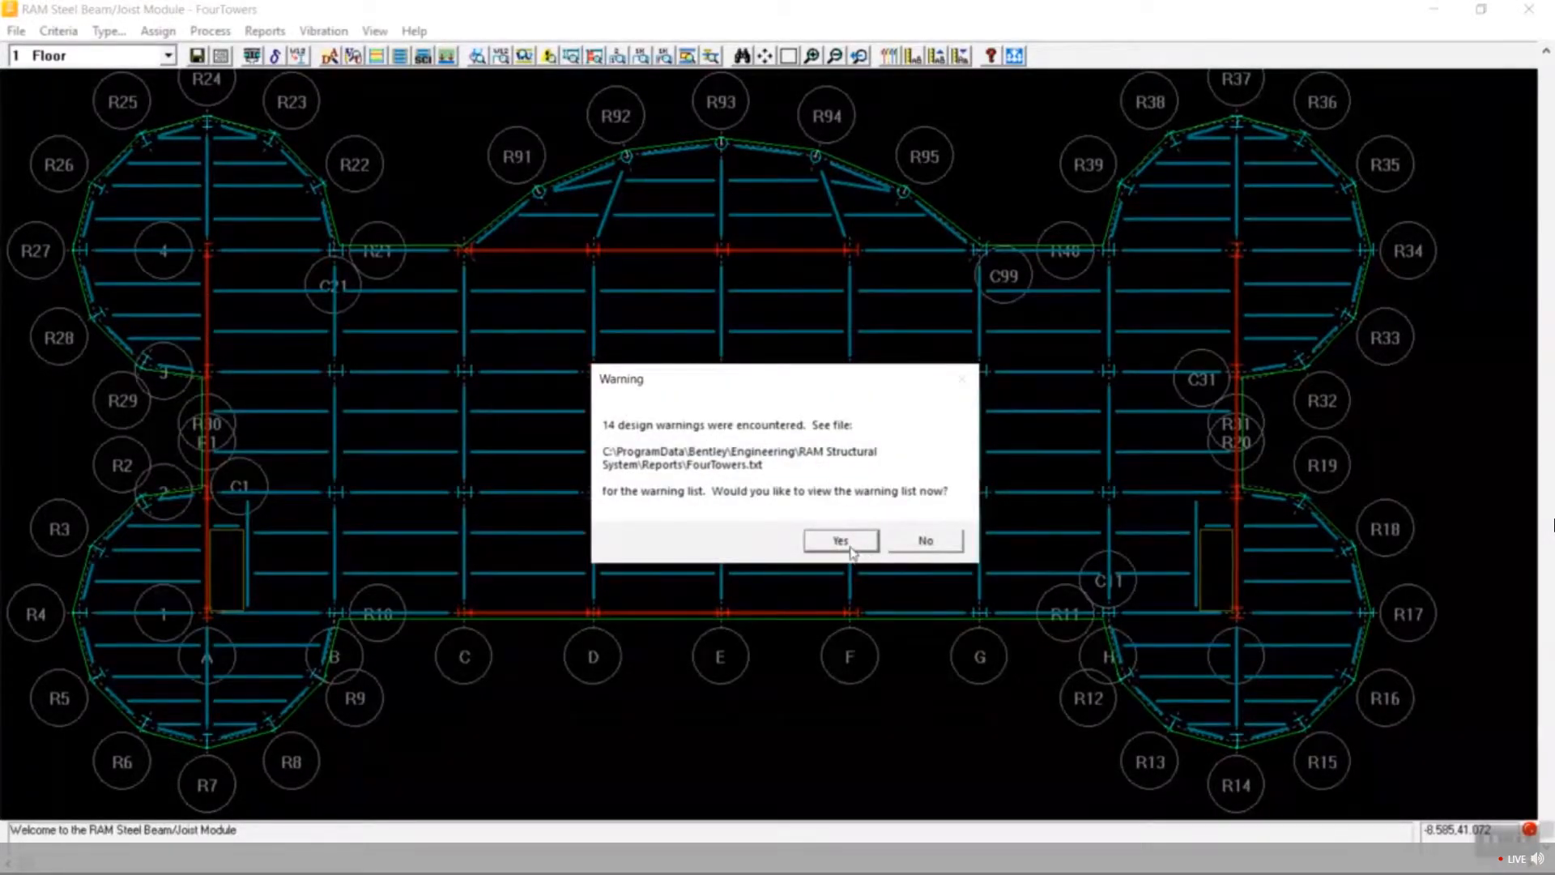
left_click(842, 541)
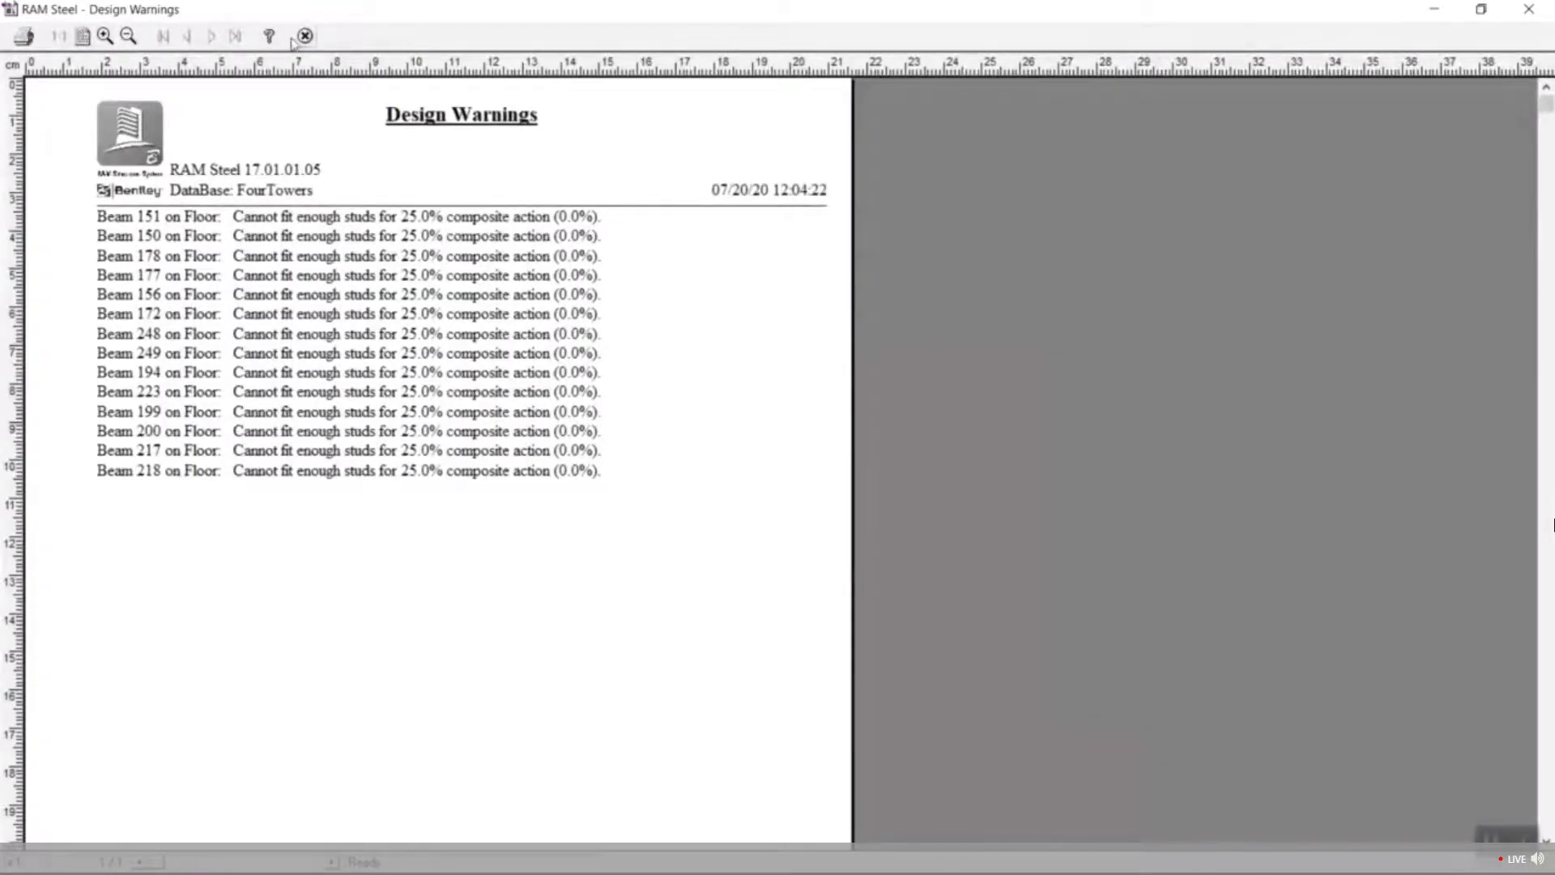
left_click(105, 36)
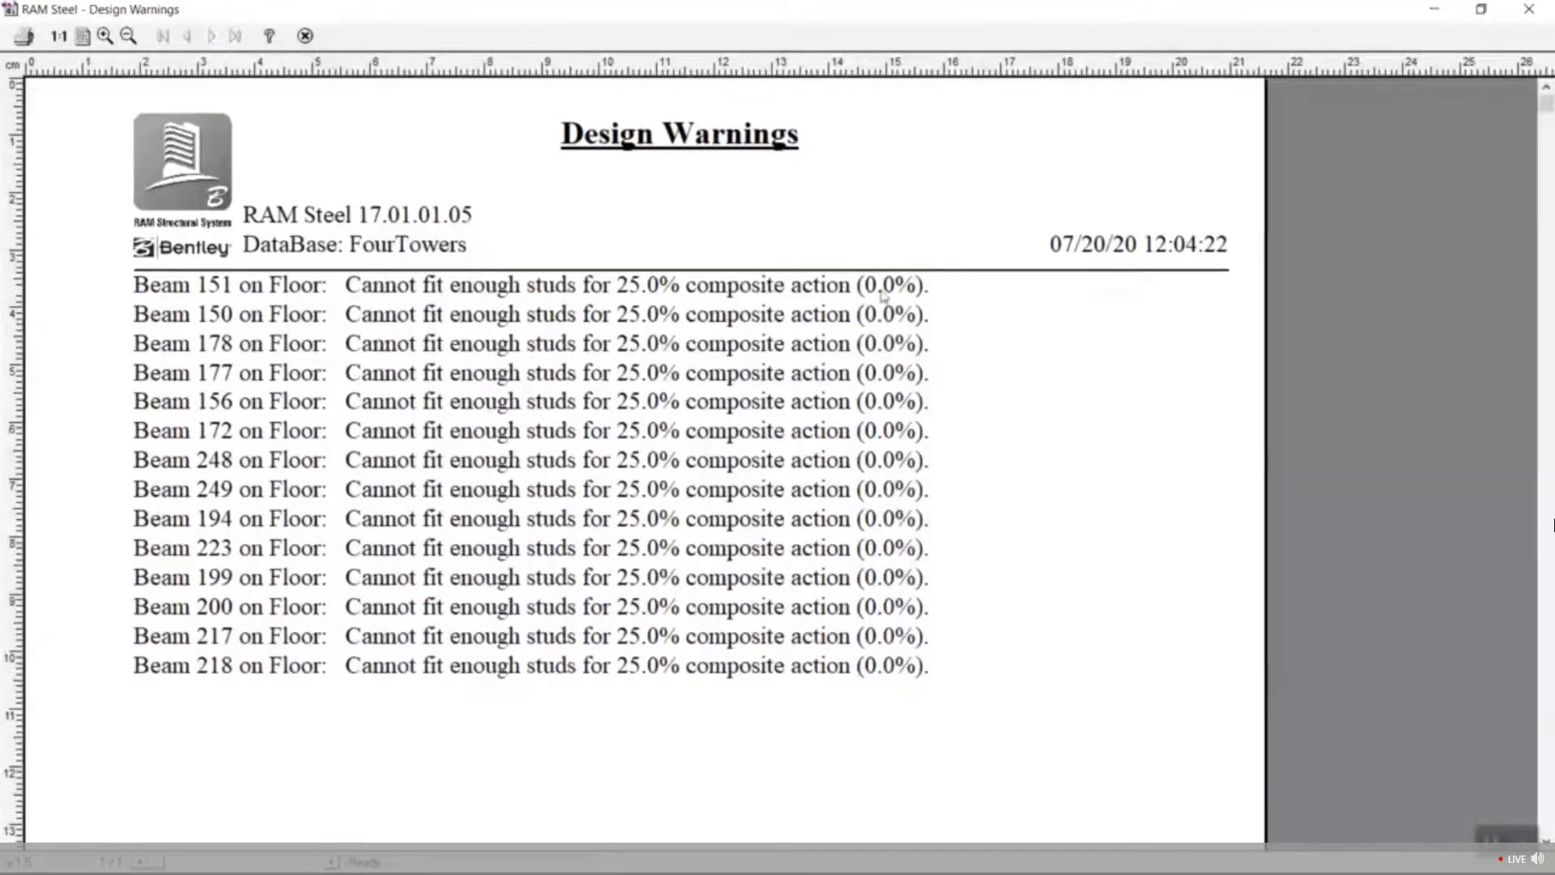
left_click(313, 35)
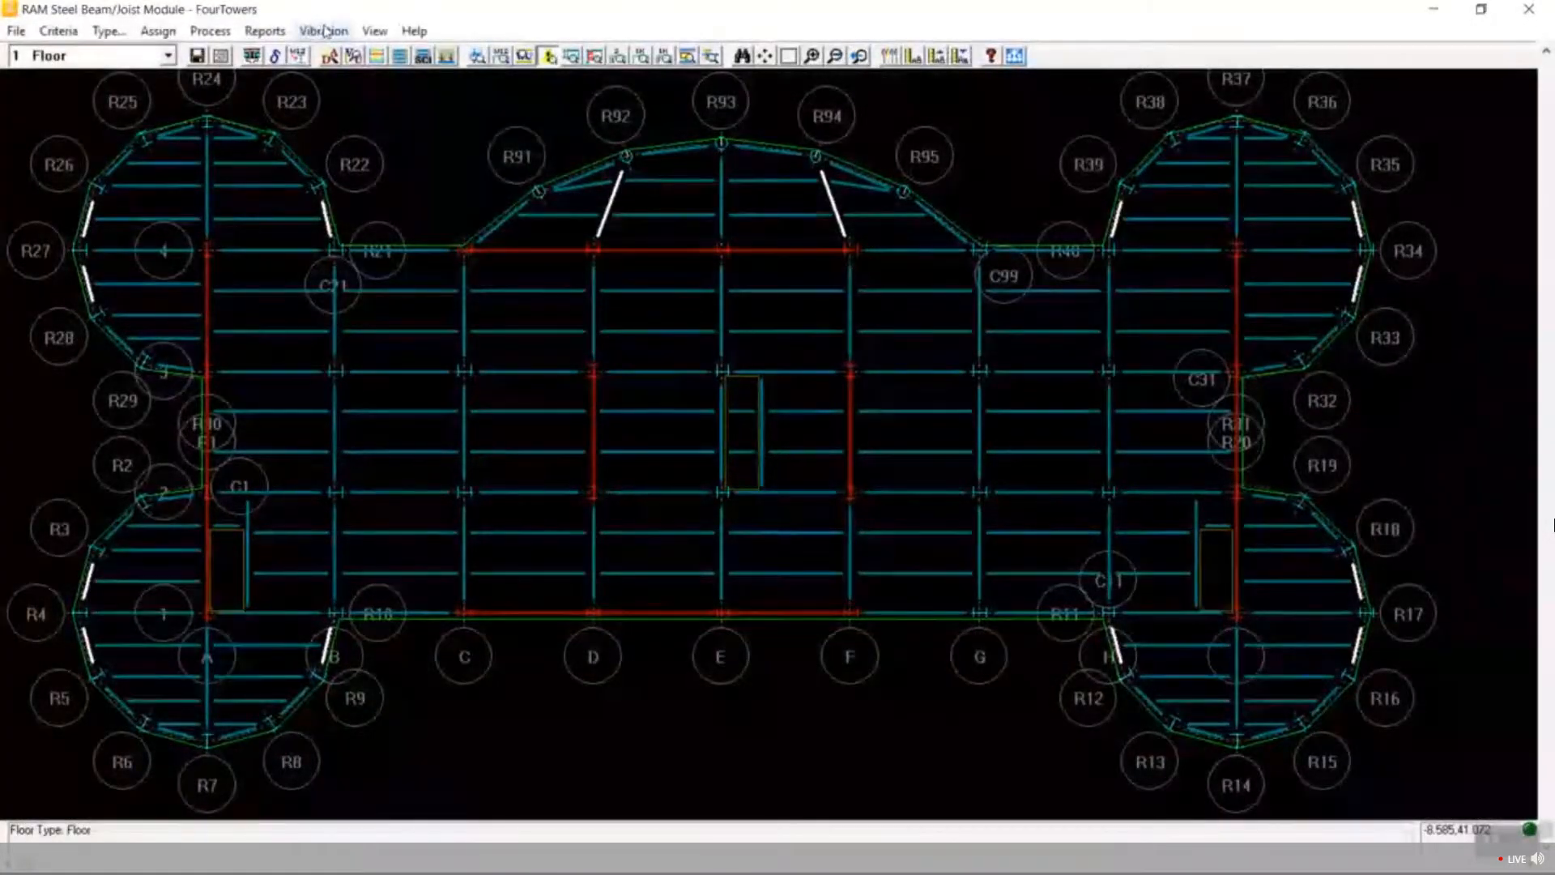
Display the beam designs on the floor plan, adjust their text size, examine the sizes in the central bays, and hide them again.
left_click(374, 31)
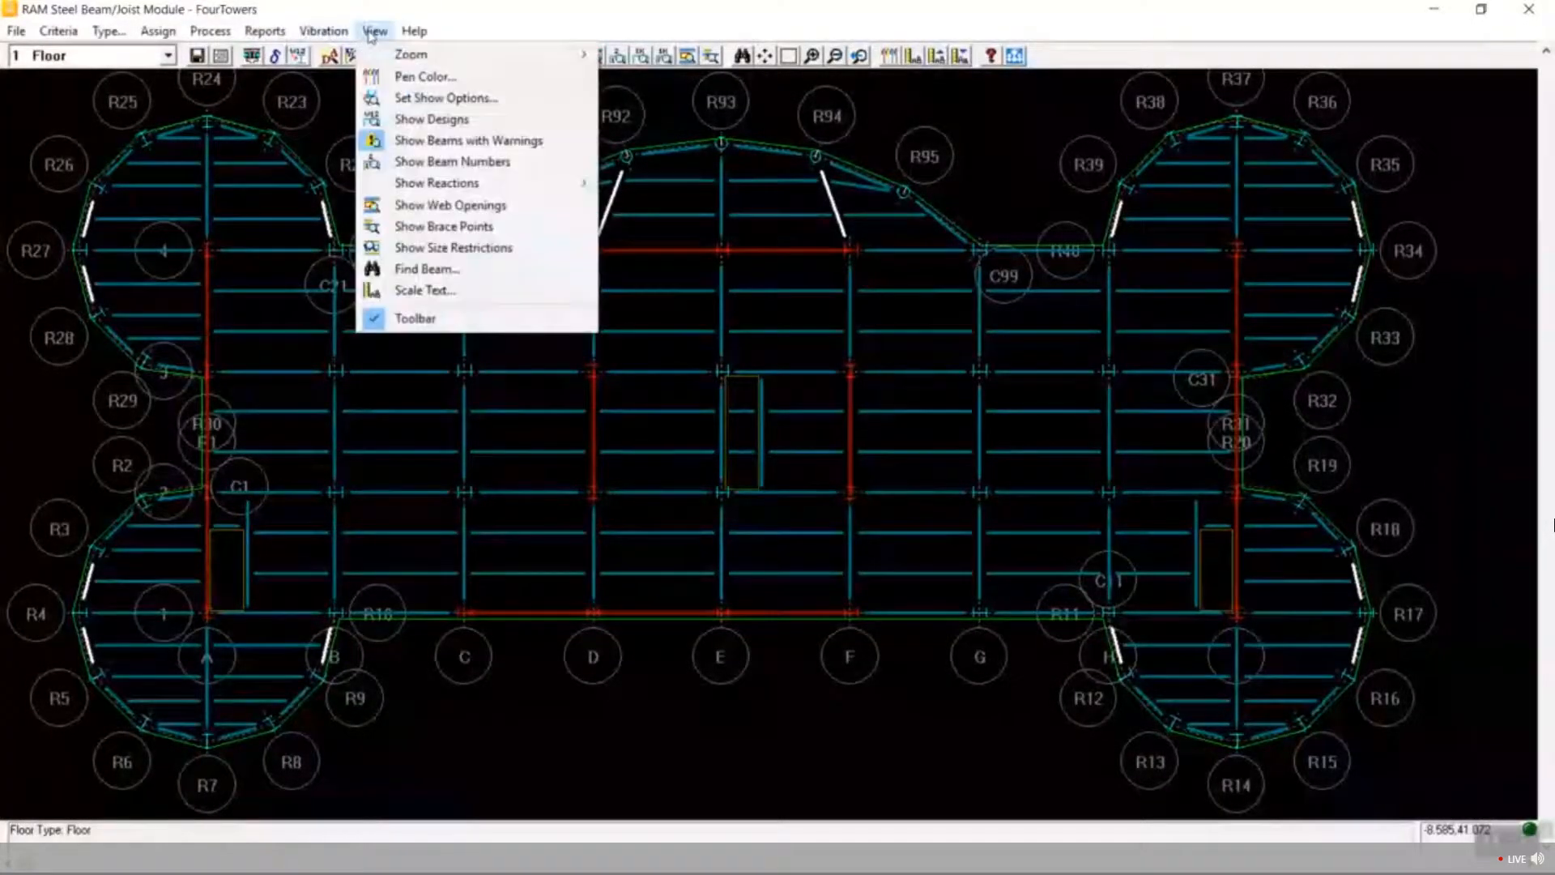
left_click(429, 119)
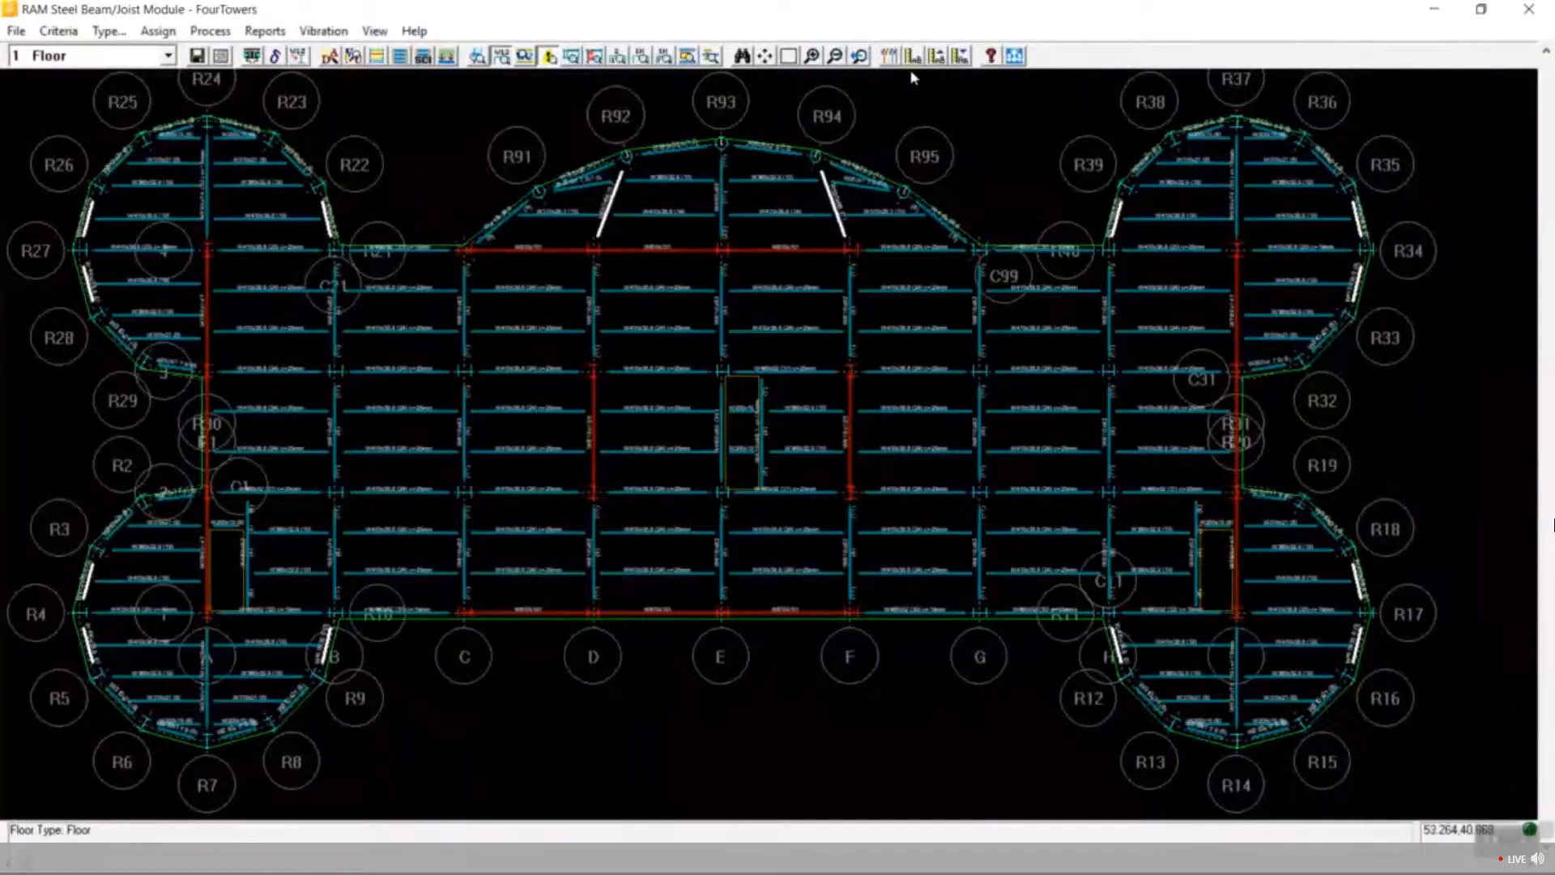
left_click(936, 60)
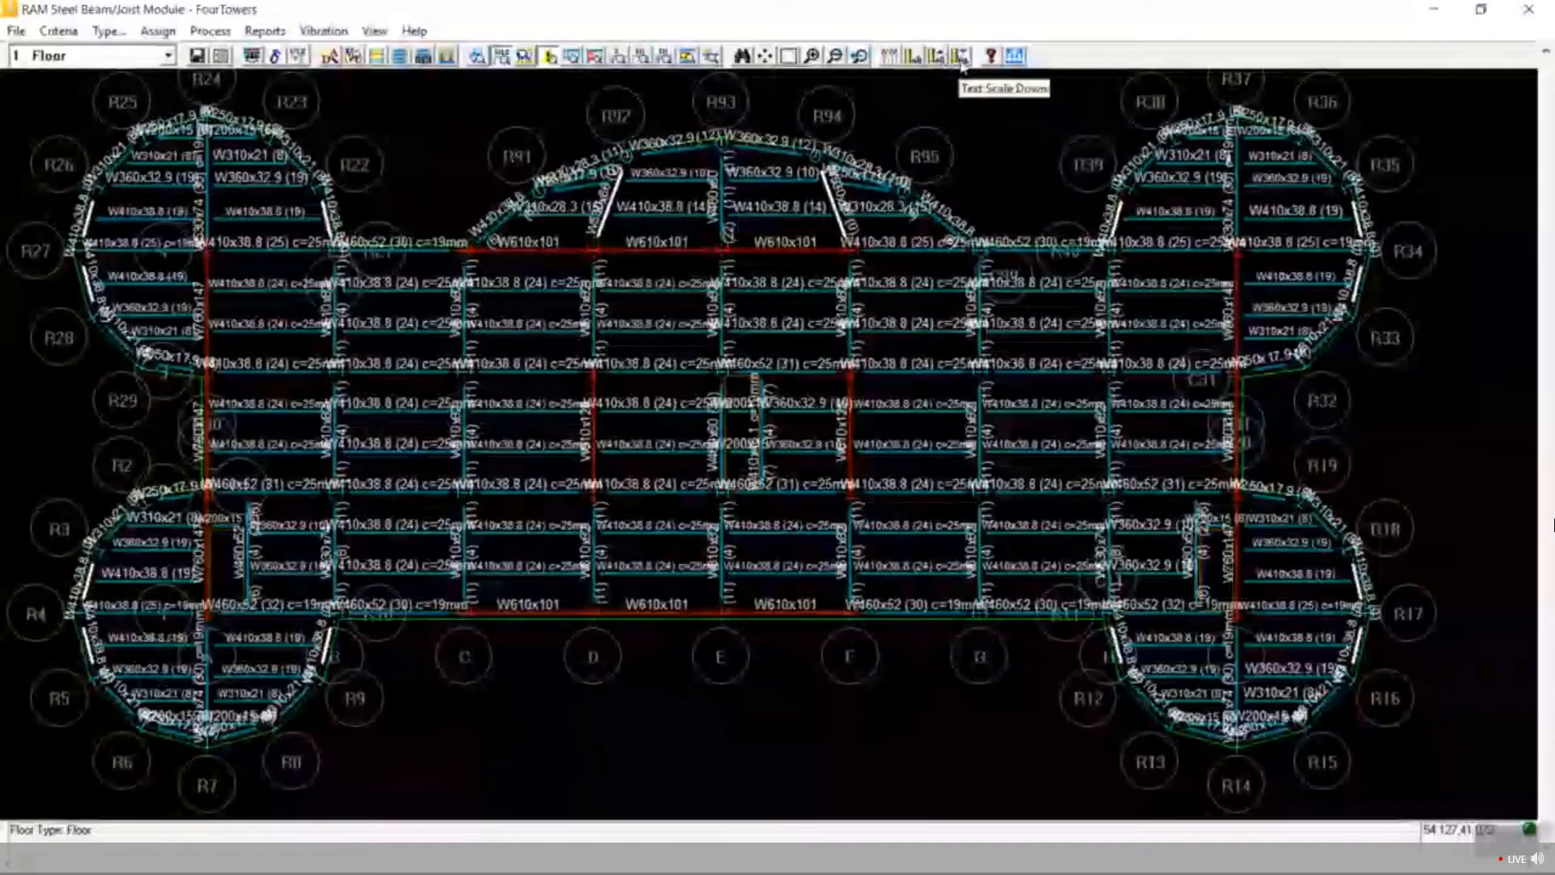
left_click(960, 56)
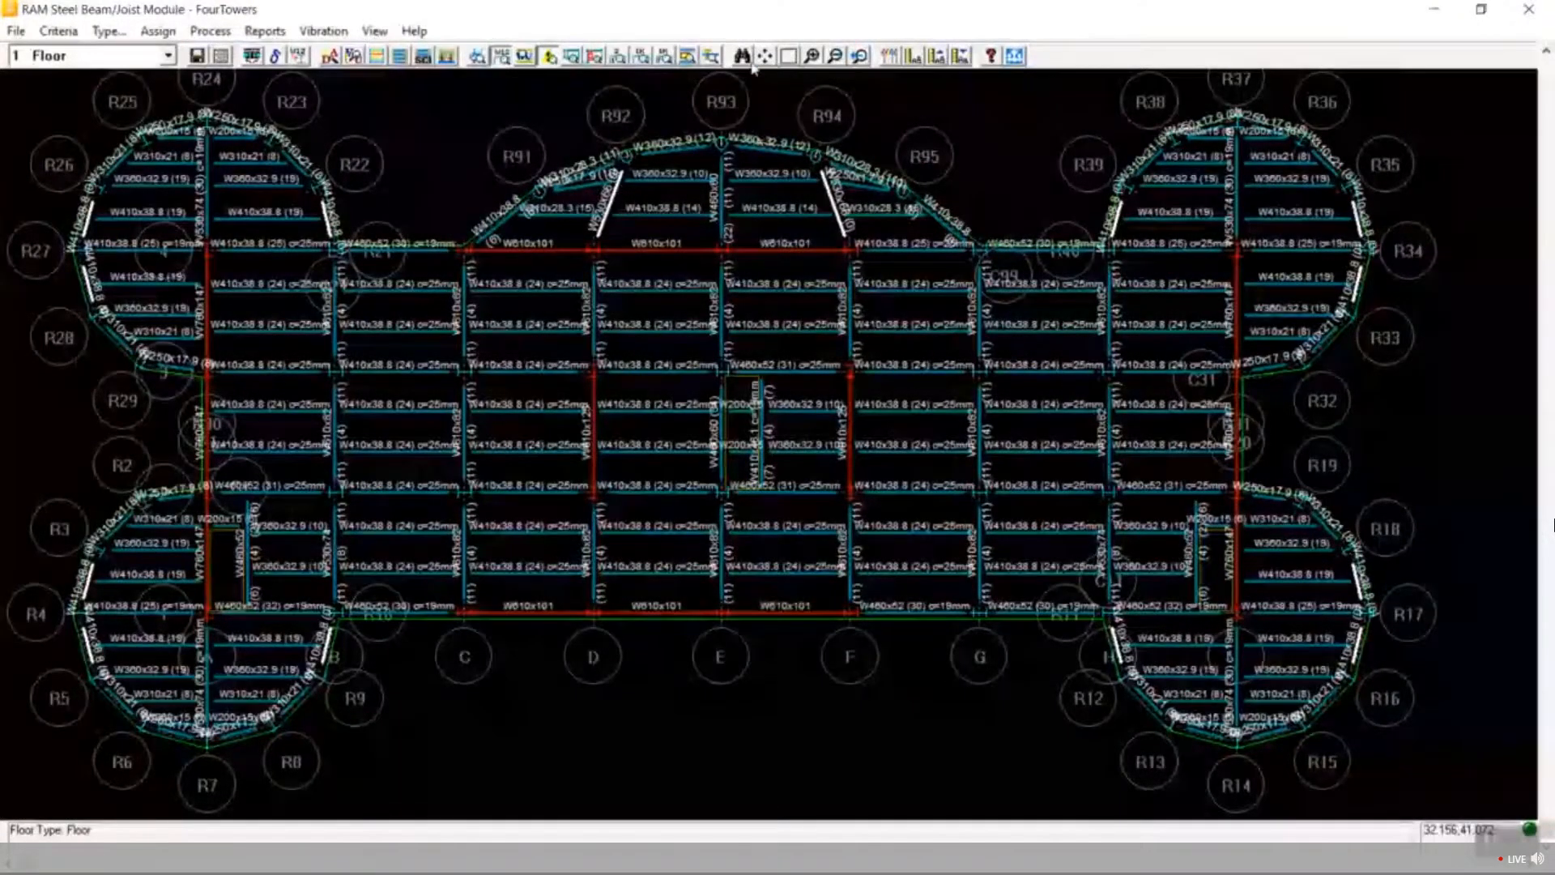
left_click(784, 57)
left_click_drag(524, 272, 931, 577)
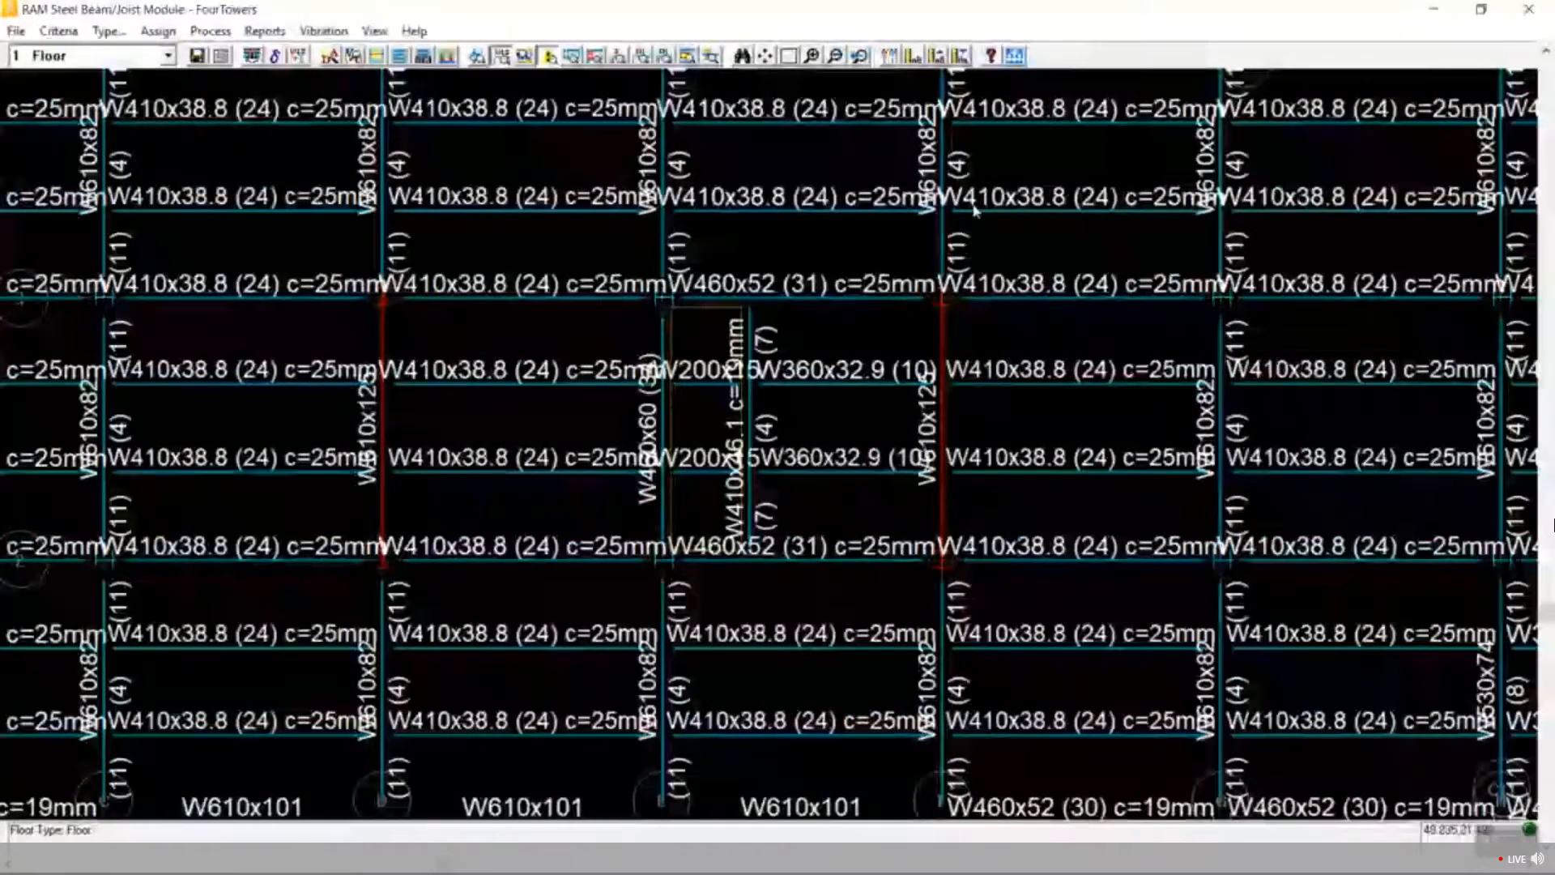
left_click(959, 56)
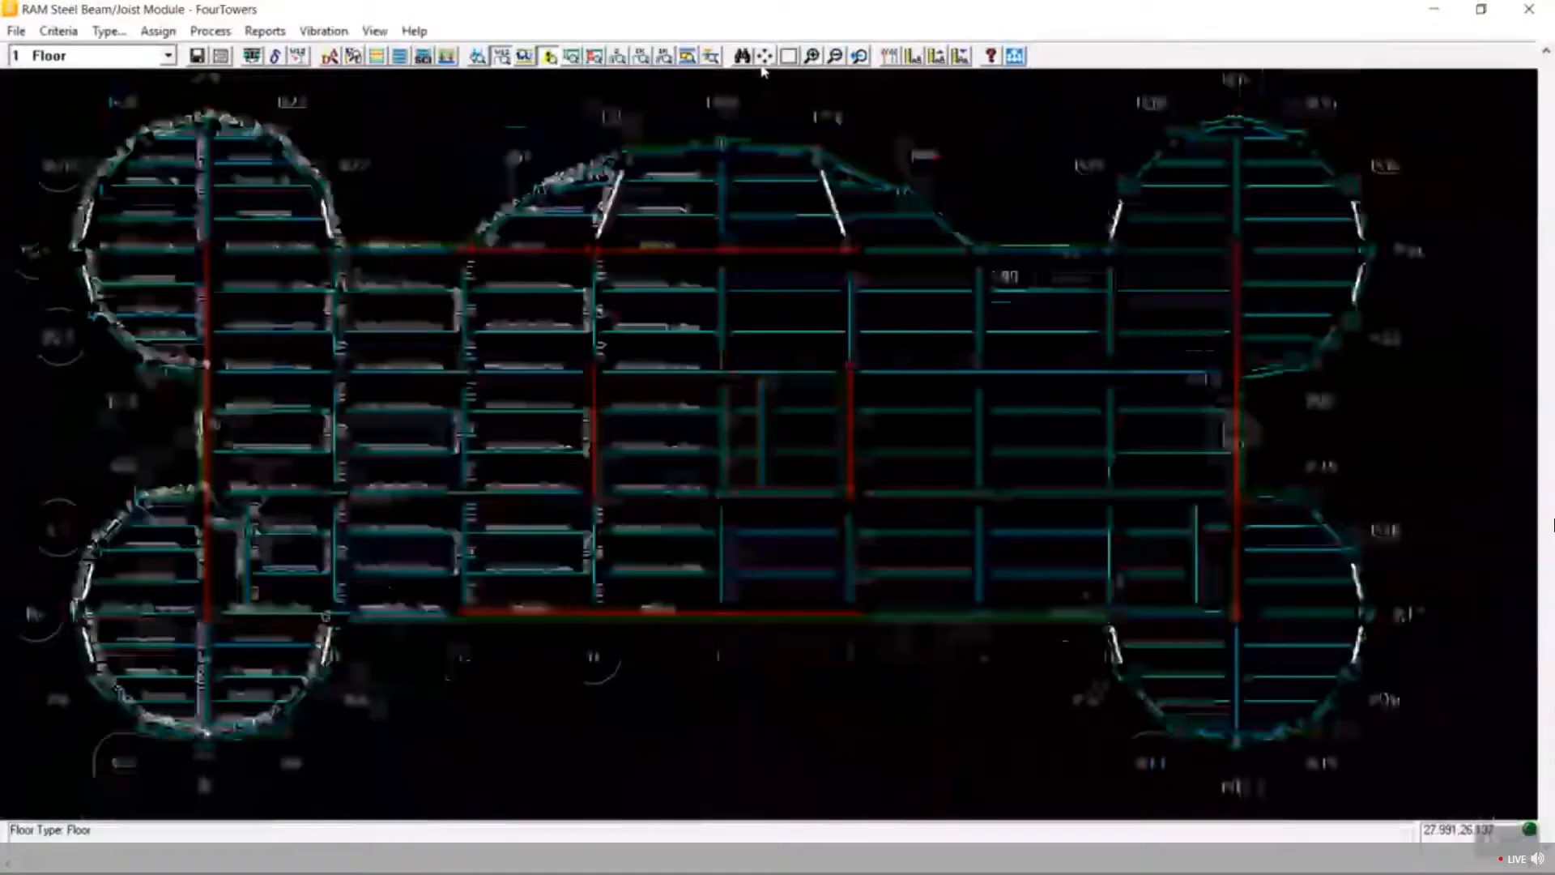
left_click(742, 56)
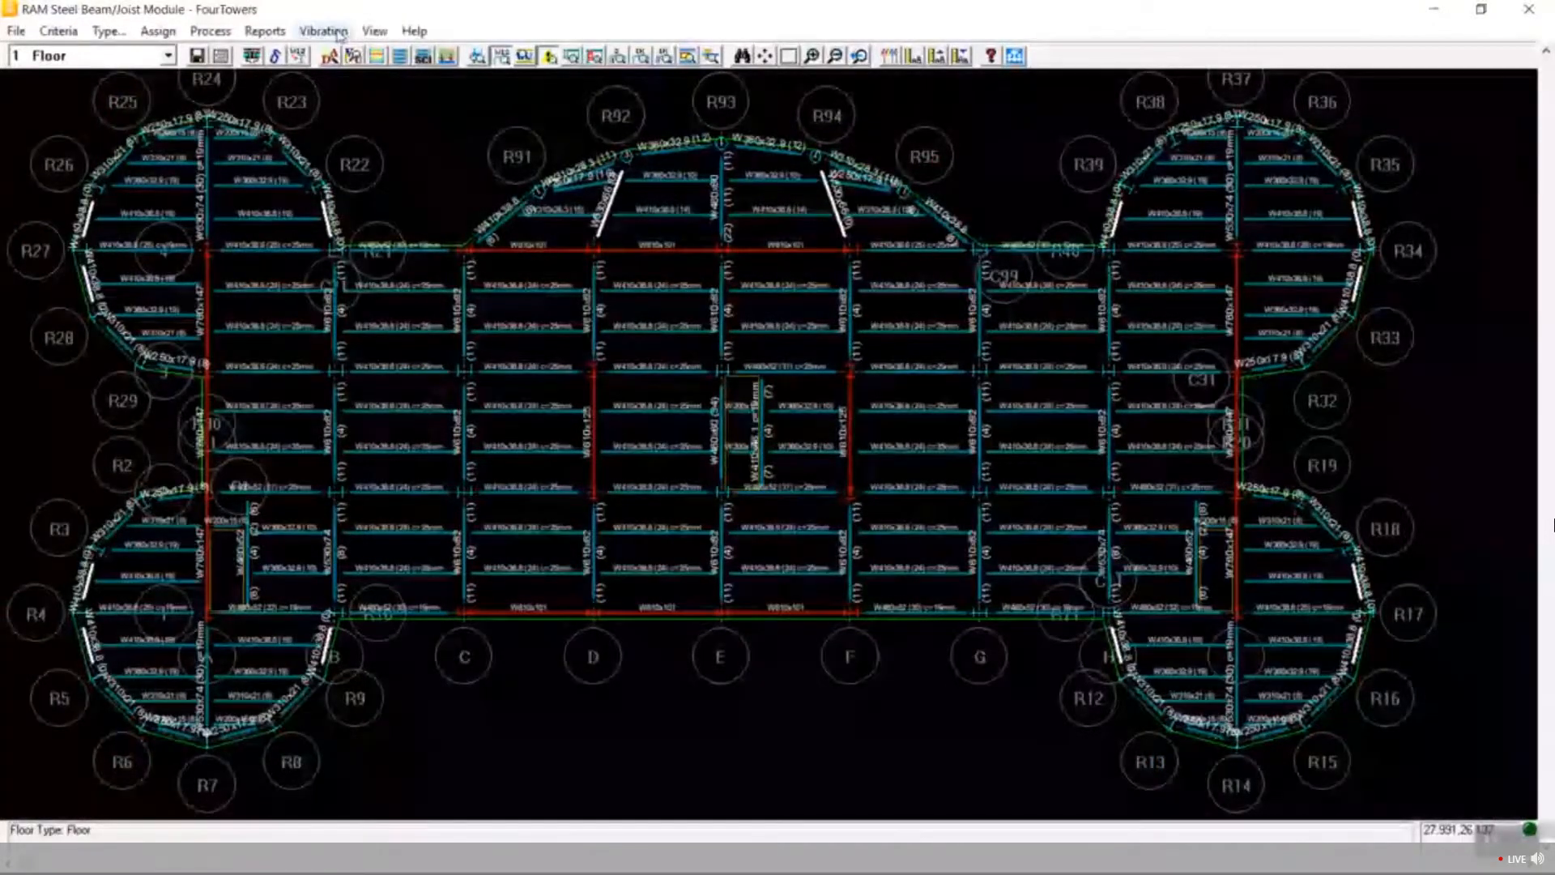
left_click(374, 31)
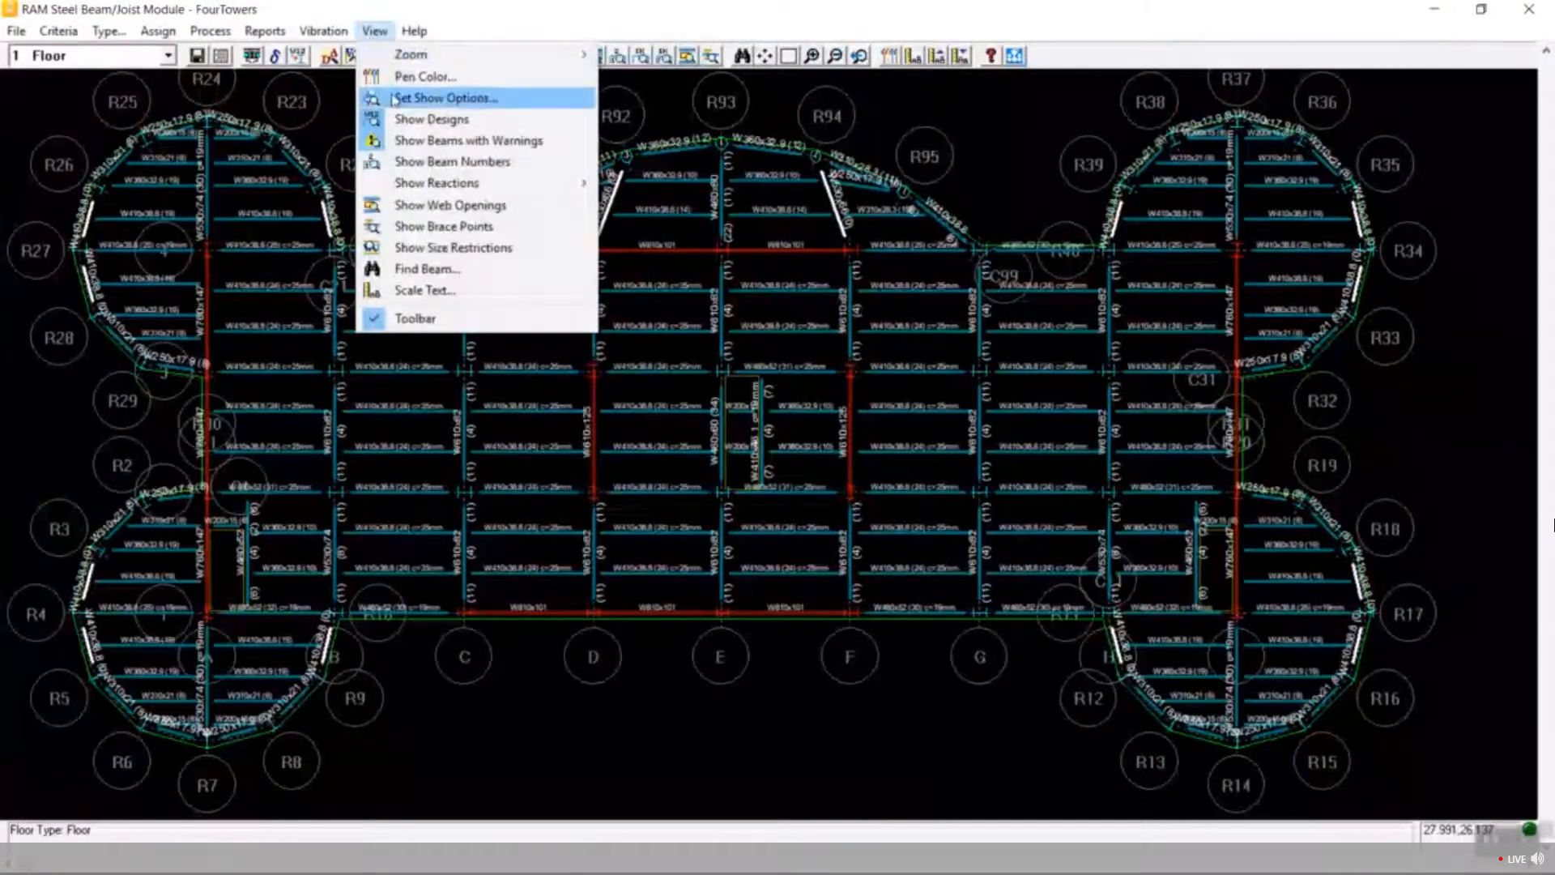
left_click(405, 120)
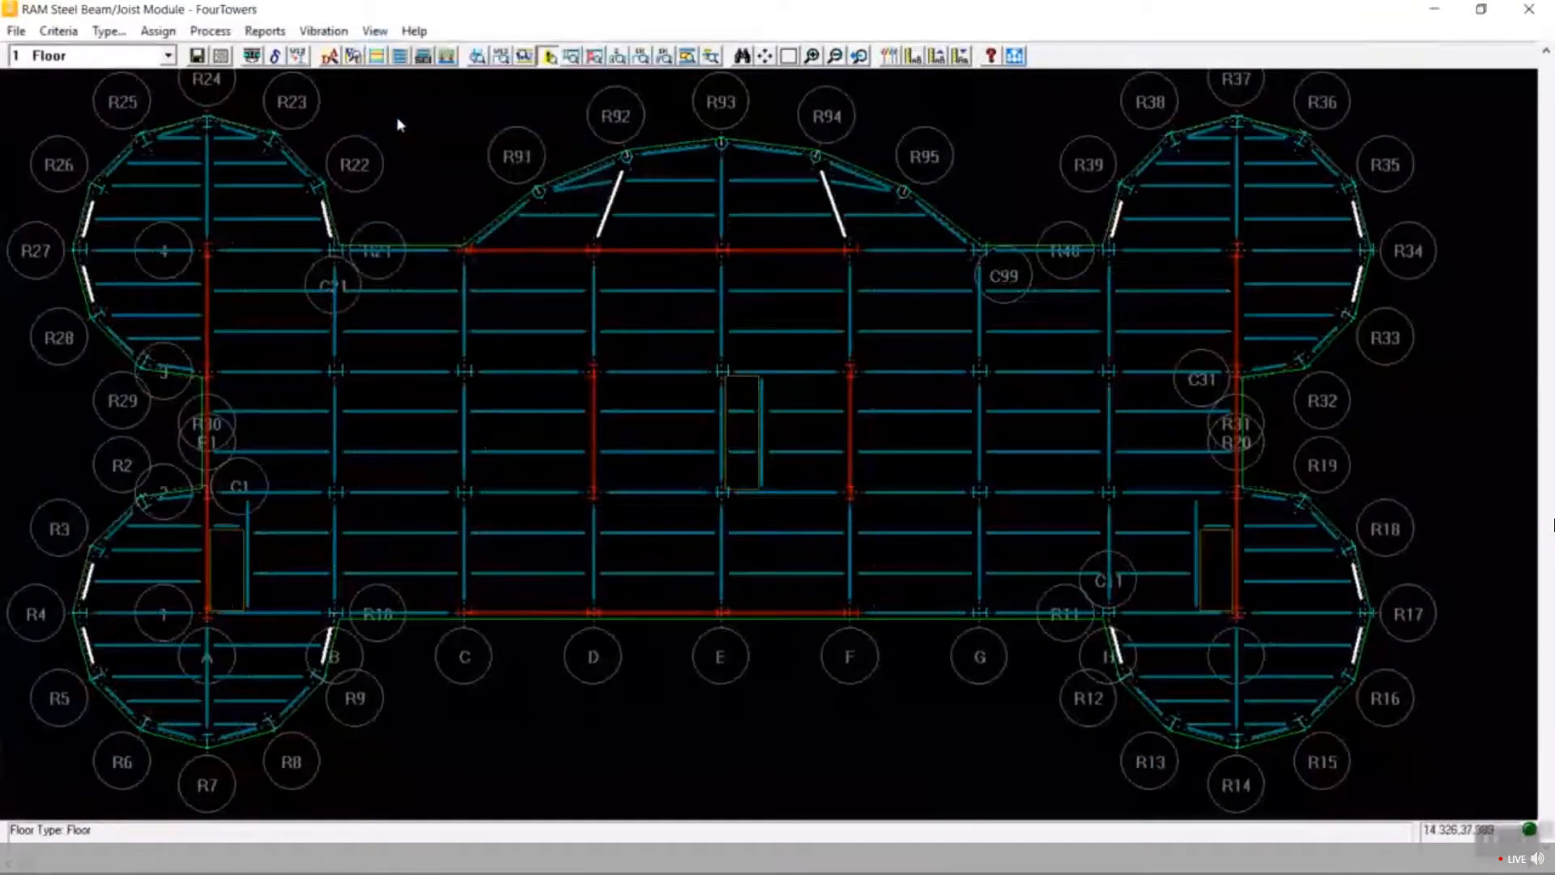
Start an AISC Design Guide #11 vibration check on an infill beam in bay D-E, 3-4.
left_click(311, 33)
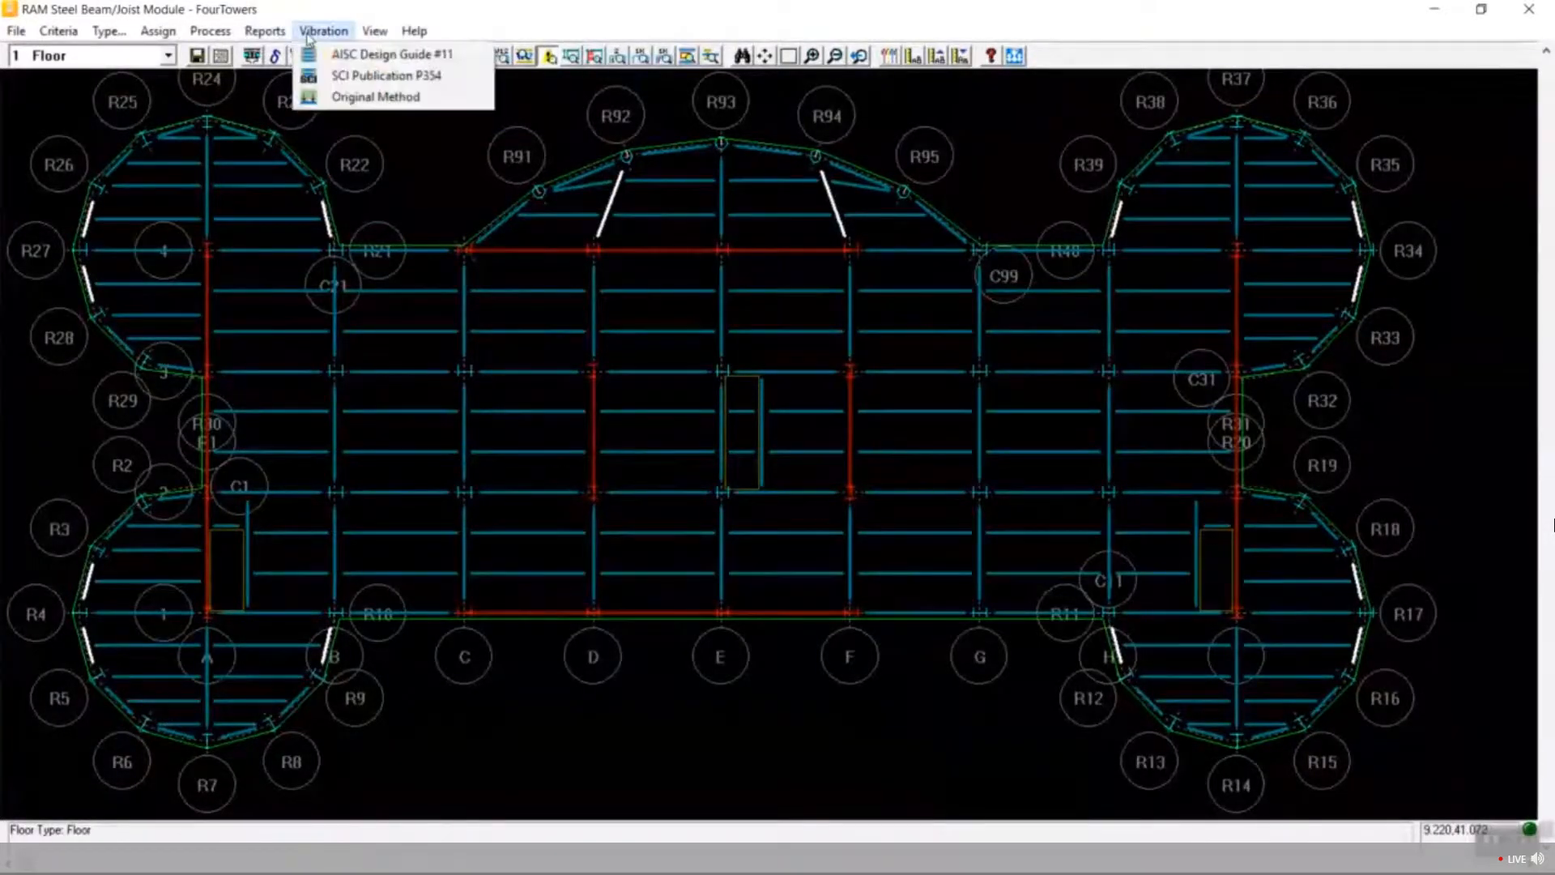
left_click(348, 55)
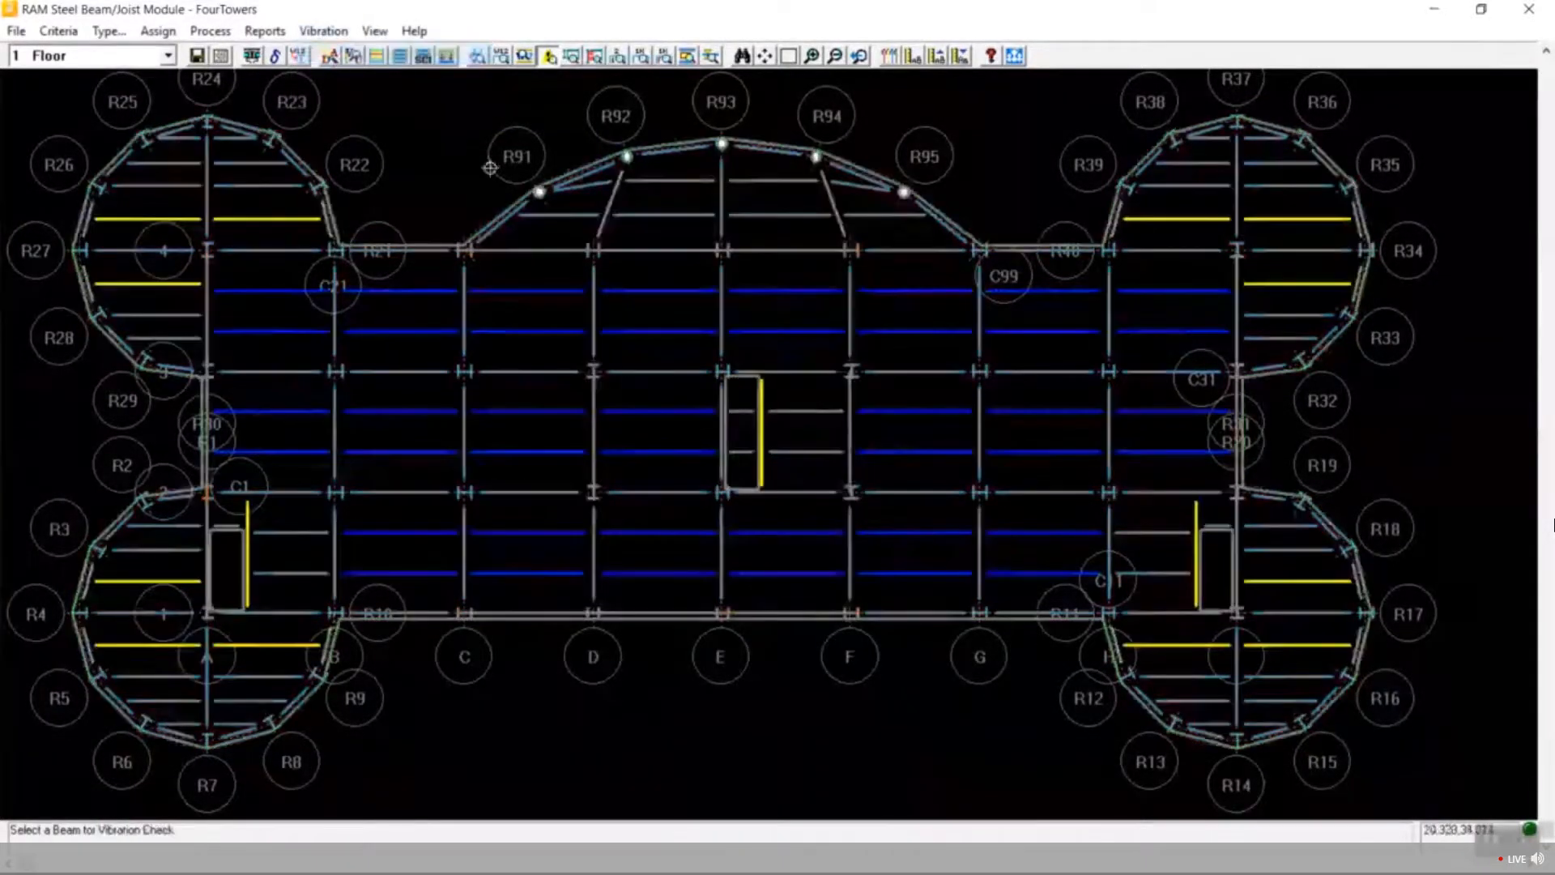
left_click(650, 290)
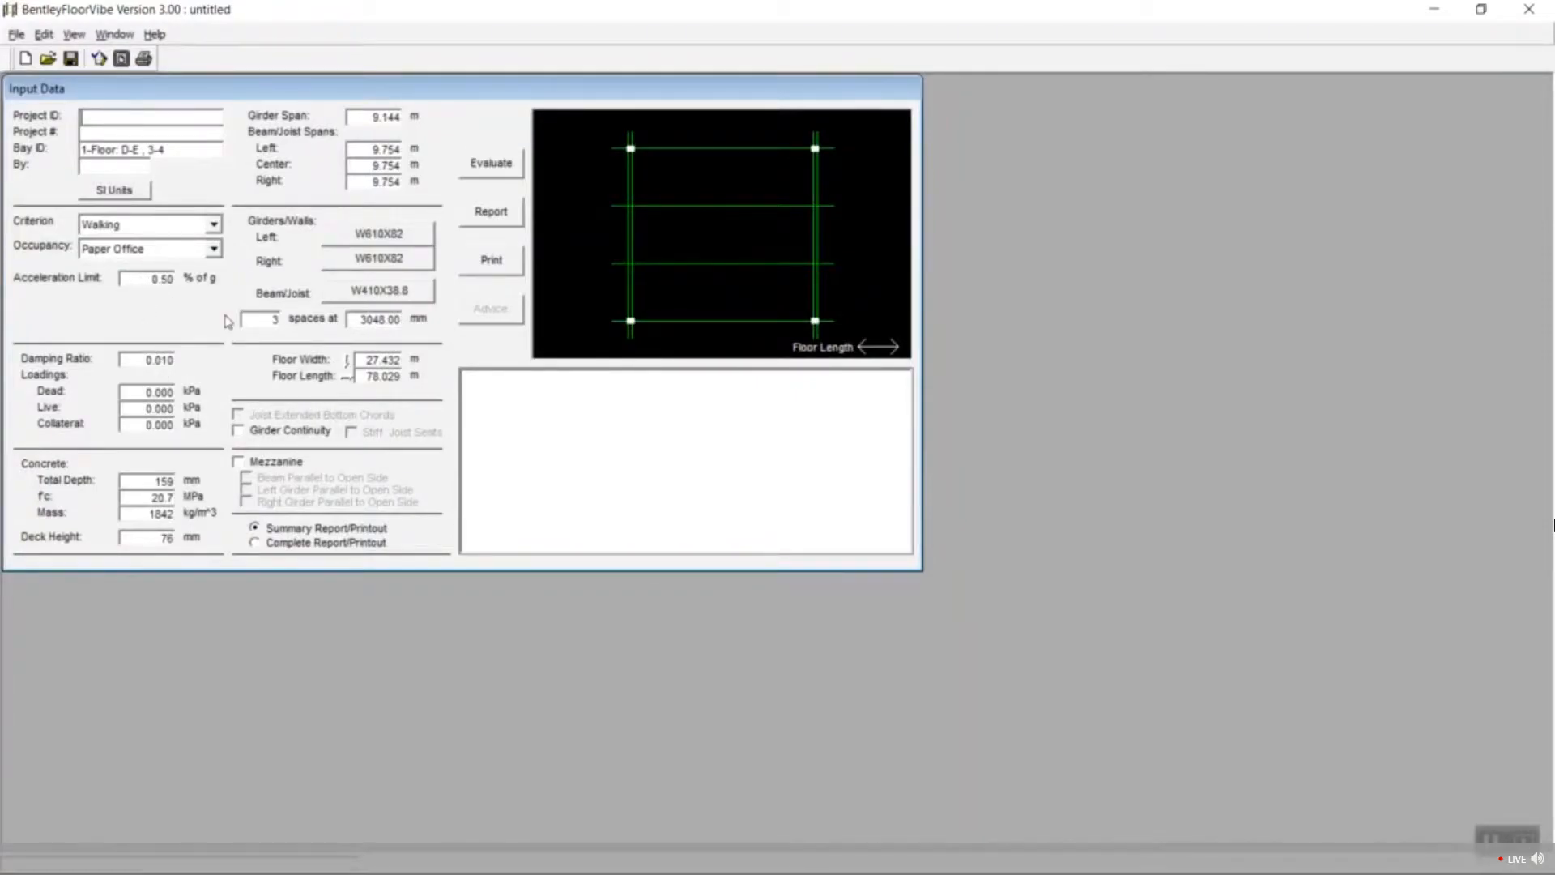
Set the deck height to 75 mm to meet the AISC limit and evaluate the bay for walking vibration.
left_click(492, 166)
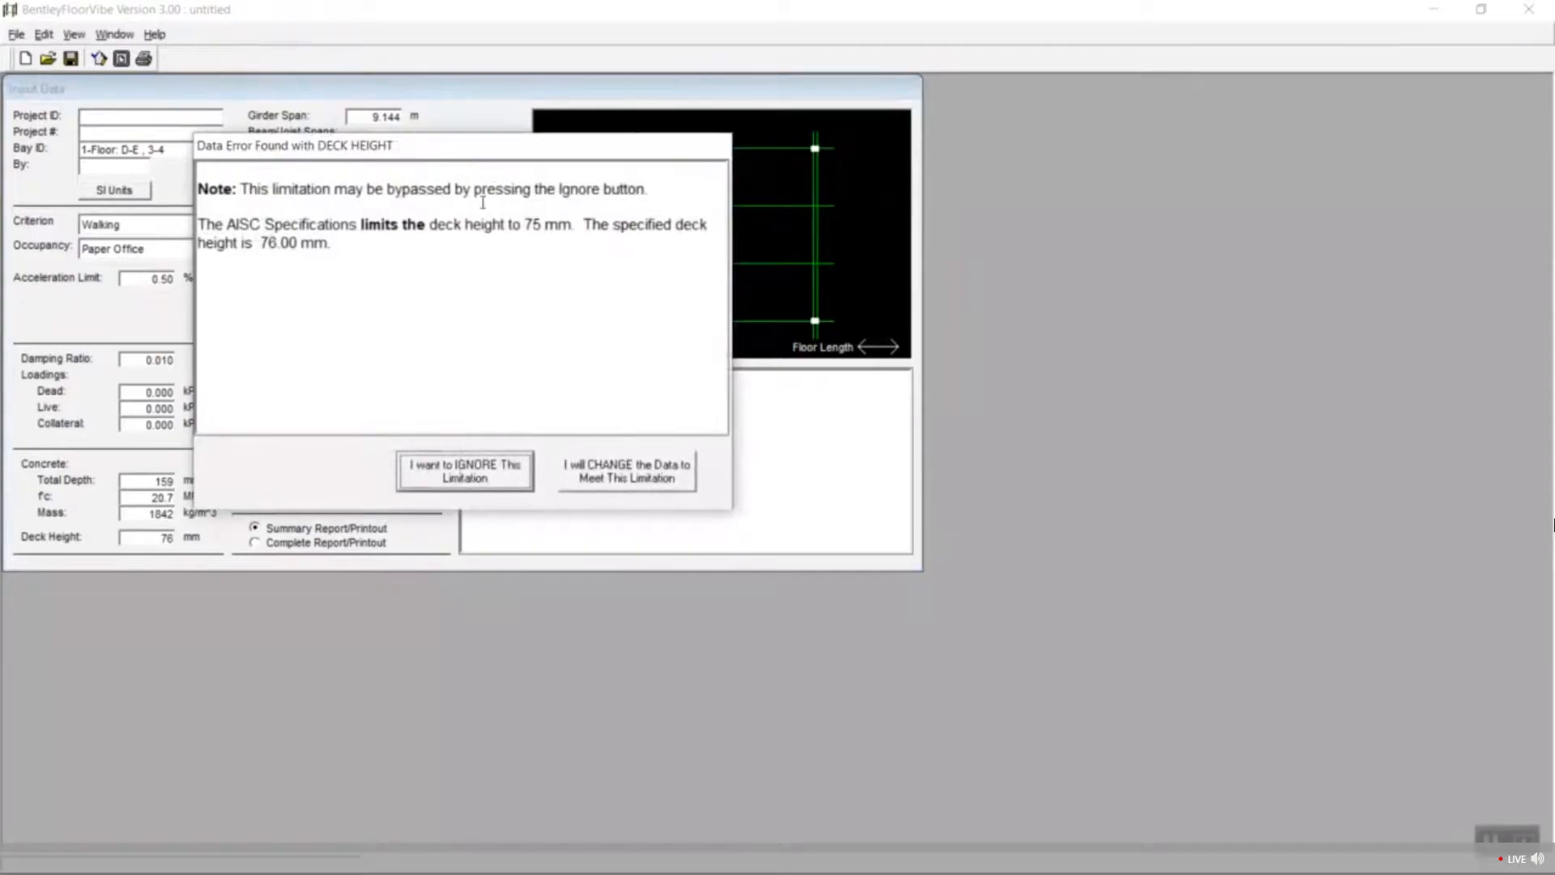
left_click(643, 482)
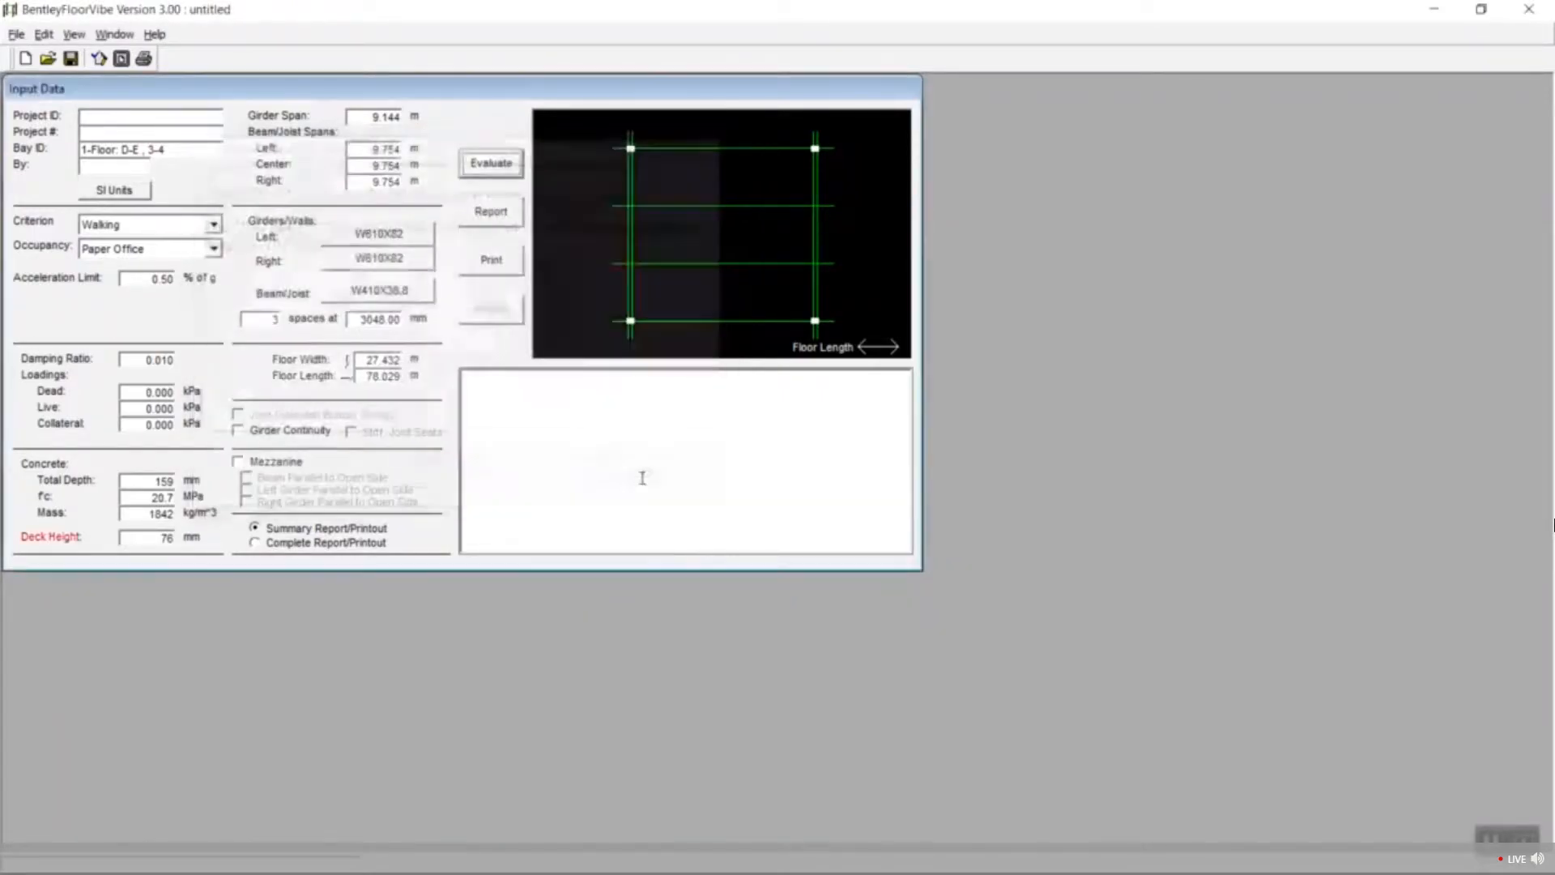
double_click(159, 538)
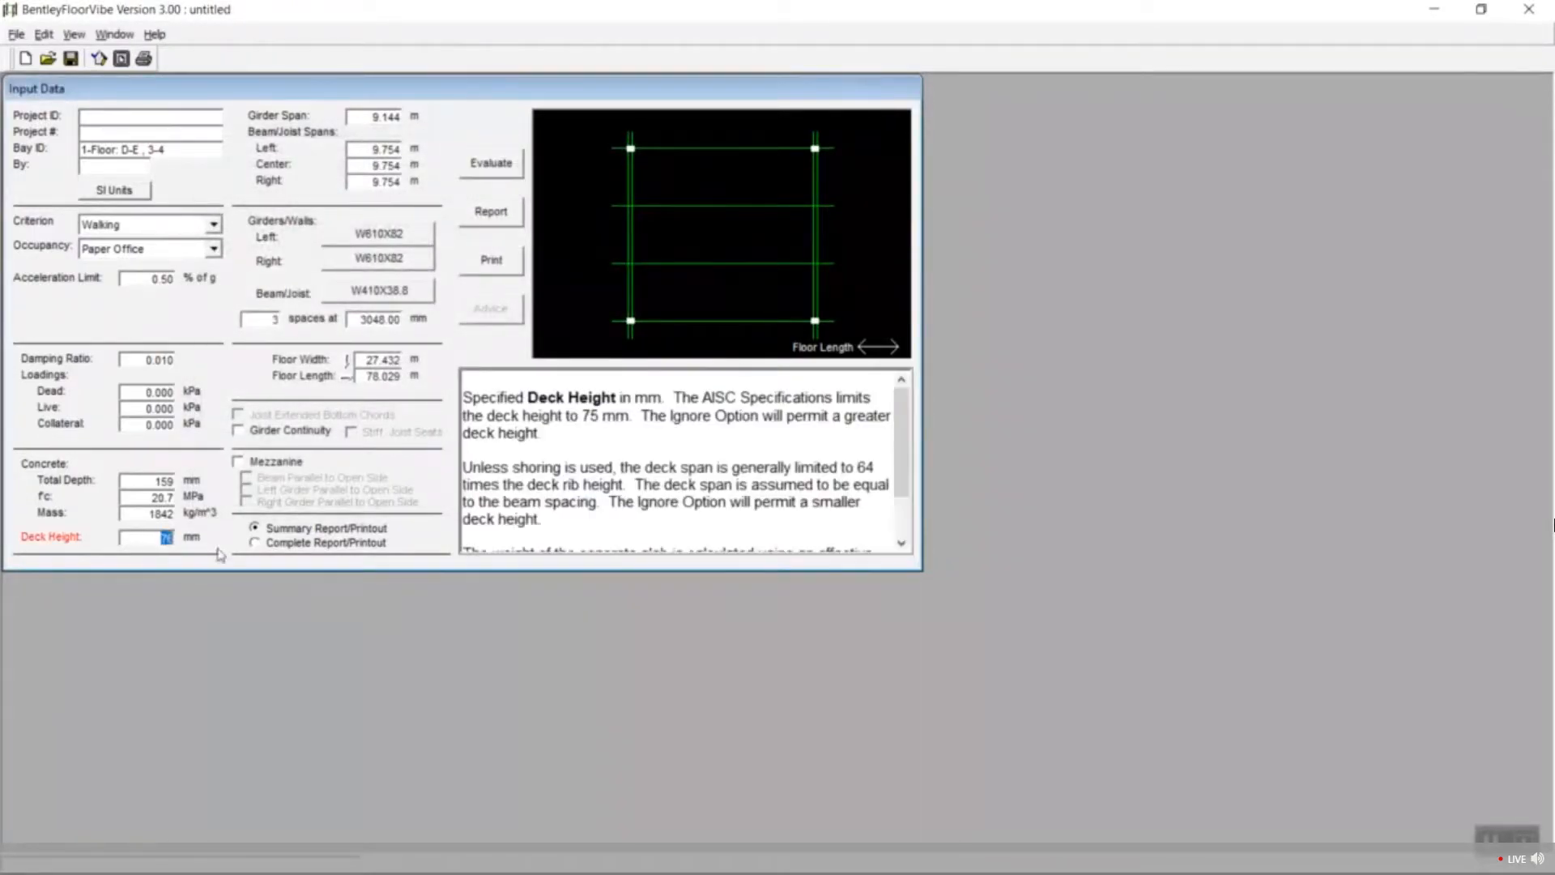
type("75")
left_click(494, 166)
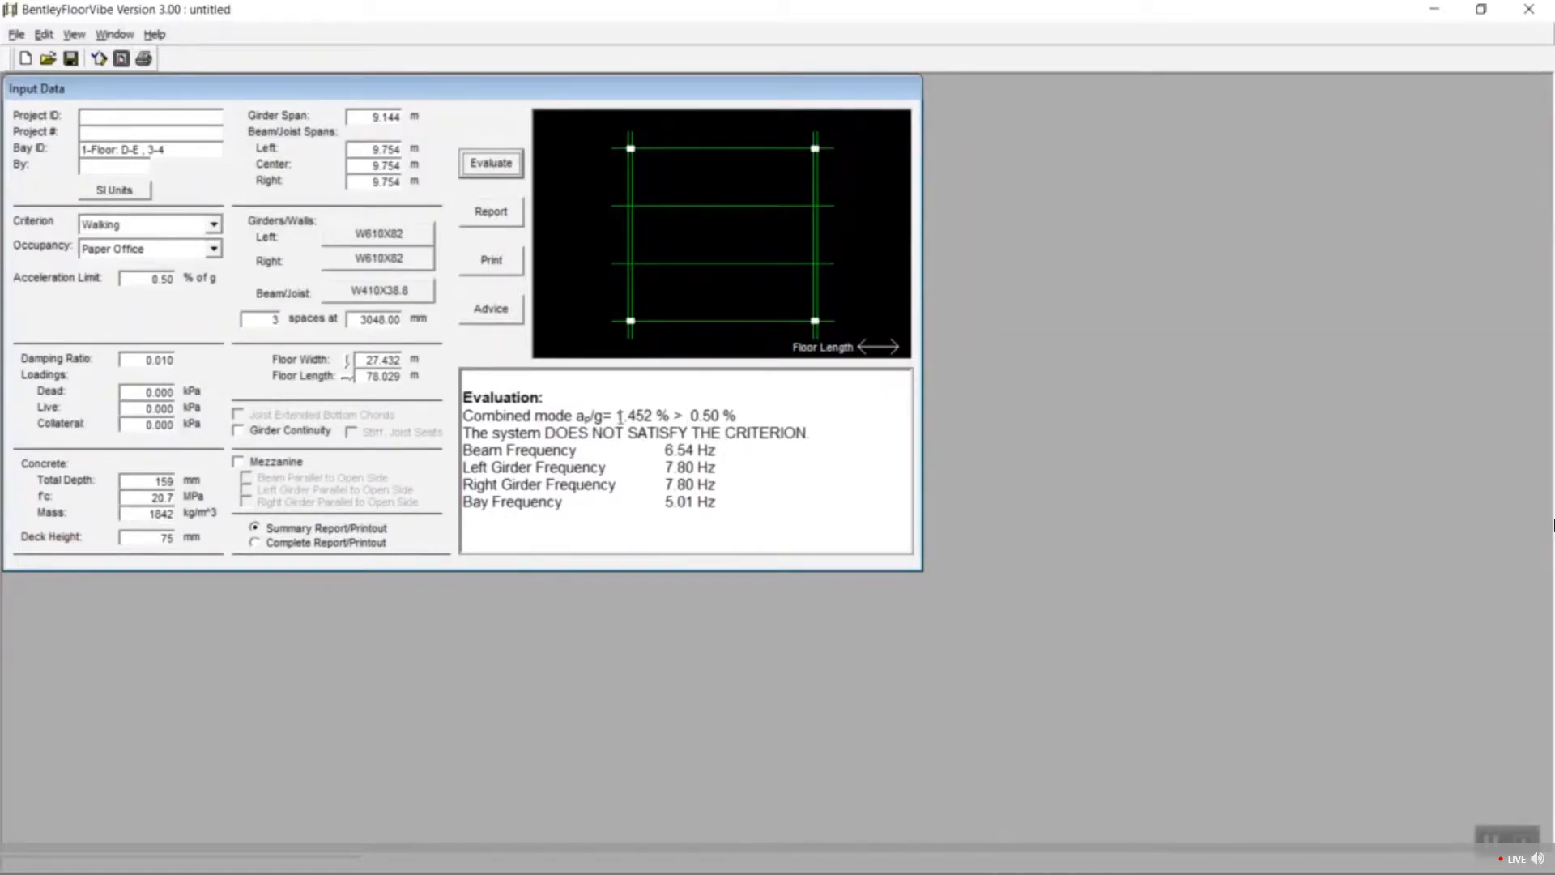
left_click_drag(619, 417, 753, 443)
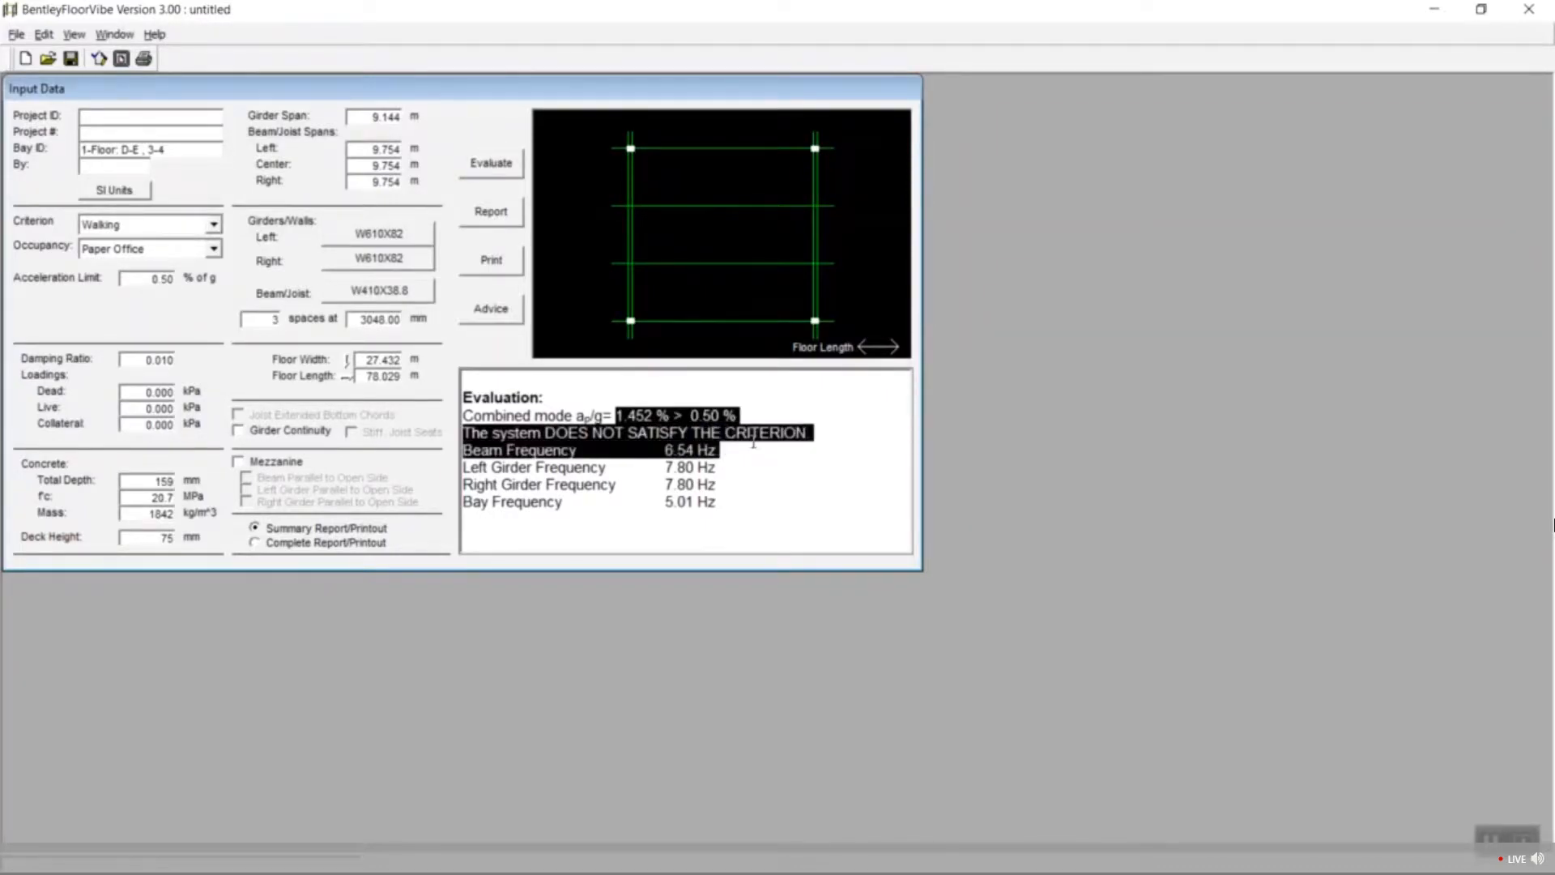
left_click(753, 443)
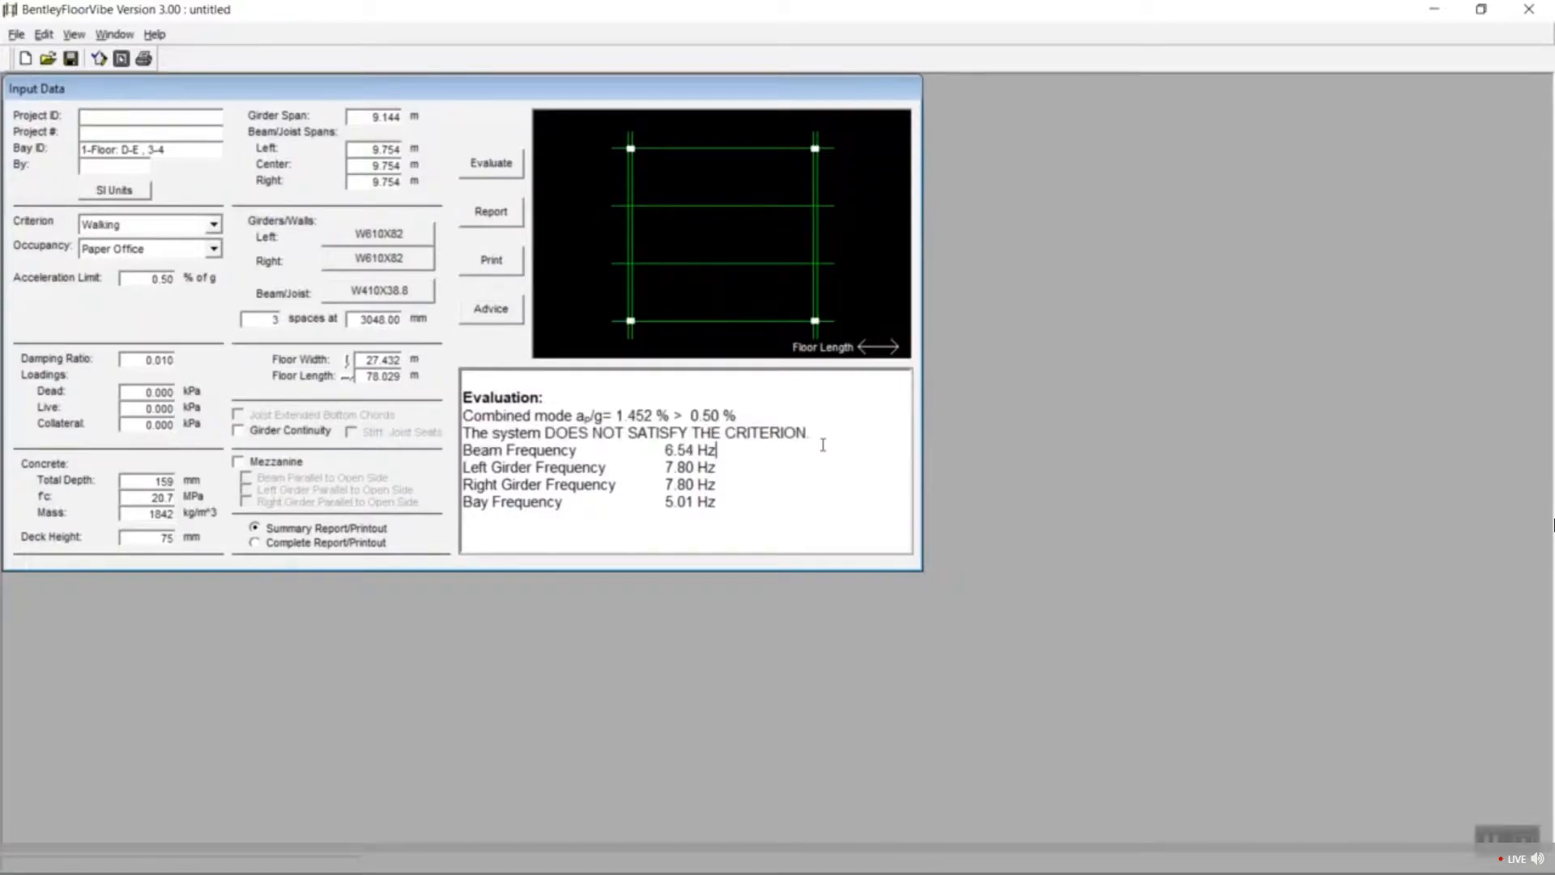
Try a W530X165 beam section, re-evaluate the bay's vibration, and read the advice on improving its performance.
left_click(419, 292)
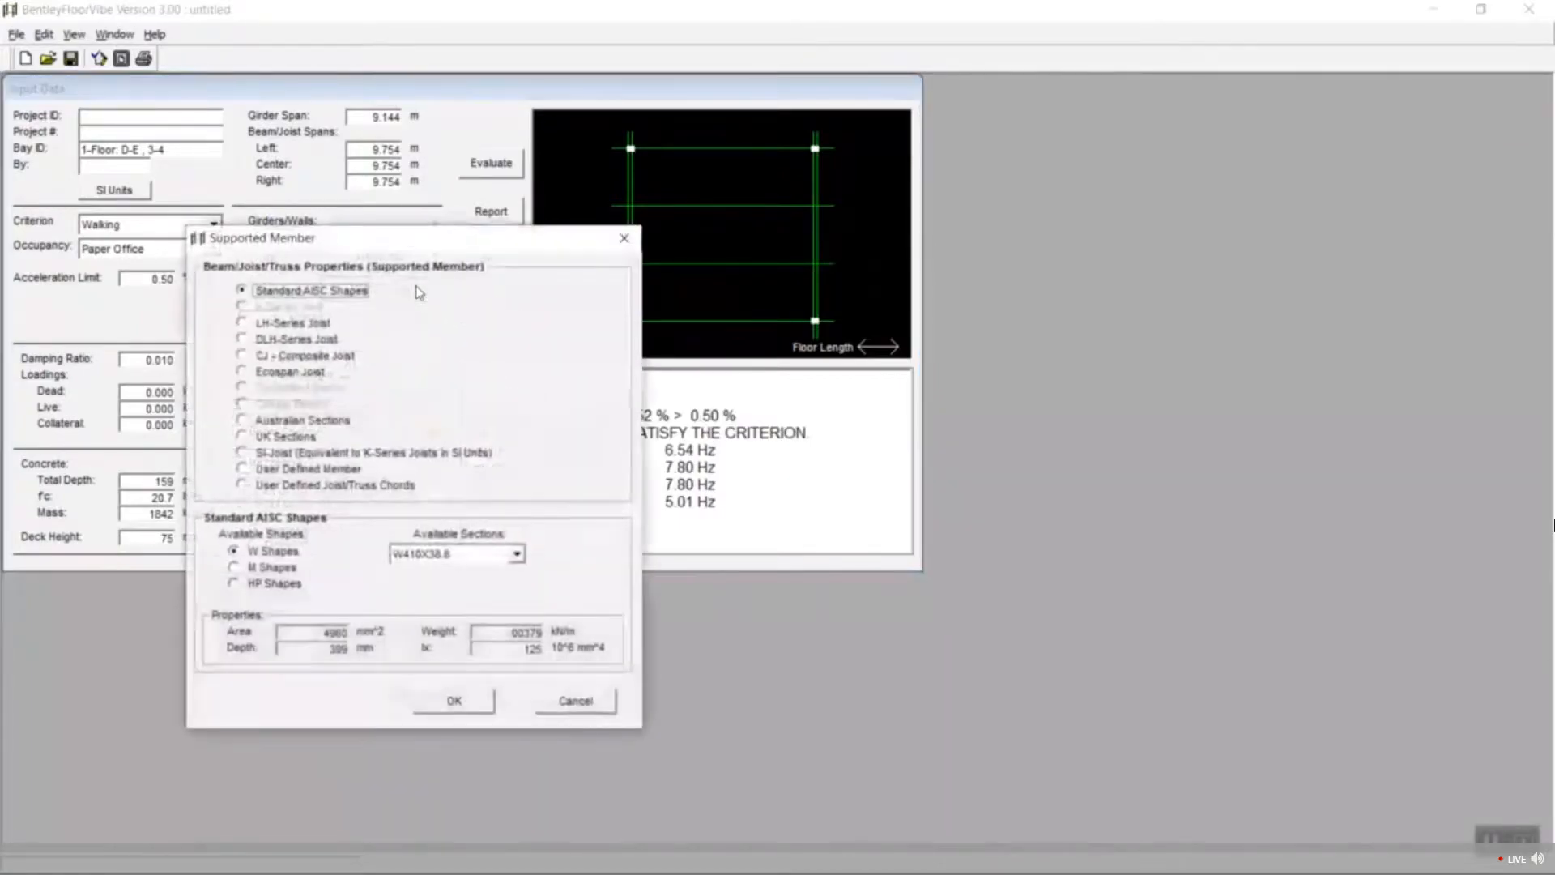
left_click(515, 554)
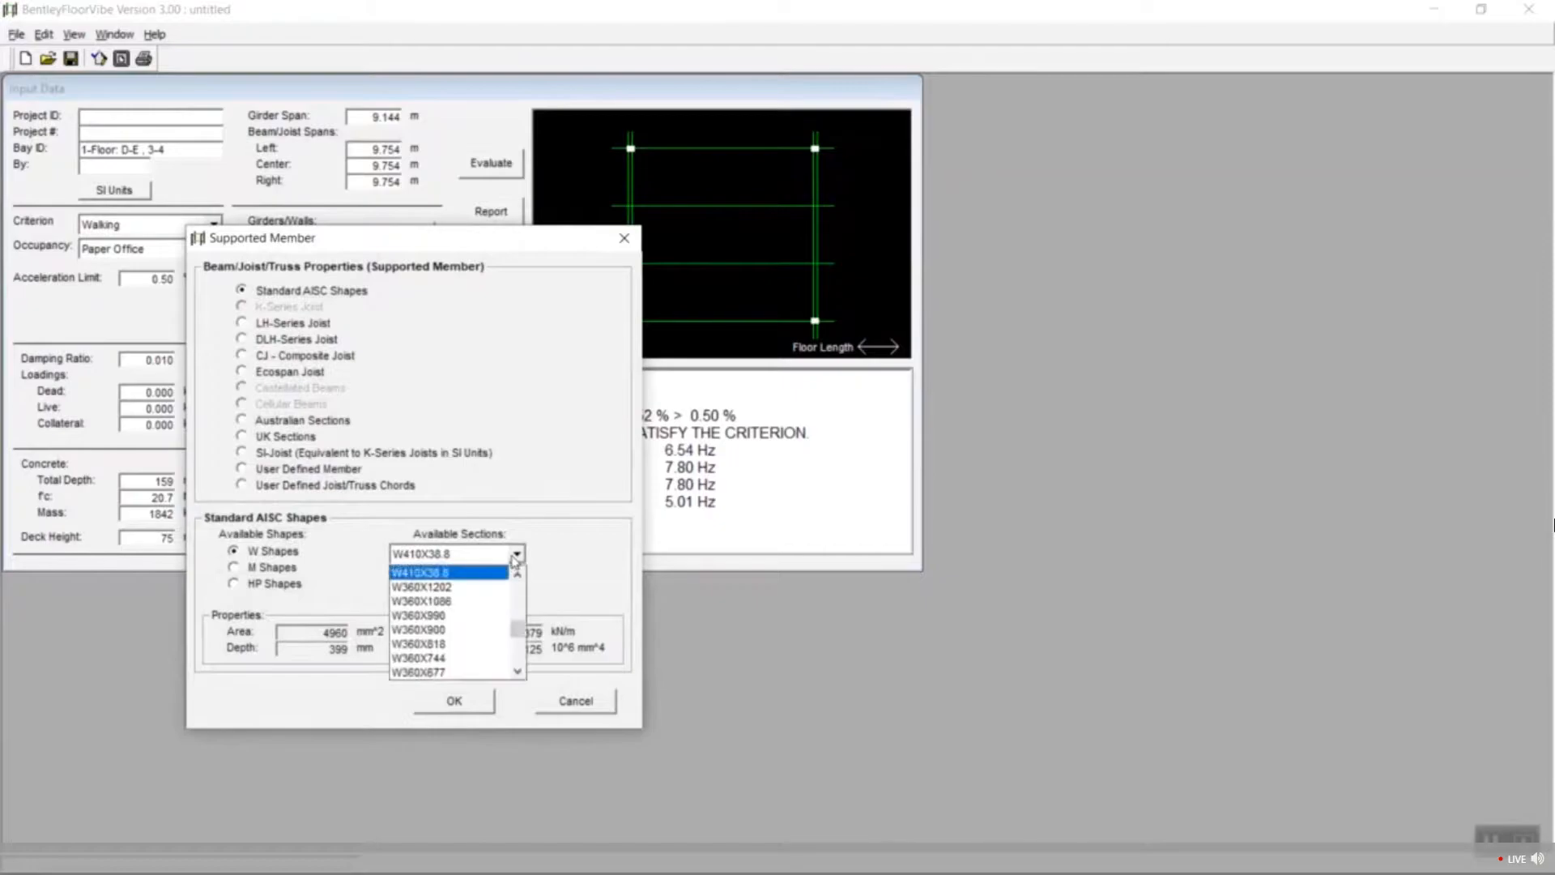
scroll(454, 624, "up", 10)
left_click(446, 639)
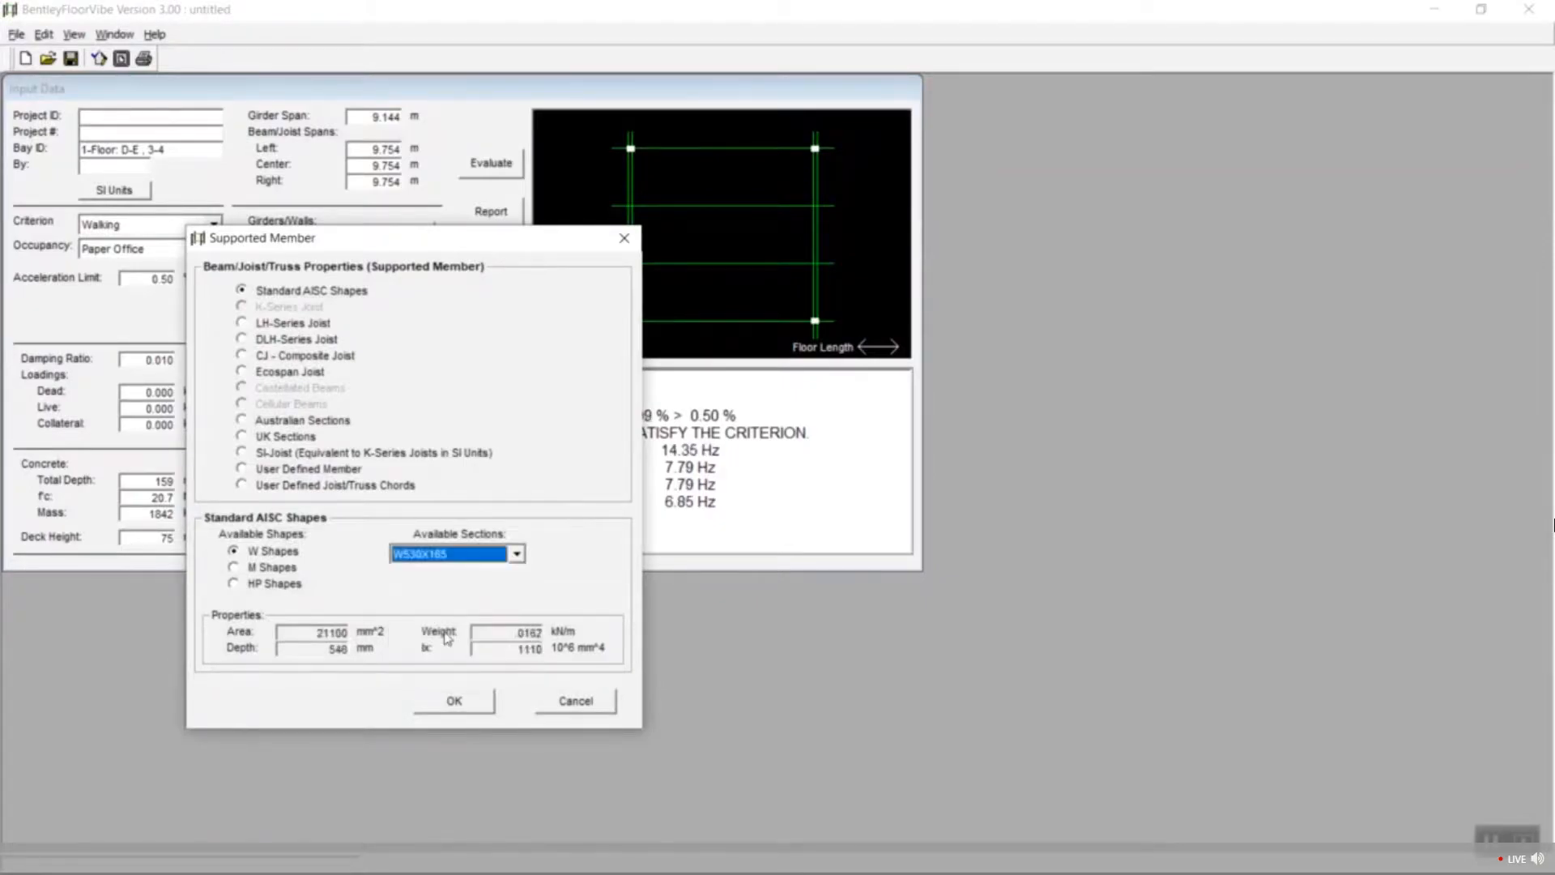
left_click(454, 701)
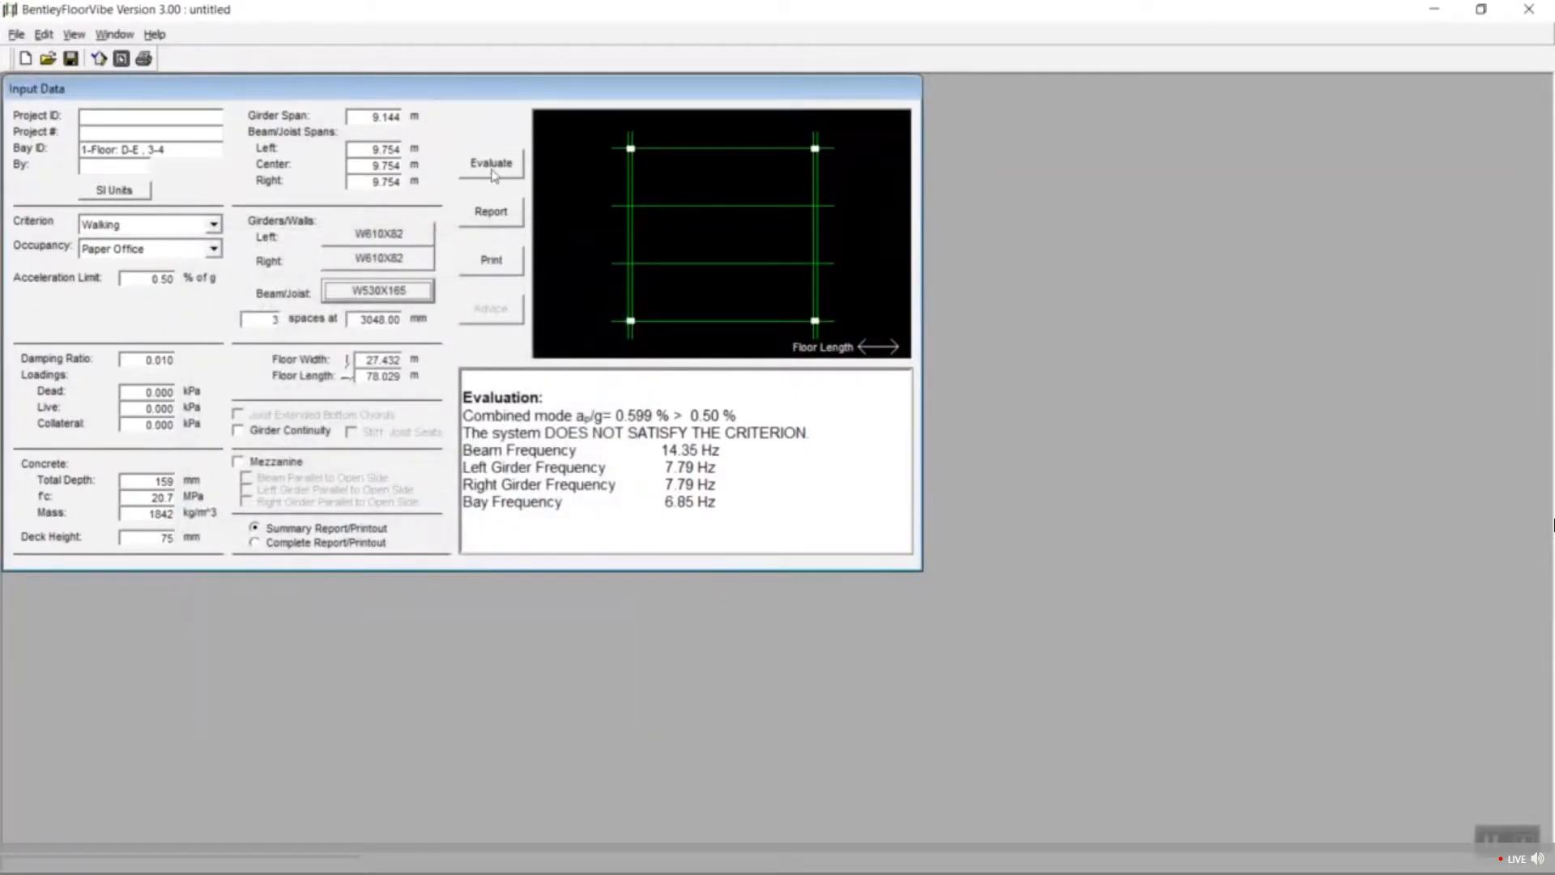
left_click(491, 166)
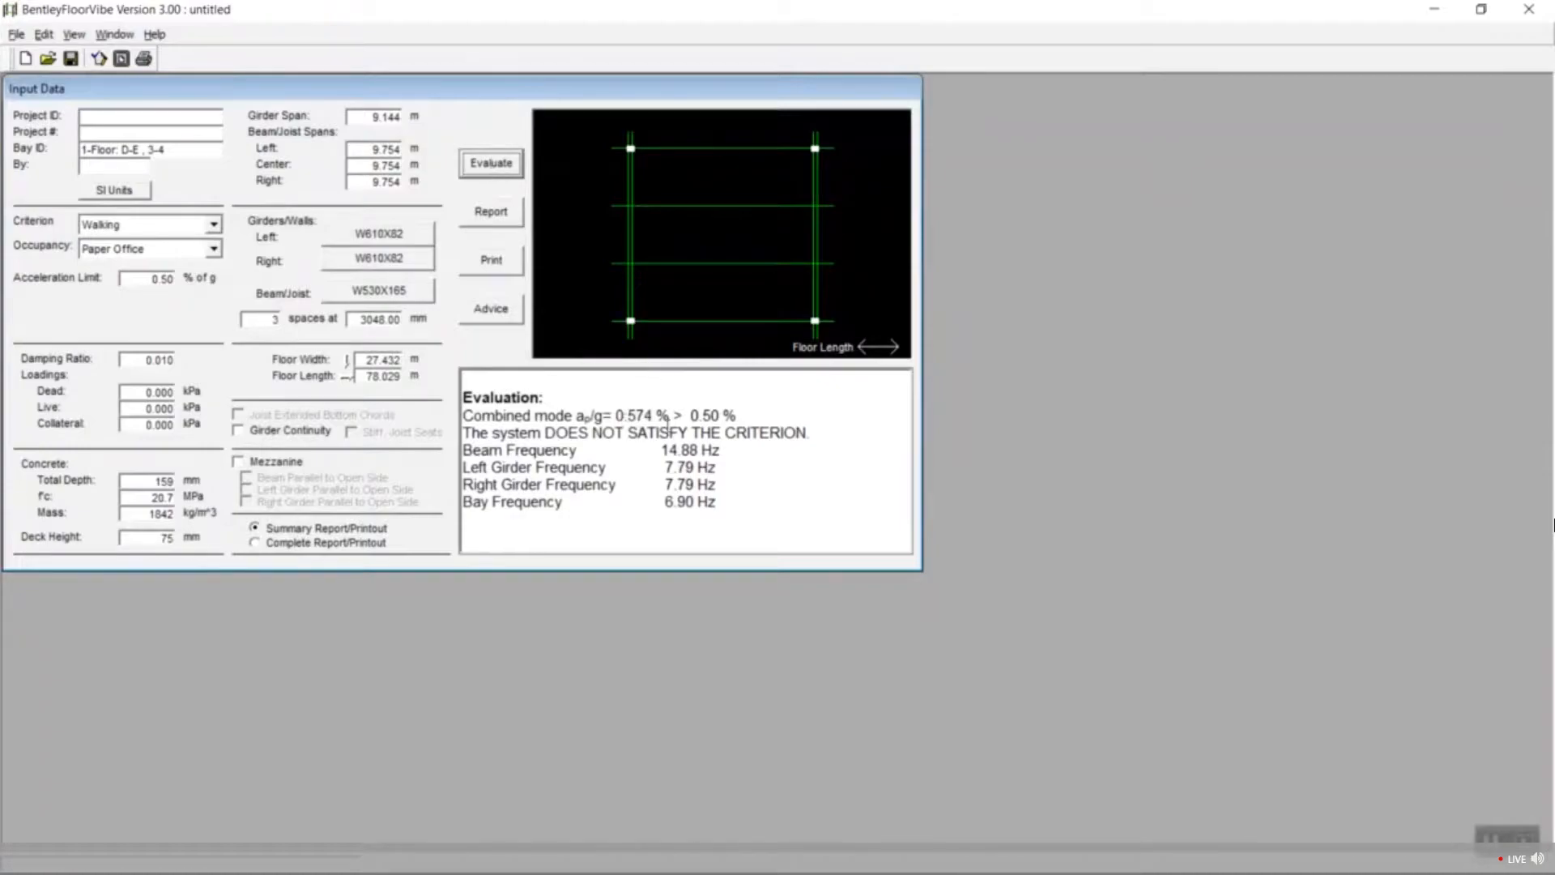
left_click(486, 311)
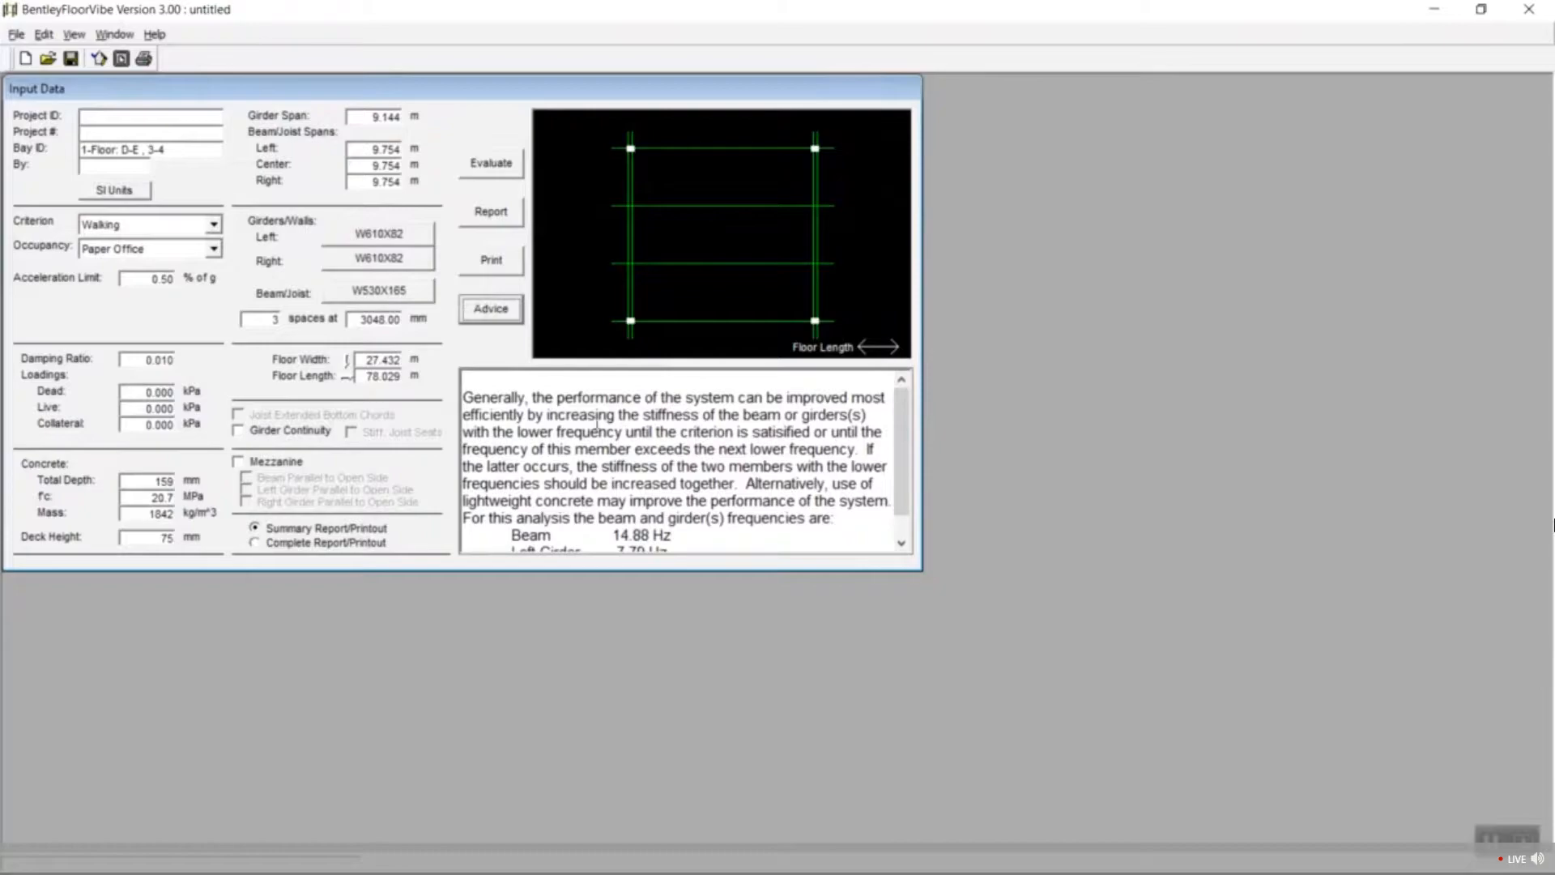
left_click_drag(543, 410, 800, 413)
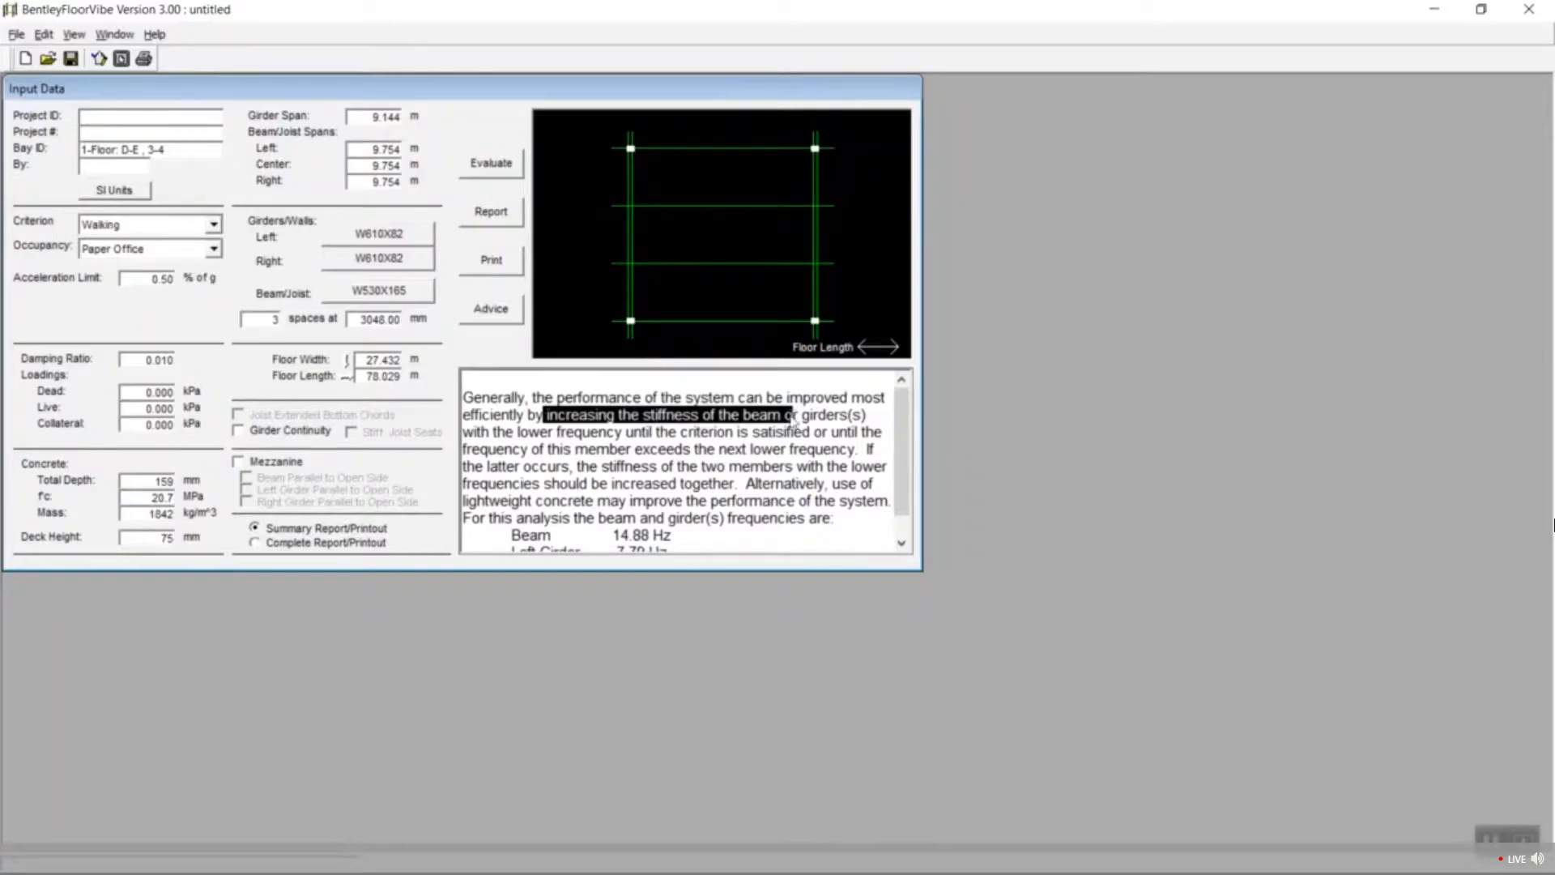
Change the beam section to W530X248 and evaluate the bay's vibration again.
left_click(393, 290)
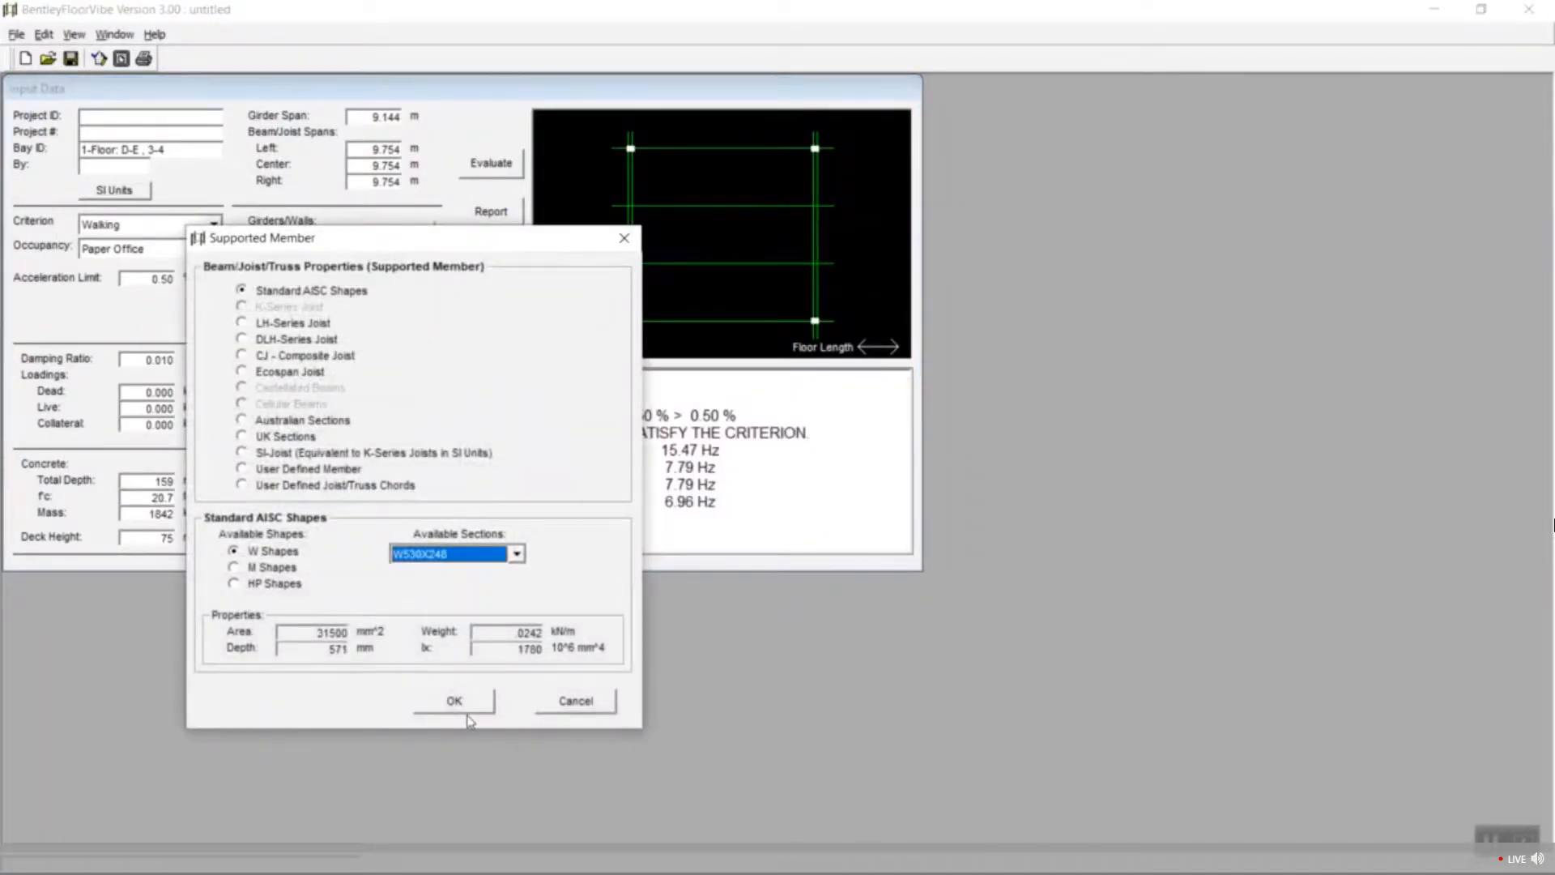
left_click(457, 701)
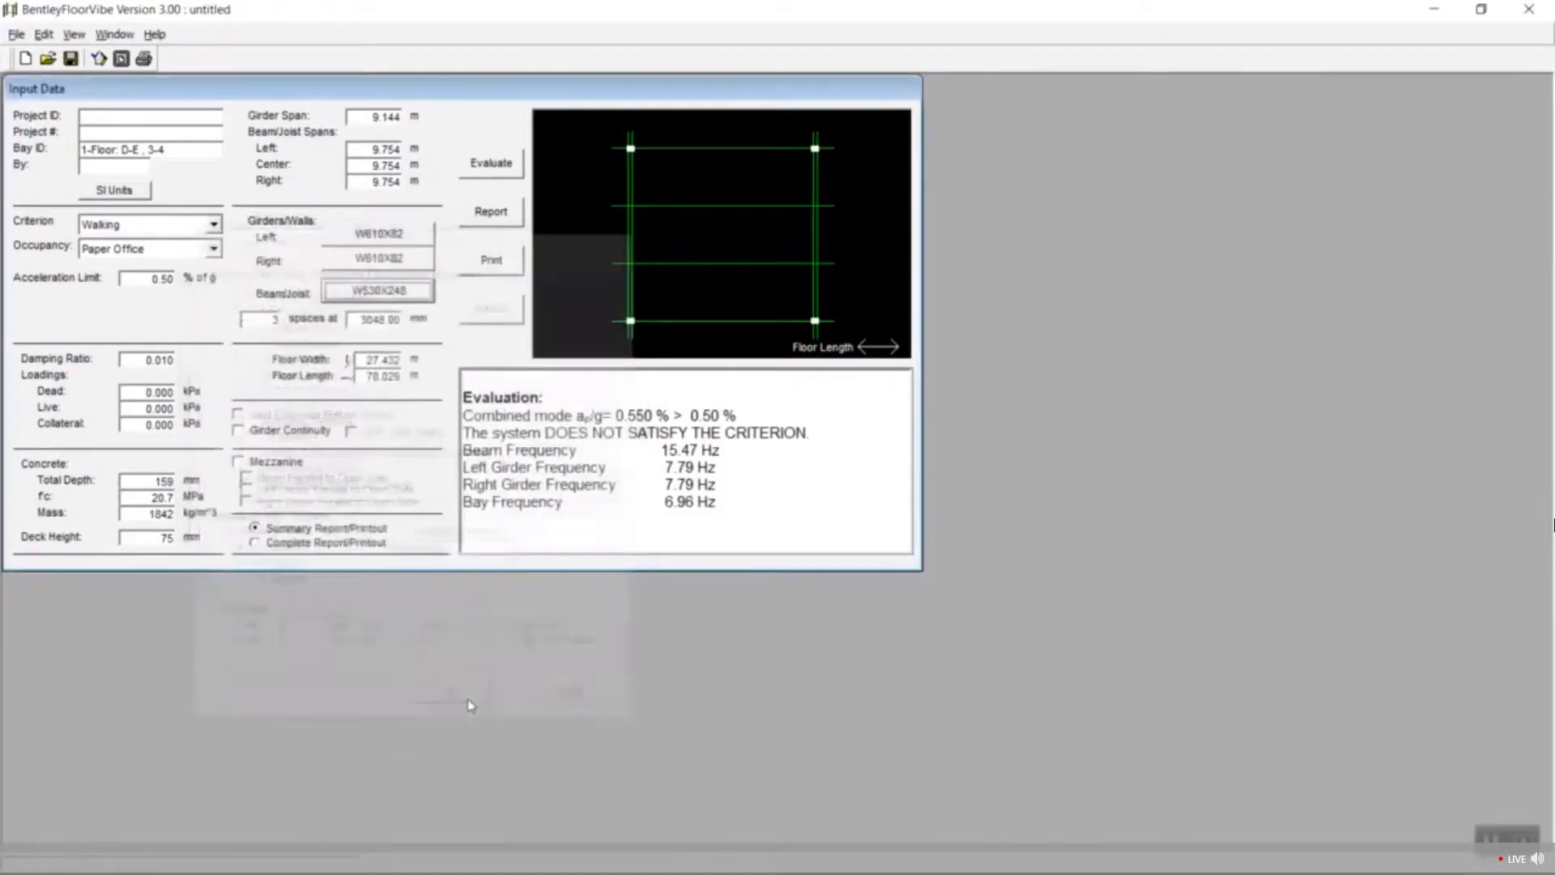
left_click(496, 169)
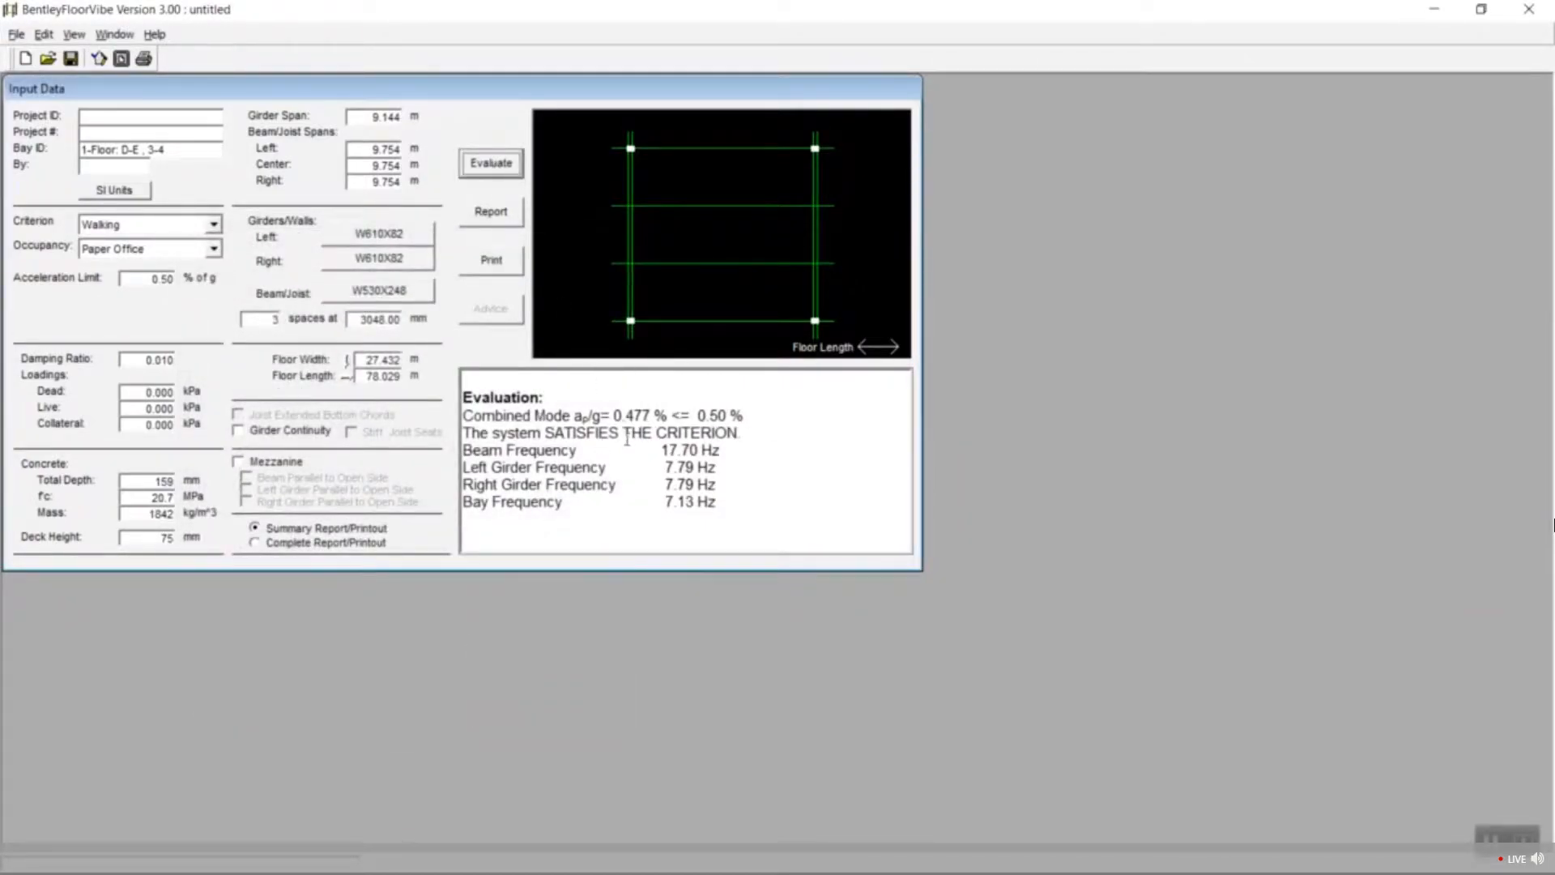
left_click_drag(739, 431, 654, 417)
left_click(655, 472)
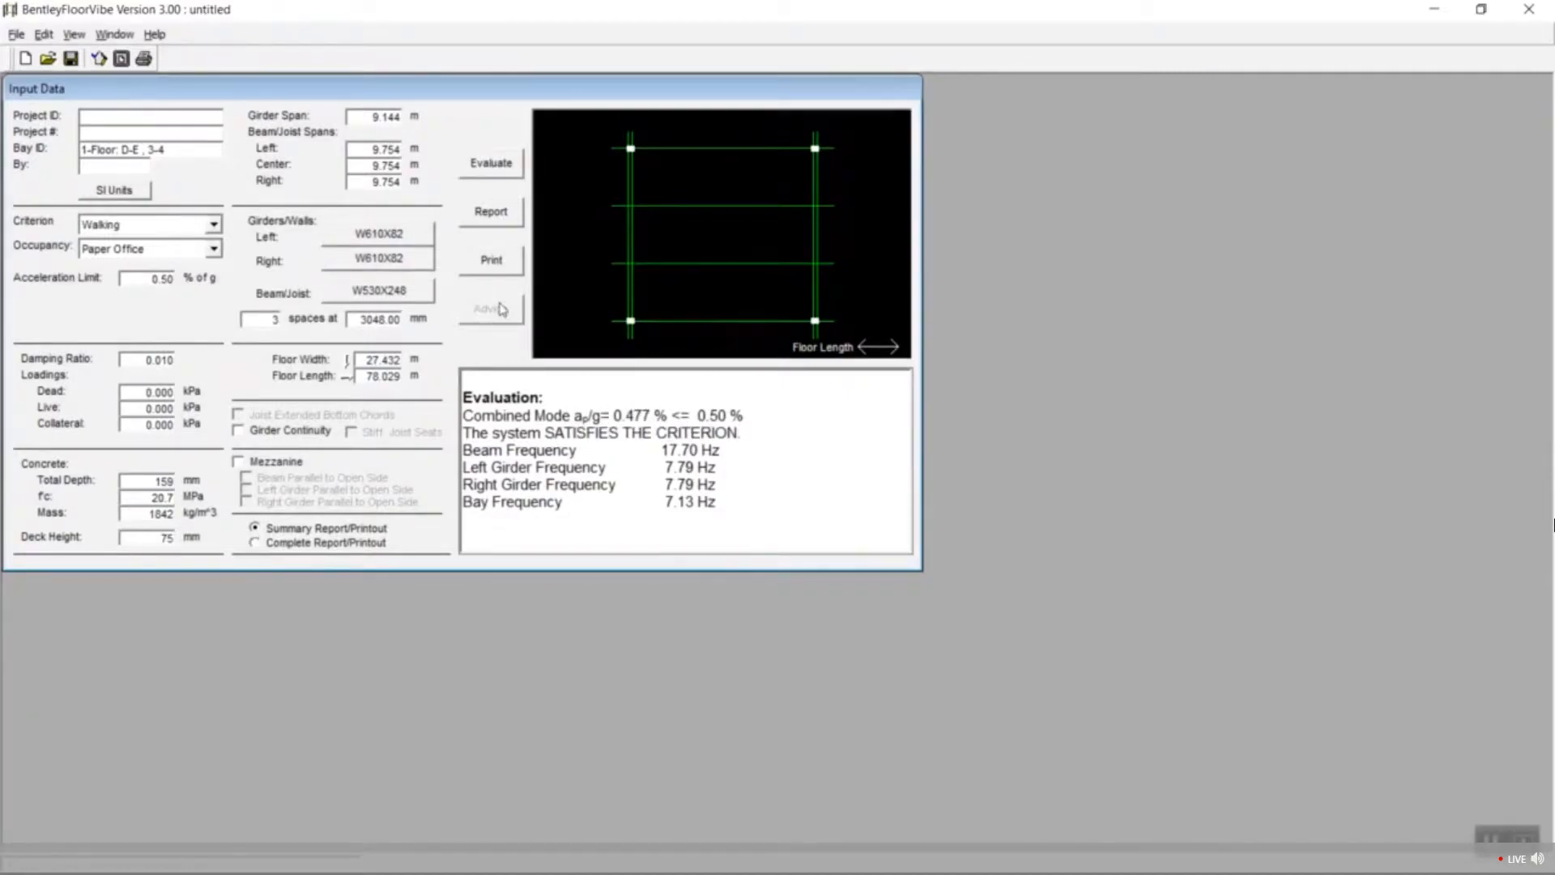
Generate the vibration report for the modified bay and read its evaluation, parameter summary and framing data.
left_click(490, 213)
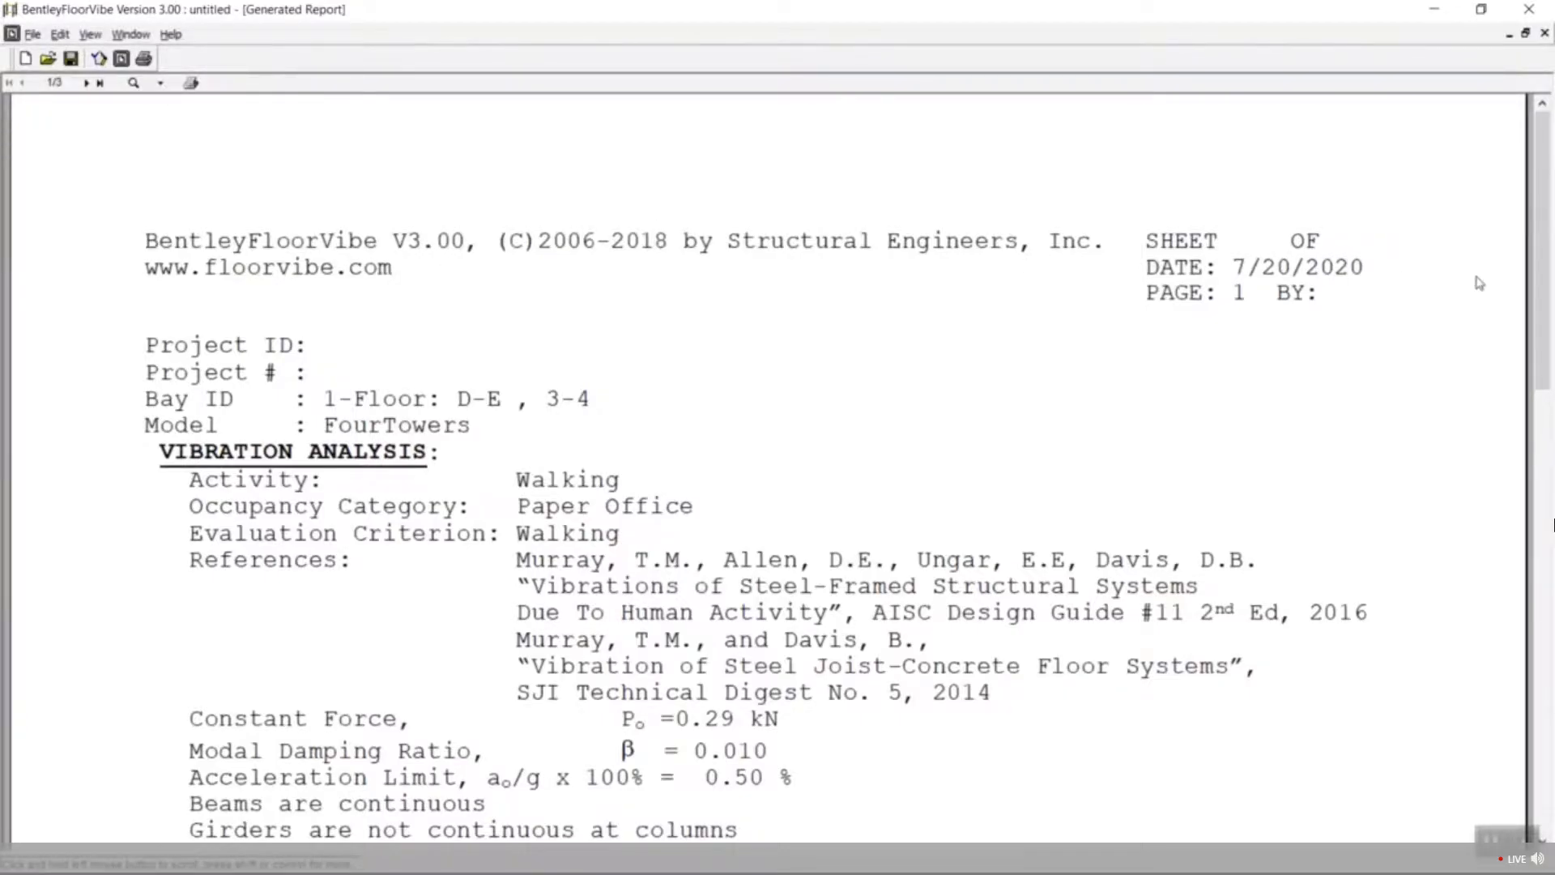
left_click_drag(1546, 283, 1549, 459)
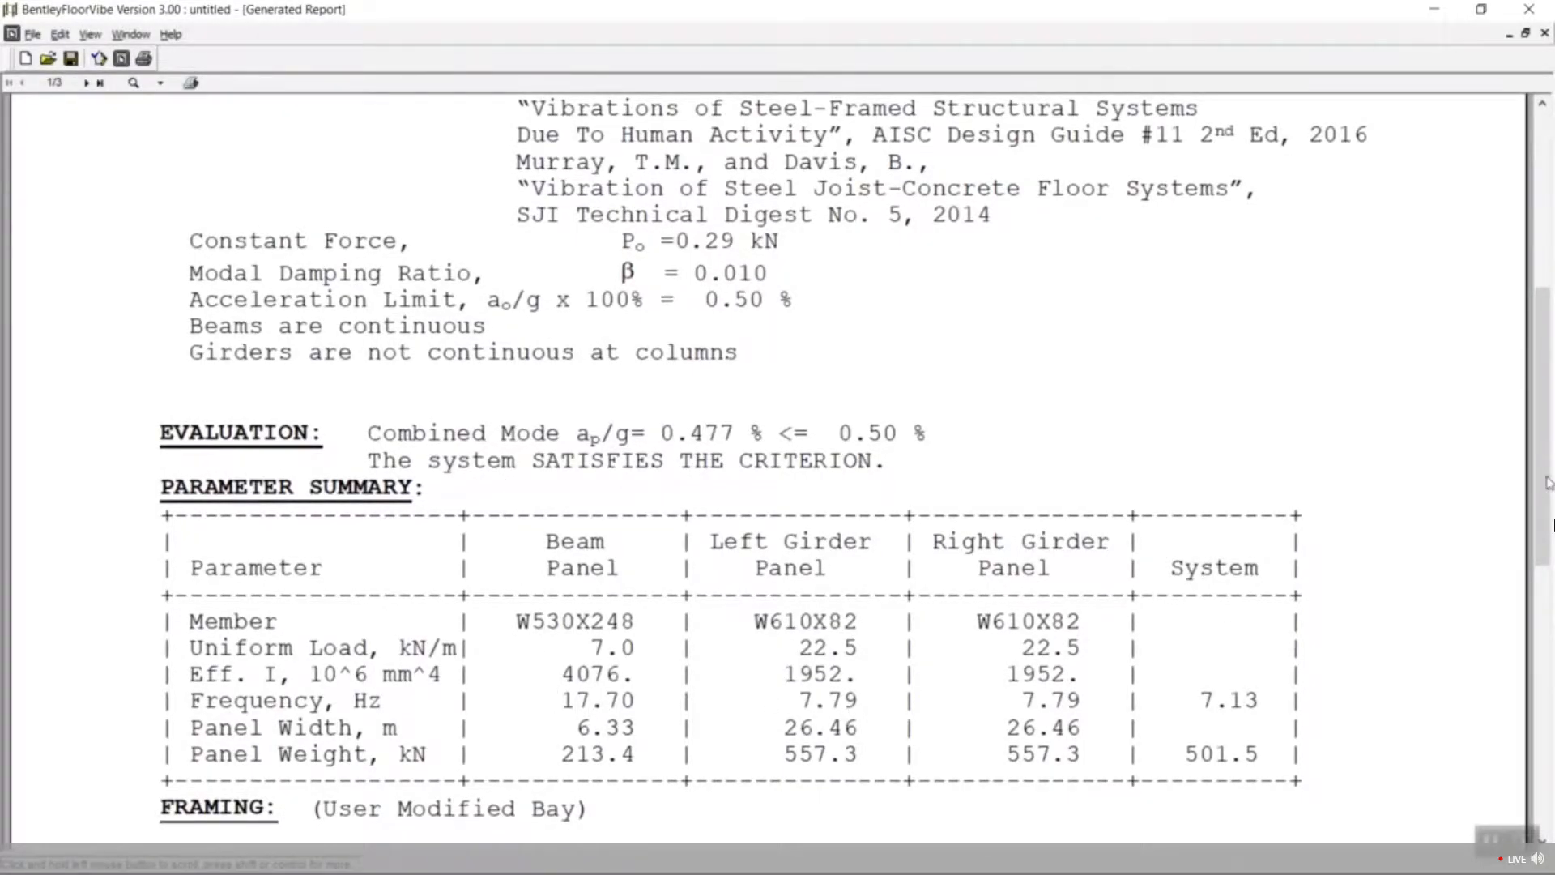
left_click_drag(1546, 483, 1550, 553)
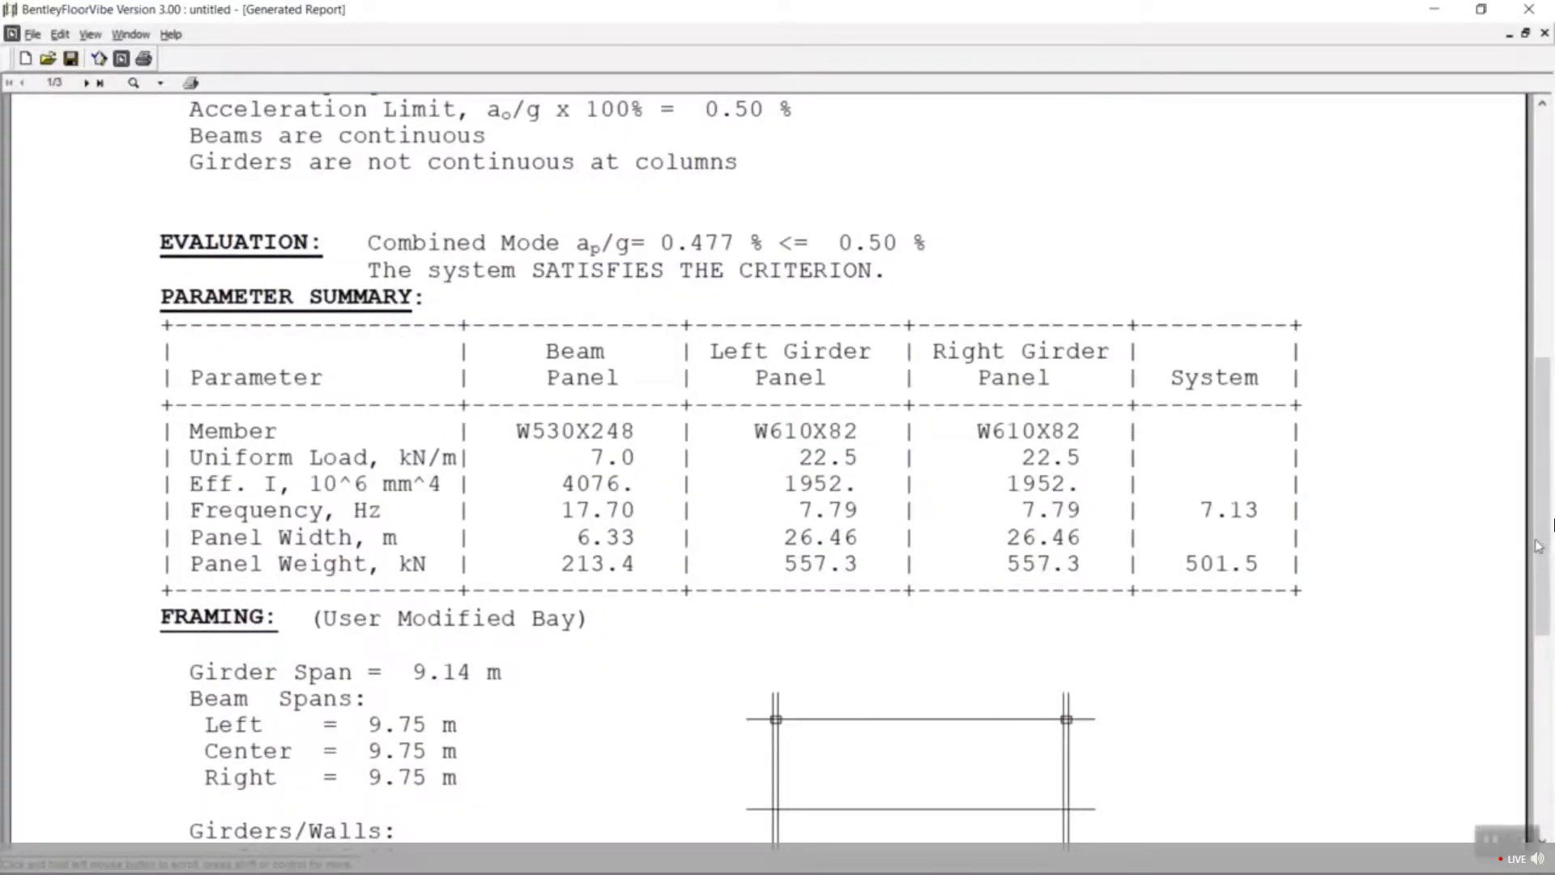
left_click_drag(1538, 545, 1551, 609)
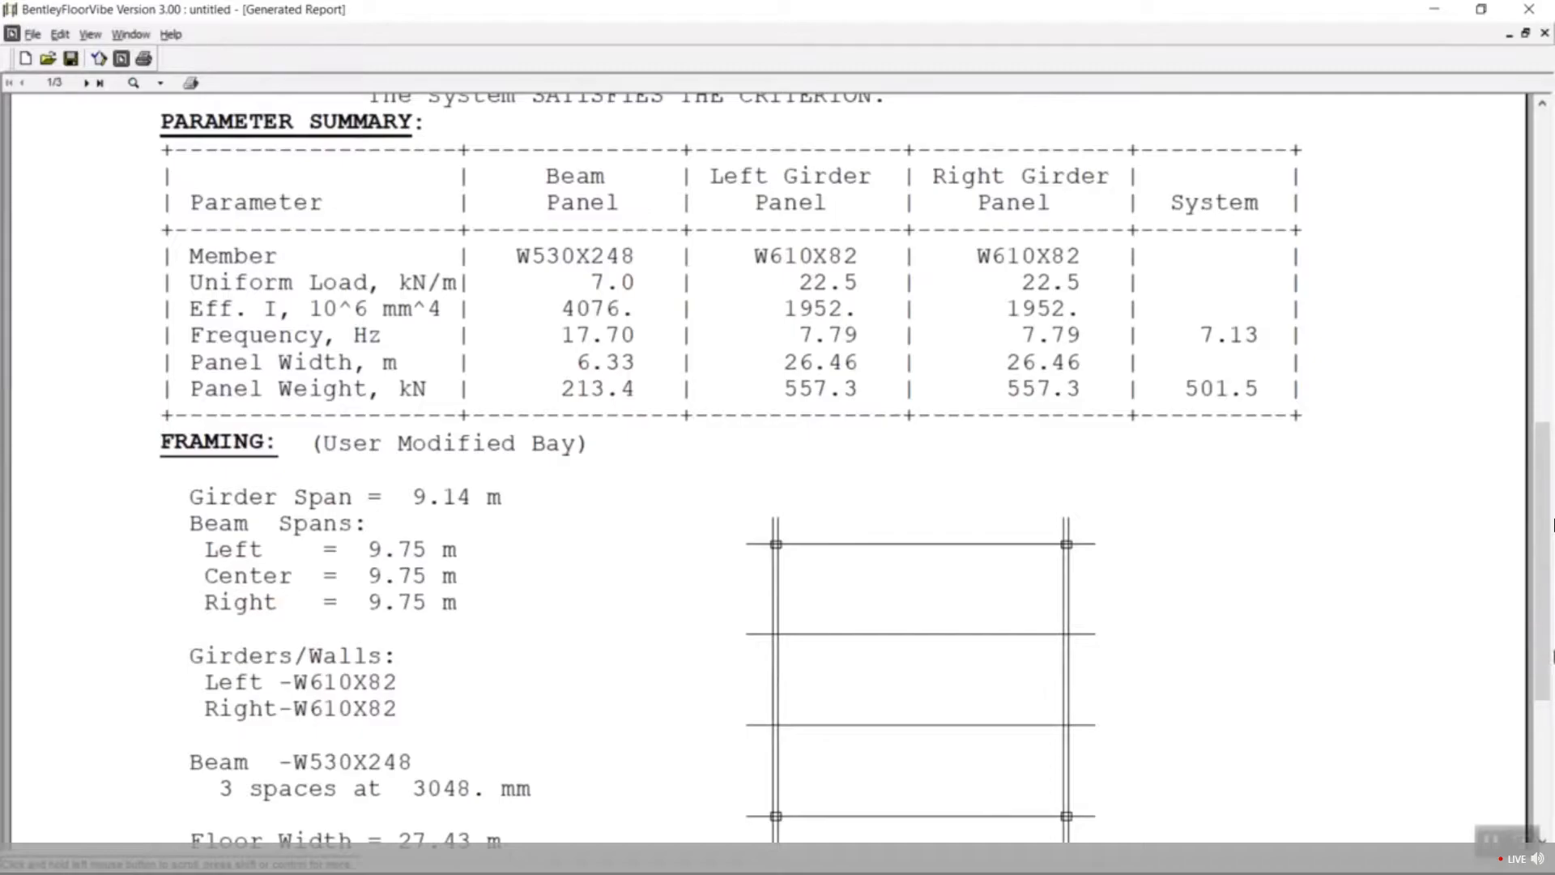
left_click_drag(1549, 649, 1553, 712)
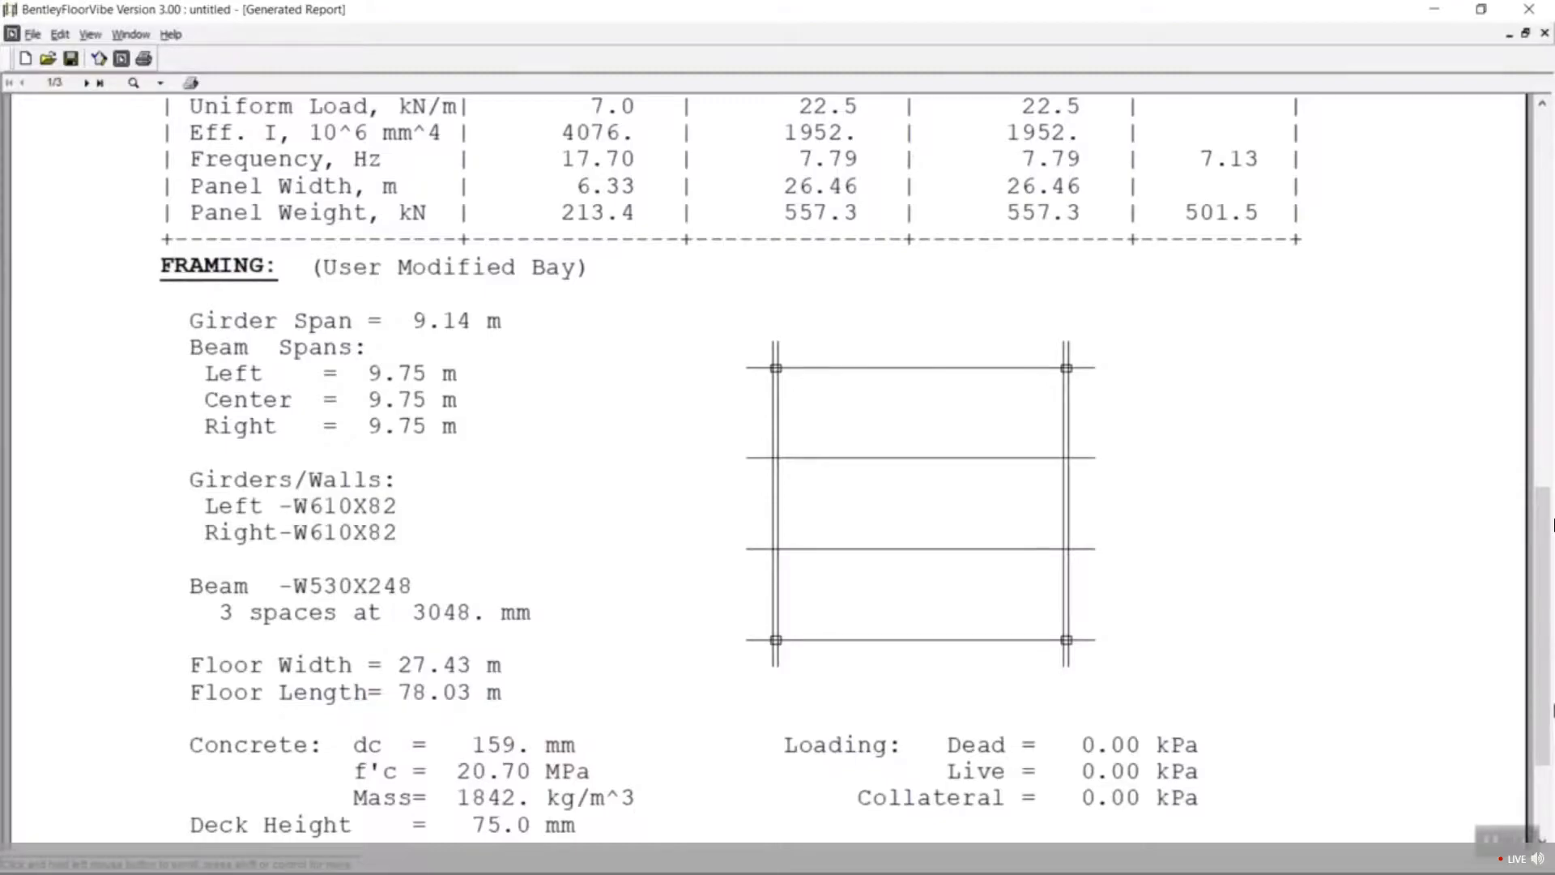
Read the report's remaining pages, including the low-frequency floor acceptance criteria chart, and close the report.
left_click(88, 84)
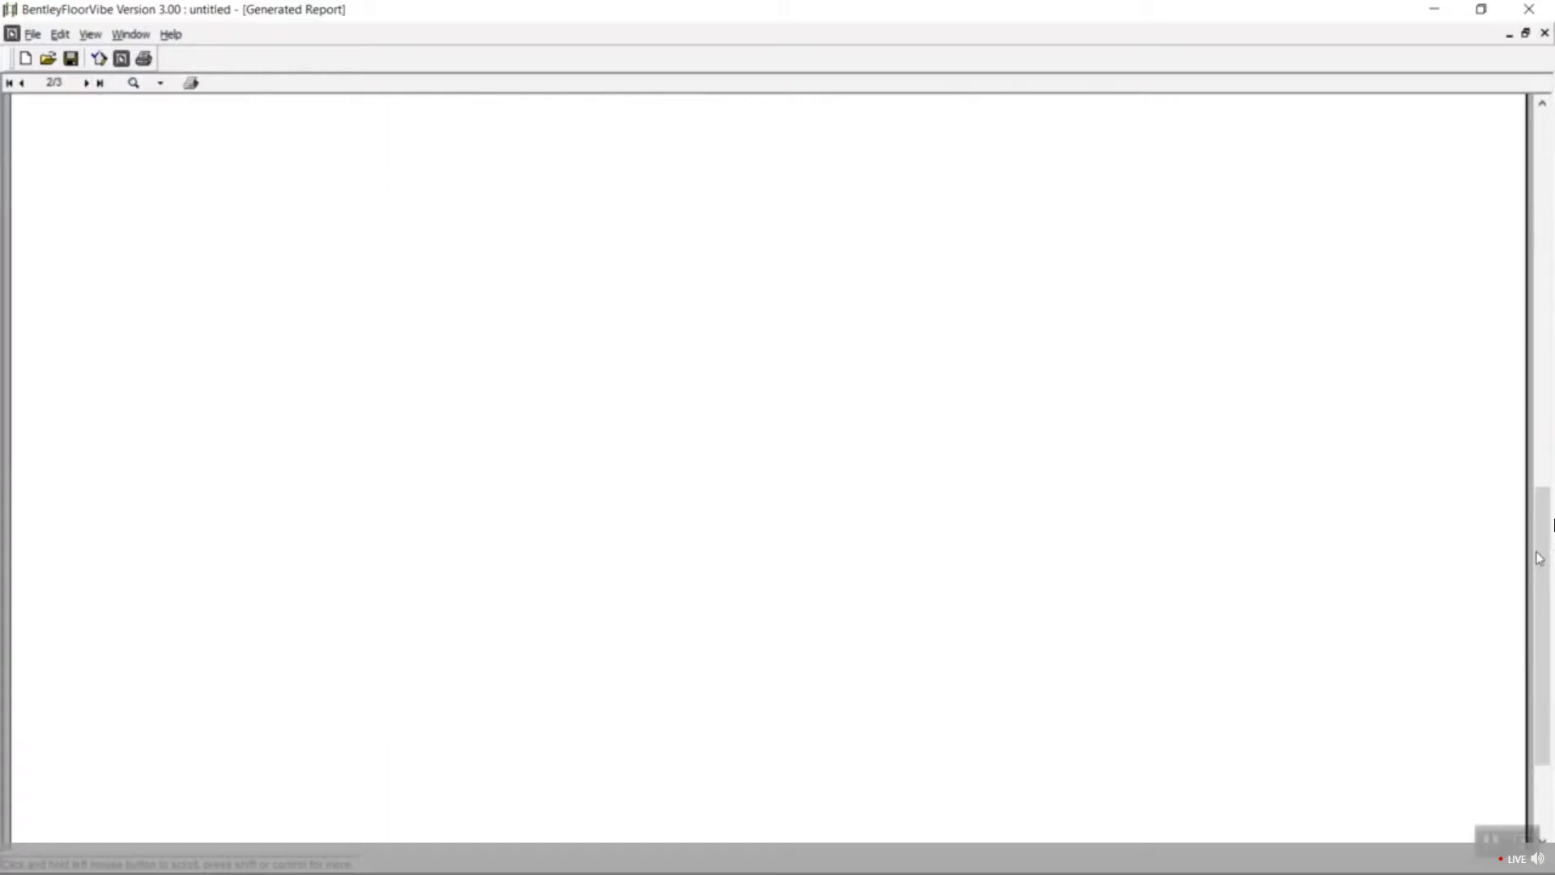
left_click_drag(1539, 558, 1440, 168)
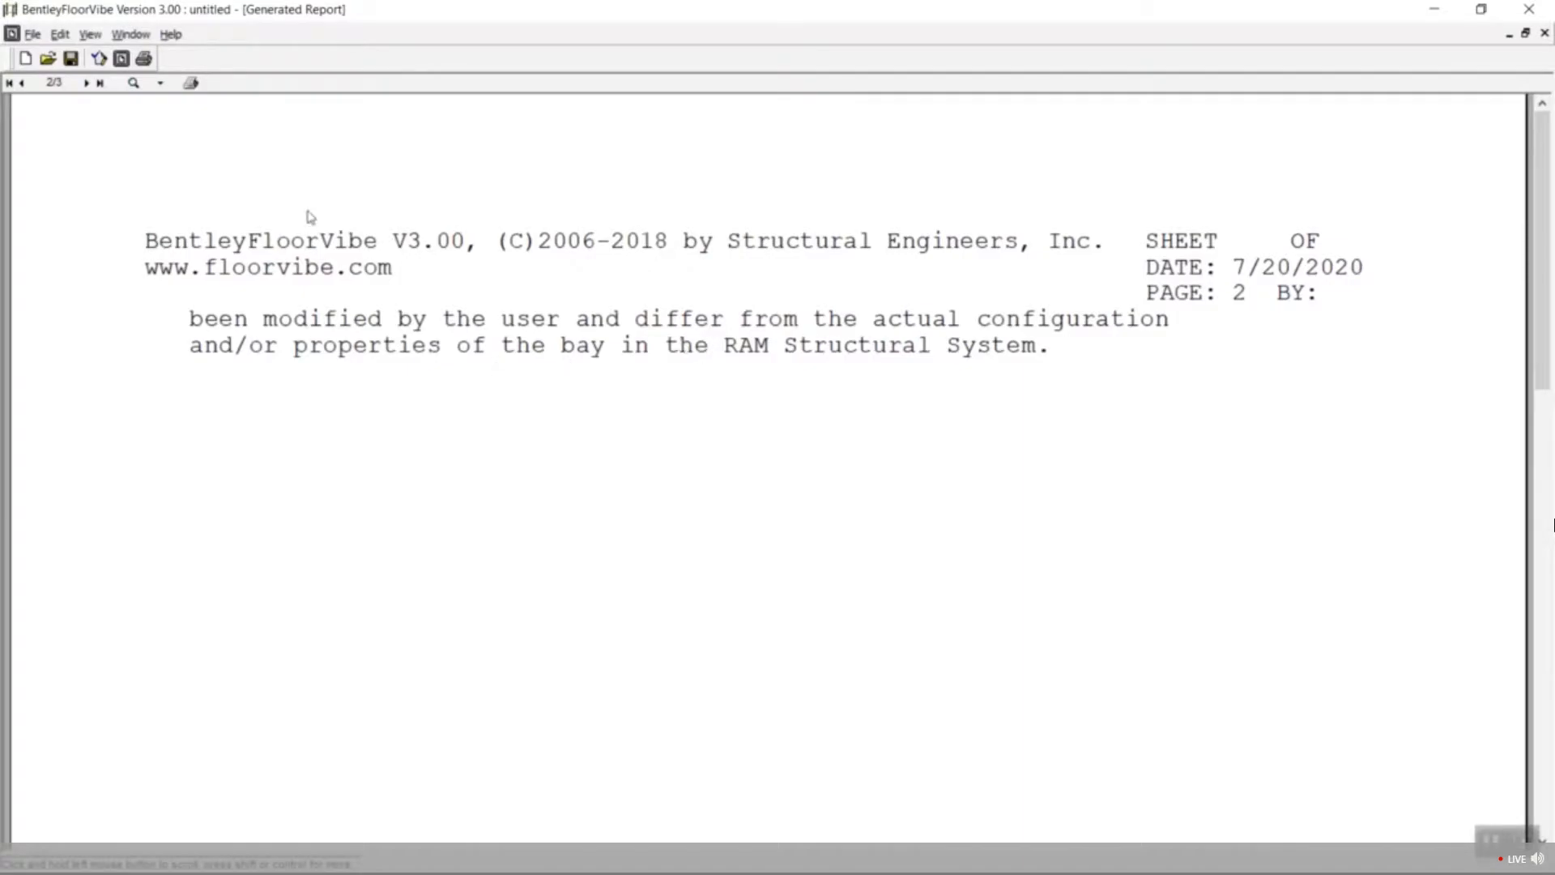
left_click(87, 82)
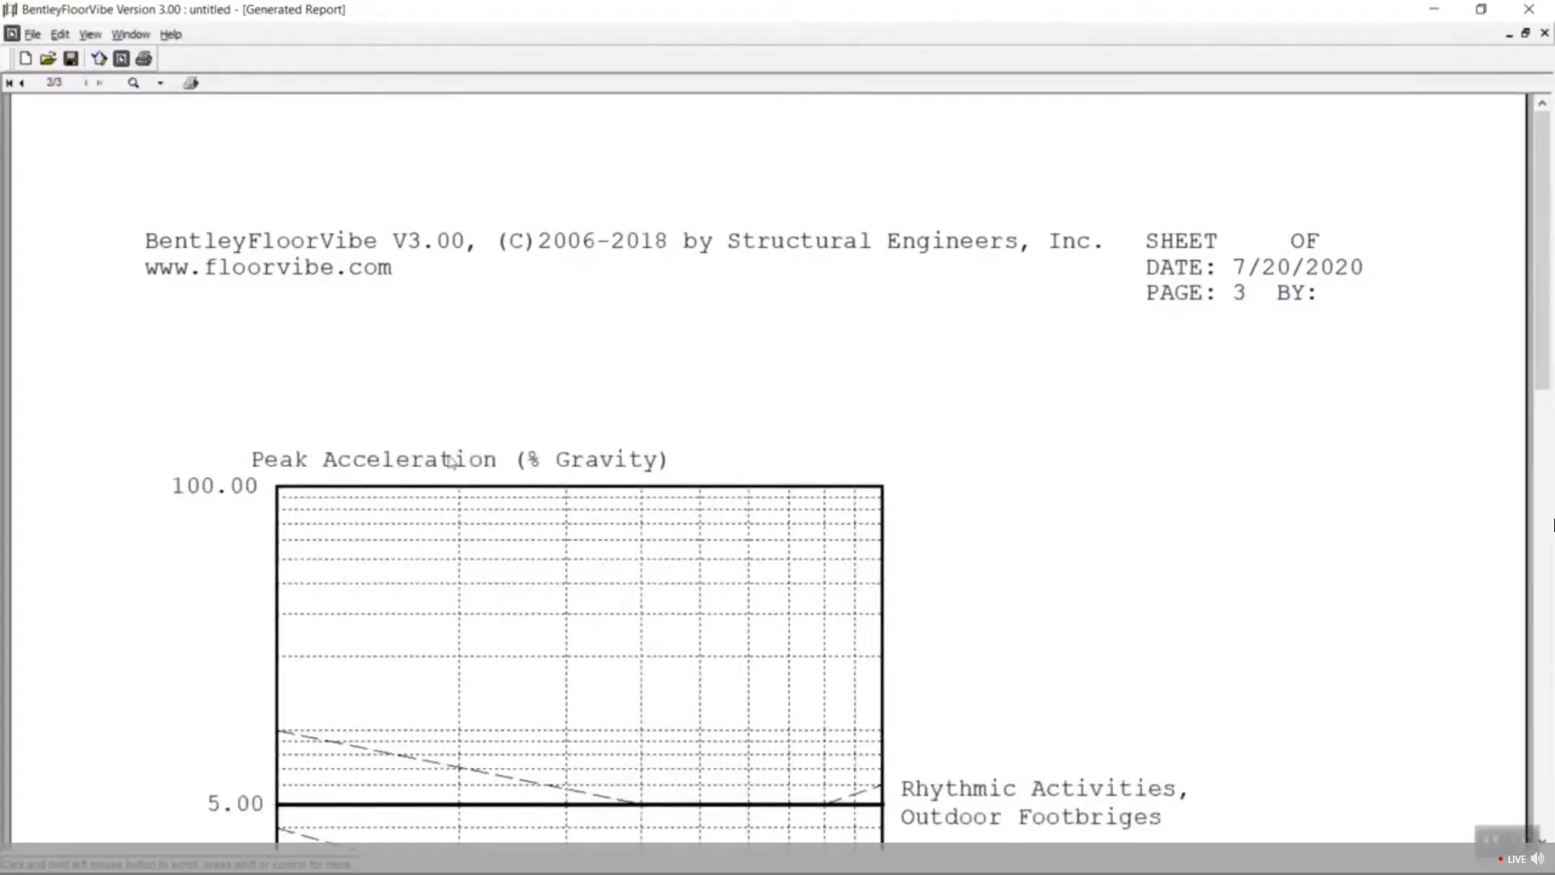
left_click_drag(1547, 196, 1551, 385)
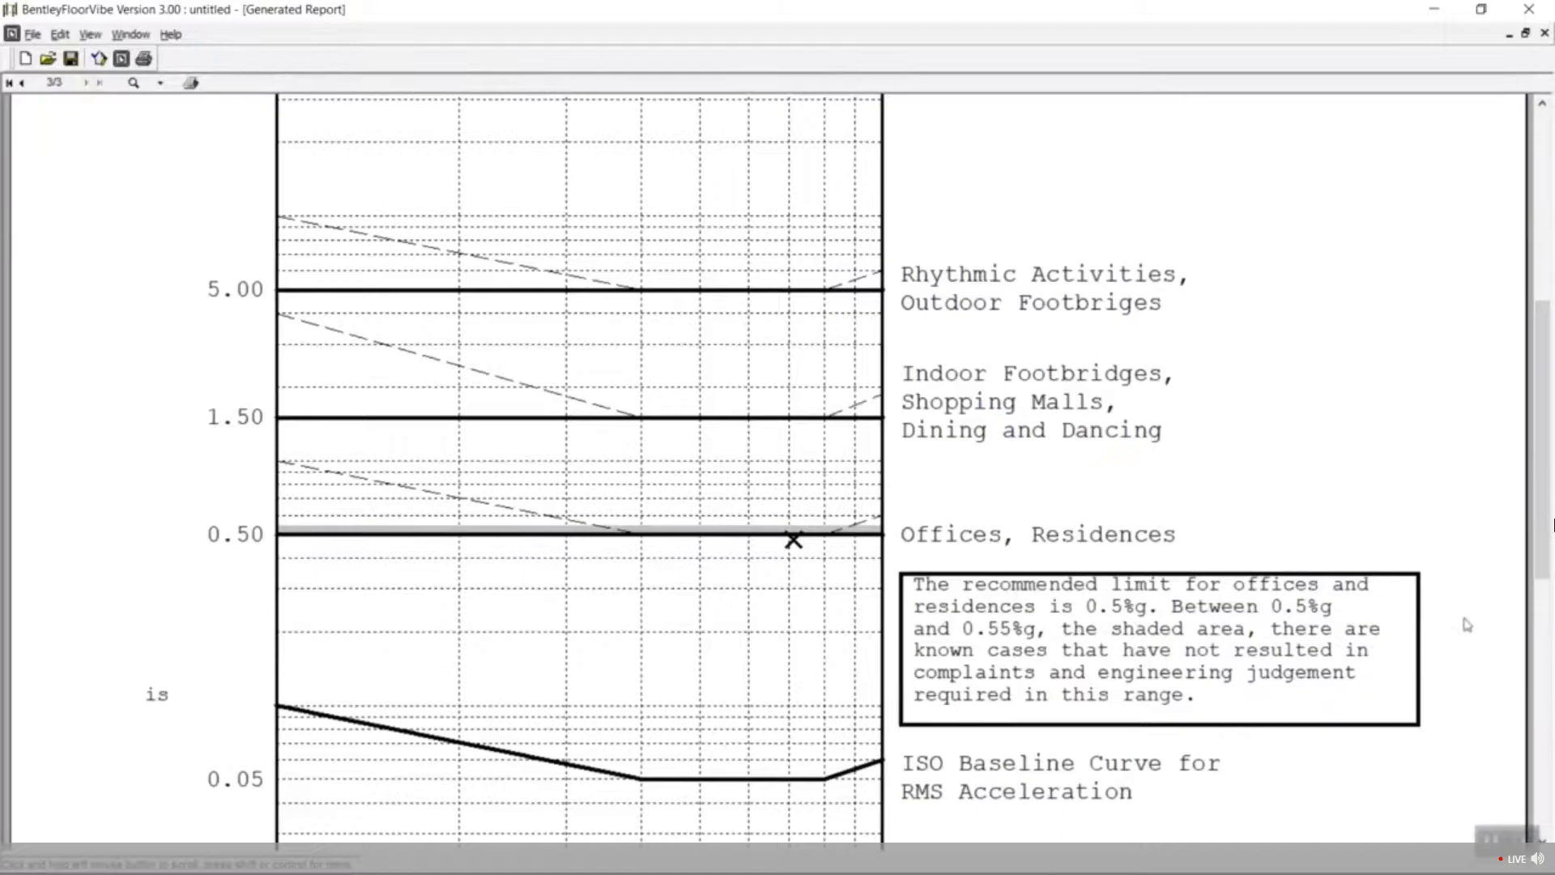
left_click_drag(1543, 554, 1548, 630)
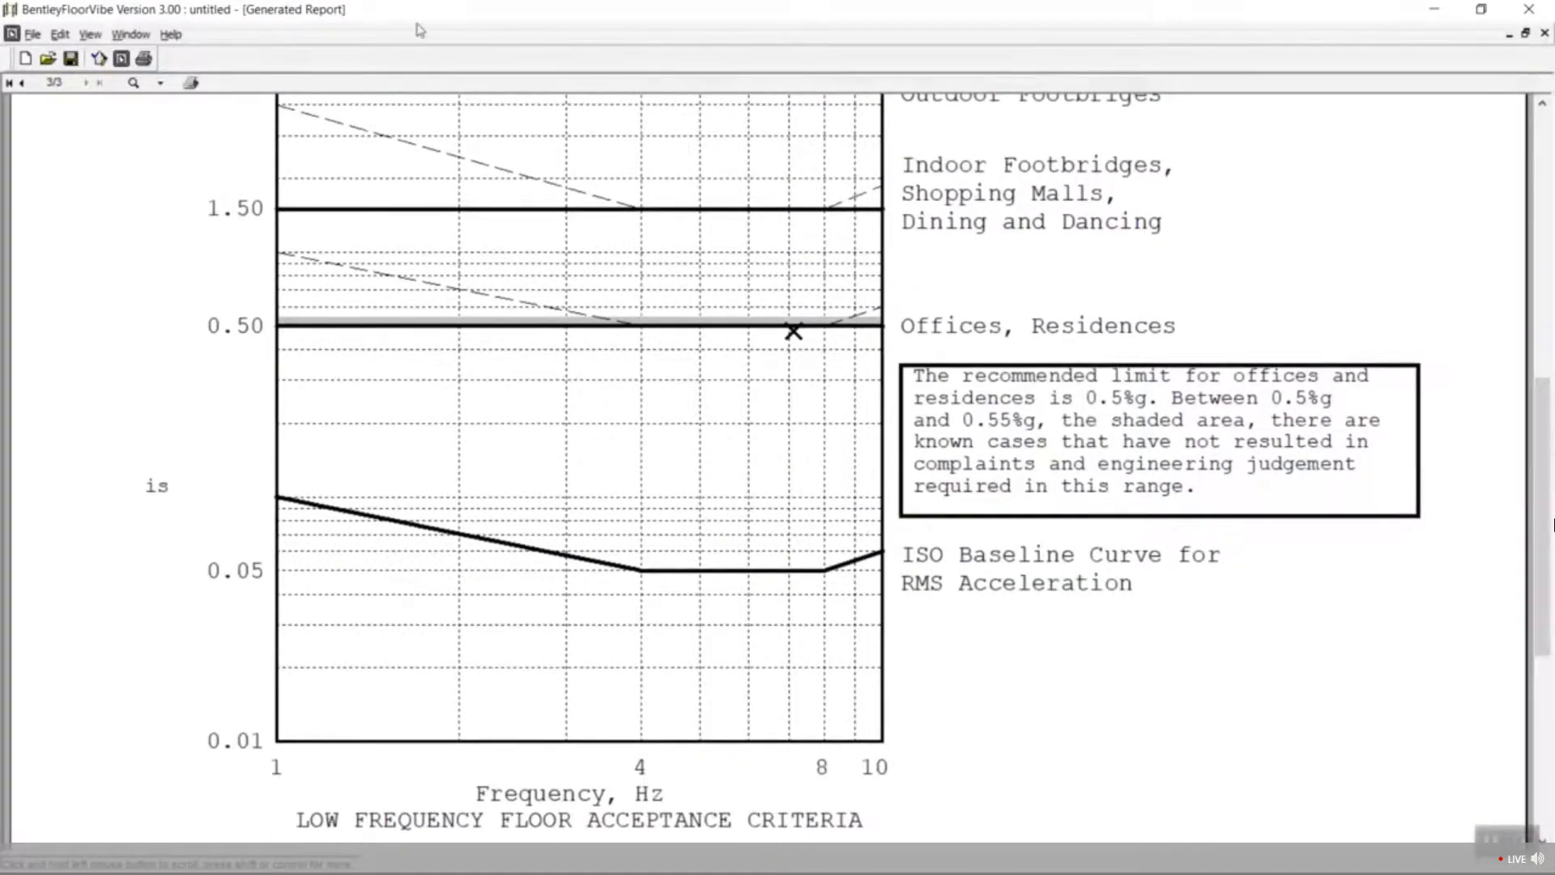
left_click(1544, 33)
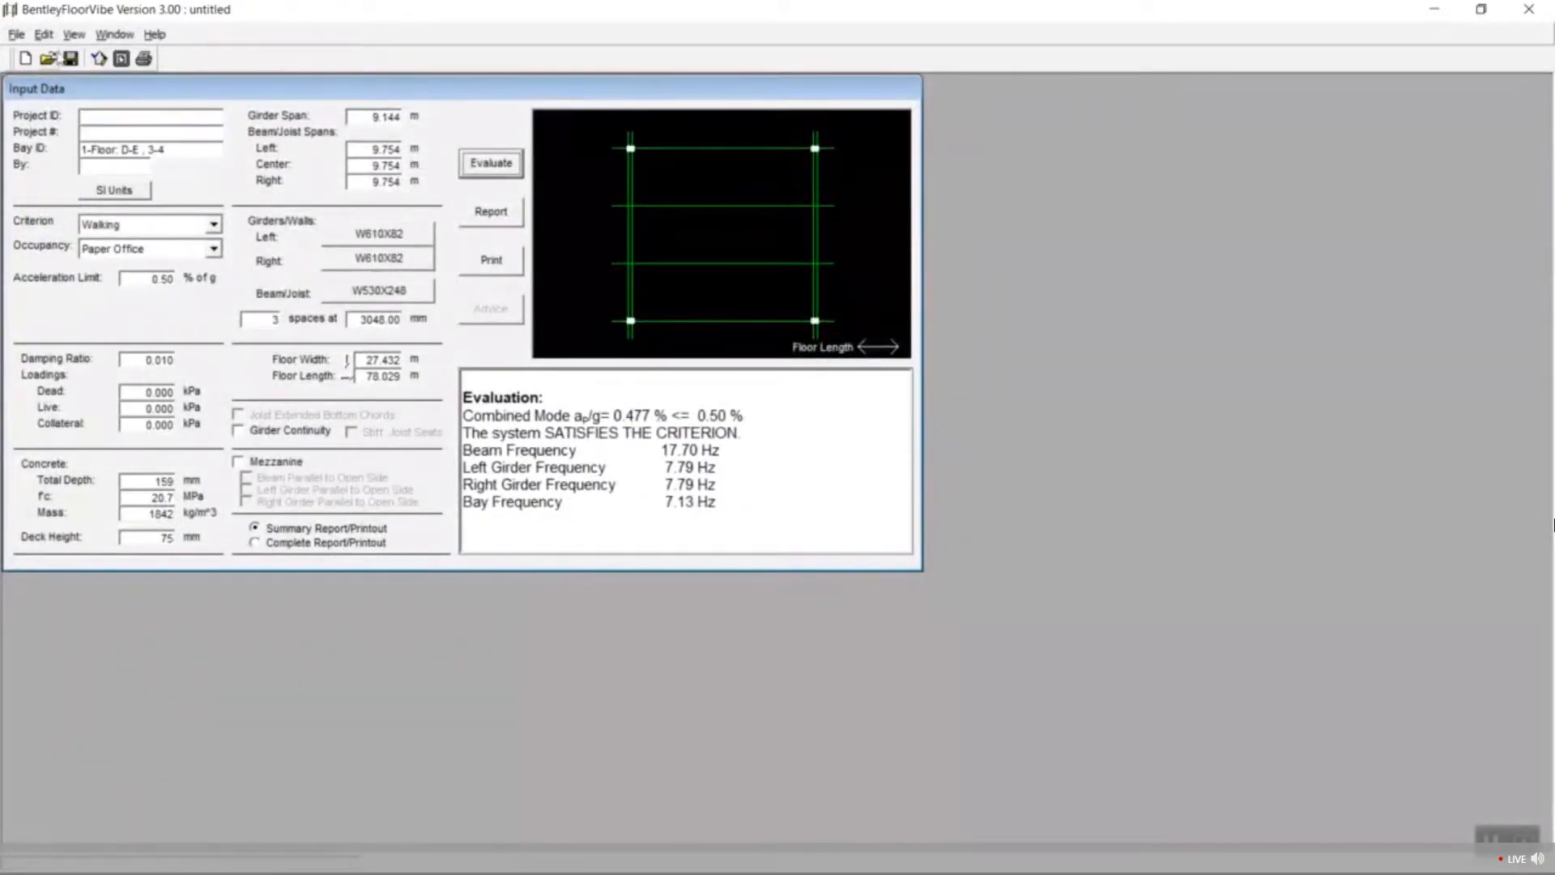
Exit BentleyFloorVibe and return to the RAM Steel Beam/Joist module.
left_click(16, 34)
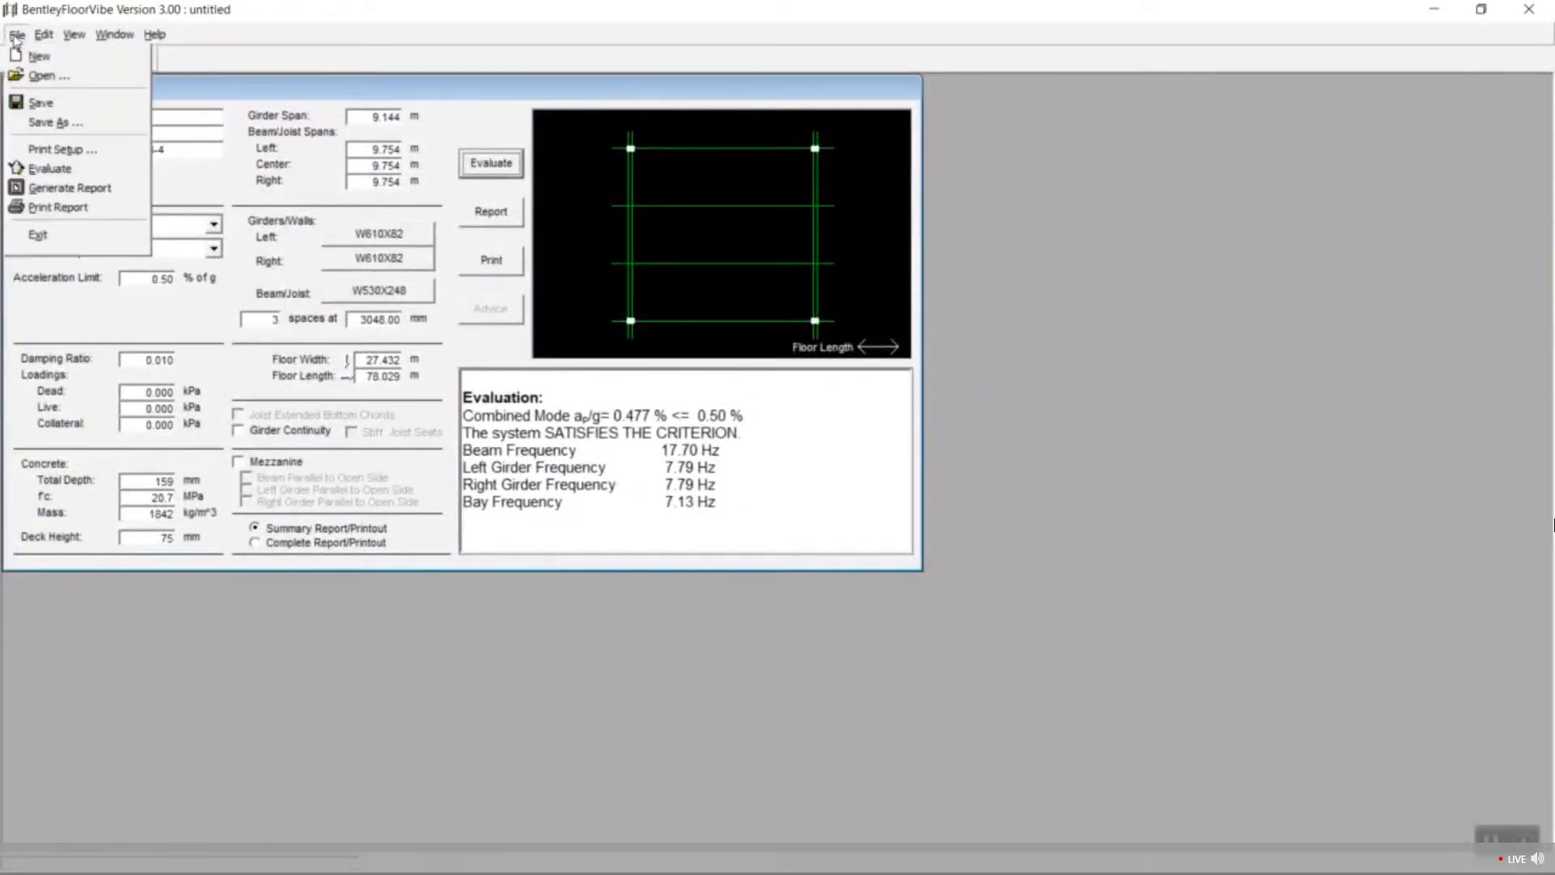
left_click(48, 238)
left_click(907, 515)
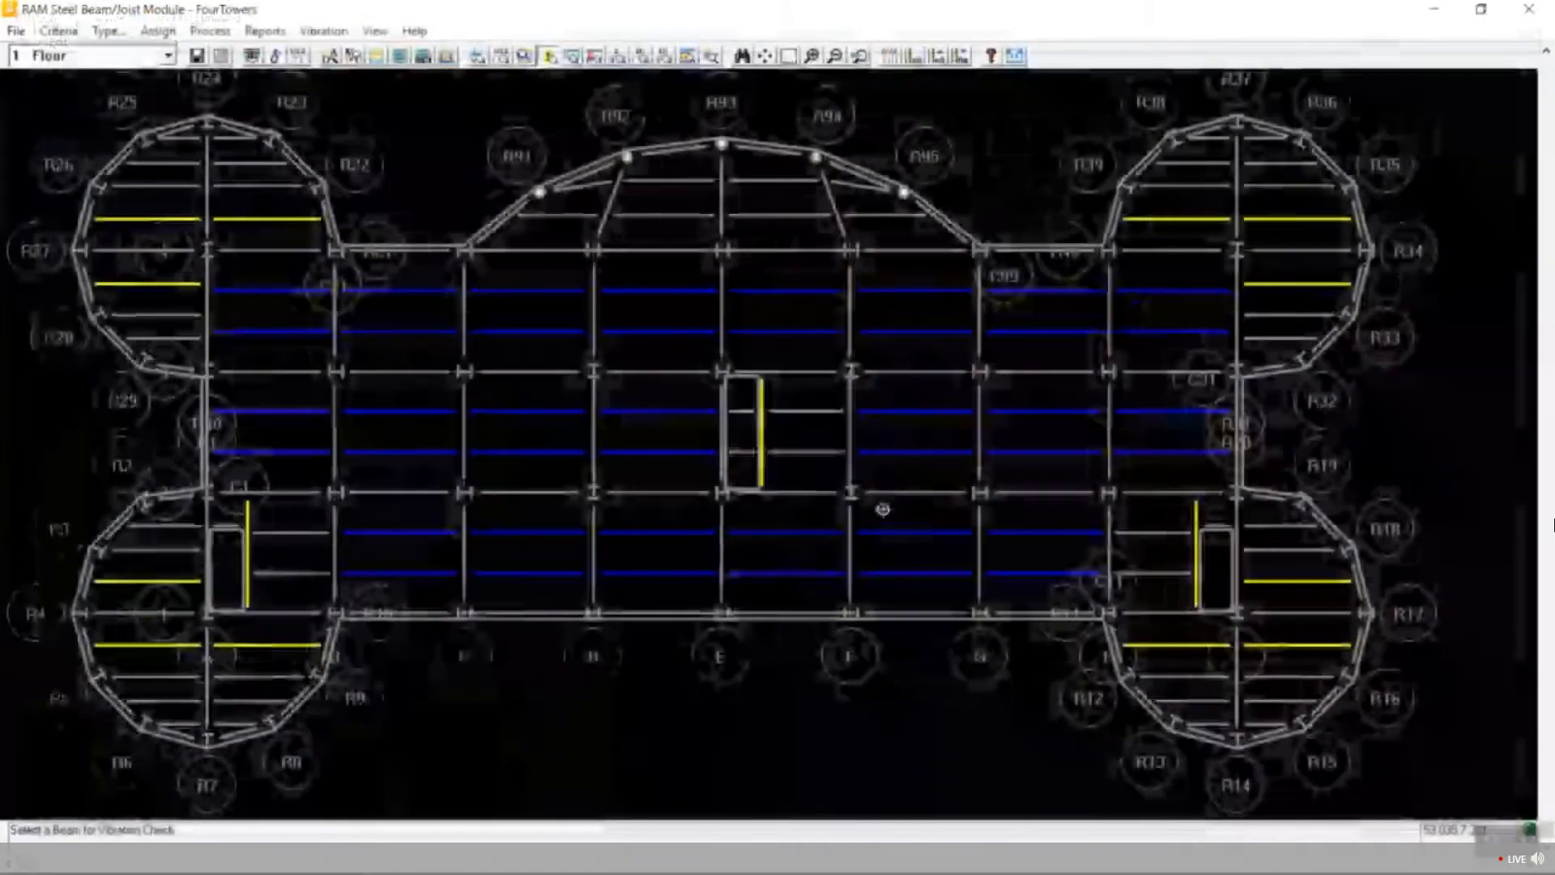
Open the beam design summary report and page through the roof beams' moments, capacities and sizes.
left_click(266, 33)
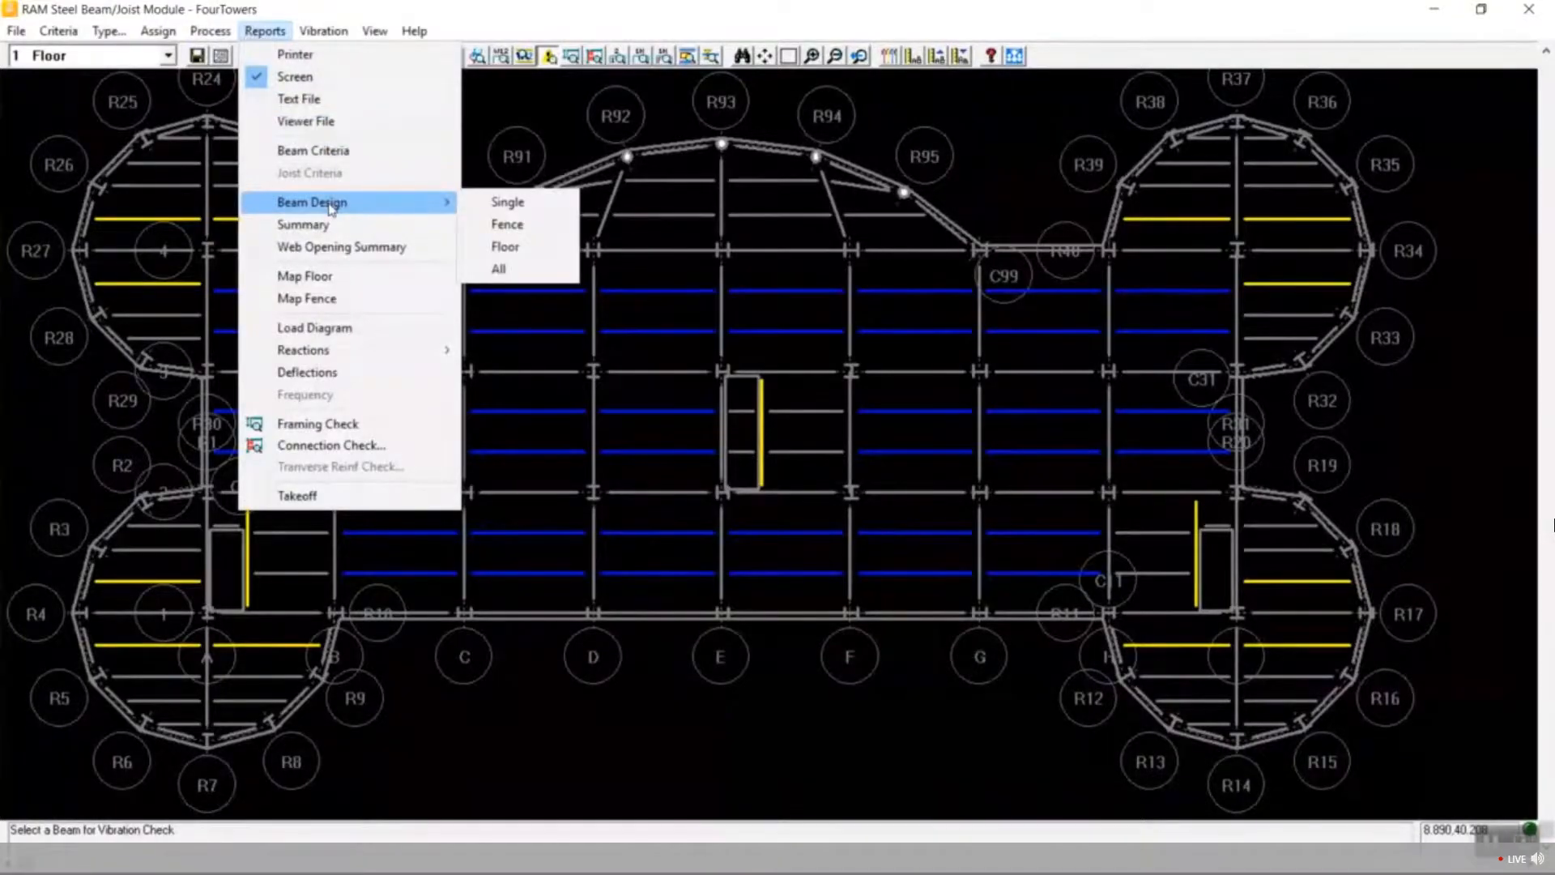
left_click(312, 224)
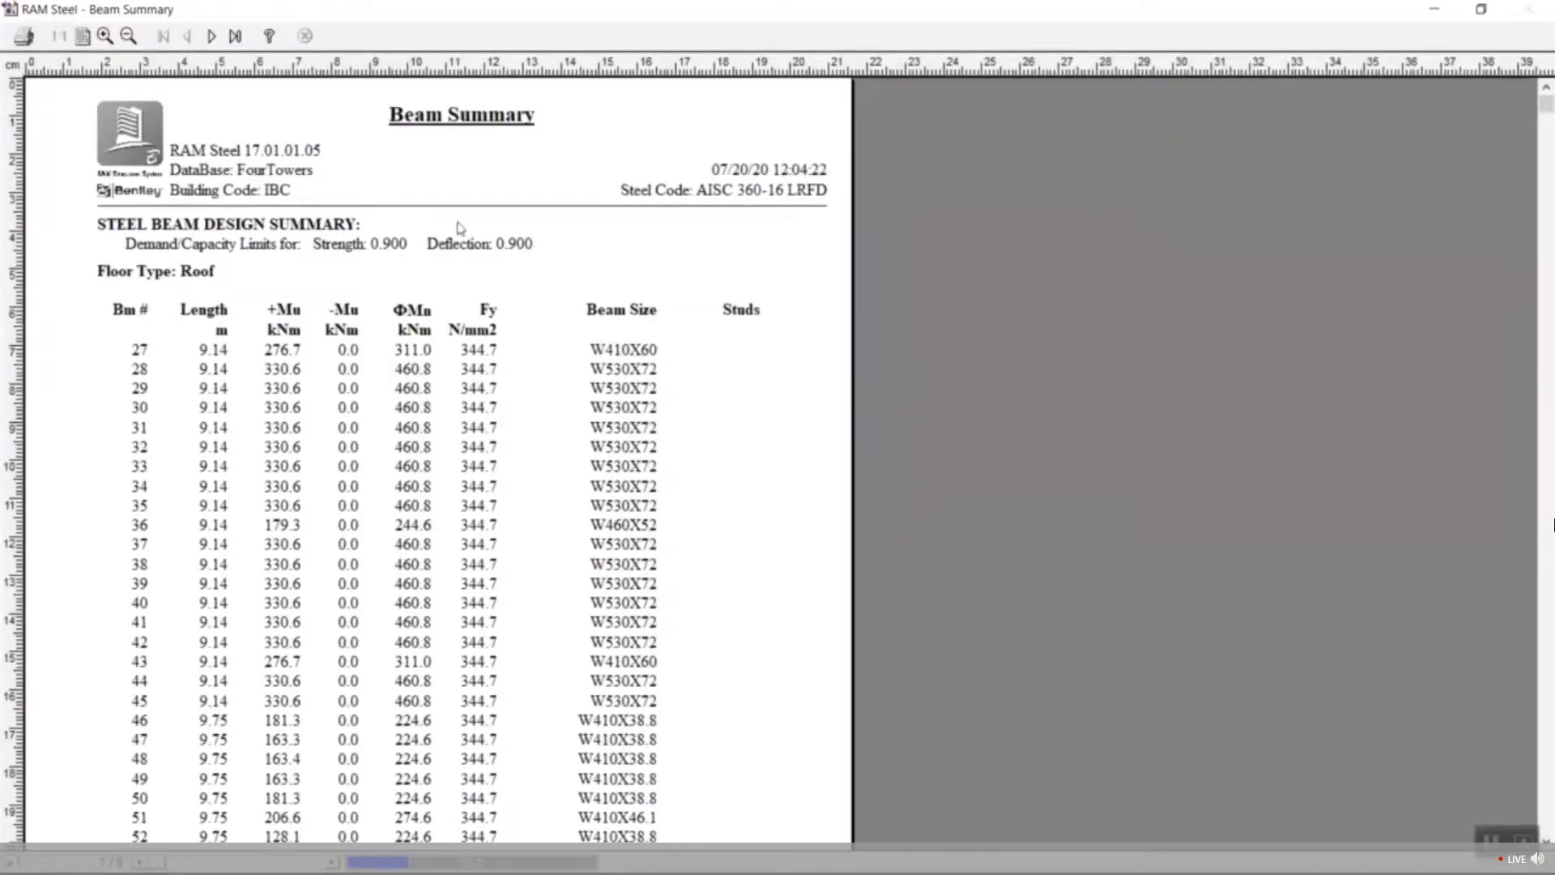
left_click(213, 37)
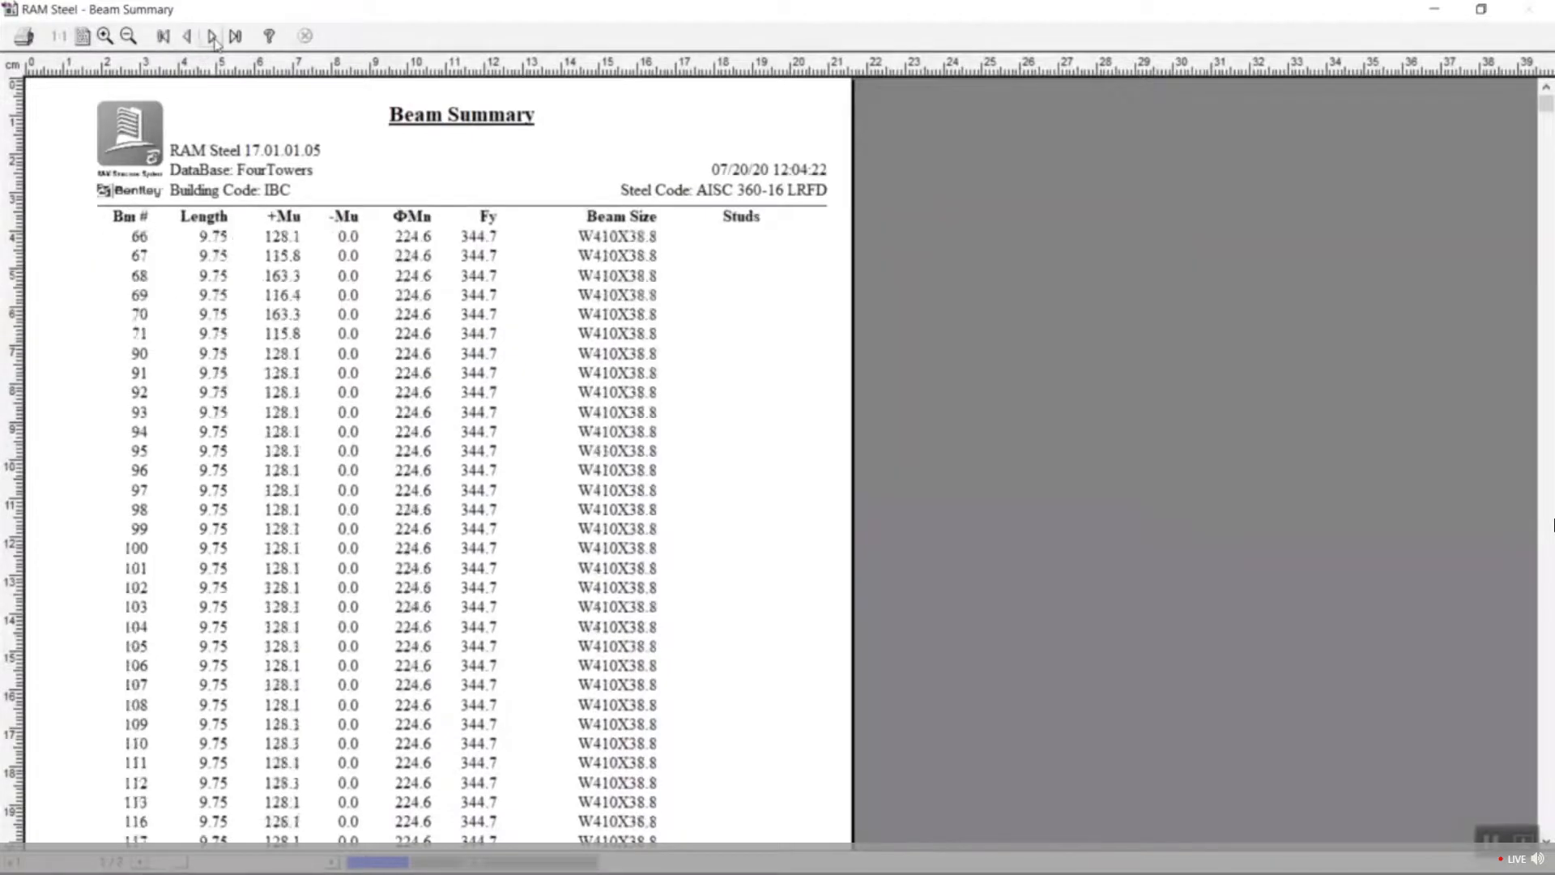
left_click(213, 37)
left_click(213, 37)
left_click(213, 37)
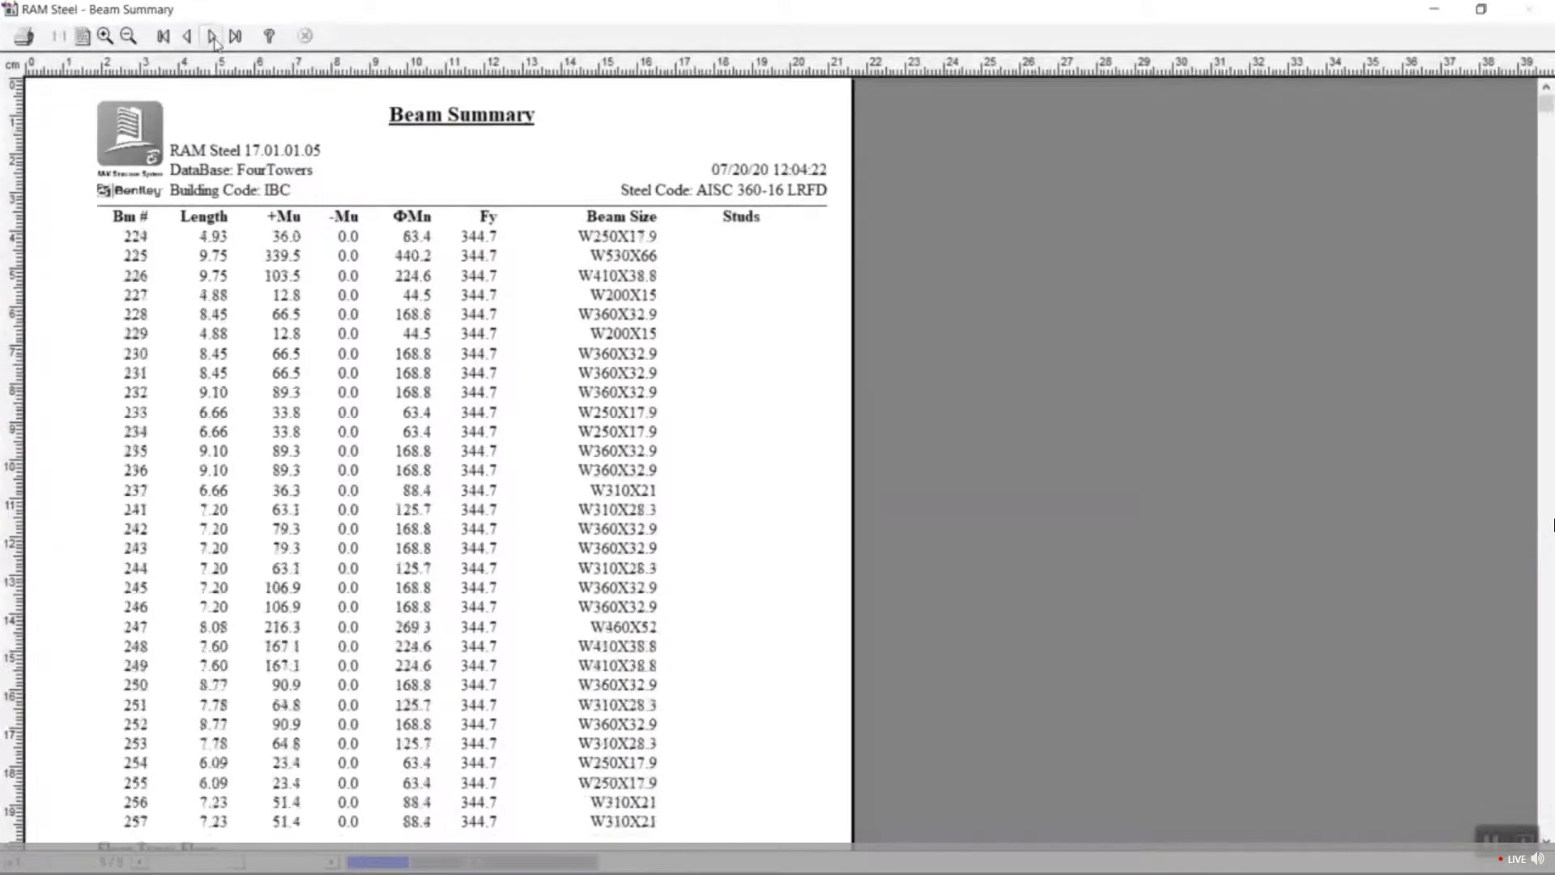
left_click(213, 38)
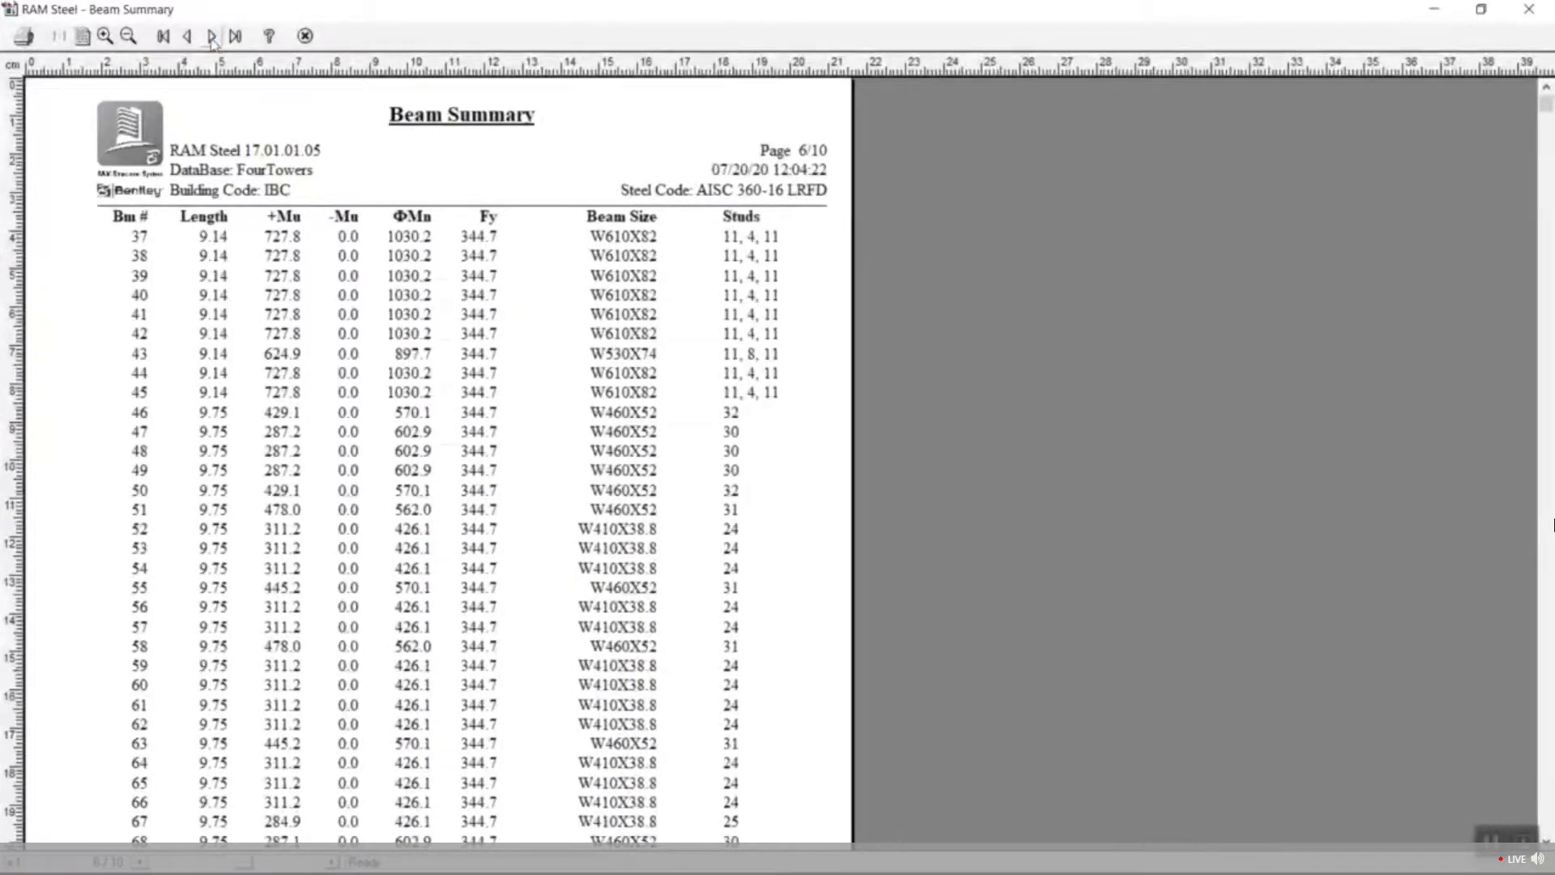
Review the Floor type's beam sizes and stud counts through the summary's last page and close the report.
left_click(187, 36)
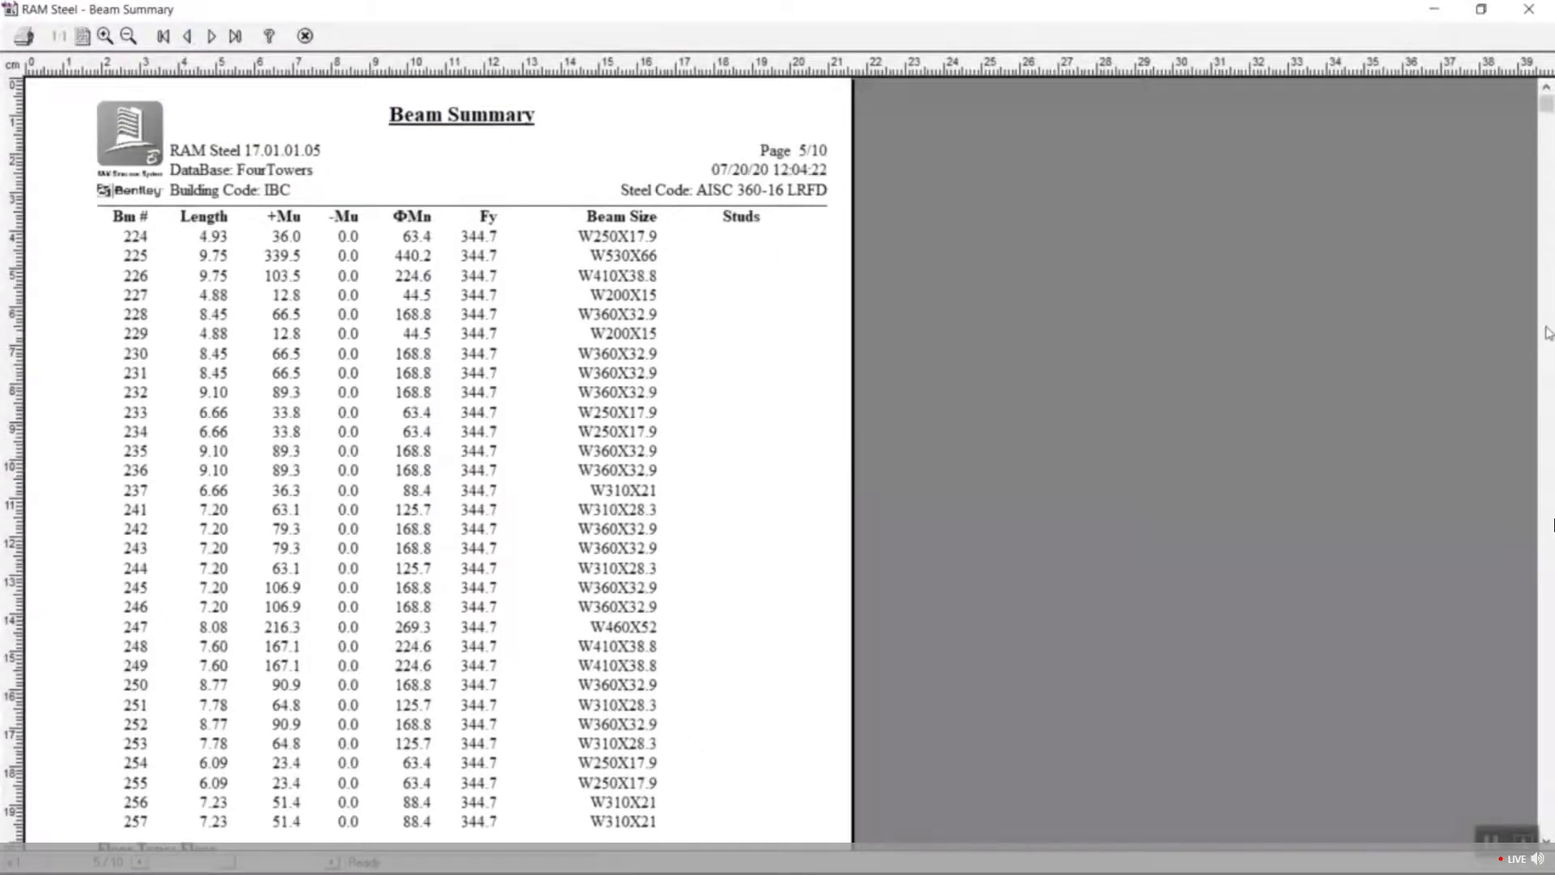
scroll(1549, 431, "down", 5)
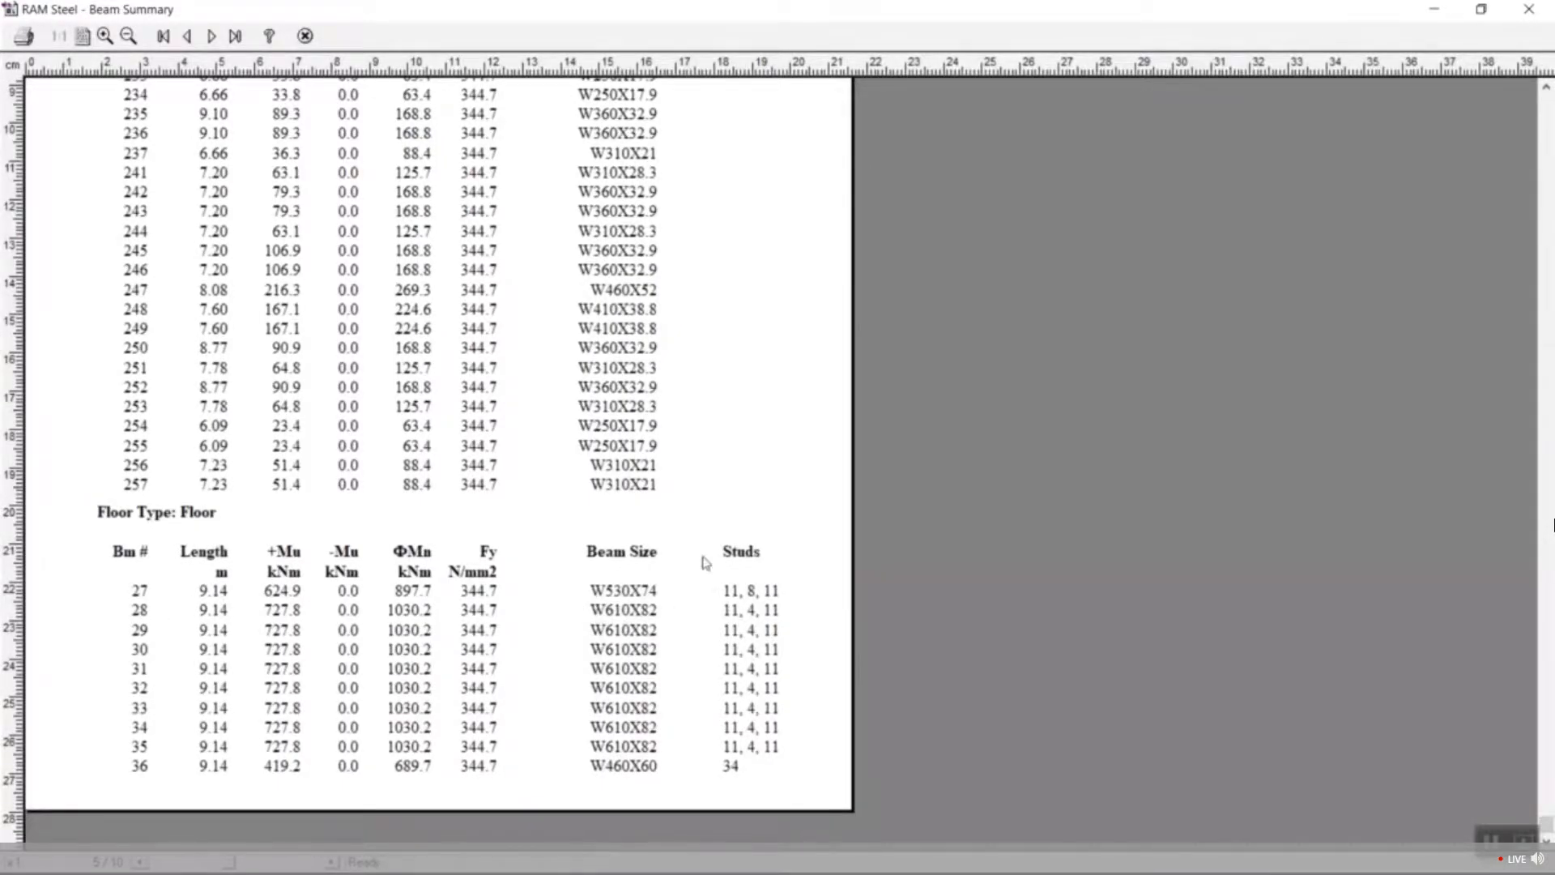
left_click(213, 37)
left_click(212, 37)
left_click(213, 37)
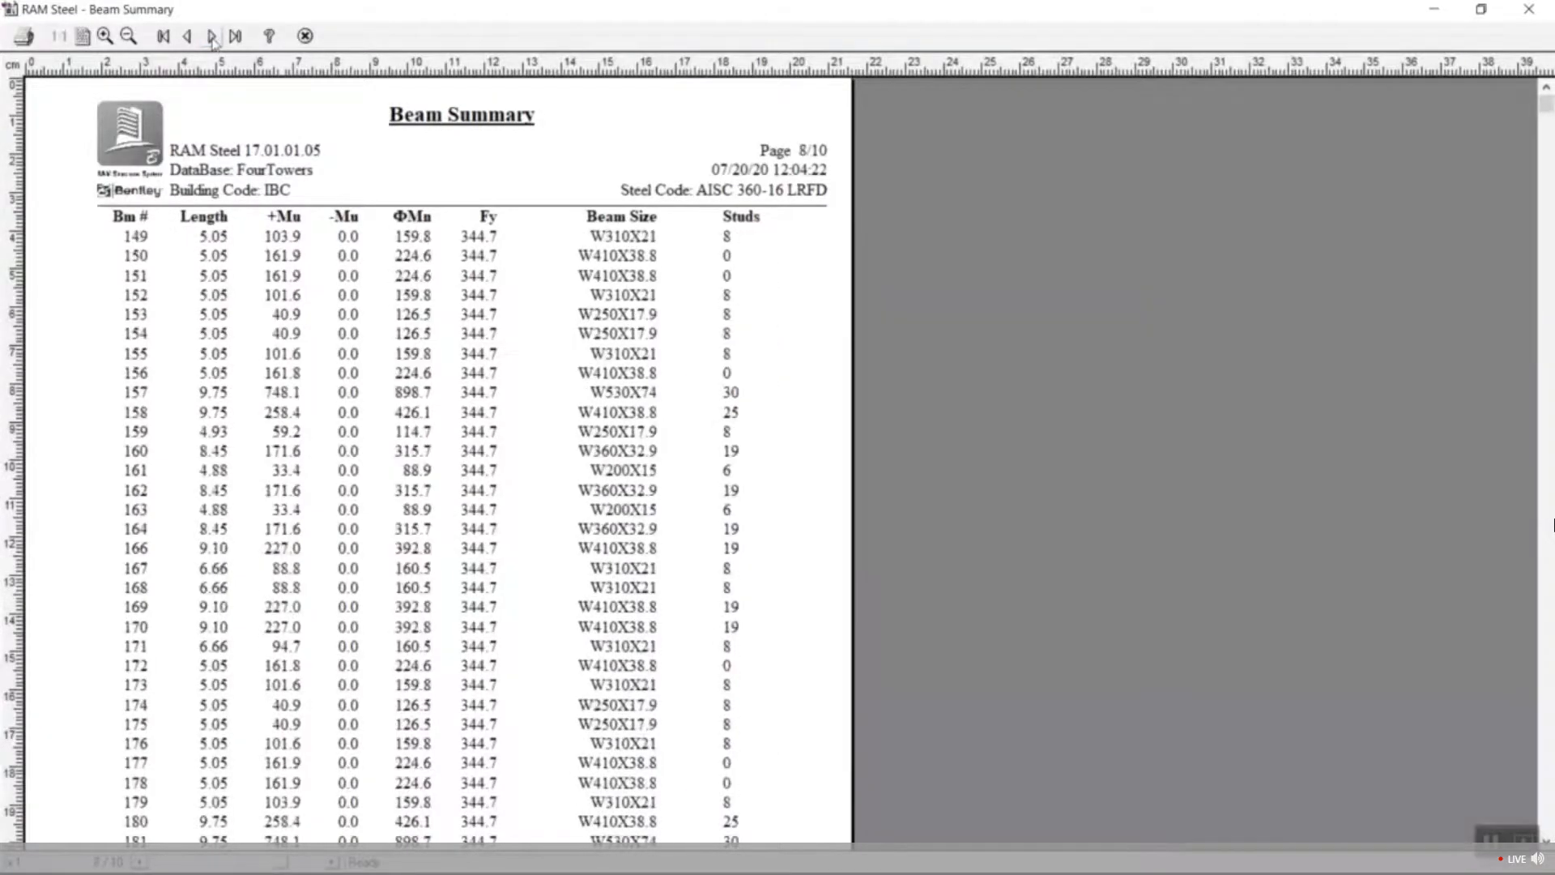
left_click(213, 37)
left_click(212, 37)
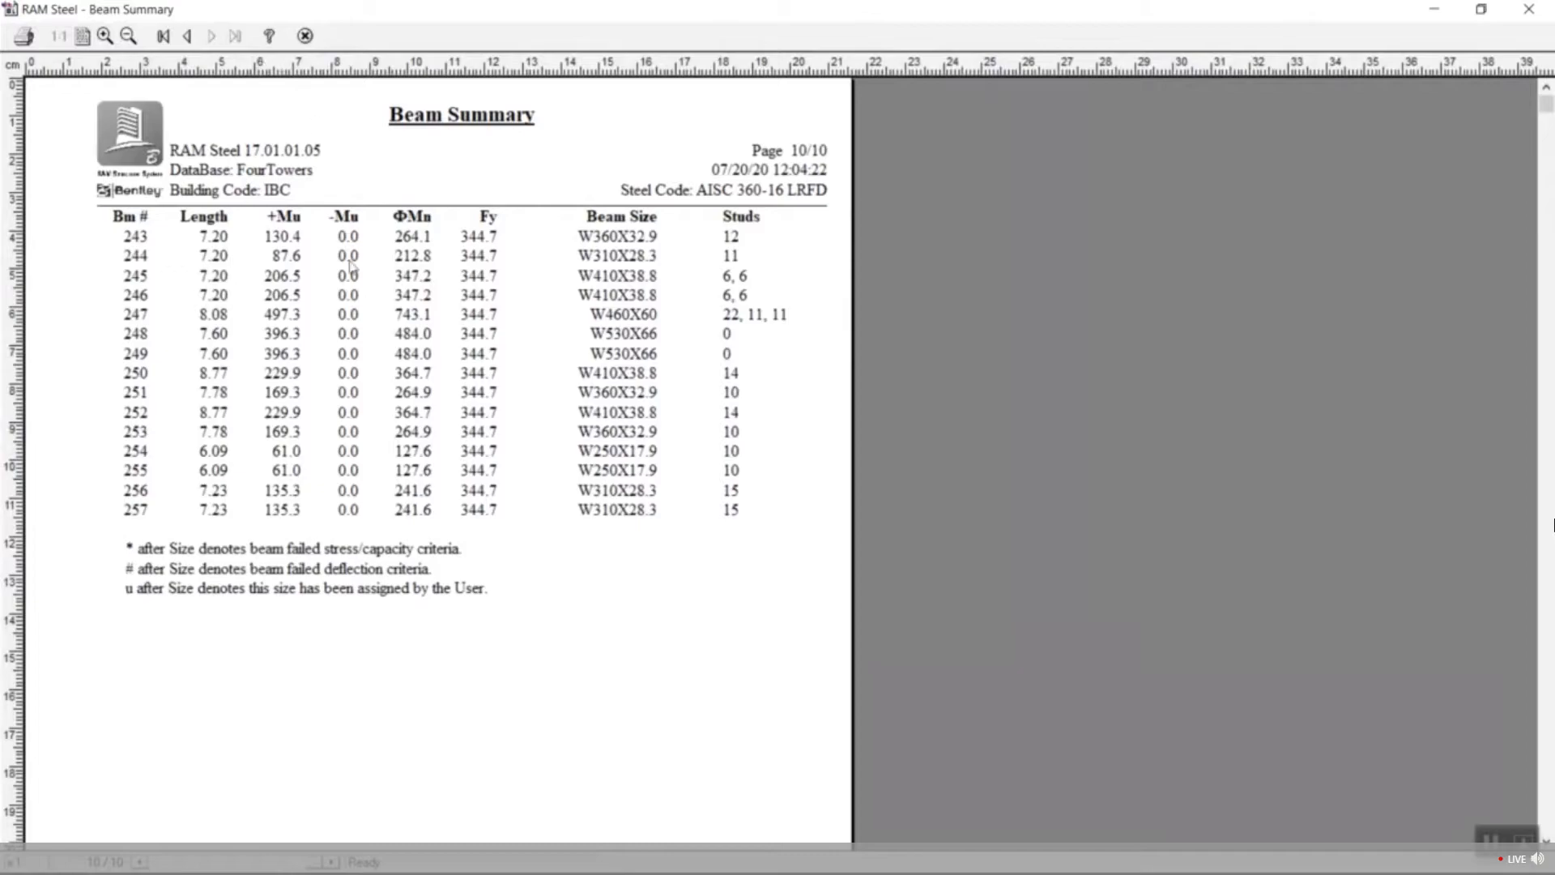
left_click(305, 37)
View the single-beam design report for the infill beam nearer grid 3 in bay D-E, 3-4, and close it.
left_click(265, 32)
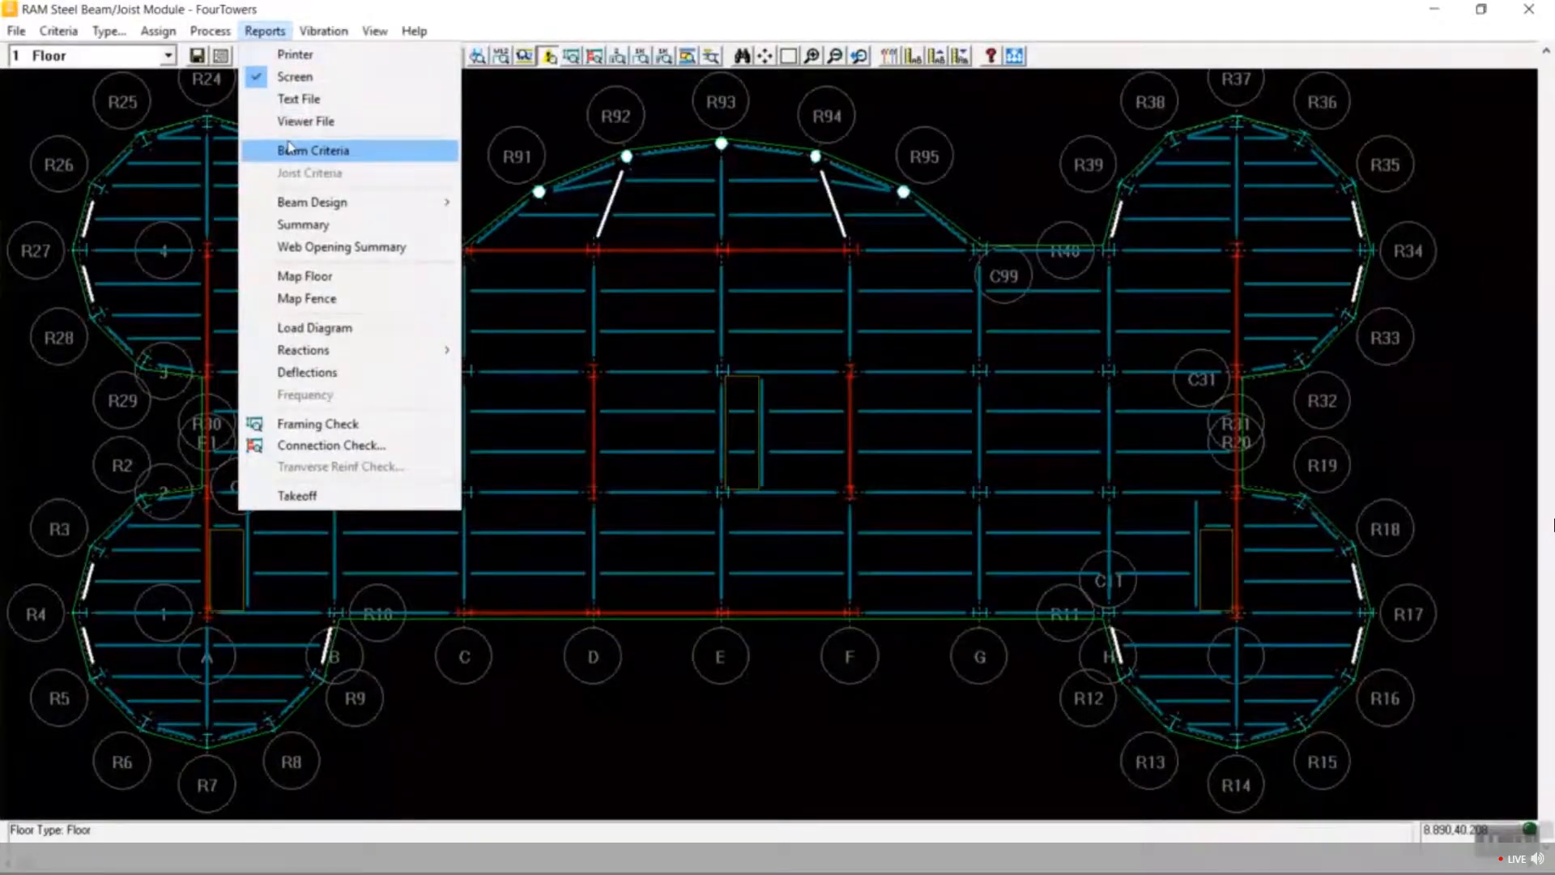
mouse_move(319, 209)
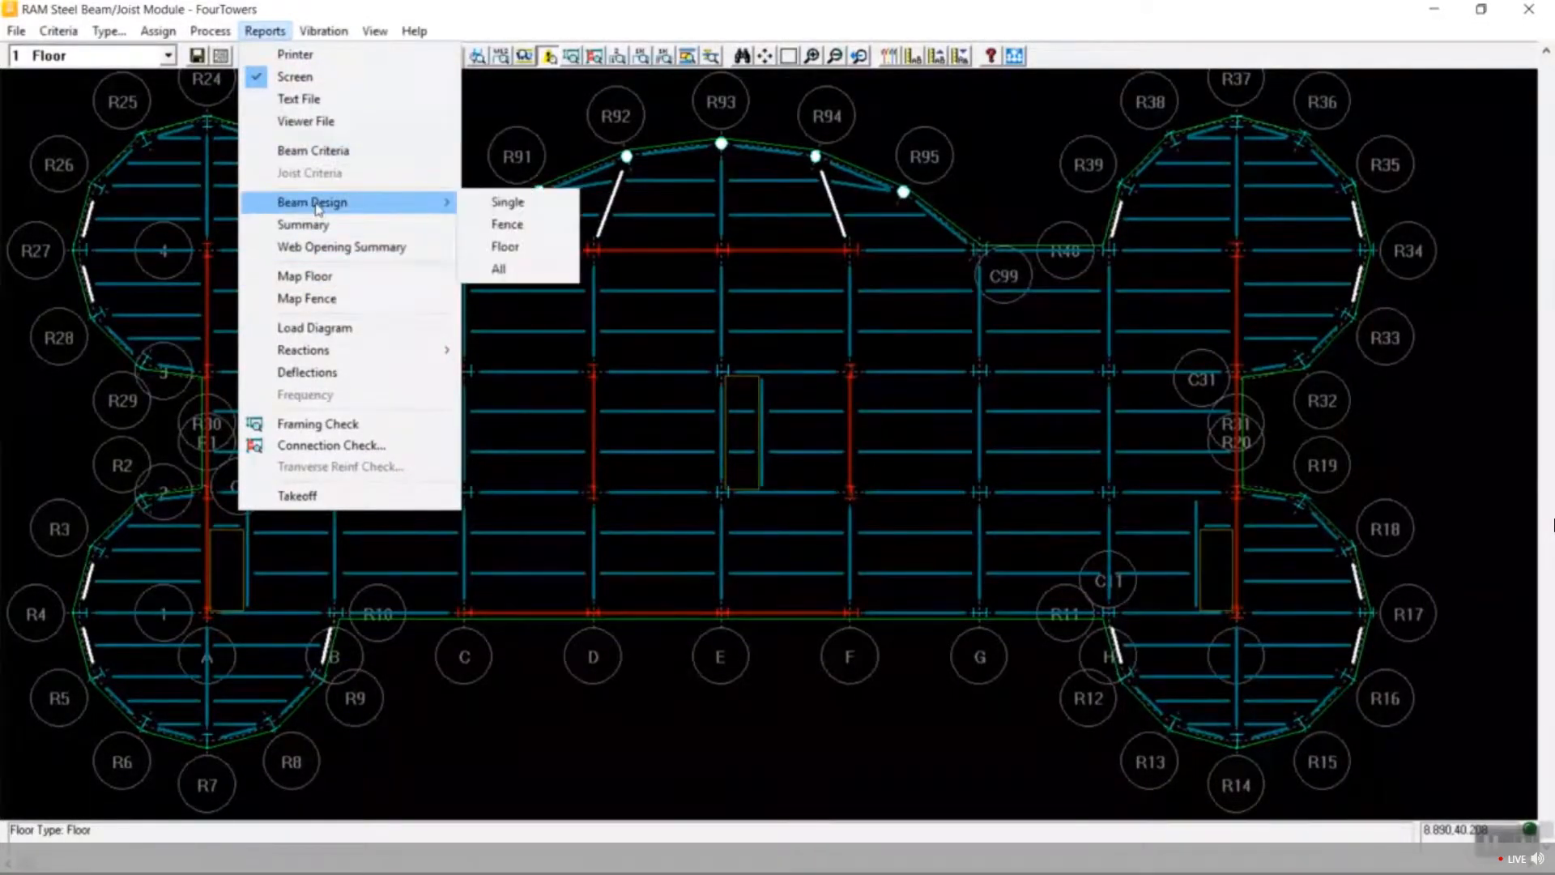
left_click(509, 201)
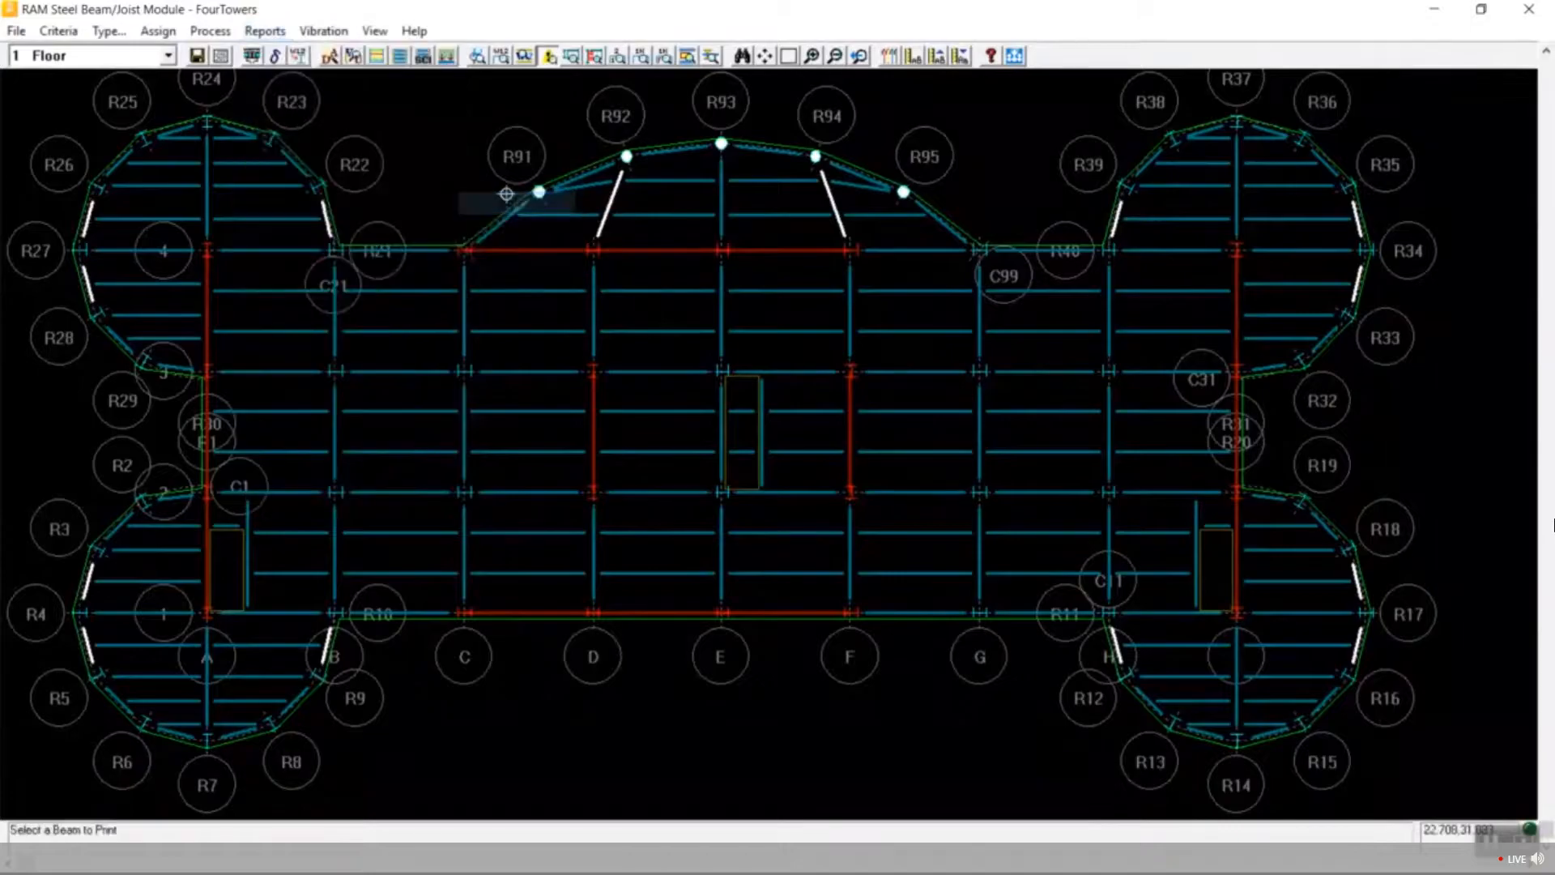
left_click(664, 338)
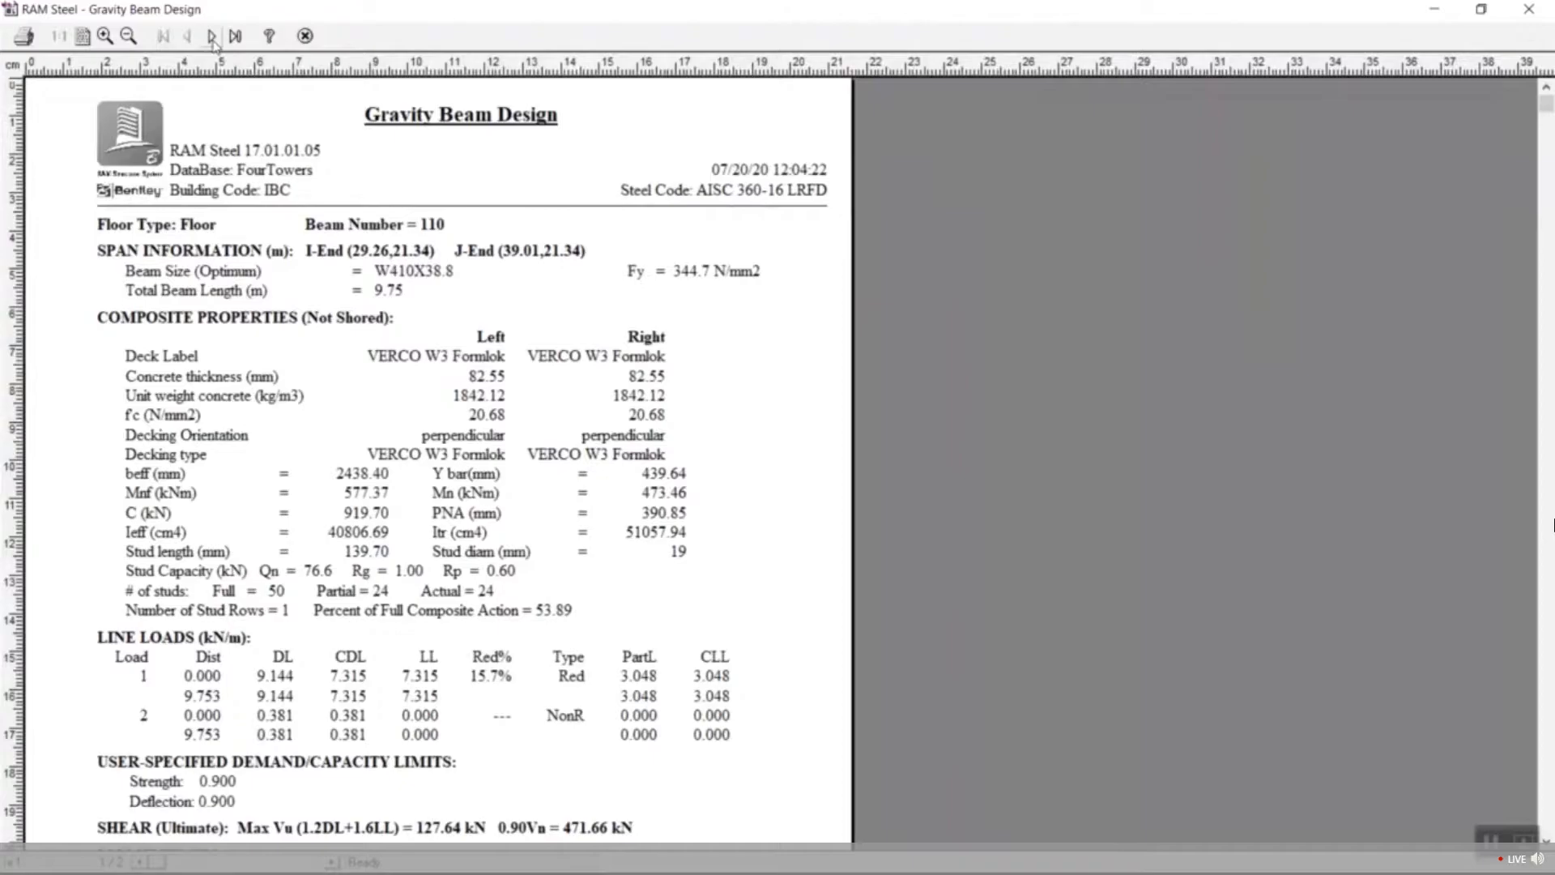
scroll(453, 556, "down", 5)
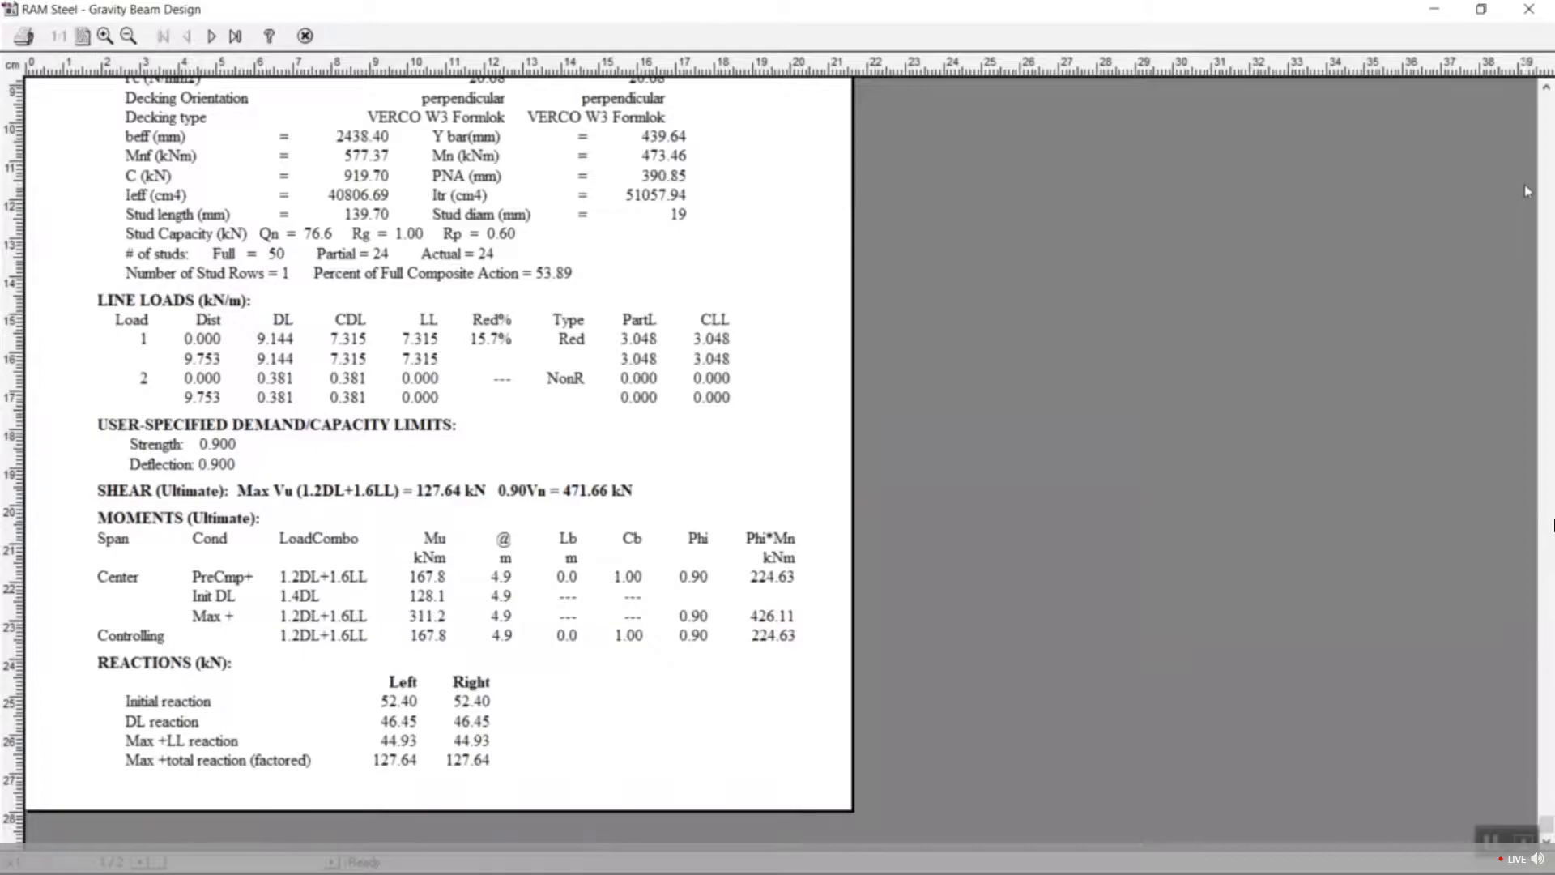
left_click(1547, 89)
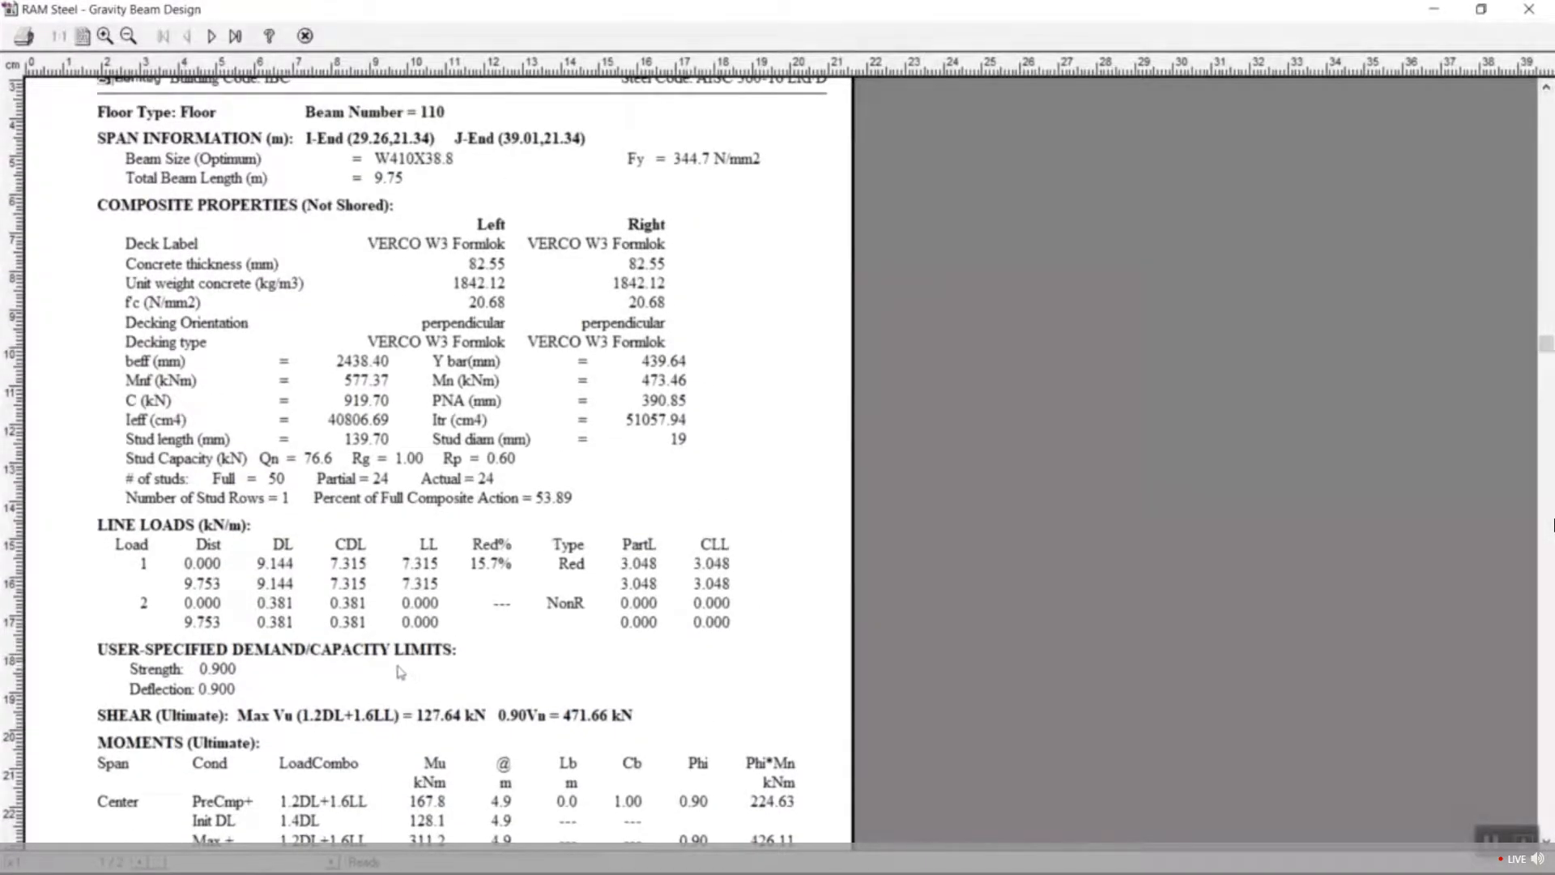
left_click(305, 36)
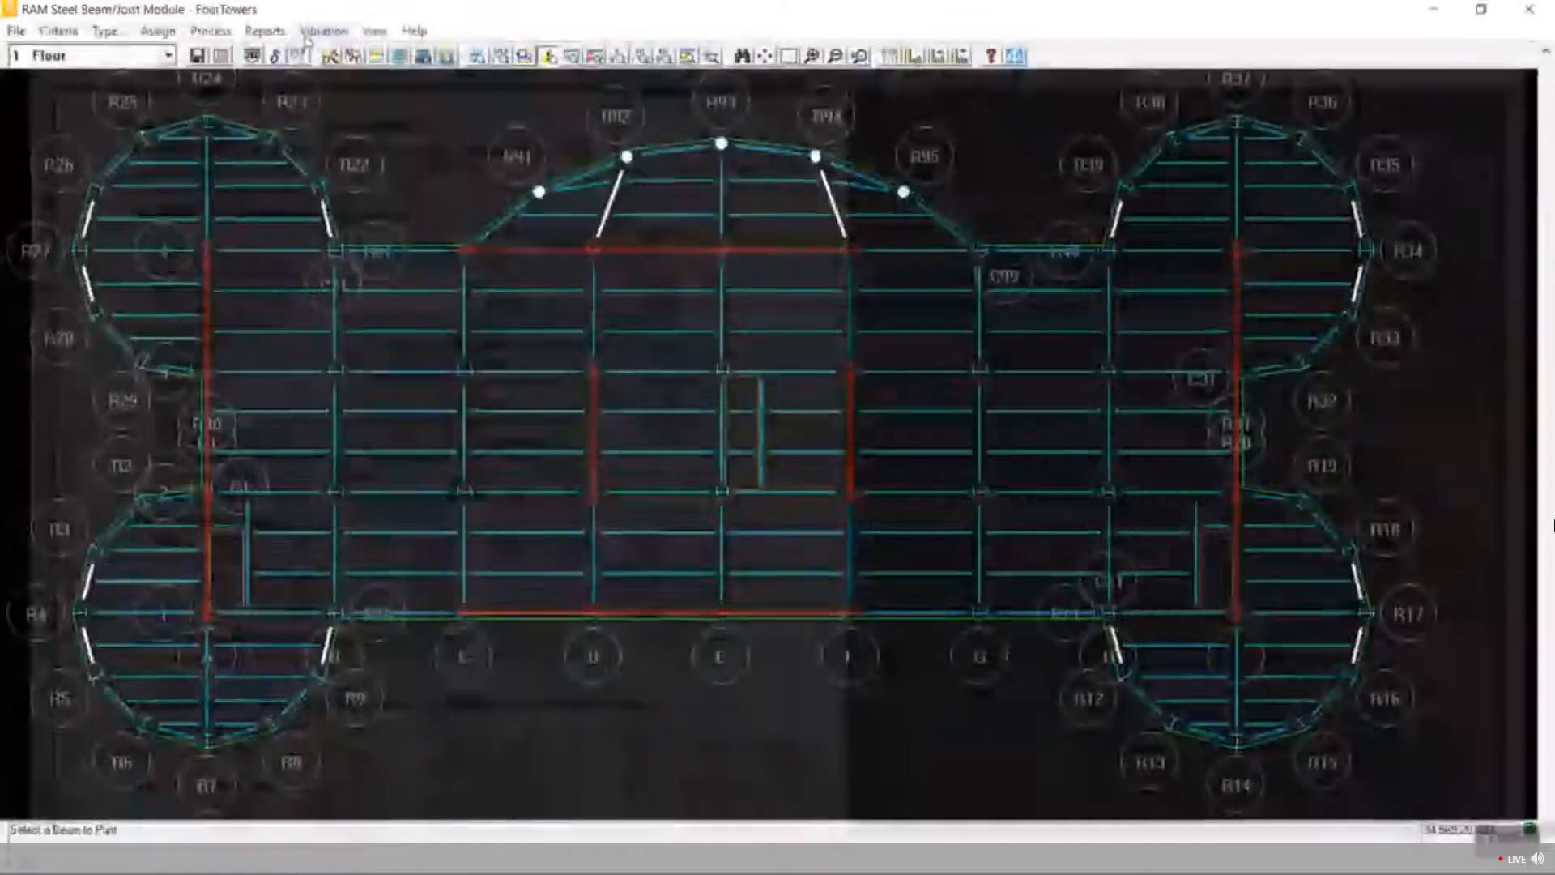
Open View/Update for the infill beam nearer grid 4 in bay D-E, 3-4, and inspect its diagrams and load combination choices.
left_click(209, 31)
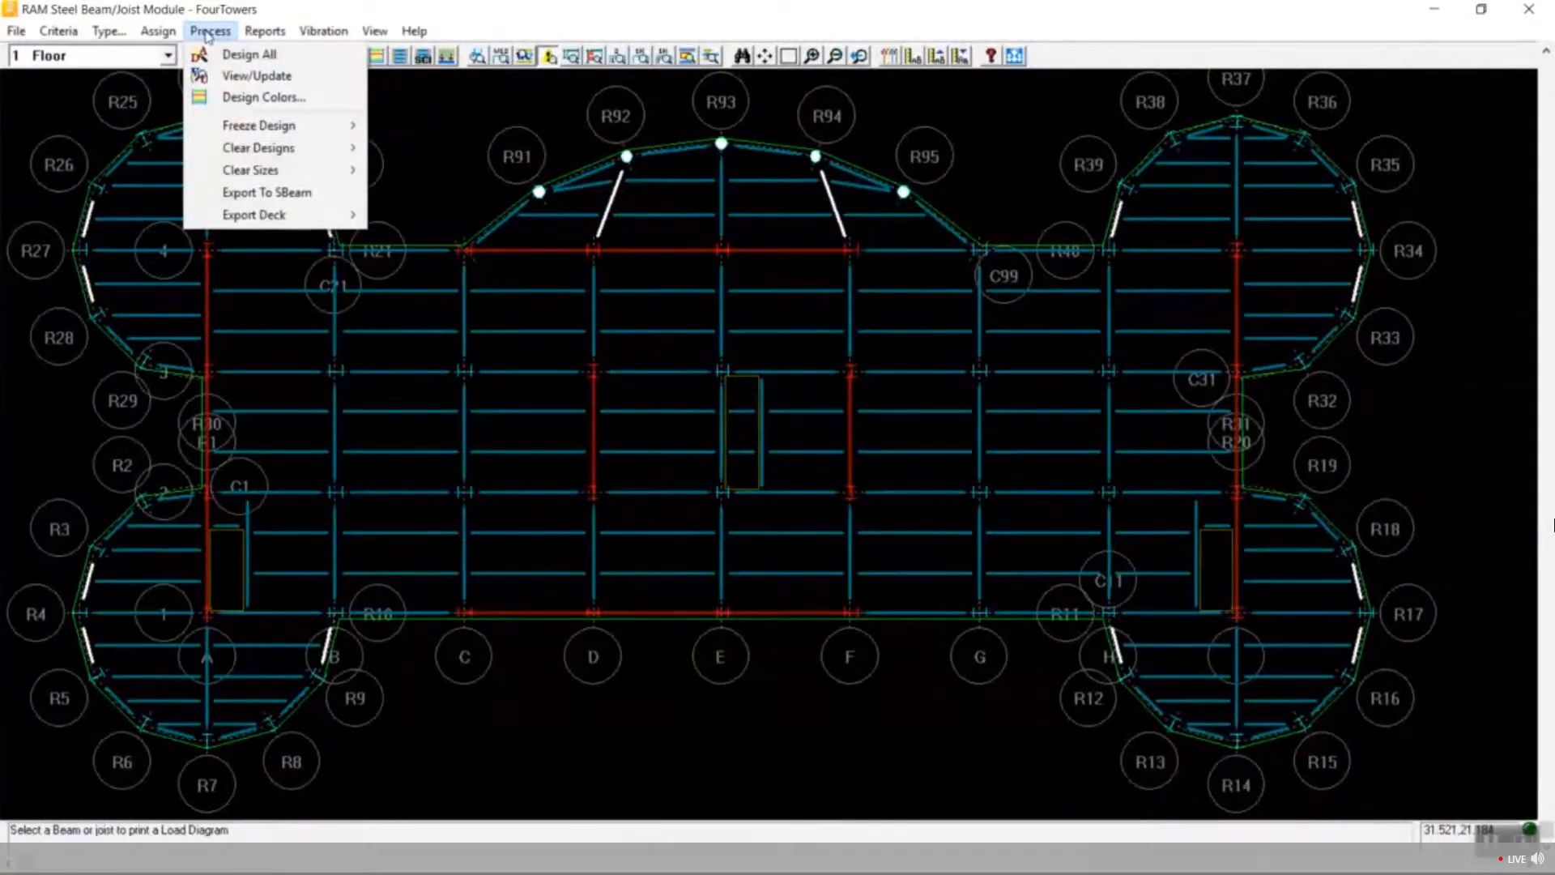
left_click(243, 76)
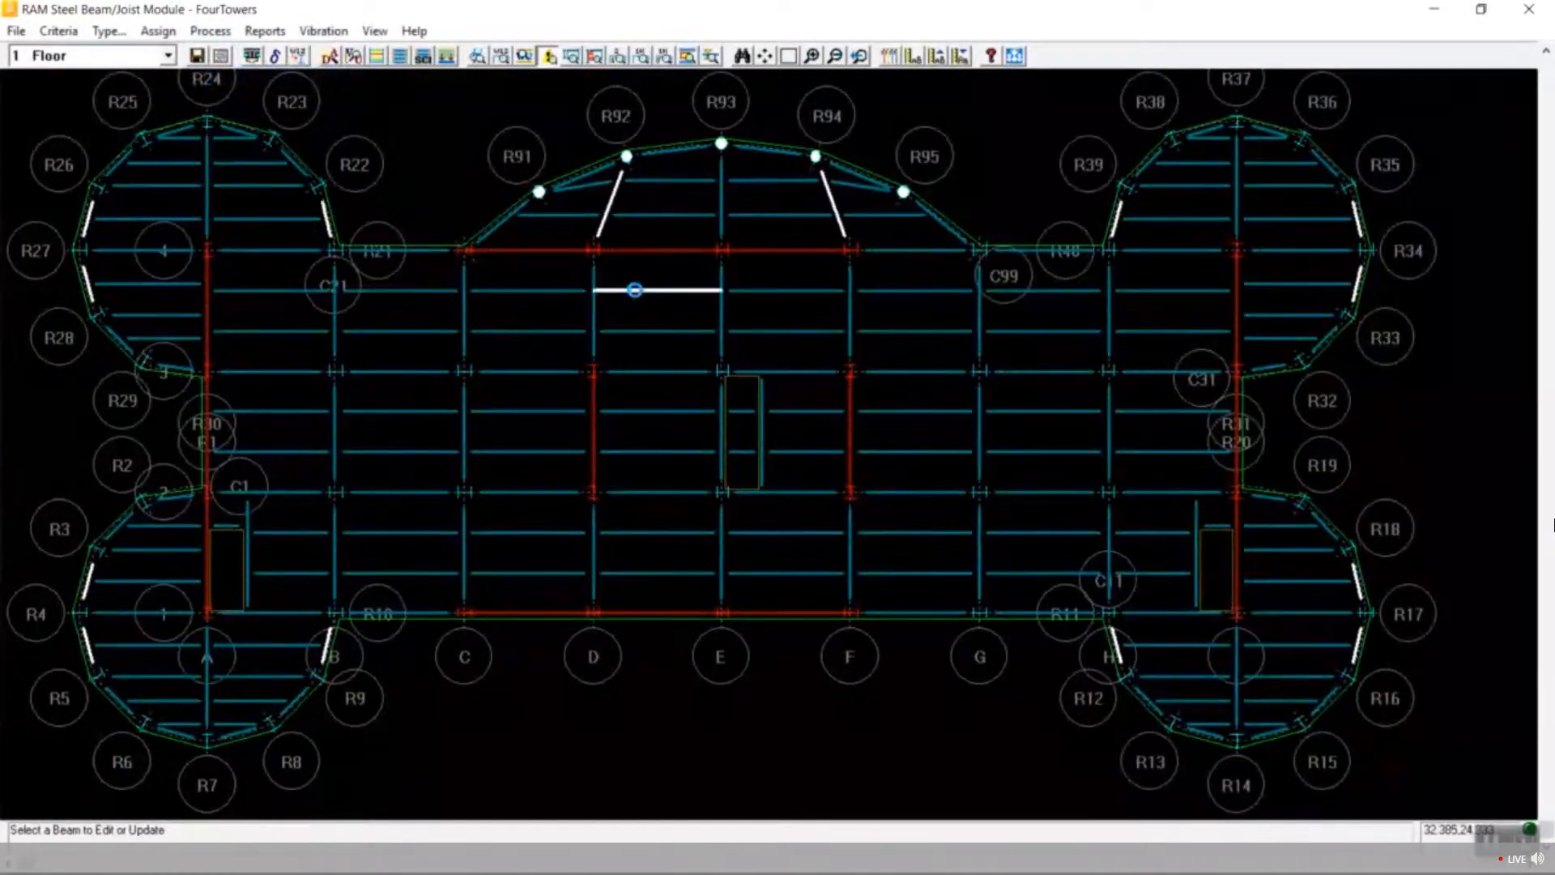
left_click(635, 290)
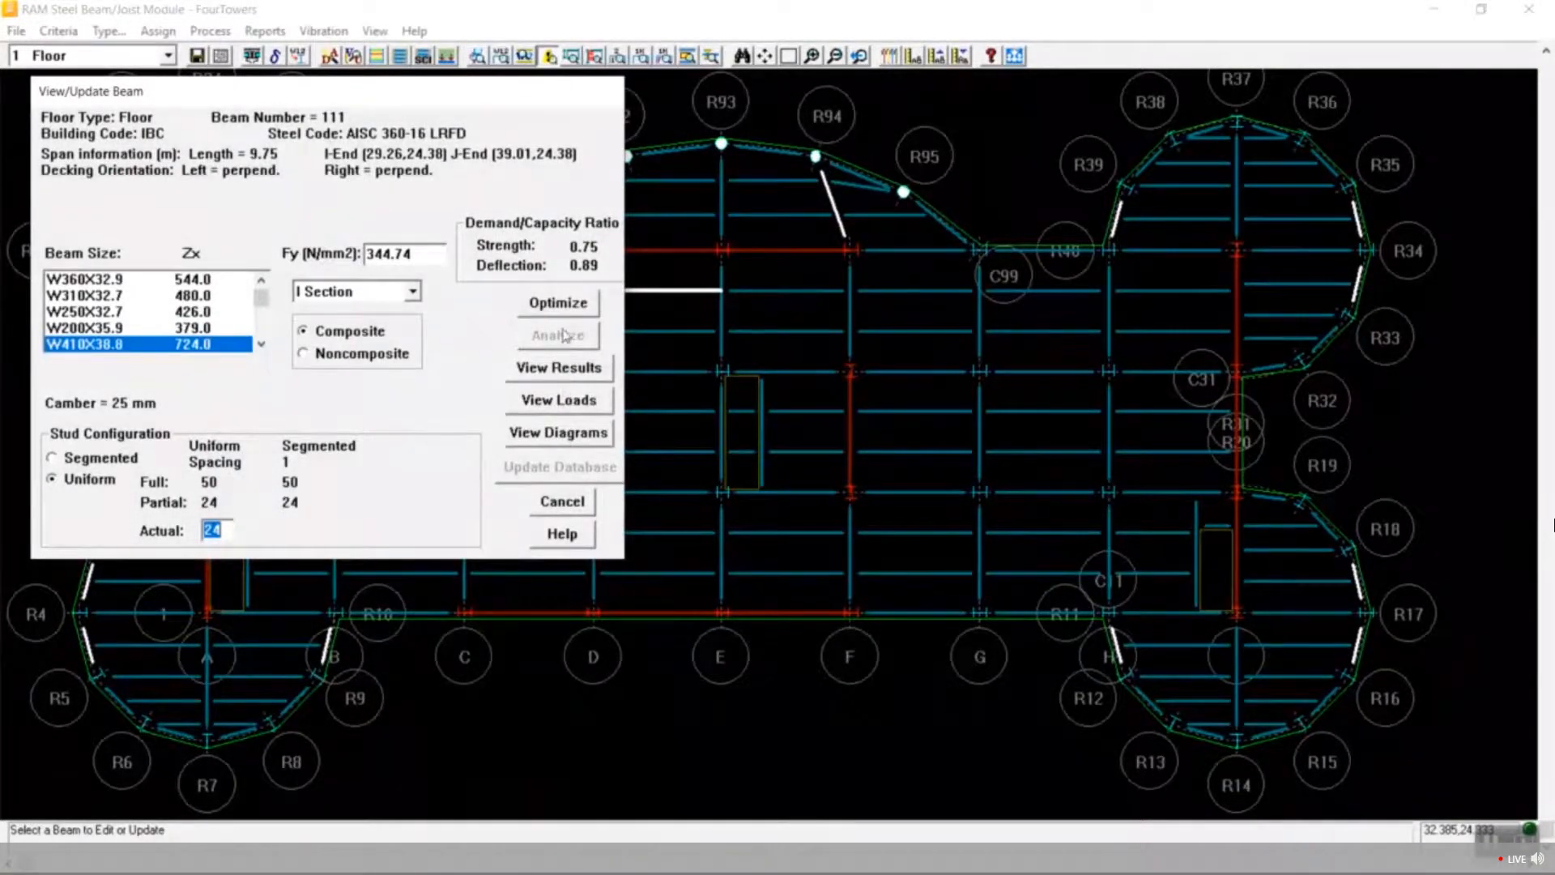
left_click(558, 432)
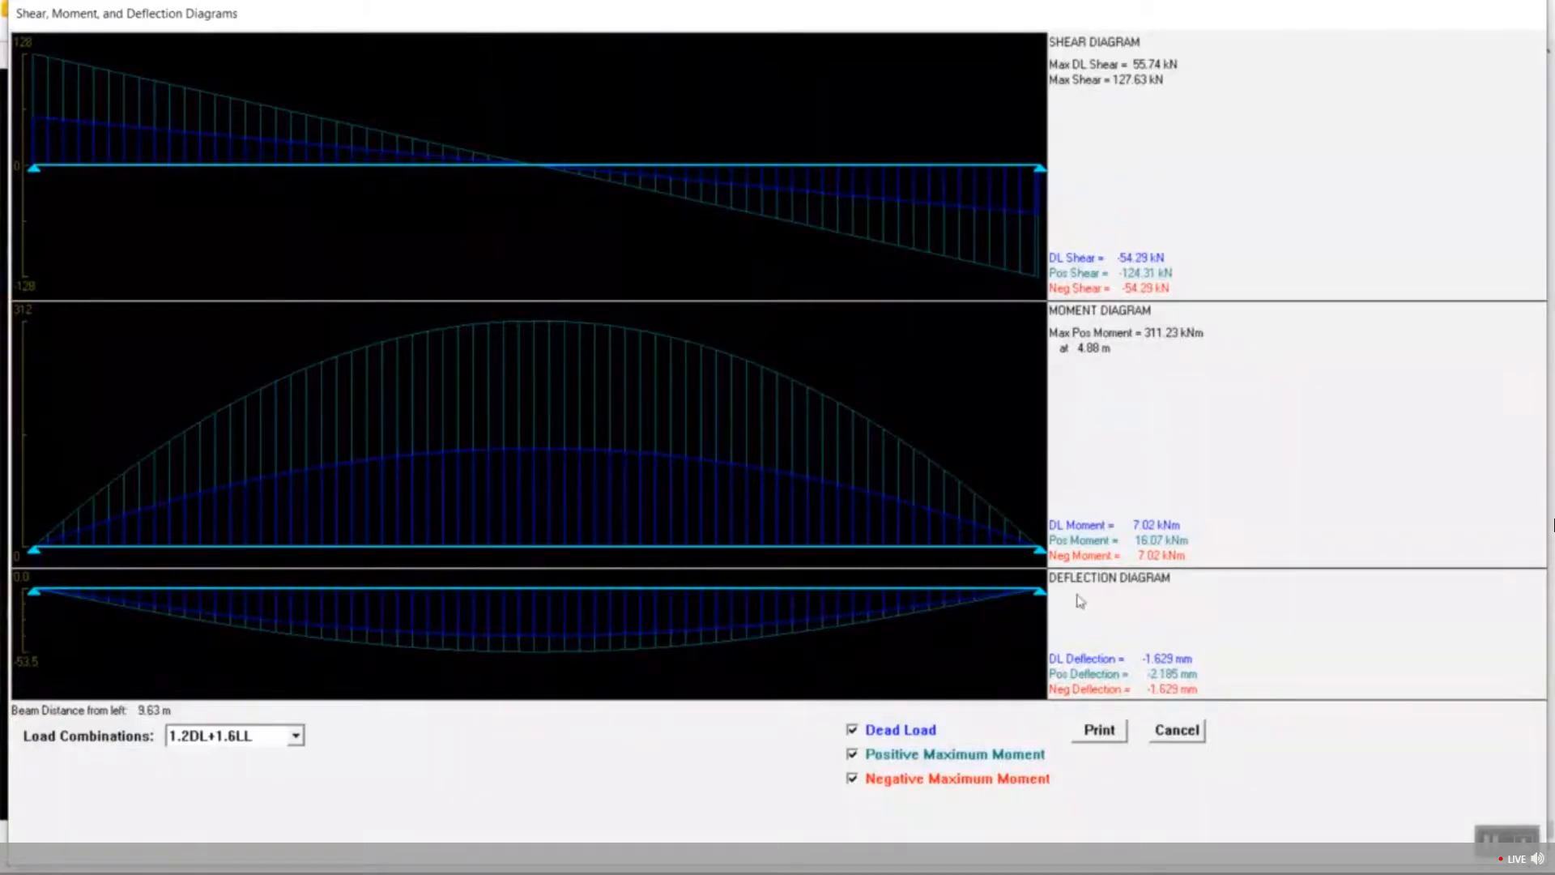
left_click(296, 737)
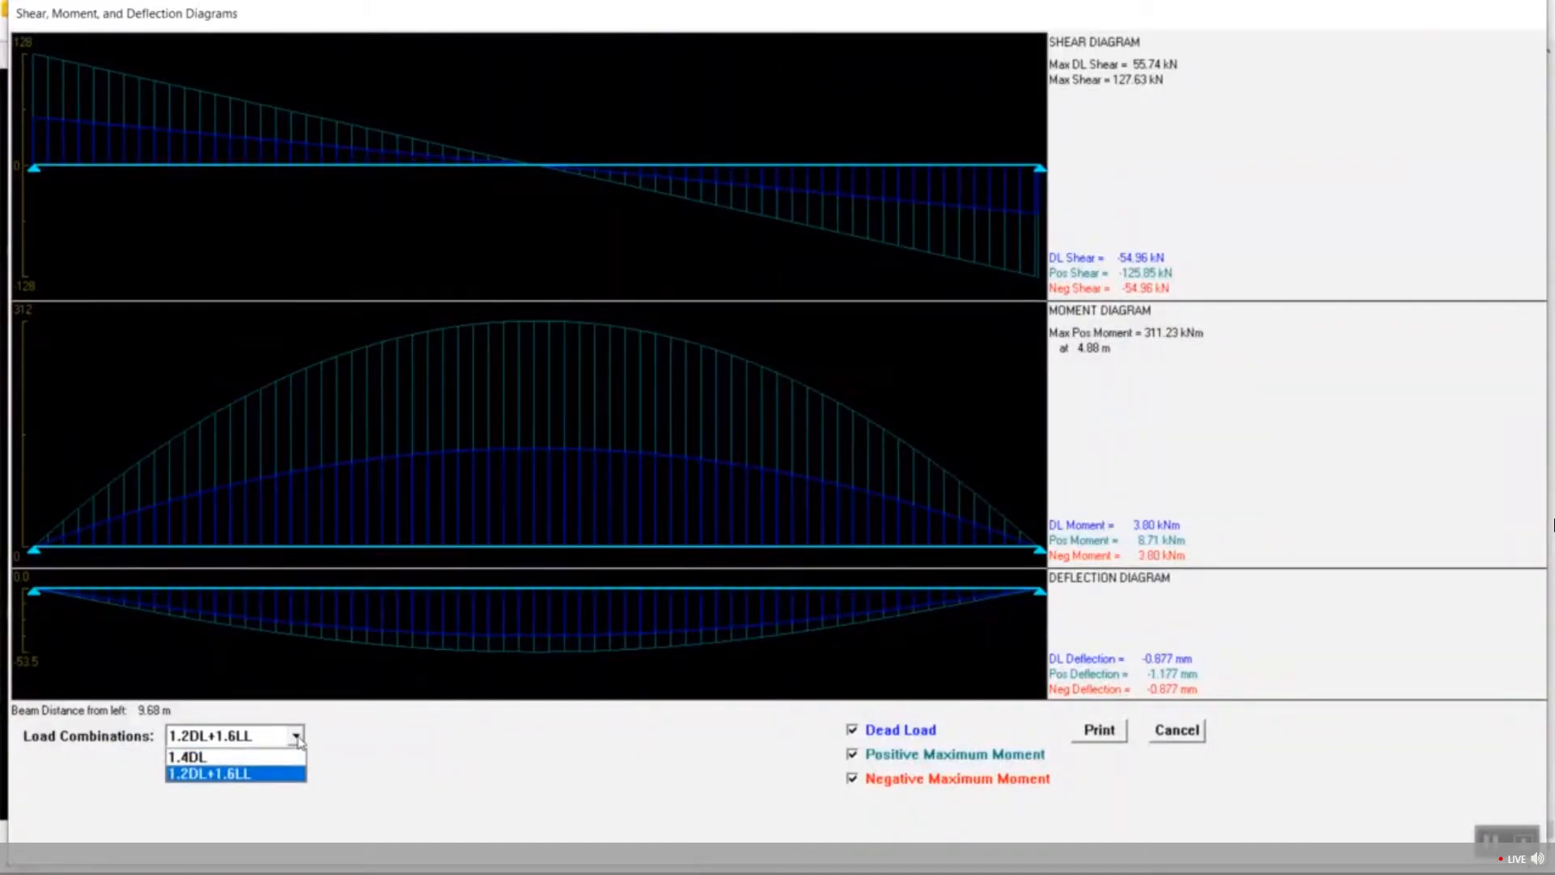
left_click(297, 738)
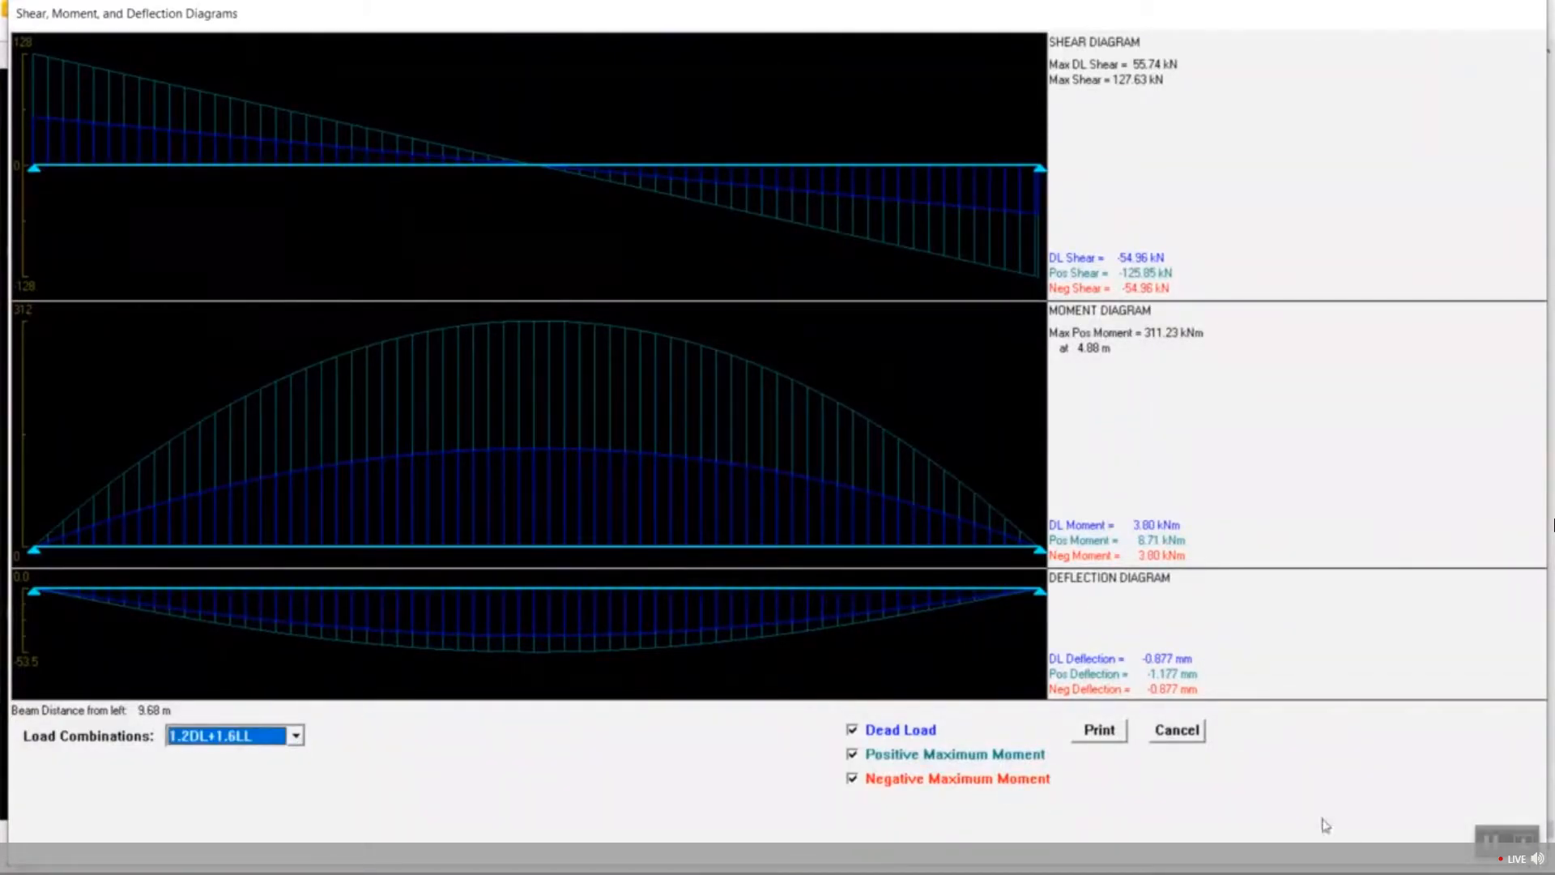
Close the infill beam's shear, moment and deflection diagrams and its View/Update dialog.
left_click(1192, 739)
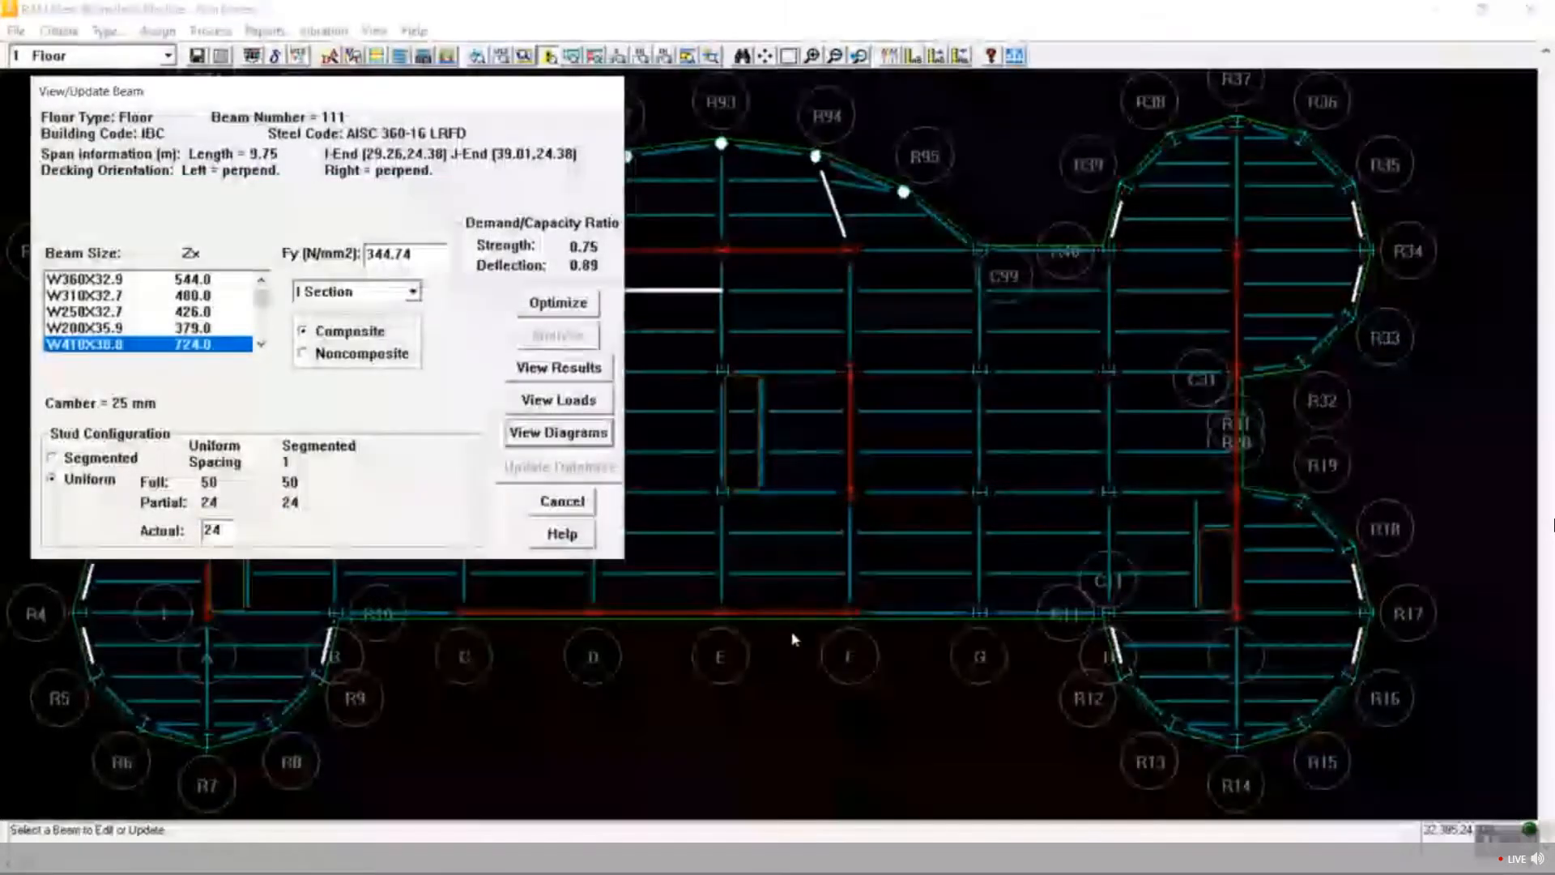
left_click(557, 500)
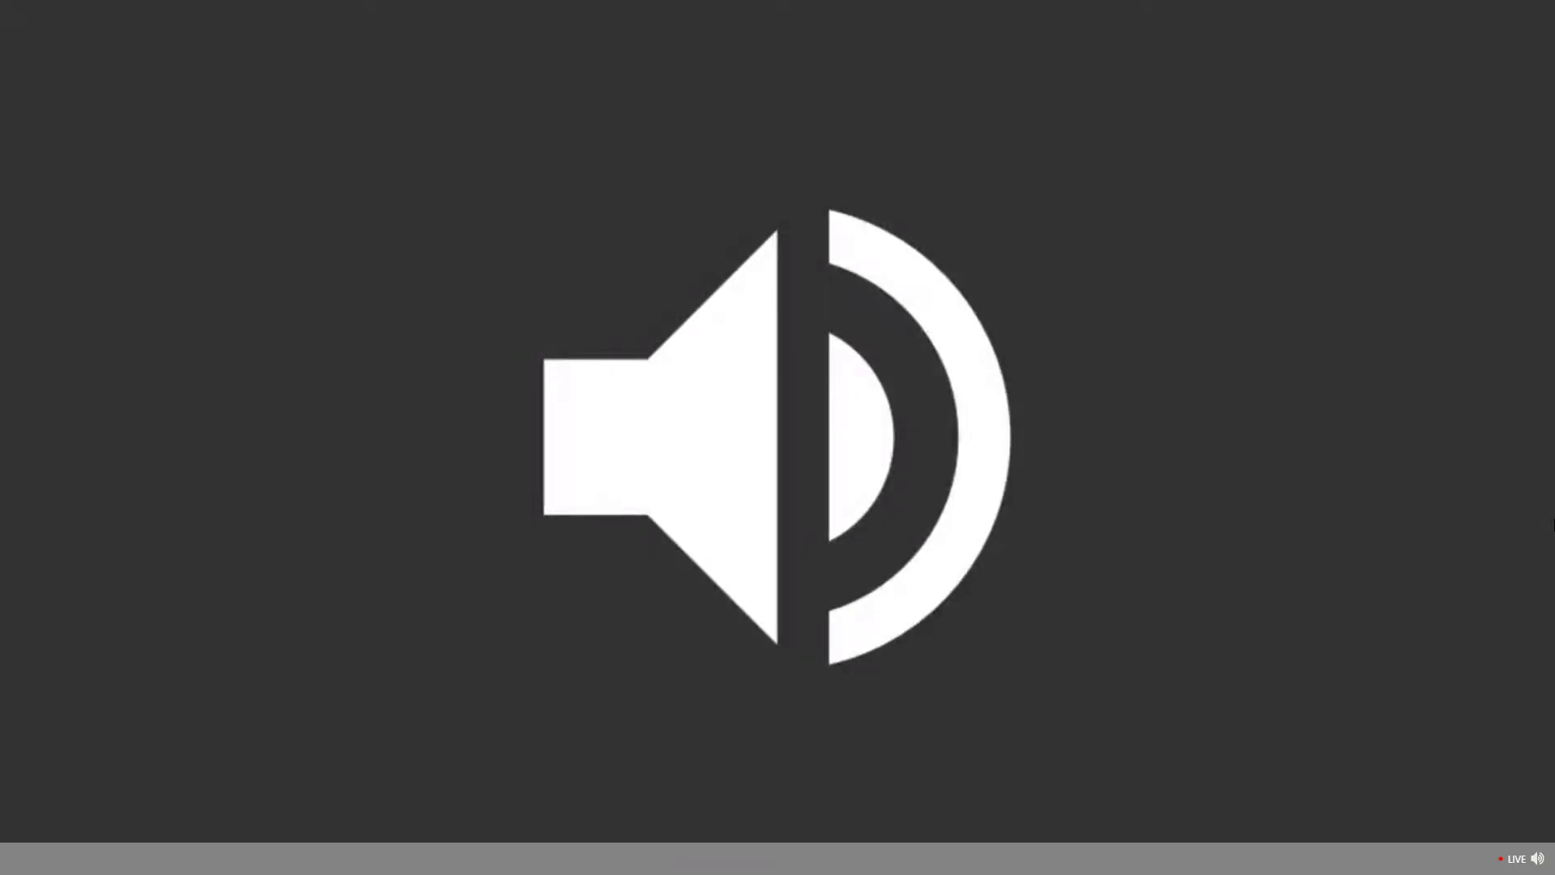
key("Escape")
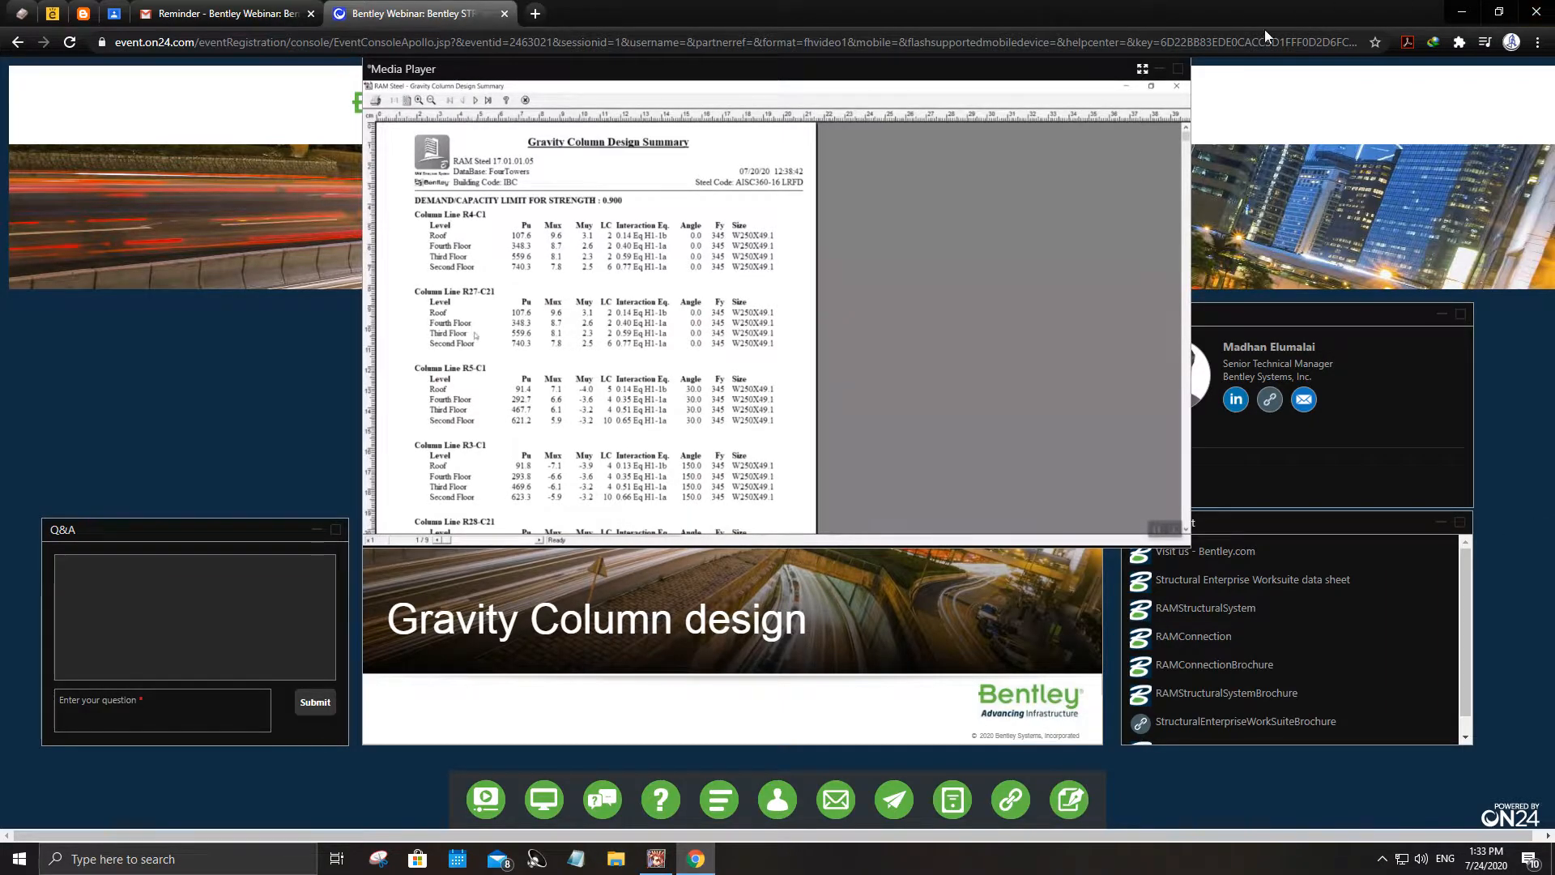
left_click(1141, 70)
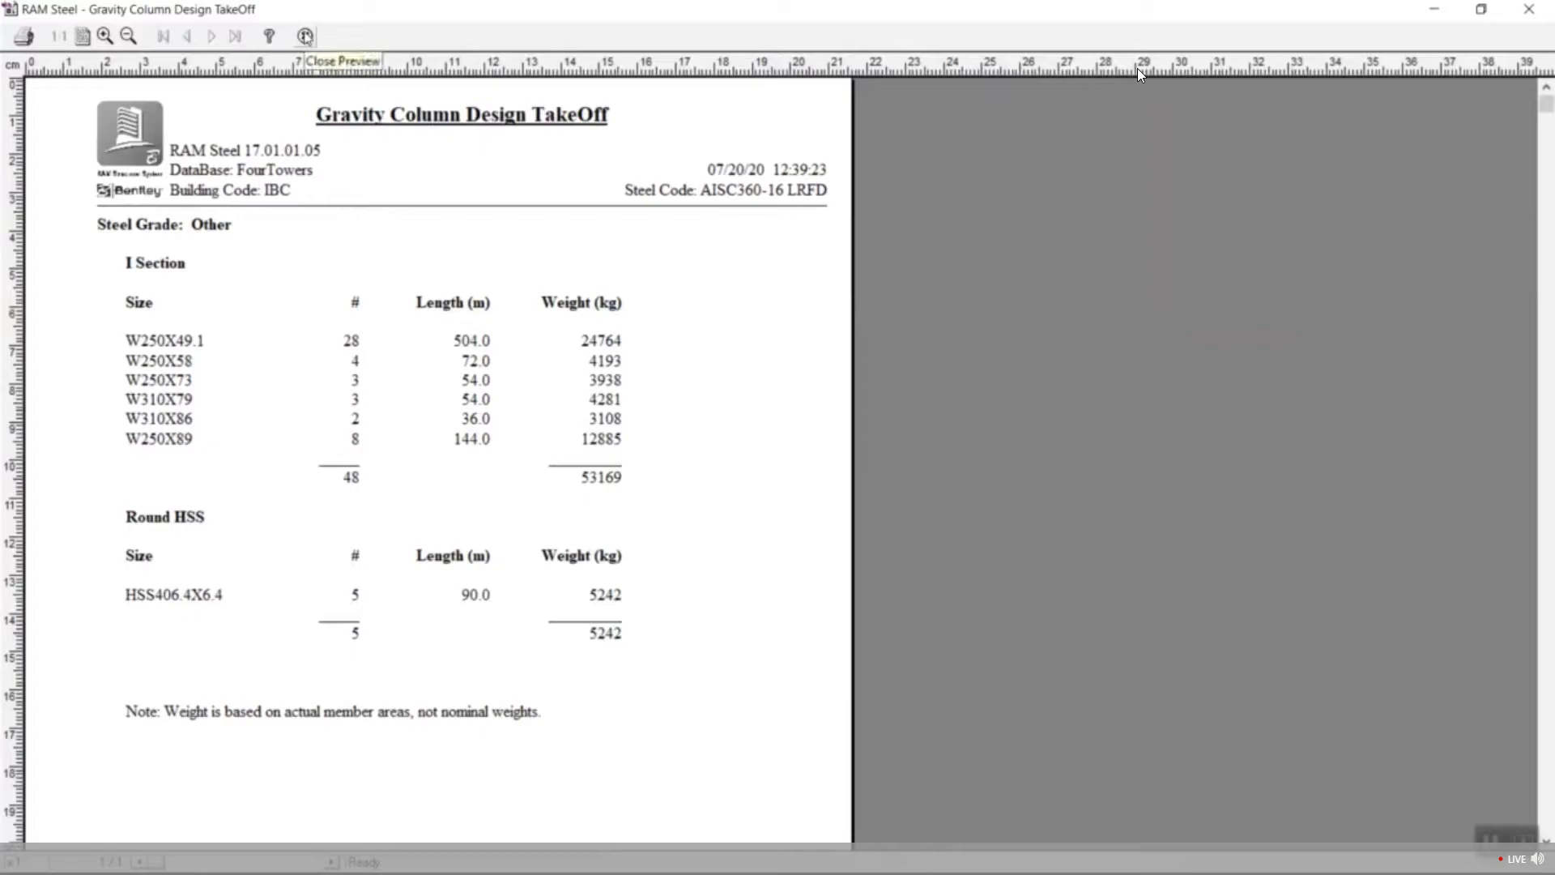
Close the gravity column takeoff report and open View/Update for the column line at E-2.
left_click(305, 37)
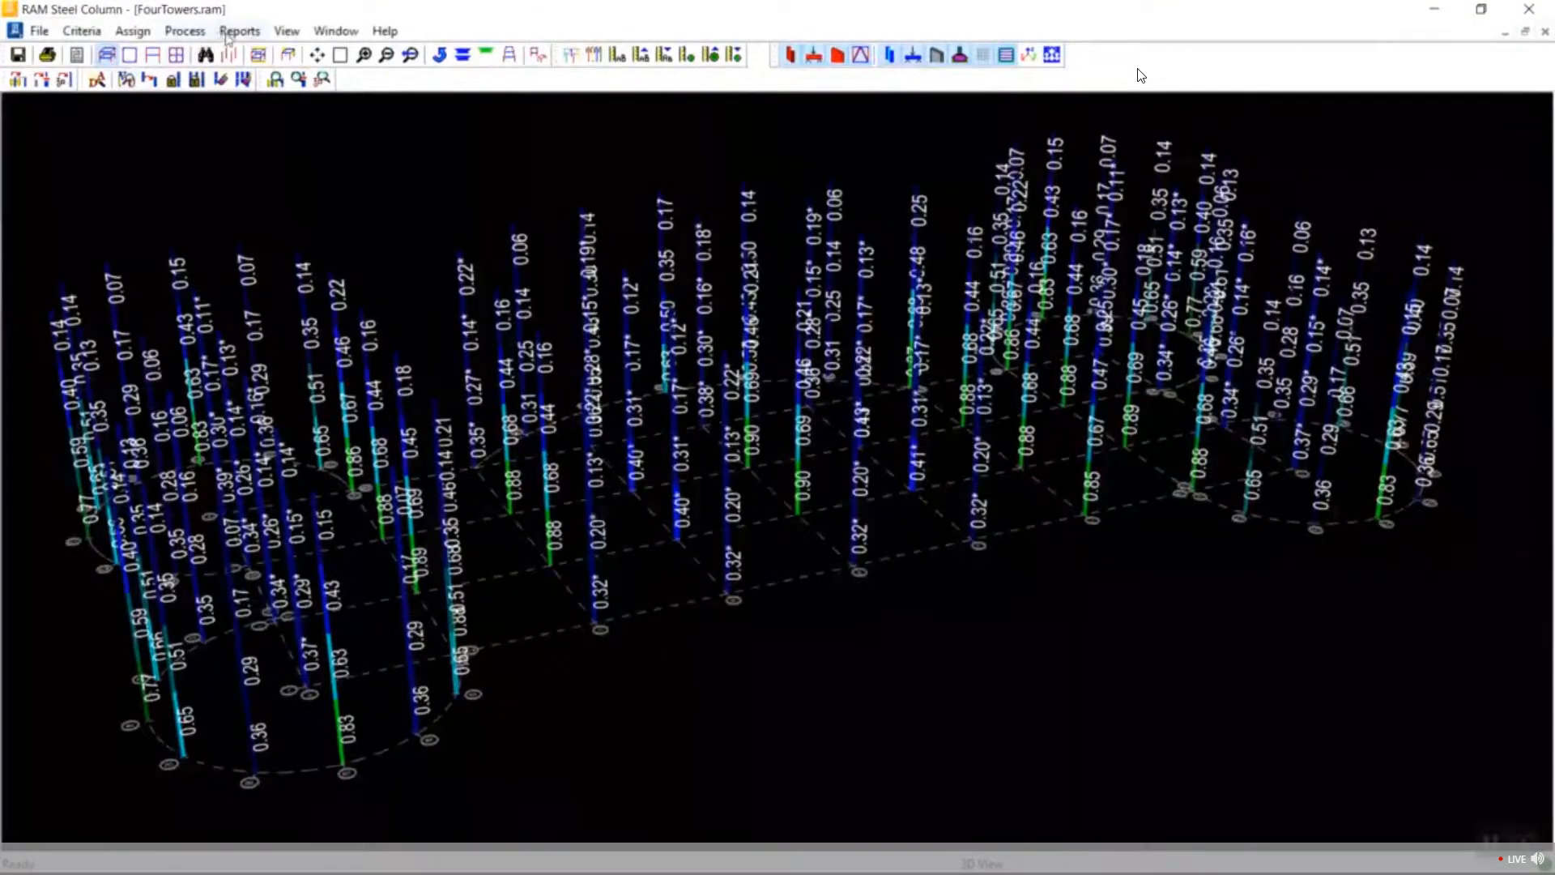
left_click(185, 34)
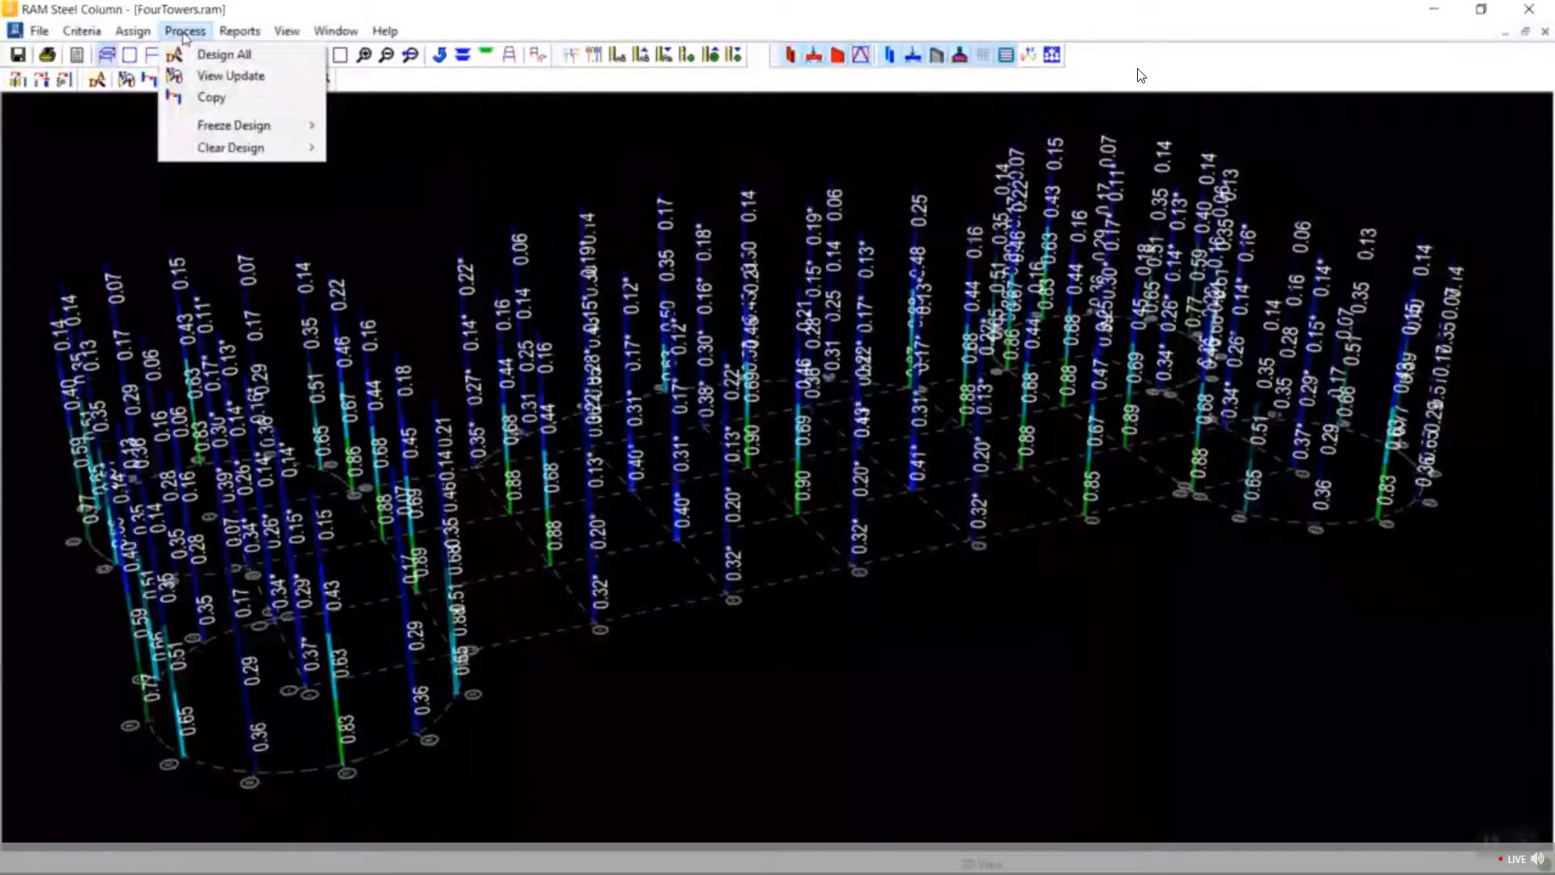
left_click(211, 78)
left_click(799, 502)
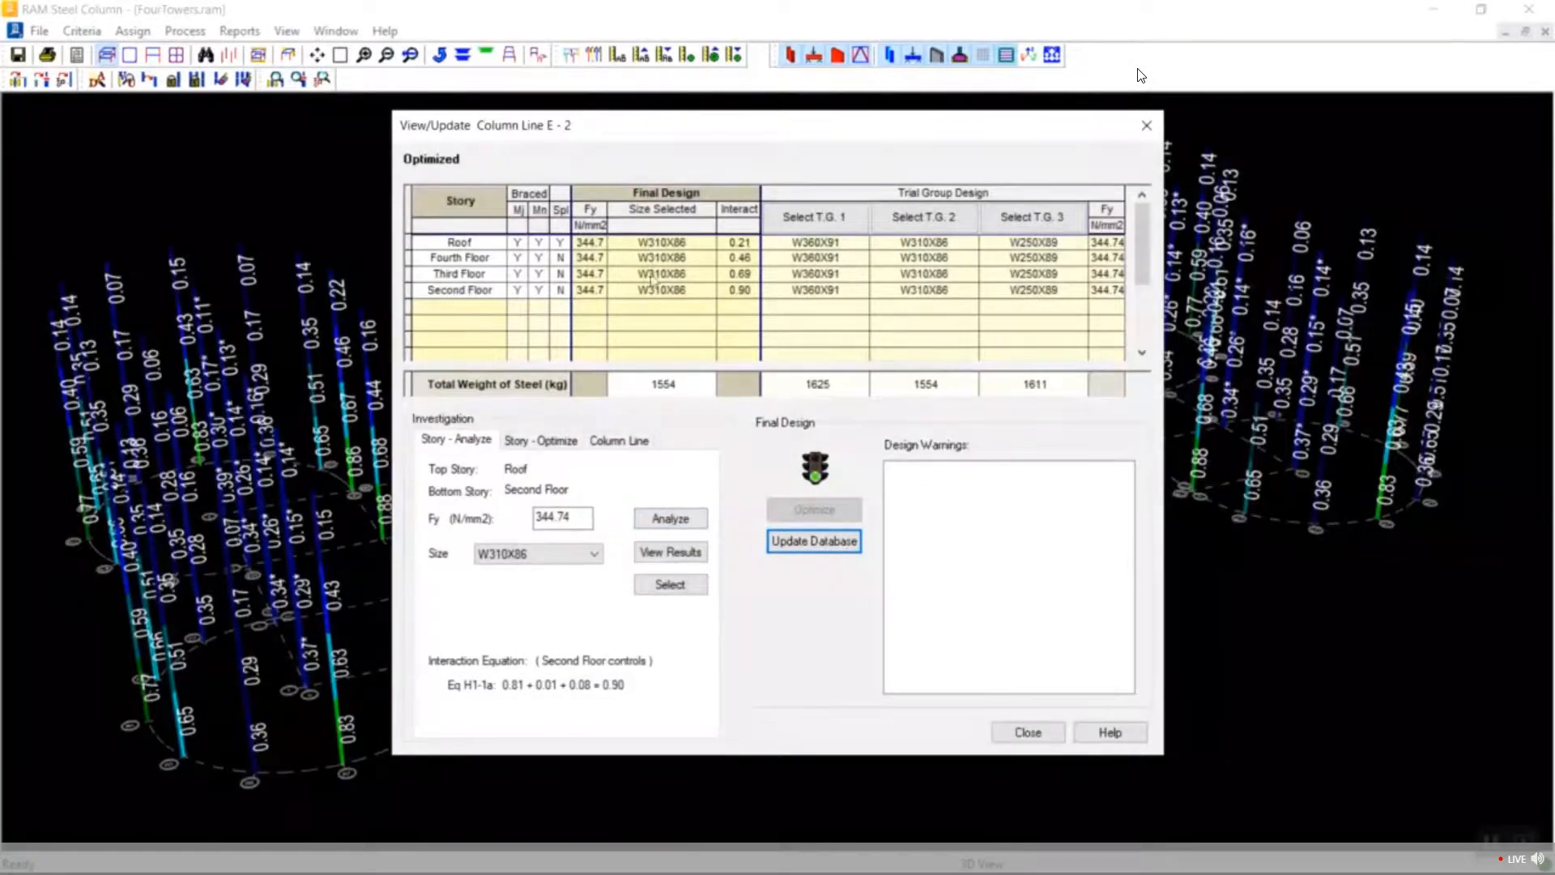
Page through column line E-2's gravity column design report from the Roof to the Second Floor, and close it.
left_click(684, 556)
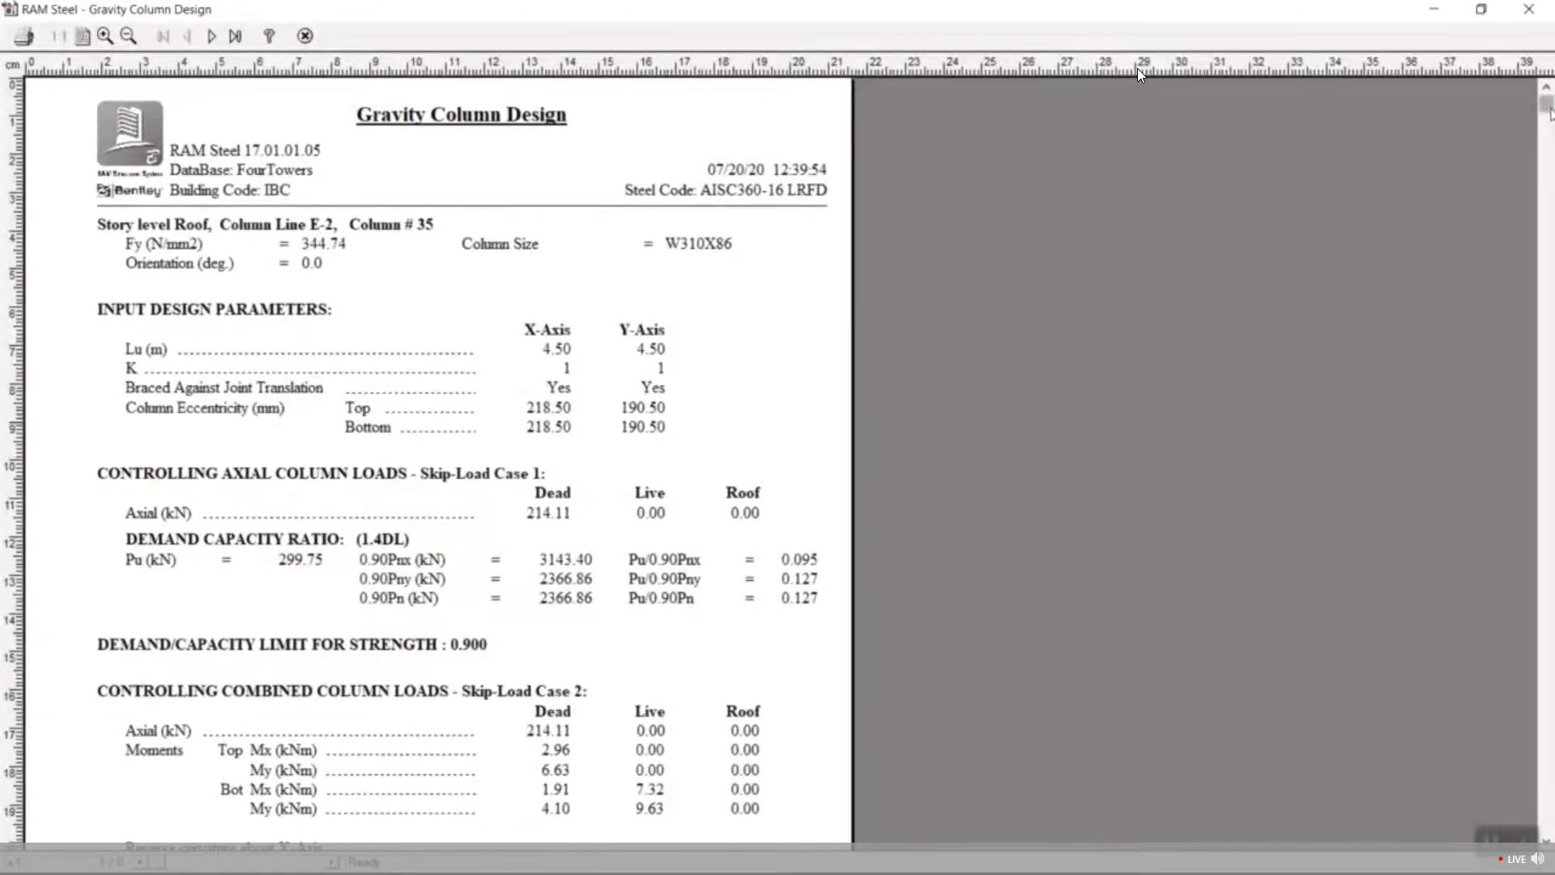
left_click_drag(1549, 113, 1551, 672)
scroll(1140, 74, "down", 3)
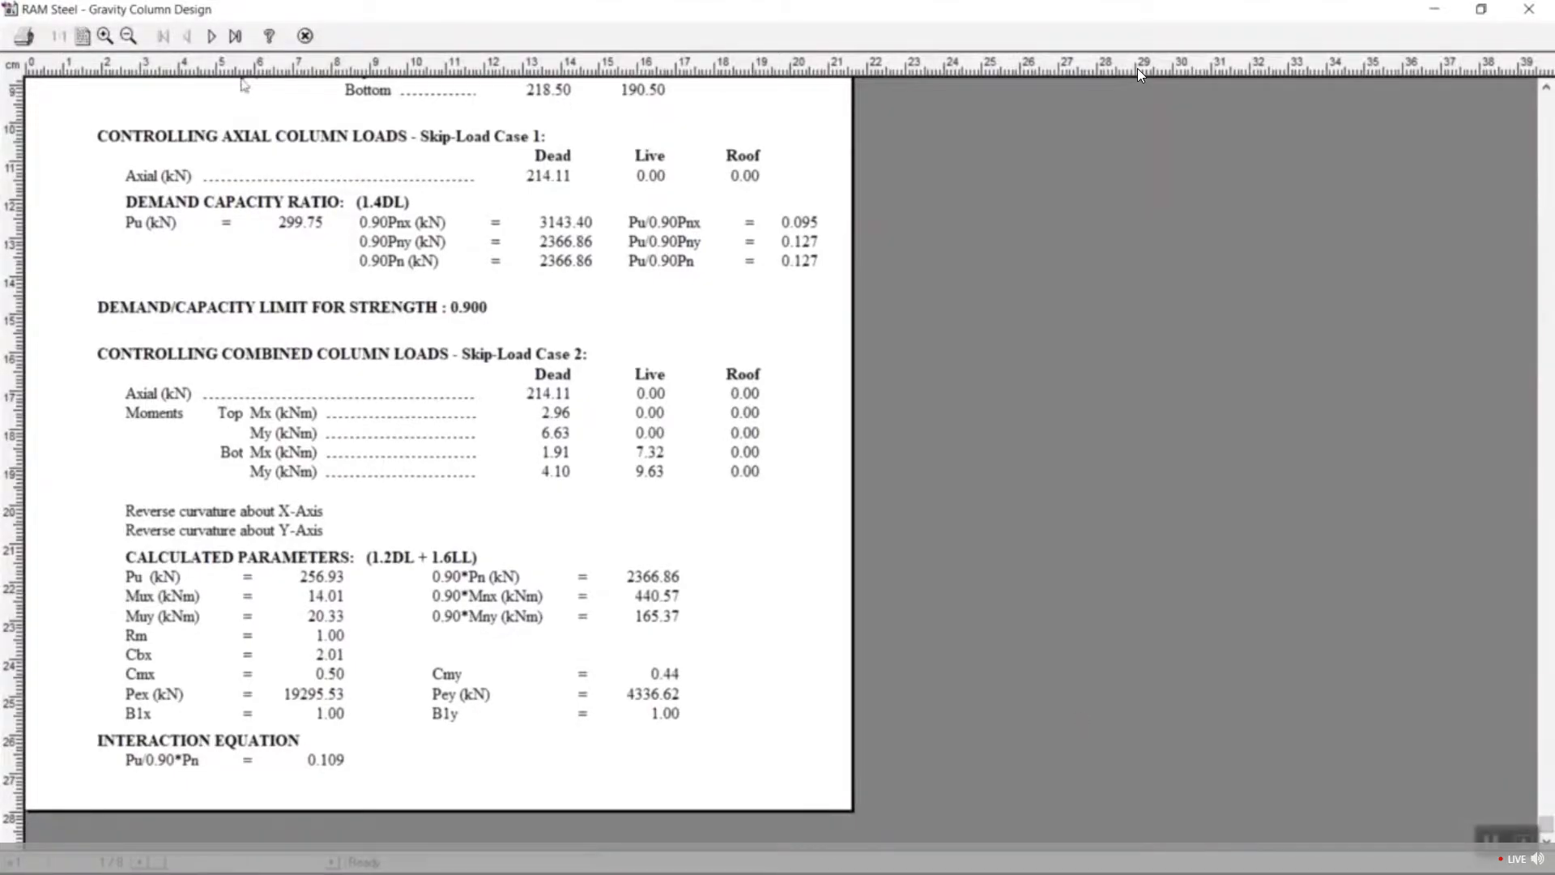
left_click(211, 37)
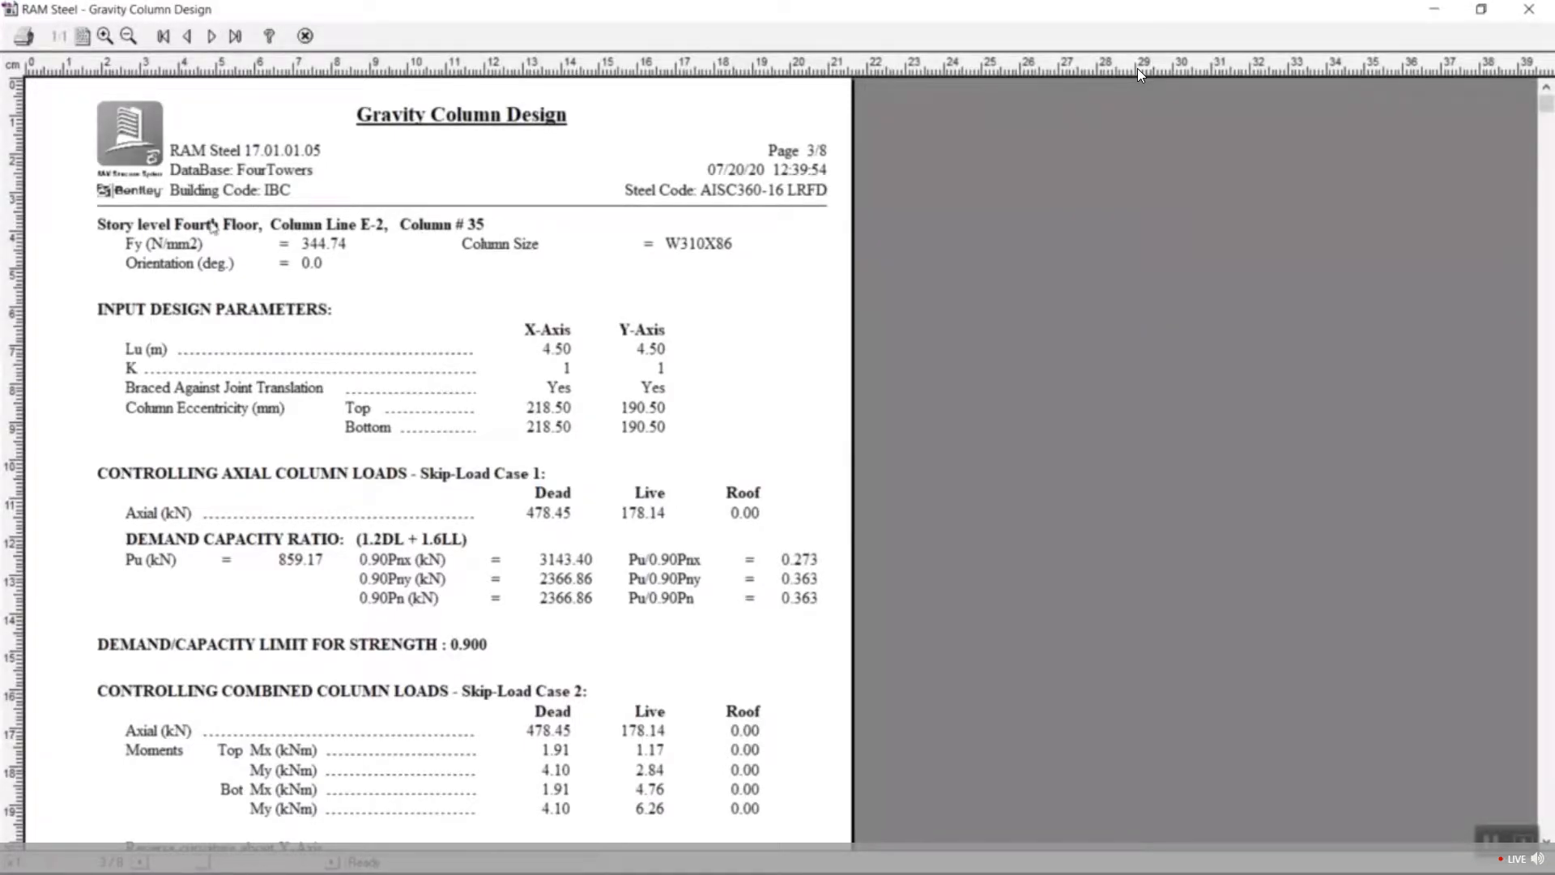
left_click(210, 37)
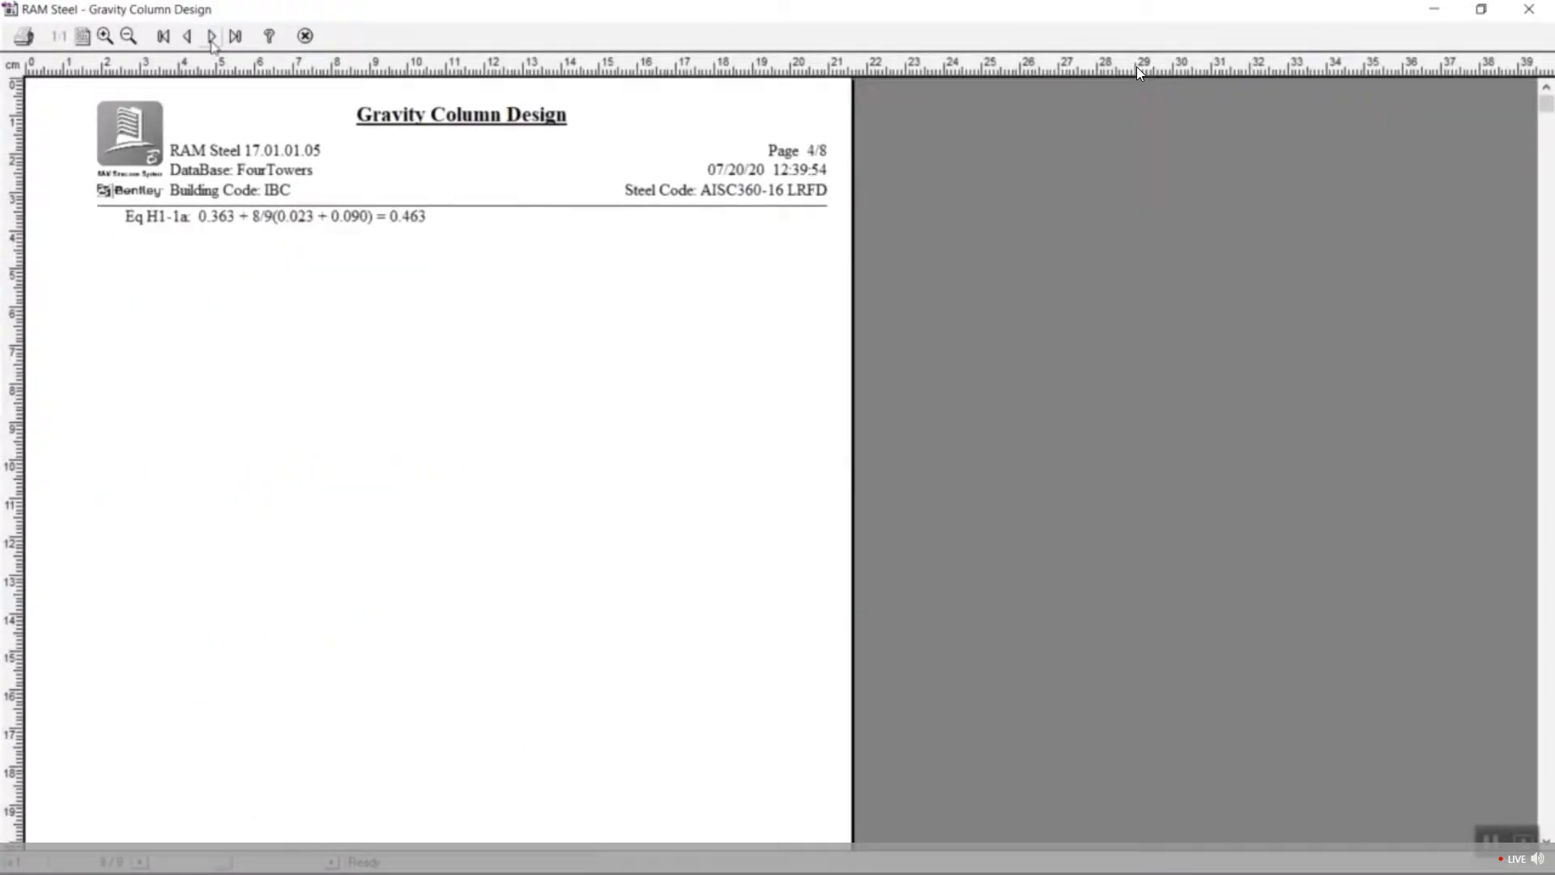
left_click(210, 37)
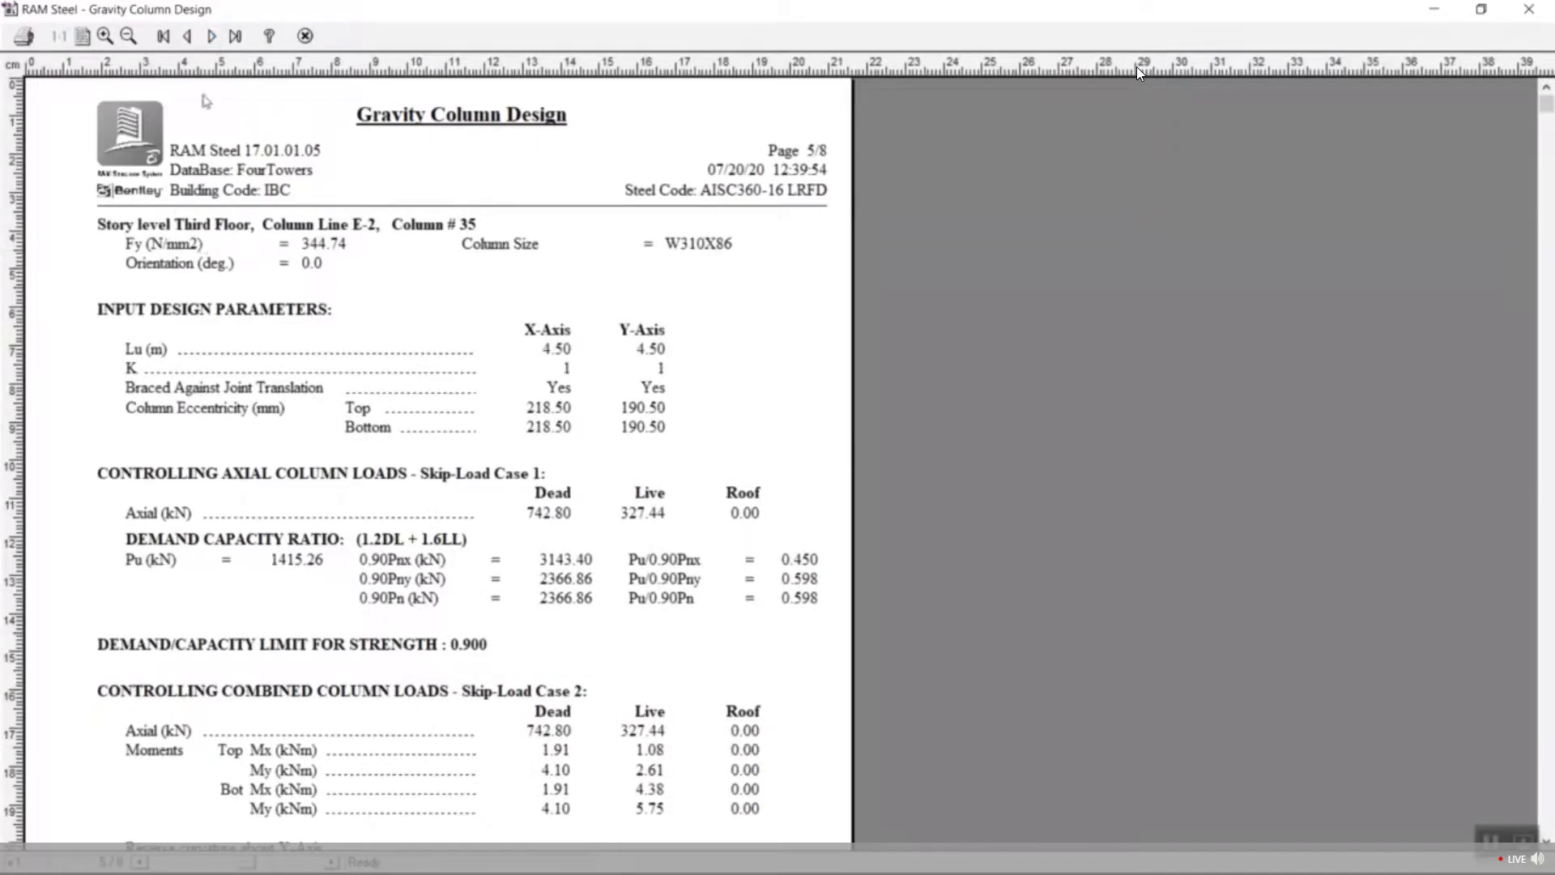
left_click(210, 36)
left_click(211, 36)
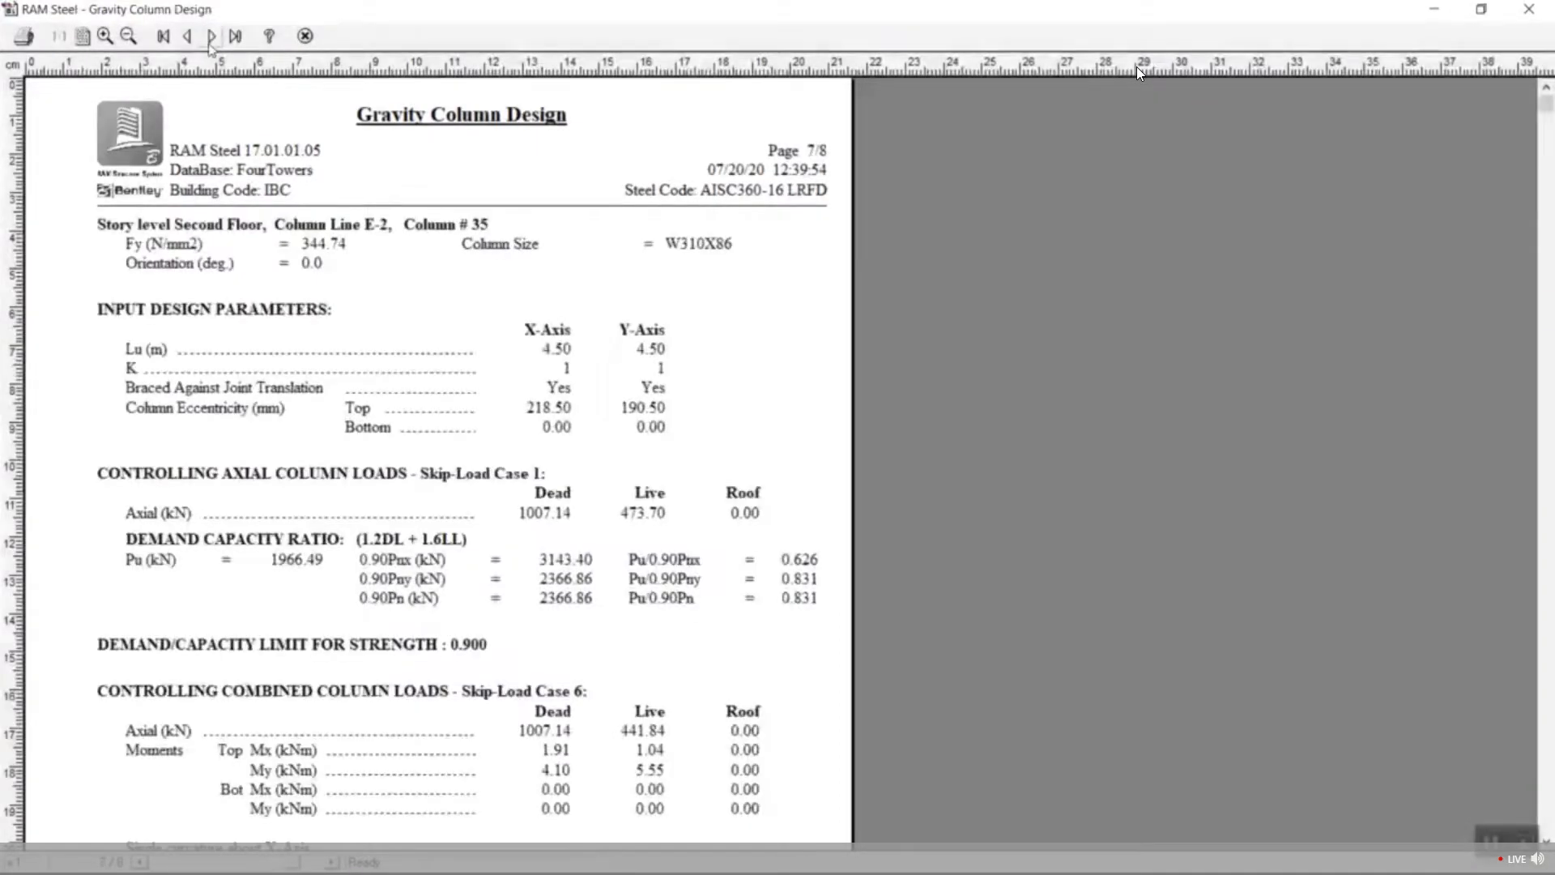
left_click(211, 37)
left_click(304, 35)
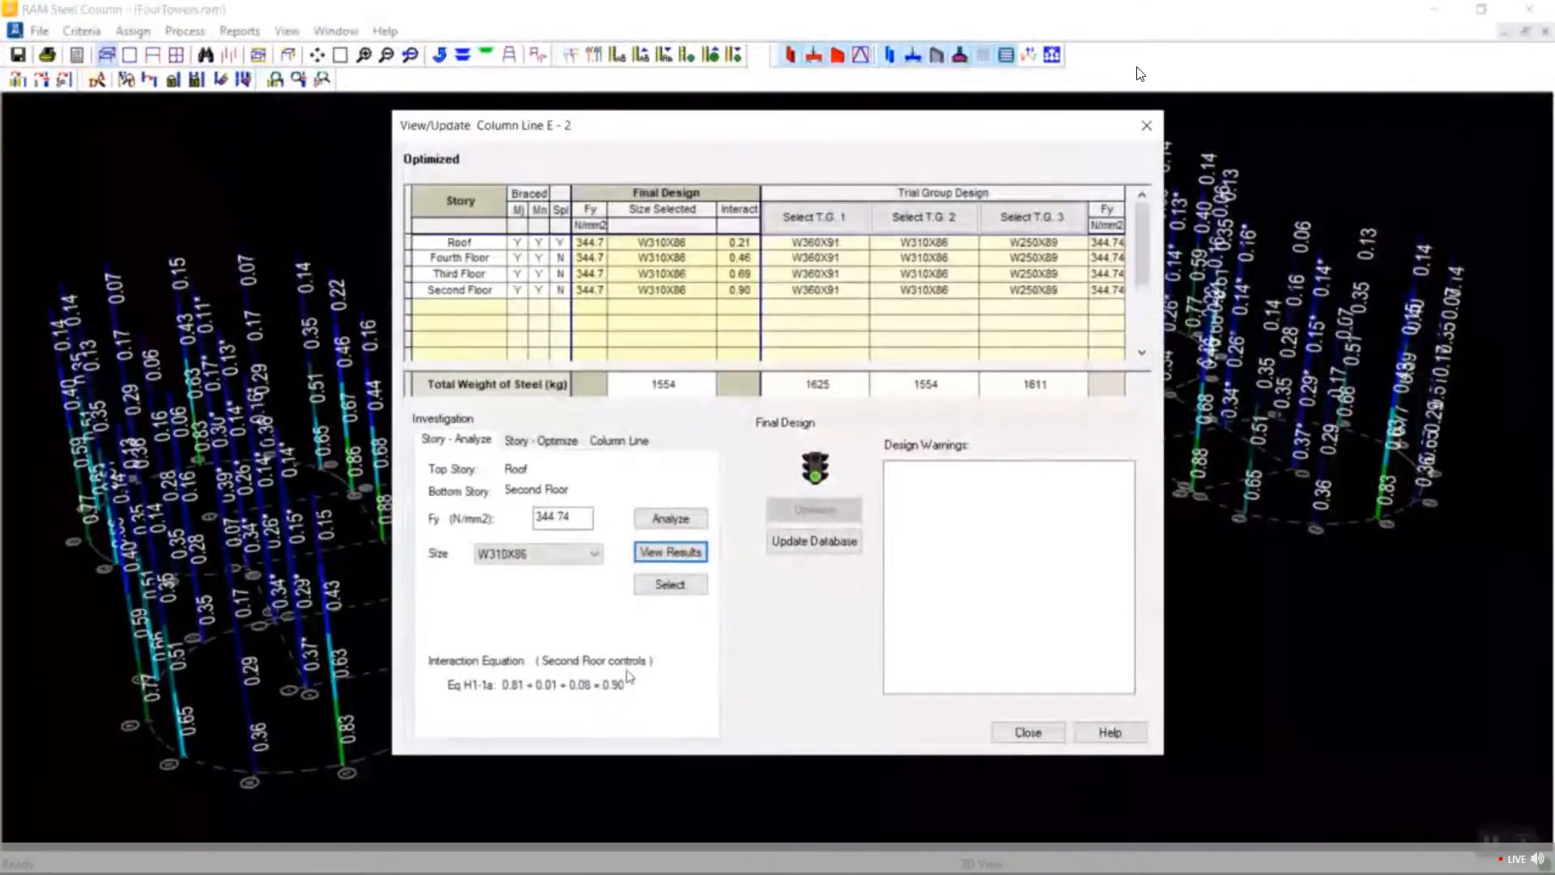
Check the trial size choices for column line E-2 and close its View/Update dialog.
left_click(596, 559)
left_click(597, 561)
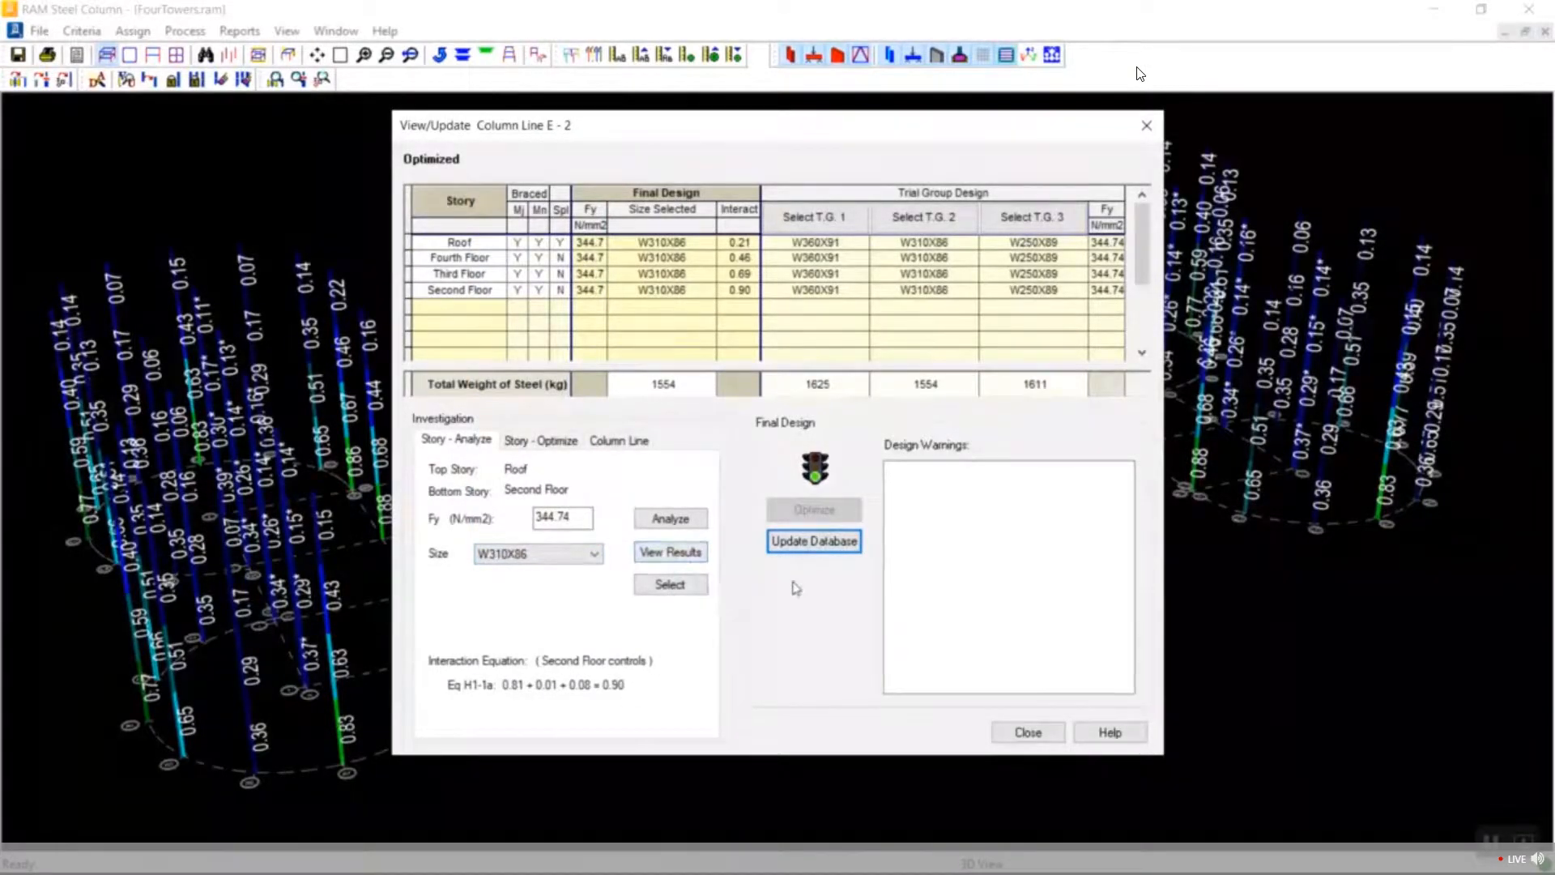
left_click(1028, 731)
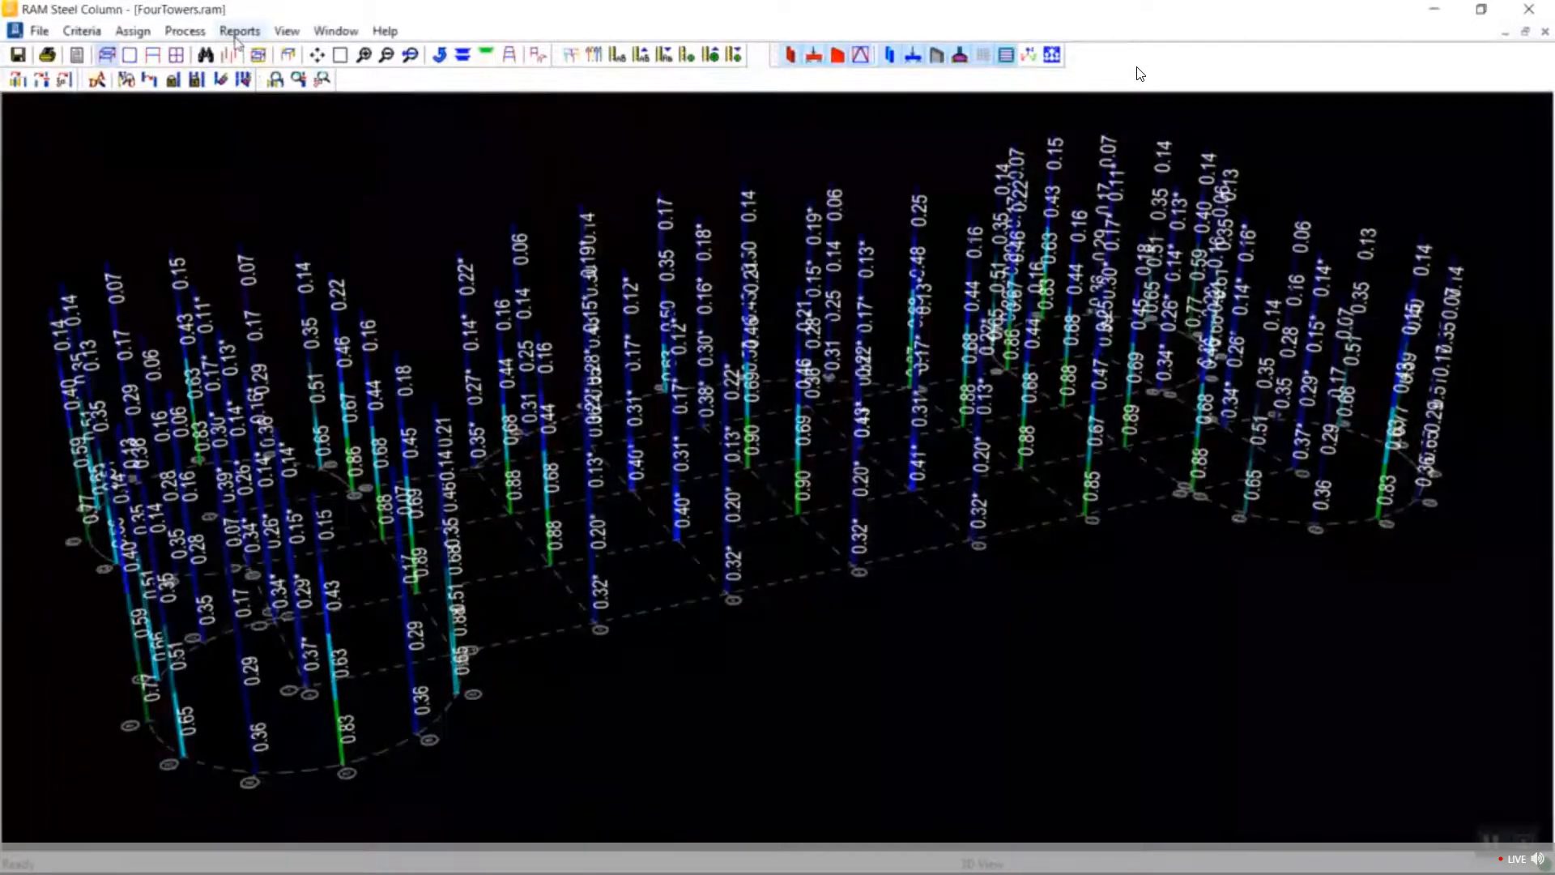
View the base plate design summary report for all column lines through its next page and close it.
left_click(239, 31)
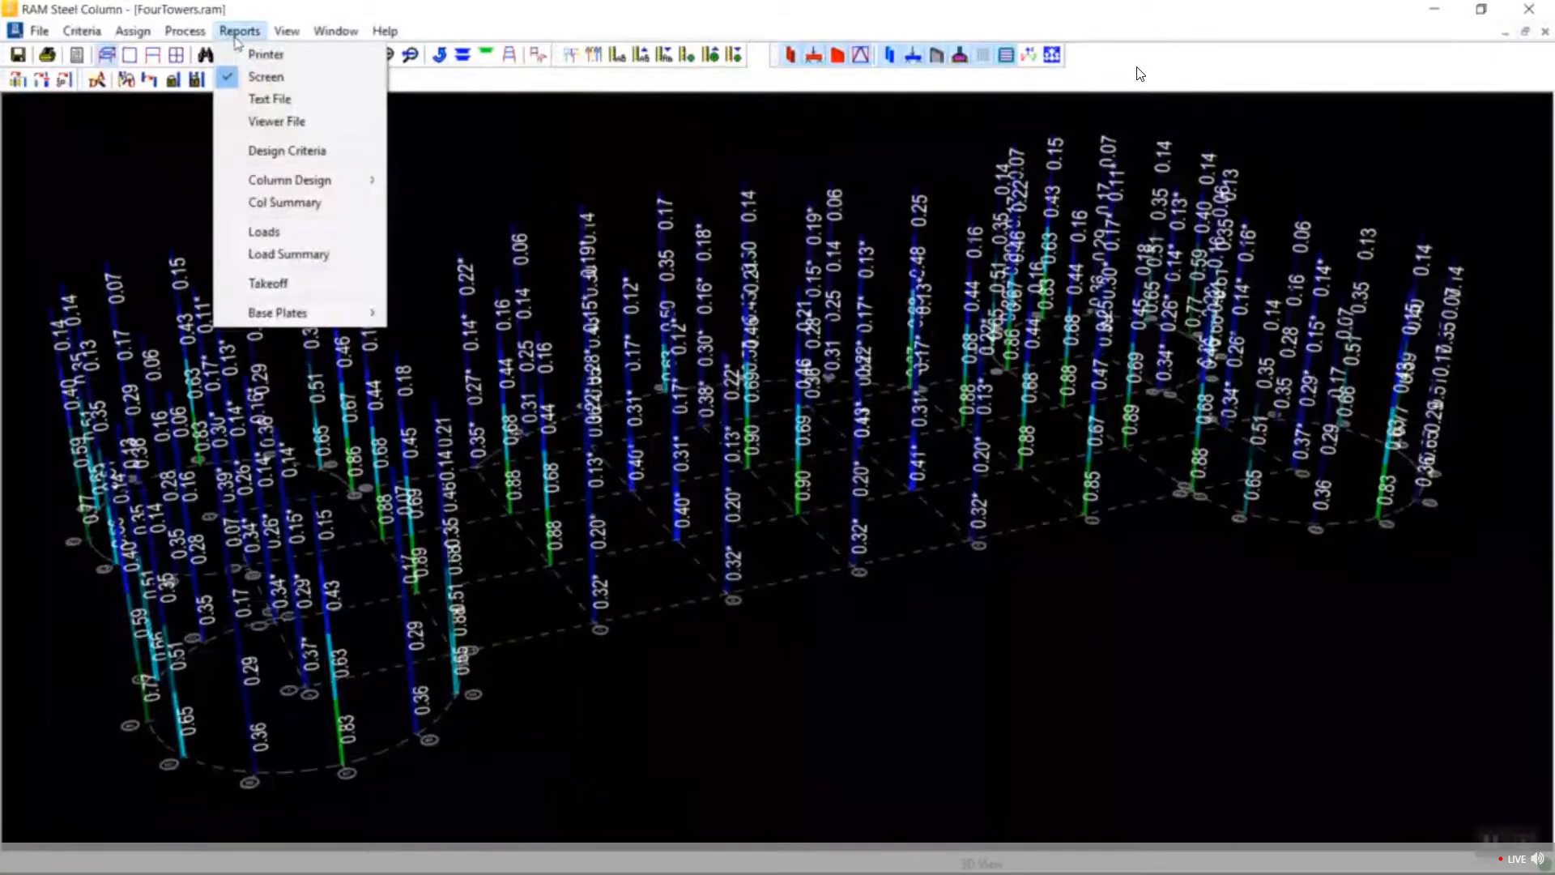
mouse_move(311, 324)
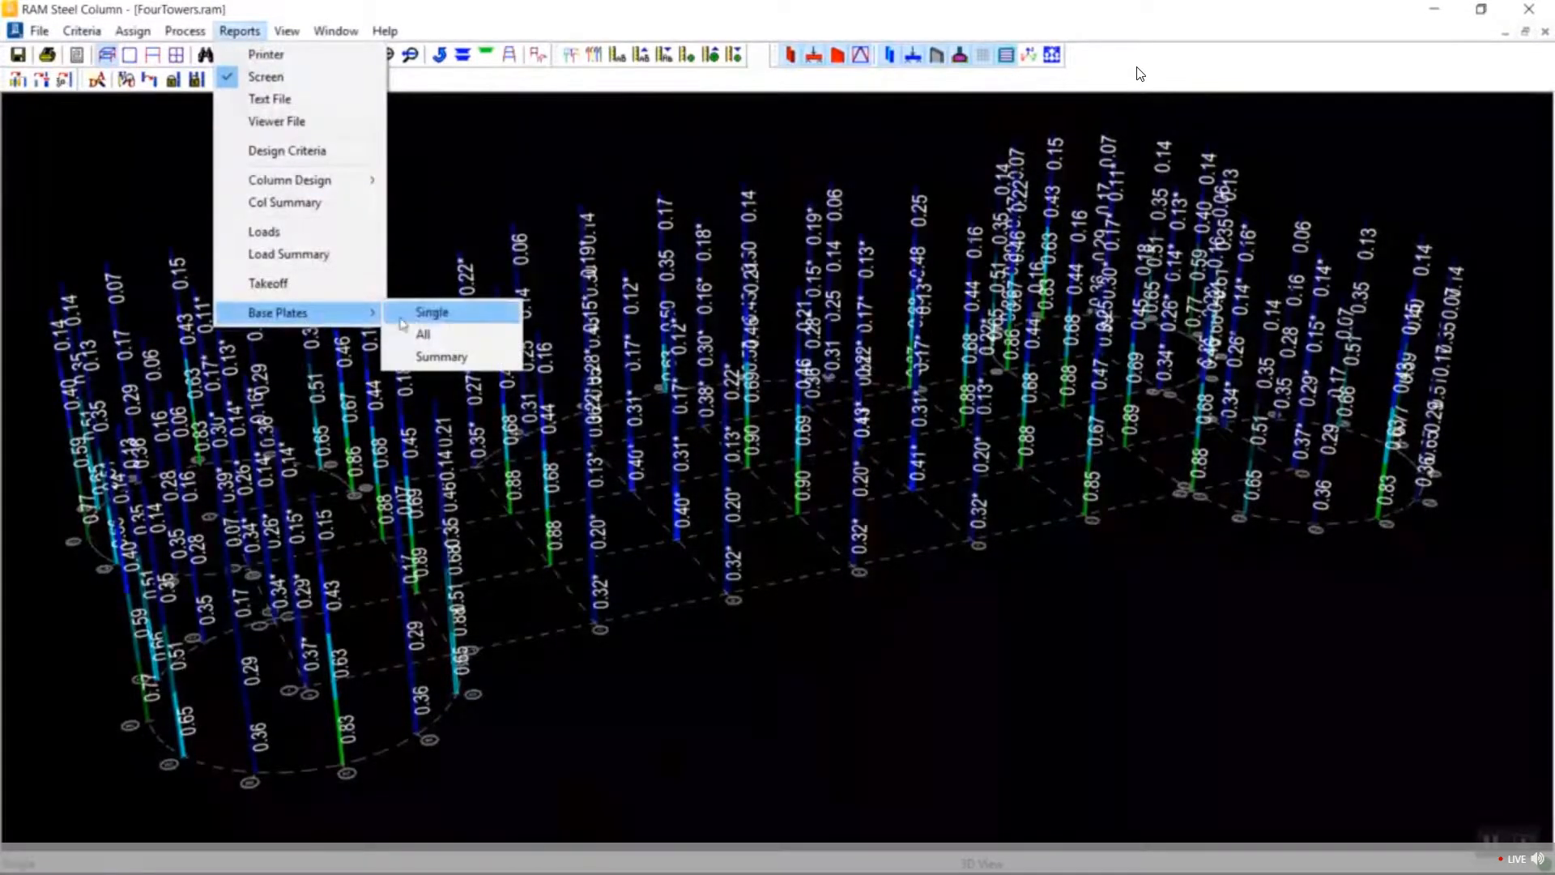
left_click(433, 356)
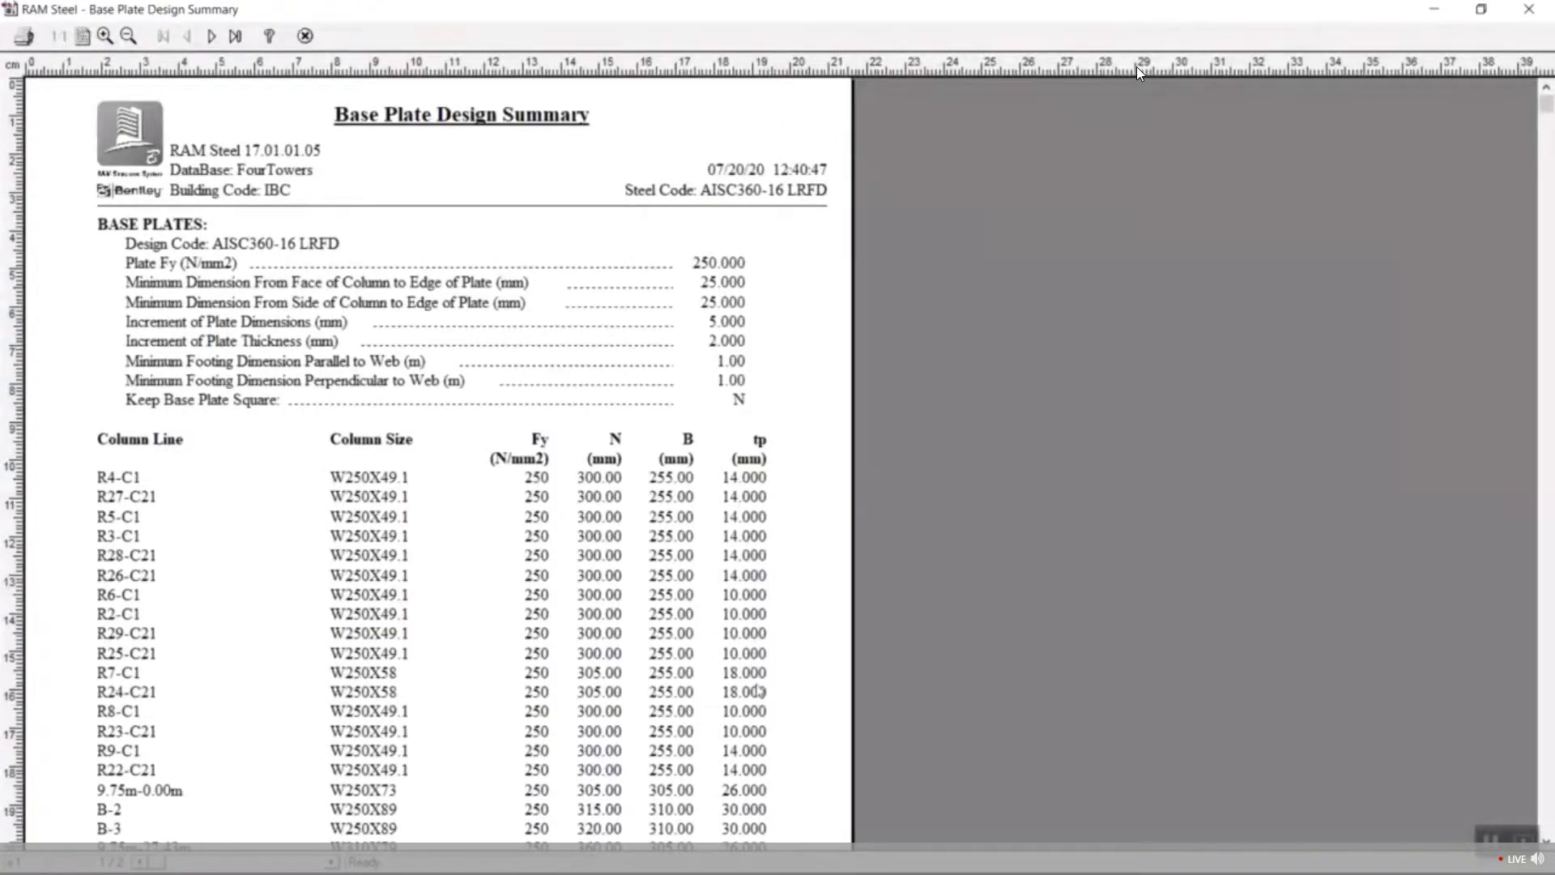
left_click(213, 38)
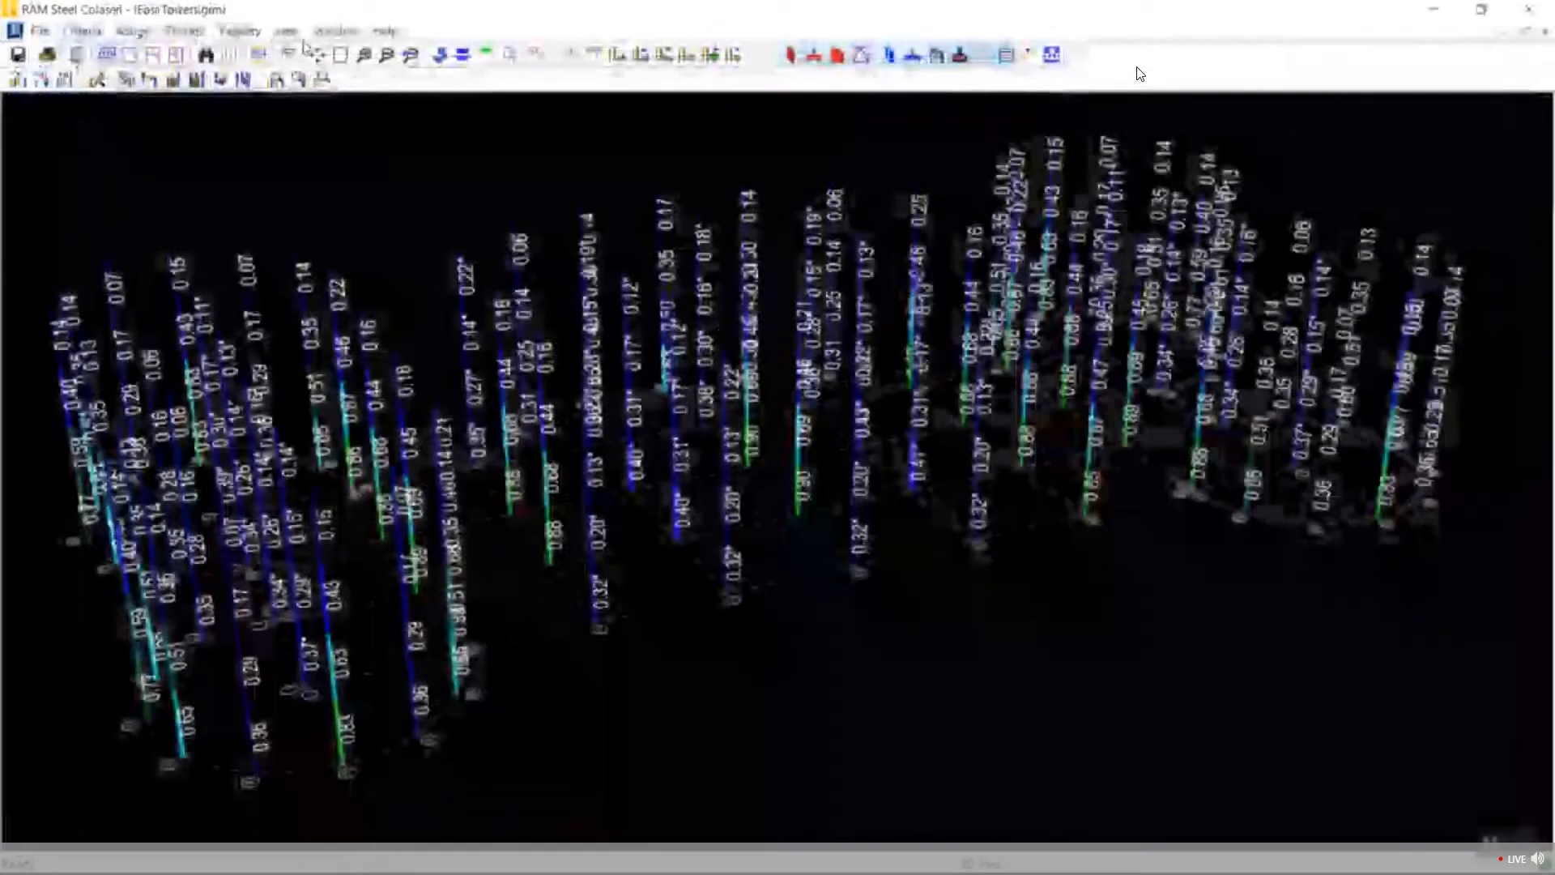
left_click(304, 35)
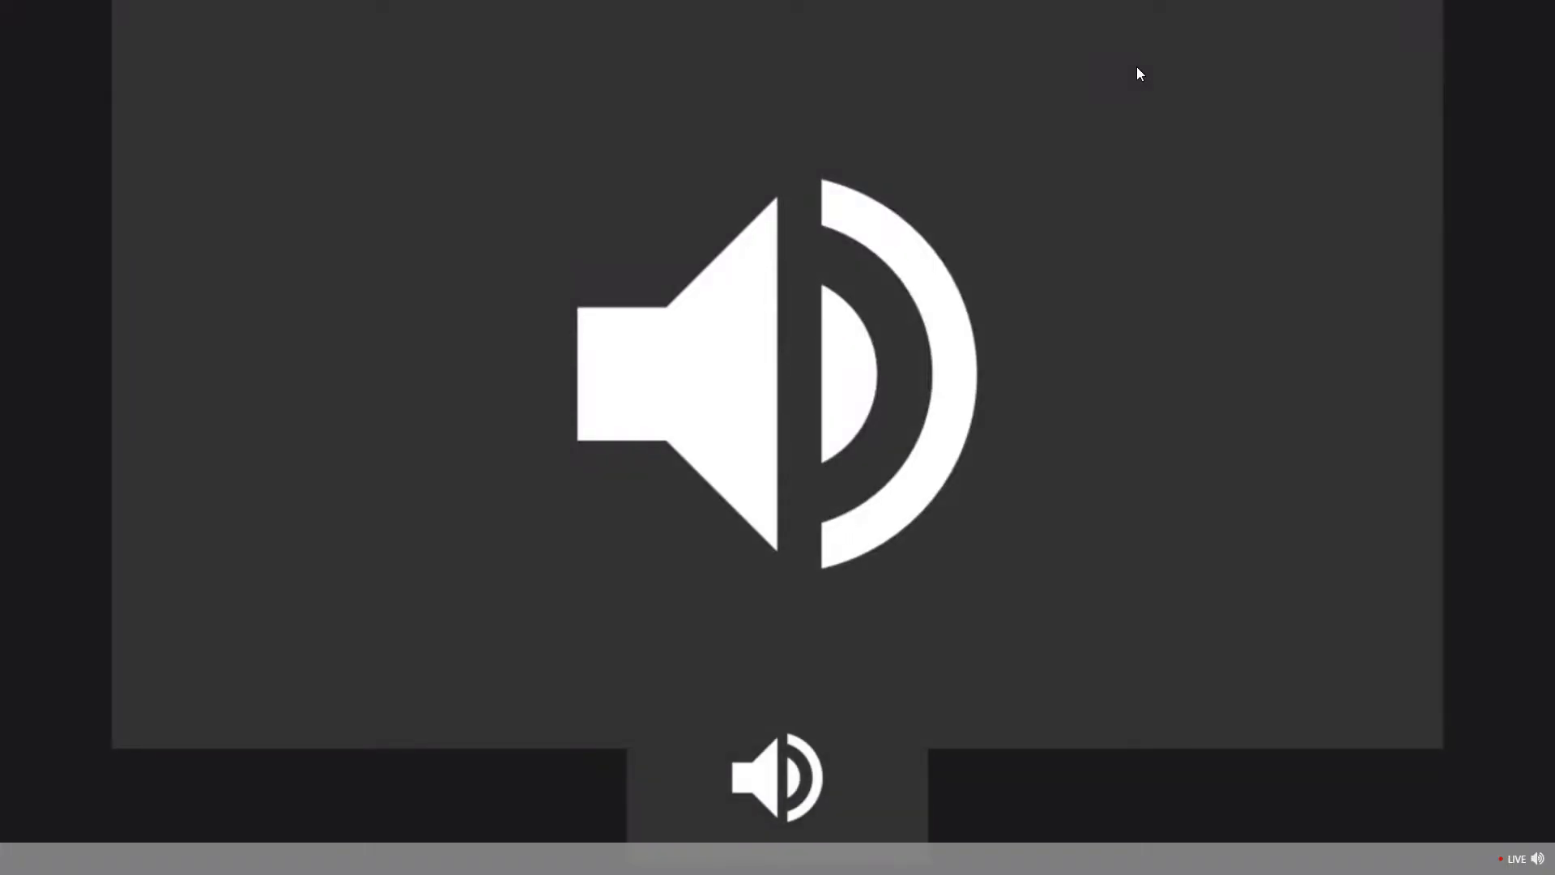
key("Escape")
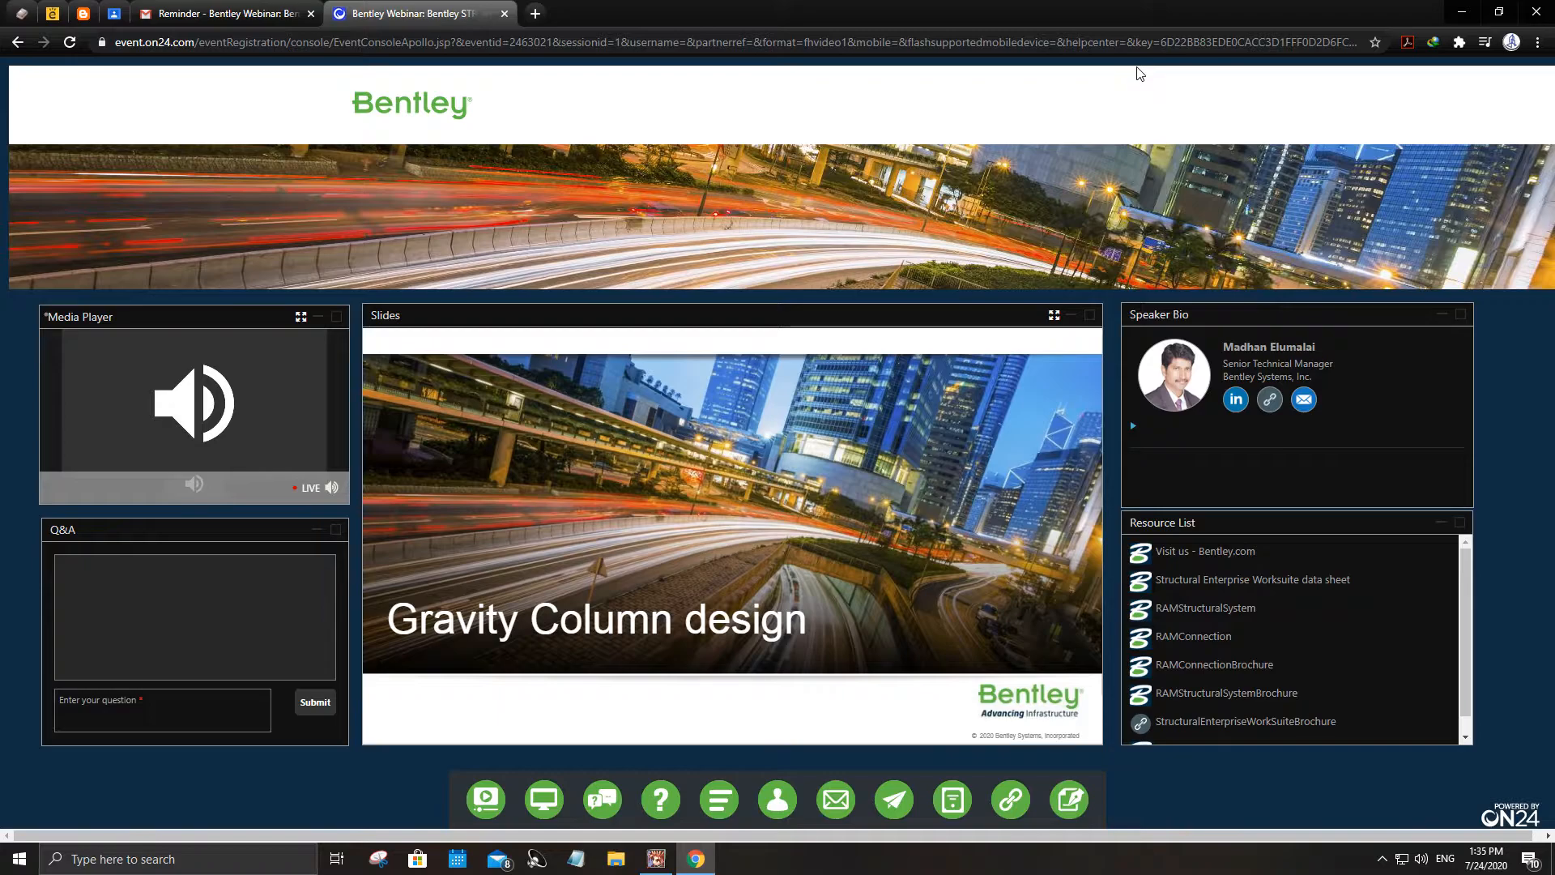
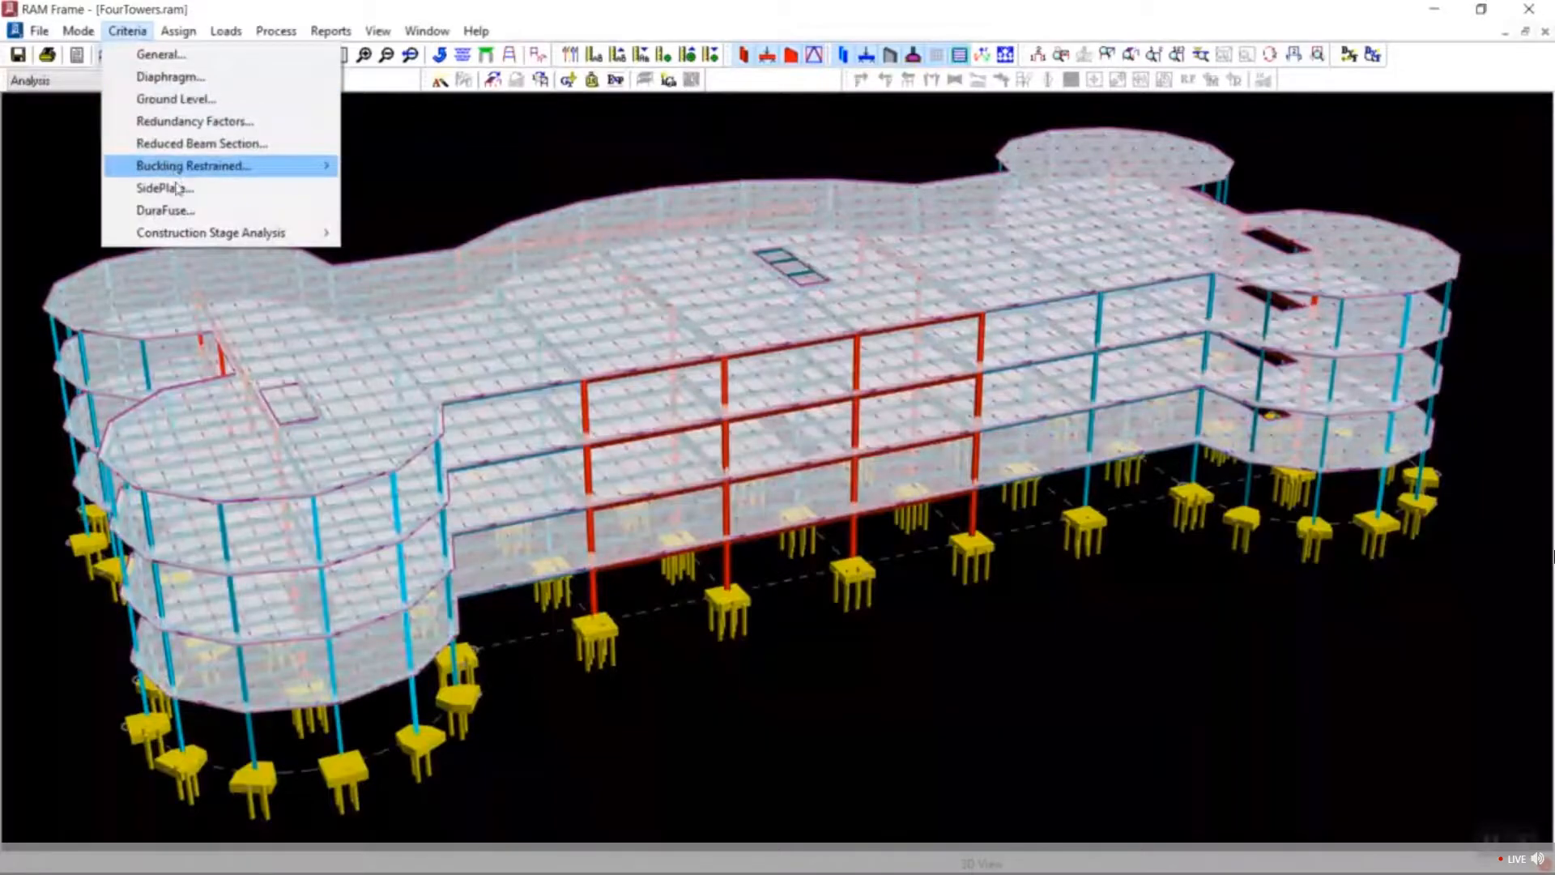
Select the Wind load cases in RAM Frame, keep the ASCE 7-05 / IBC 06/09 wind code, and open their parameters for editing.
mouse_move(229, 31)
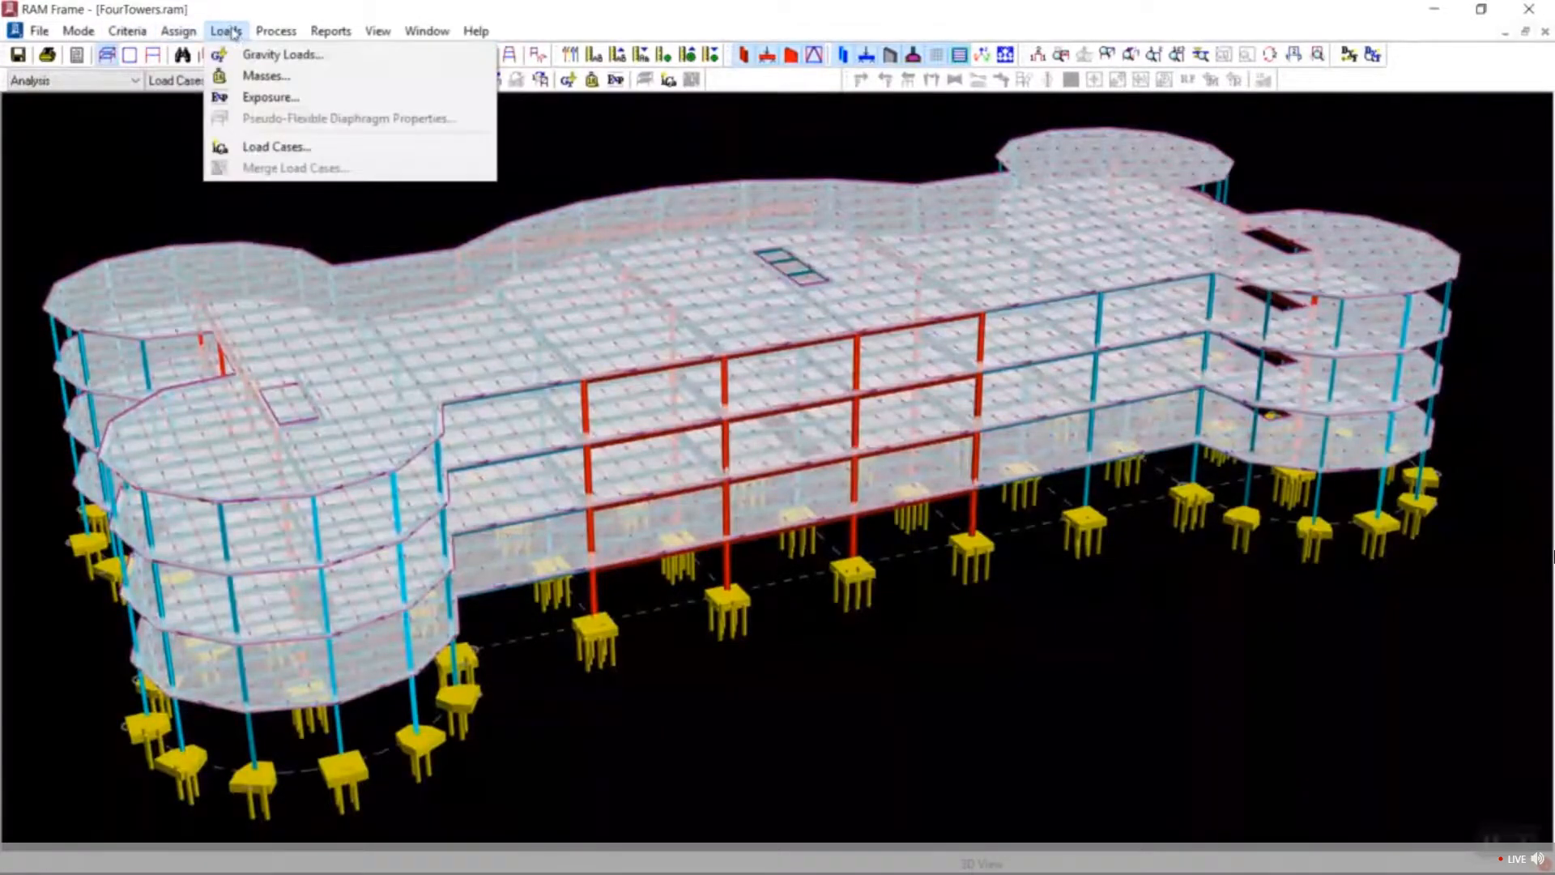
left_click(255, 146)
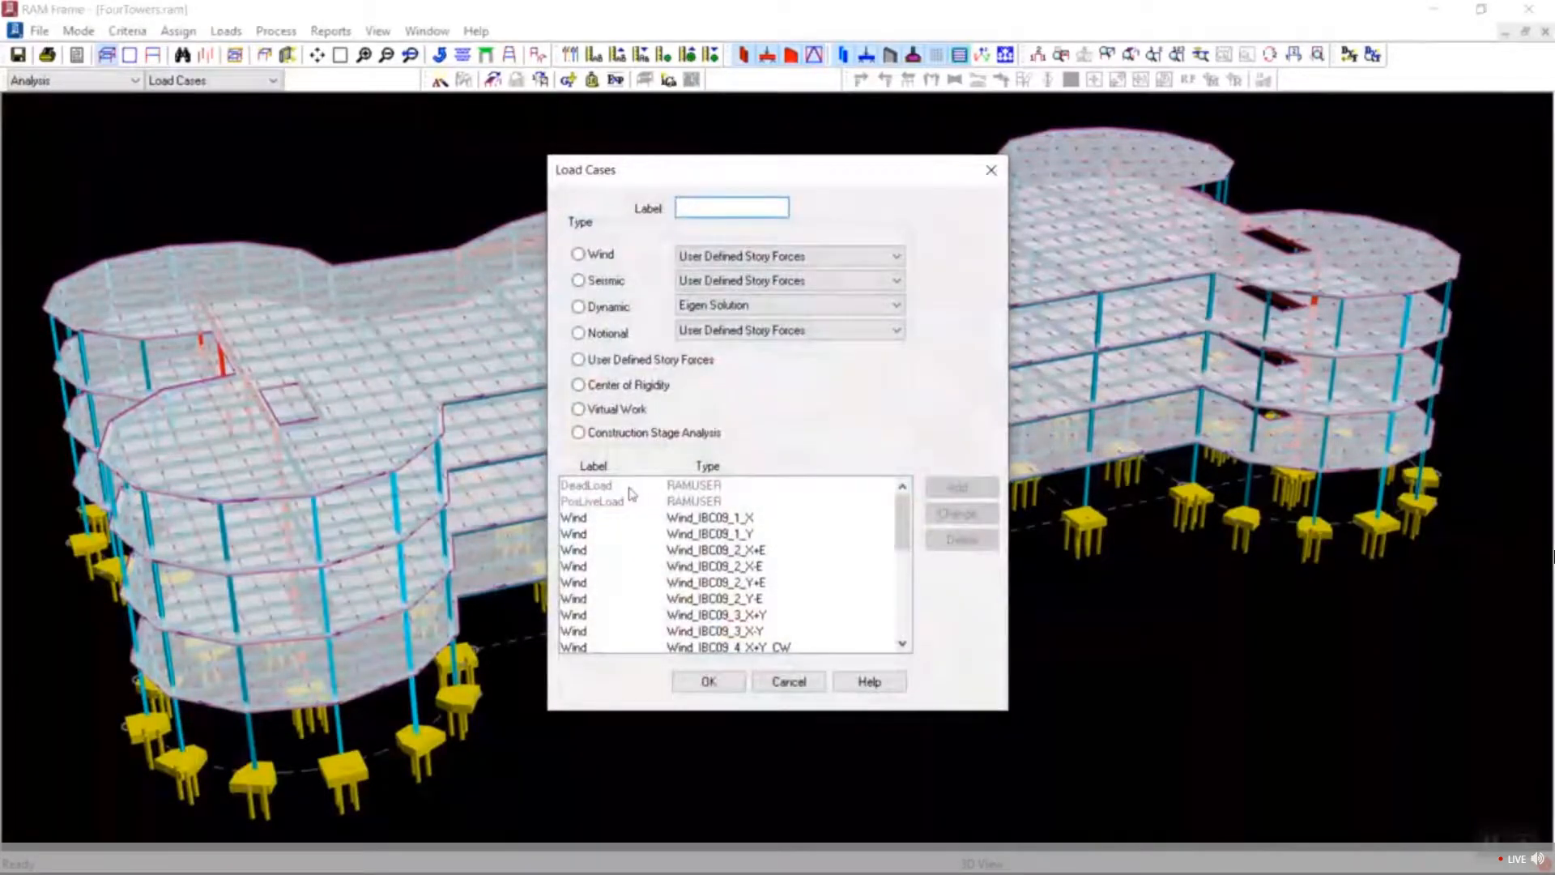
left_click(658, 562)
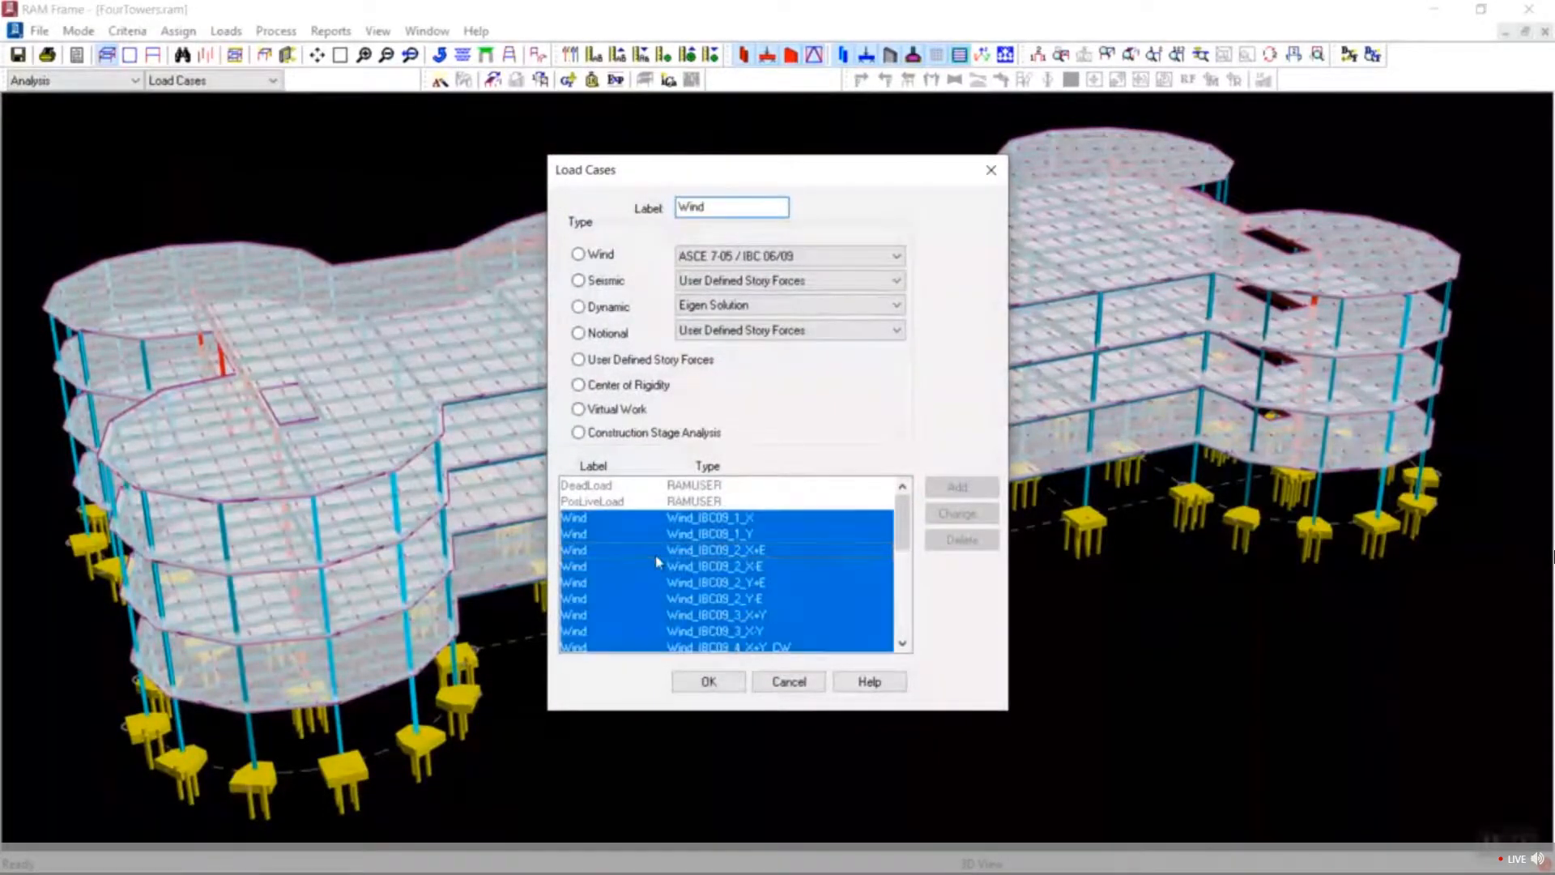
left_click(794, 258)
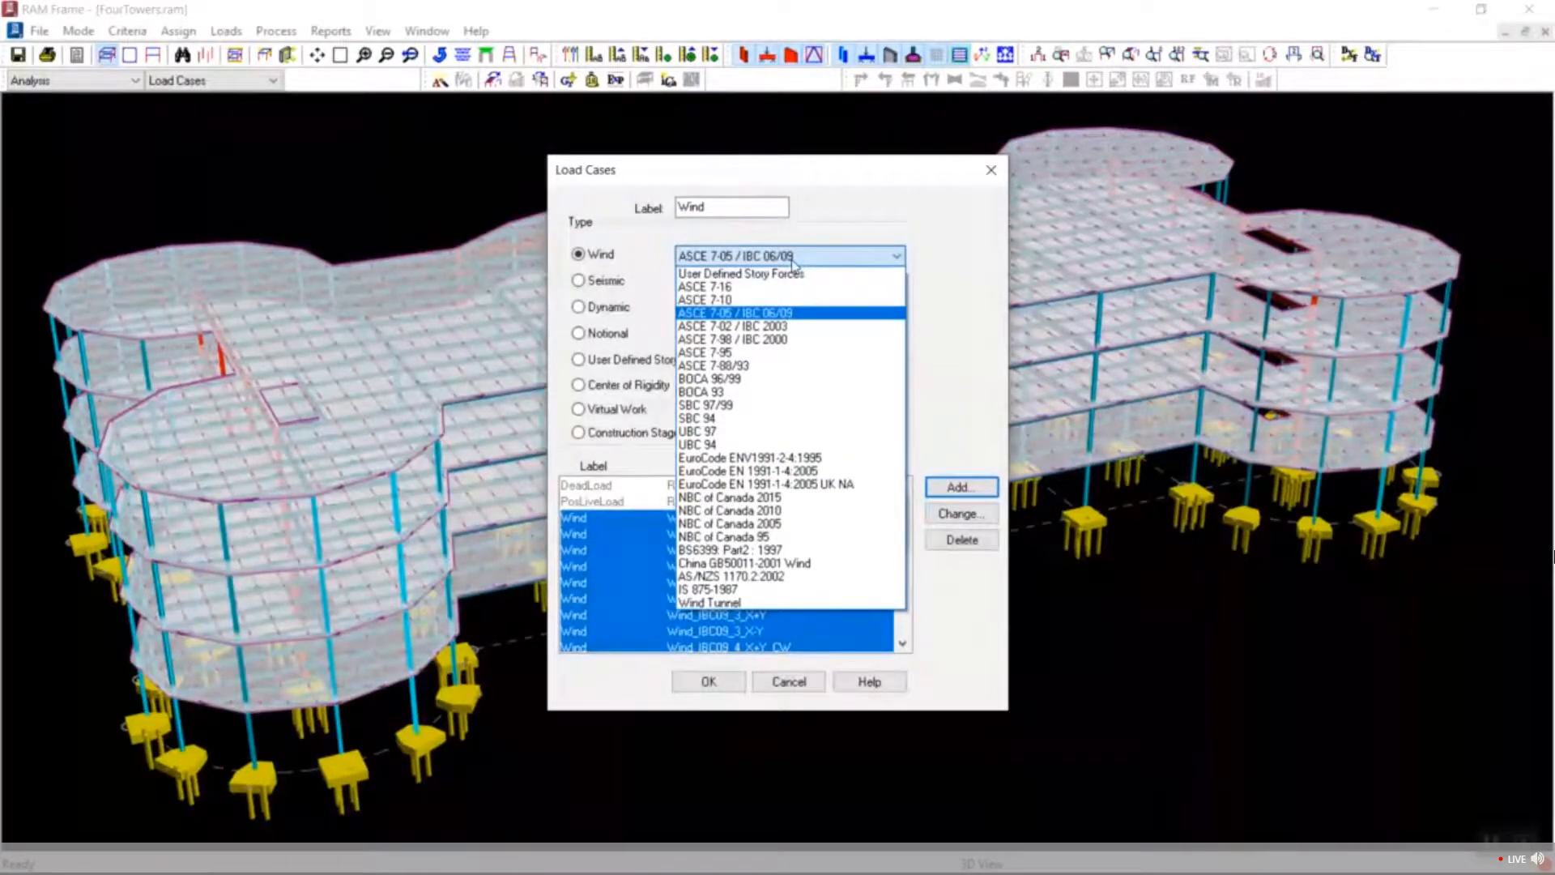
left_click(794, 257)
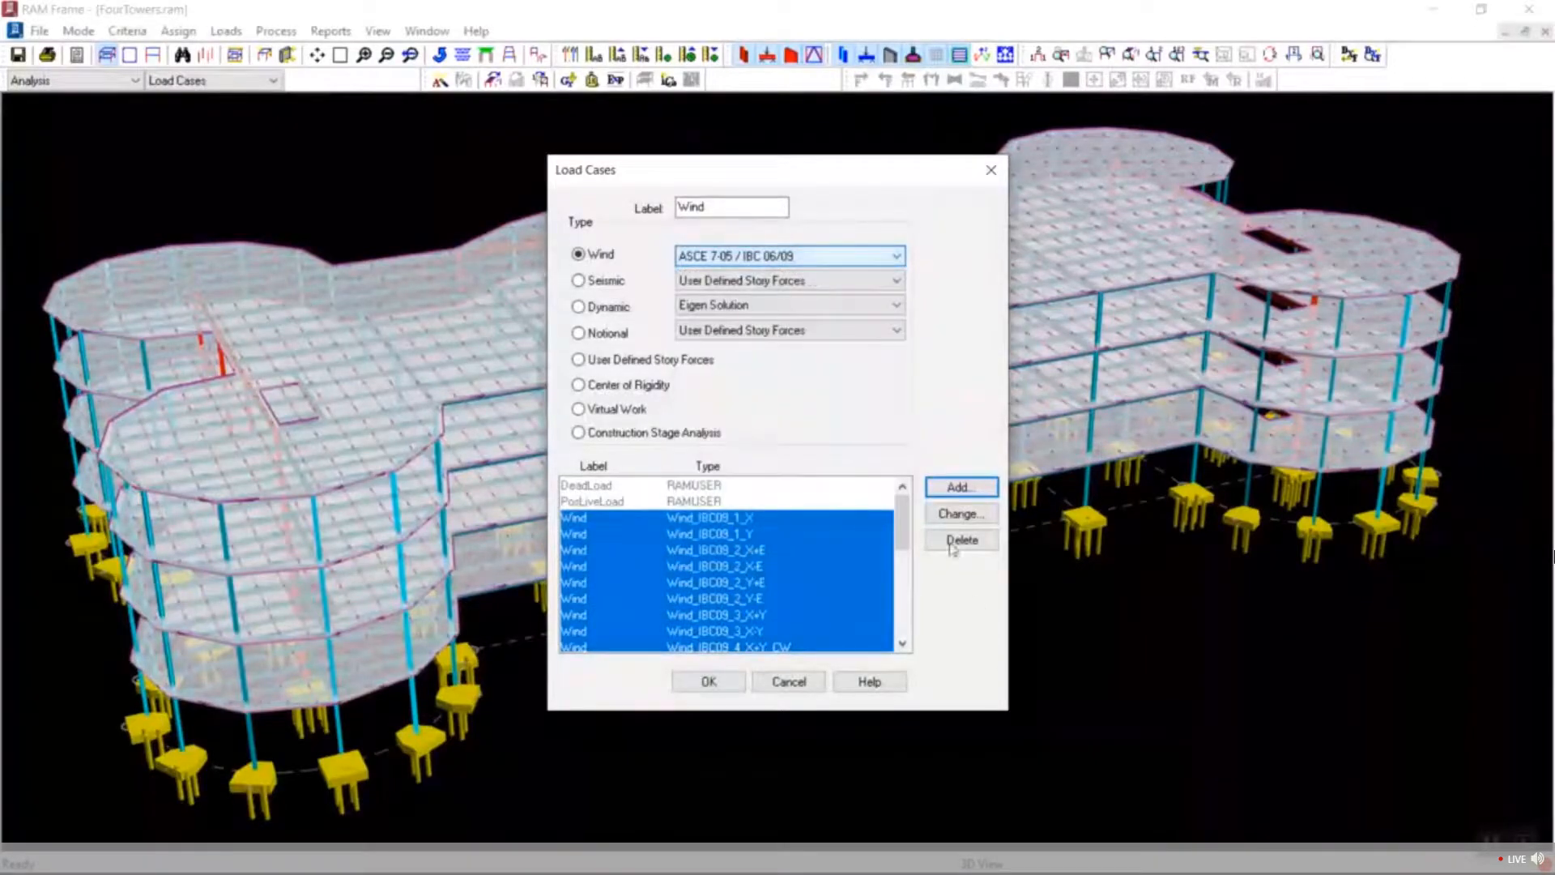
left_click(943, 516)
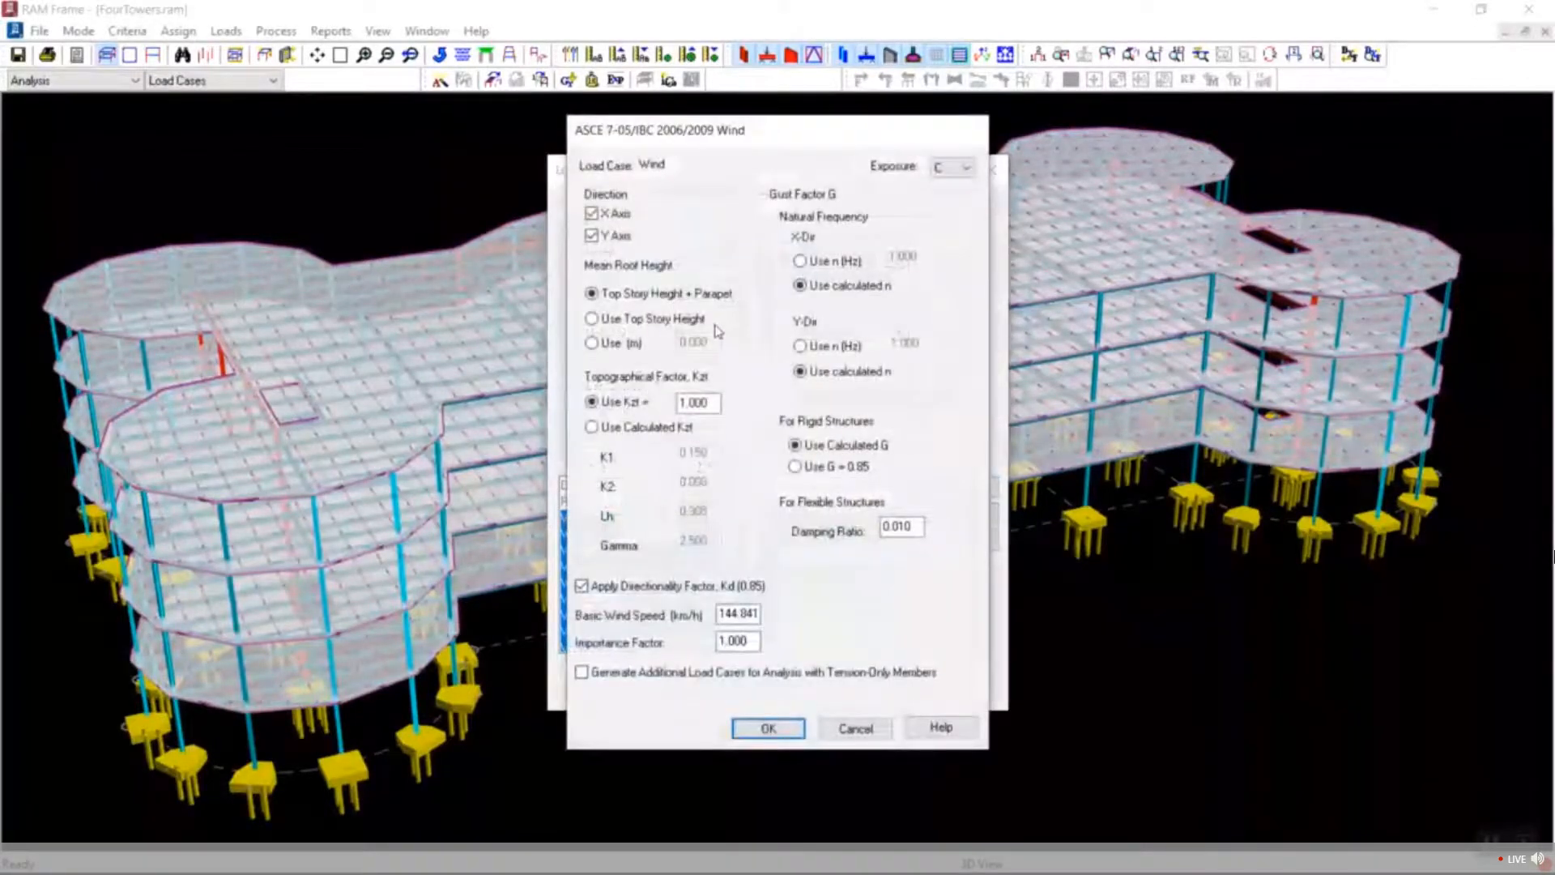
Inspect the exposure and calculated Kzt options, keeping exposure C and the entered Kzt of 1.000.
left_click(943, 168)
left_click(948, 195)
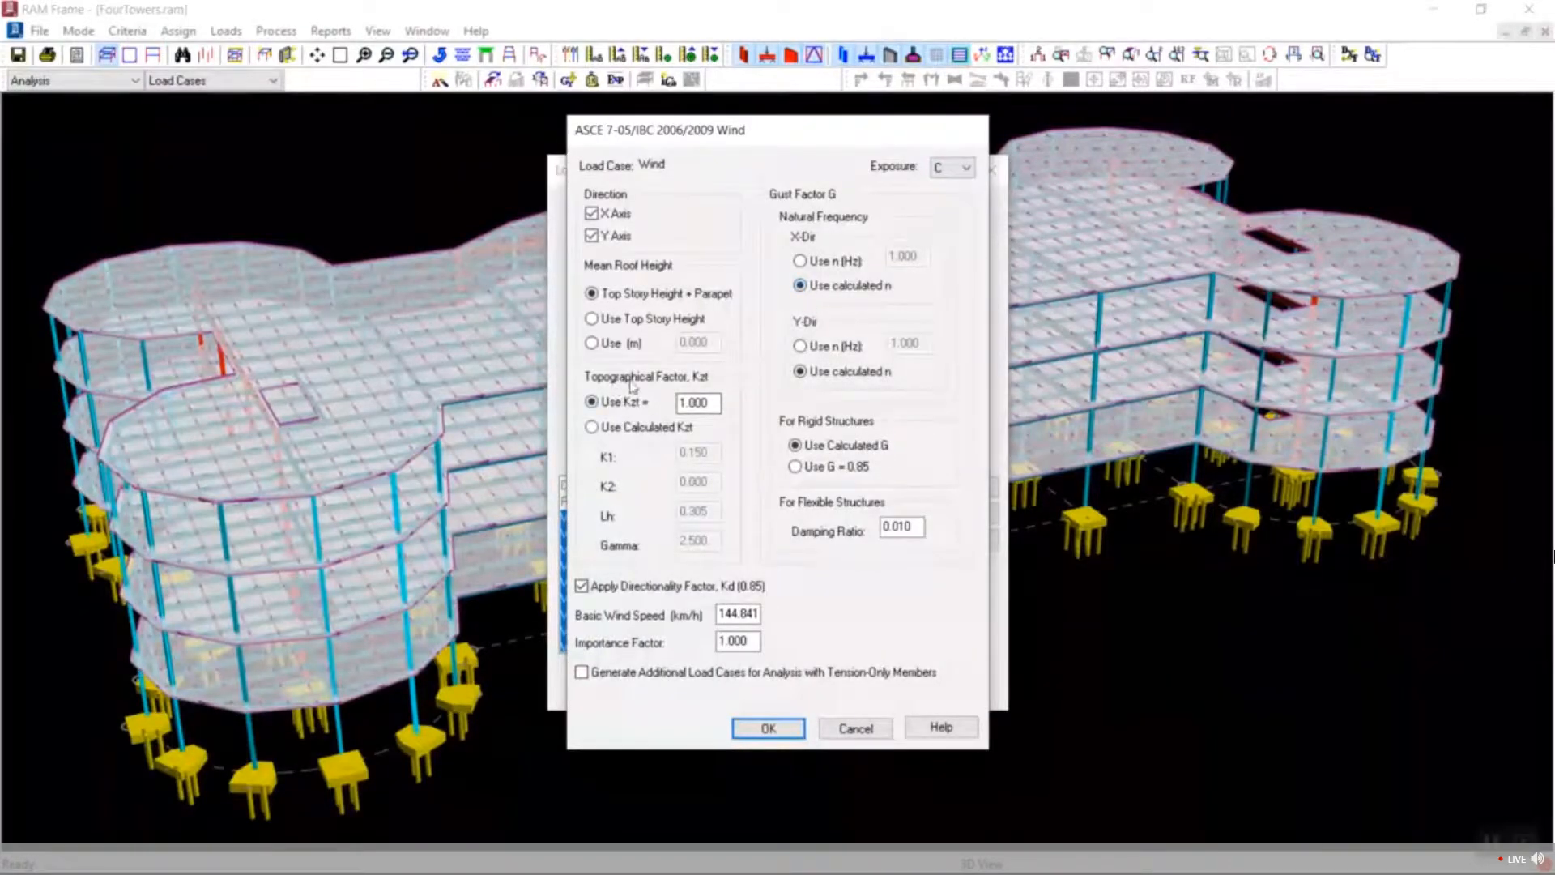
left_click(696, 402)
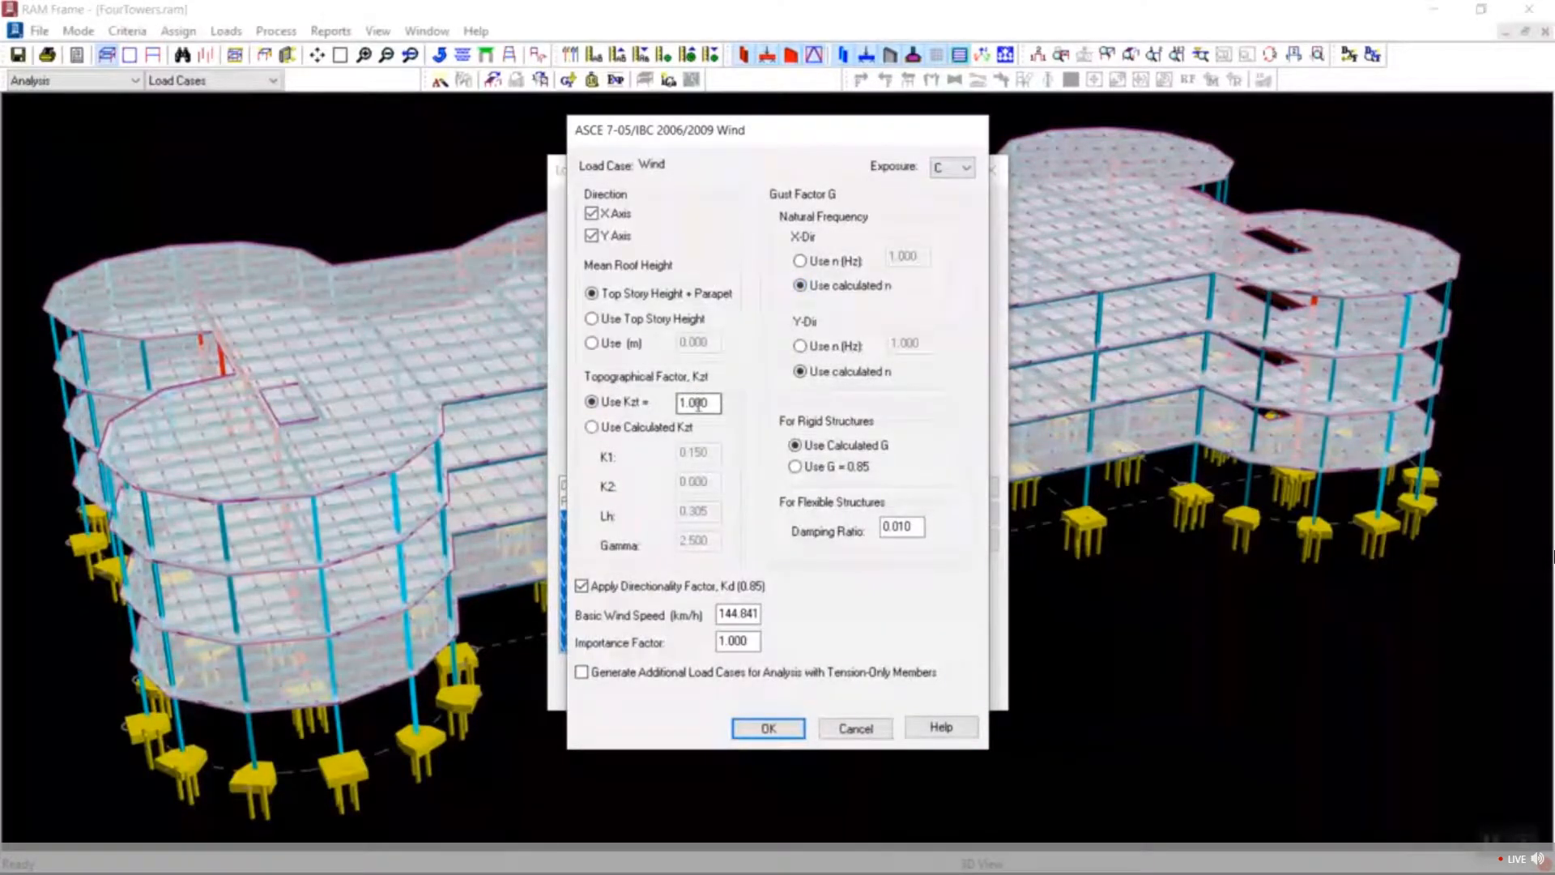
left_click(592, 428)
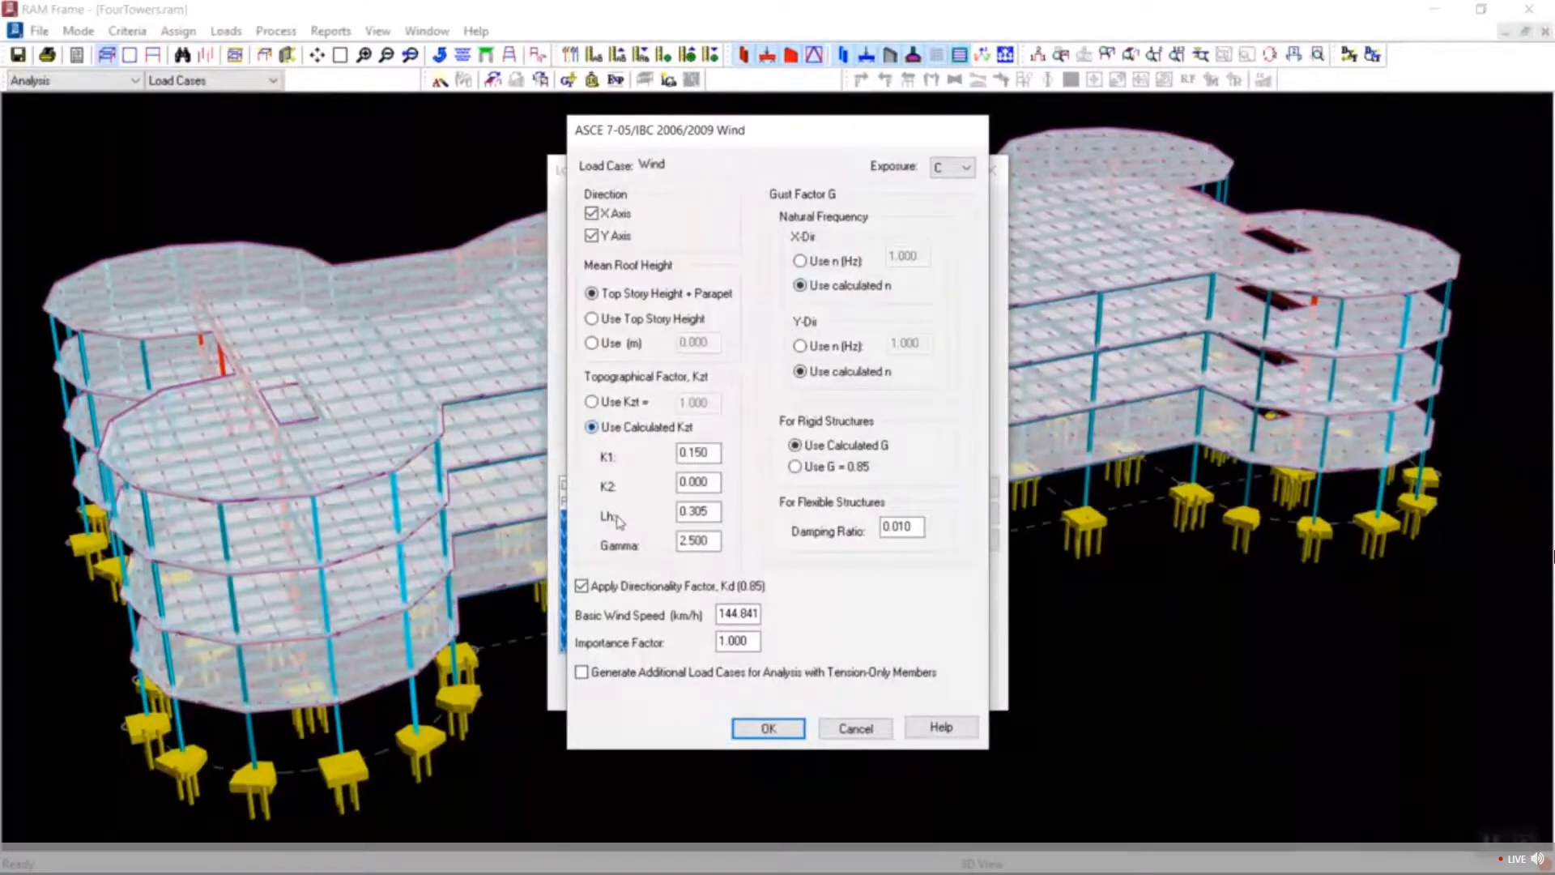
left_click(592, 402)
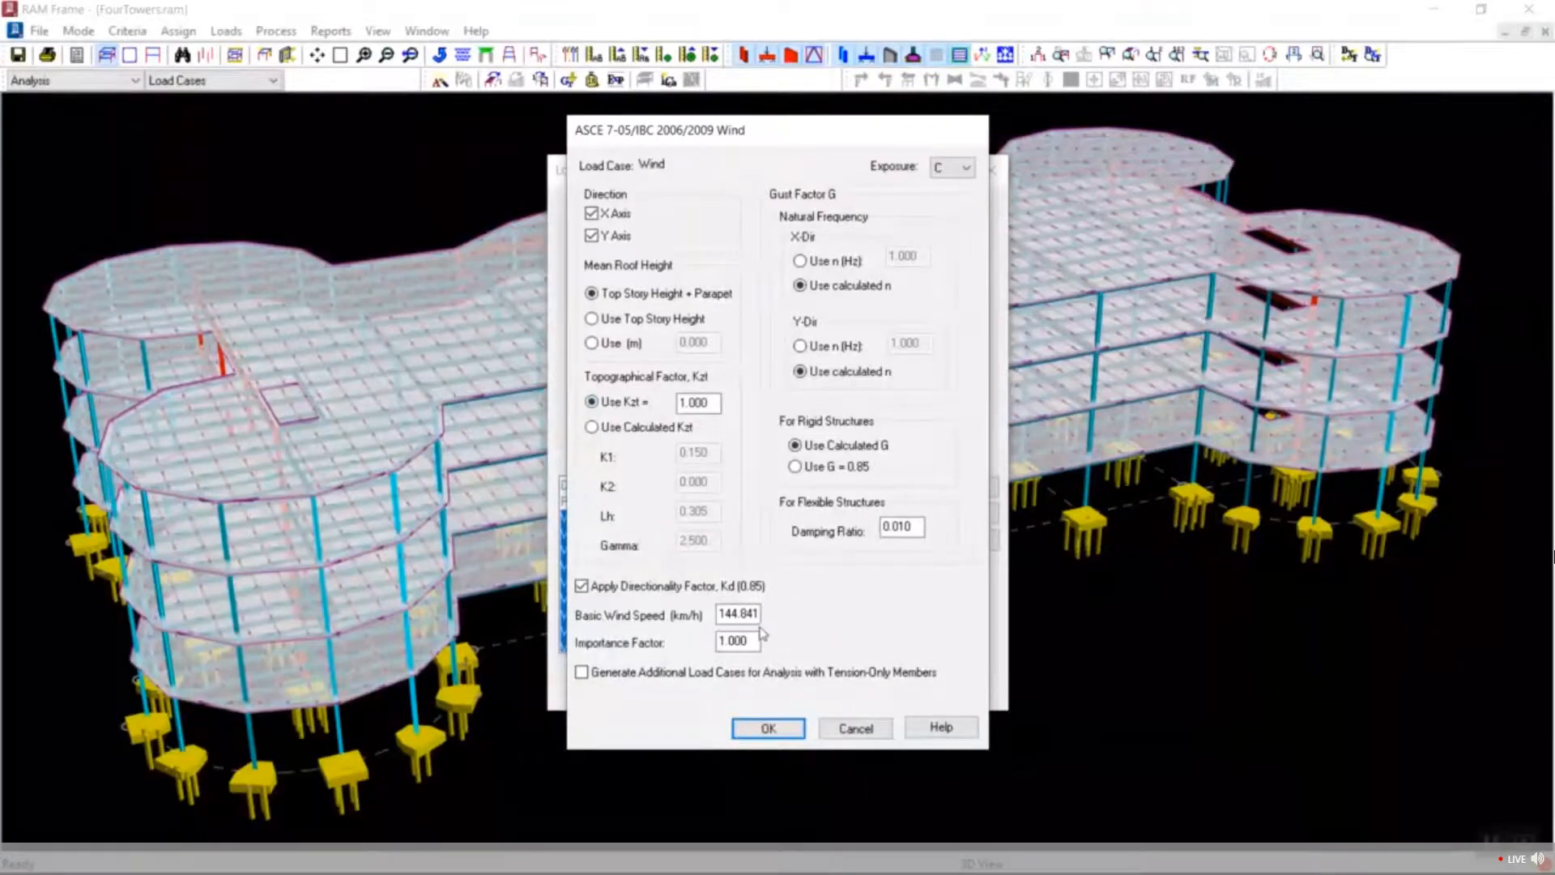
Set the Wind load cases' basic wind speed to 145 km/h, accept the parameters, and look through the load case list.
left_click(723, 617)
double_click(720, 613)
type("145")
key("Tab")
left_click(792, 728)
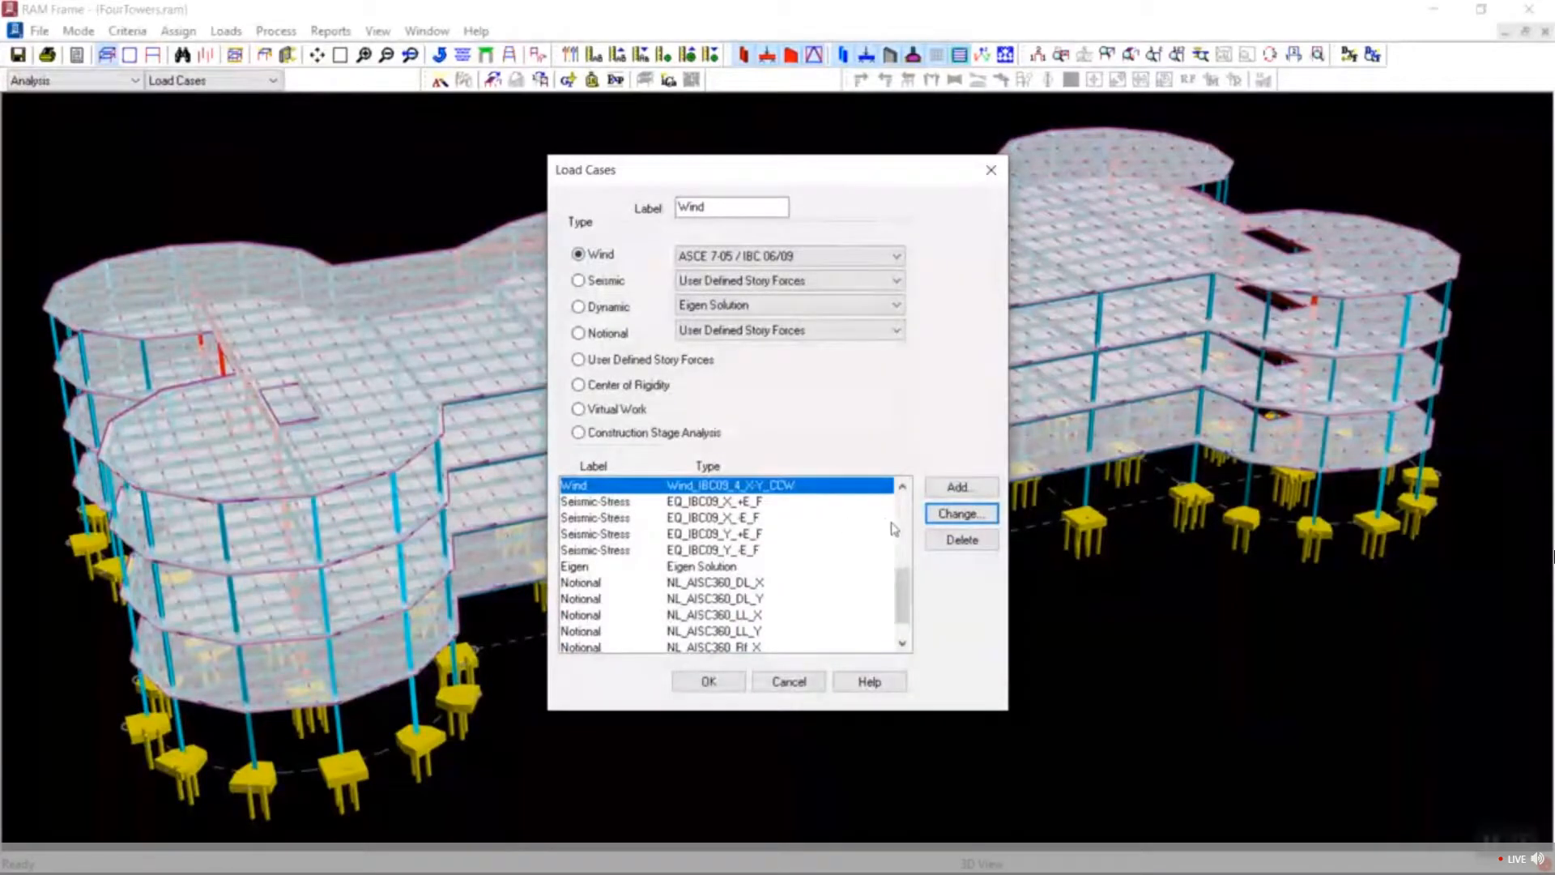
scroll(728, 599, "down", 3)
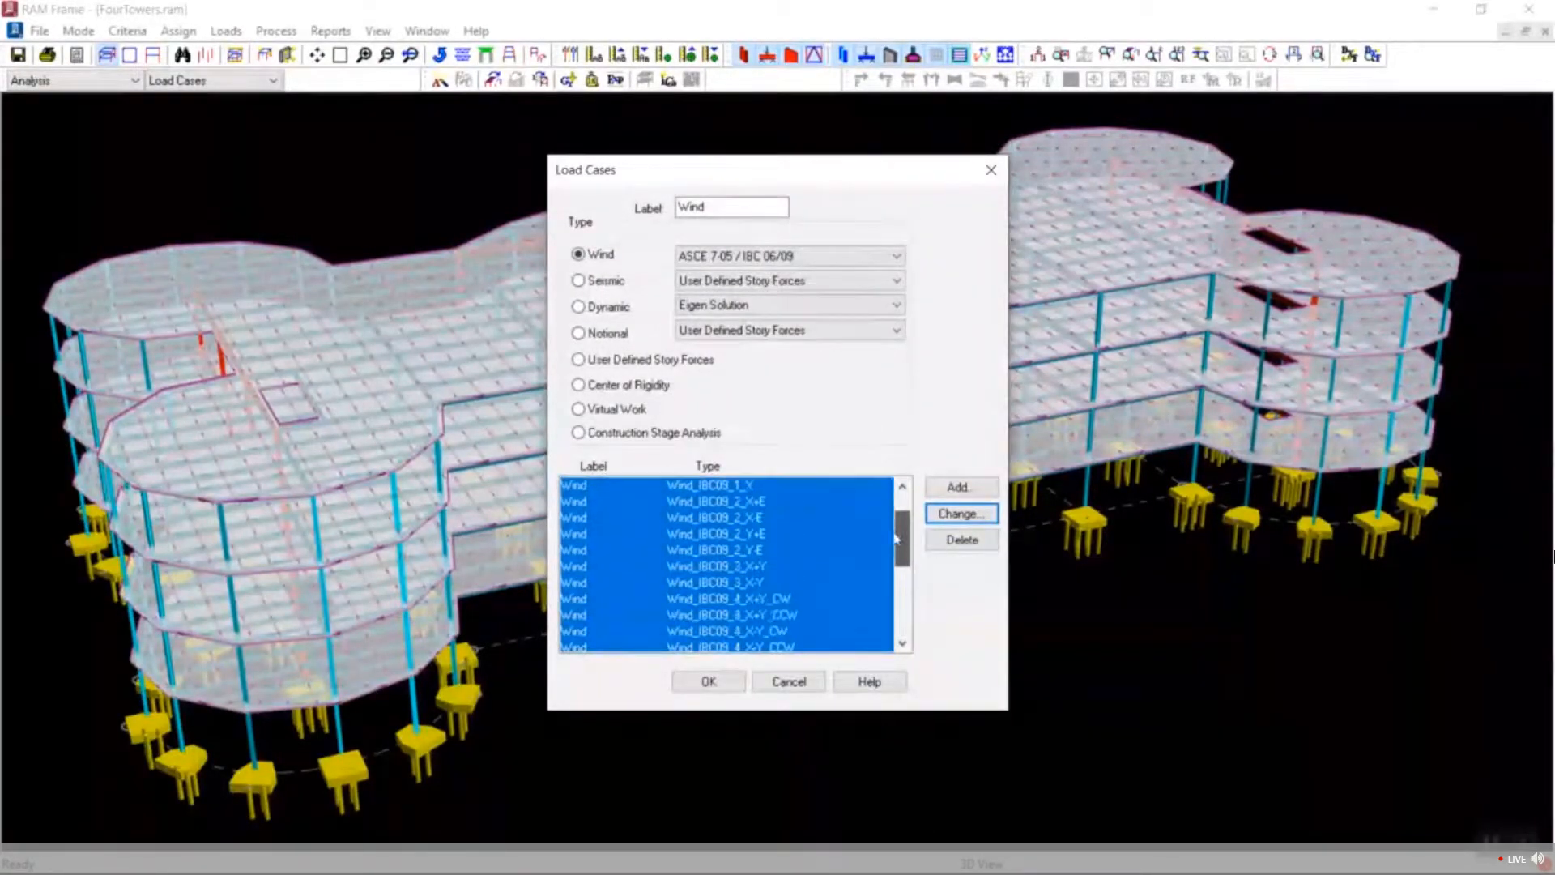
Select the Seismic-Stress load cases, review the provisions and site class options in their equivalent lateral force parameters, and accept them.
left_click(728, 598)
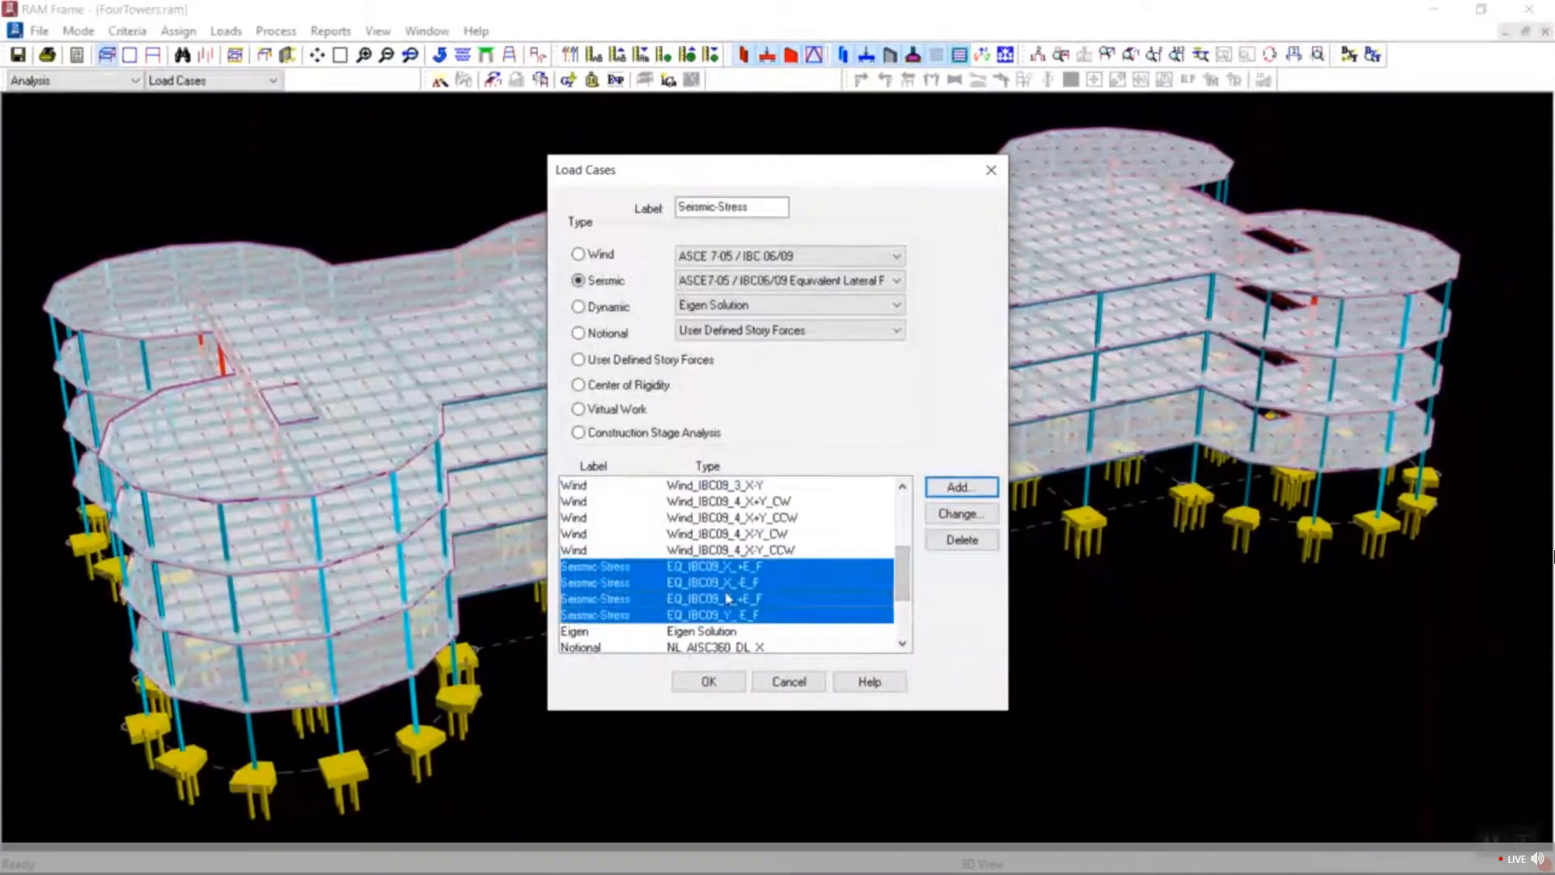
left_click(965, 518)
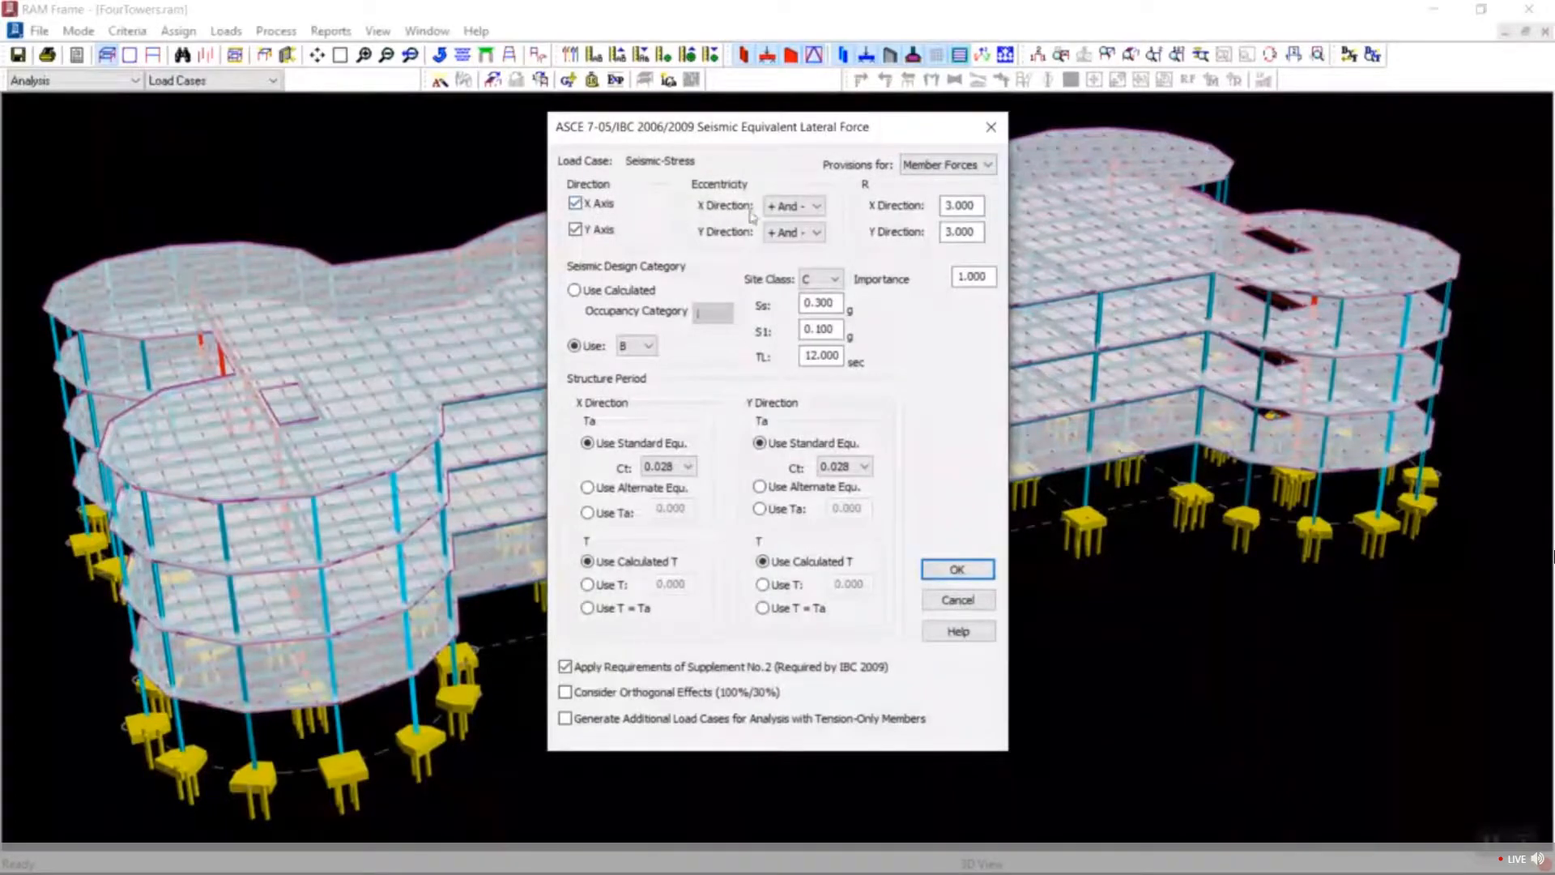
left_click(940, 166)
left_click(930, 180)
left_click(814, 285)
left_click(816, 304)
left_click(956, 568)
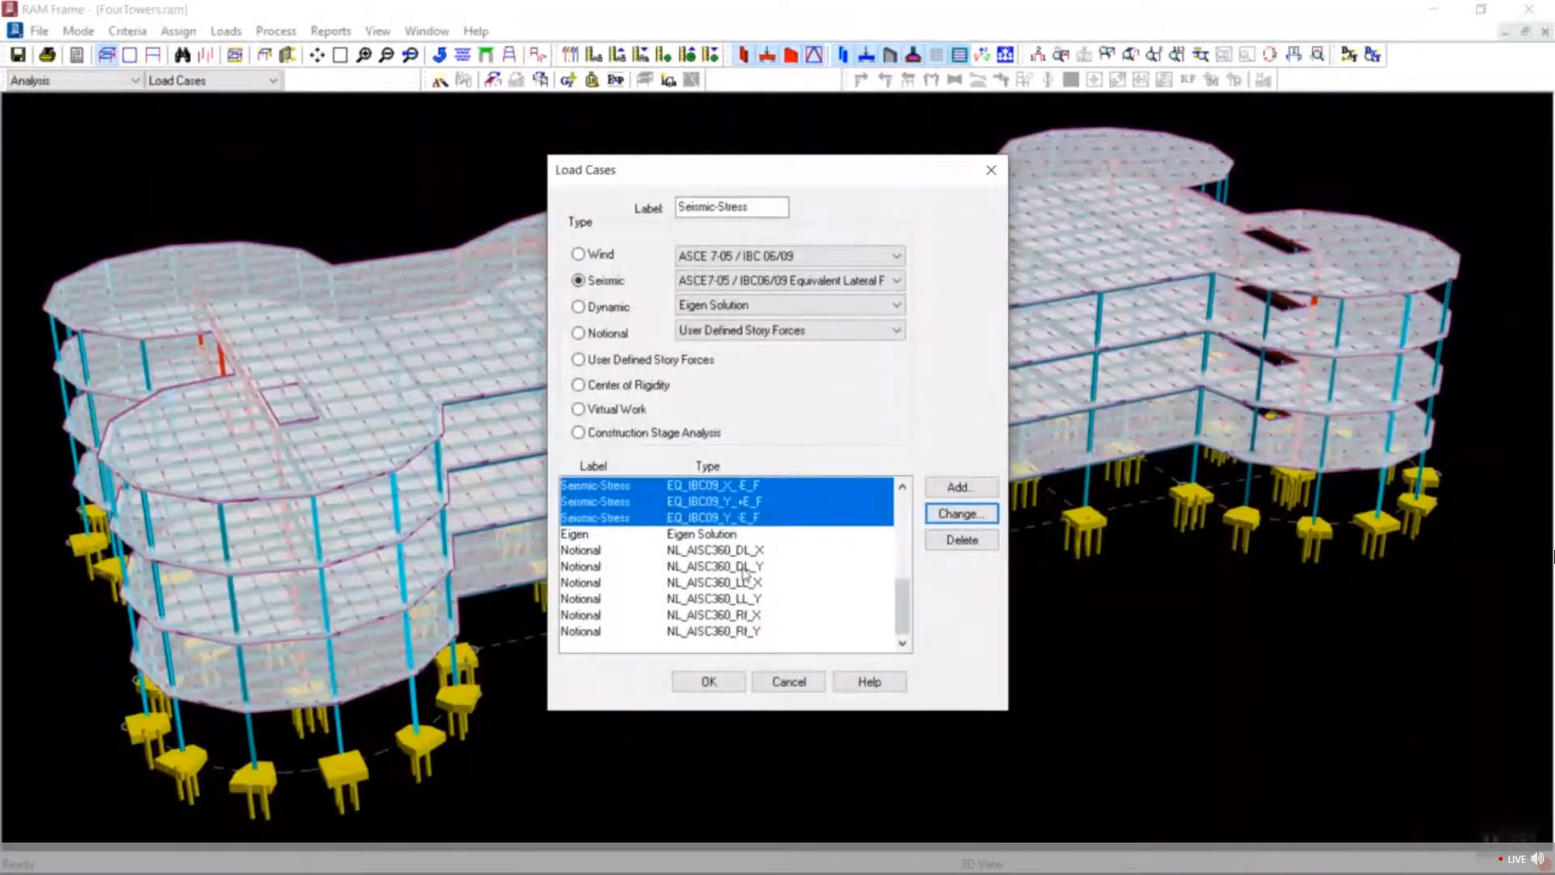
Review the number of periods requested for the Eigen load case, accept it, and look through the available dynamic analysis types.
left_click(714, 536)
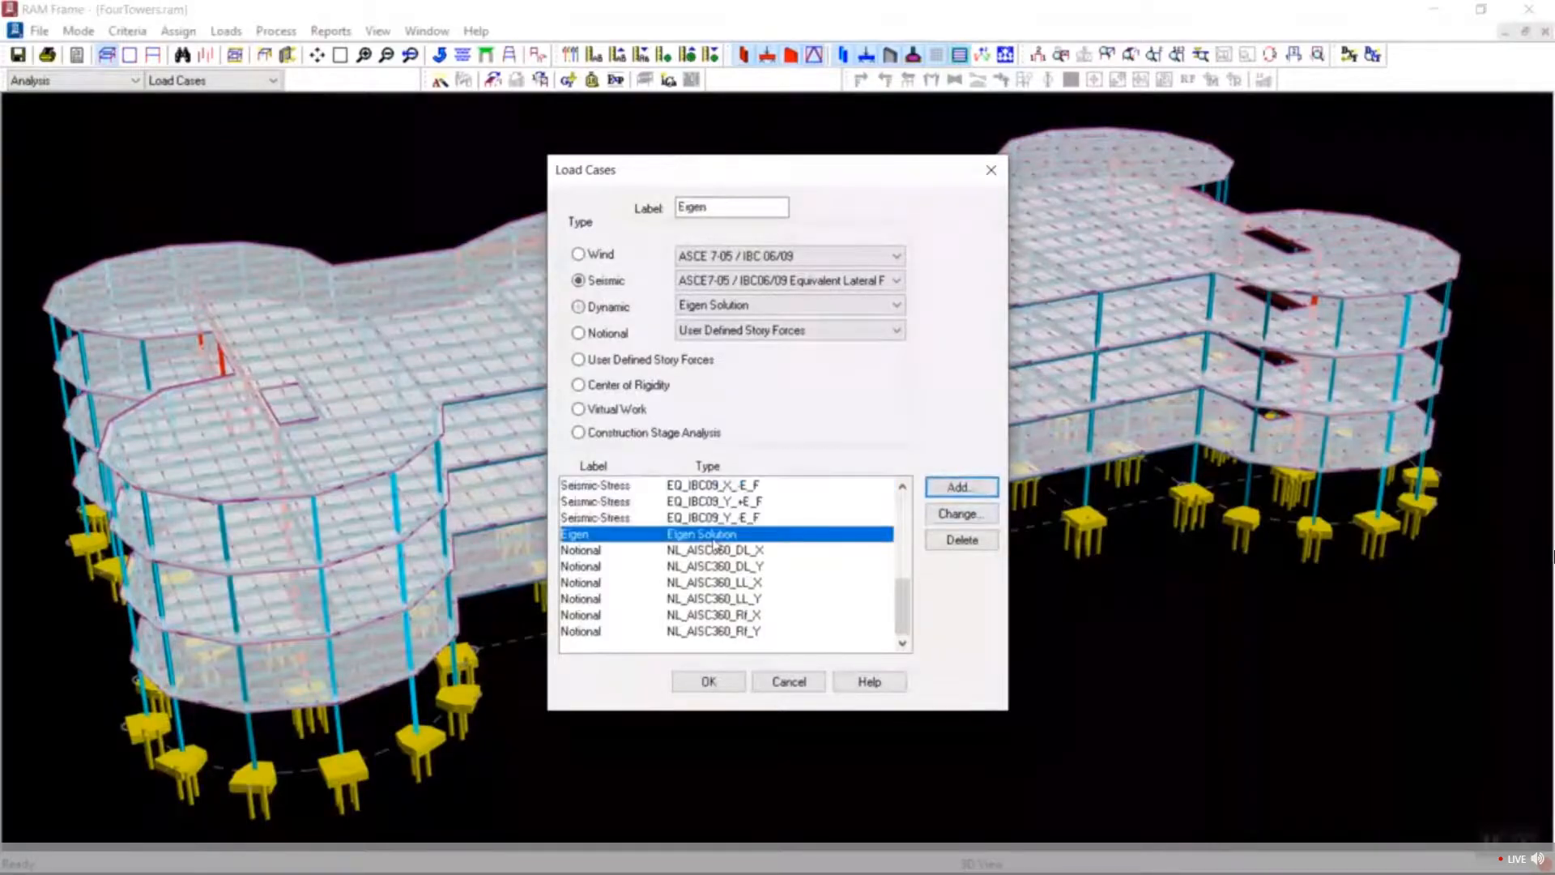
left_click(944, 516)
left_click(881, 440)
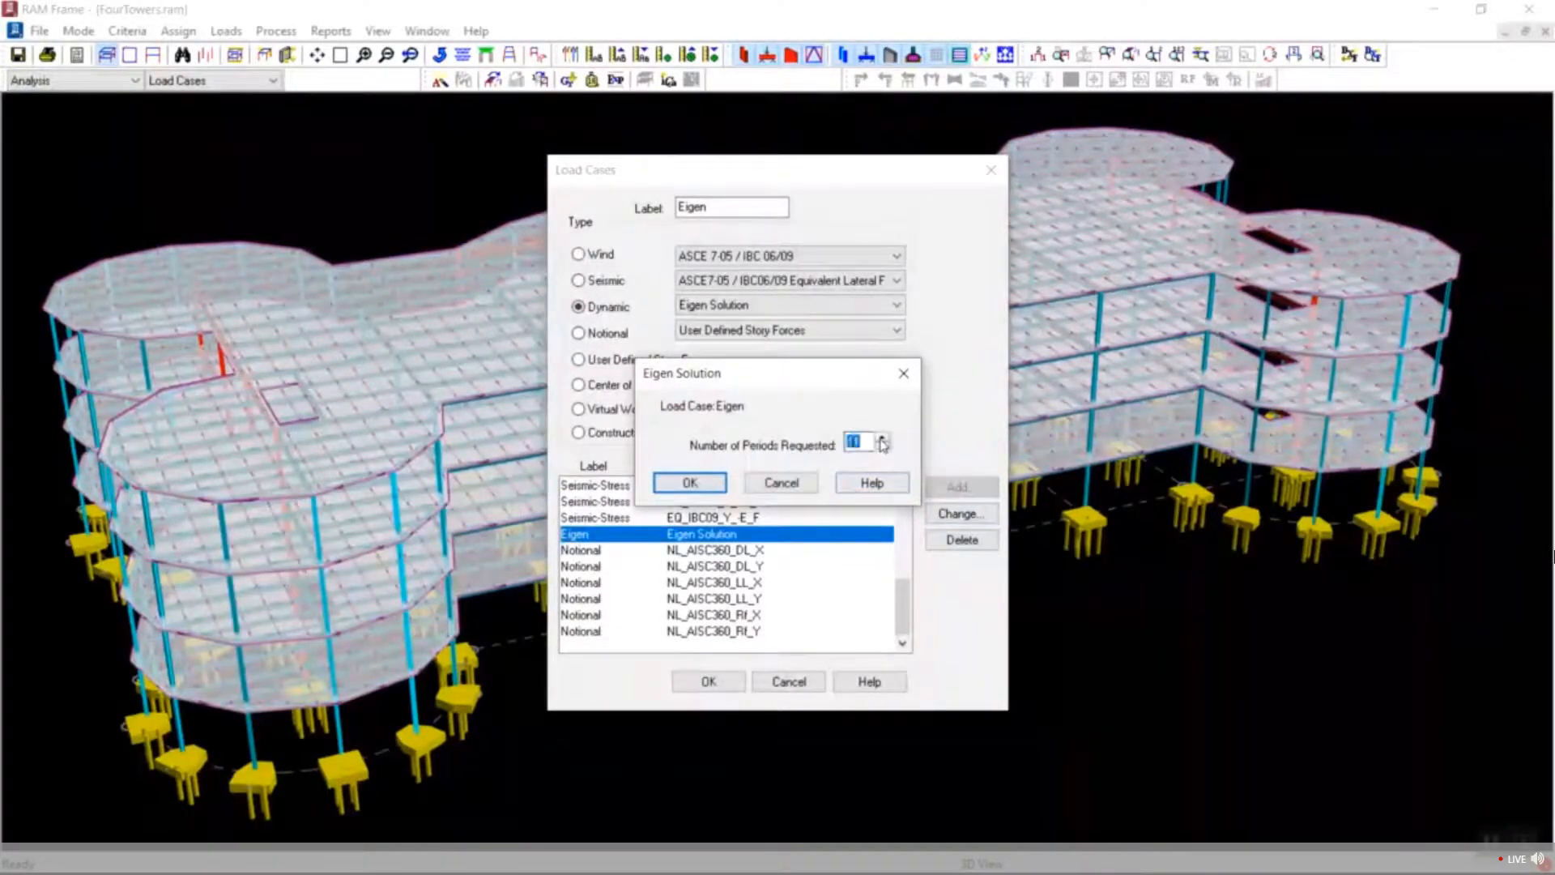
left_click(689, 483)
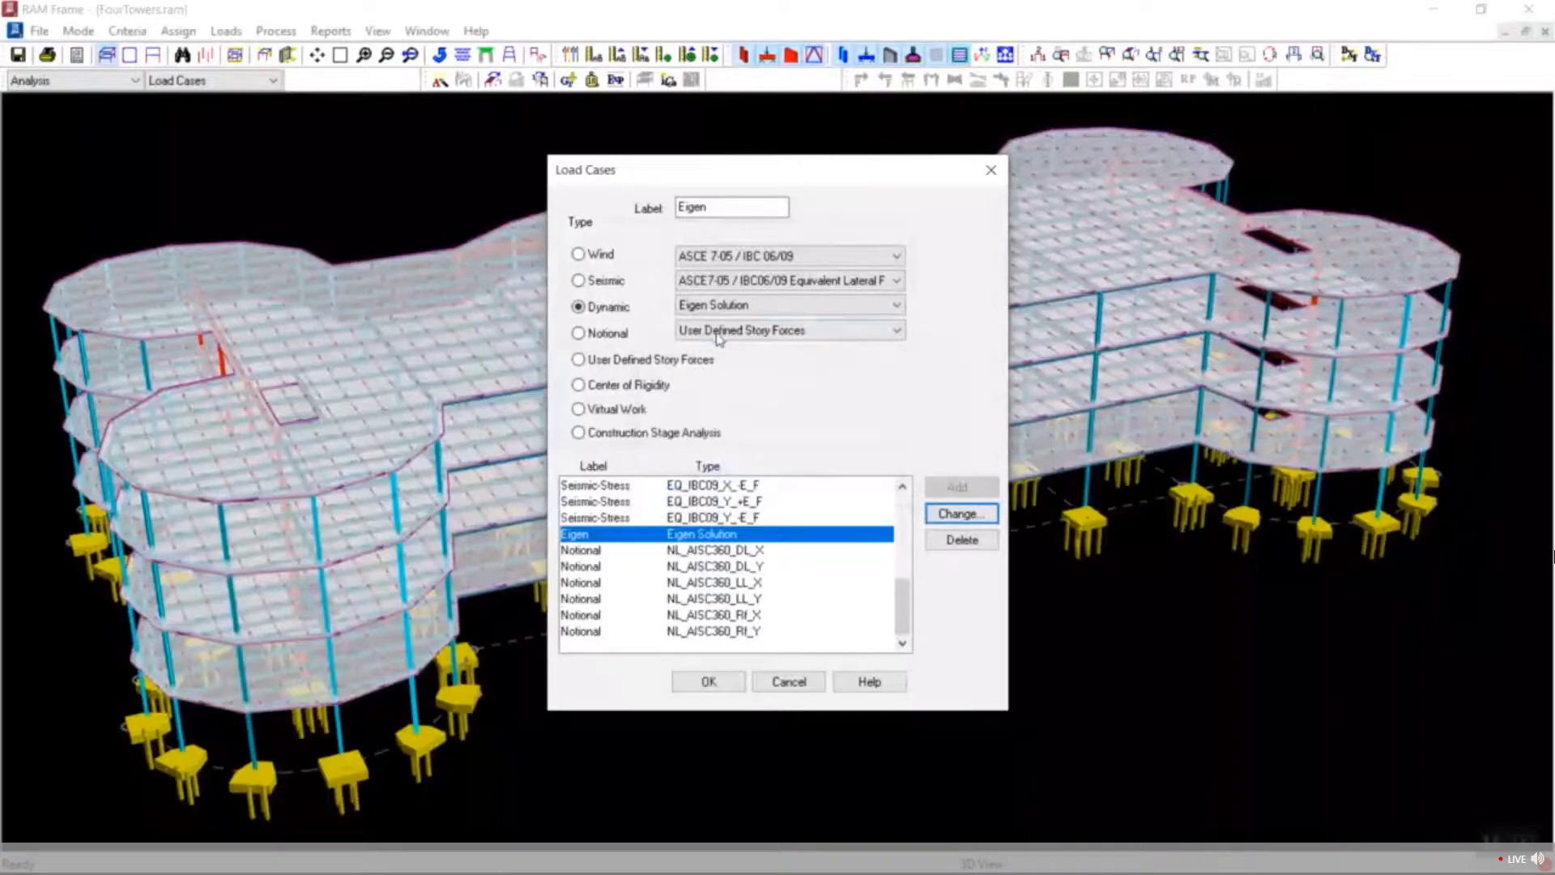
left_click(703, 306)
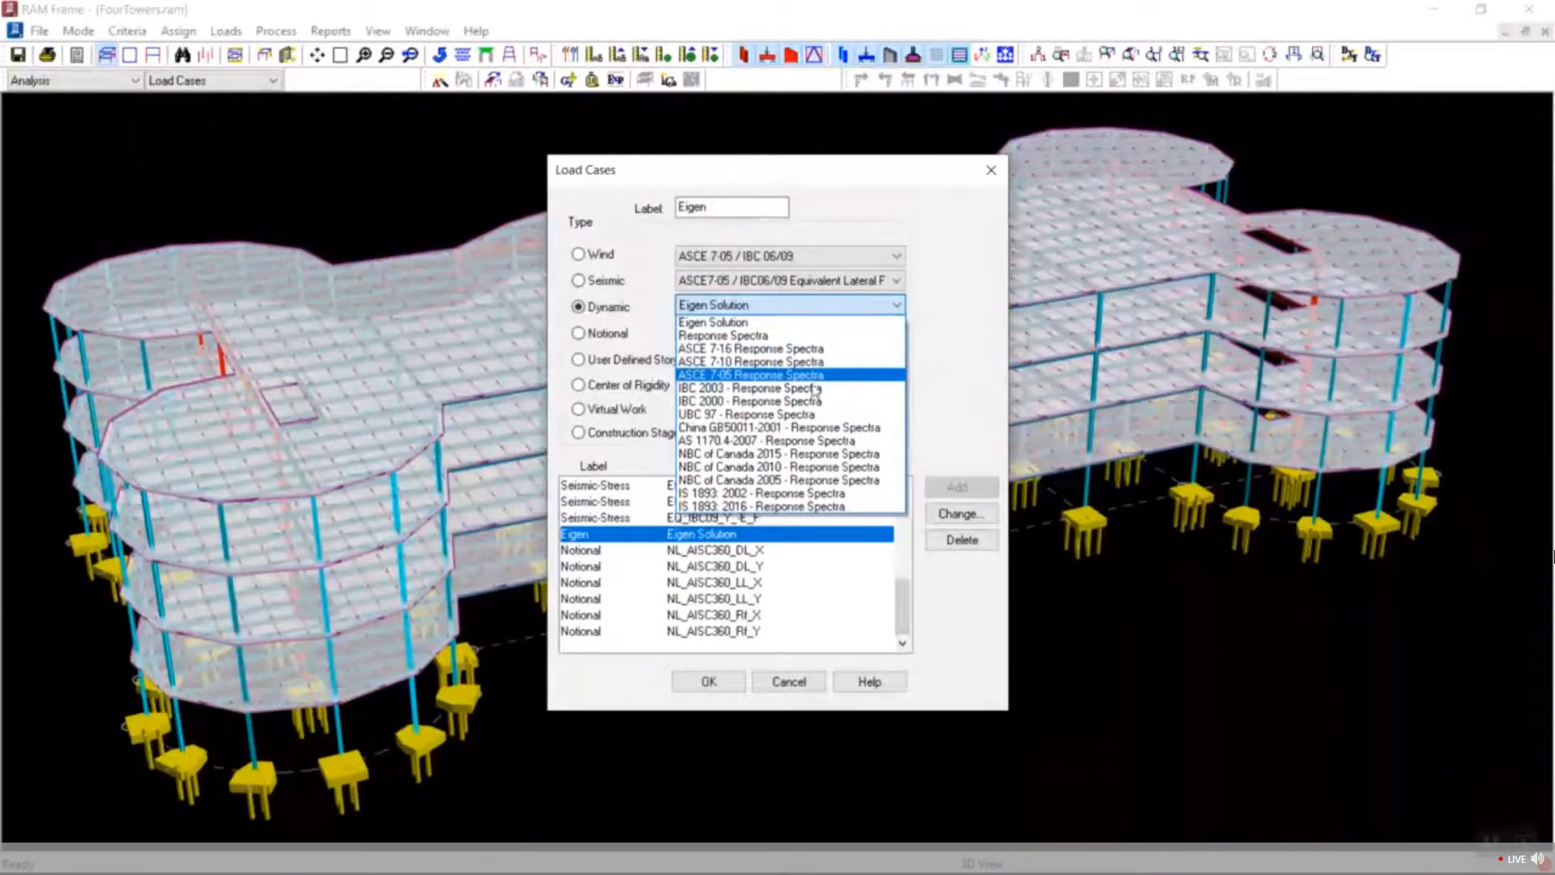
left_click(957, 281)
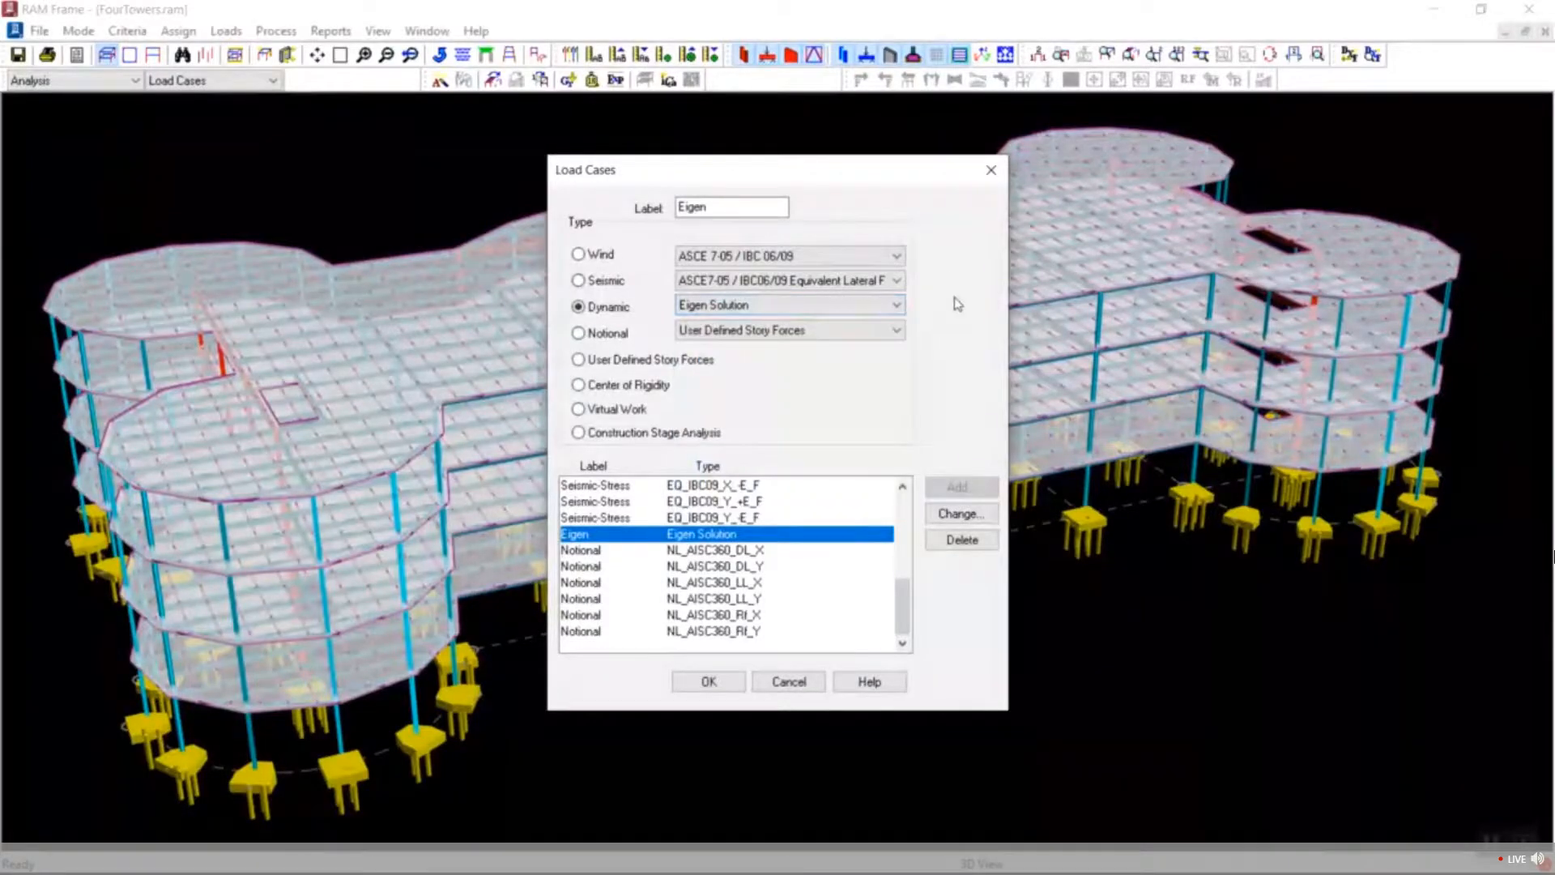
Select the Notional load cases, keep their fraction of gravity loads at 0.002, and accept the notional load parameters.
left_click(672, 603)
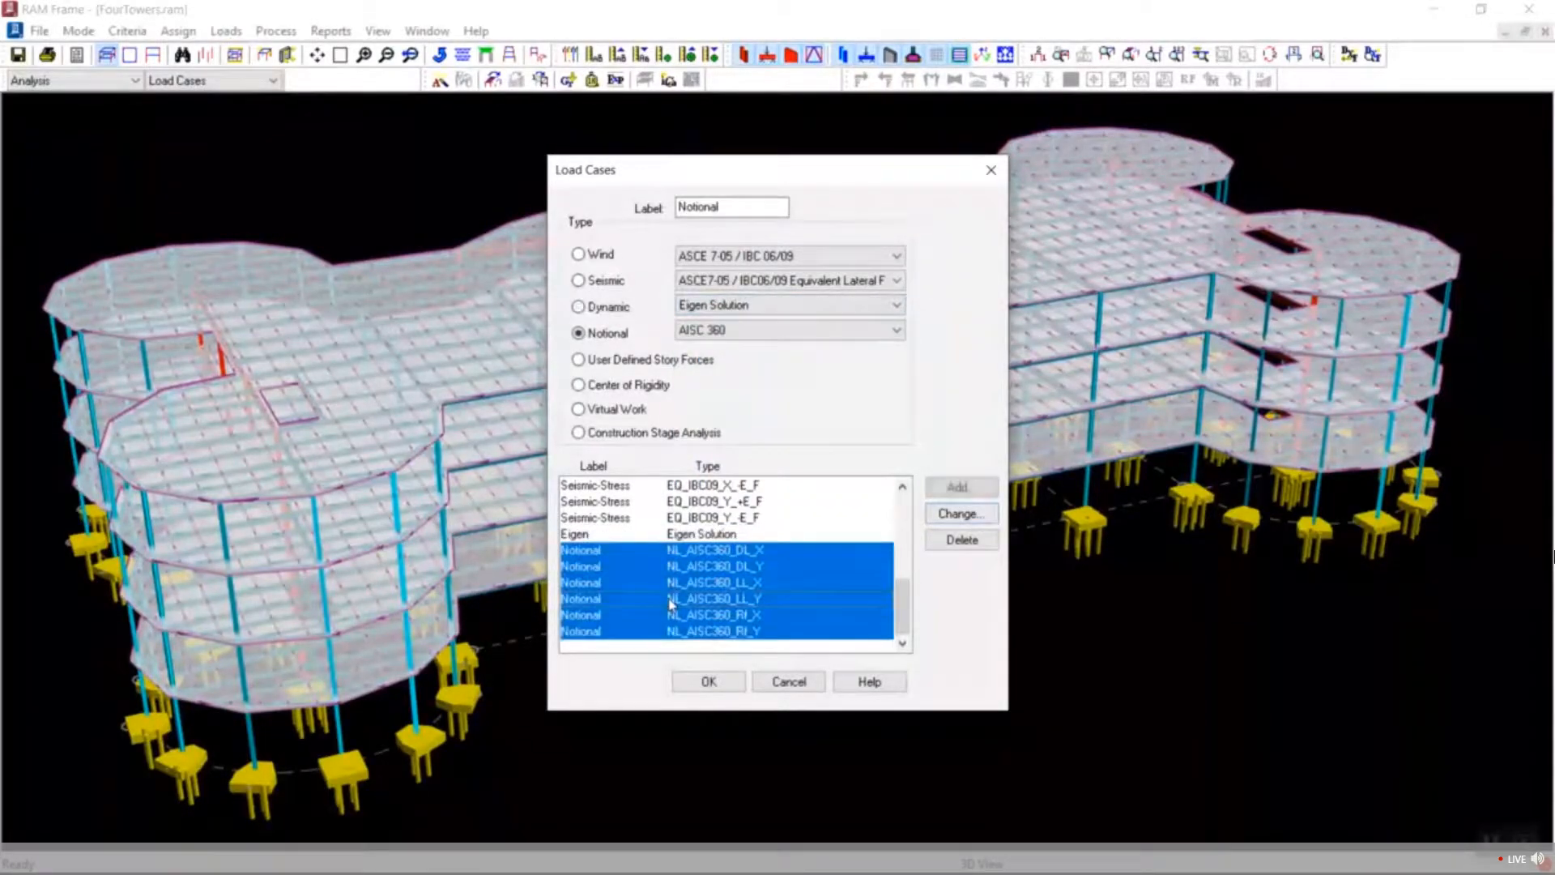
left_click(961, 513)
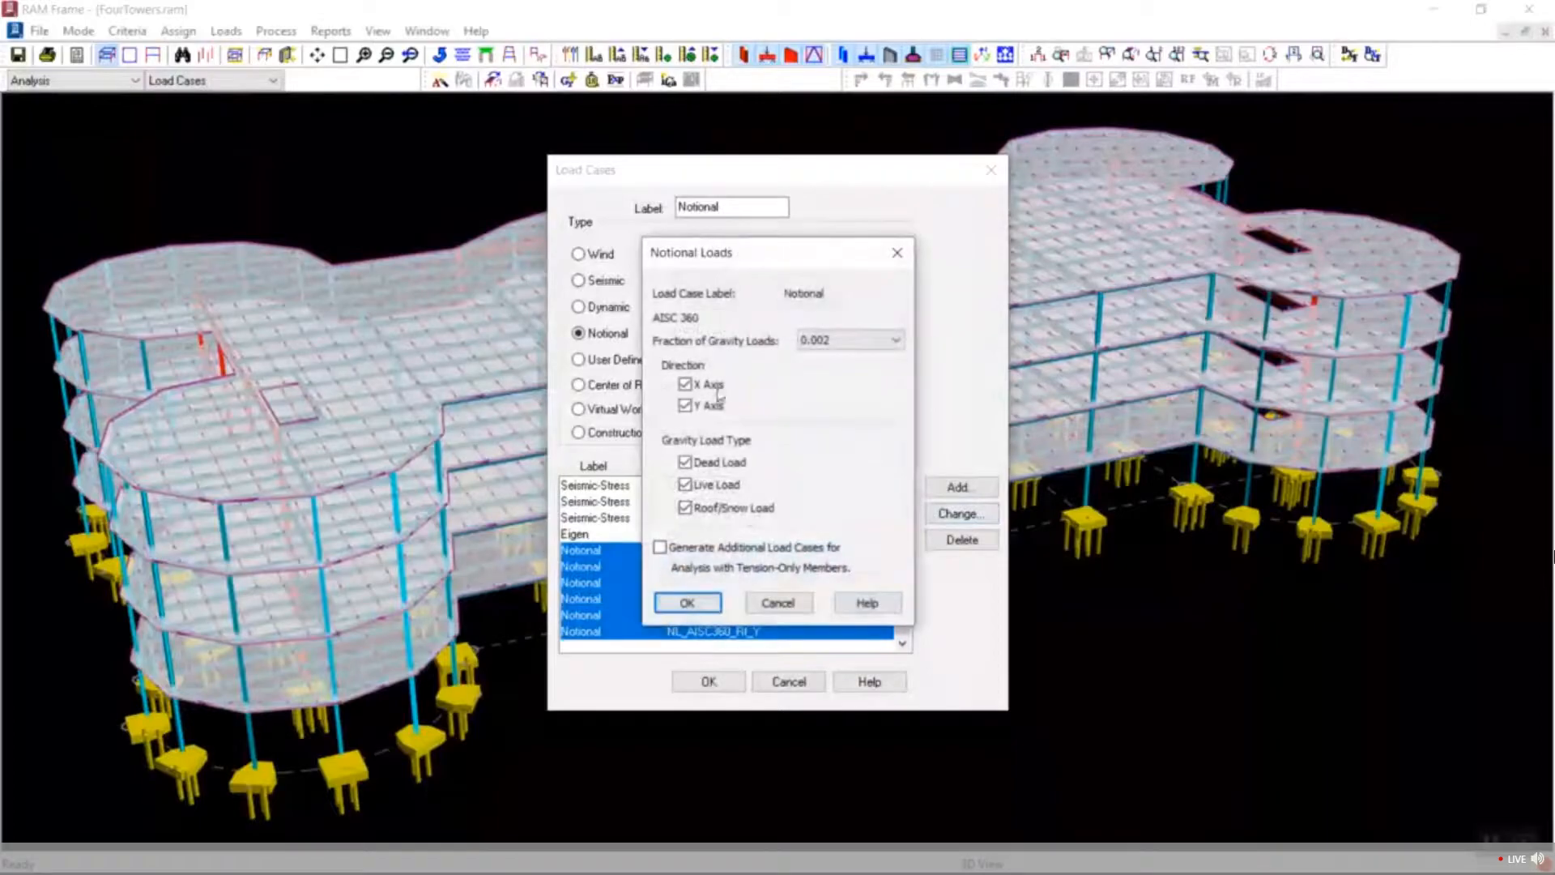
left_click(819, 340)
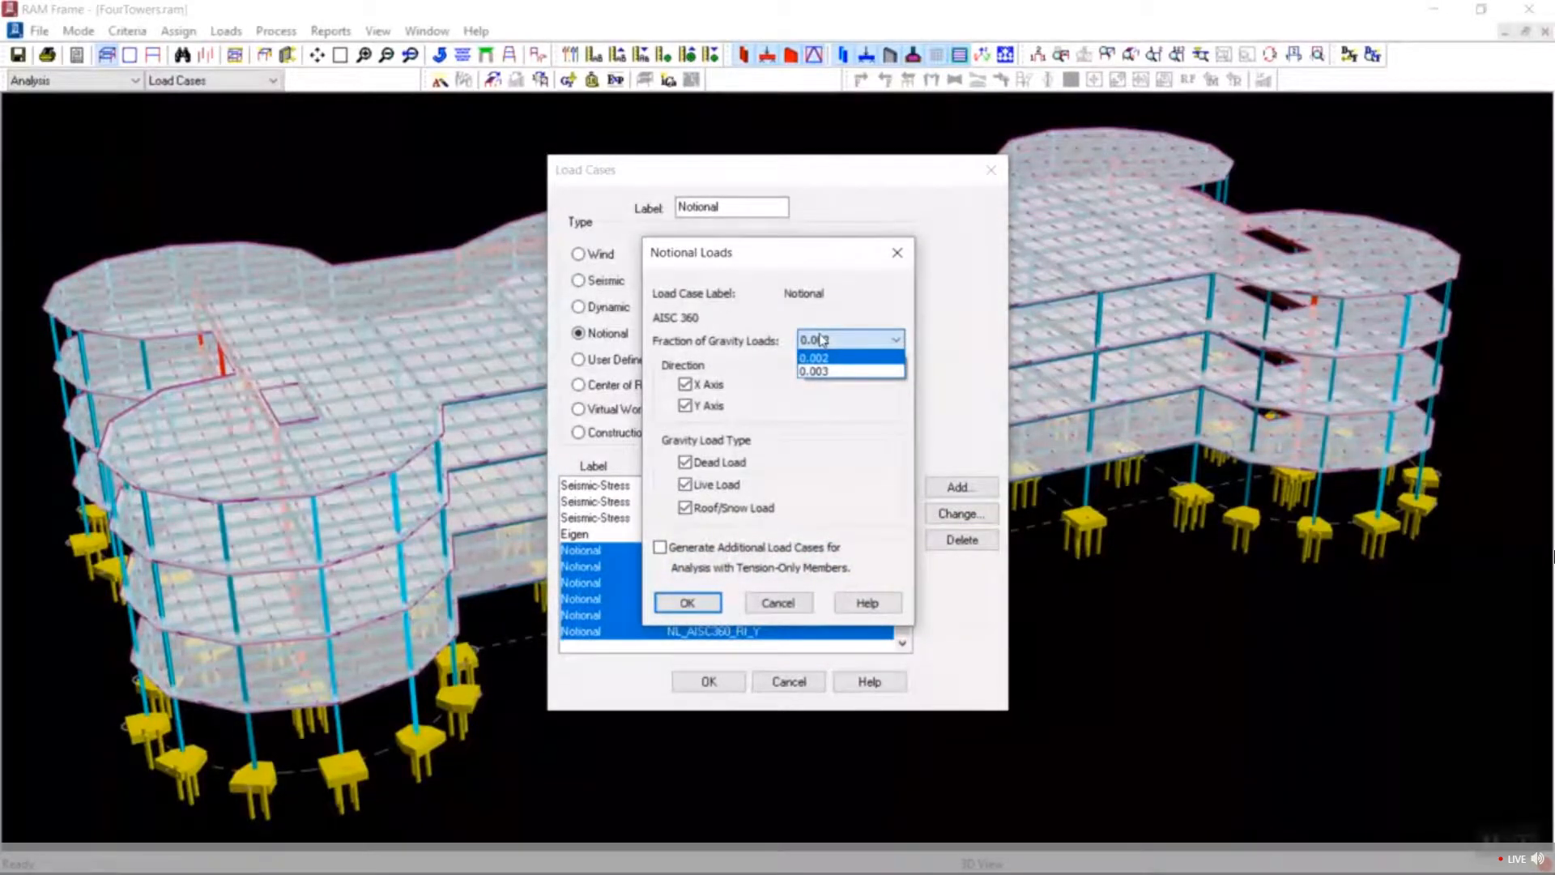
left_click(816, 357)
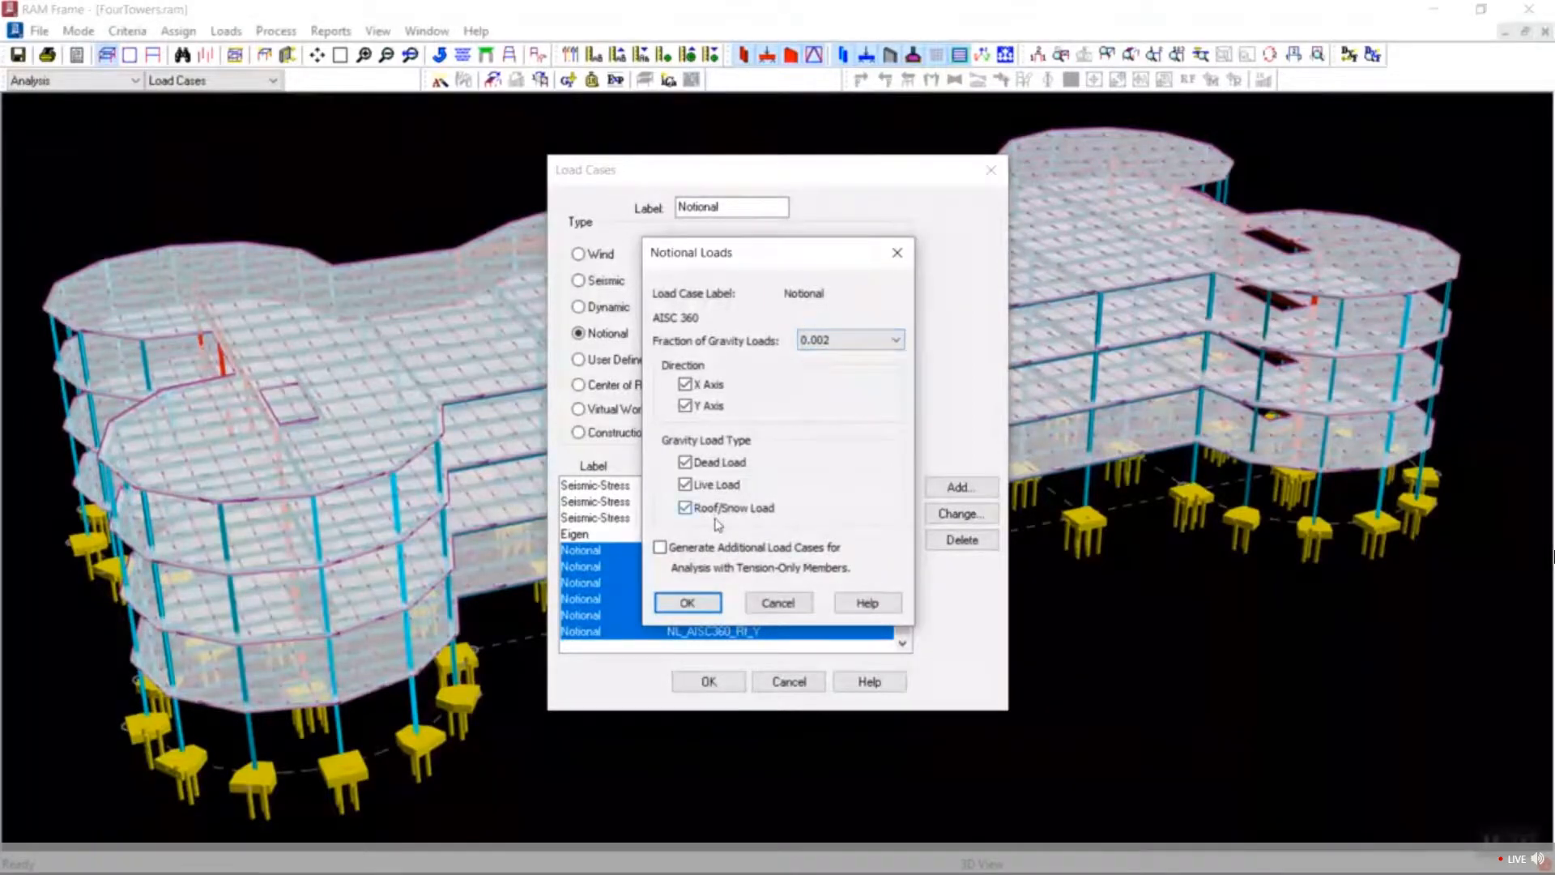
left_click(703, 603)
Look through the notional load codes, keep AISC 360, and accept the load case definitions.
left_click(737, 335)
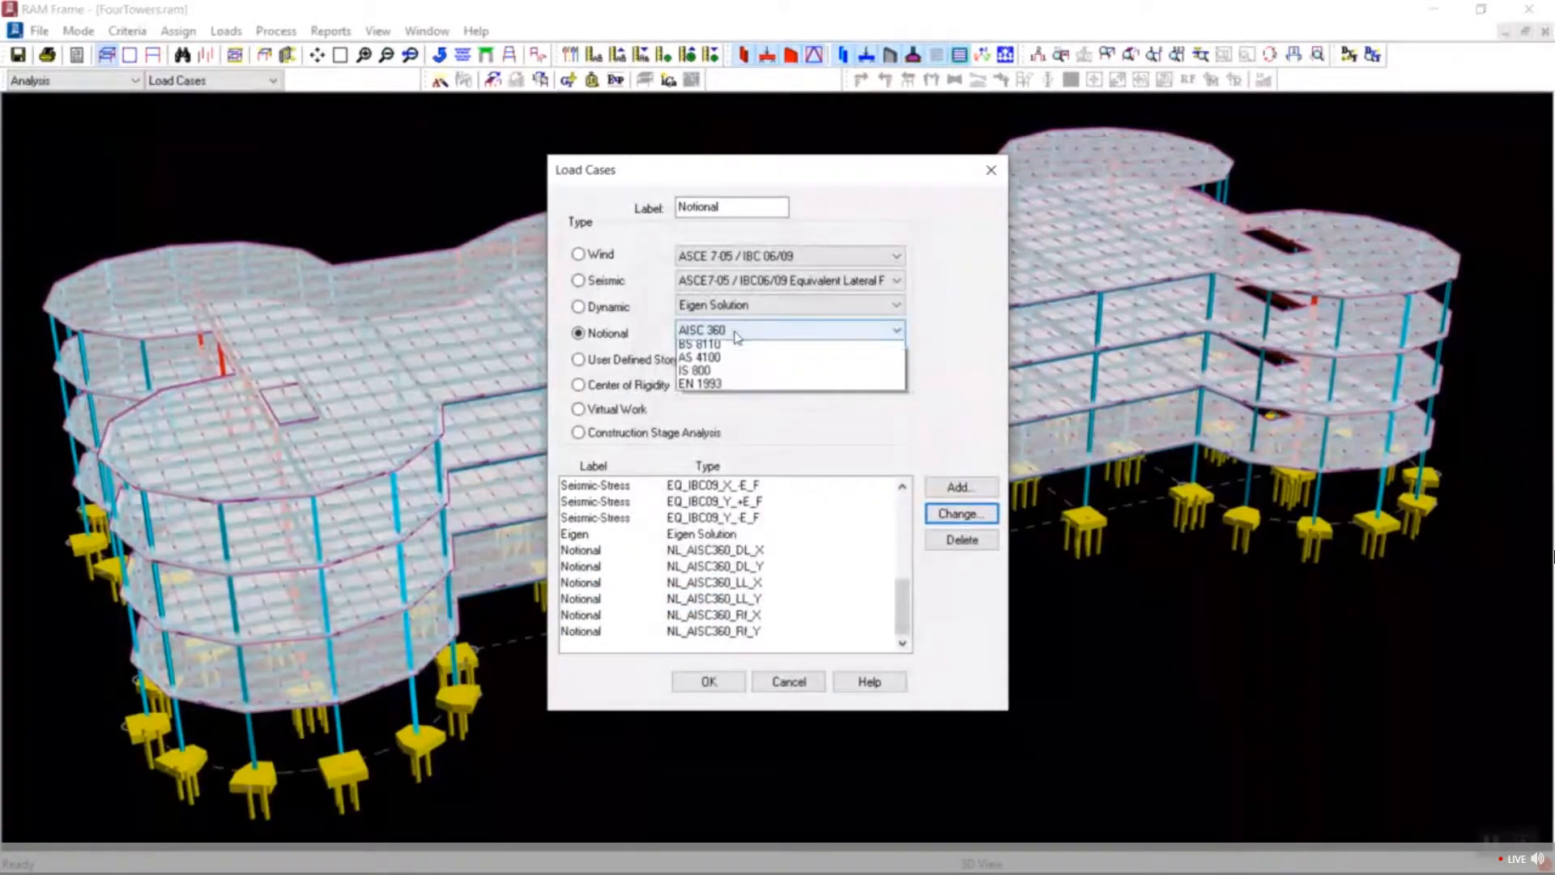
left_click(736, 334)
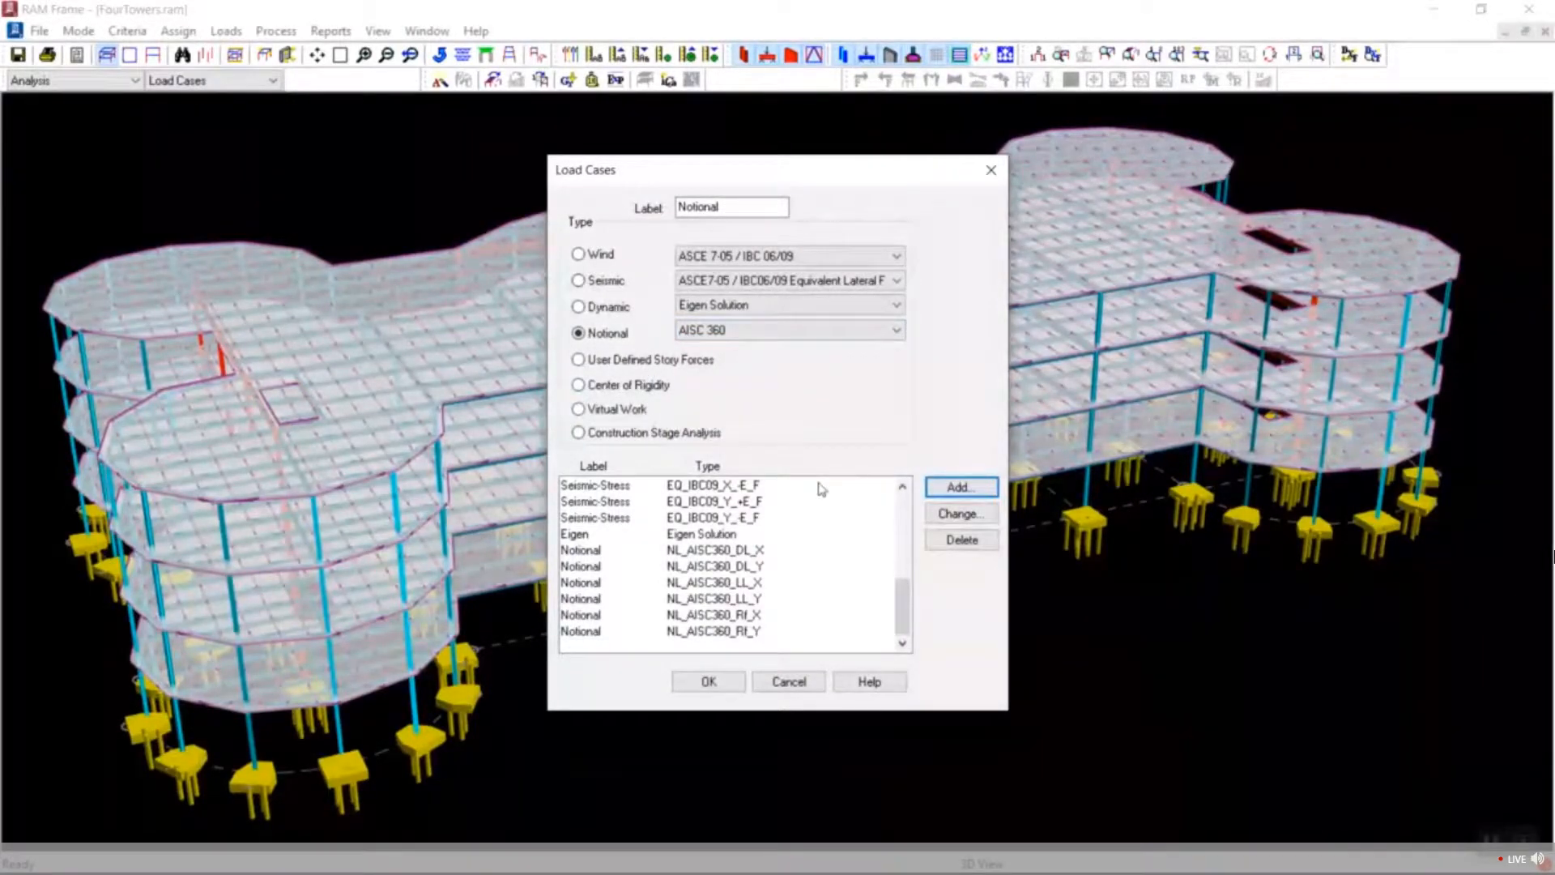
left_click(719, 681)
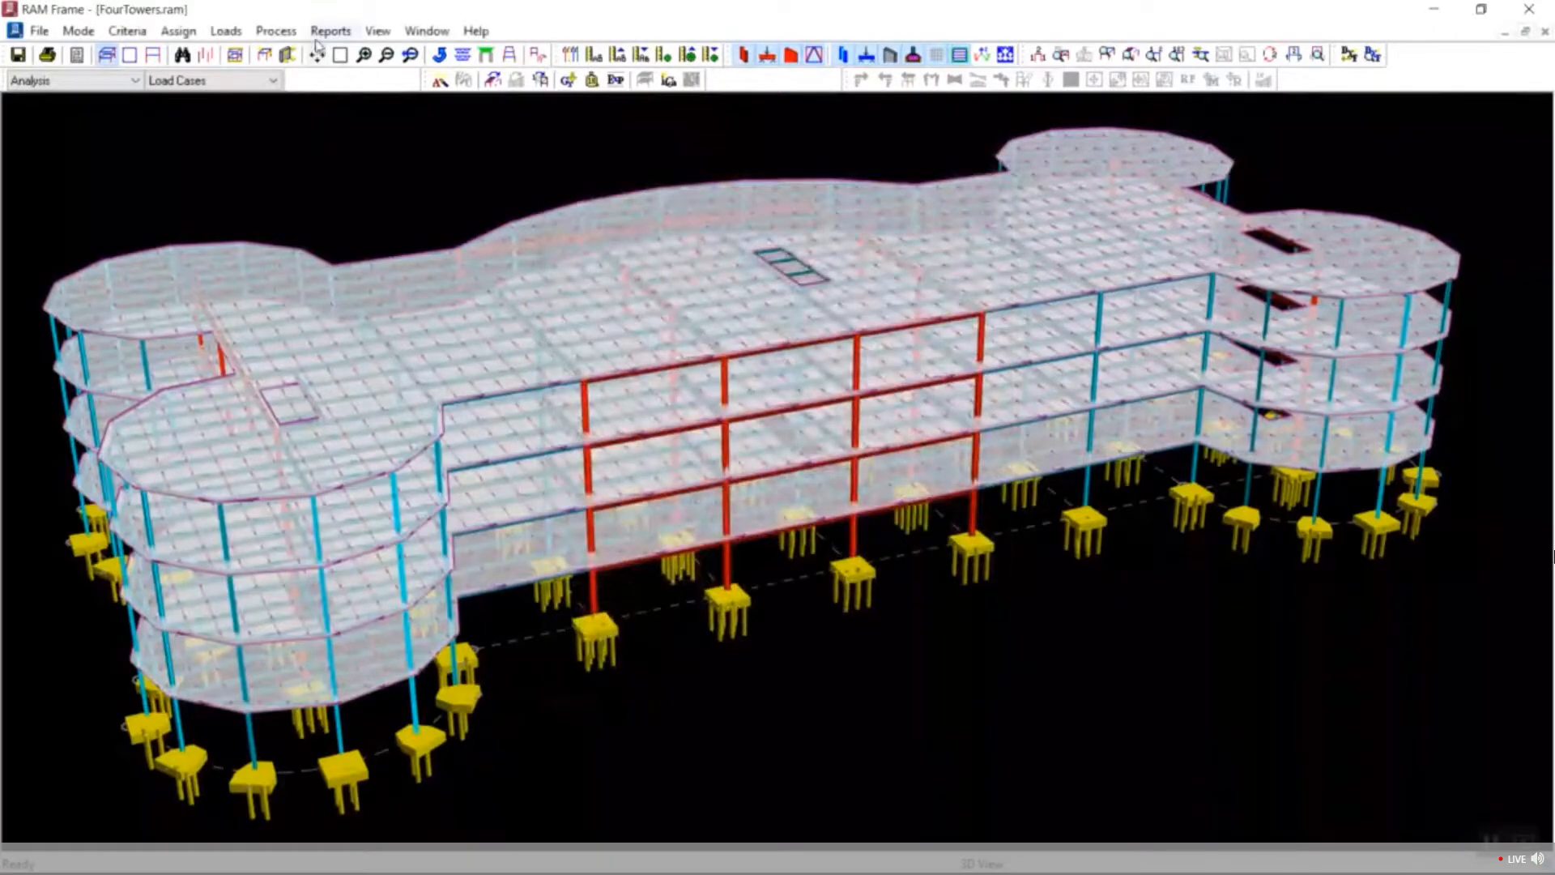
Run the frame analysis for all load cases.
left_click(276, 32)
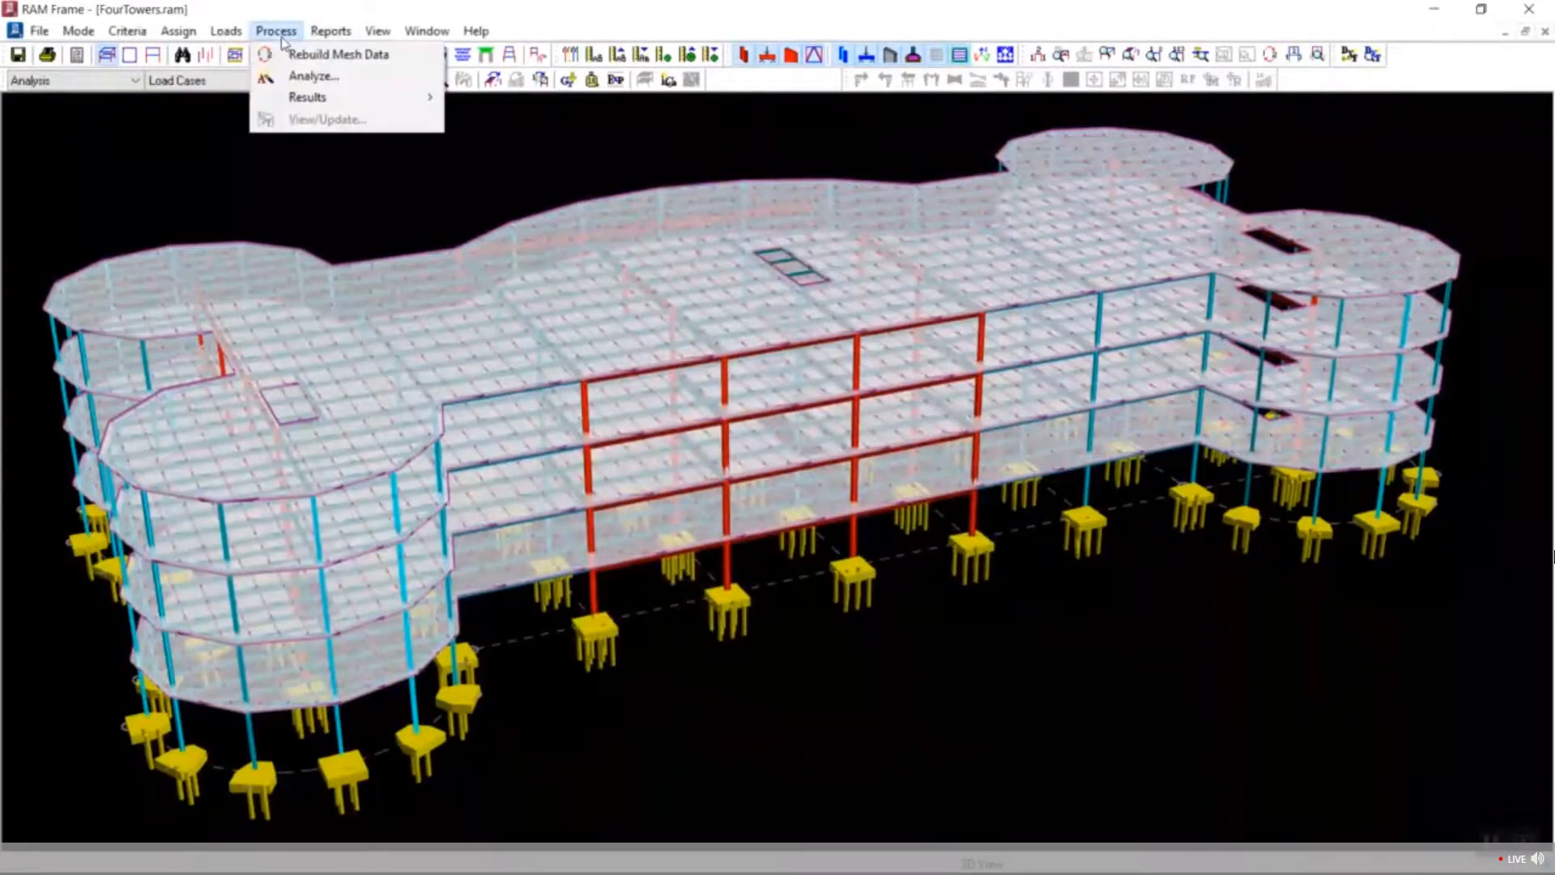
left_click(309, 76)
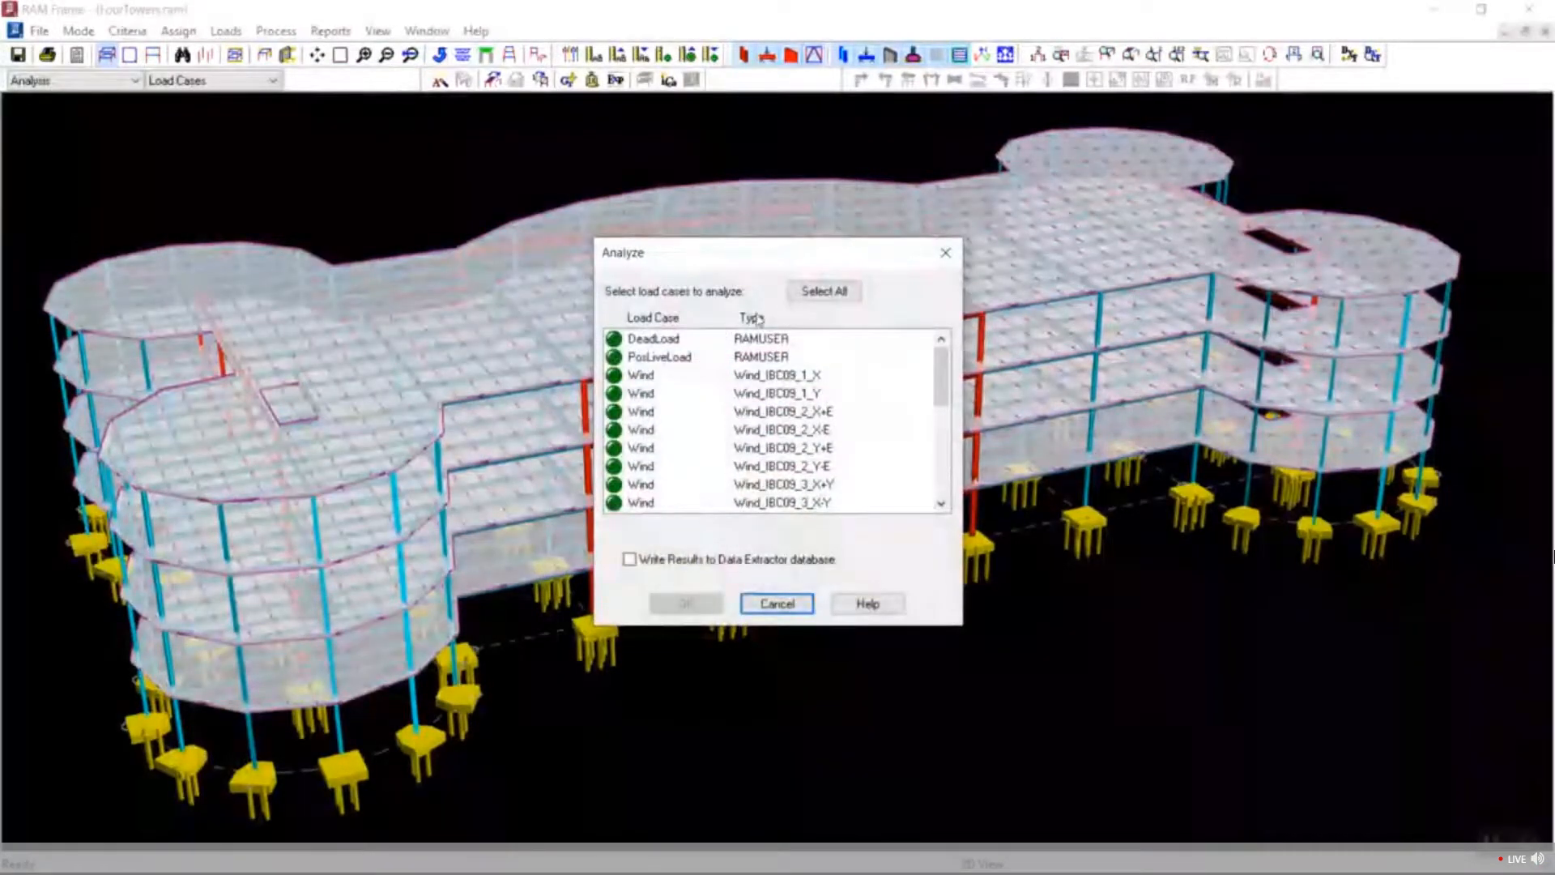
left_click(824, 291)
left_click(685, 604)
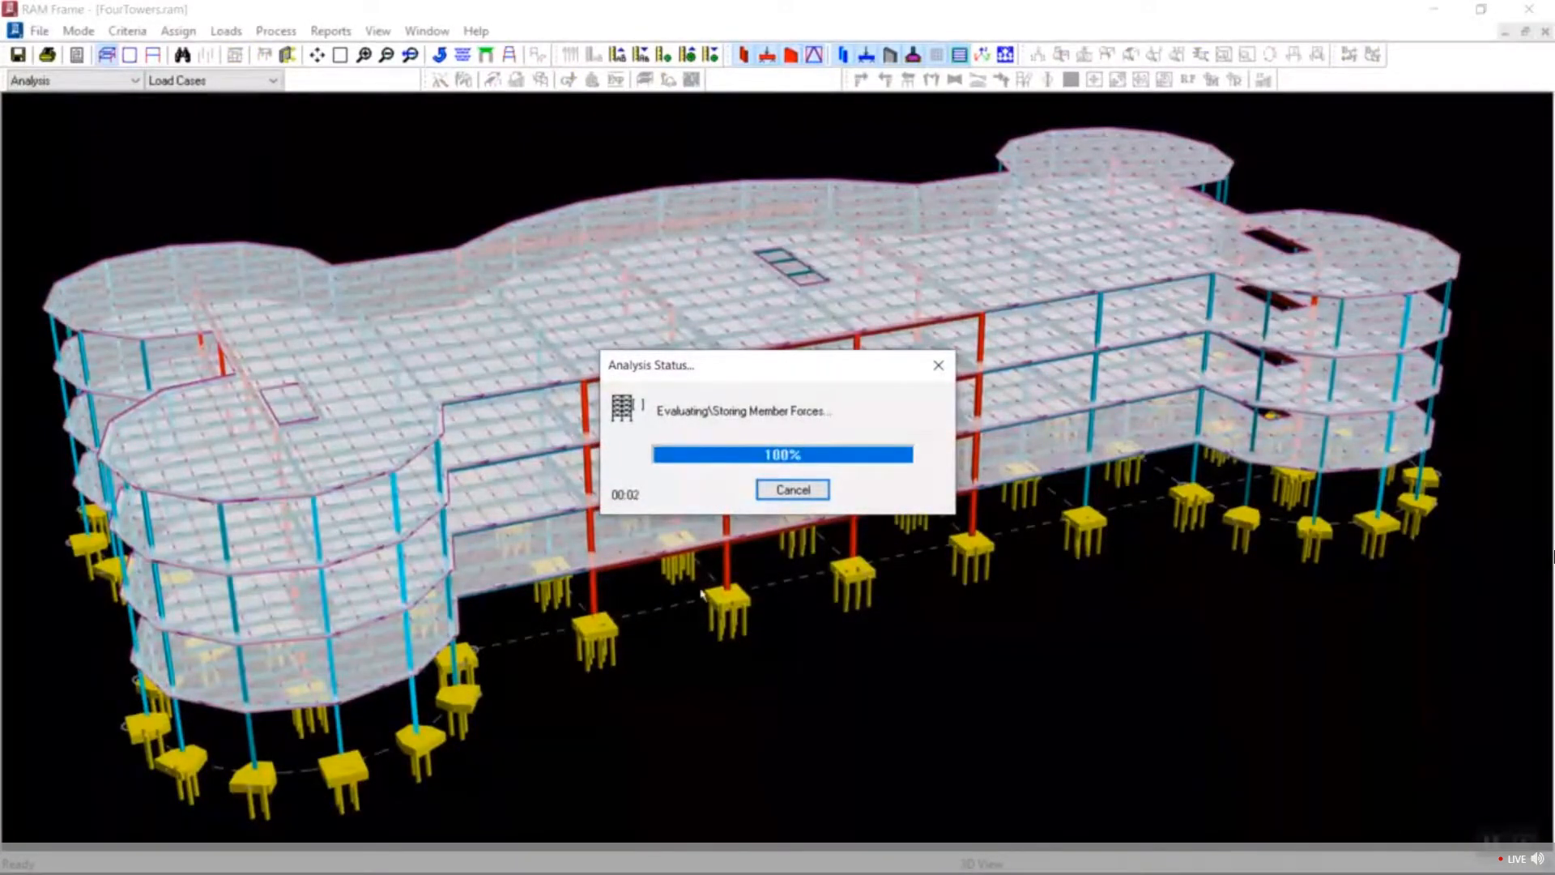
left_click(843, 522)
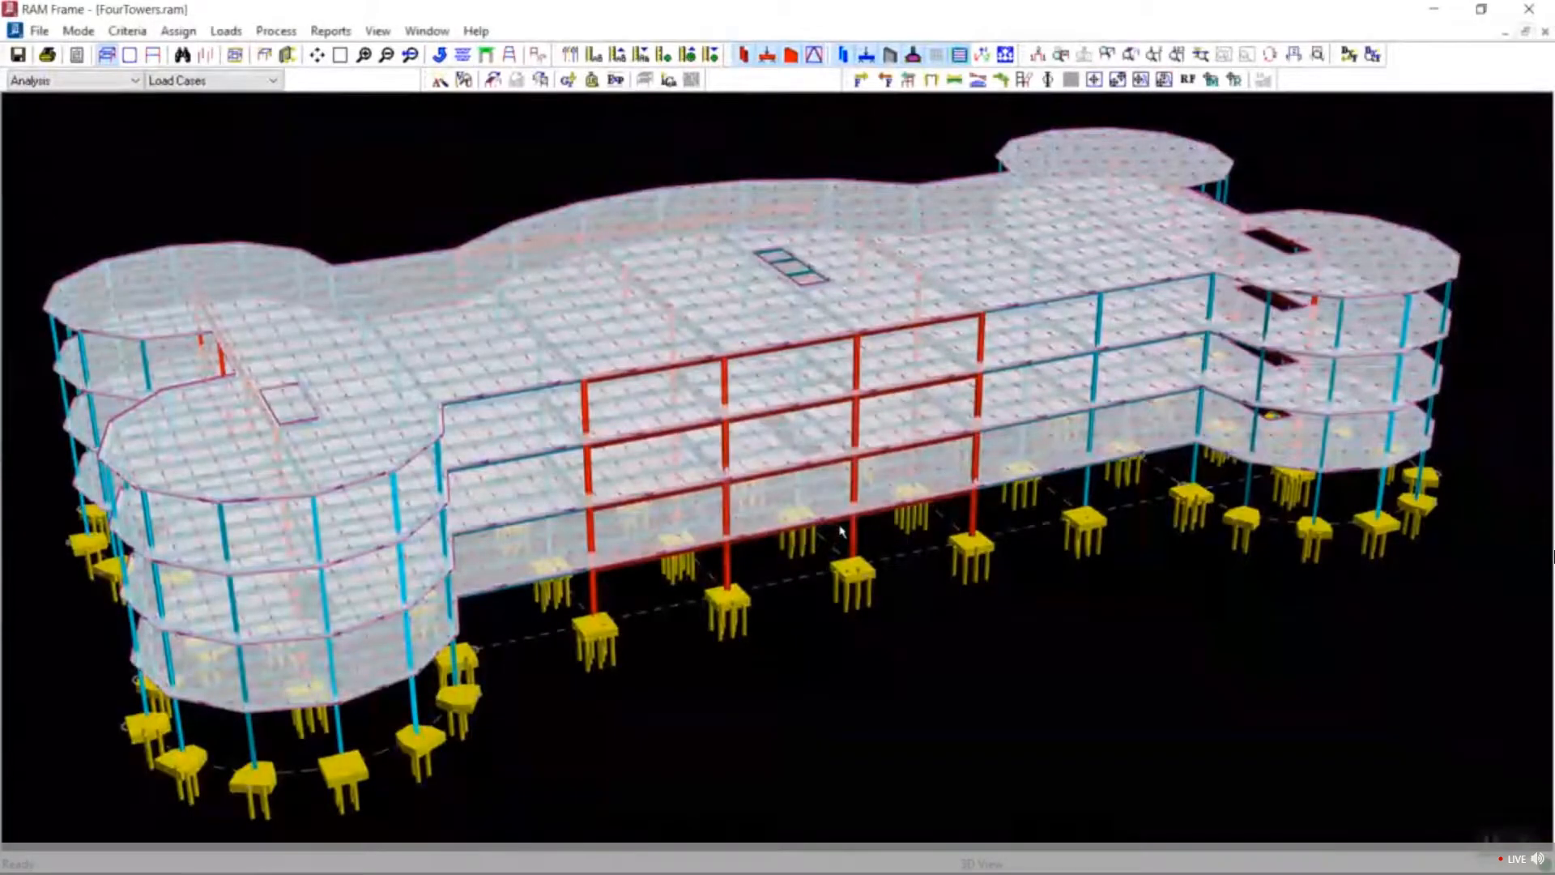
Switch from load cases to Load Combinations and open the custom load combinations.
left_click(243, 80)
left_click(243, 112)
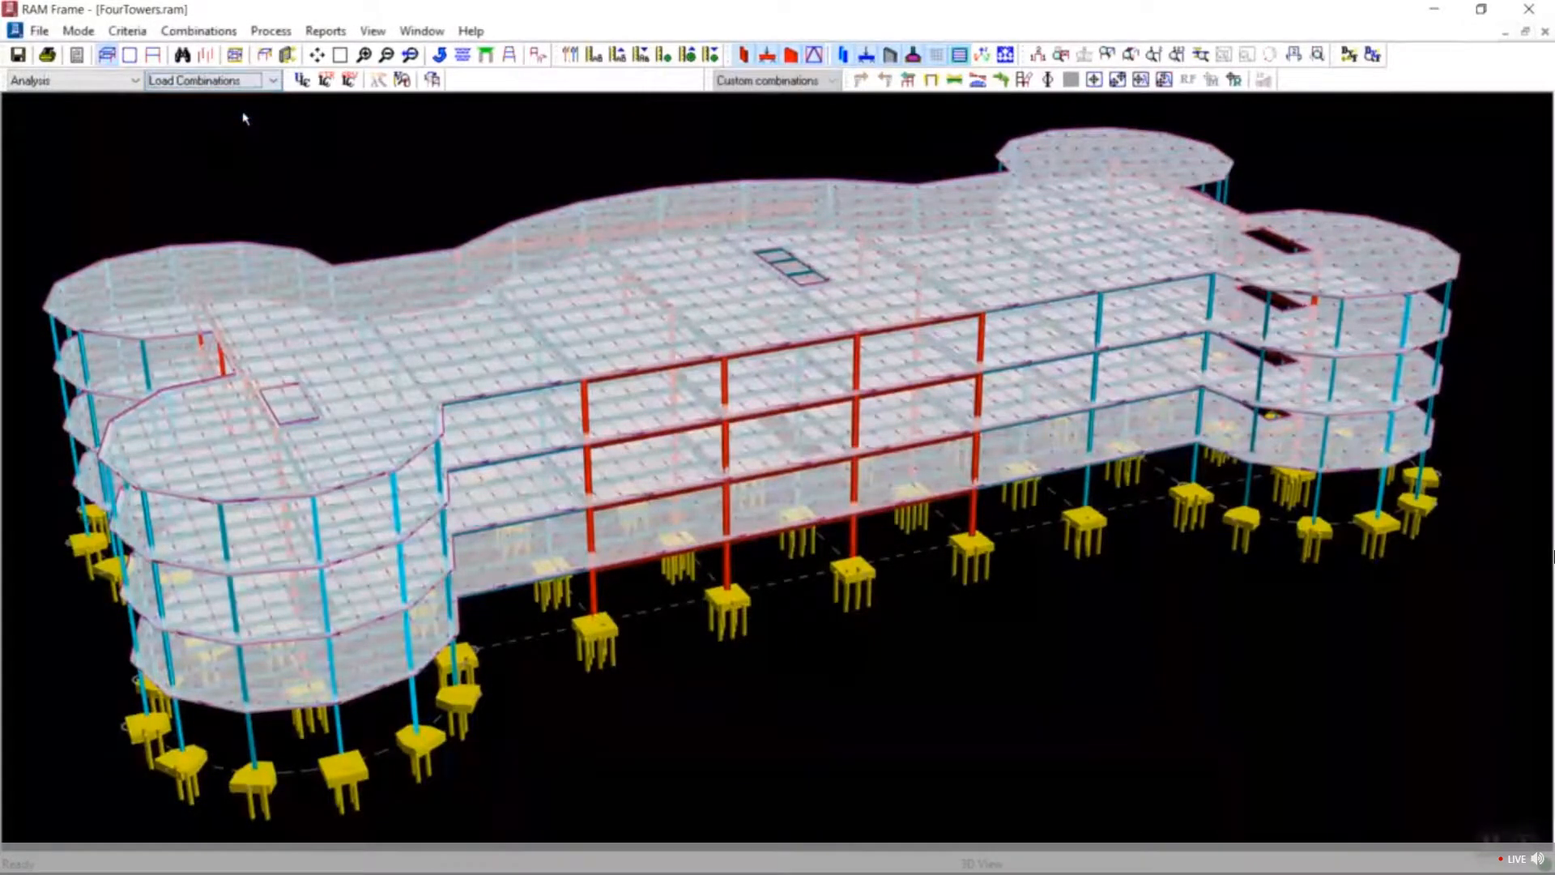
left_click(199, 31)
left_click(232, 55)
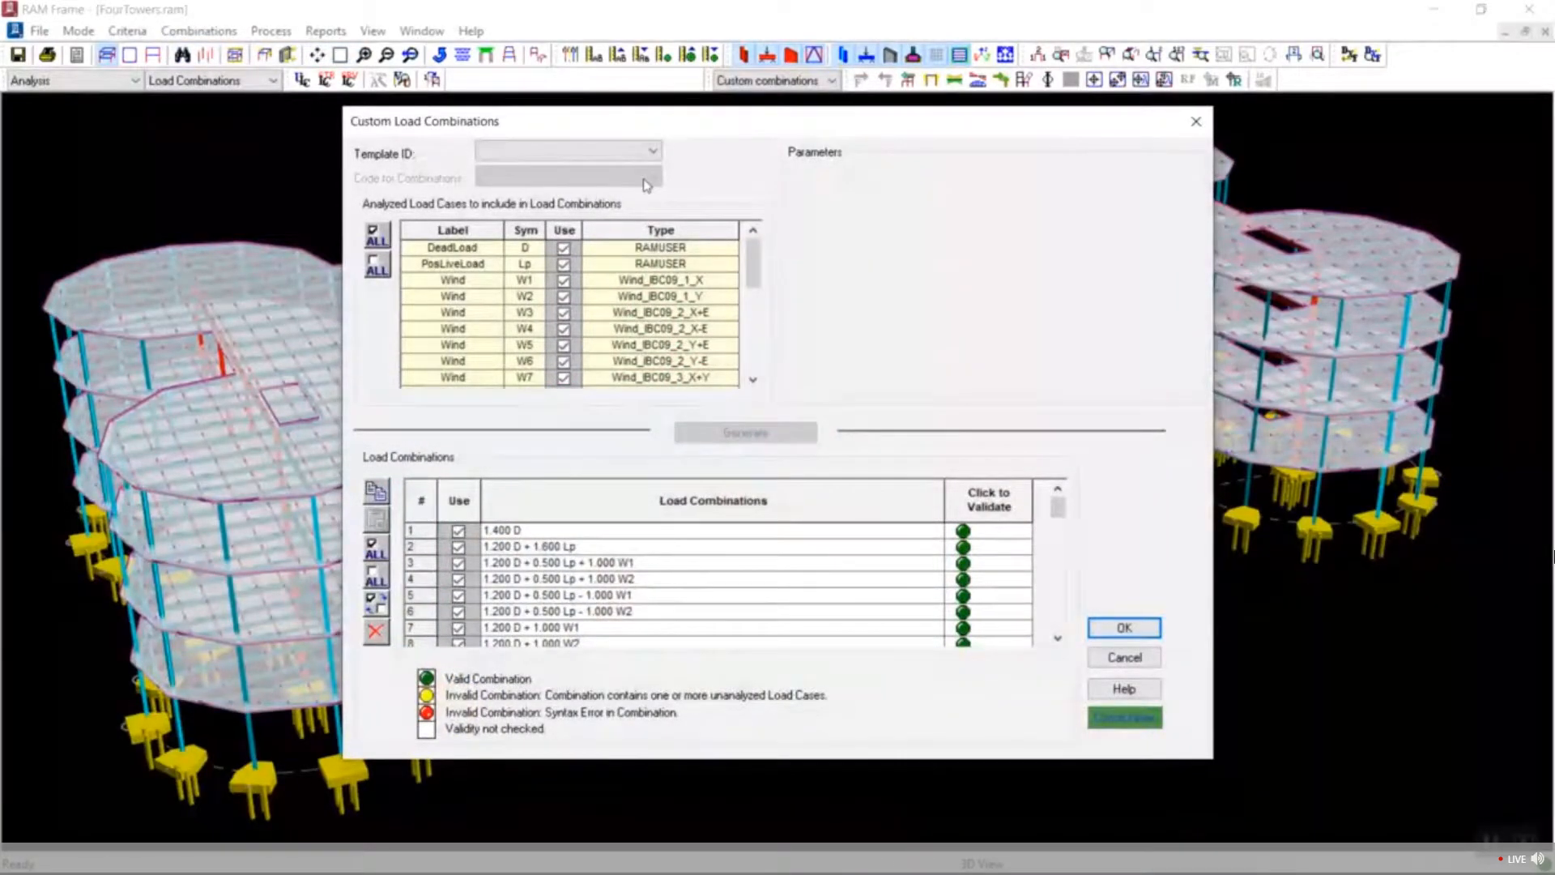
Choose the STEEL_LRFD template with the IBC 2018 / ASCE 7-16 LRFD combination code and accept the custom load combinations.
left_click(637, 152)
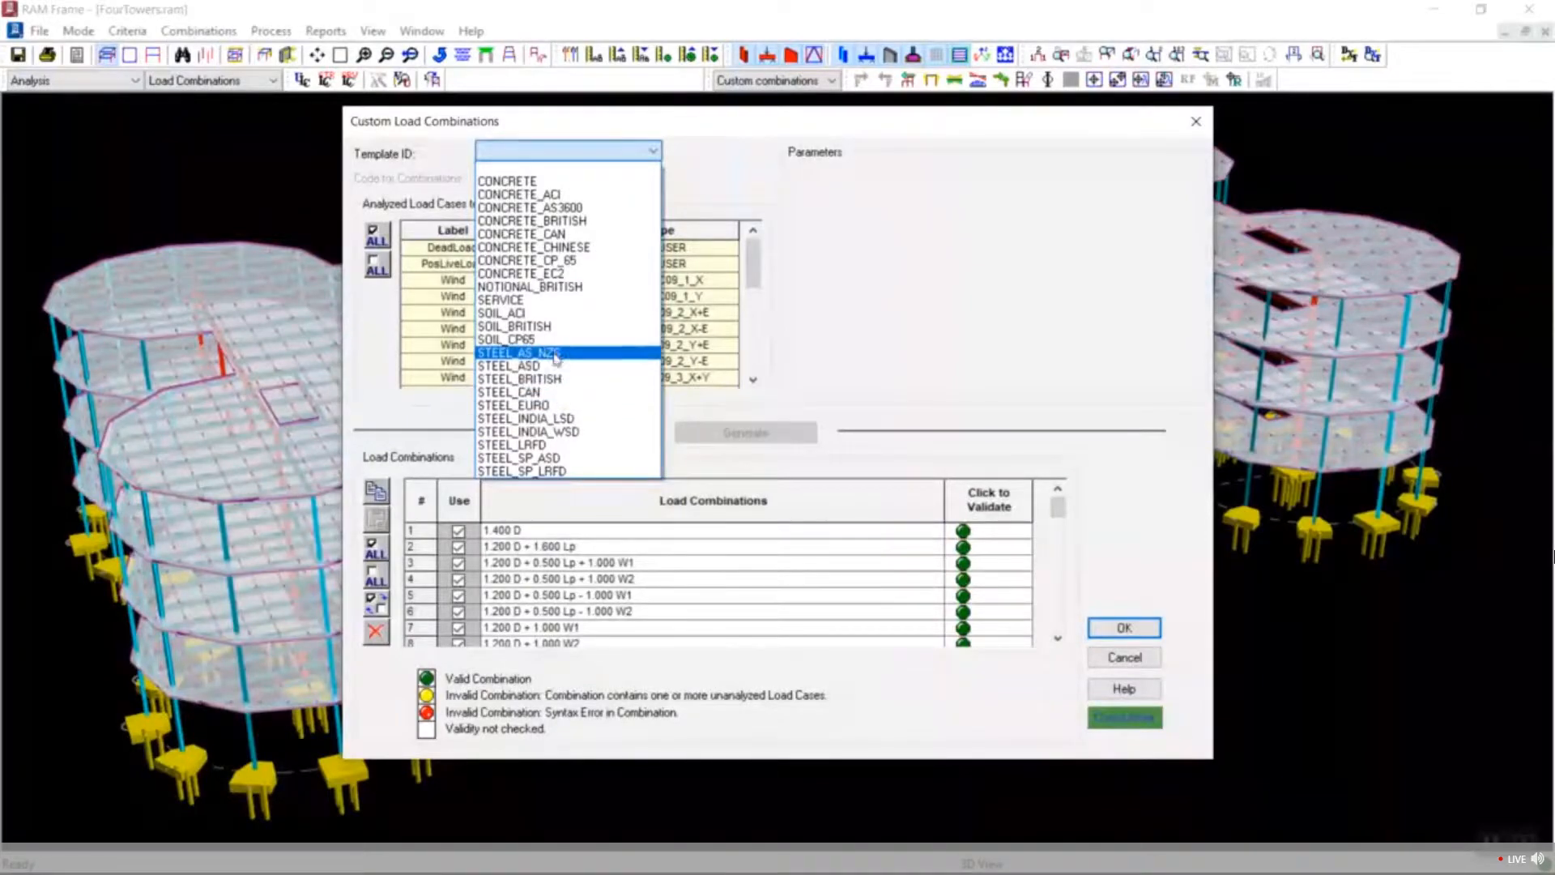
left_click(551, 445)
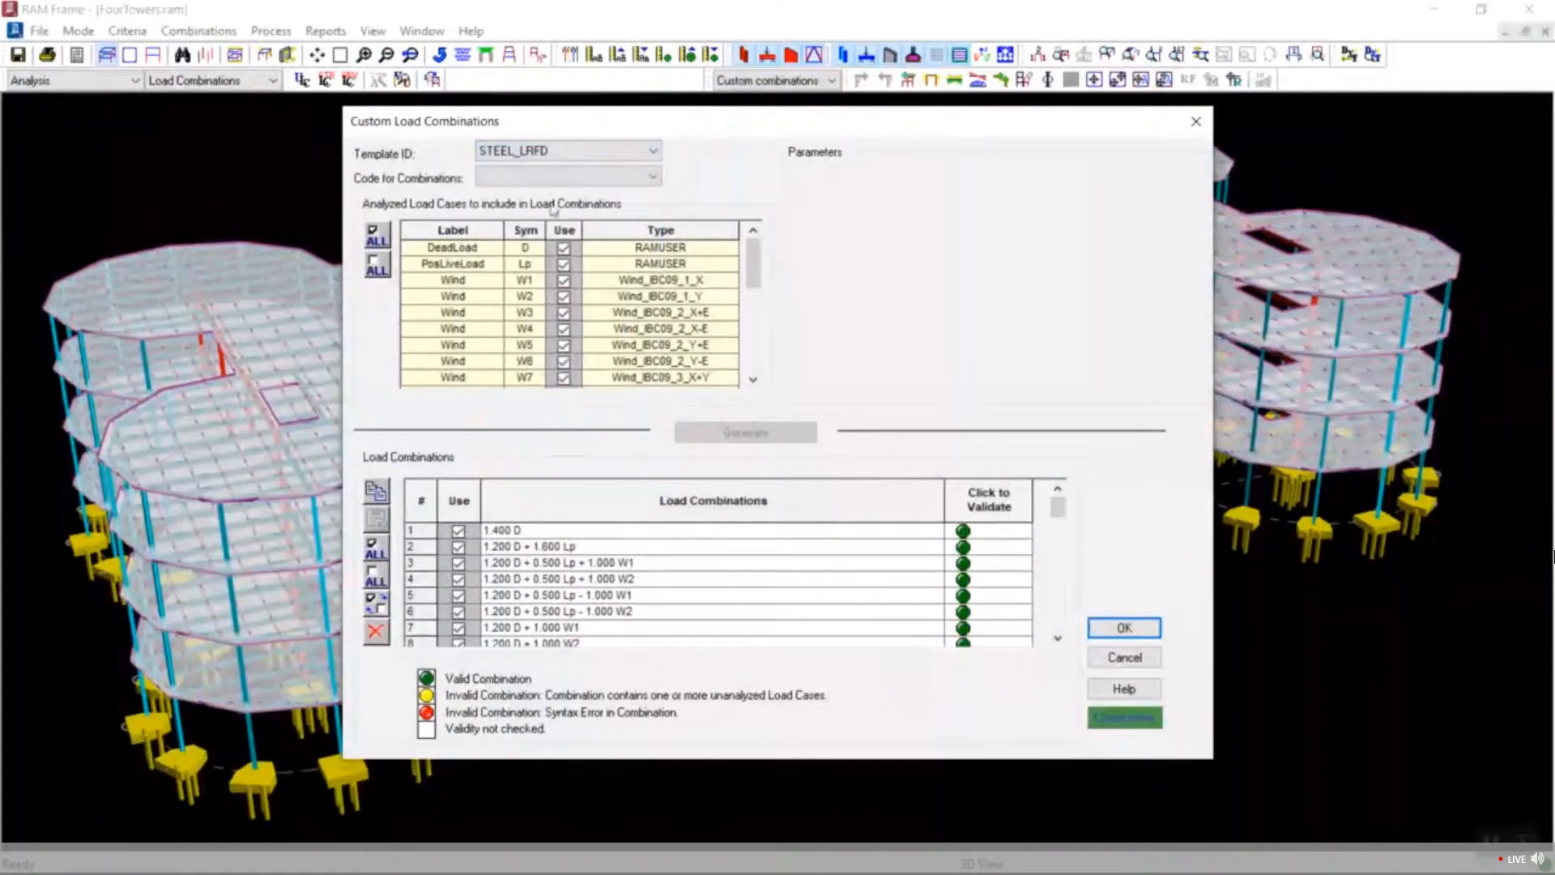
left_click(555, 177)
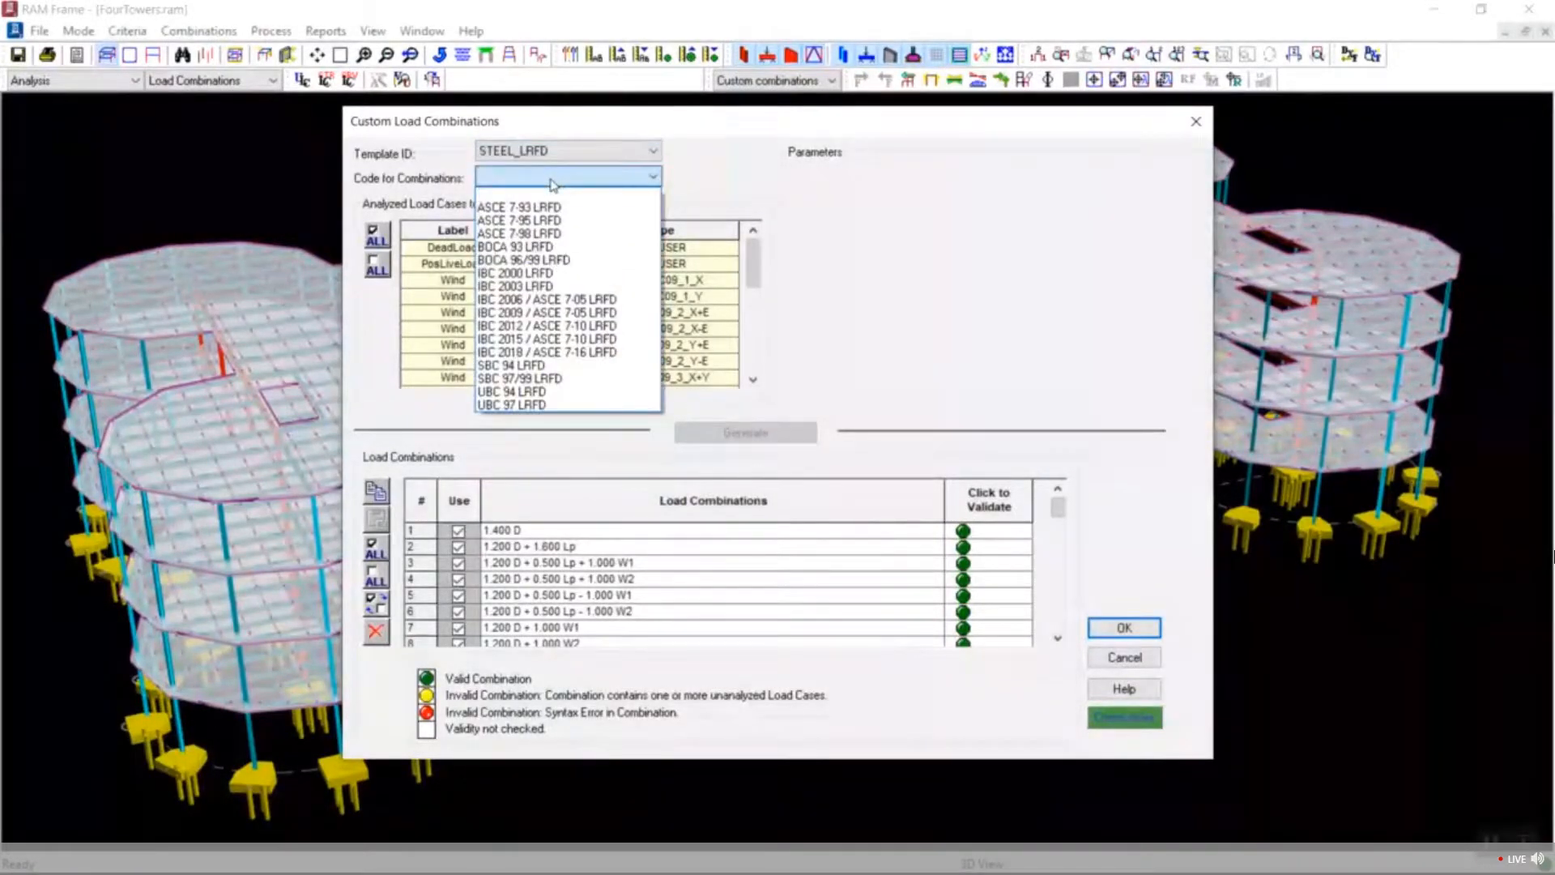
left_click(566, 351)
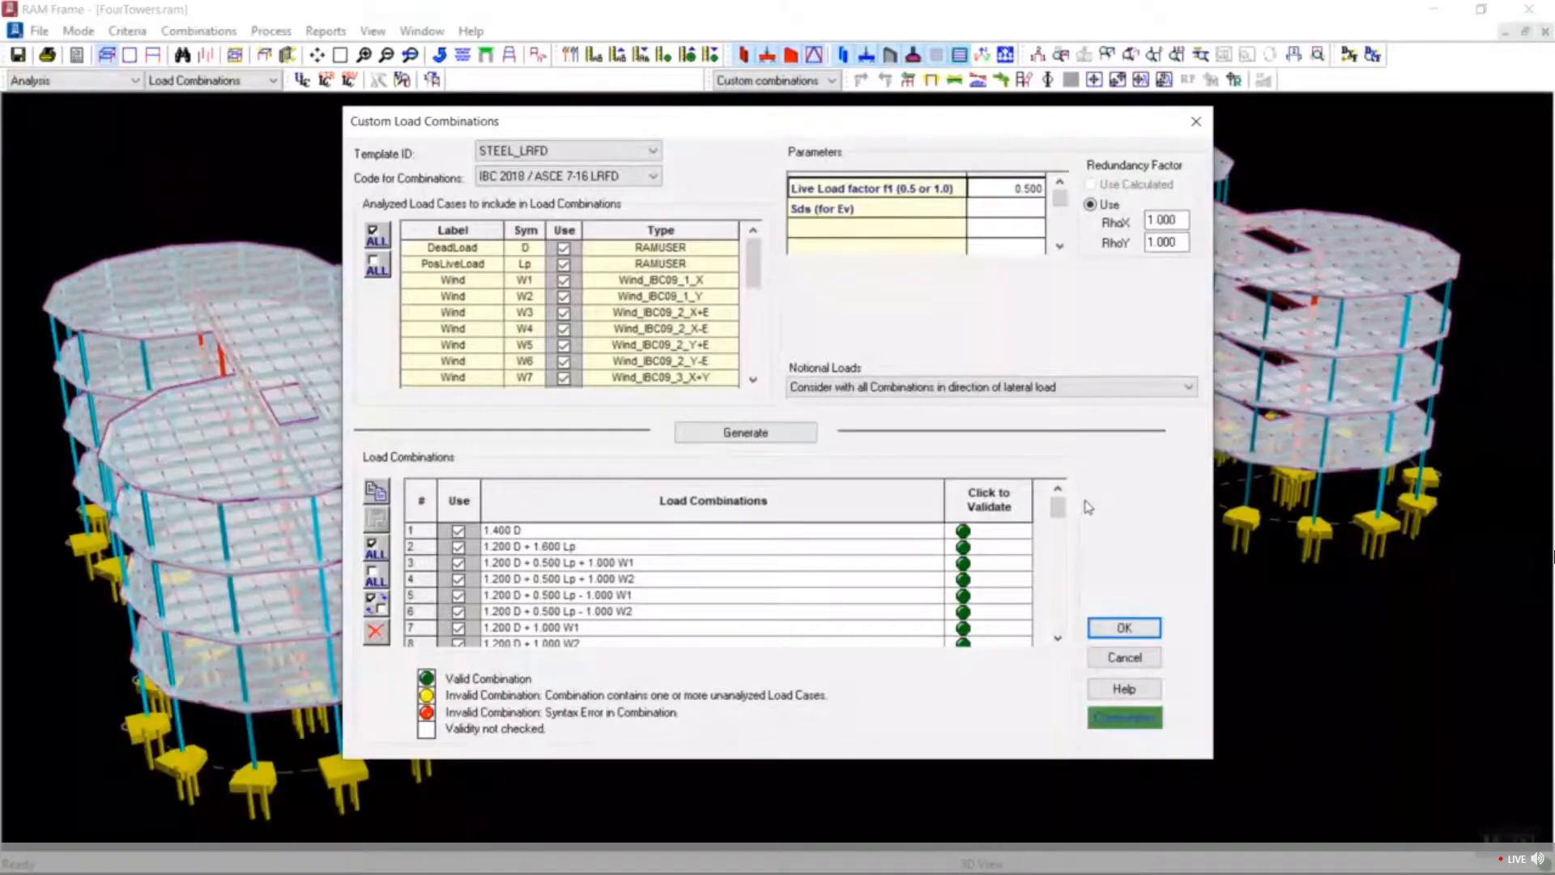
left_click(1124, 627)
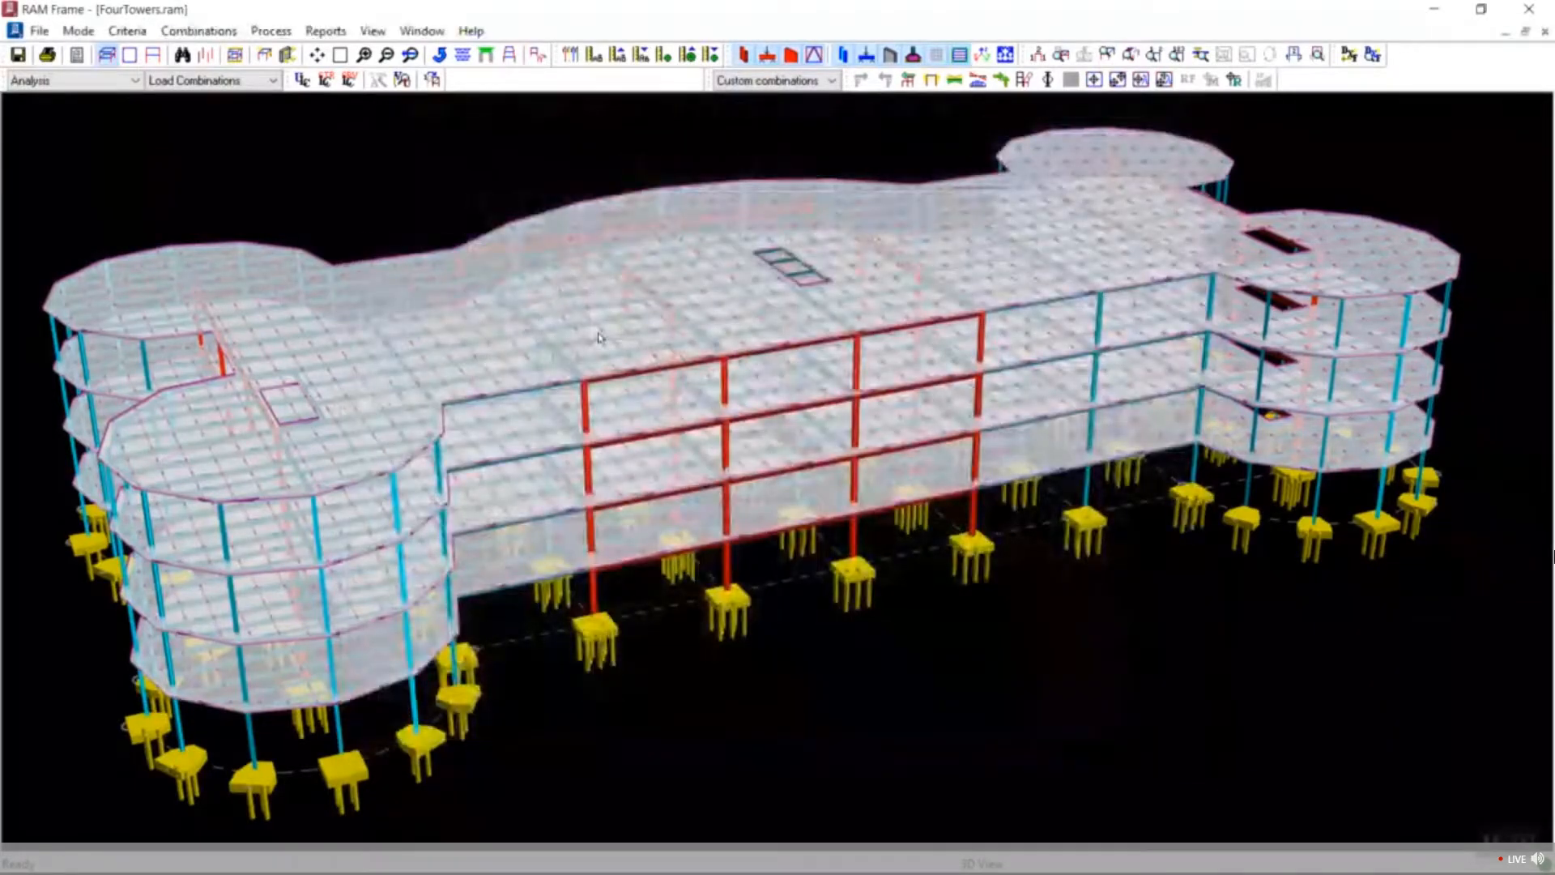
Display the frame displacements for 1.200 D + 1.600 Lp and animate them without the full cycle.
left_click(1022, 81)
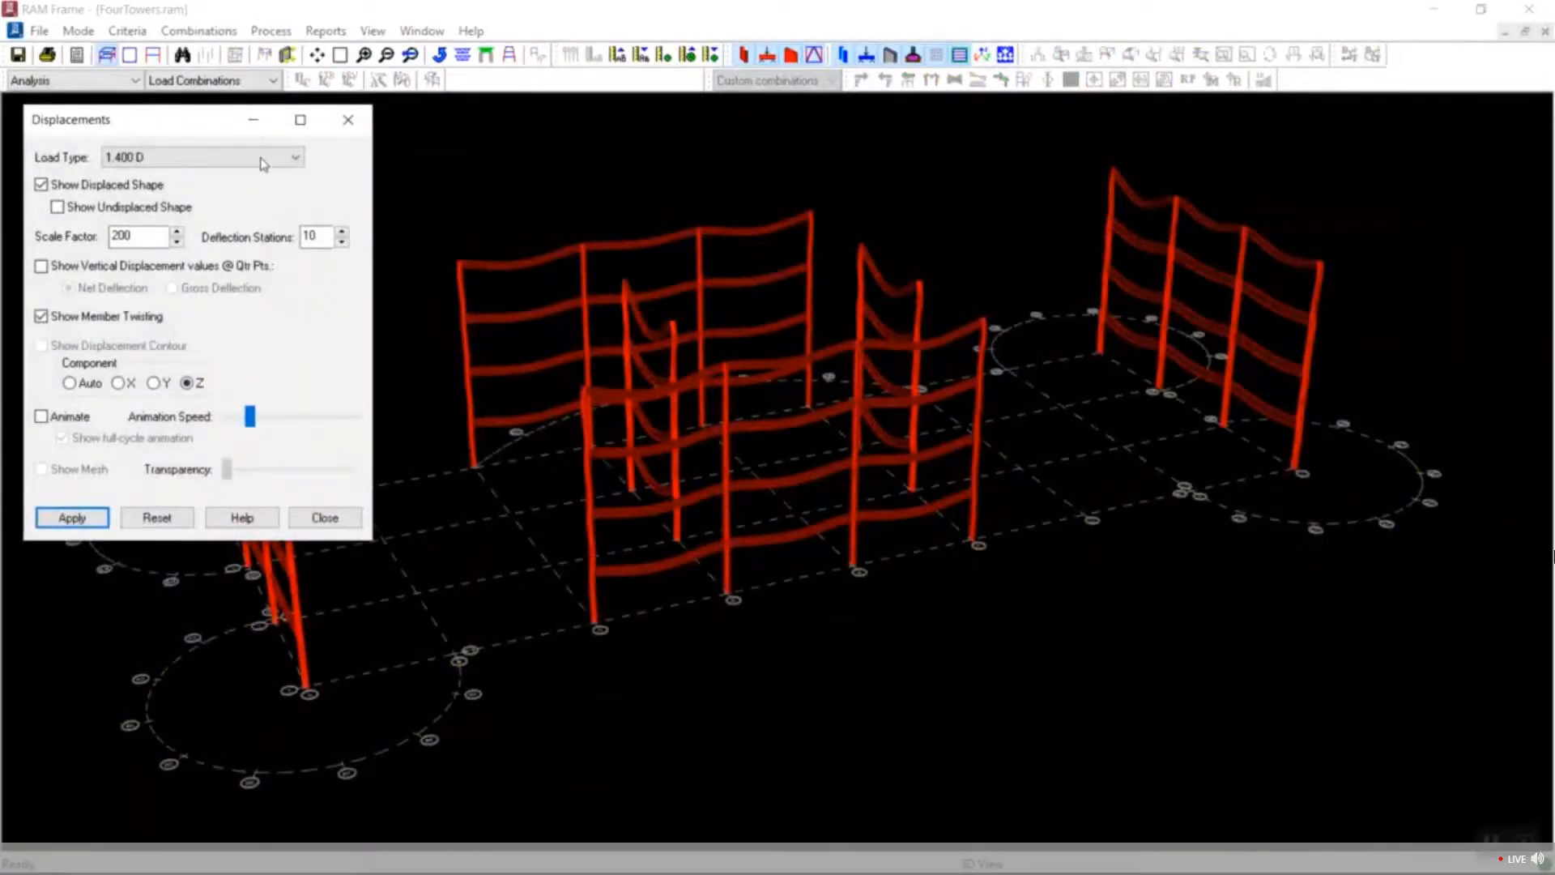
left_click(263, 159)
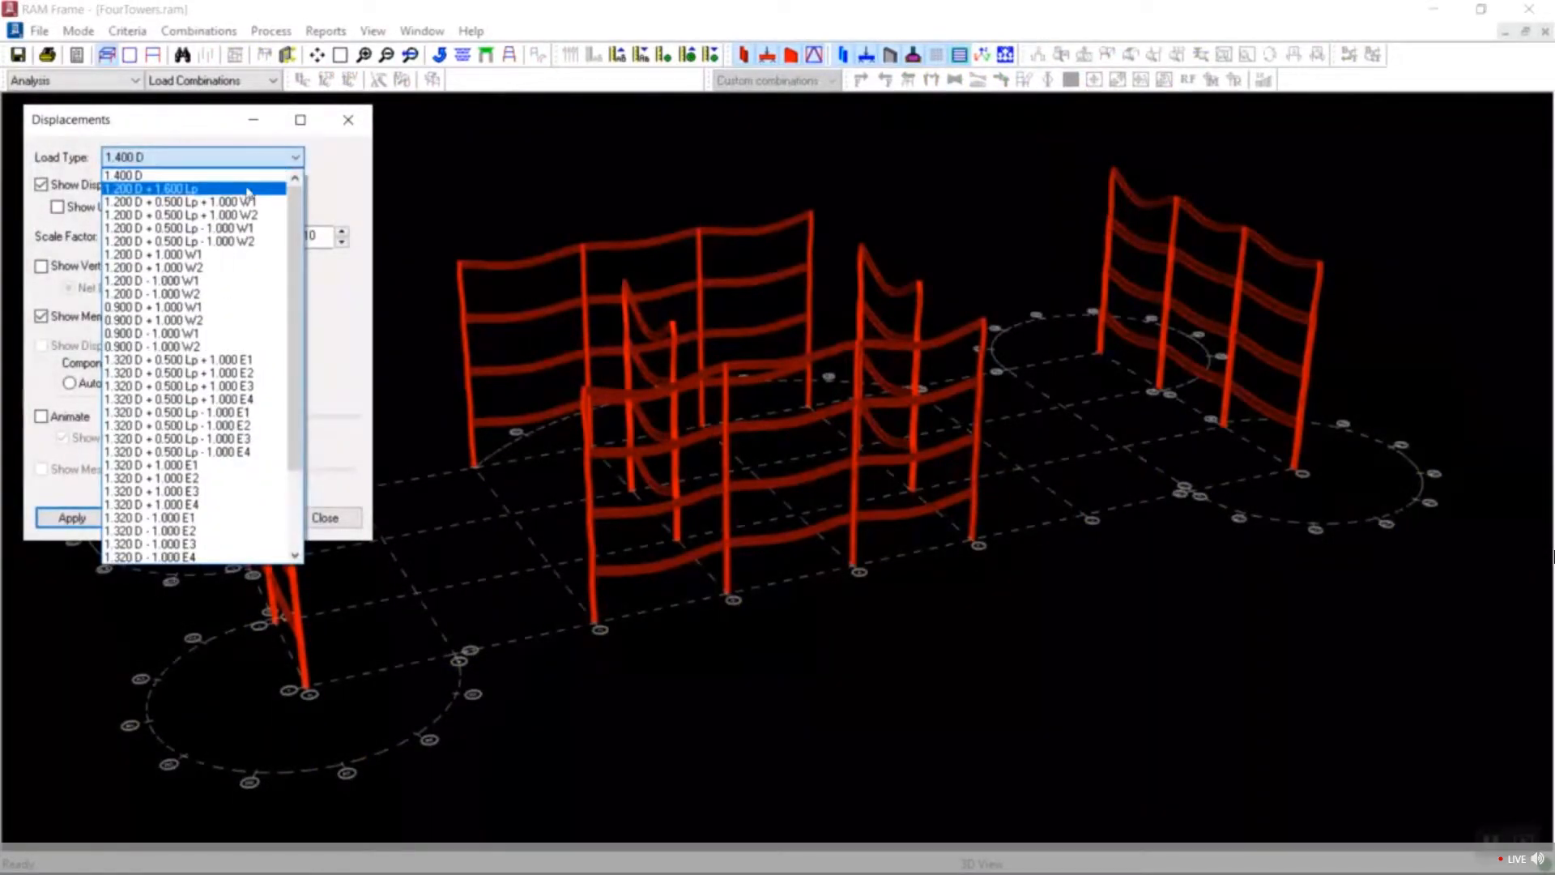
left_click(247, 189)
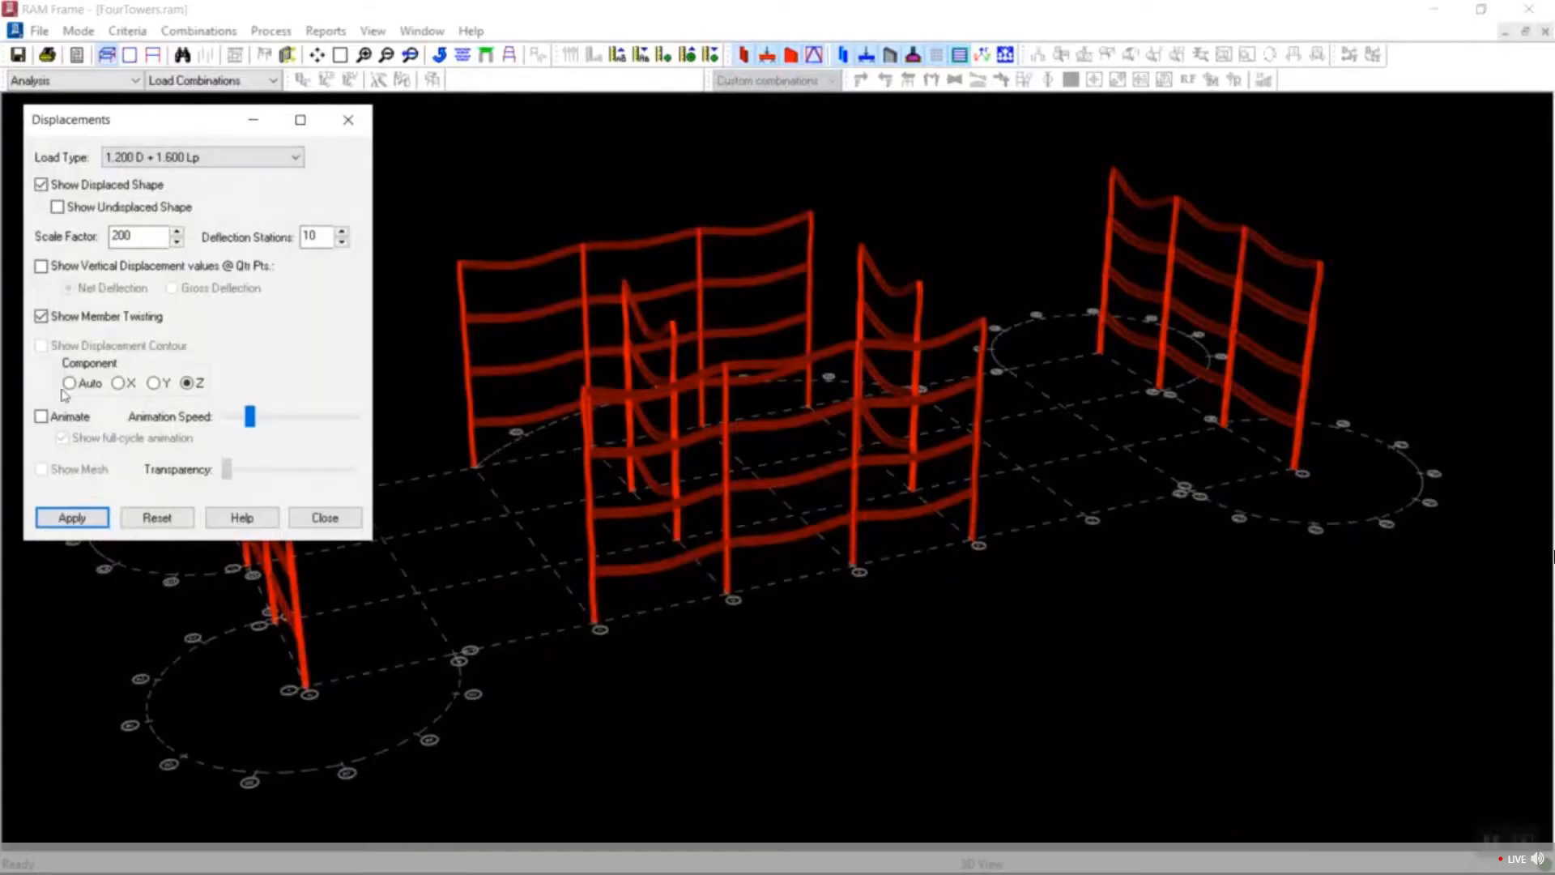
left_click(57, 421)
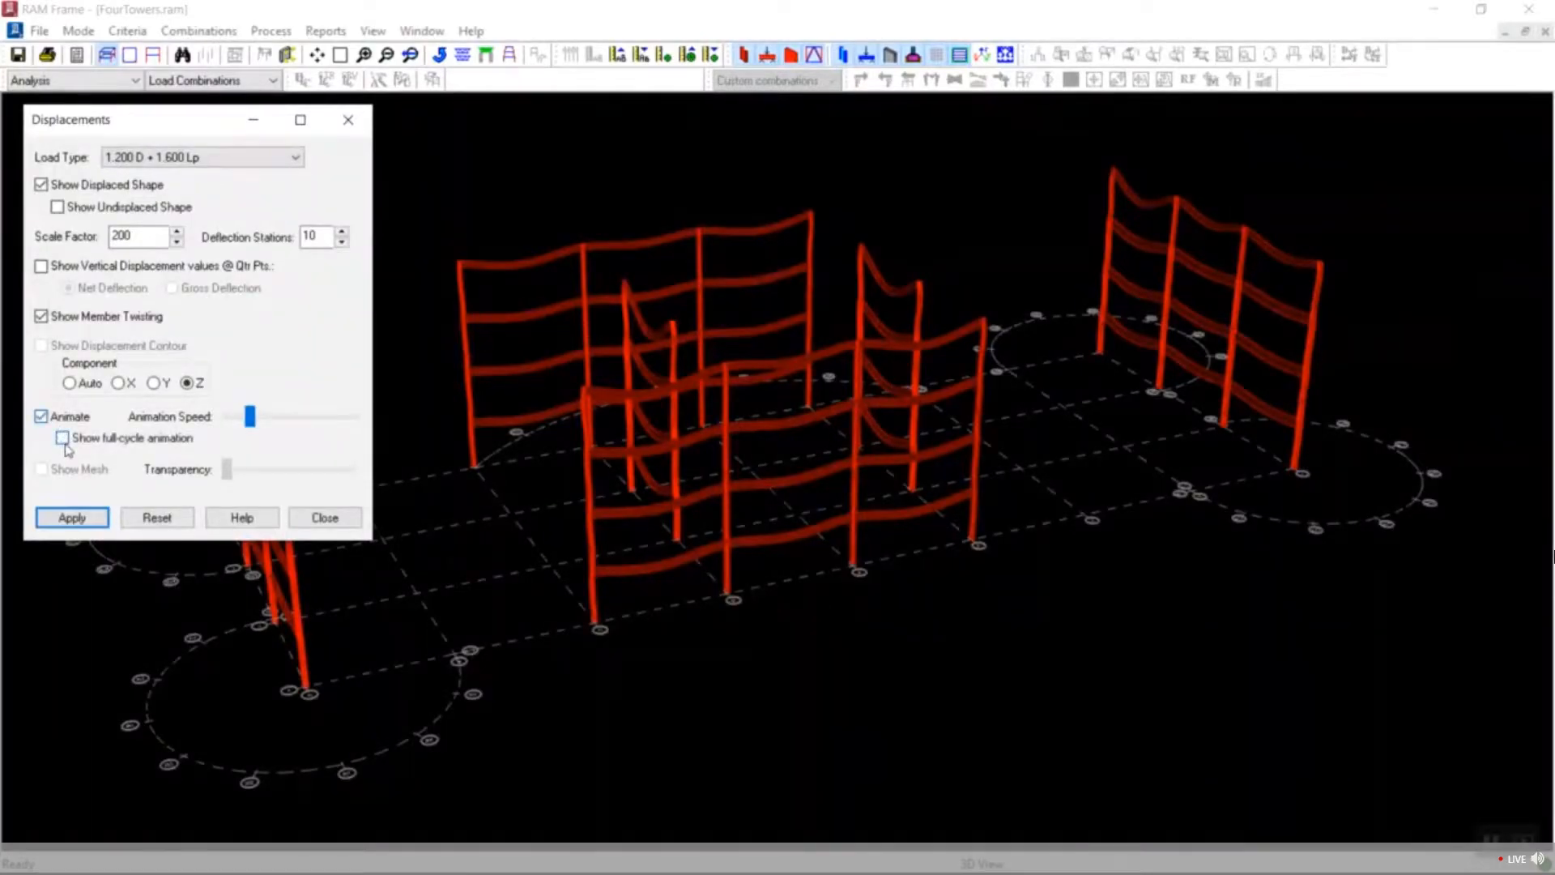
left_click(81, 522)
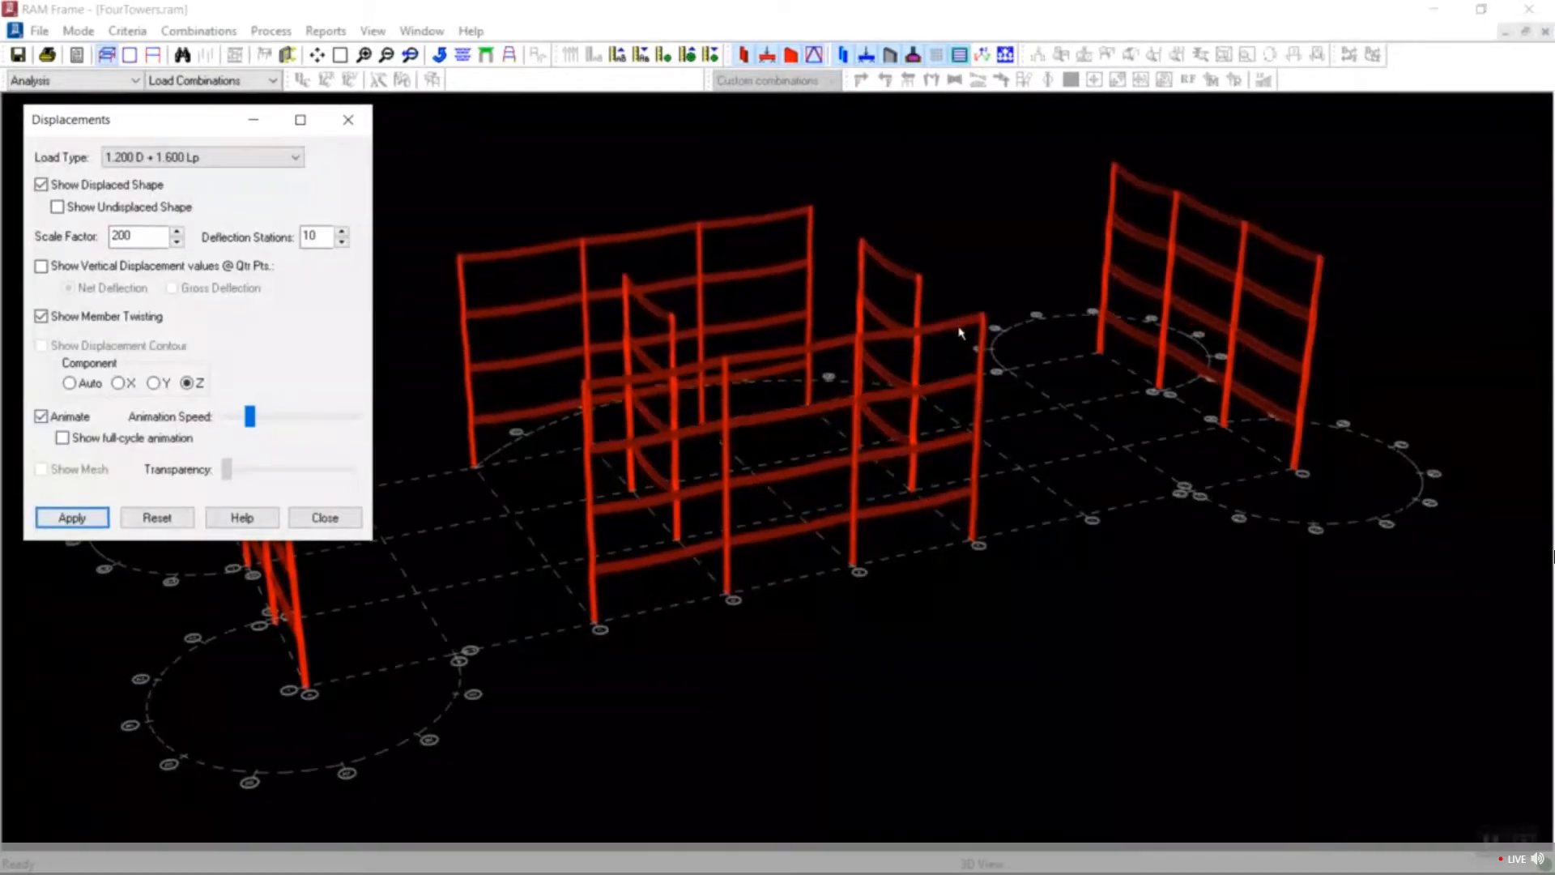
Examine the animated displaced frames from several viewing angles and reset the displacement display.
left_click(1079, 366)
key("Left")
key("Left")
key("Left")
key("Left")
key("Left")
key("Left")
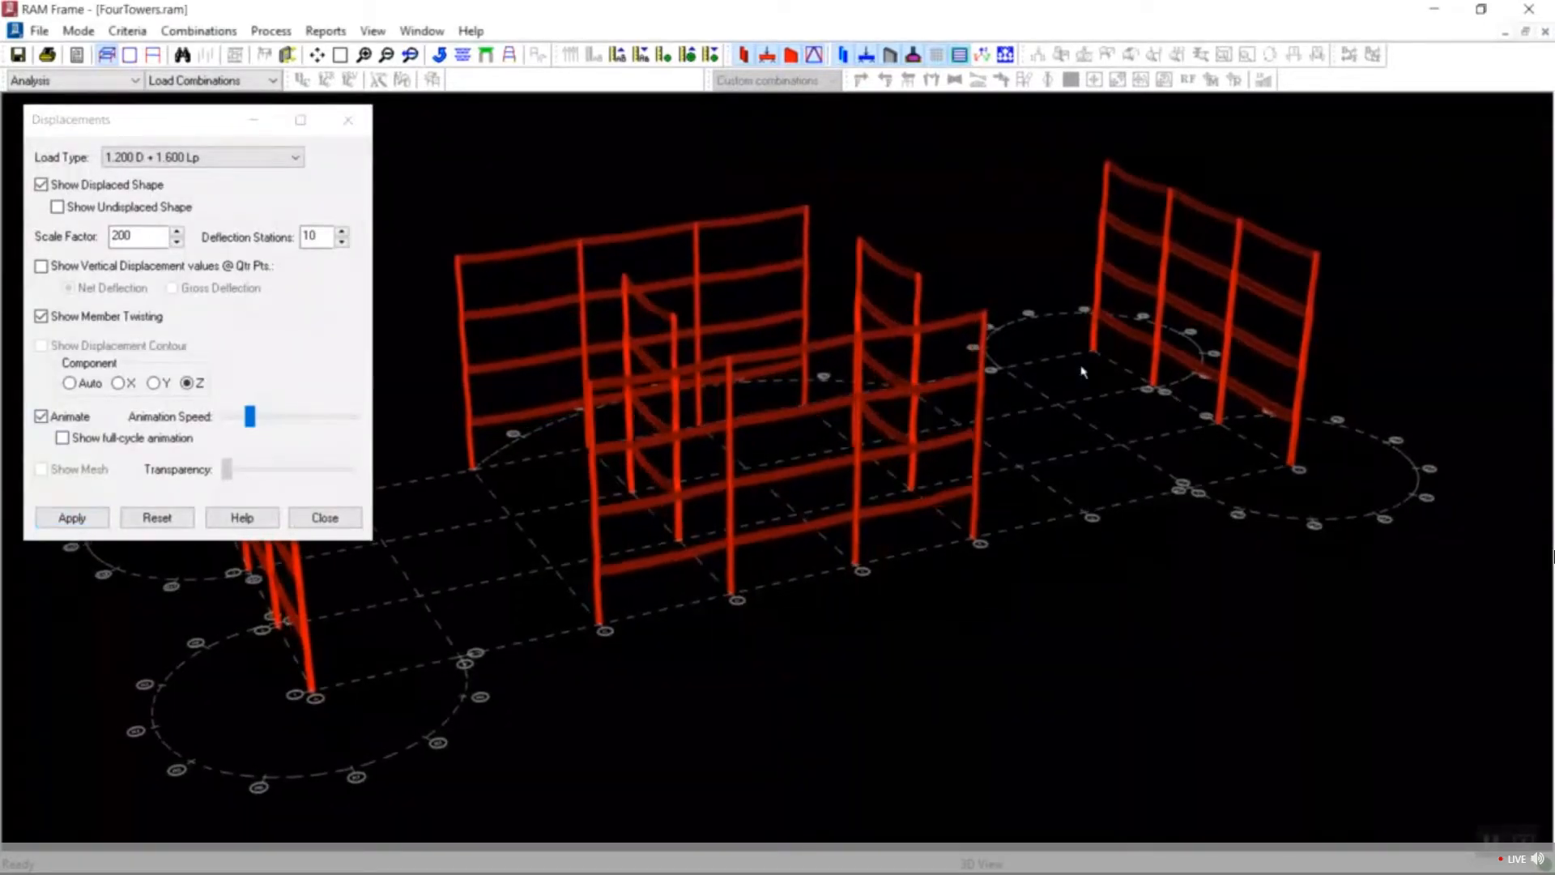
key("Left")
key("Left")
key("Left")
key("Left")
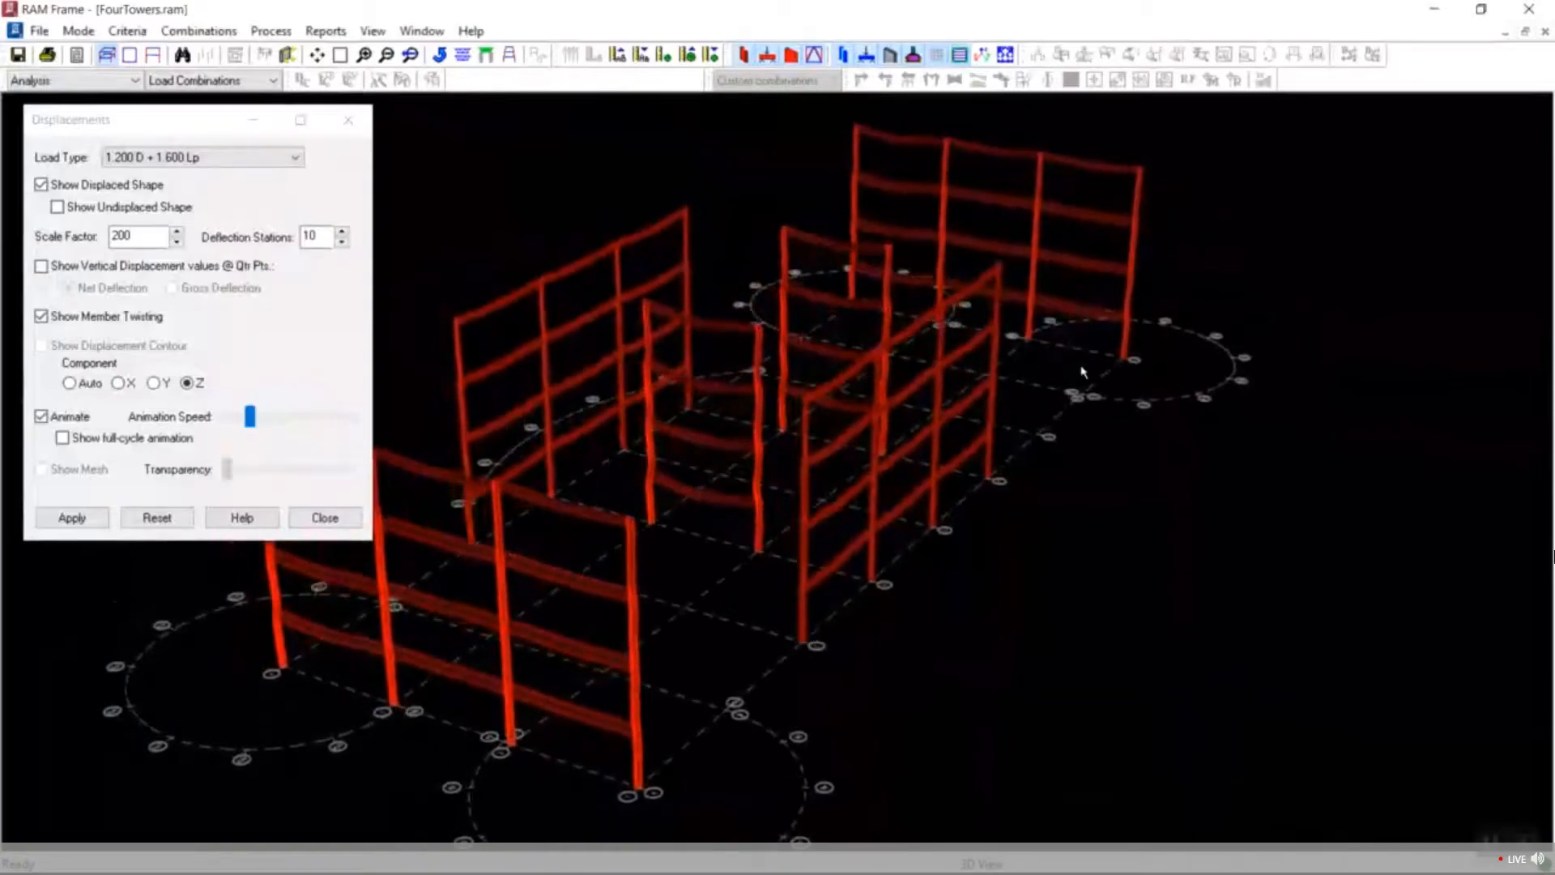
key("Left")
key("Left")
key("Left")
key("Left")
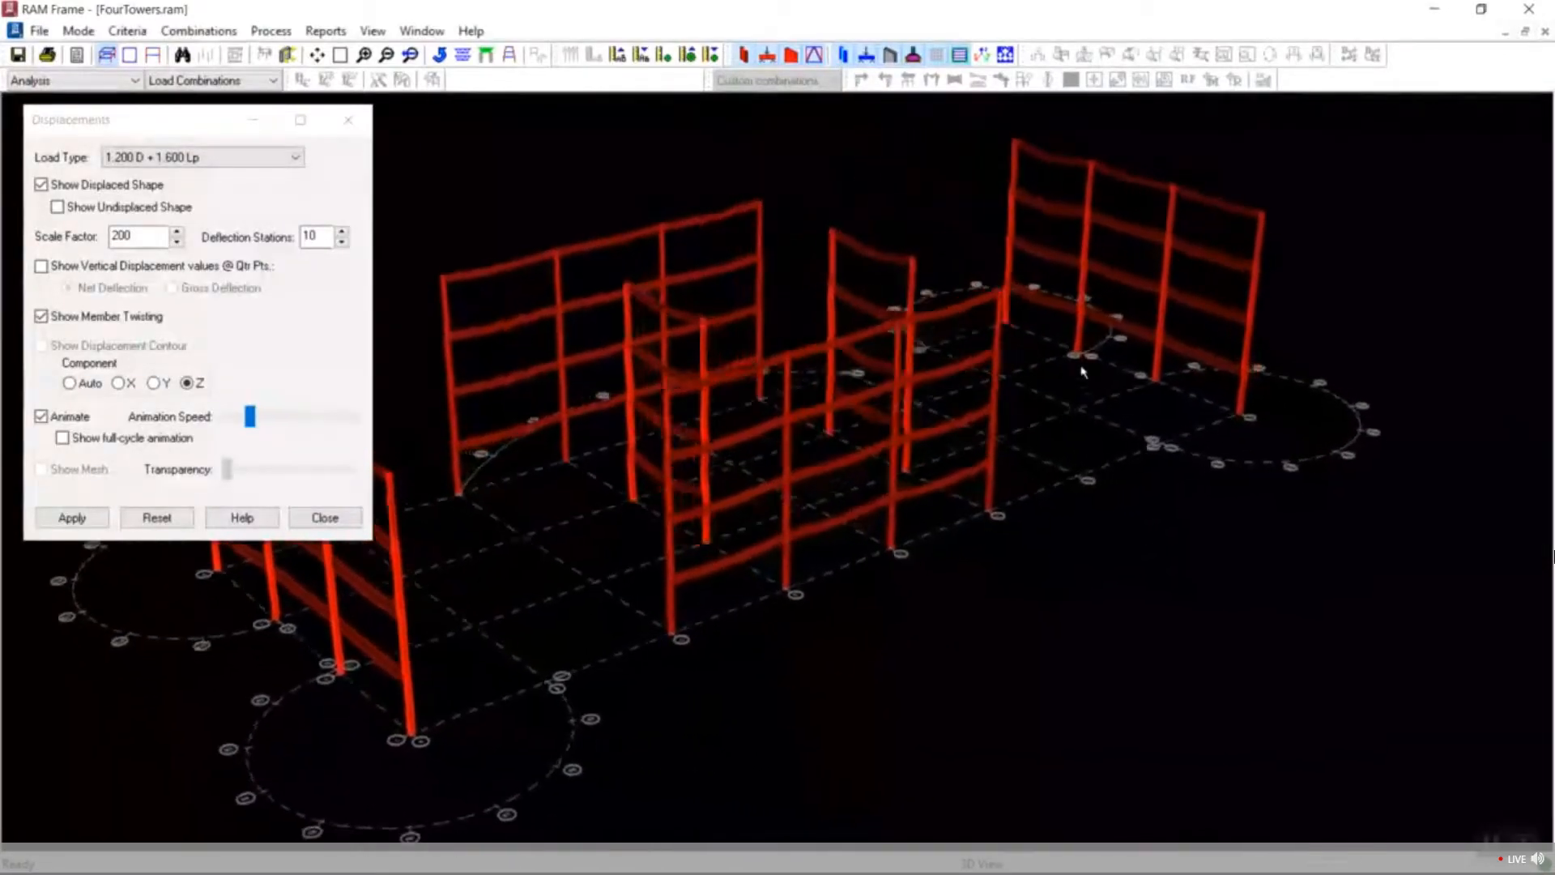
left_click(158, 518)
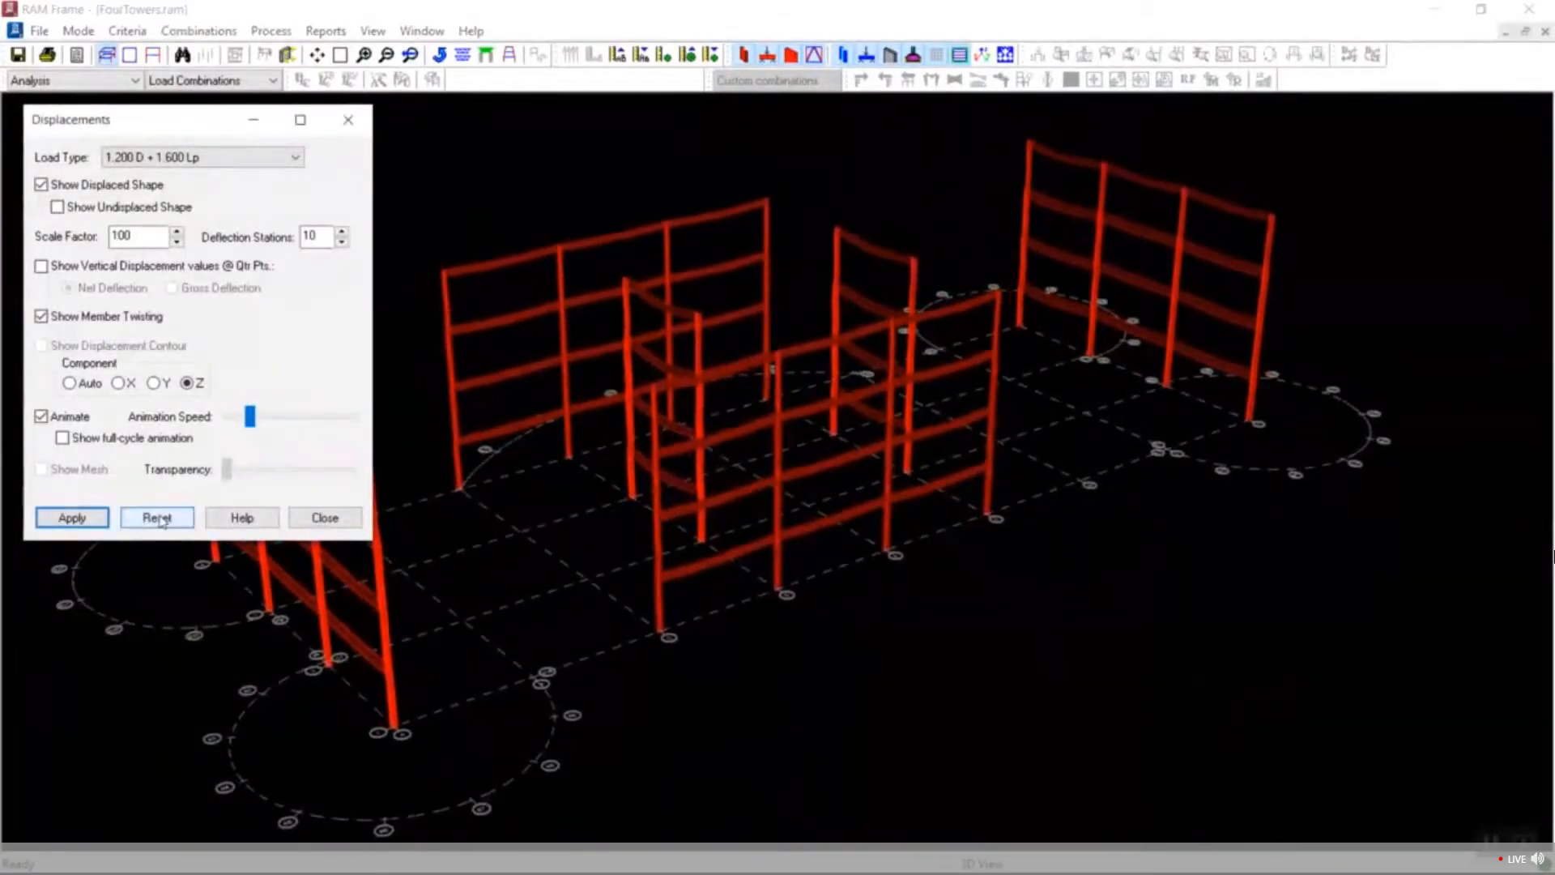
Close the displacements, open the load combination member forces, and hide the decks, gravity beams, gravity columns and foundations.
left_click(325, 518)
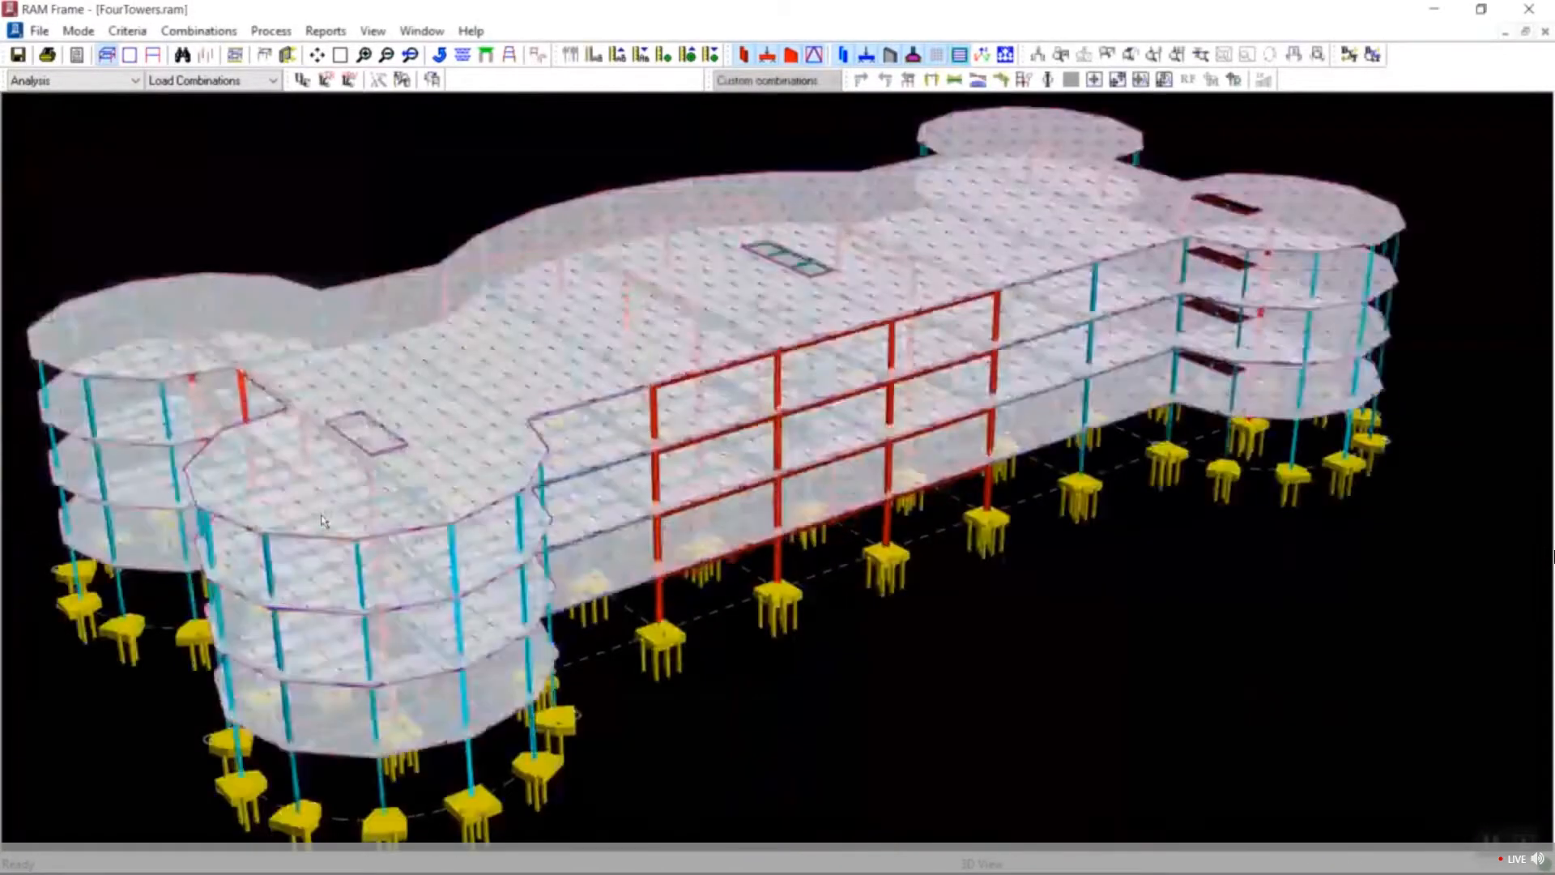
left_click(932, 81)
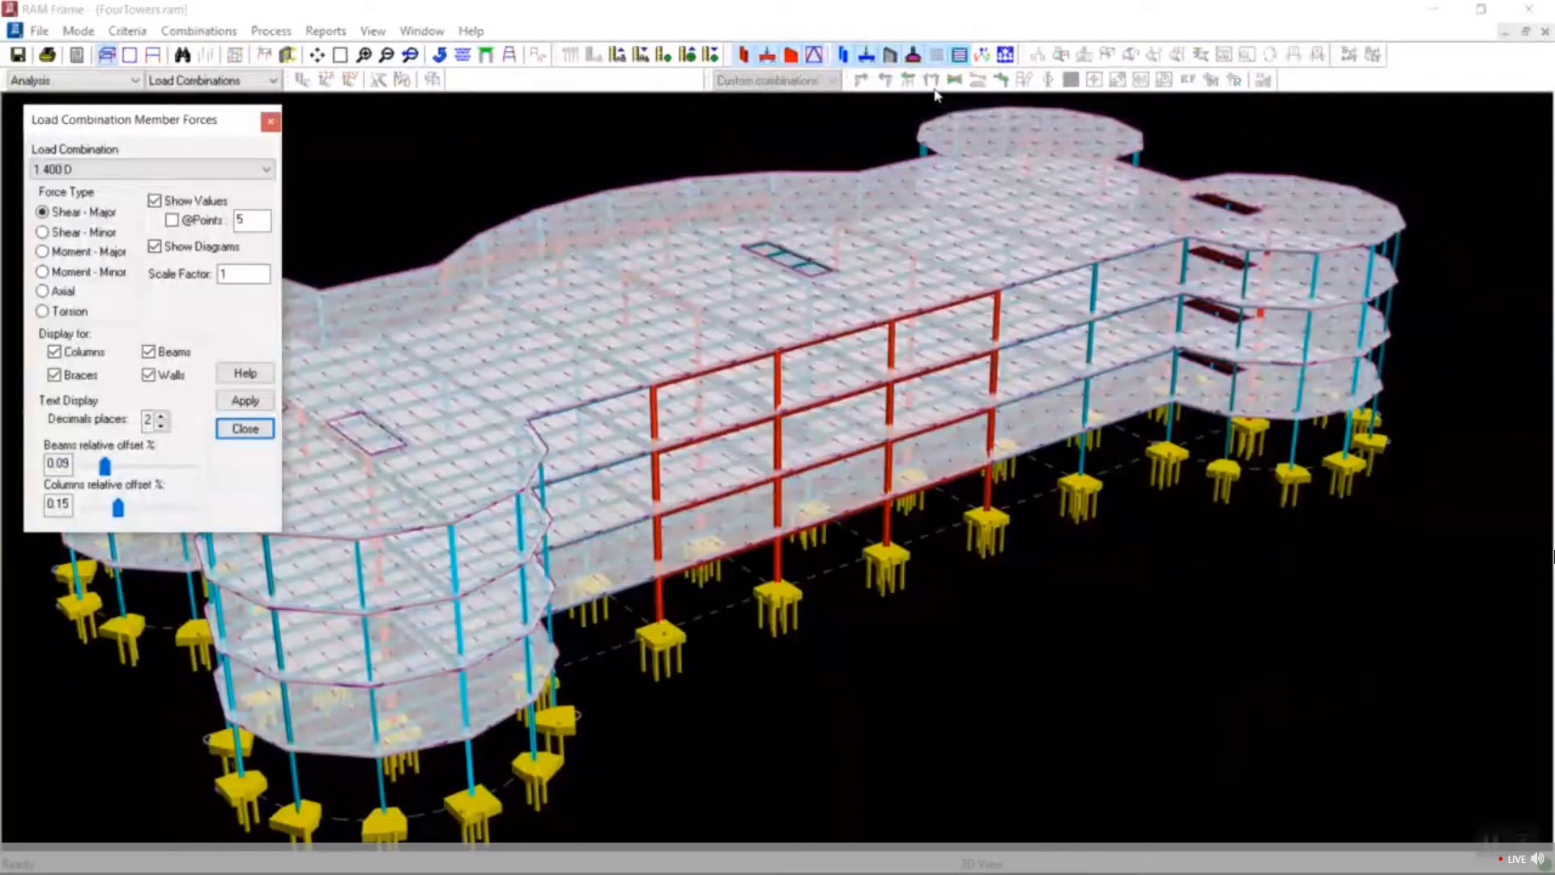
left_click(960, 56)
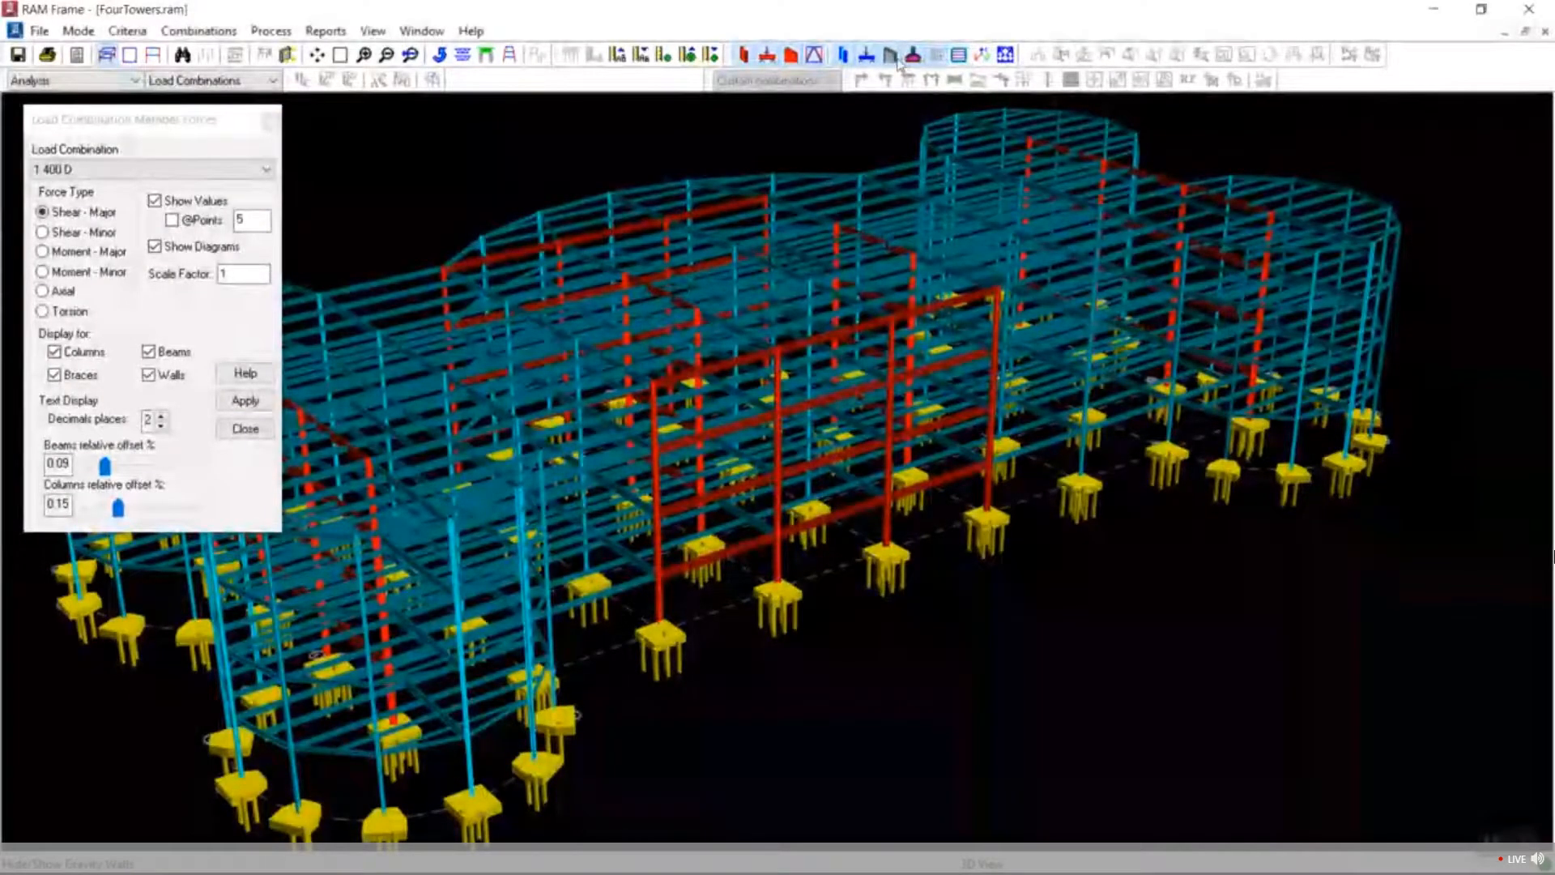
left_click(872, 63)
left_click(845, 61)
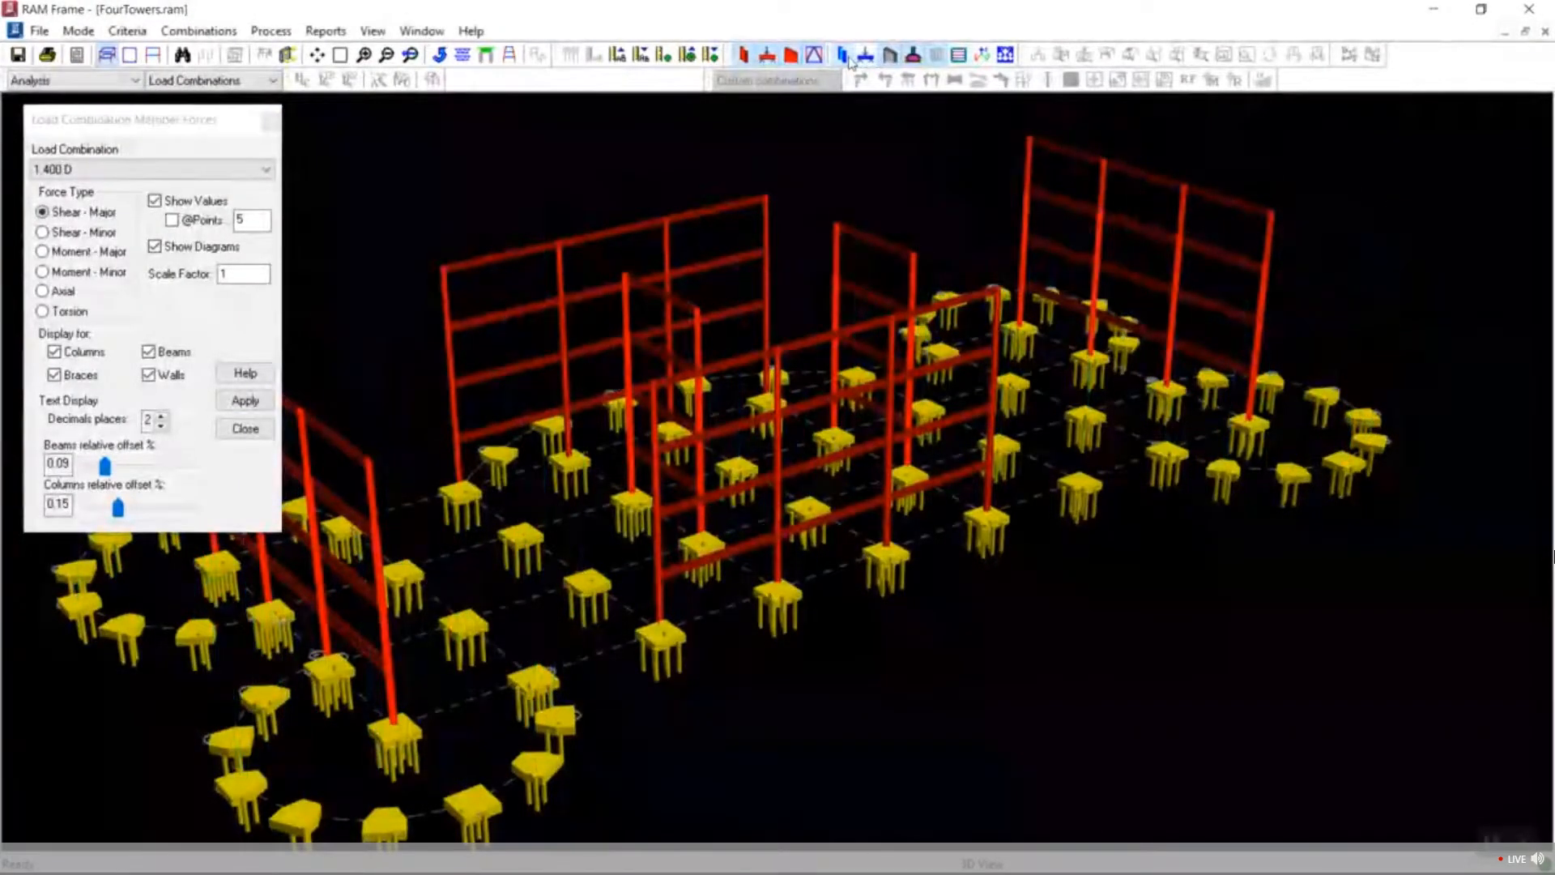
left_click(913, 55)
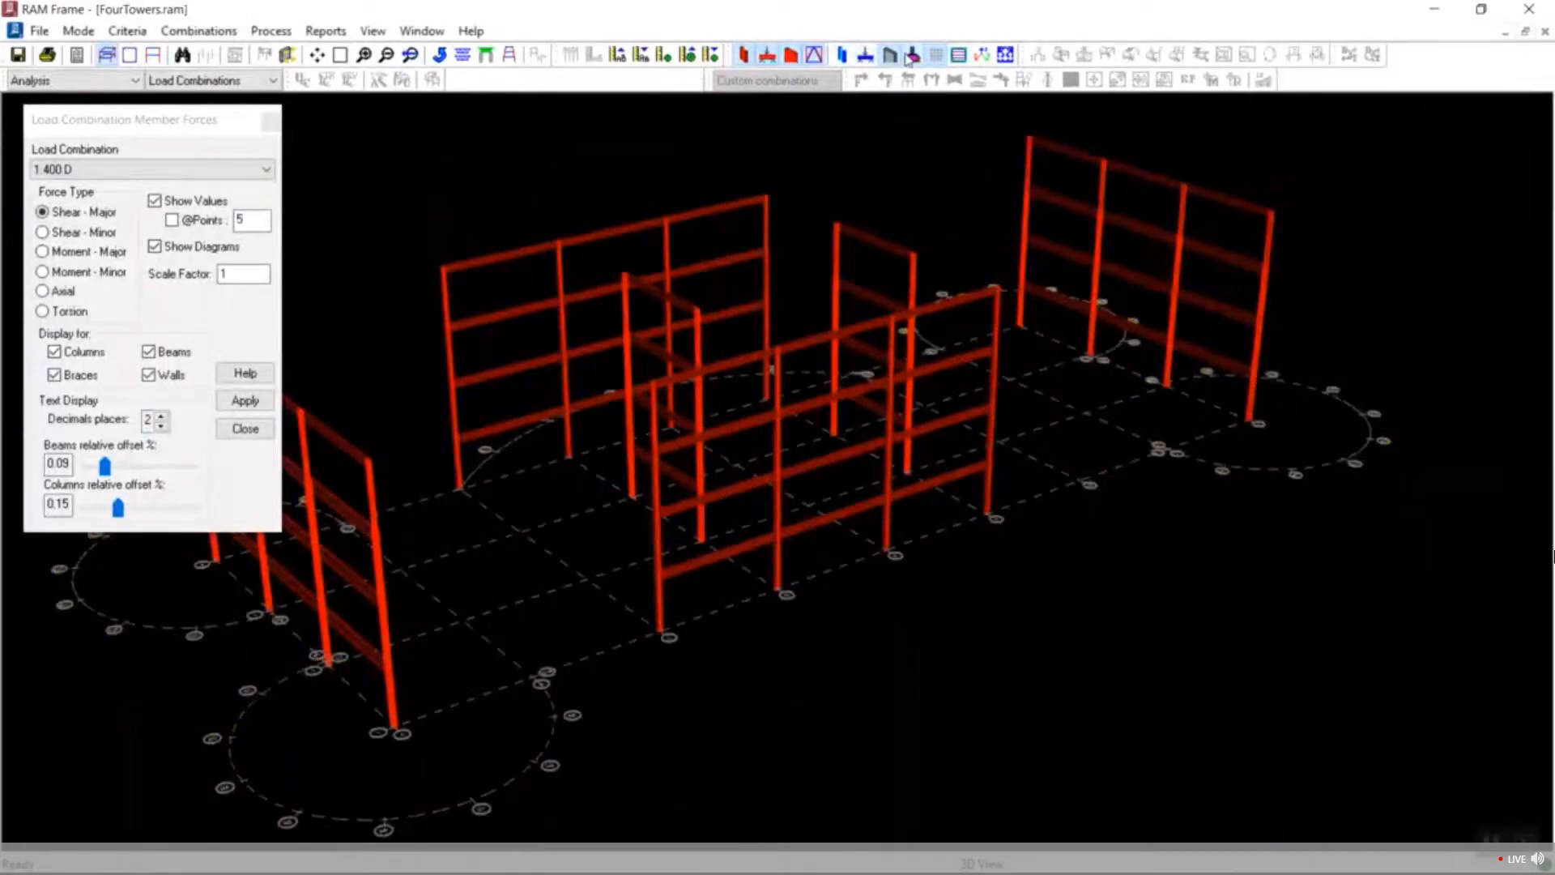
Display major moment diagrams for 1.400 D with values at 3 points, and exclude the columns from the display.
left_click(87, 252)
left_click(209, 224)
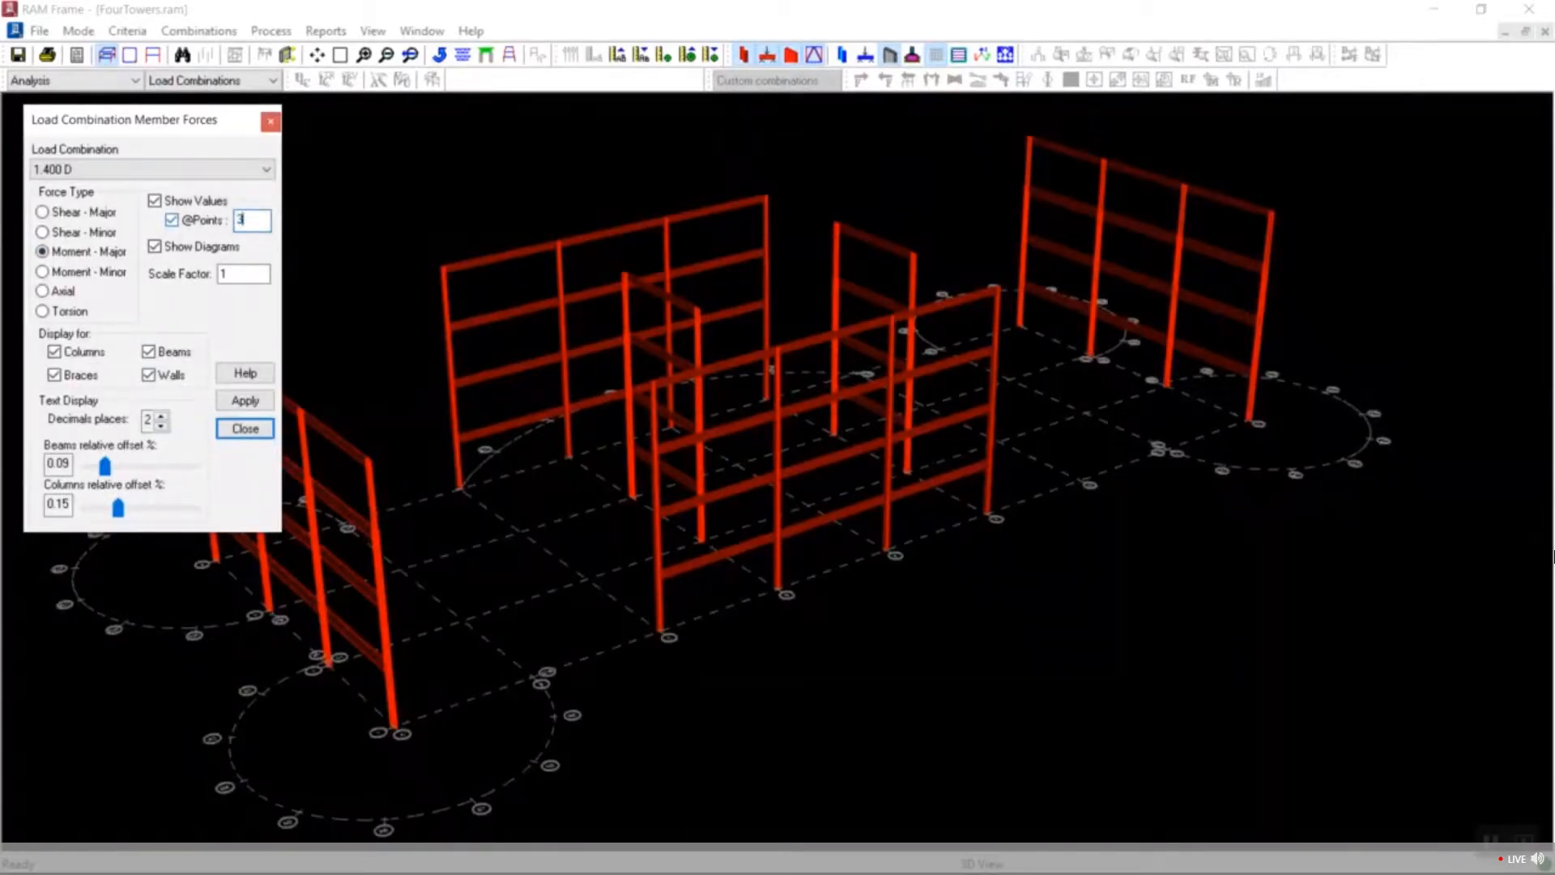
left_click(247, 402)
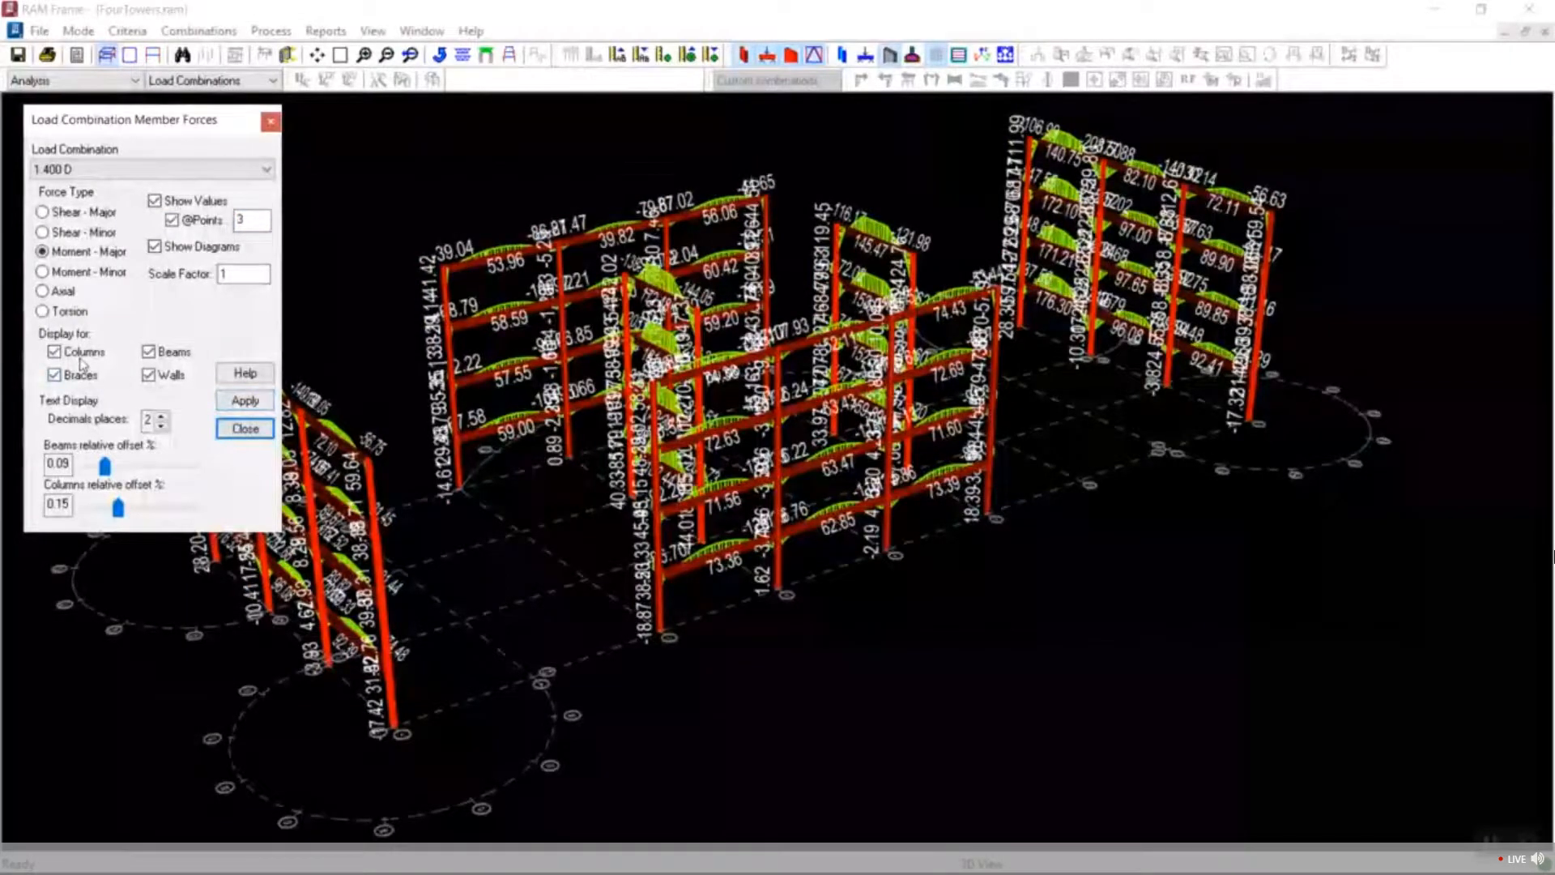
left_click(243, 401)
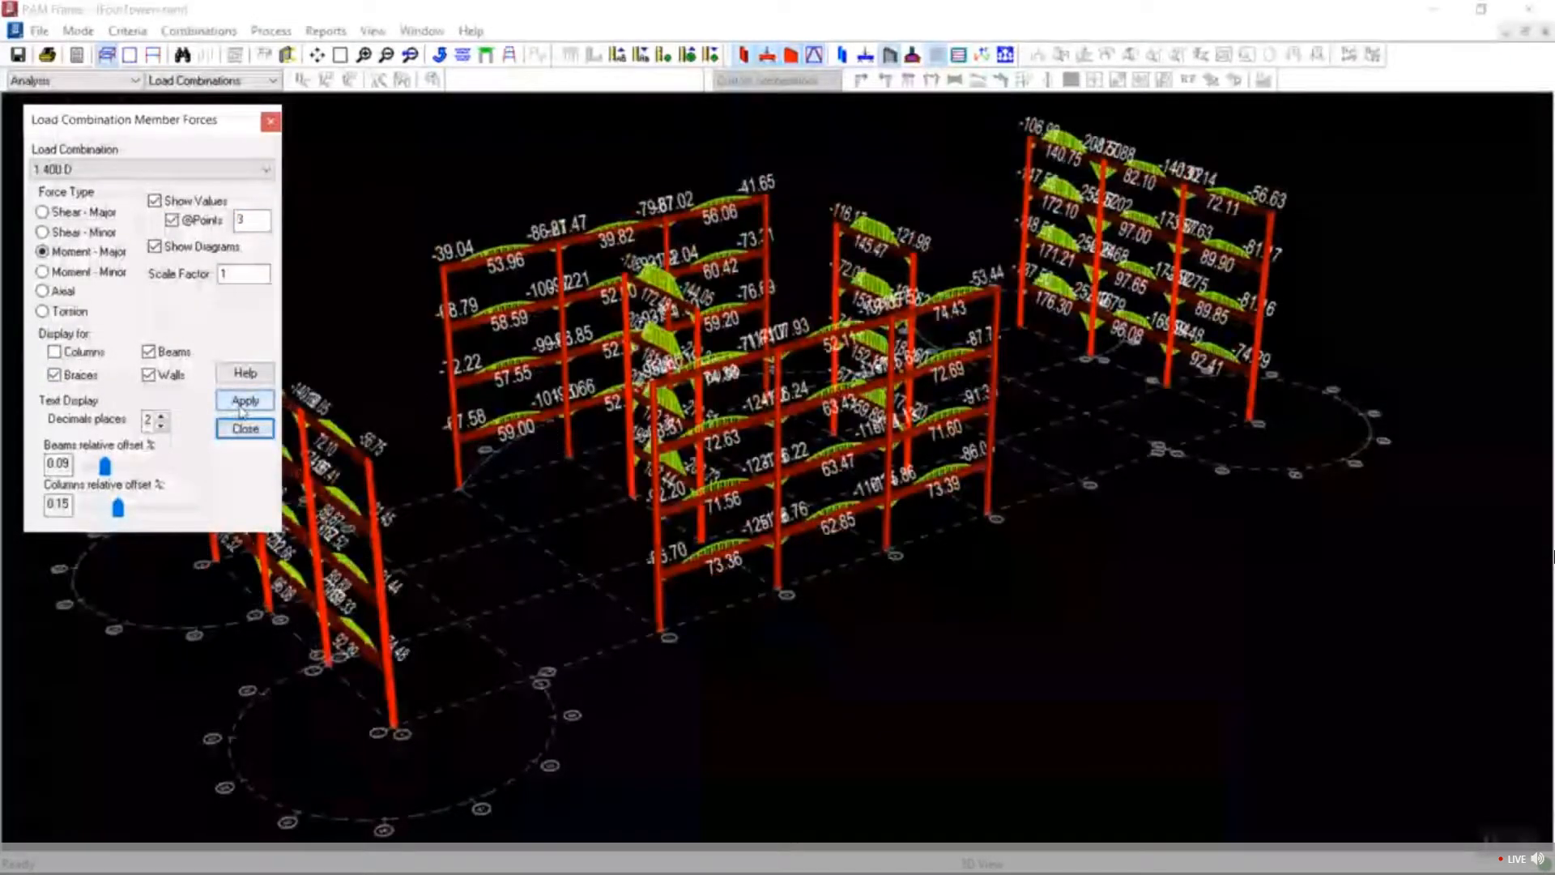
Include the columns again, display the axial and major shear diagrams for 1.400 D, and reset the model view.
left_click(55, 352)
left_click(42, 291)
left_click(243, 401)
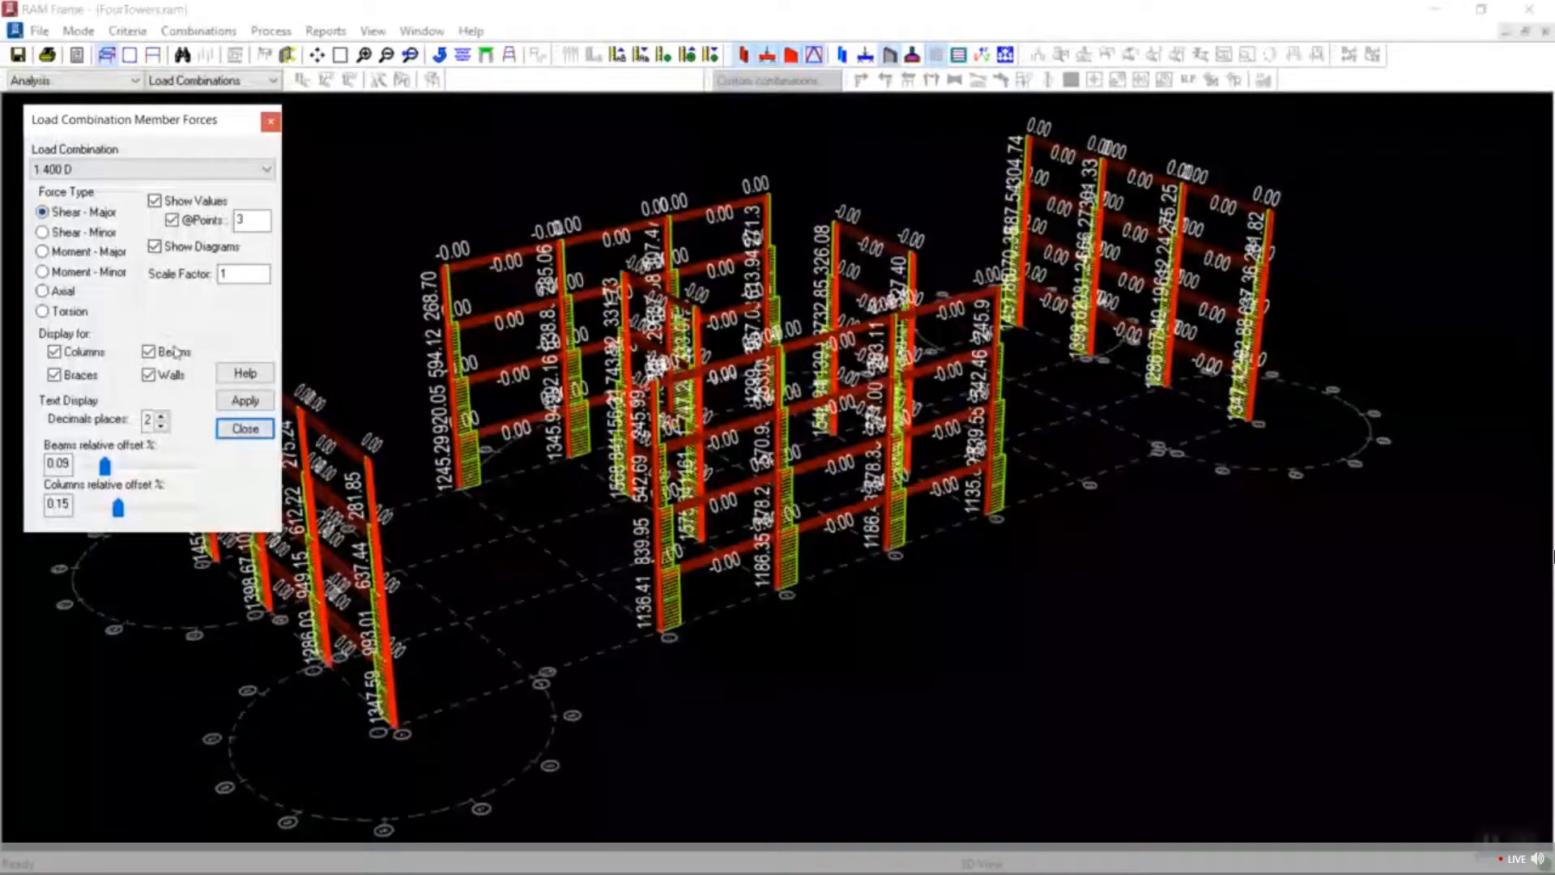
left_click(221, 400)
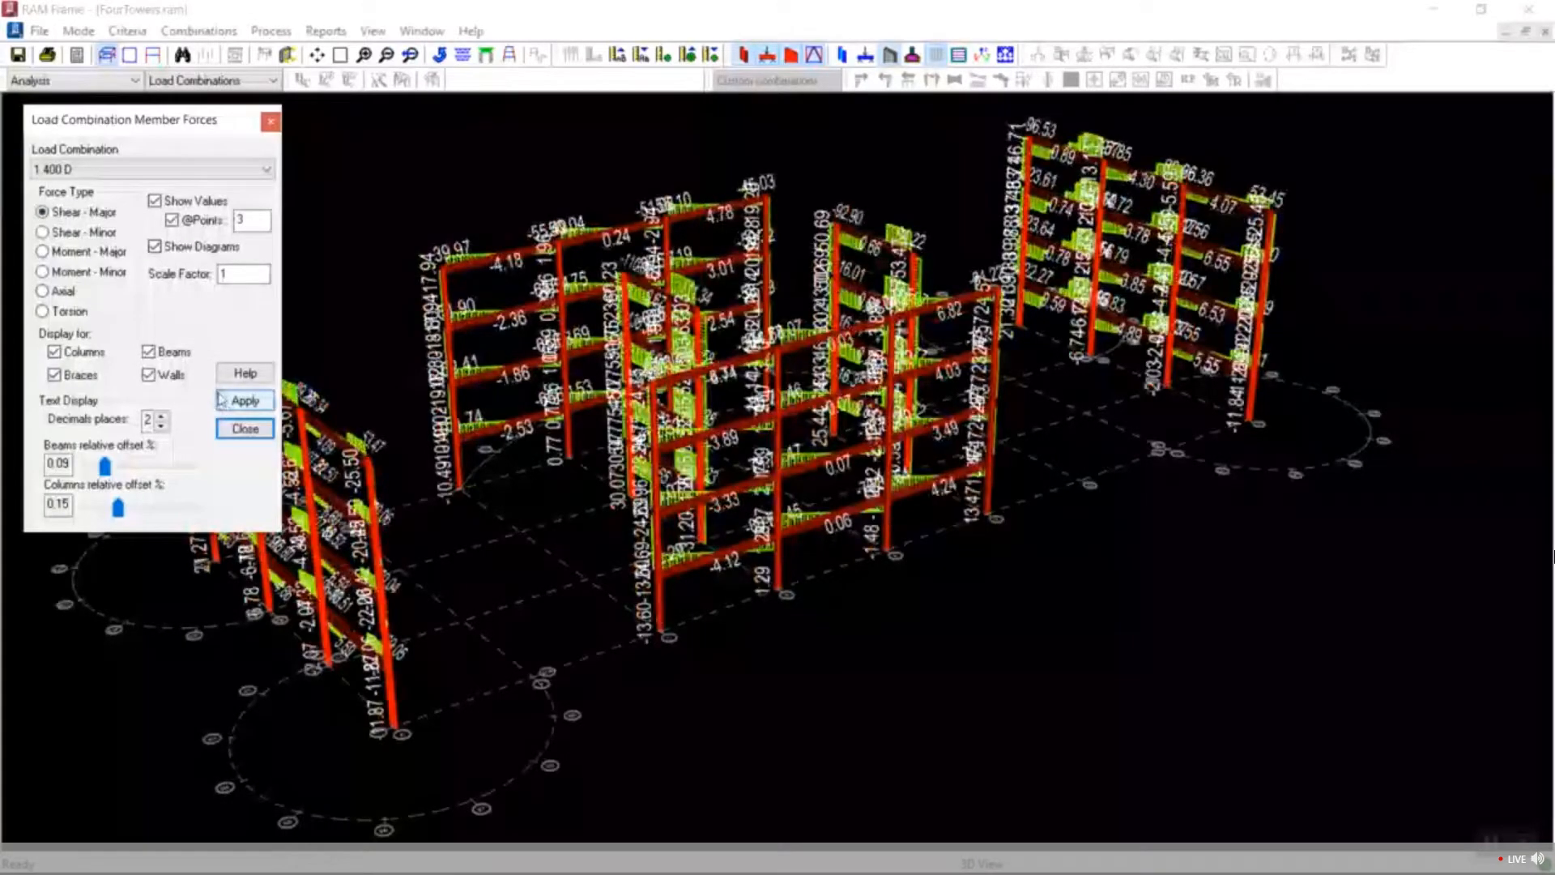
left_click(244, 428)
left_click(373, 31)
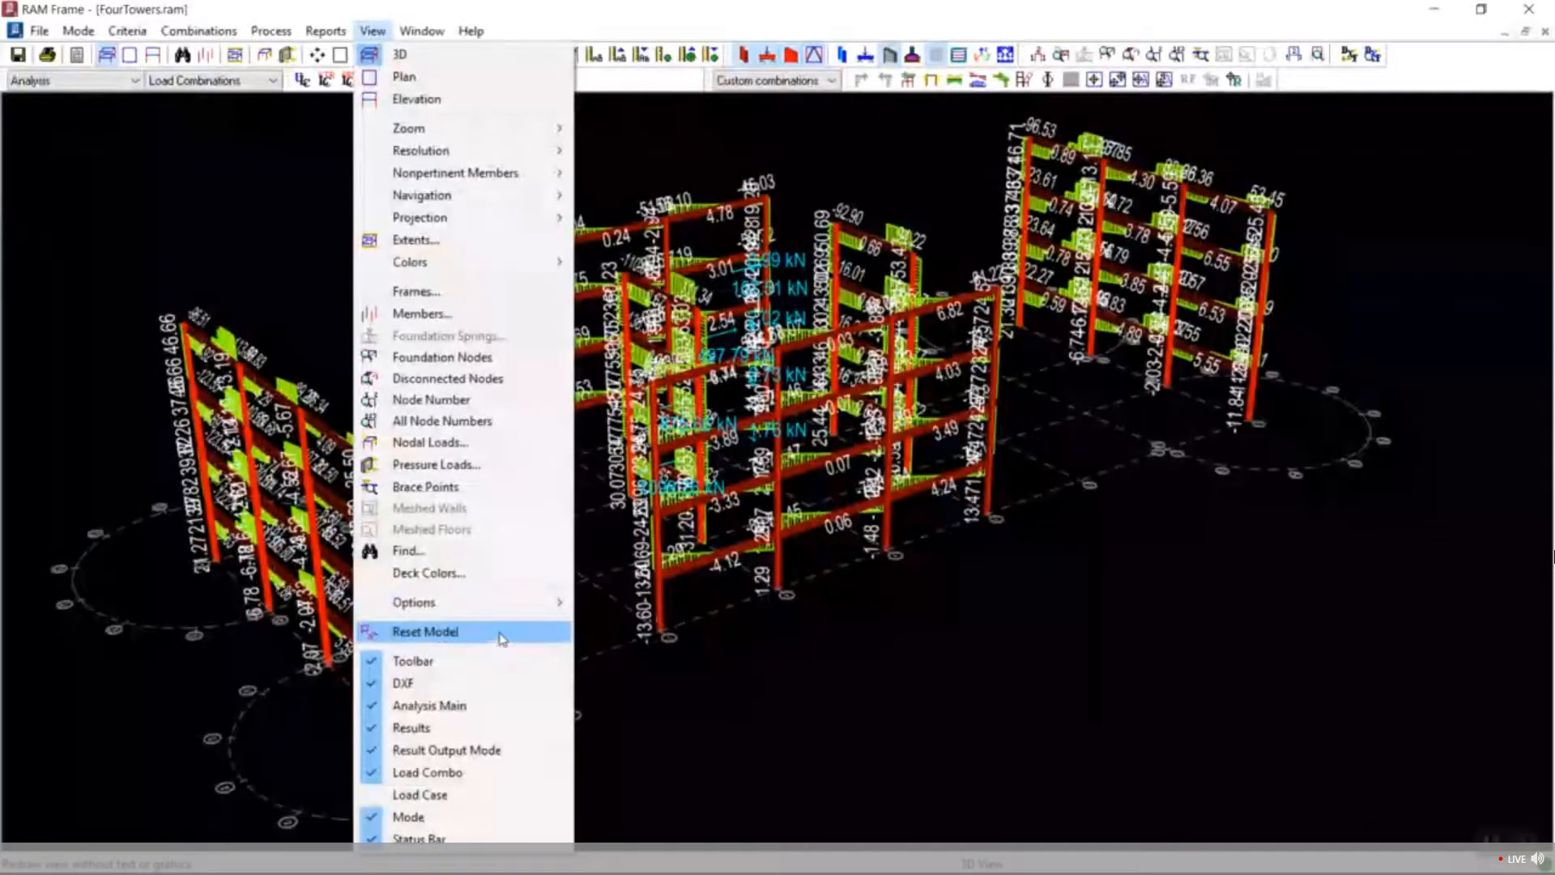
left_click(502, 632)
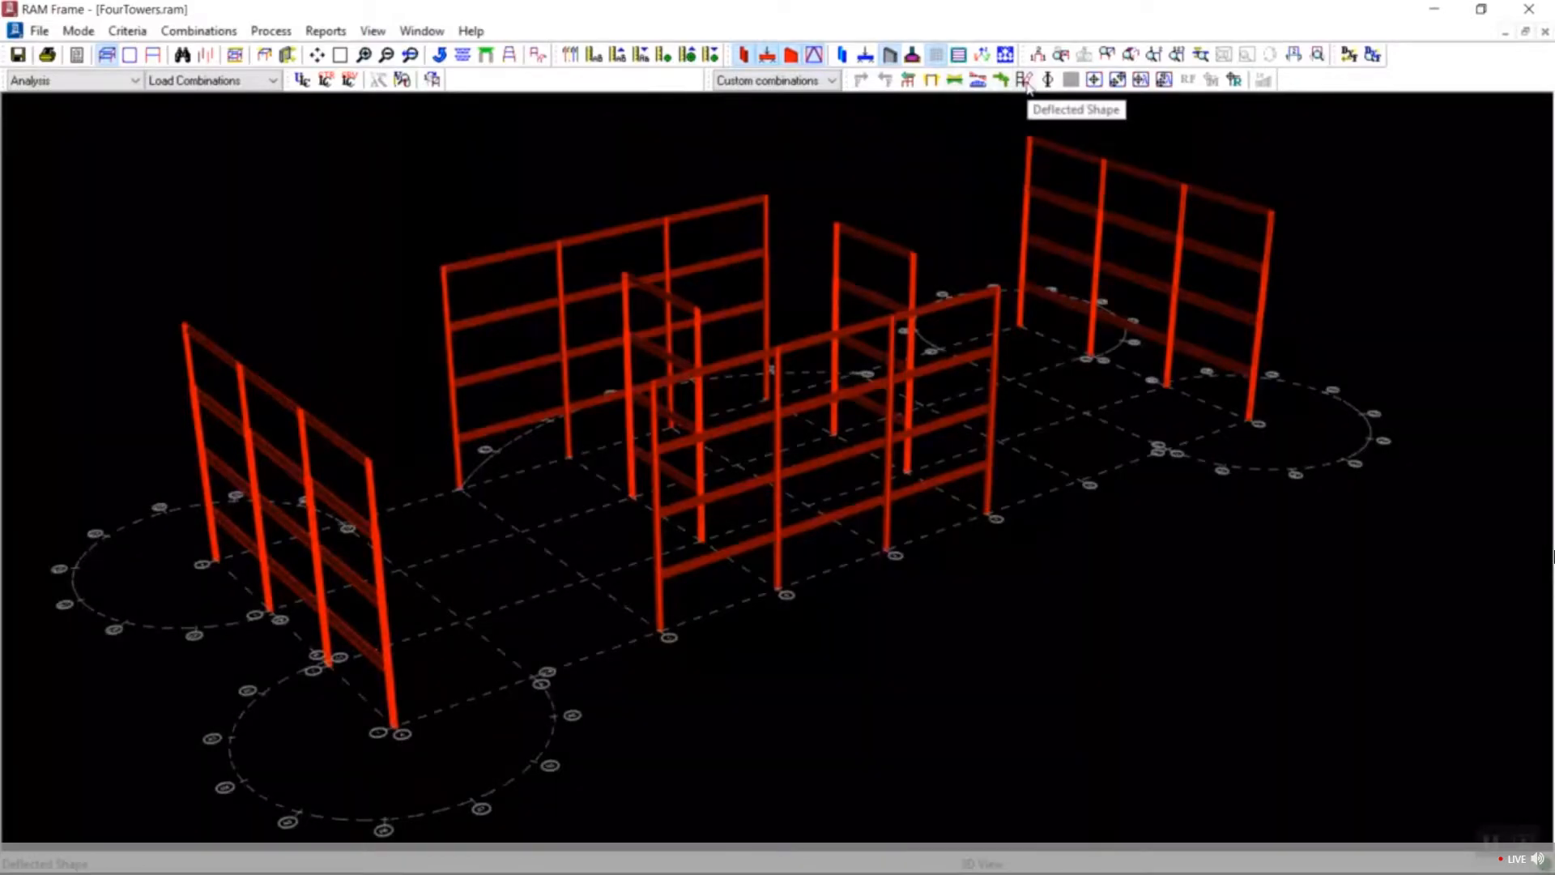
Display the total frame story shears for 1.200 D + 0.500 Lp + 1.000 W1 with only the FX component.
left_click(908, 80)
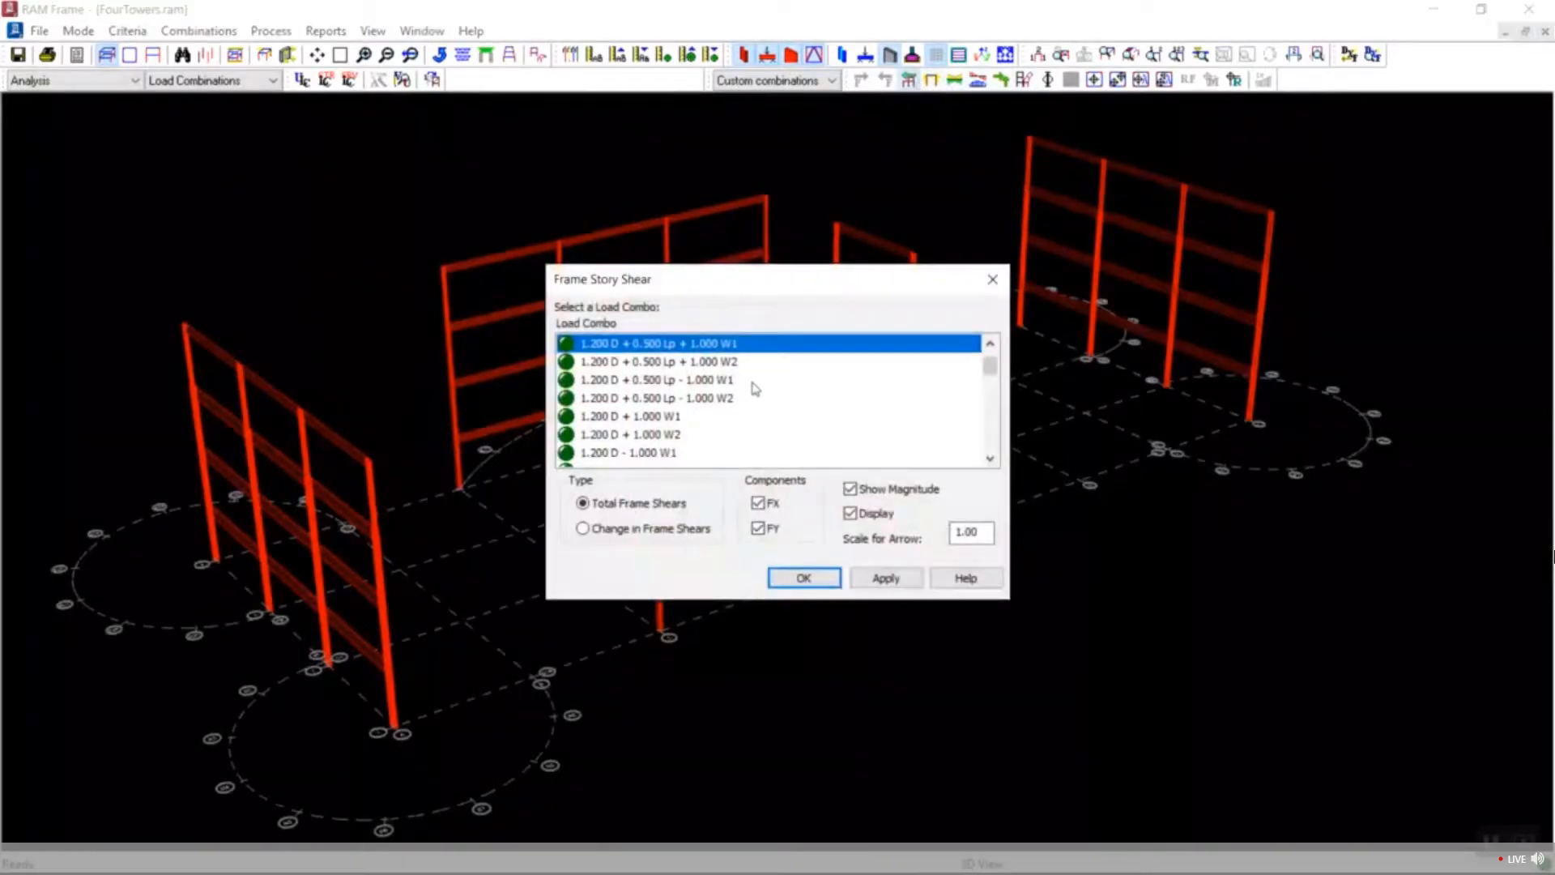
left_click(990, 343)
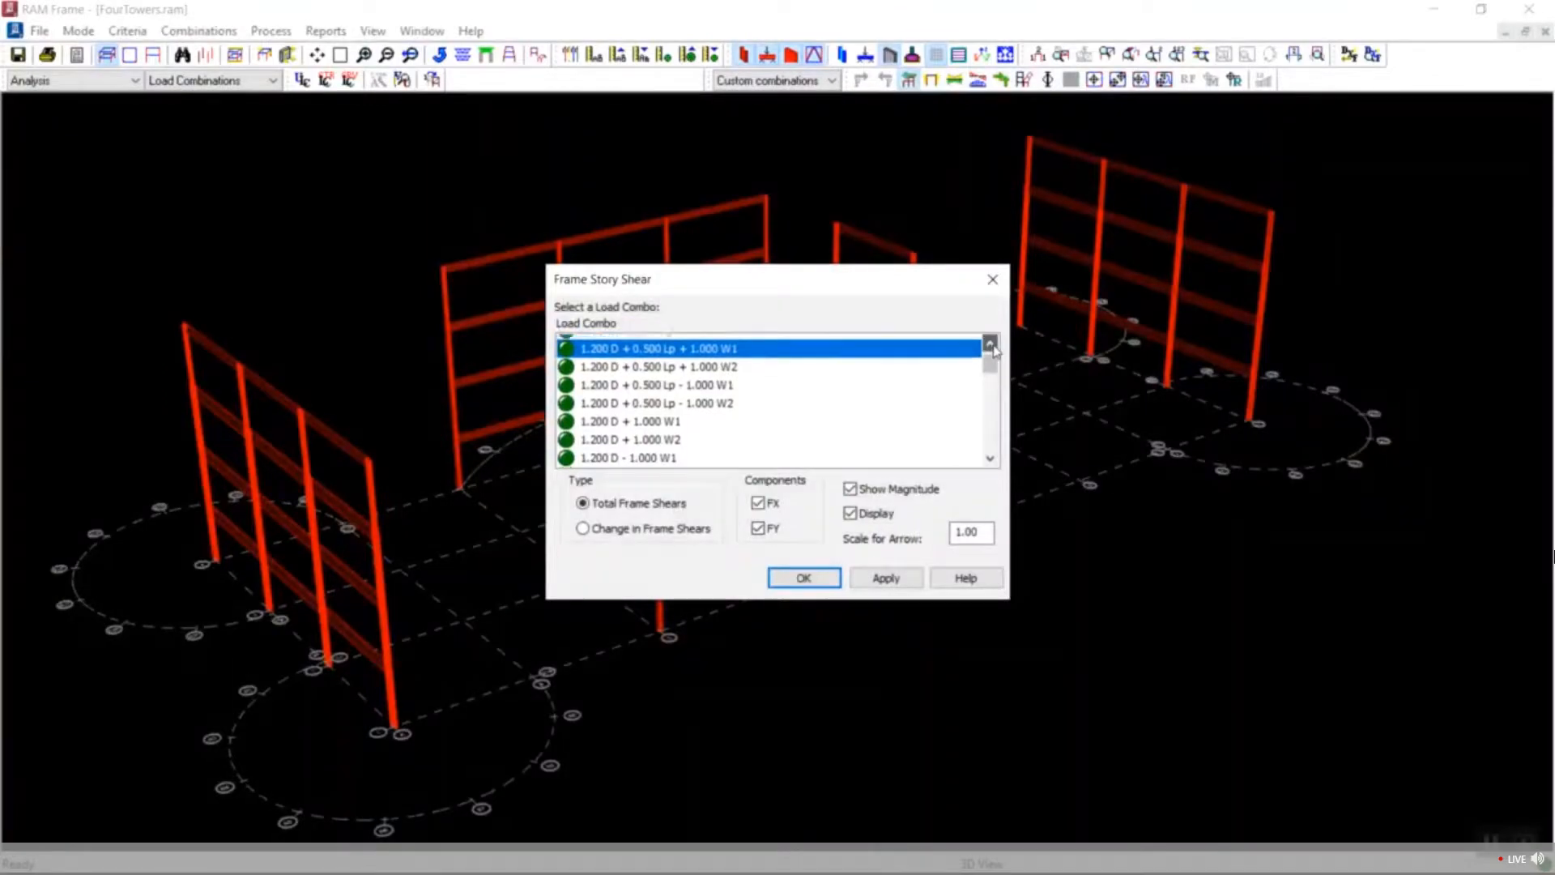
left_click(989, 343)
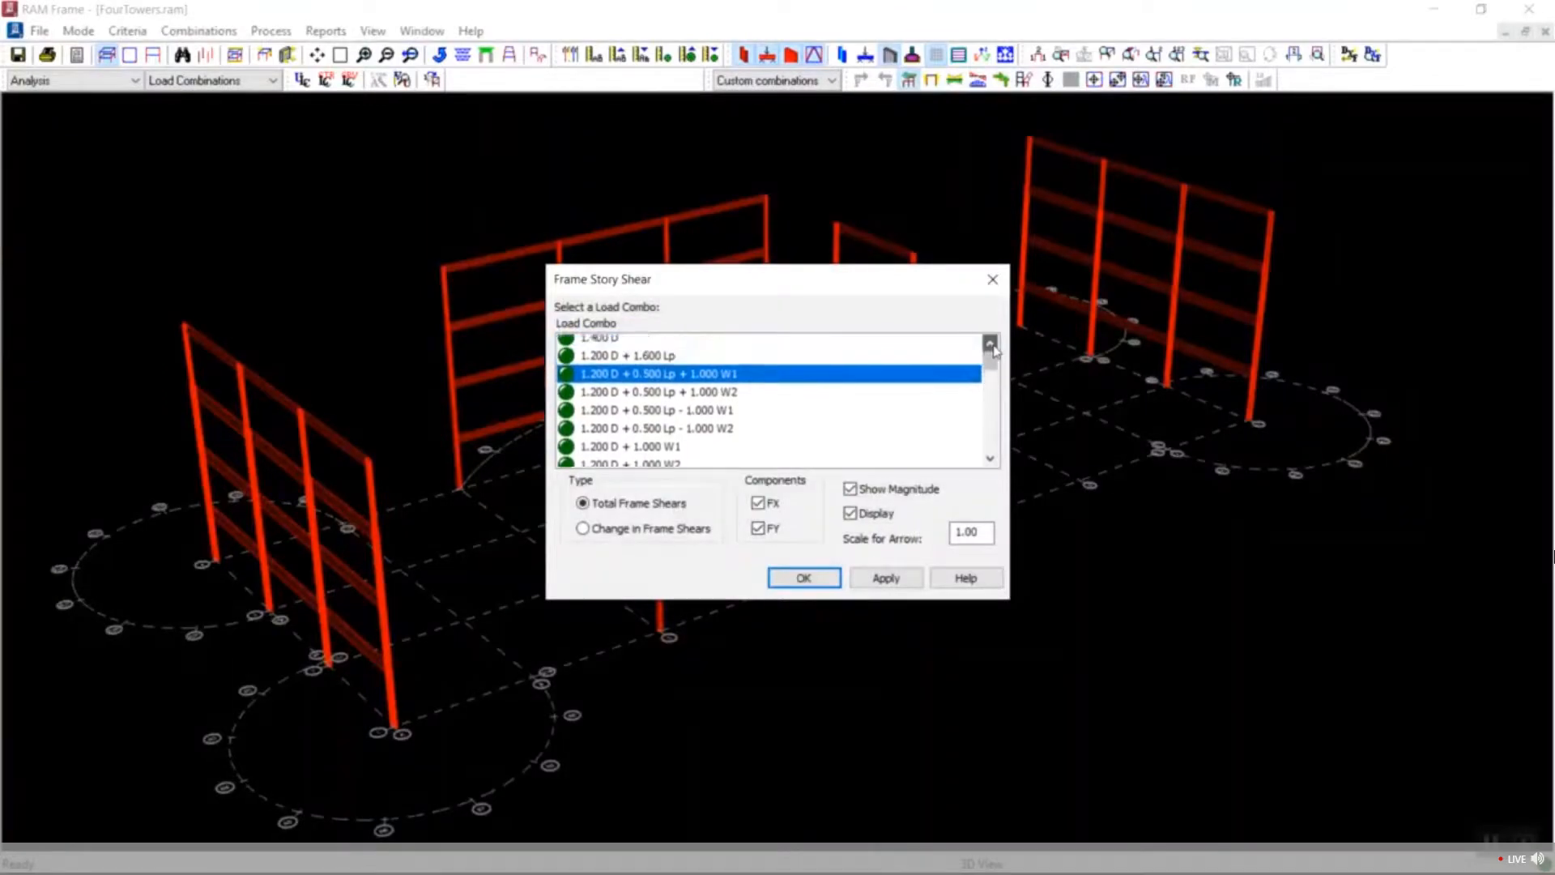
left_click(758, 528)
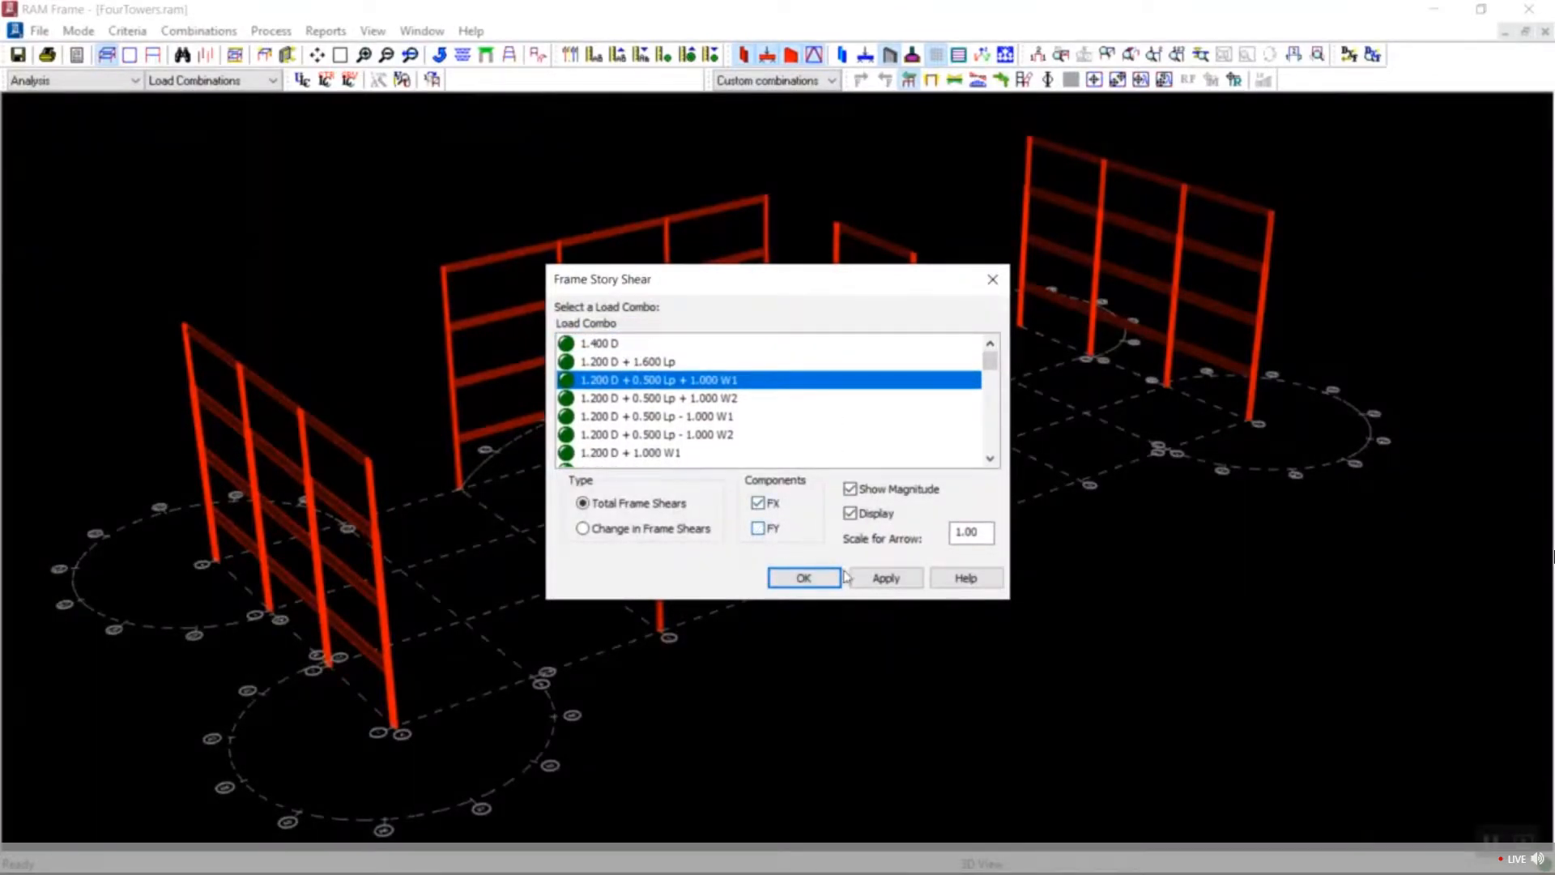
left_click(885, 577)
left_click_drag(851, 285, 1214, 274)
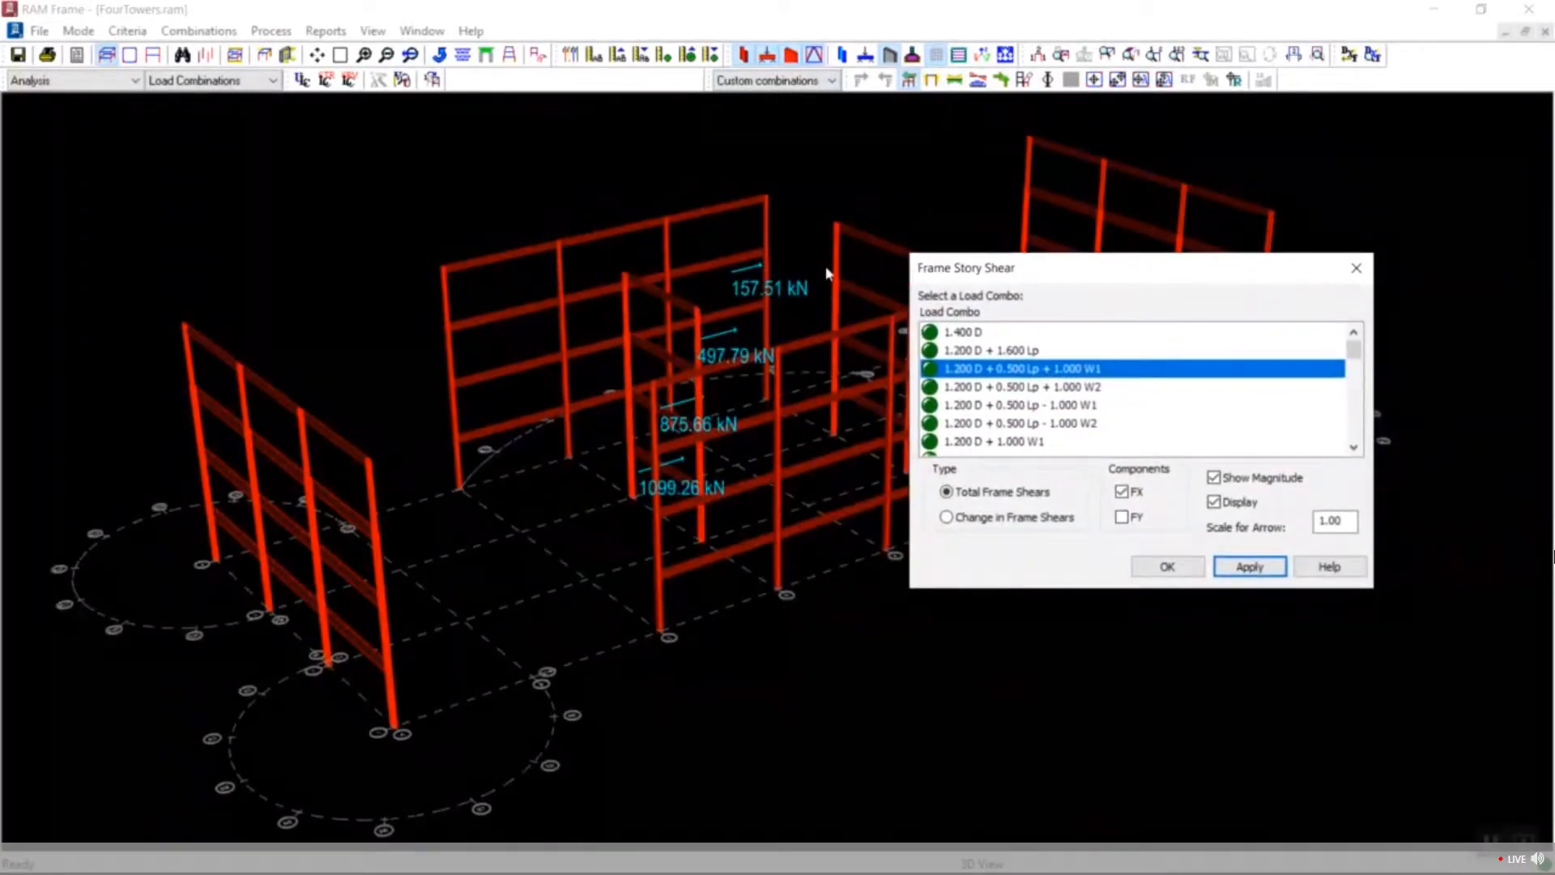
Compare the FY story shears for the same W1 combination and return to the FX component only.
left_click(1131, 494)
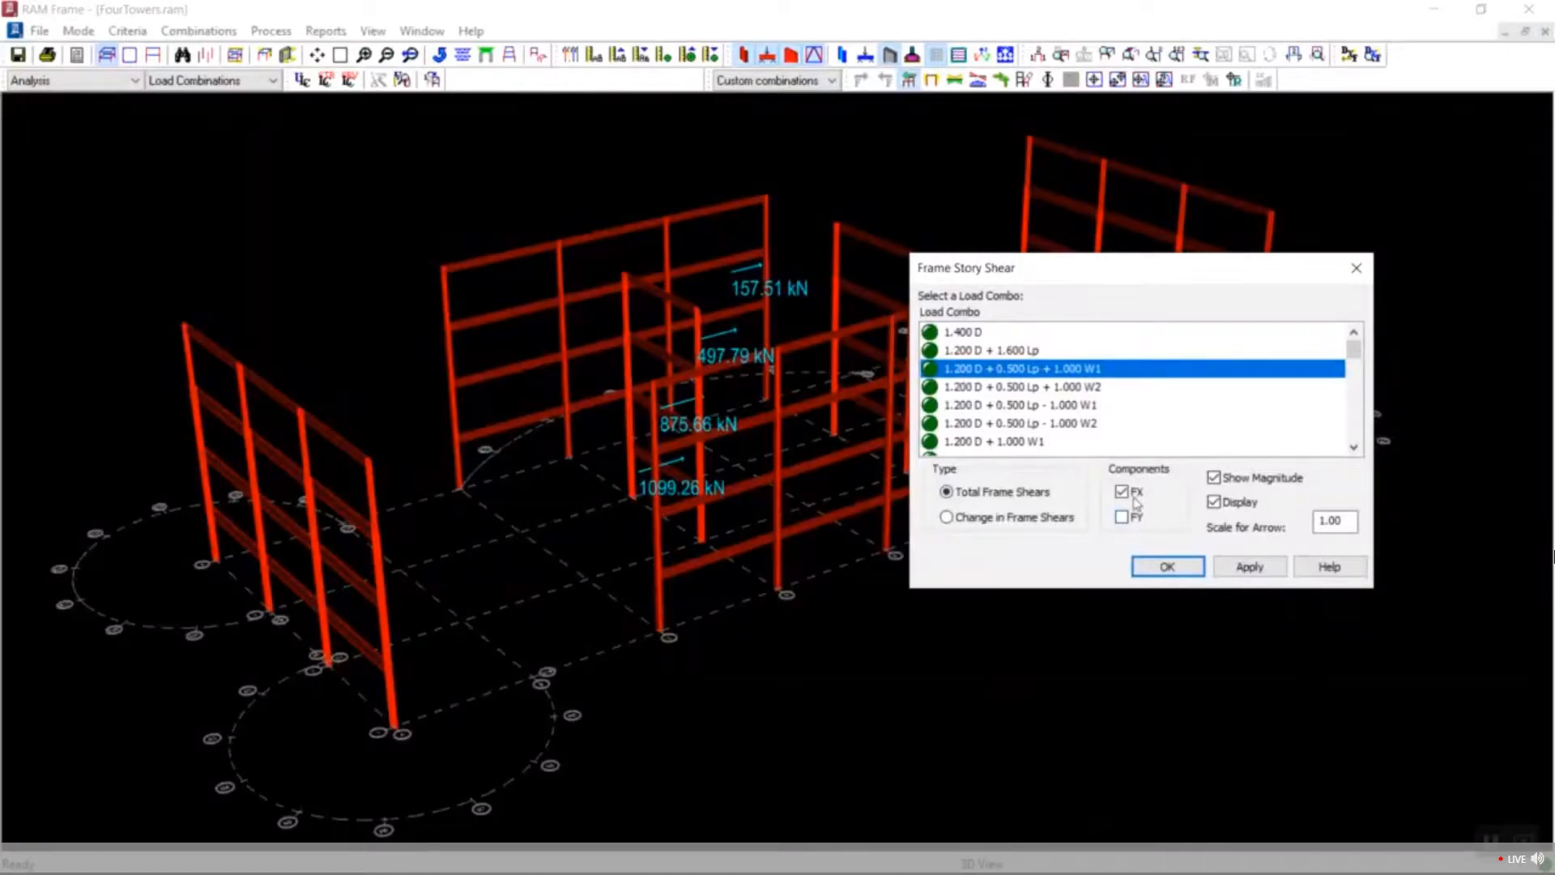
left_click(1136, 521)
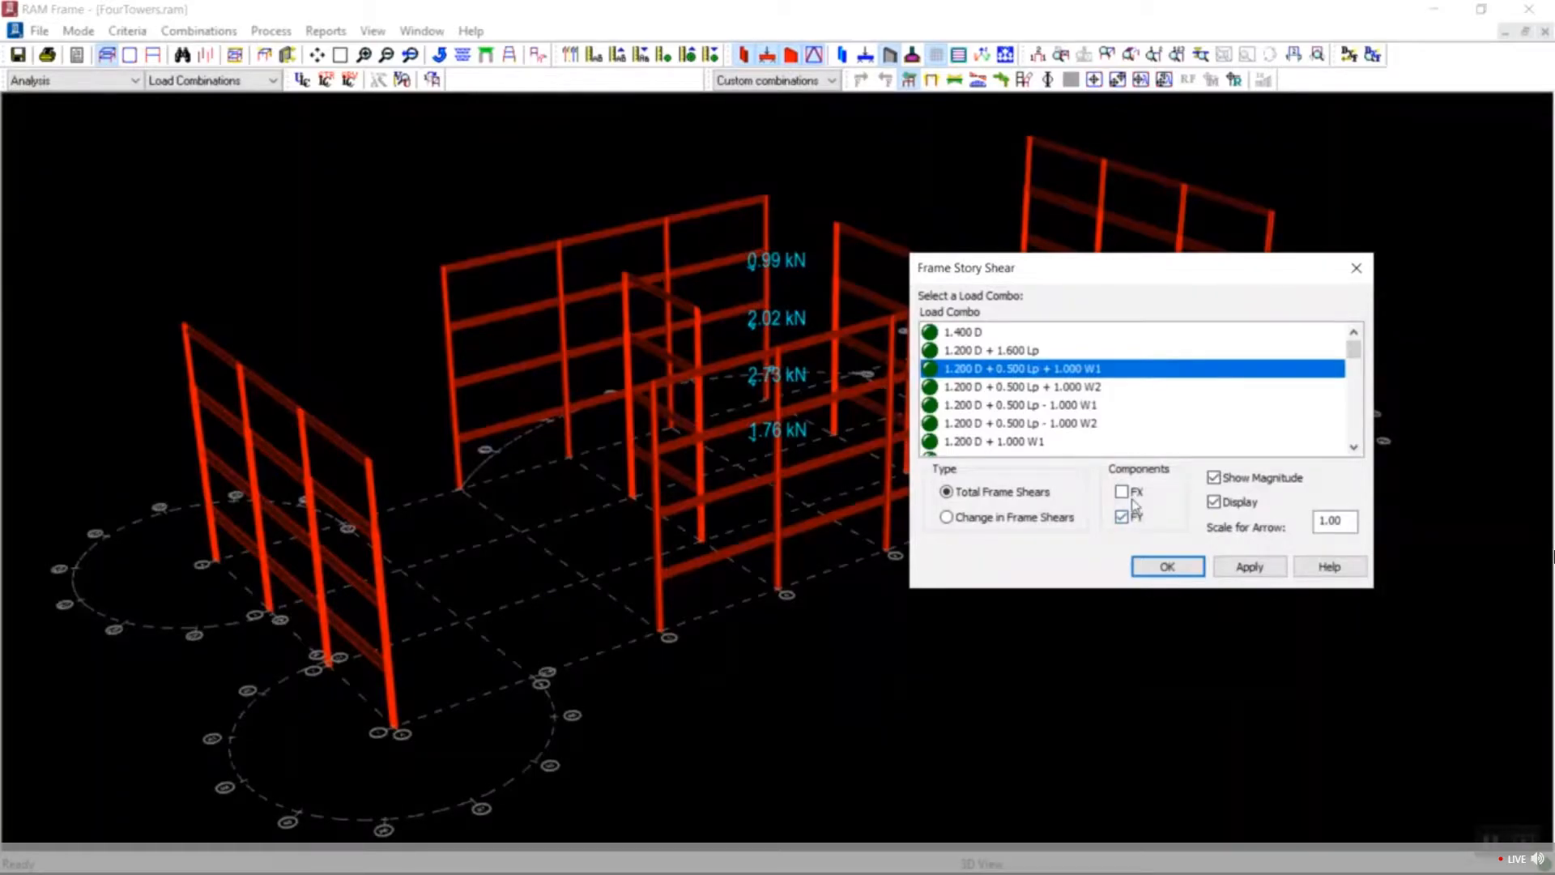
left_click(1122, 492)
left_click(1122, 516)
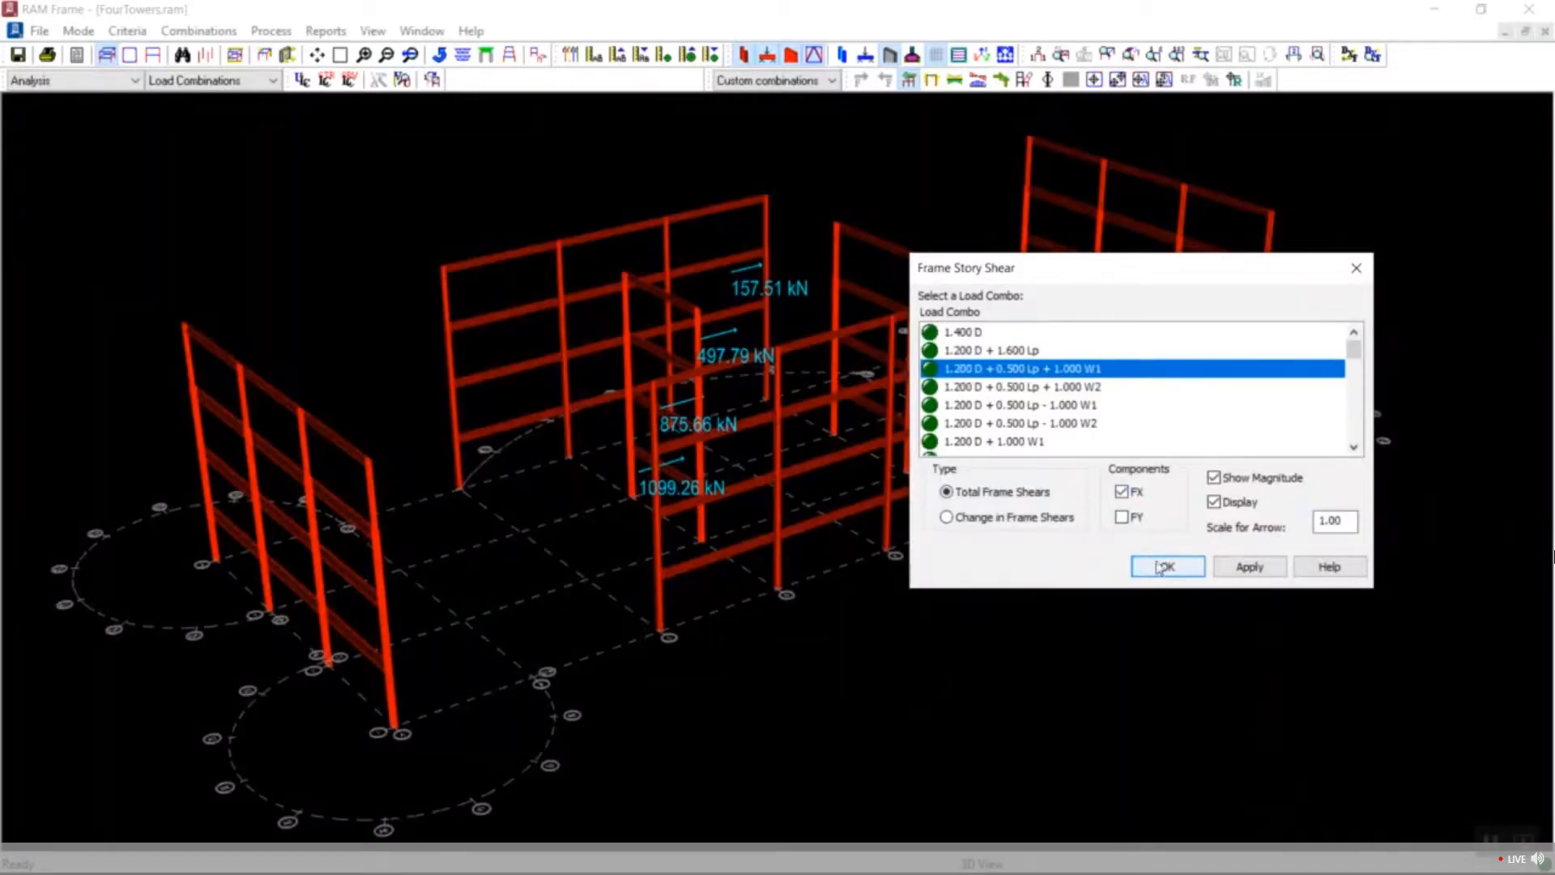
Show the story shears for 1.200 D + 0.500 Lp + 1.000 W2, keep only FY, and reset the model view.
left_click(1089, 390)
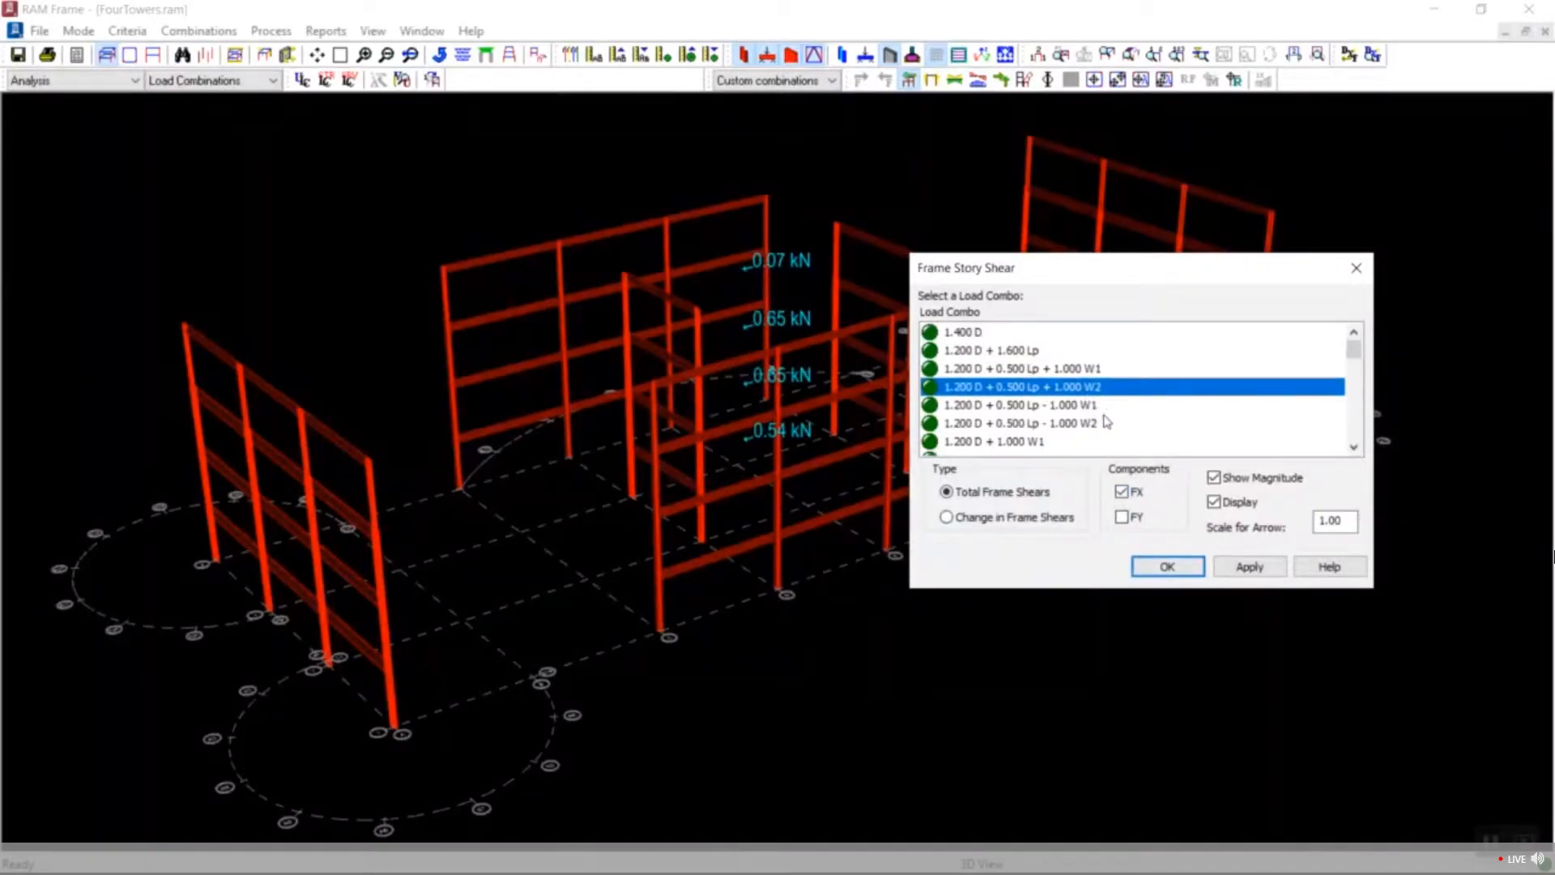
left_click(1134, 517)
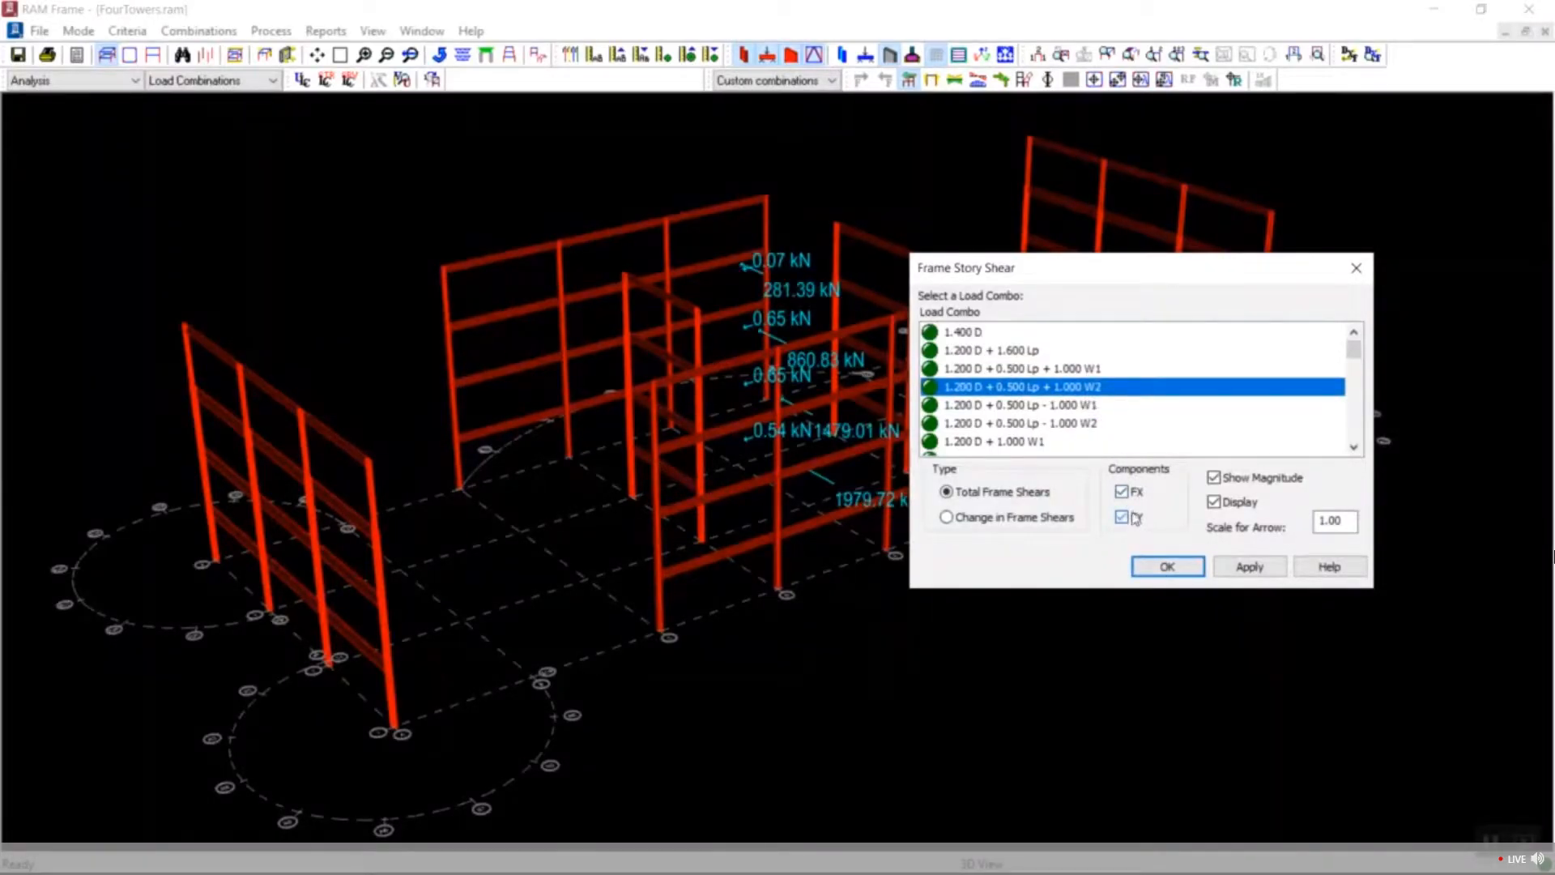
left_click(1121, 491)
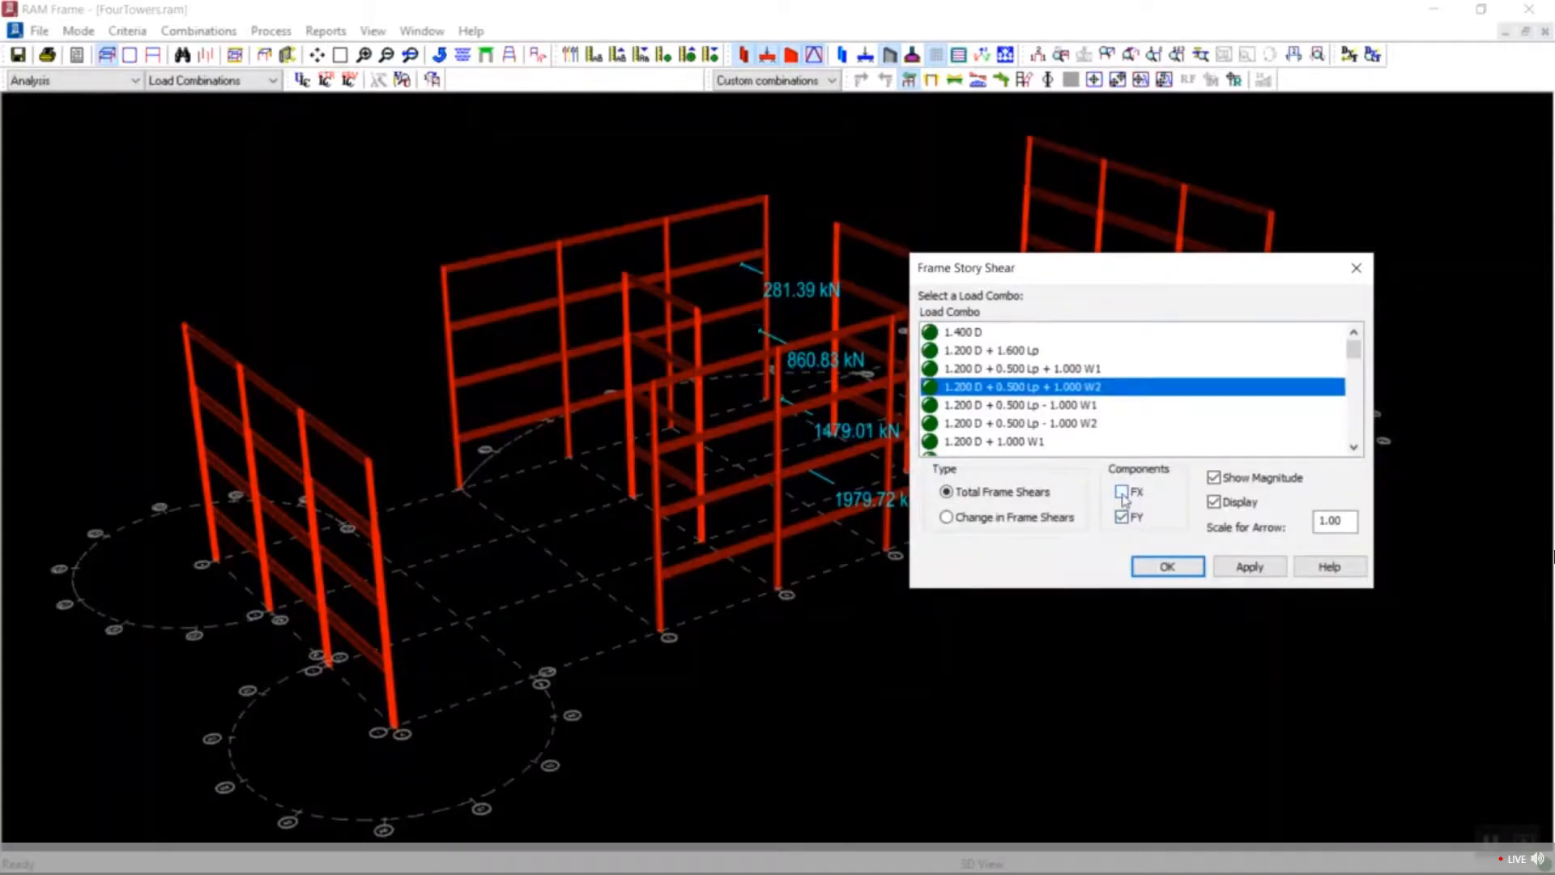
left_click(1167, 566)
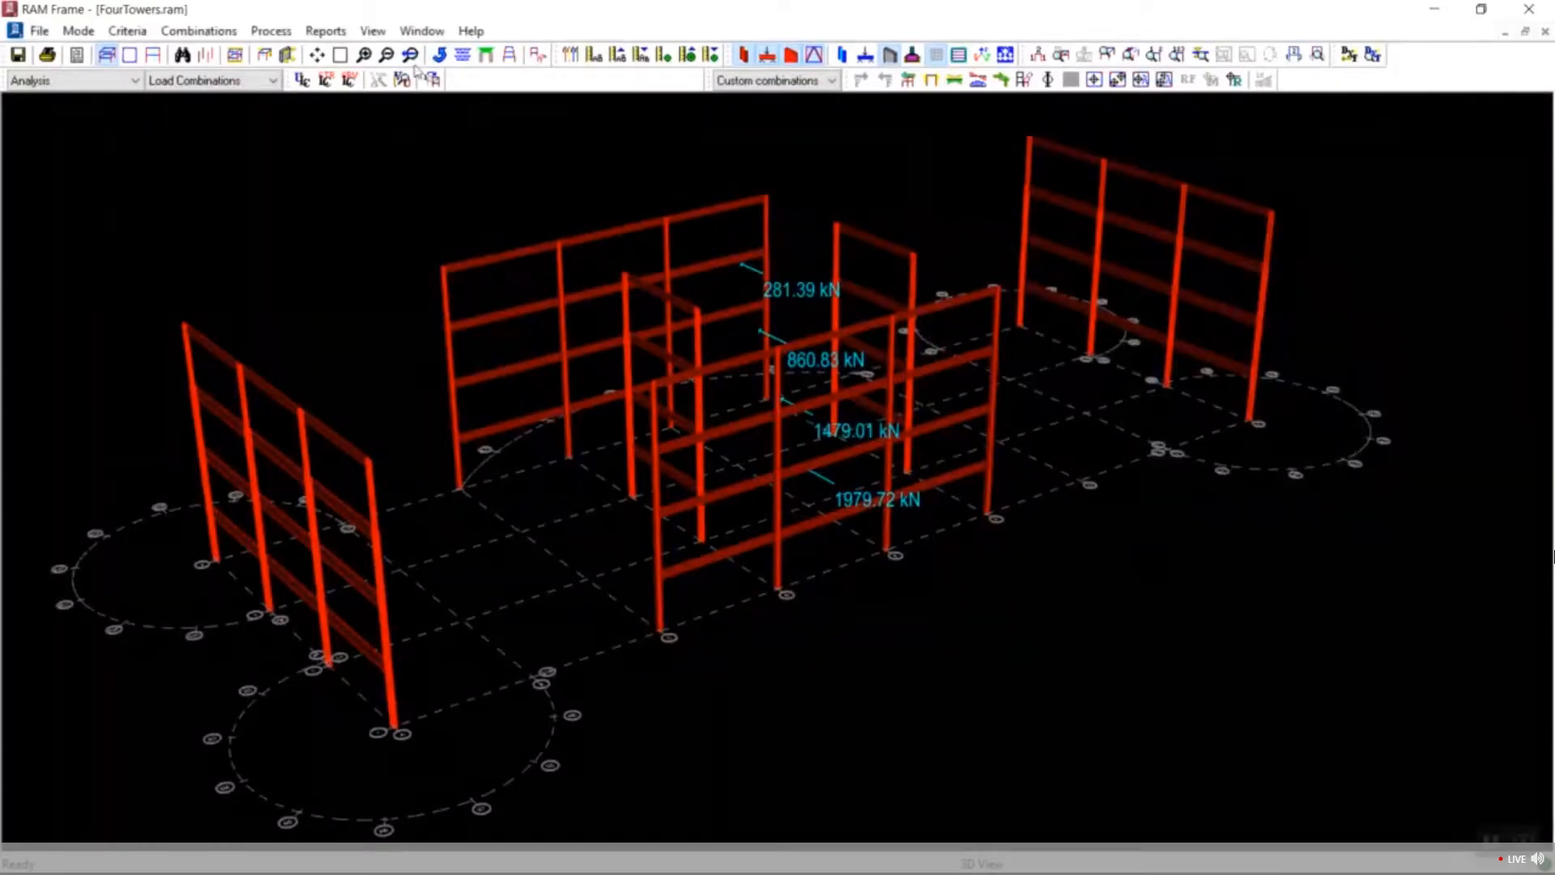
left_click(372, 31)
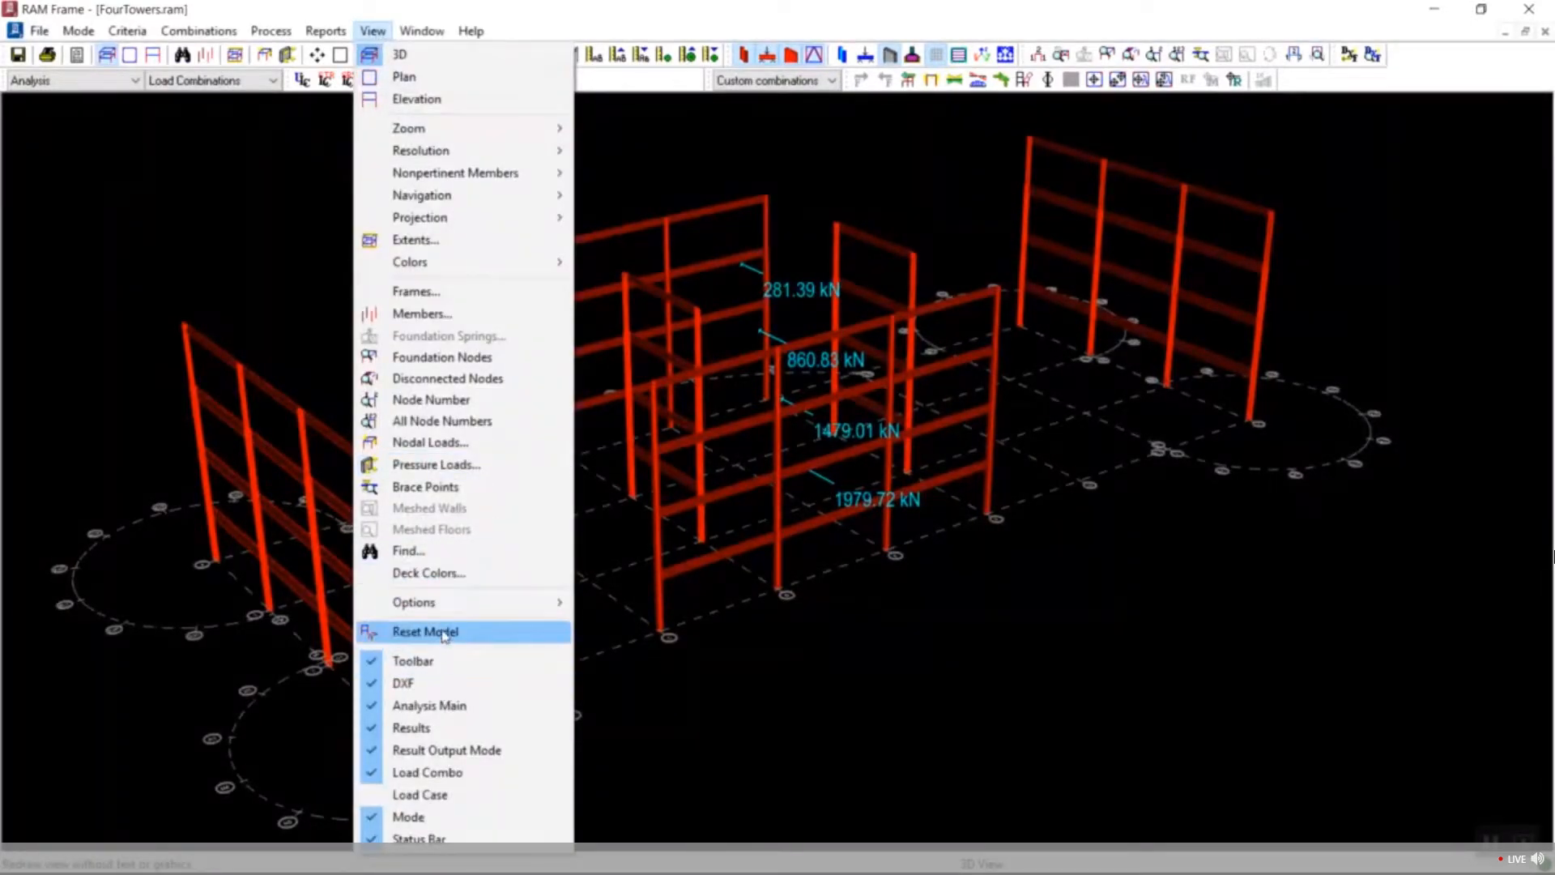
left_click(445, 632)
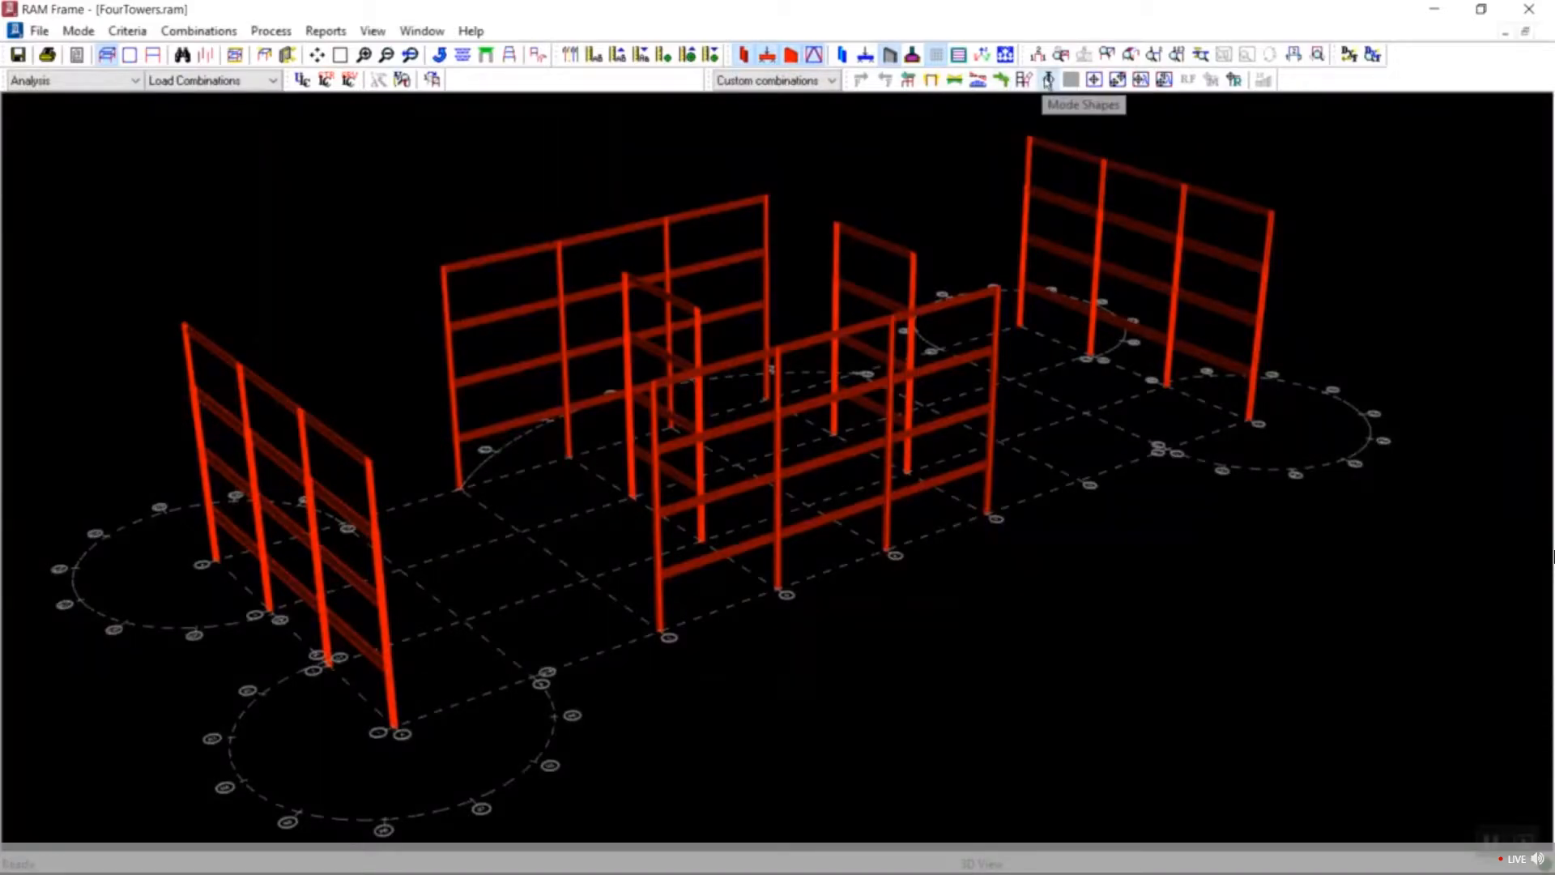
Open the mode shapes and animate Mode 1 with full-cycle animation.
left_click(1047, 81)
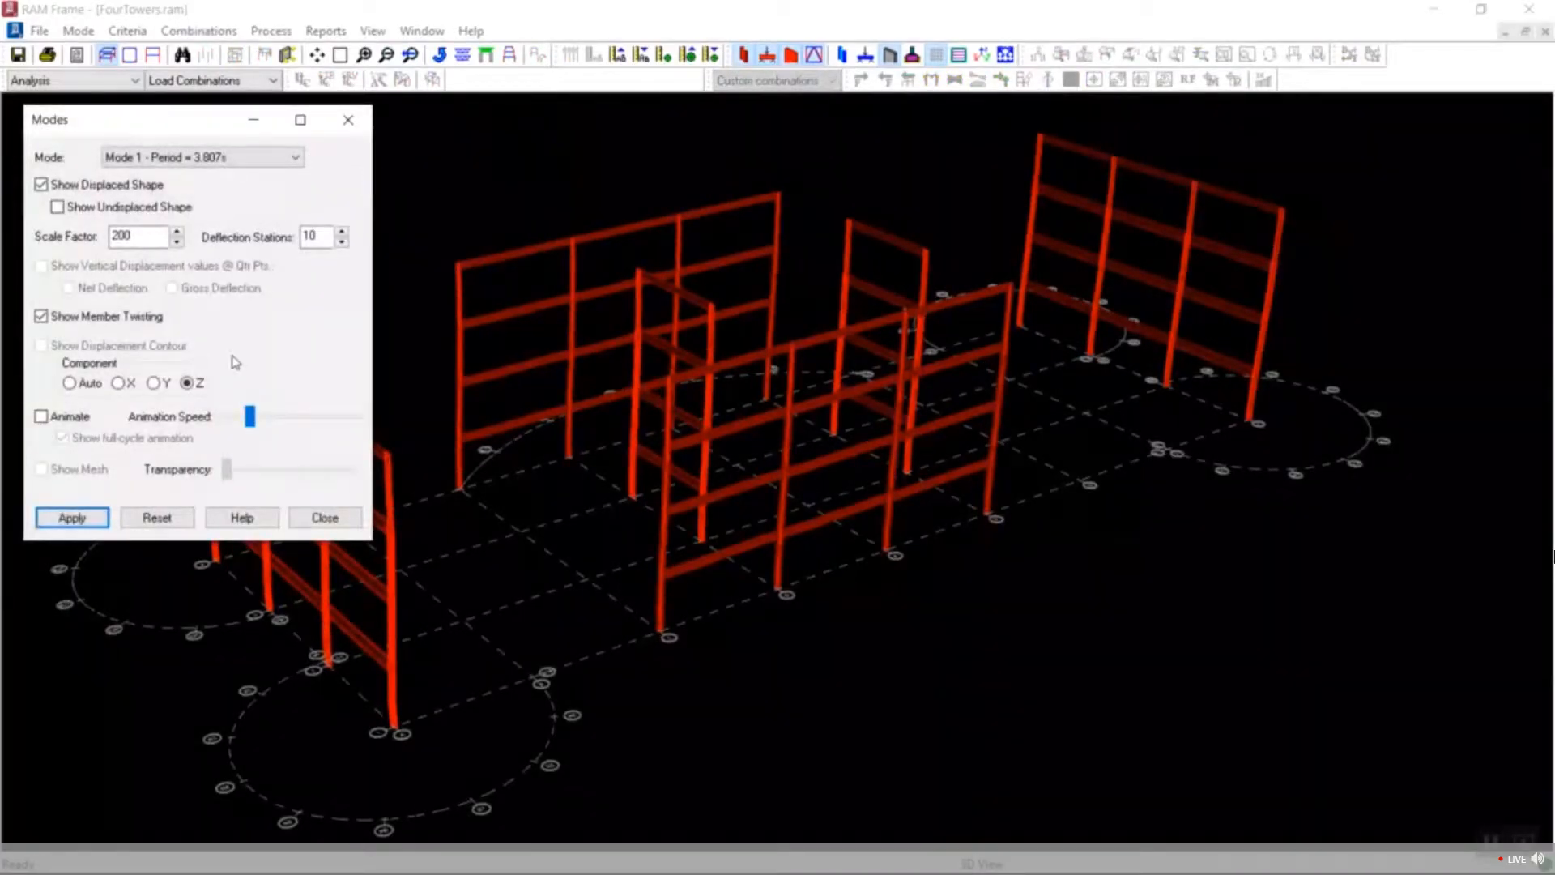
left_click(77, 414)
left_click(62, 518)
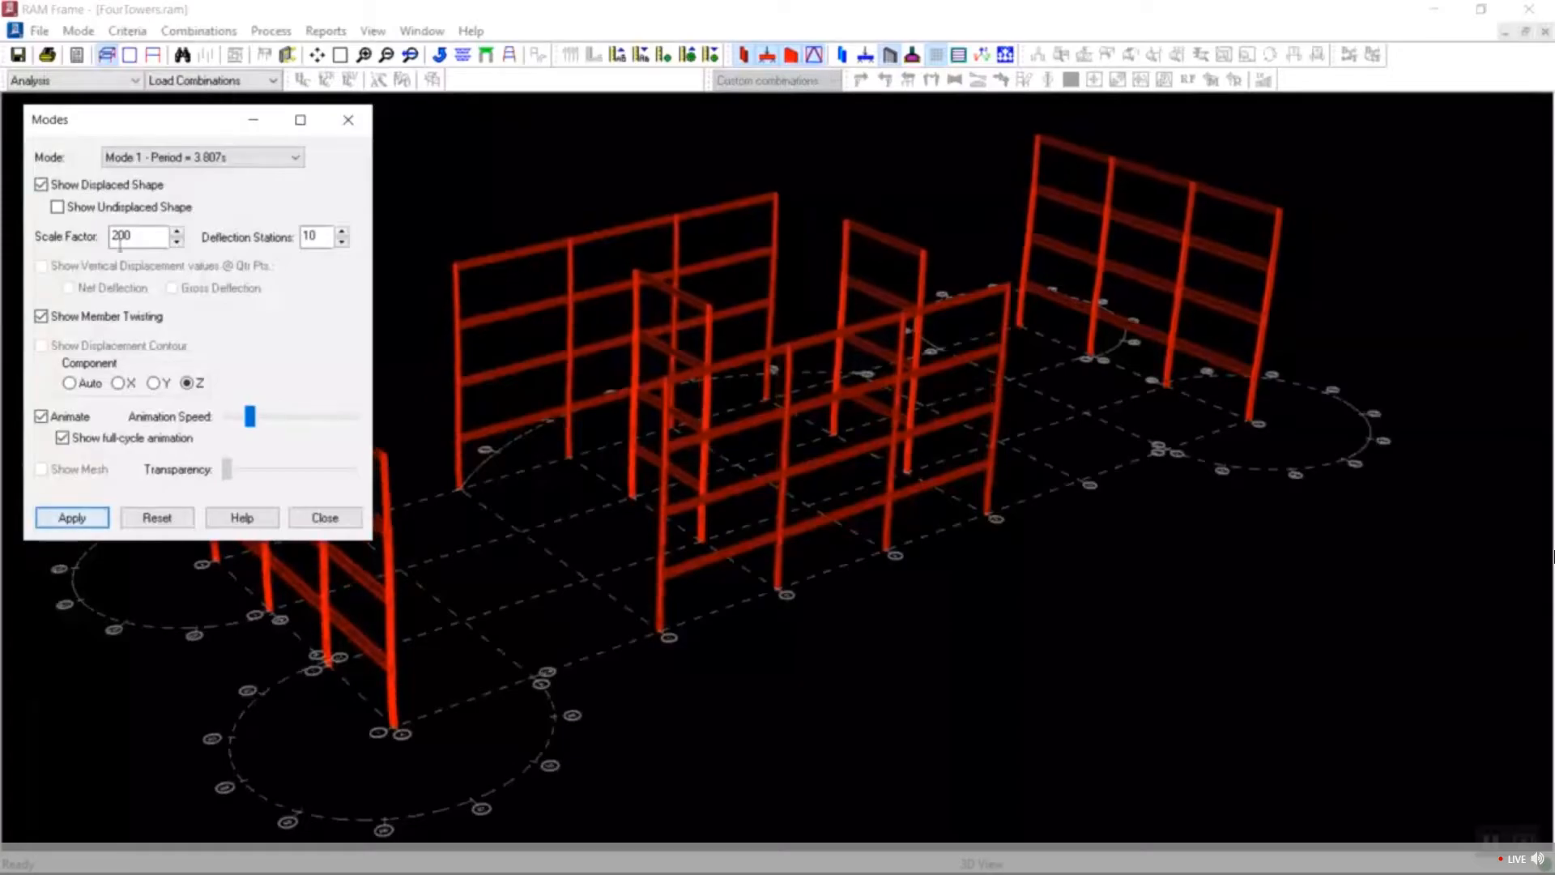
Animate the Mode 2 and Mode 3 shapes of the frames and close the mode shape display.
left_click(180, 158)
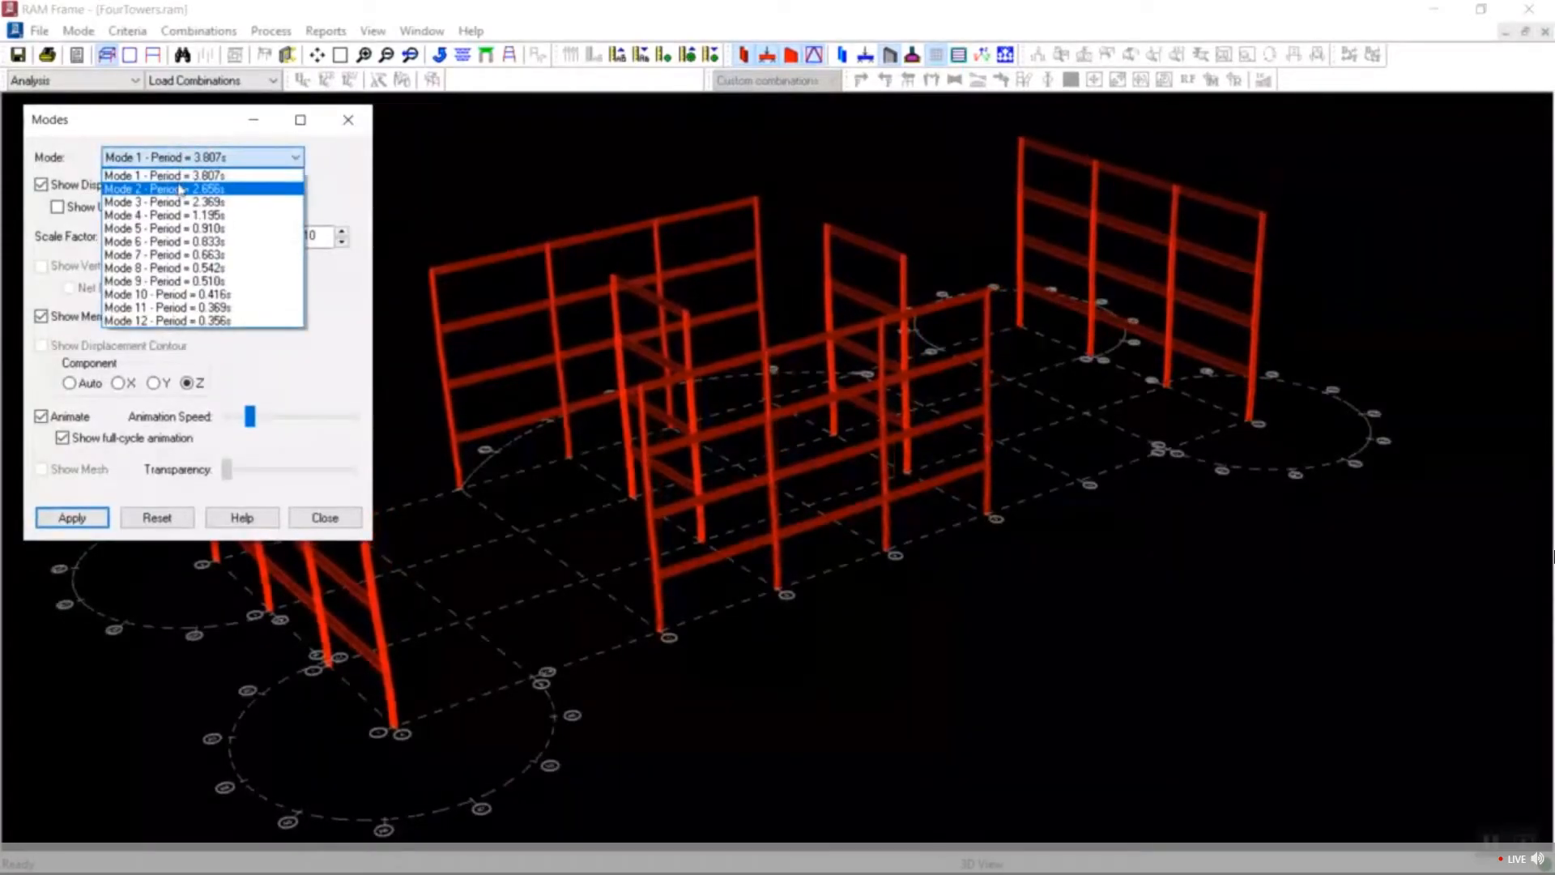
left_click(179, 189)
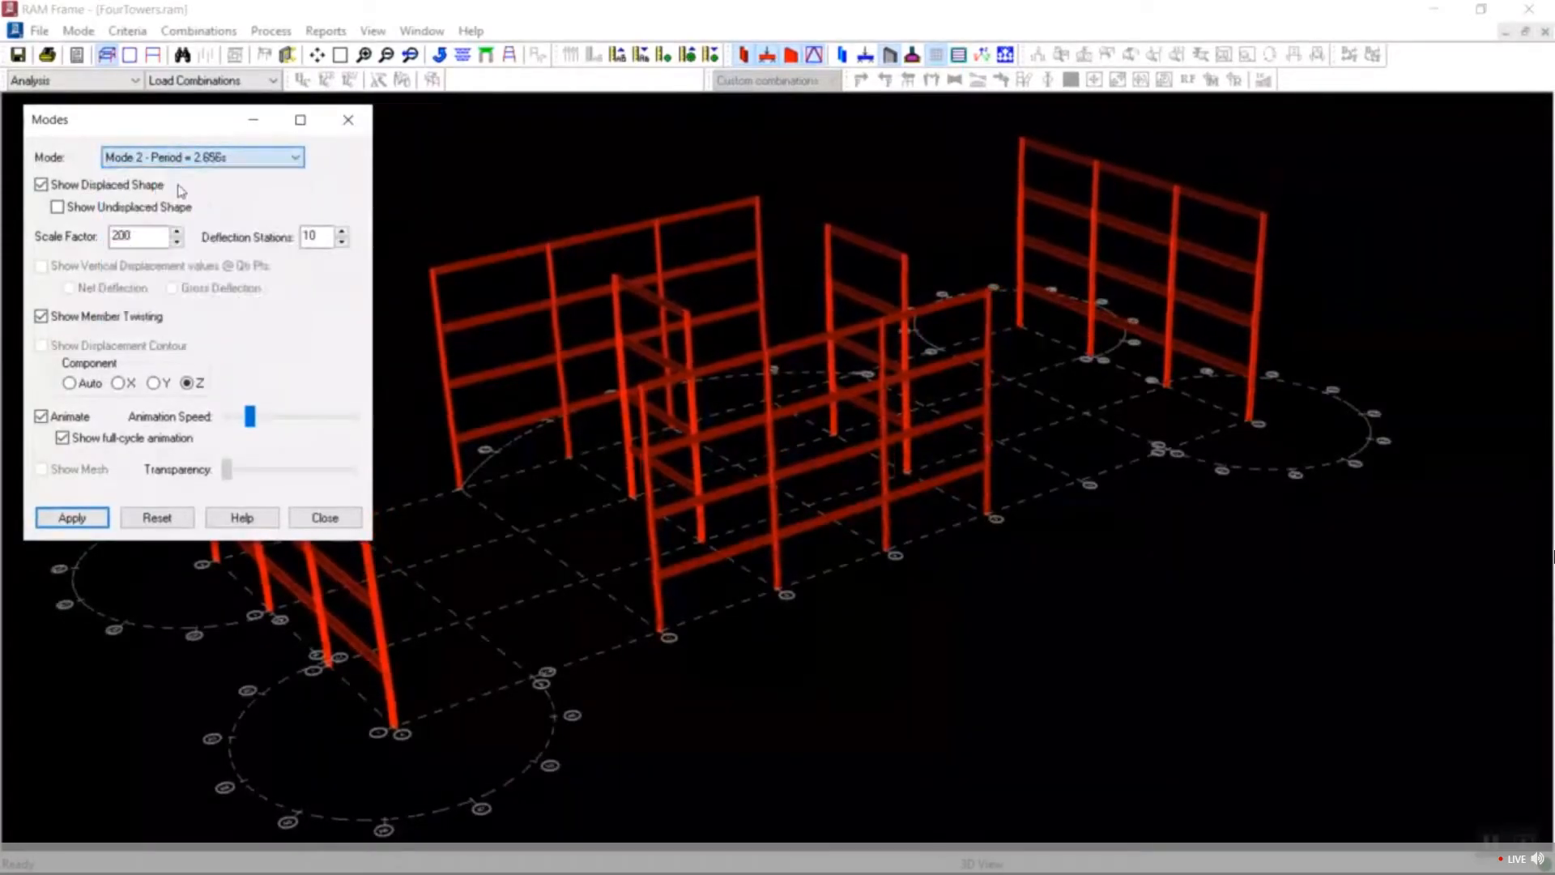
left_click(72, 518)
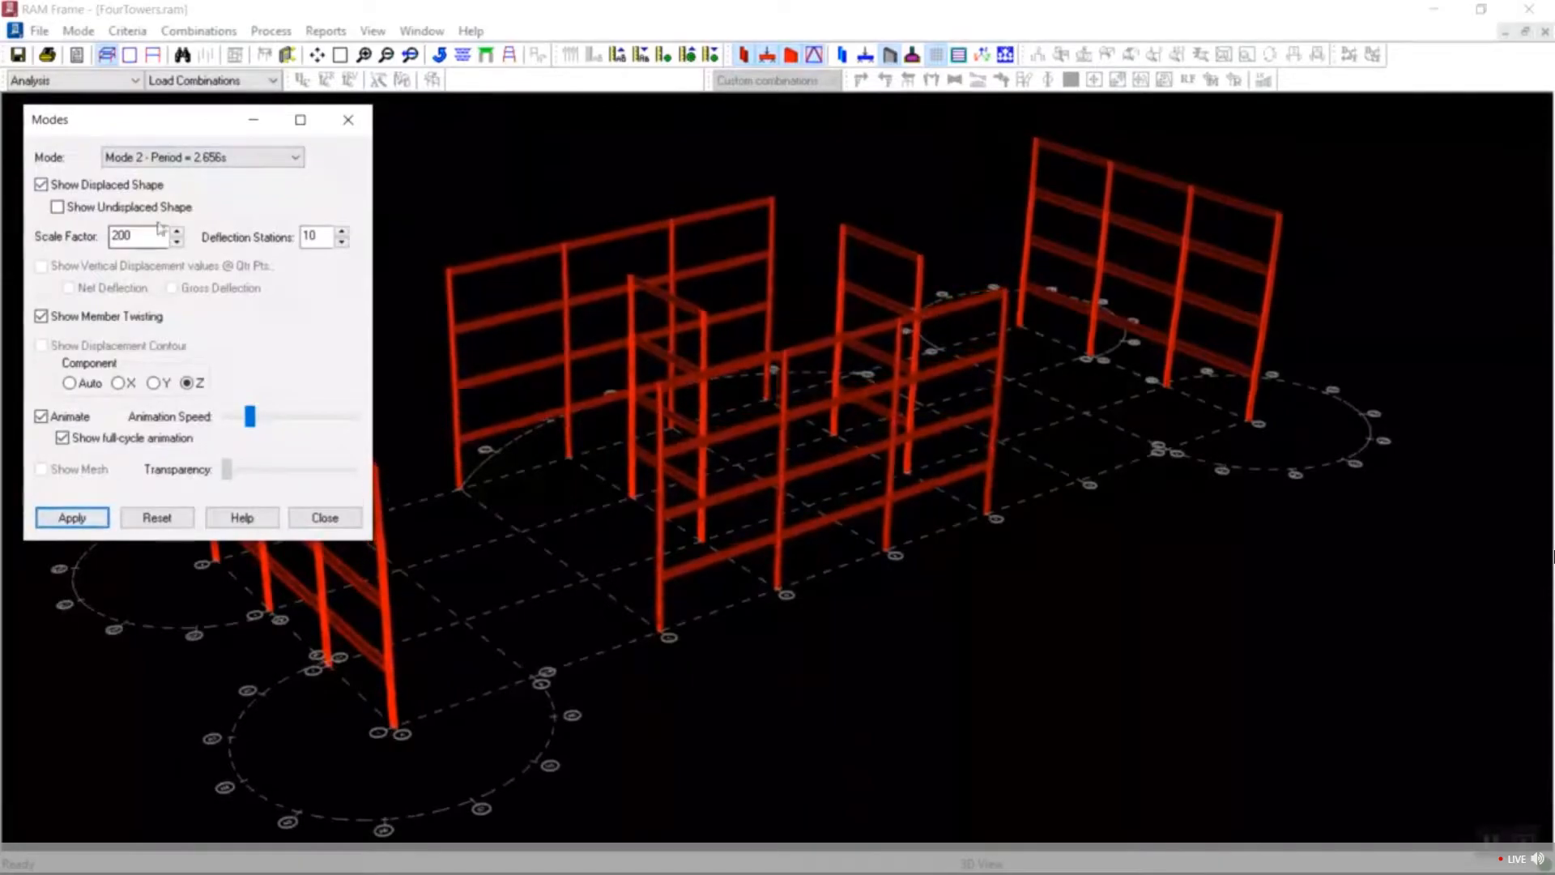
left_click(182, 159)
left_click(180, 202)
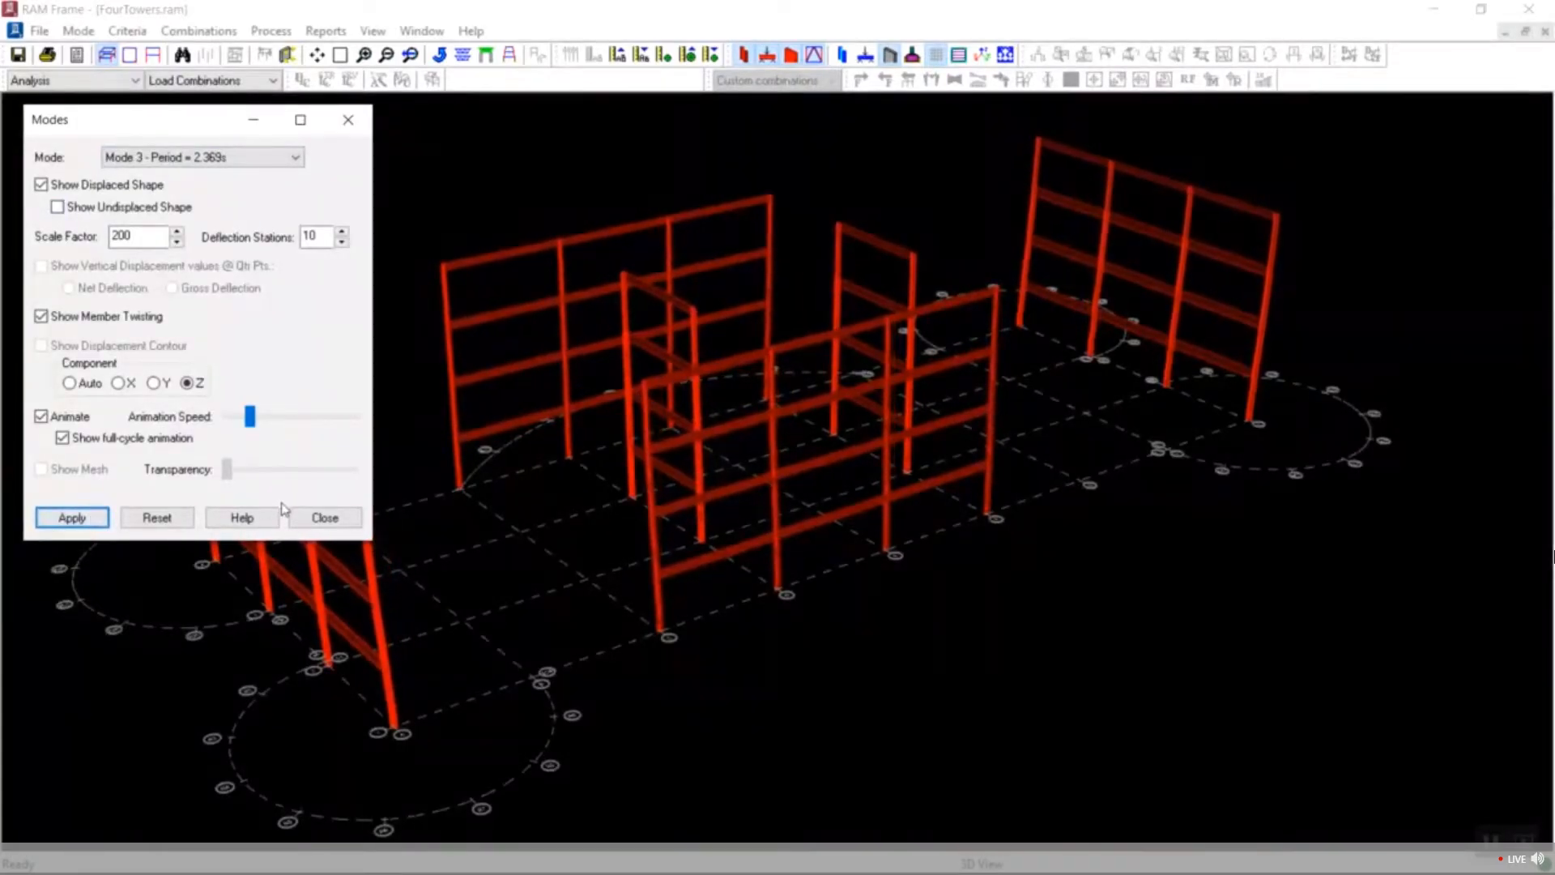
left_click(323, 517)
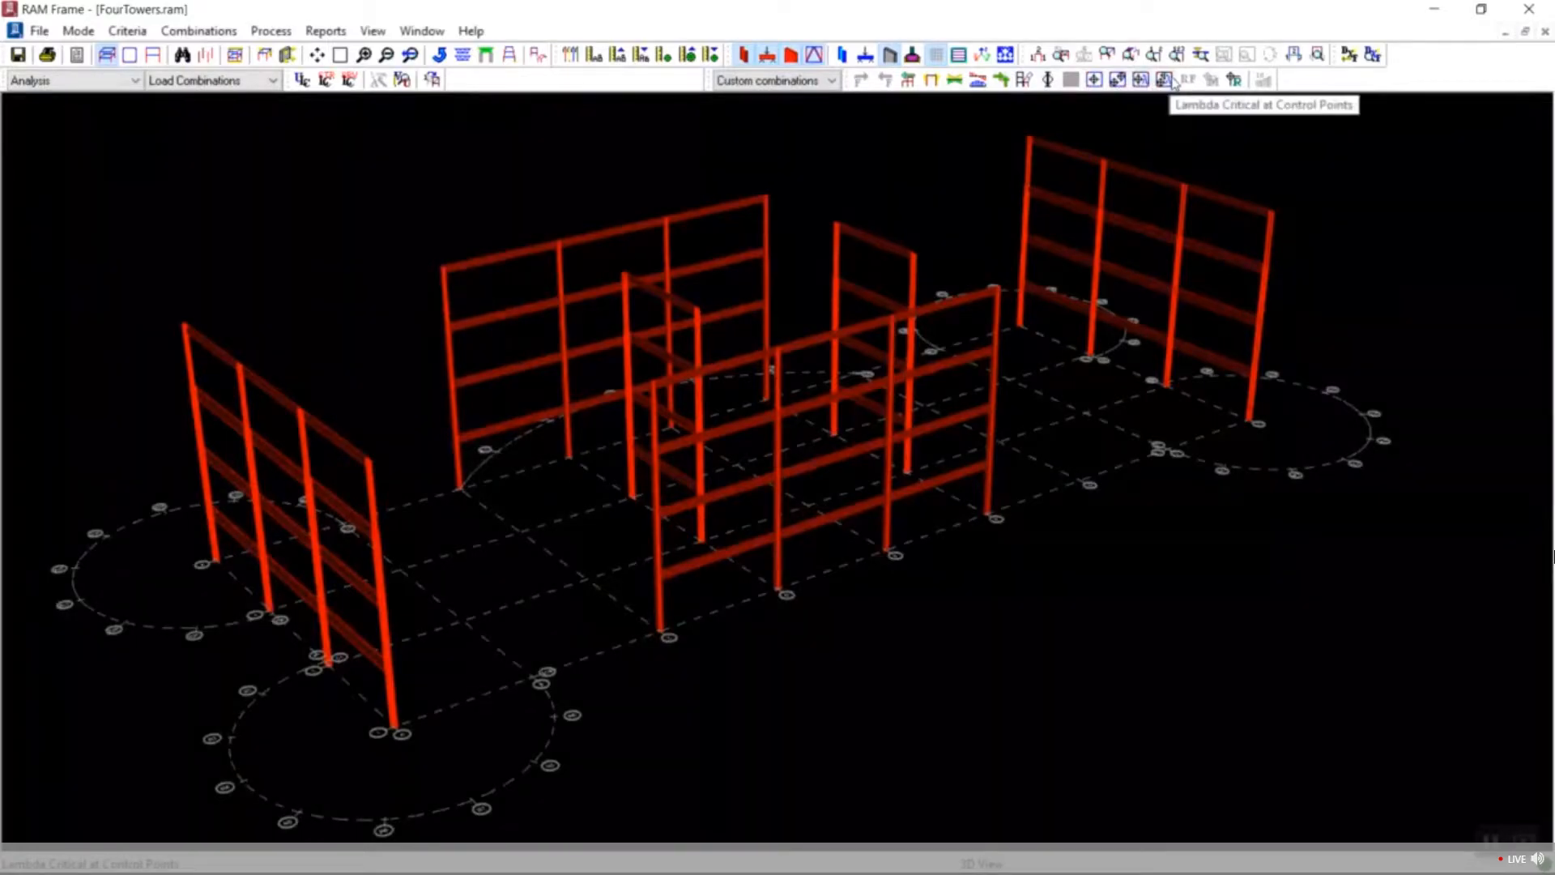
Show the center of rigidity at each story and hide it again.
left_click(1235, 80)
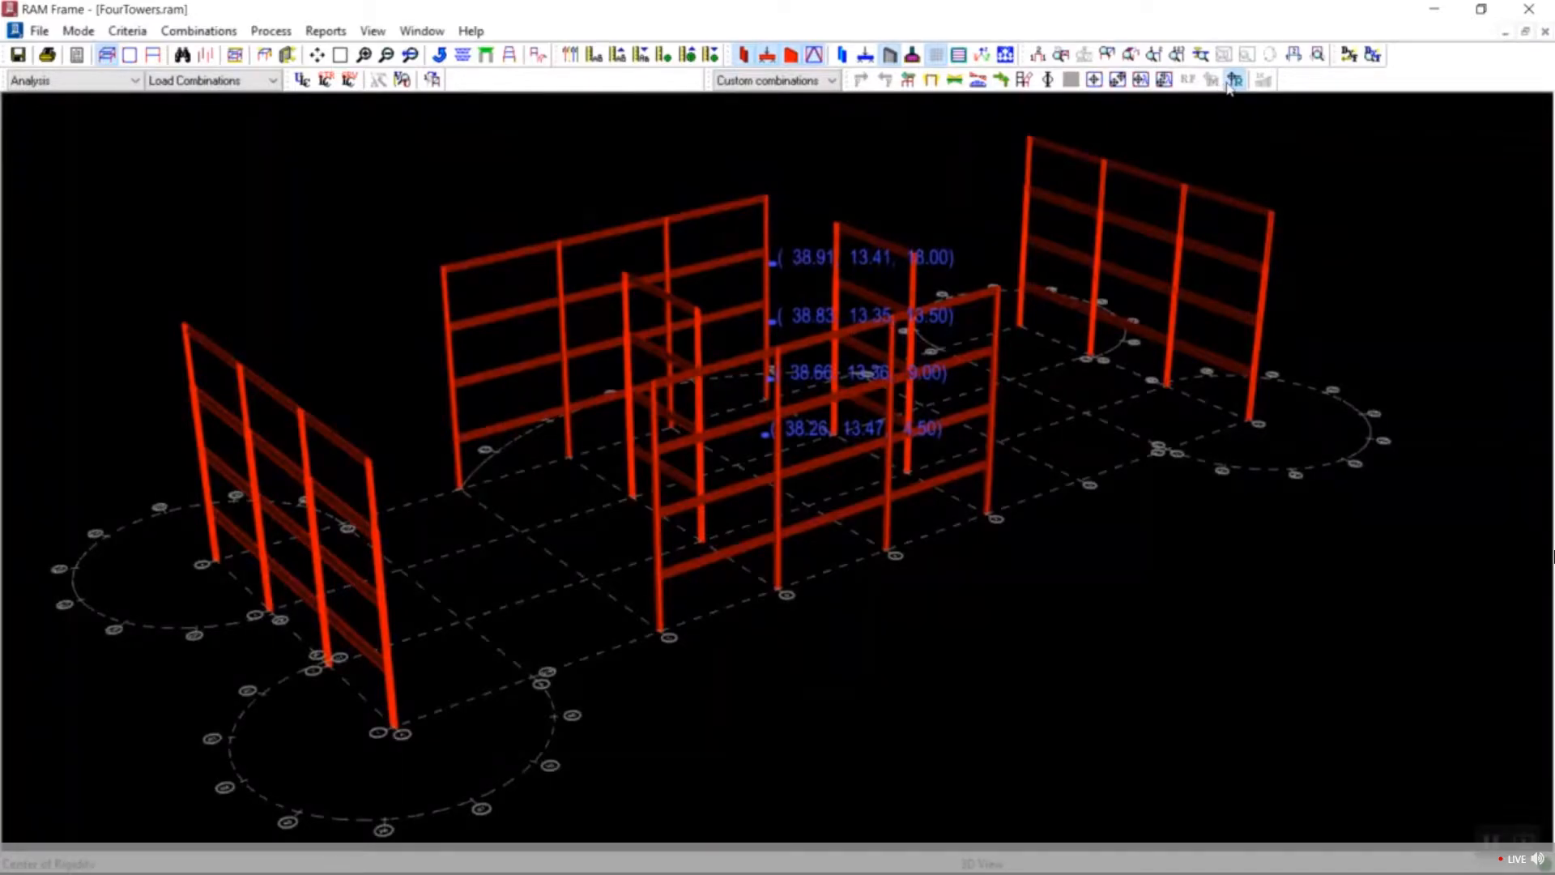
left_click(1232, 81)
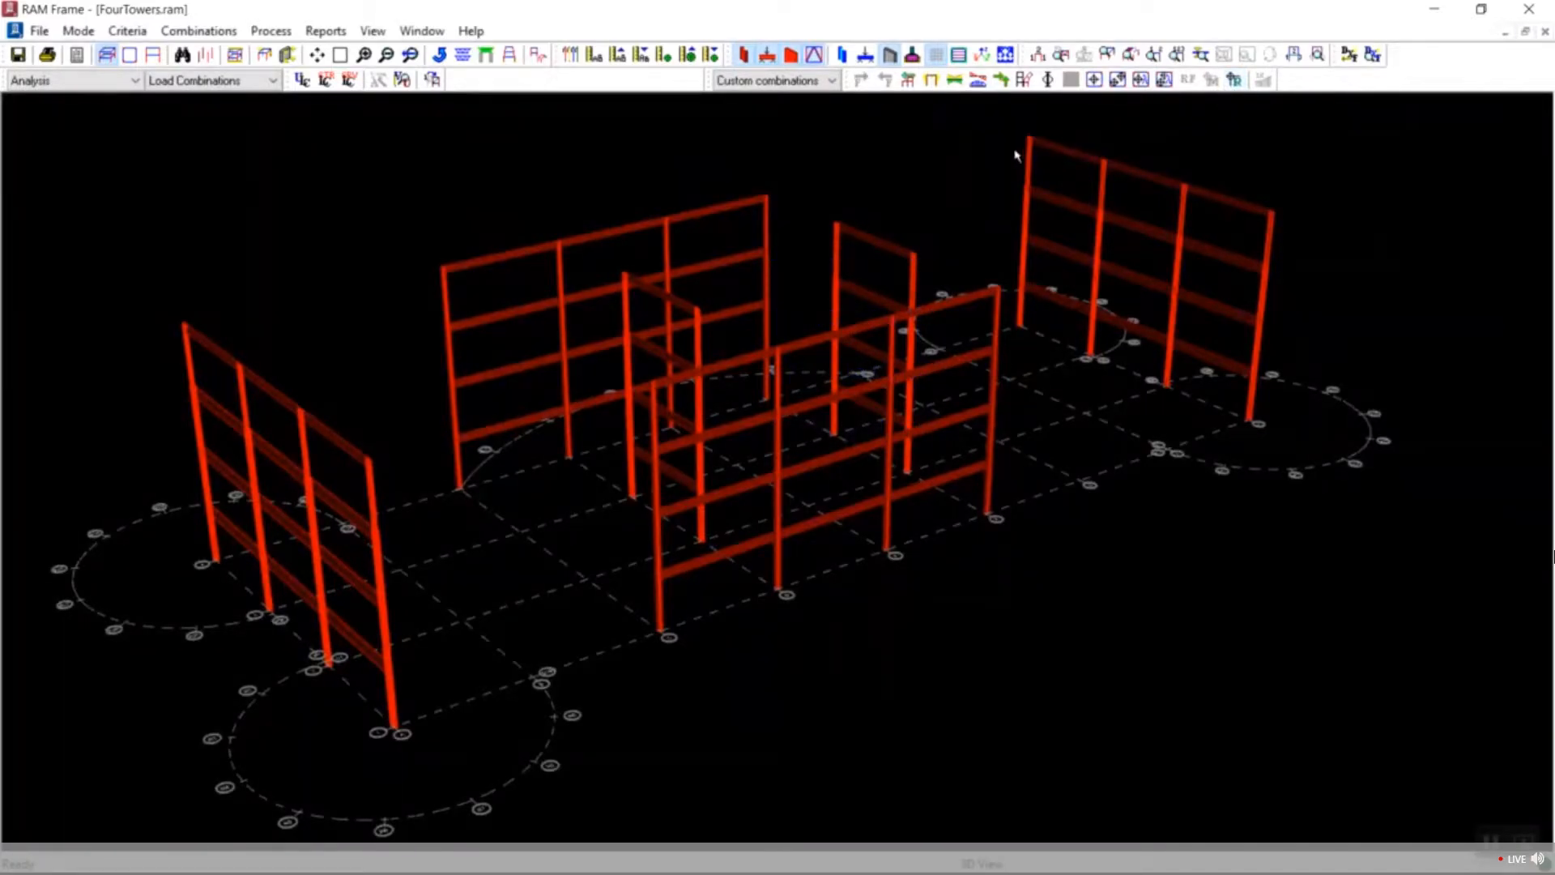
Open the Building Story Shear report, page through the story shears for each load combination, and close it.
left_click(326, 30)
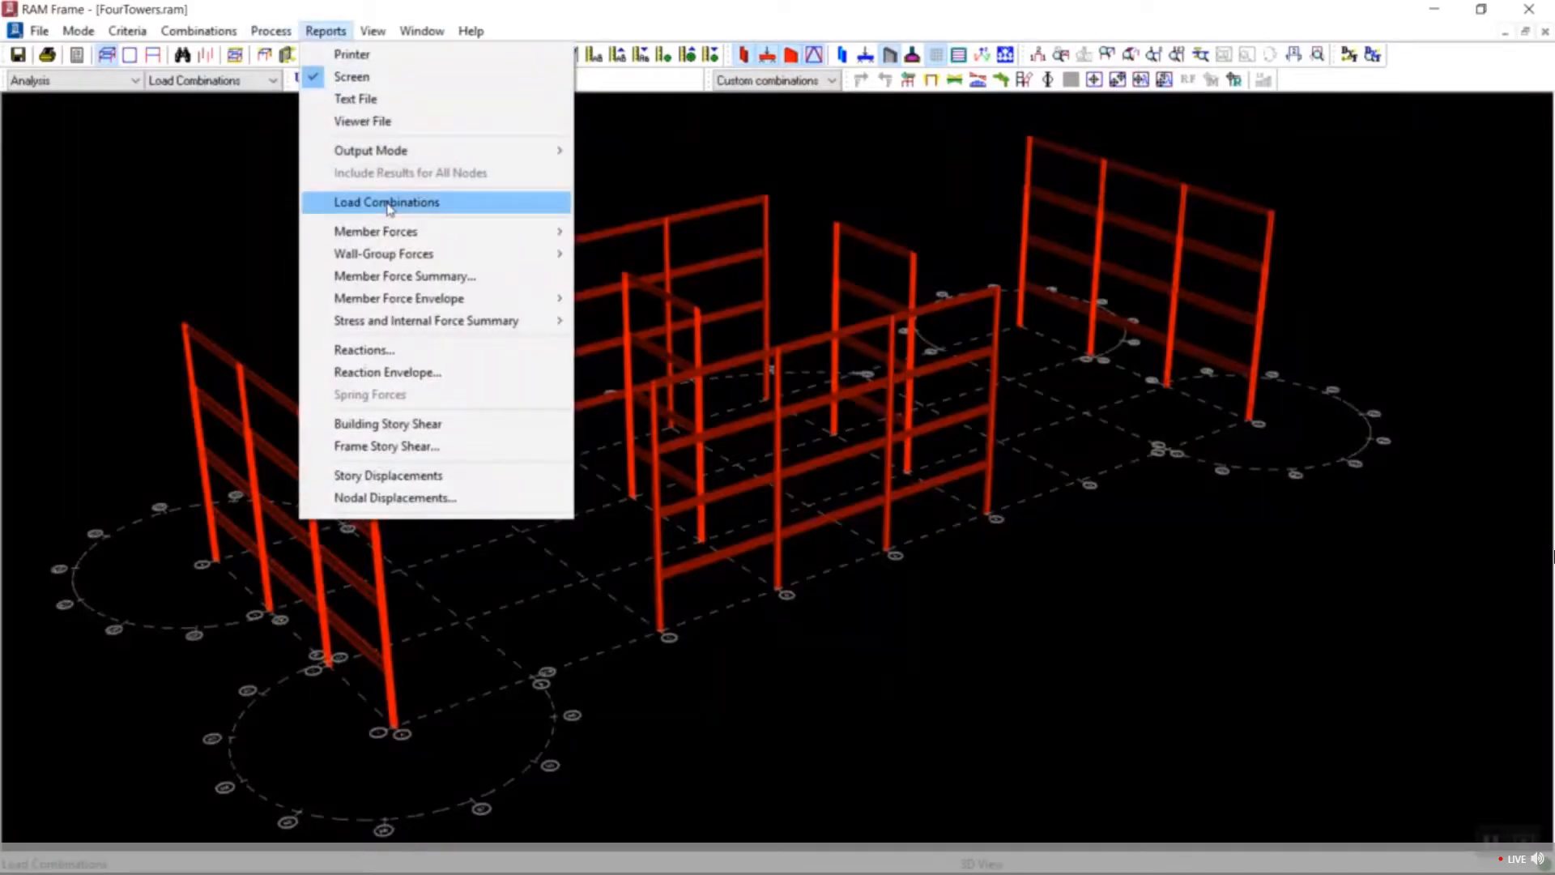
mouse_move(397, 235)
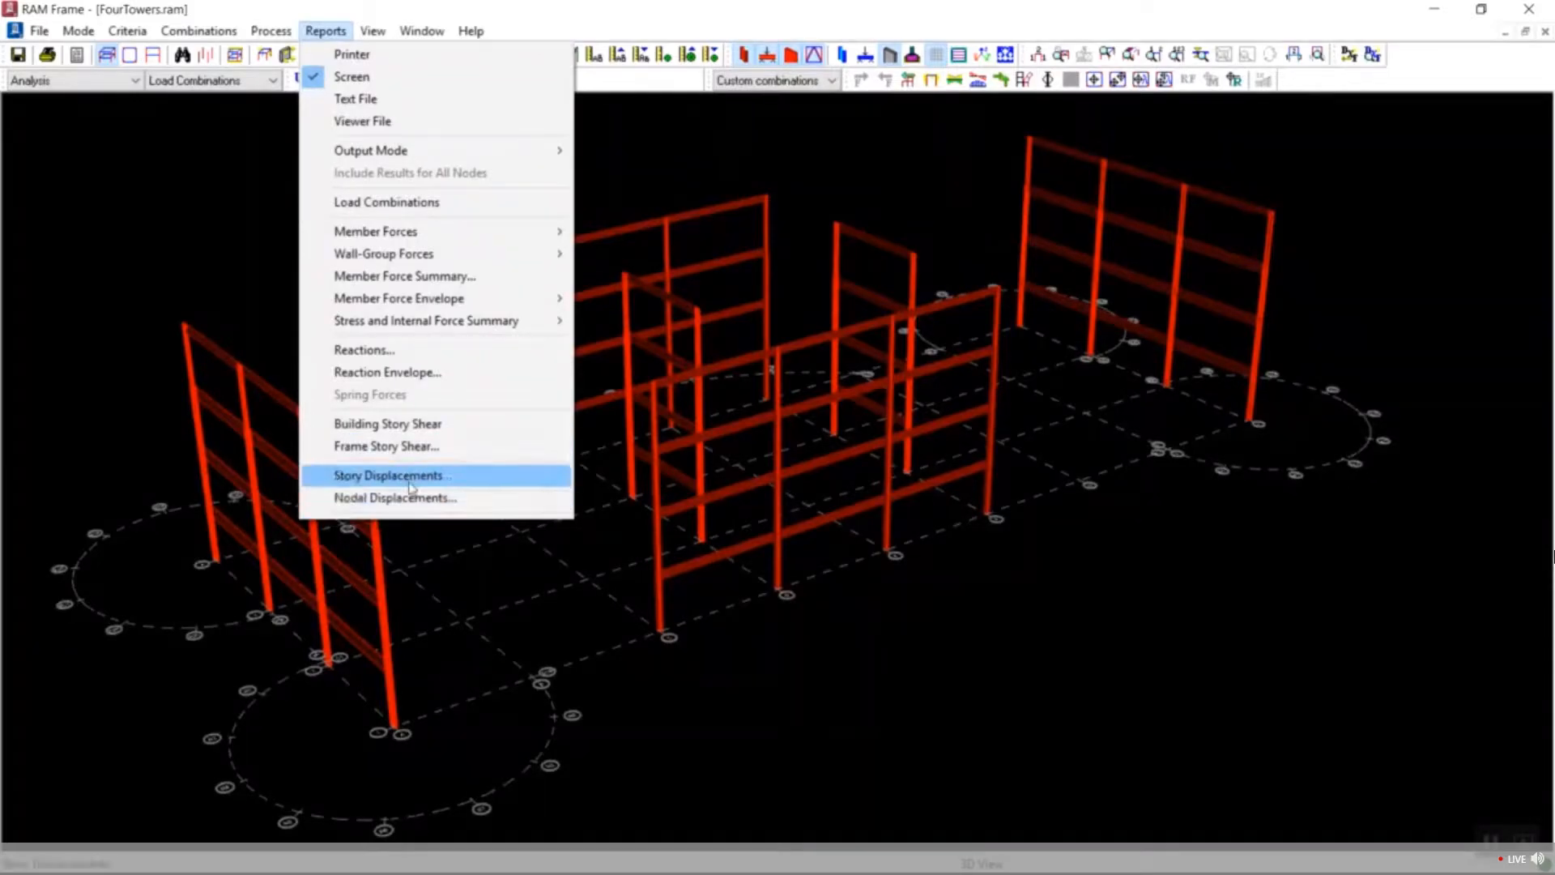
left_click(405, 424)
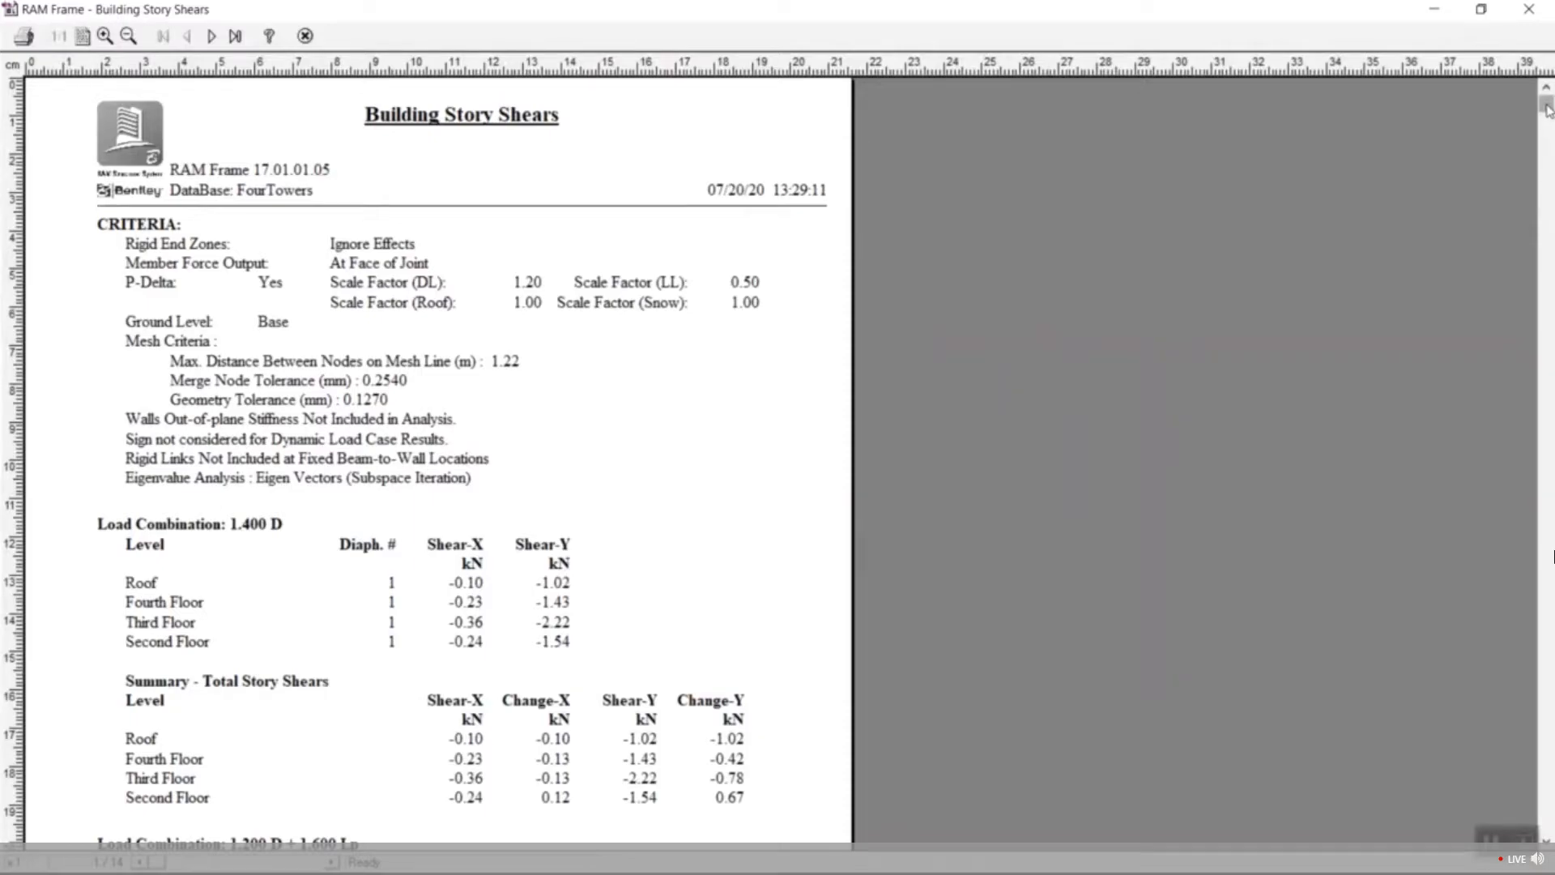
left_click_drag(1547, 111, 1547, 743)
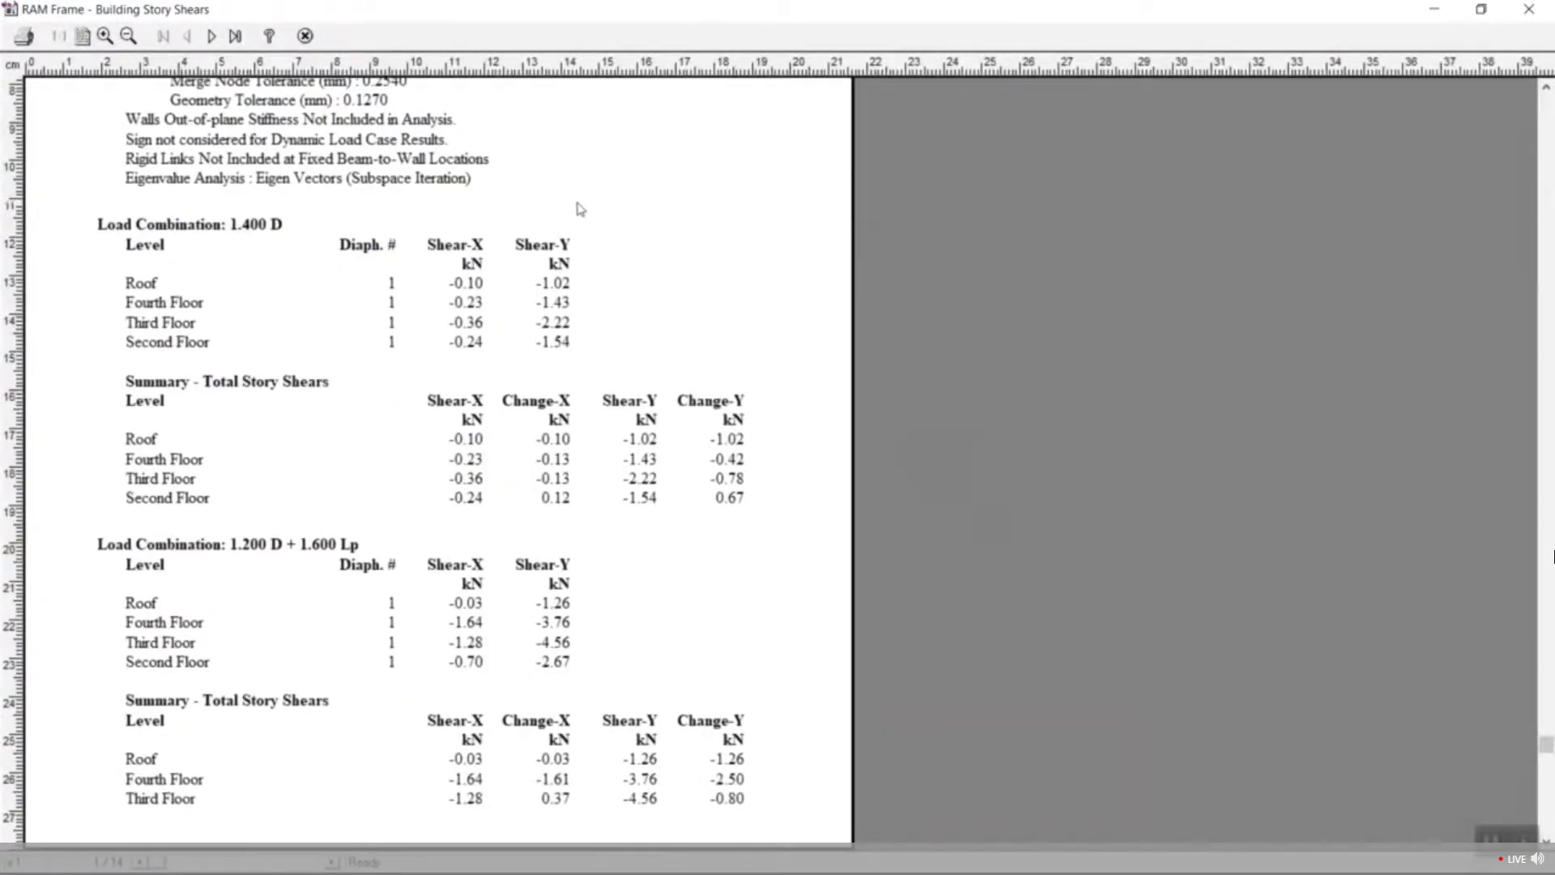
left_click(212, 36)
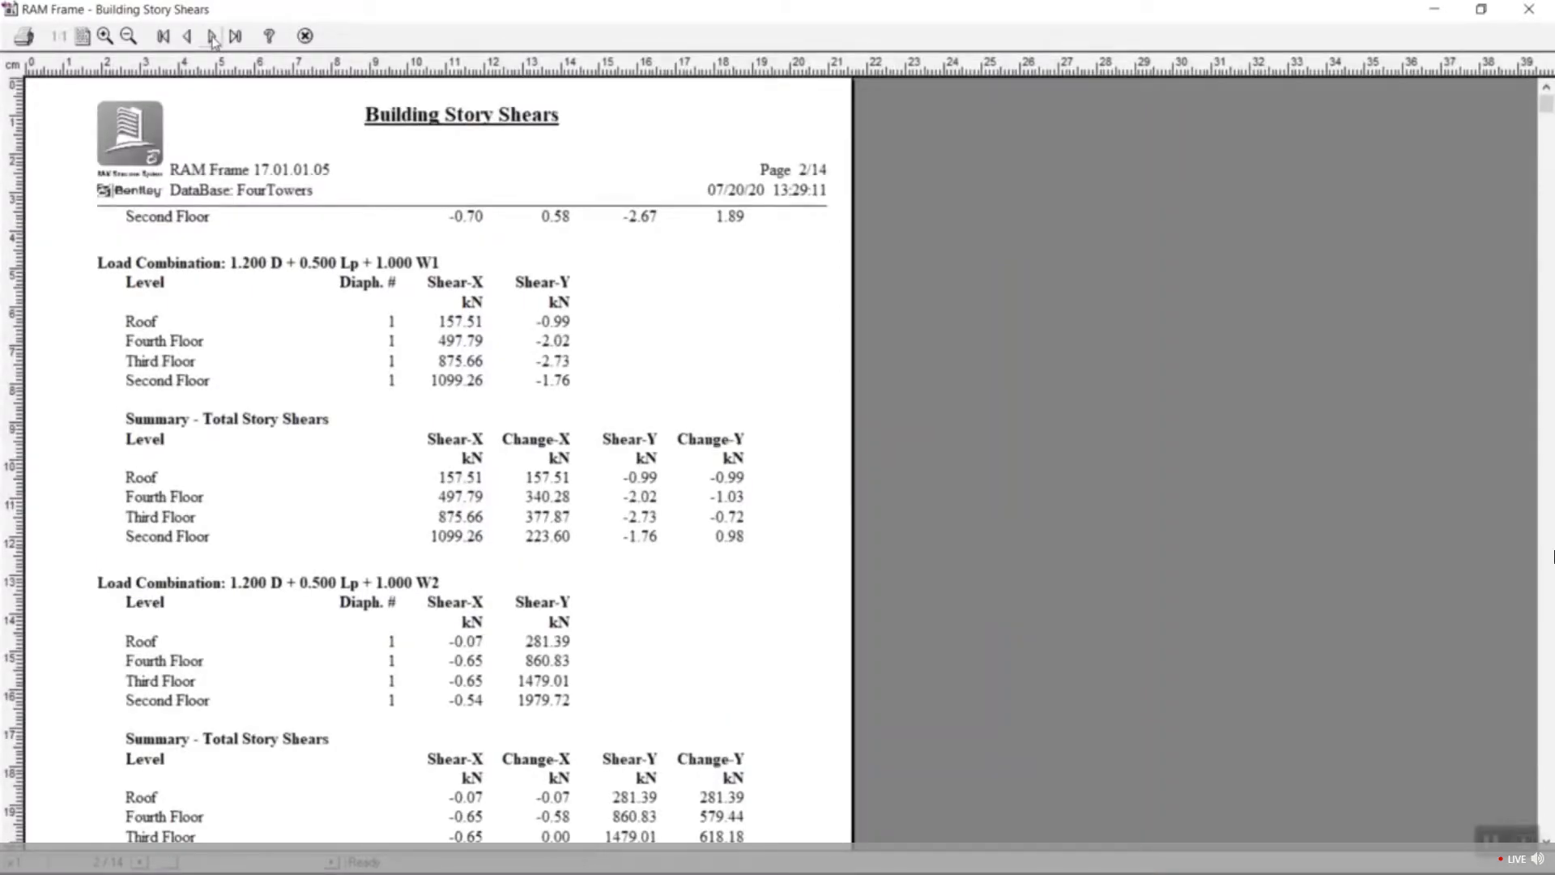
left_click(212, 37)
left_click(212, 36)
left_click(212, 37)
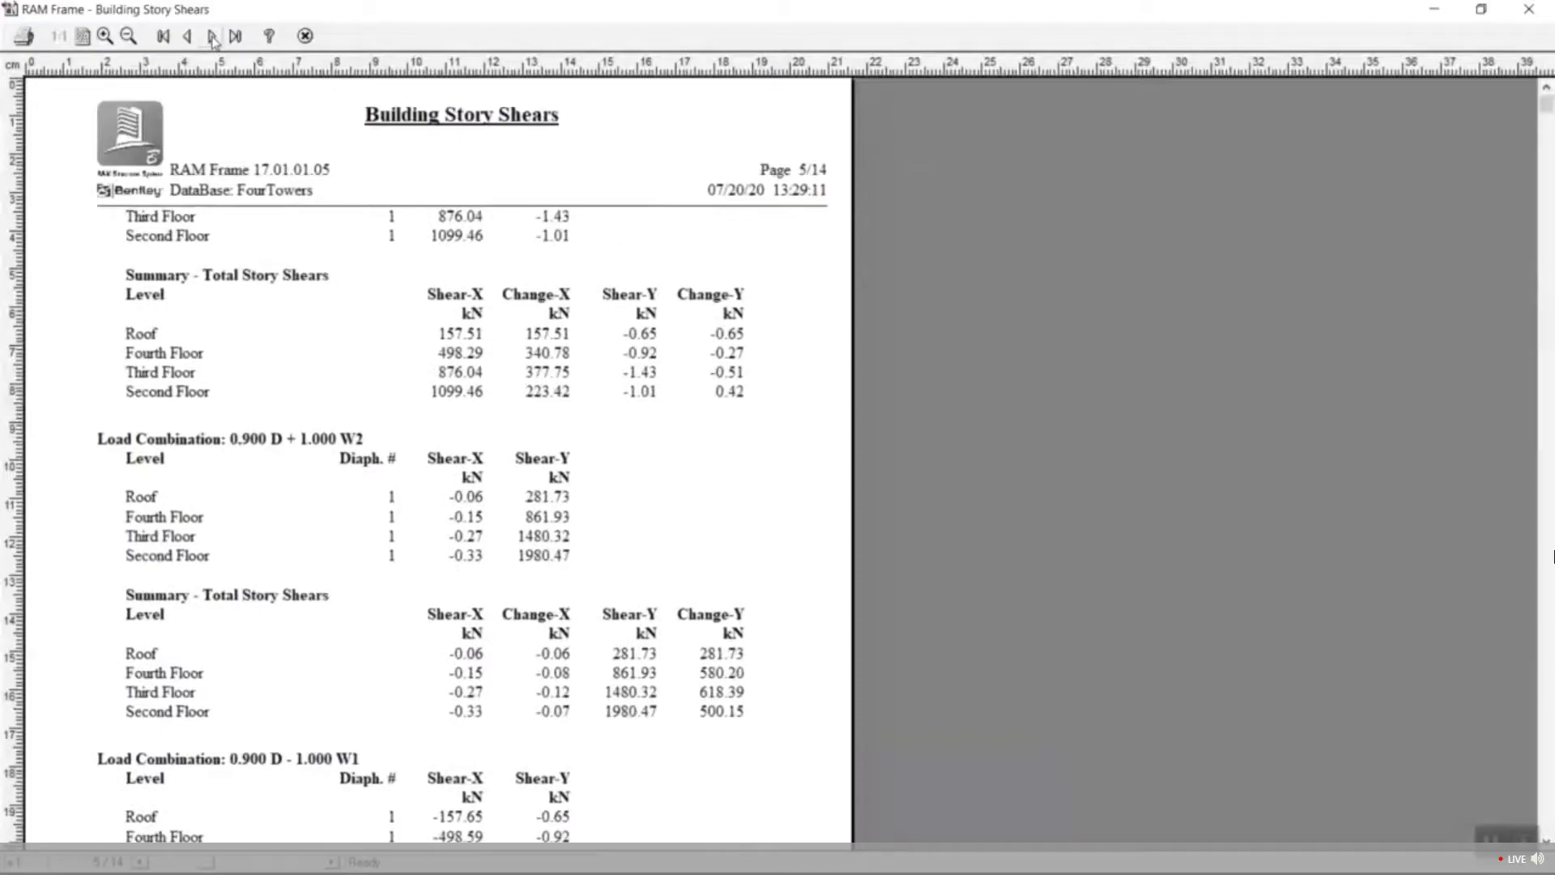
left_click(304, 37)
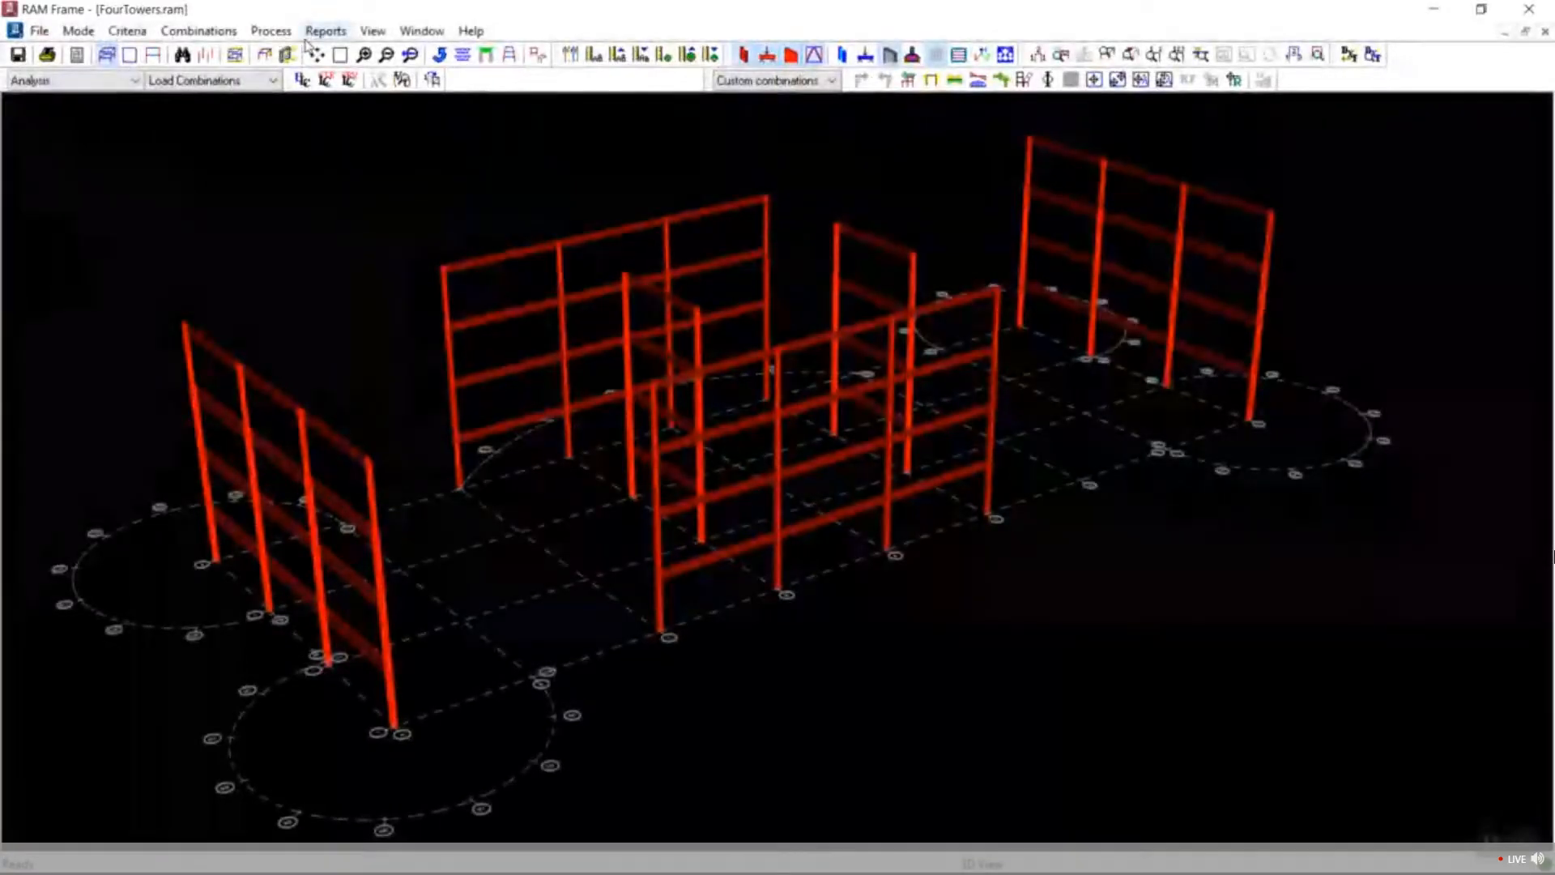
Open the Reactions report for frame 0, page through the nodal reactions for every load combination, and close it.
left_click(273, 34)
mouse_move(309, 40)
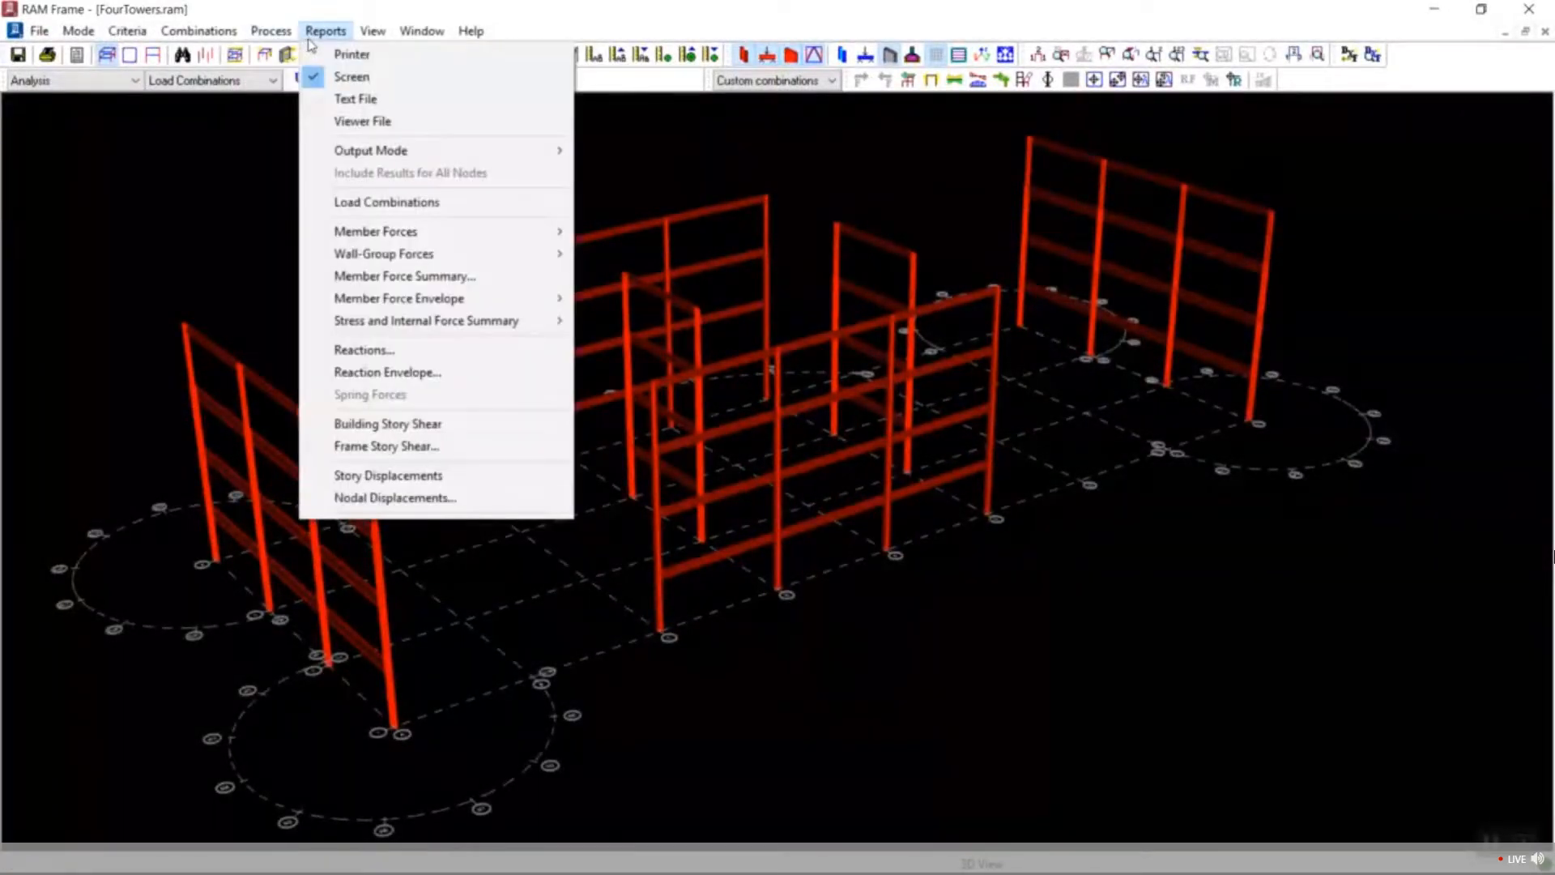
left_click(381, 350)
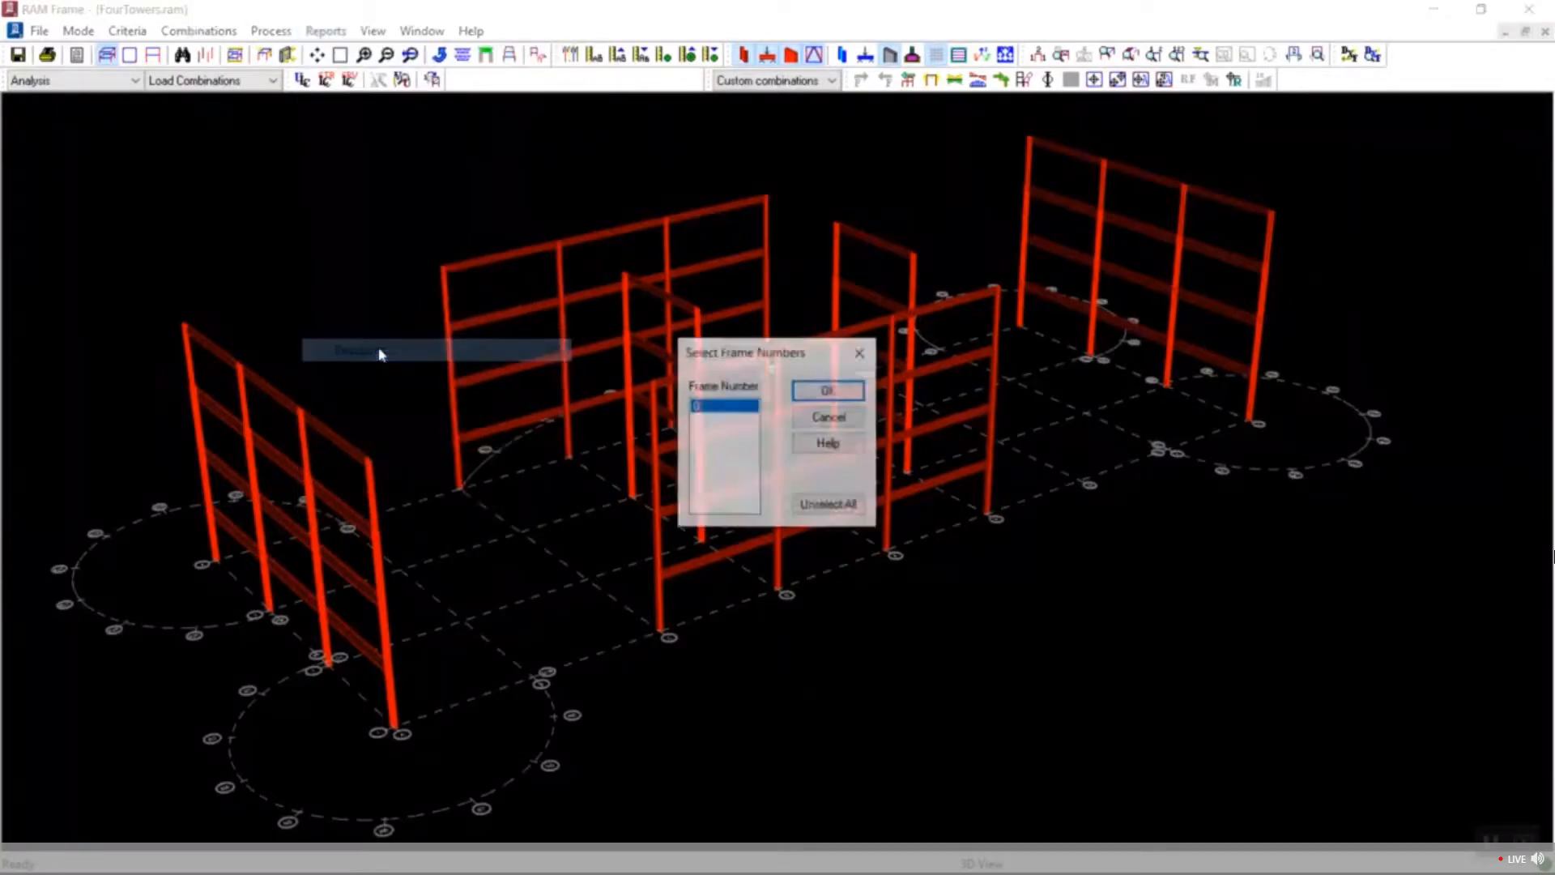
left_click(810, 390)
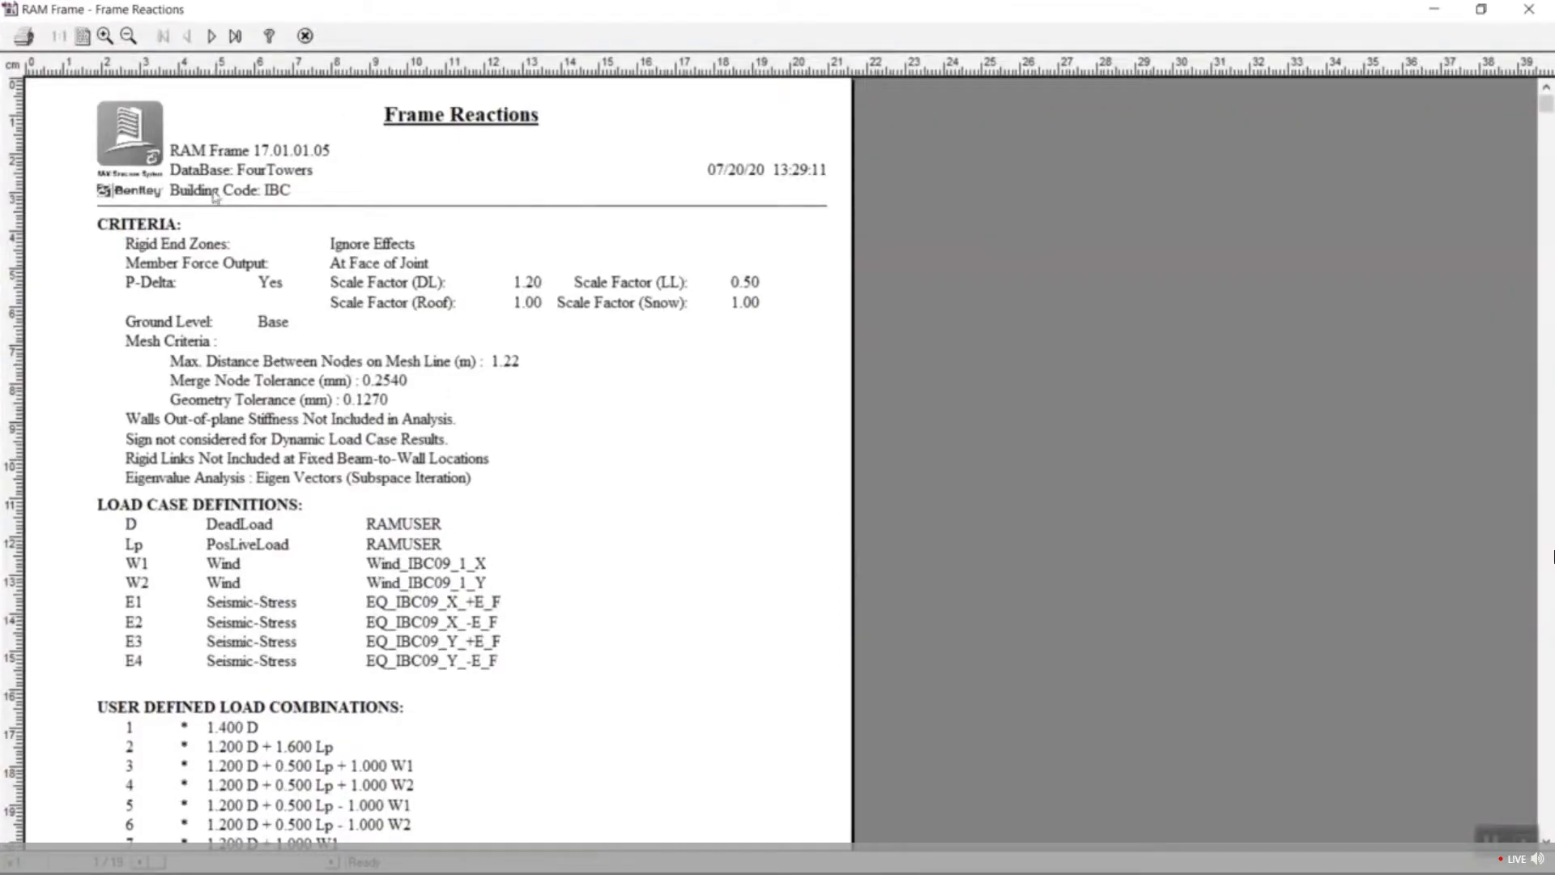
left_click(213, 36)
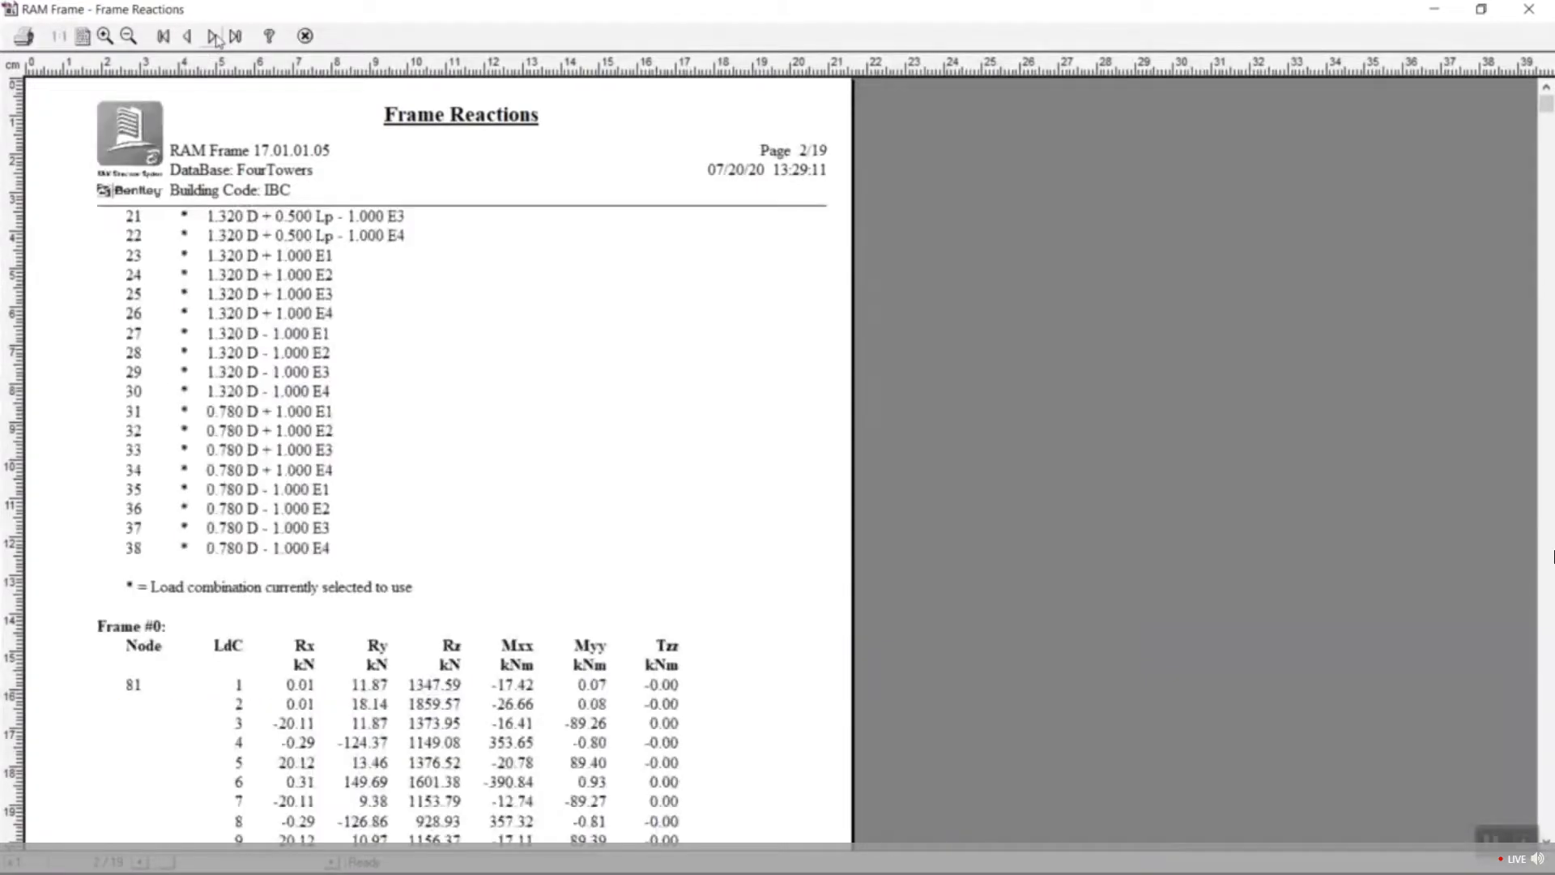
left_click(213, 37)
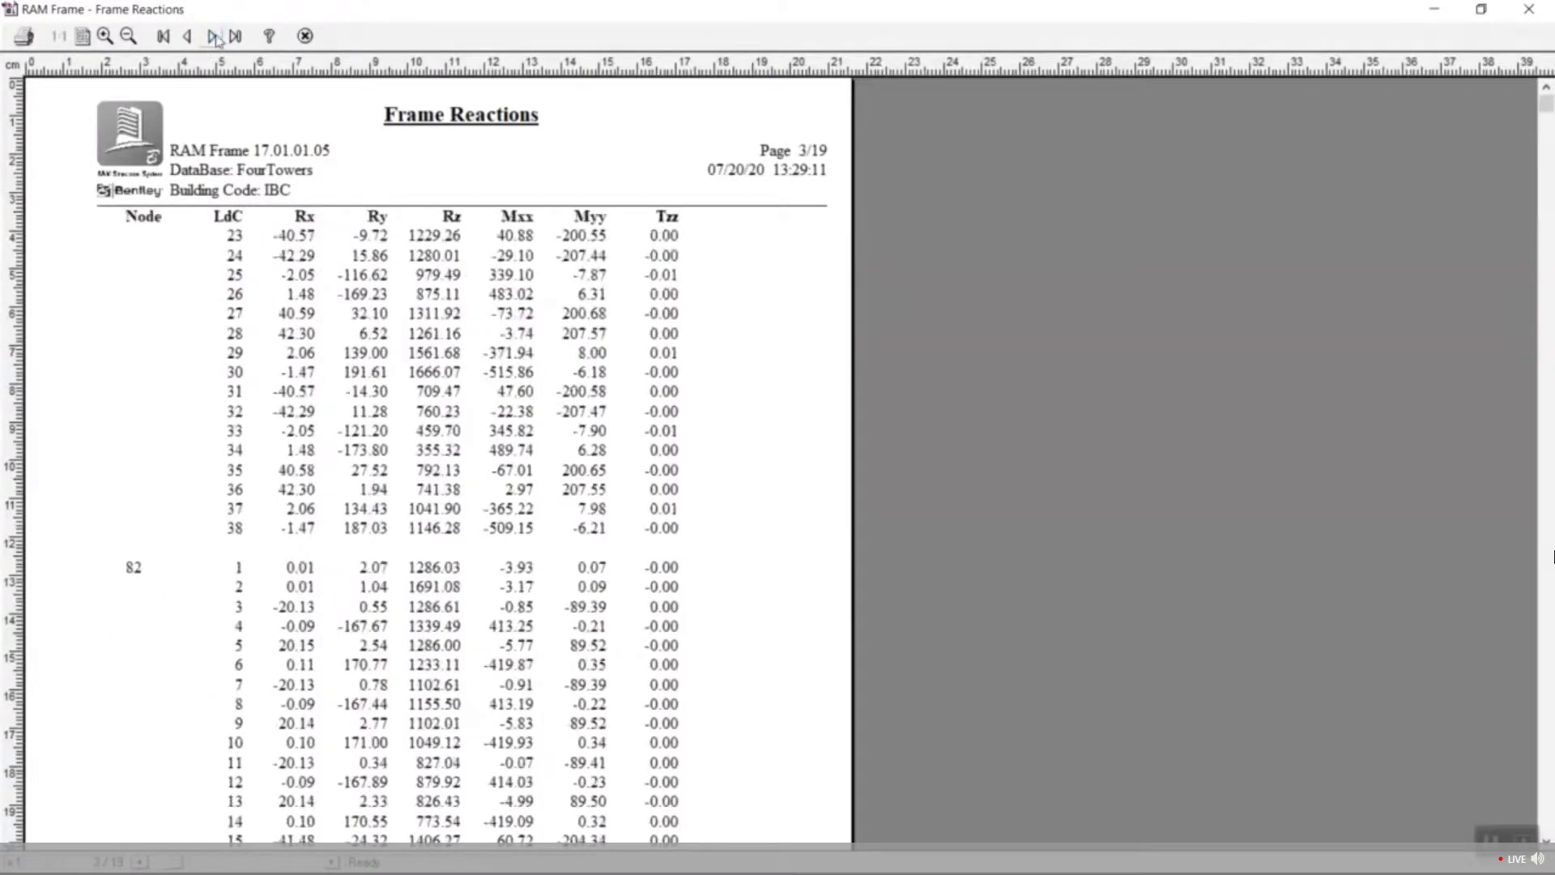
left_click(213, 36)
left_click(213, 36)
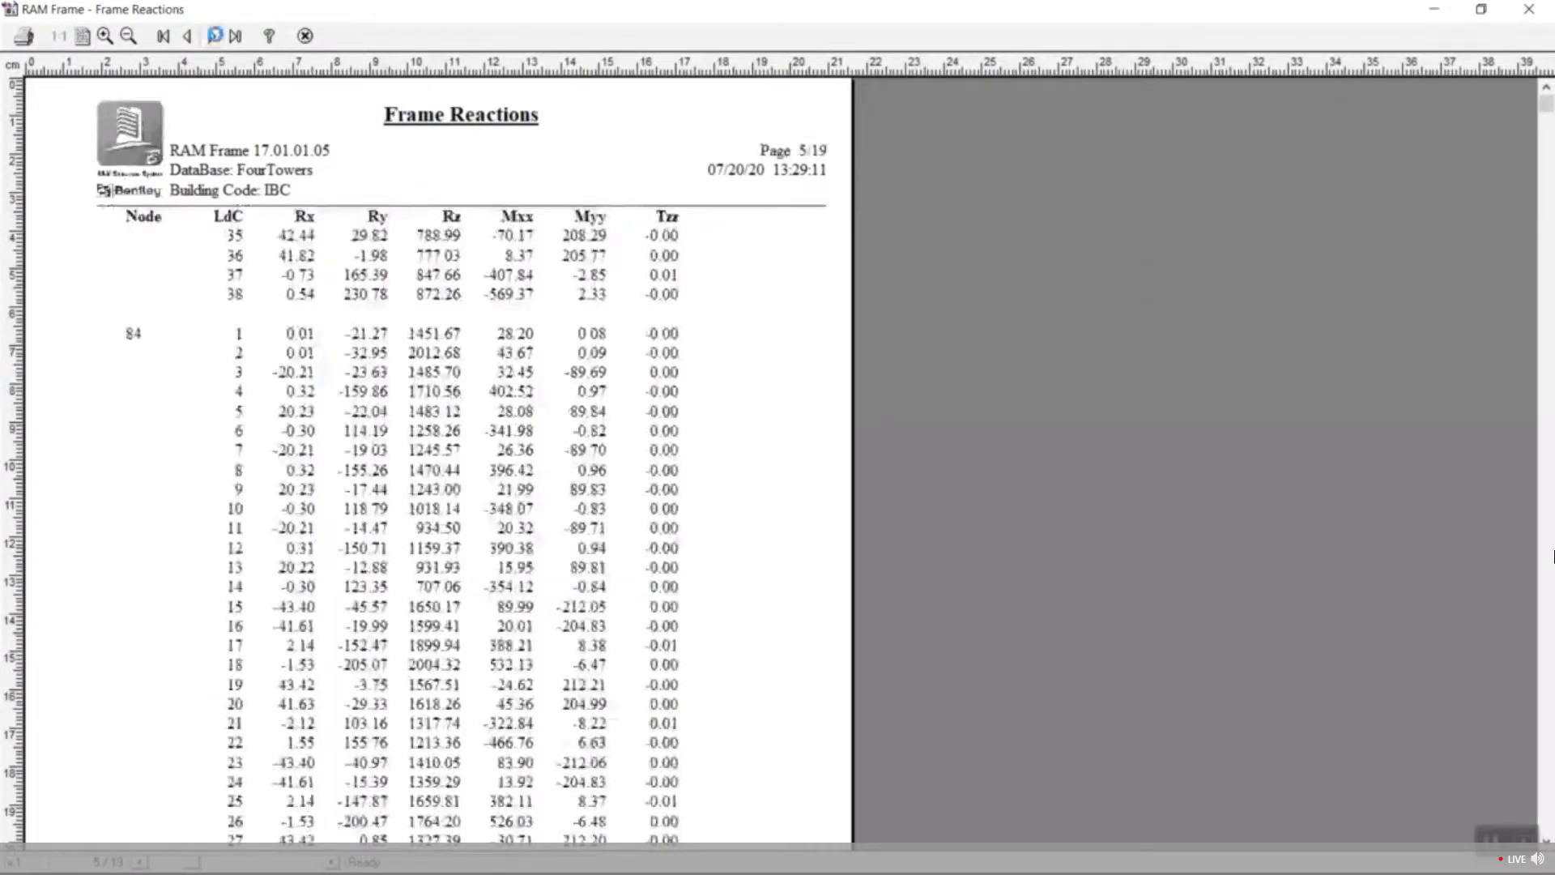
left_click(213, 37)
left_click(213, 36)
left_click(213, 37)
left_click(213, 37)
left_click(213, 36)
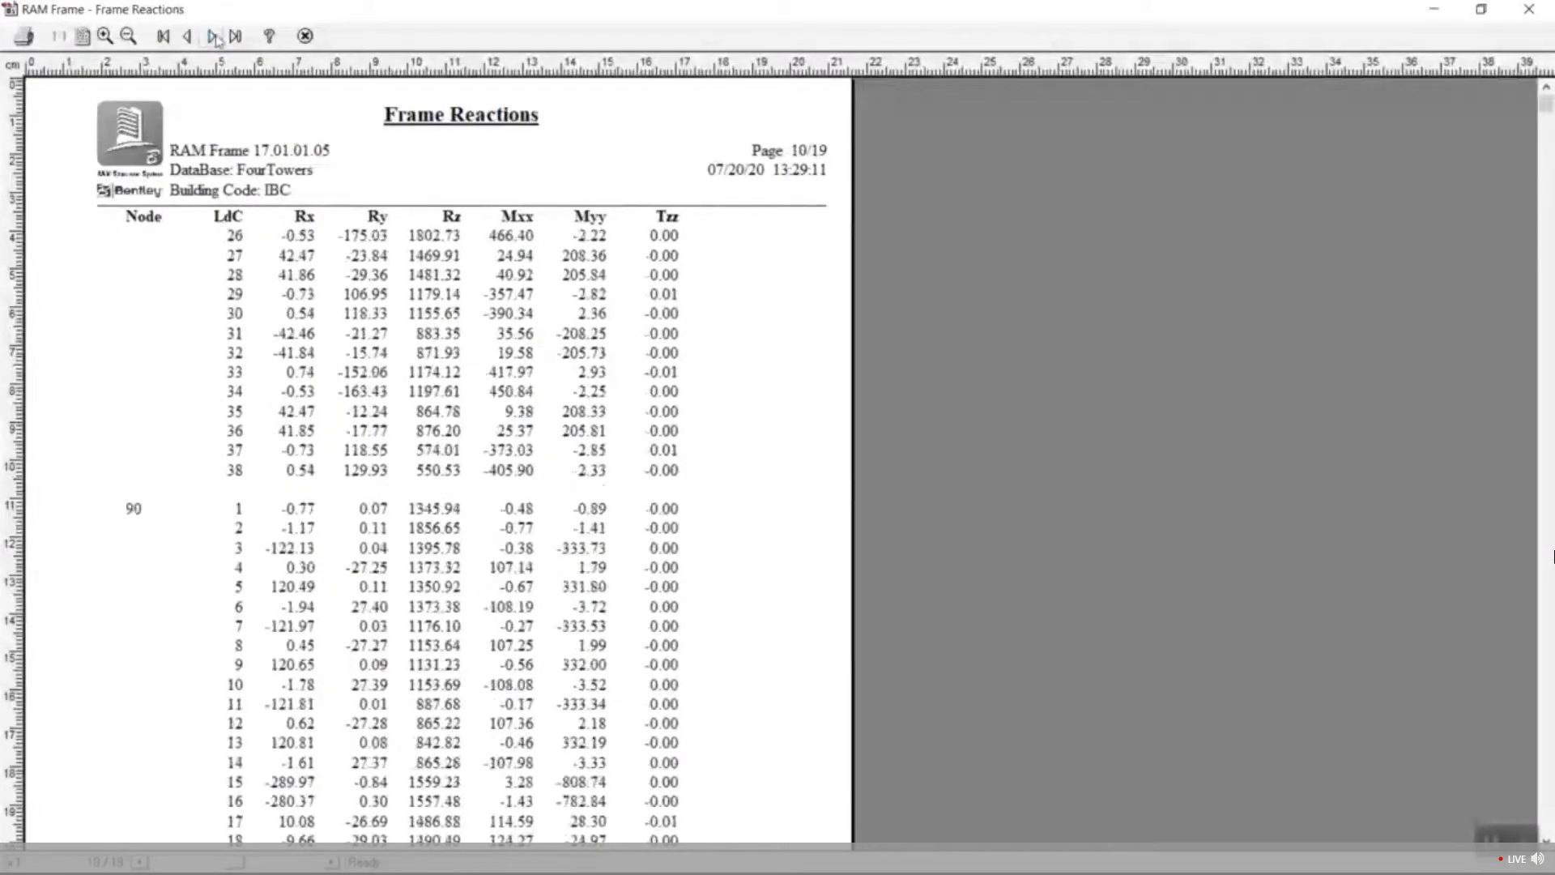
left_click(213, 36)
left_click(213, 36)
left_click(213, 36)
left_click(213, 36)
left_click(213, 36)
left_click(213, 36)
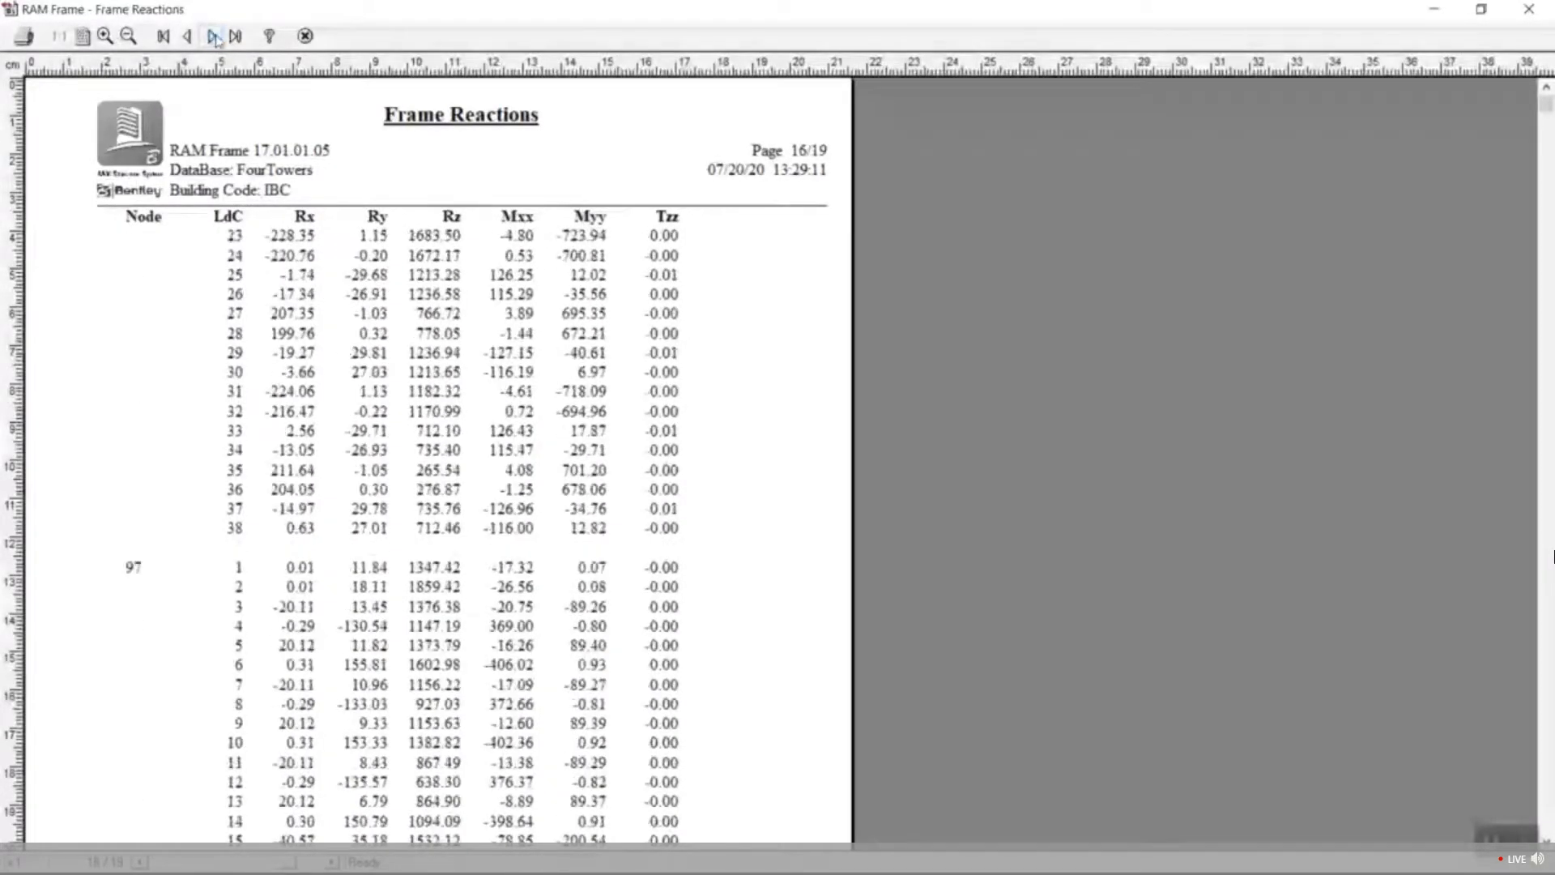
left_click(305, 36)
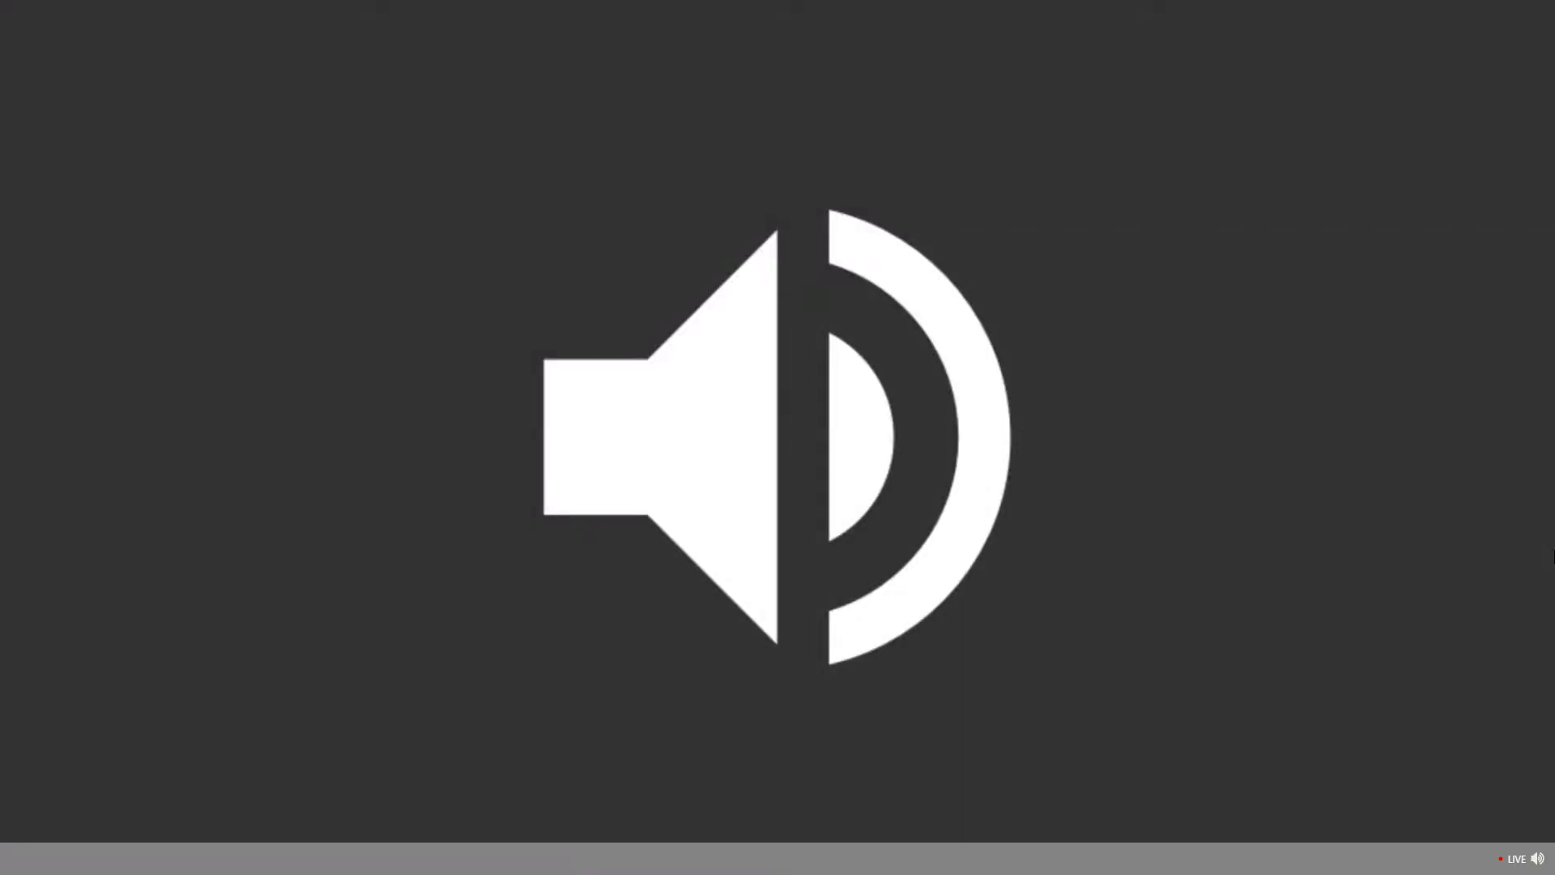
key("Escape")
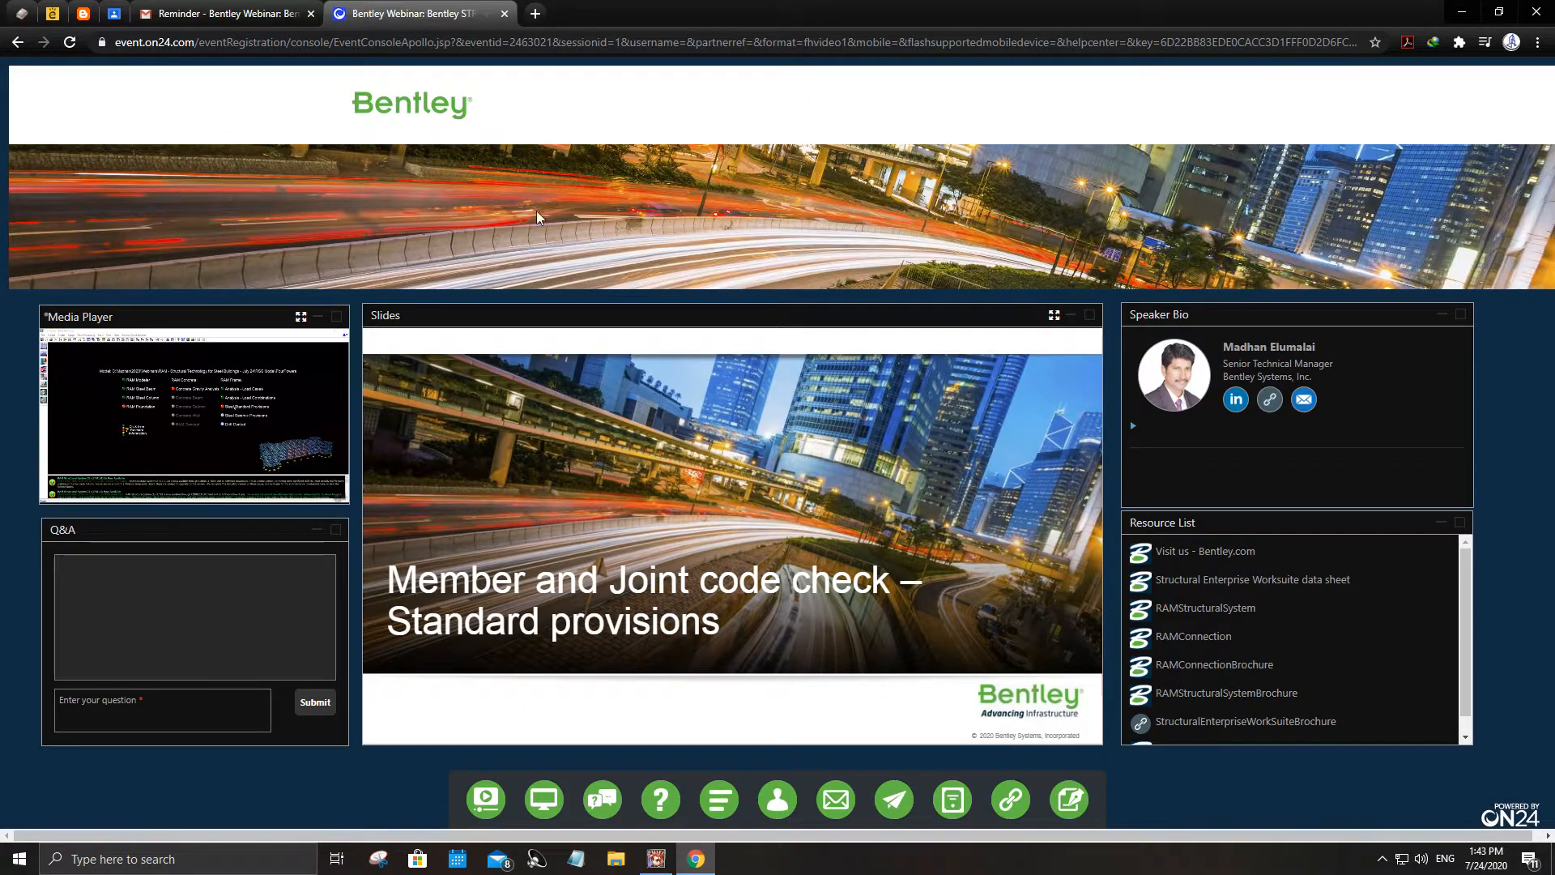
left_click(299, 316)
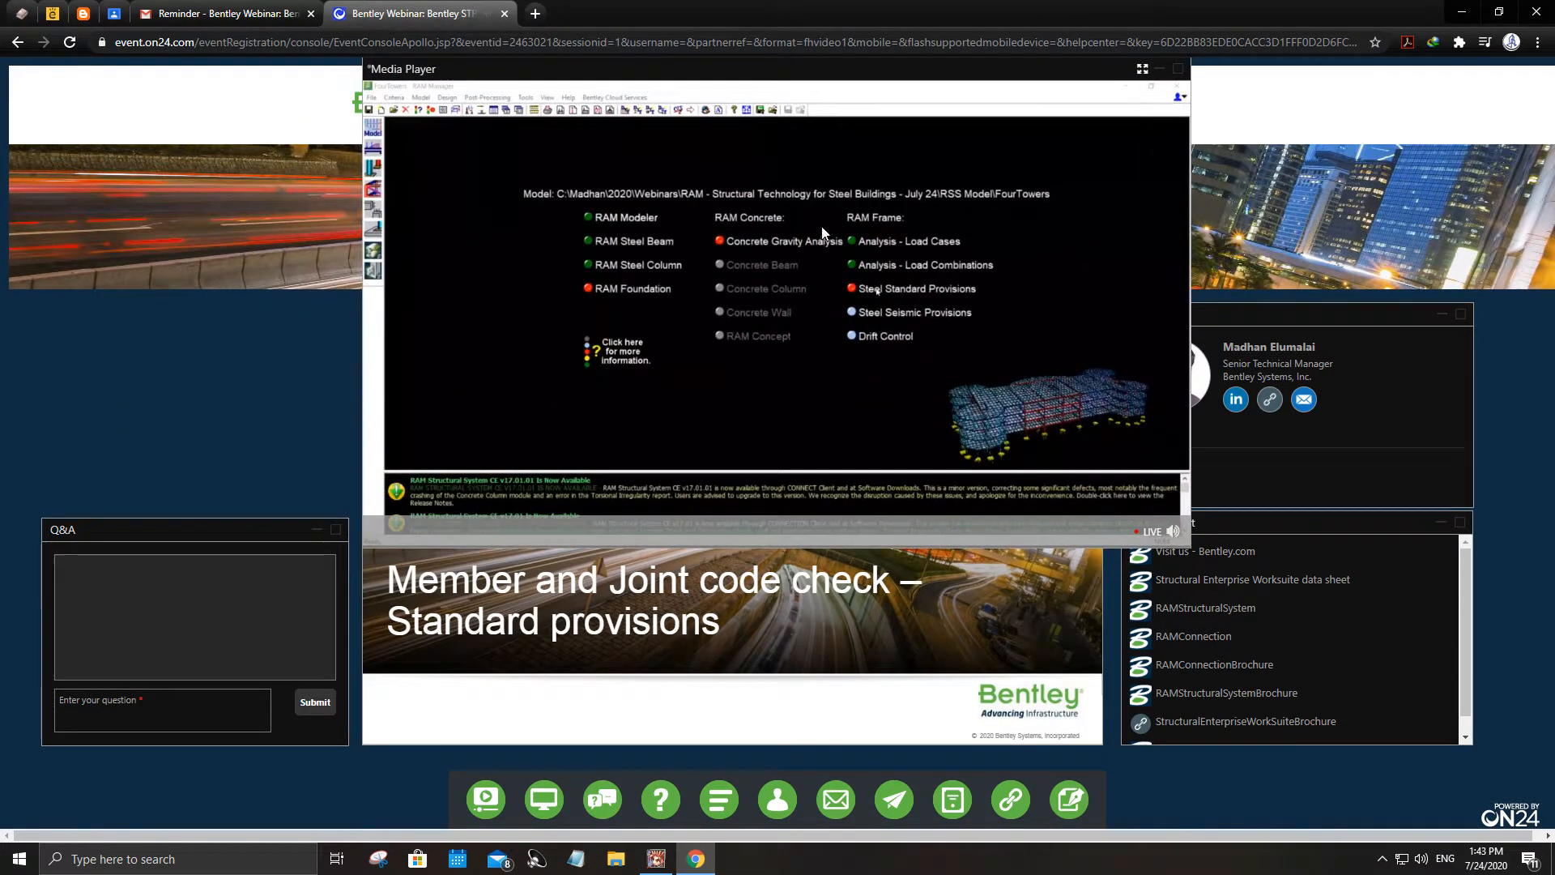
left_click(1140, 70)
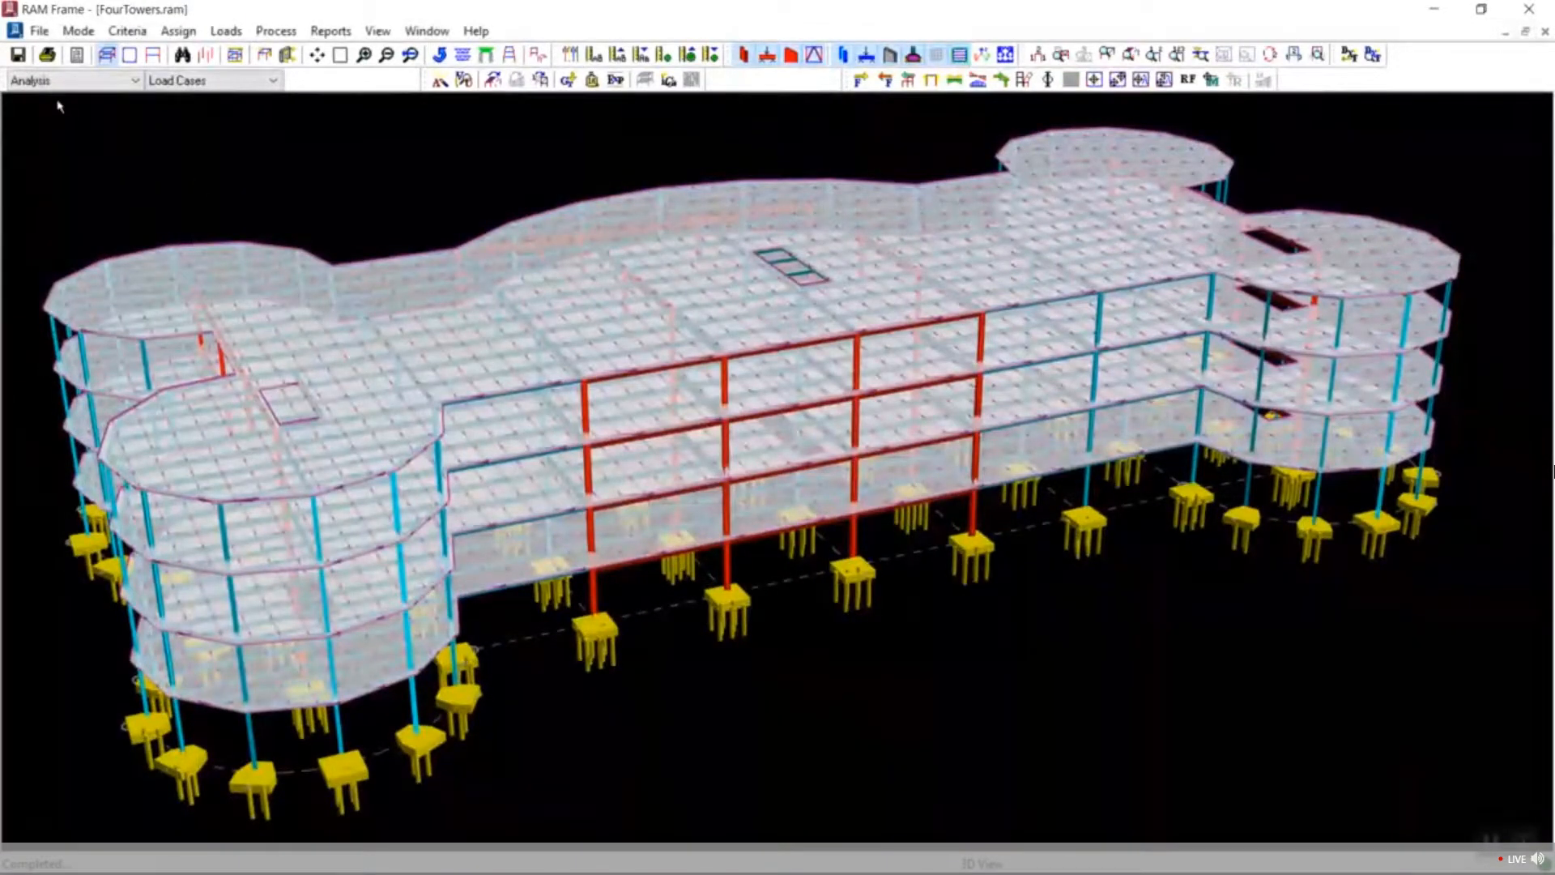
Switch to the Steel Standard Provisions mode with the AISC 360-16 LRFD code, accepting the IBC 2018 / ASCE 7-16 LRFD load combinations.
left_click(178, 81)
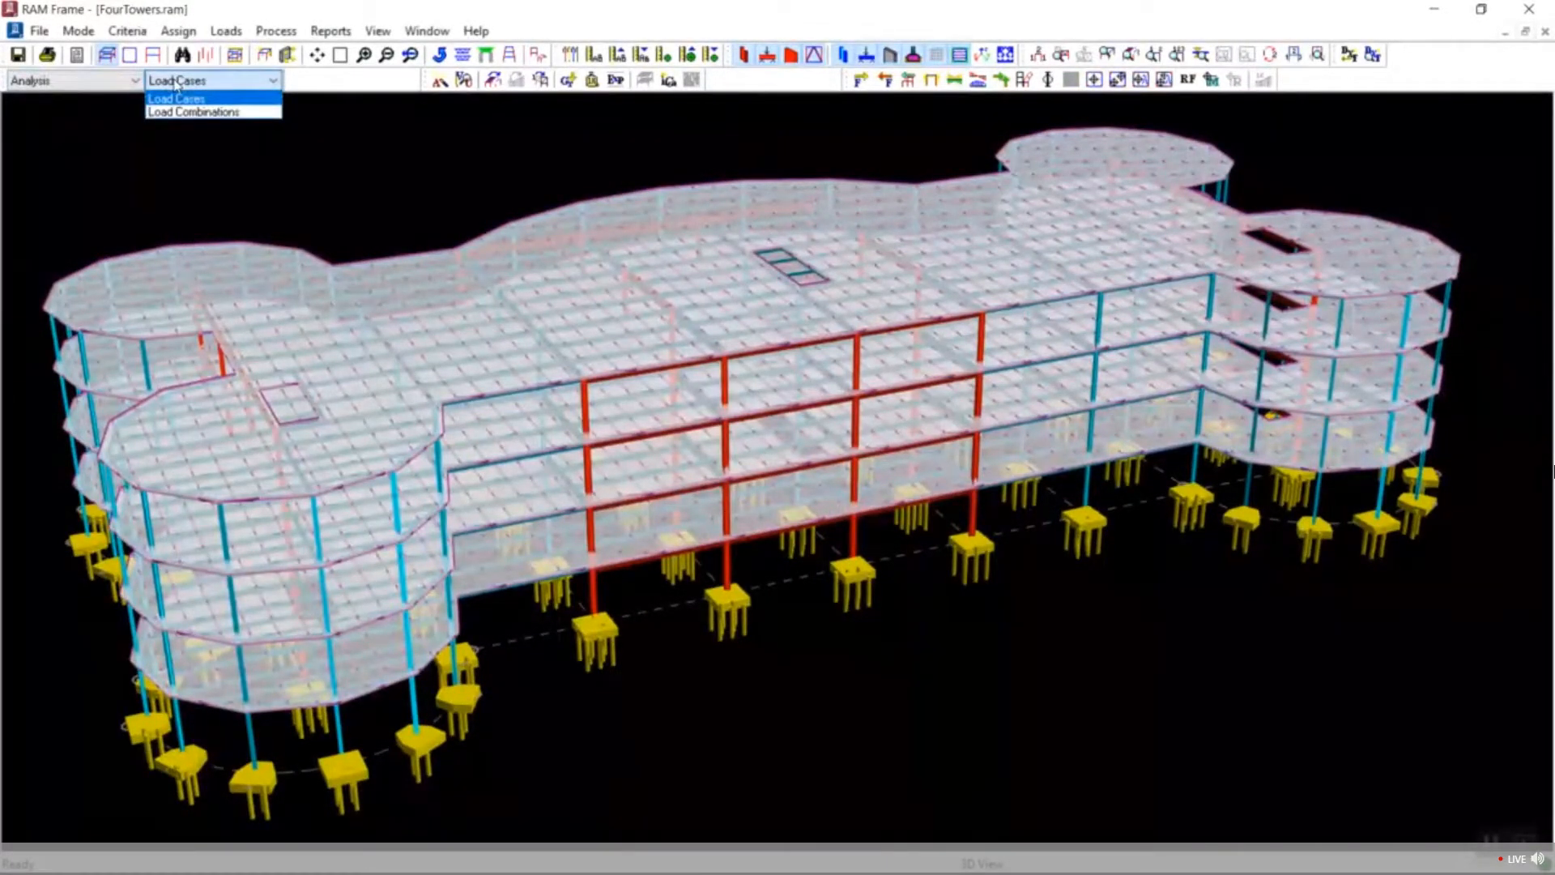
left_click(110, 91)
left_click(111, 81)
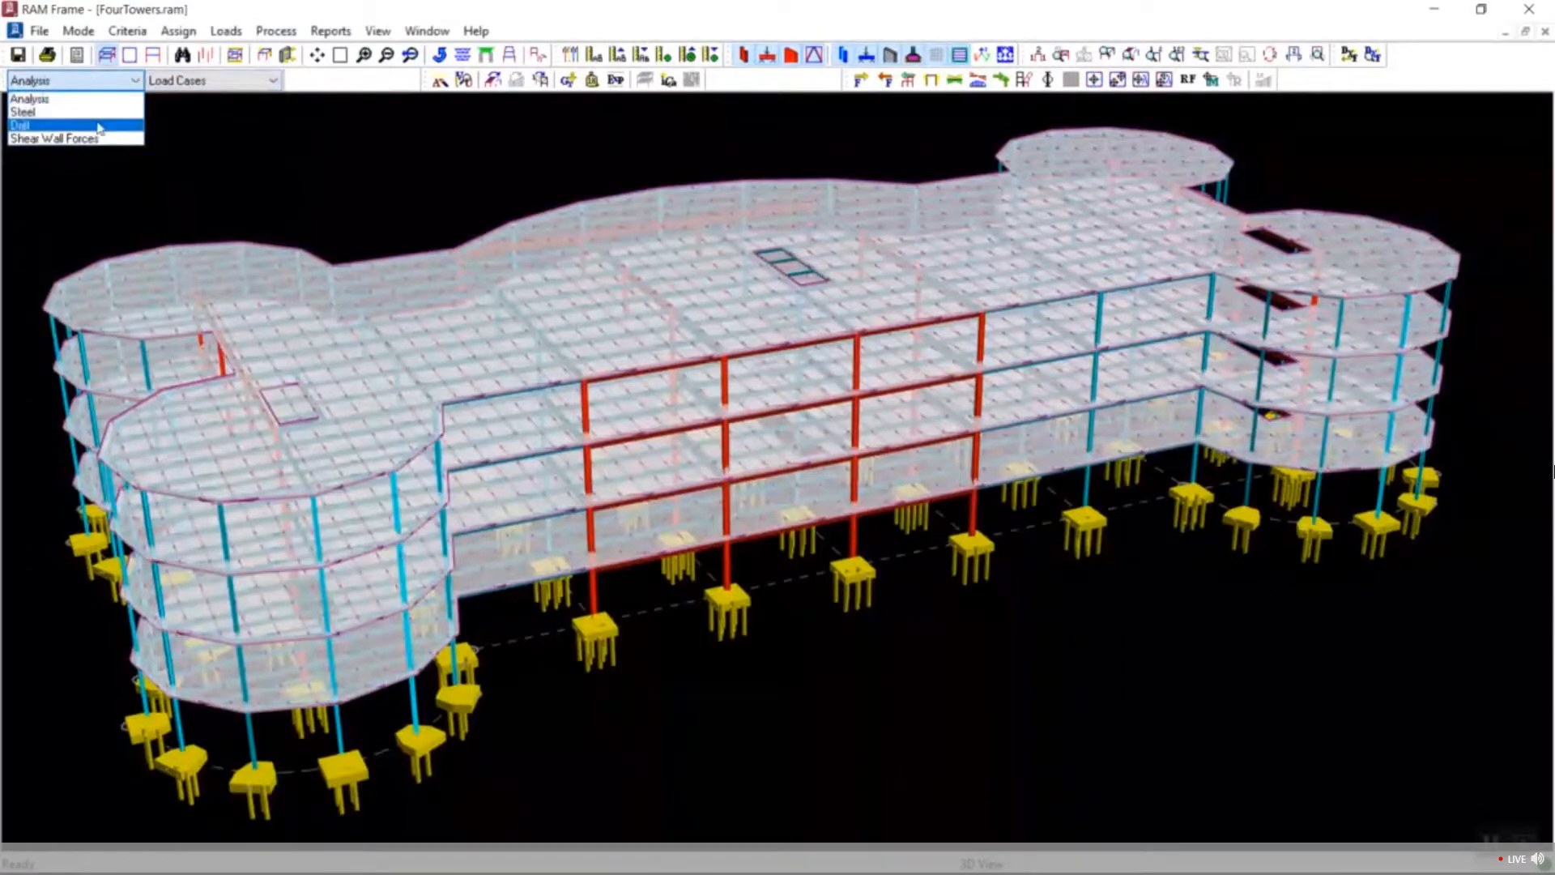
left_click(98, 113)
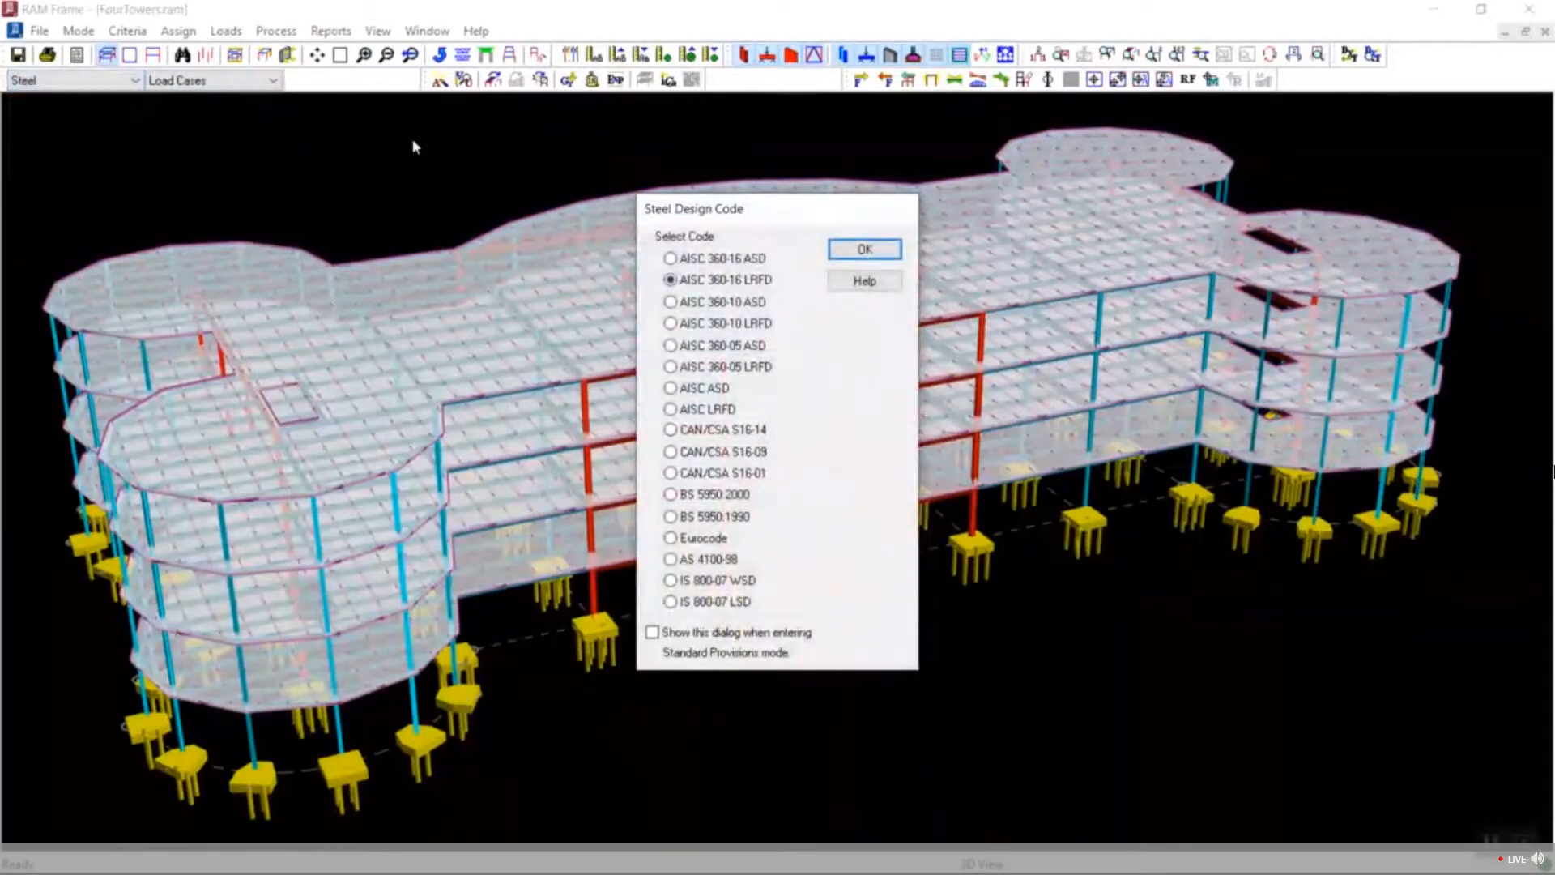
left_click(856, 256)
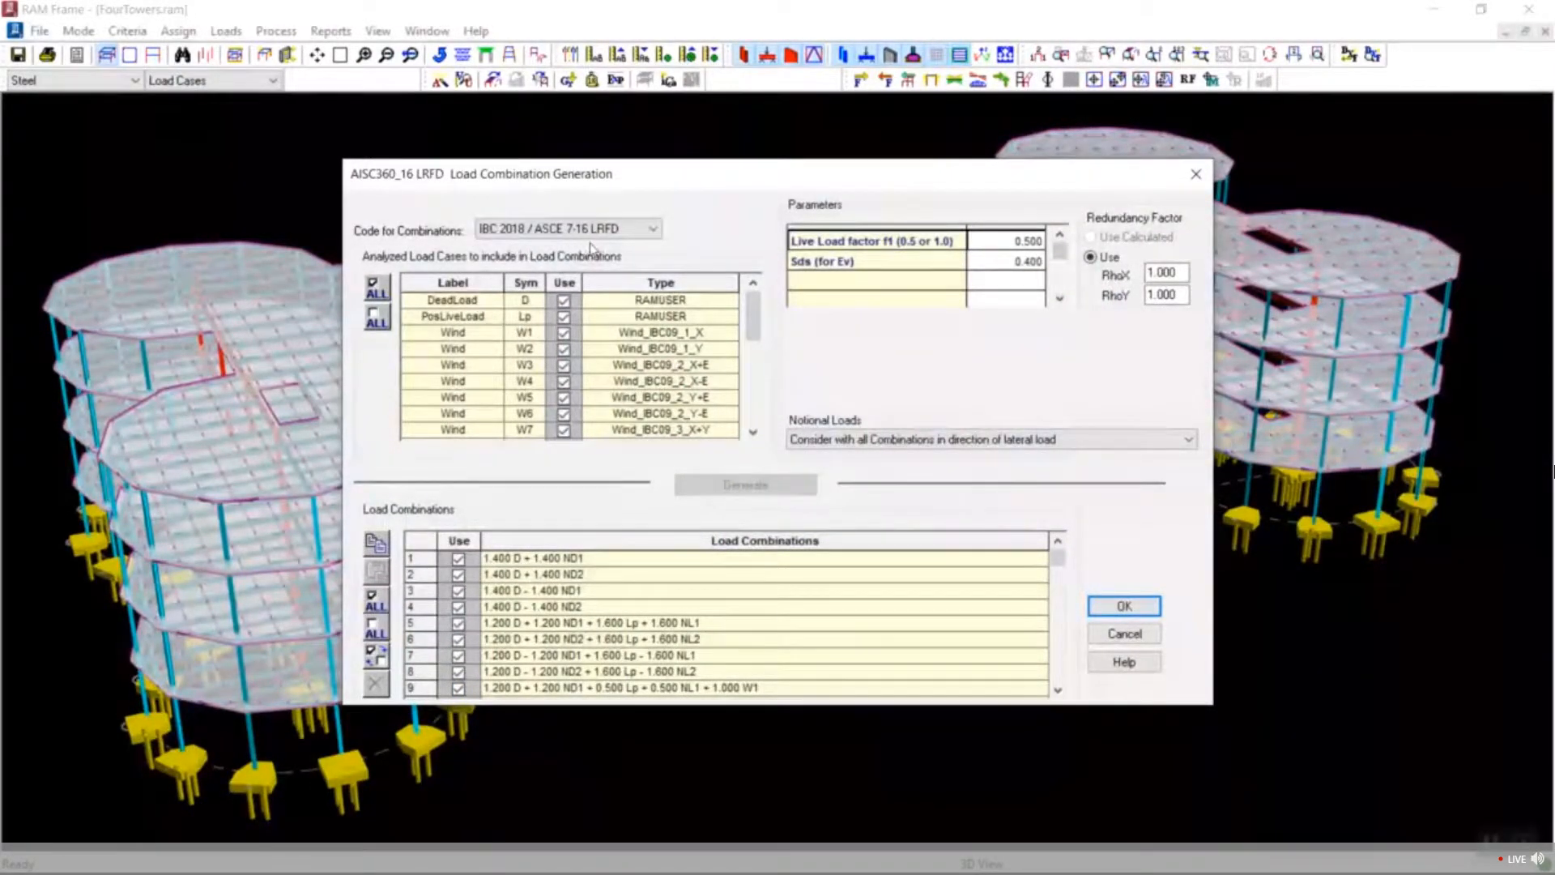
left_click(1124, 606)
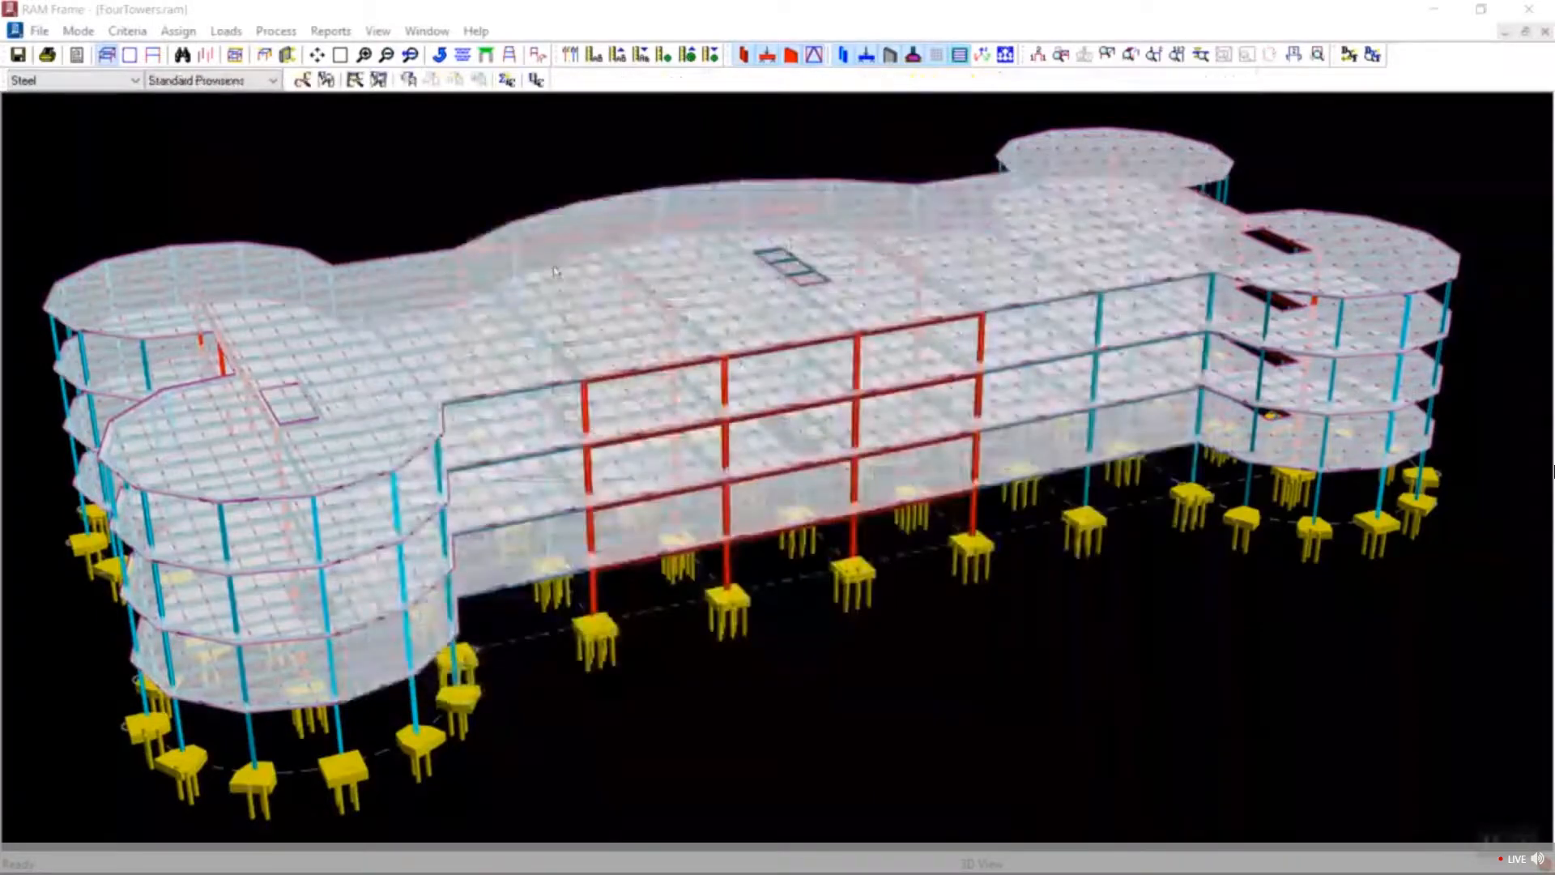
Review the B1 and B2 Factors and the K-Factor criteria for the steel code check, accepting both without changes.
left_click(127, 30)
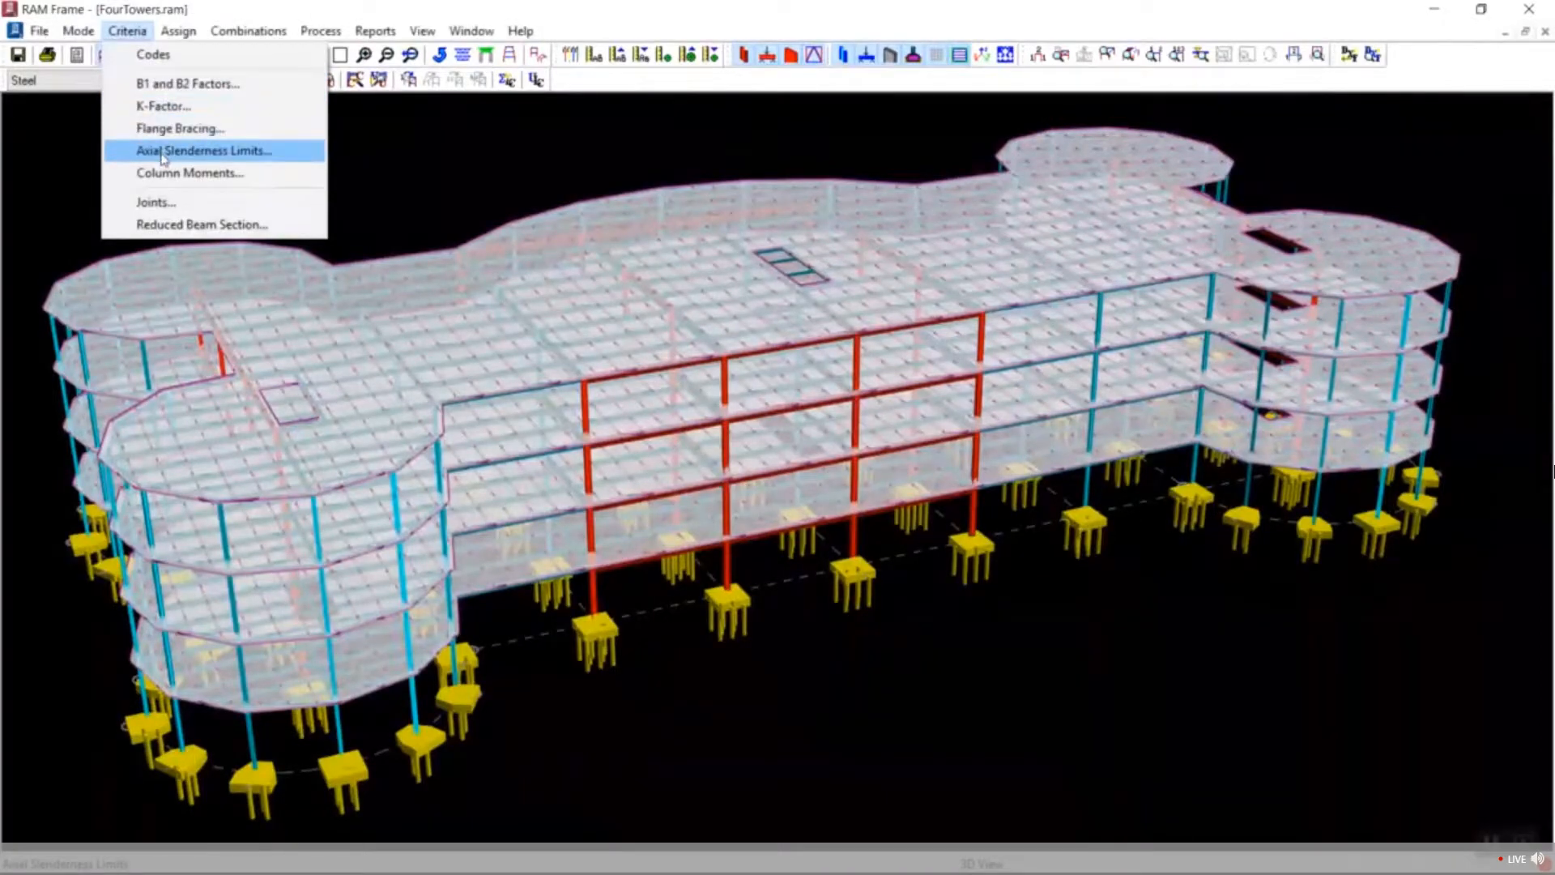
left_click(175, 92)
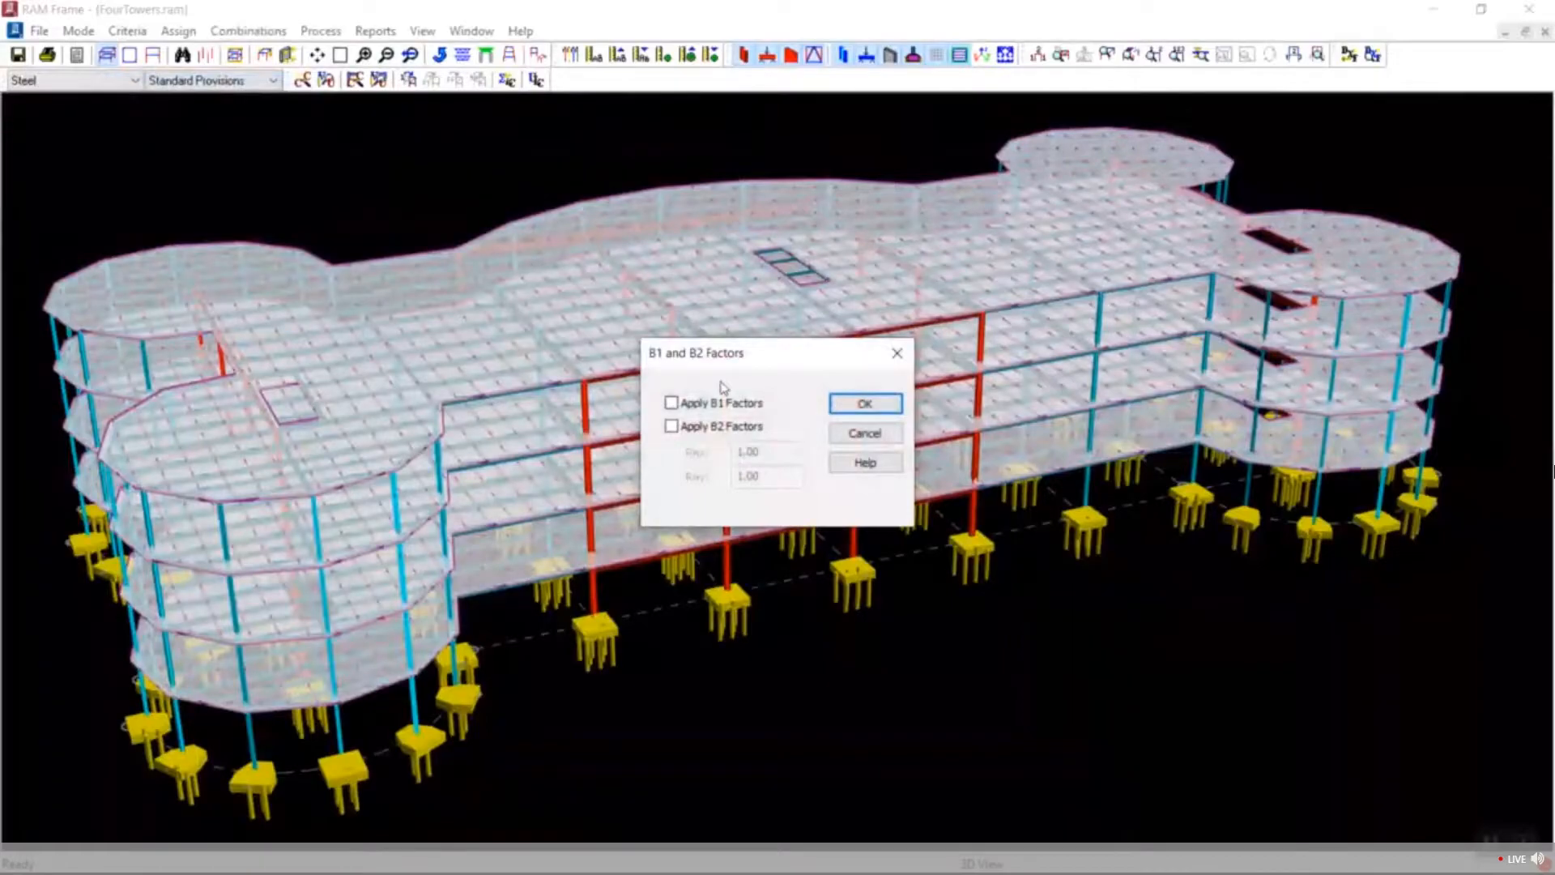
left_click(865, 403)
left_click(123, 33)
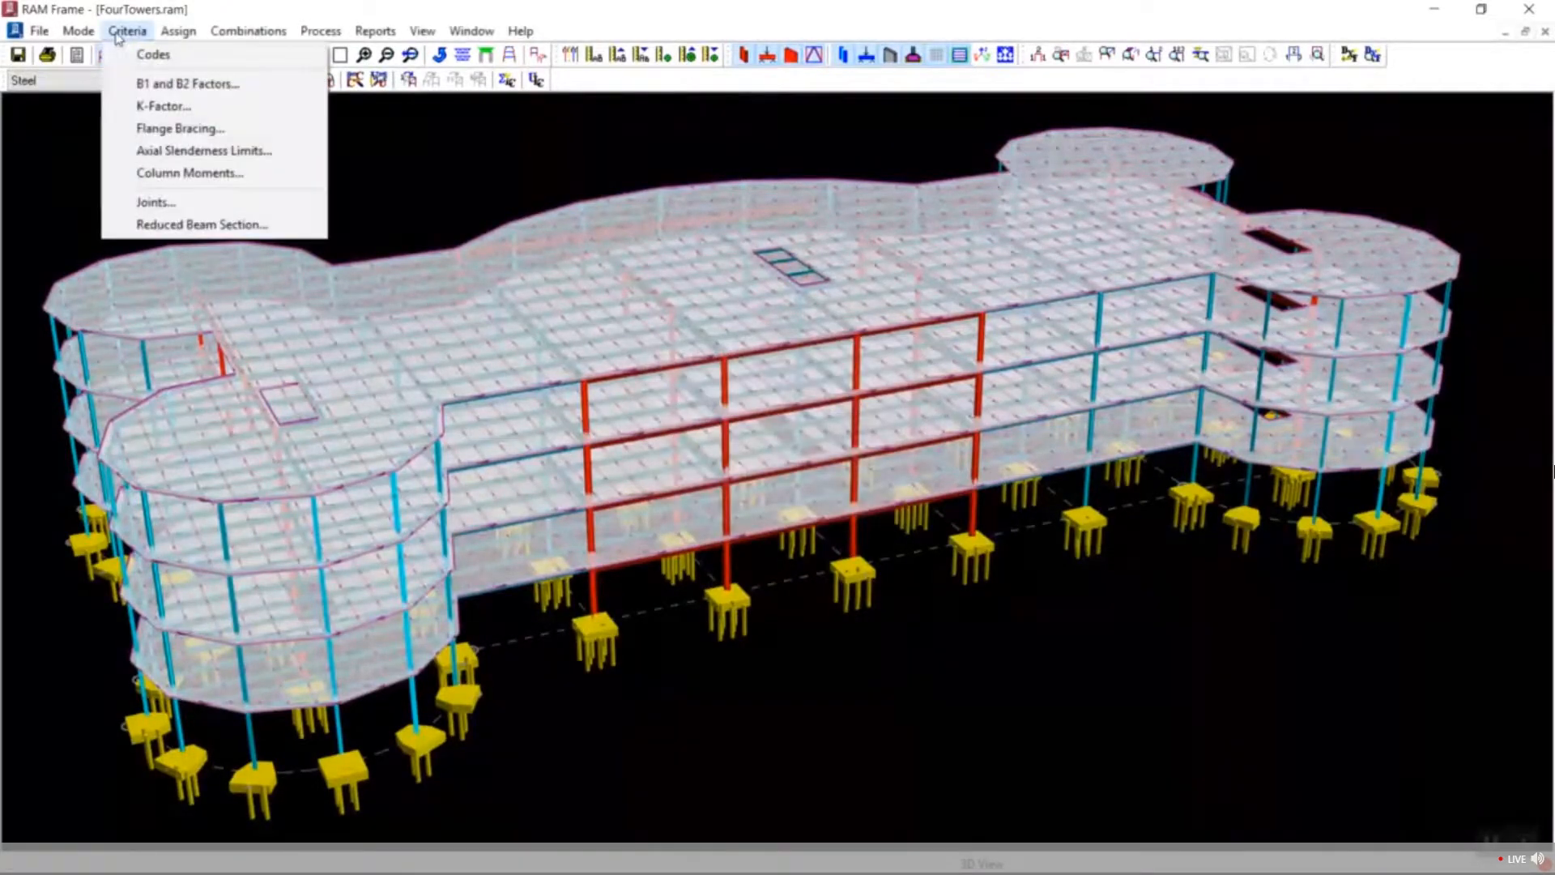
left_click(154, 104)
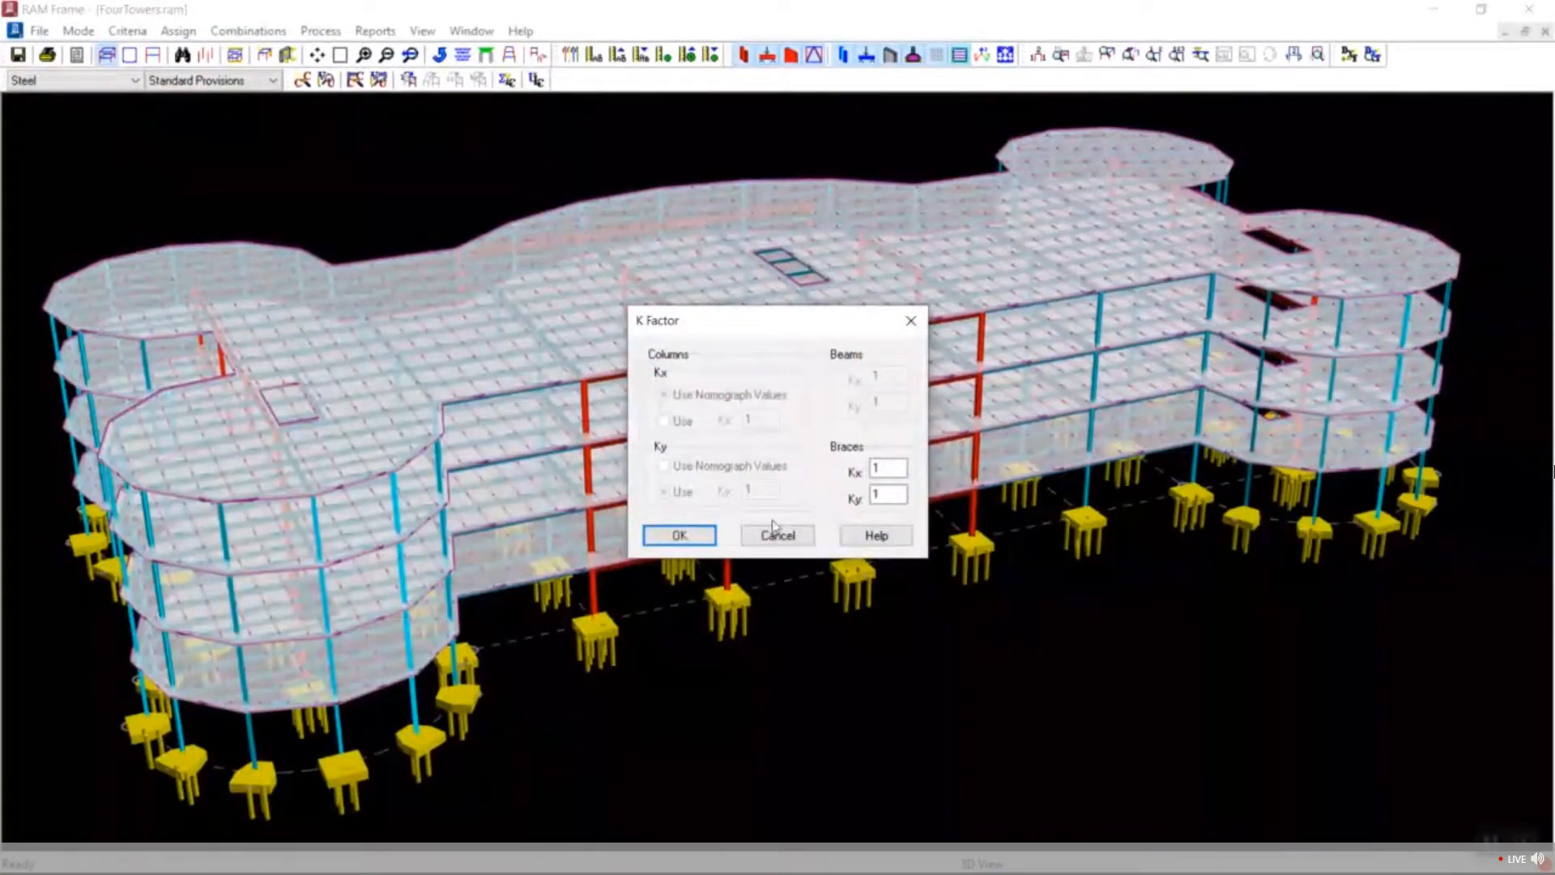
left_click(679, 535)
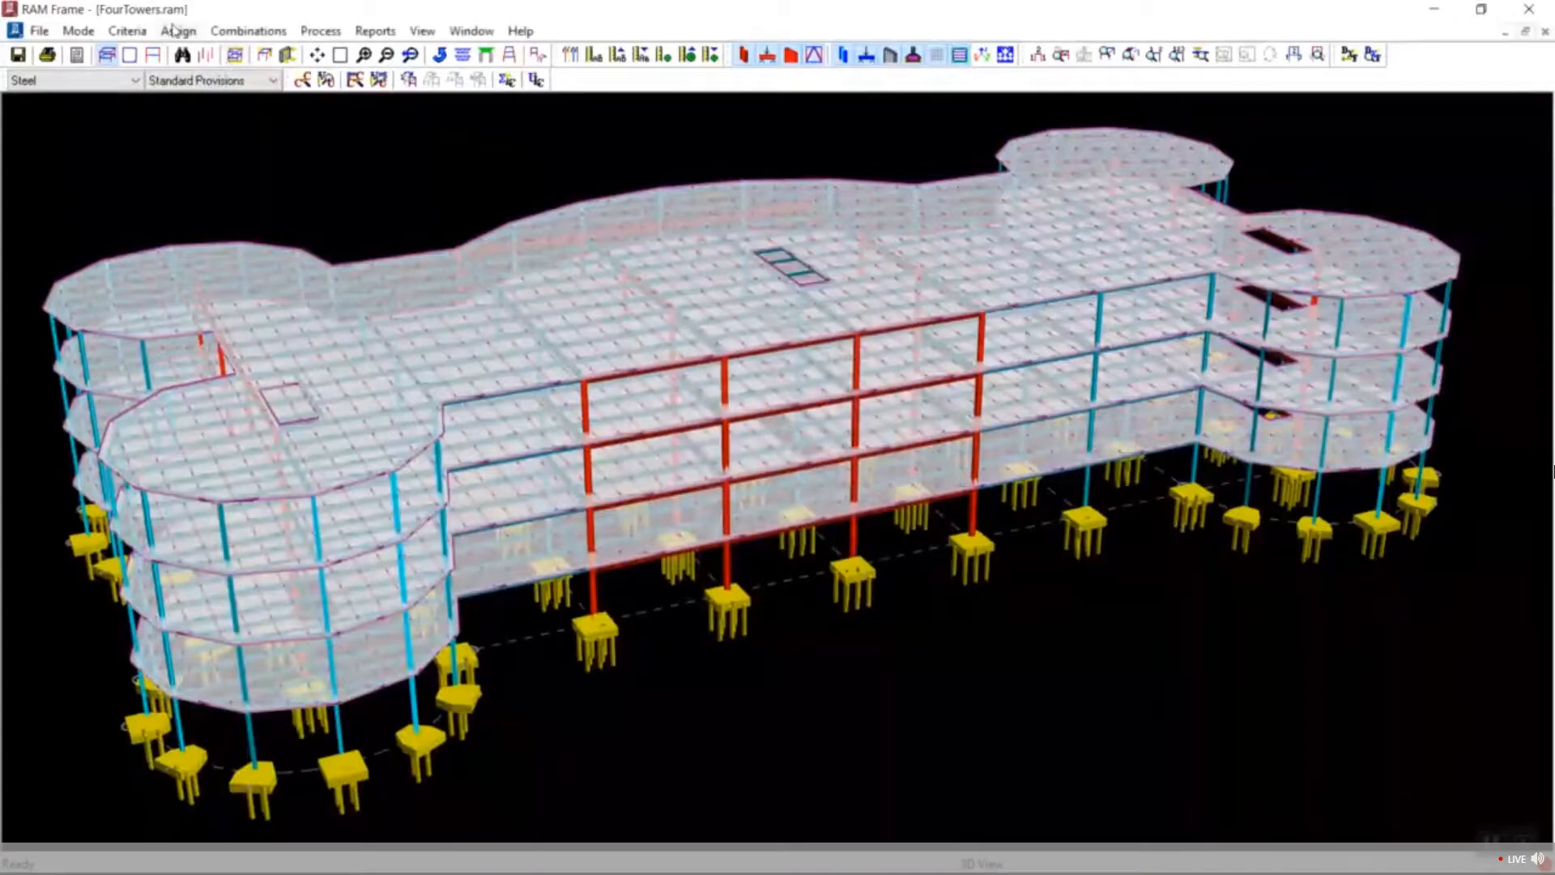
Review the compression flange bracing criteria for beams, horizontal braces and columns, and accept them without changes.
left_click(149, 33)
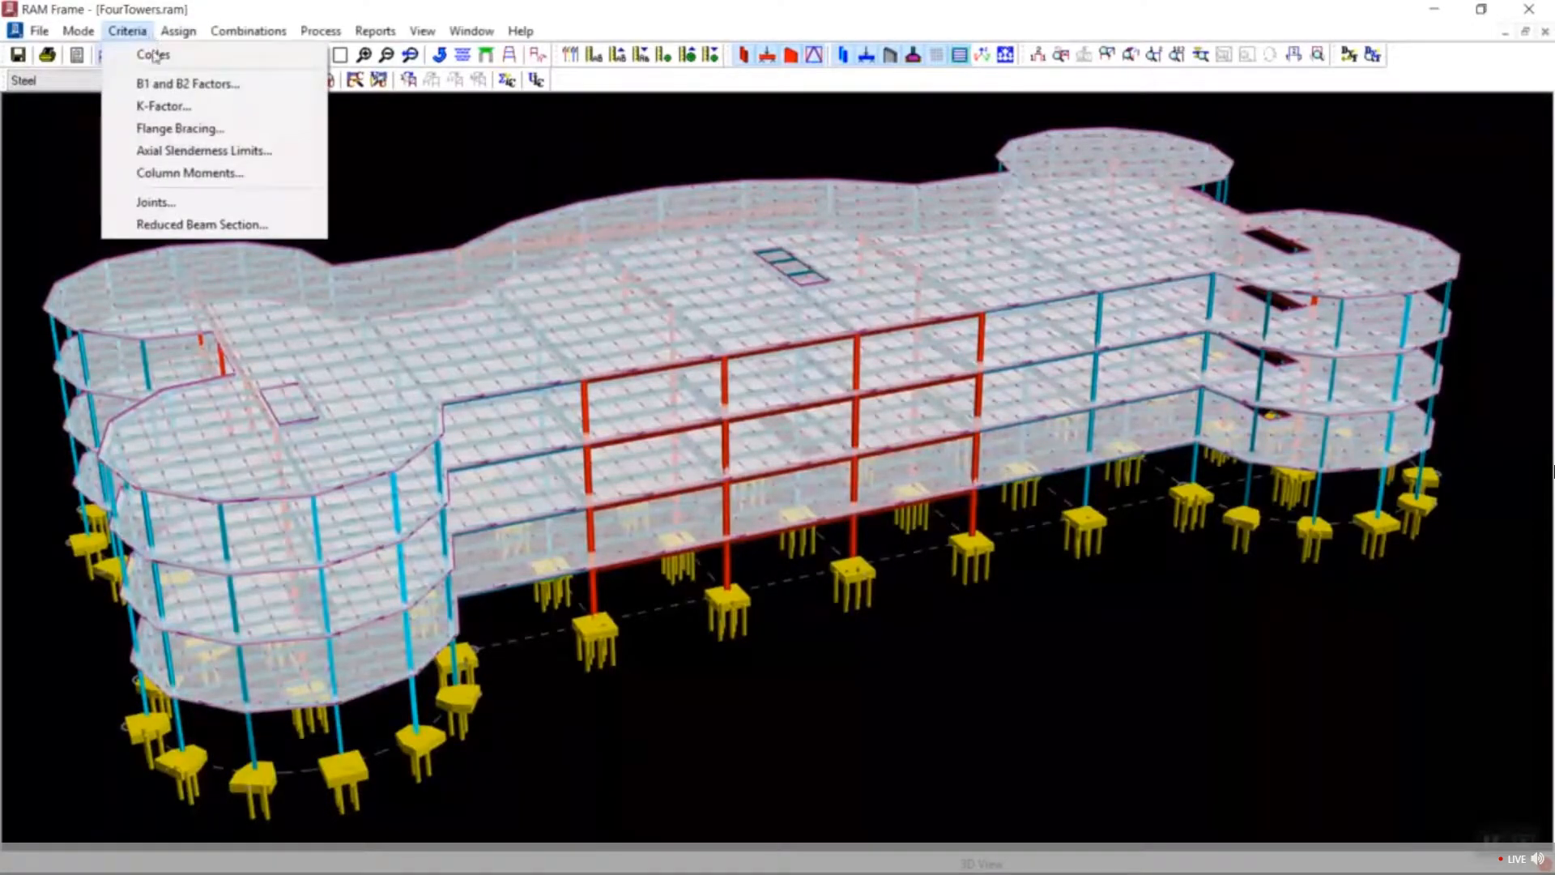
left_click(174, 128)
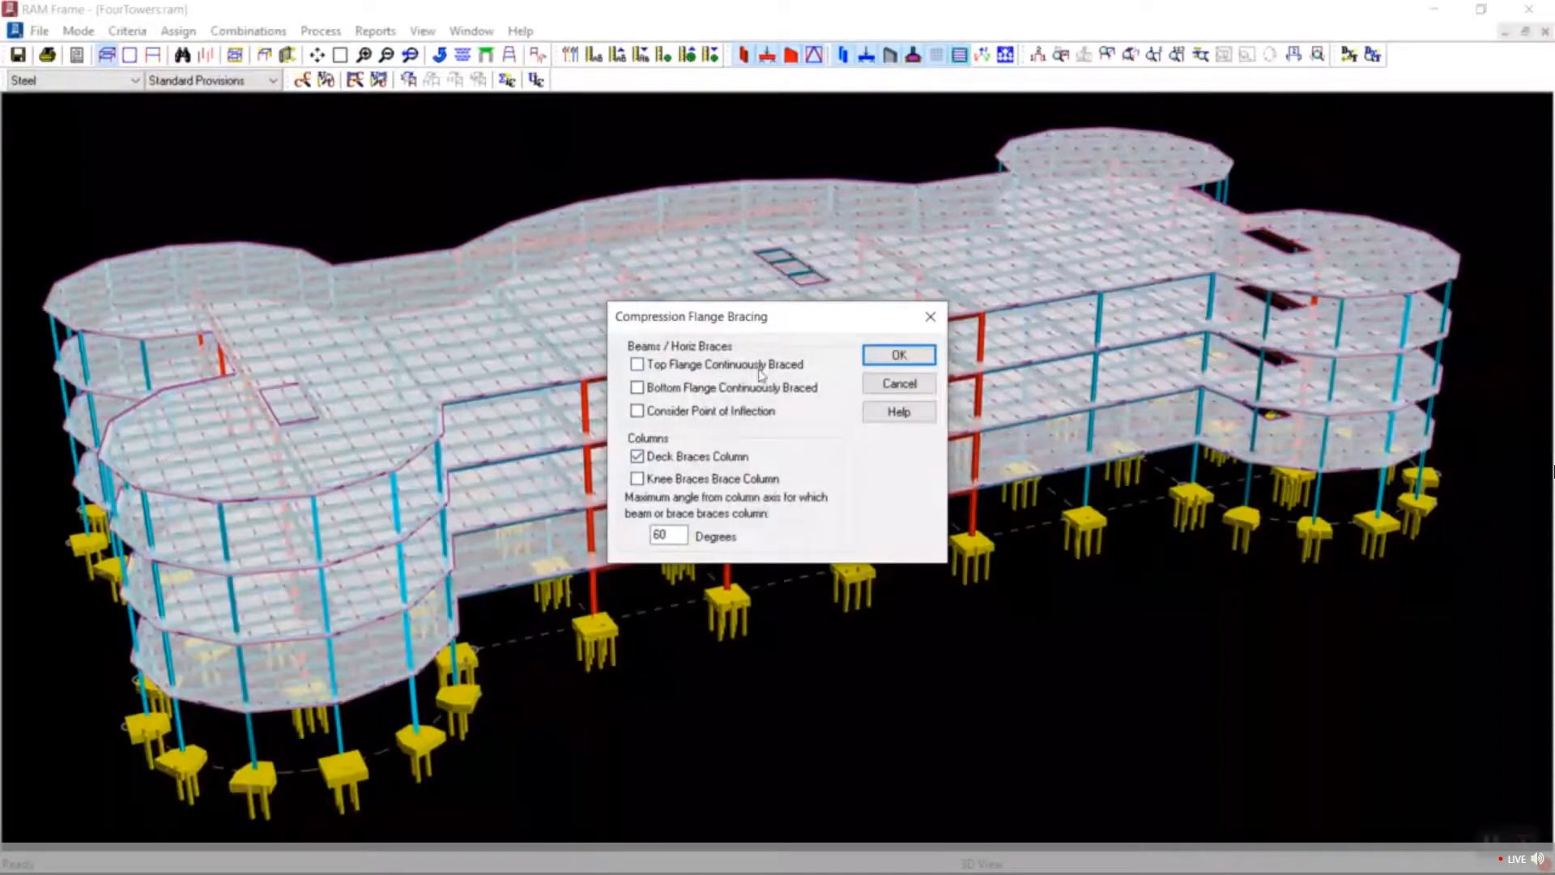
left_click(899, 356)
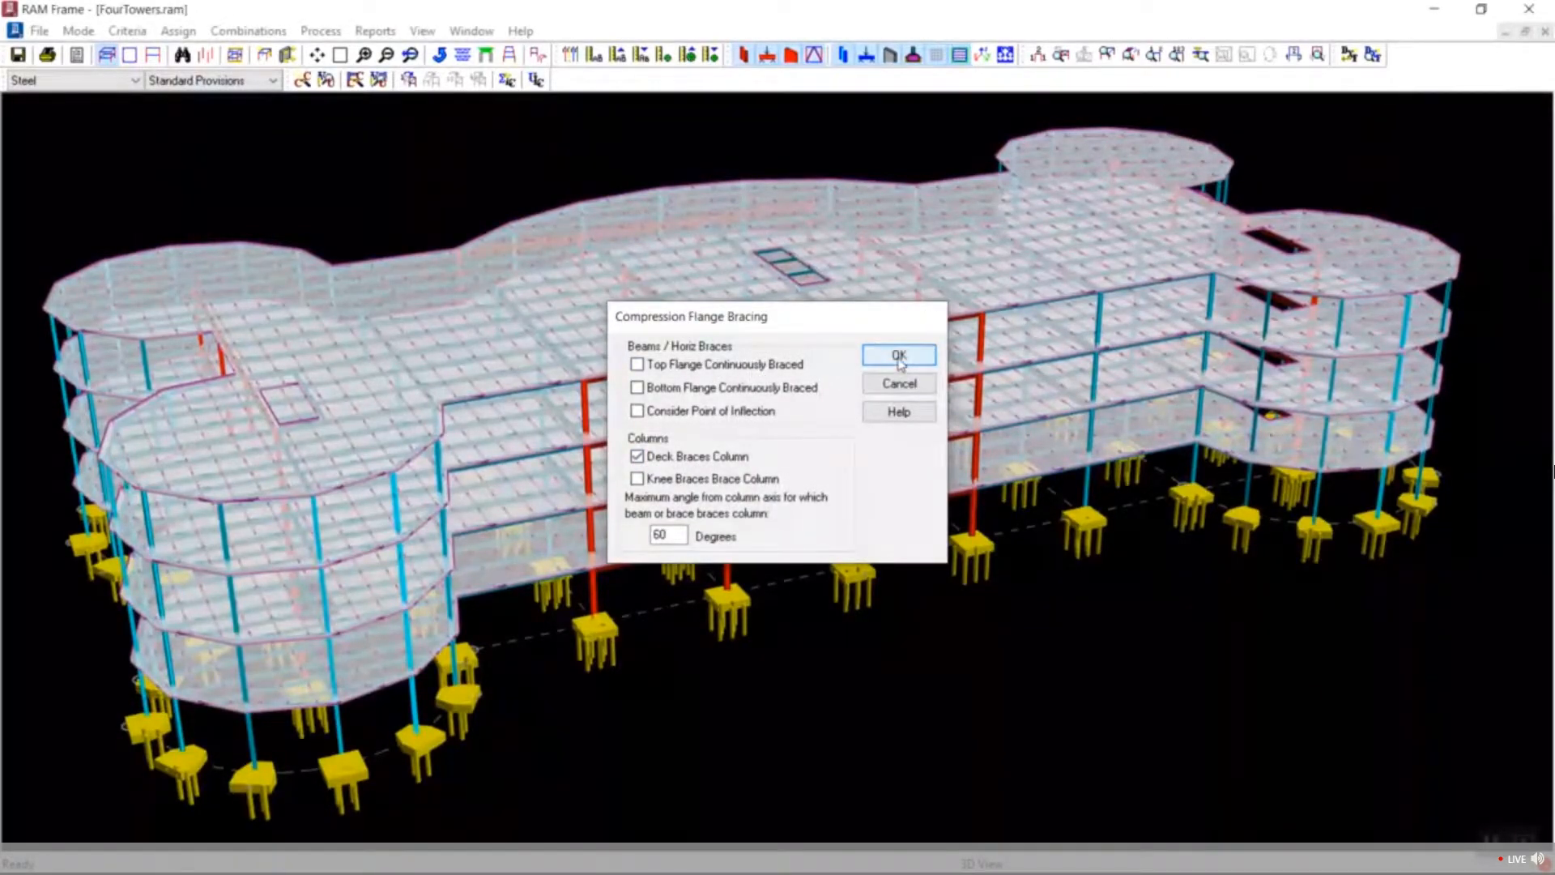
left_click(128, 30)
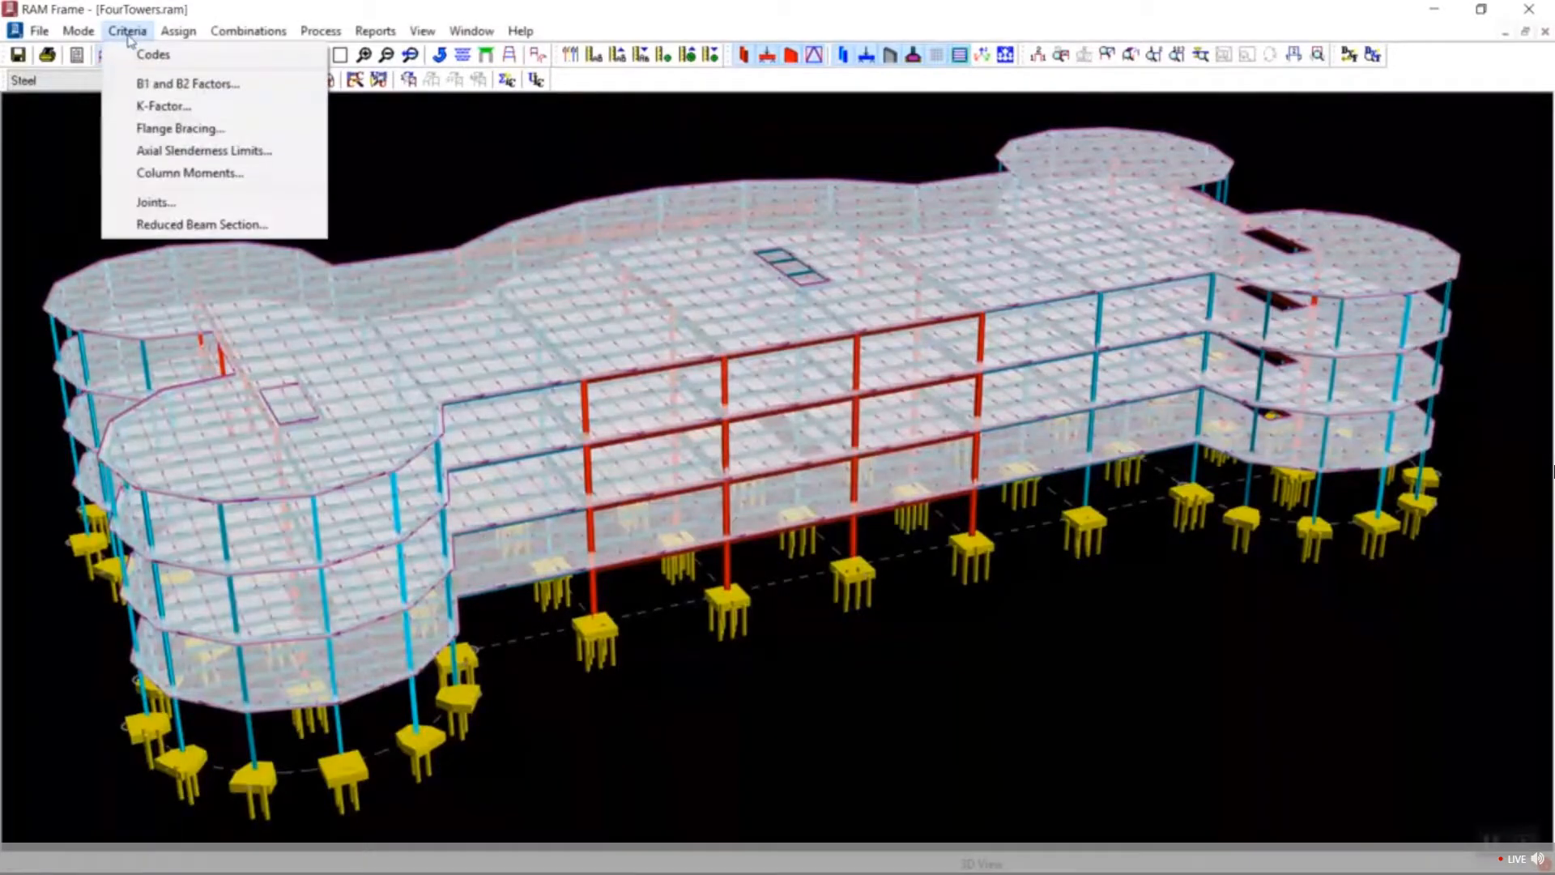
mouse_move(174, 36)
mouse_move(209, 55)
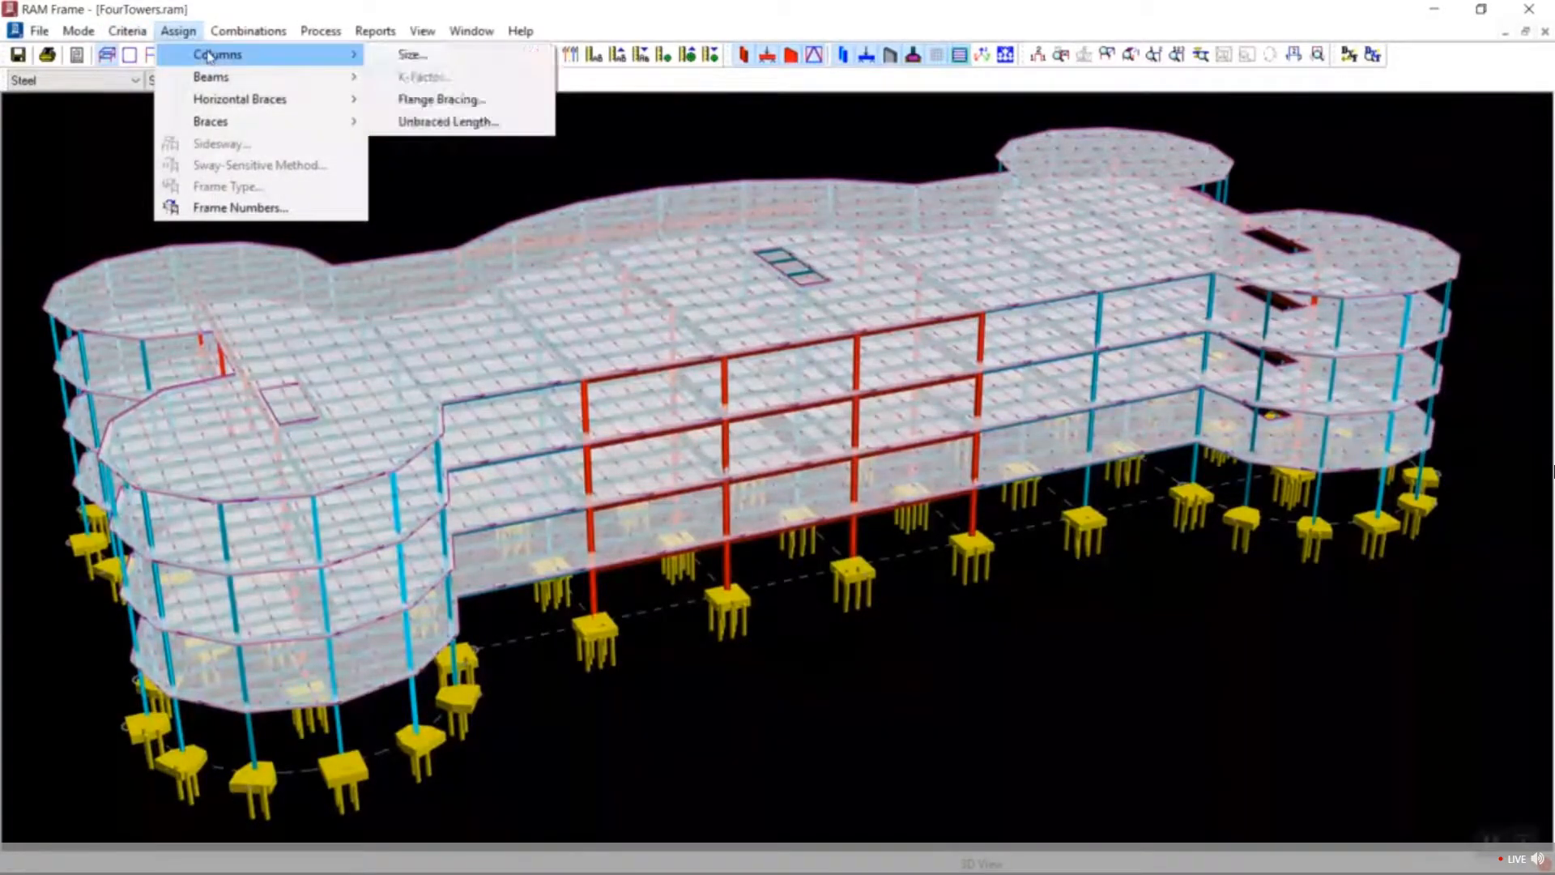
mouse_move(217, 84)
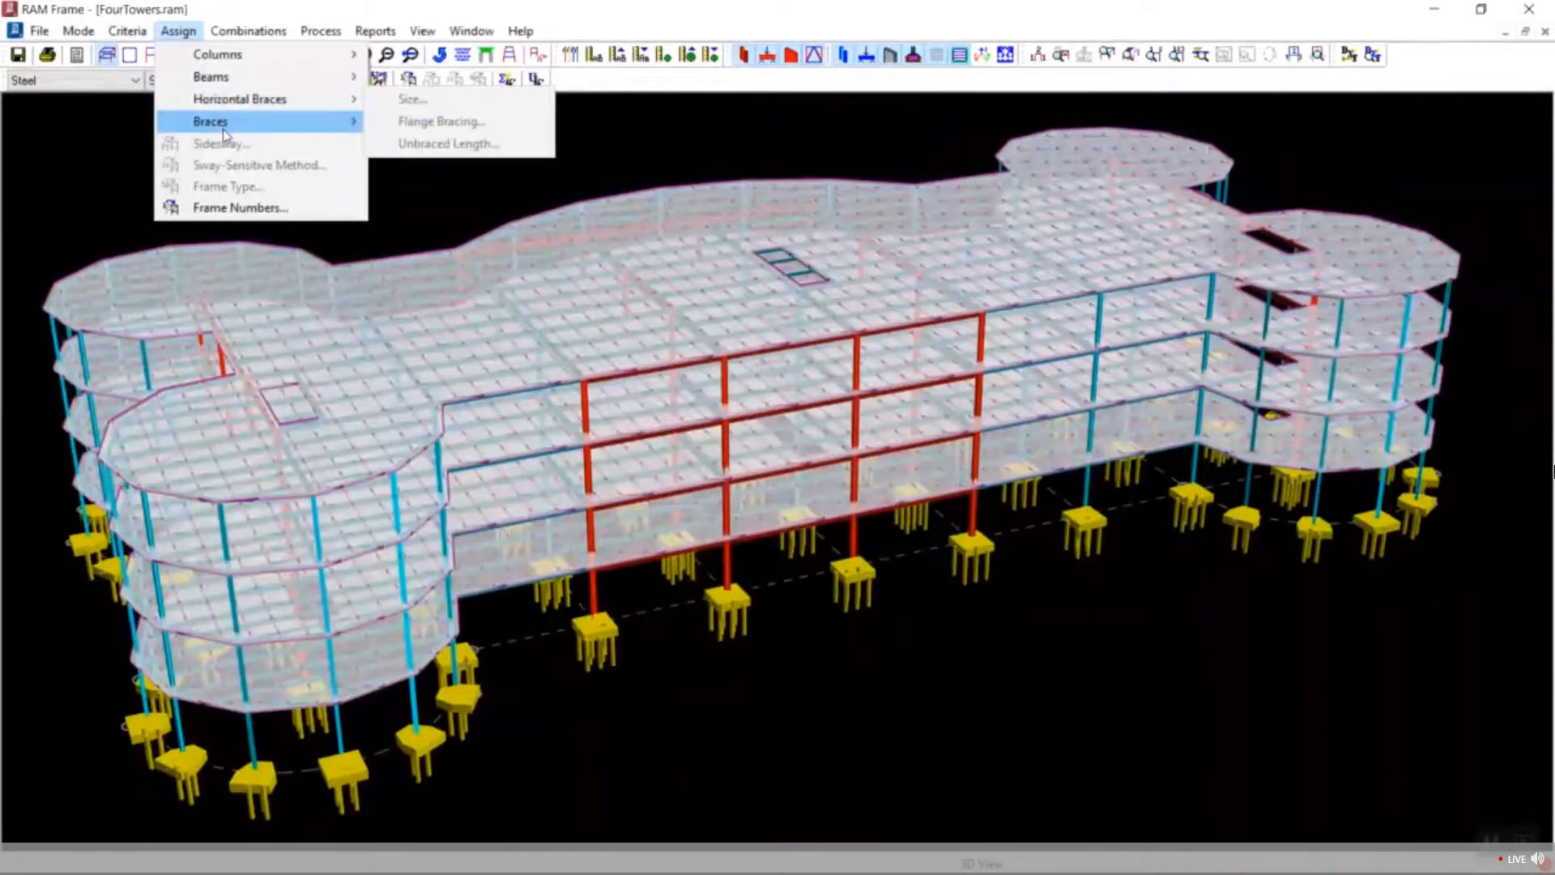
Run the Member Code Check on the steel frames and show the interaction values on the members.
mouse_move(225, 134)
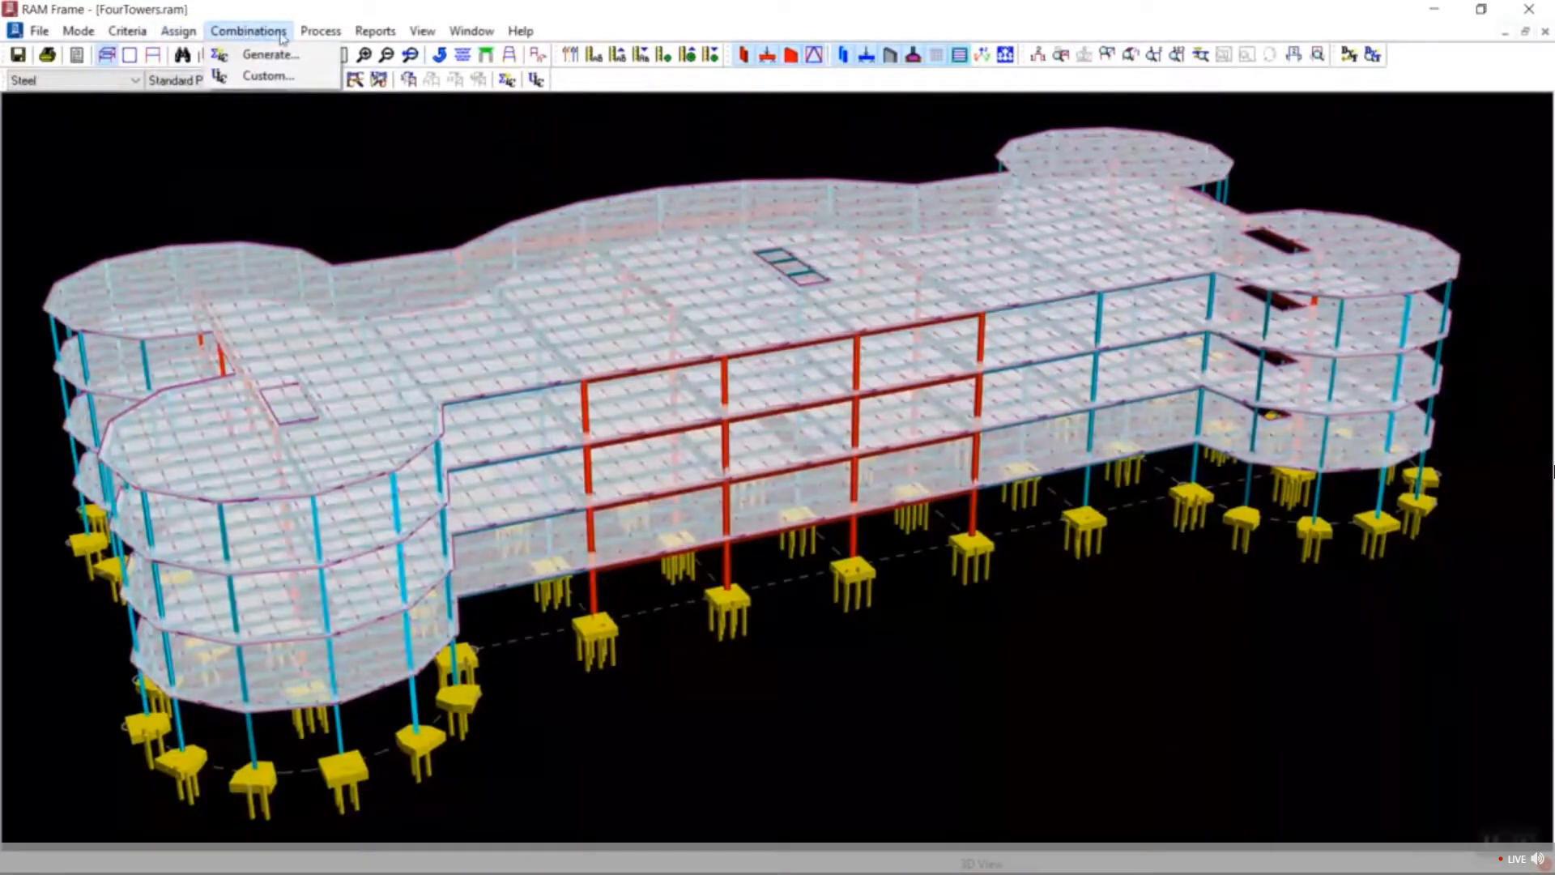
left_click(315, 53)
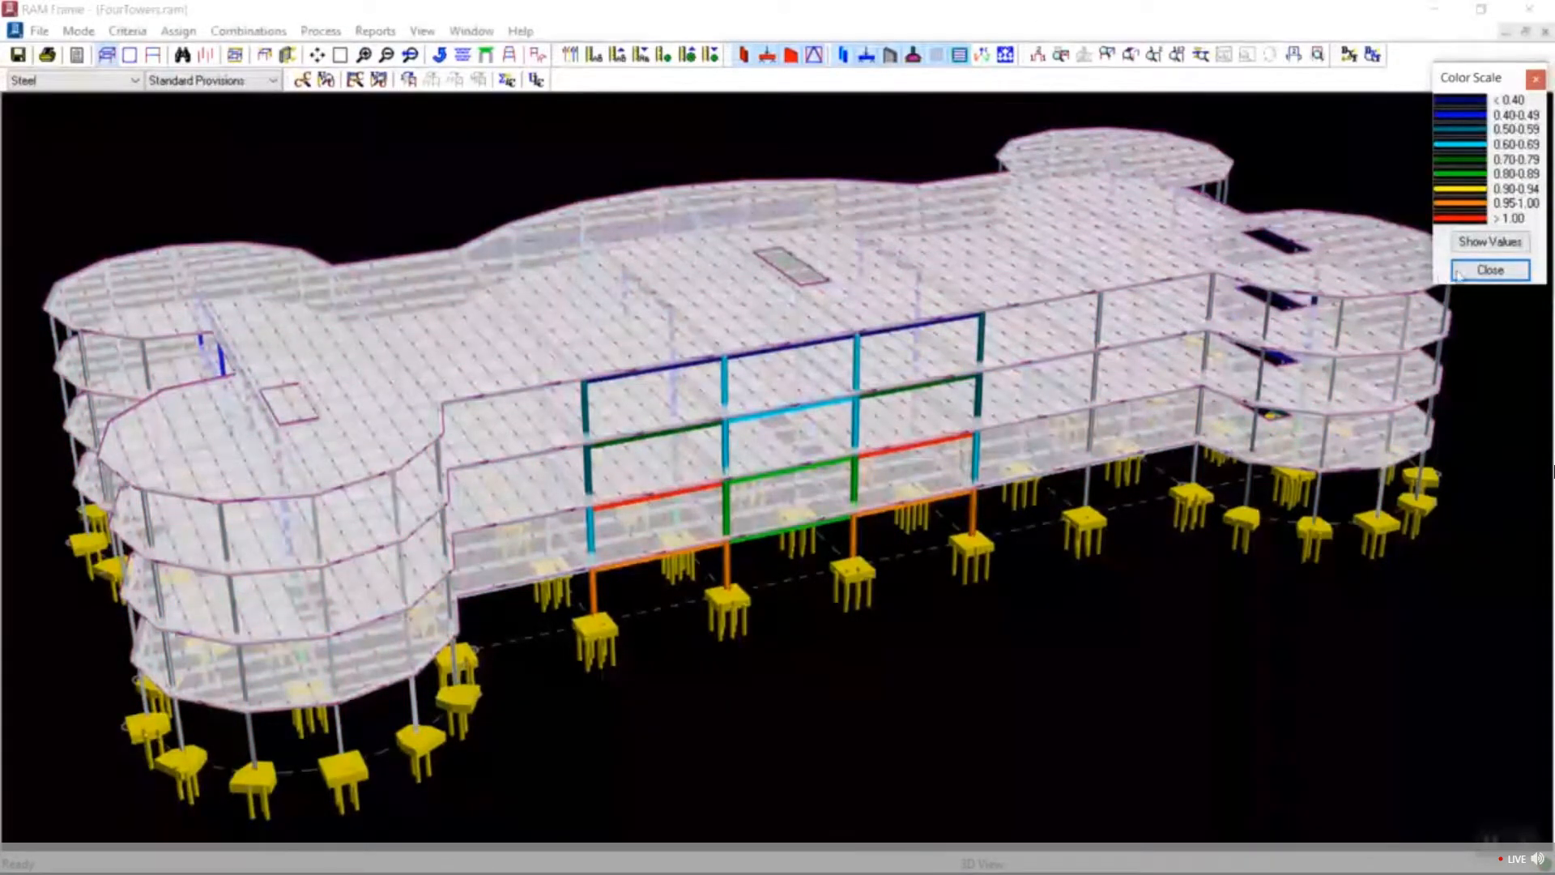
left_click(1490, 241)
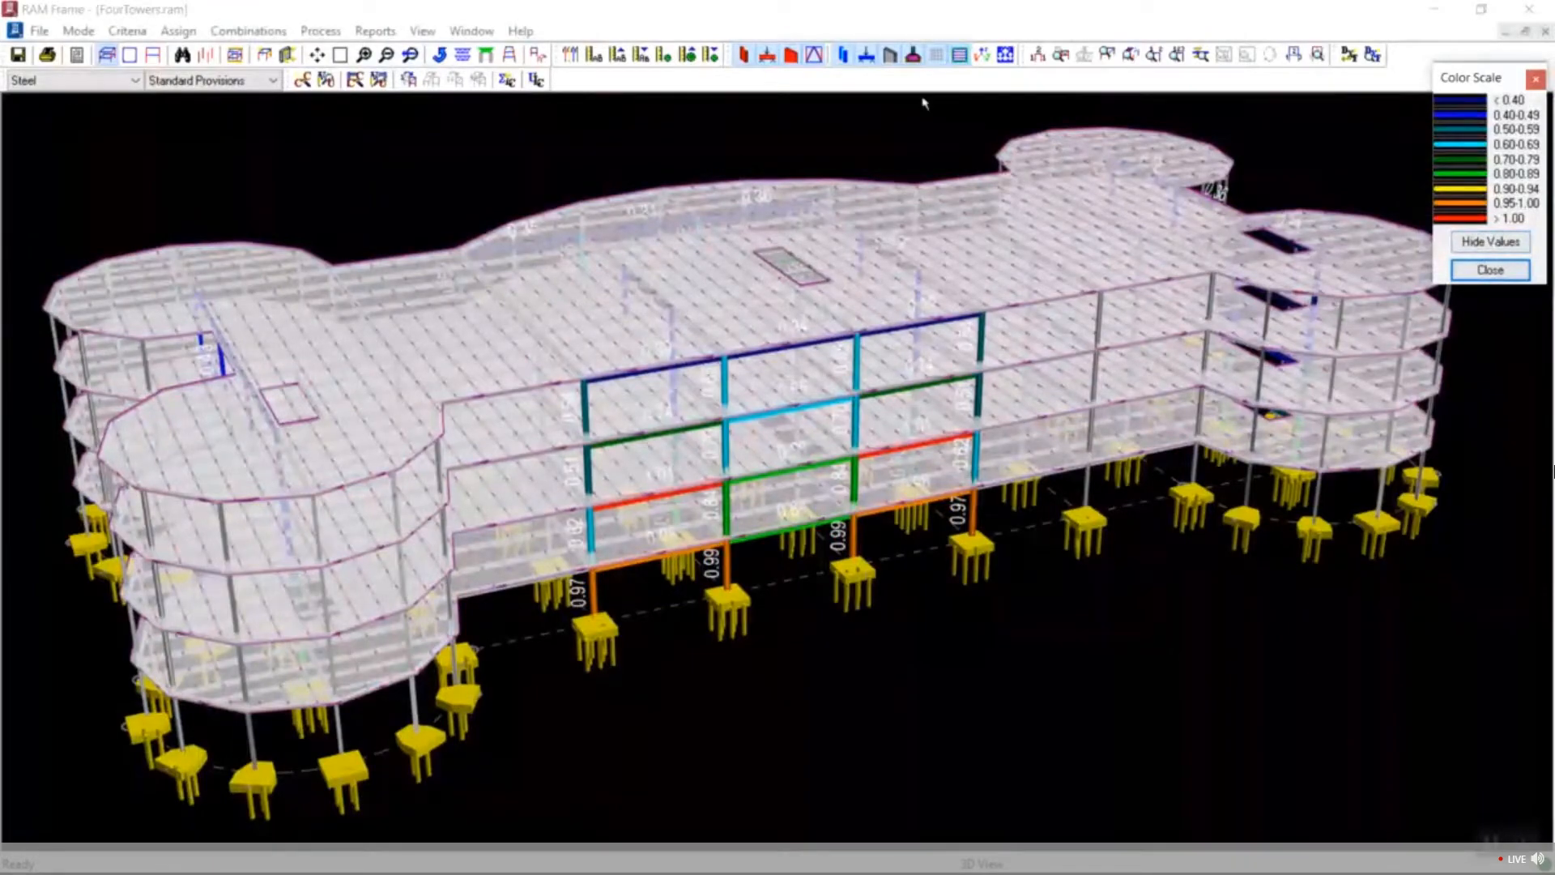
Hide the gravity beams, gravity columns, decks and foundations to inspect the lateral frames' code check values, and close the color scale.
left_click(866, 58)
left_click(866, 58)
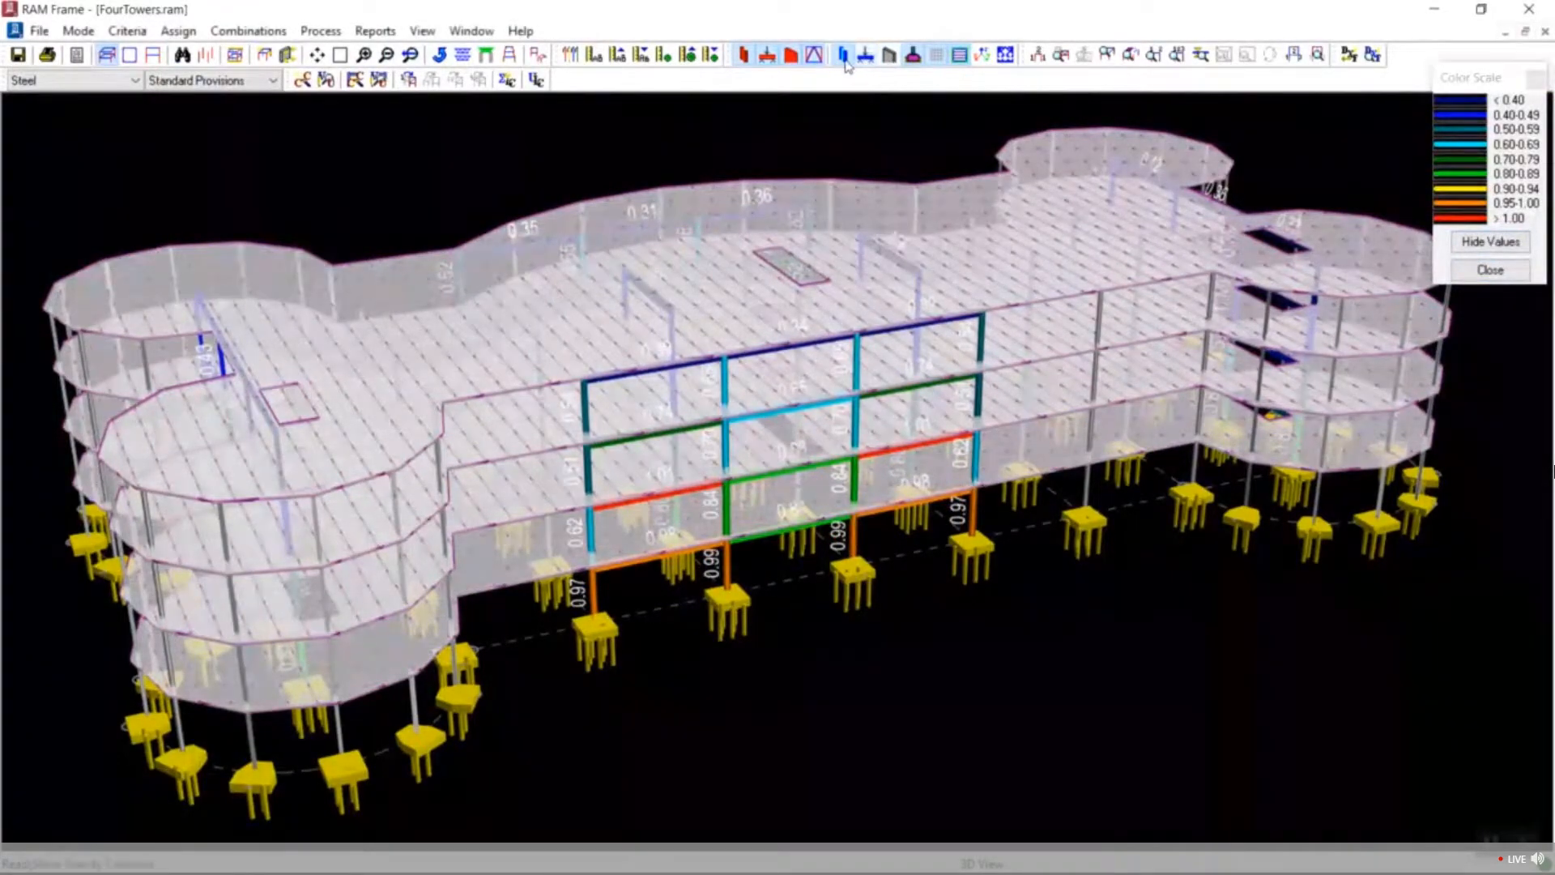
left_click(957, 60)
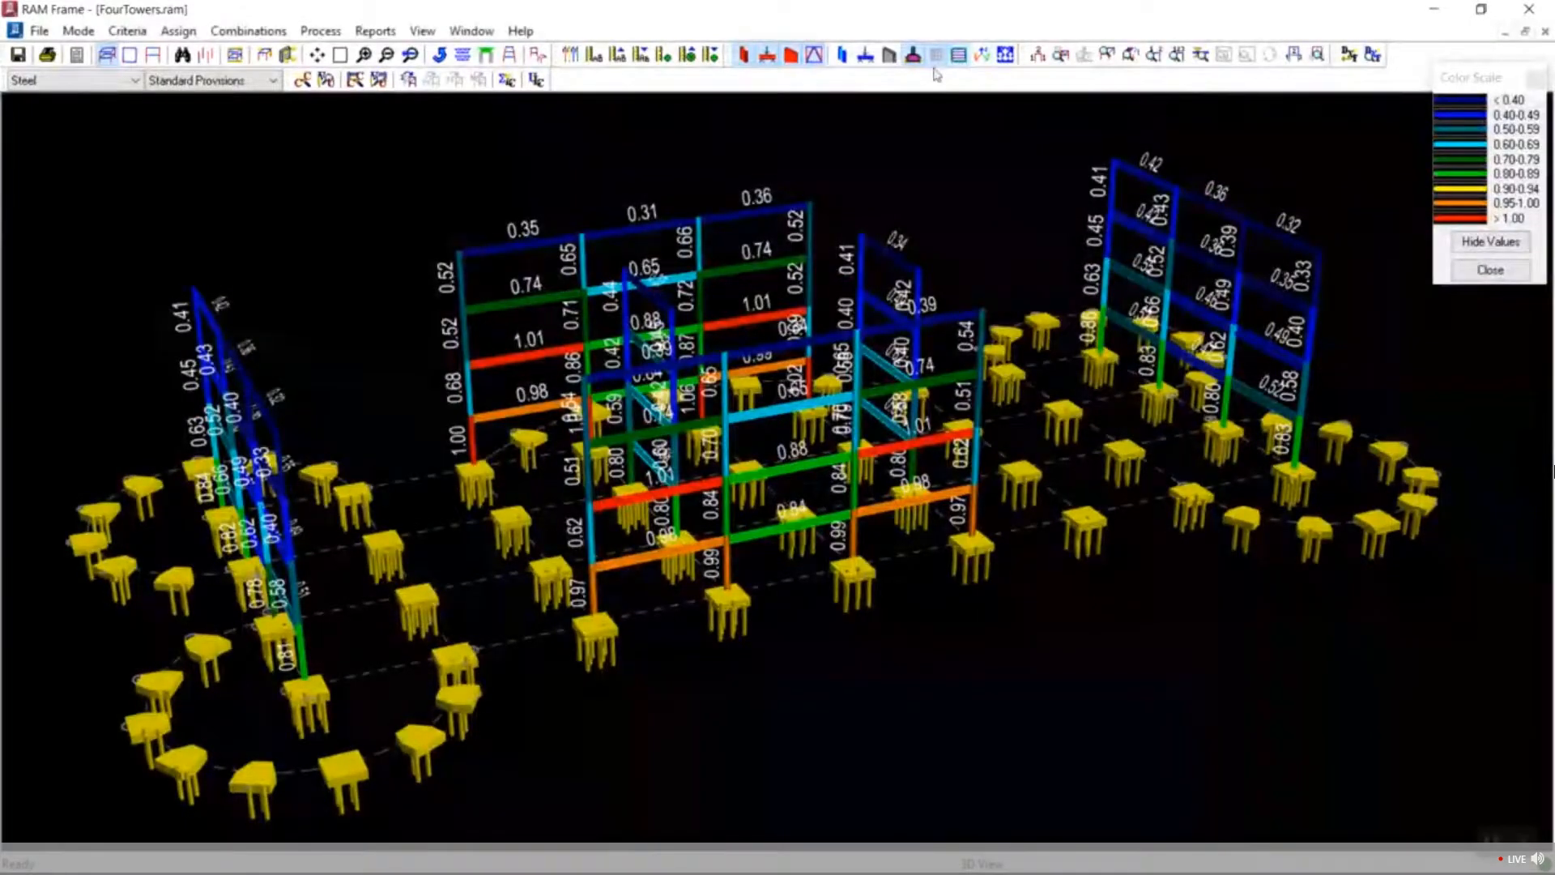
left_click(912, 56)
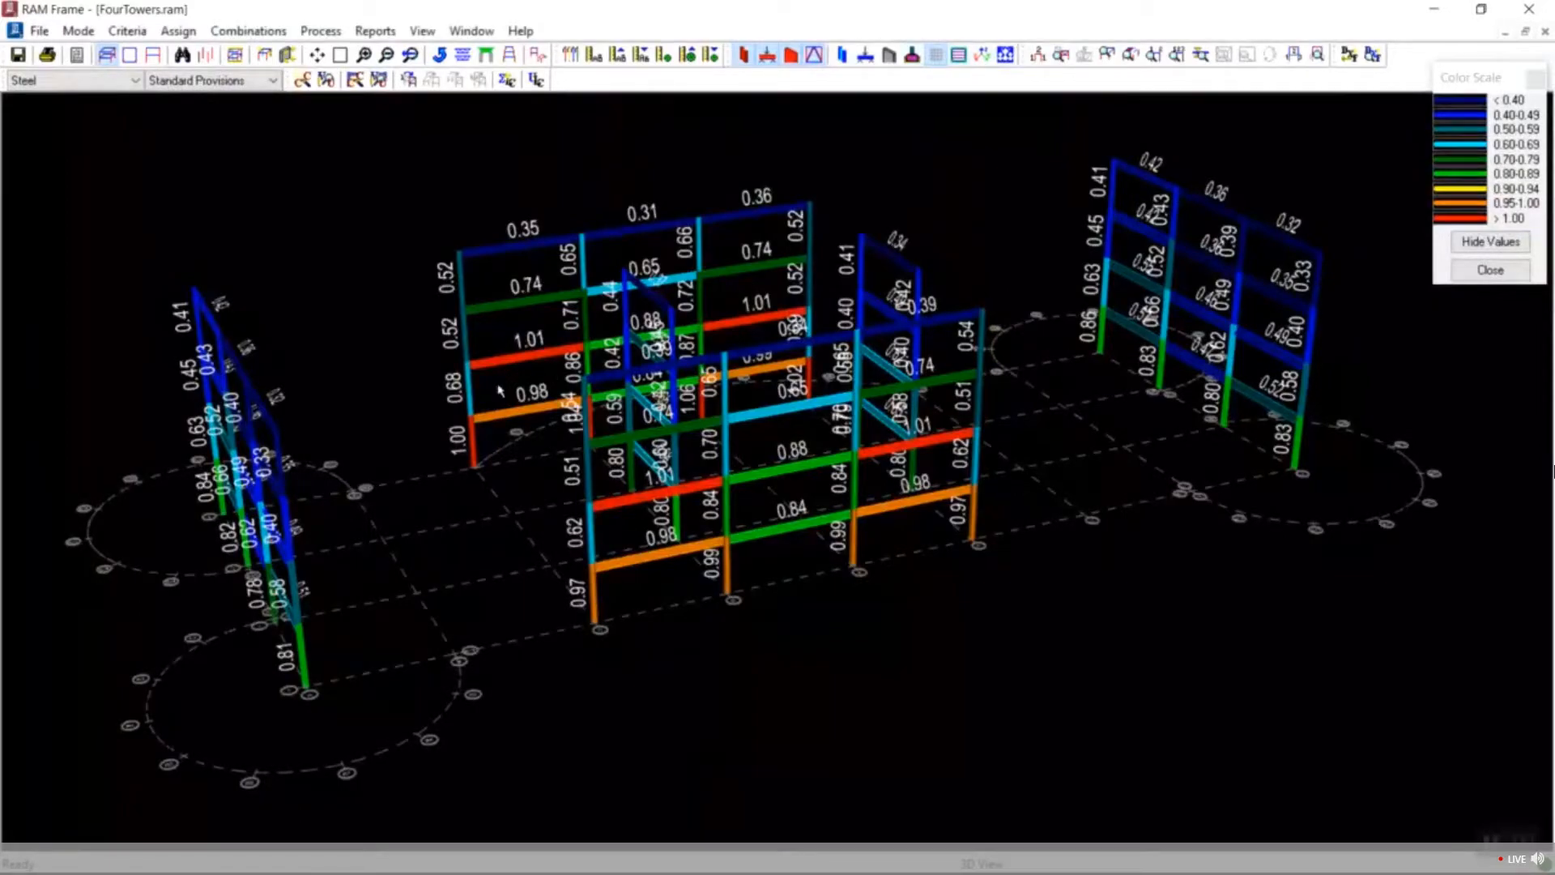
left_click(1466, 275)
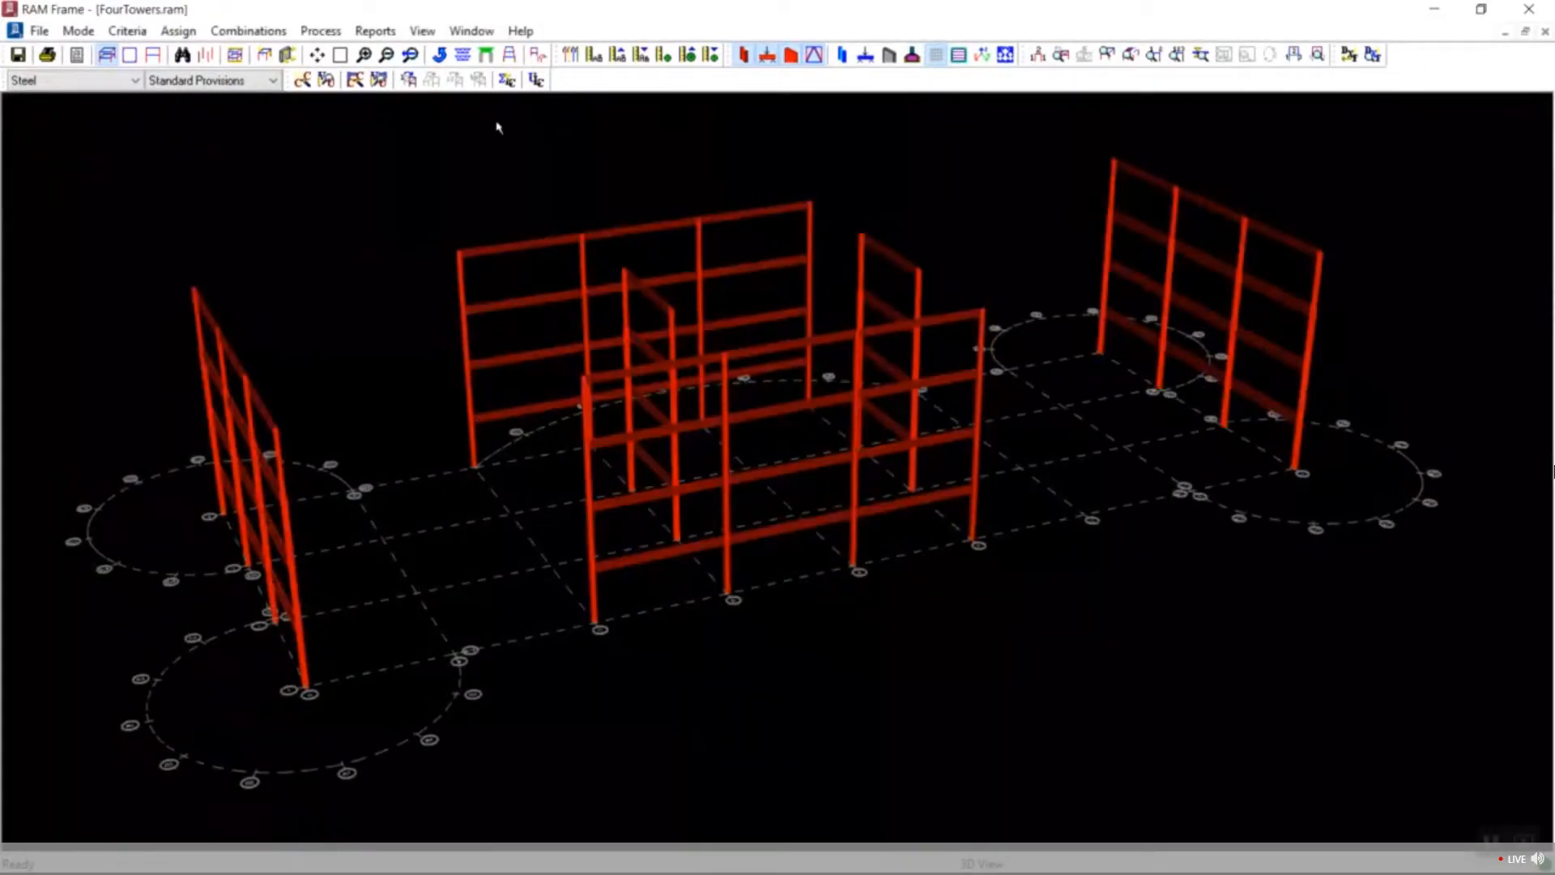
Use Member View/Update on an overstressed third-floor beam in the rear frame, trying size W610X113 and reanalyzing it.
left_click(320, 31)
left_click(346, 105)
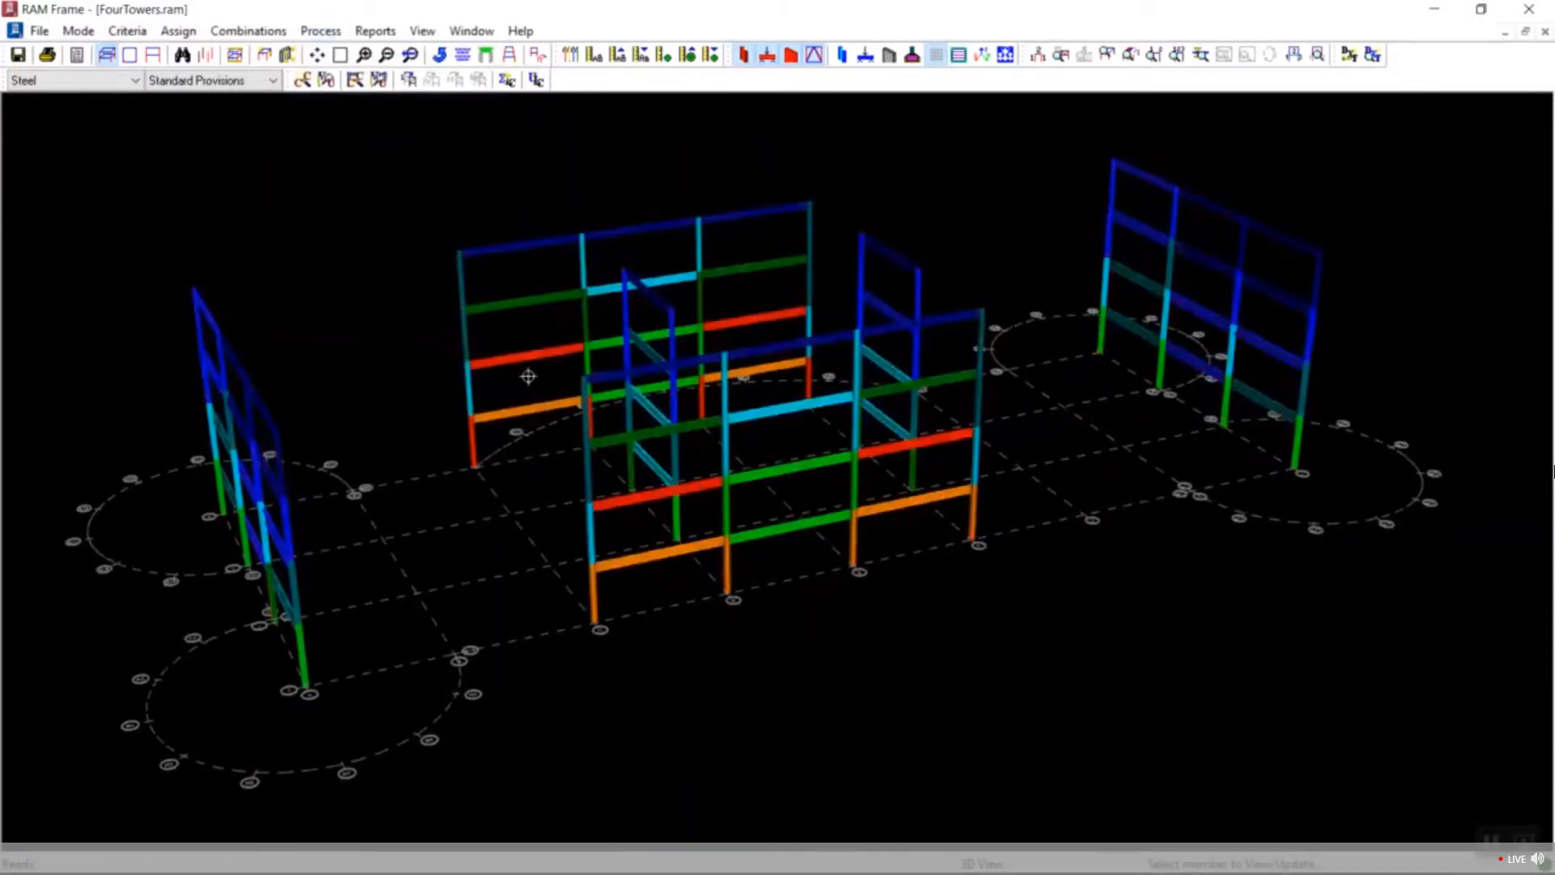
left_click(546, 352)
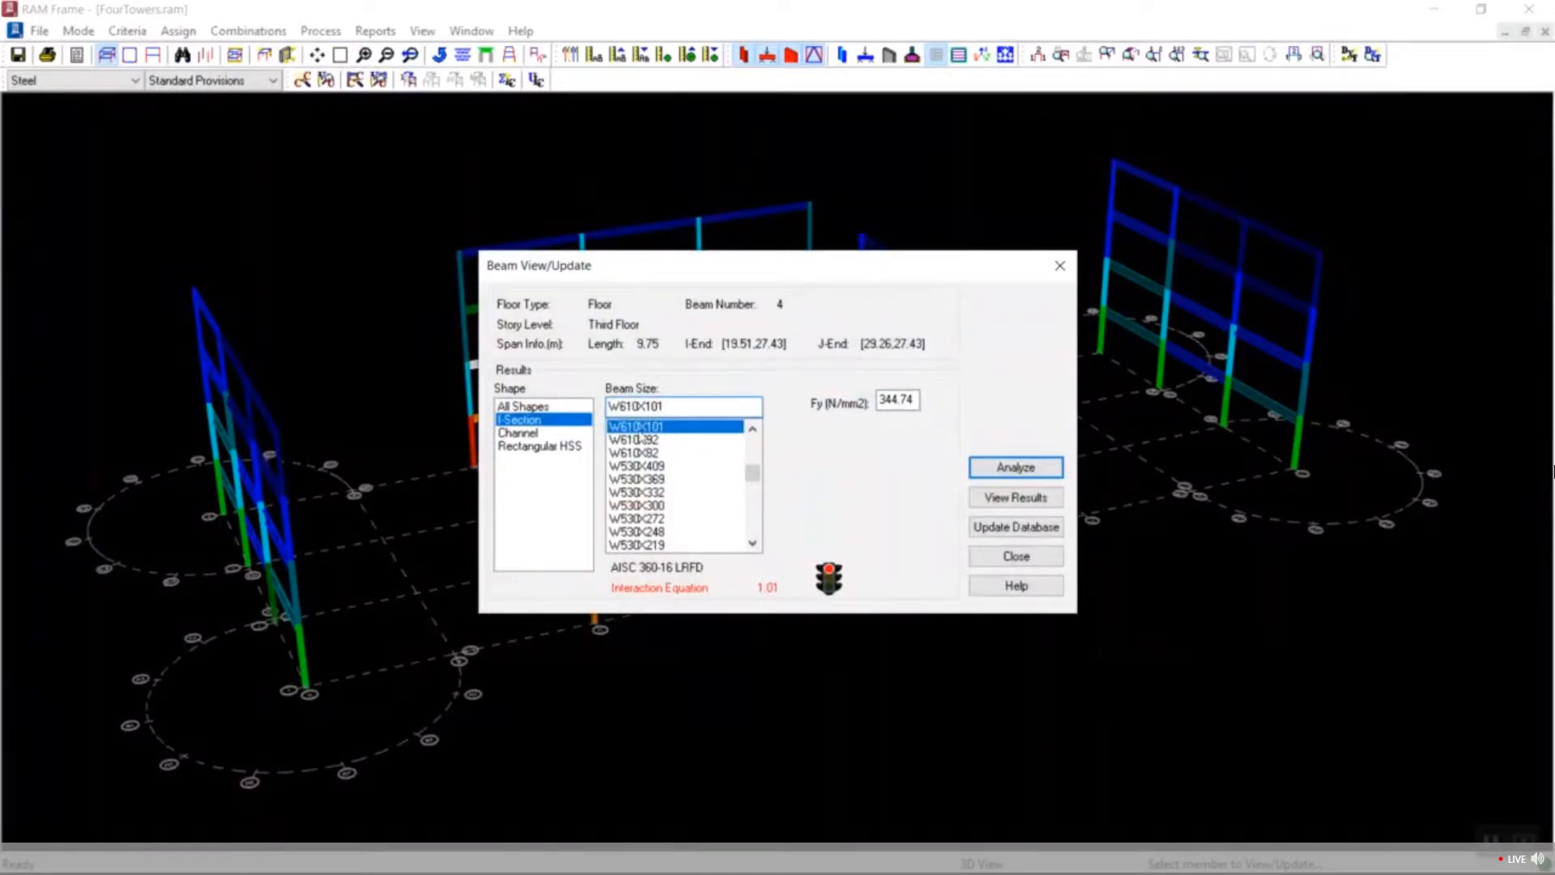
left_click(752, 429)
left_click(753, 431)
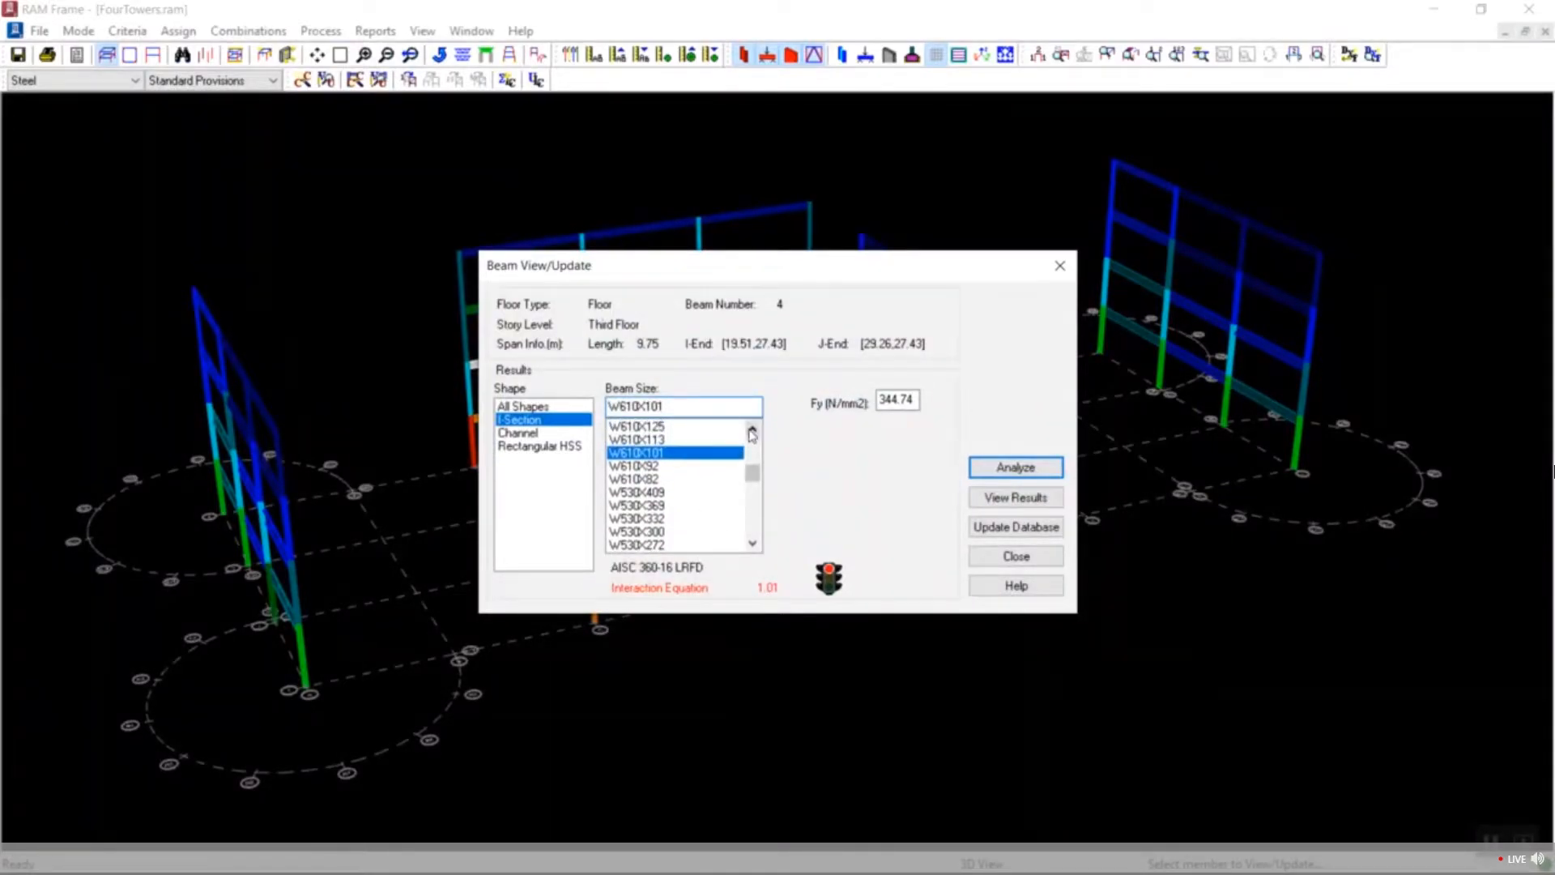
left_click(671, 439)
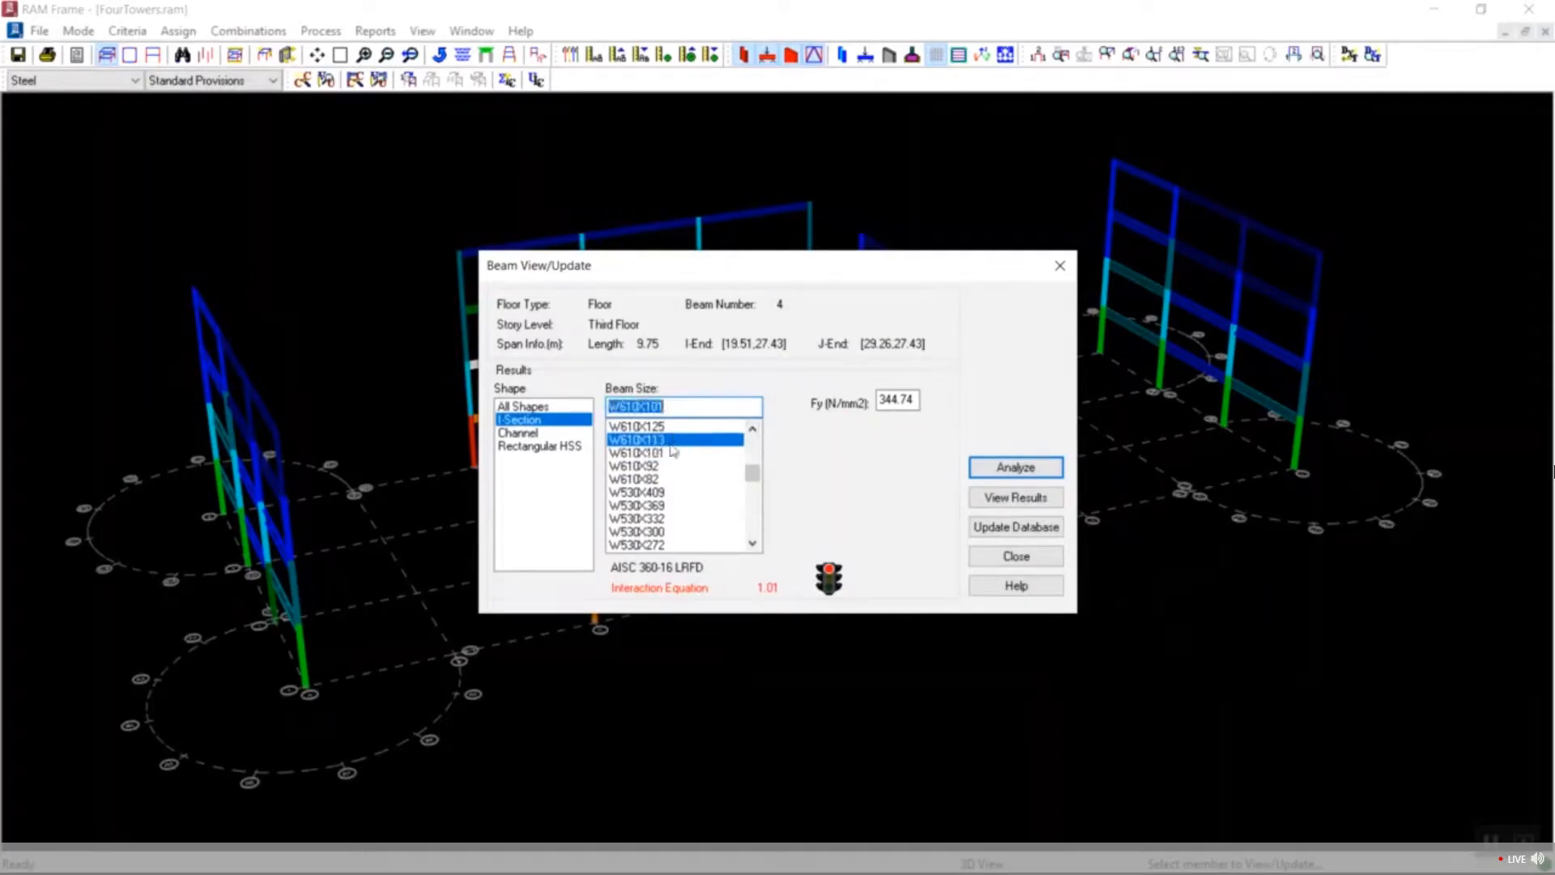
left_click(1035, 470)
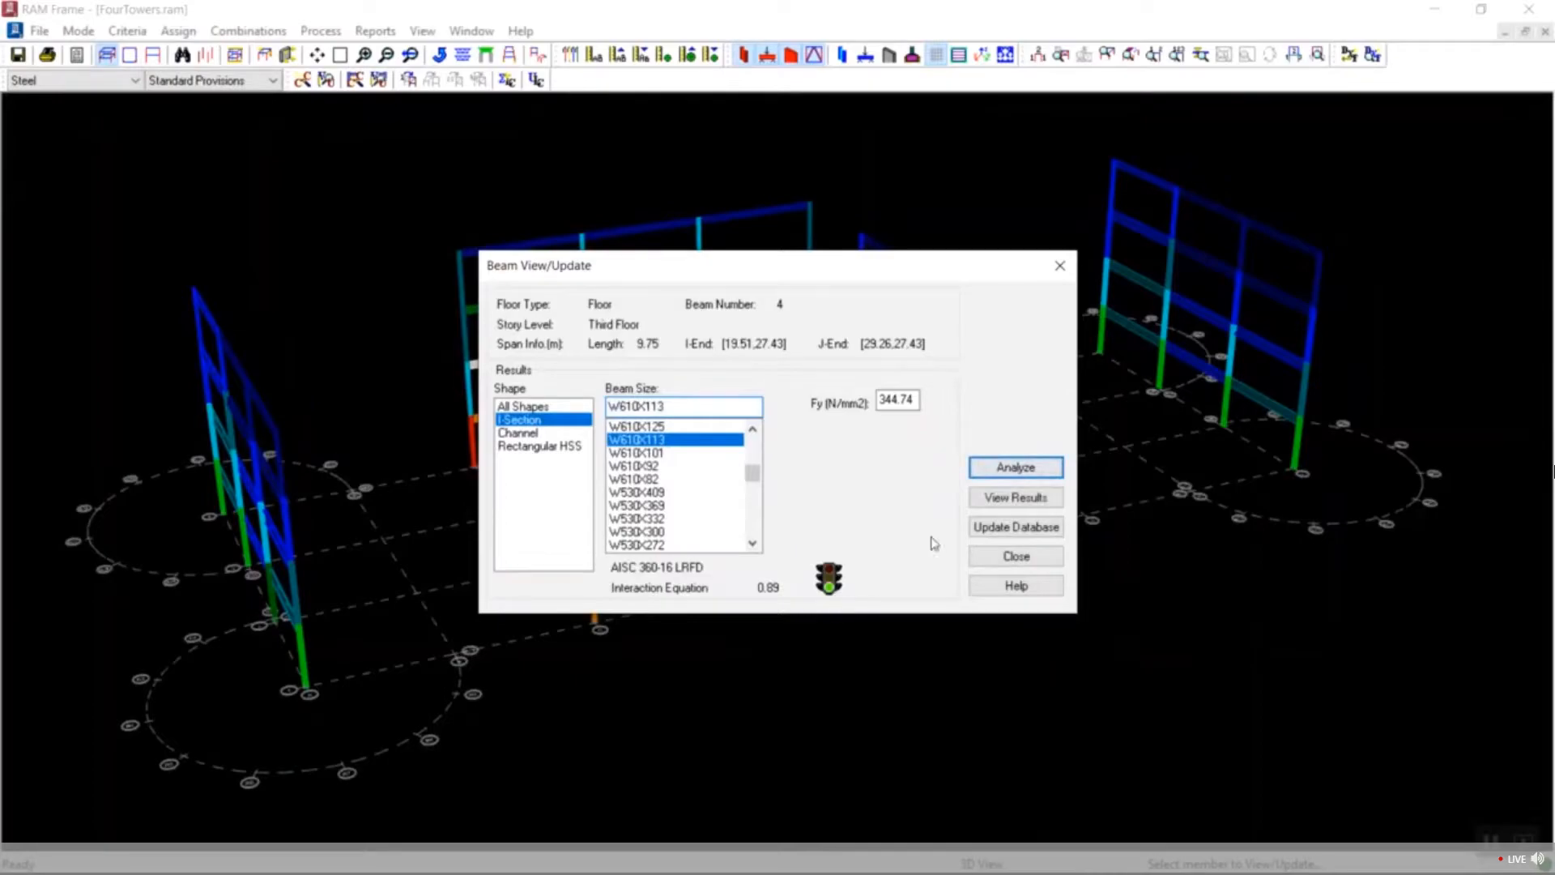
Review the Member Code Check report for the W610X113 trial beam, and close it and the beam dialog without updating the database.
left_click(1027, 499)
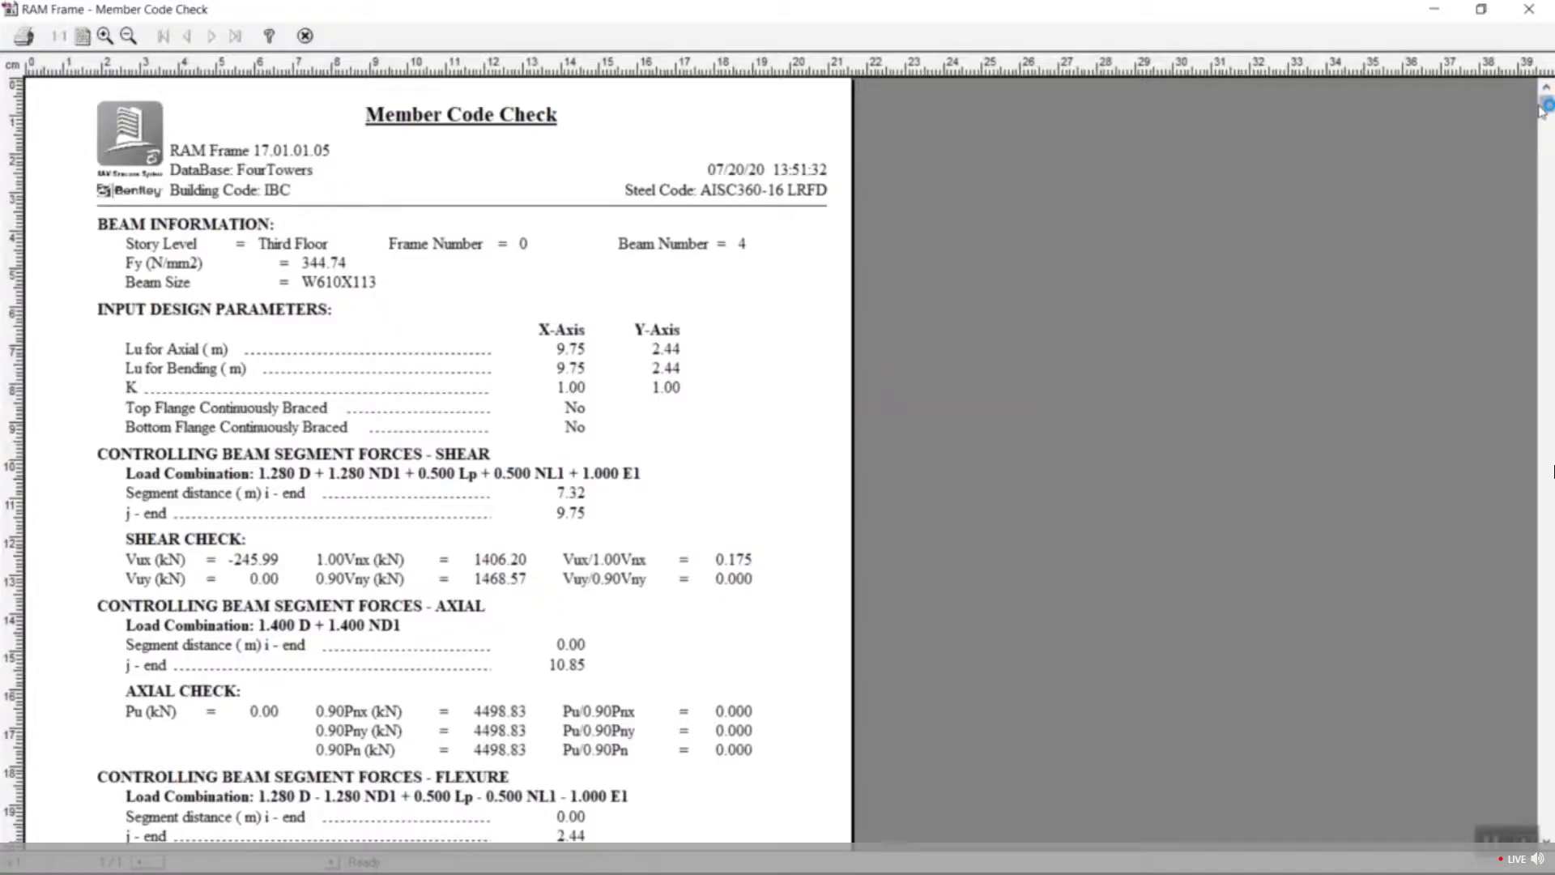
left_click_drag(1541, 111, 1546, 336)
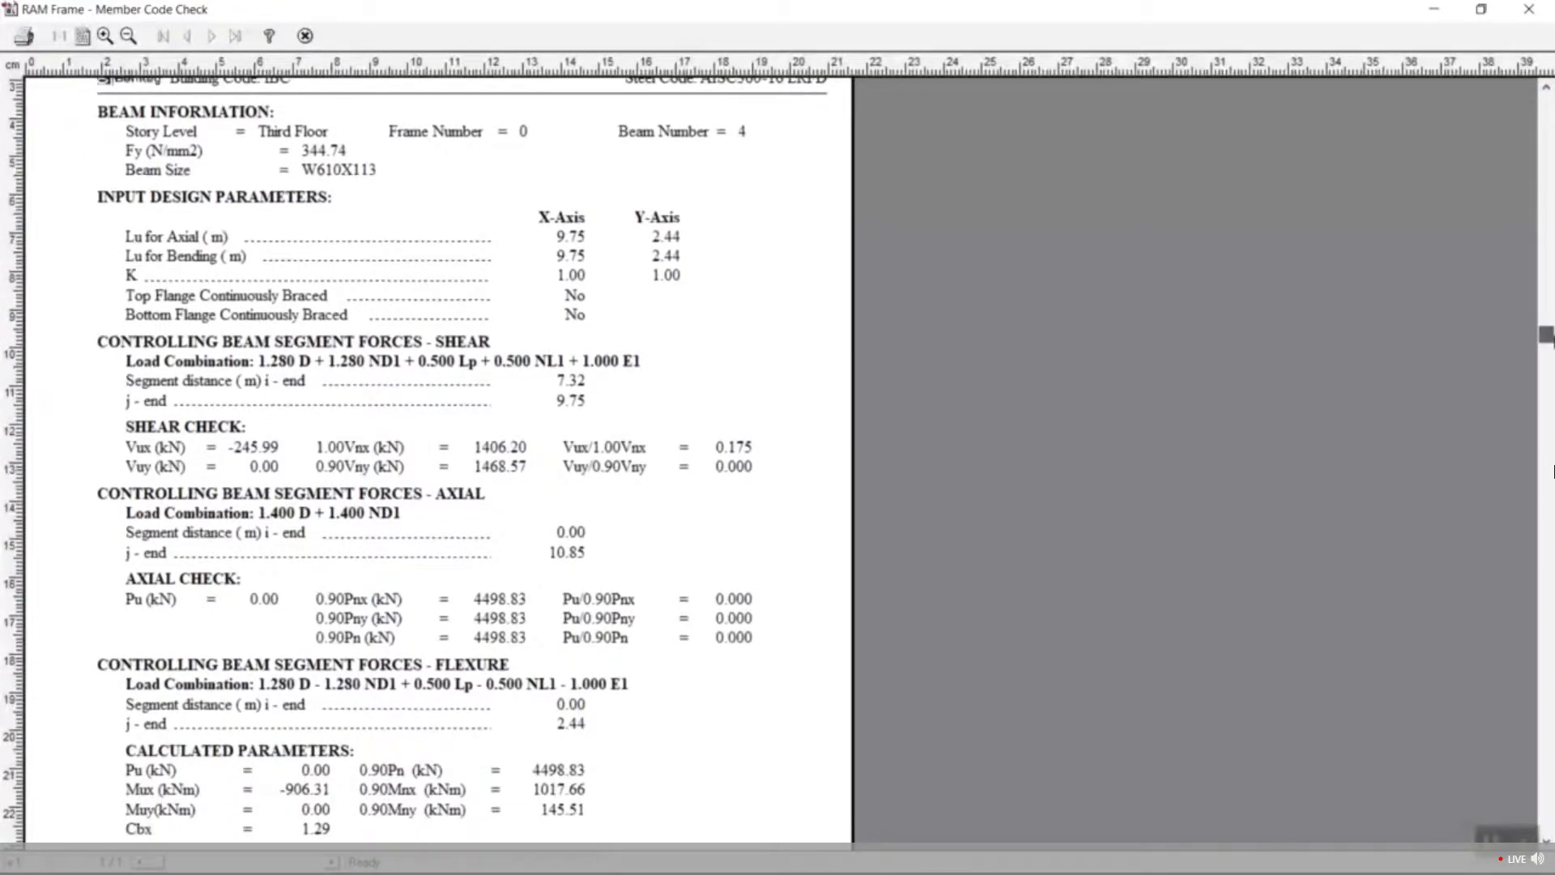
mouse_move(1552, 470)
left_mouse_down()
mouse_move(1551, 438)
mouse_move(1552, 470)
left_mouse_up()
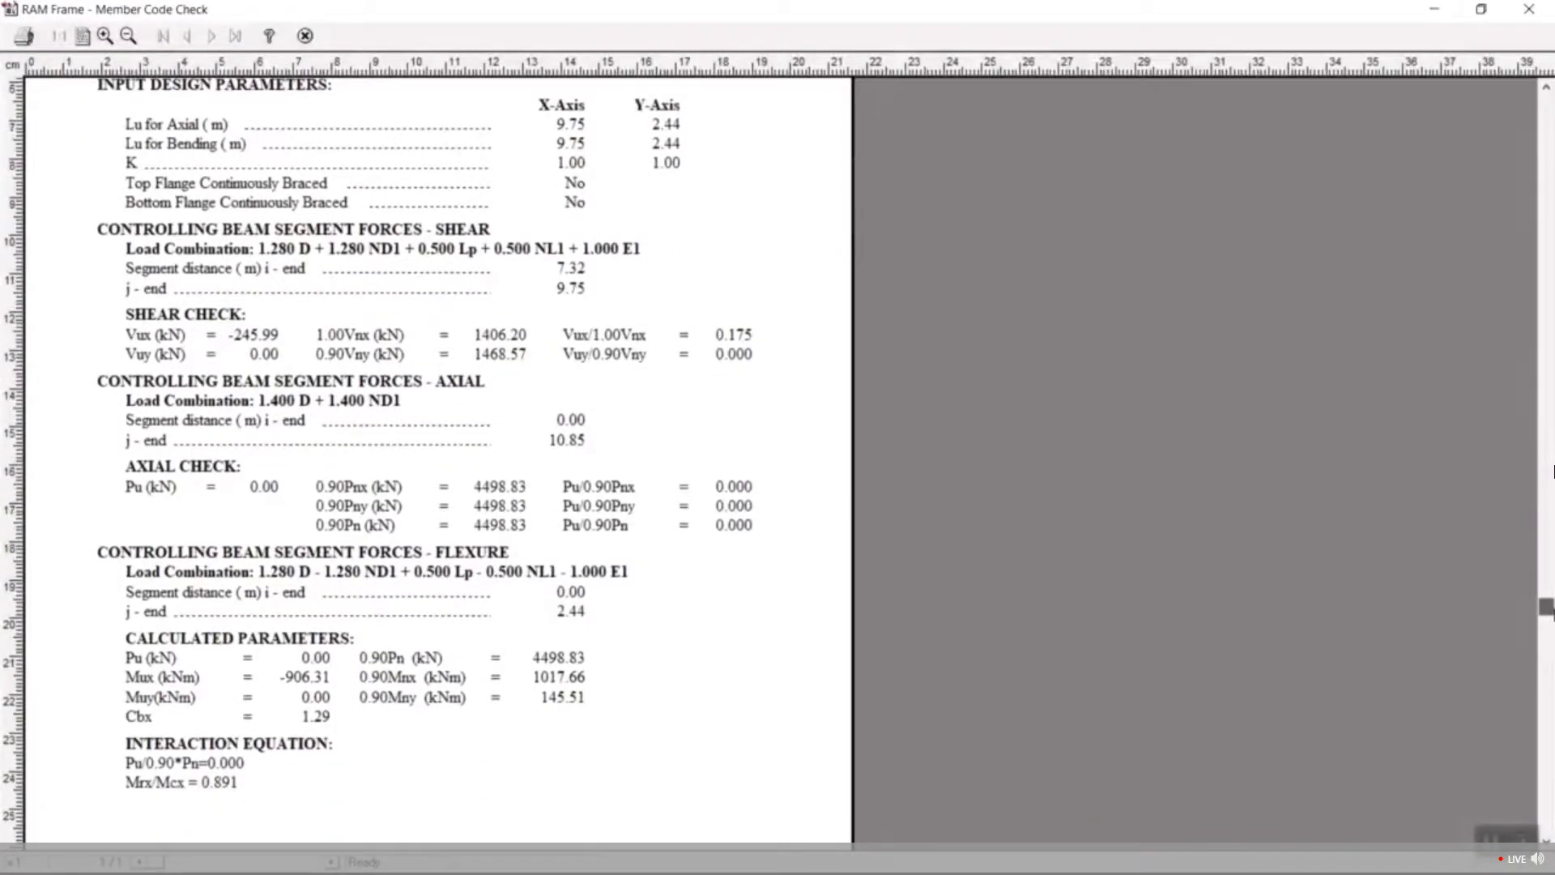
left_click_drag(1547, 609, 1547, 664)
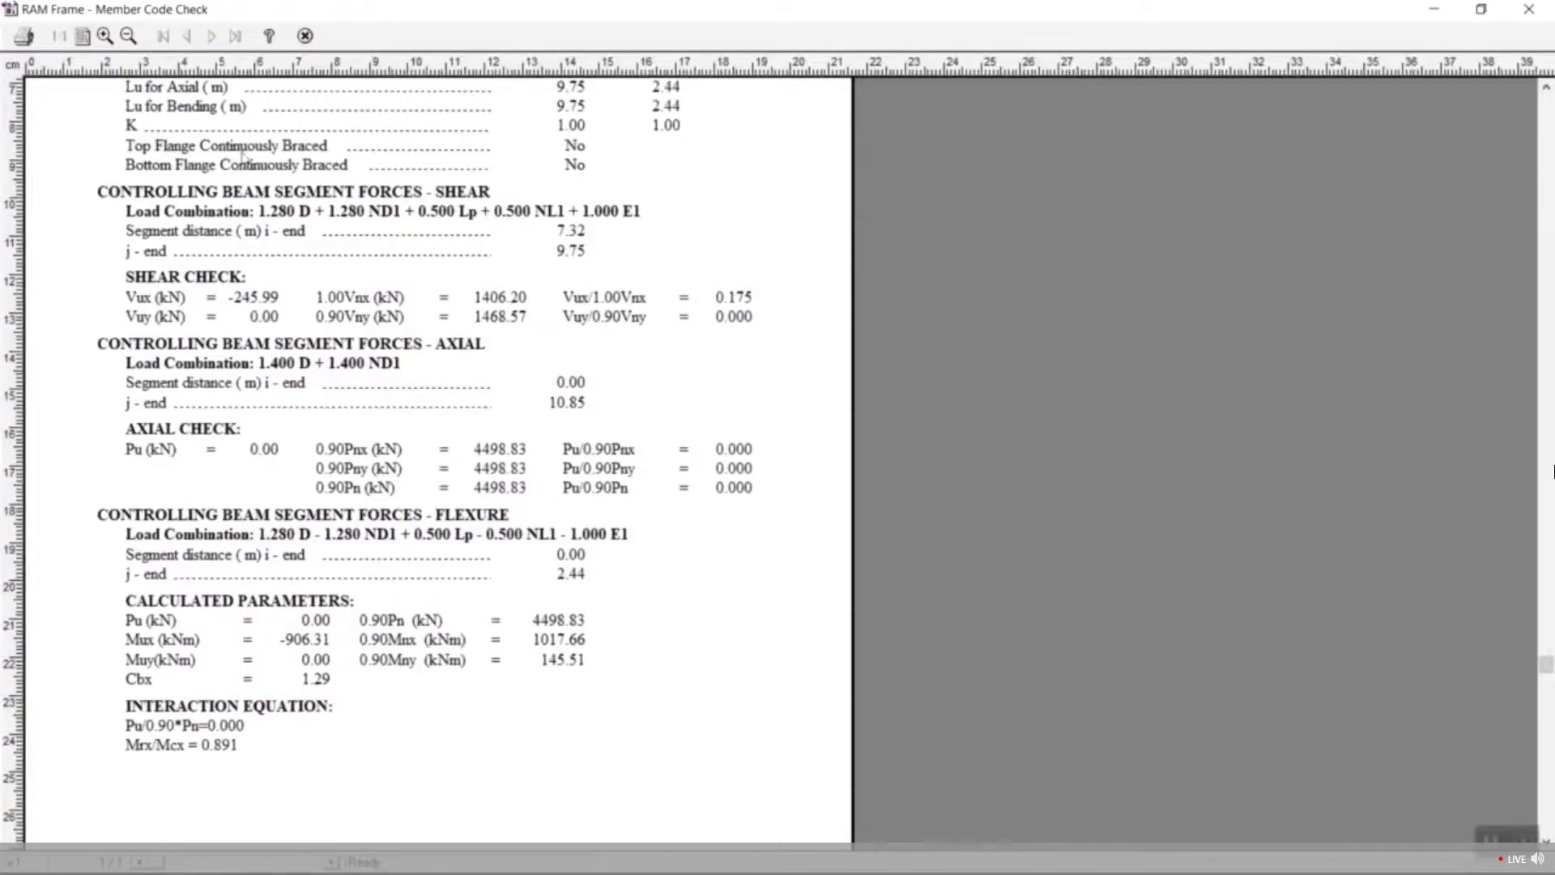
left_click(304, 35)
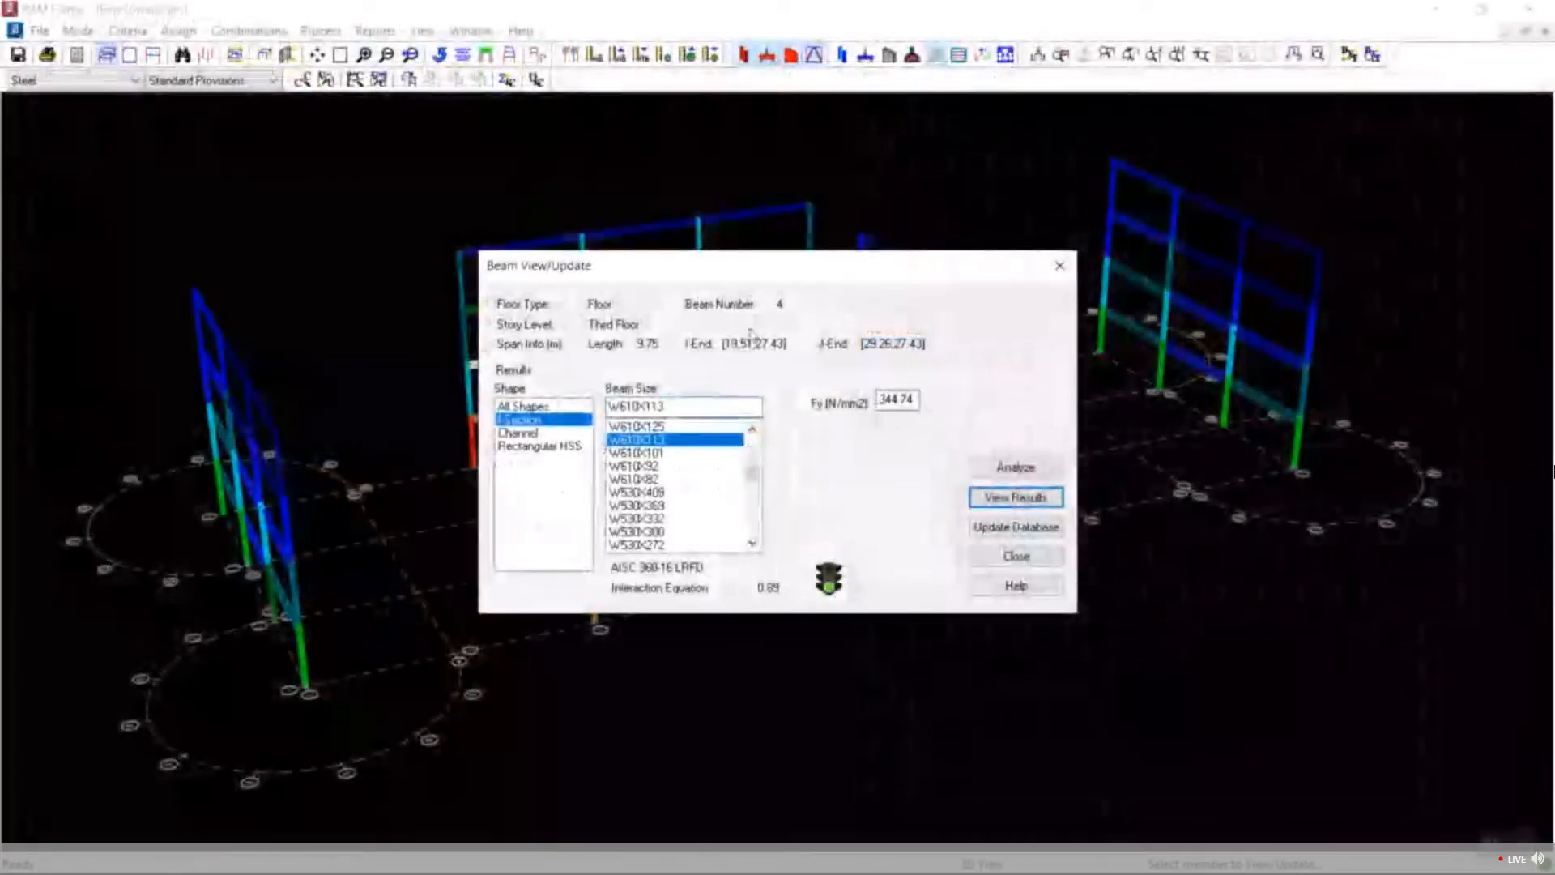
left_click(1012, 557)
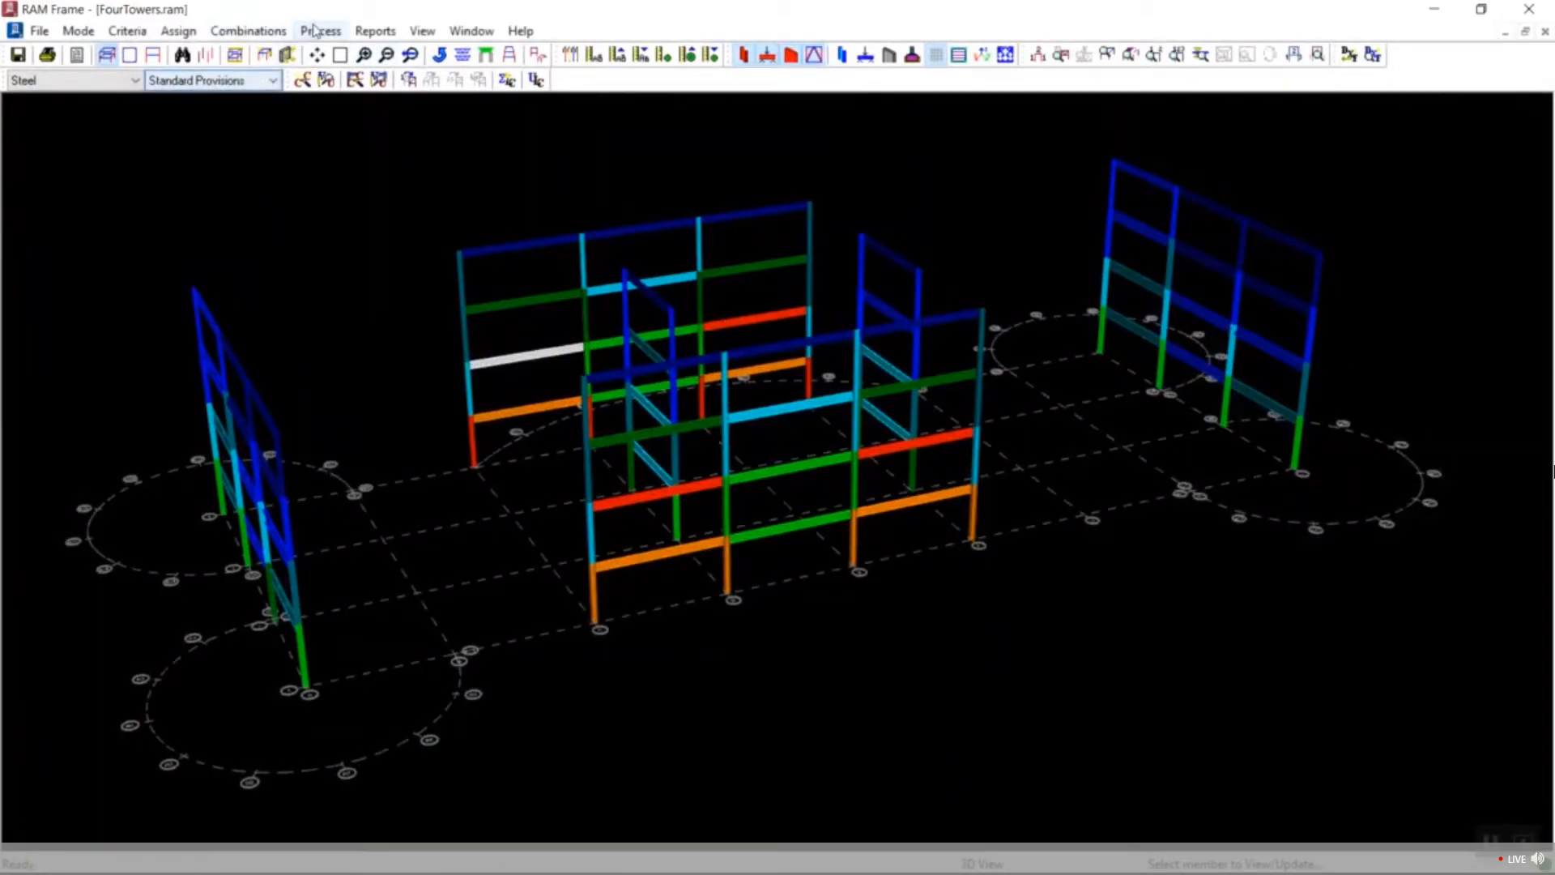
Open the Member Check Summary report, page through its criteria, load combinations and the column and beam interaction results, and close it.
left_click(374, 31)
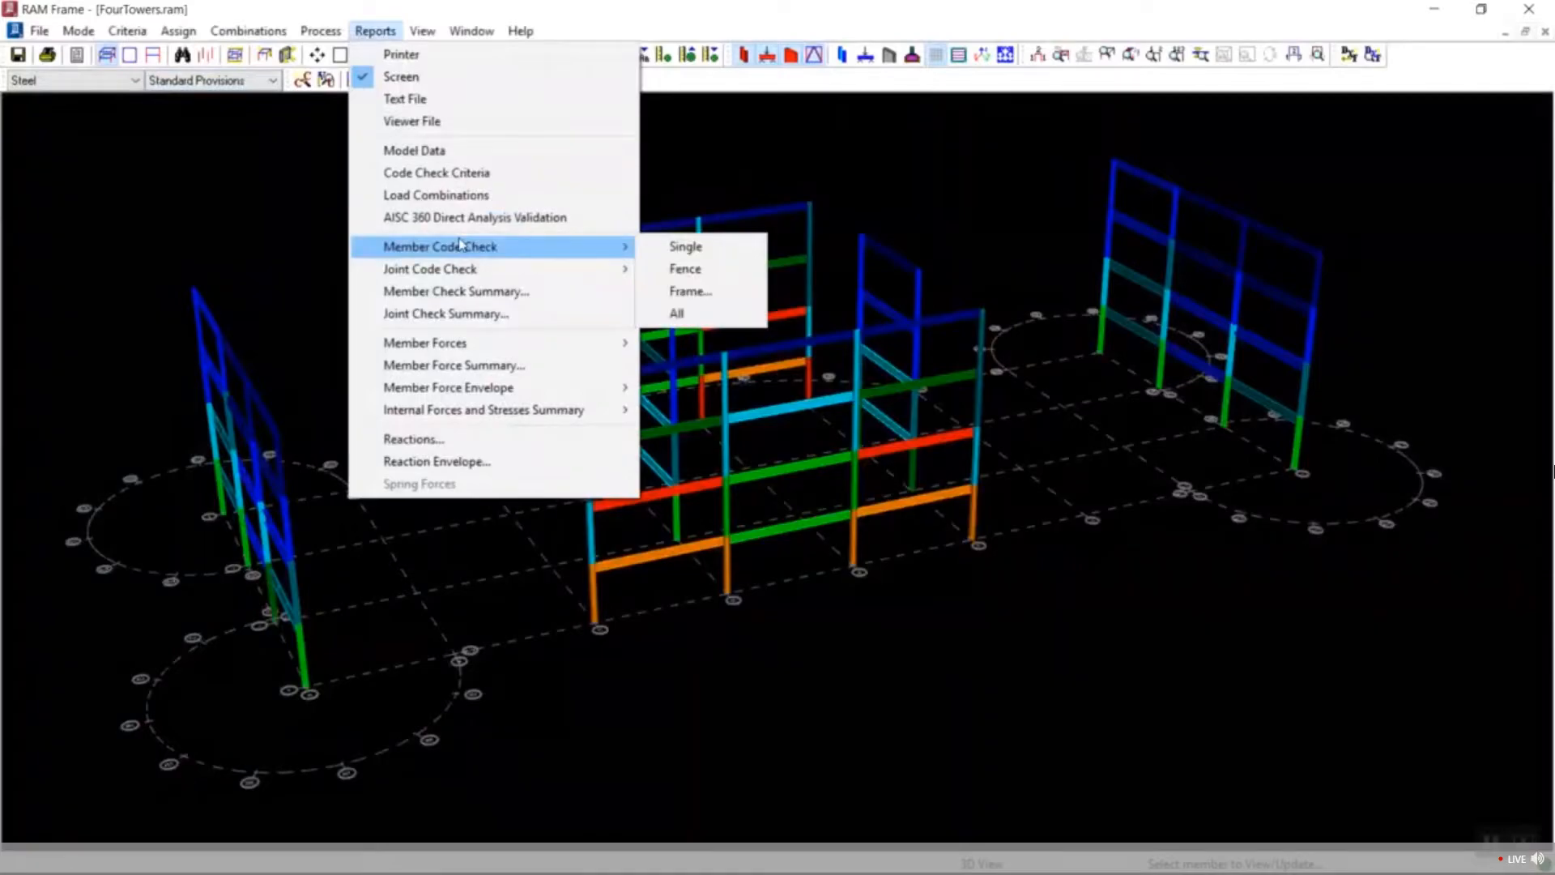
left_click(456, 291)
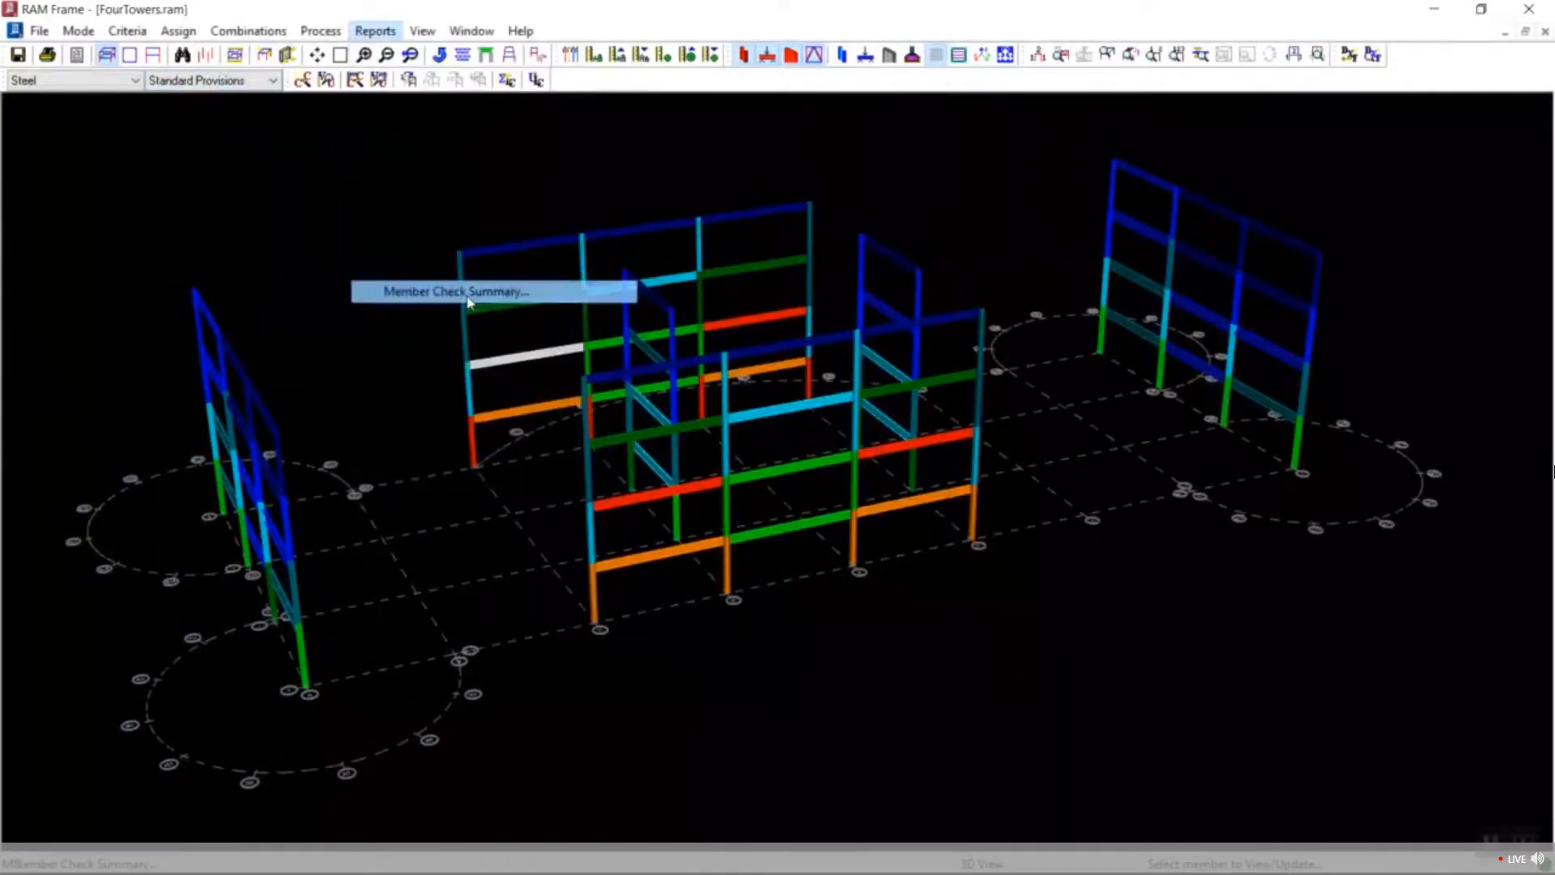
left_click(823, 389)
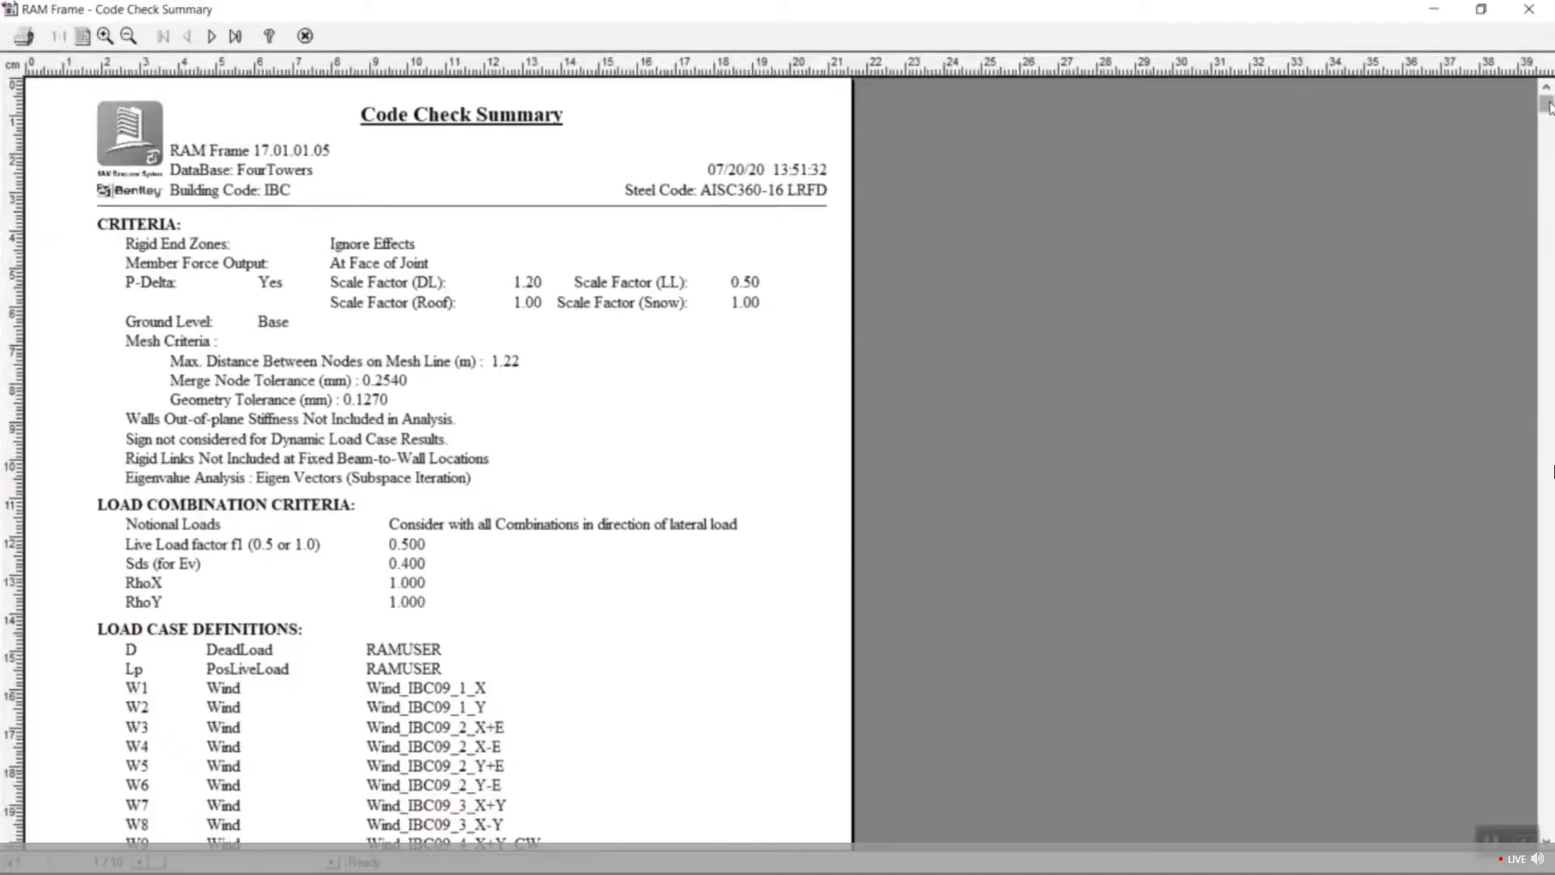
left_click_drag(1547, 105, 1547, 822)
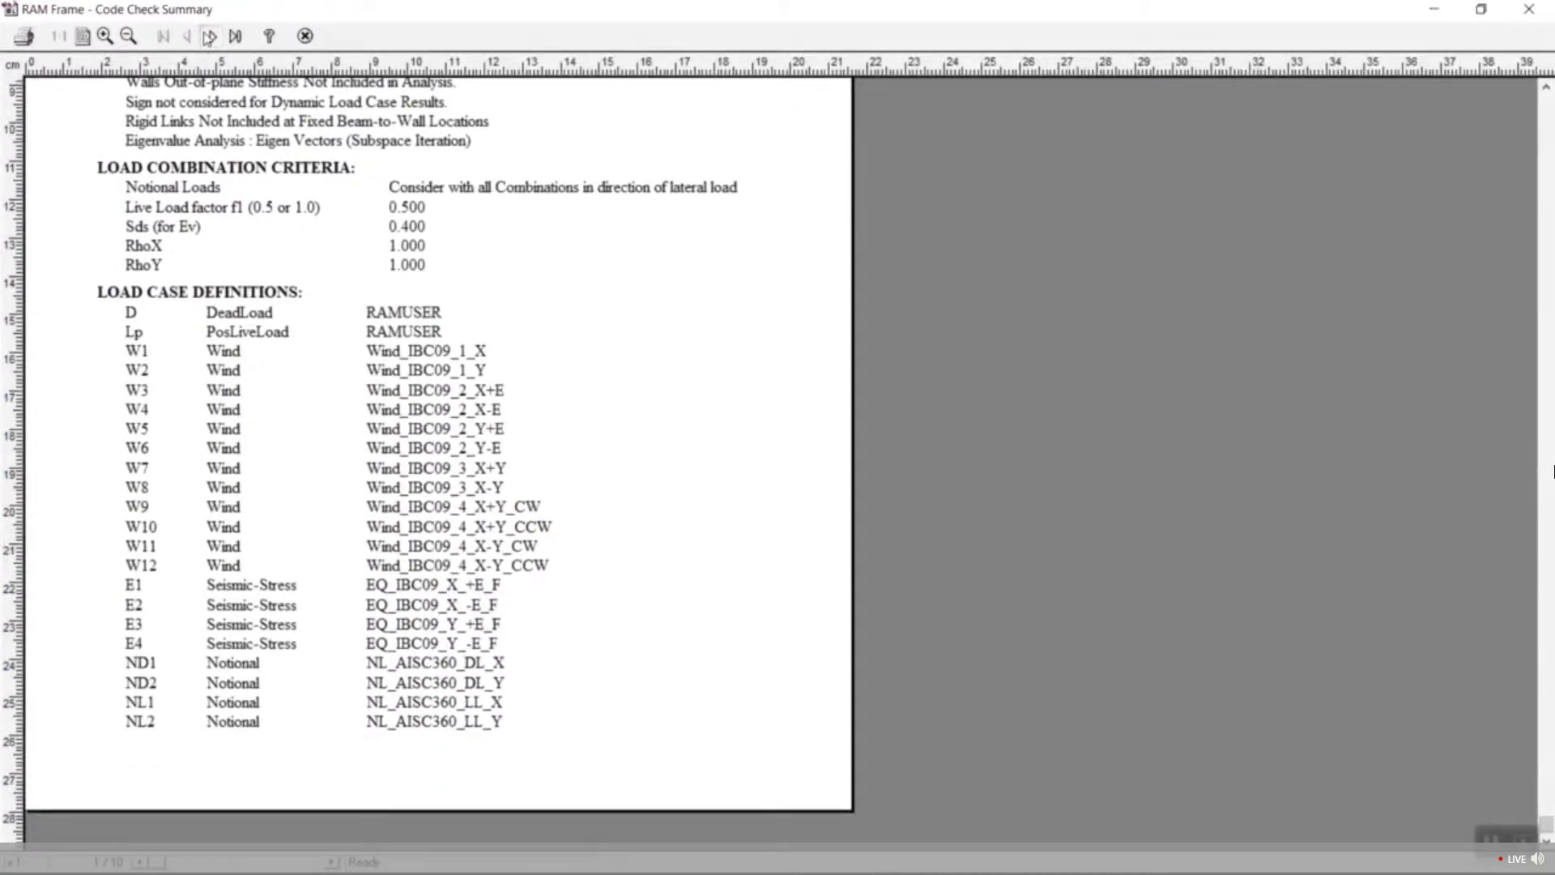
left_click(209, 36)
left_click(209, 36)
left_click(210, 36)
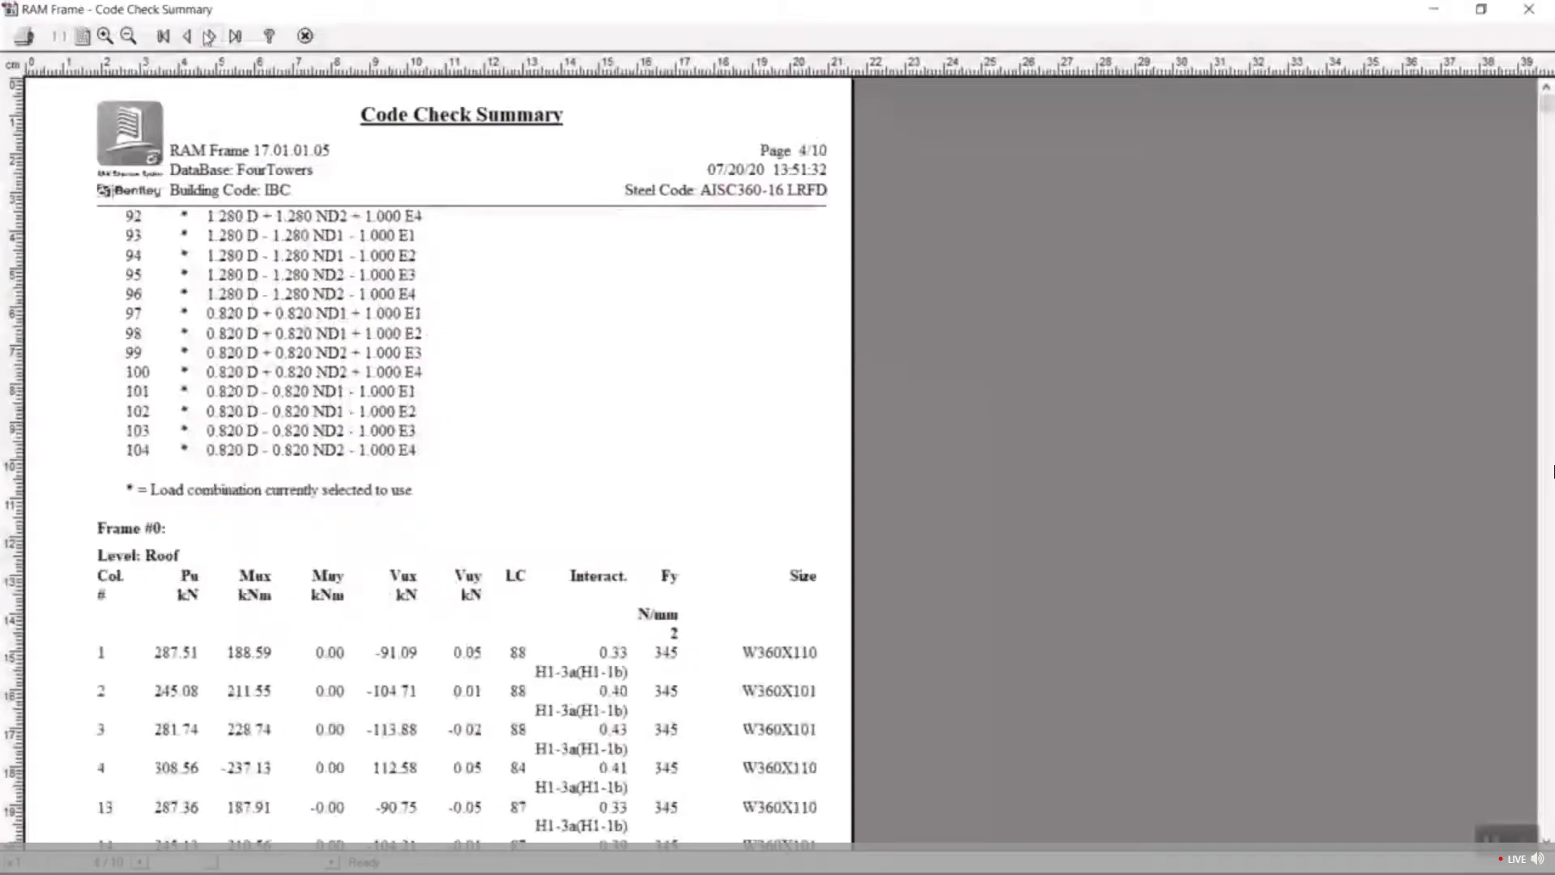
left_click(209, 37)
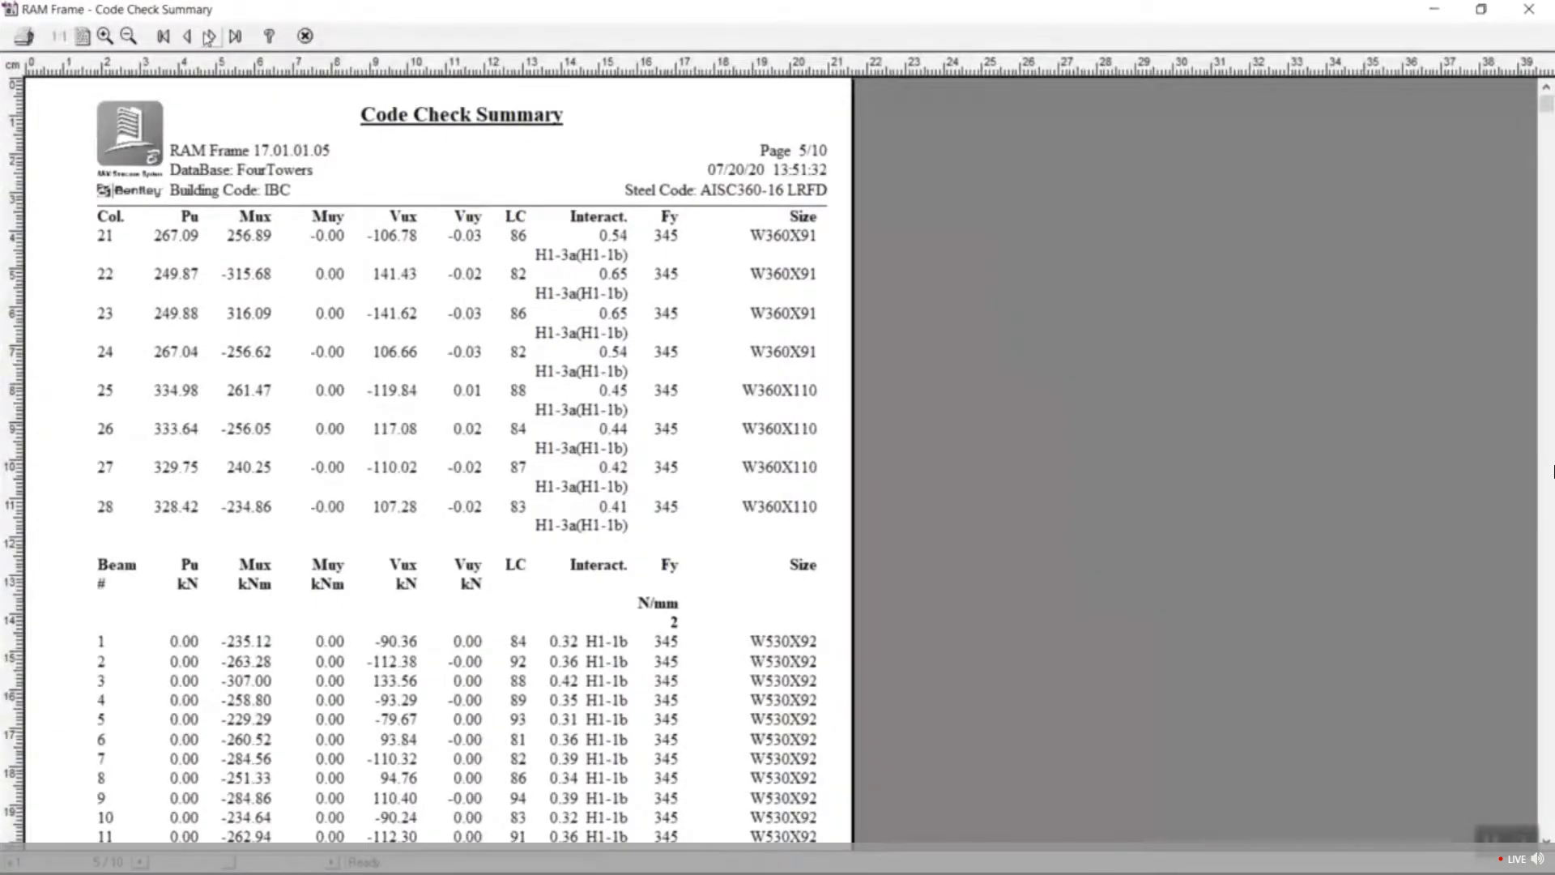
left_click(209, 36)
left_click(209, 37)
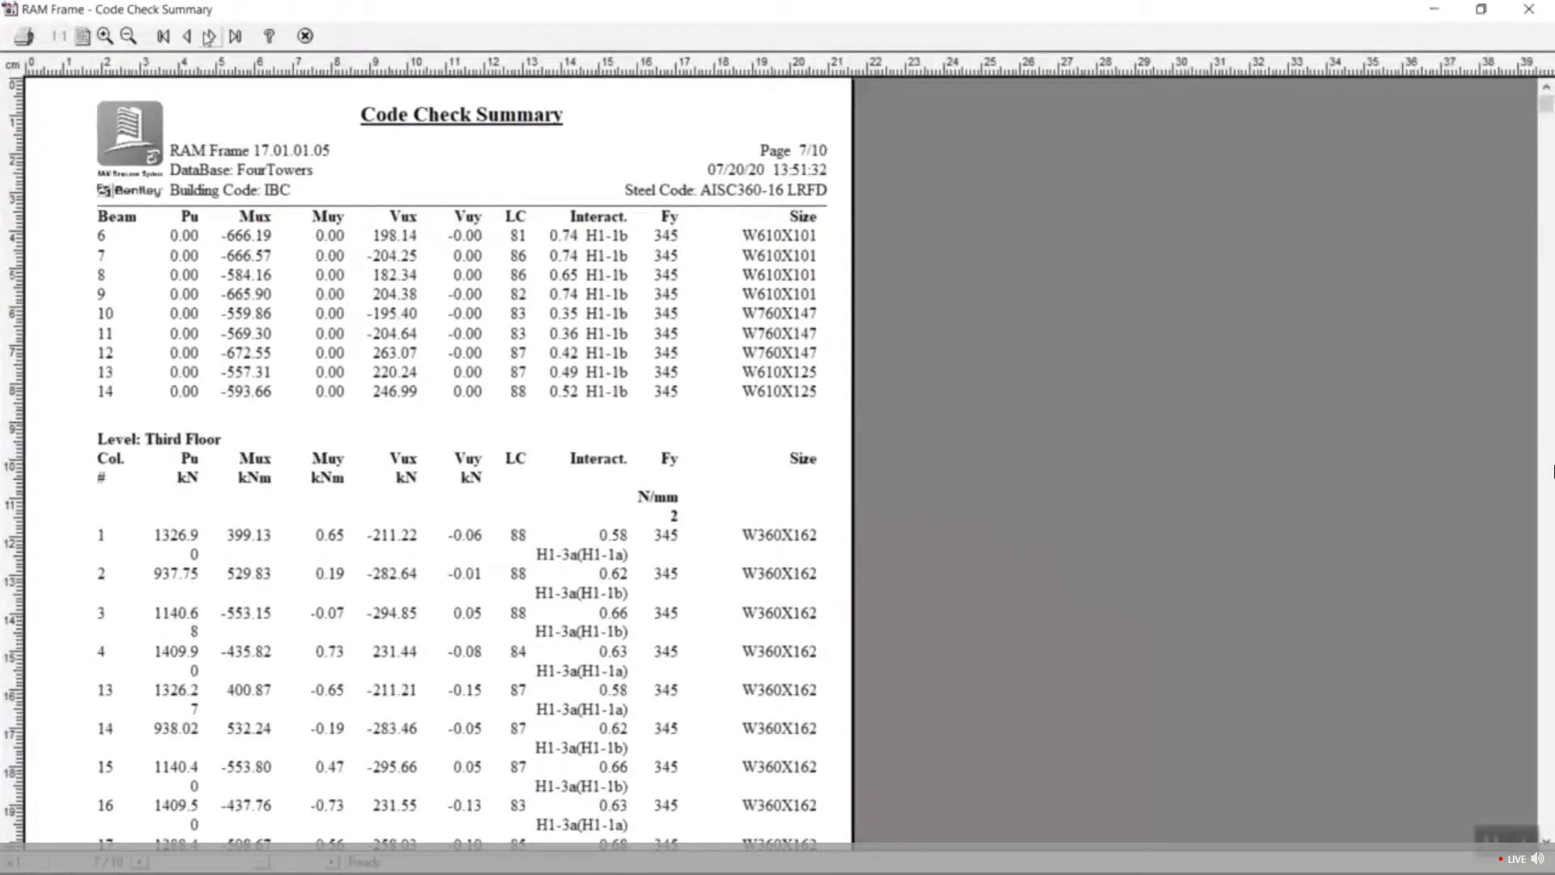
left_click(209, 36)
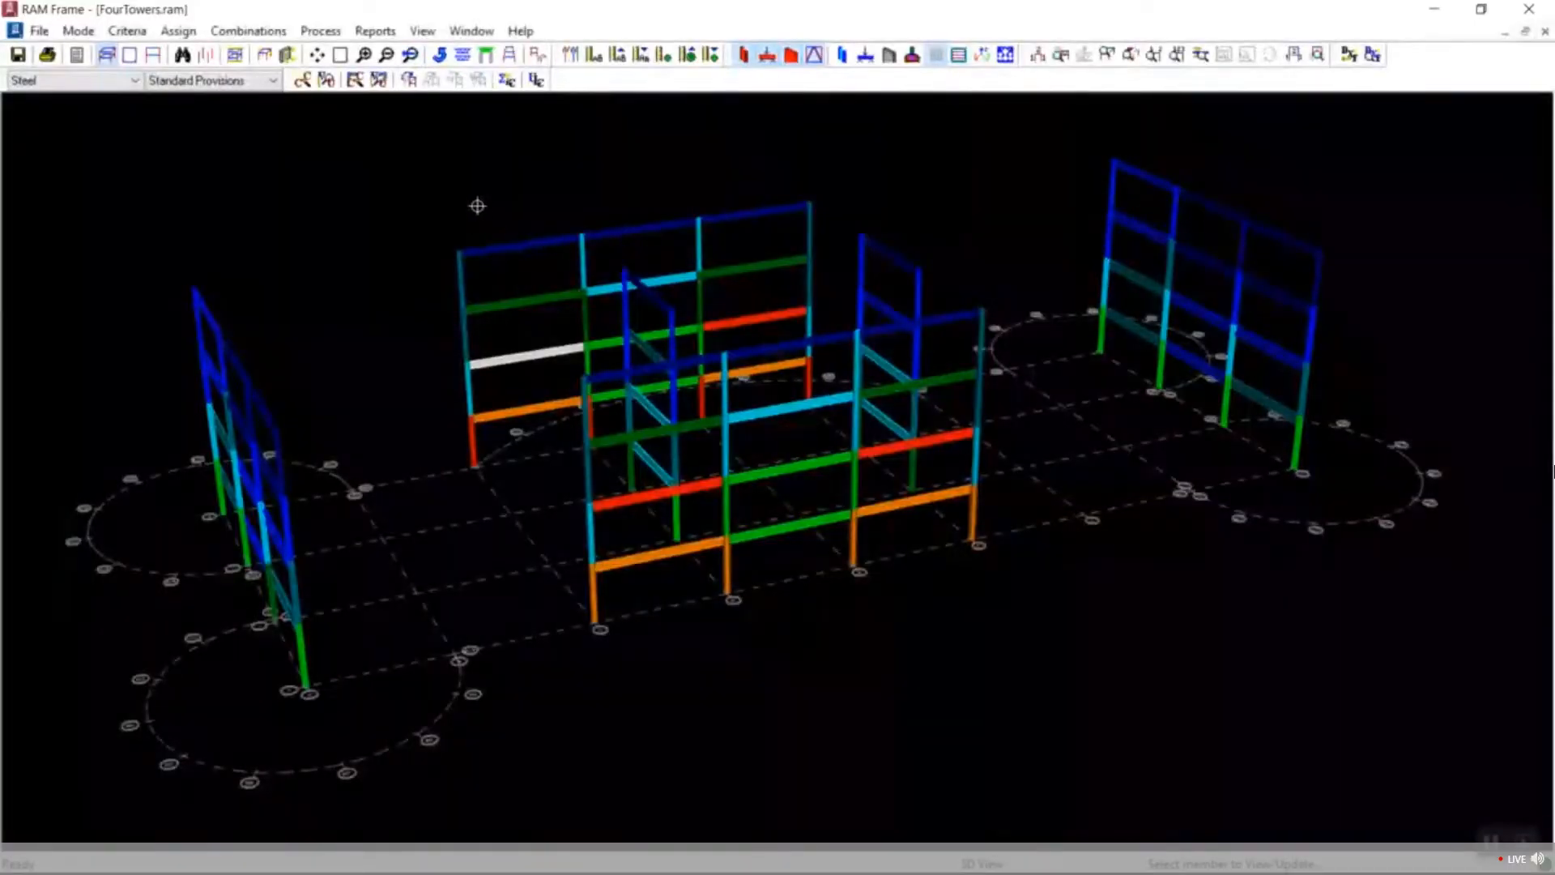
Run the Joint Code Check on the steel frames and examine the color-coded web plate and stiffener results around the model.
left_click(320, 31)
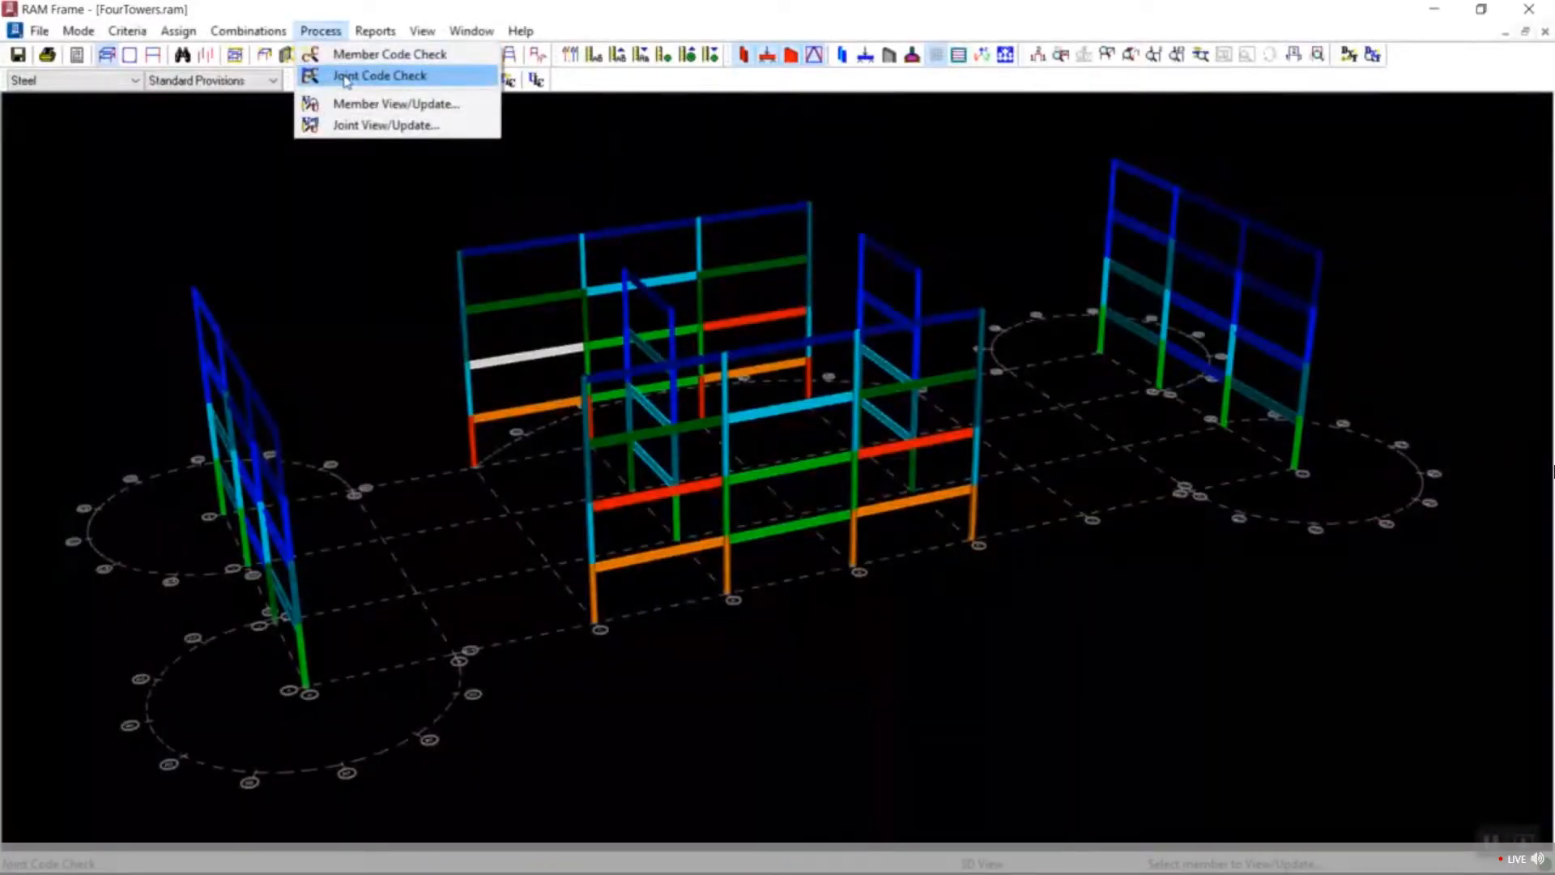
left_click(382, 77)
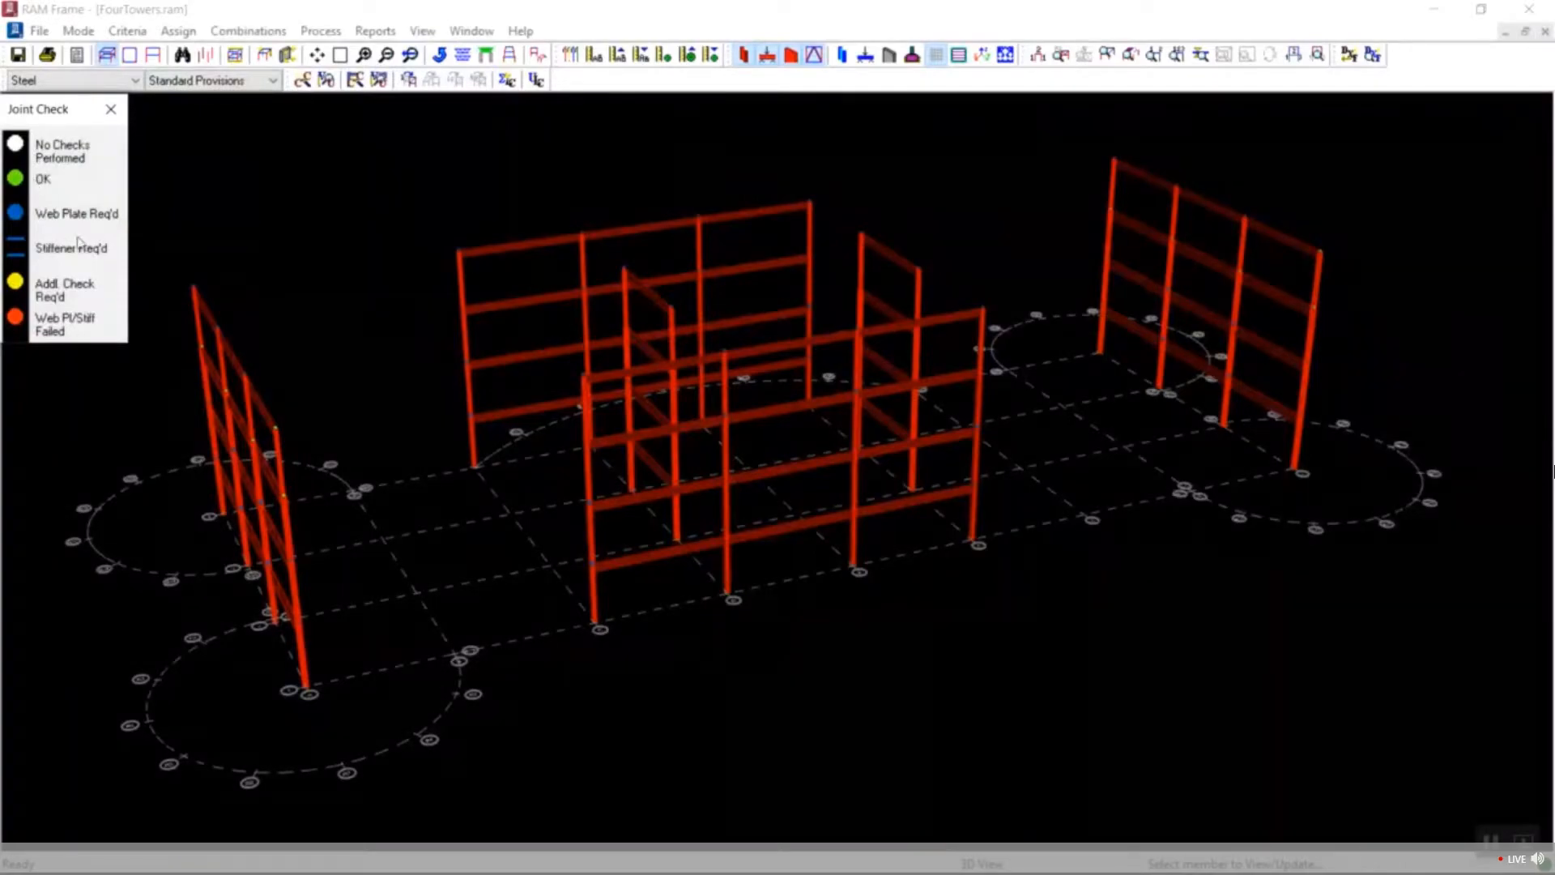
left_click(698, 59)
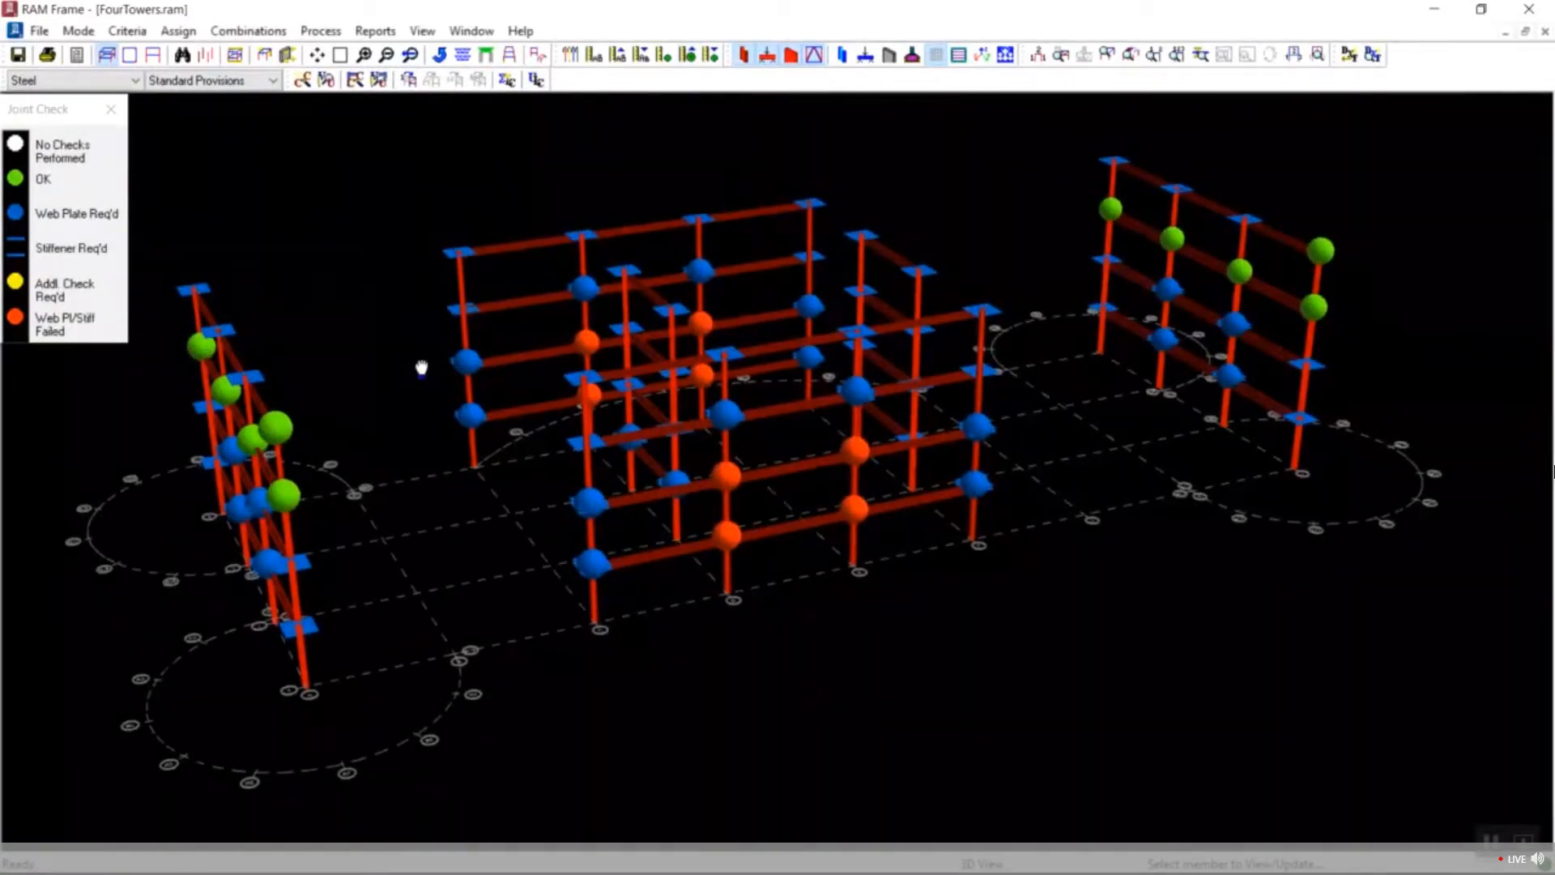
key("Right")
key("Right")
key("Right")
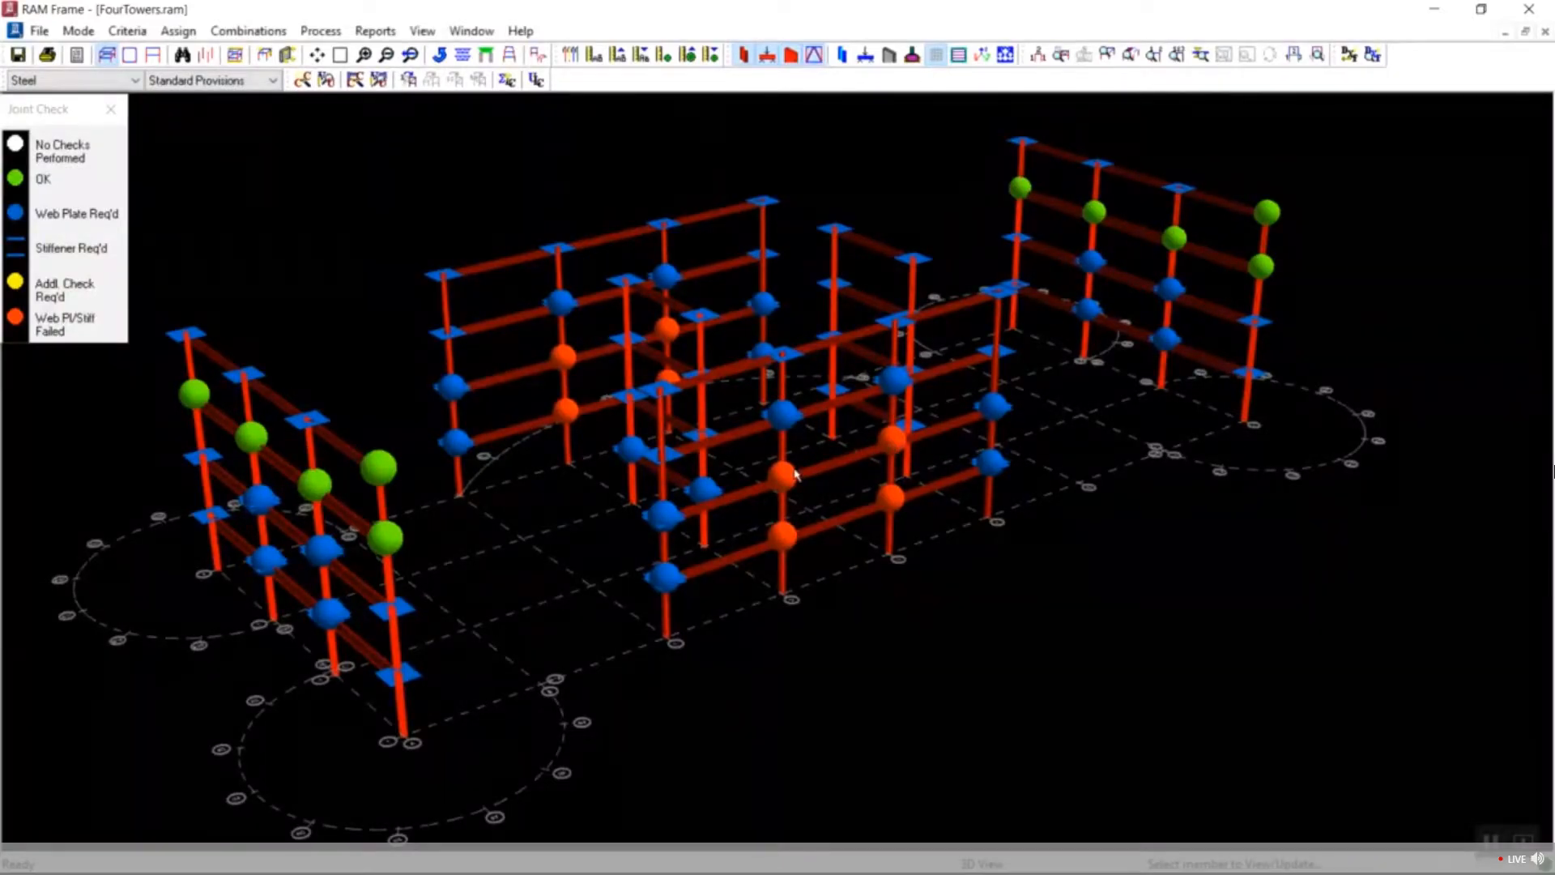
Use Joint View/Update on an interior roof joint of the rear frame, read its Joint Code Check report, and close the report.
left_click(321, 31)
left_click(364, 125)
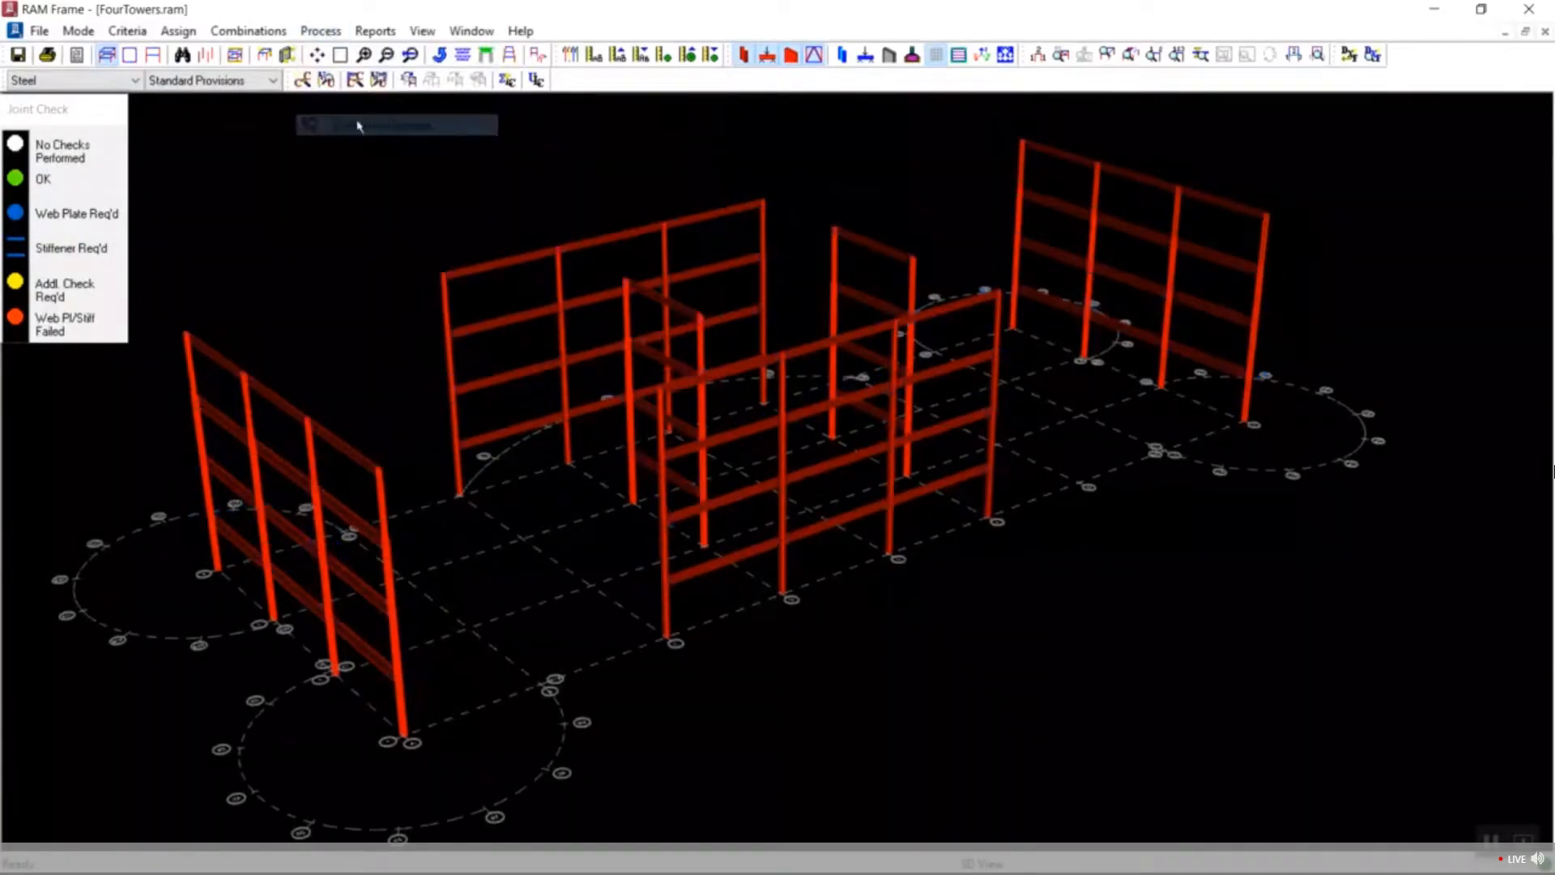
left_click(551, 249)
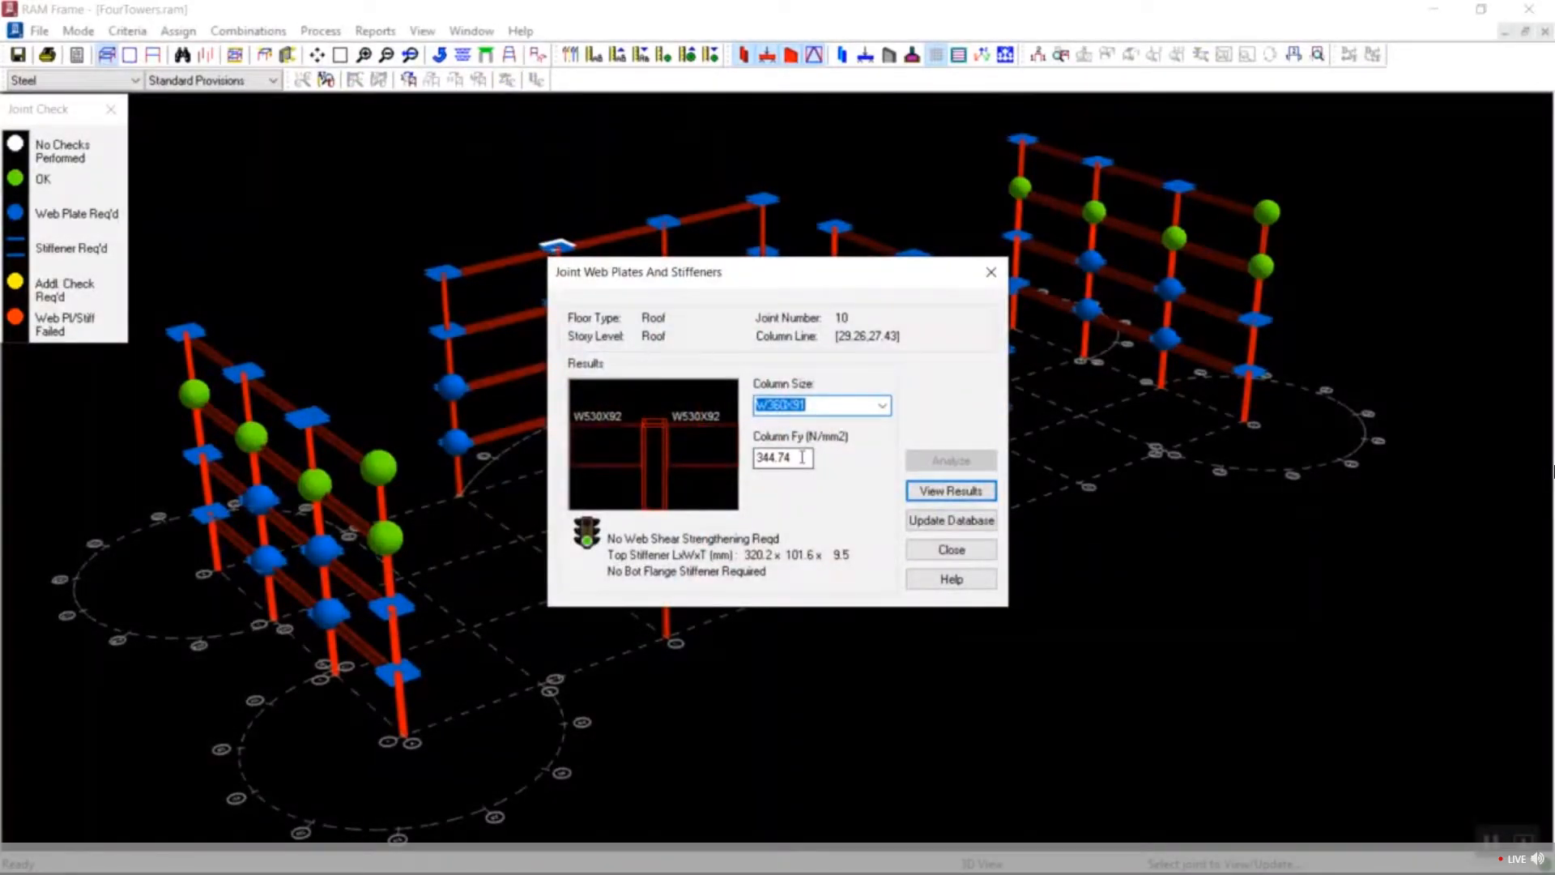
left_click(925, 495)
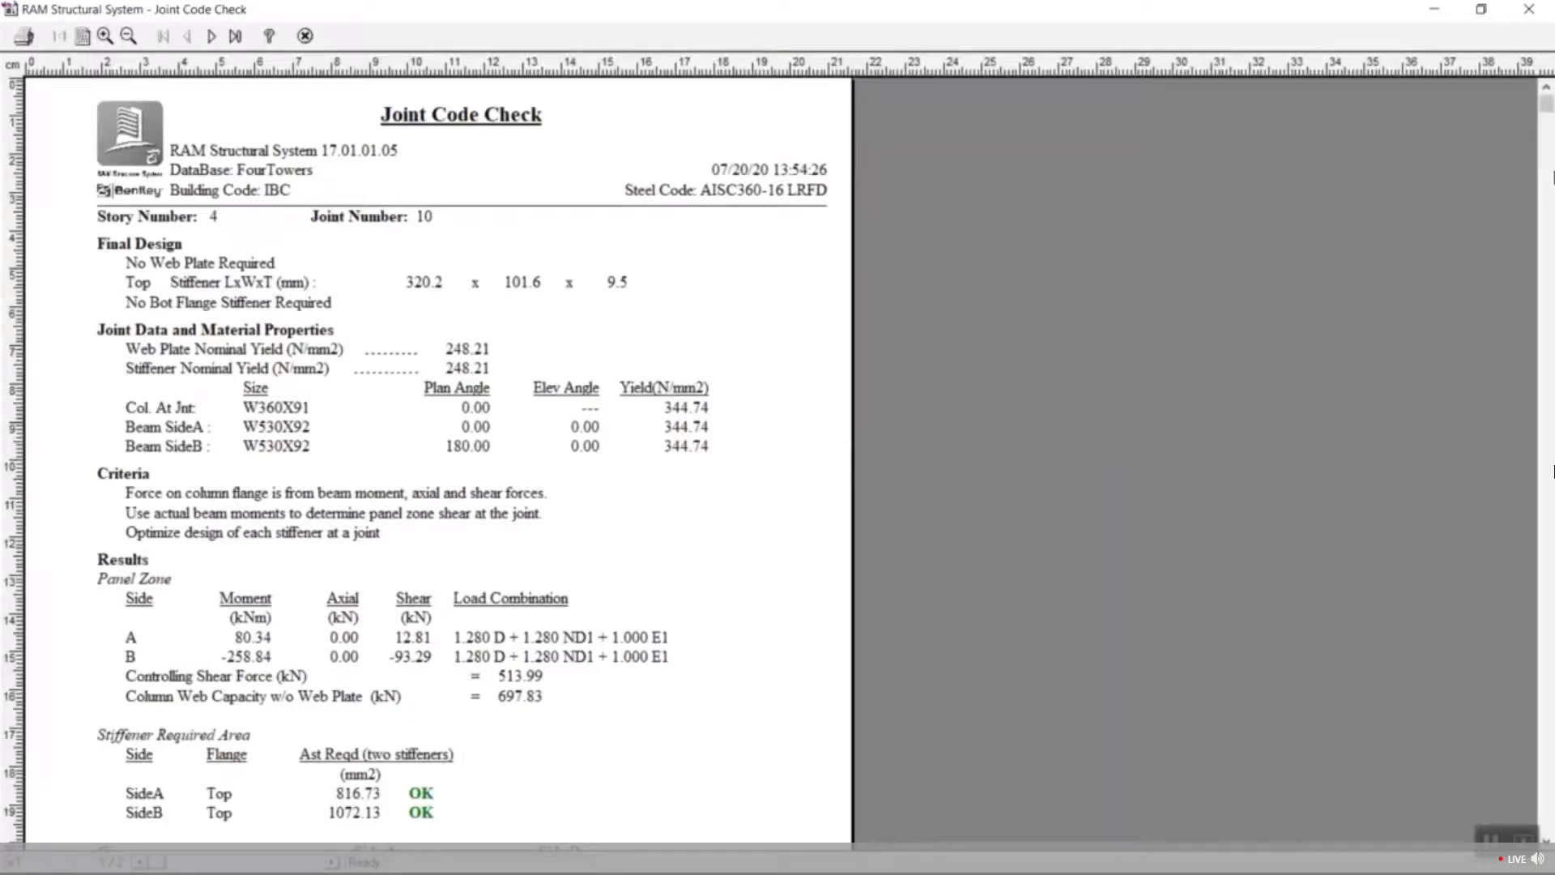
scroll(437, 446, "down", 5)
scroll(437, 445, "up", 5)
scroll(438, 445, "down", 5)
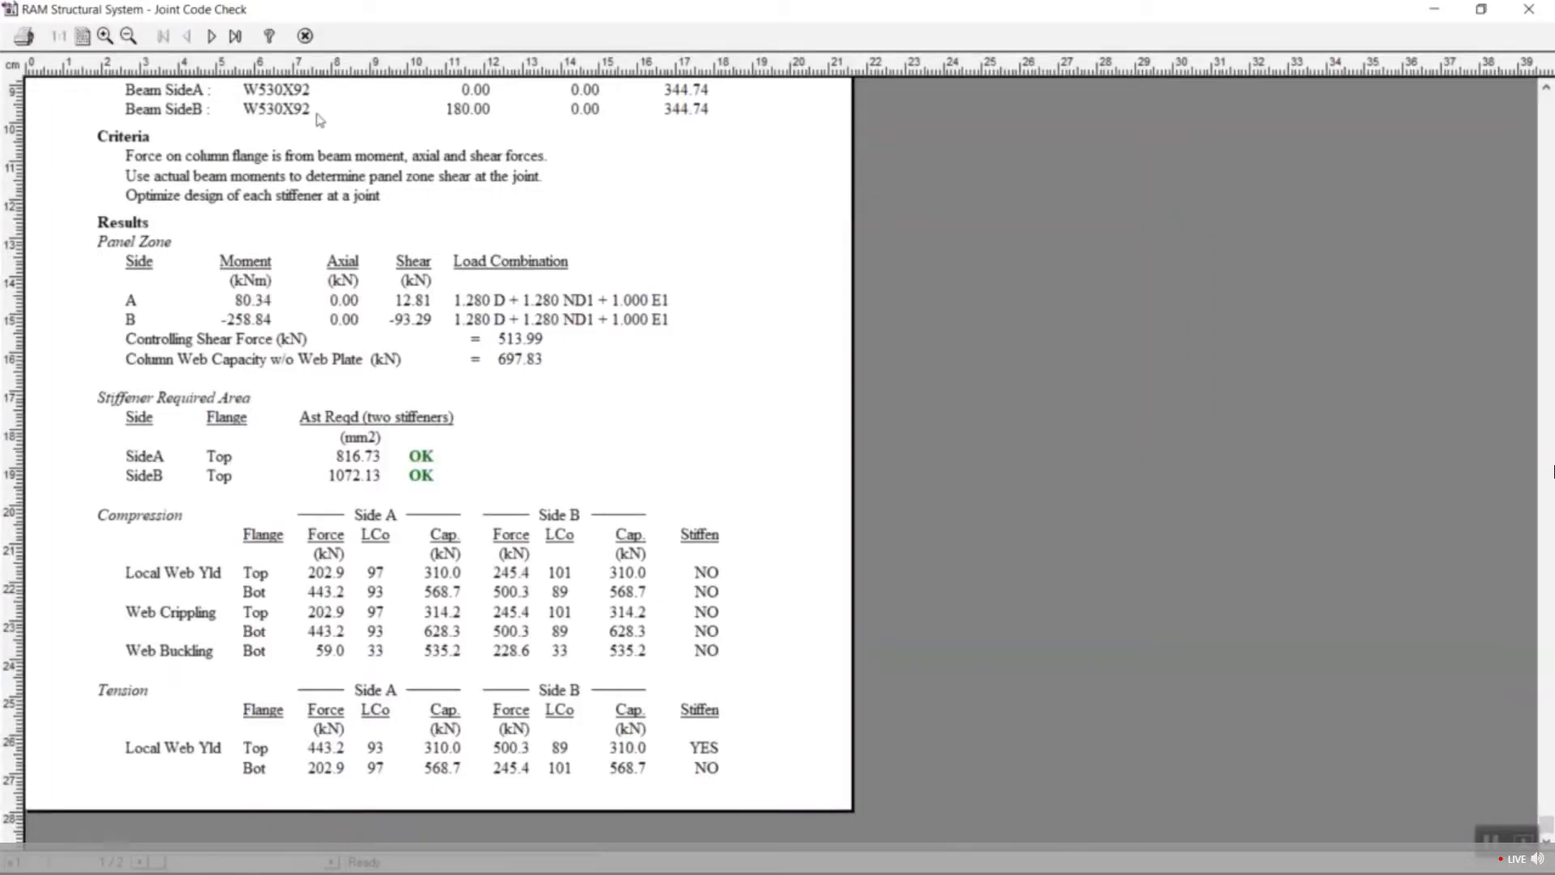
left_click(304, 36)
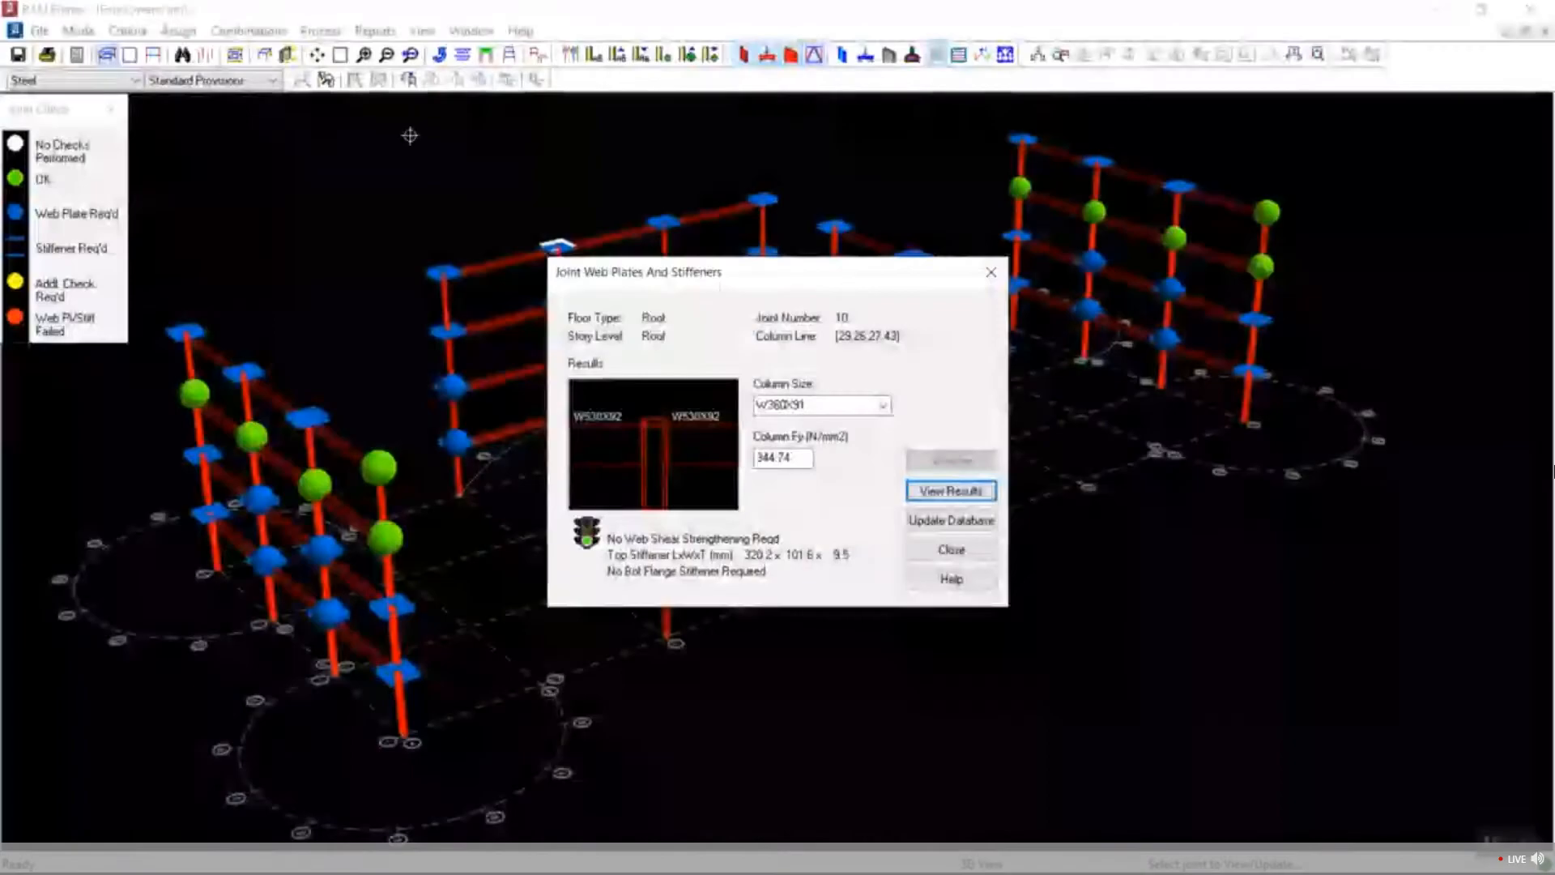
Close the roof joint's results, read the Joint Code Check report for the failed interior third-floor joint of the front frame, and close without updating the database.
left_click(952, 549)
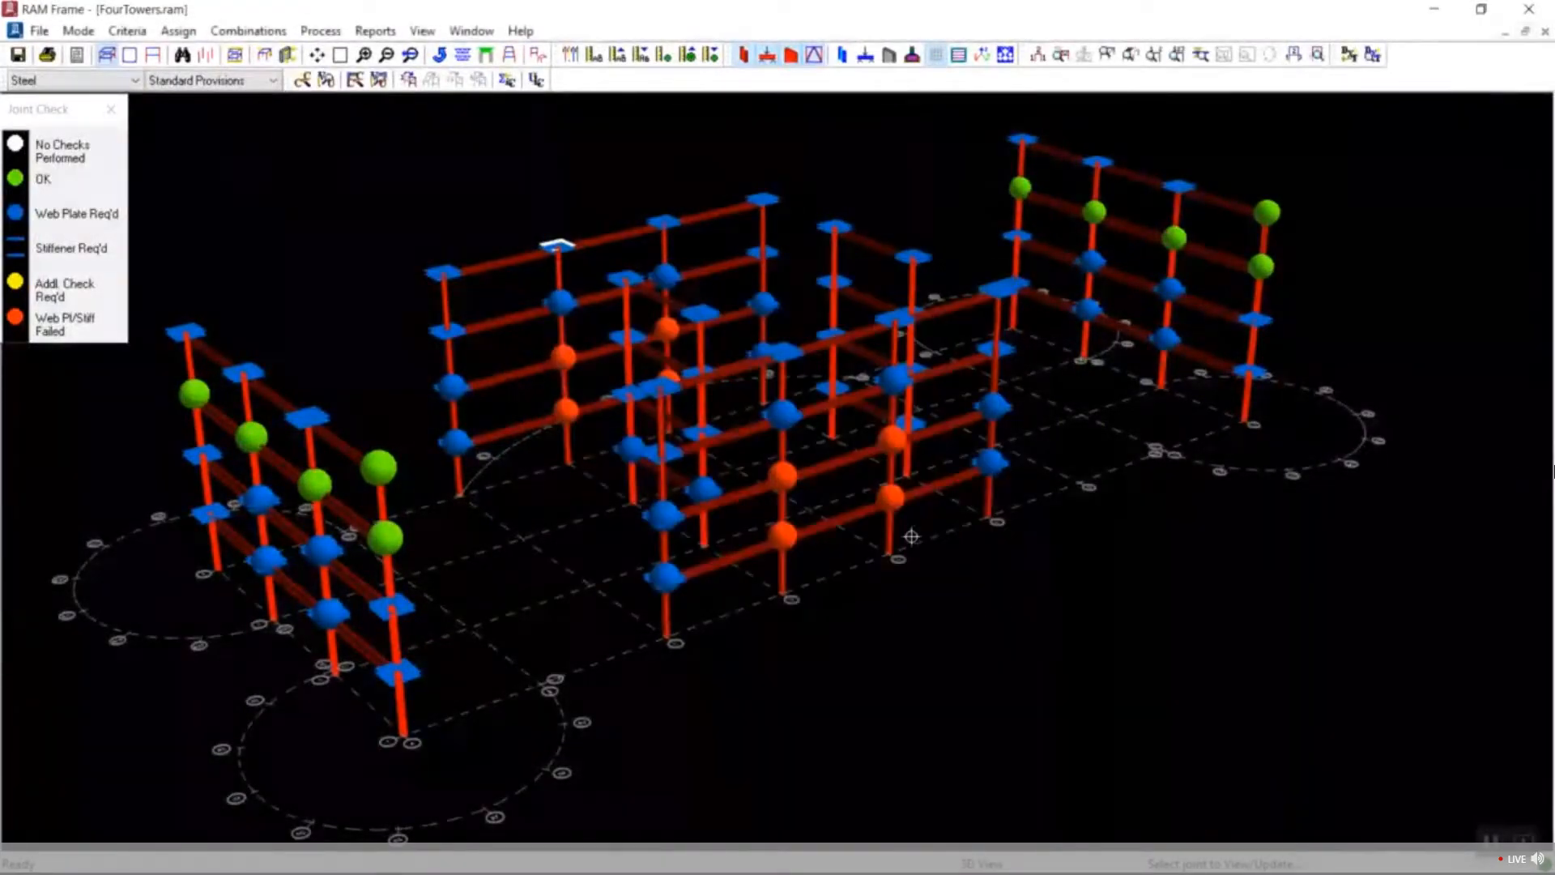
left_click(787, 478)
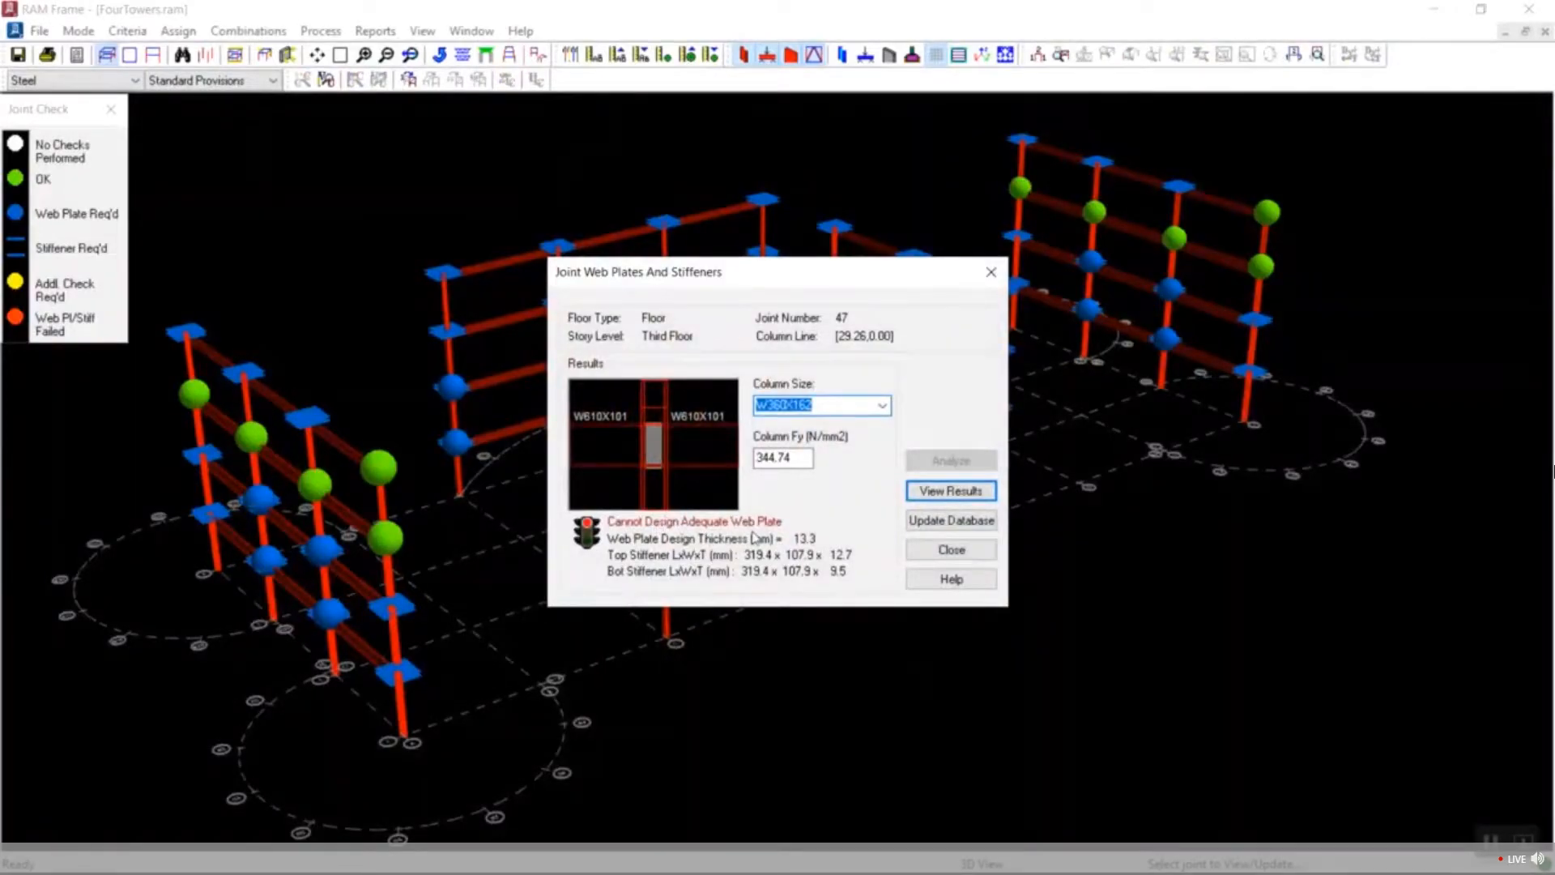
left_click(951, 491)
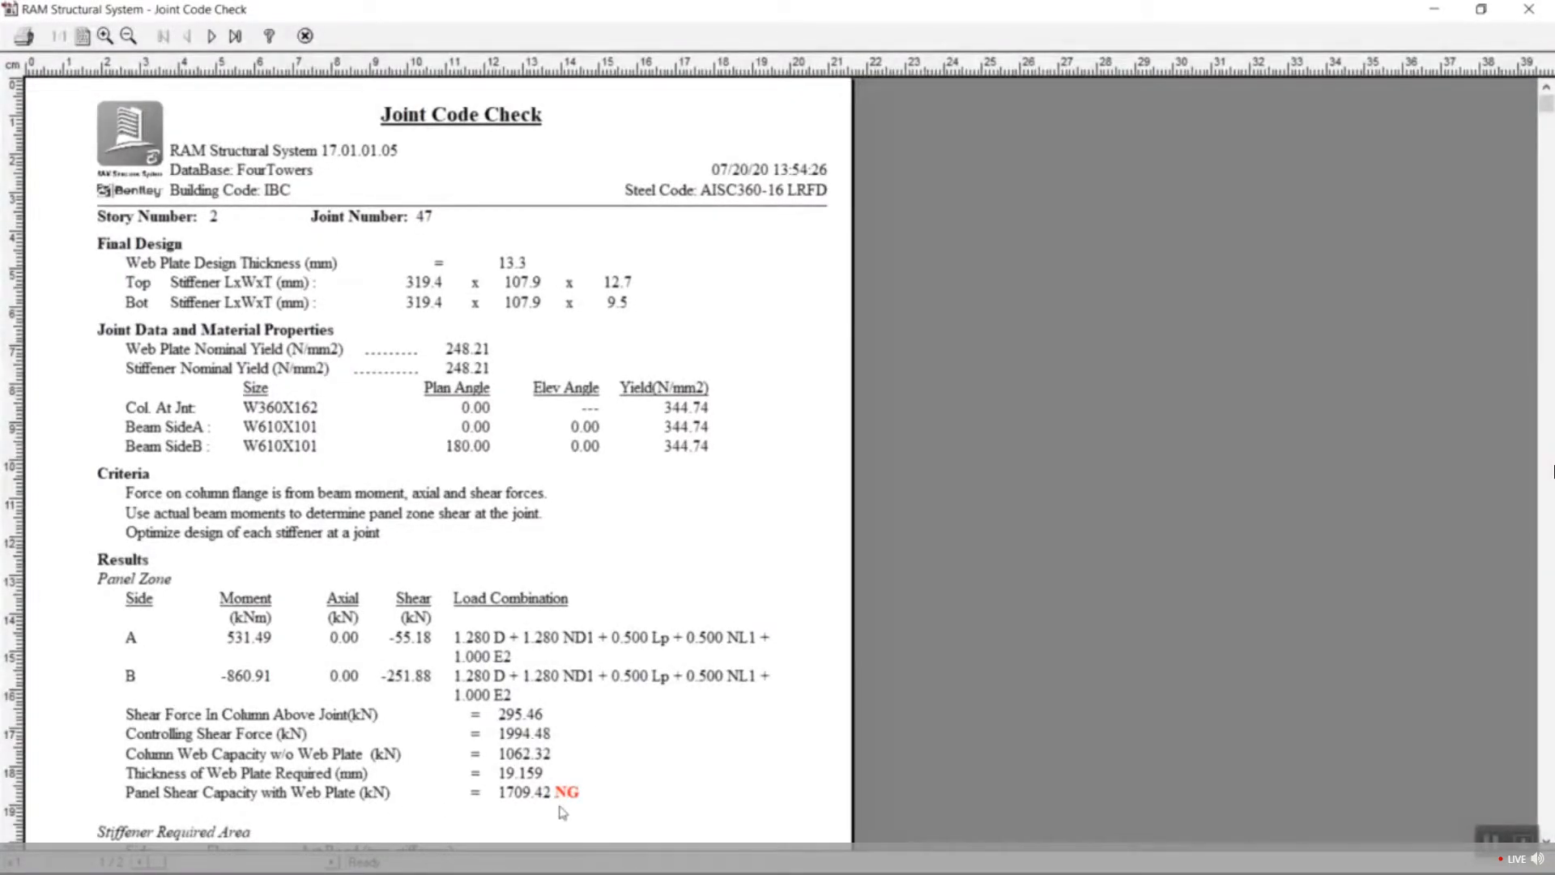
left_click(305, 36)
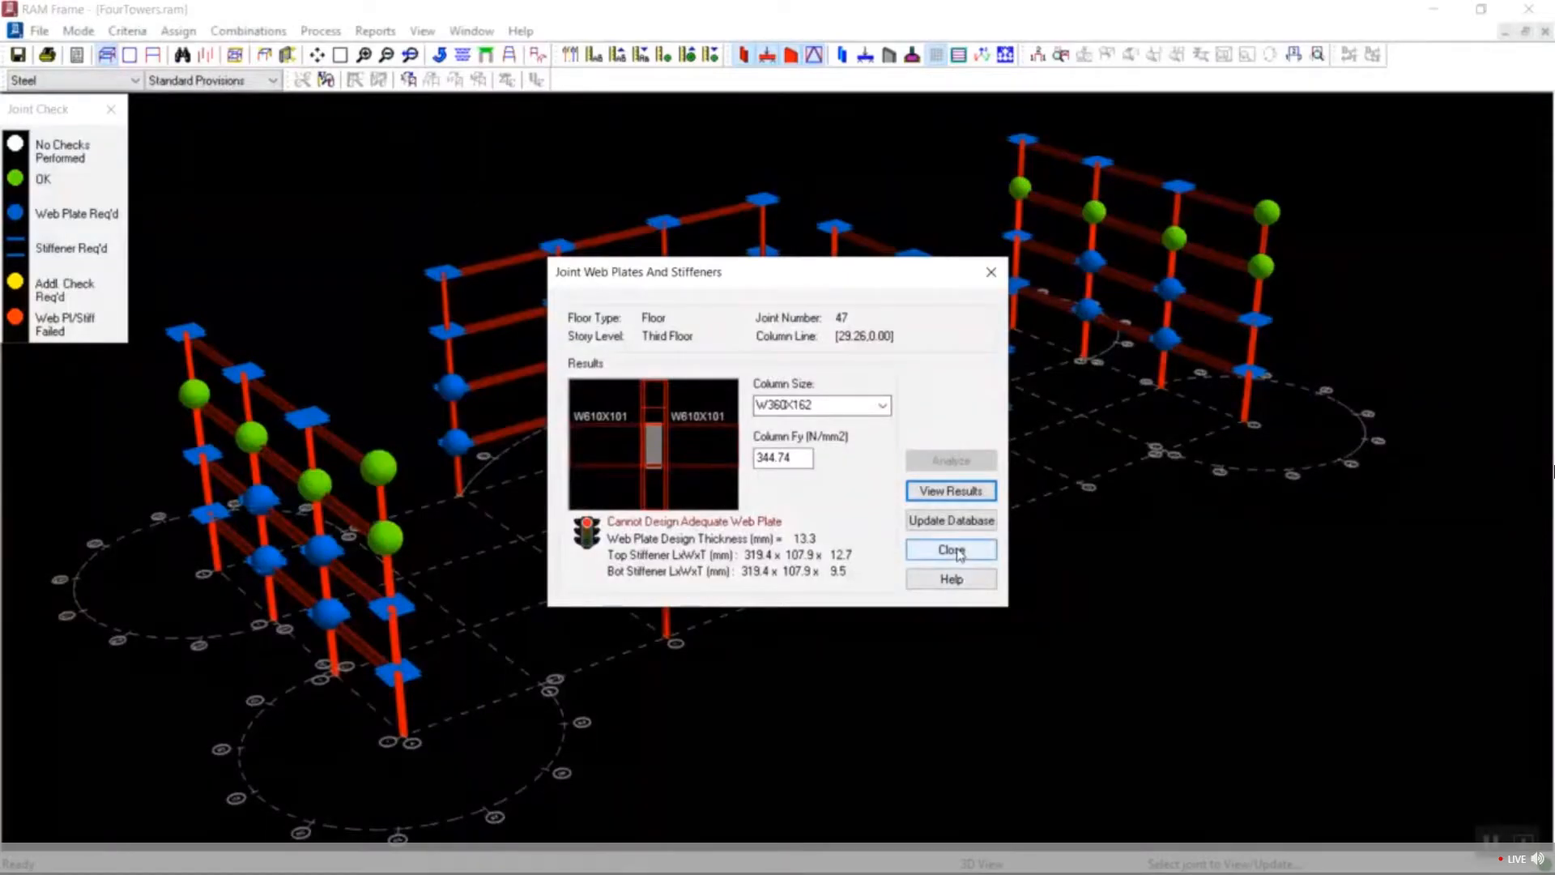
left_click(951, 550)
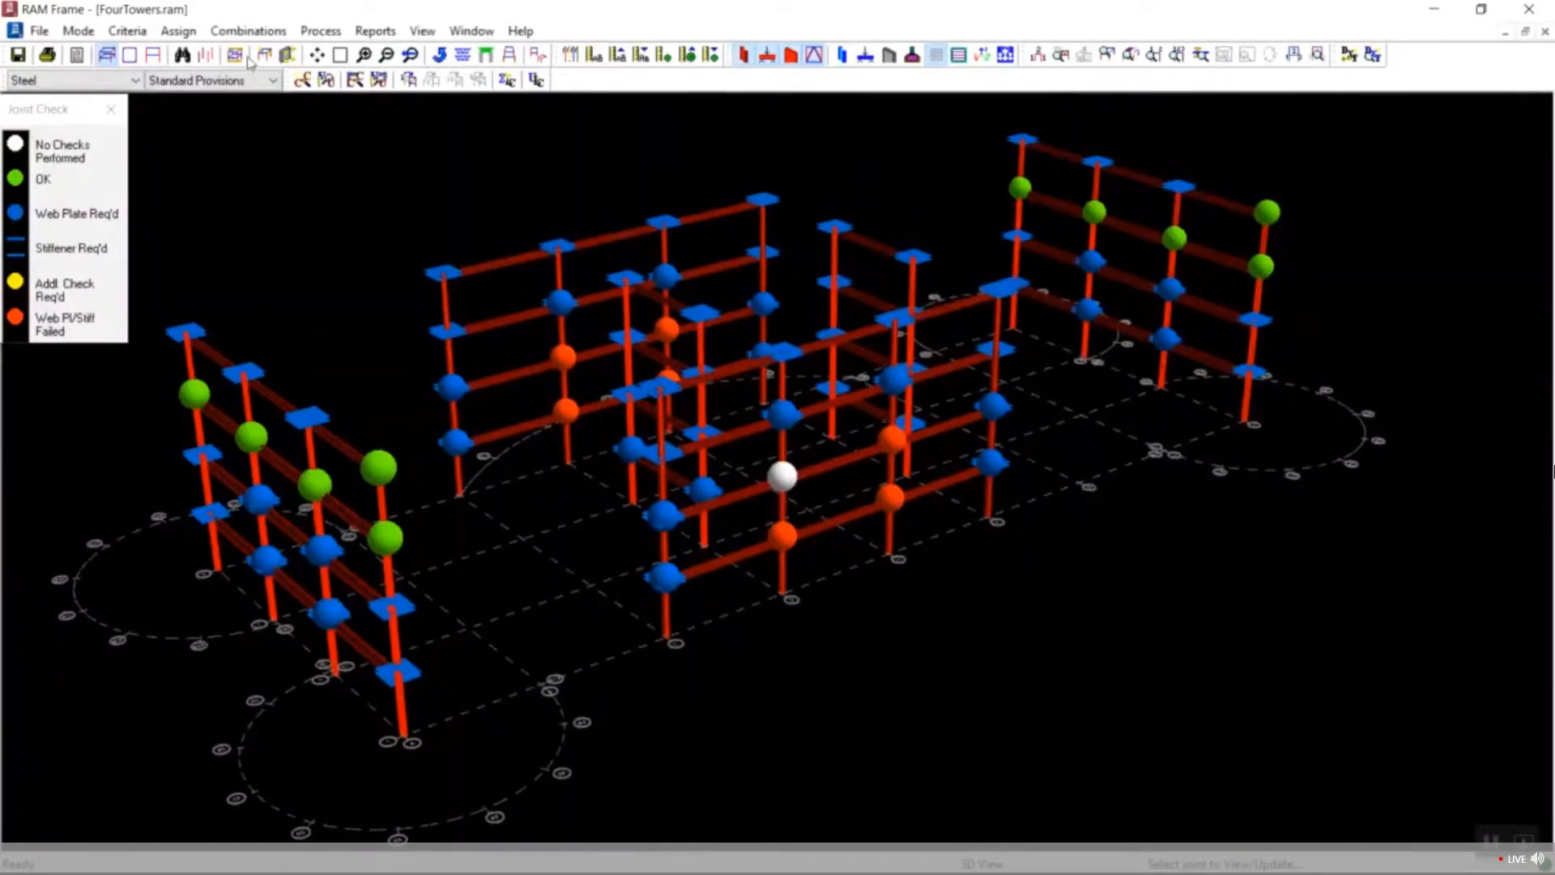
Open the Joint Check Summary report, page through the web plate and stiffener results to the last page, and close it.
left_click(312, 33)
mouse_move(377, 34)
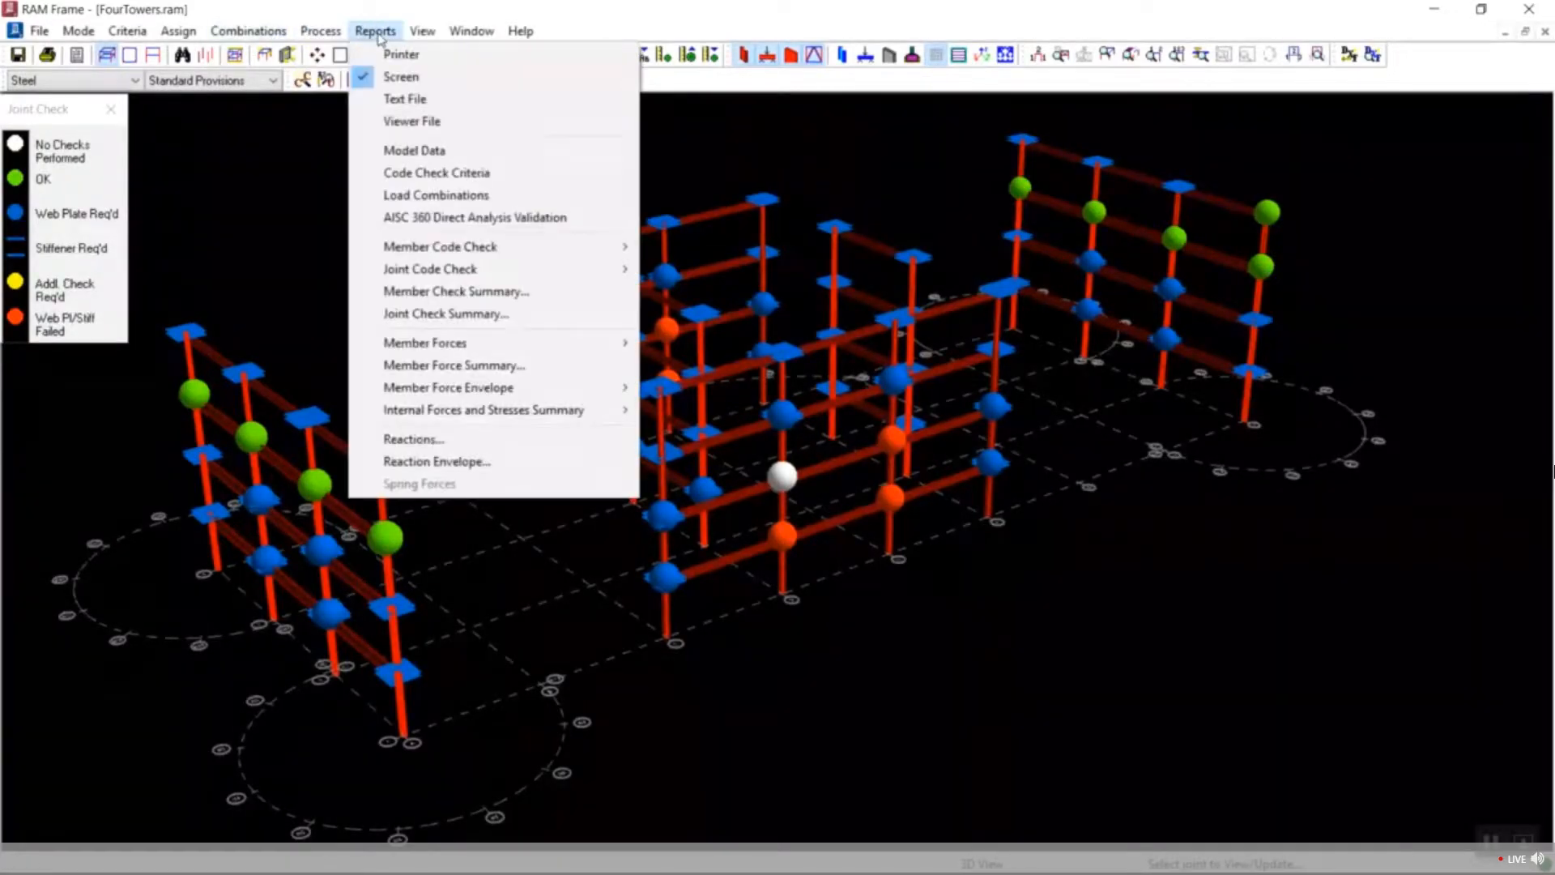
left_click(428, 314)
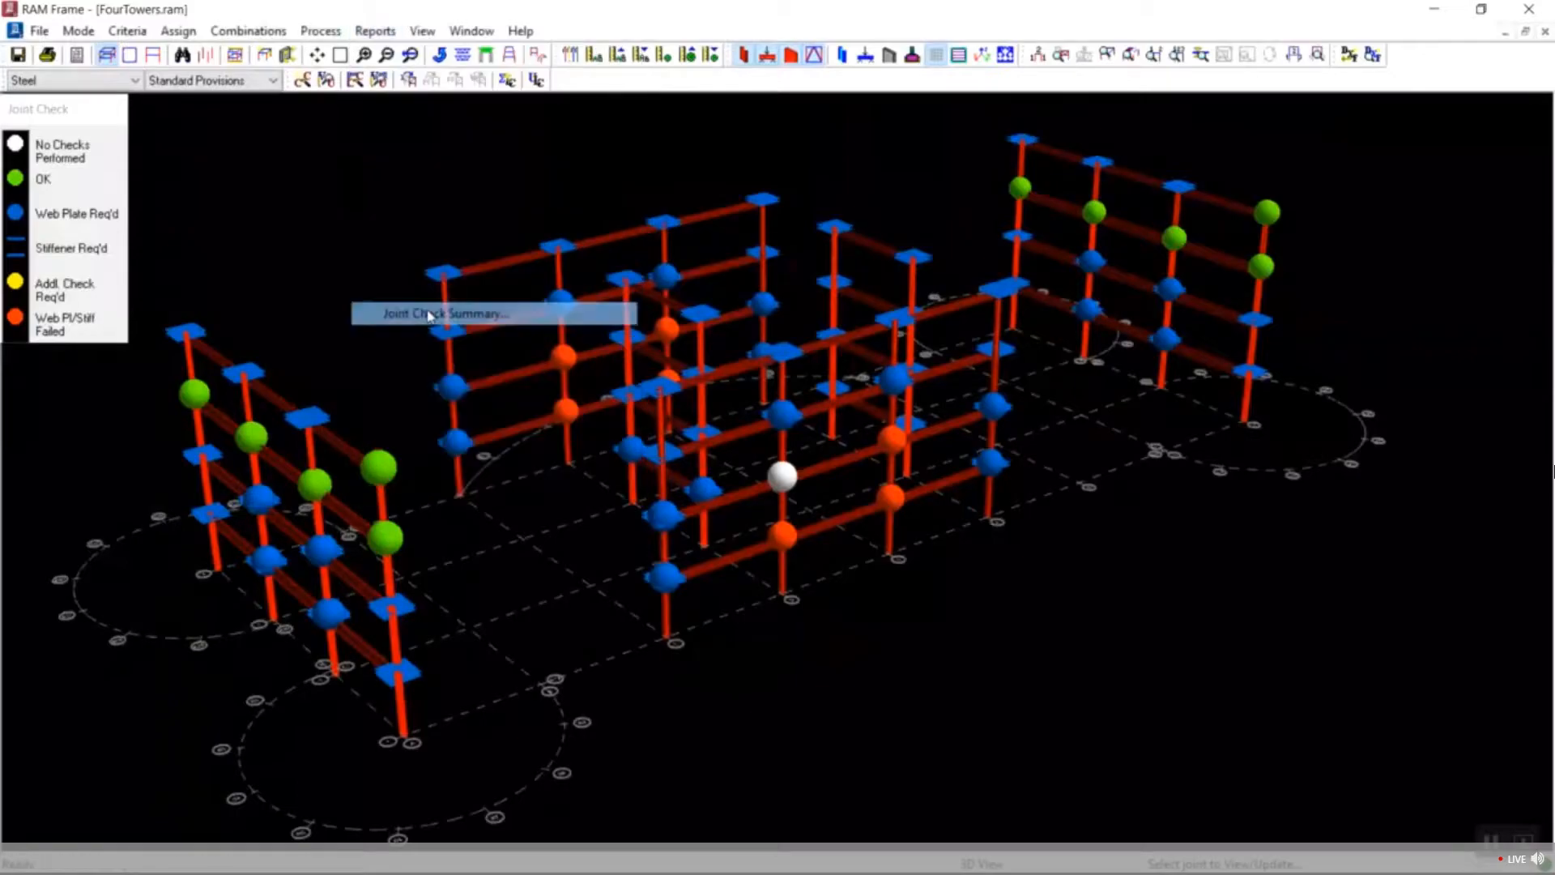
left_click(802, 392)
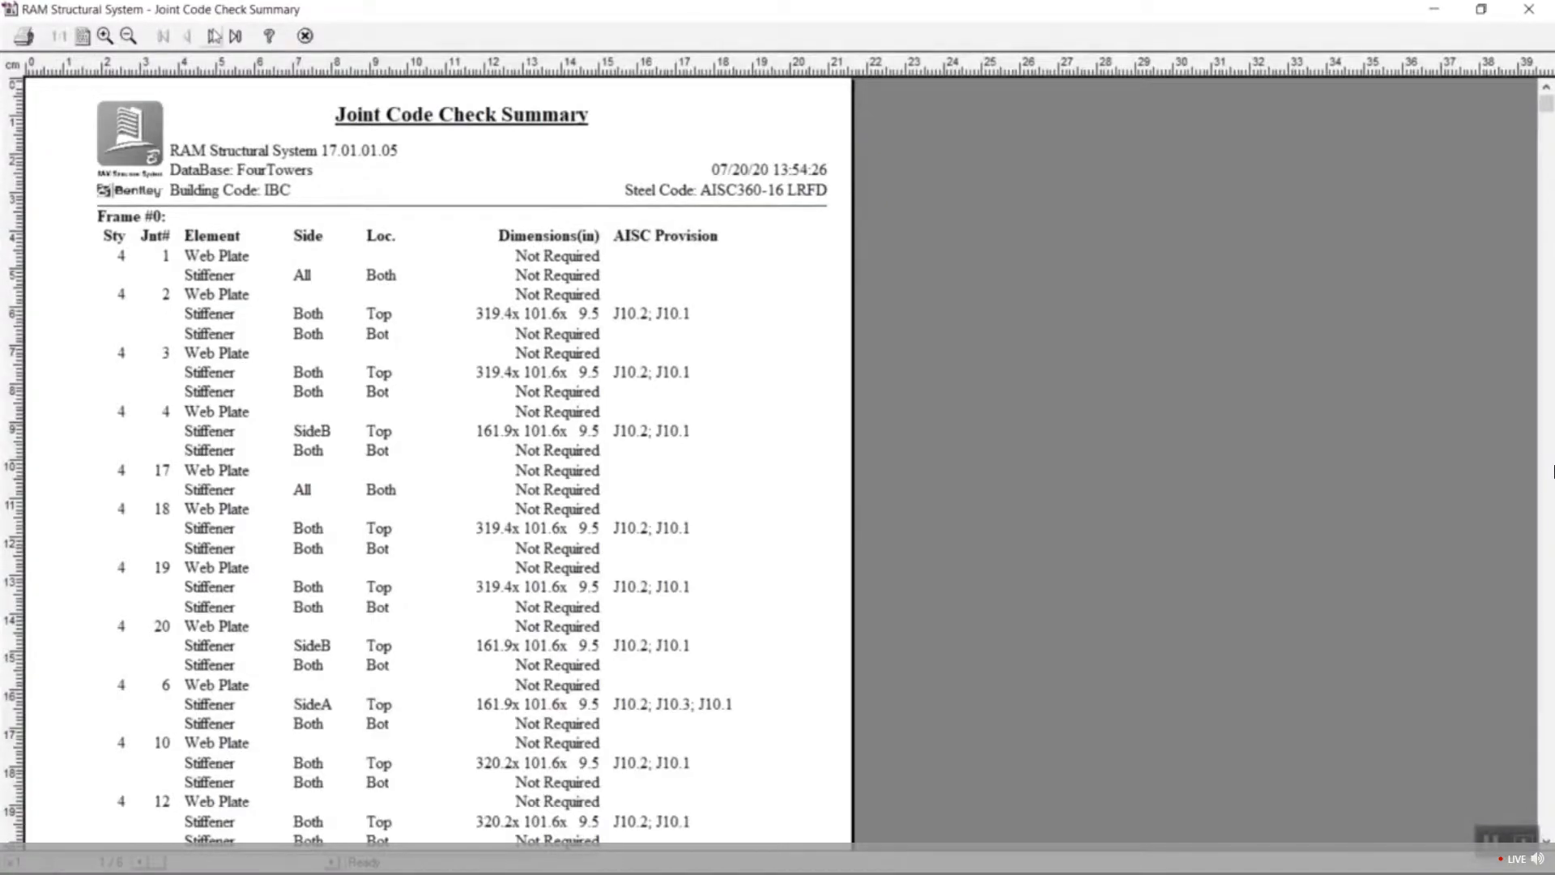
left_click(212, 36)
left_click(212, 36)
left_click(213, 36)
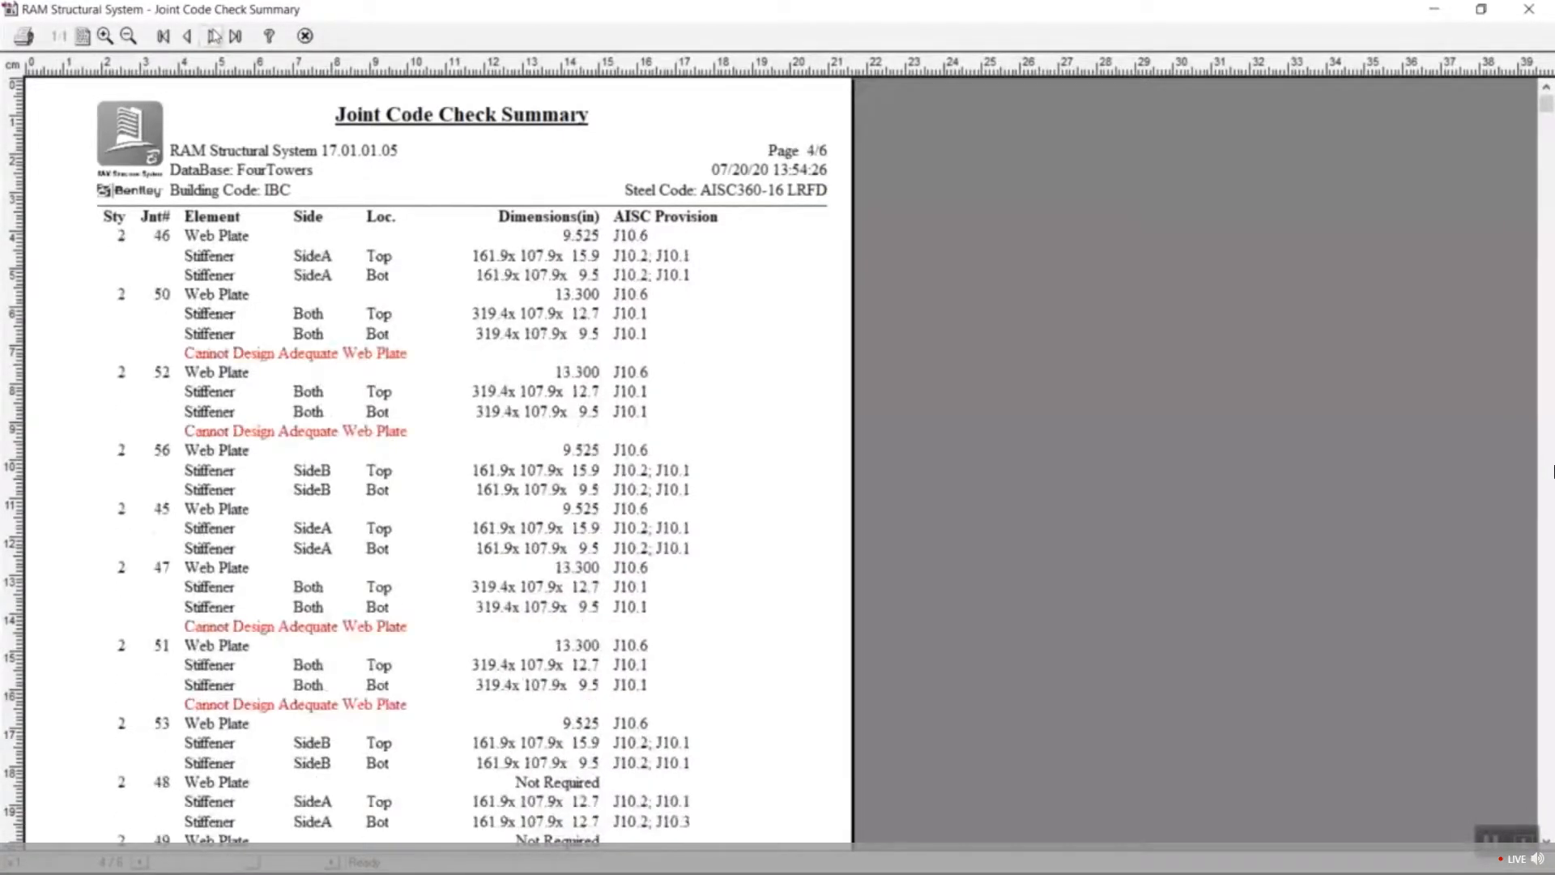
left_click(213, 36)
left_click(213, 35)
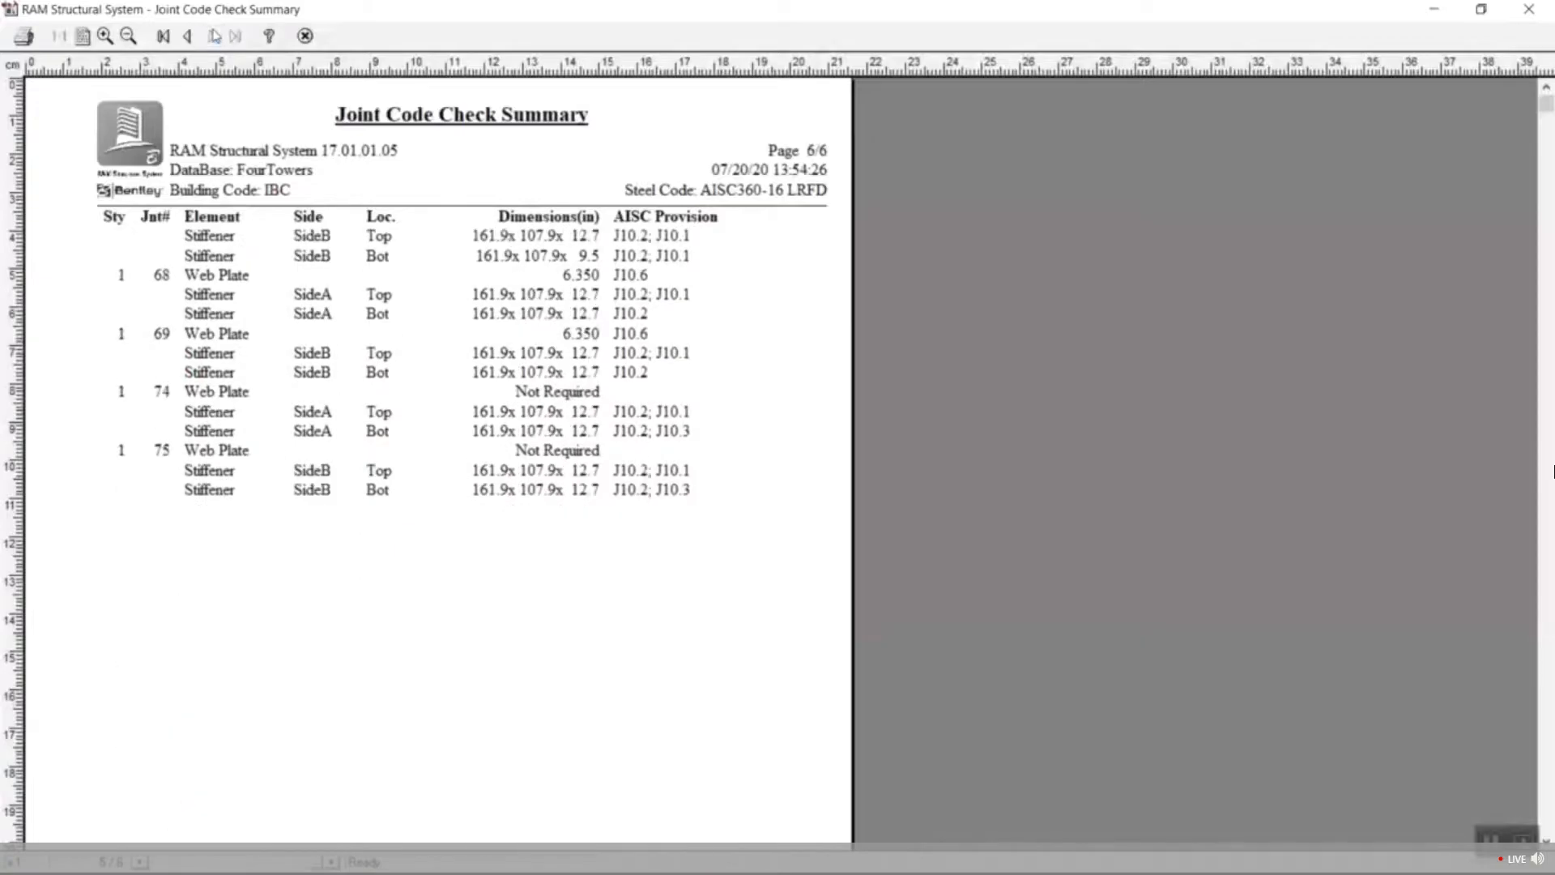
left_click(305, 36)
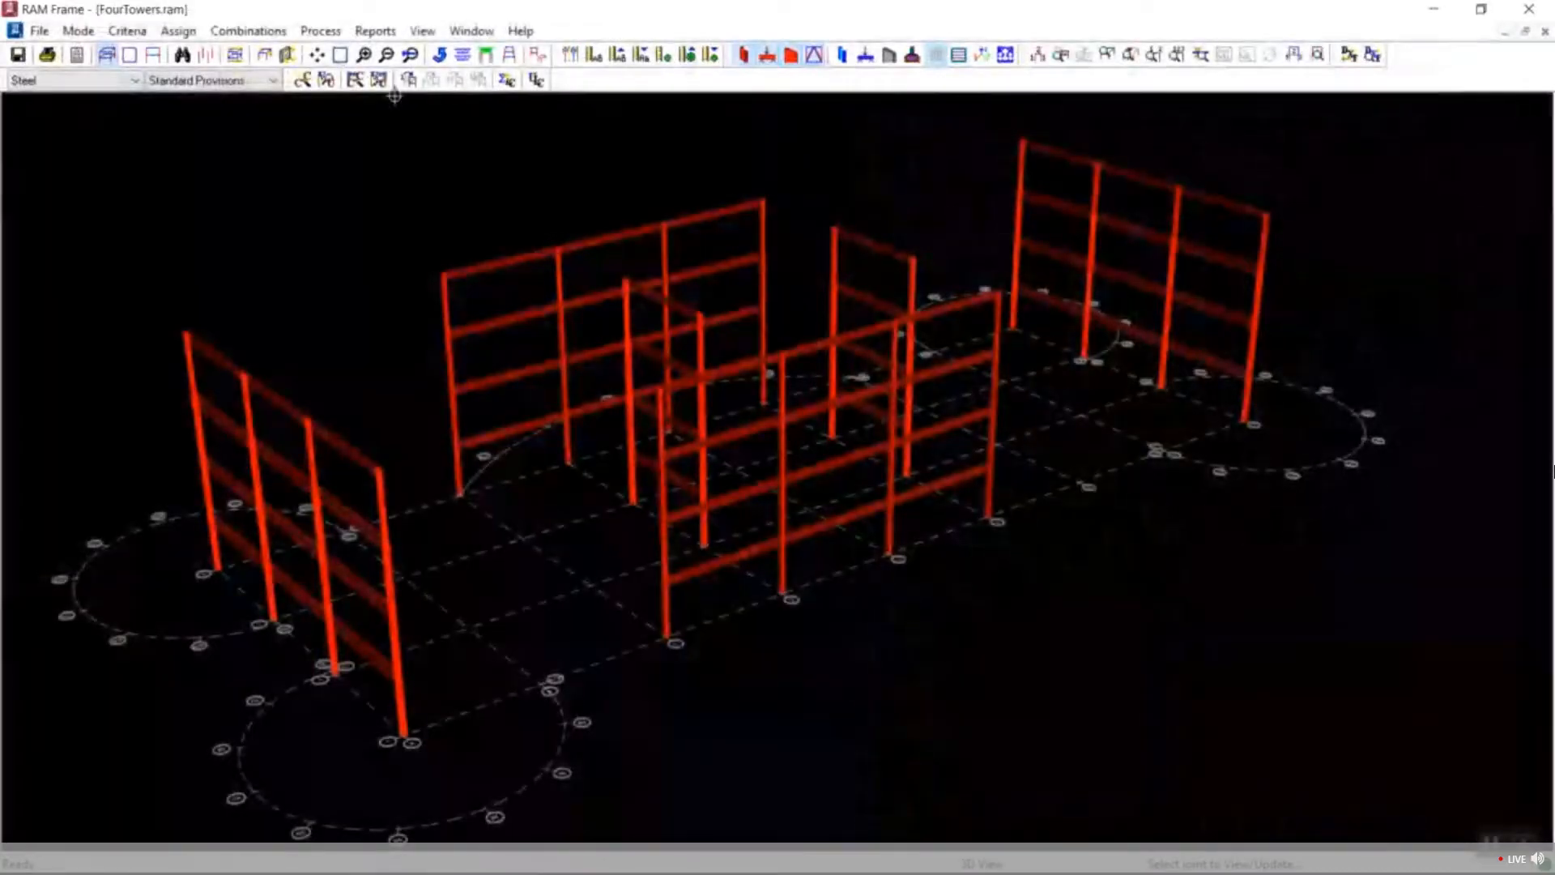
Show the list of reports available for the steel standard provisions check.
left_click(372, 33)
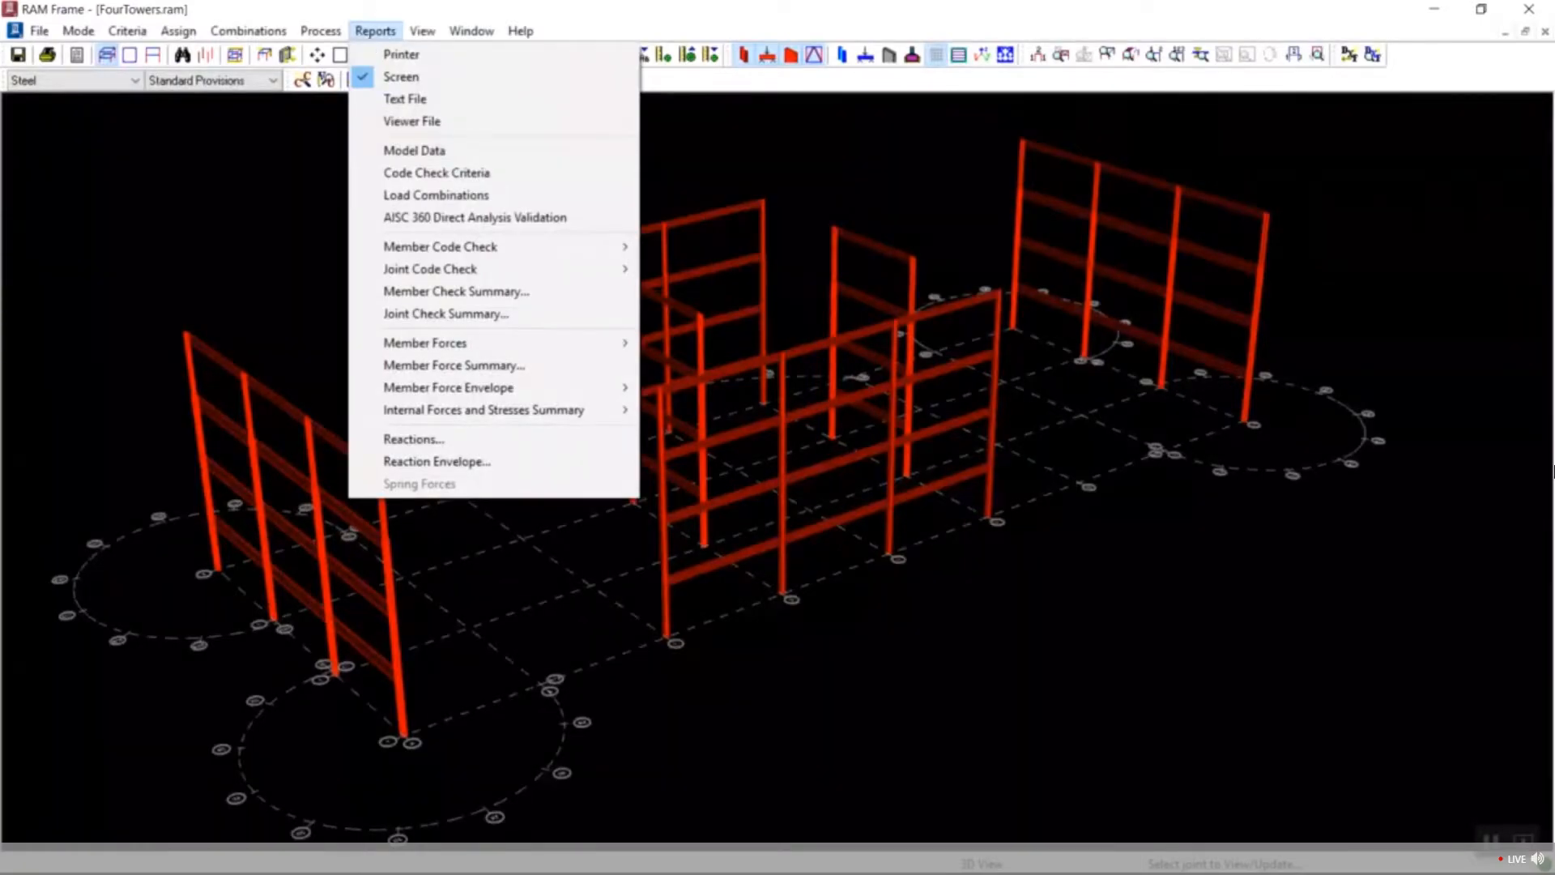
key("Escape")
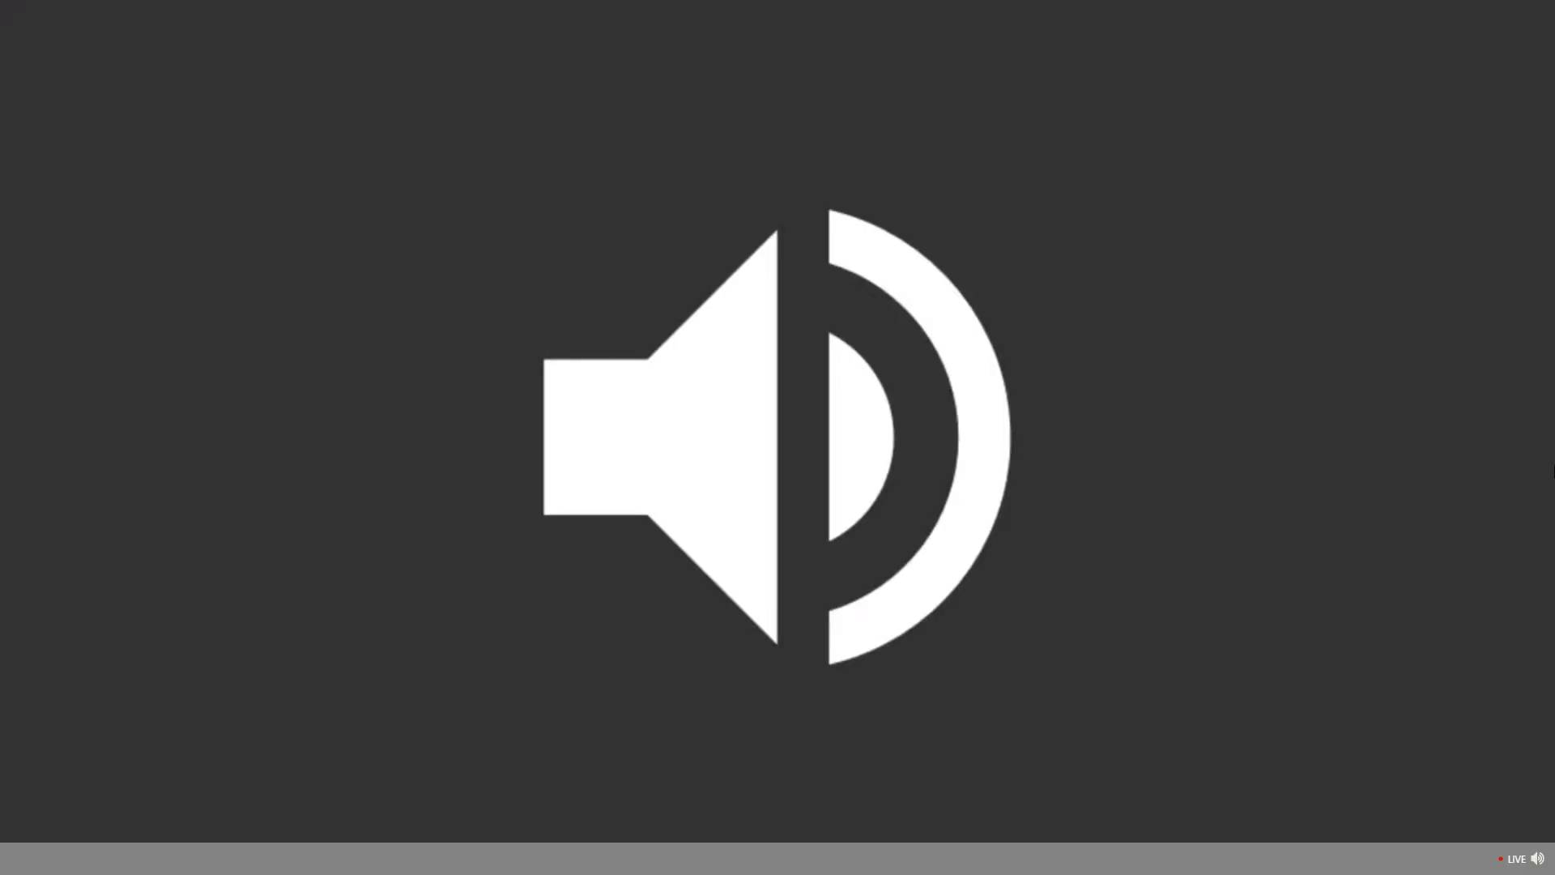
key("Escape")
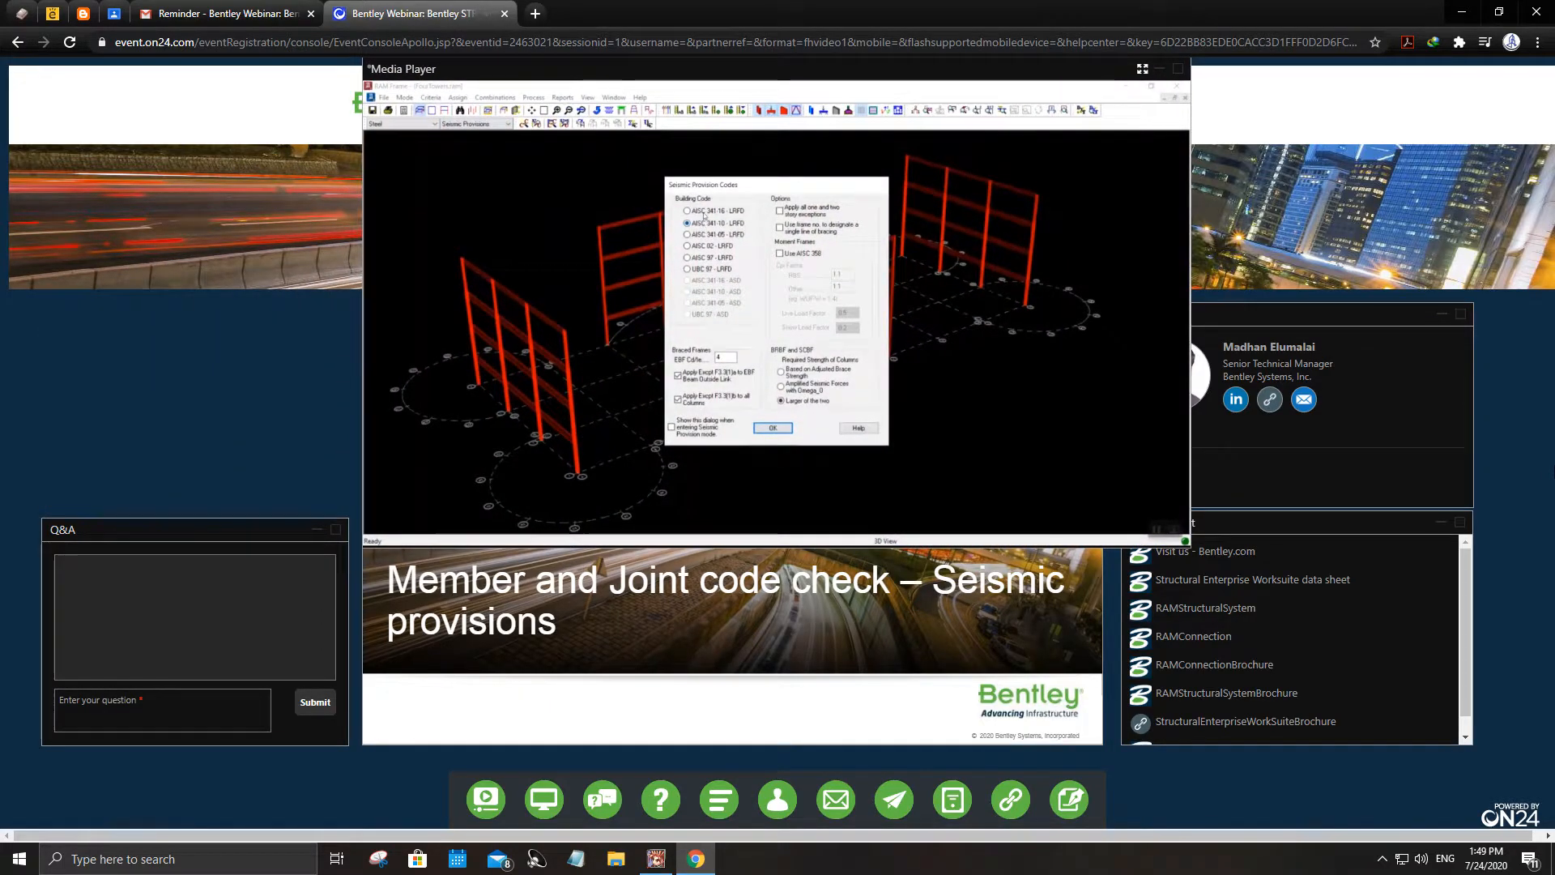
left_click(1141, 69)
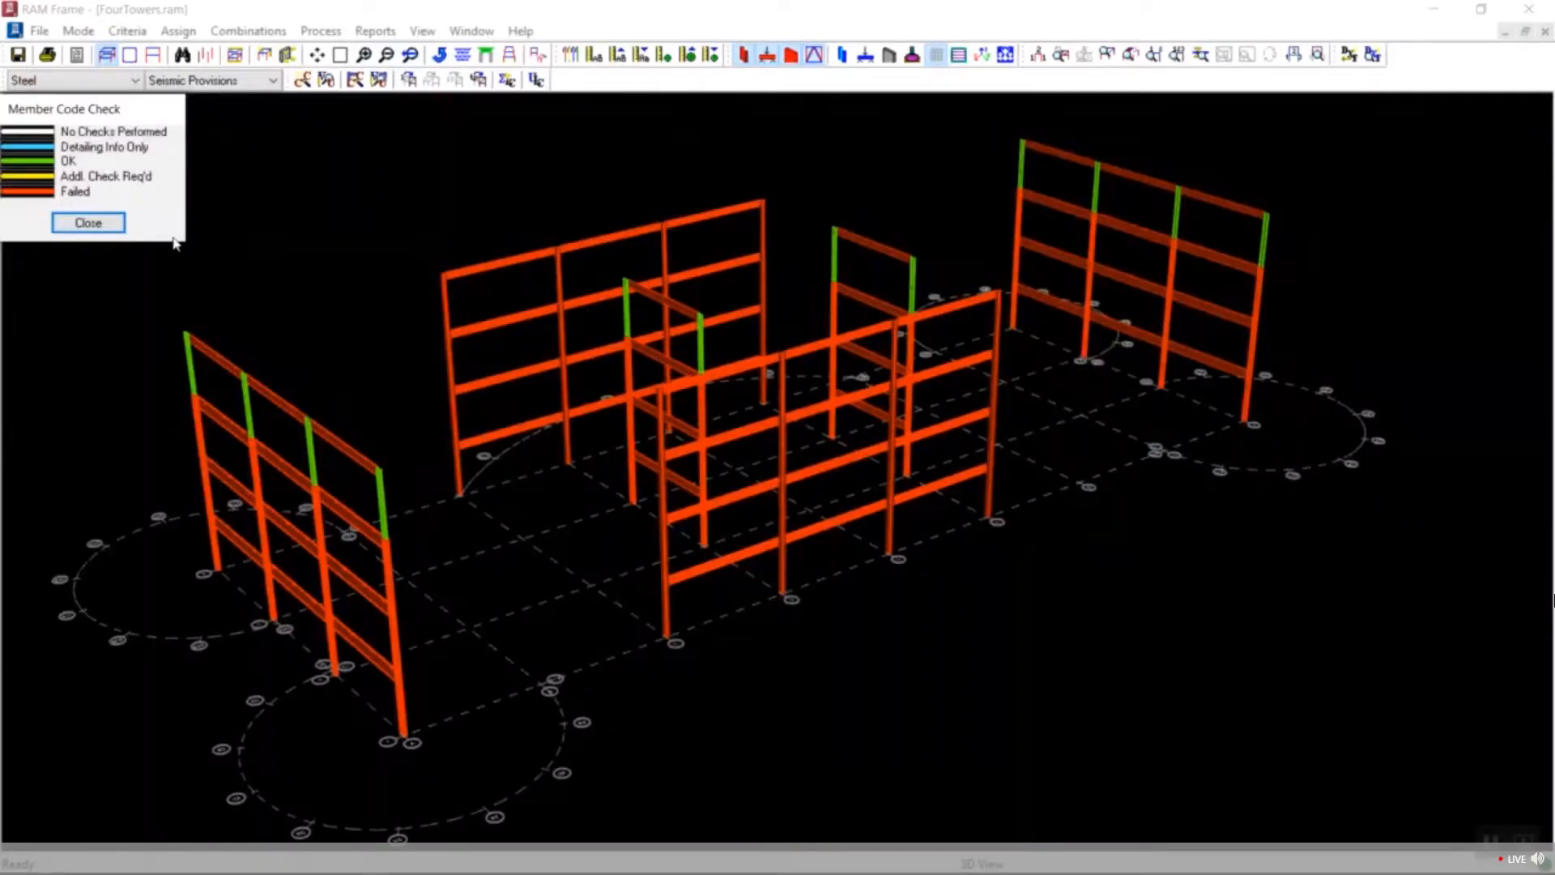
Close the member code check legend and open Member View/Update for the middle roof beam of the rear frame.
left_click(88, 223)
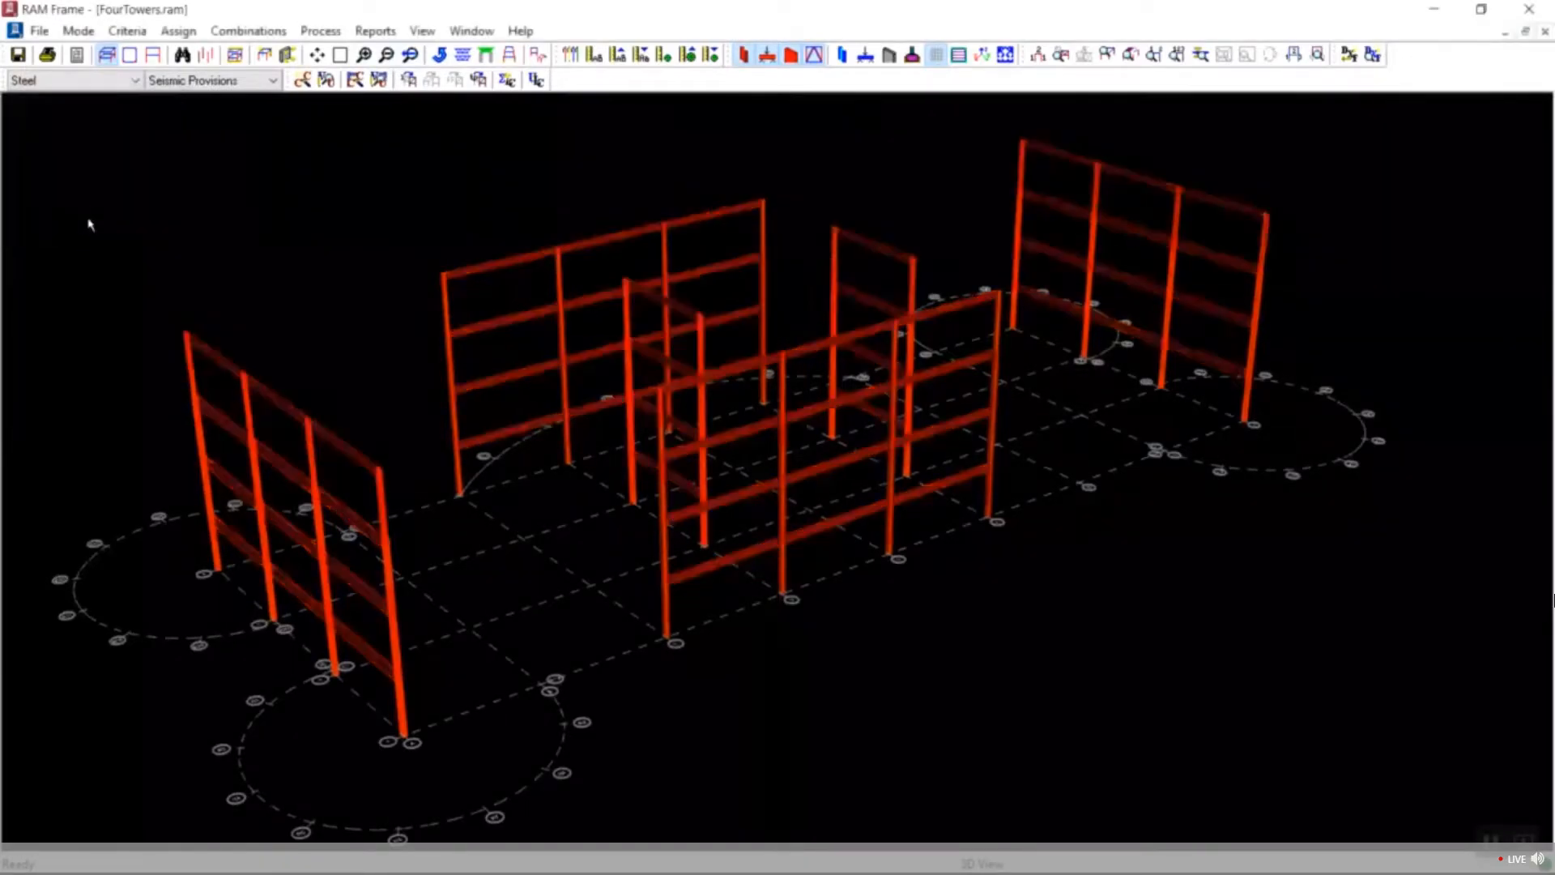
left_click(338, 34)
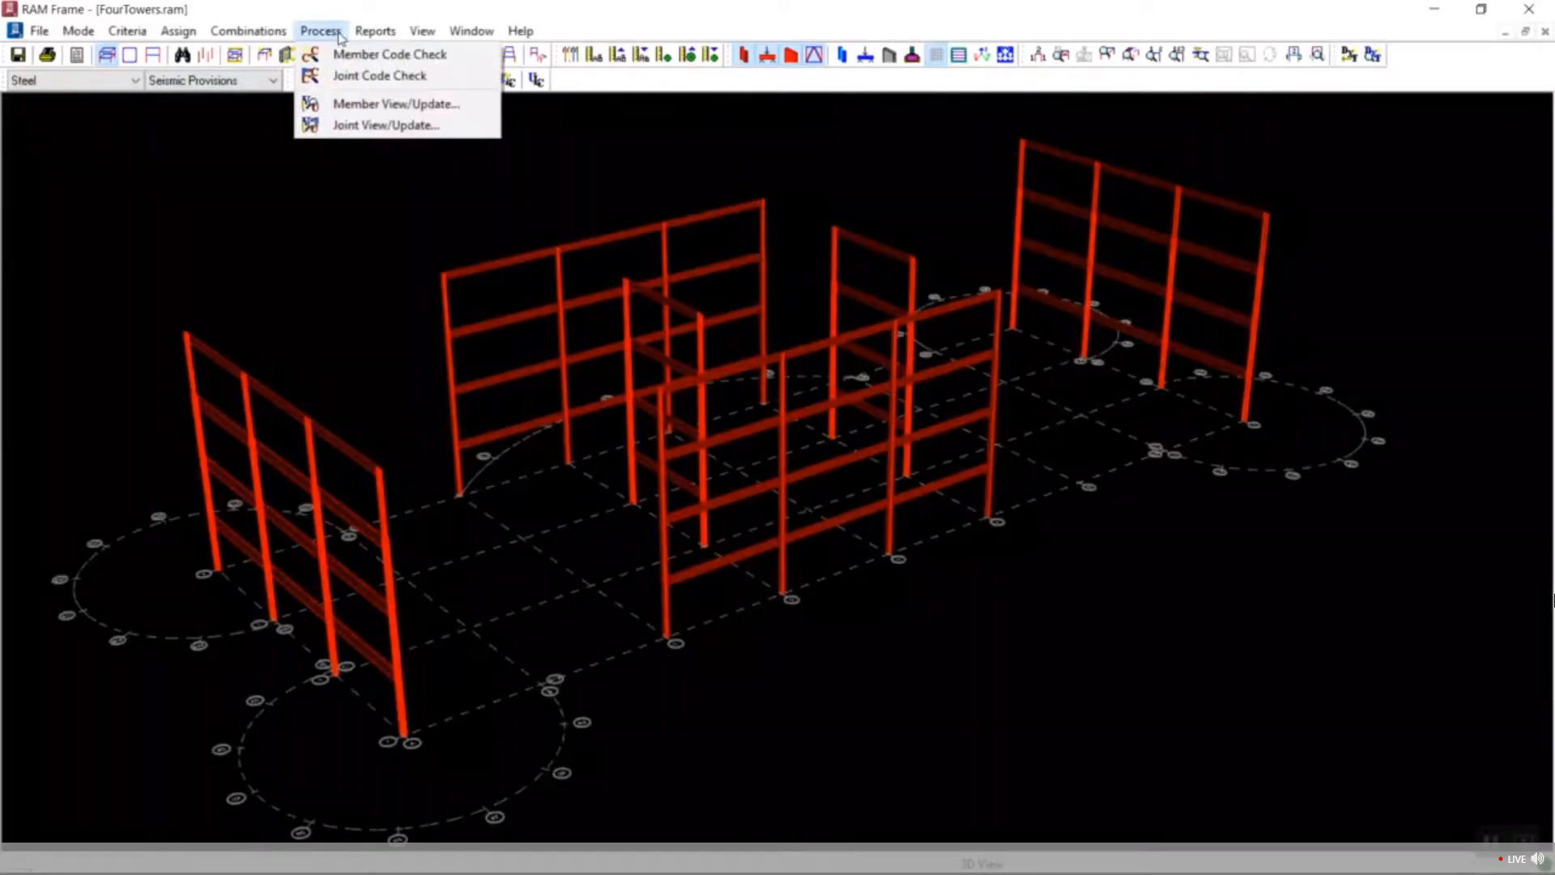
left_click(340, 104)
left_click(611, 235)
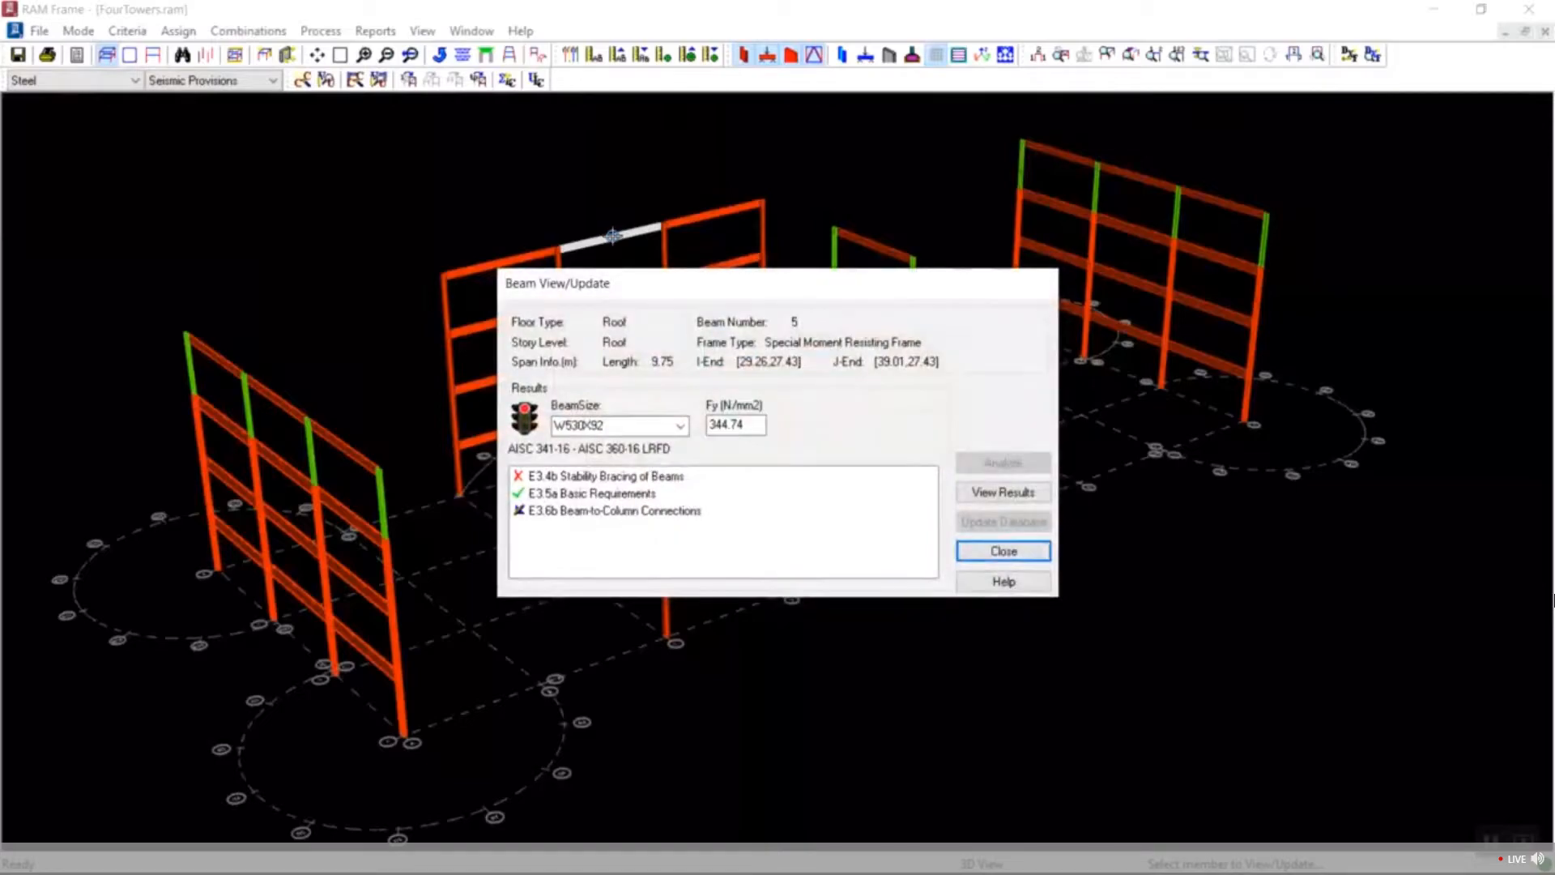
Review the beam's E3.4b Stability Bracing of Beams result and its detailed seismic member code check report.
left_click(608, 481)
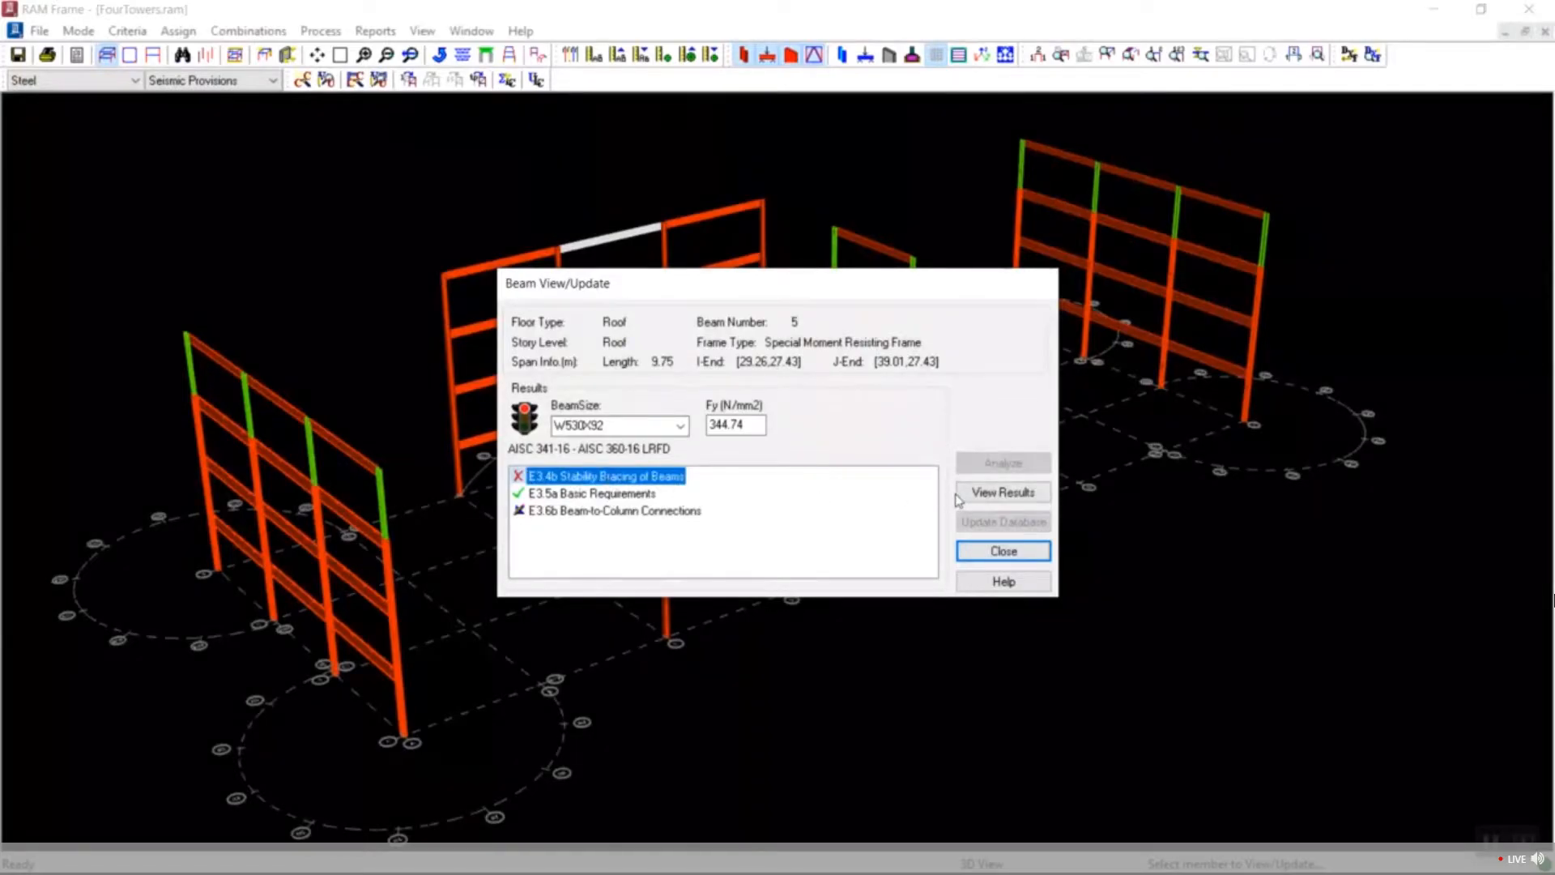
double_click(666, 479)
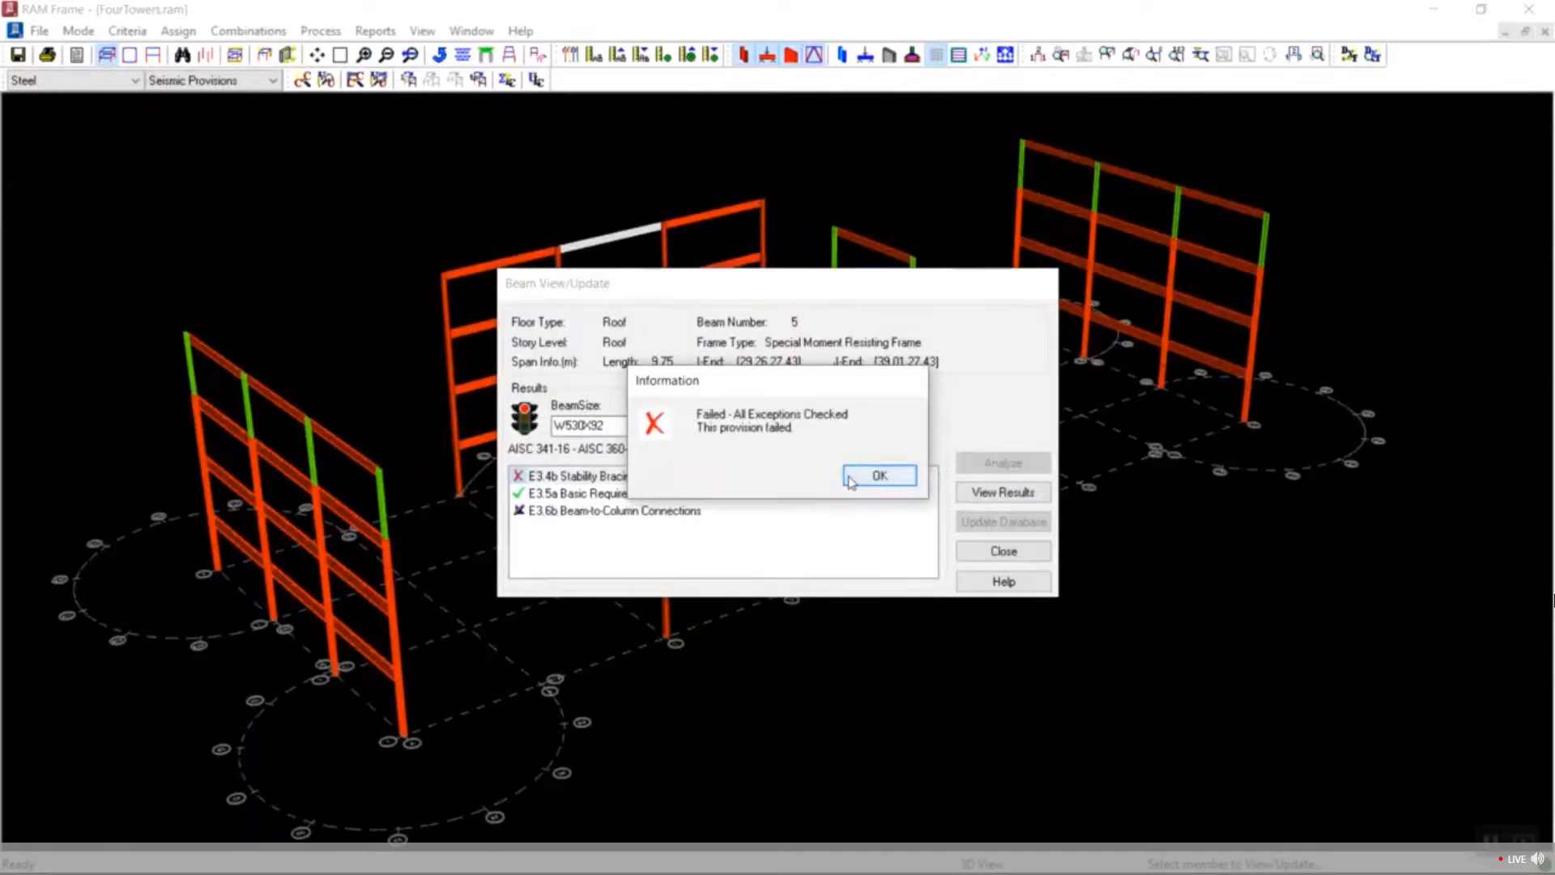
left_click(879, 476)
left_click(988, 494)
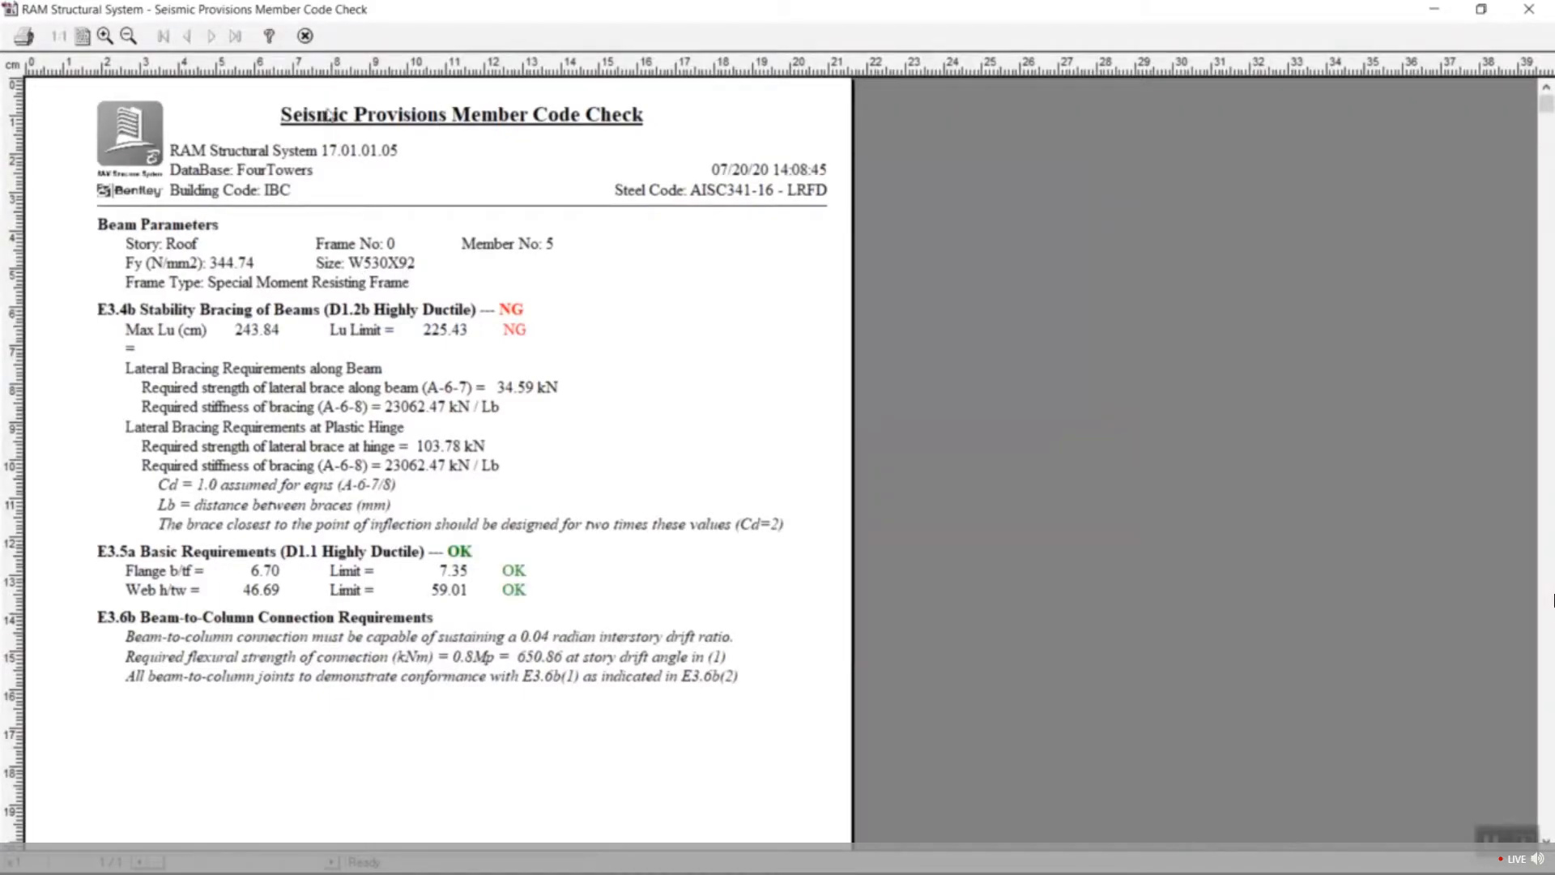
left_click(304, 36)
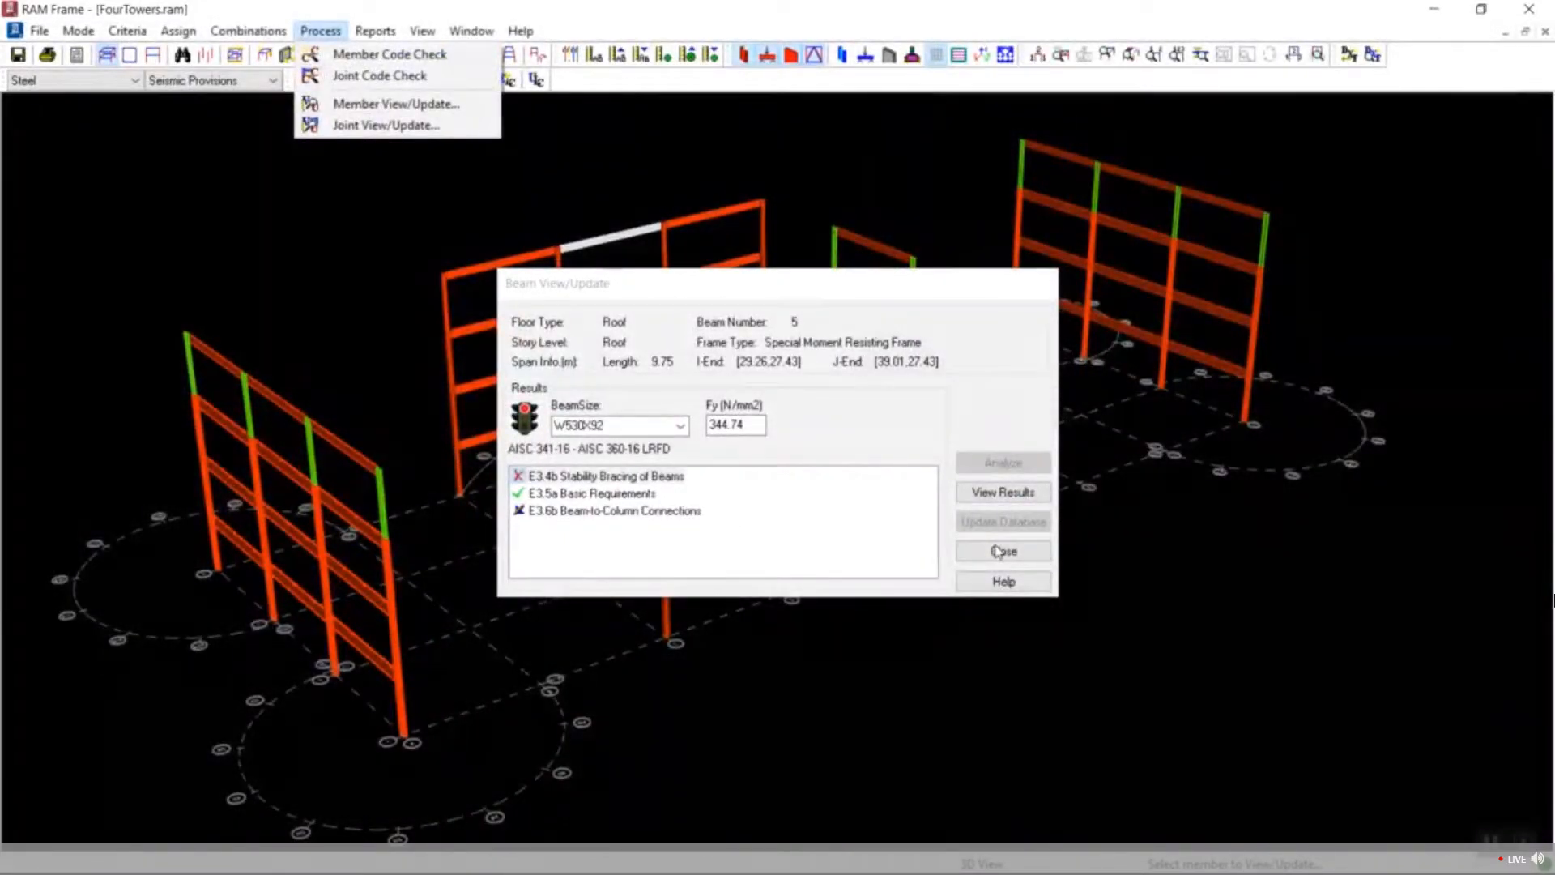
Try beam size W530X101 for the roof beam and reanalyze it against the seismic provisions.
left_click(680, 426)
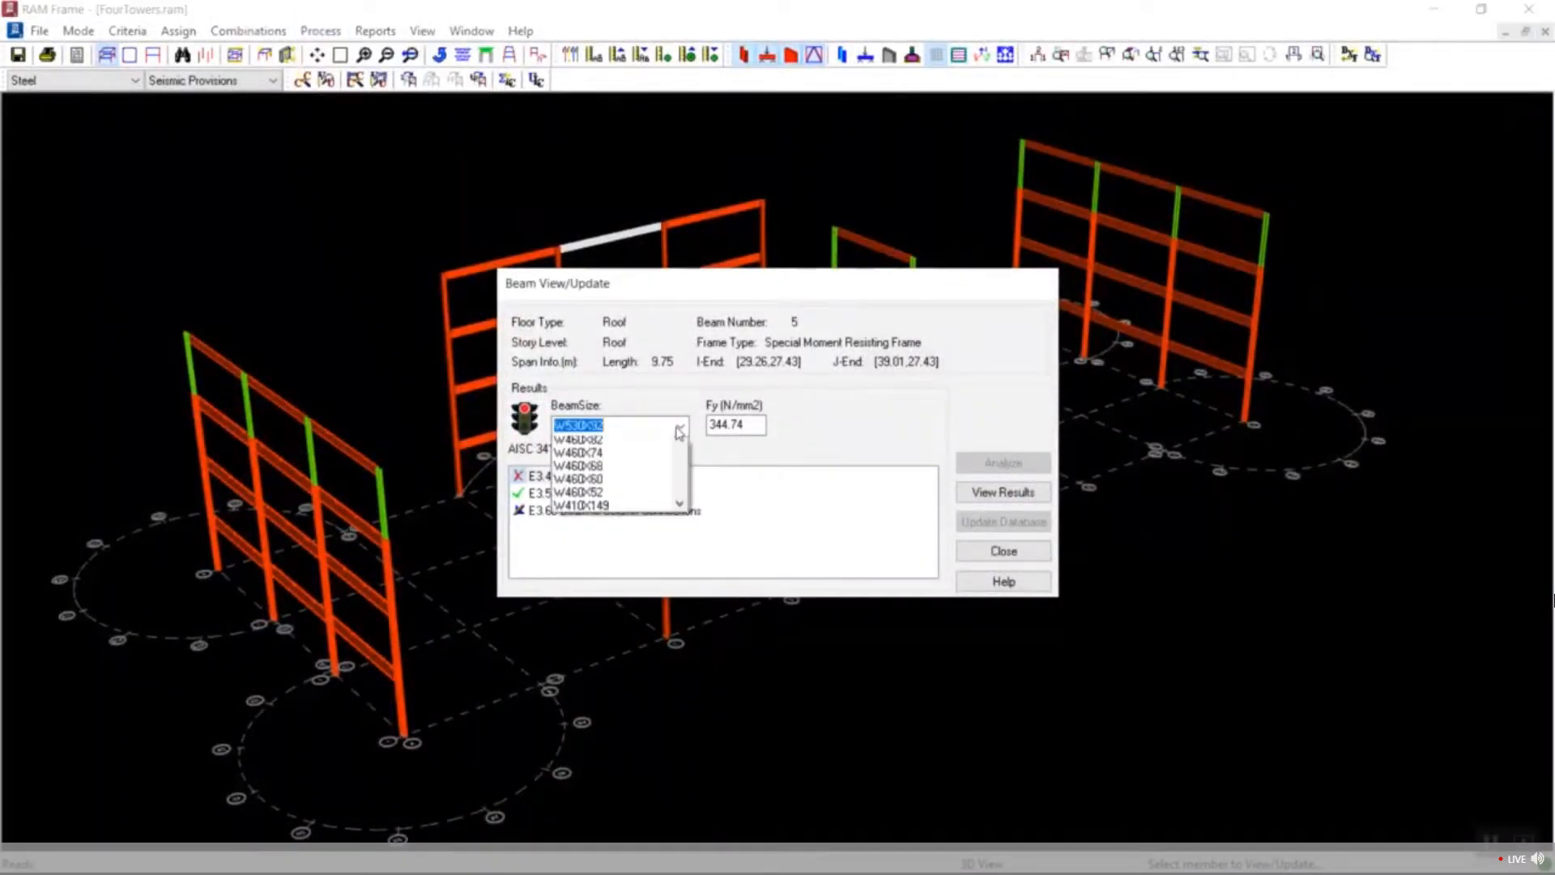
left_click(679, 445)
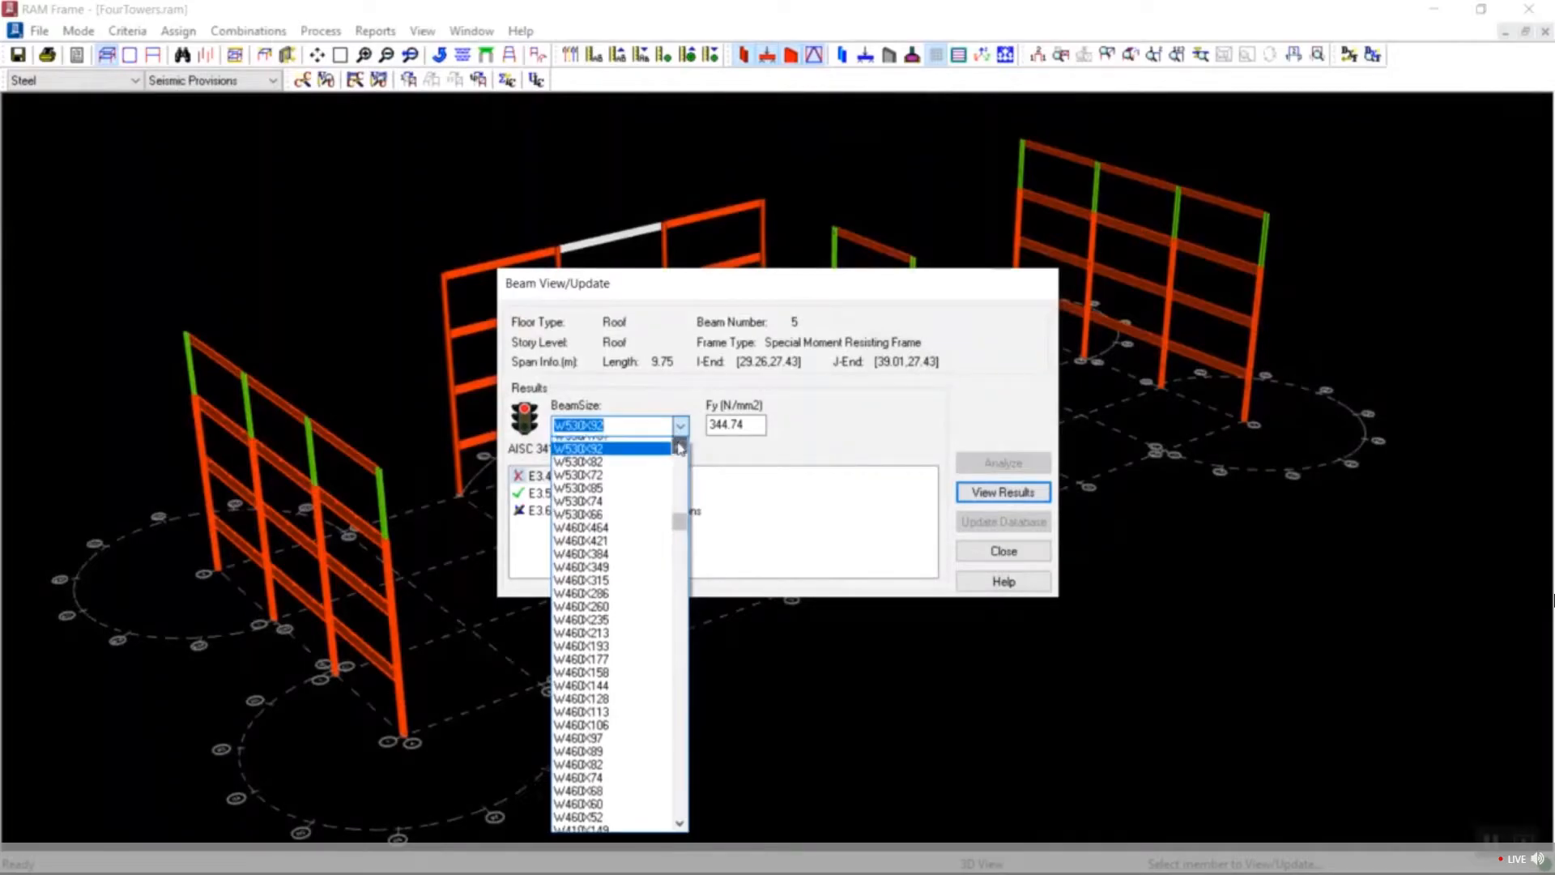
left_click(624, 459)
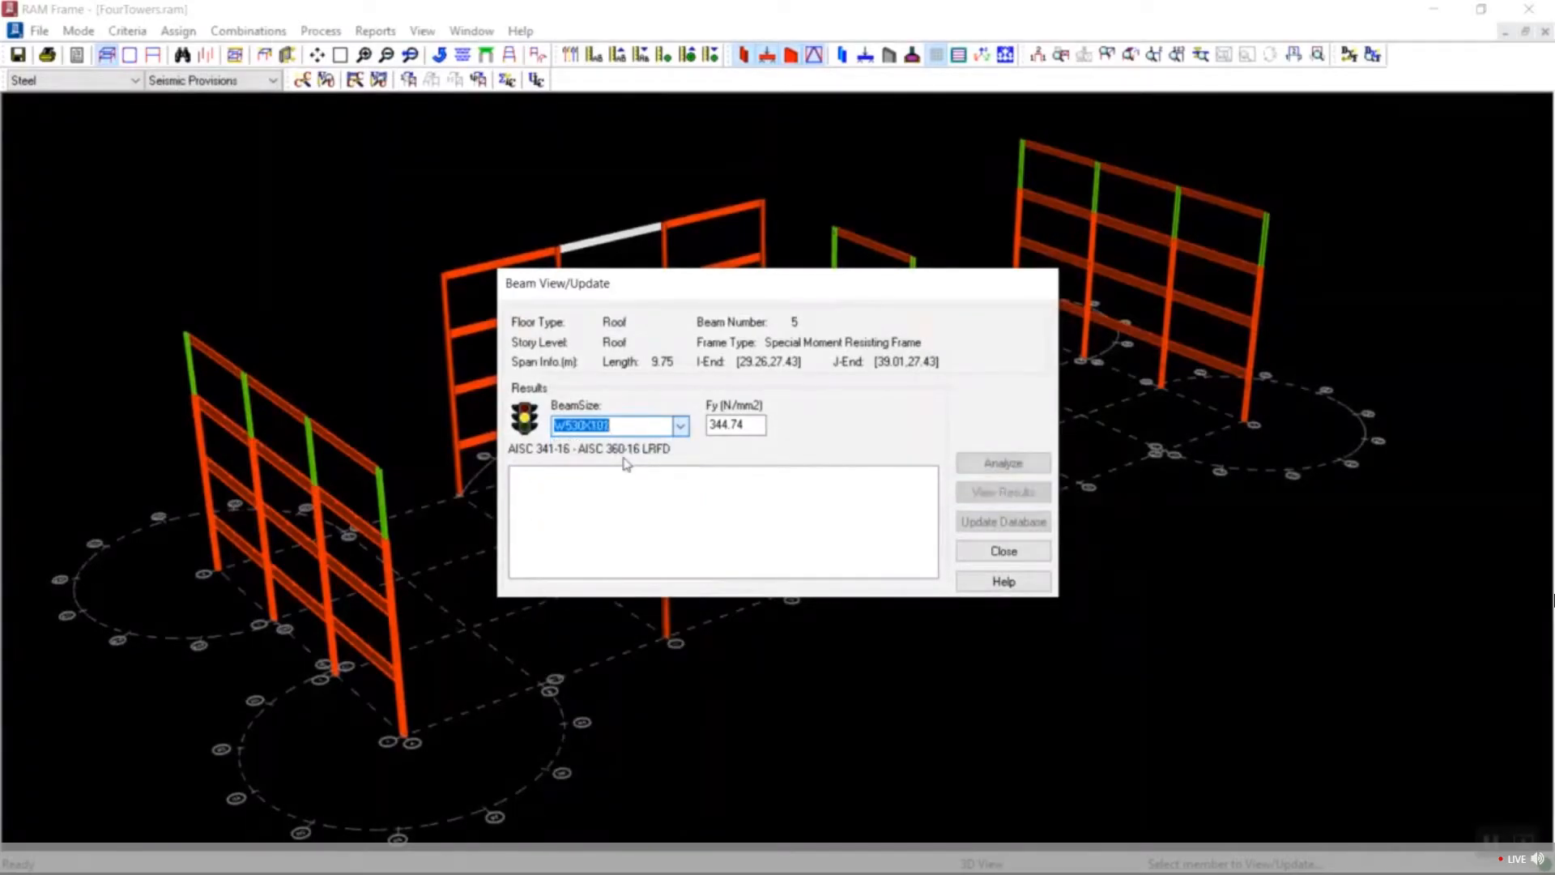
left_click(966, 463)
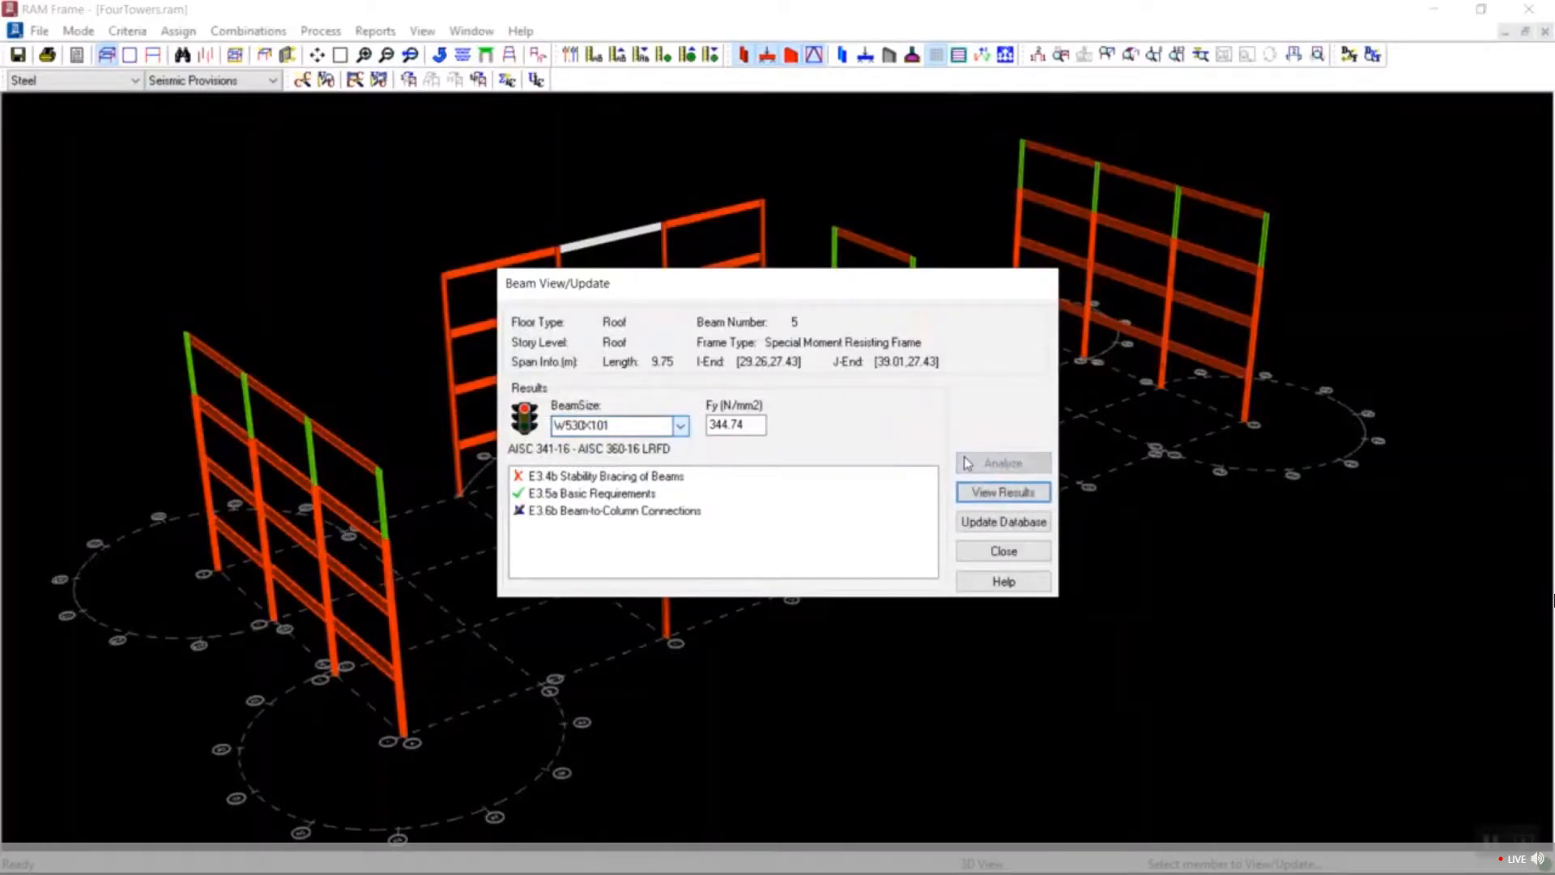
Change the trial beam size to W530X165 and rerun the seismic analysis of the beam.
left_click(680, 425)
left_click(616, 462)
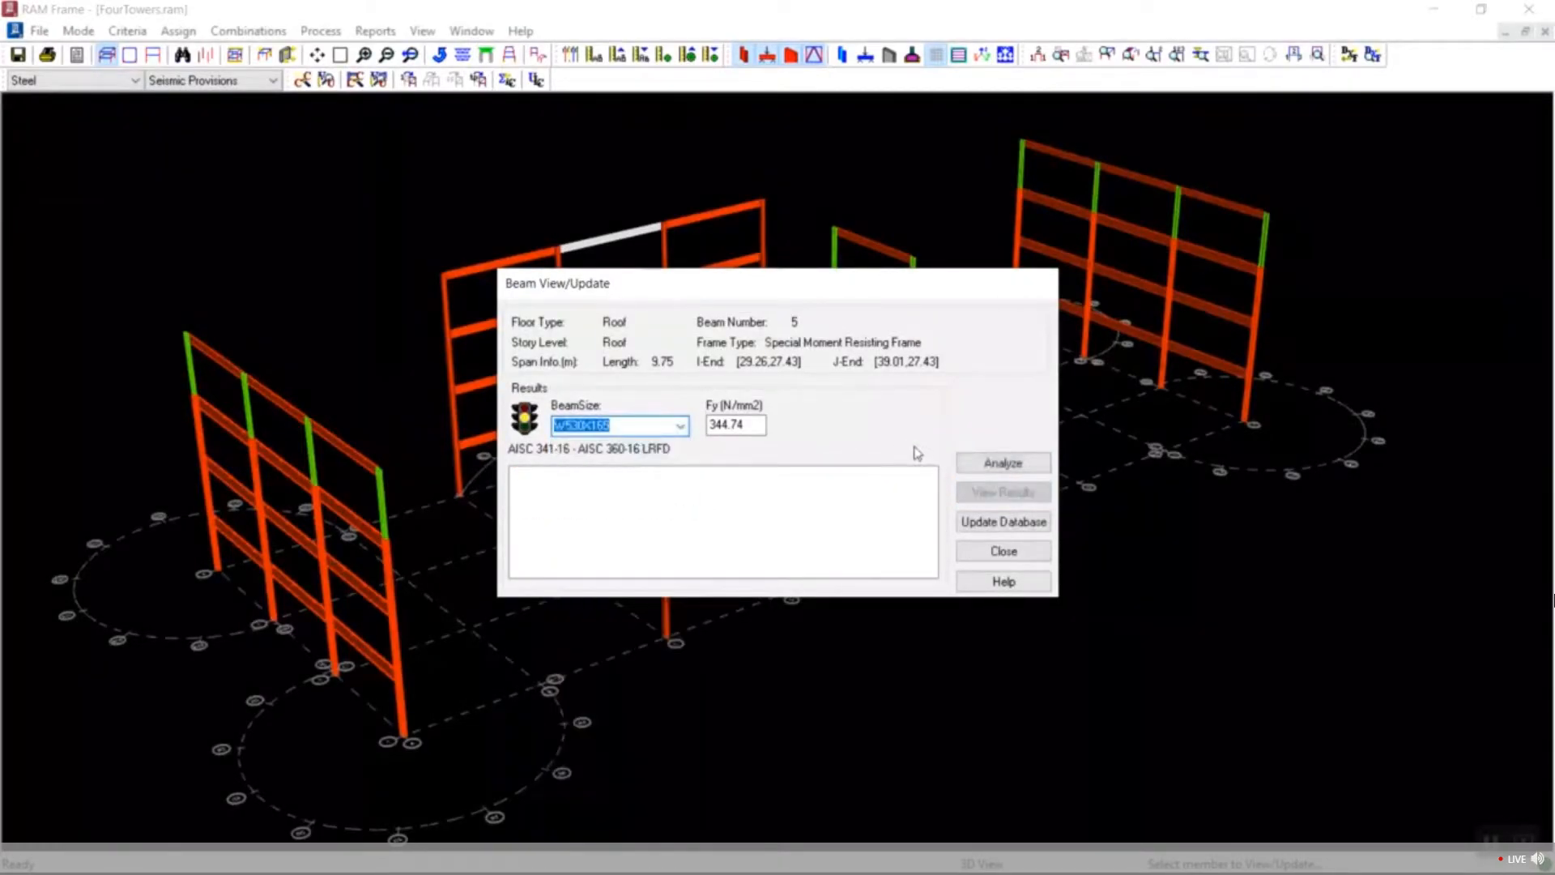
left_click(980, 470)
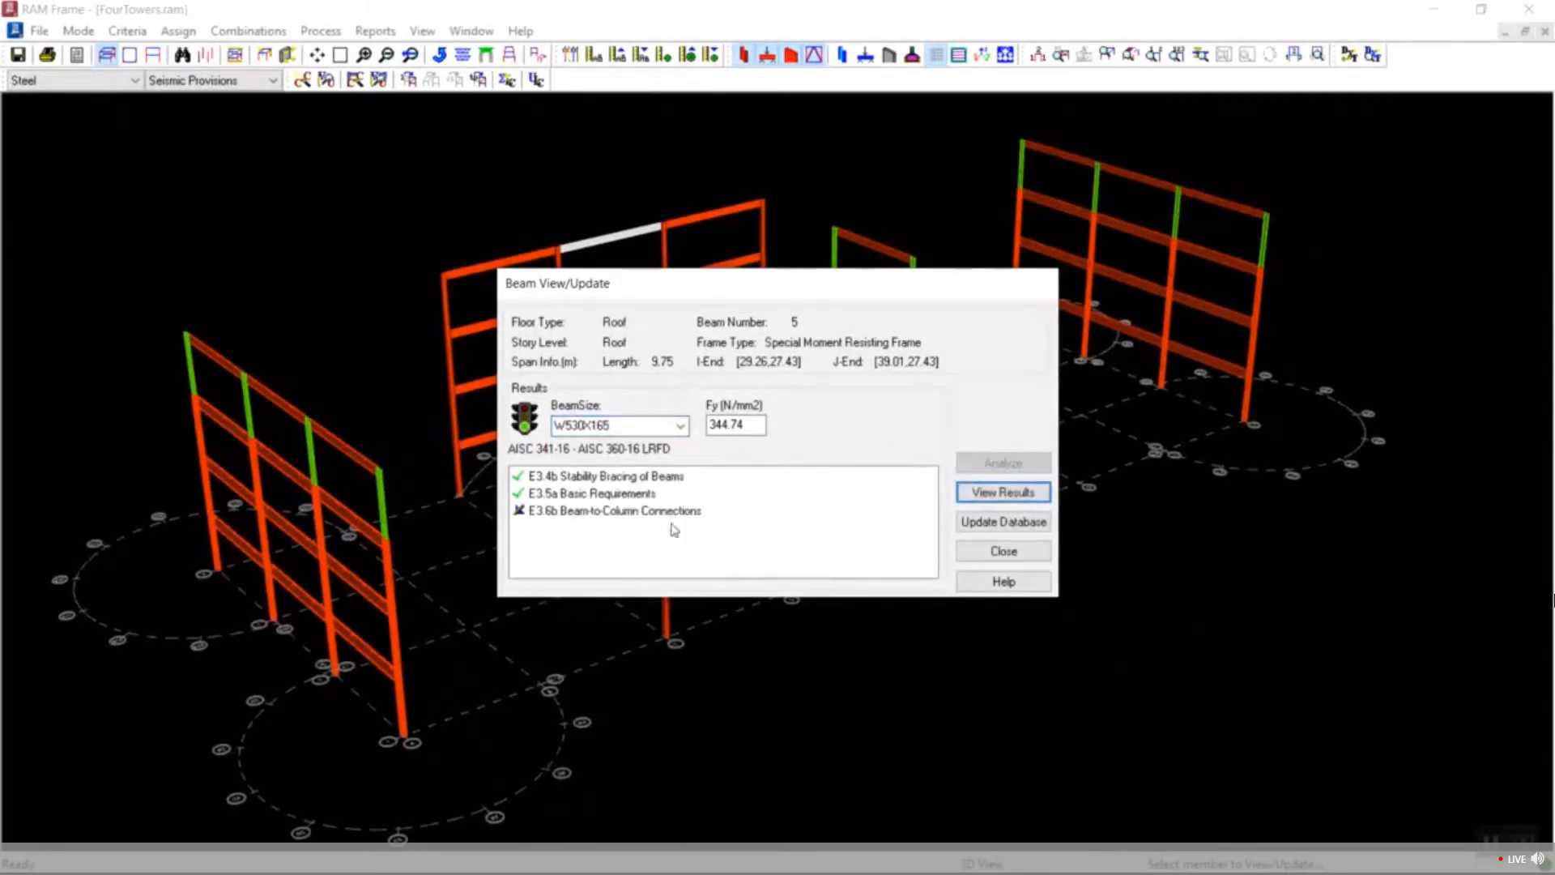
Review the detailed member code check report for W530X165, then close the beam check without updating the database.
left_click(1032, 488)
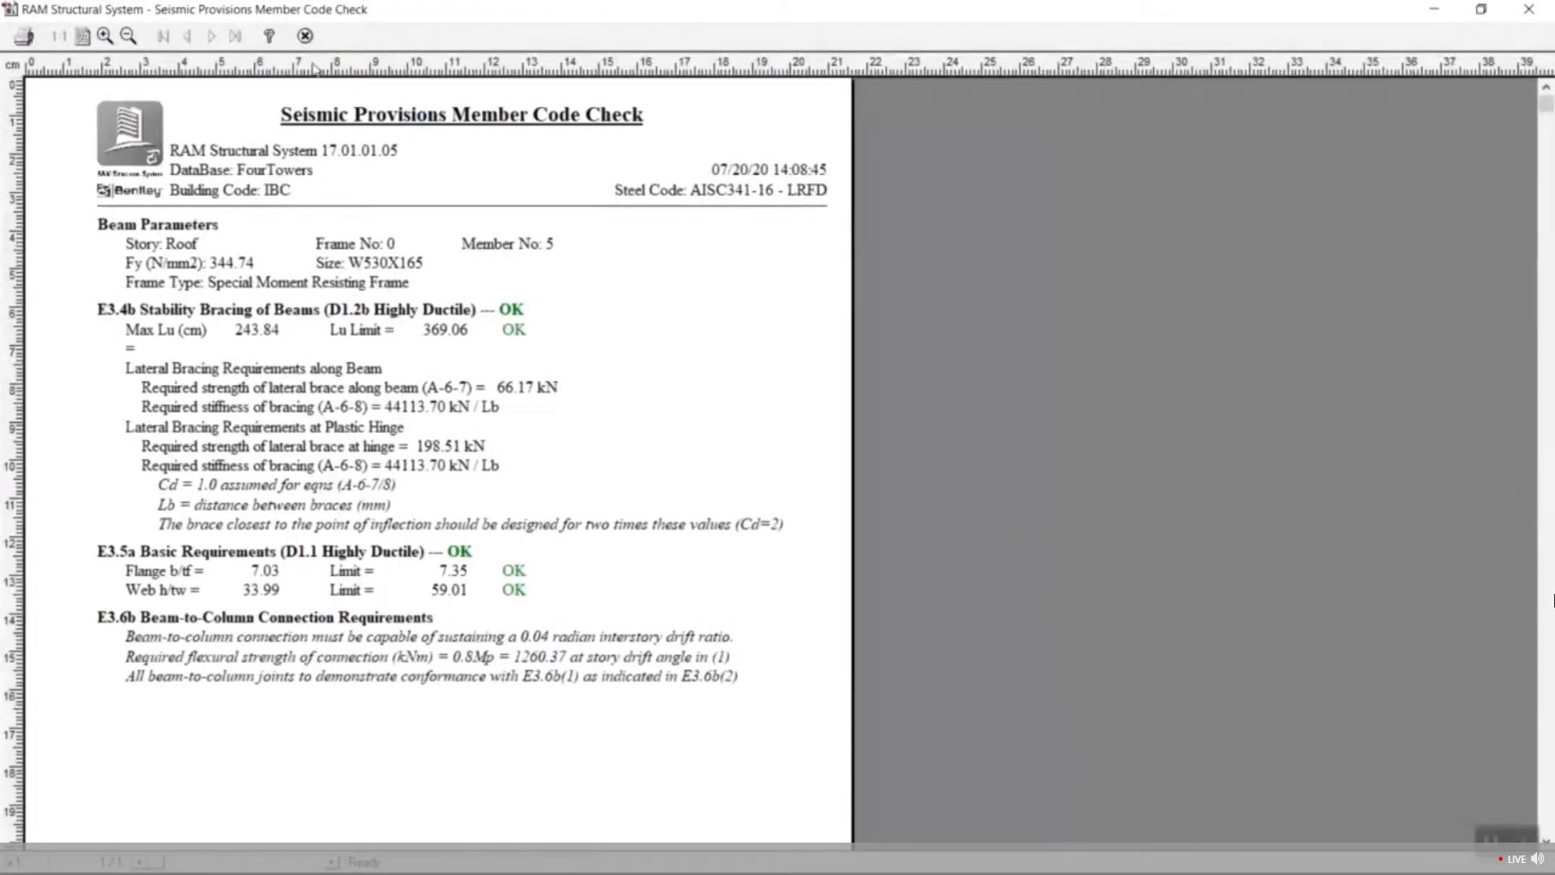
left_click(305, 37)
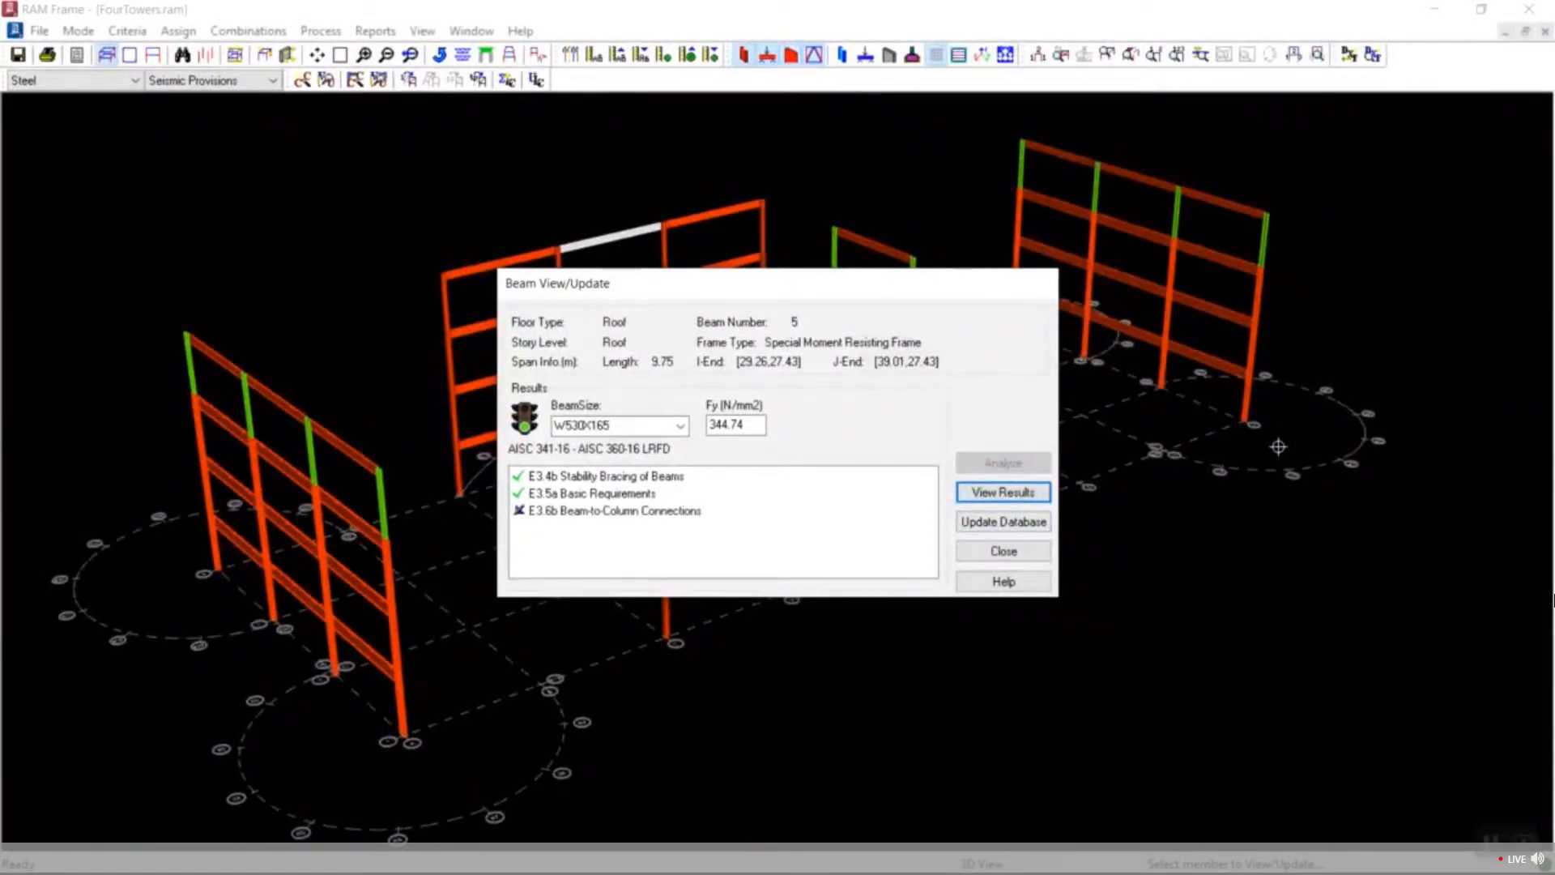
left_click(1029, 553)
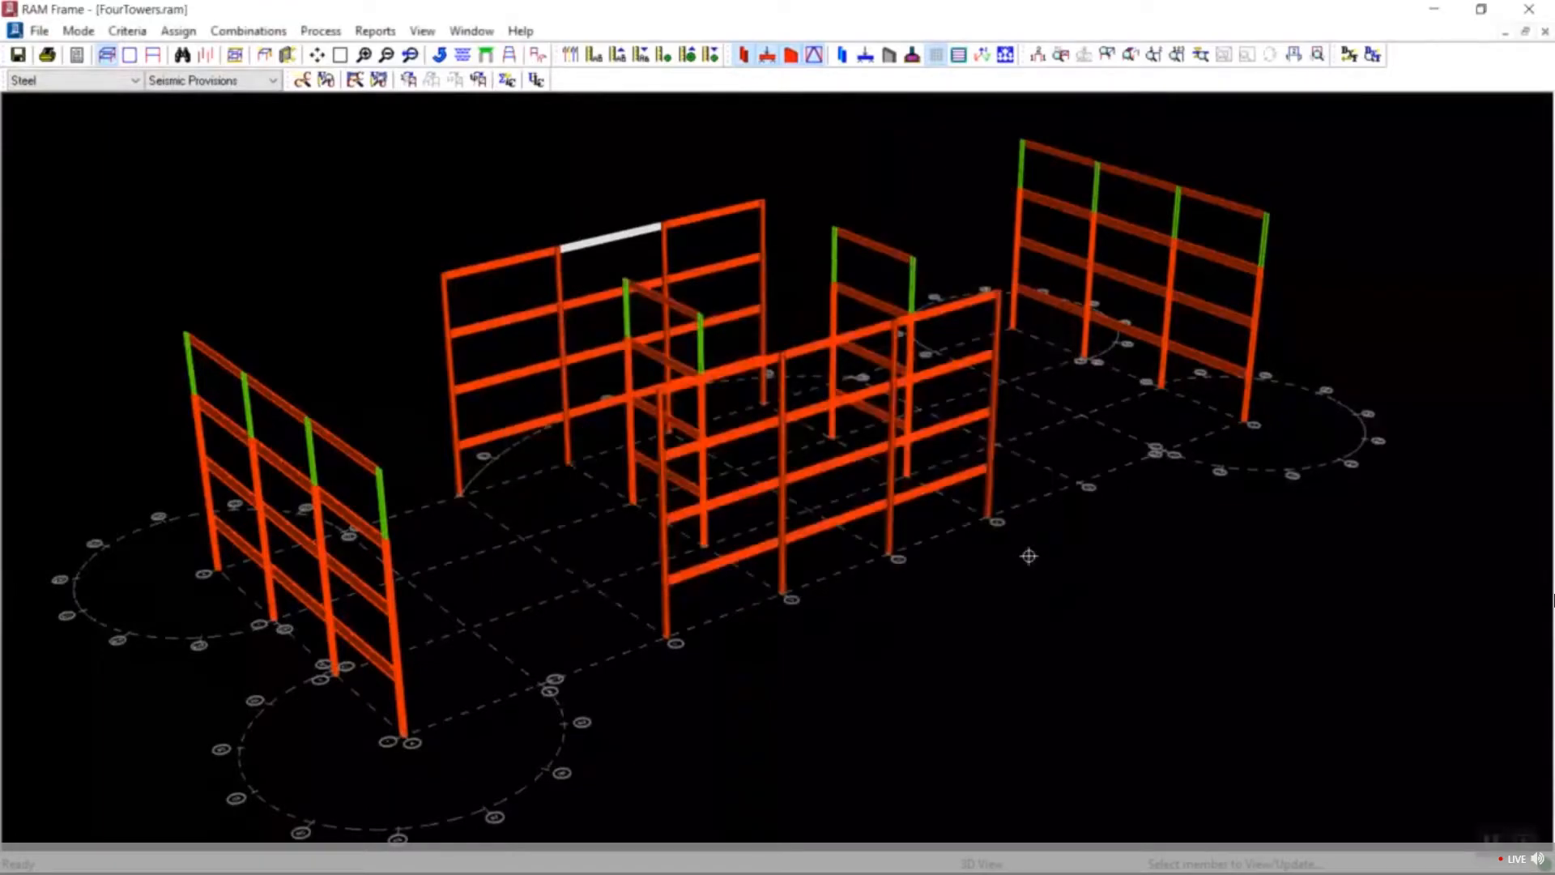
Run the seismic provisions joint code check on the whole model.
left_click(248, 31)
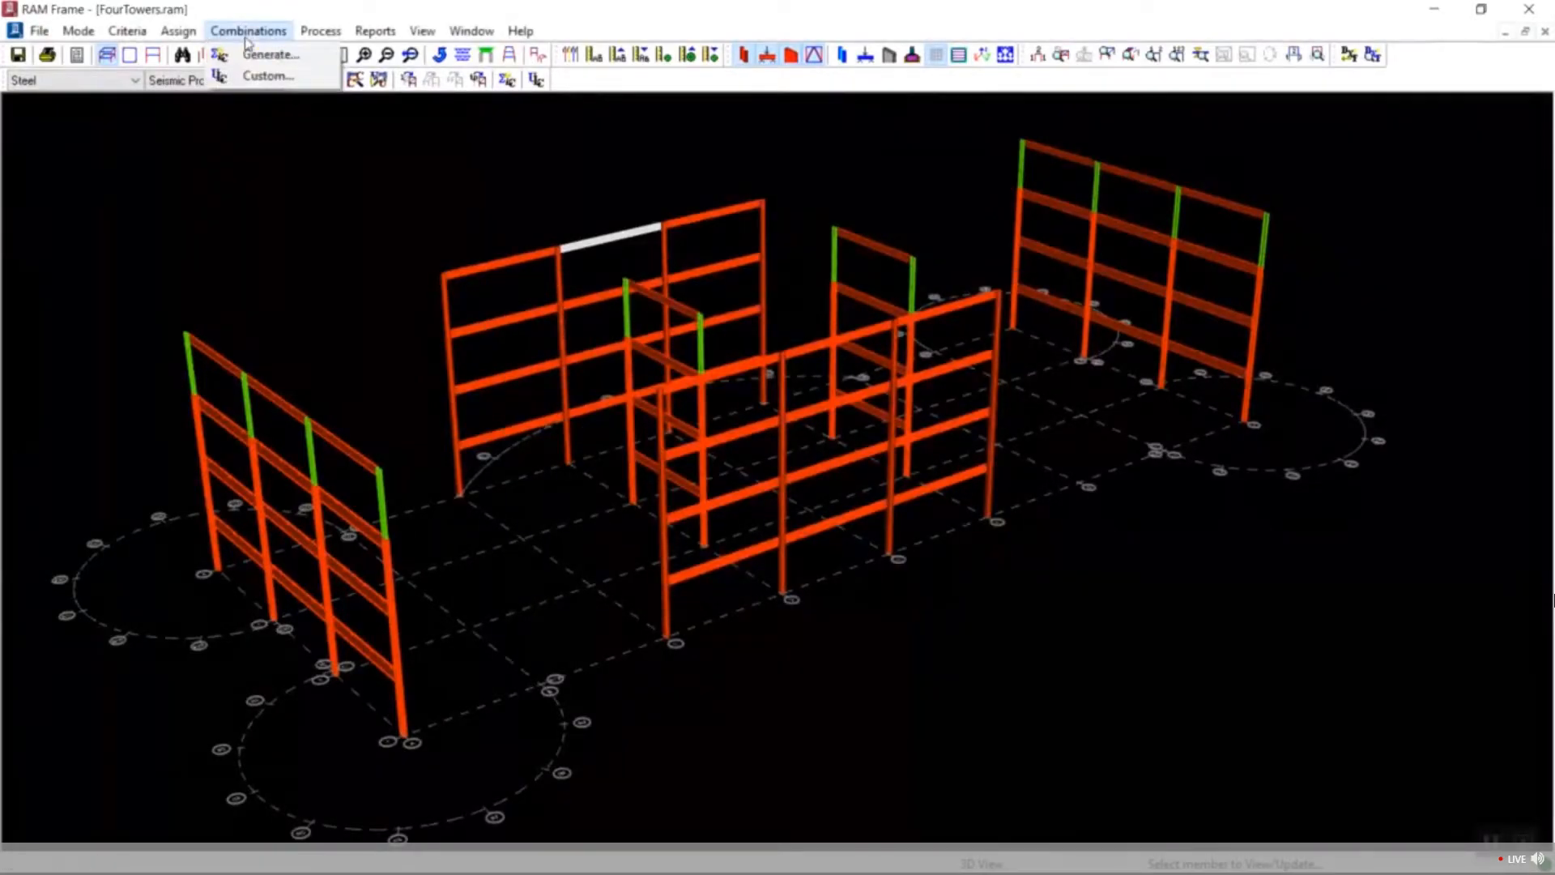
mouse_move(320, 31)
left_click(353, 76)
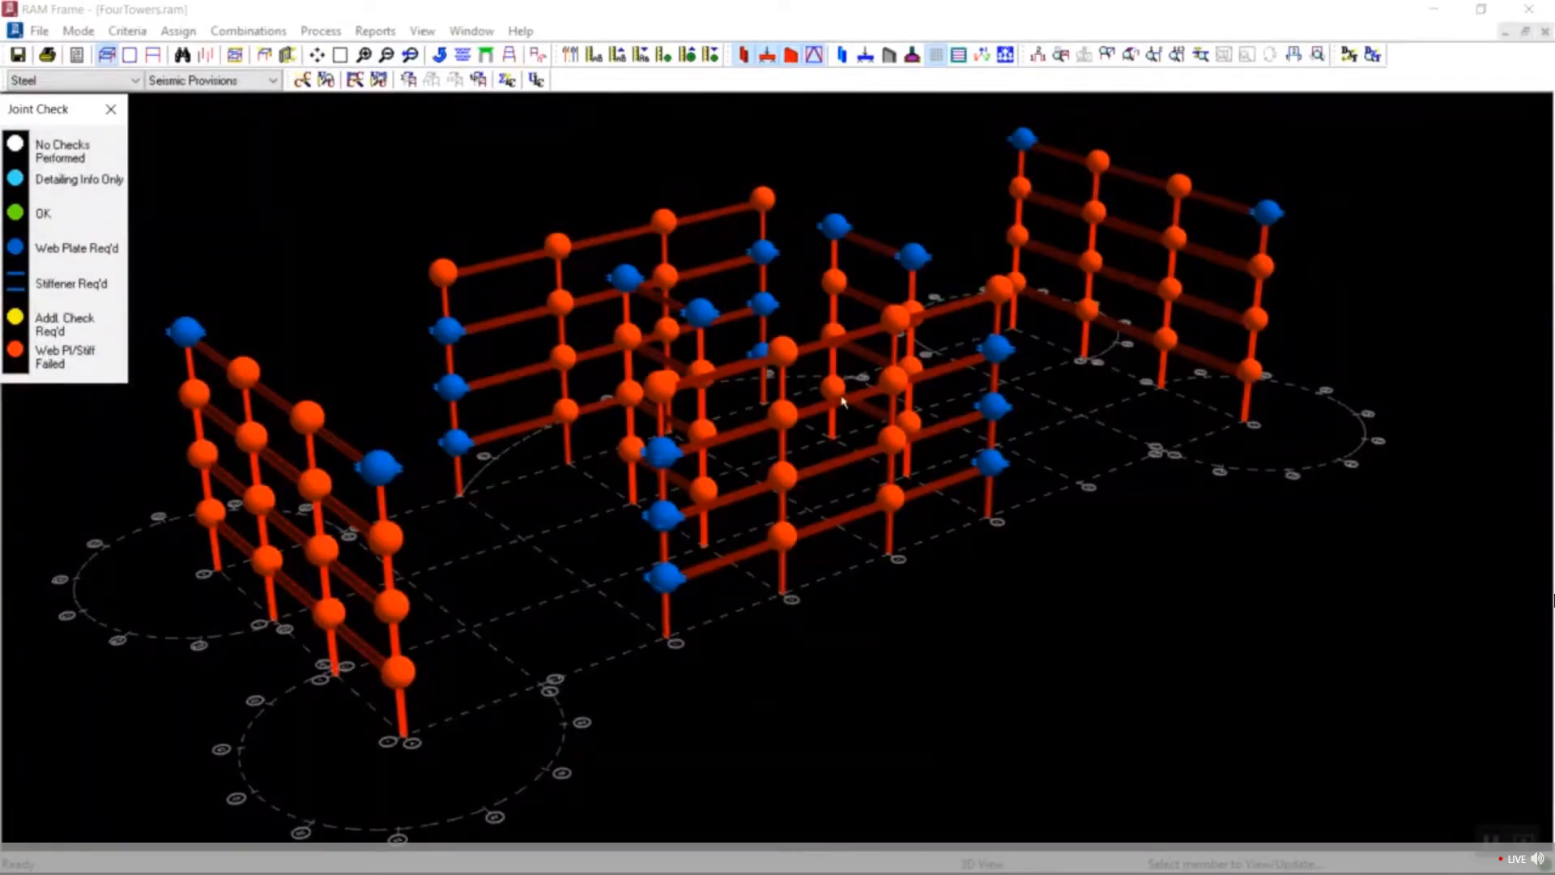
Open Joint View/Update for the rear frame's roof joint at column line [29.26,27.43] and review its E3.6e(1) panel zone strength provision and detailed report.
left_click(374, 30)
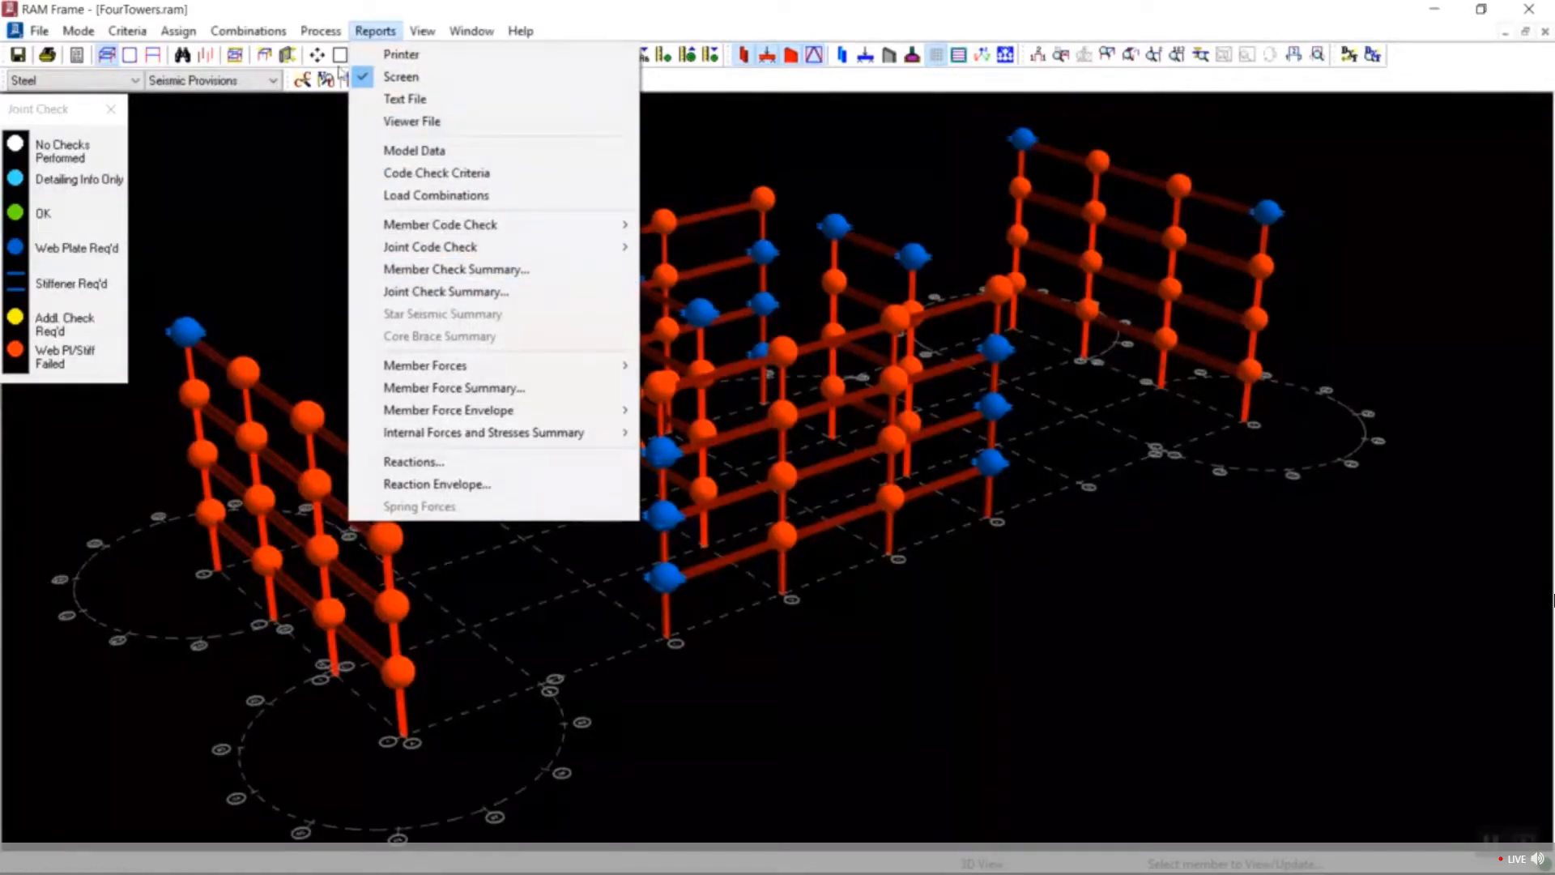
mouse_move(321, 30)
left_click(348, 125)
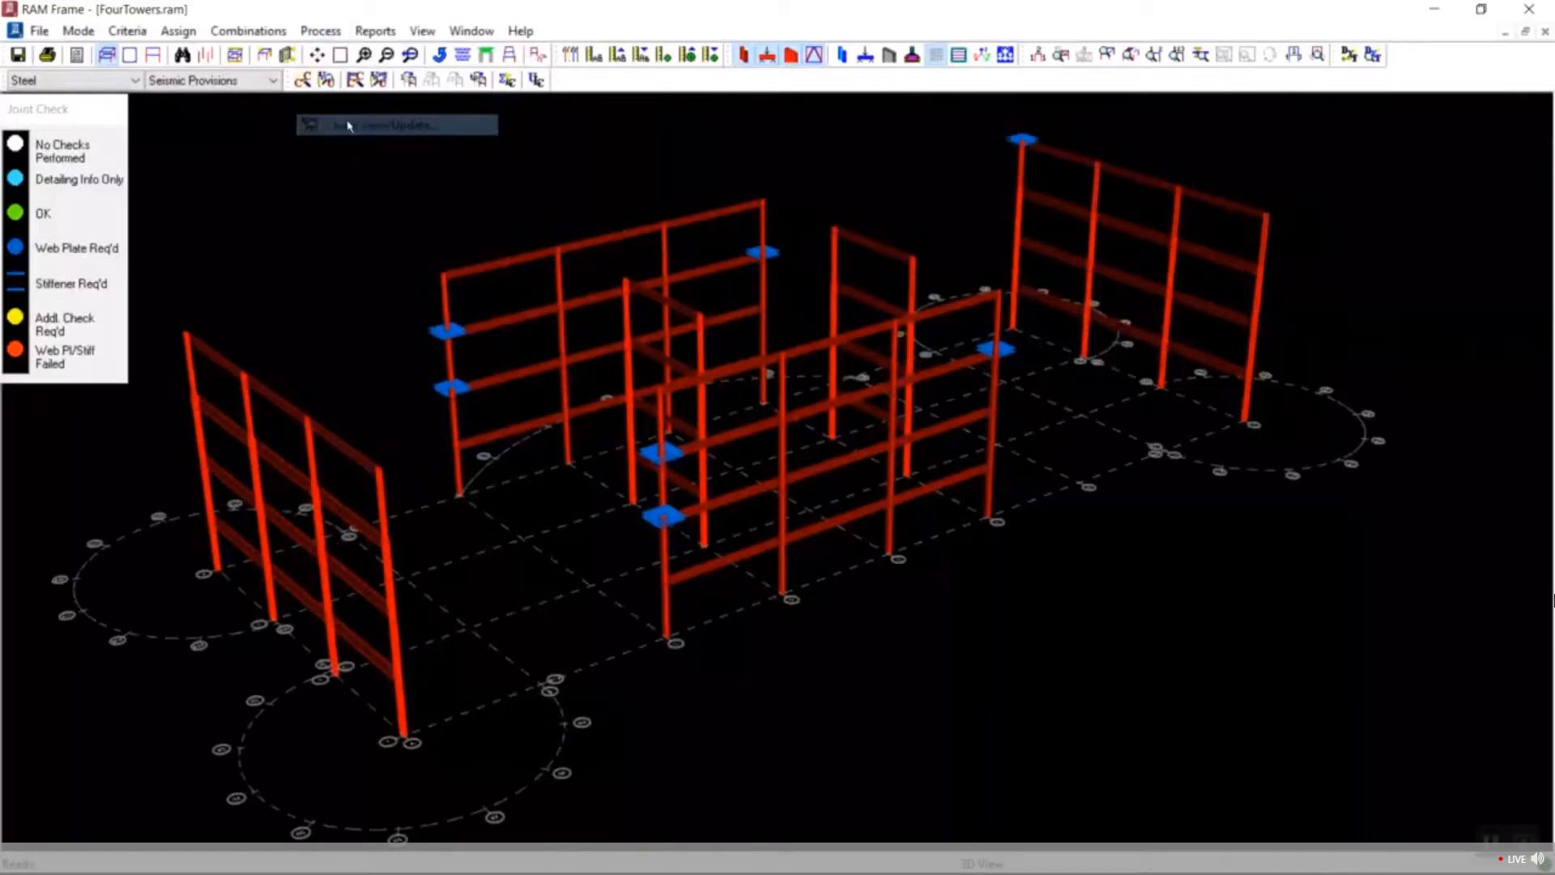
left_click(562, 248)
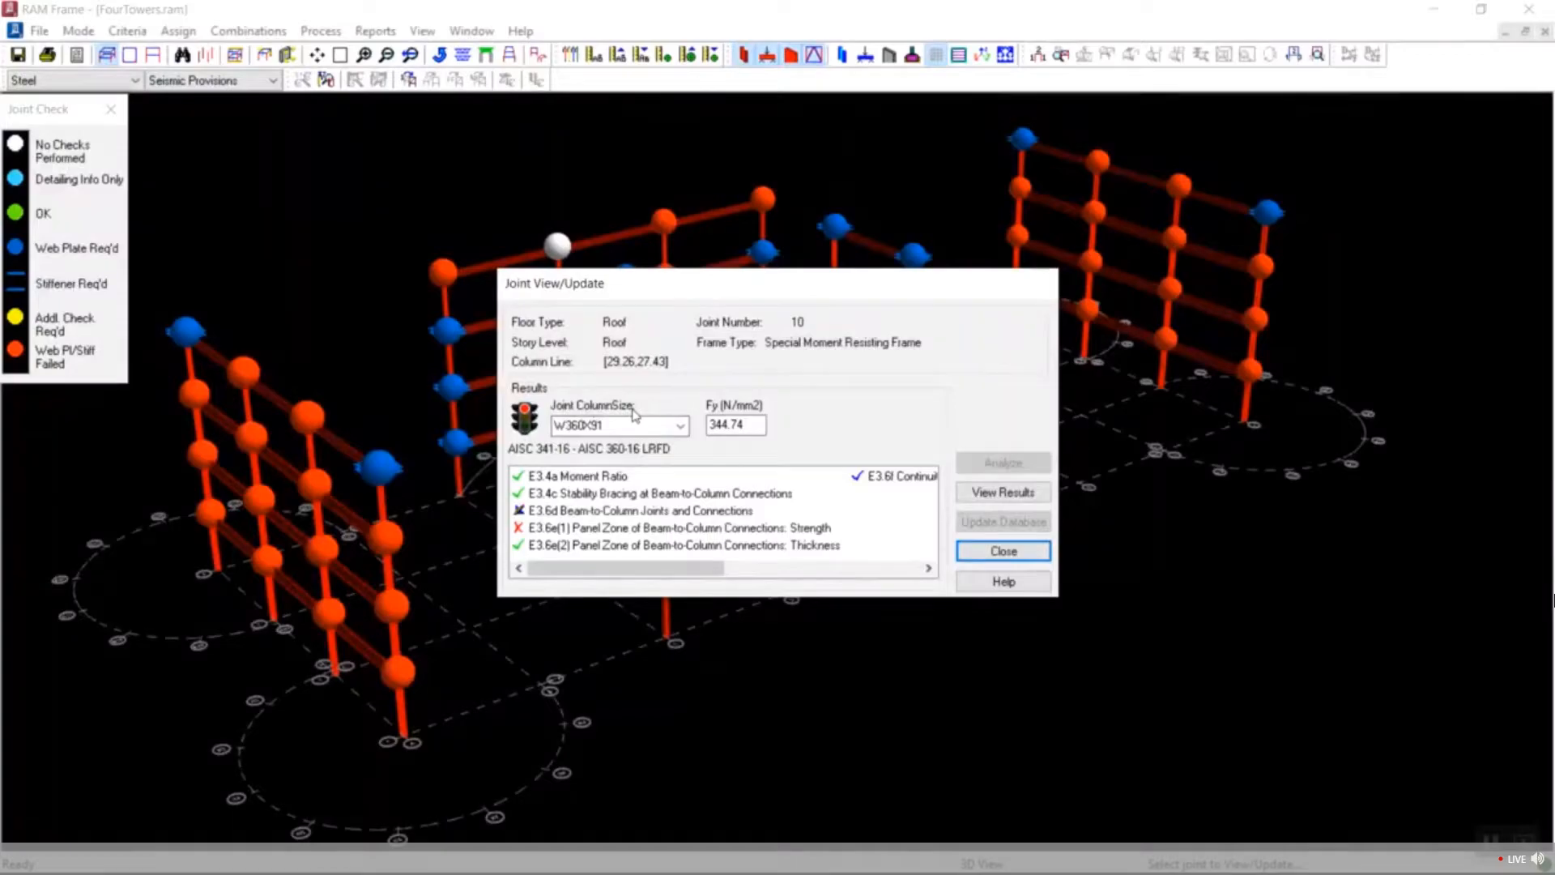
left_click(639, 528)
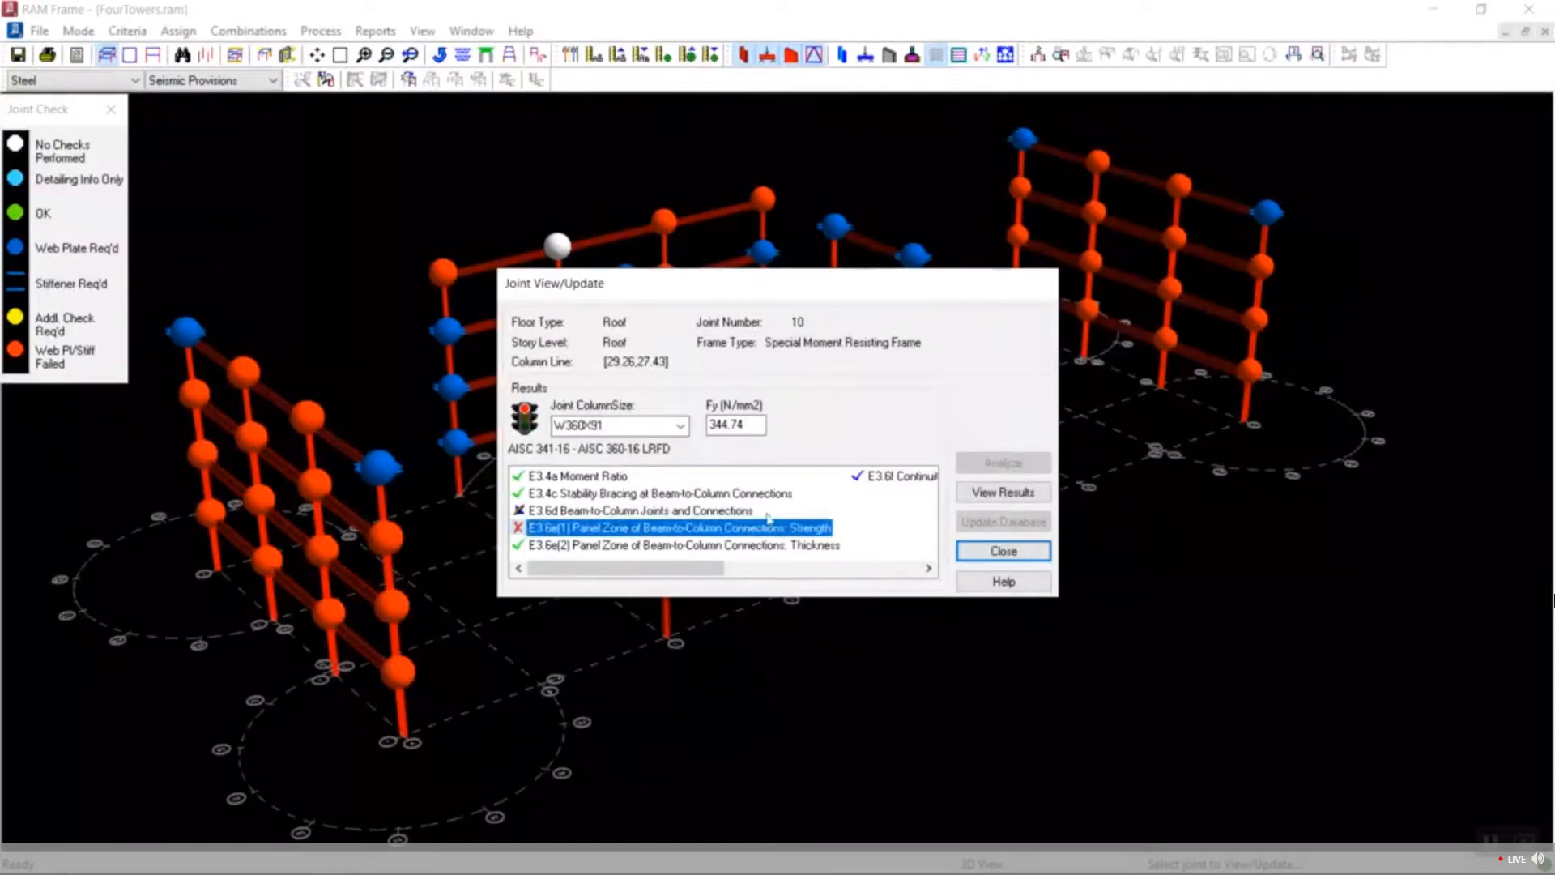
left_click(963, 495)
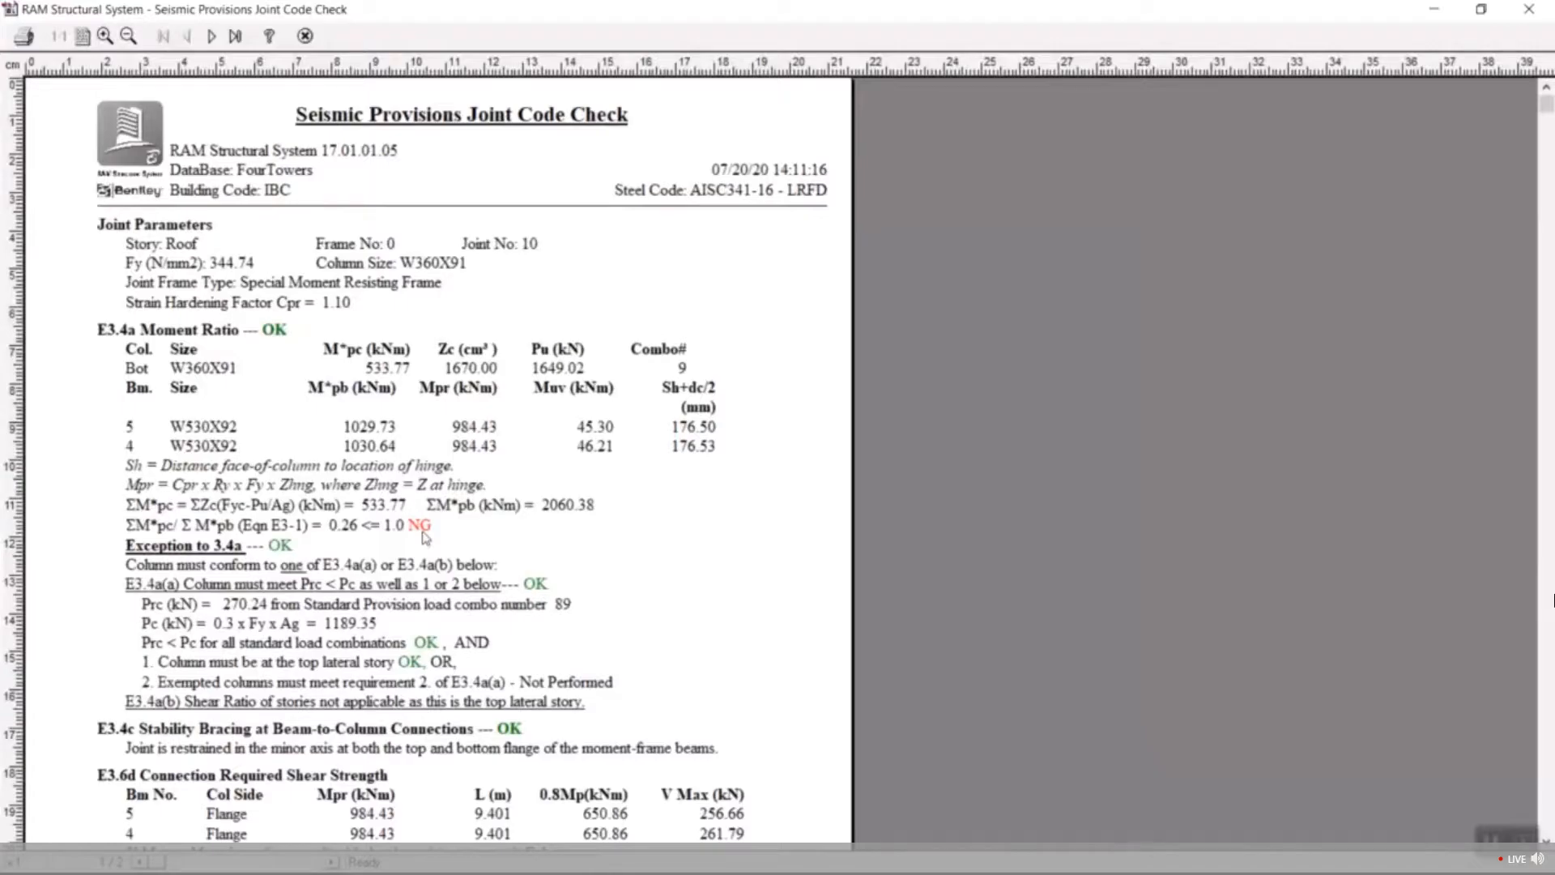
left_click(304, 36)
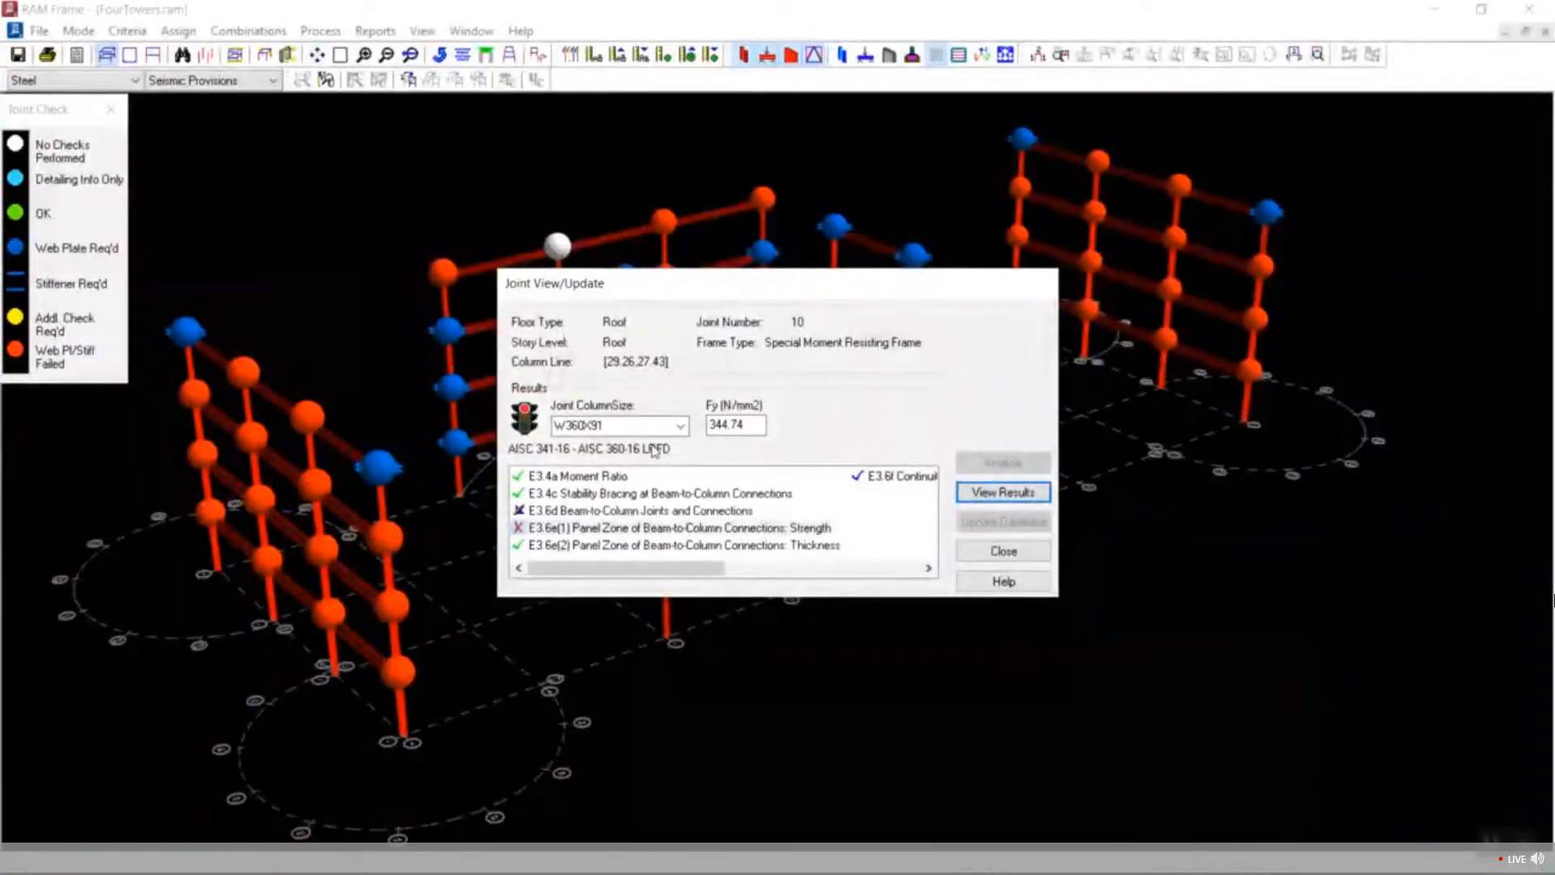
Try joint column size W360X101 for the roof joint and reanalyze it.
left_click(681, 426)
left_click(680, 445)
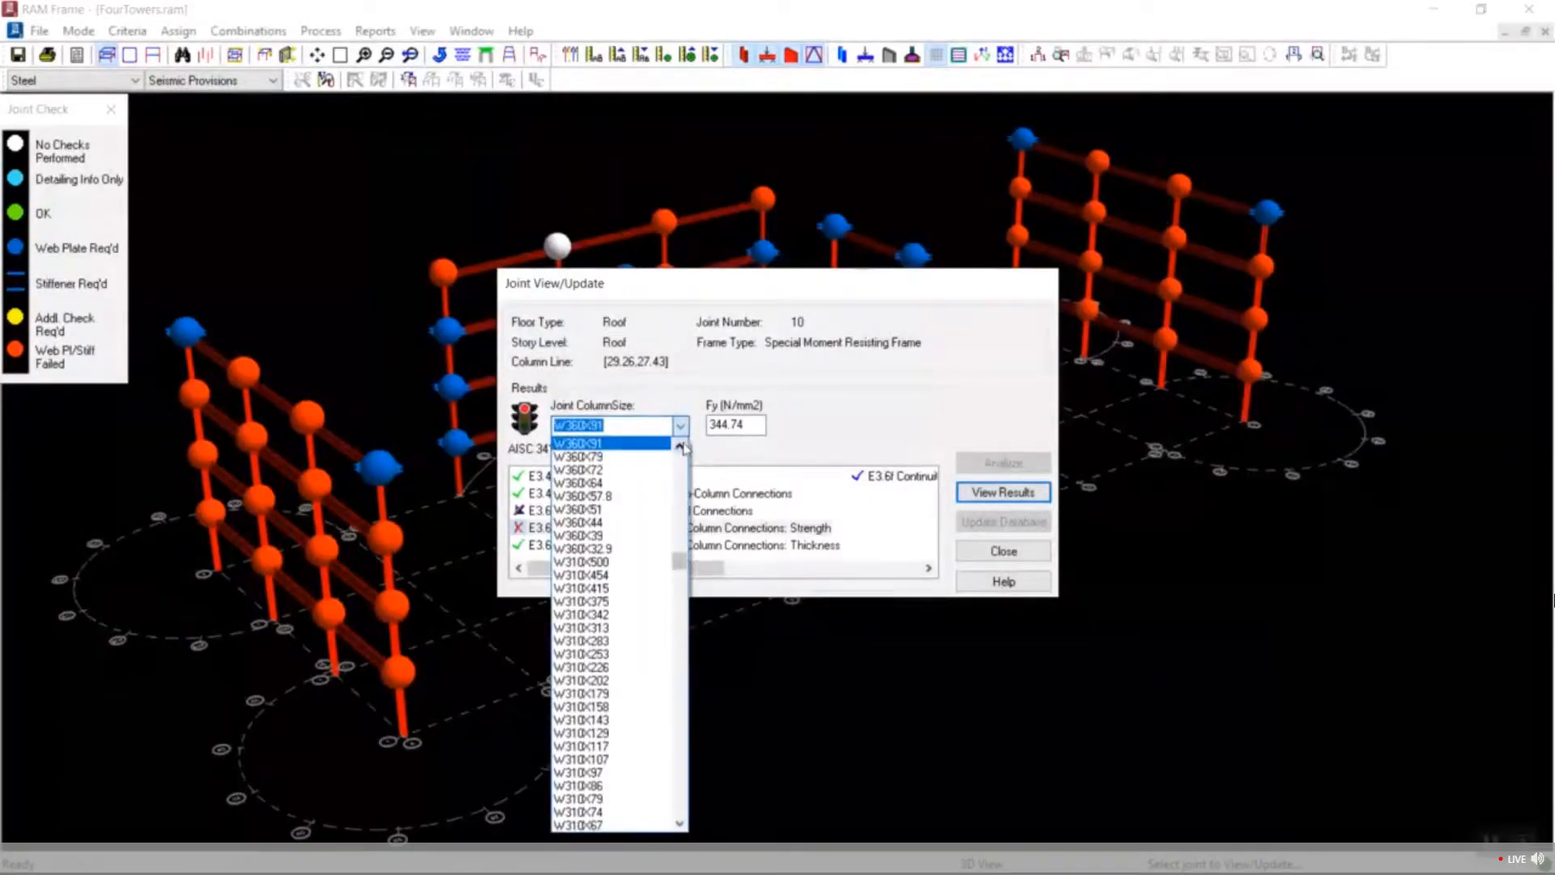
left_click(634, 471)
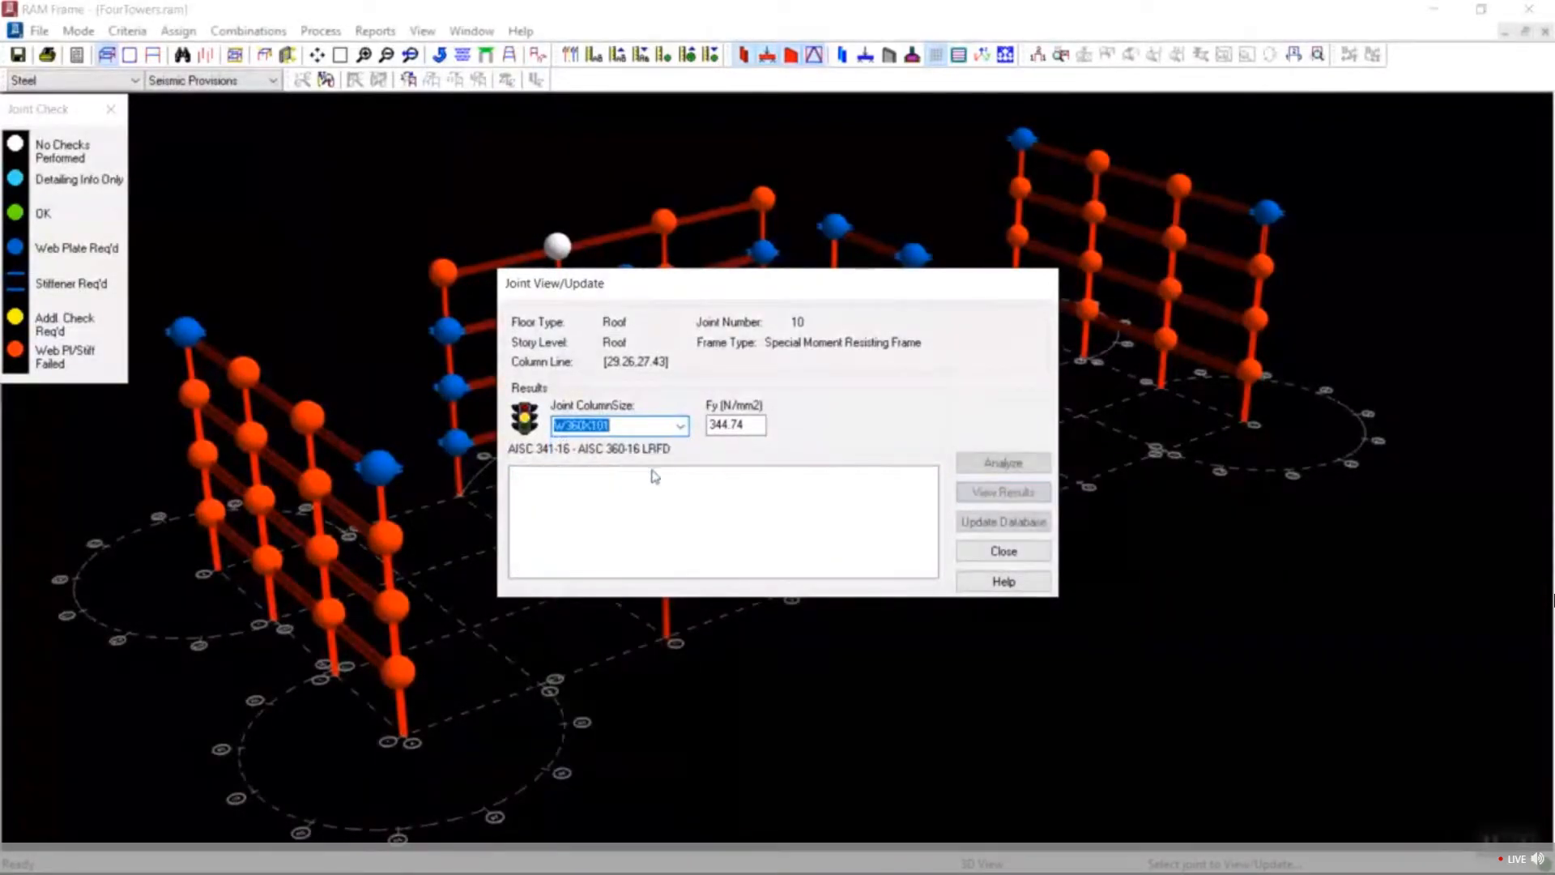
left_click(982, 466)
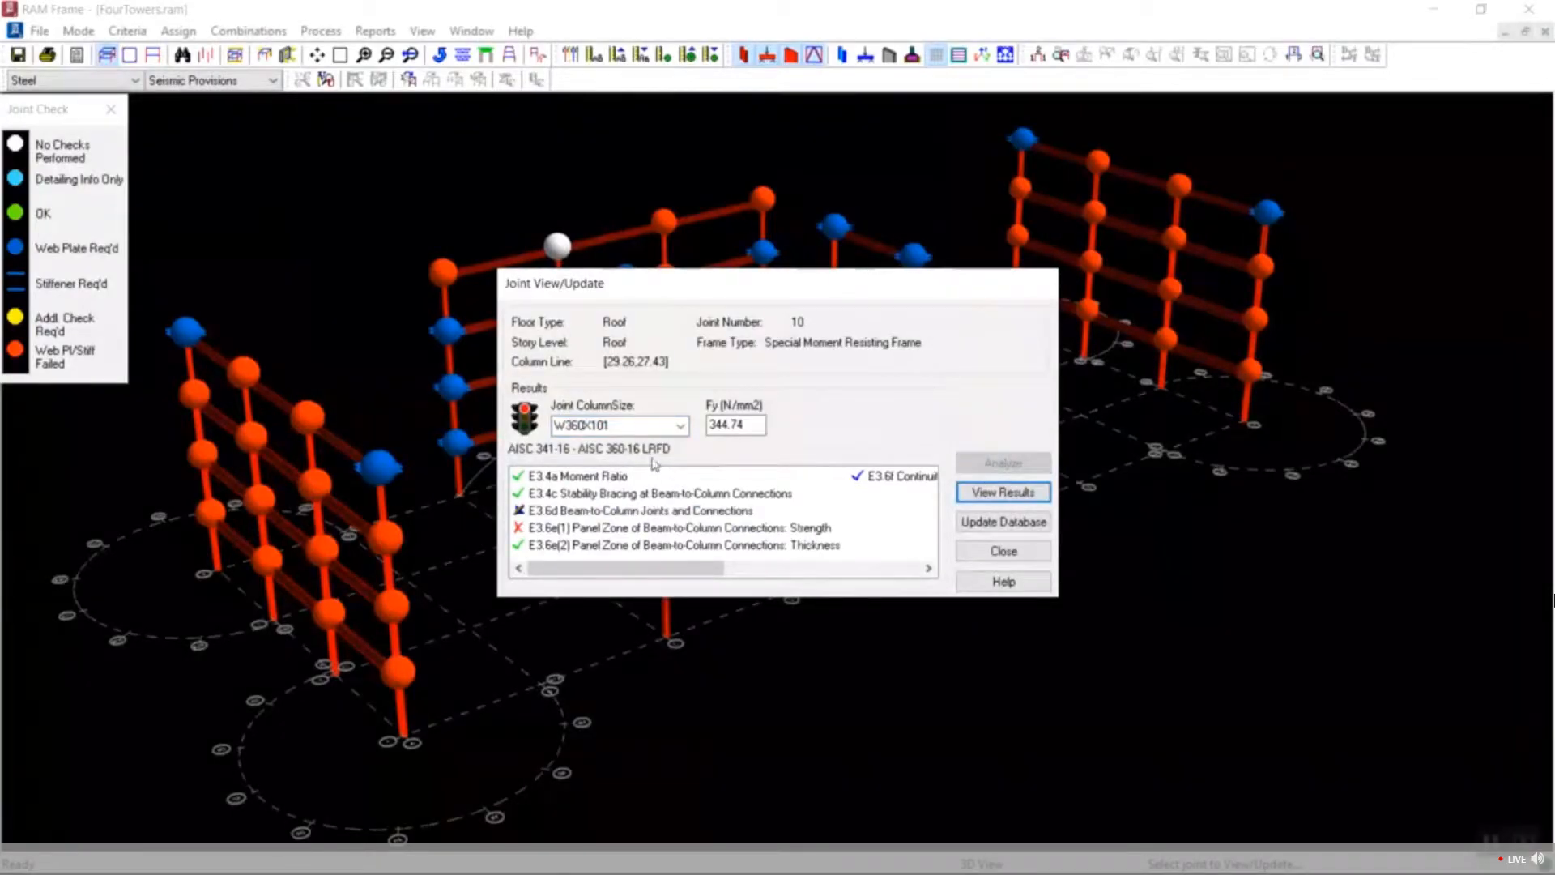
Change the trial joint column size to W360X347 and rerun the seismic analysis of the joint.
left_click(681, 426)
left_click(729, 453)
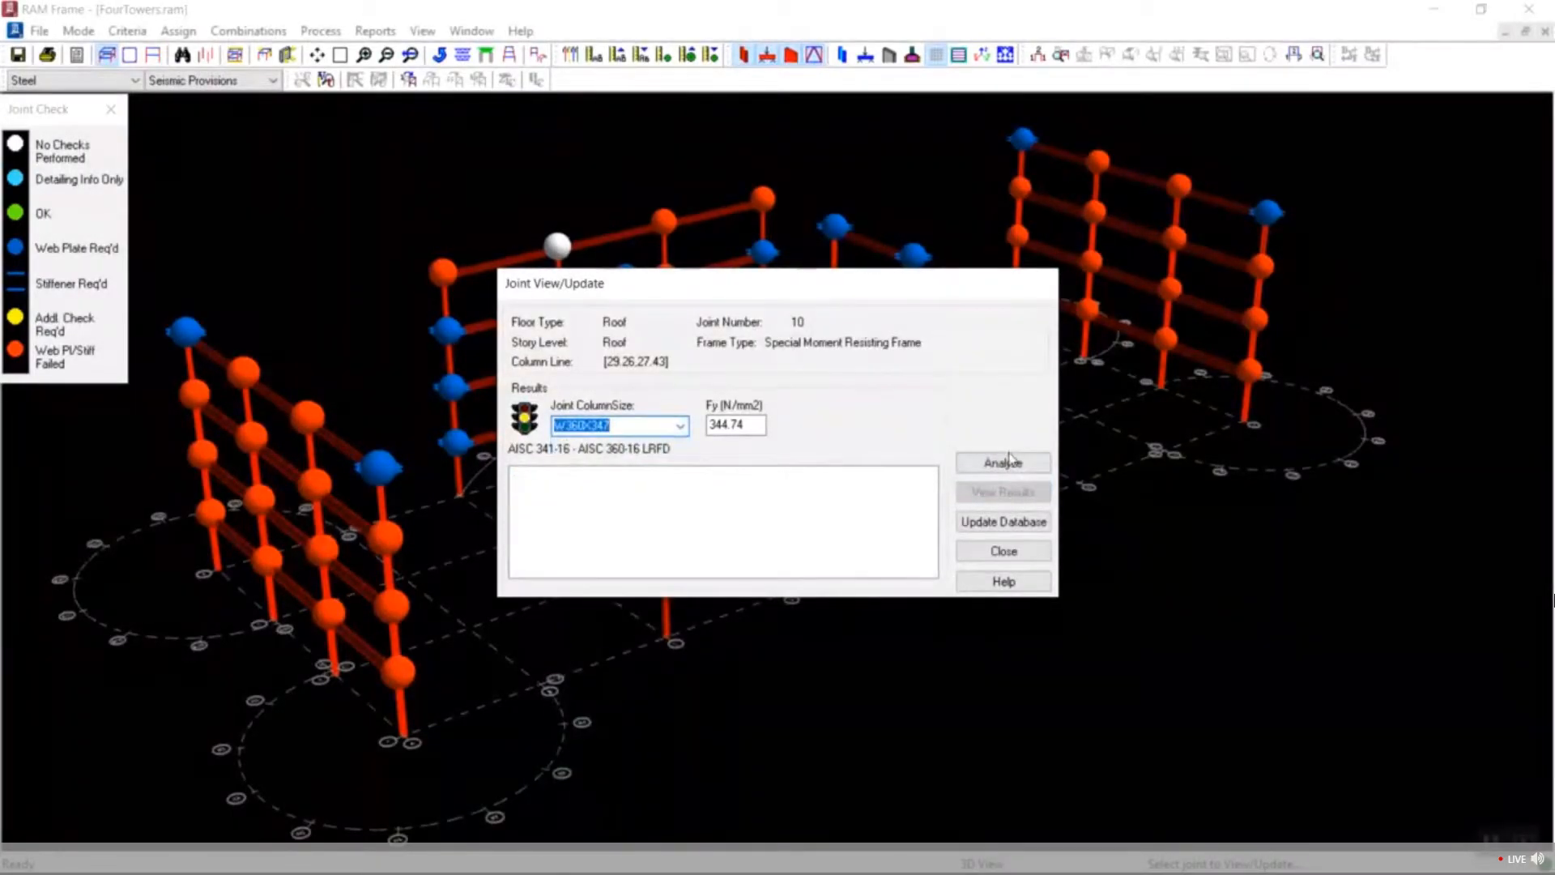
left_click(1009, 460)
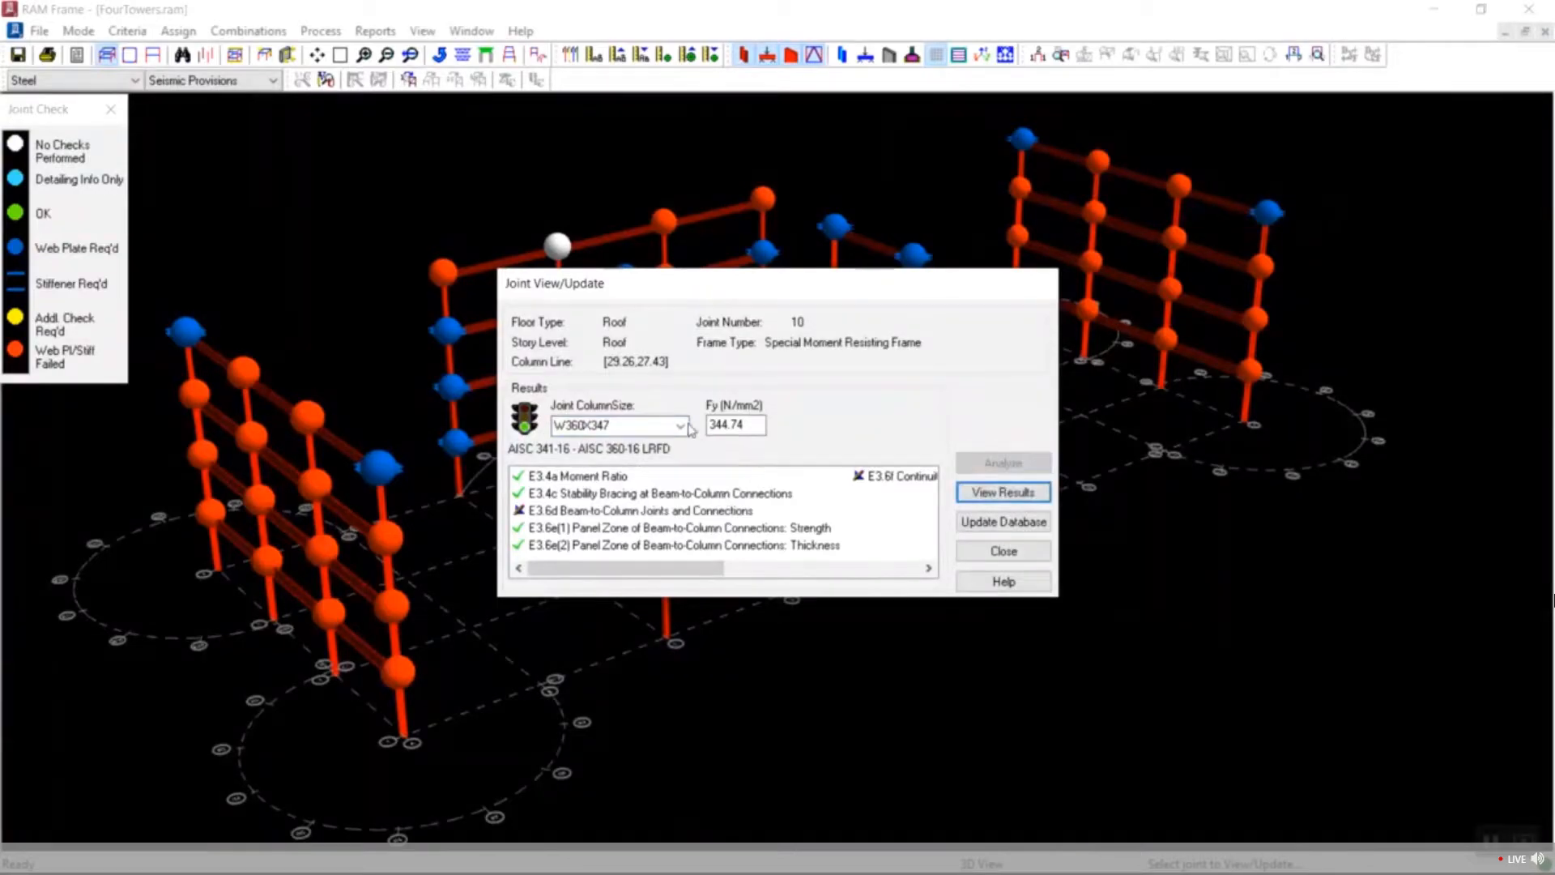
Review the detailed seismic joint code check report for the W360X347 column and return to the joint check.
left_click(1019, 493)
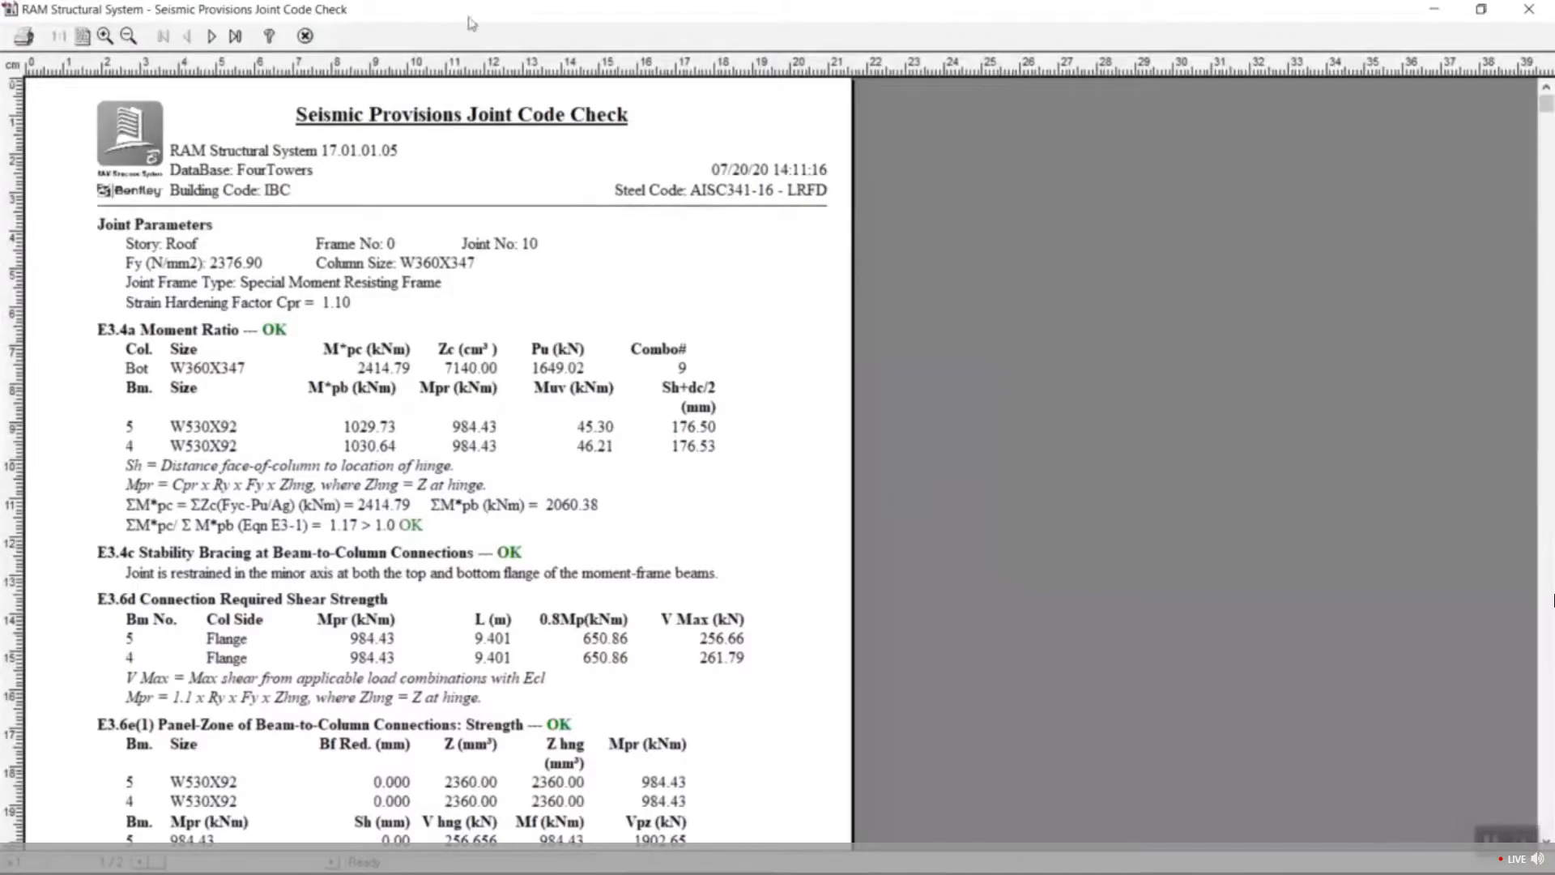
left_click(305, 36)
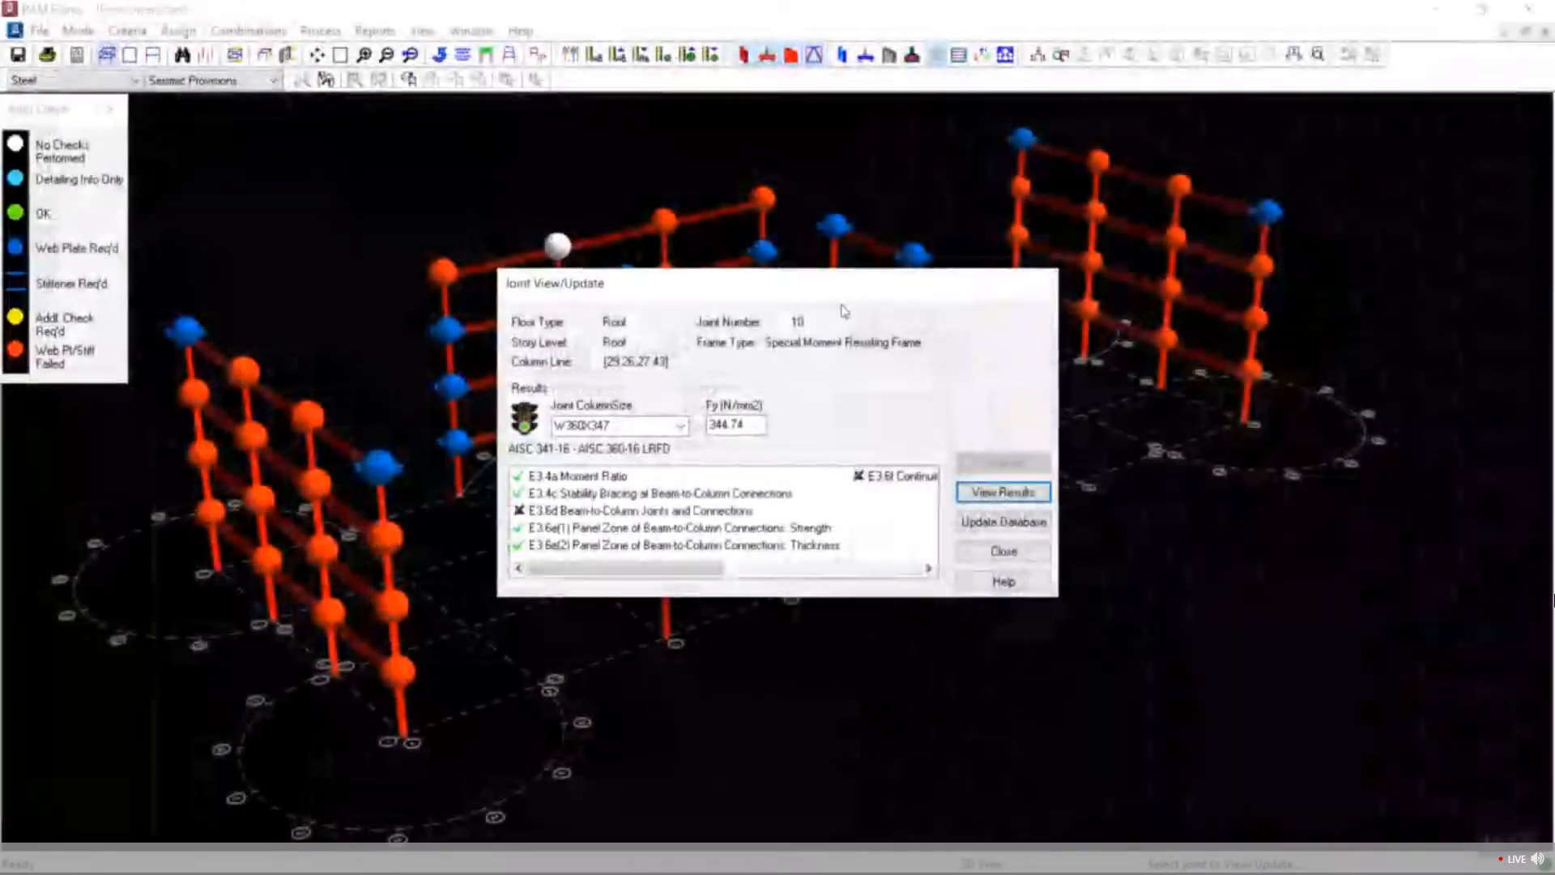
left_click(1007, 524)
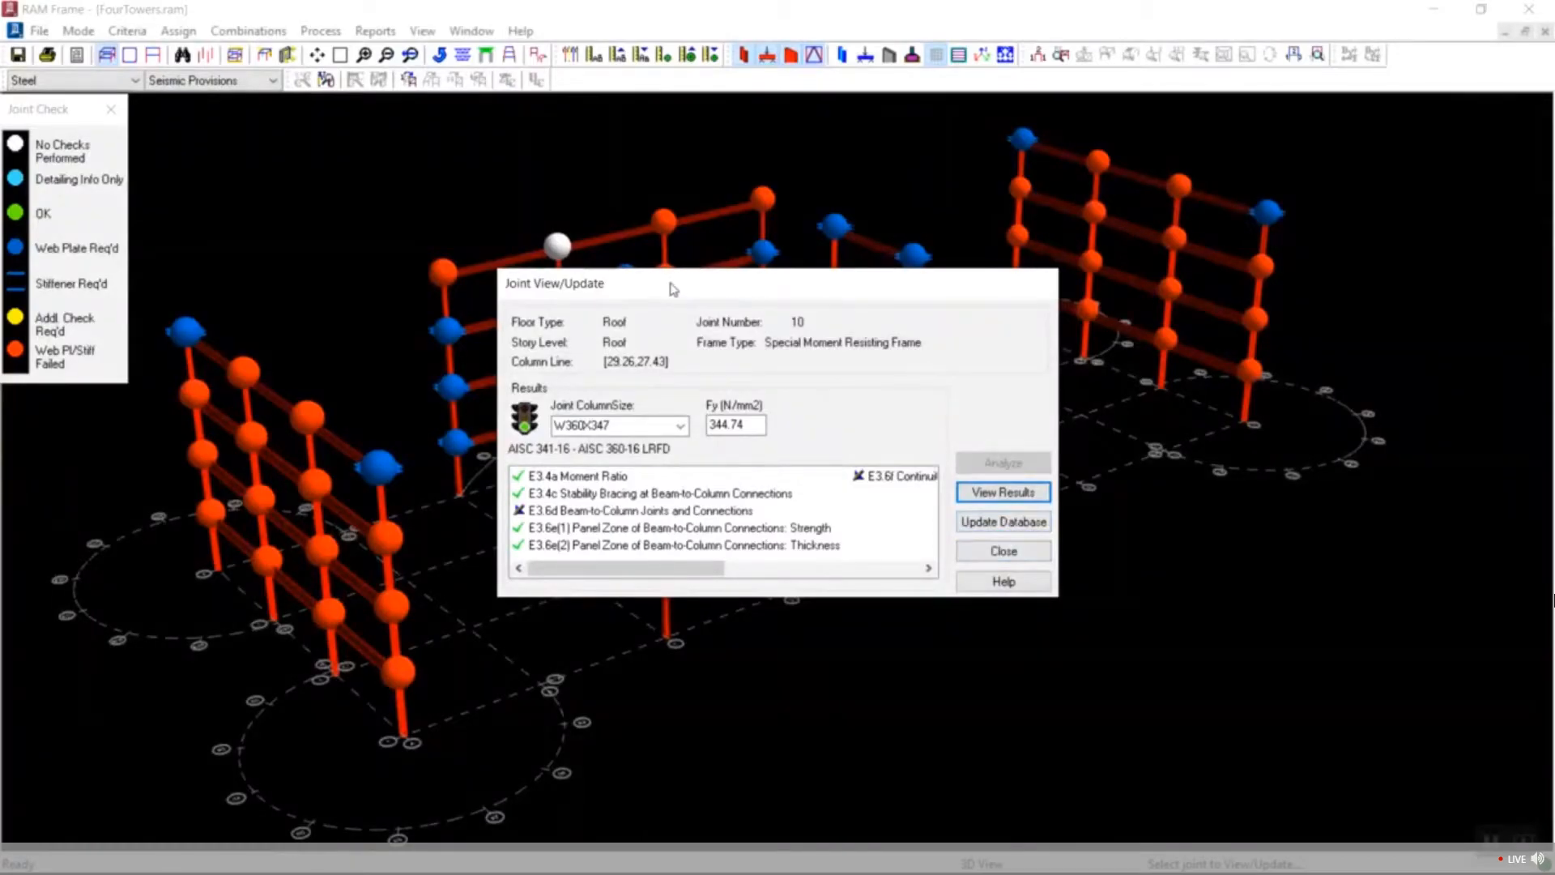
Close the roof joint check without updating the database and look over the available frame reports.
left_click_drag(673, 289, 798, 382)
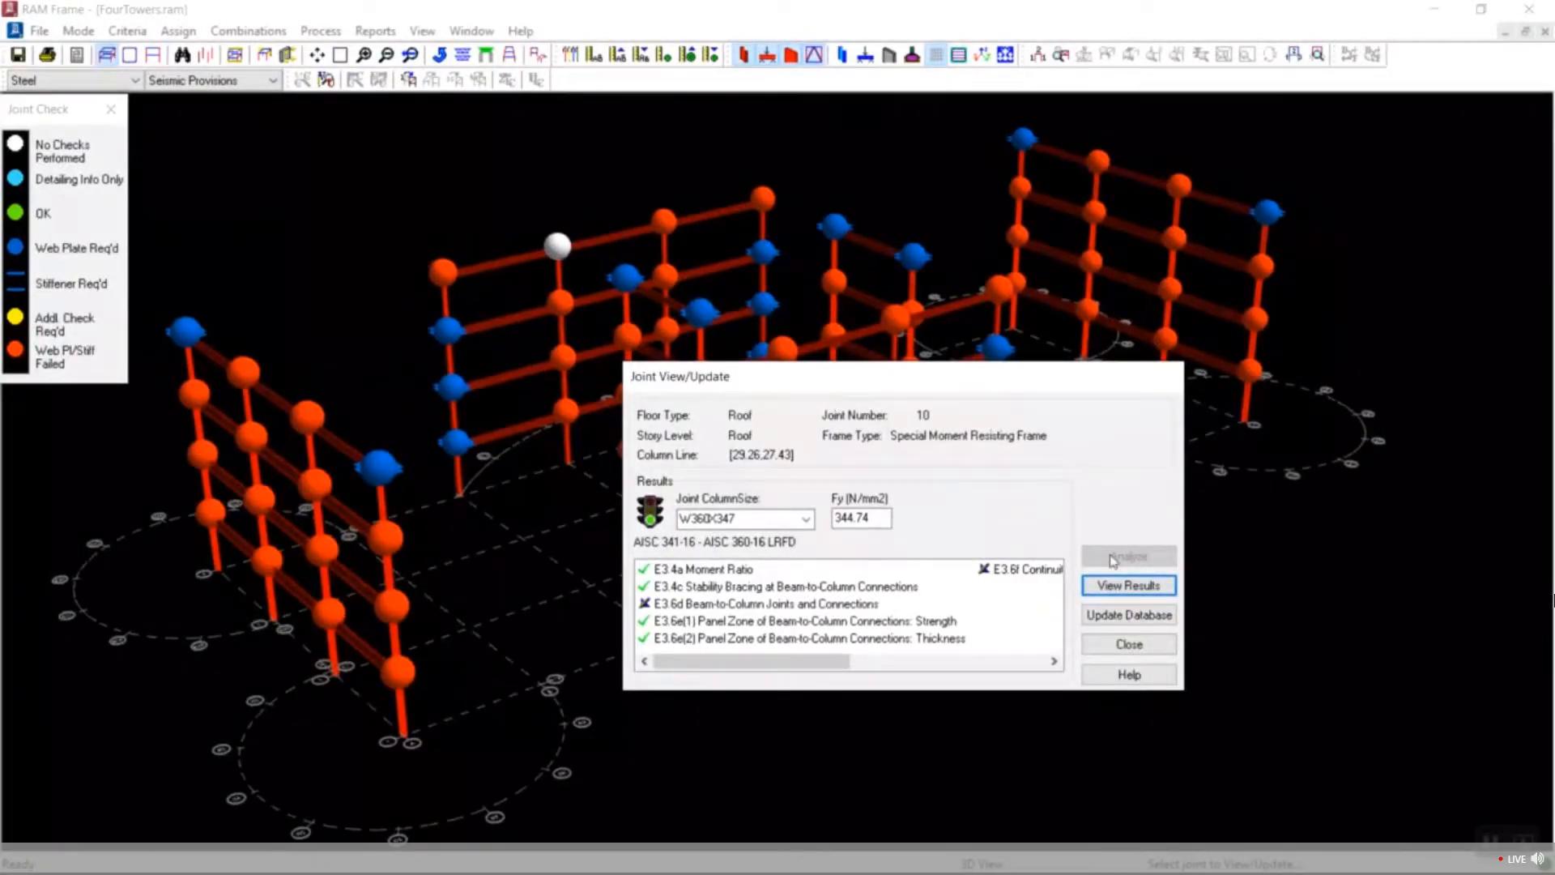
left_click(1131, 643)
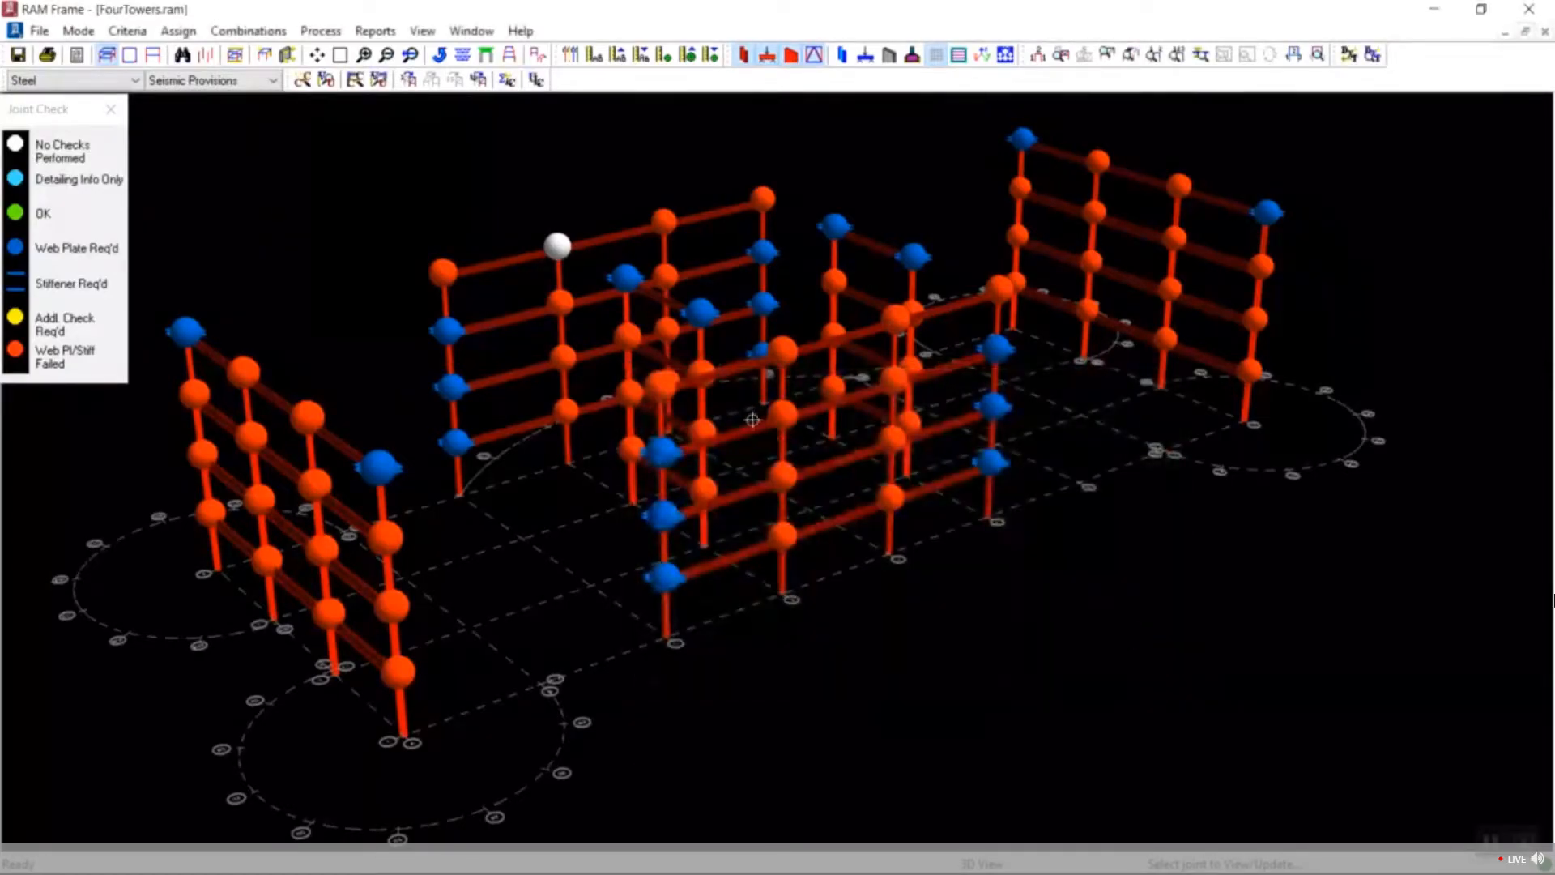
left_click(375, 31)
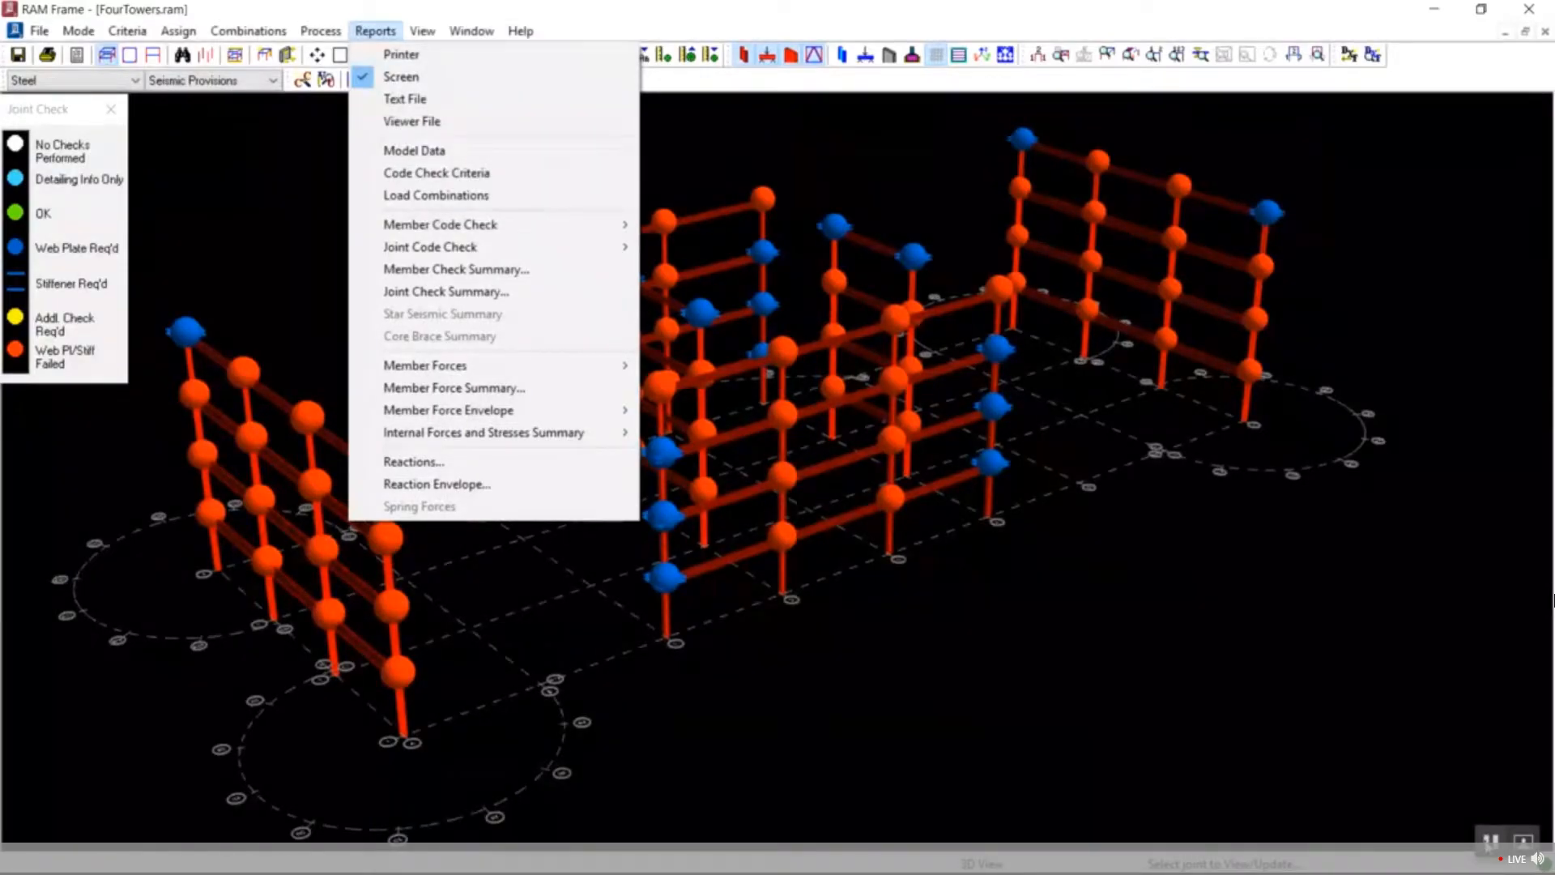
key("Escape")
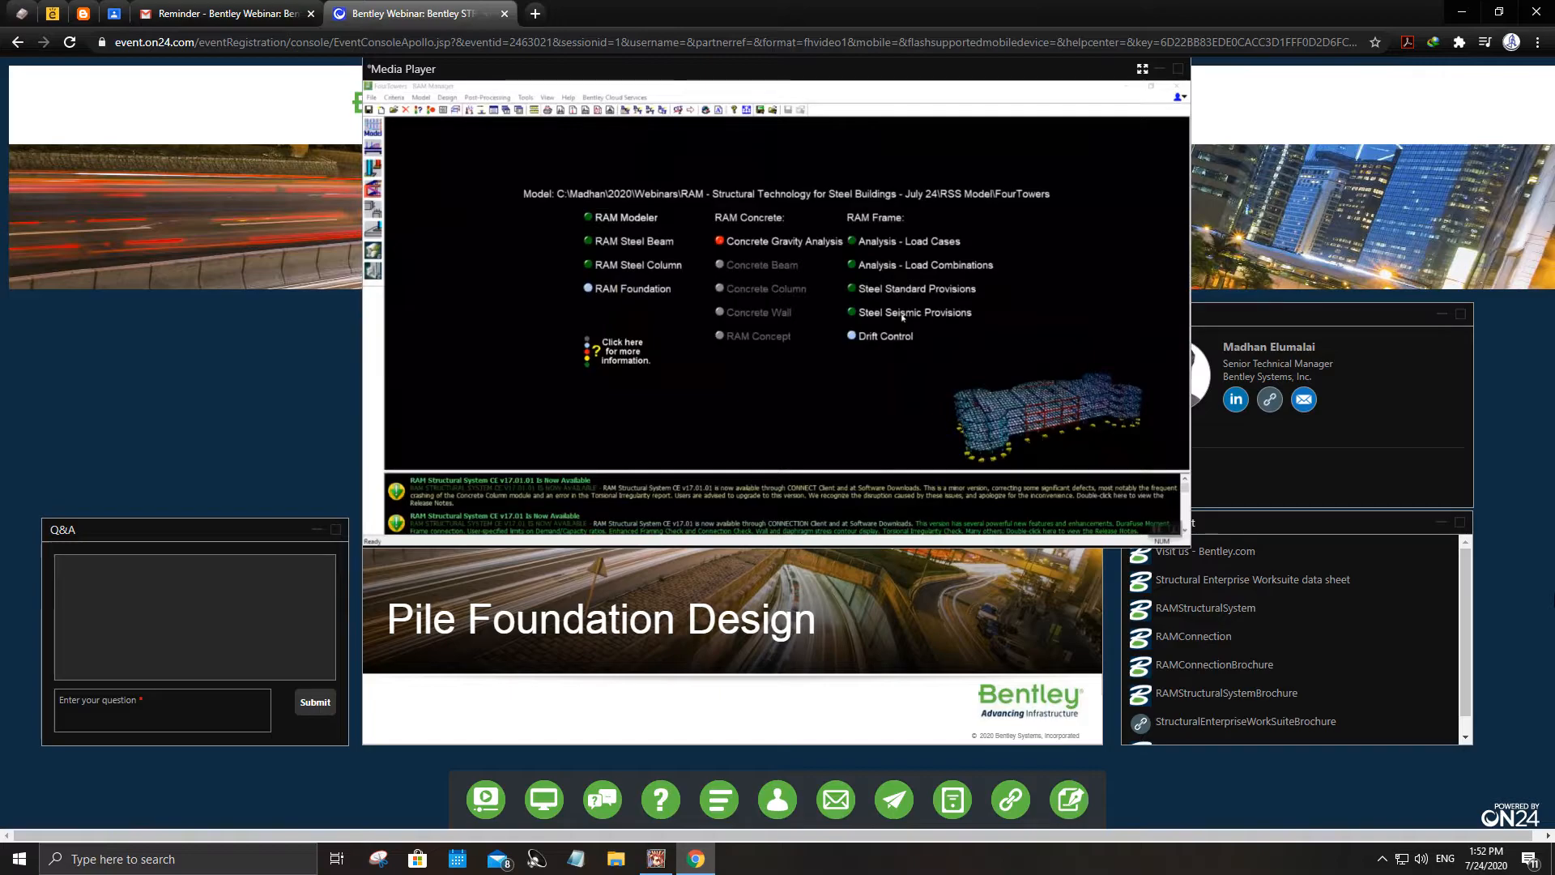
left_click(1141, 69)
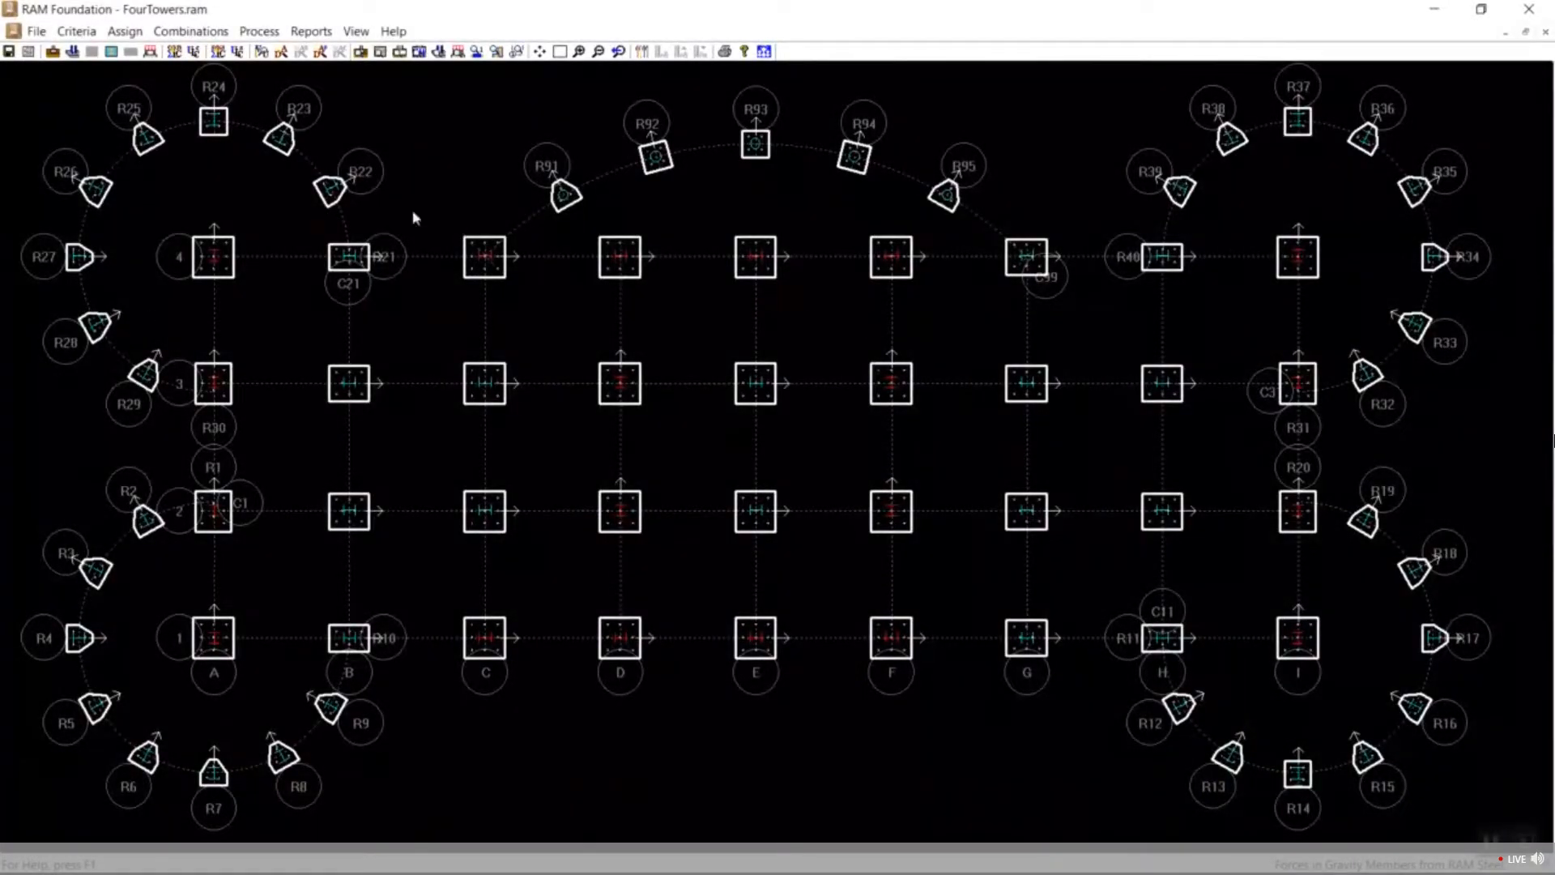
Confirm RAM Steel as the source of forces on gravity members in the foundation force criteria.
left_click(77, 31)
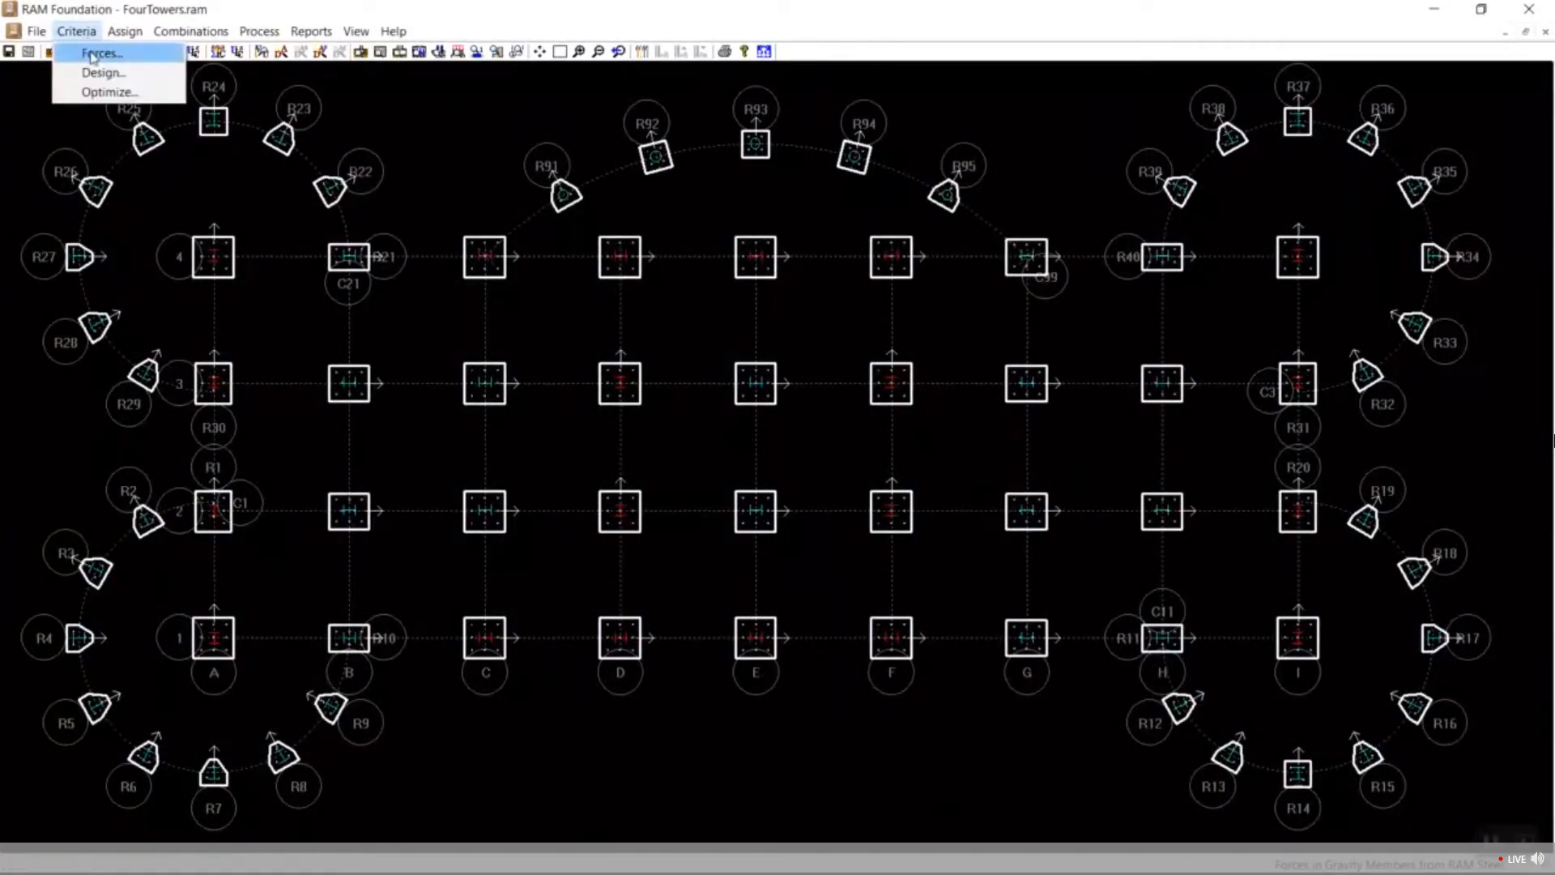
left_click(89, 52)
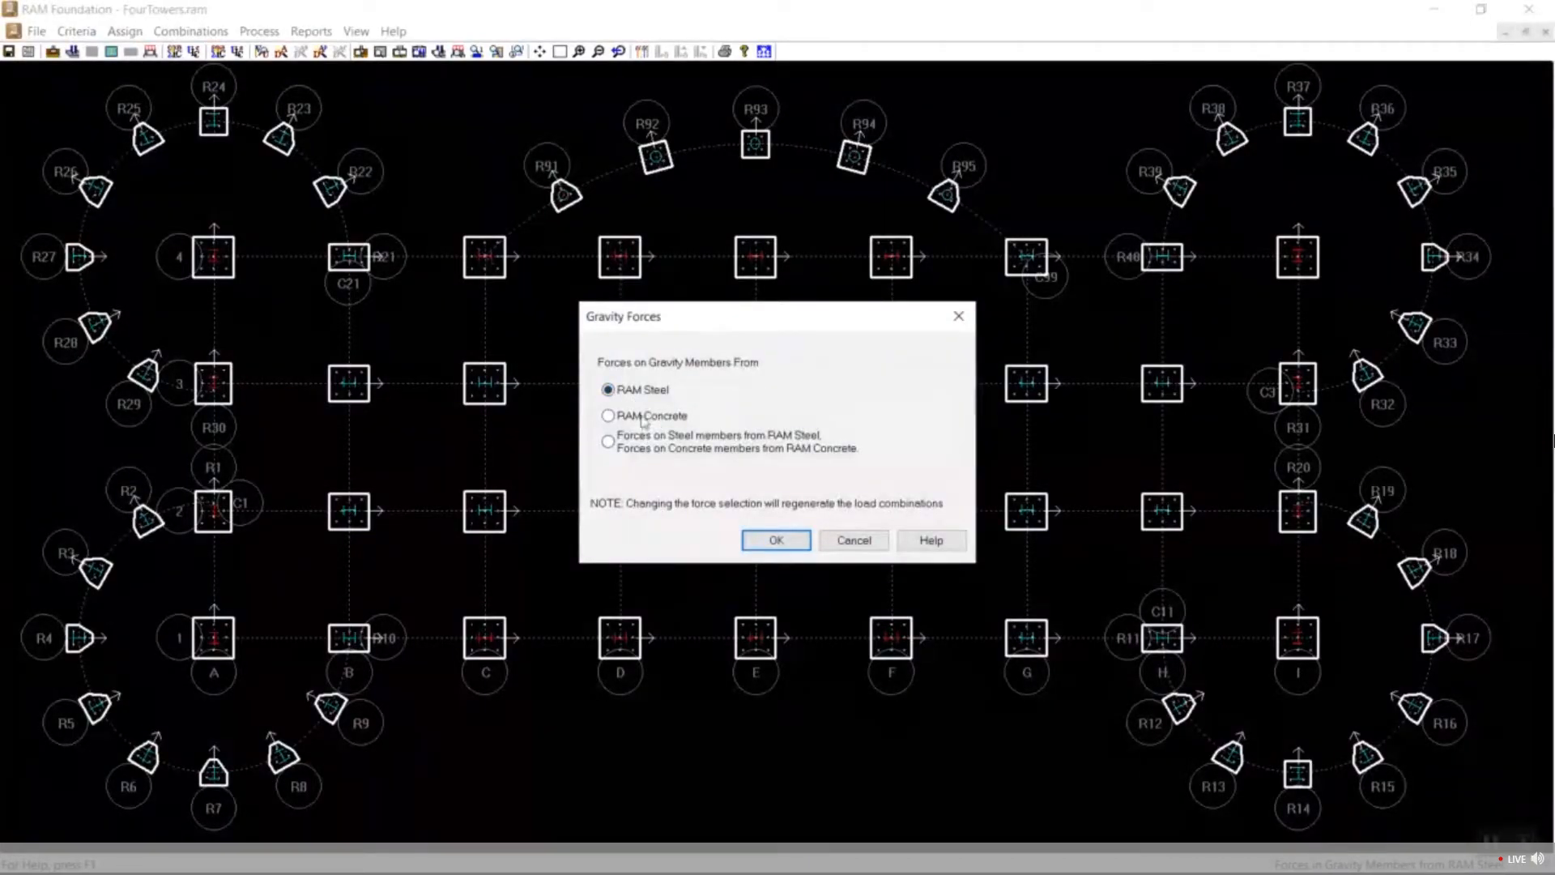
left_click(752, 538)
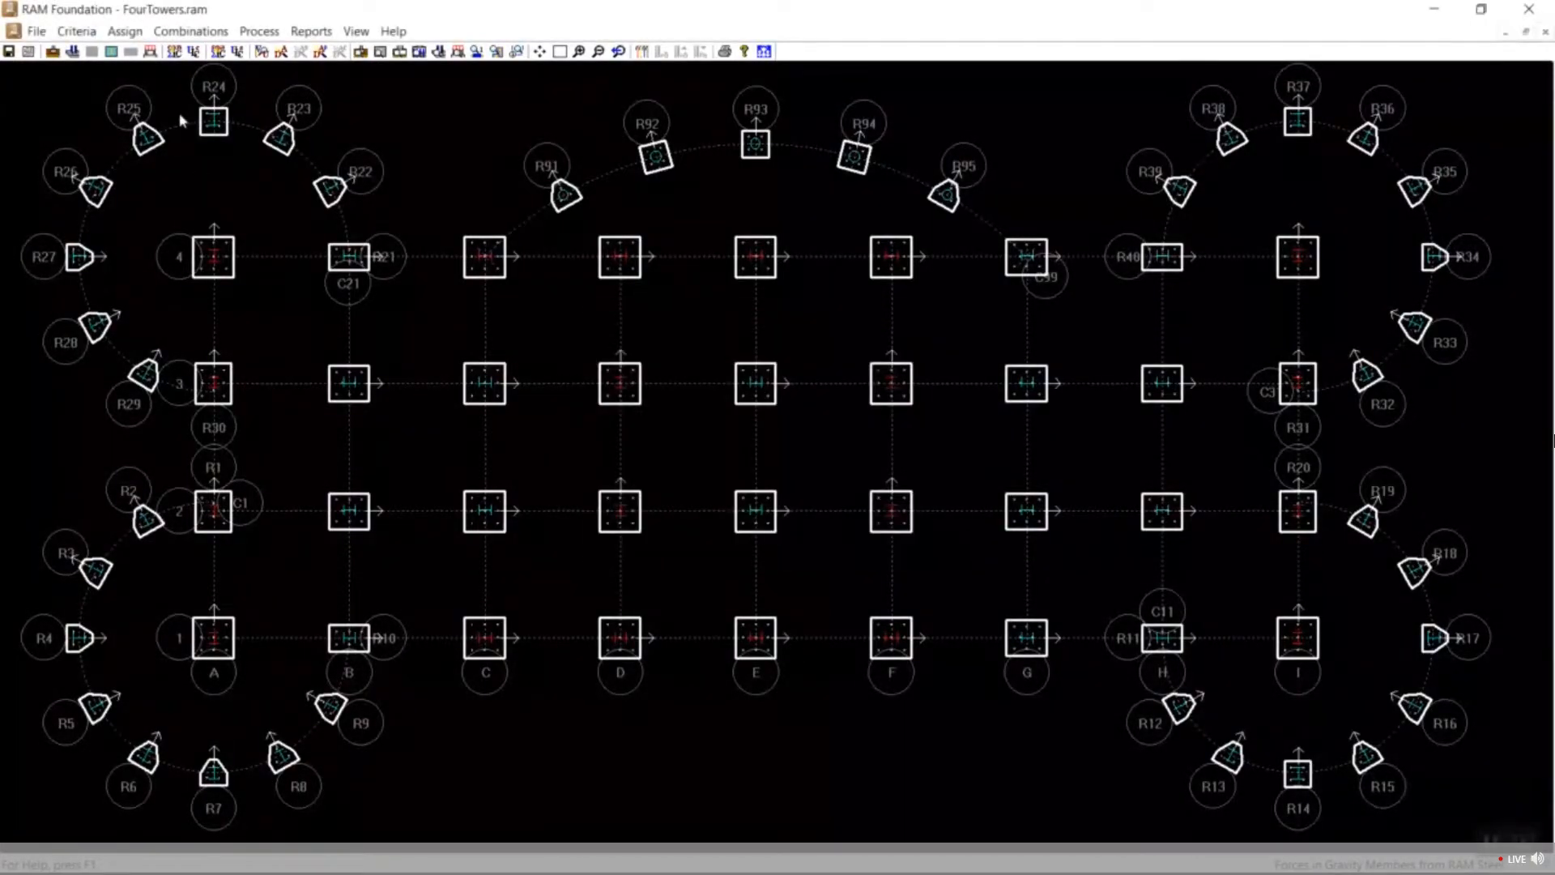
Open the foundation design criteria and review the ACI 318-14 code checks, footing design methods and reinforcement limits.
left_click(70, 31)
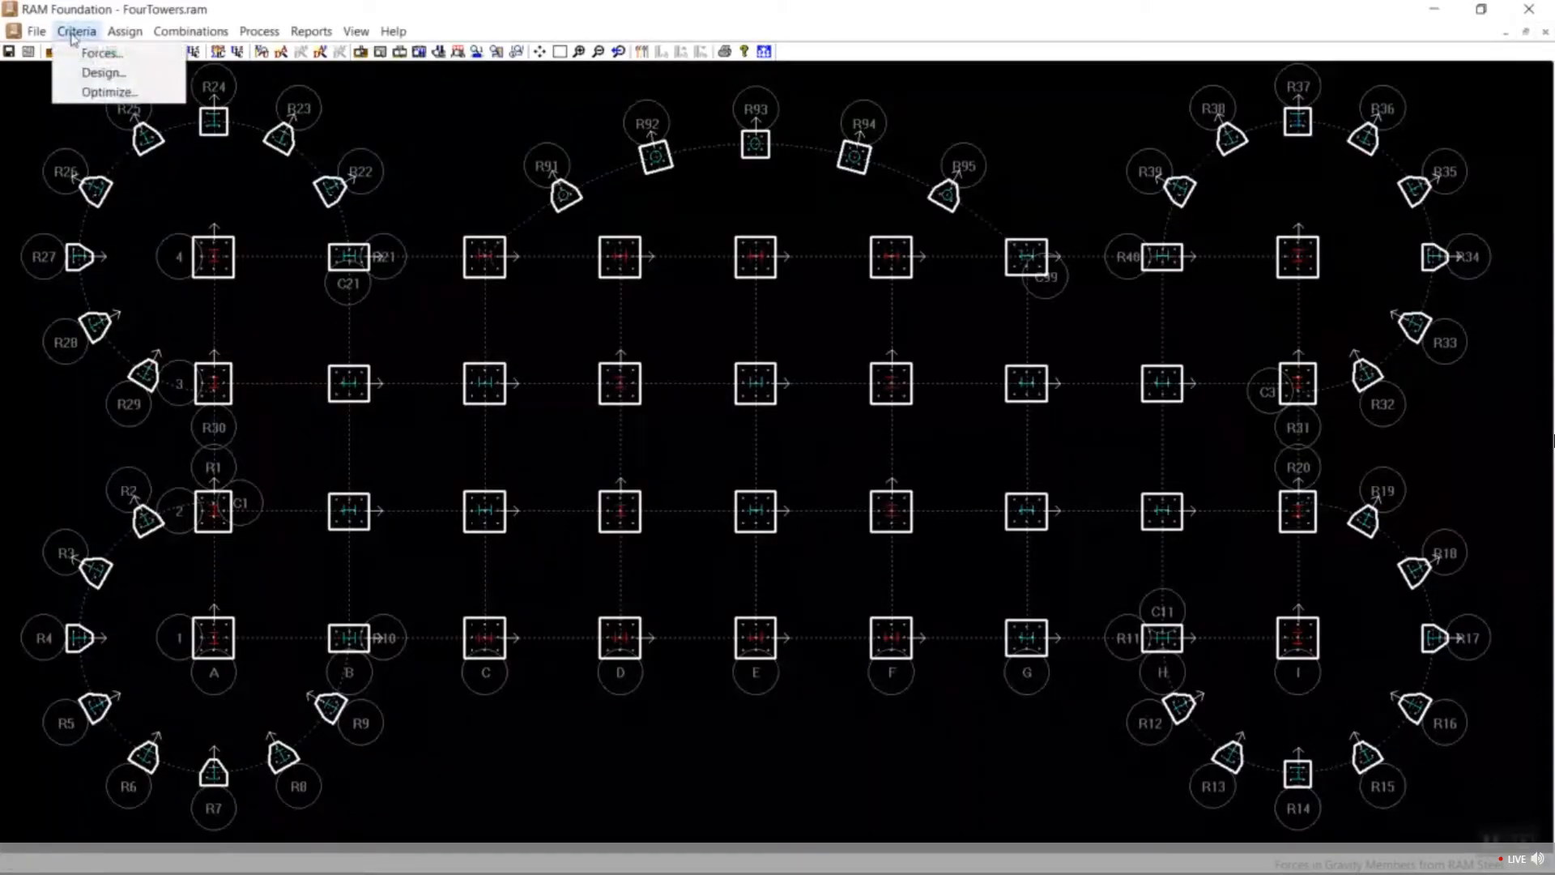
left_click(89, 70)
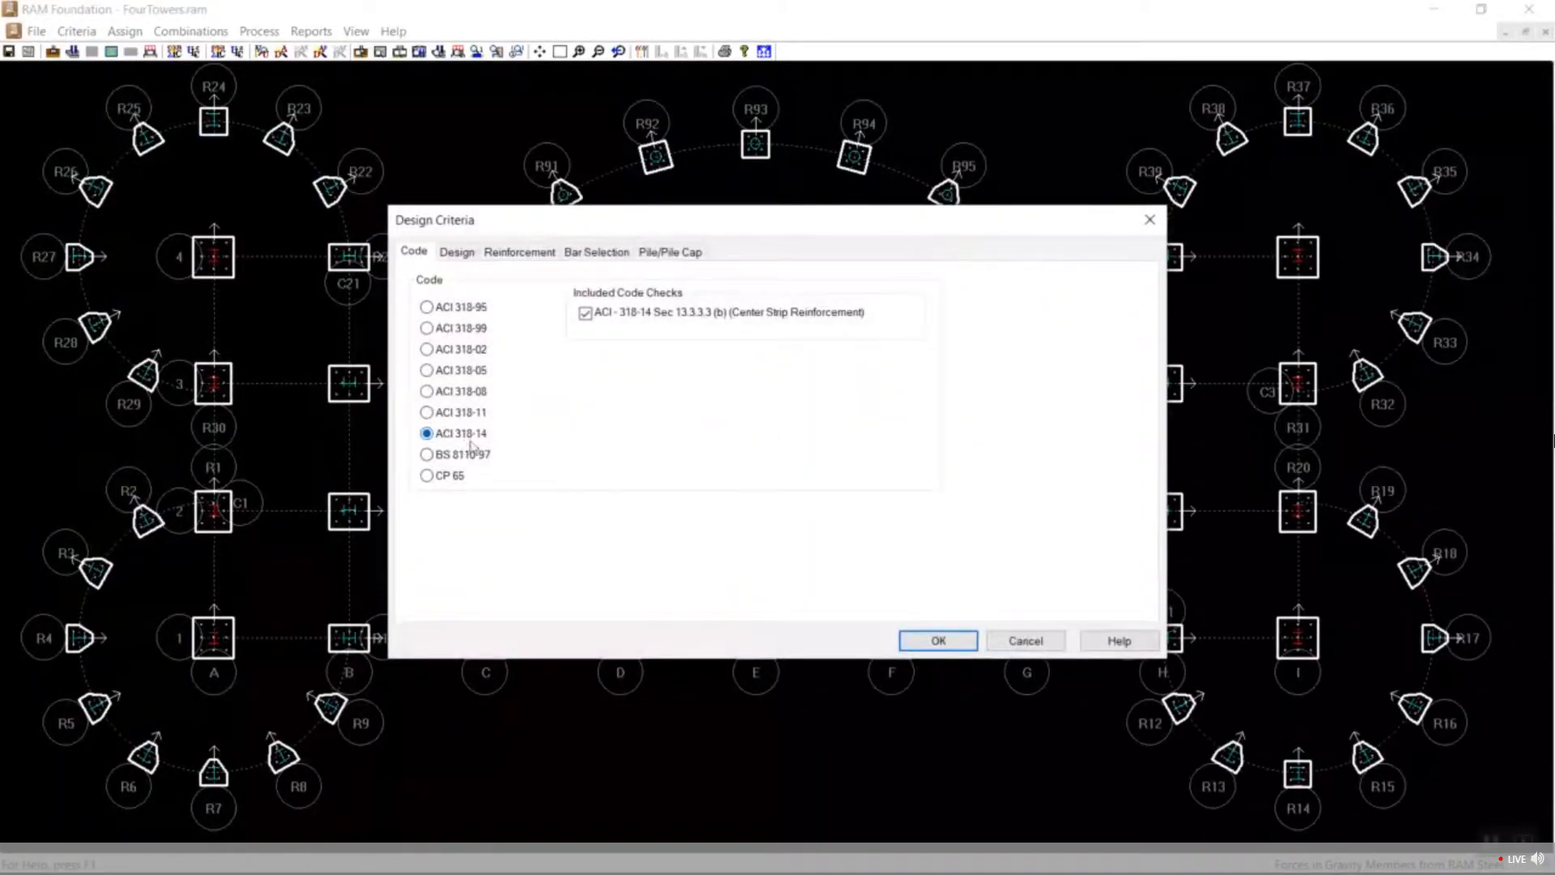
left_click(464, 255)
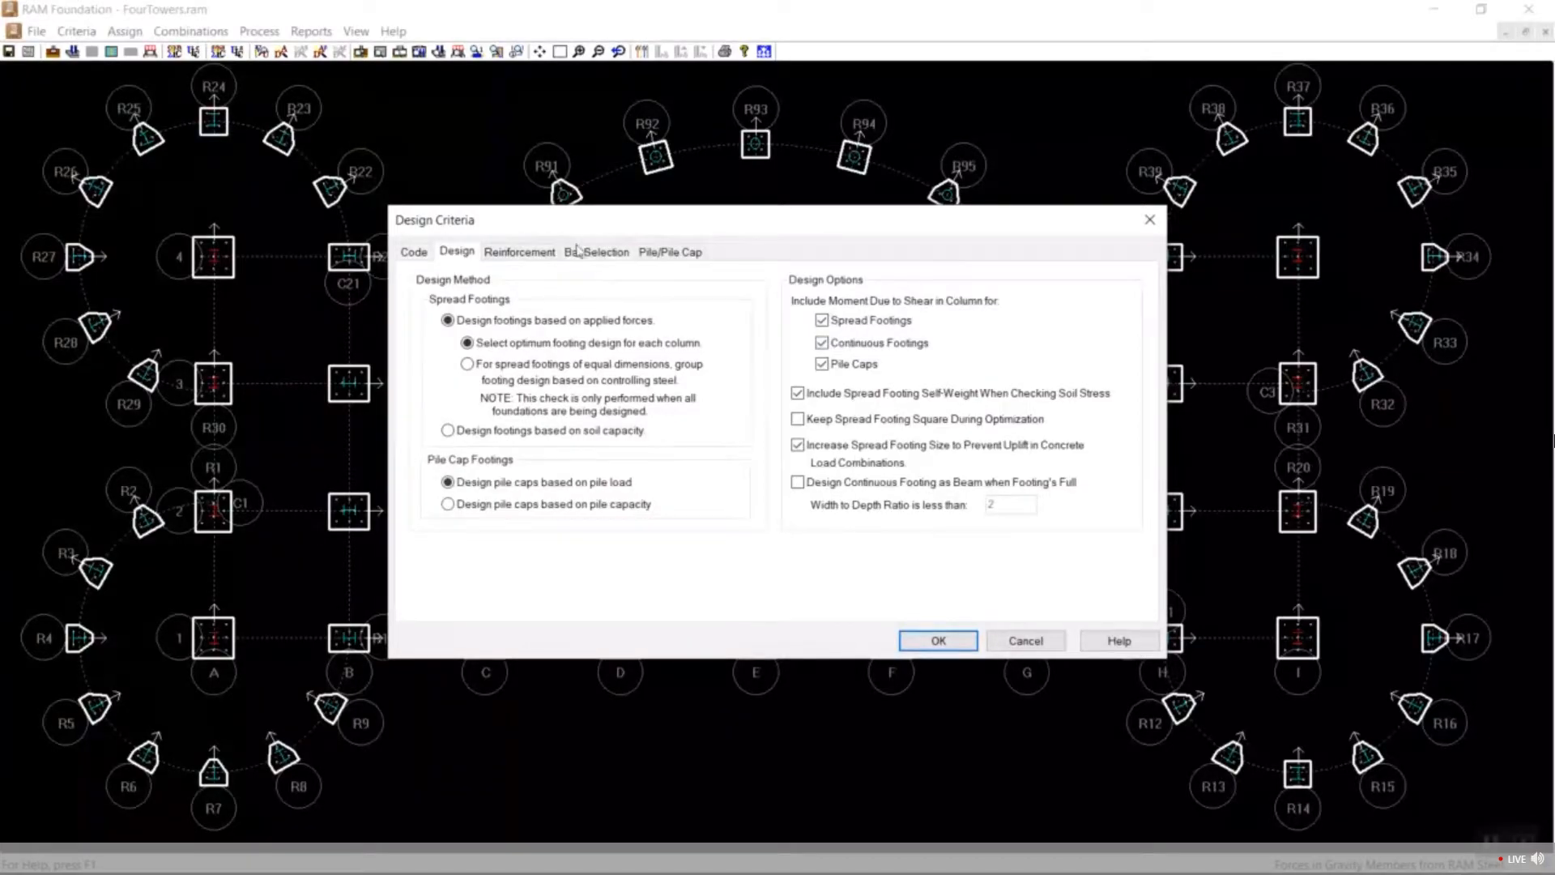
left_click(536, 258)
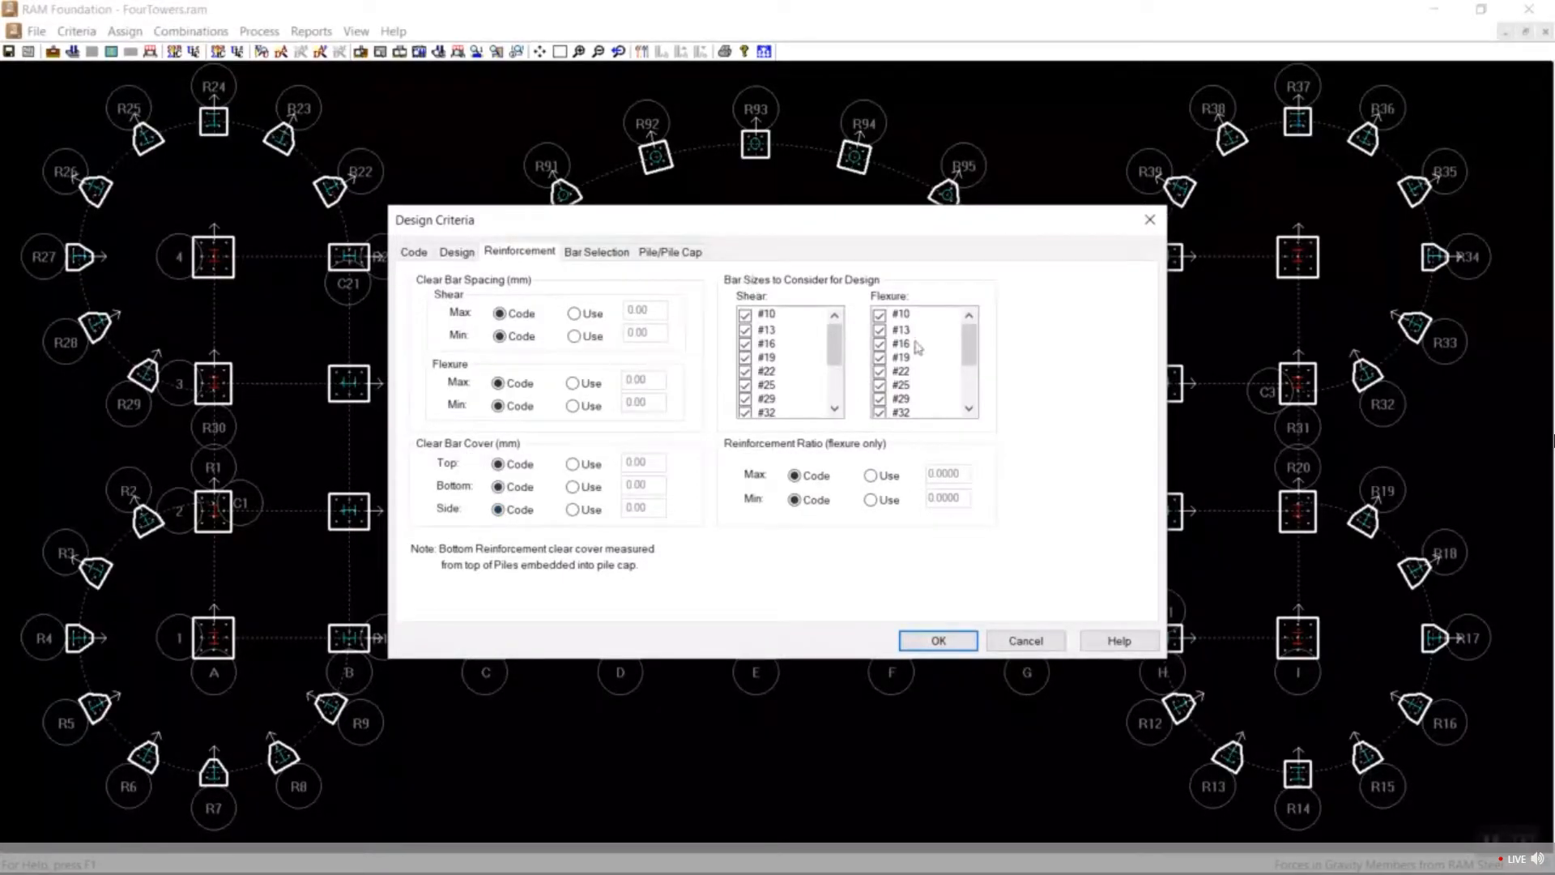
Set the segment spacing increment to 300 mm and shear bar spacing increment to 75 mm, then check the pile cap criteria and accept.
left_click(594, 256)
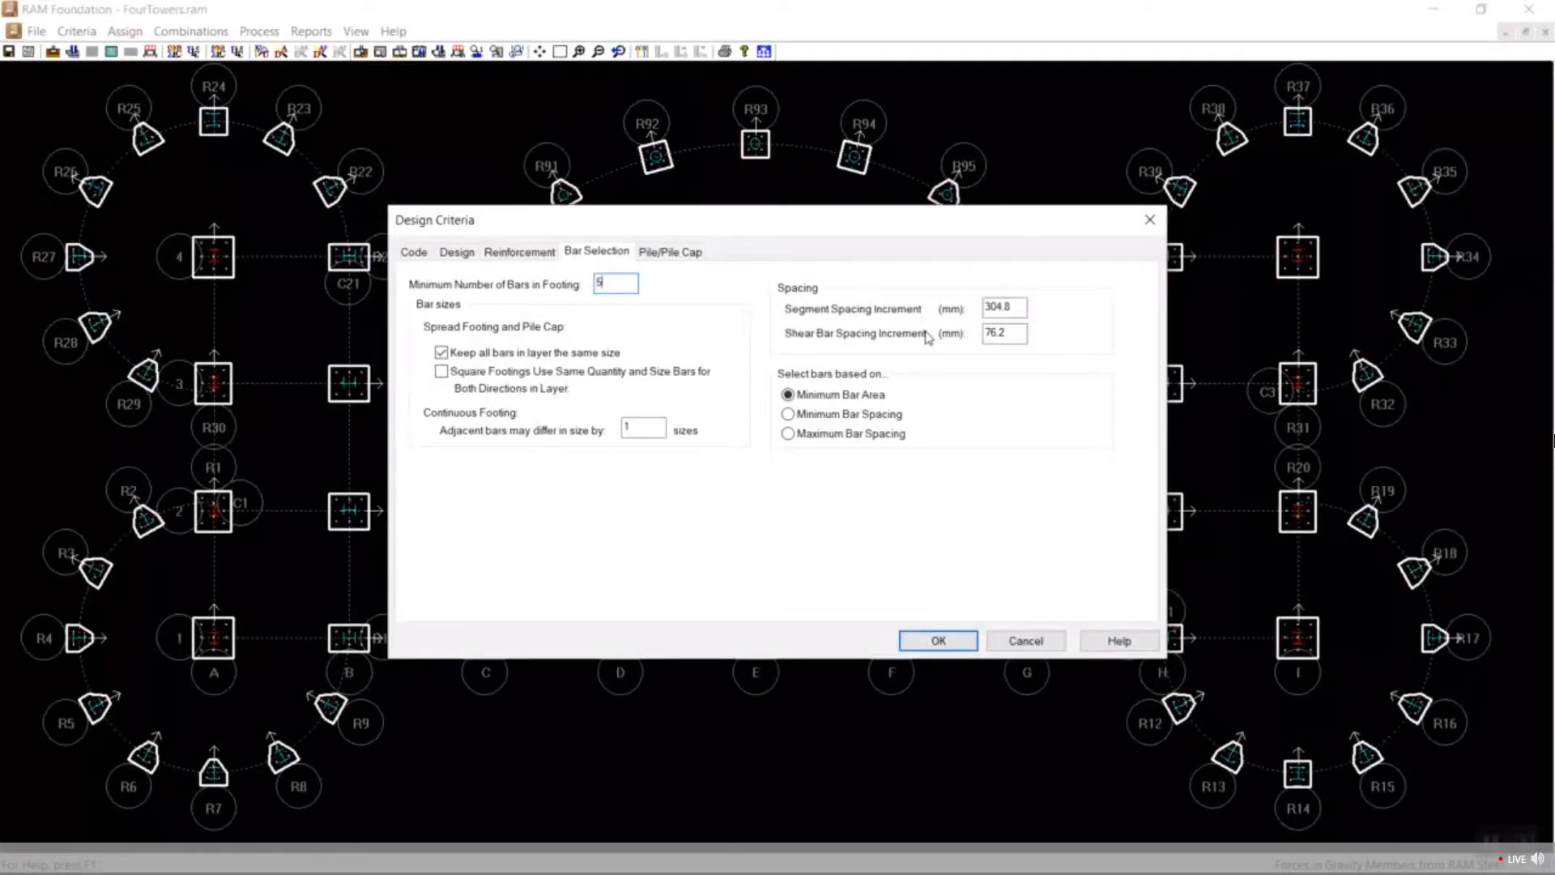
left_click_drag(1014, 306, 907, 311)
type("300")
key("Tab")
type("75")
key("Tab")
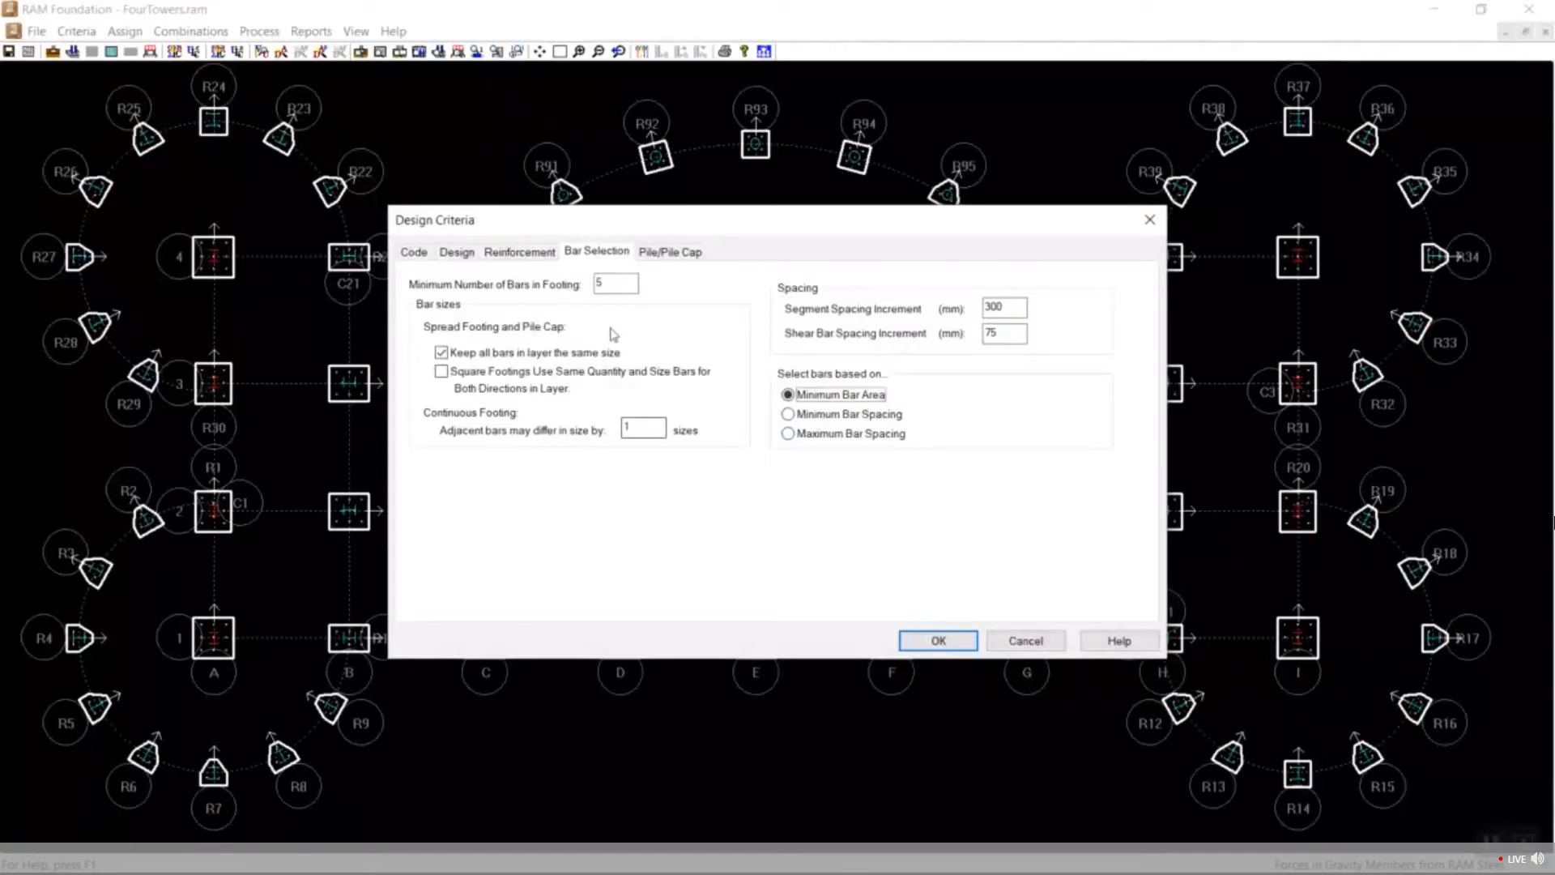
left_click(659, 256)
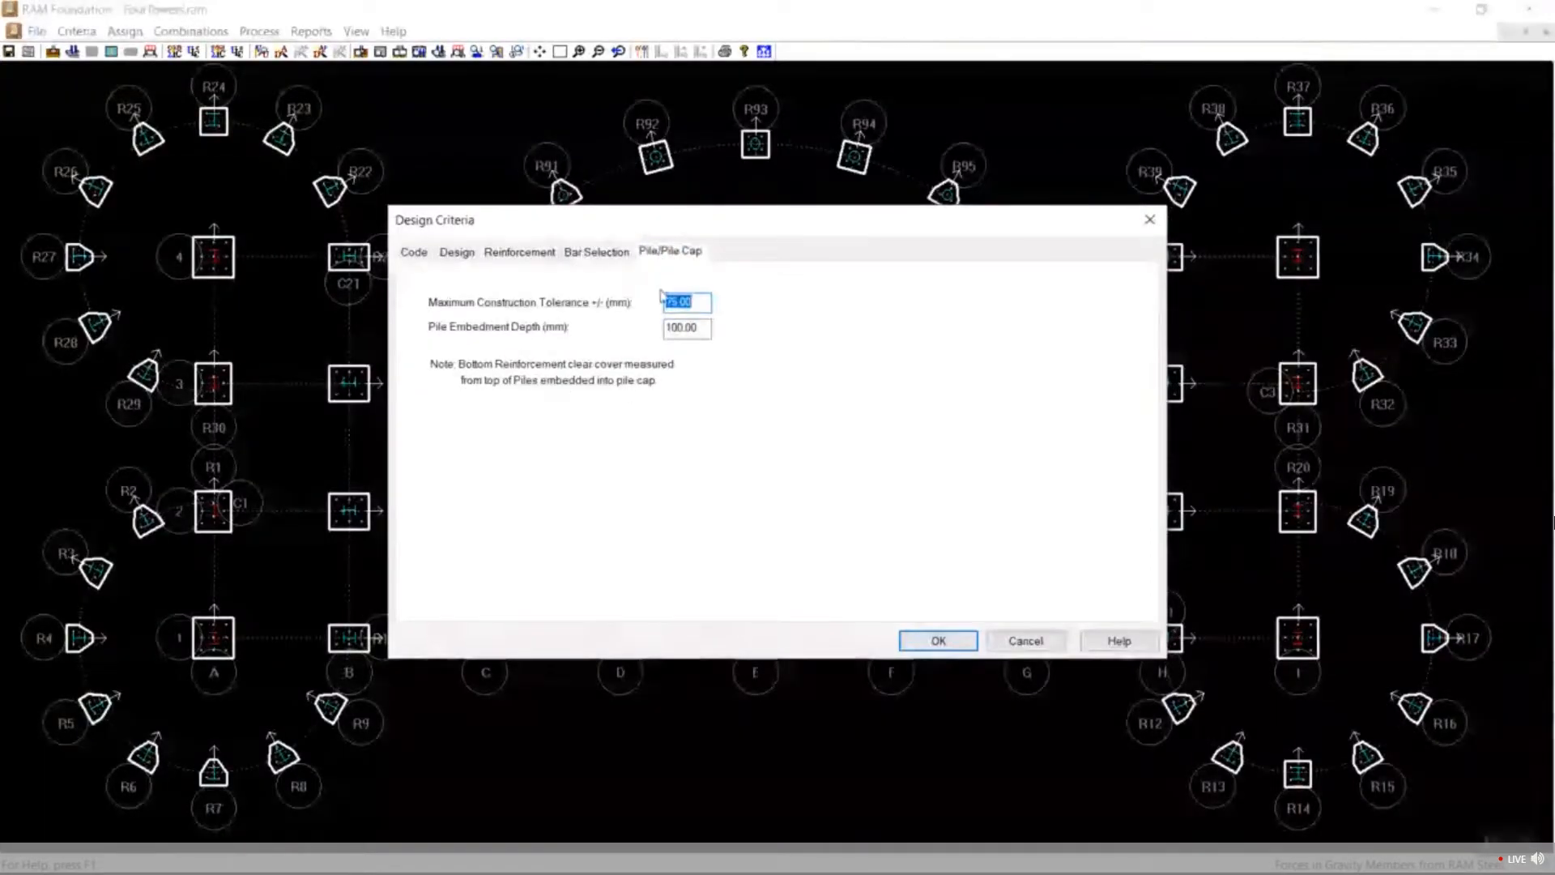
left_click(956, 646)
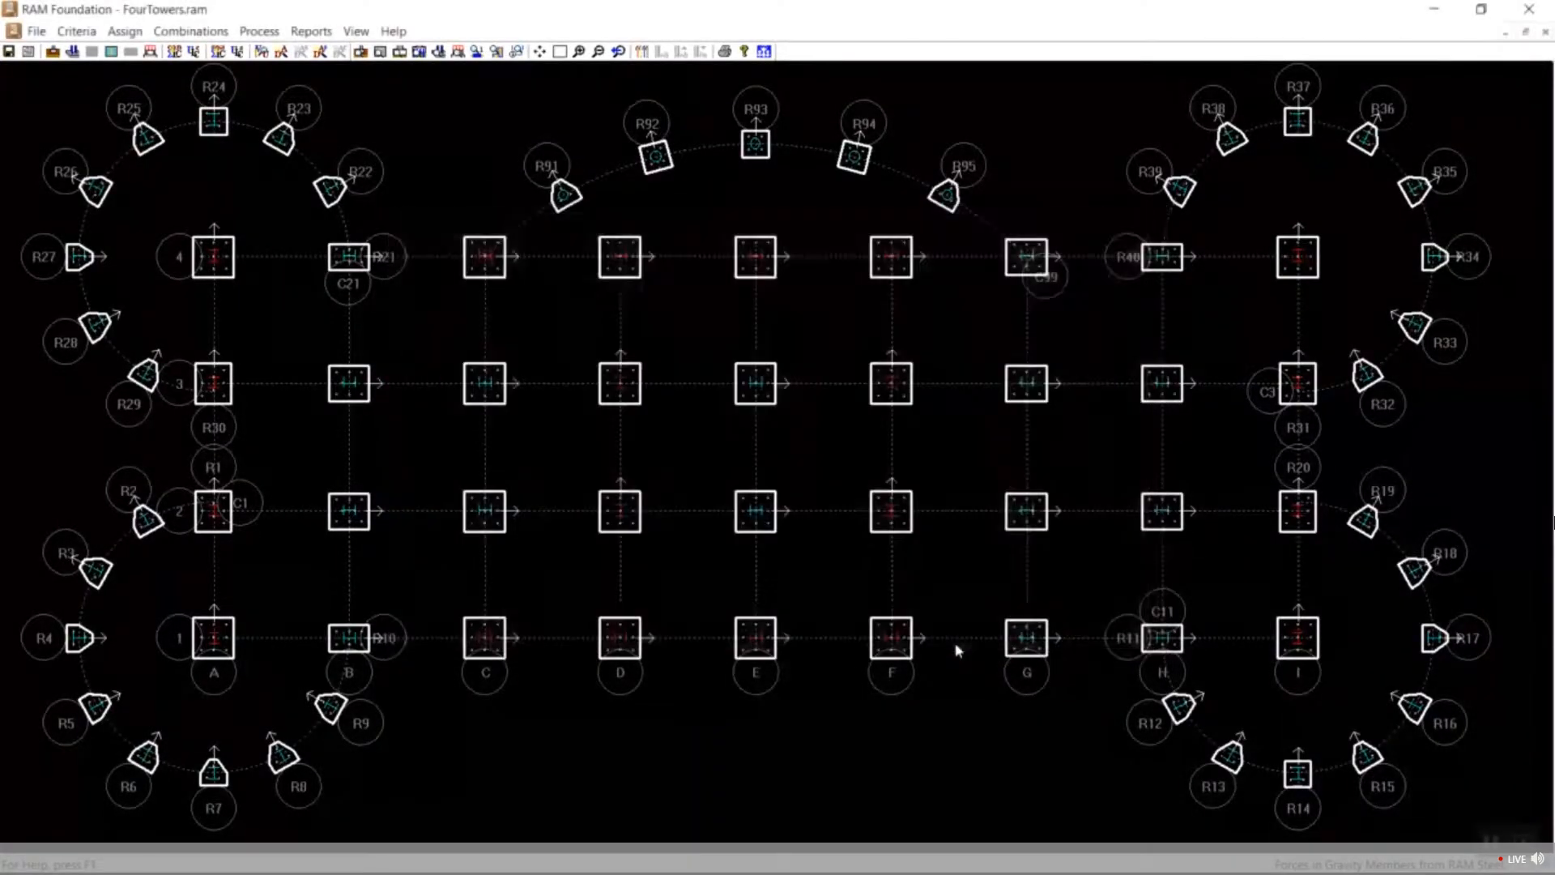
Review the foundation optimization criteria for spread/continuous footings and pile caps and accept them.
left_click(77, 31)
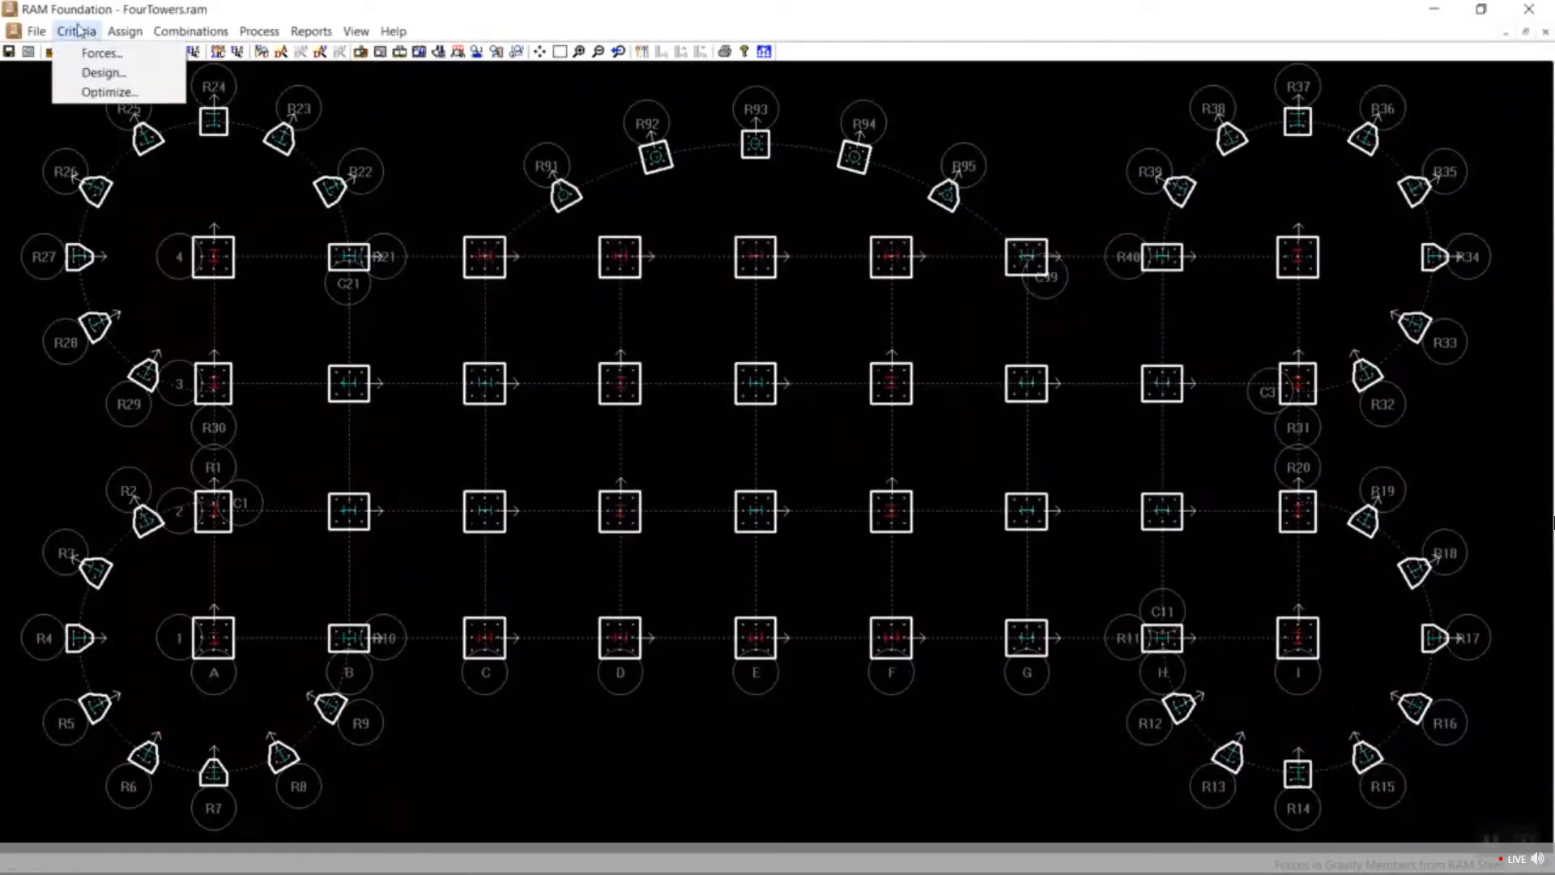
left_click(103, 92)
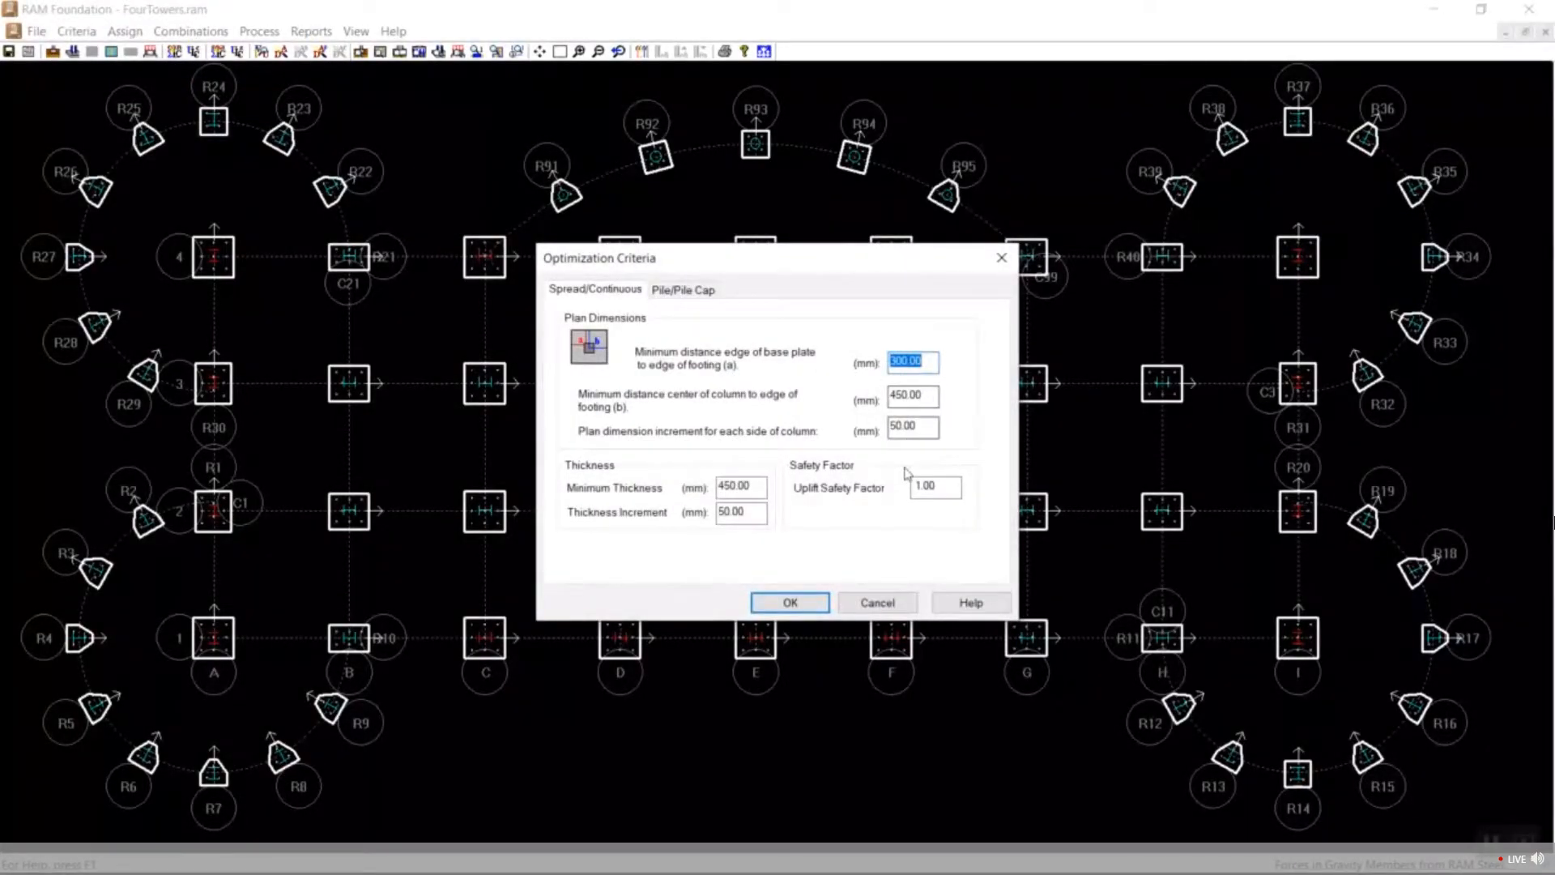
left_click(710, 294)
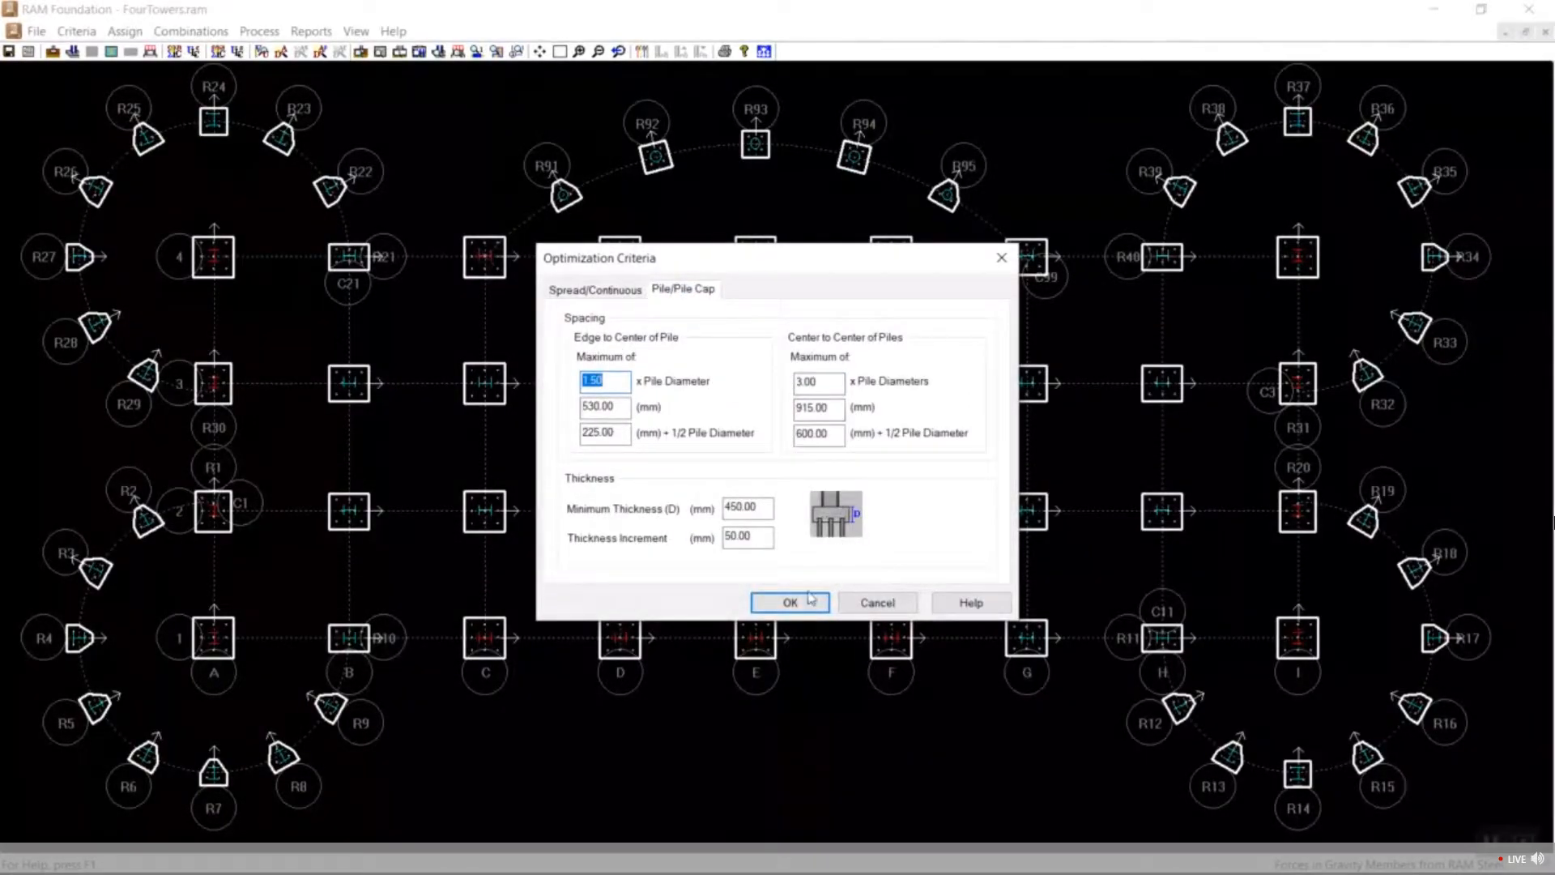
left_click(805, 600)
left_click(805, 600)
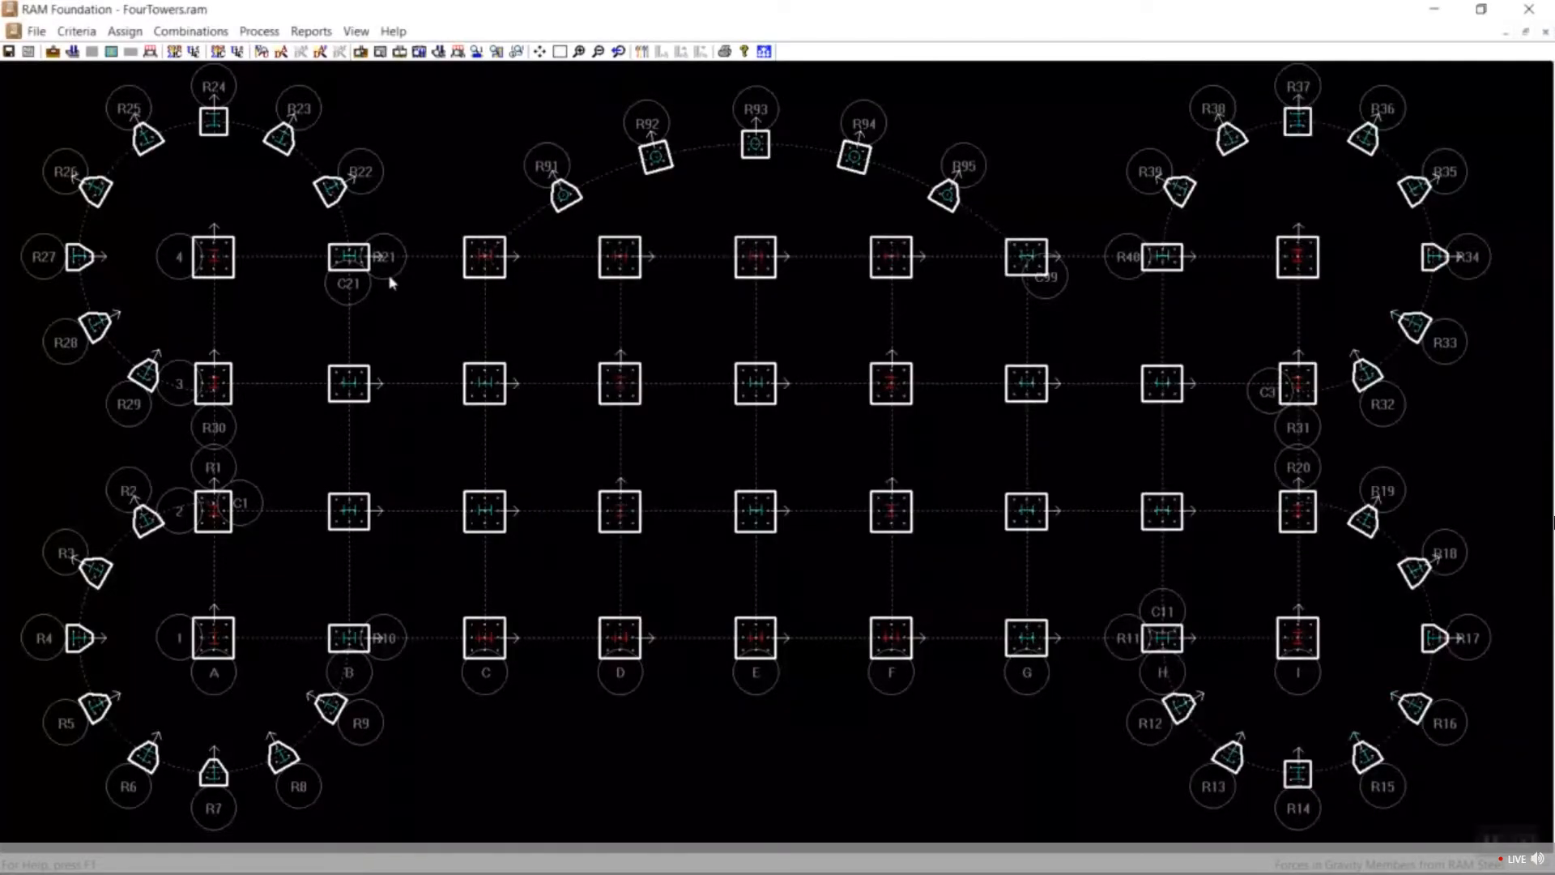
Assign an allowable soil bearing capacity of 200 kN/m2 to all foundations.
left_click(126, 34)
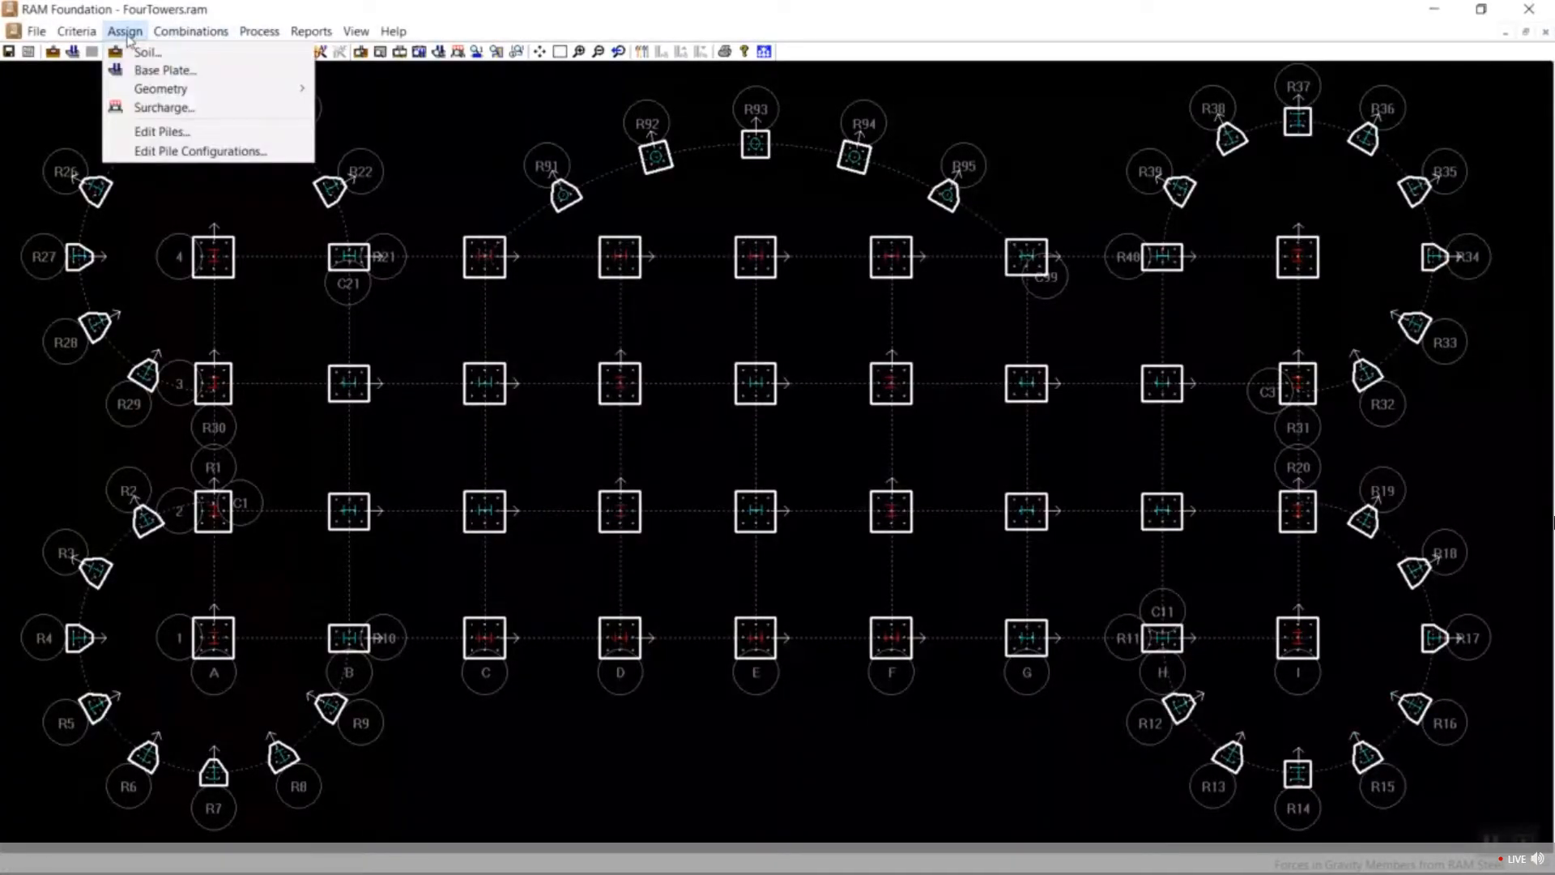
left_click(146, 52)
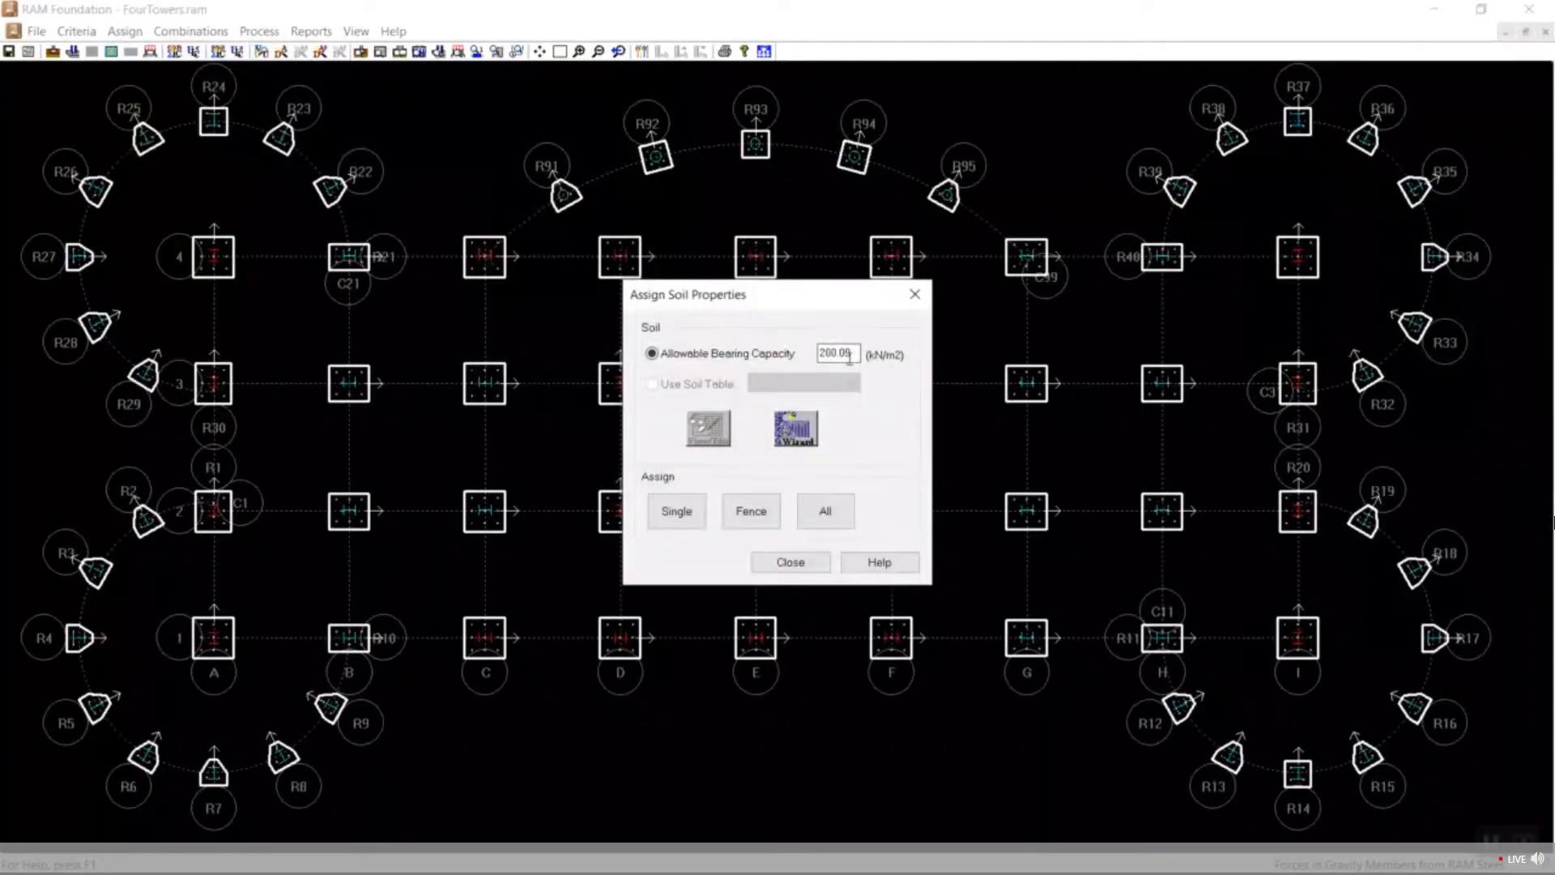
left_click(824, 512)
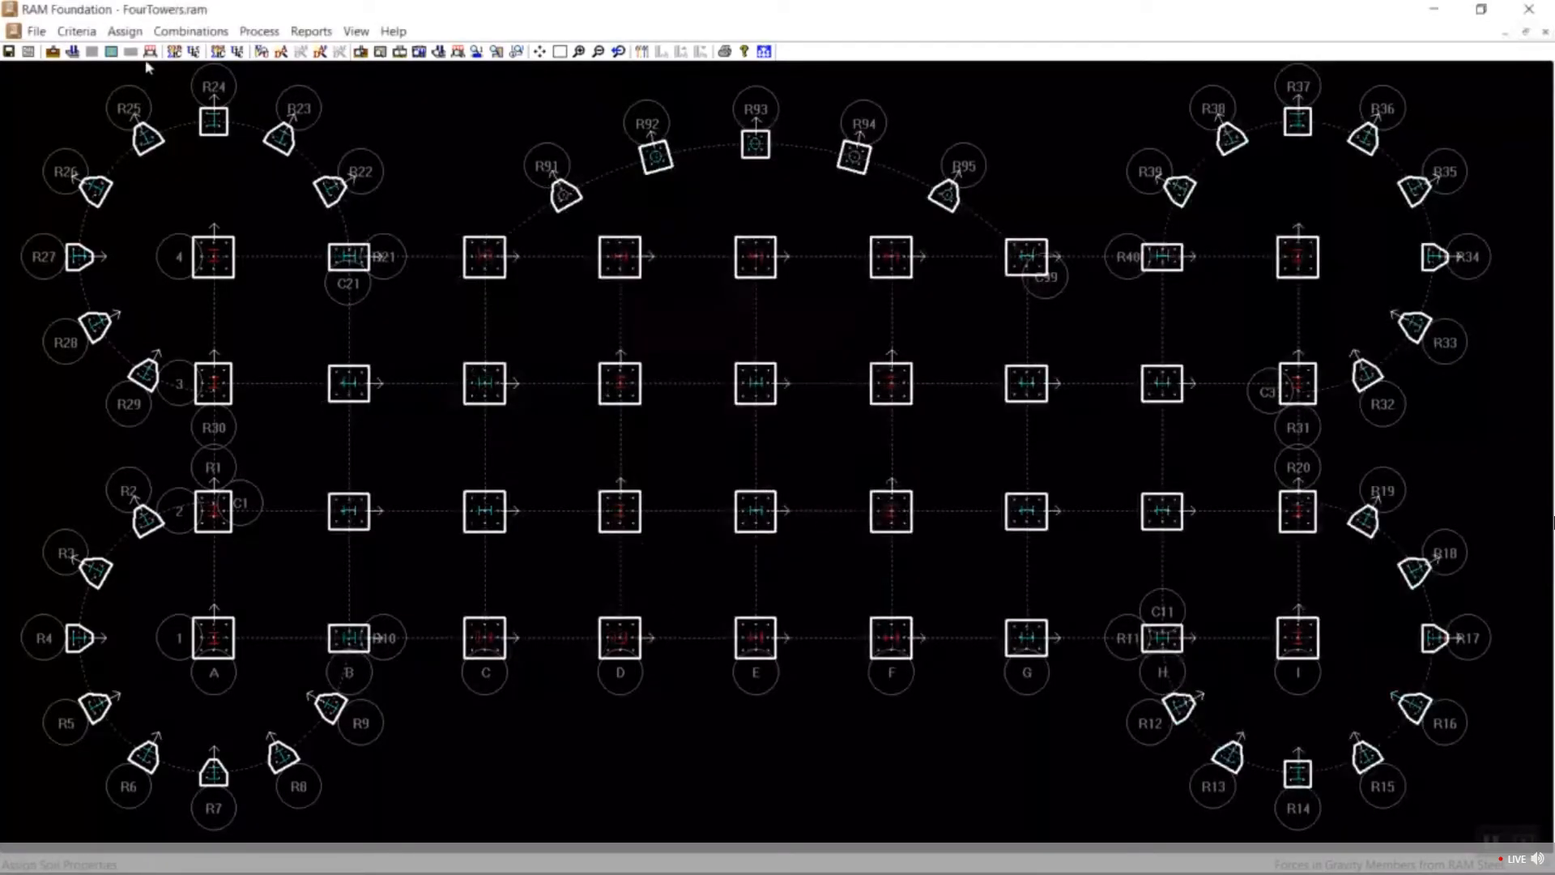
Assign a 450 x 450 mm base plate with 50% of the overhang assumed rigid to all columns.
left_click(125, 30)
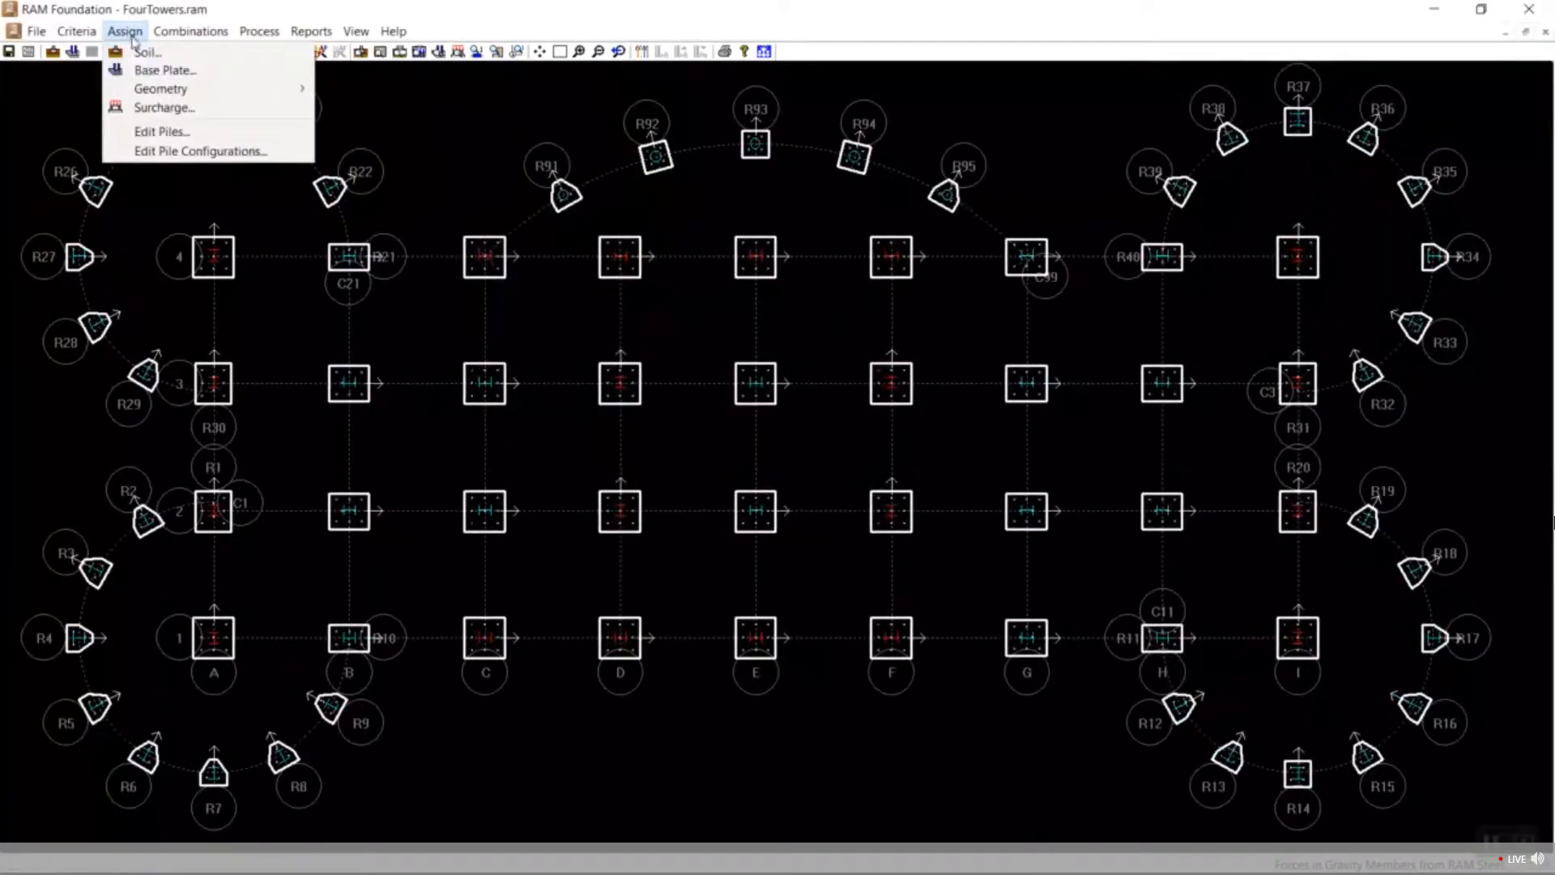
left_click(154, 72)
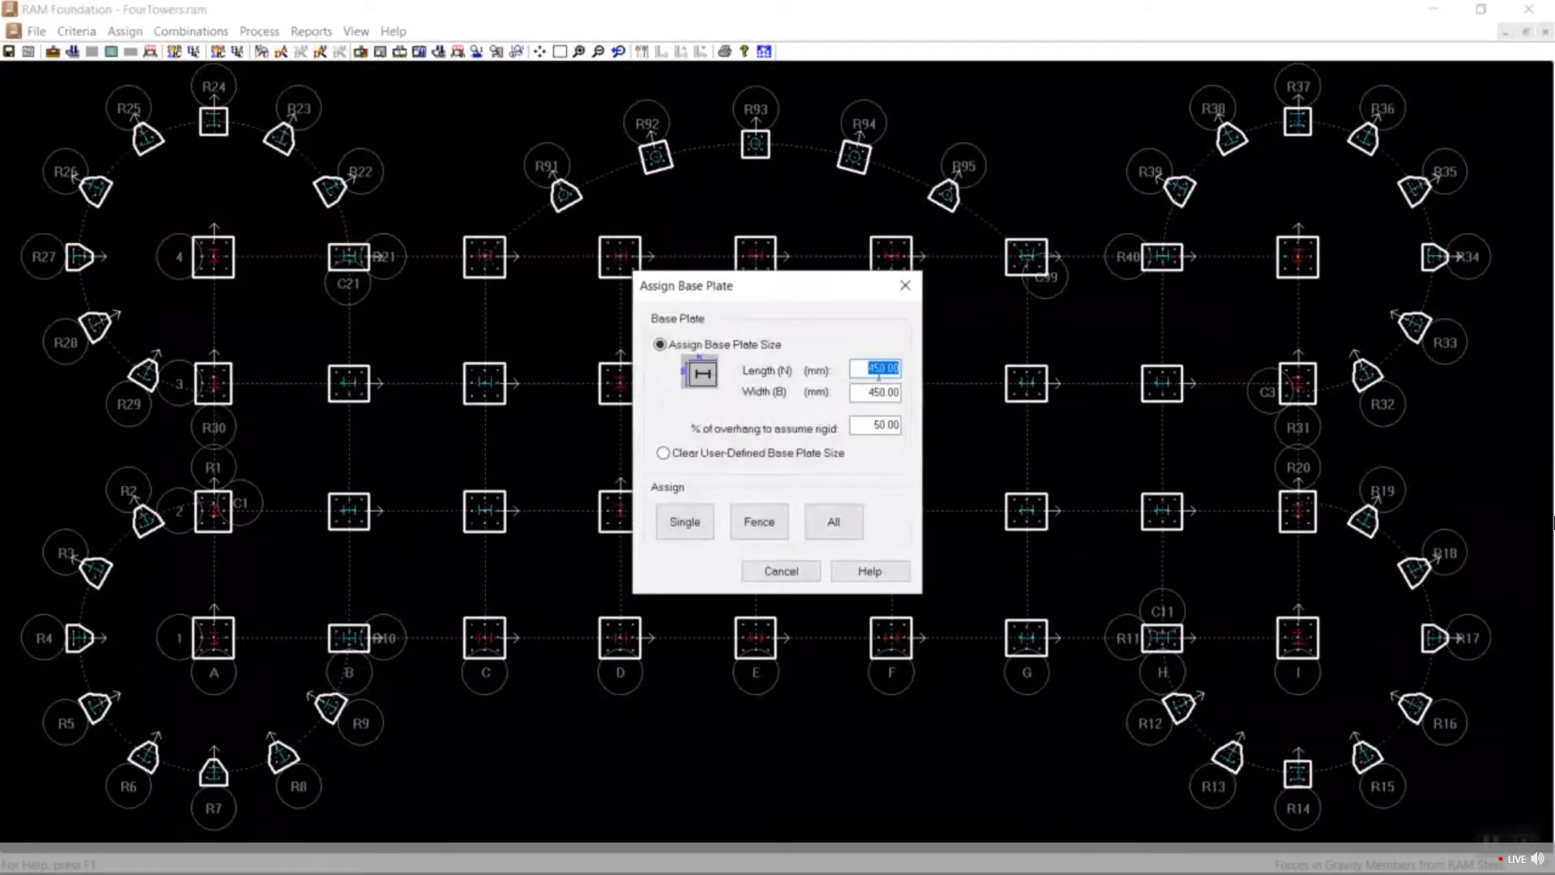
left_click(879, 370)
left_click(881, 391)
left_click(882, 422)
left_click(852, 517)
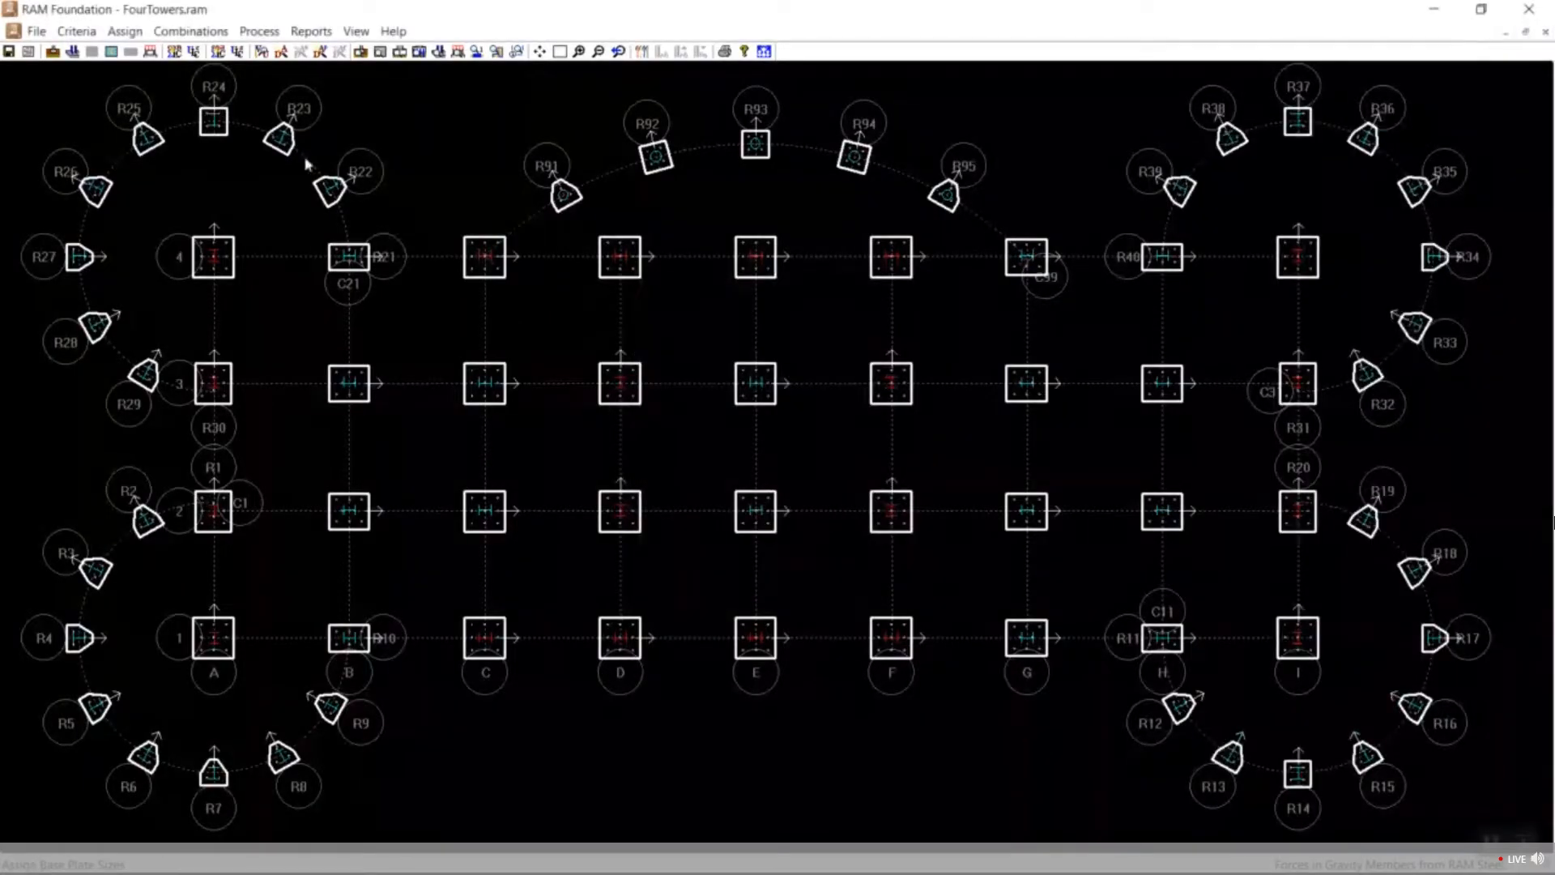
Open the pile footing geometry assignment and review the 300 mm pile's diameter and its compression, tension and shear capacities.
left_click(126, 32)
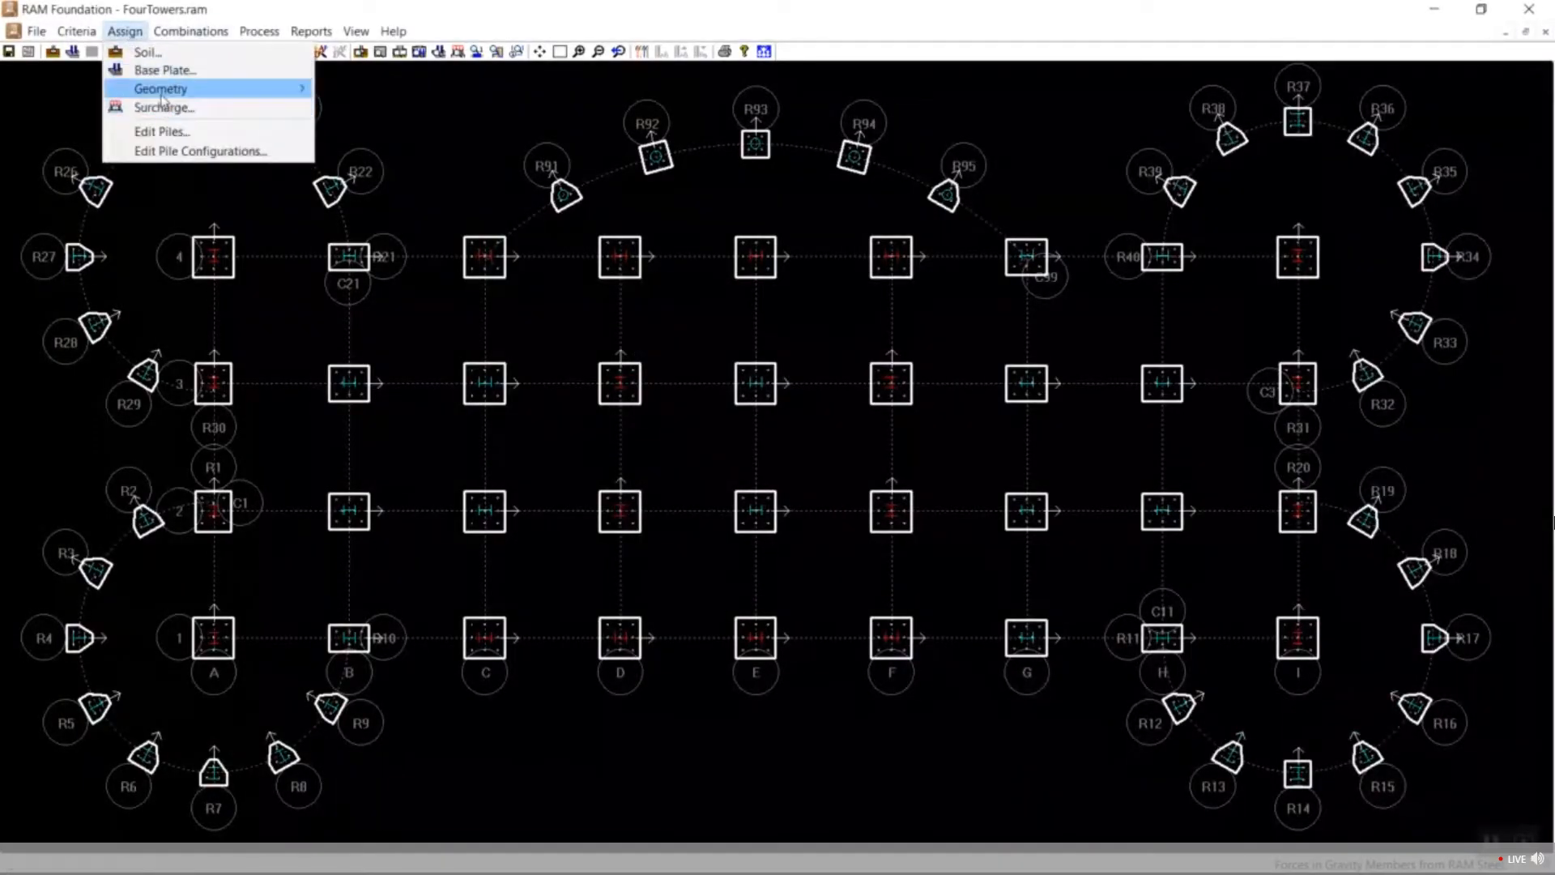
mouse_move(162, 91)
left_click(356, 125)
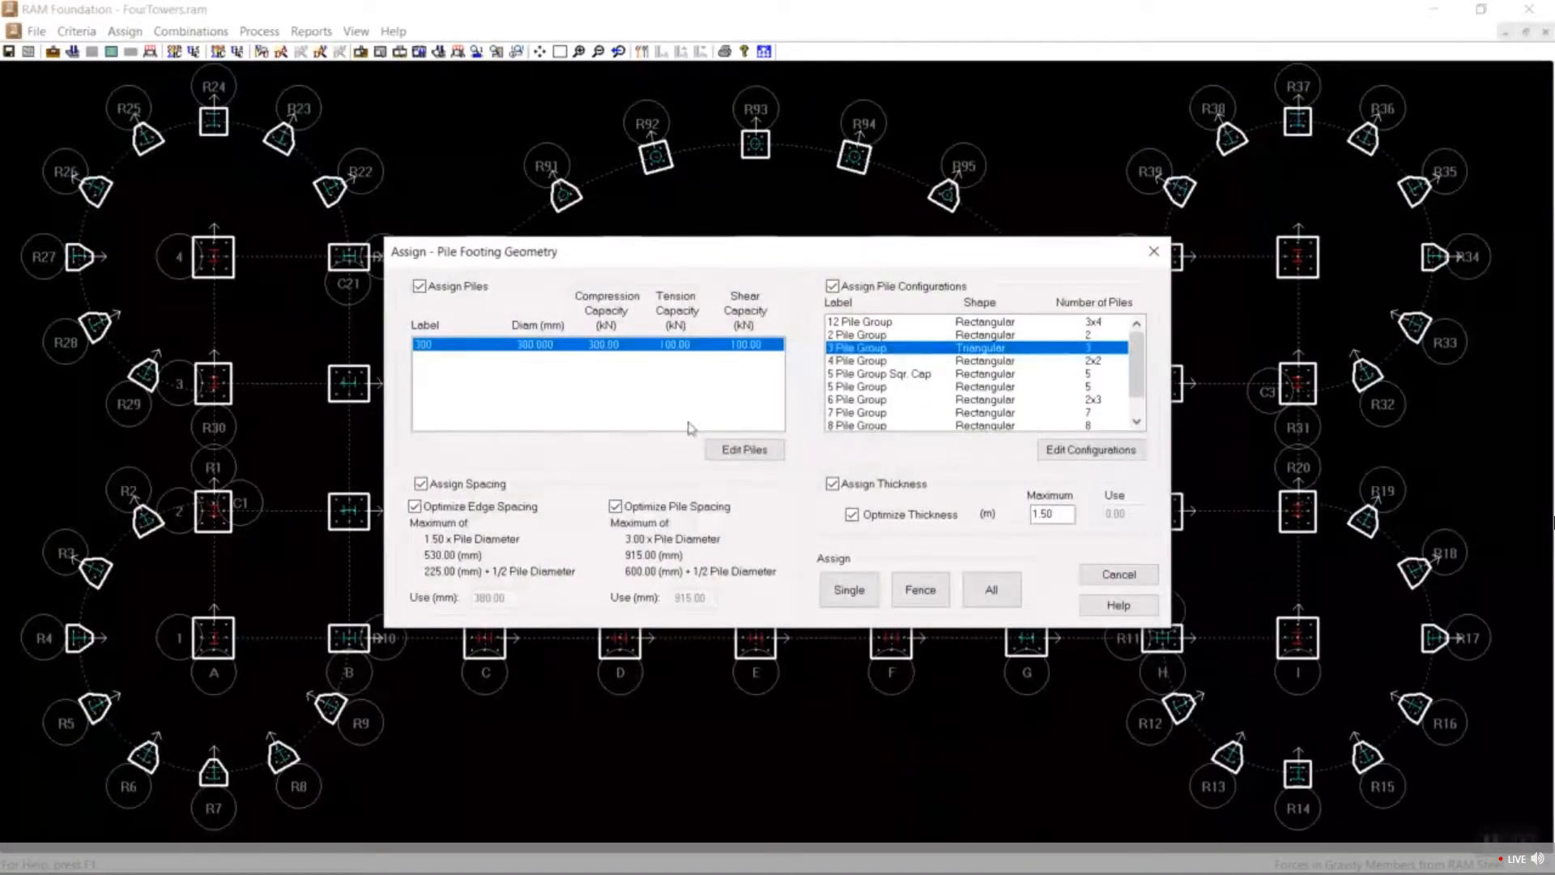
left_click(745, 450)
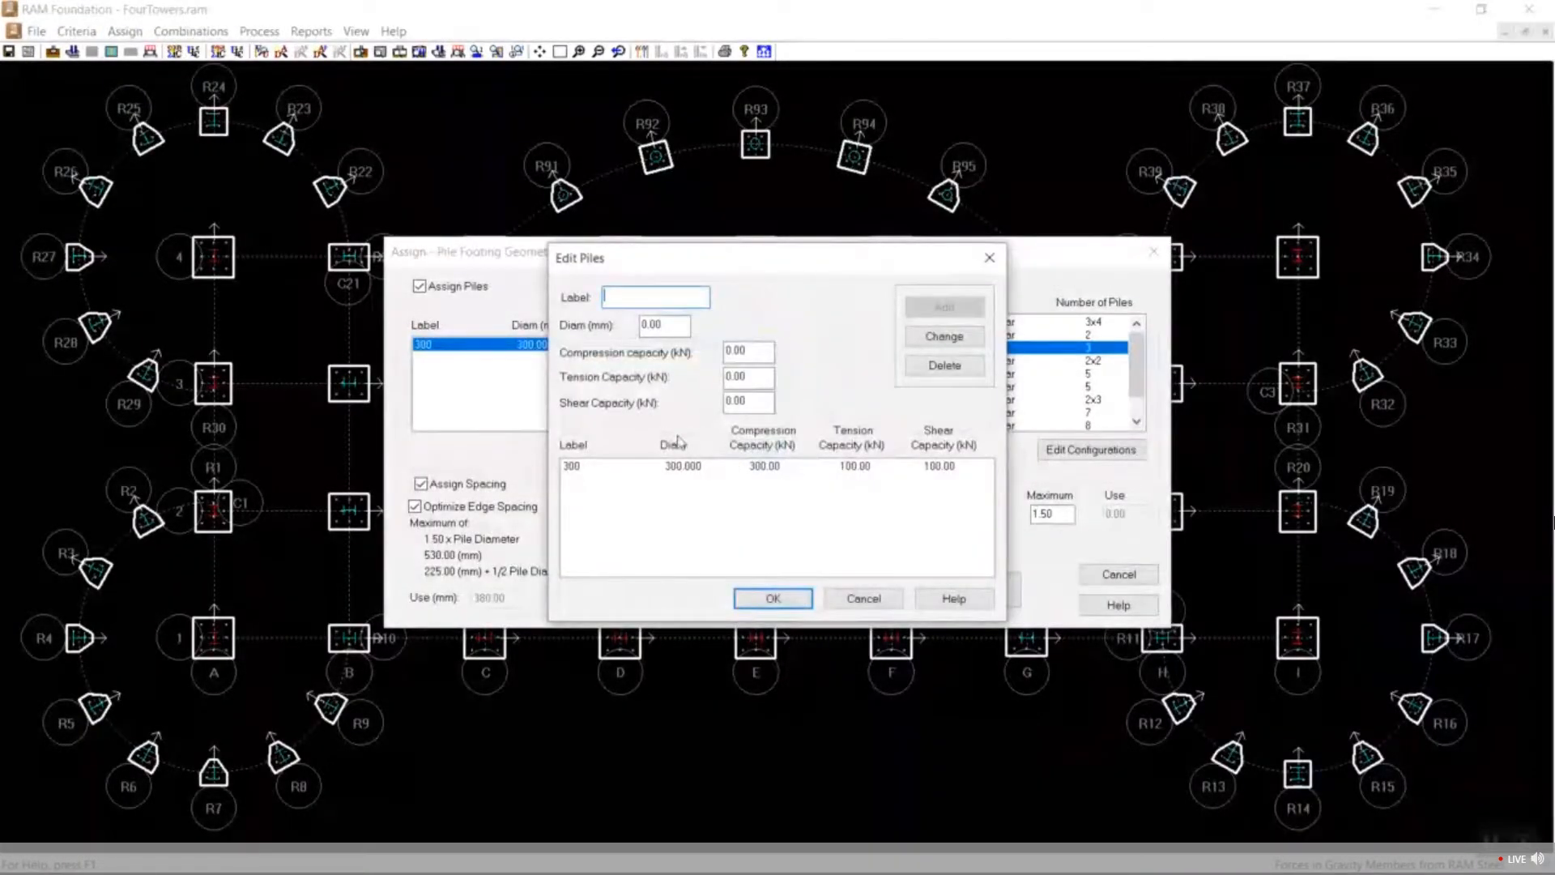
left_click(669, 466)
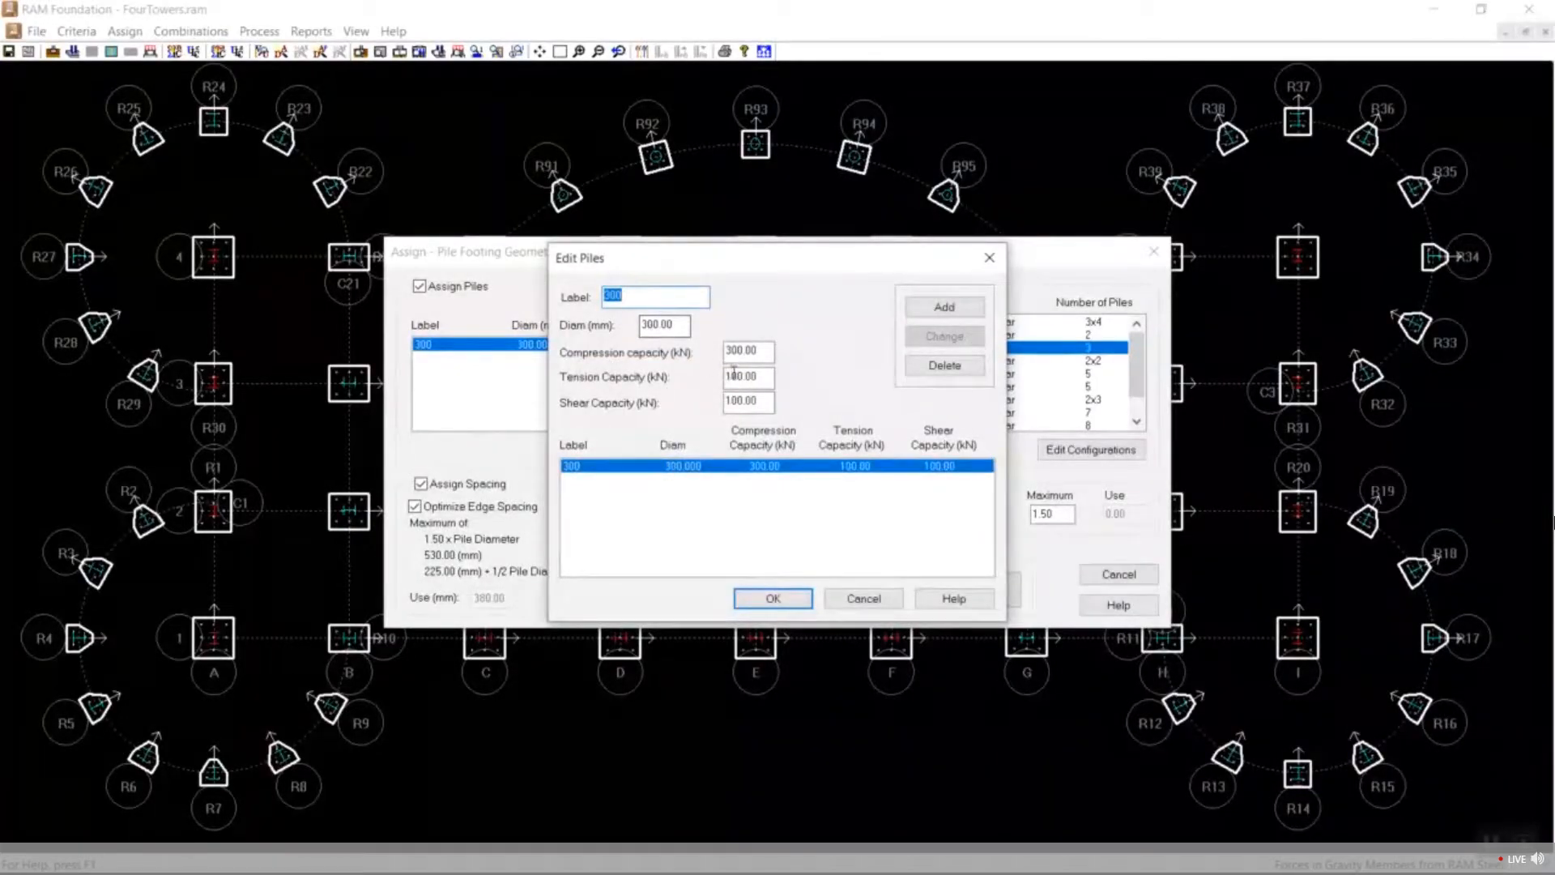
left_click(751, 350)
left_click(757, 377)
left_click(772, 598)
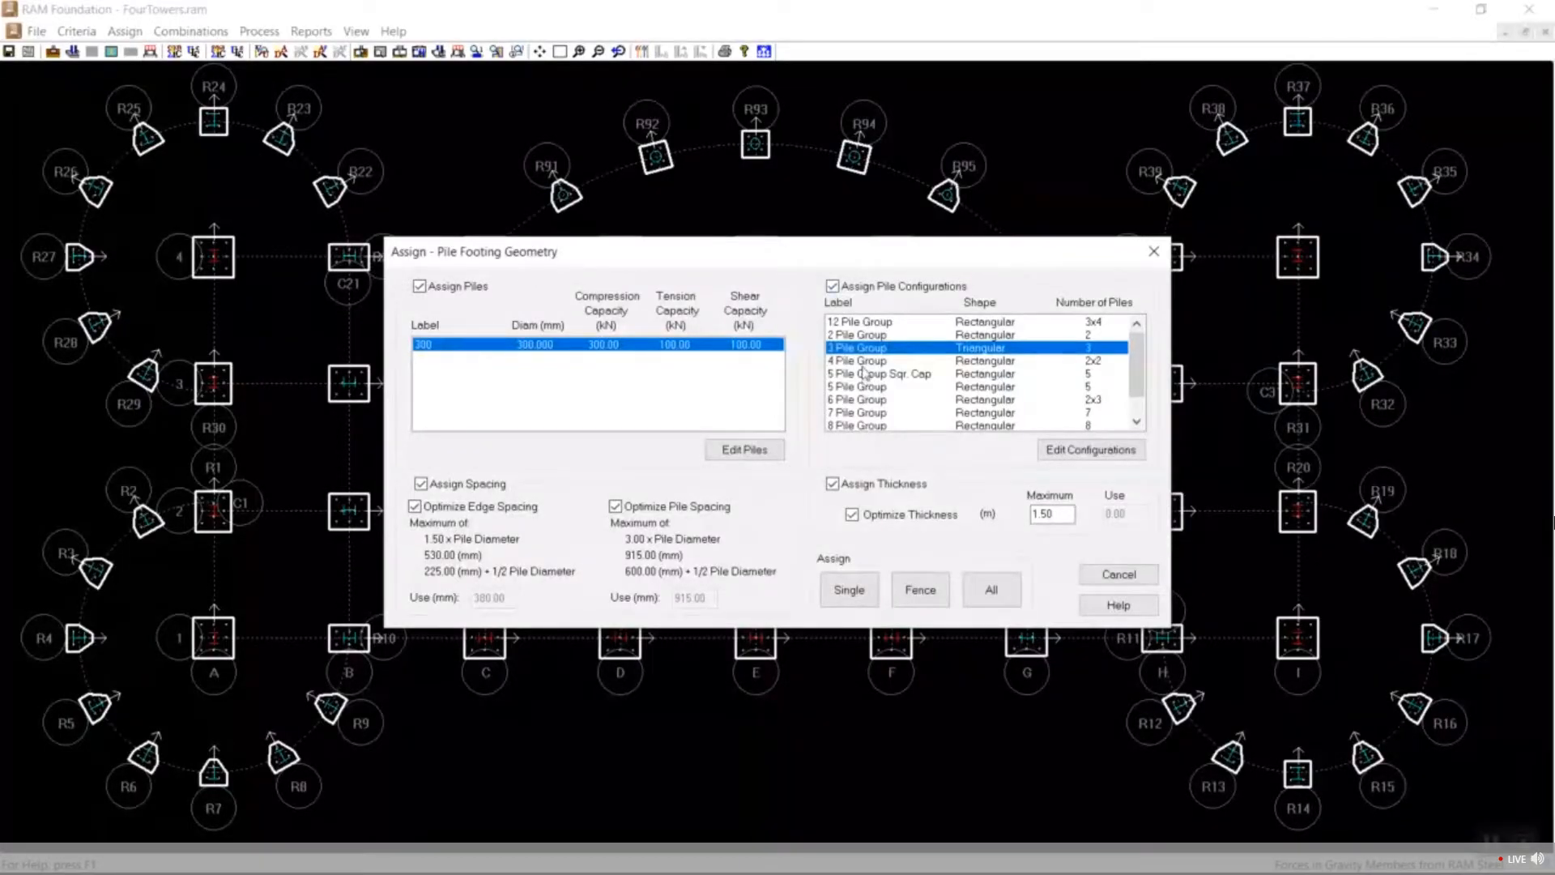
Review the pile configurations from 4 Pile Group to 9 Pile Group and leave the pile footing assignment without assigning.
left_click(862, 366)
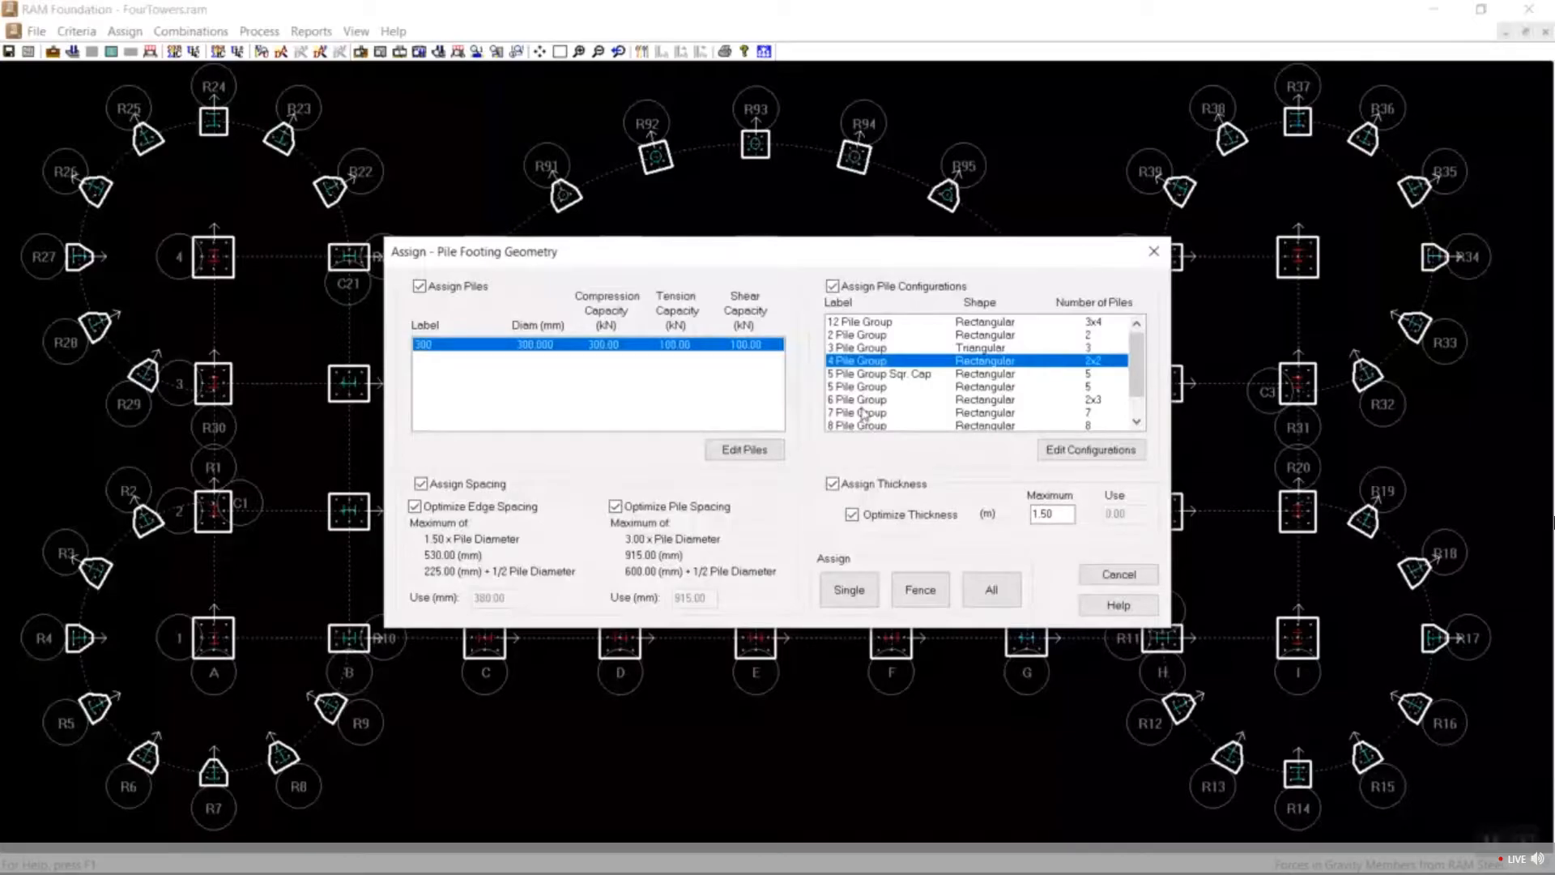
left_click_drag(1137, 395, 1137, 410)
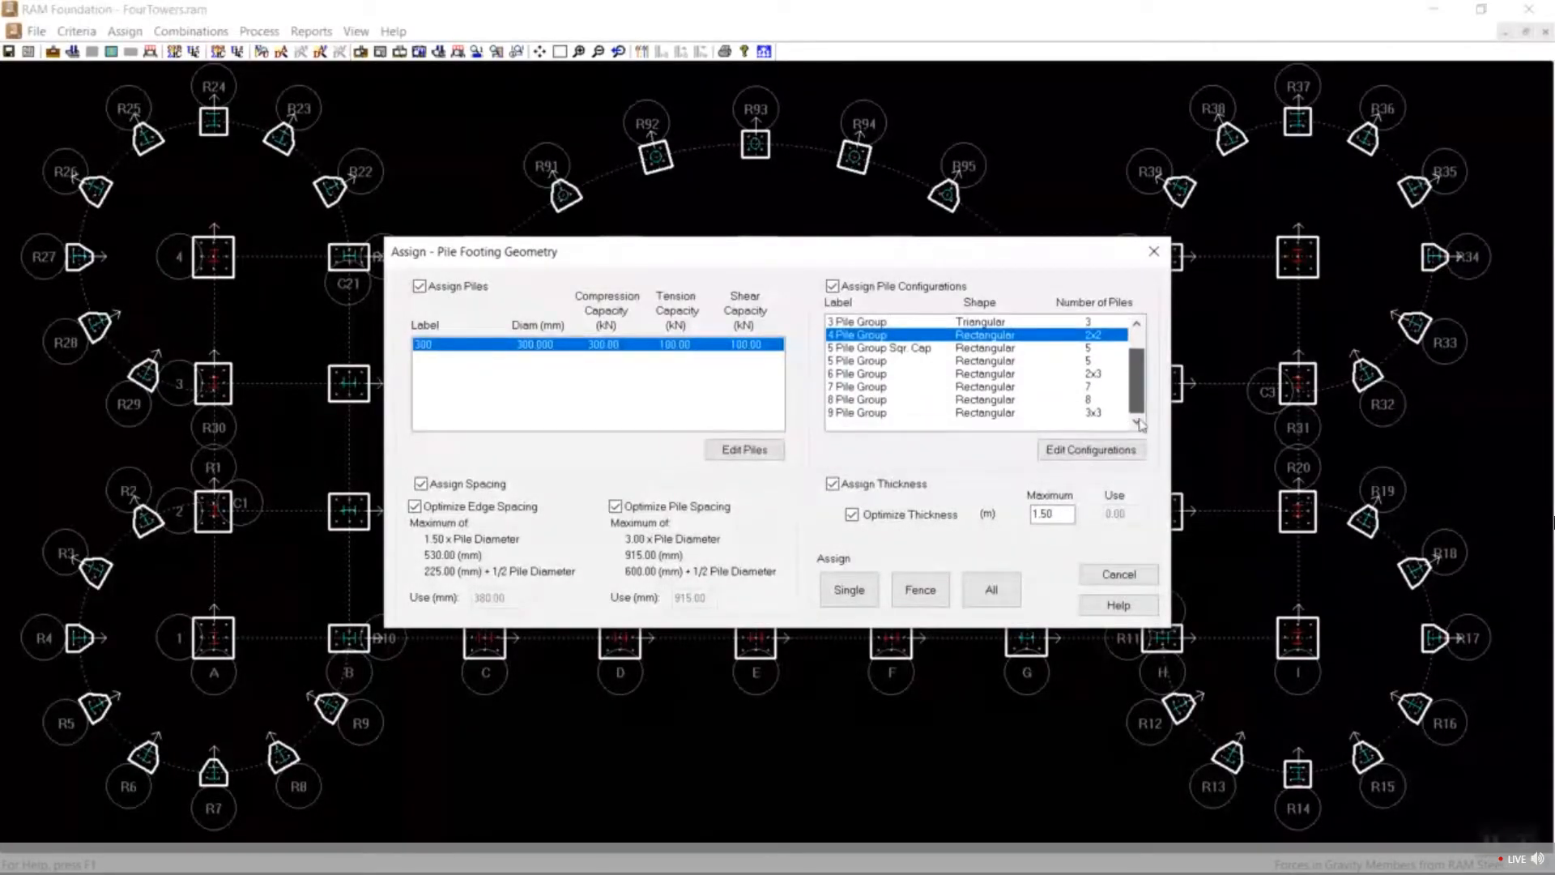
left_click(872, 414)
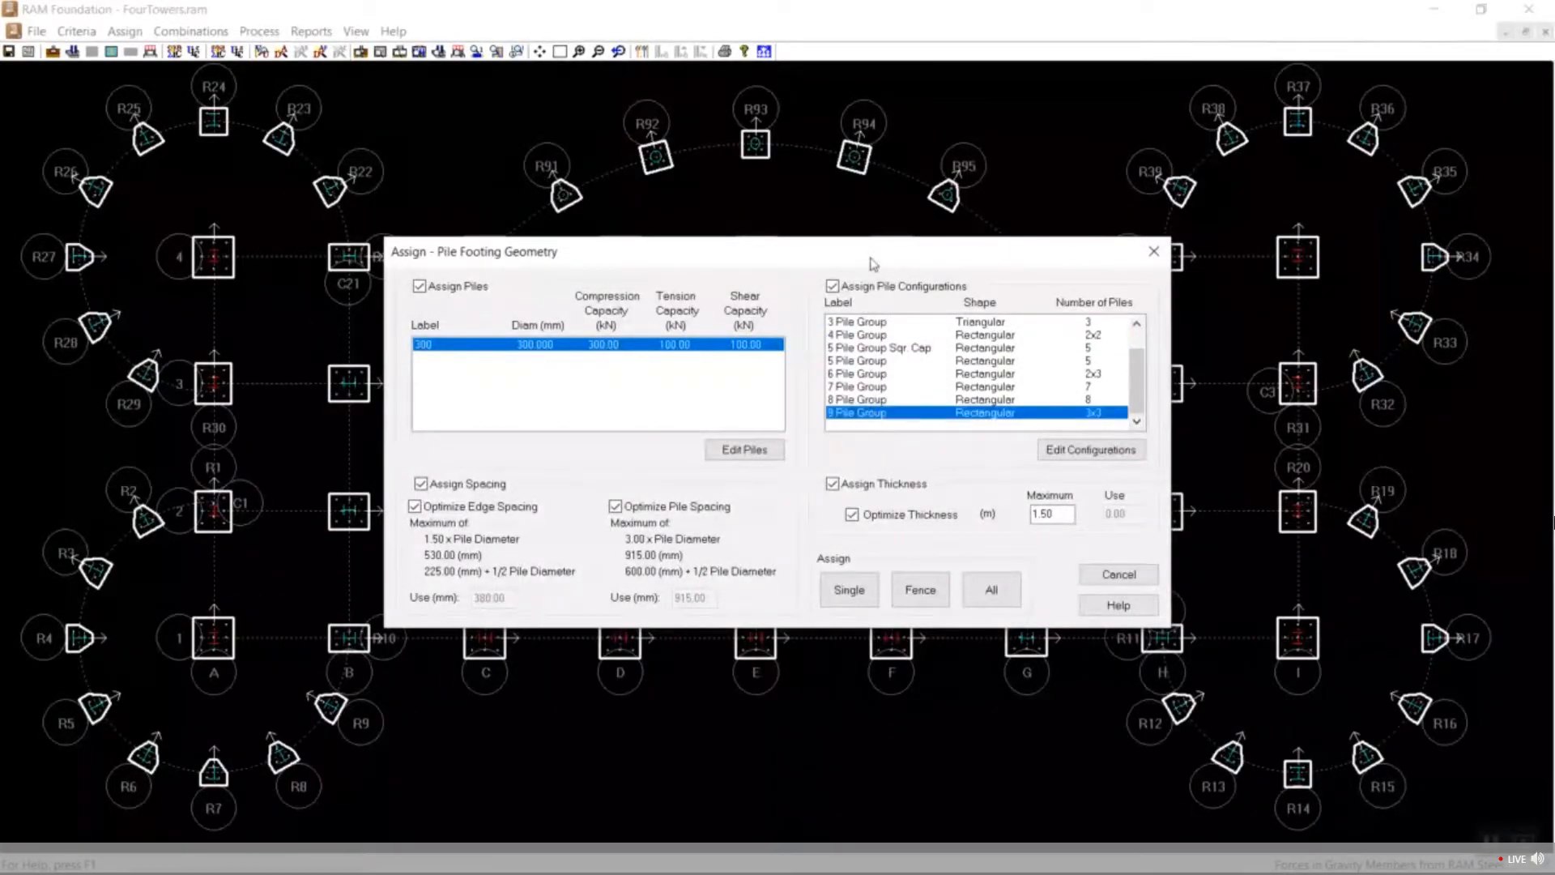
left_click_drag(872, 264, 971, 450)
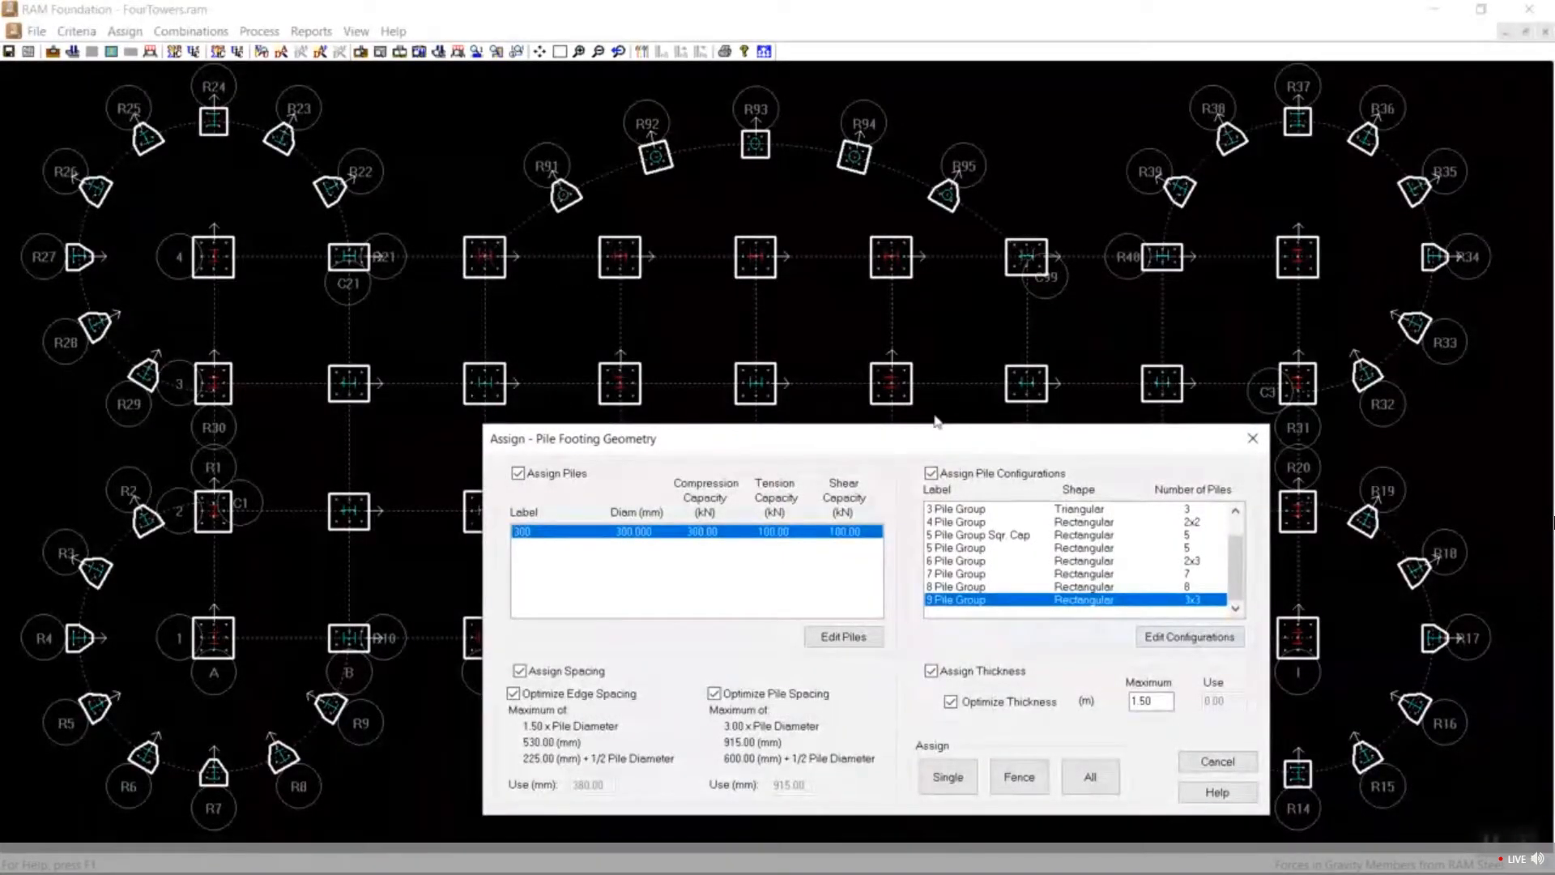
left_click(1197, 759)
Set up the concrete load combinations to ACI 318-14 with all combinations selected for use and accept them.
left_click(191, 31)
left_click(235, 49)
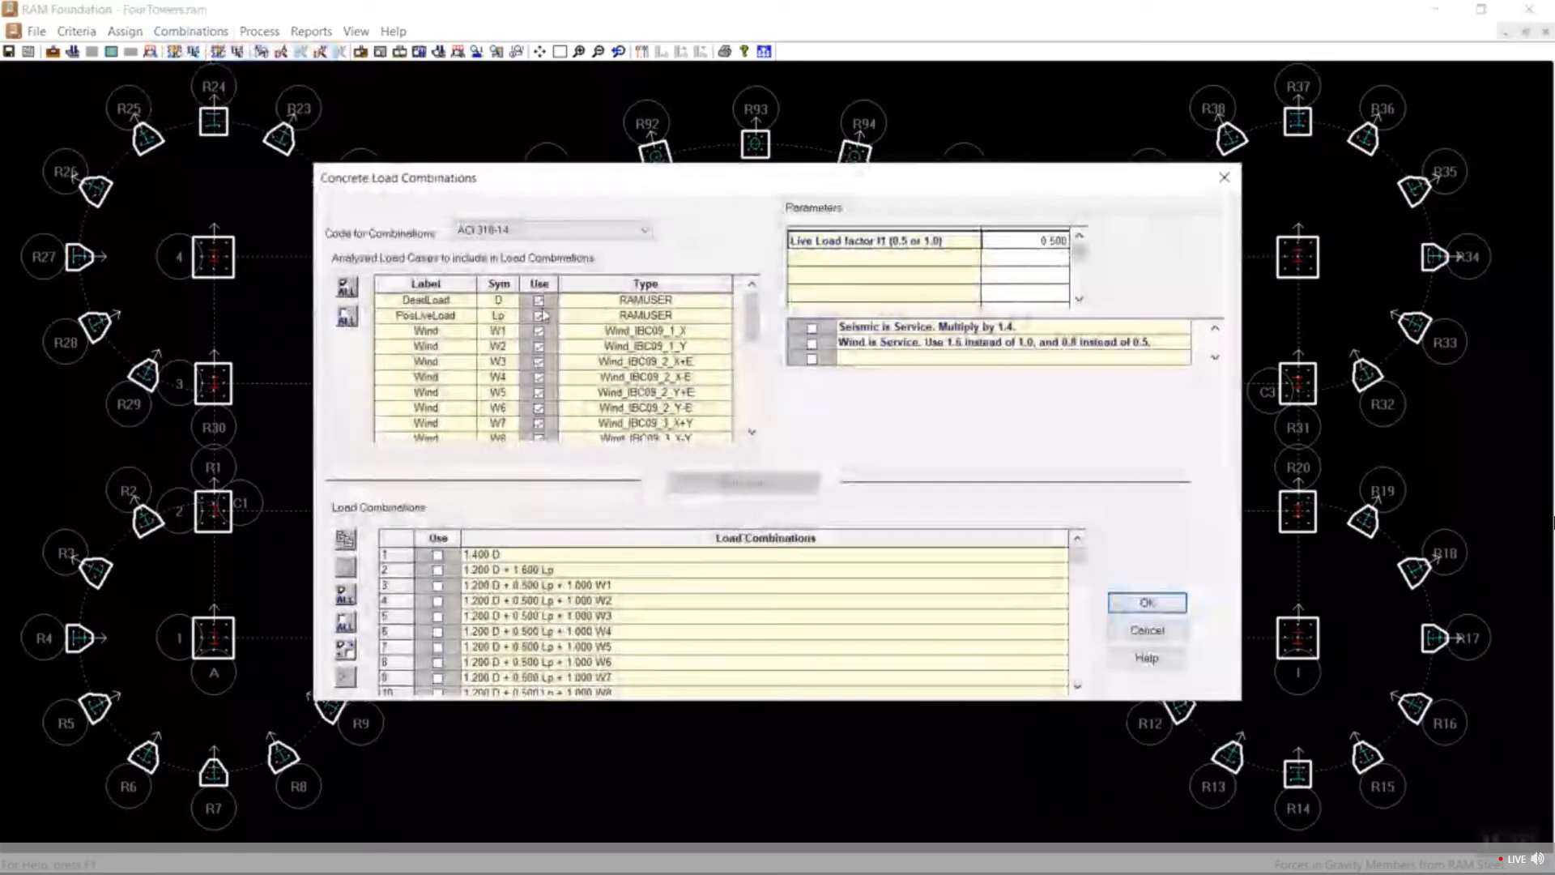
left_click(554, 230)
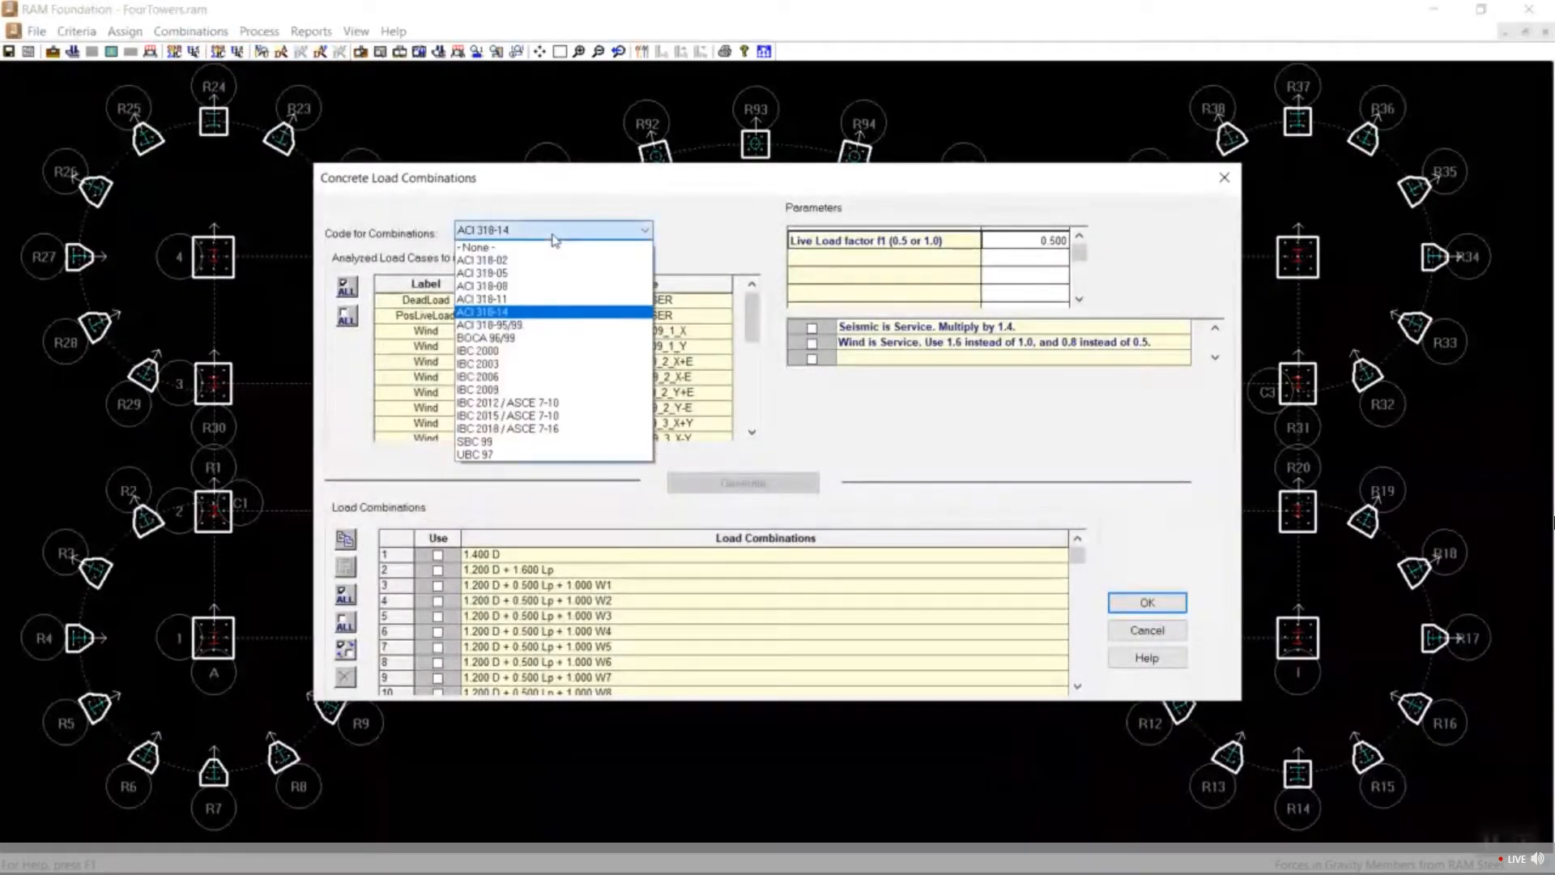
left_click(526, 309)
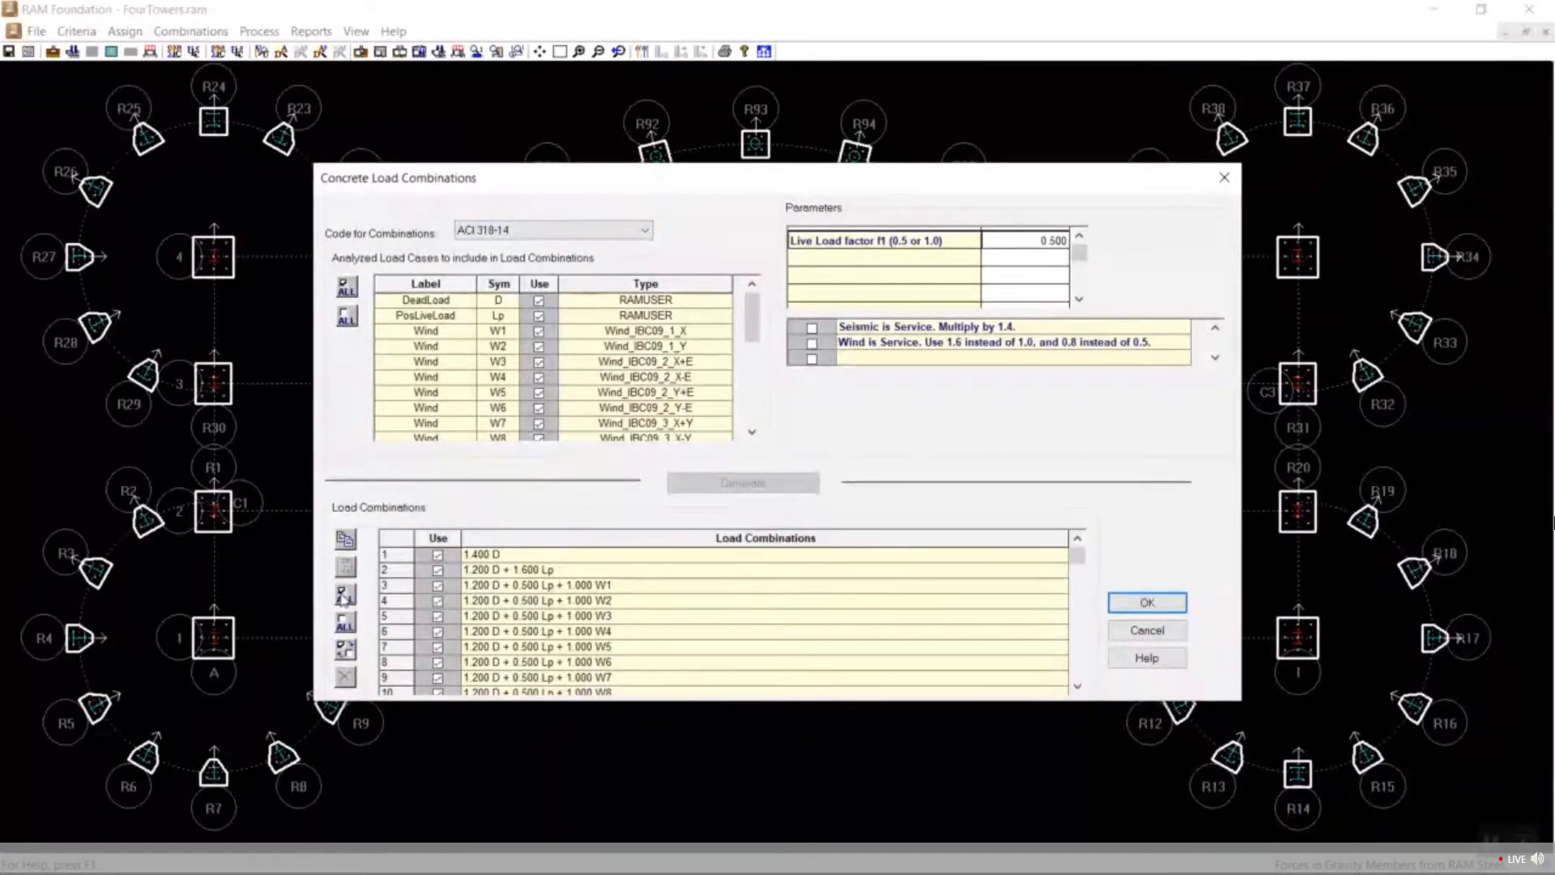
left_click(1130, 606)
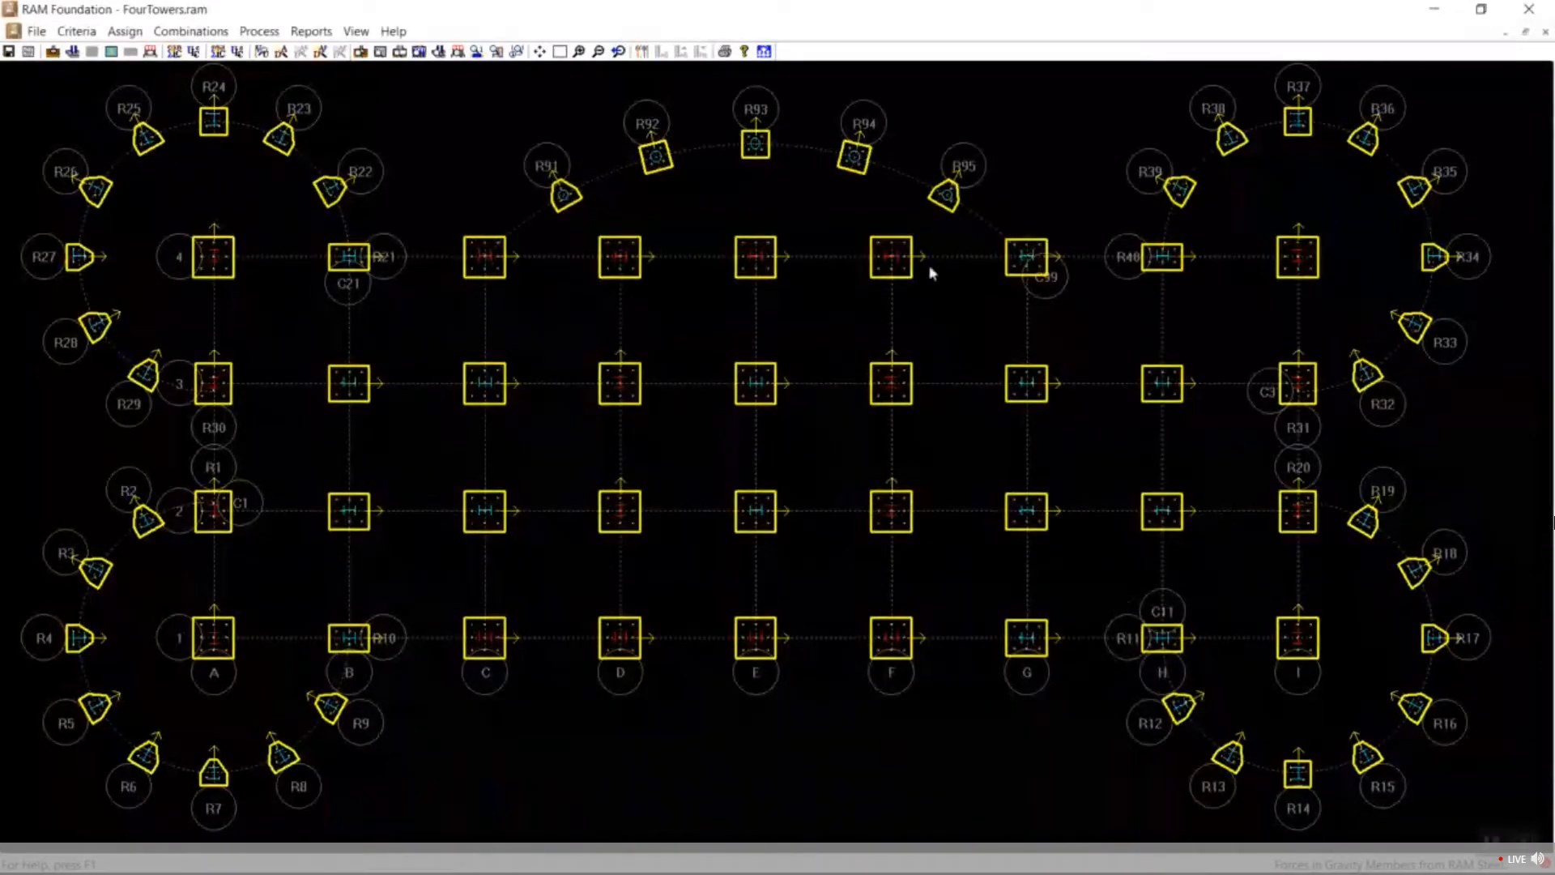
Review the soil load combinations to IBC 2018 / ASCE 7-16 and accept them.
left_click(190, 31)
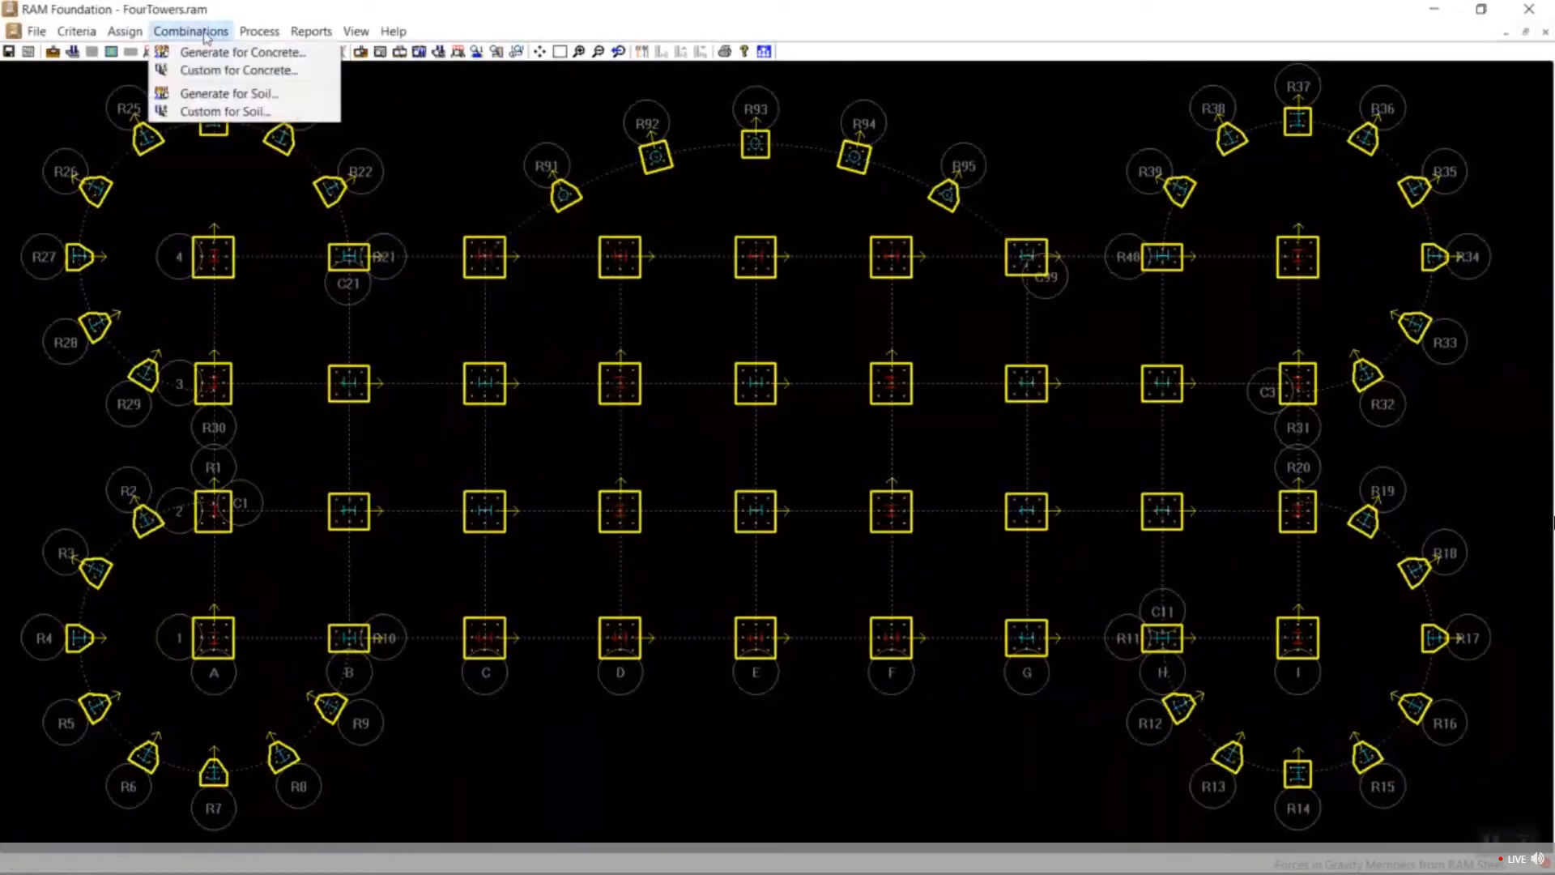
left_click(209, 95)
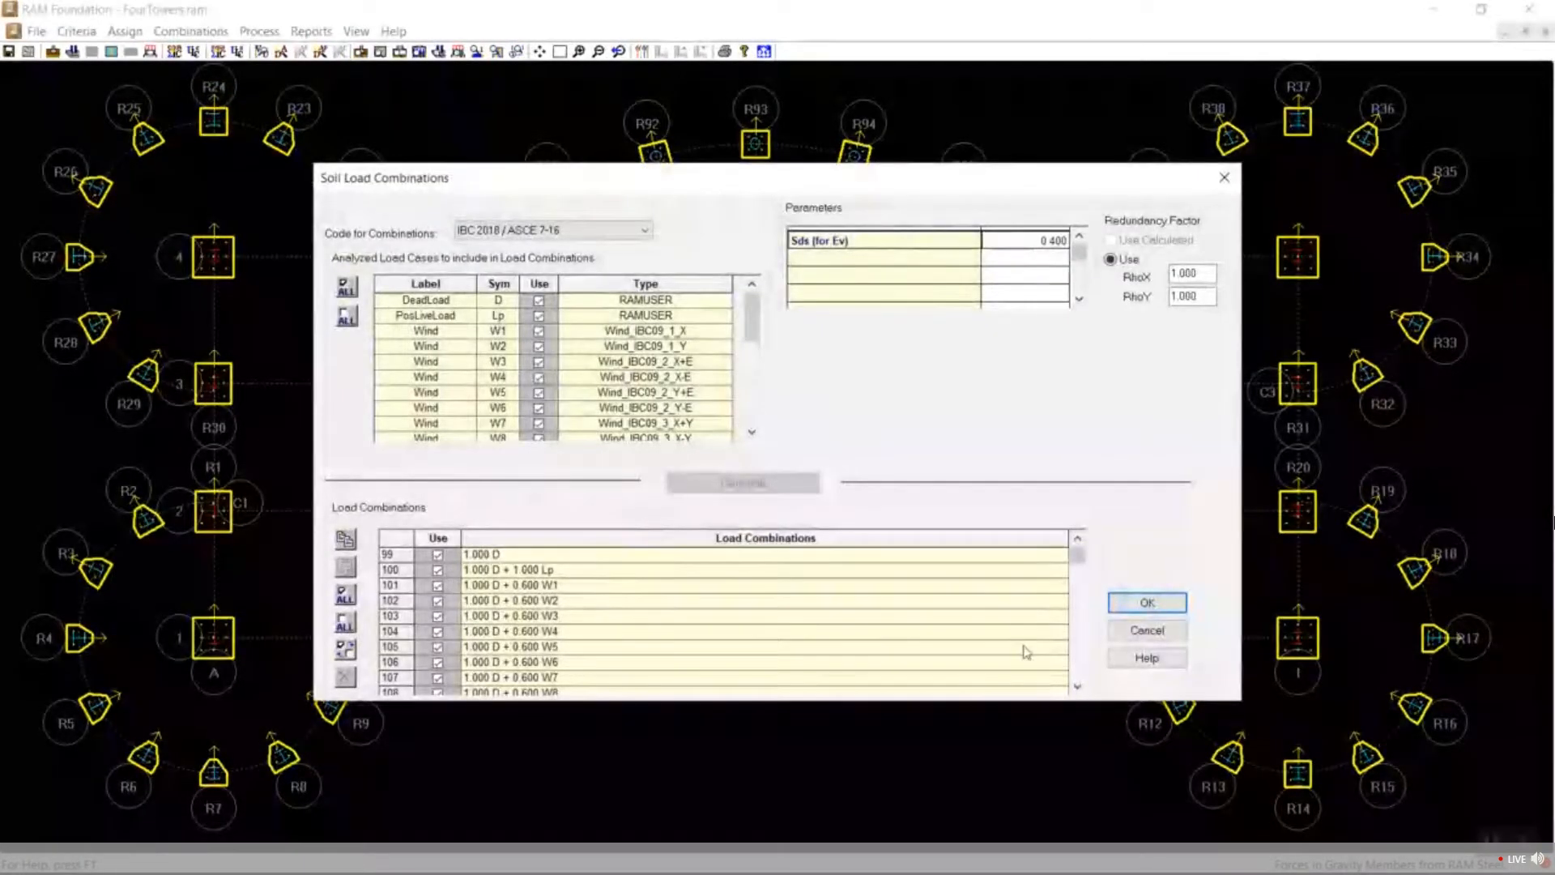
left_click(1160, 605)
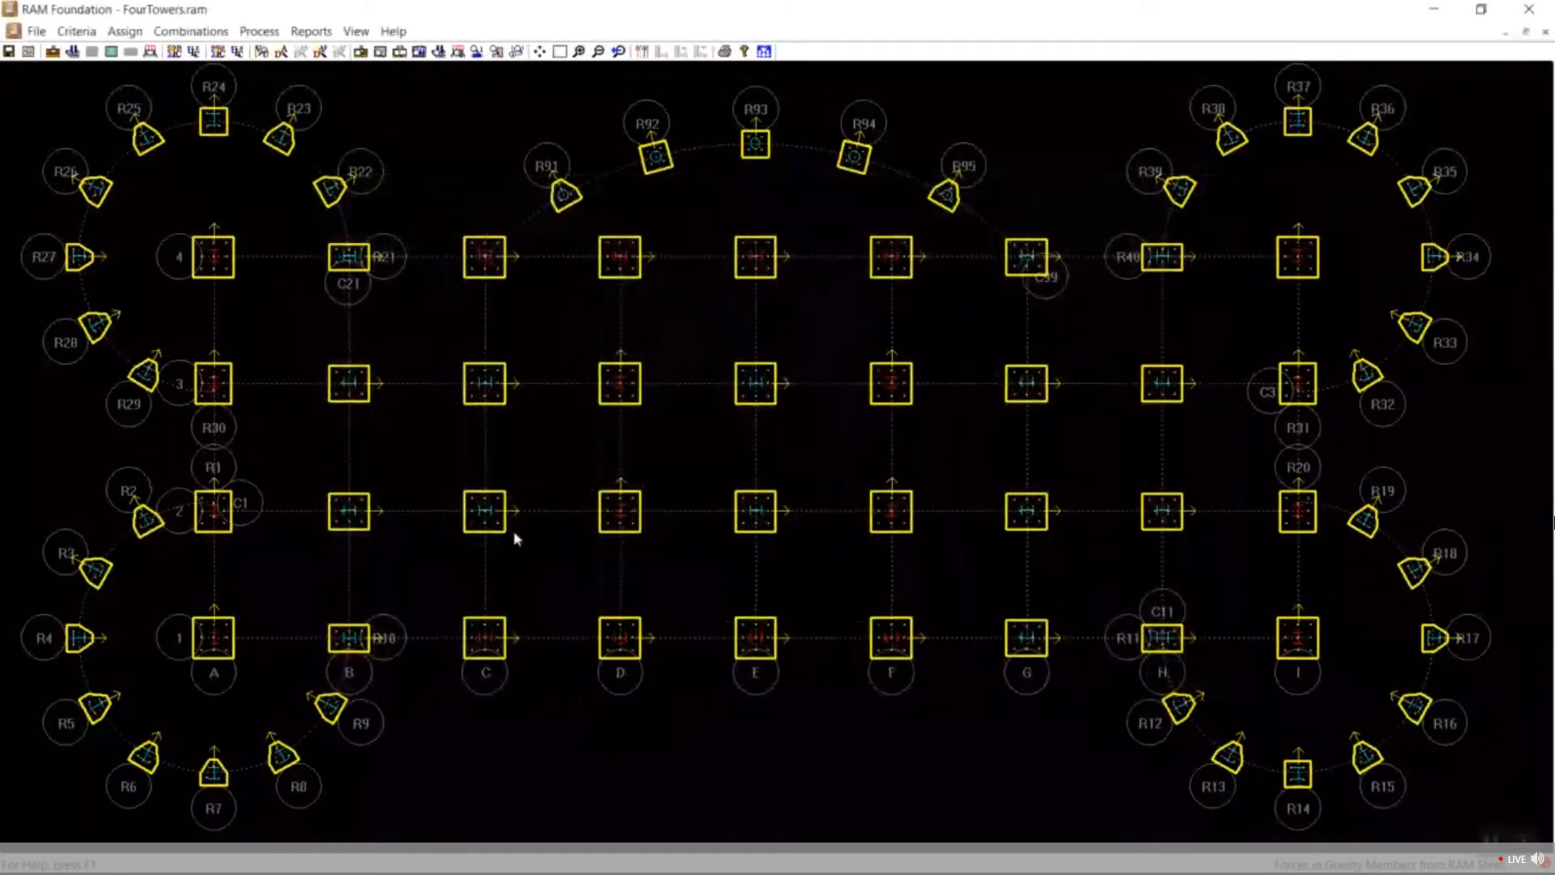
Run the design of the pile footings.
left_click(259, 31)
mouse_move(285, 52)
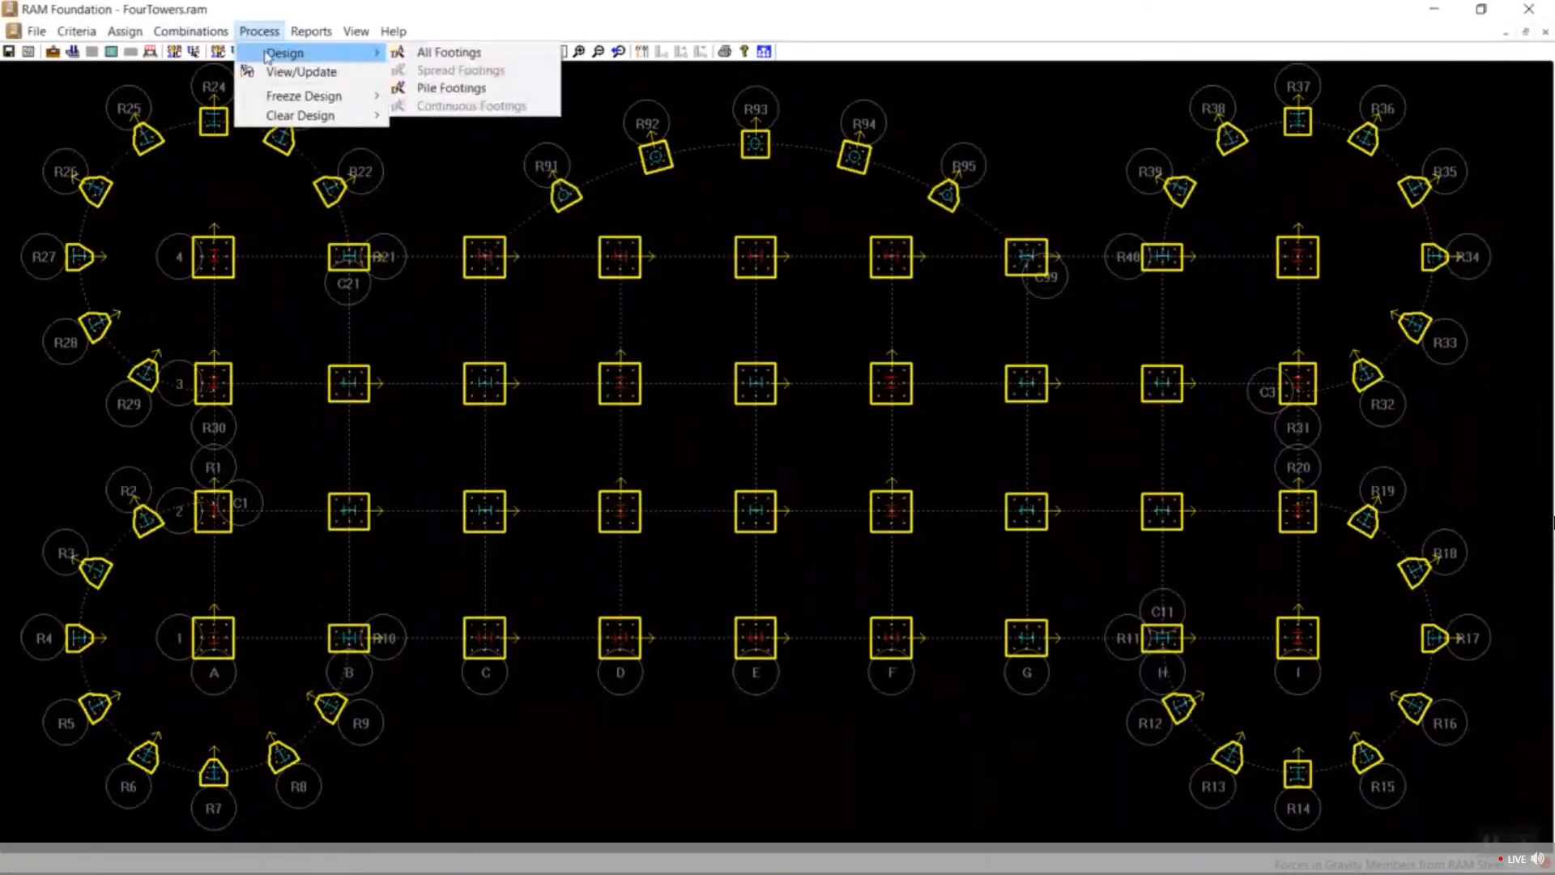
left_click(443, 88)
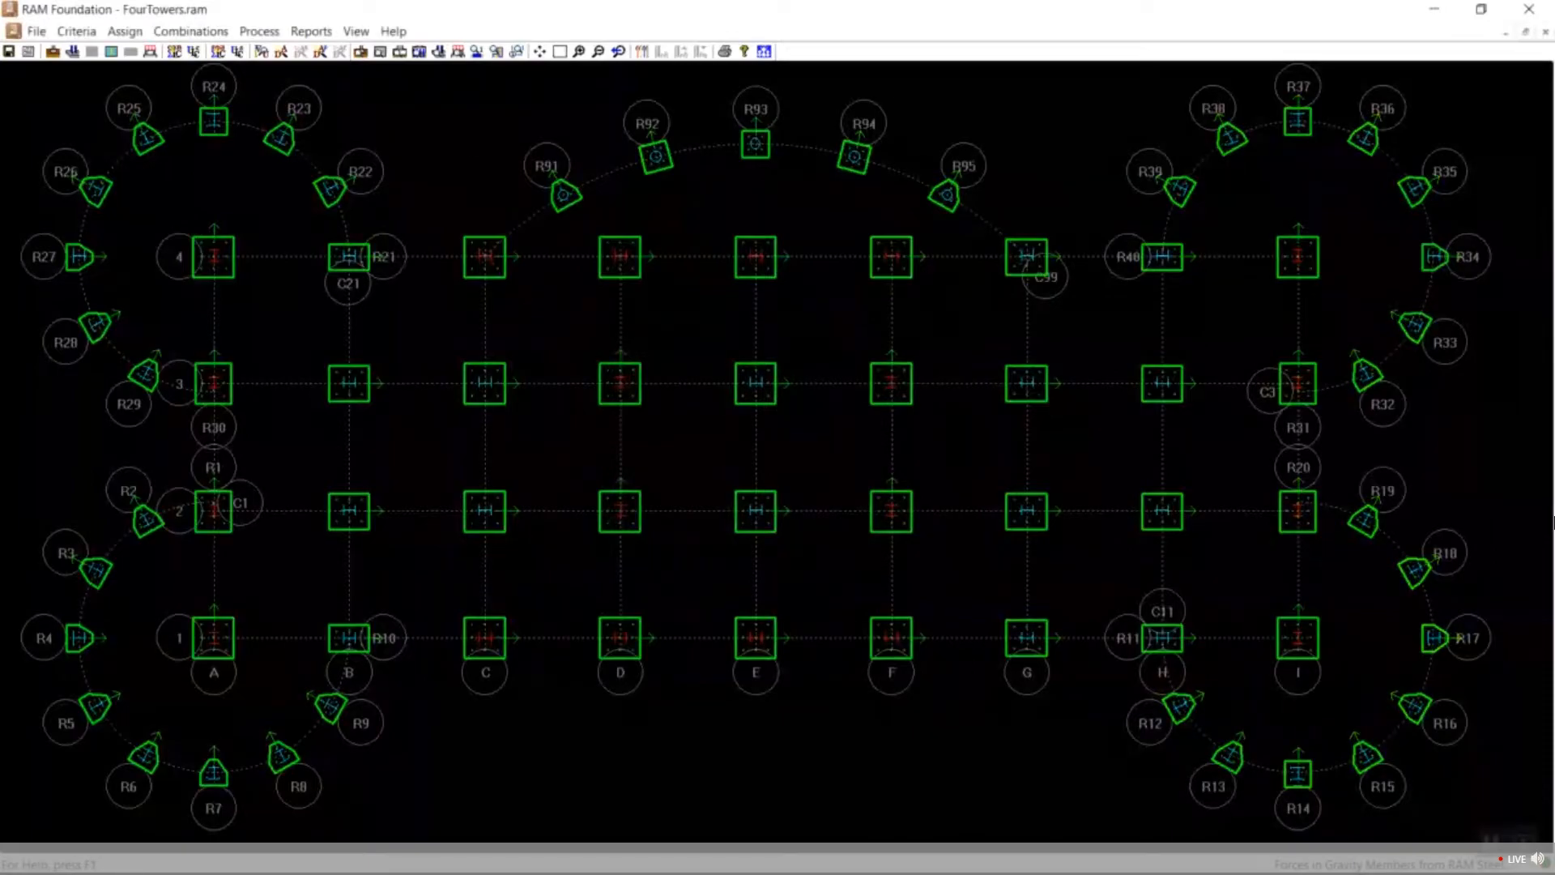
Inspect the optimized design of the pile footing at grid D-4 and its detailed design report.
left_click(259, 31)
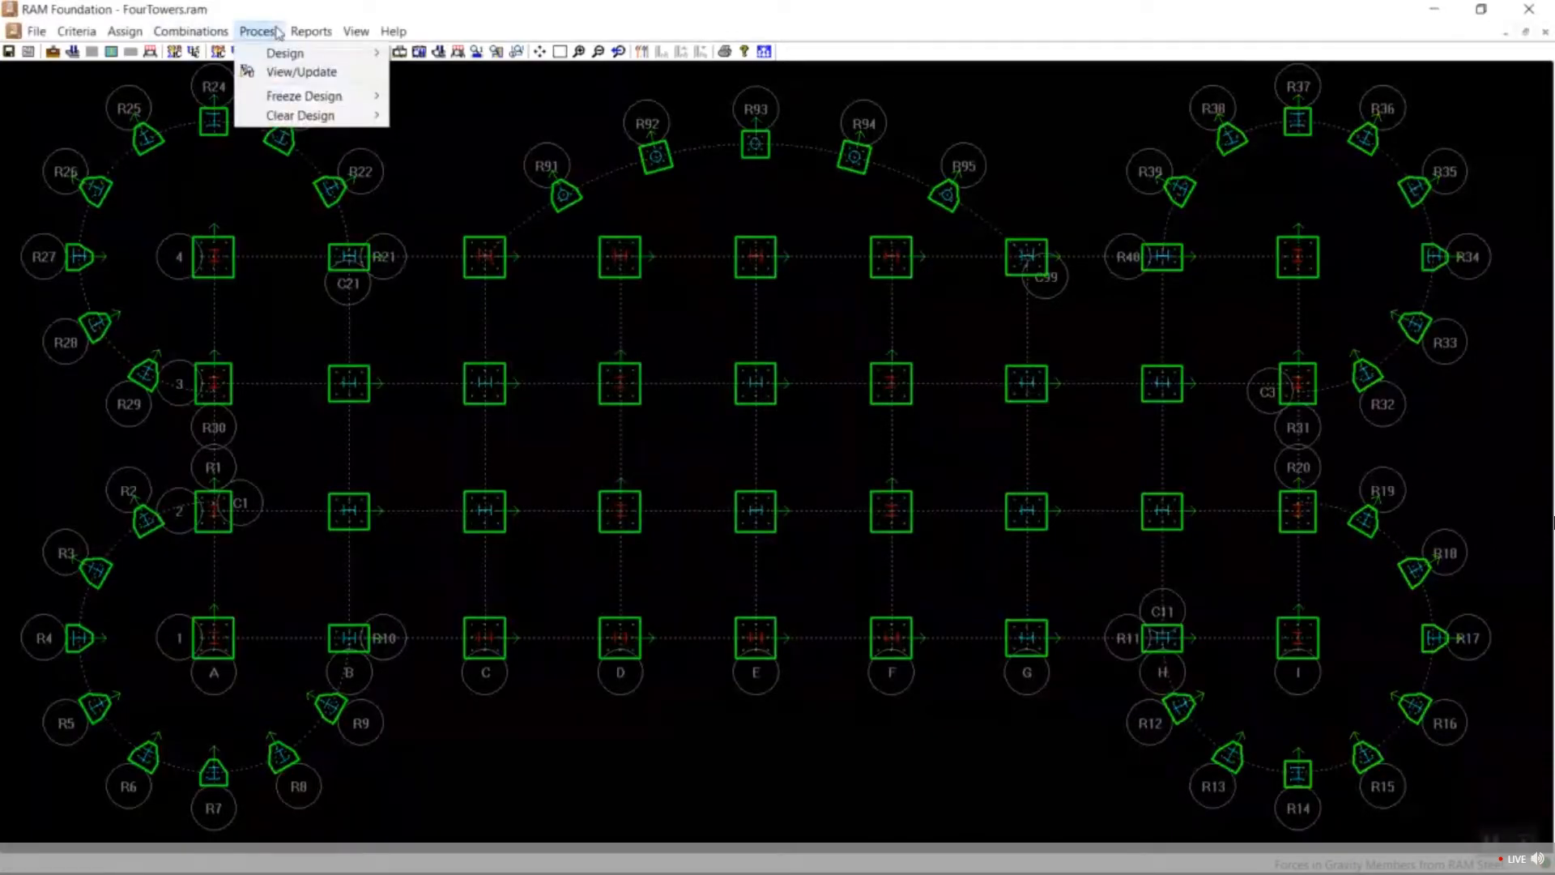
left_click(291, 72)
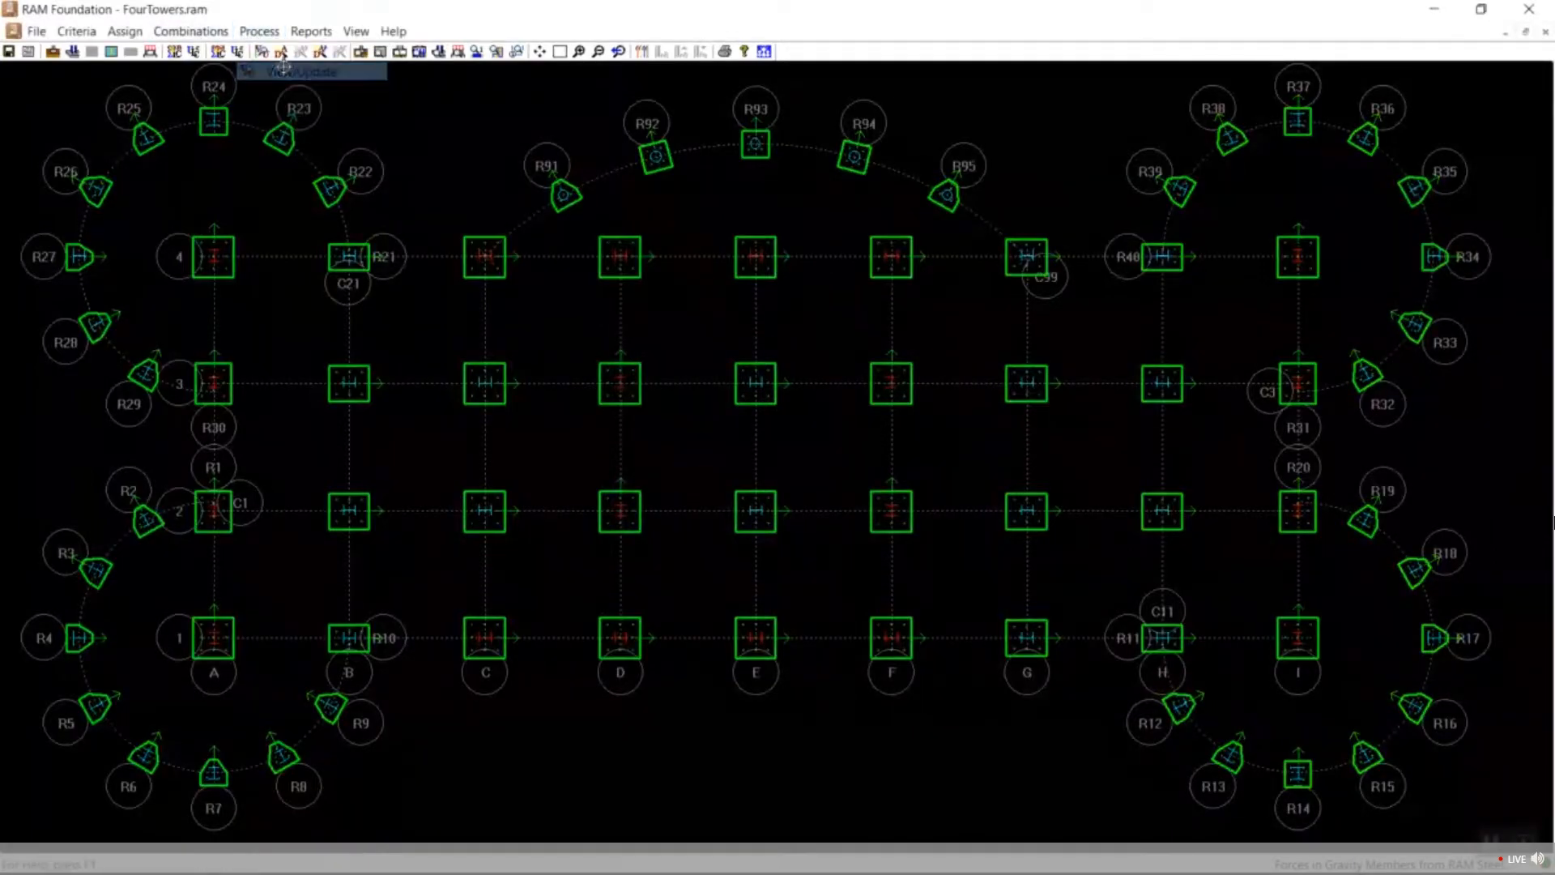
left_click(605, 255)
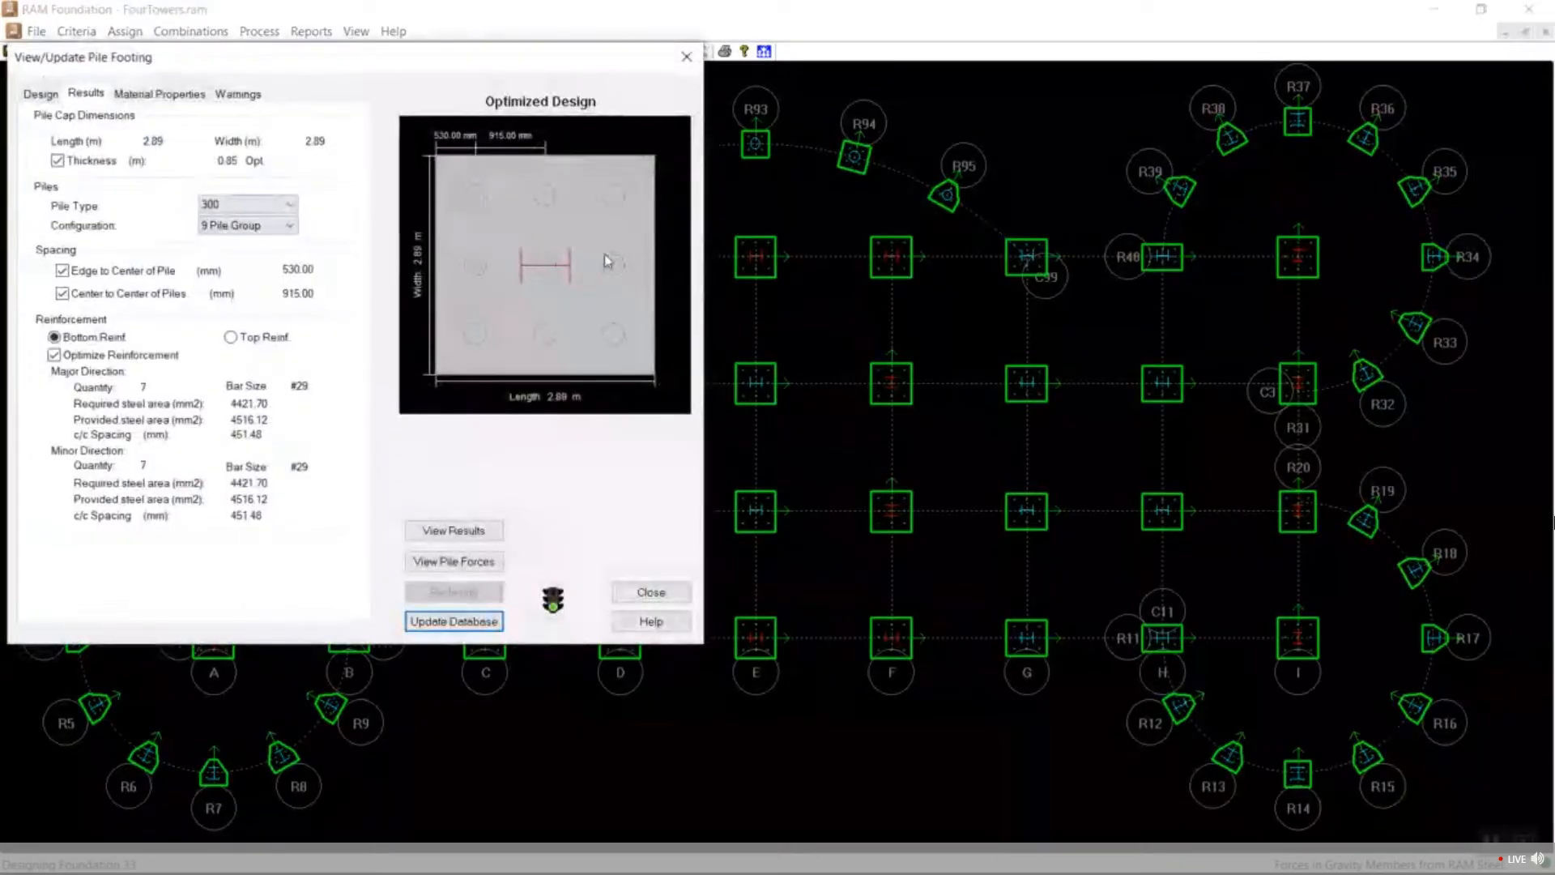
left_click(468, 531)
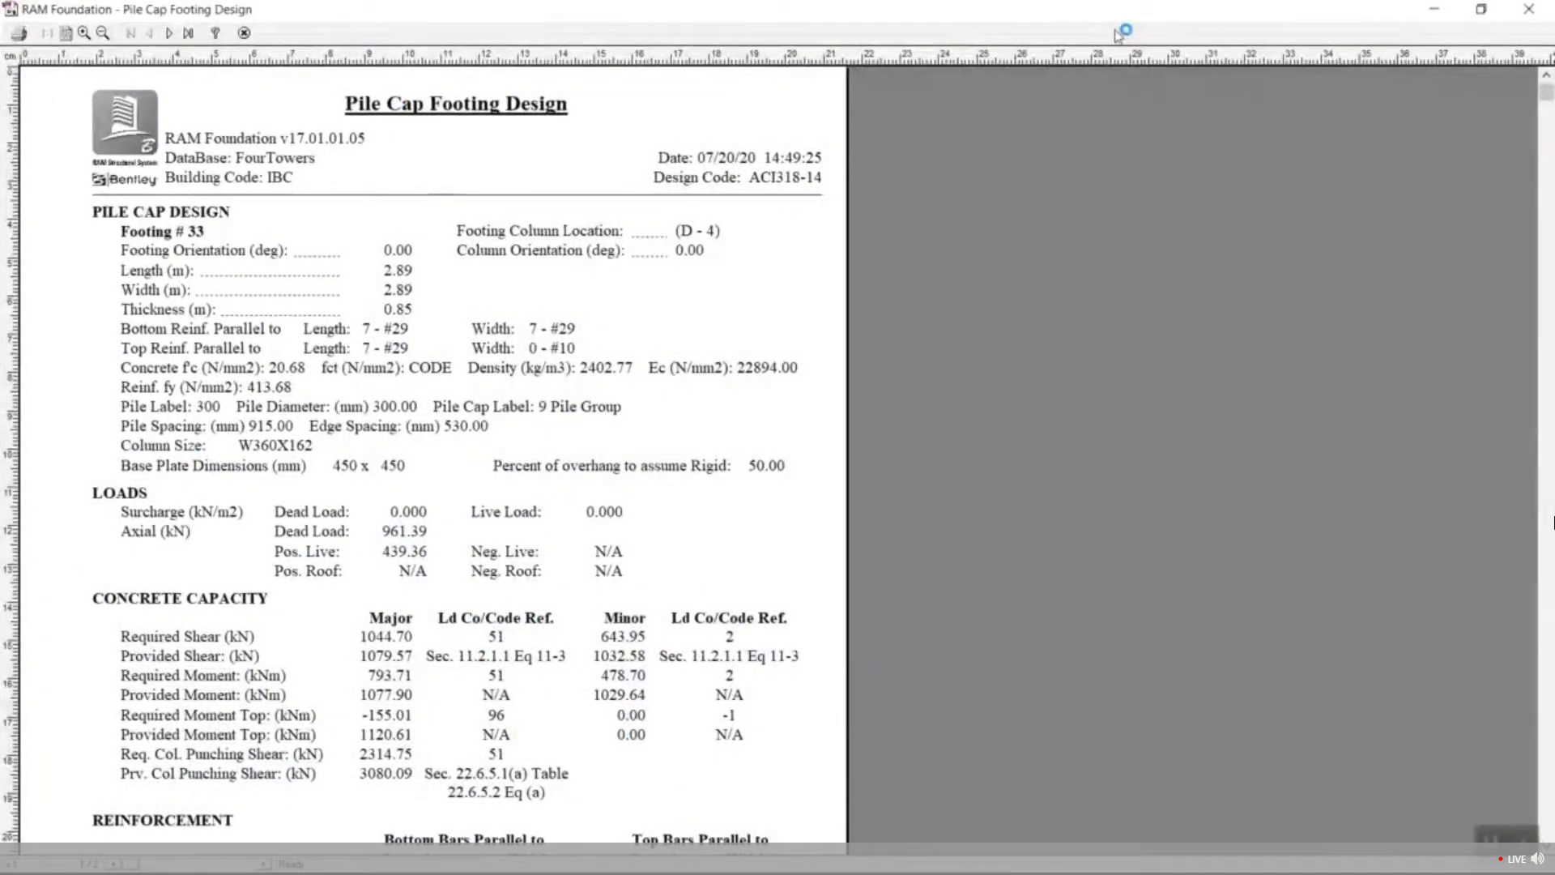
left_click(1529, 10)
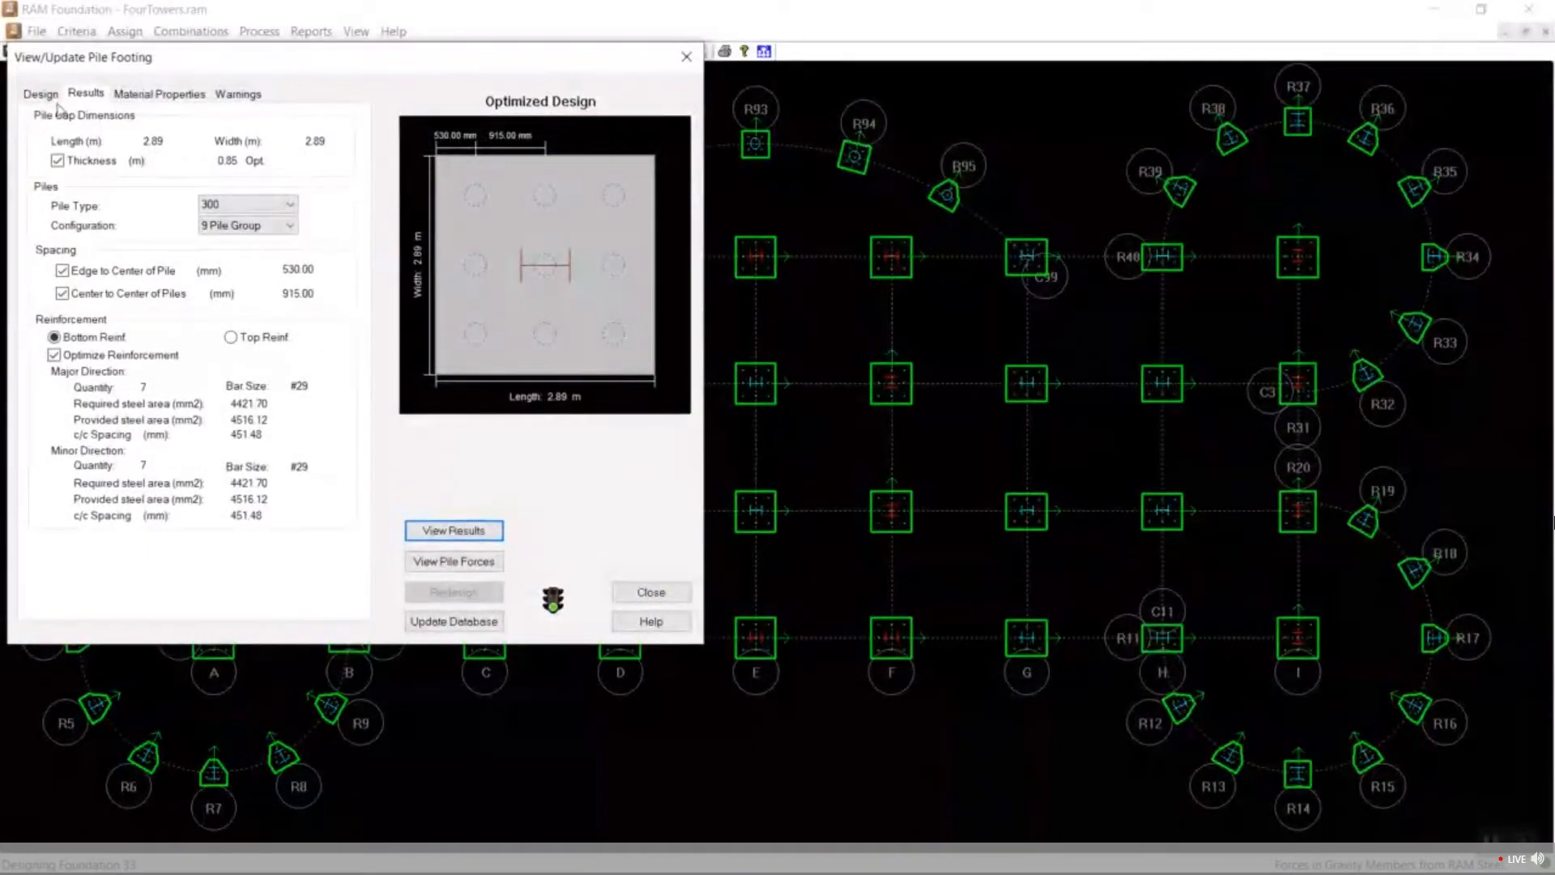
Try a 6 Pile Group configuration for the D-4 pile footing and redesign it.
left_click(214, 209)
left_click(219, 223)
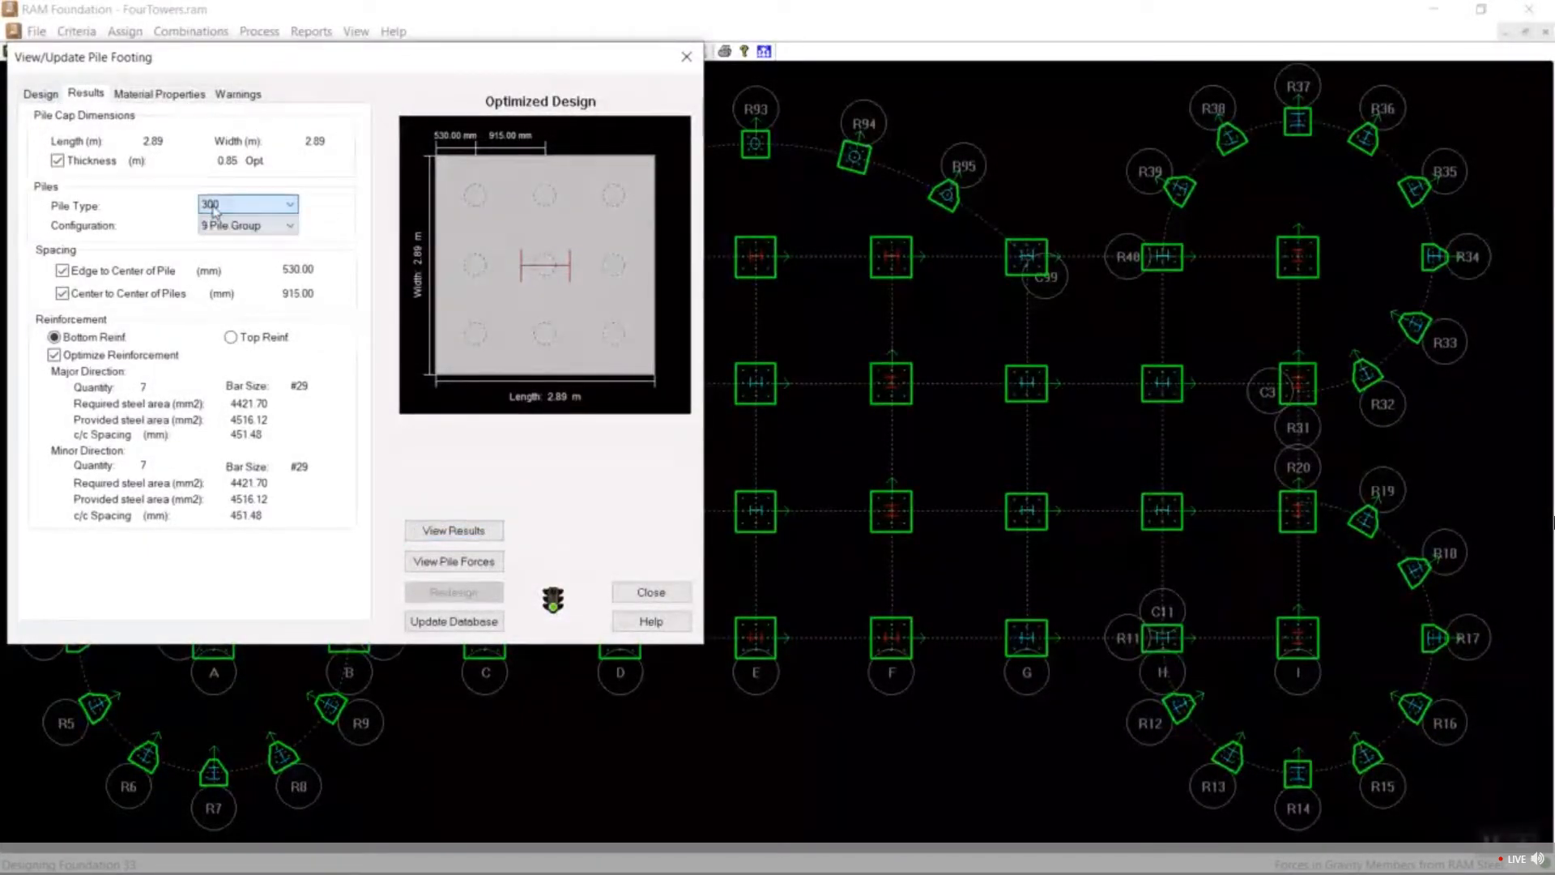
left_click(219, 227)
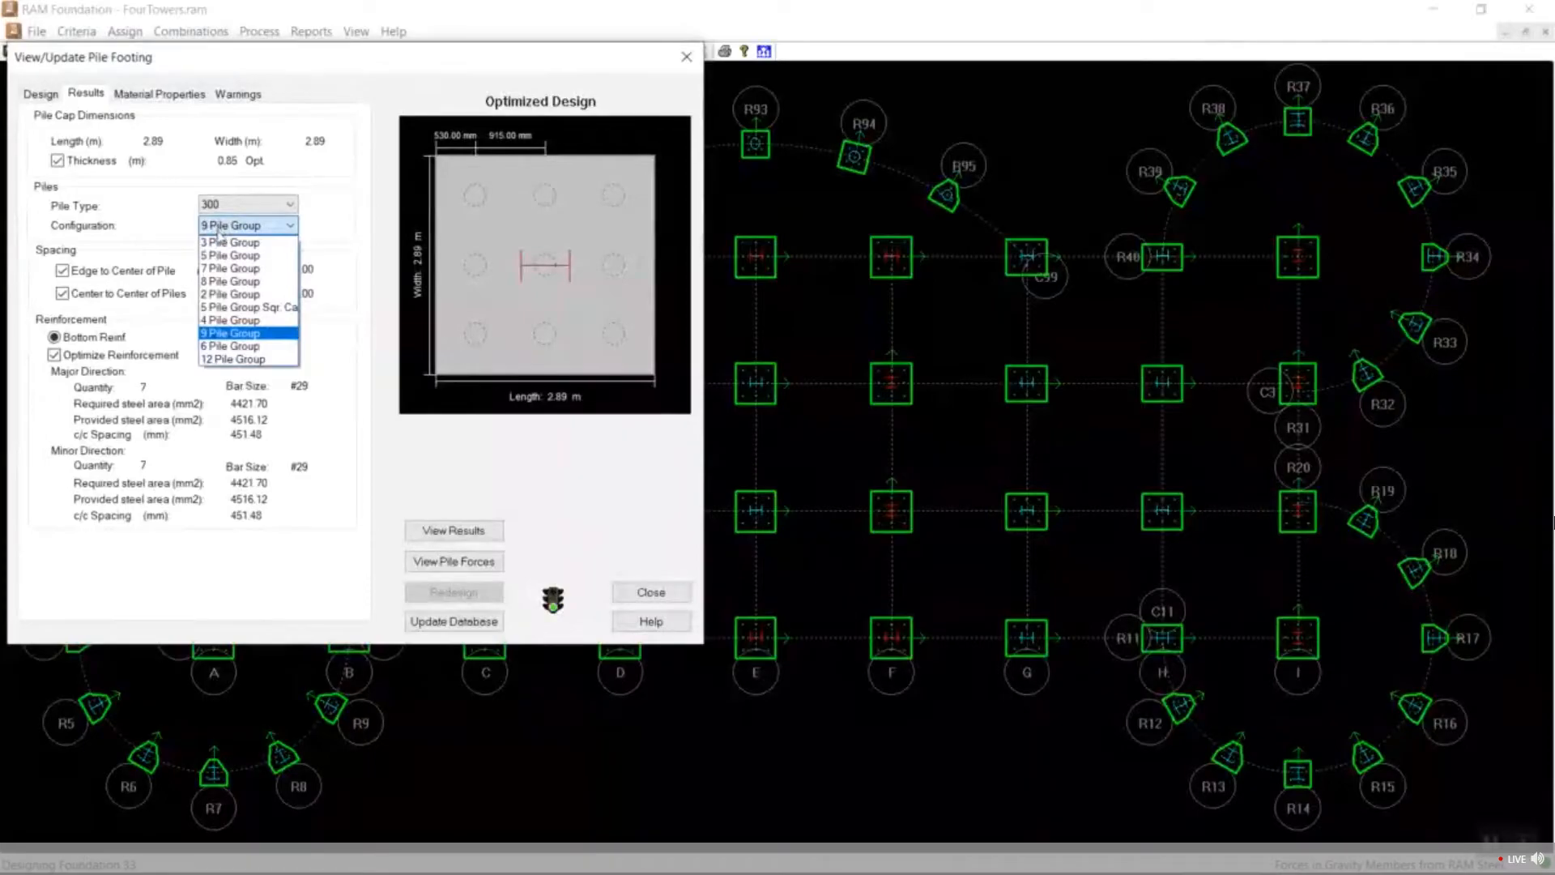
left_click(235, 345)
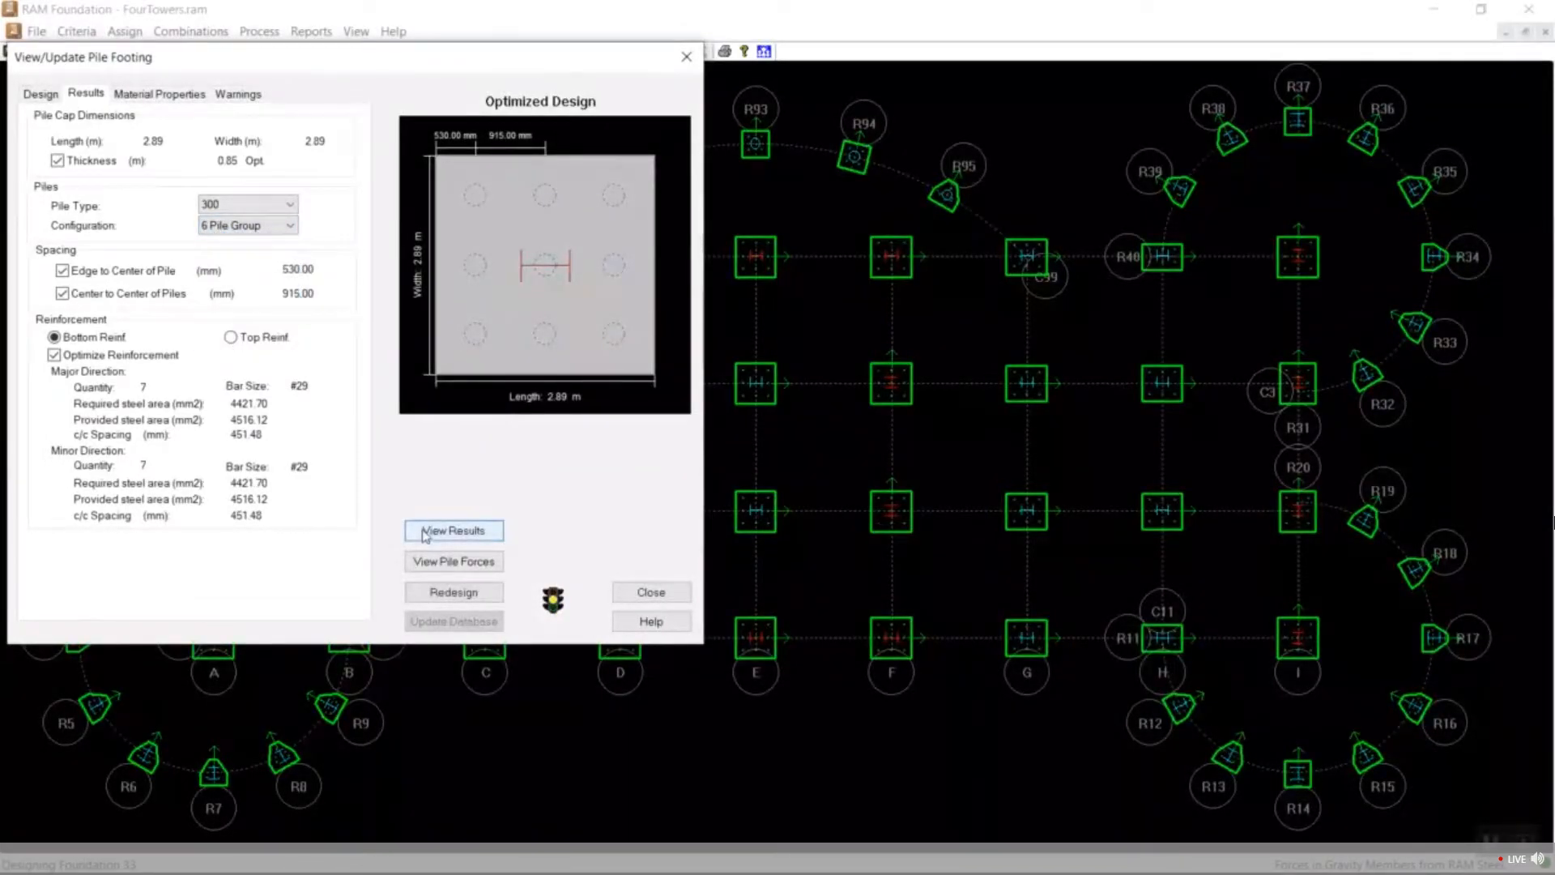
left_click(453, 592)
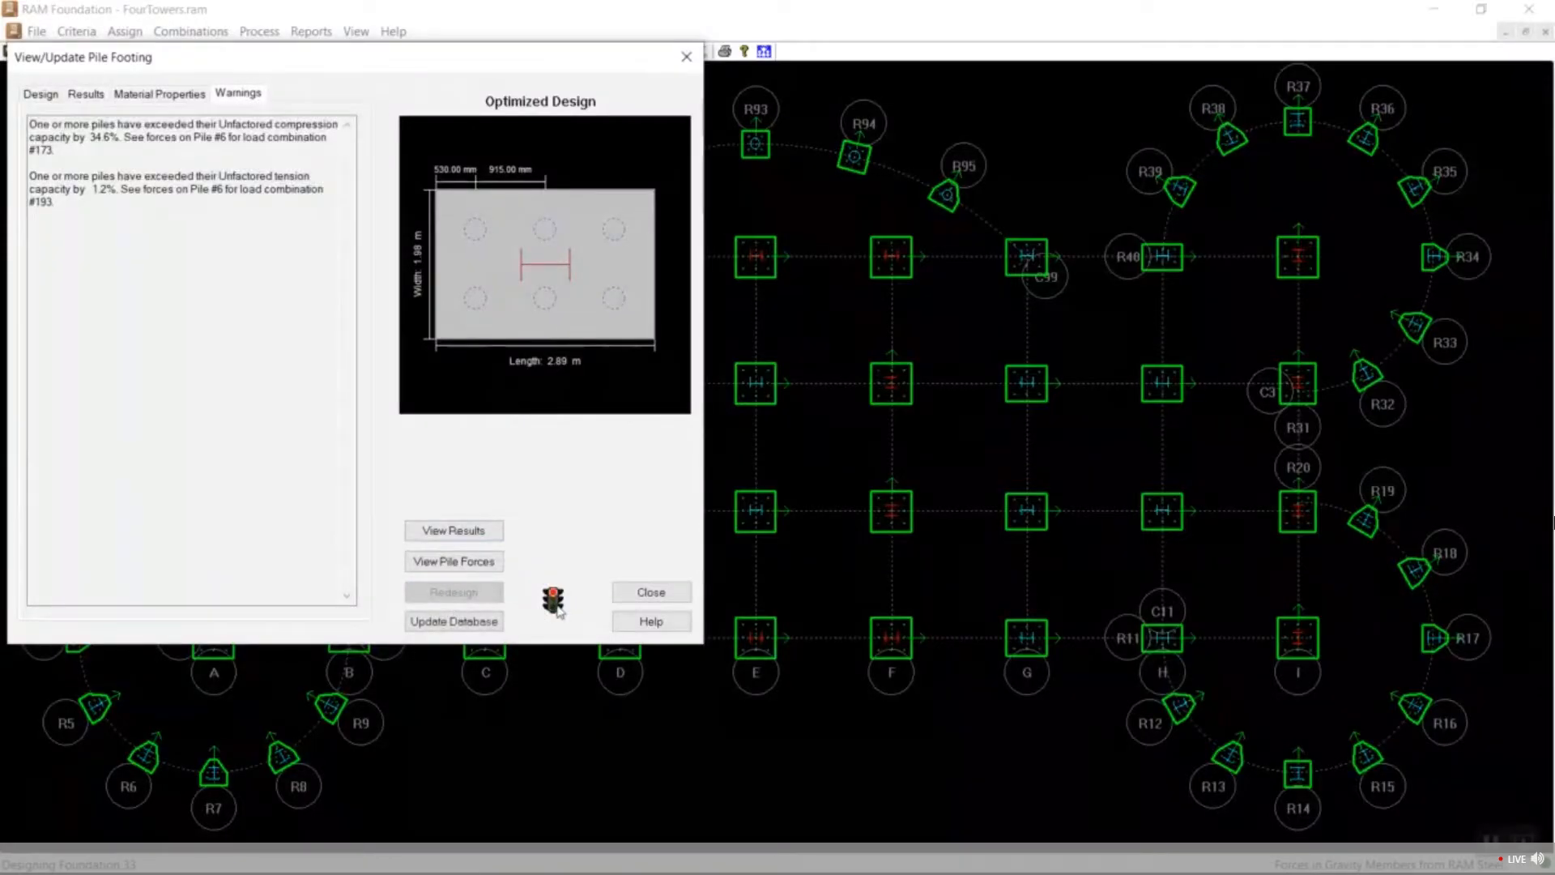
Return the D-4 pile footing to the 9 Pile Group configuration, redesign it and finish viewing the footing.
left_click(86, 93)
left_click(247, 225)
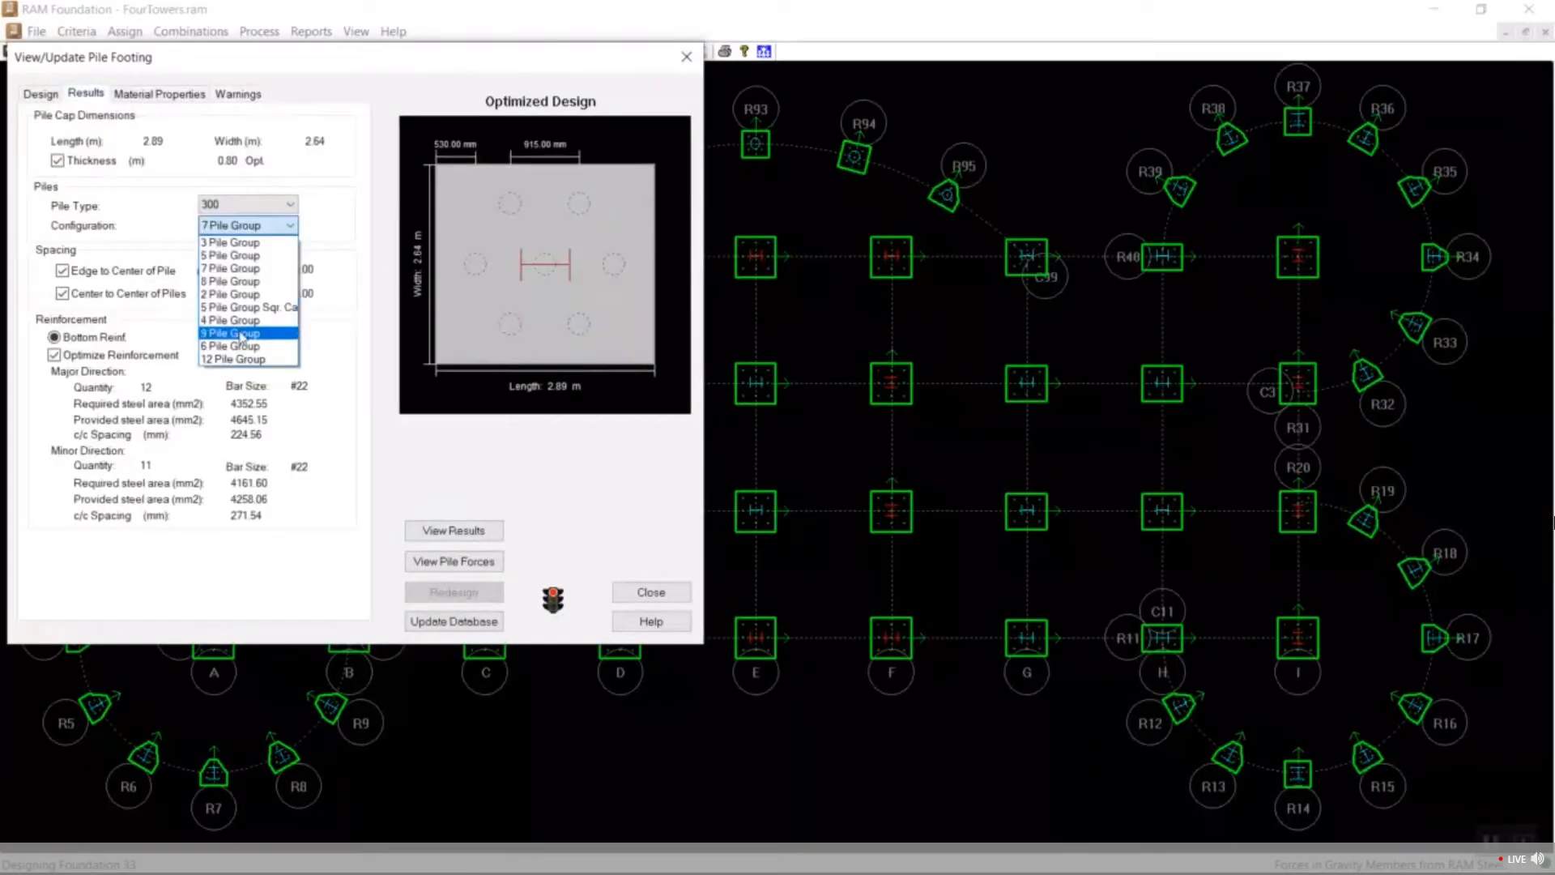
left_click(241, 333)
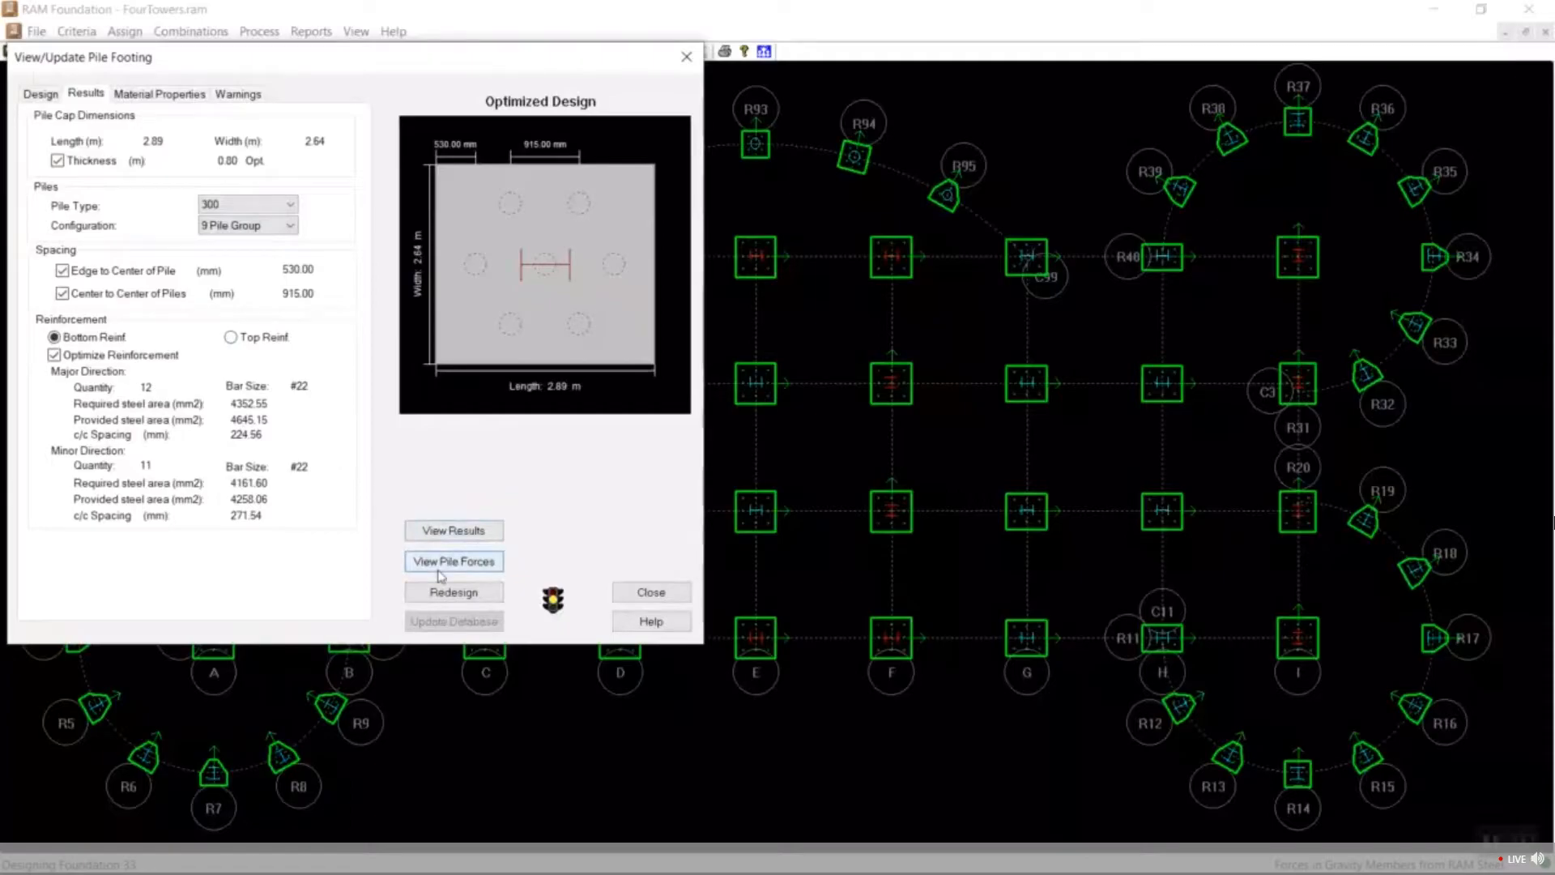
left_click(448, 594)
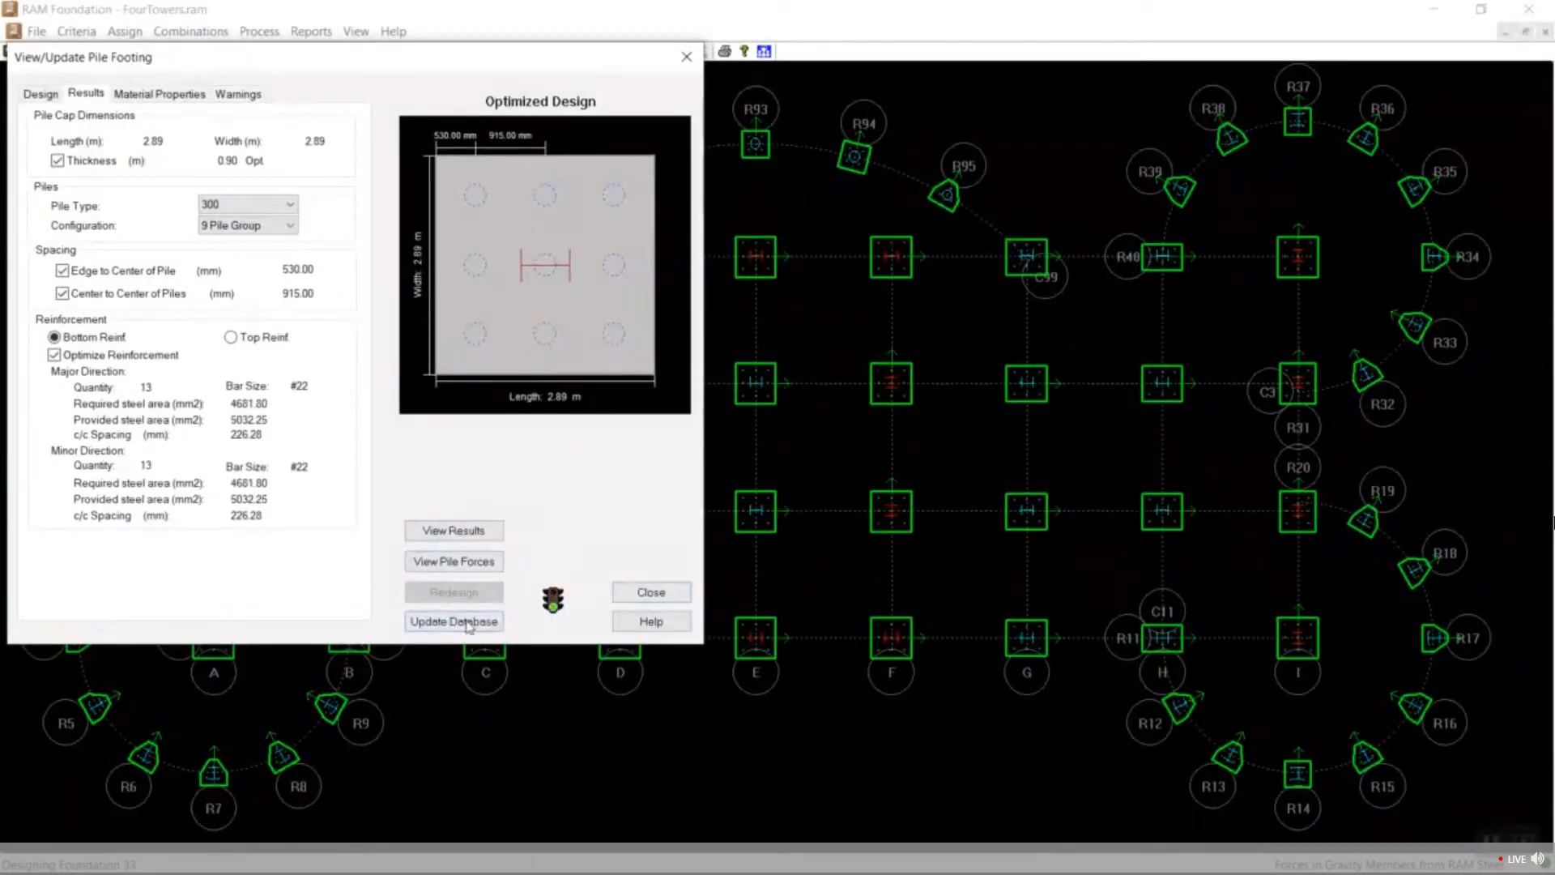
left_click(666, 586)
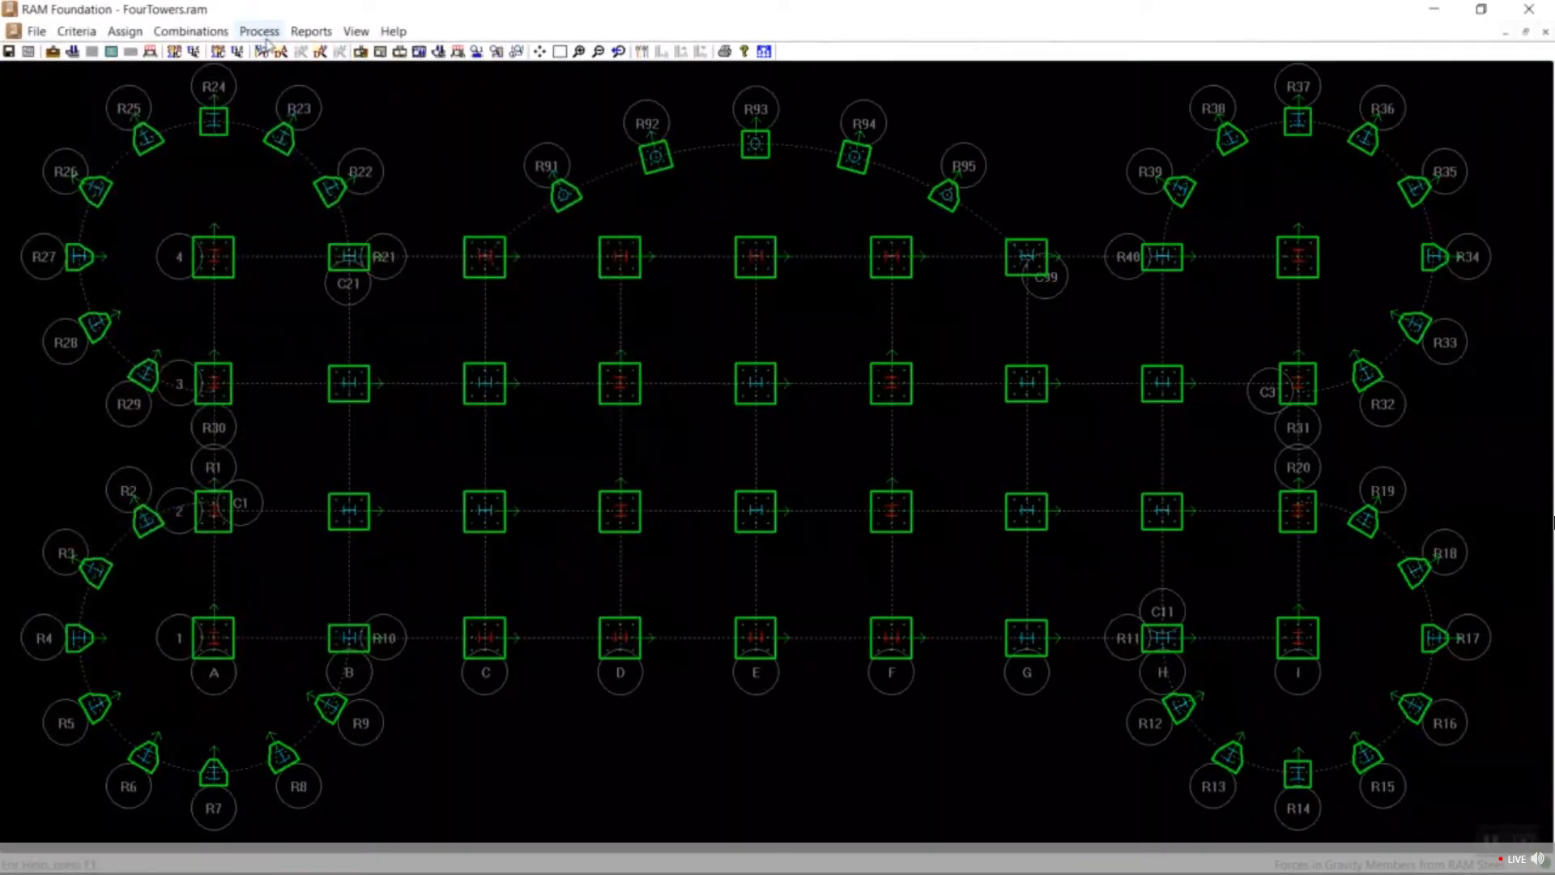
Examine all pages of the pile footing design summary report for cap sizes, pile groups and reinforcement.
left_click(311, 31)
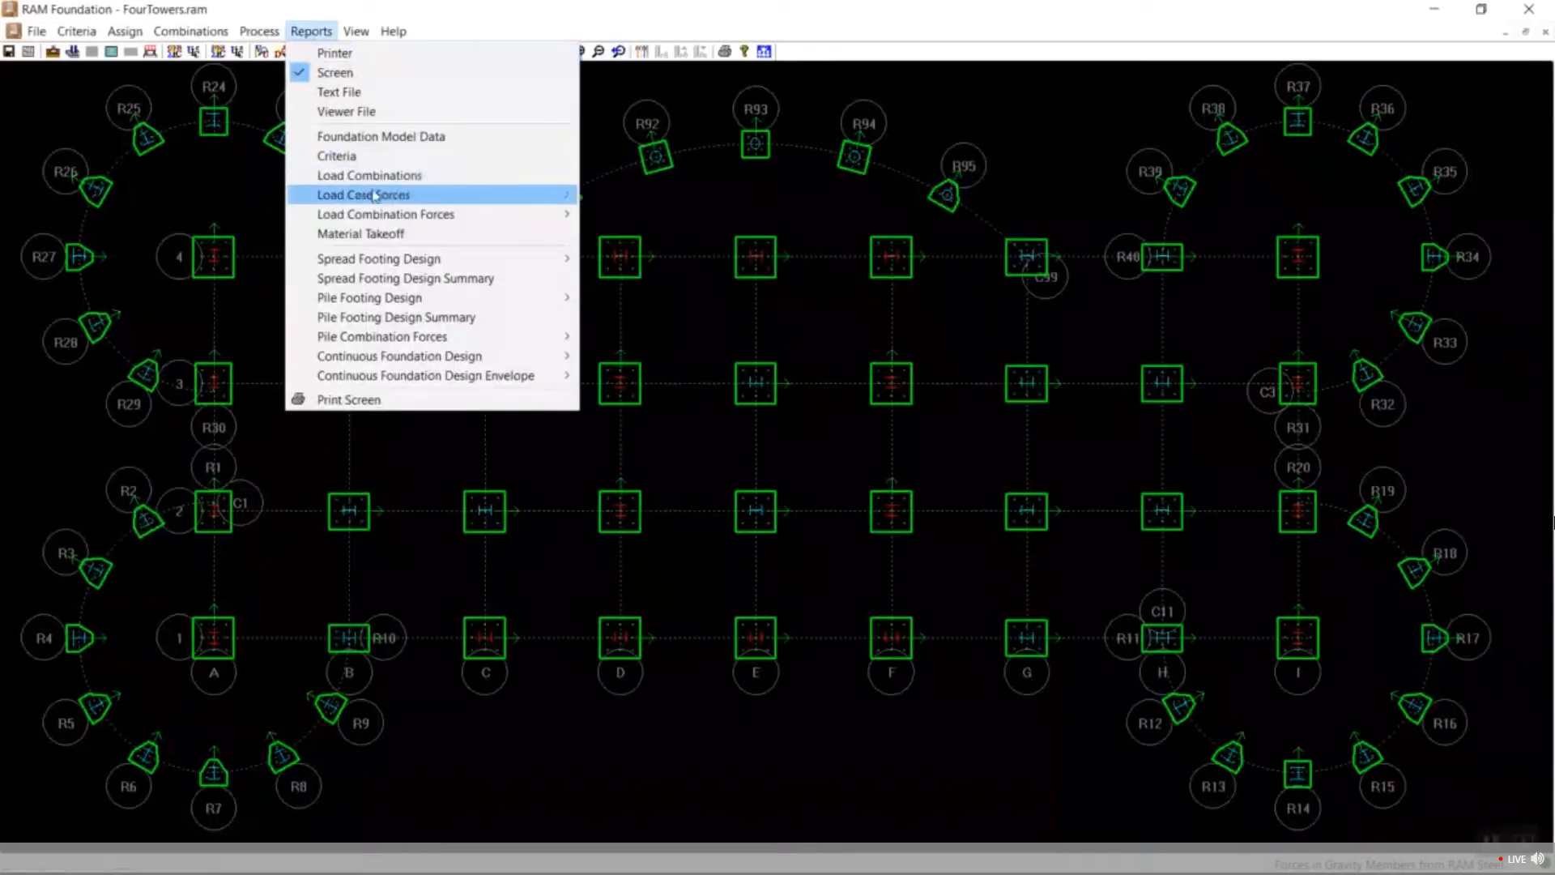
mouse_move(375, 195)
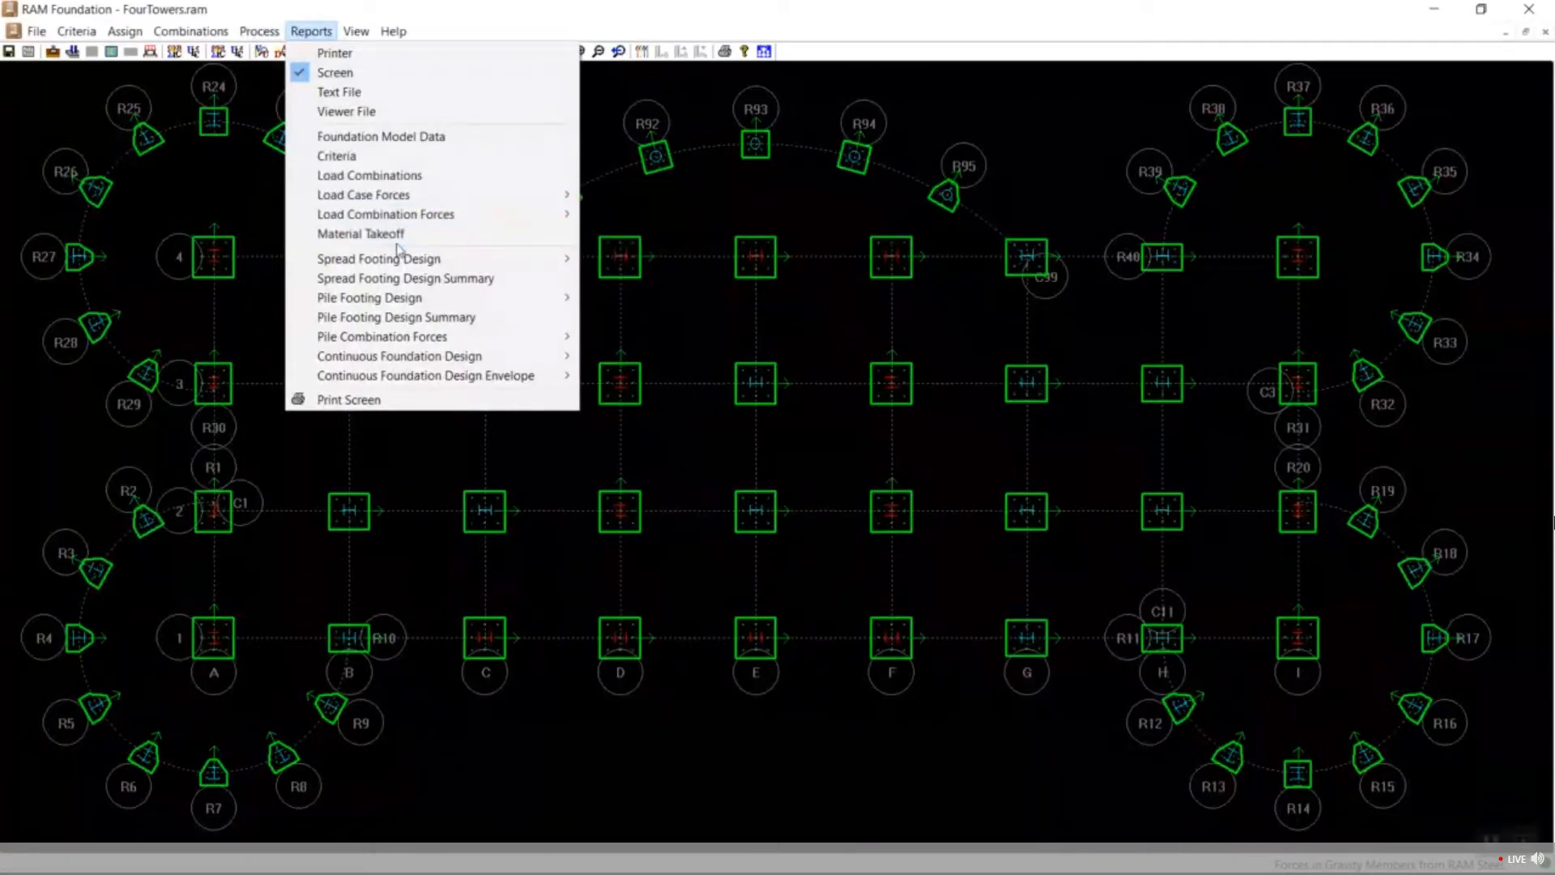
left_click(486, 318)
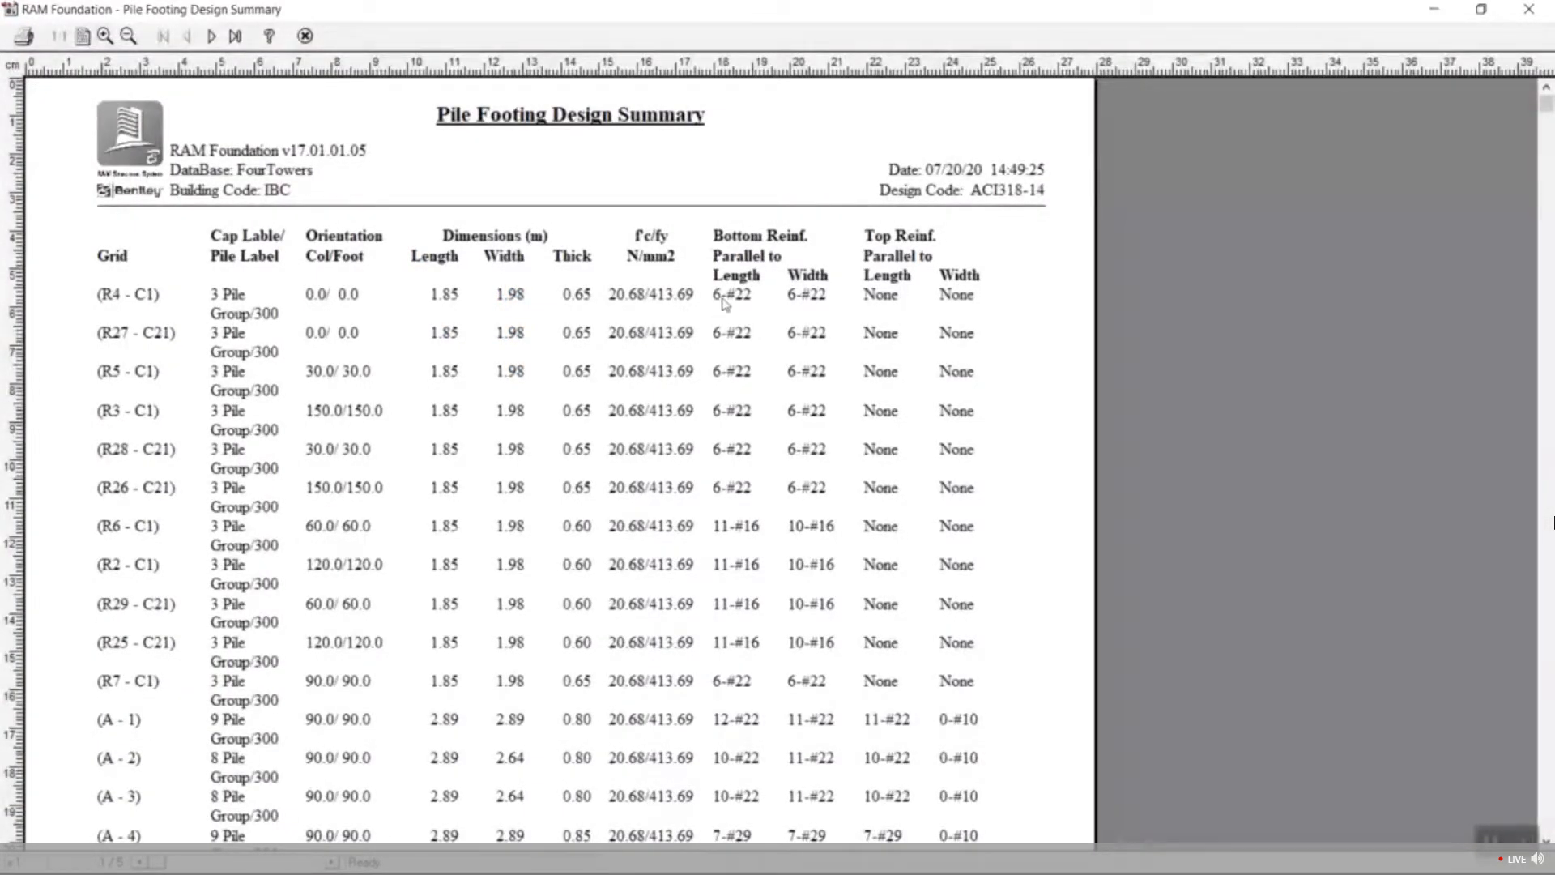
left_click(217, 39)
left_click(217, 39)
left_click(217, 39)
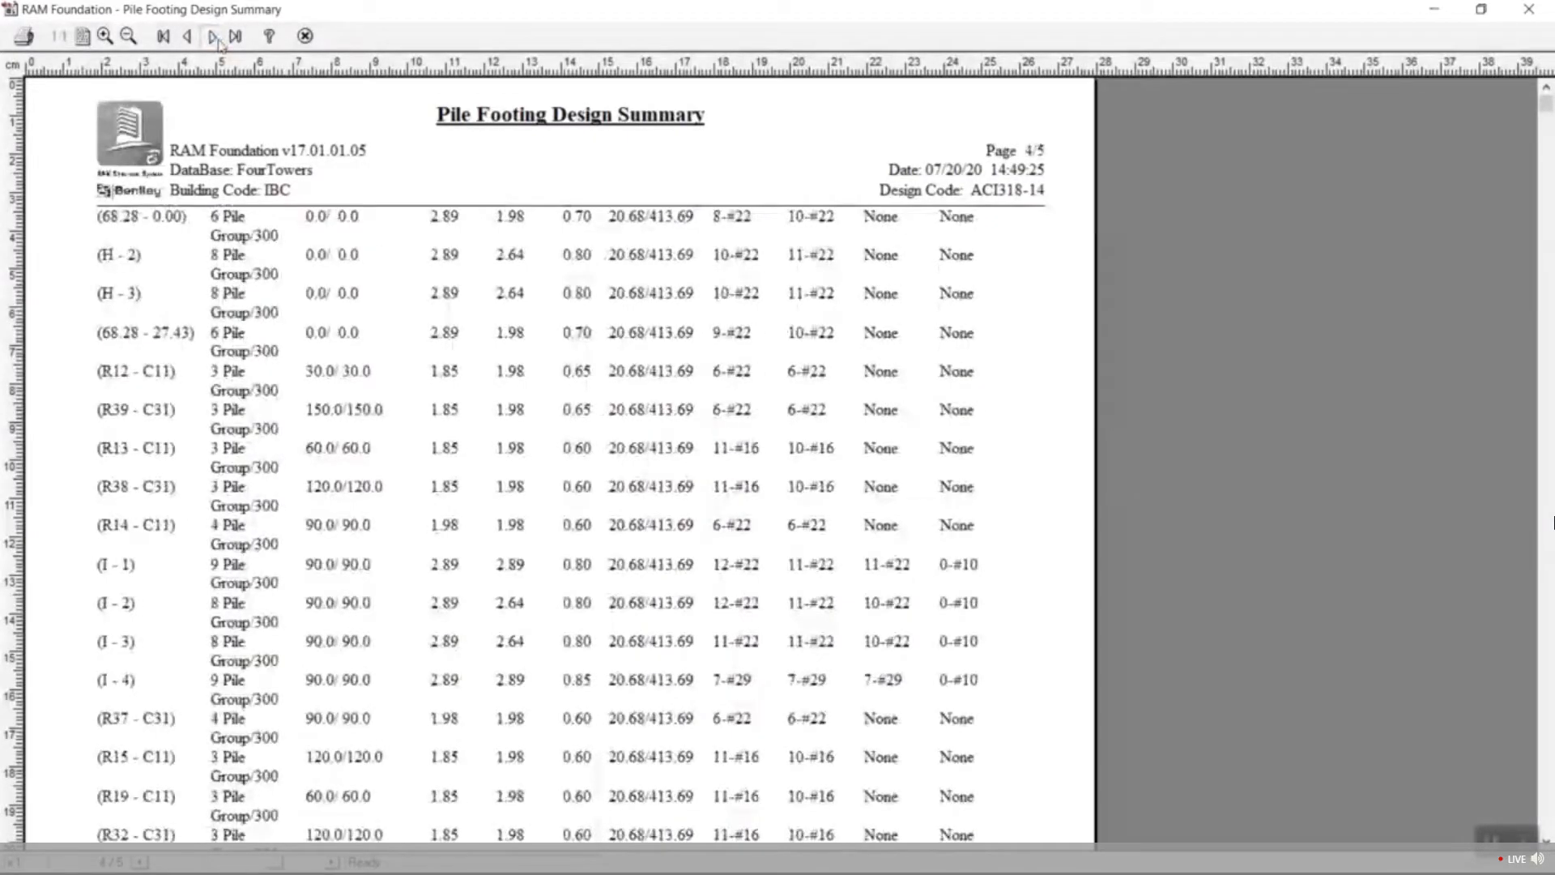
left_click(217, 39)
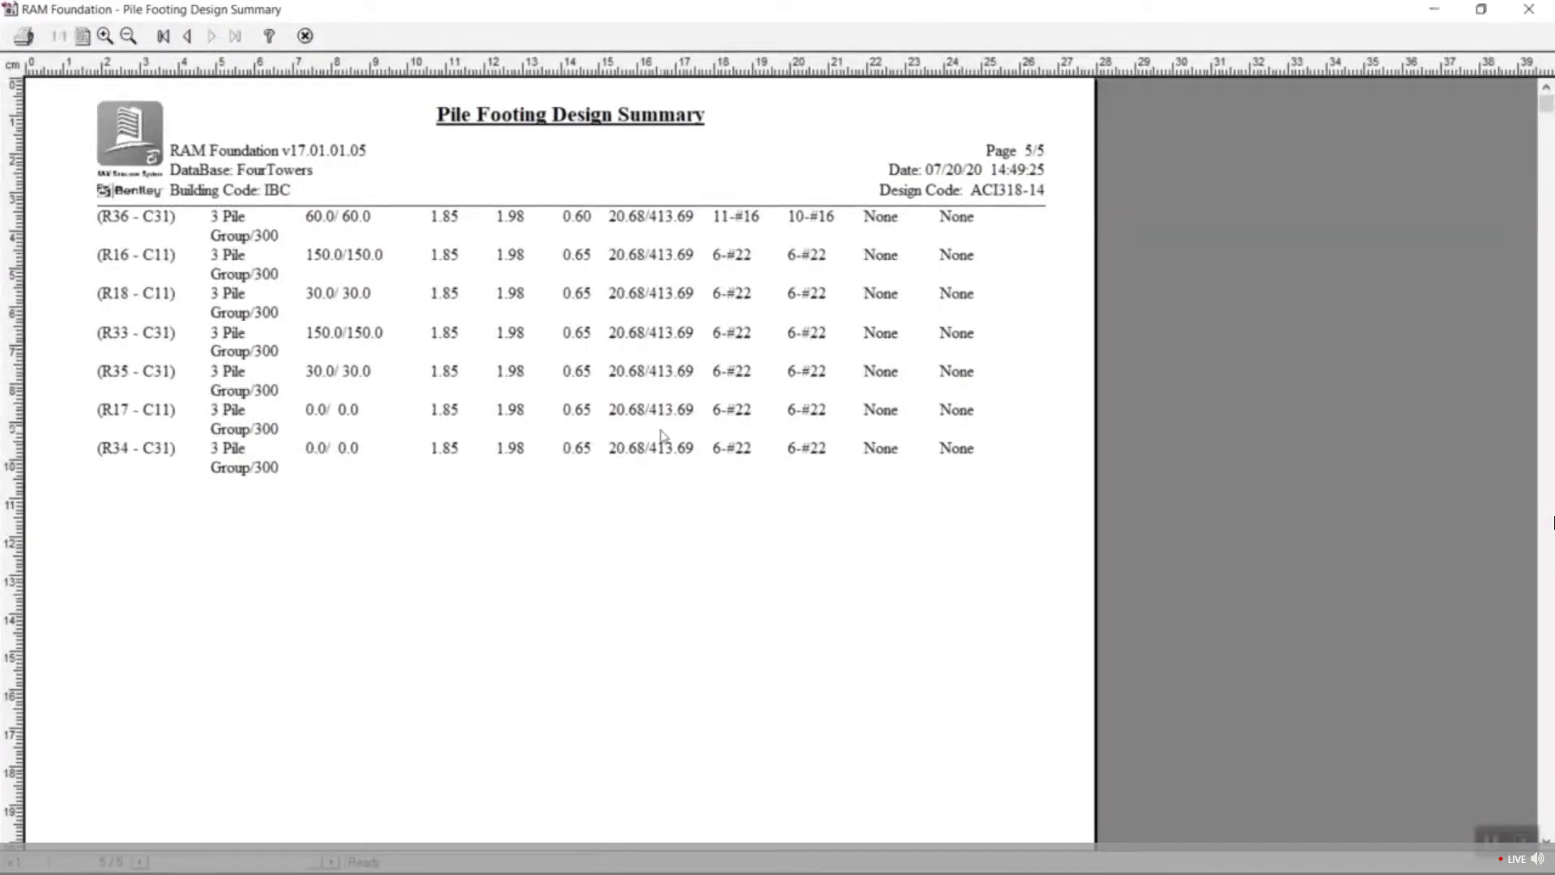
left_click(305, 36)
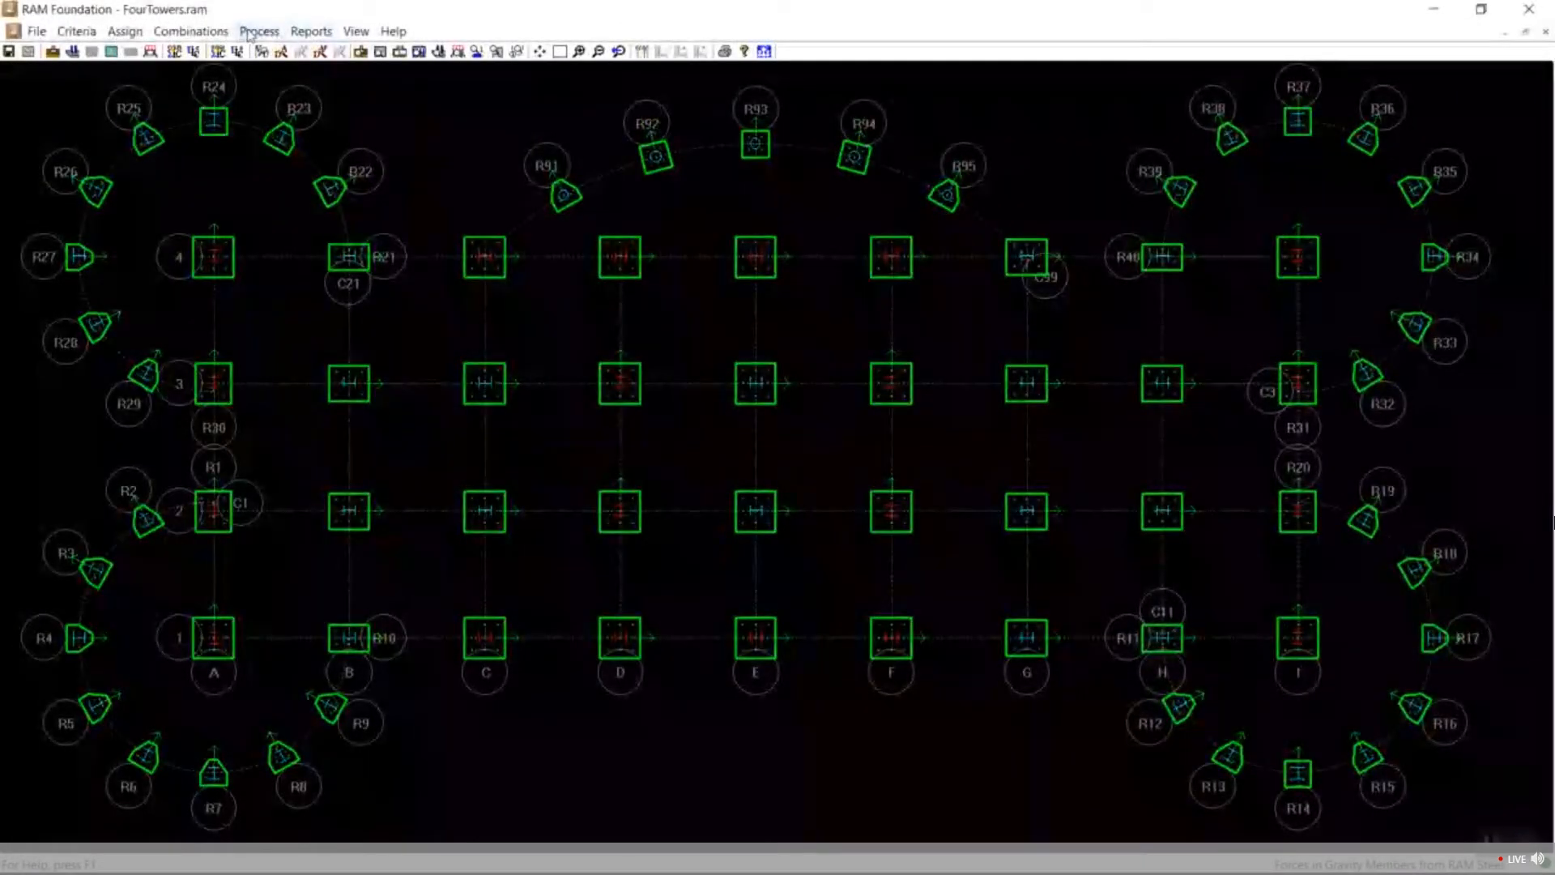
Examine both pages of the foundation material takeoff for pile cap concrete and reinforcement.
left_click(311, 31)
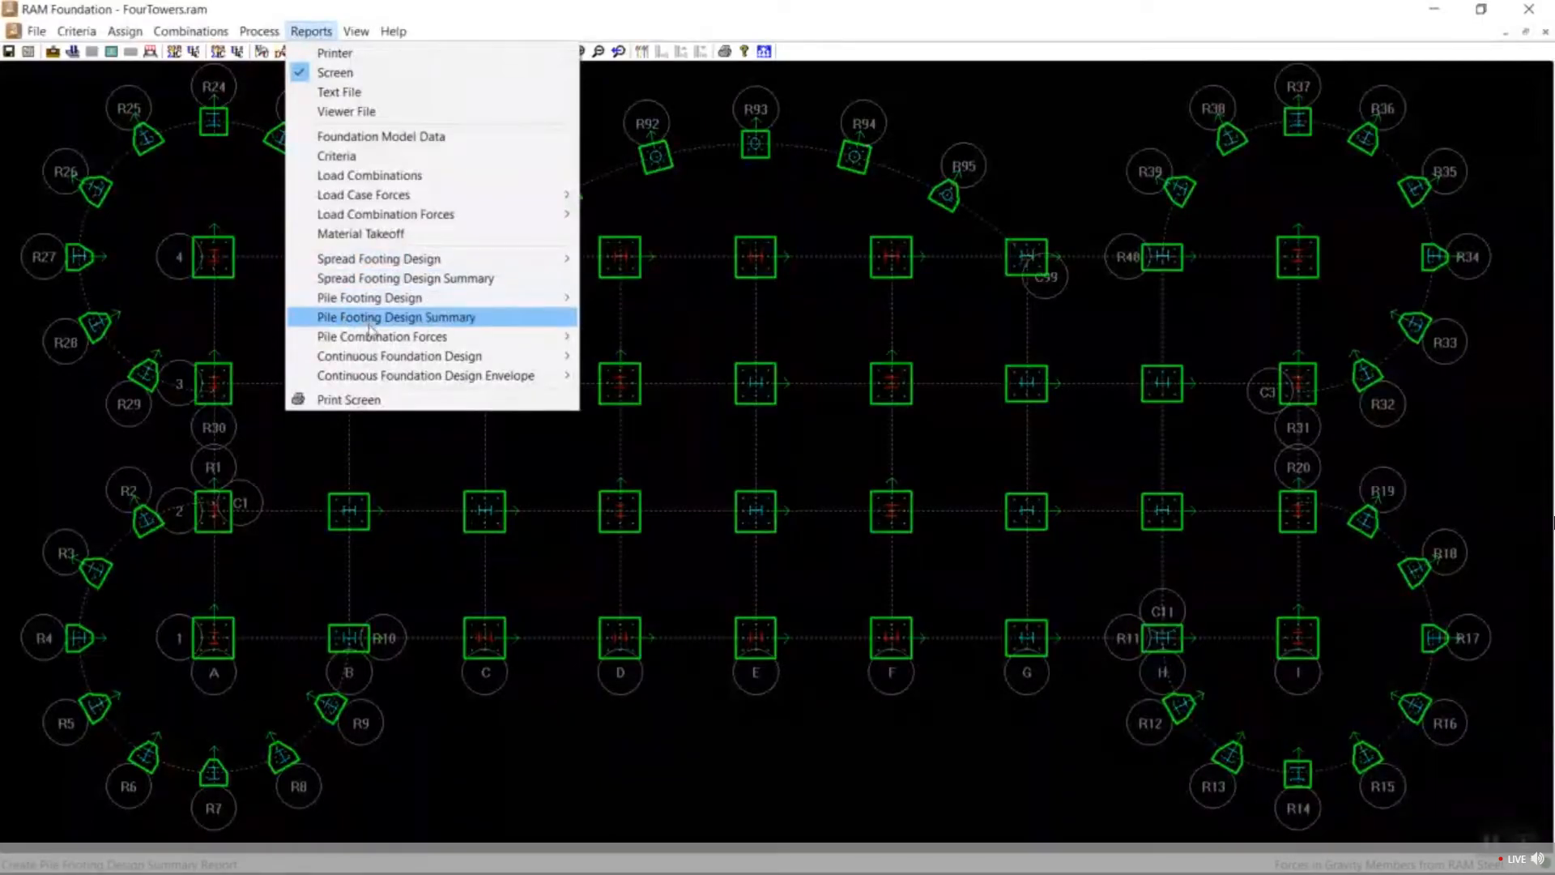
left_click(361, 235)
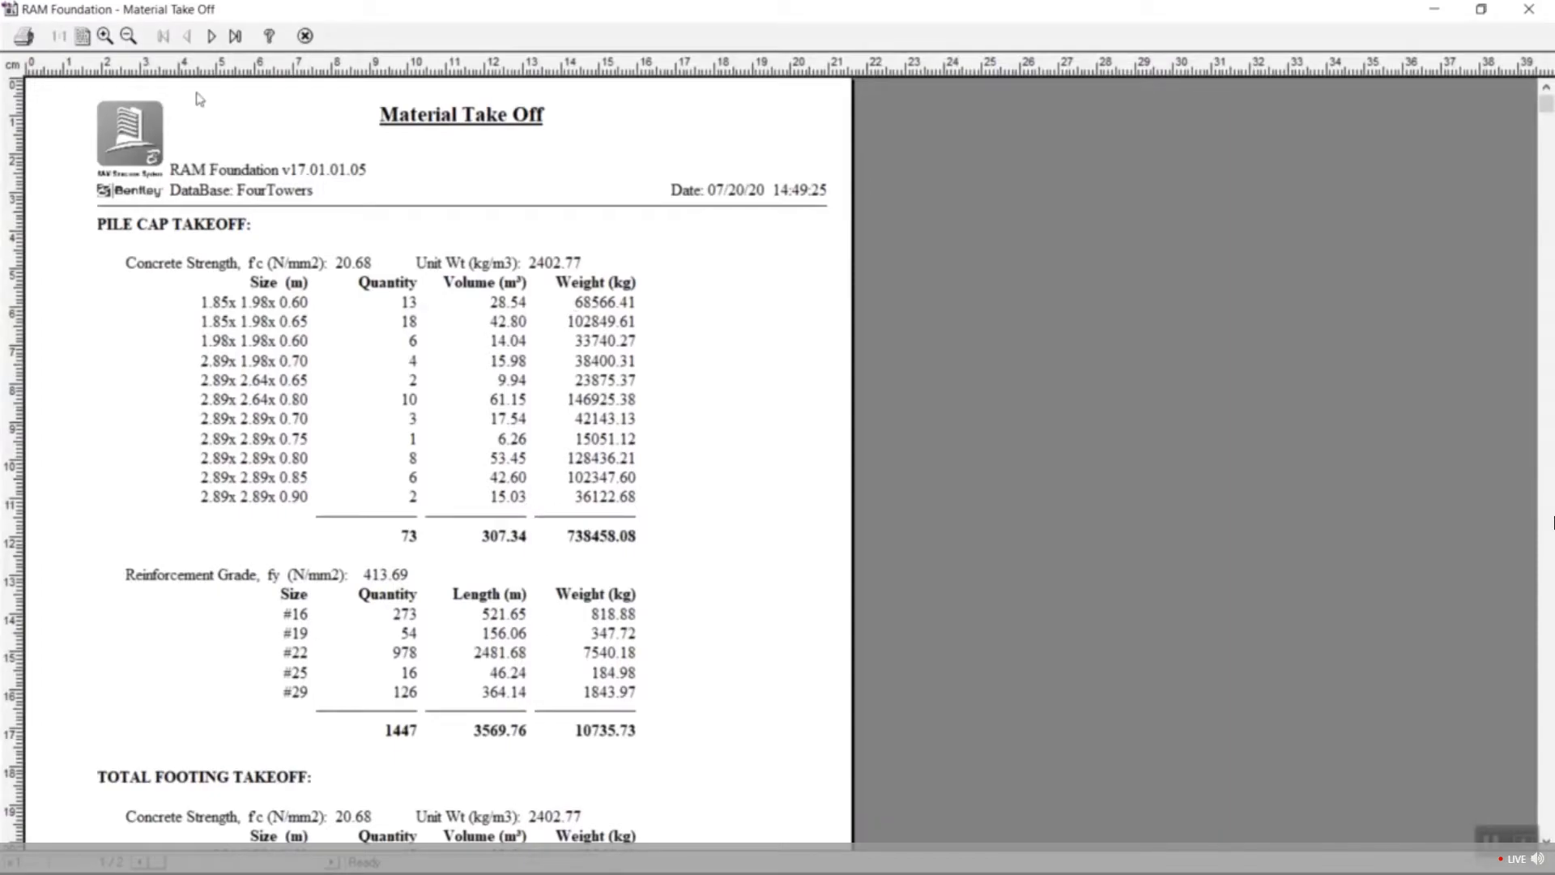
left_click(211, 37)
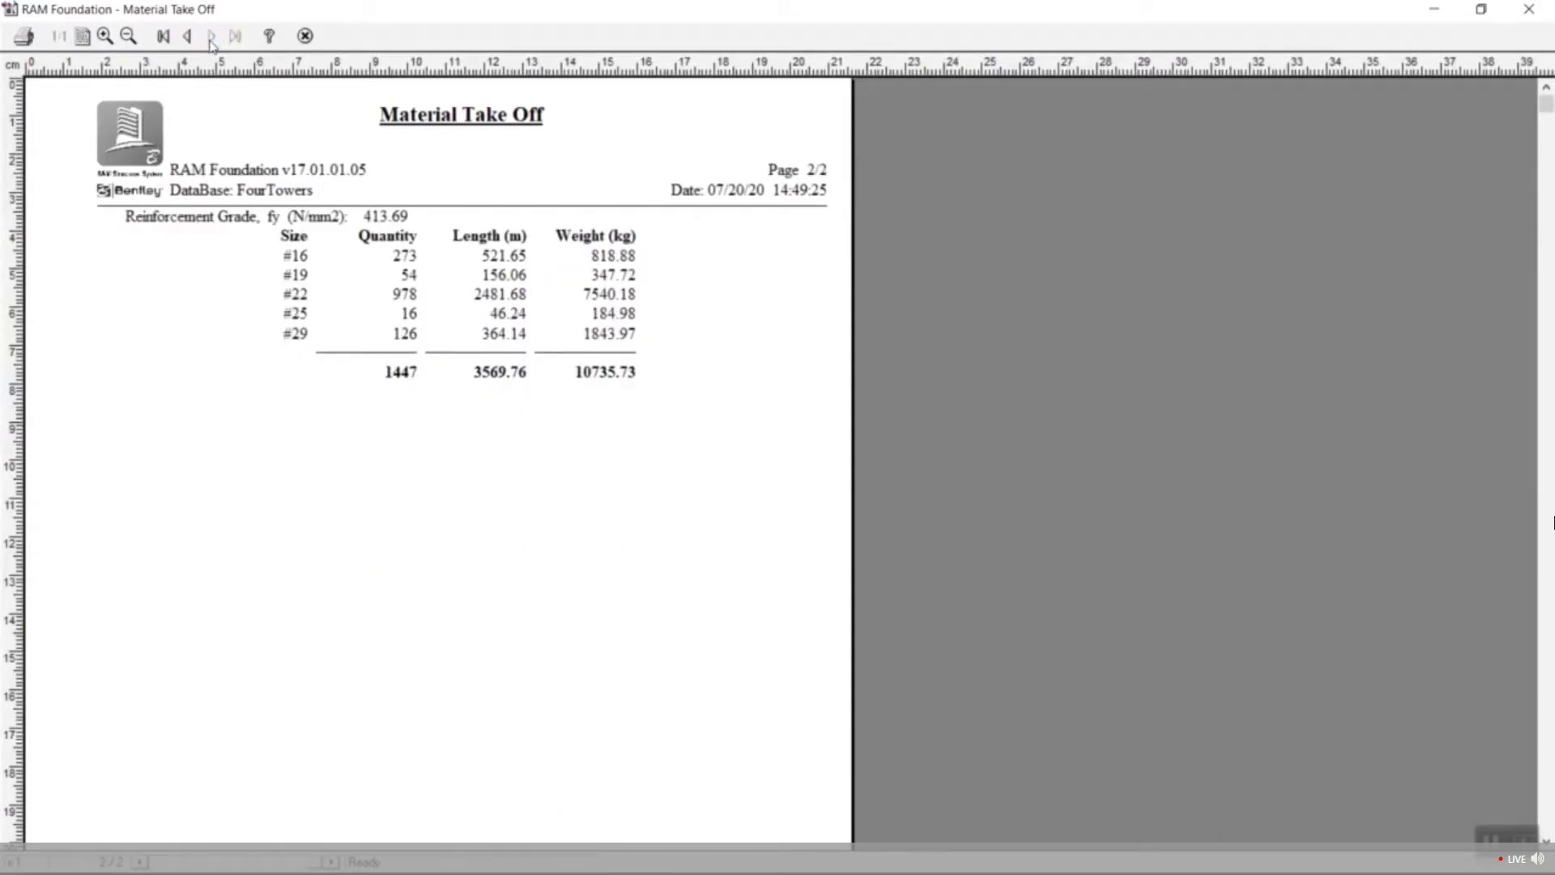
Close the material takeoff report and open the FourTowers model in RAM Connection.
left_click(304, 36)
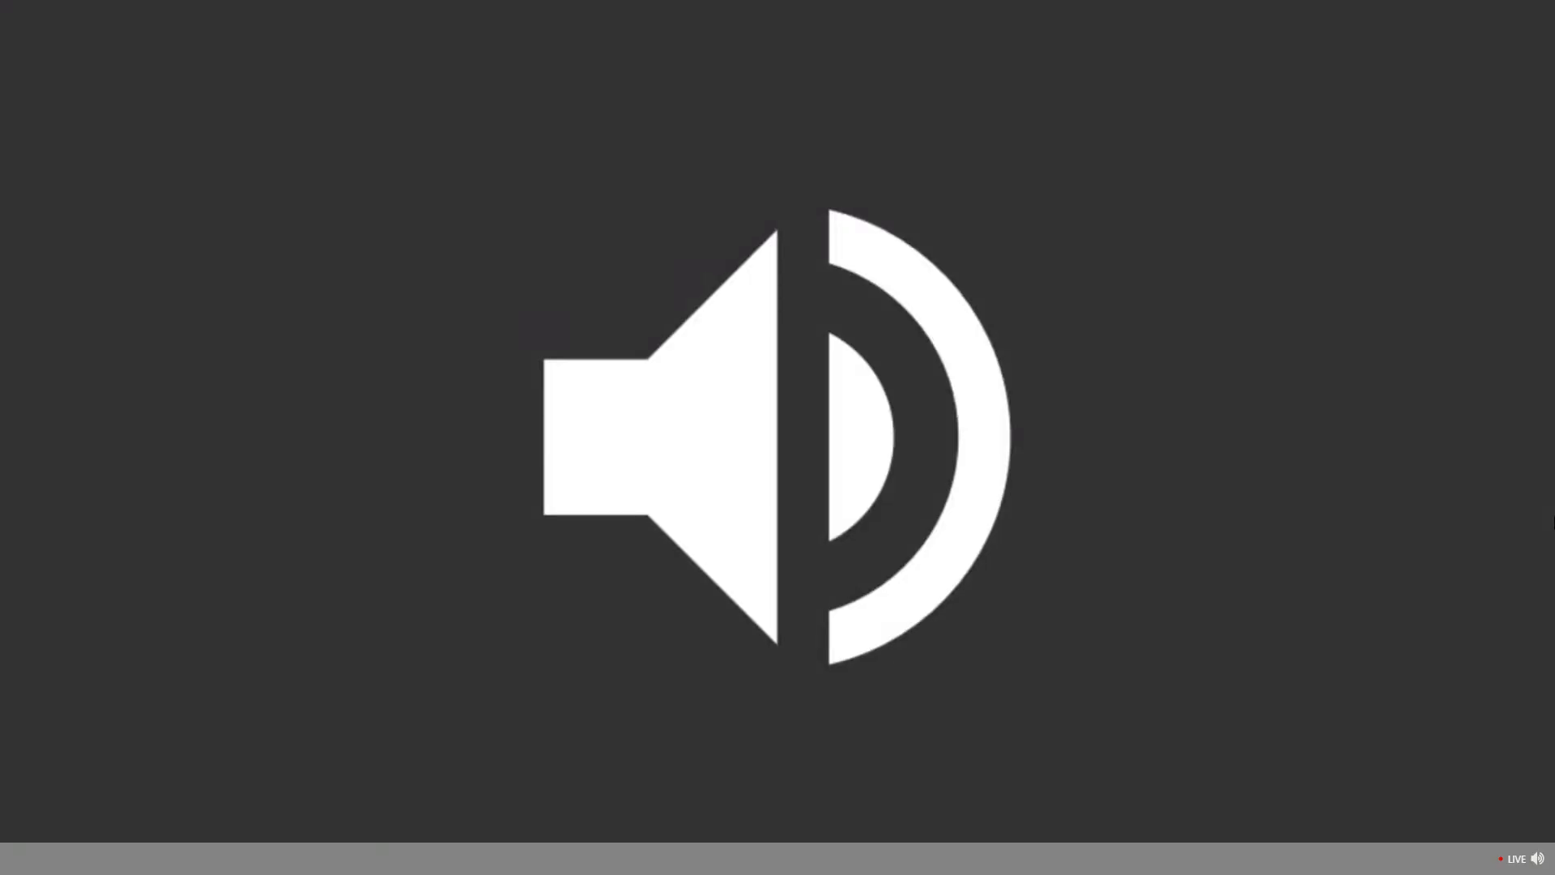
key("Escape")
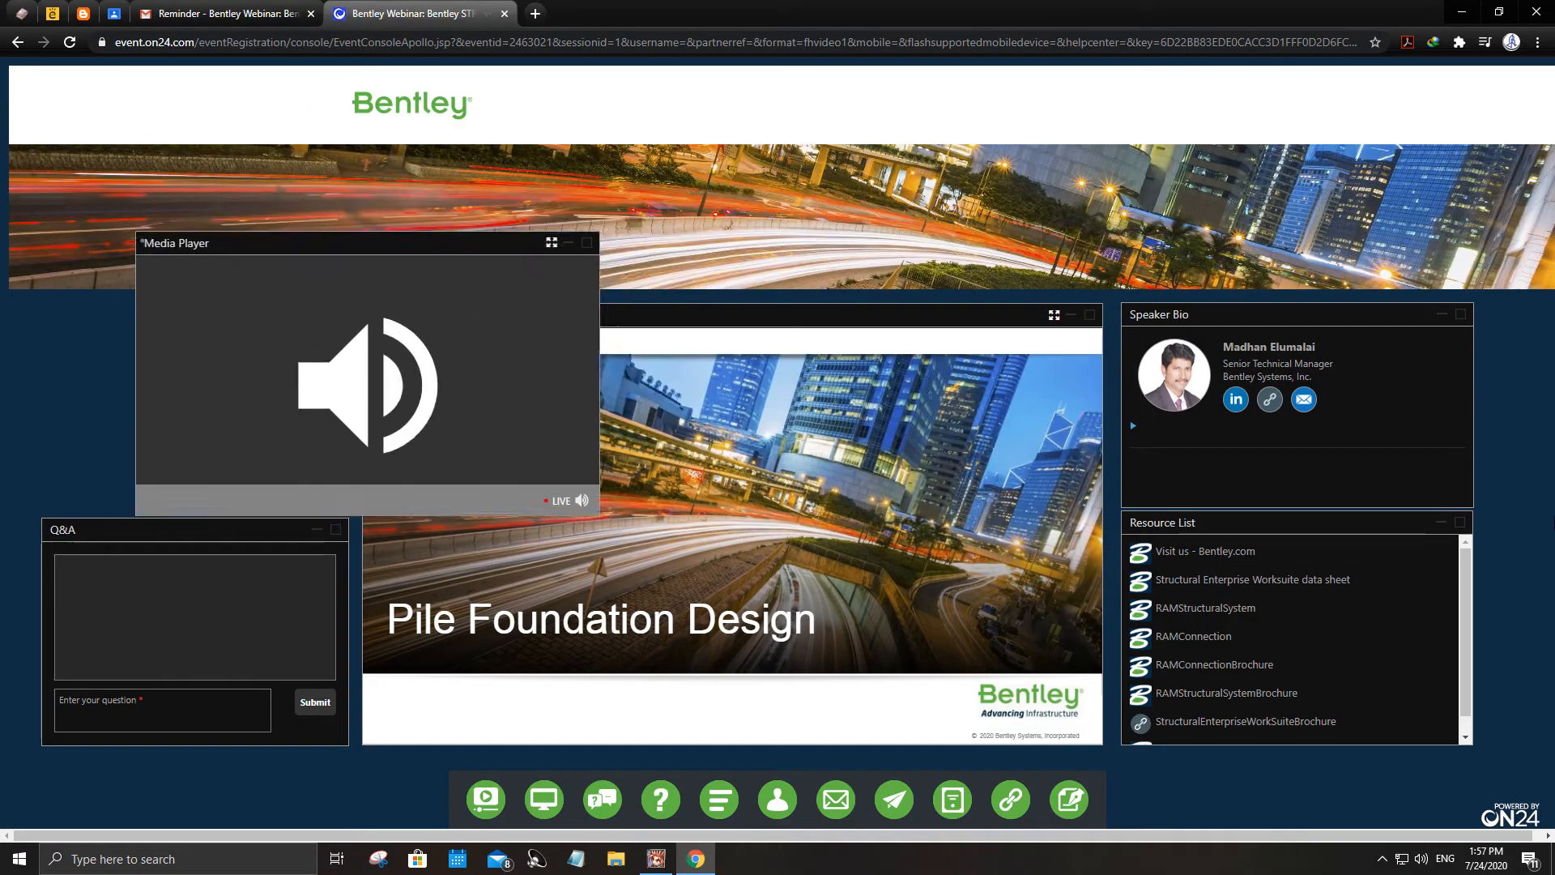
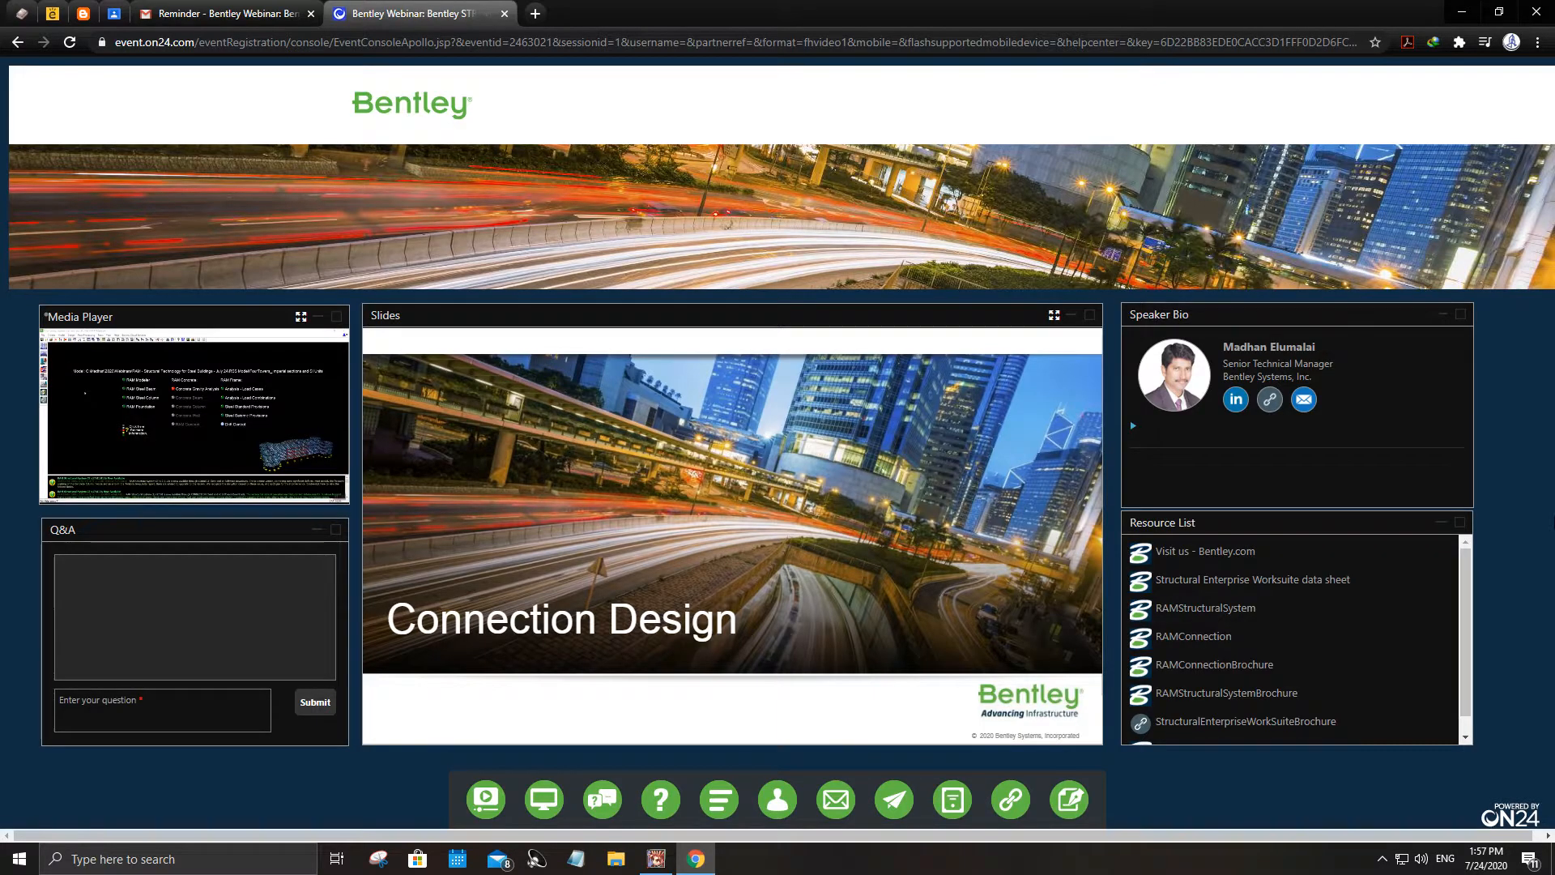
left_click(300, 318)
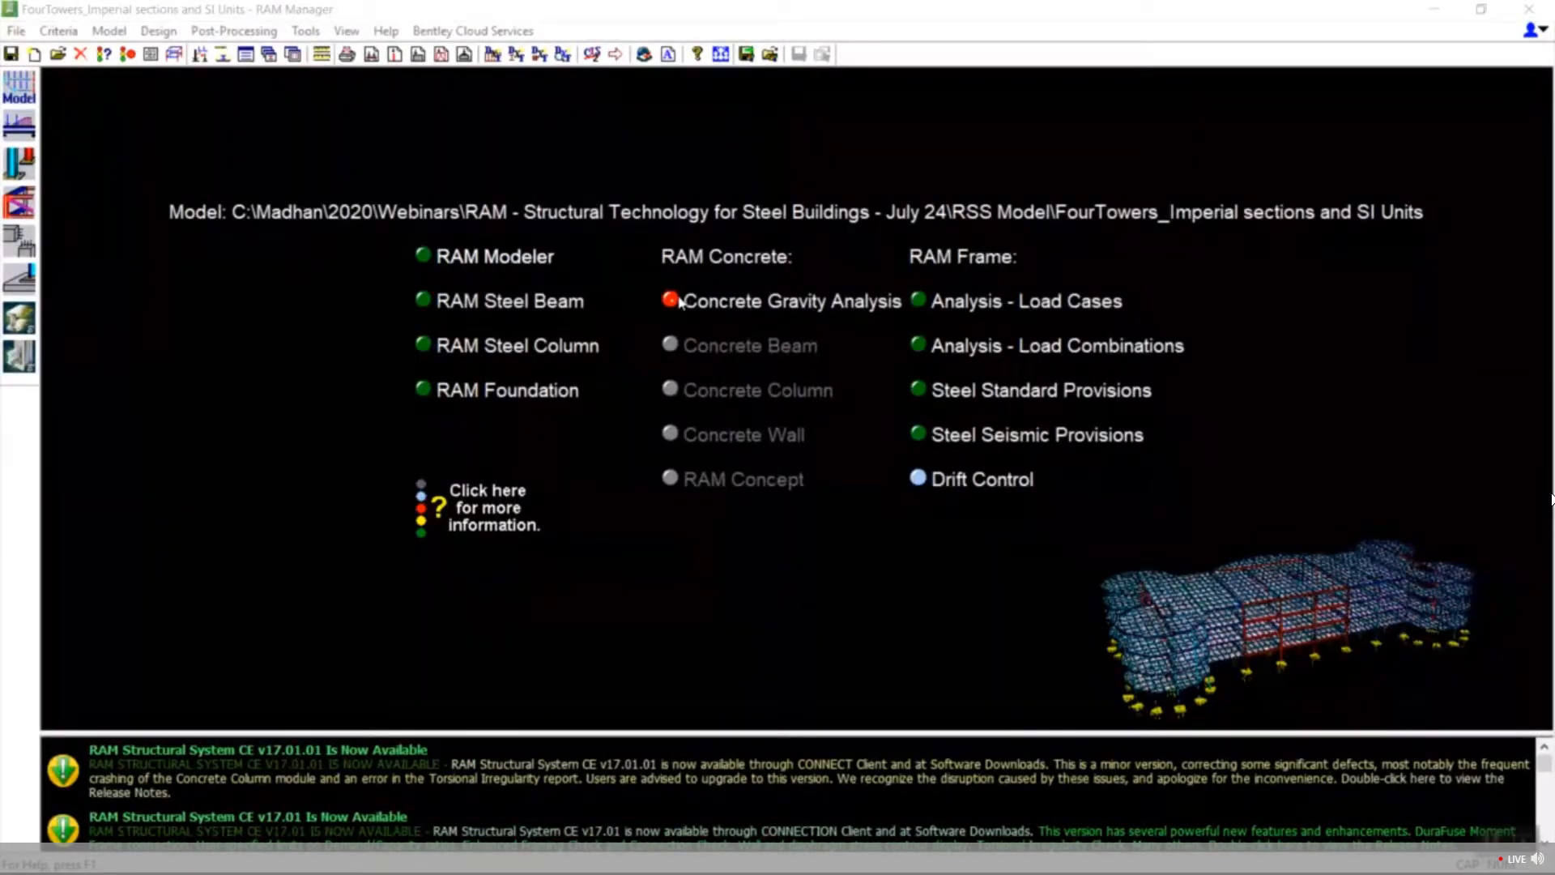
left_click(30, 363)
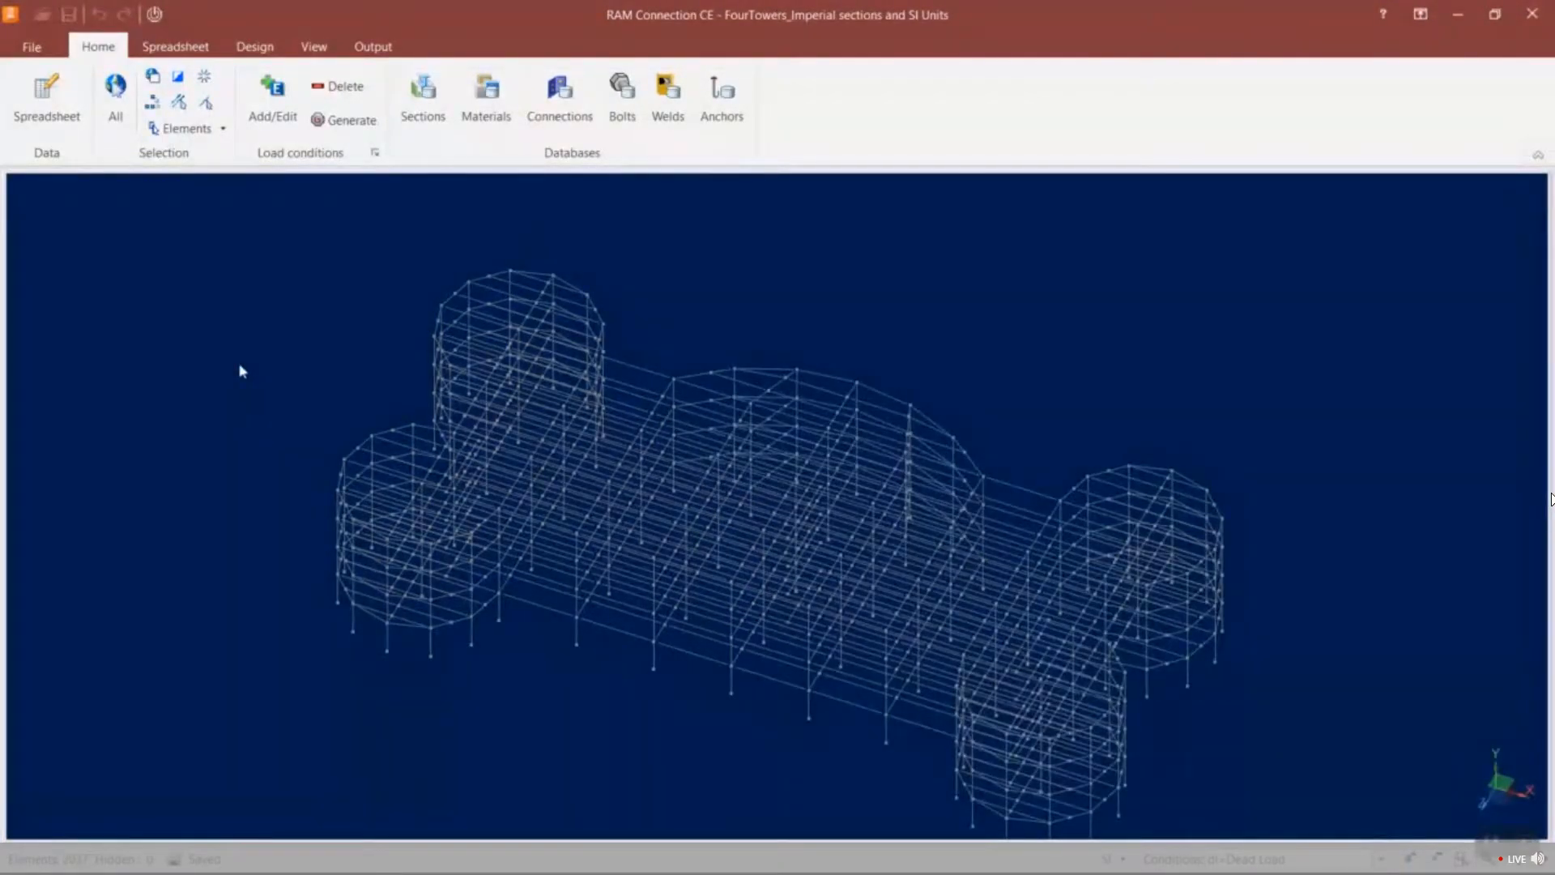
middle_click_drag(334, 356, 356, 295)
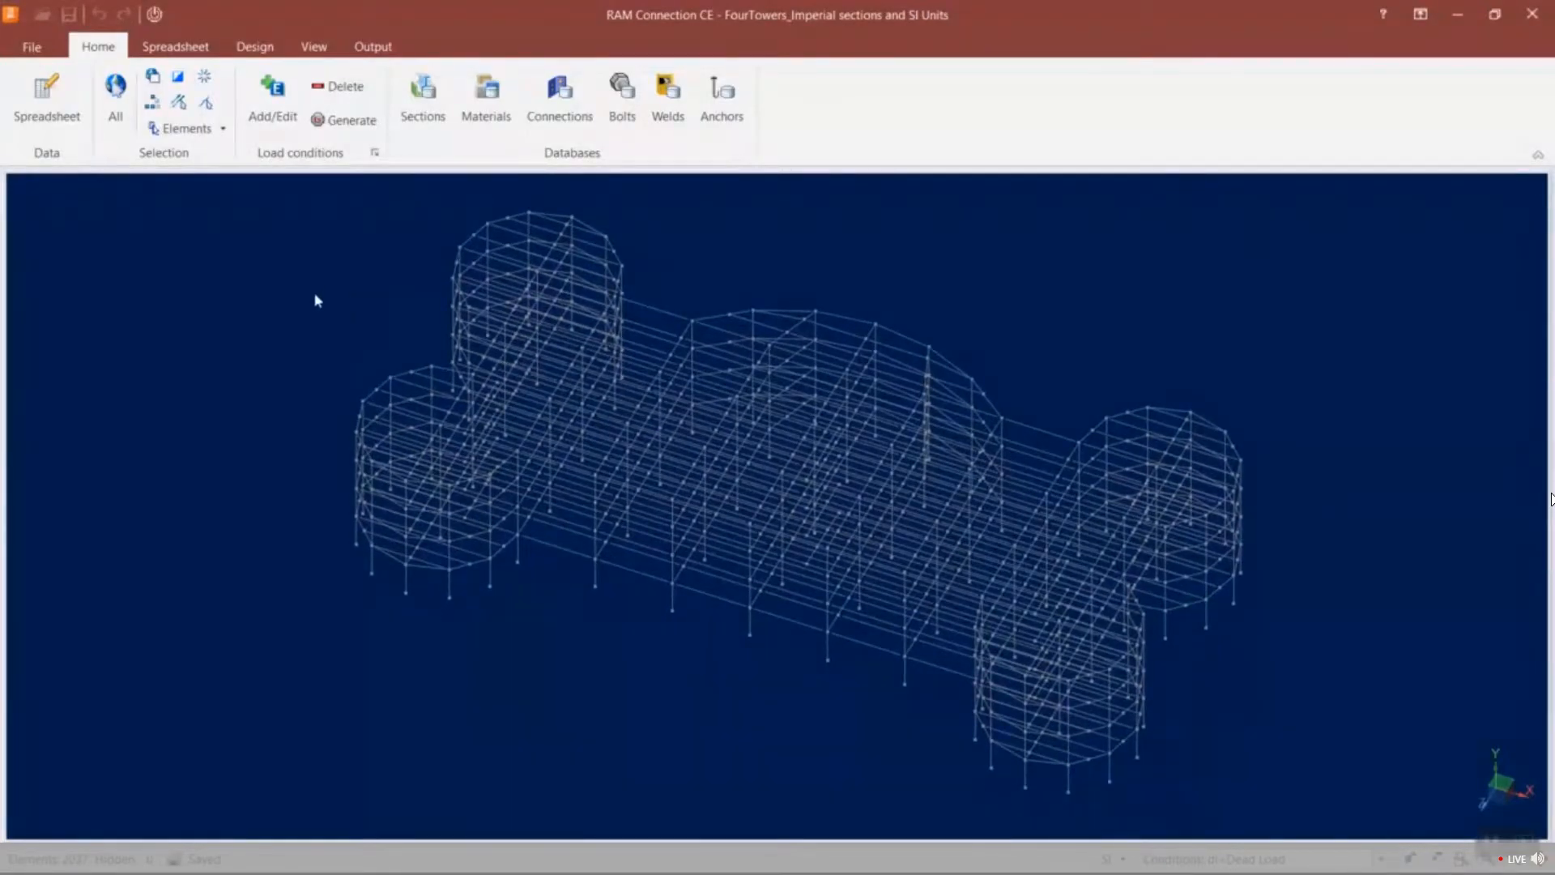
Display the whole FourTowers model in top view as a line model without rendering.
right_click(392, 256)
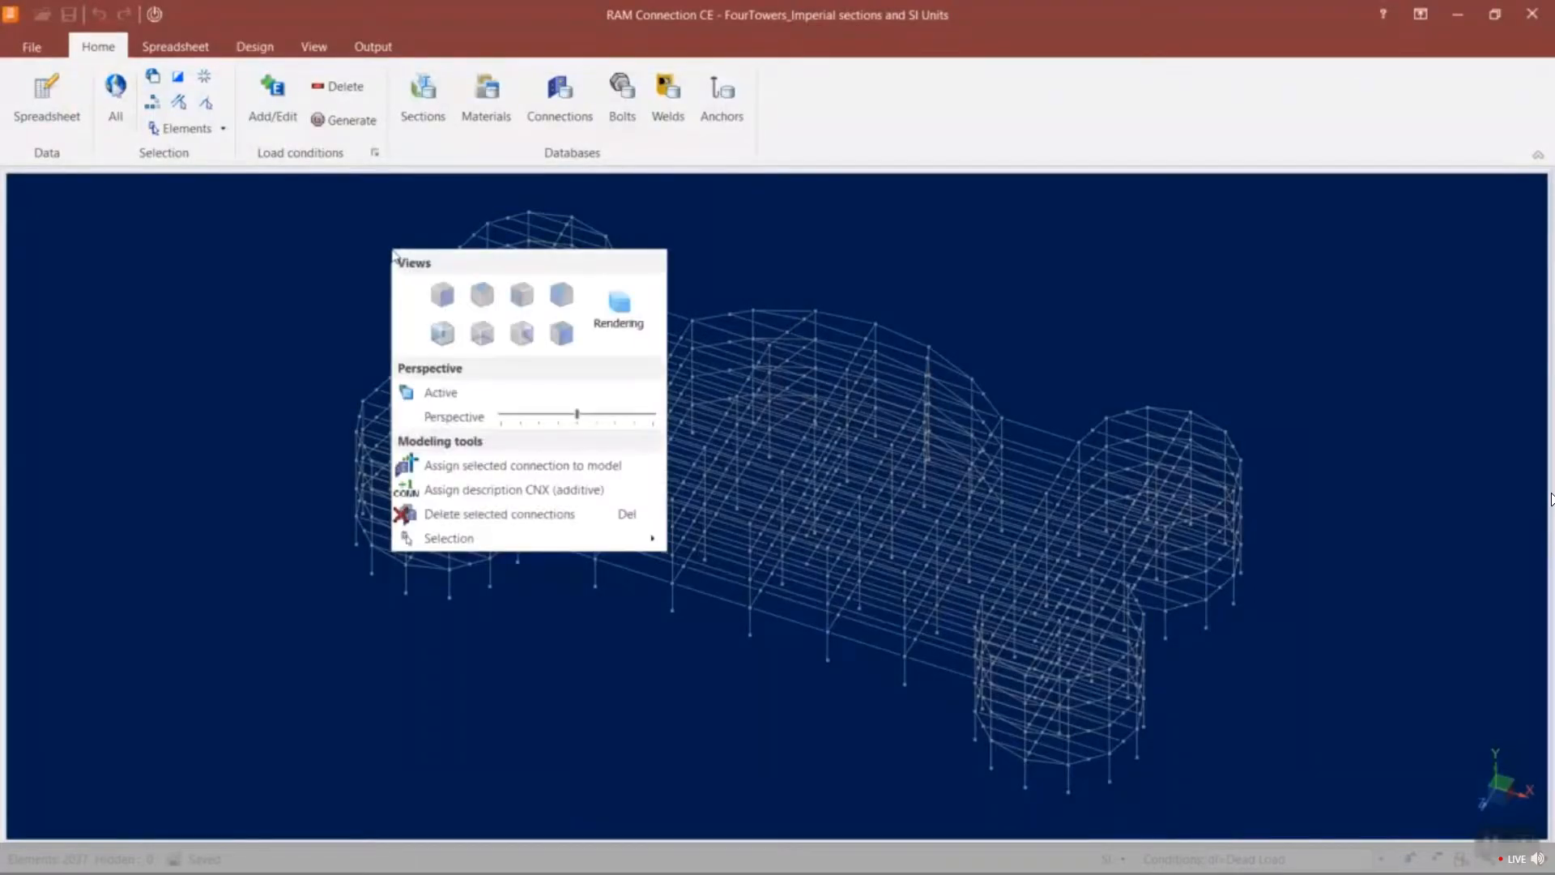
left_click(485, 296)
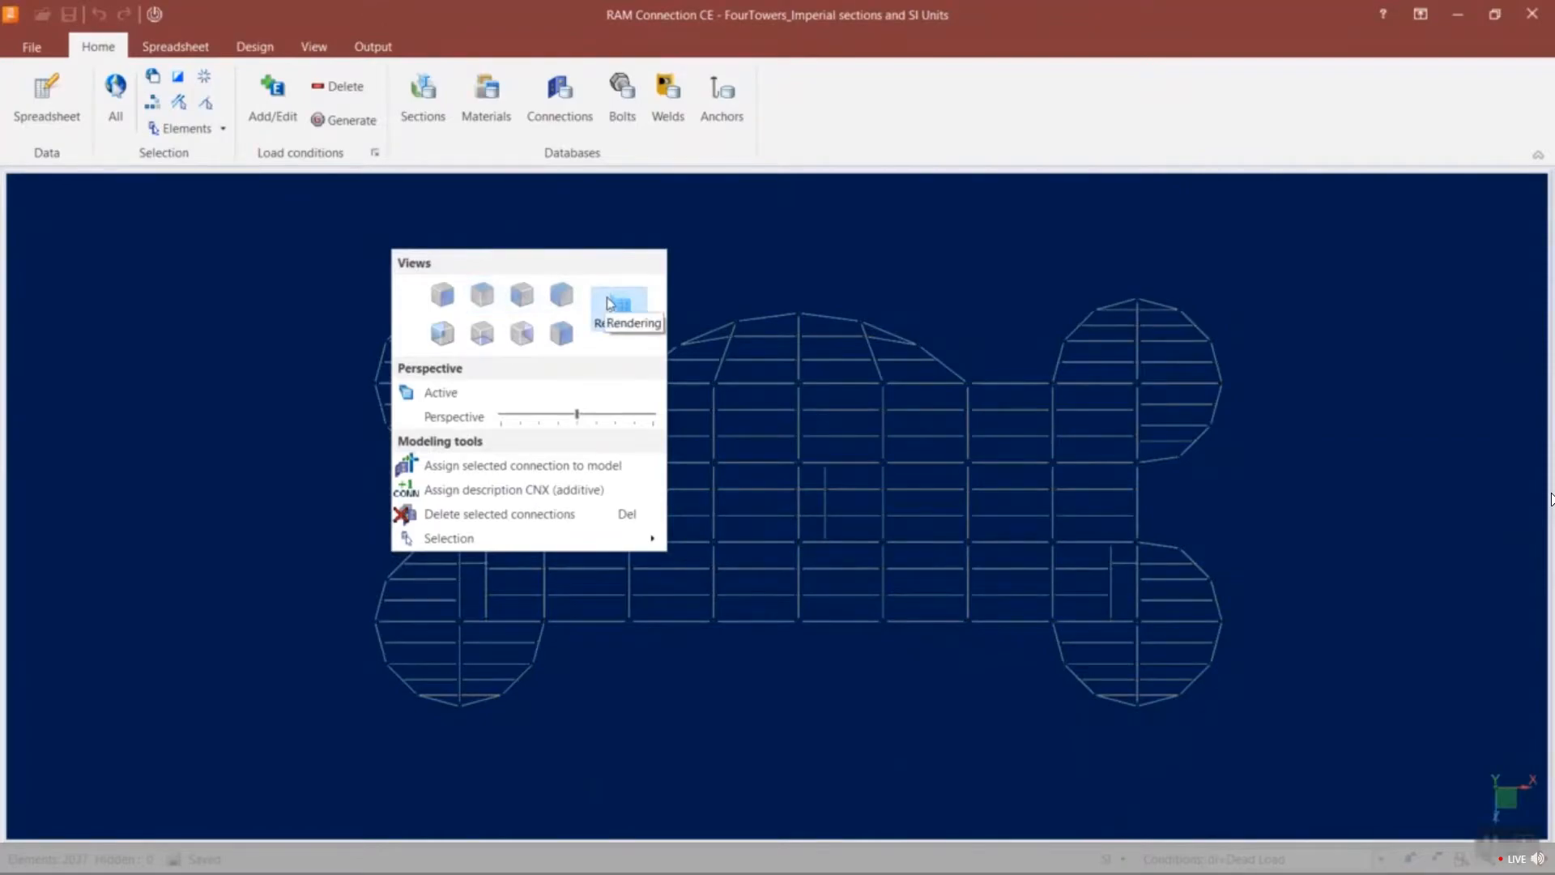
left_click(814, 291)
left_click_drag(334, 236, 1254, 782)
scroll(989, 670, "up", 1)
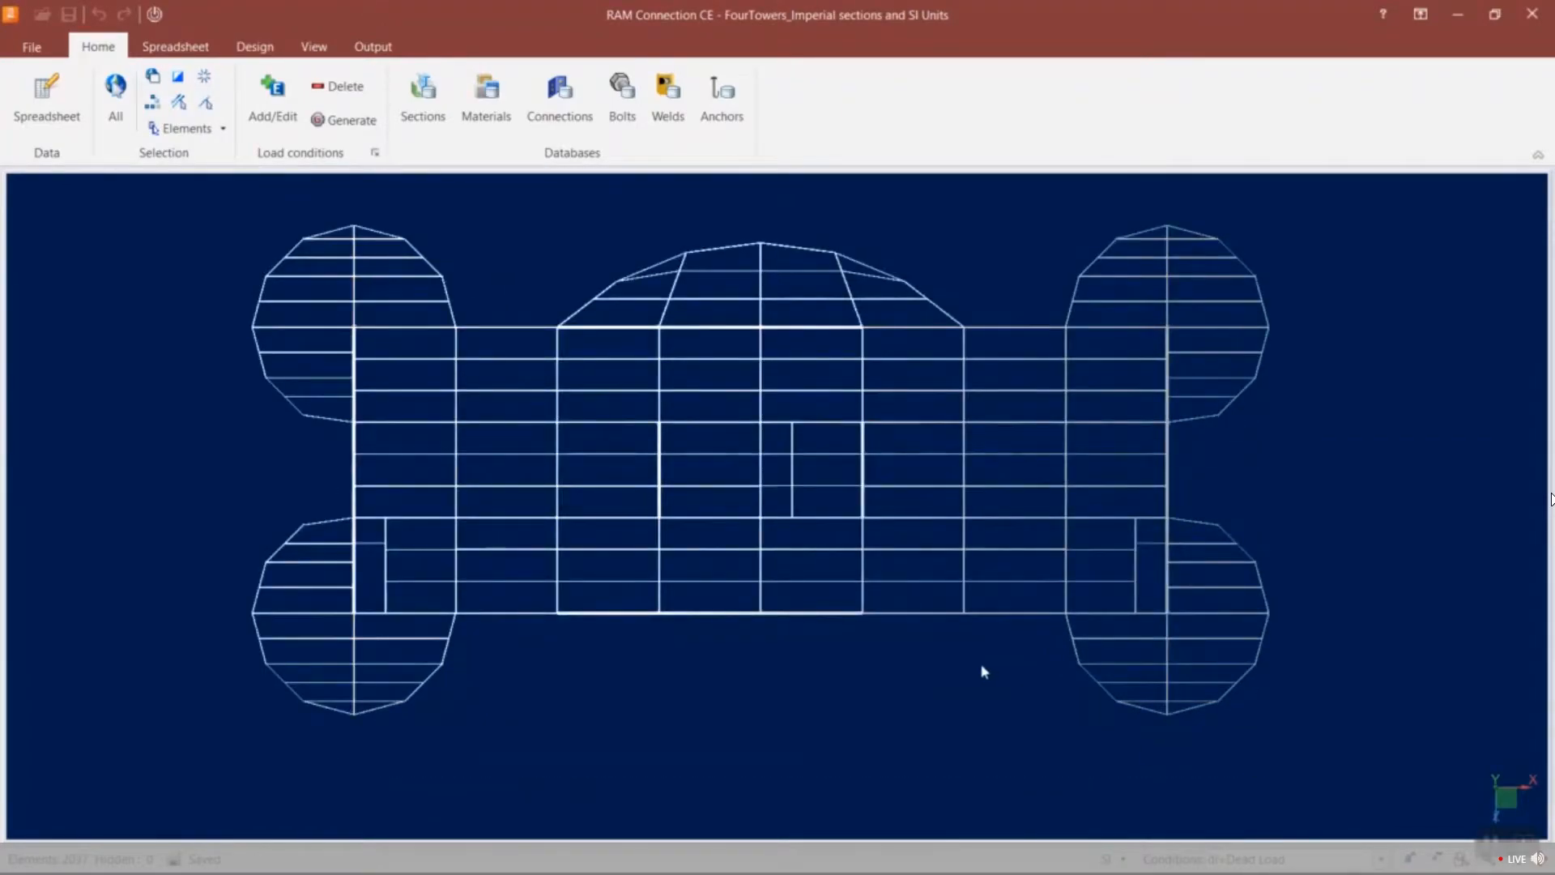
right_click(979, 663)
left_click(1209, 422)
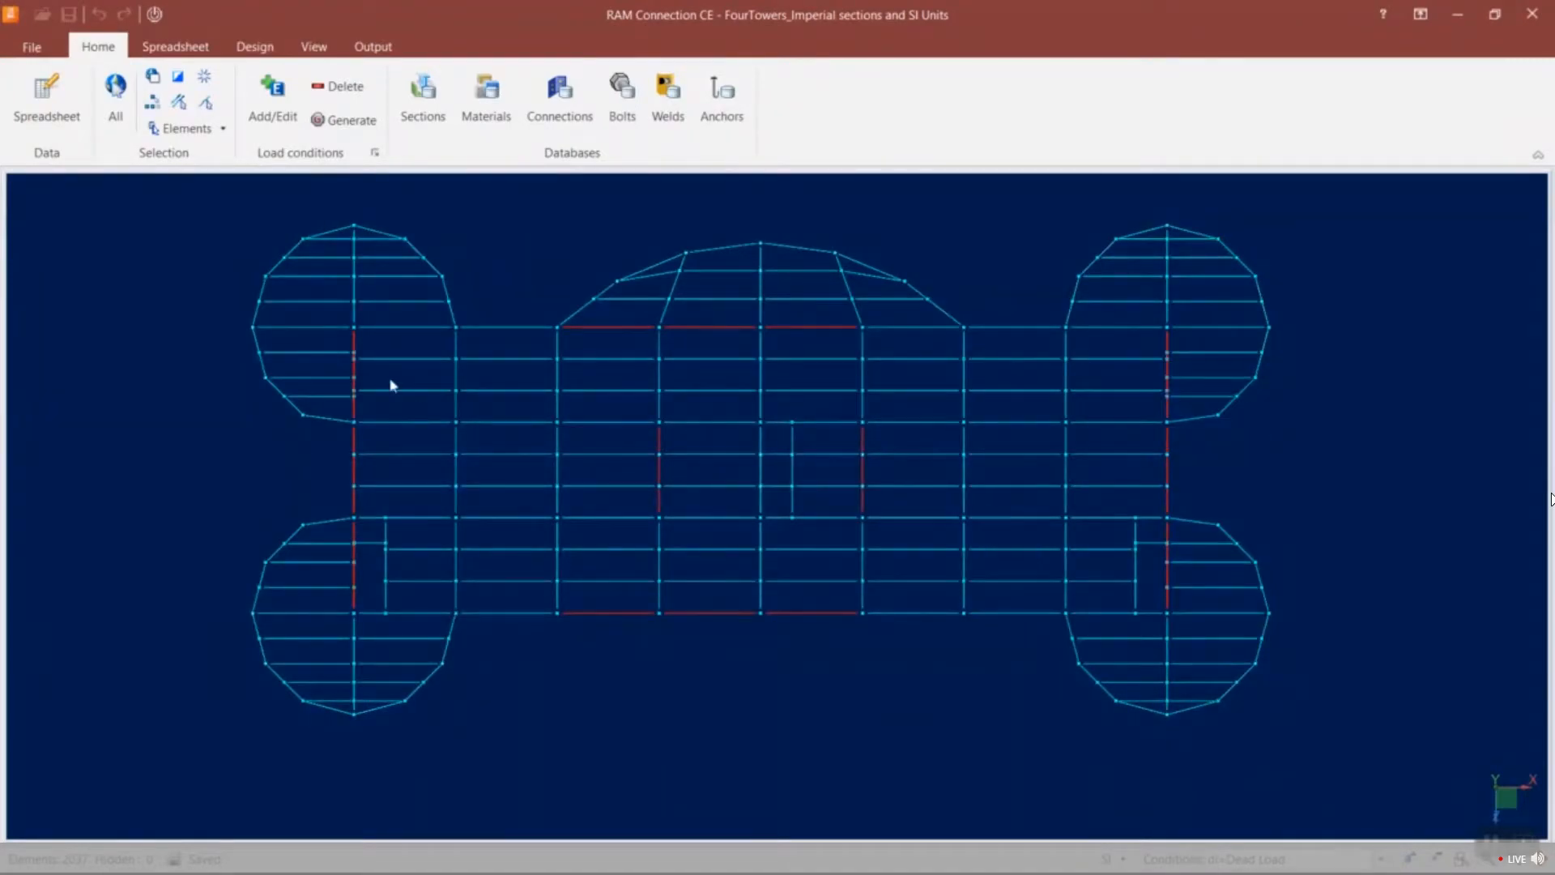
Select the red frame members along both ends, the front, the back and the two inner bays, and isolate them.
left_click_drag(346, 316, 370, 620)
left_click_drag(546, 319, 890, 341)
left_click_drag(649, 422, 671, 522)
left_click_drag(851, 413, 884, 536)
left_click_drag(531, 605, 883, 660)
left_click_drag(1160, 322, 1182, 633)
left_click(177, 80)
left_click(152, 76)
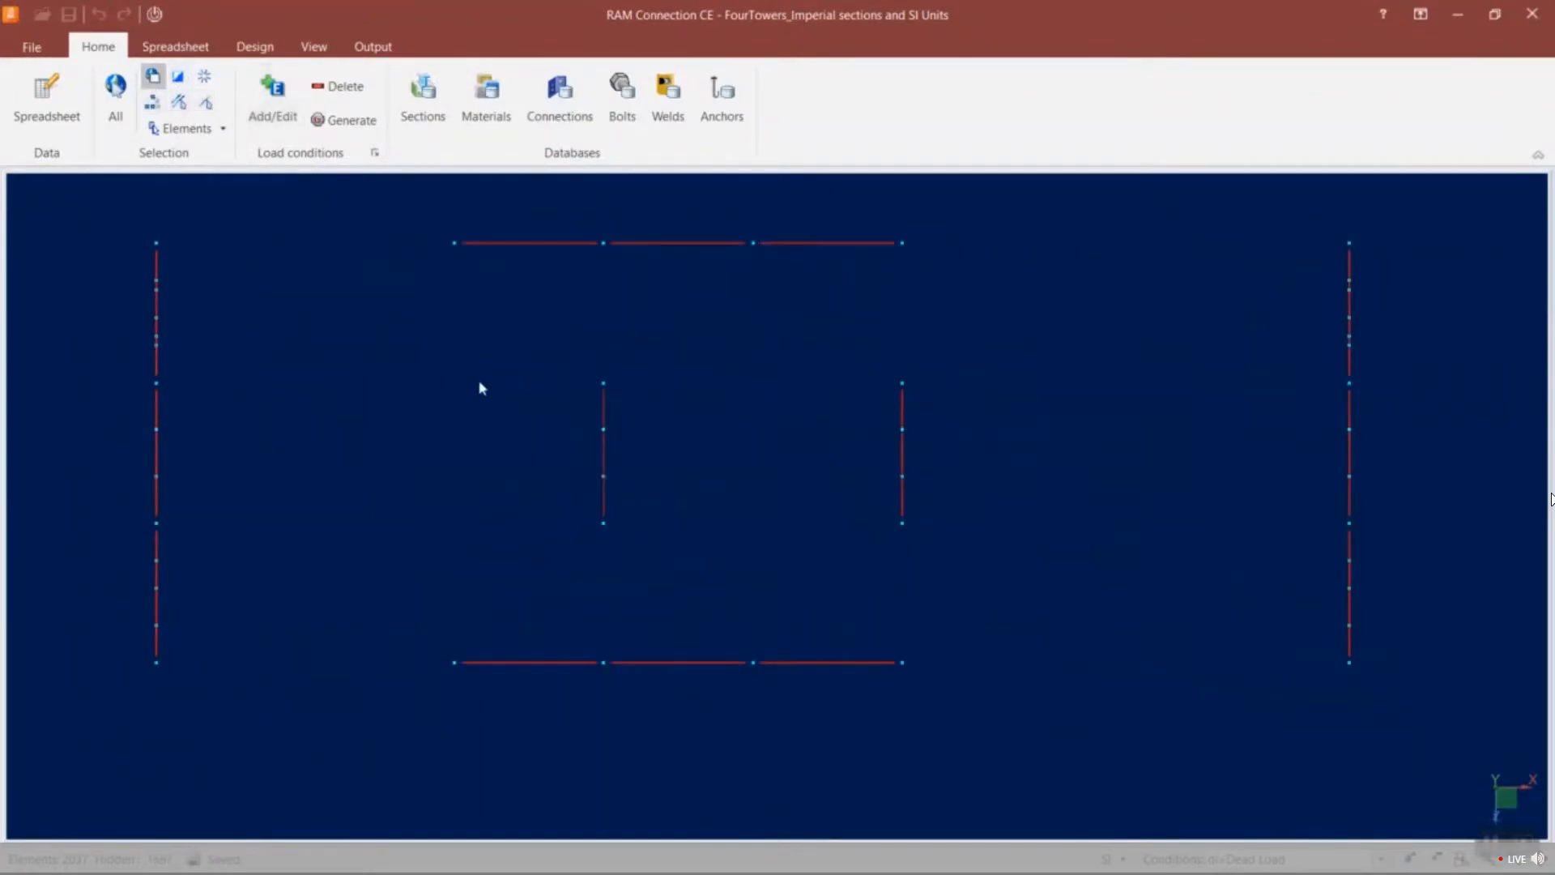
Show the isolated frames in a rendered isometric view.
right_click(488, 405)
left_click(593, 362)
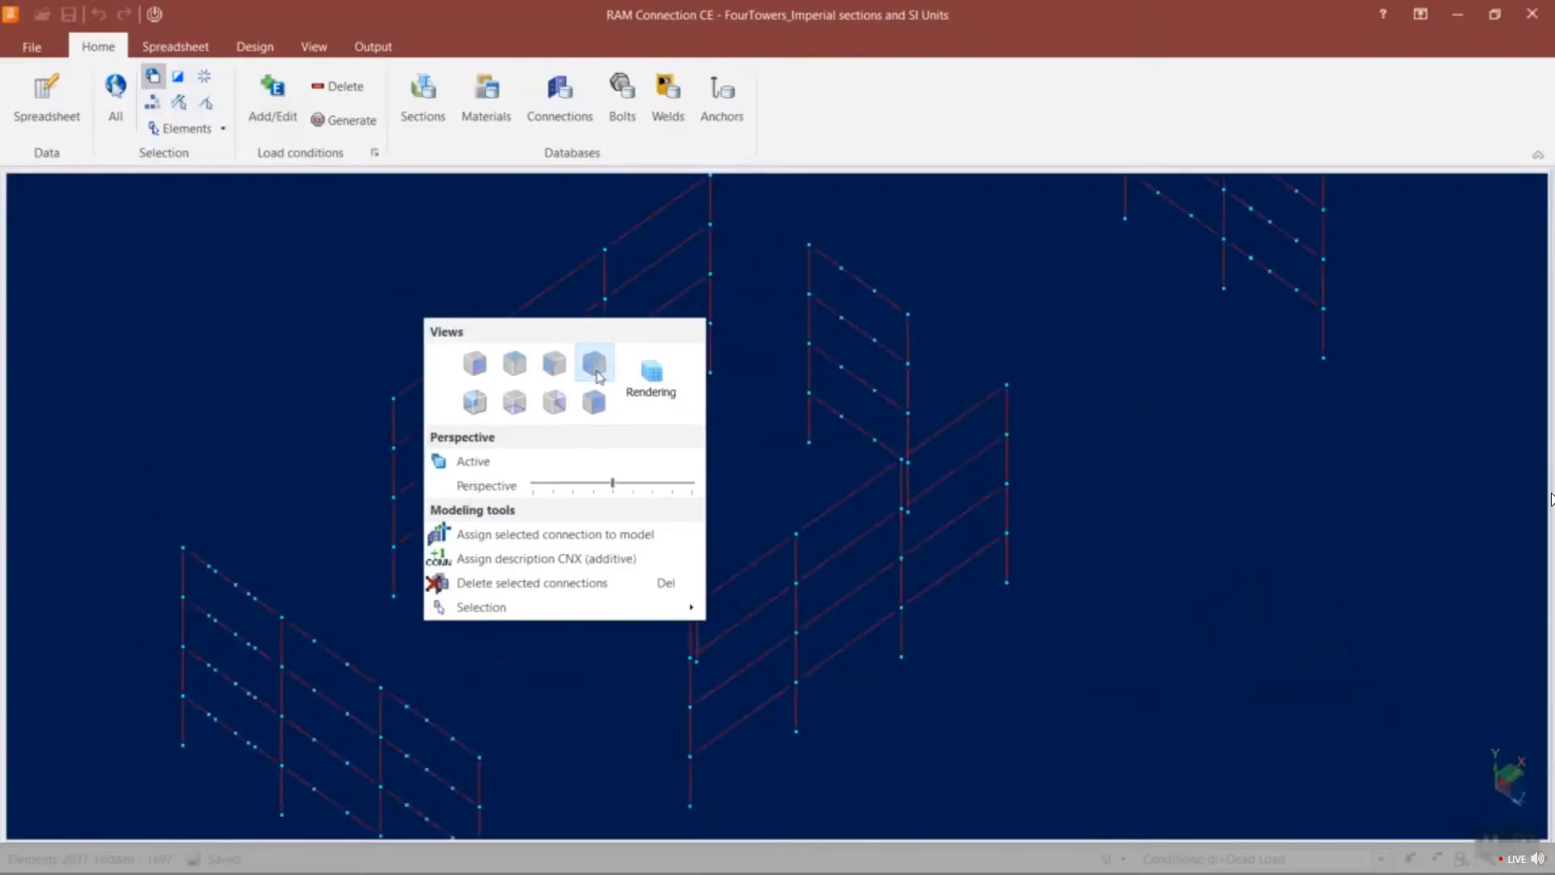
left_click(656, 377)
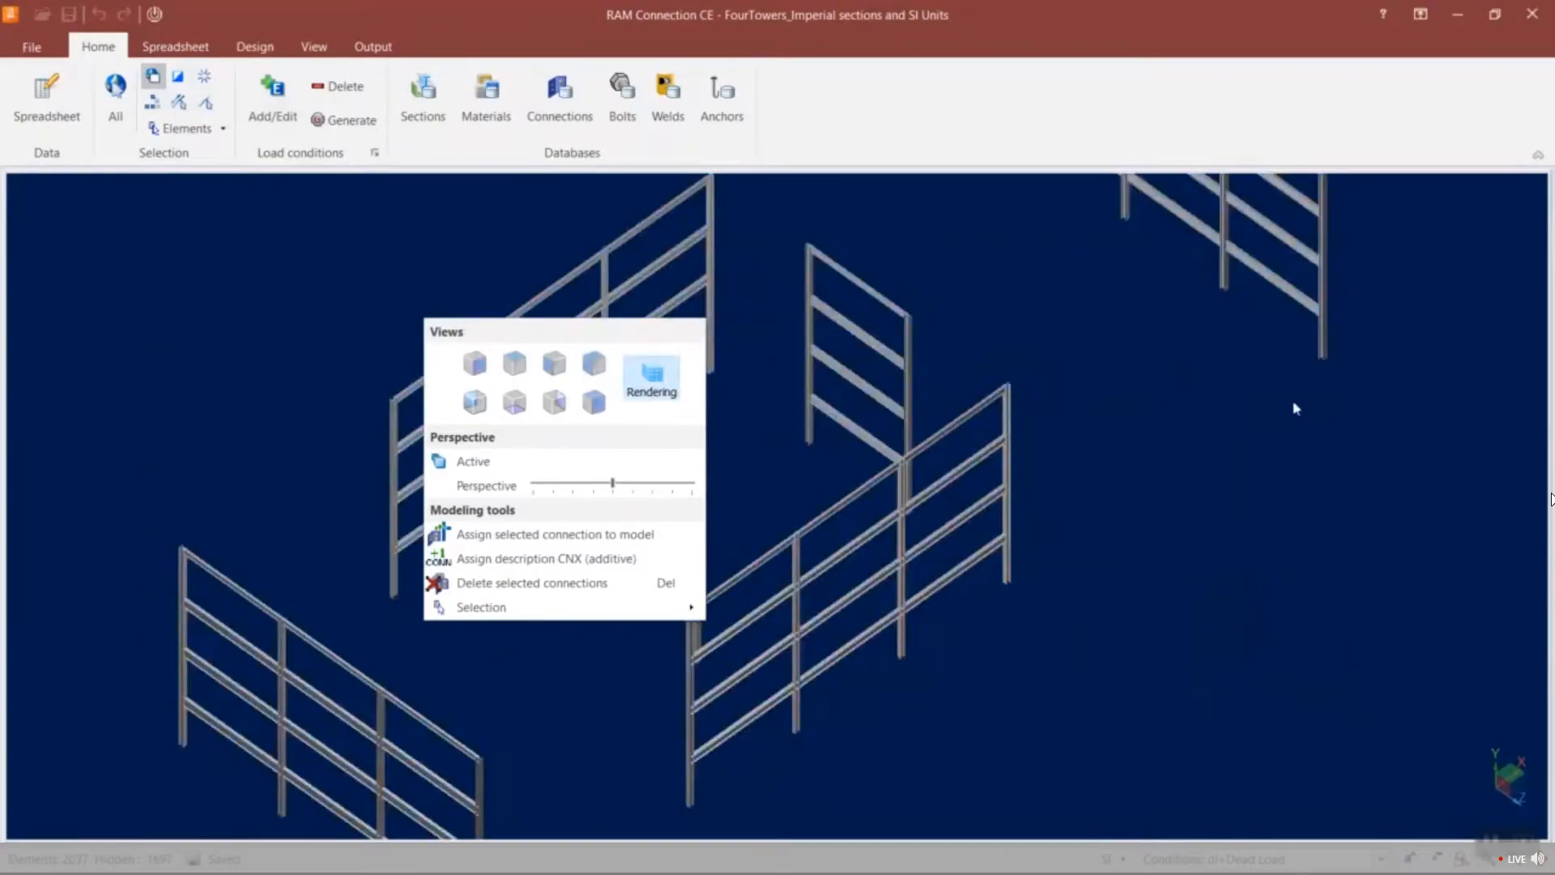
left_click(1294, 409)
scroll(1286, 415, "down", 3)
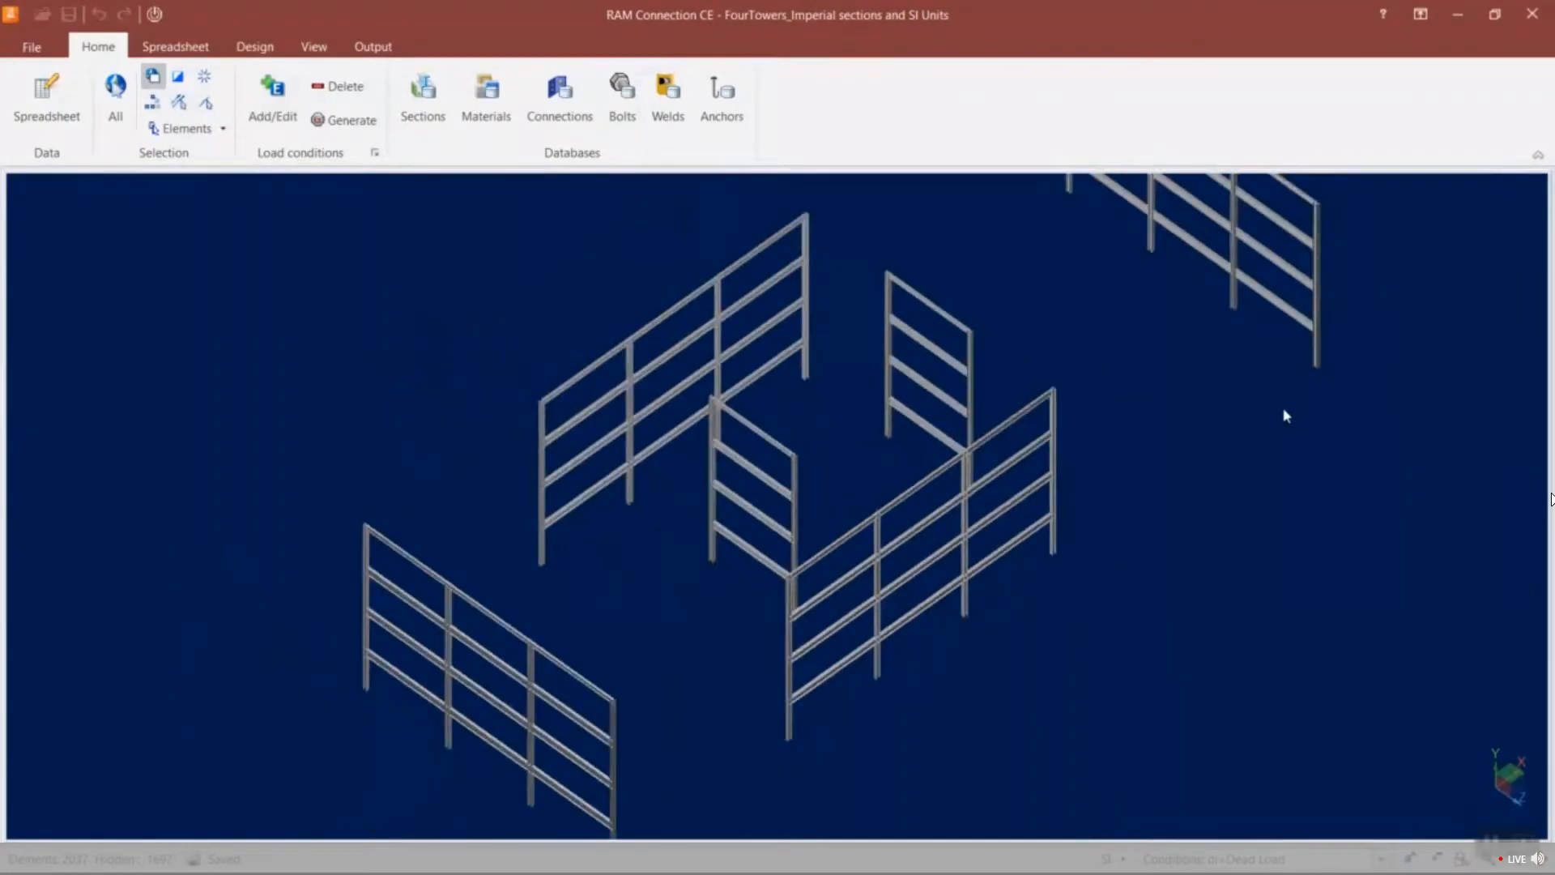
middle_click_drag(1283, 420, 1129, 485)
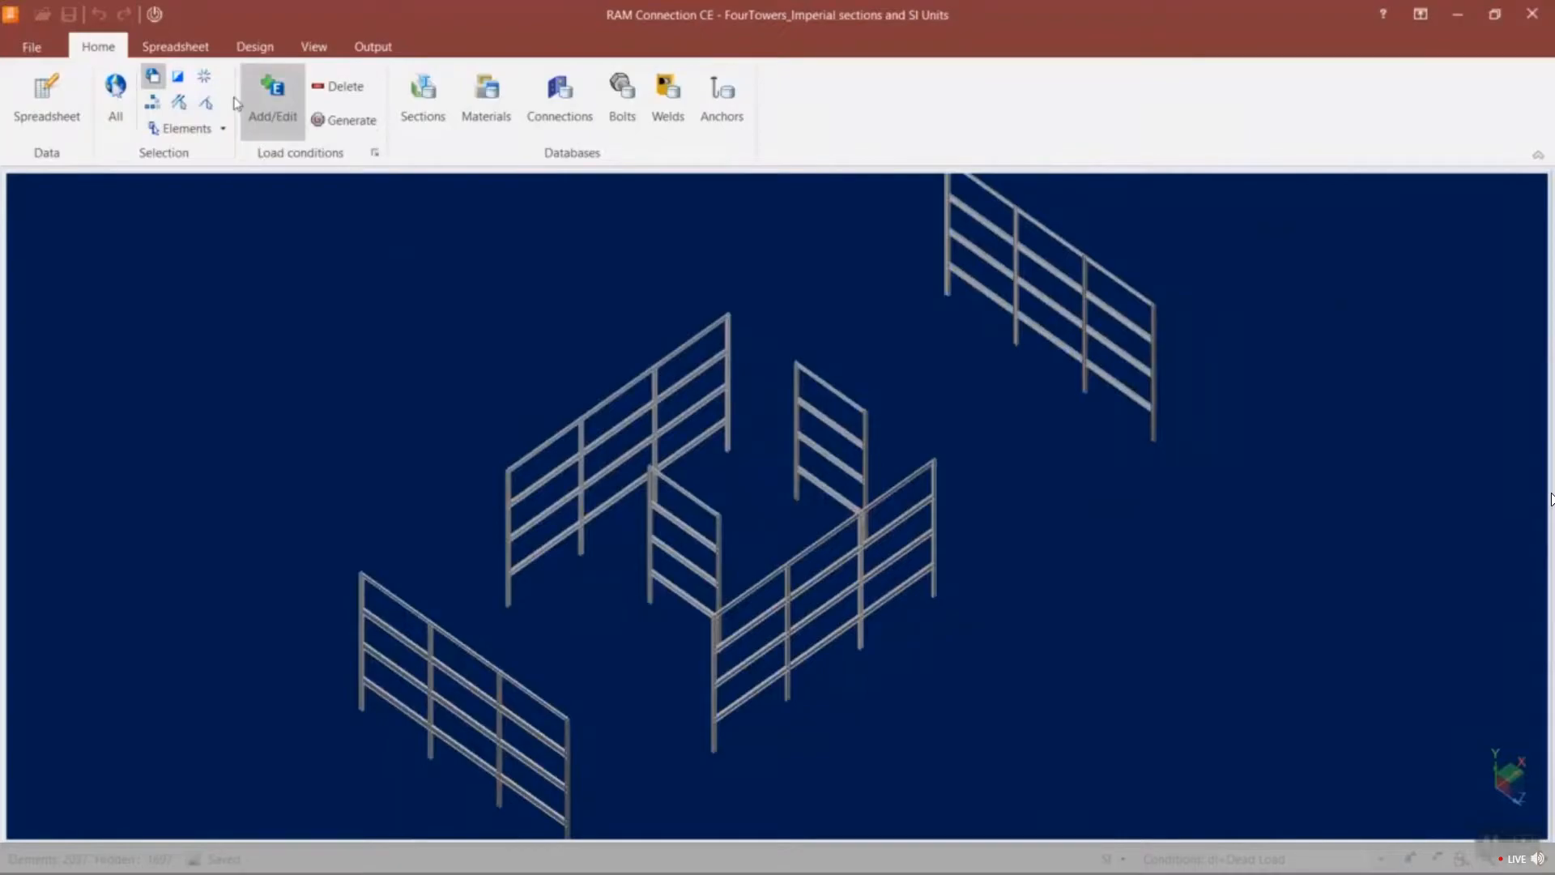
Configure the connection design with design code AISC-16 LRFD and a maximum strength ratio limit of 1.
left_click(255, 47)
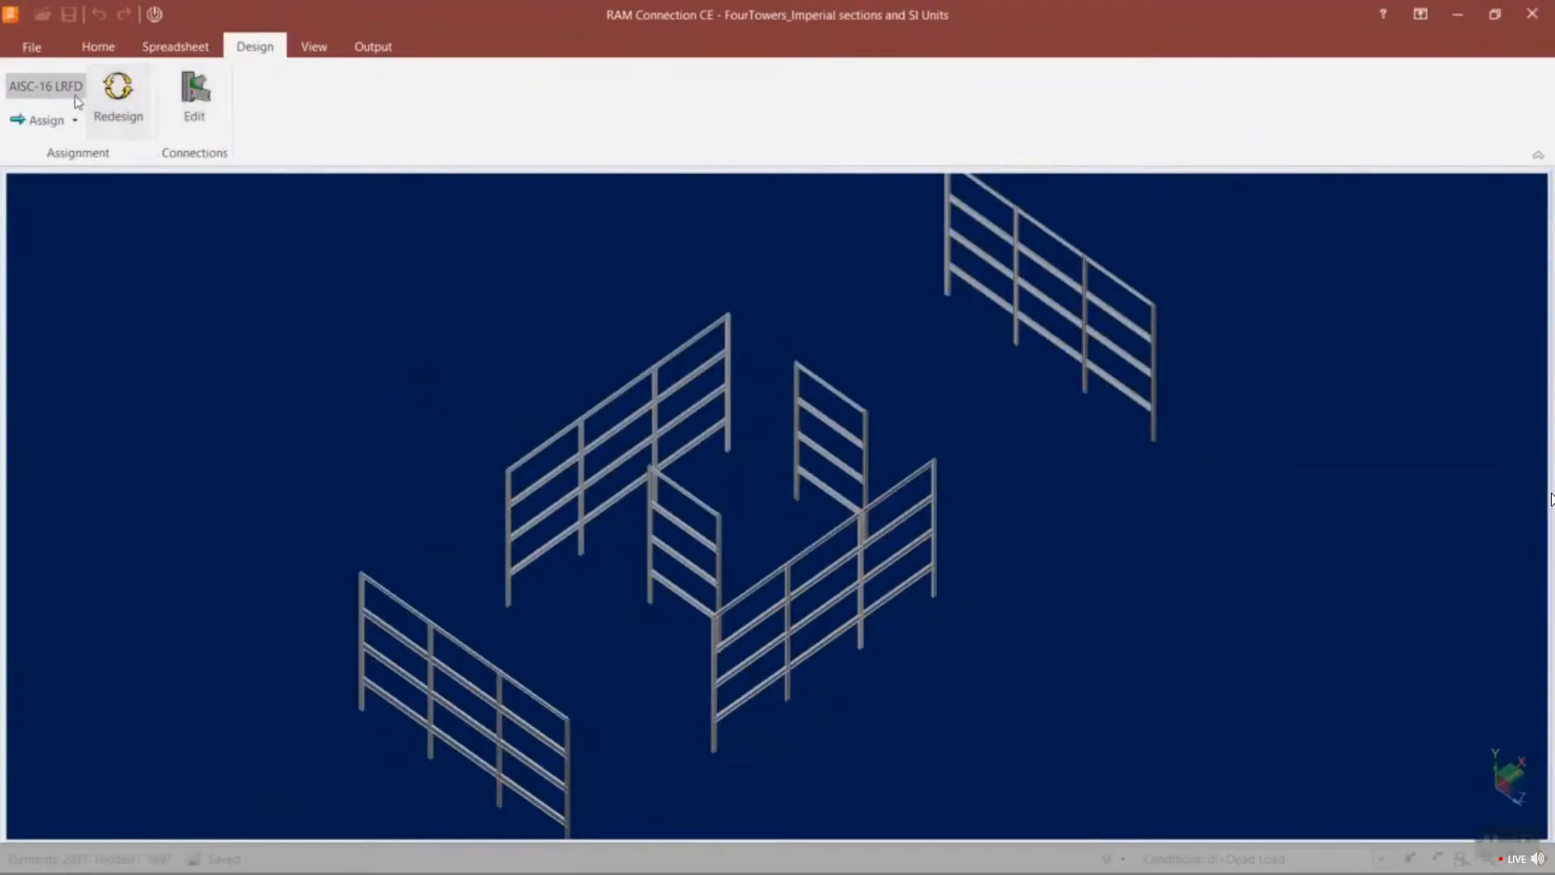
left_click(45, 86)
left_click(837, 197)
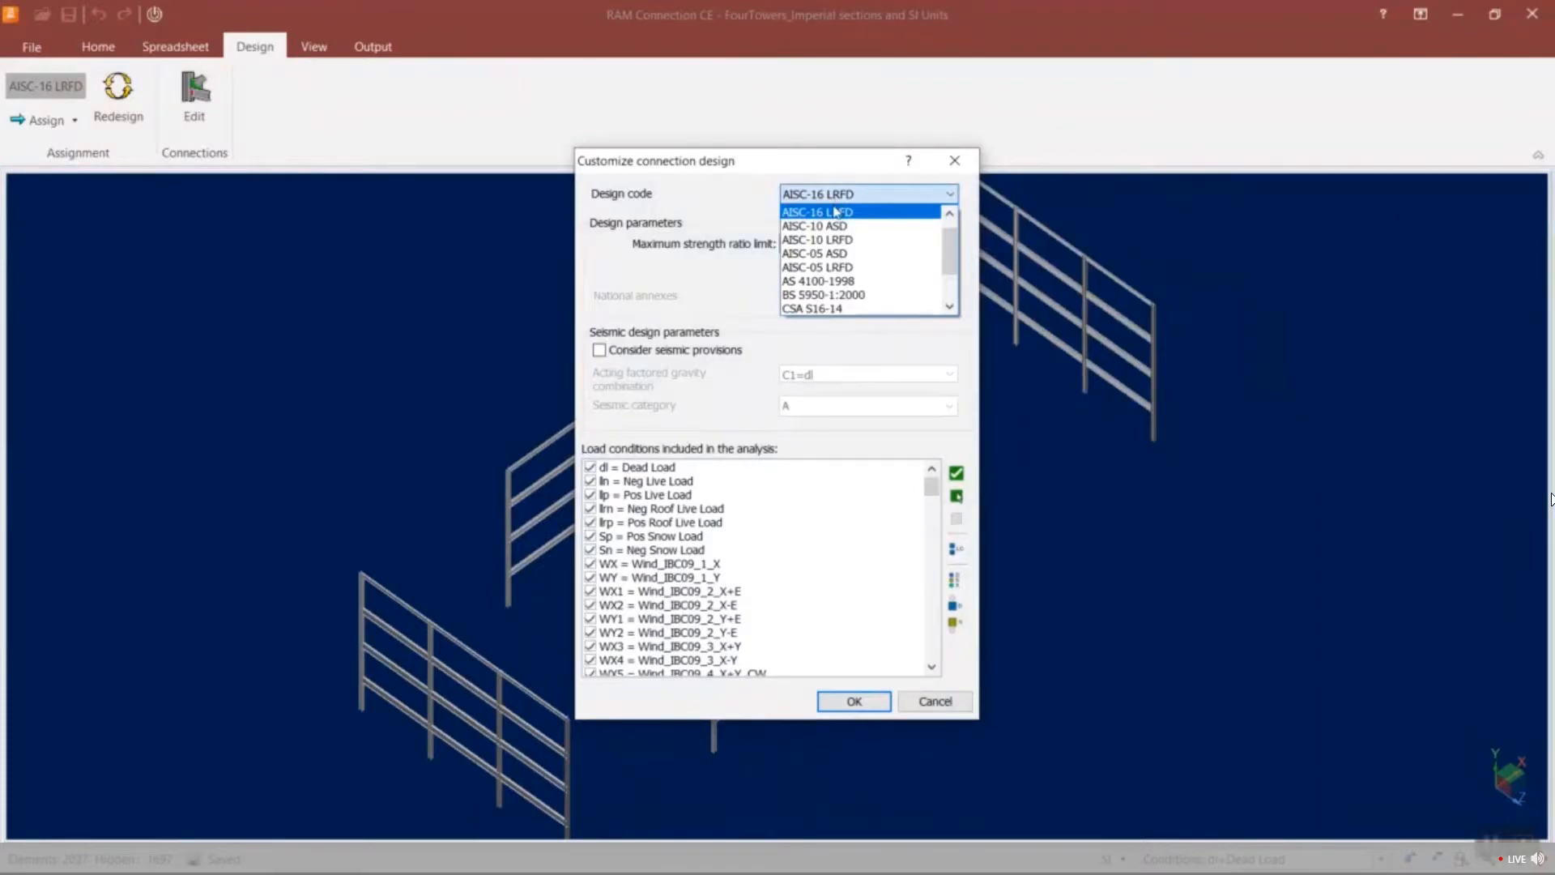
left_click_drag(947, 246, 954, 274)
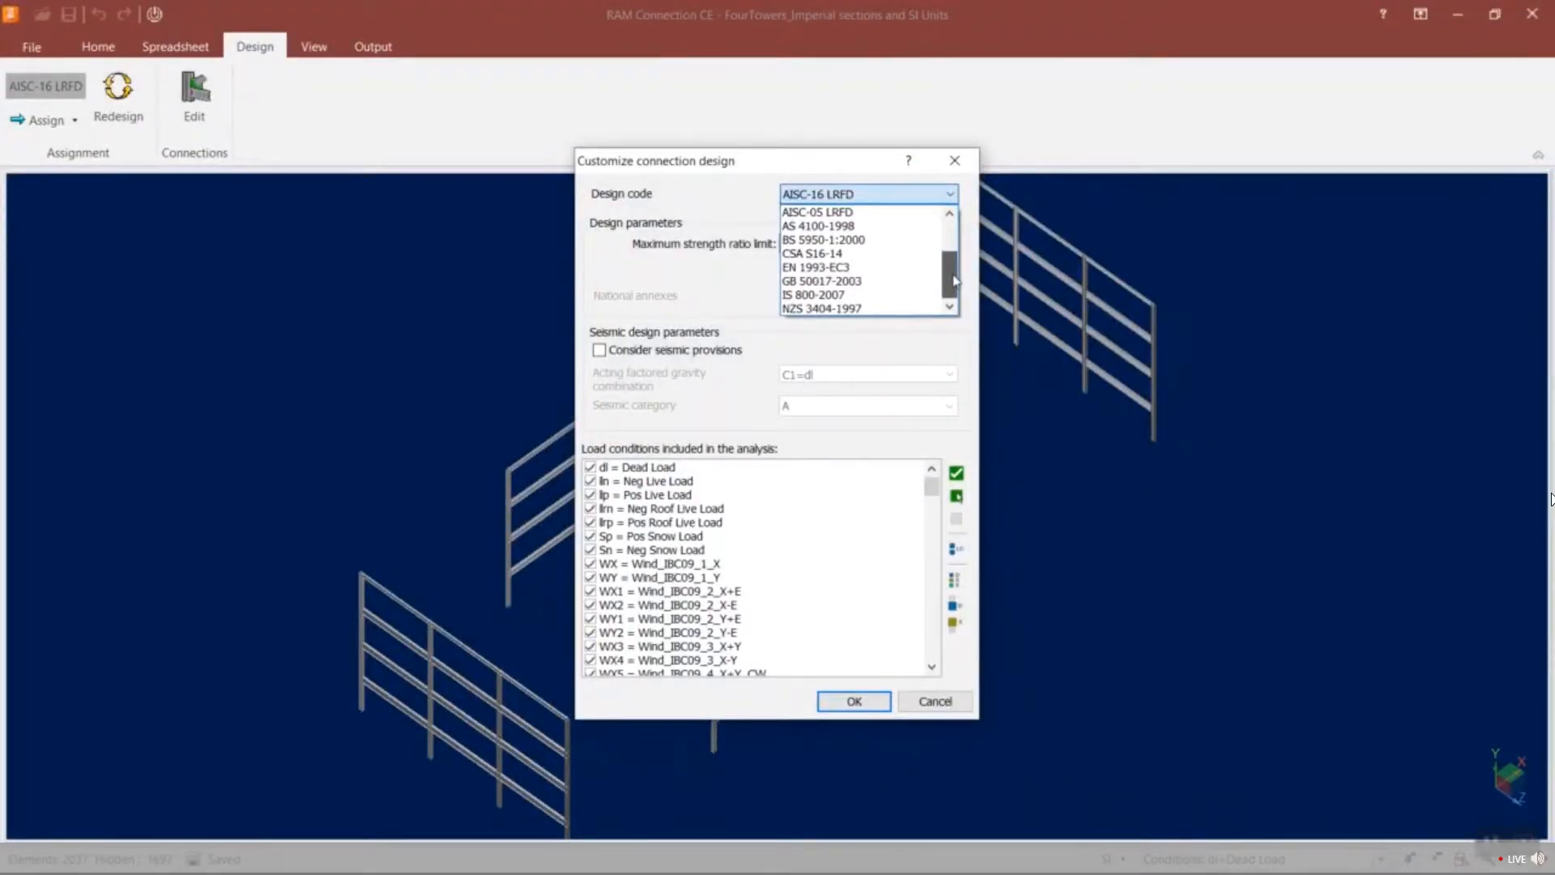
left_click_drag(954, 281, 962, 235)
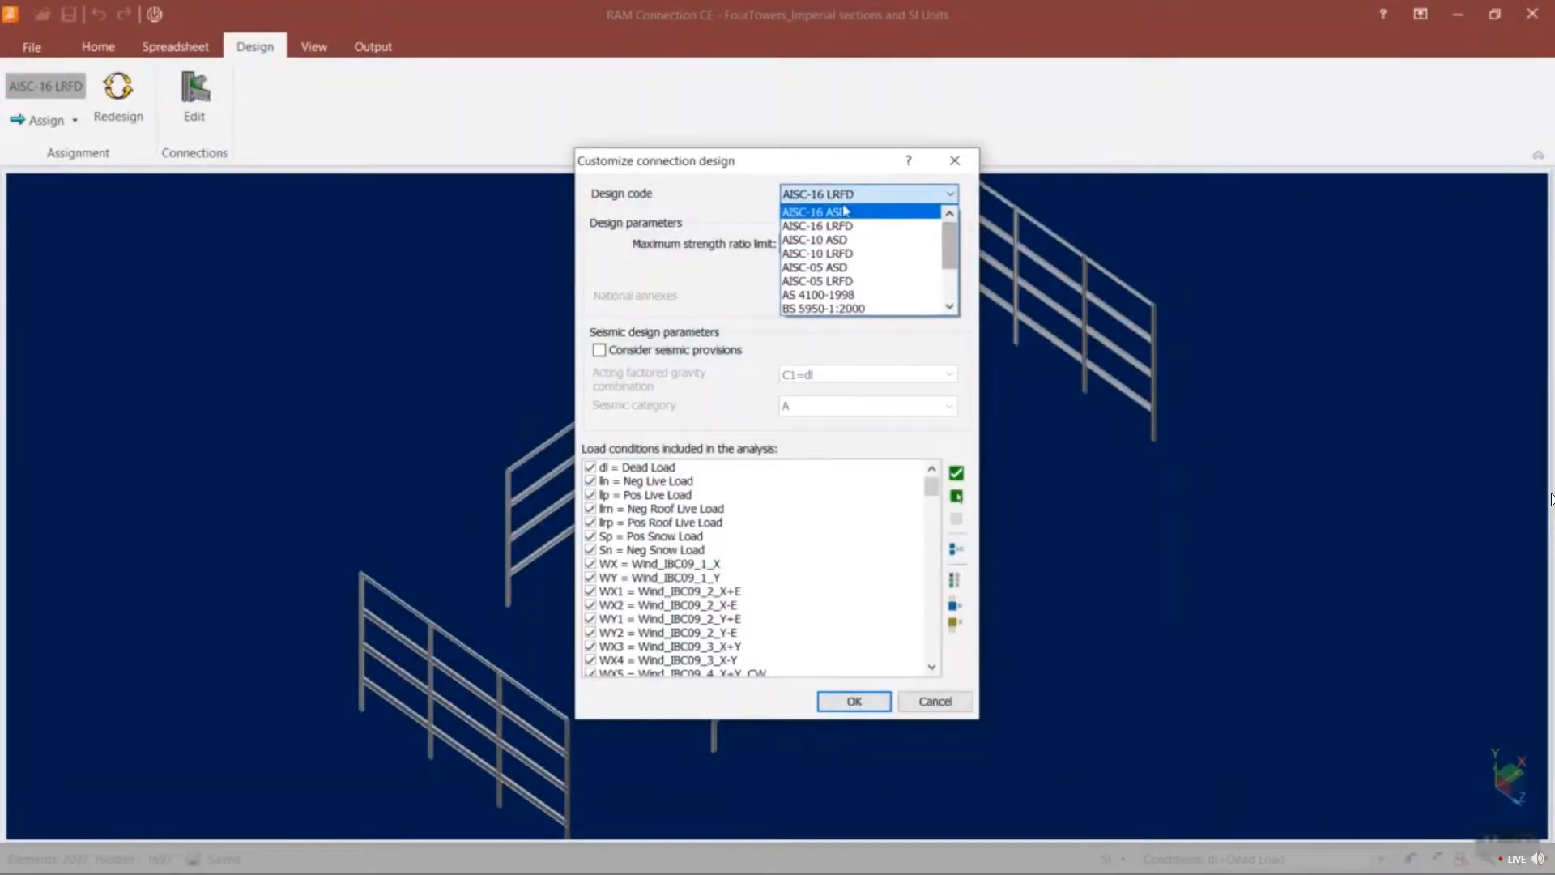
left_click(891, 226)
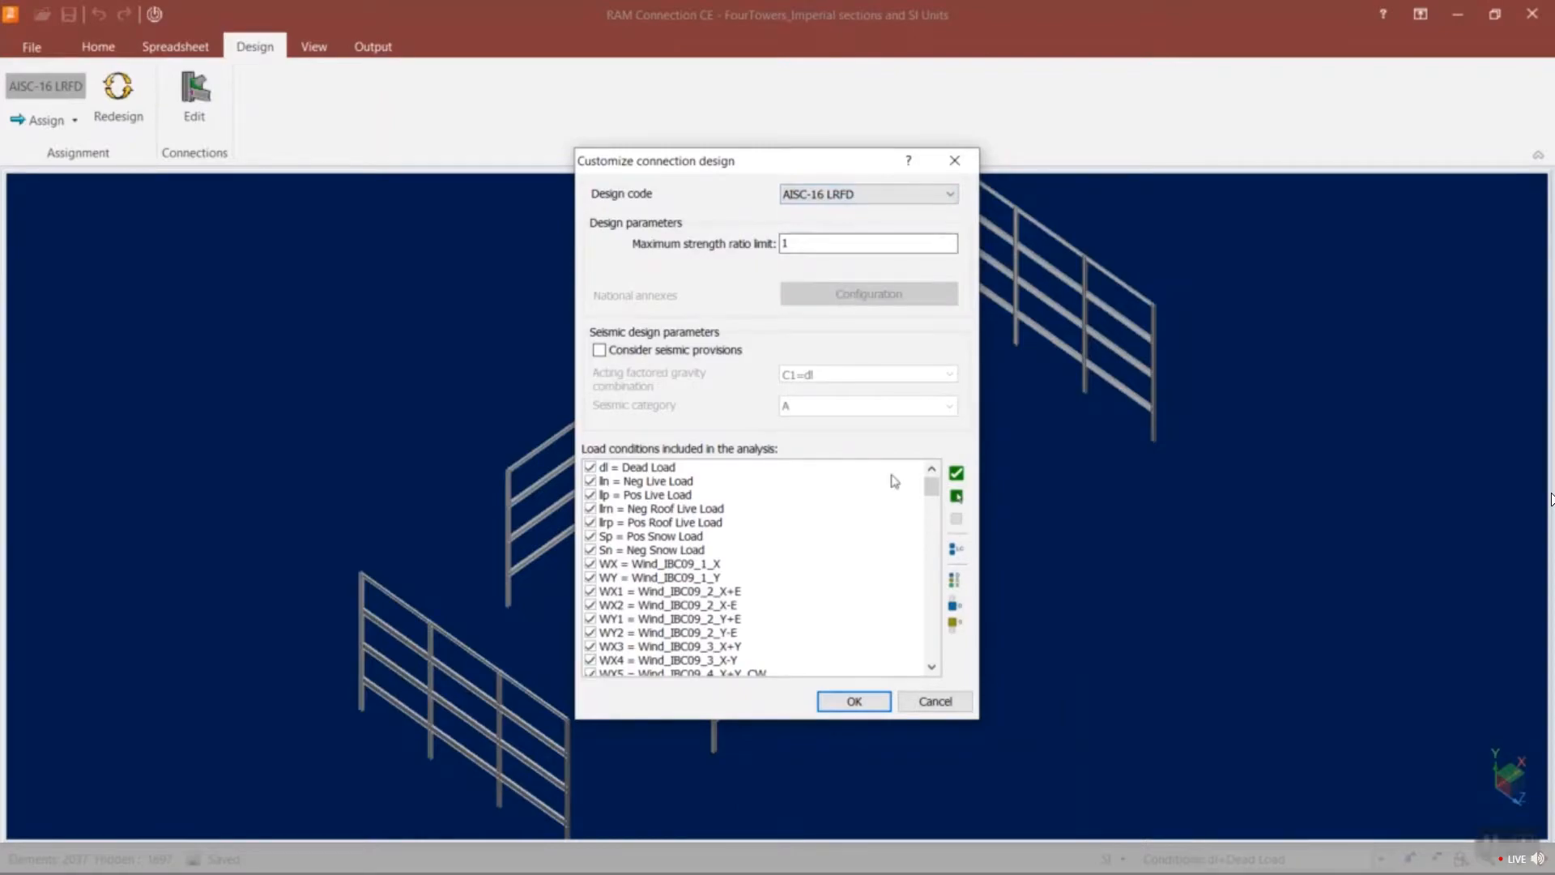
left_click(795, 246)
mouse_move(934, 492)
left_mouse_down()
mouse_move(938, 660)
mouse_move(917, 486)
left_mouse_up()
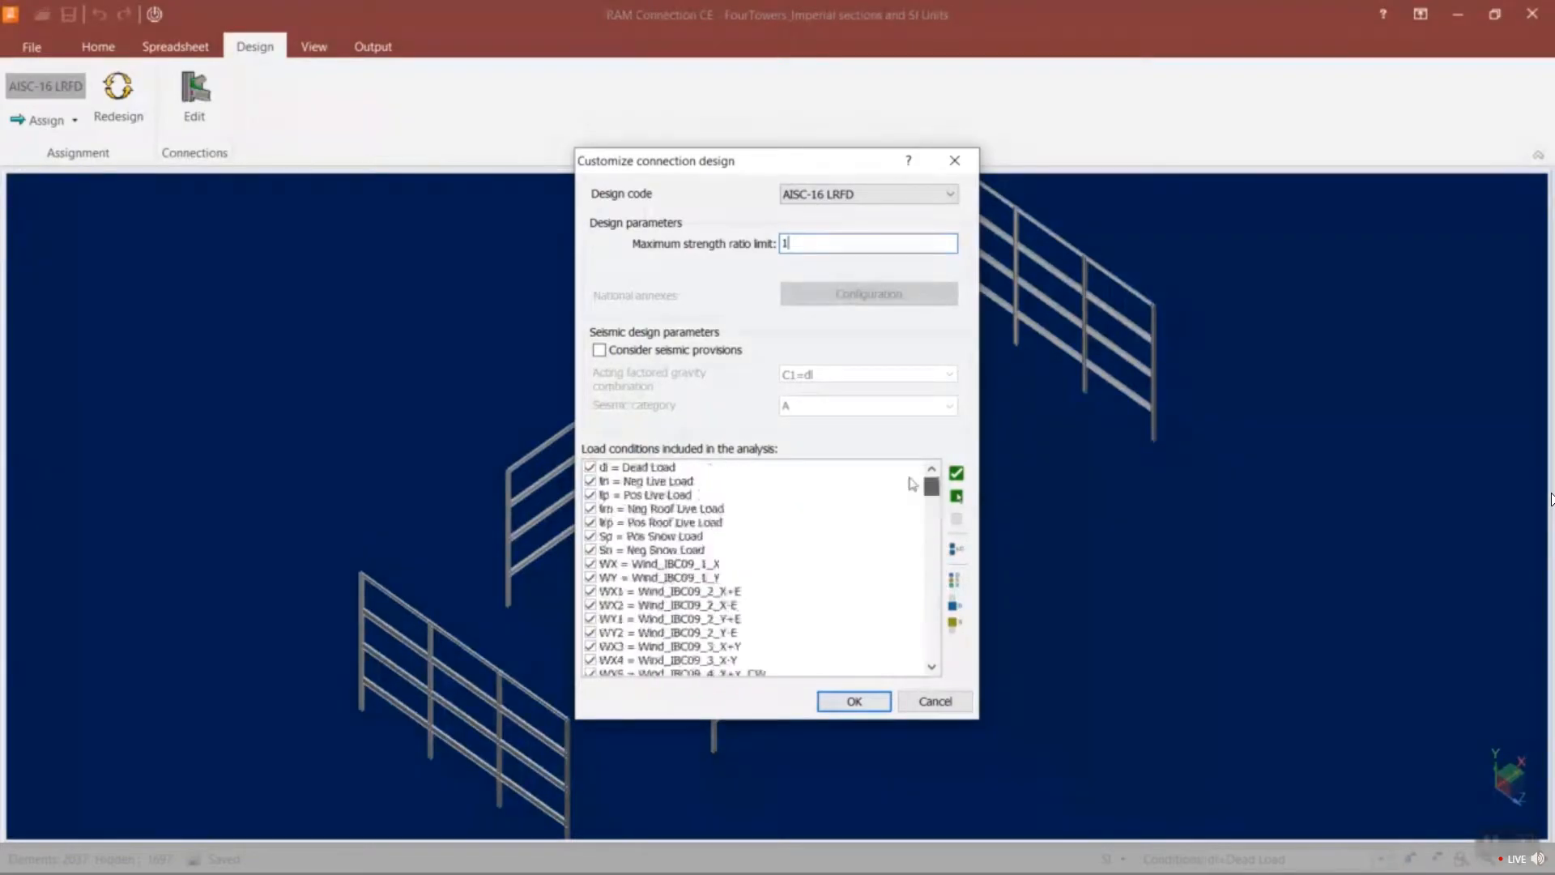
left_click(850, 700)
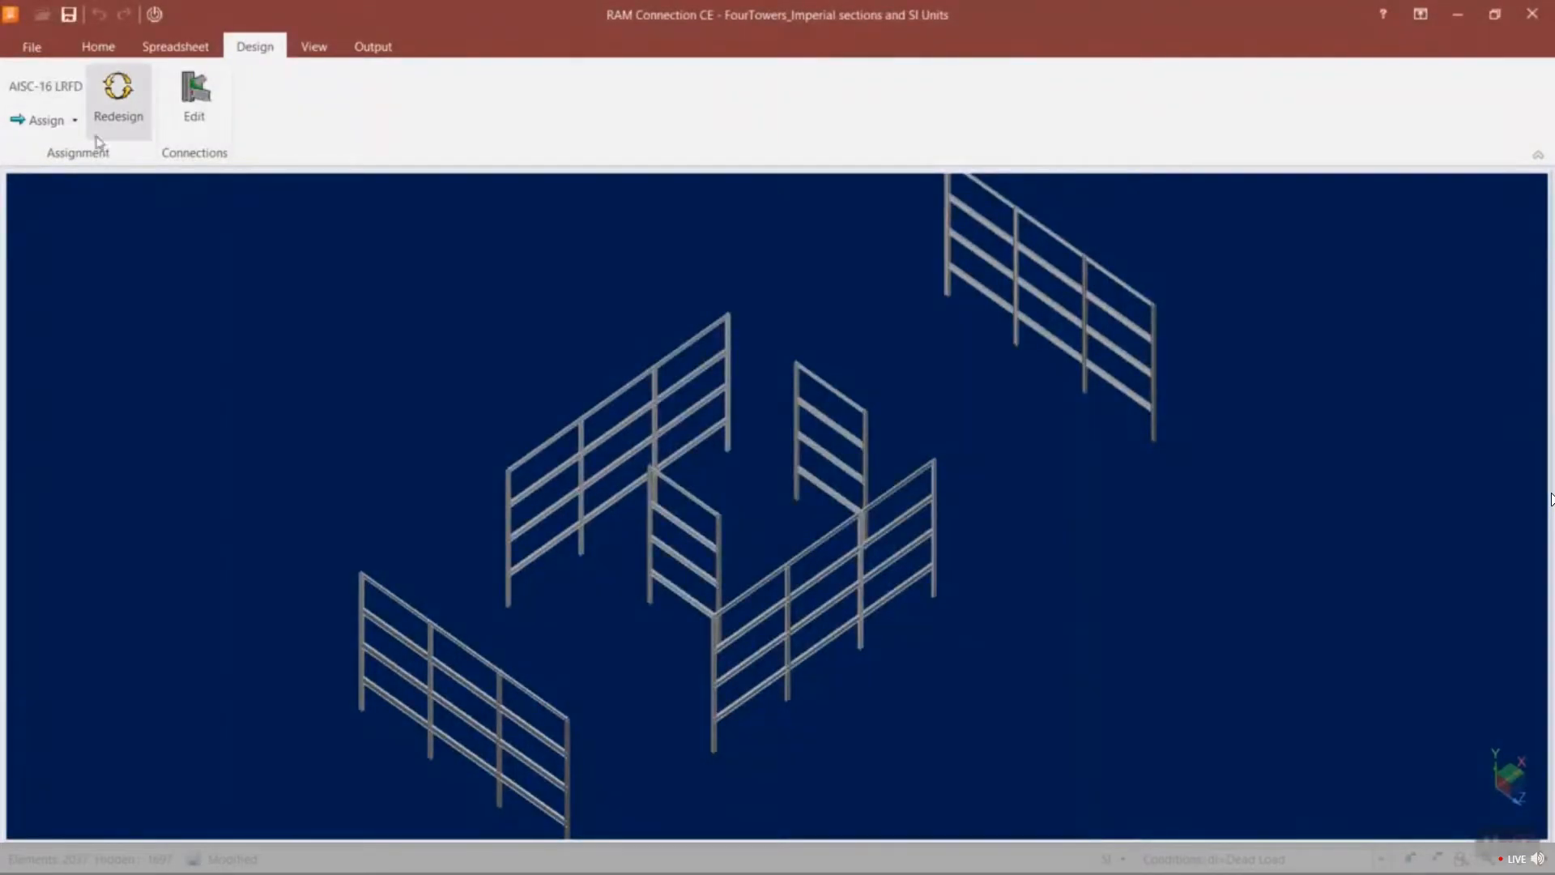
Enable designing each connection individually and assign Basic MEP Extended both ways (DG4) connections to the isolated frames.
left_click(71, 120)
mouse_move(77, 148)
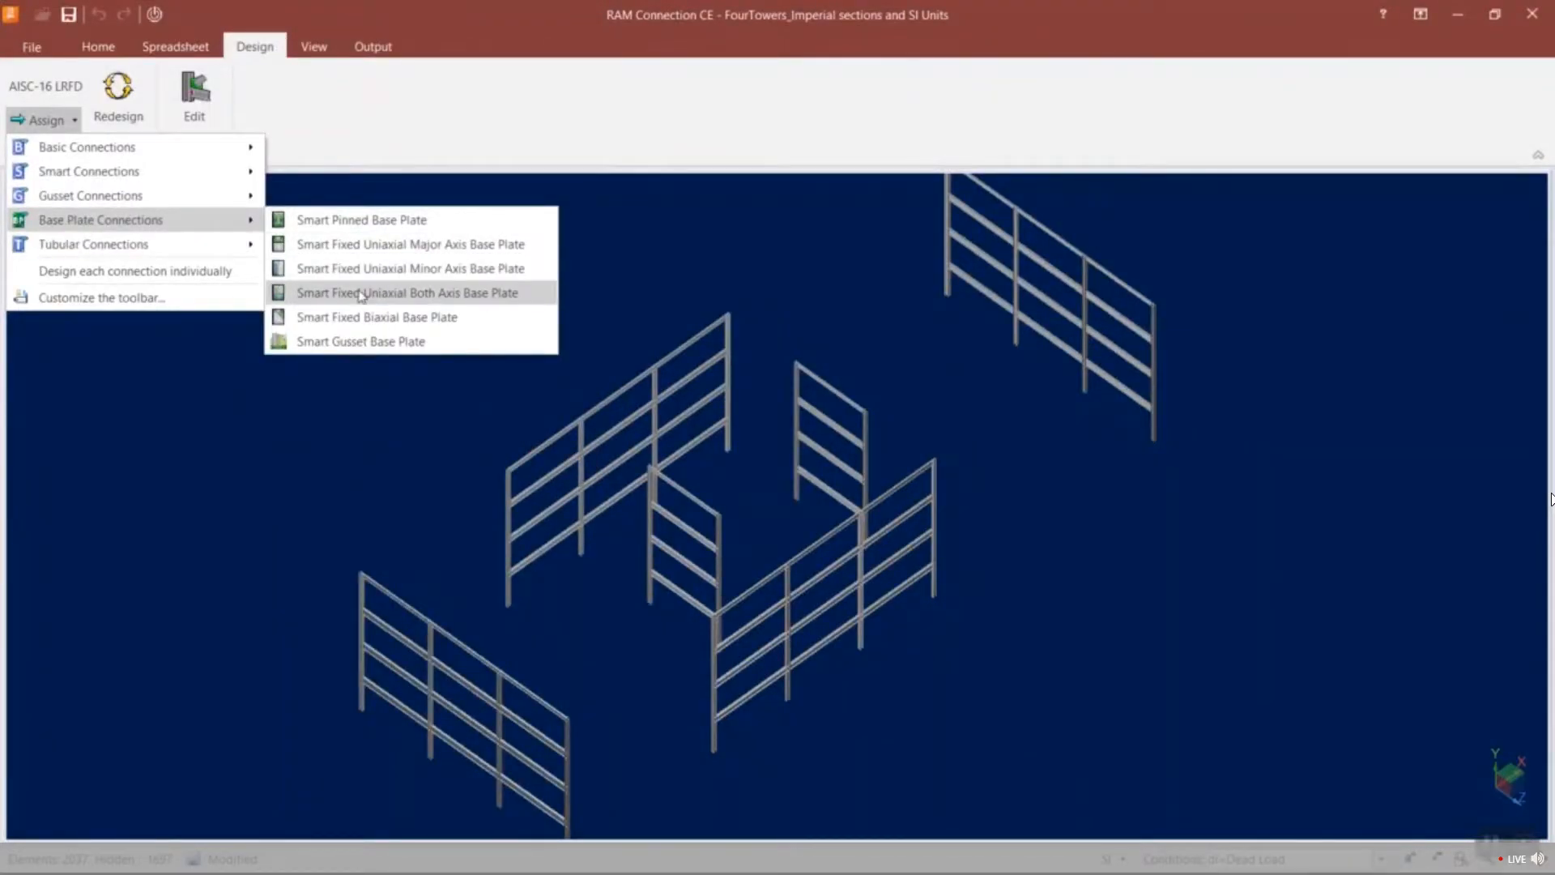
mouse_move(213, 247)
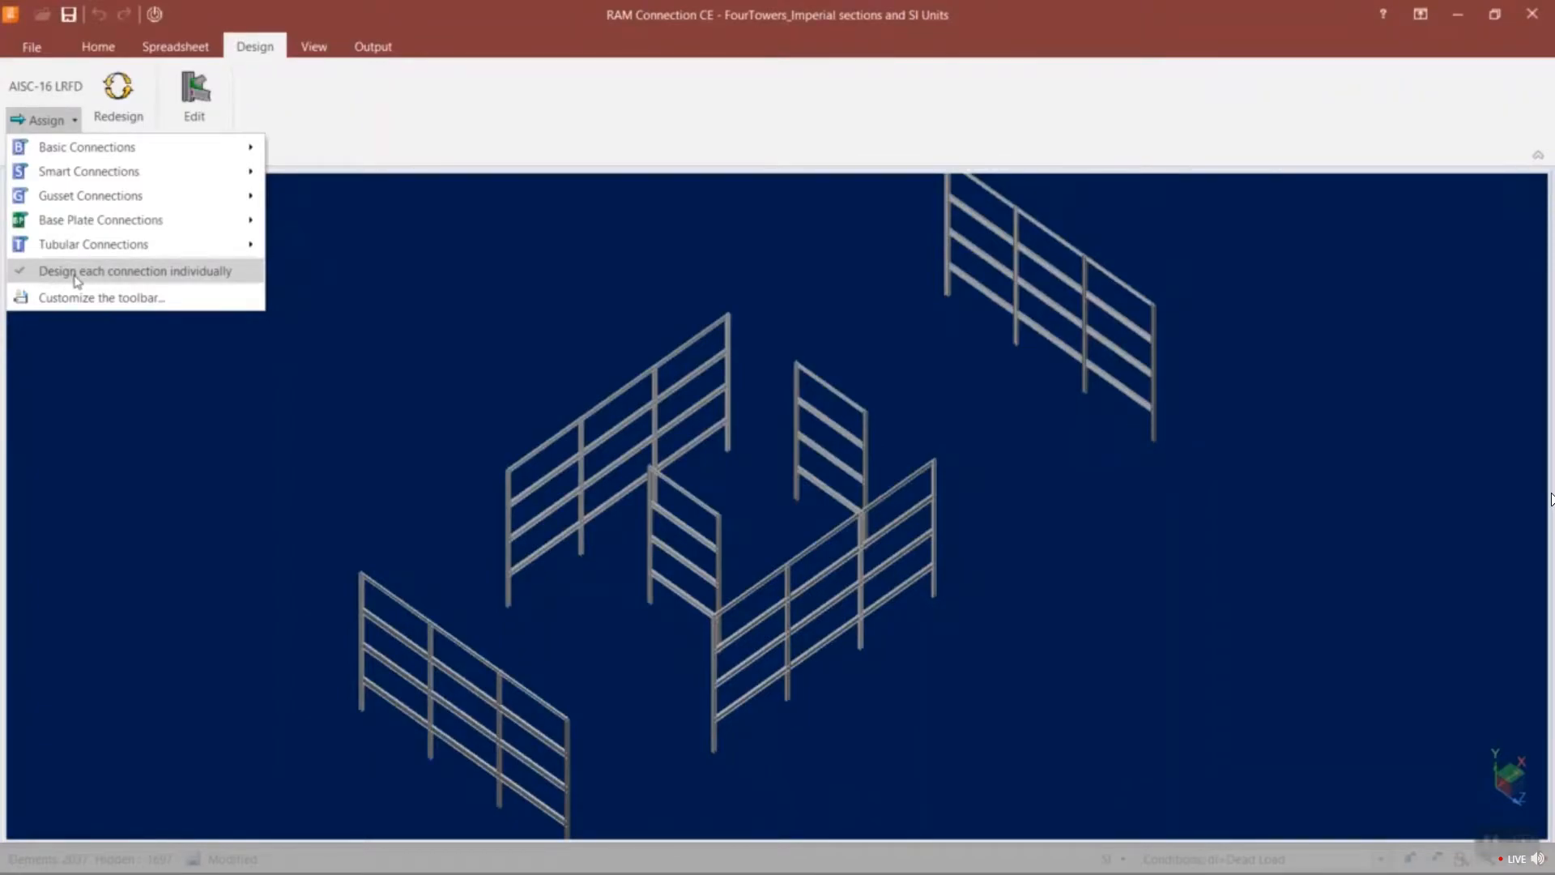
mouse_move(133, 152)
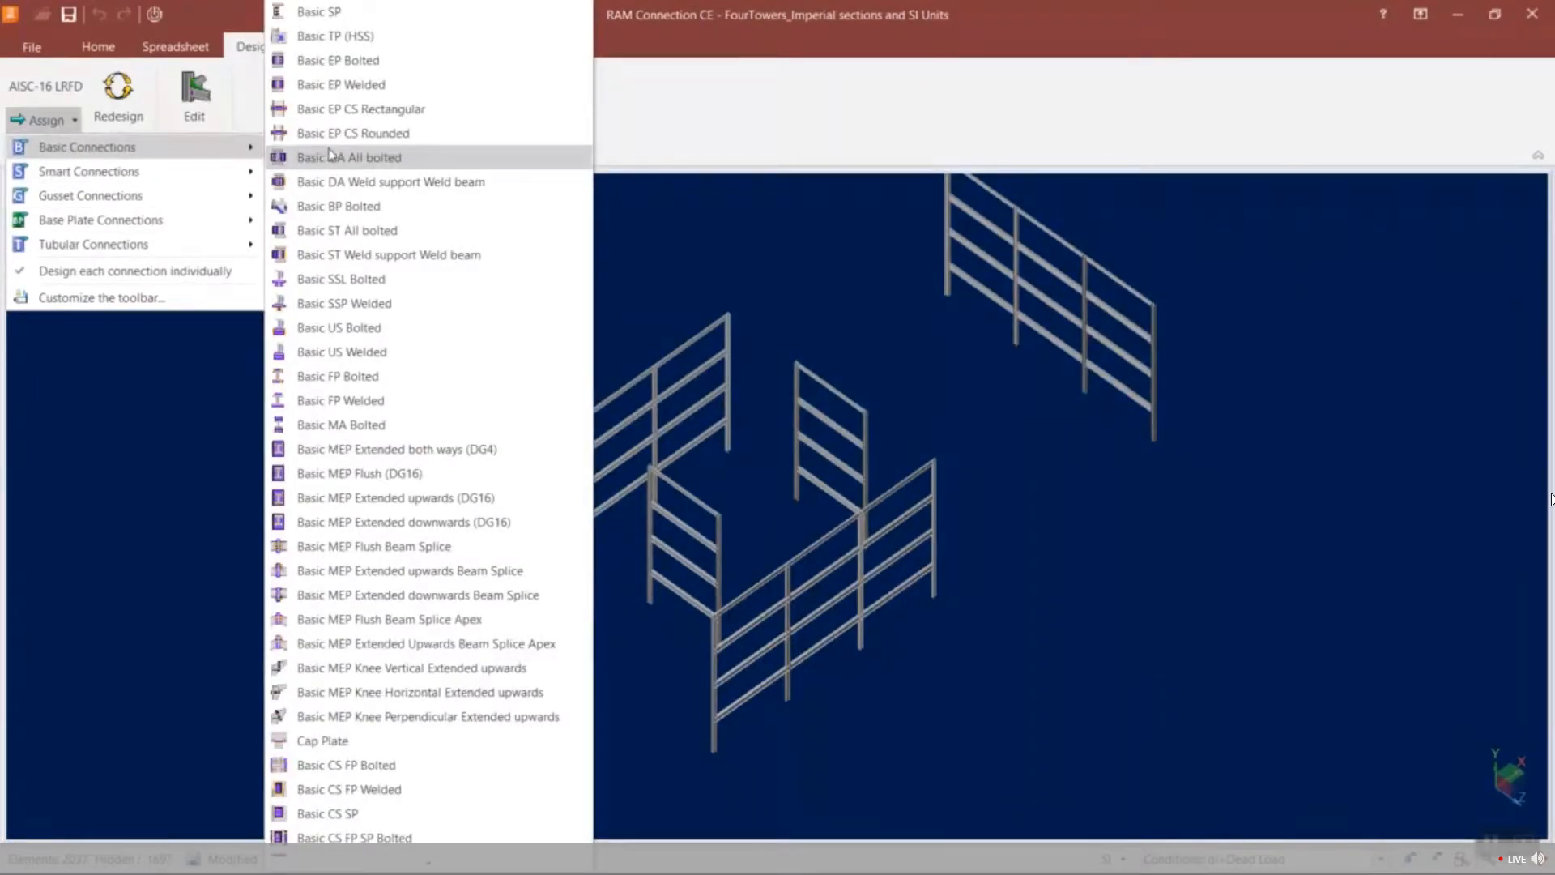
left_click(347, 451)
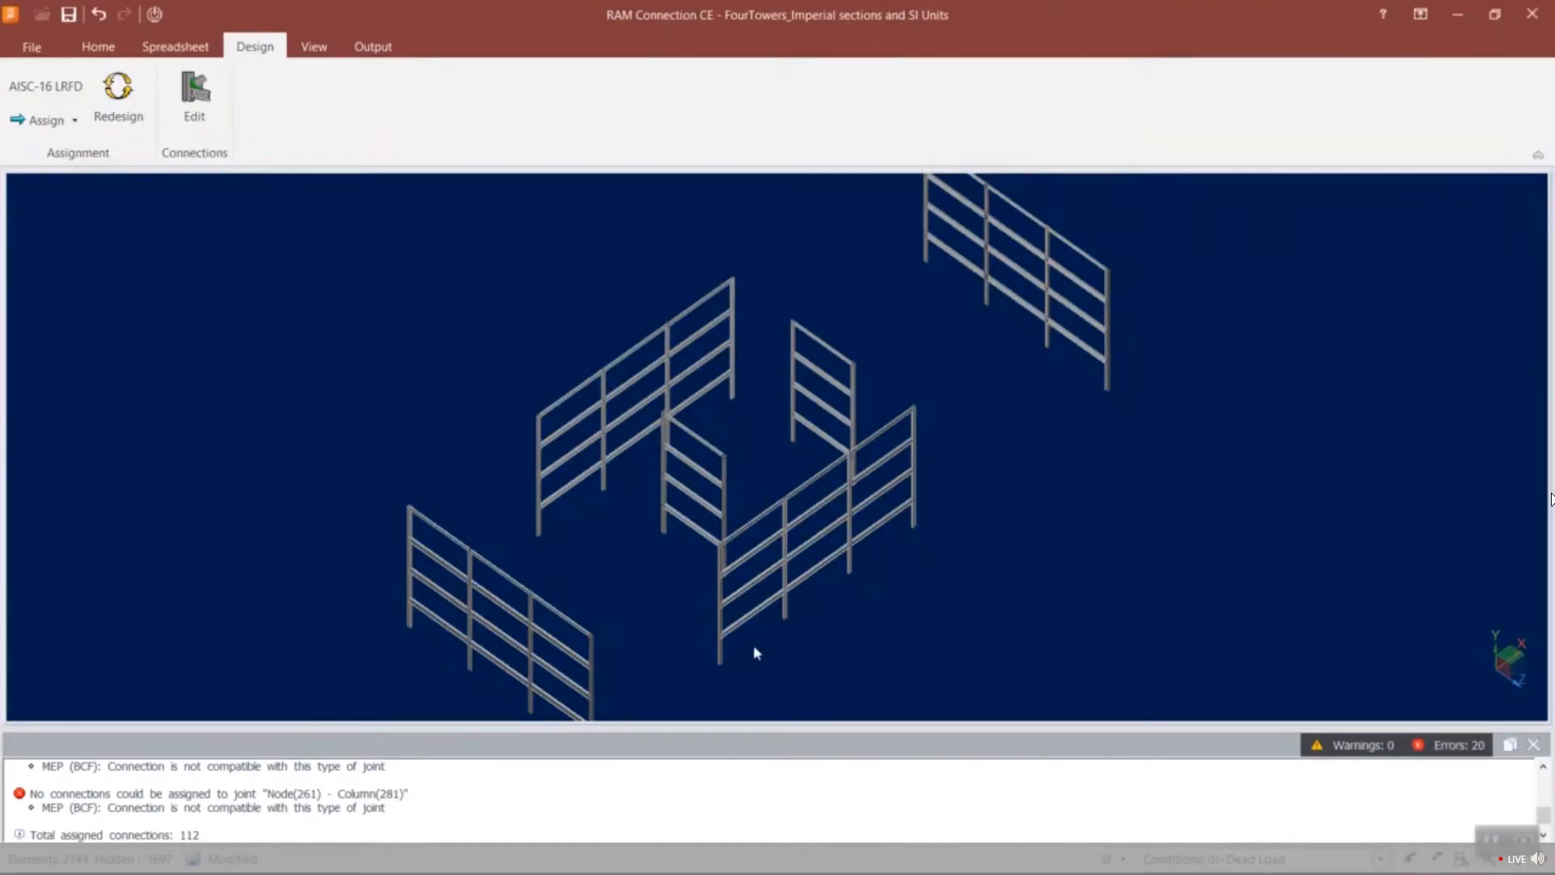
Inspect the assigned end plates at the lower beam-to-column joints and close the assignment messages.
scroll(755, 653, "up", 8)
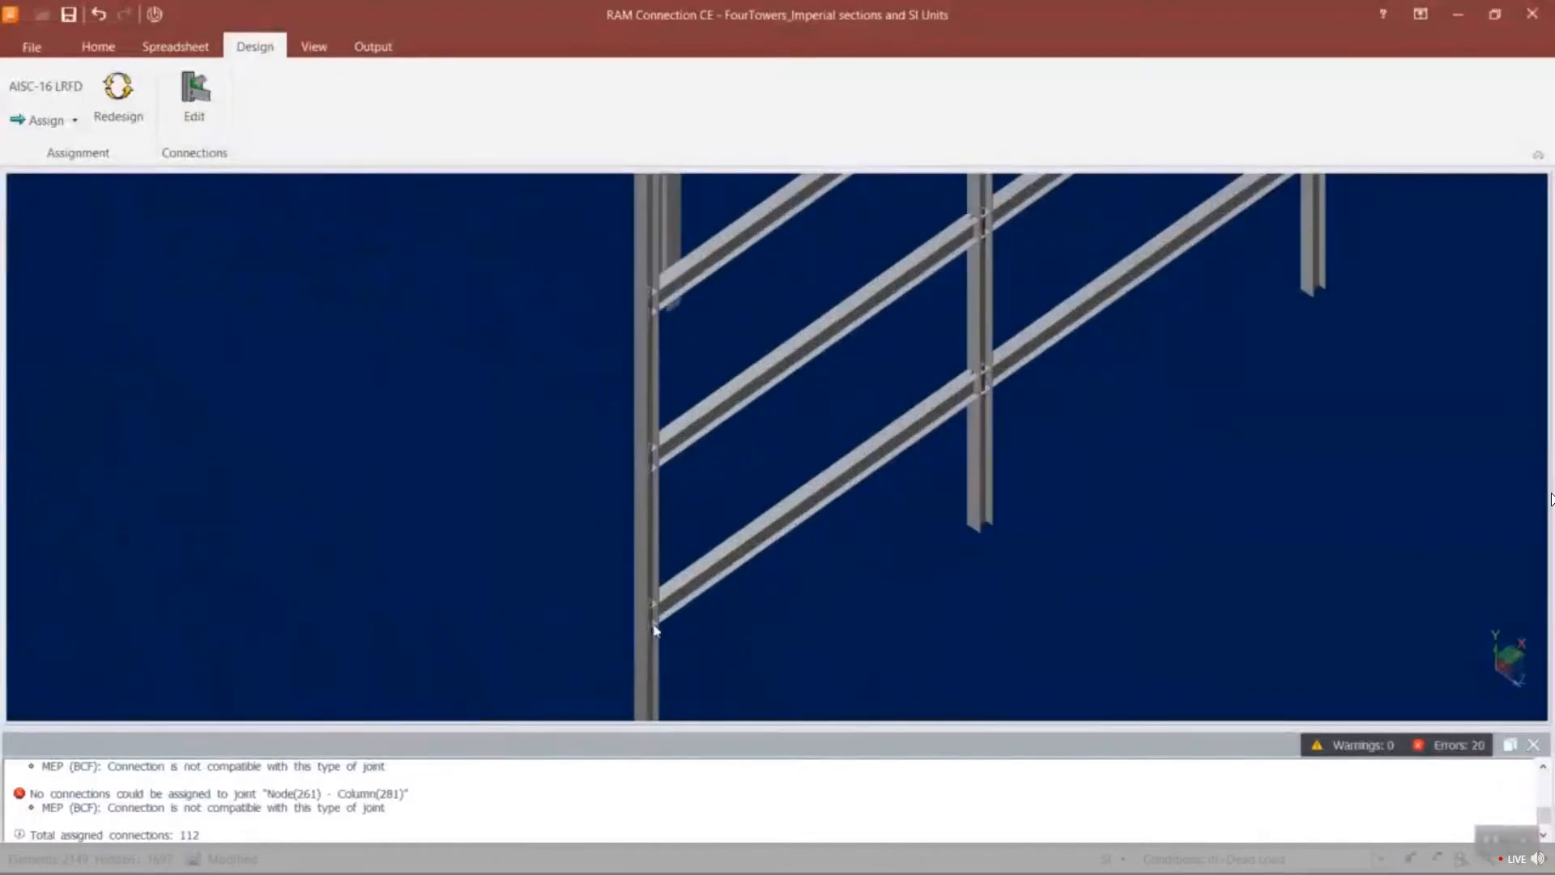
scroll(655, 630, "up", 5)
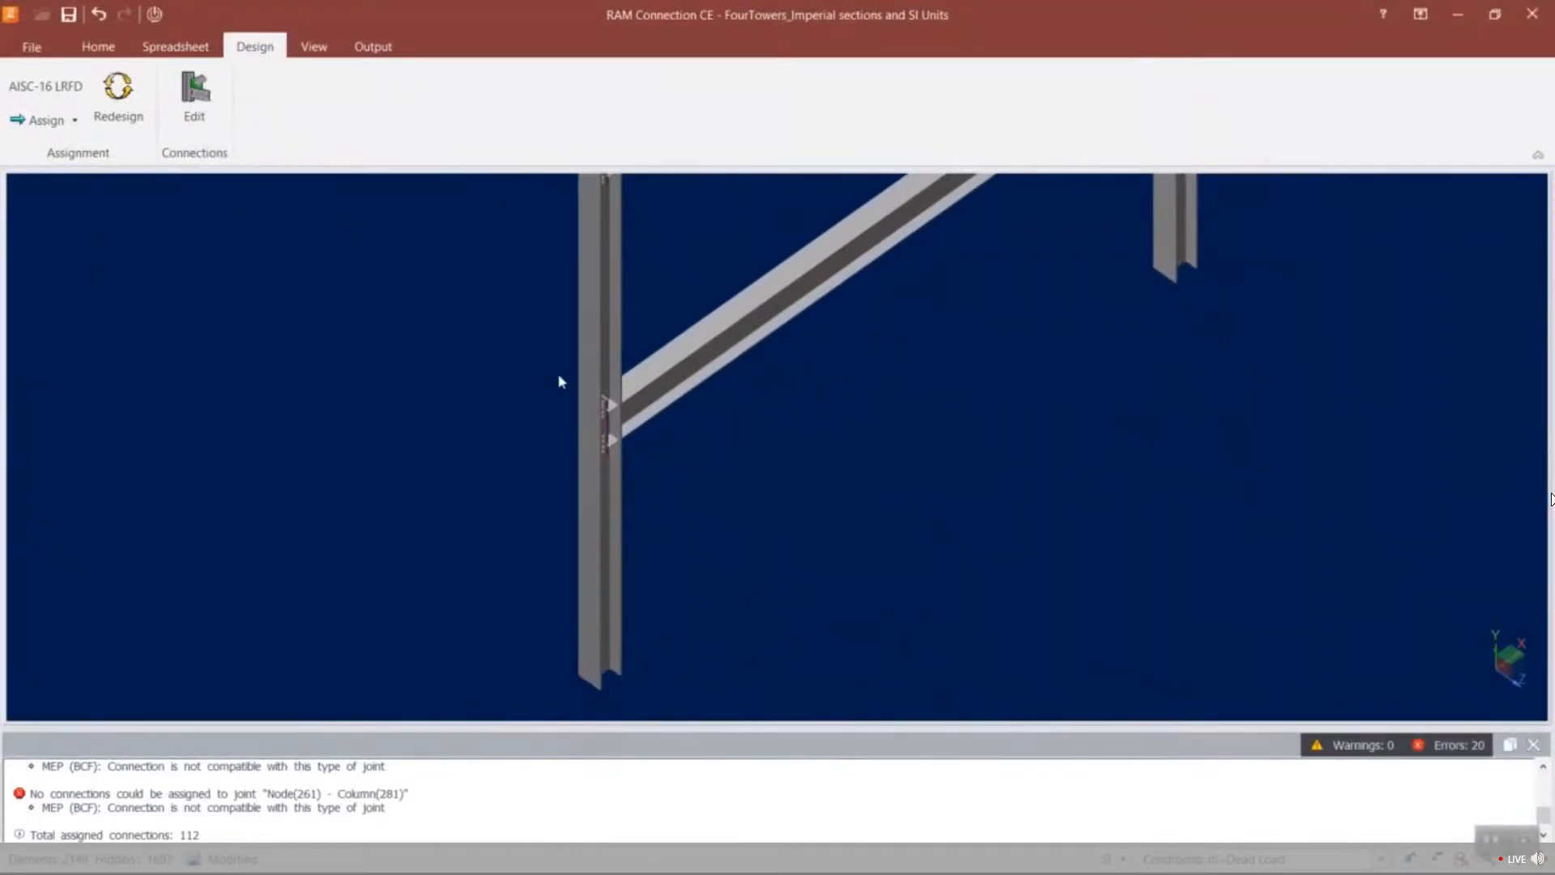
scroll(722, 461, "up", 4)
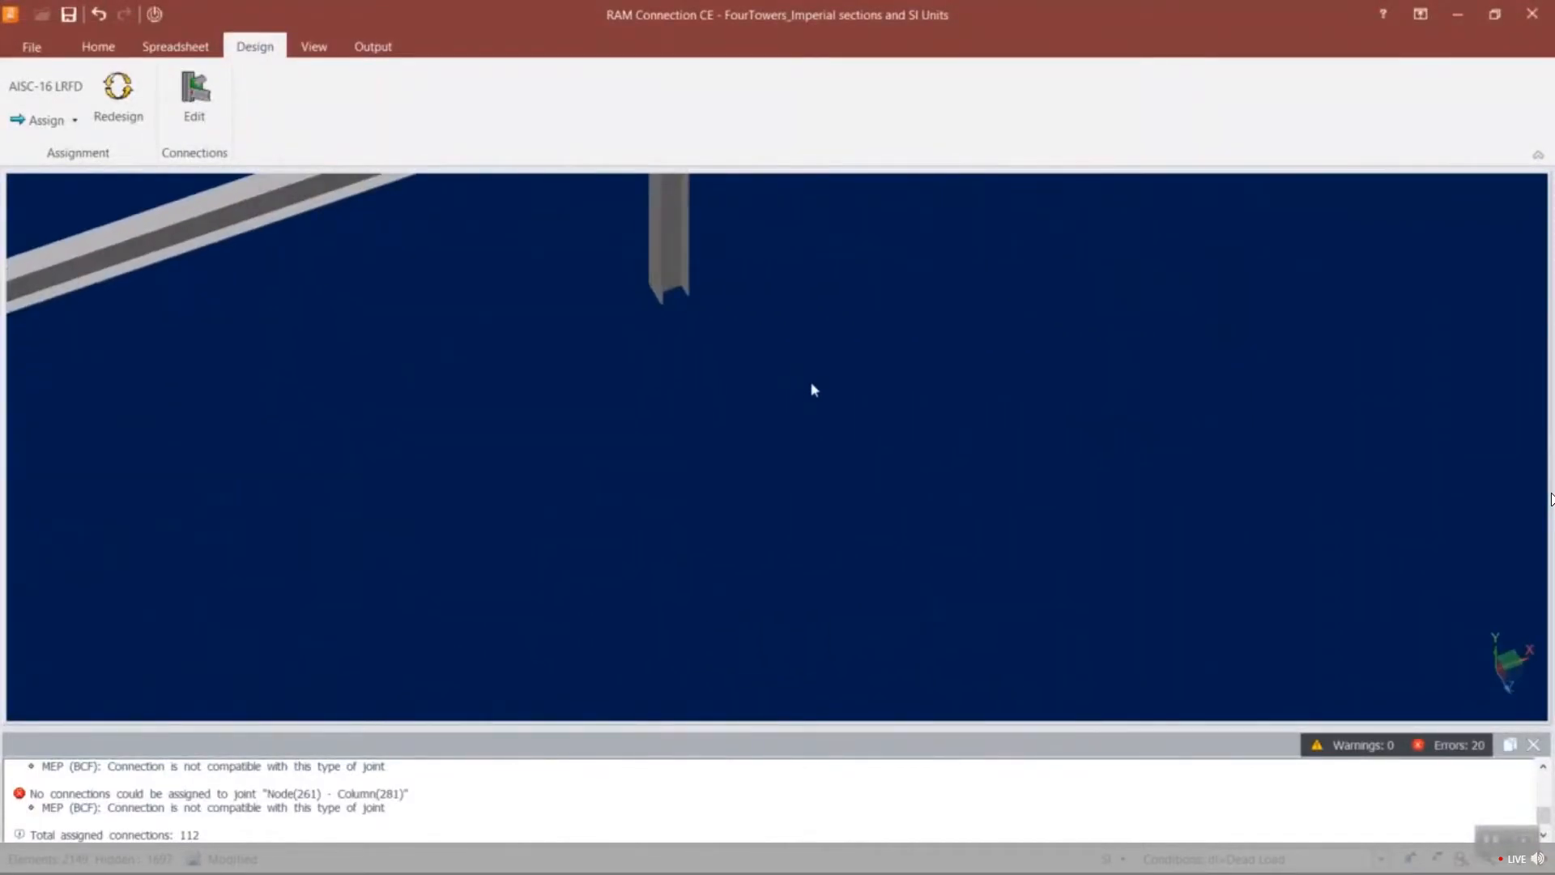
middle_click_drag(813, 389, 845, 570)
scroll(662, 379, "down", 3)
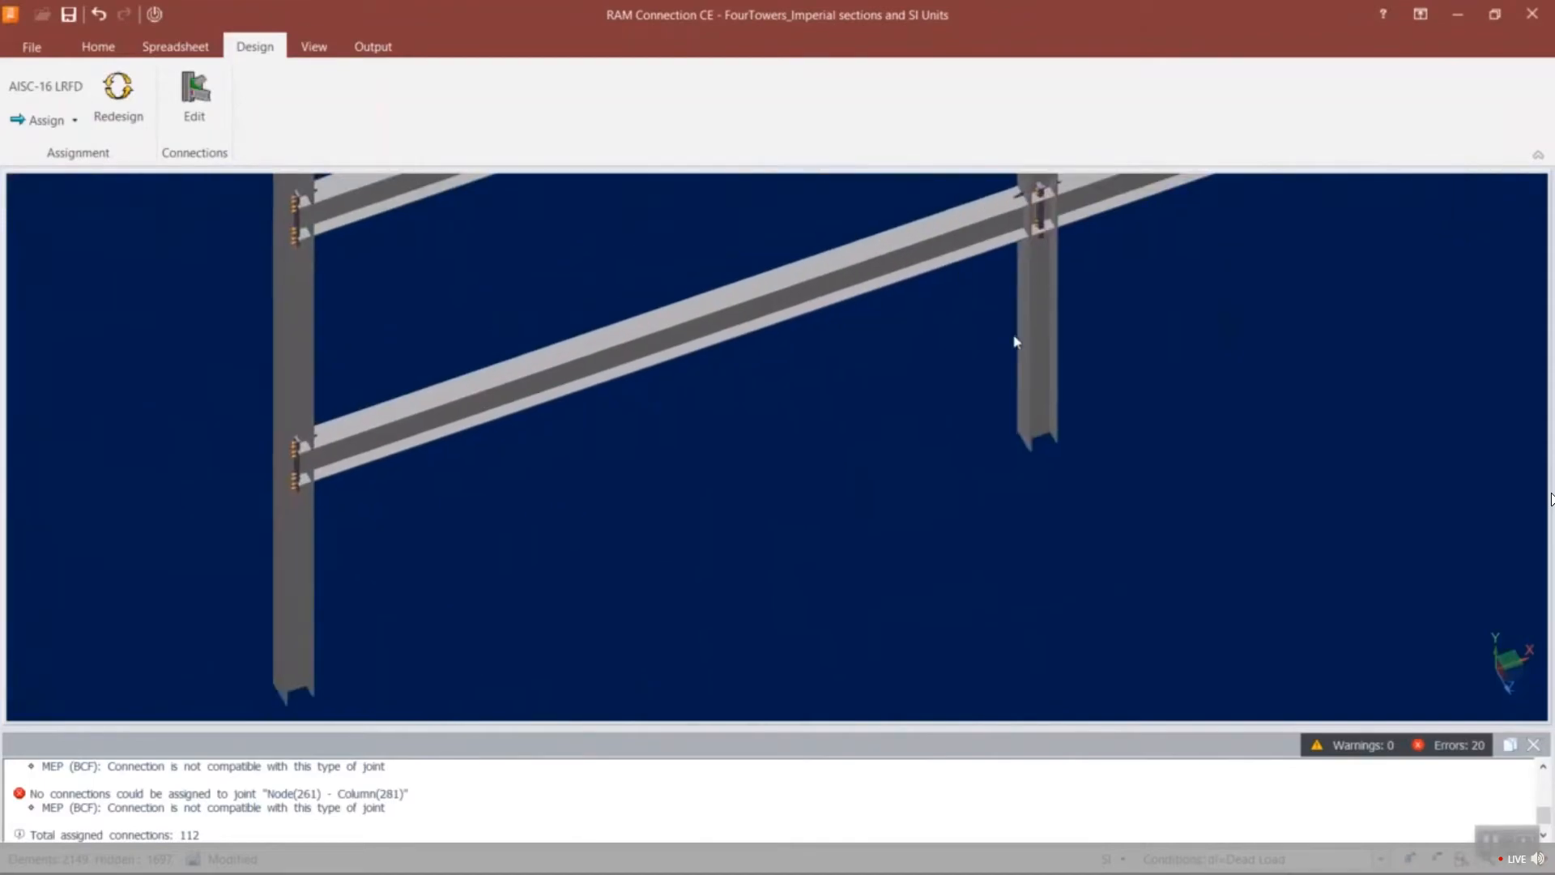
left_click(1533, 745)
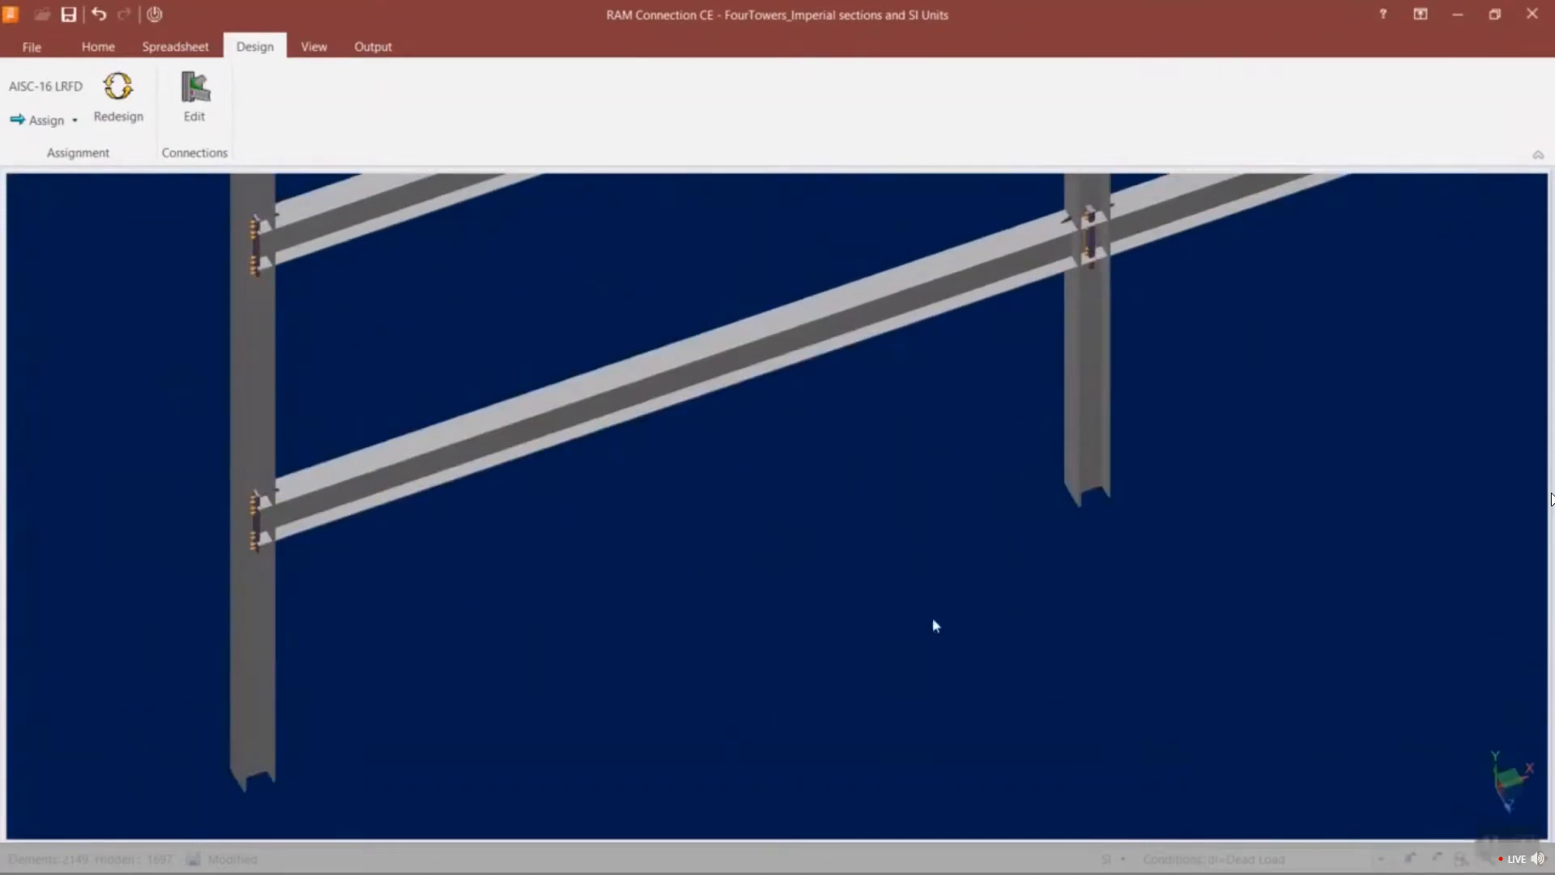
Turn off rendering and open the moment end plate connection between the end column and its lowest beam.
right_click(431, 335)
left_click(660, 393)
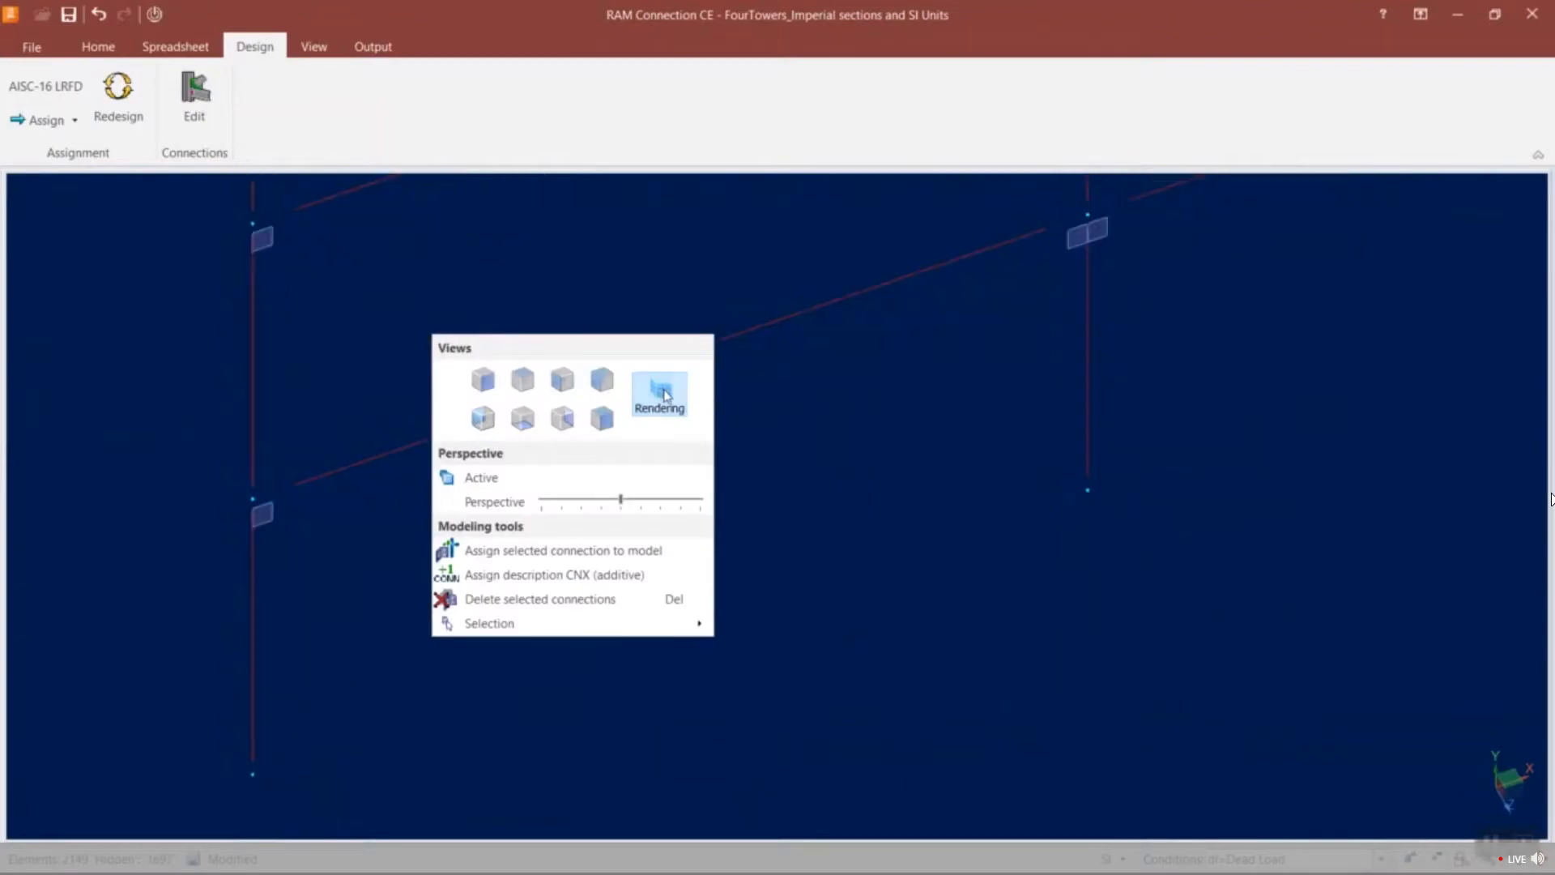
left_click(267, 519)
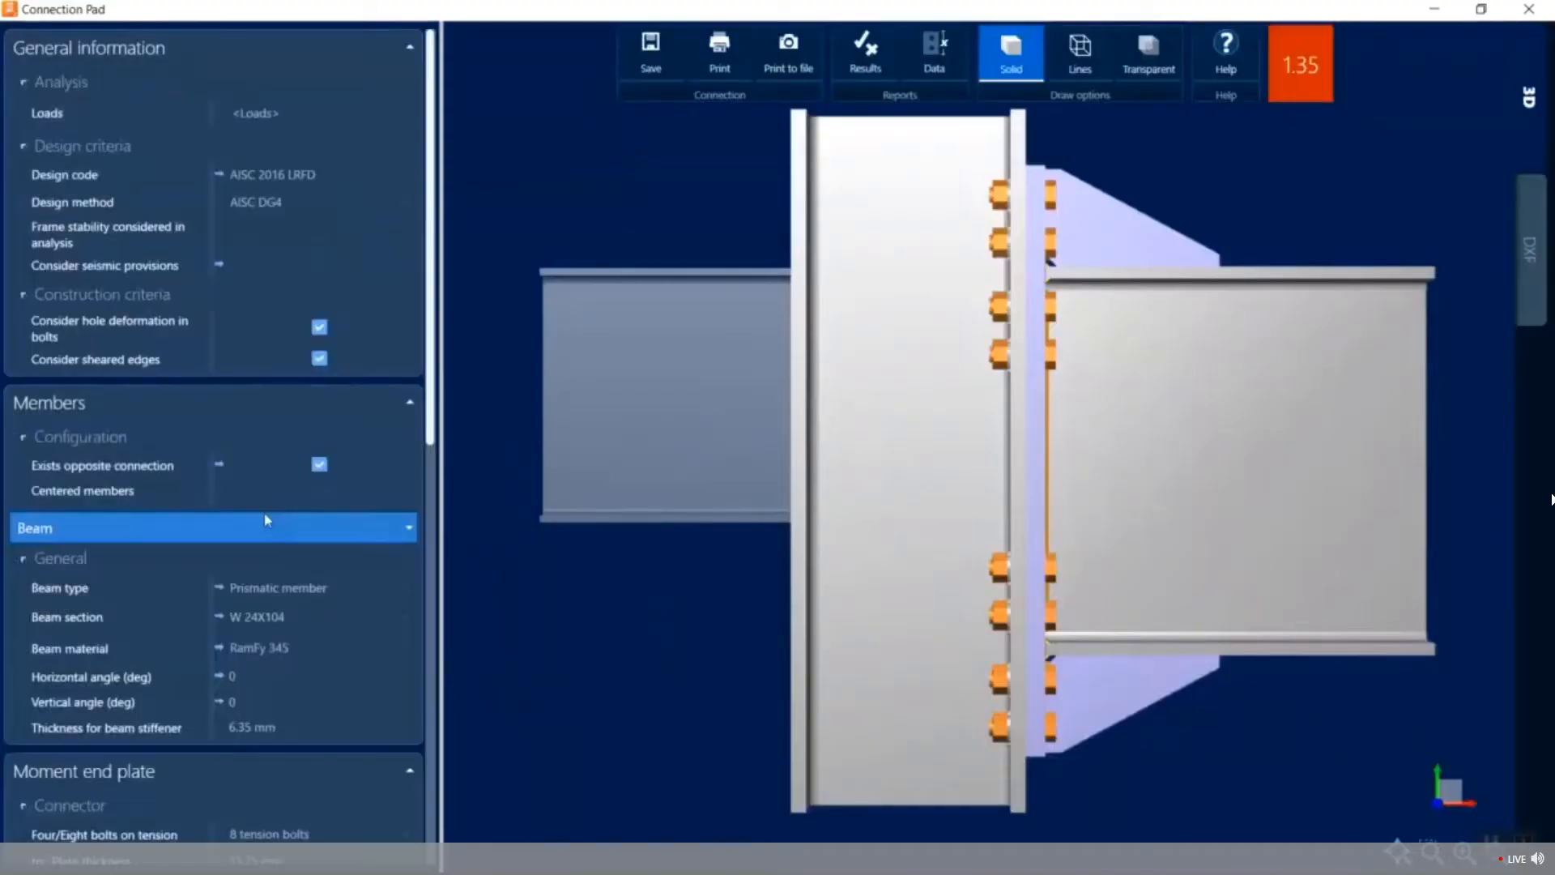
Open the connection's results report and examine the load demands and the end plate's geometric considerations.
middle_click_drag(914, 514, 850, 530)
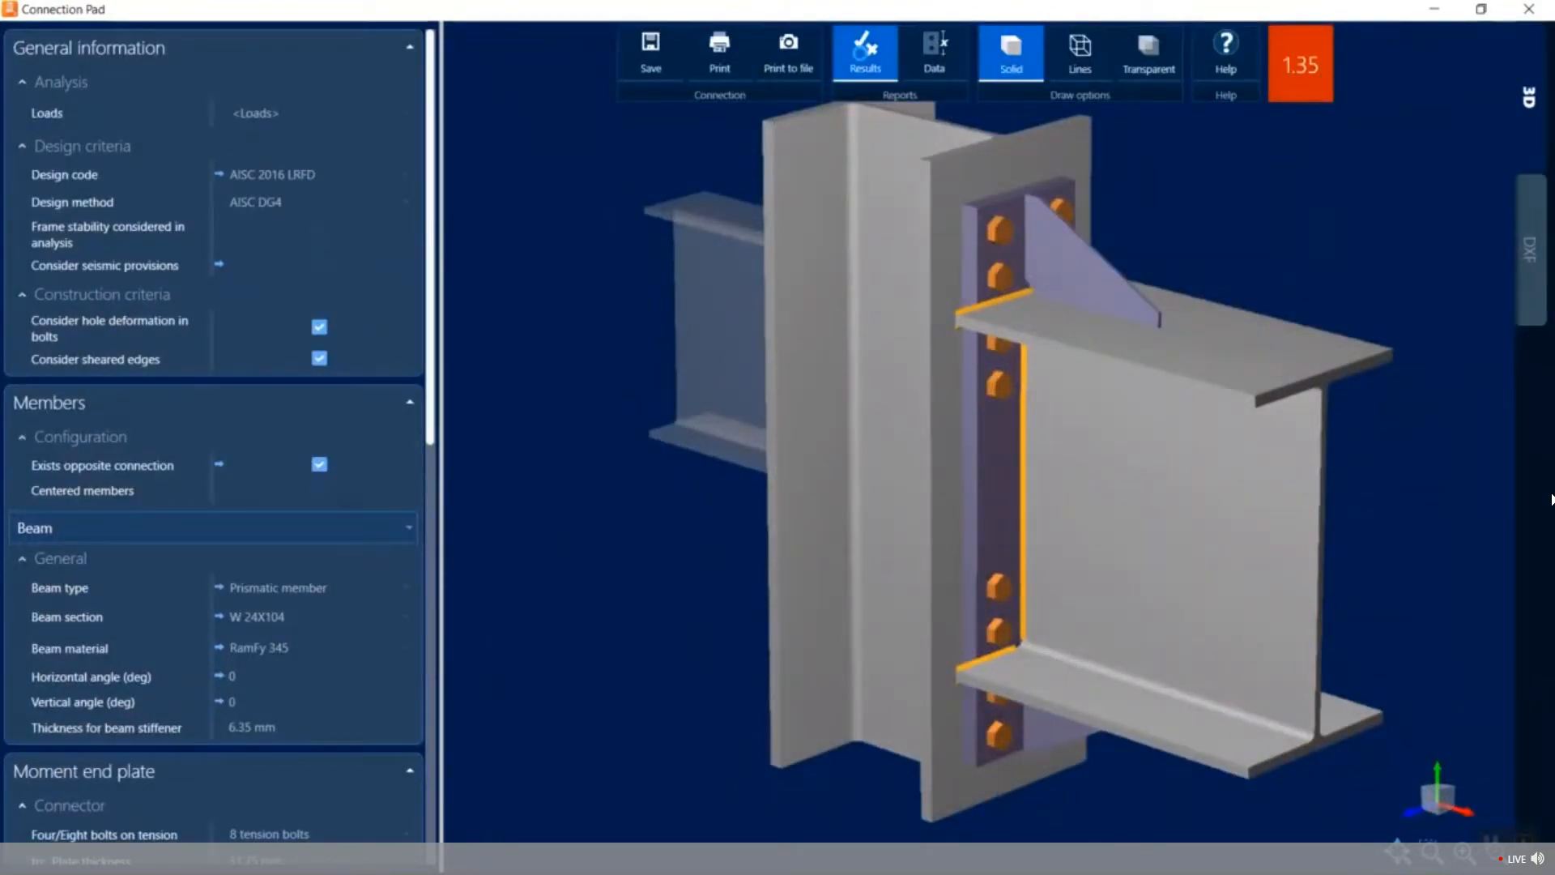
left_click(864, 55)
scroll(1547, 289, "down", 10)
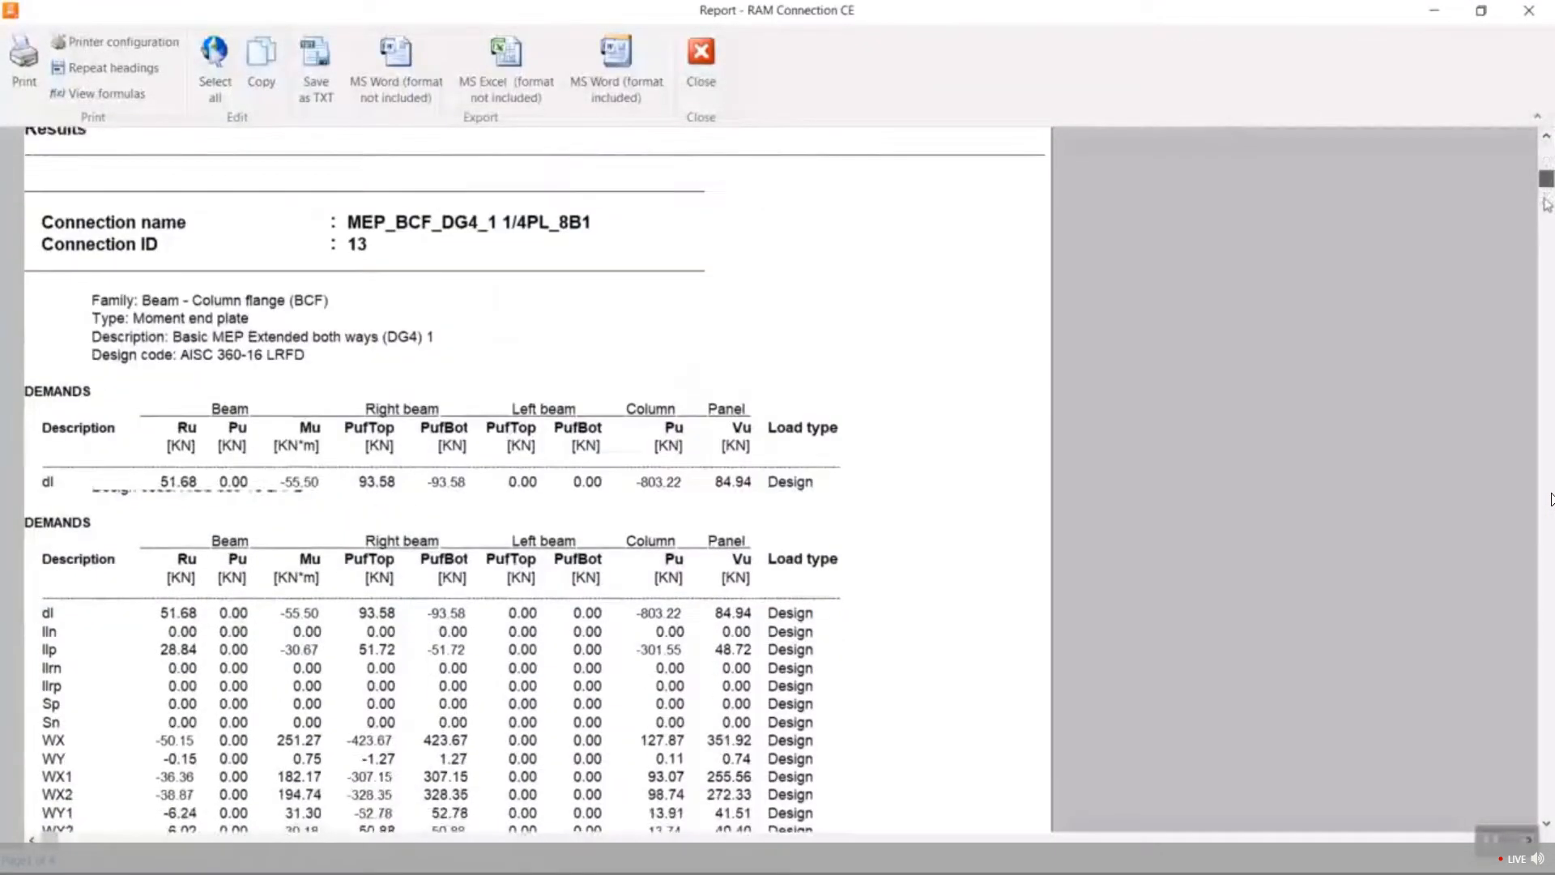
scroll(1550, 499, "down", 20)
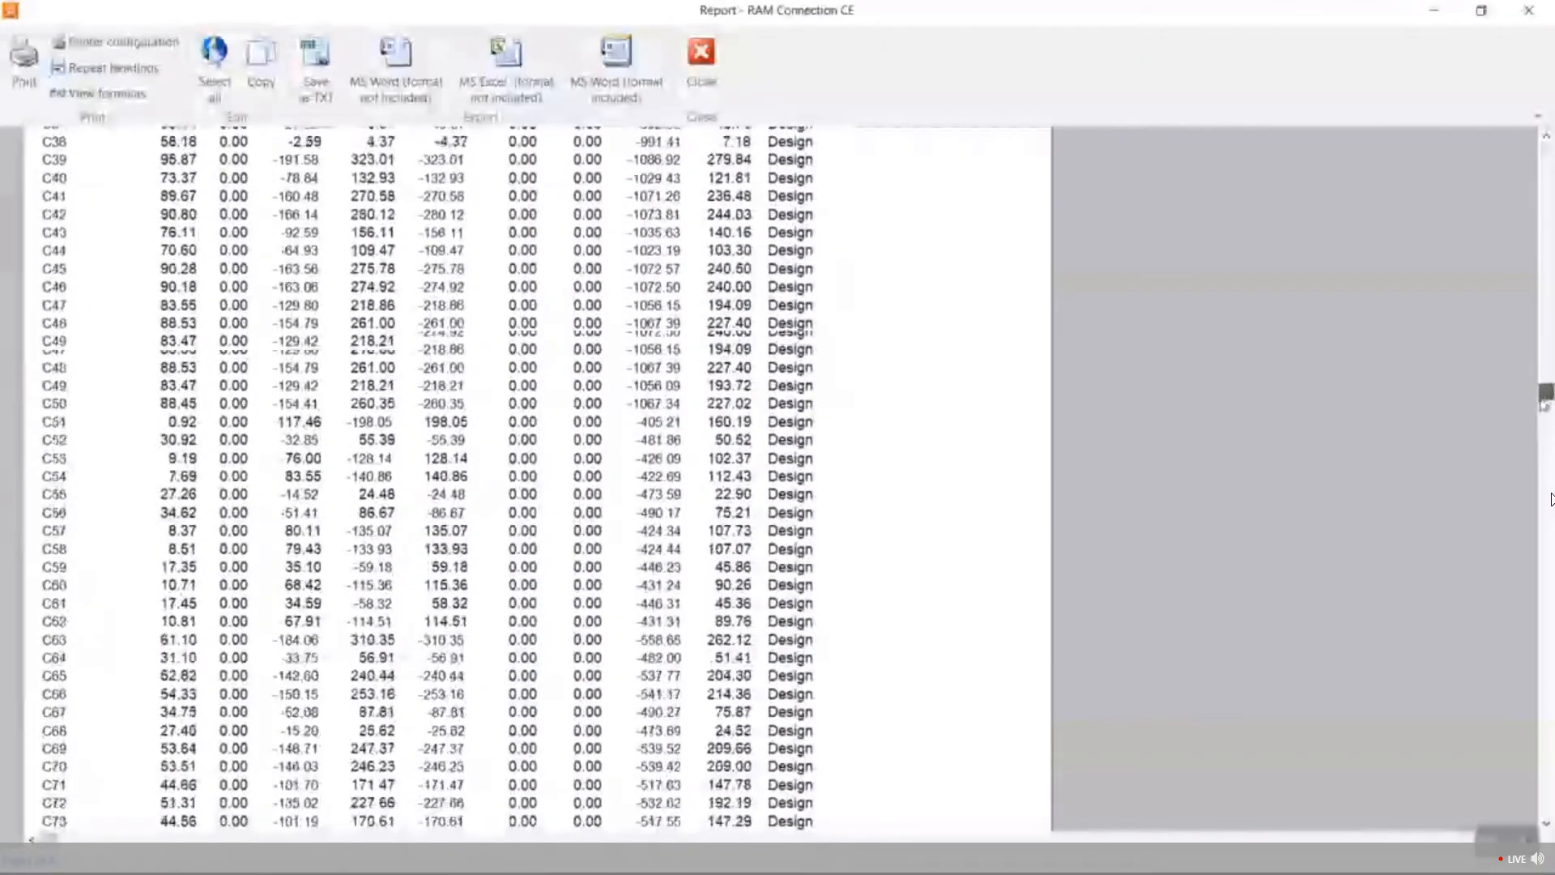
scroll(1550, 499, "down", 20)
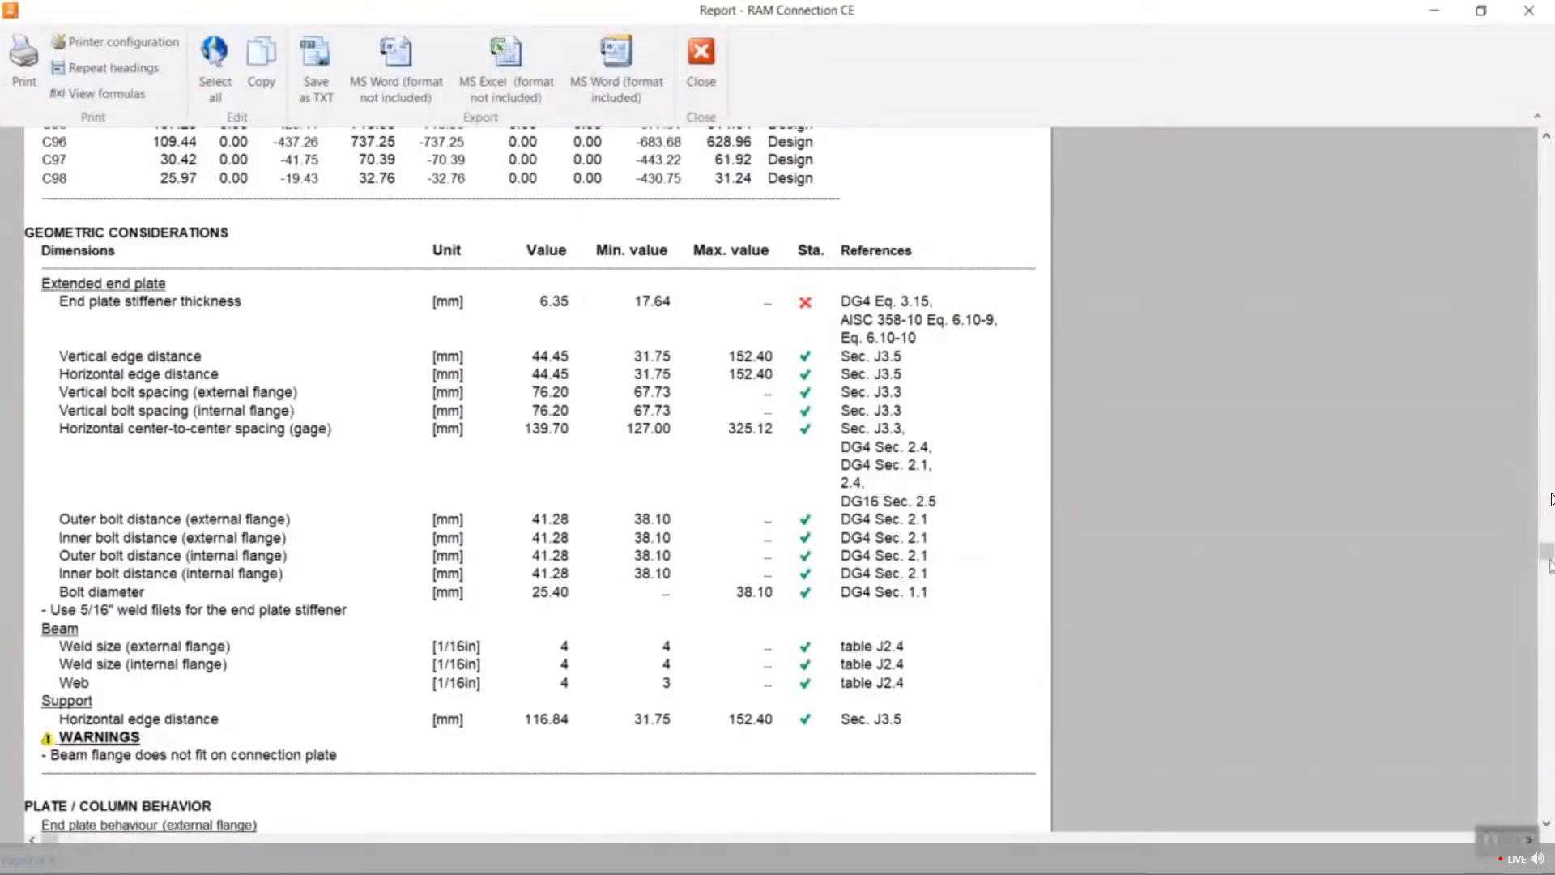
scroll(1547, 558, "down", 3)
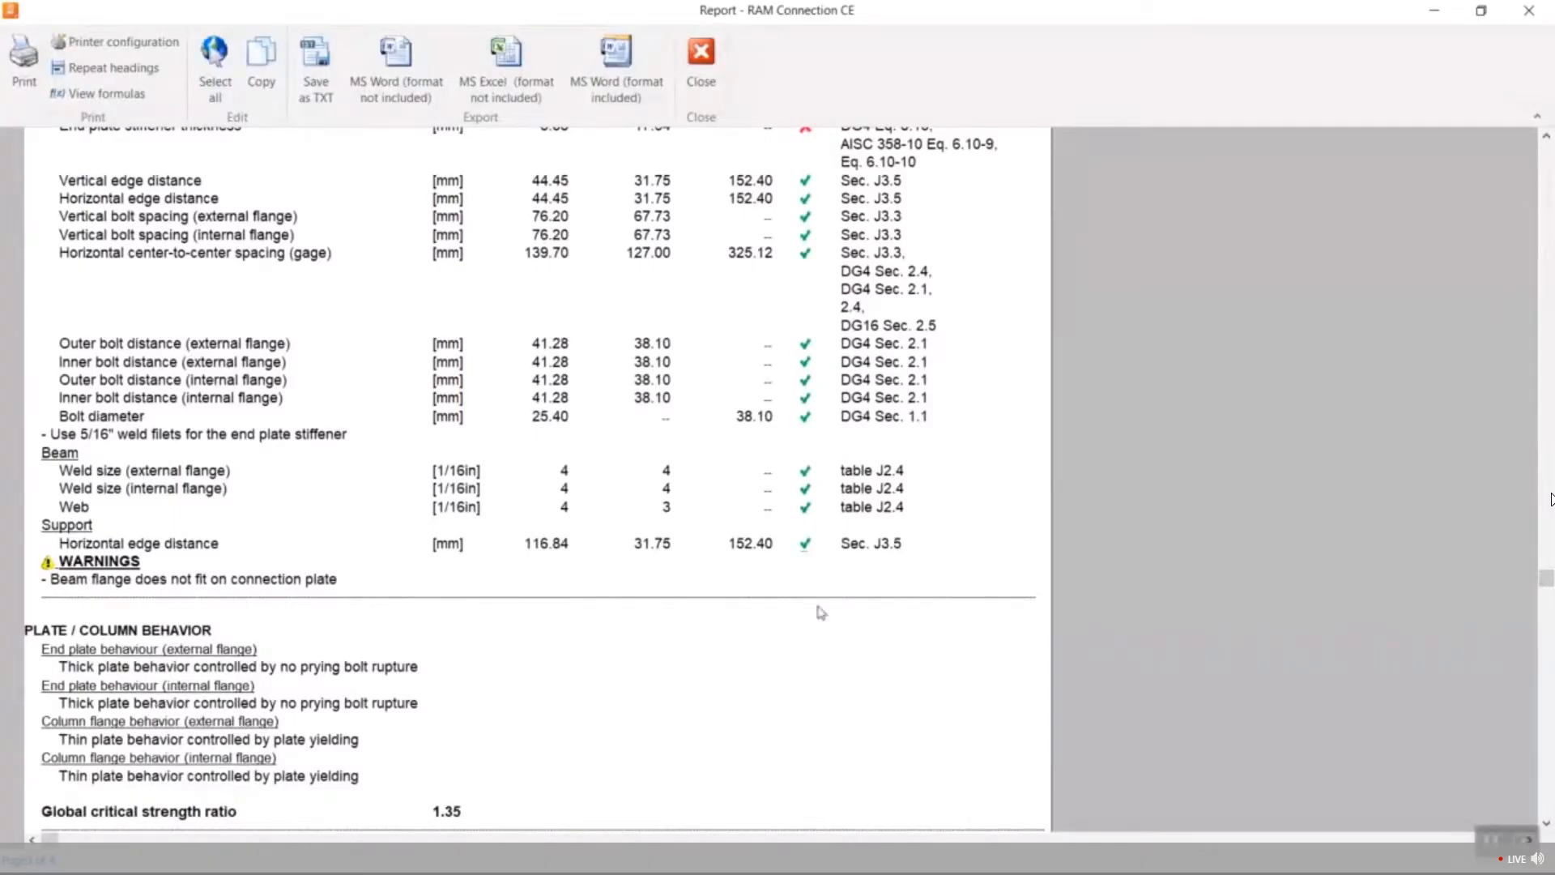
Review the design check ratios for the end plate, beam welds and support, and close the report.
left_click_drag(1545, 578, 1547, 660)
scroll(1547, 660, "down", 3)
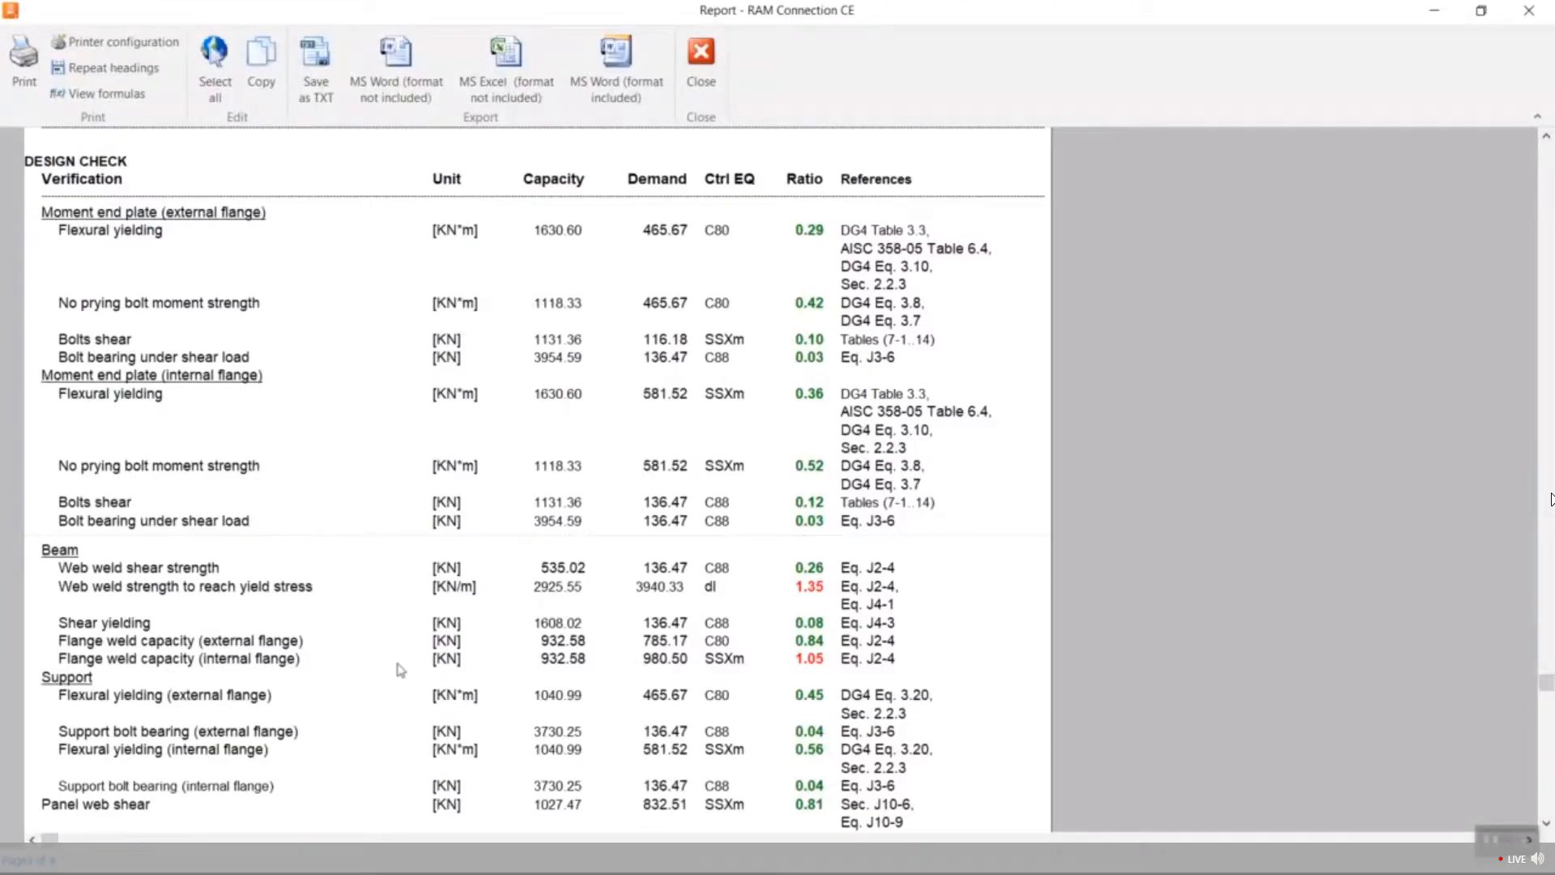
scroll(400, 669, "down", 3)
scroll(399, 667, "up", 2)
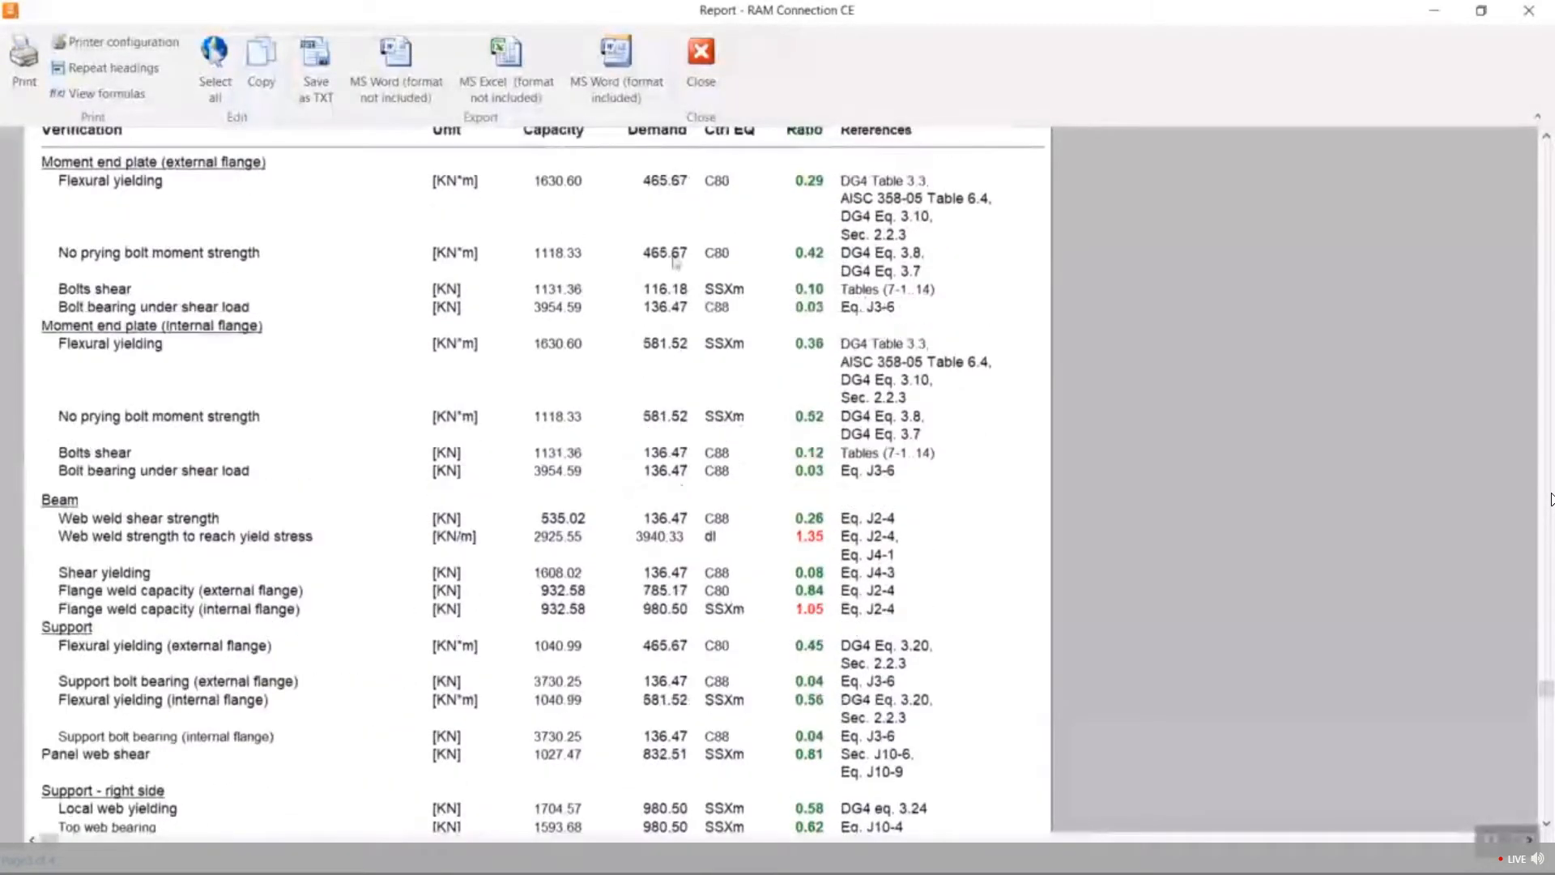
left_click(701, 58)
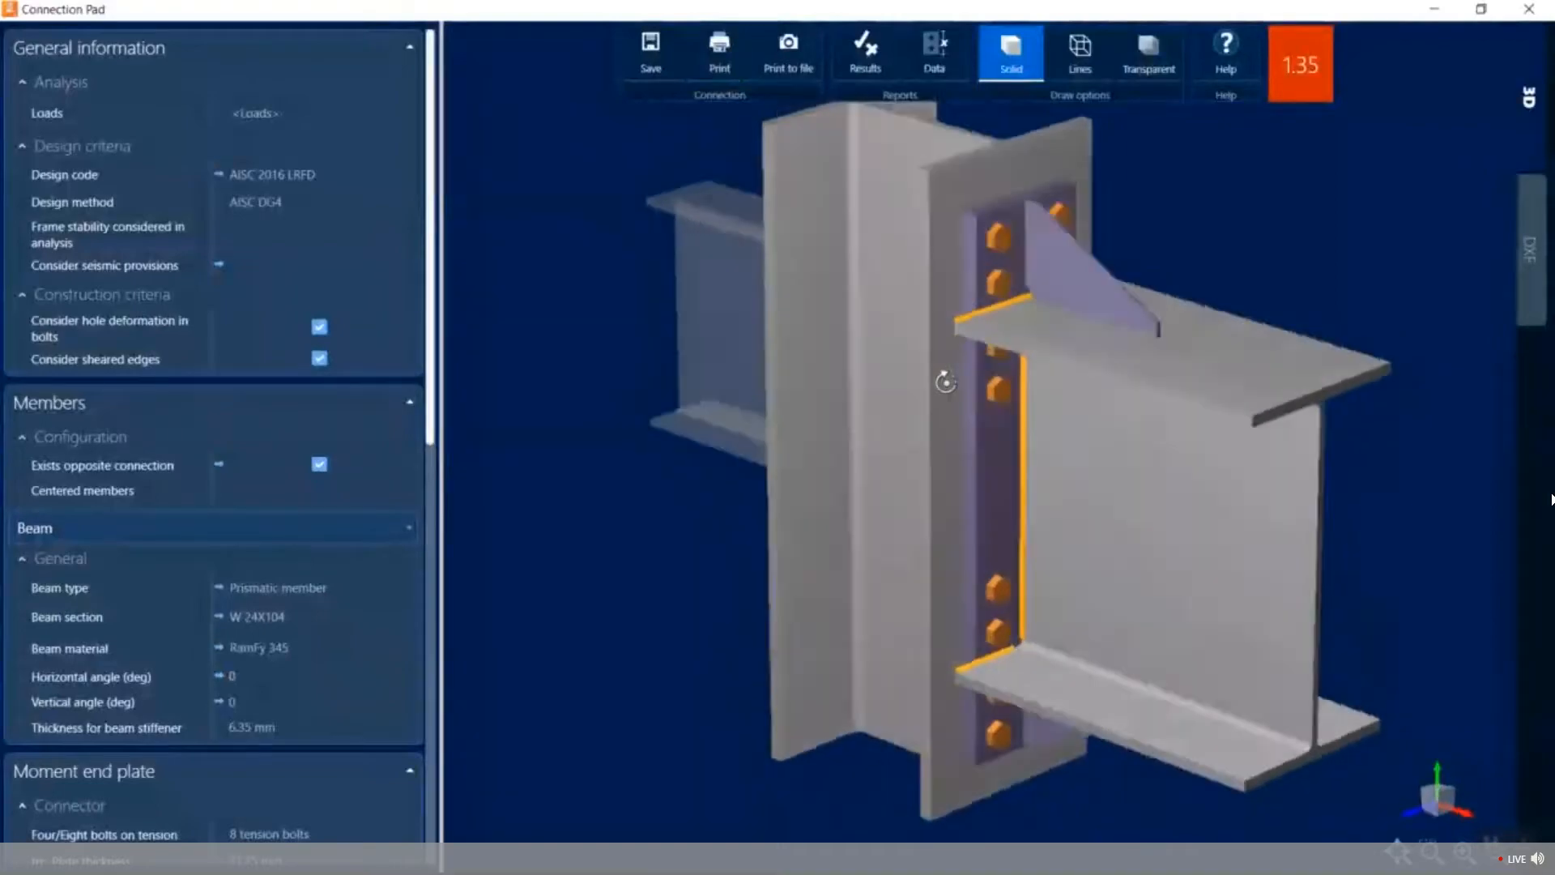
Change the moment end plate's bolt configuration to 4 tension bolts.
left_click_drag(945, 381, 940, 375)
scroll(433, 357, "down", 3)
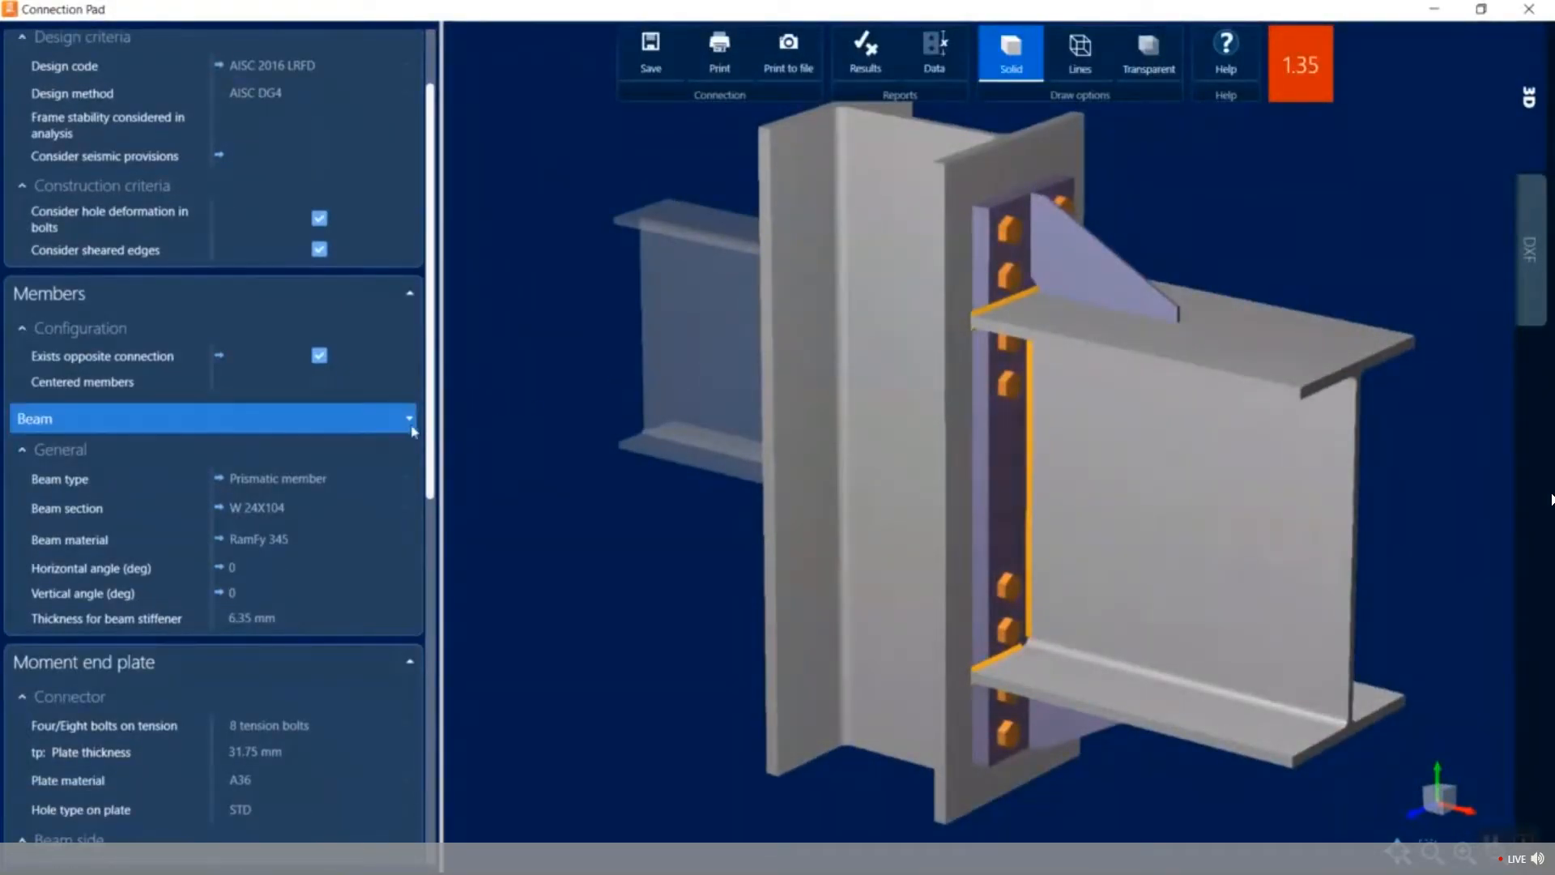
scroll(327, 480, "down", 8)
left_click(324, 430)
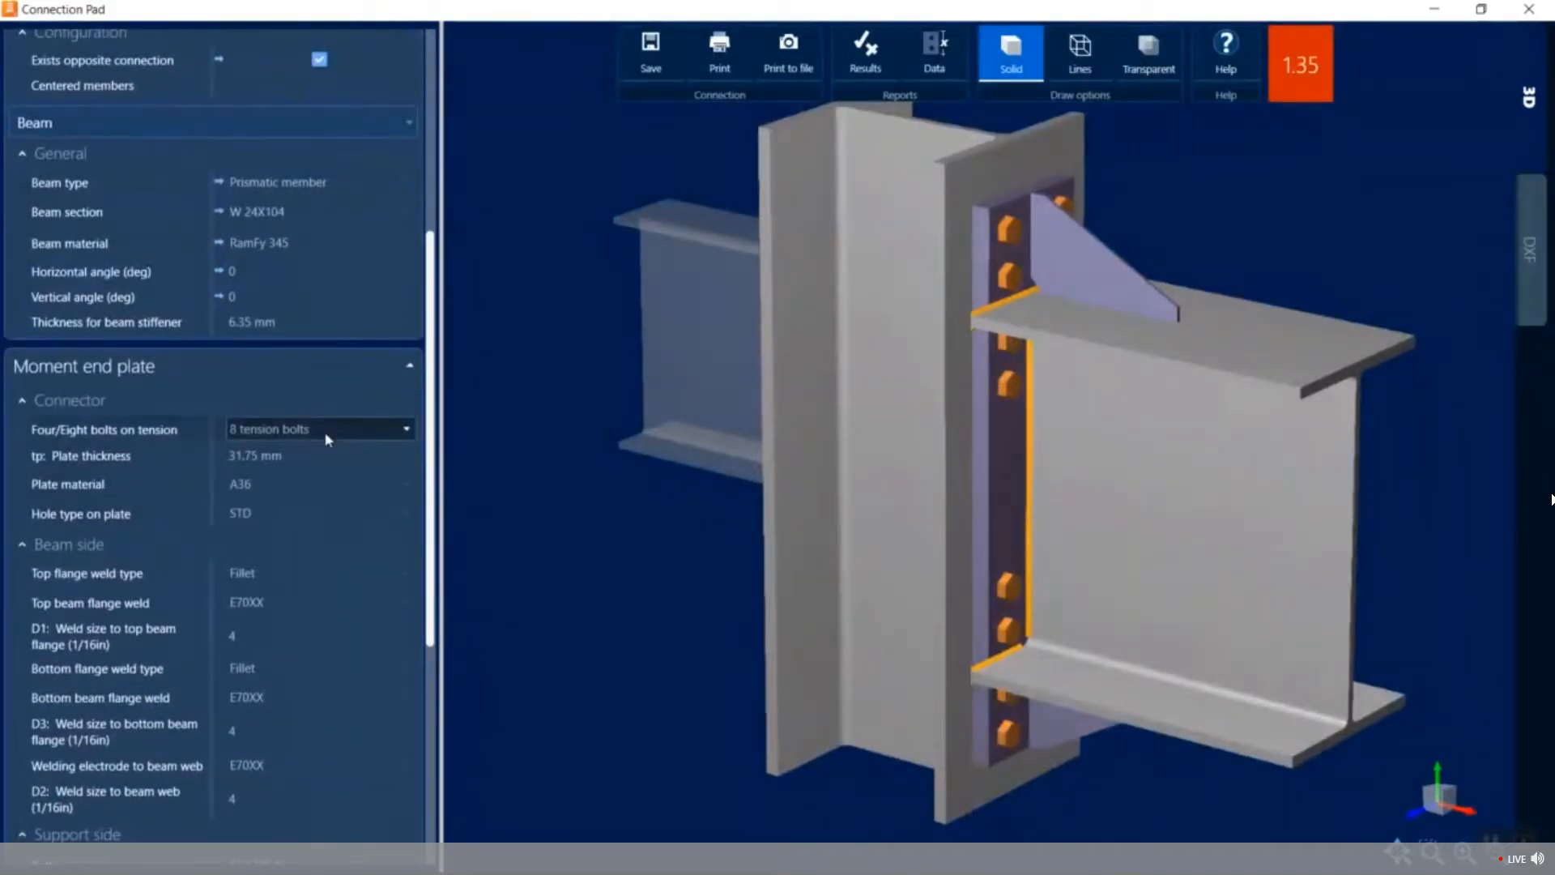
left_click(324, 429)
left_click(267, 472)
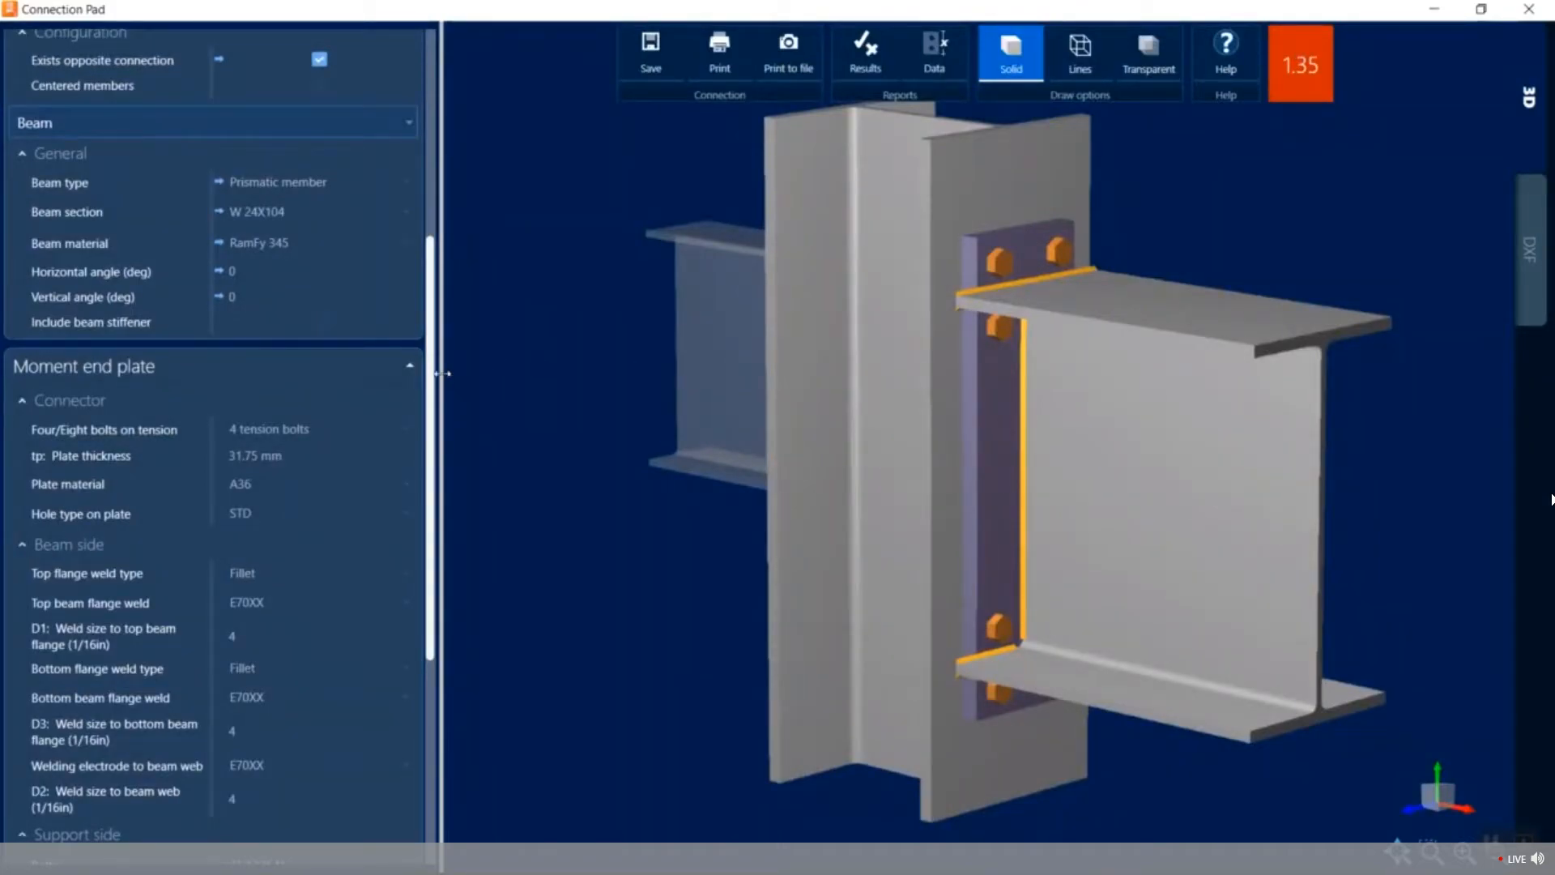
Set the beam-side weld sizes at the top flange, bottom flange and web to 6 sixteenths of an inch.
left_click_drag(435, 392, 435, 501)
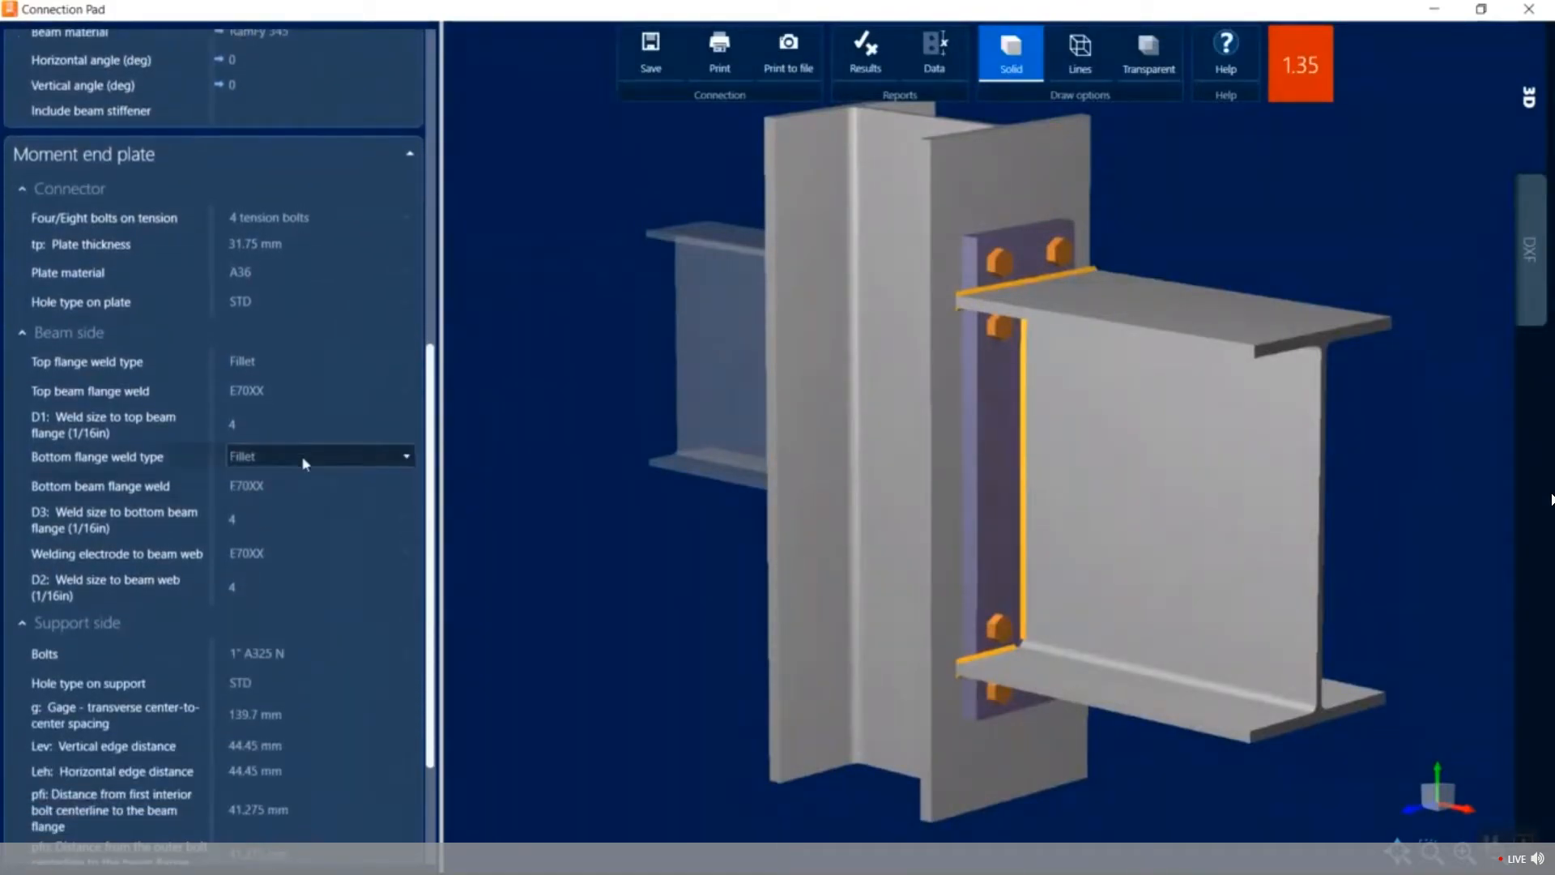
left_click(296, 425)
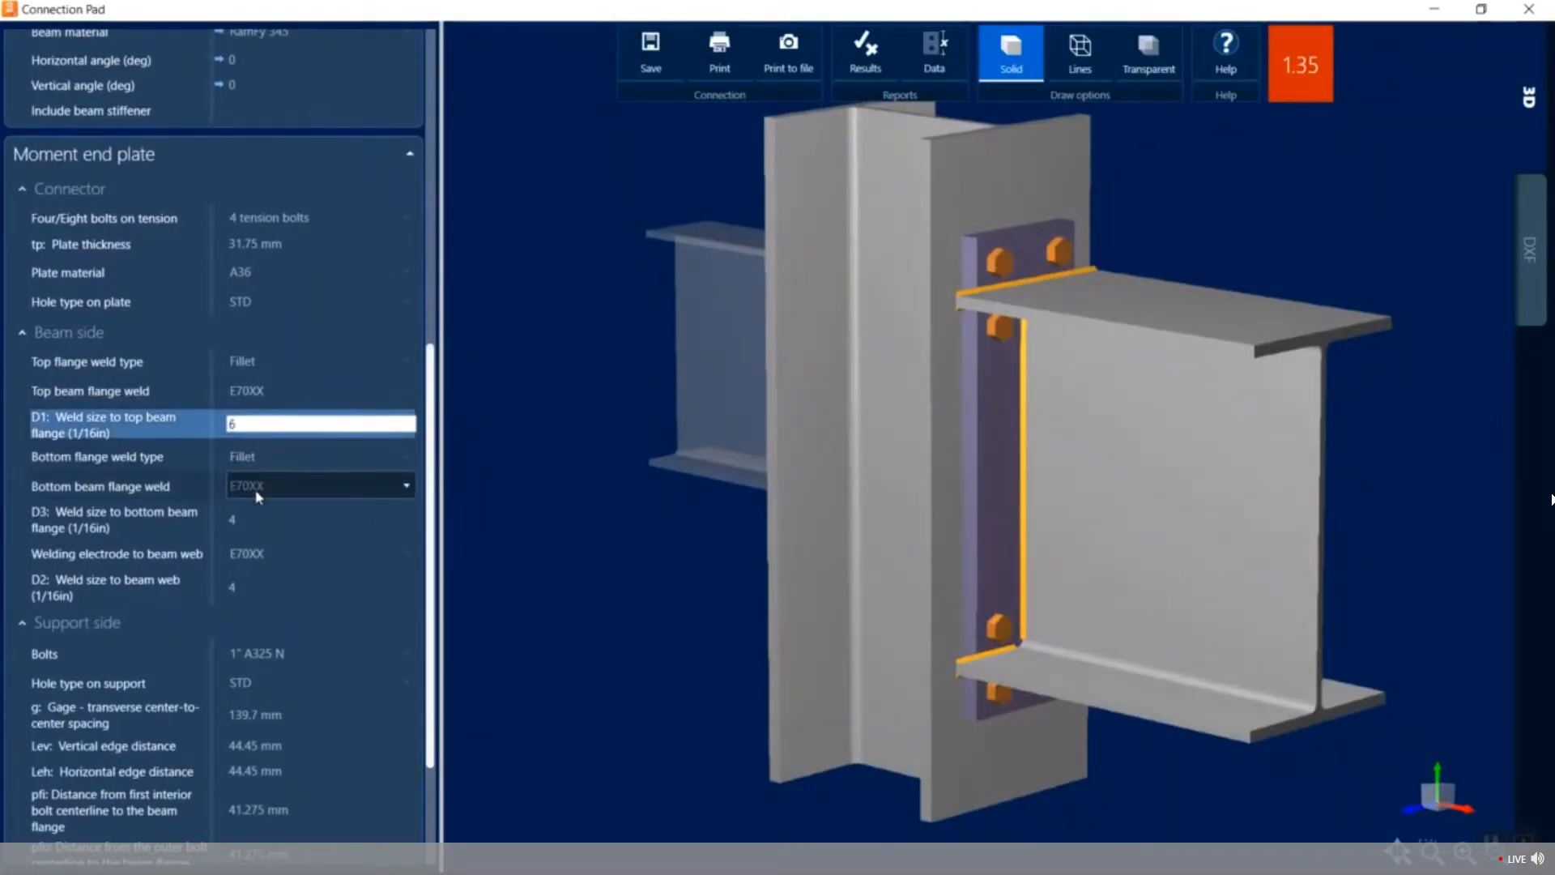
left_click(255, 518)
type("6")
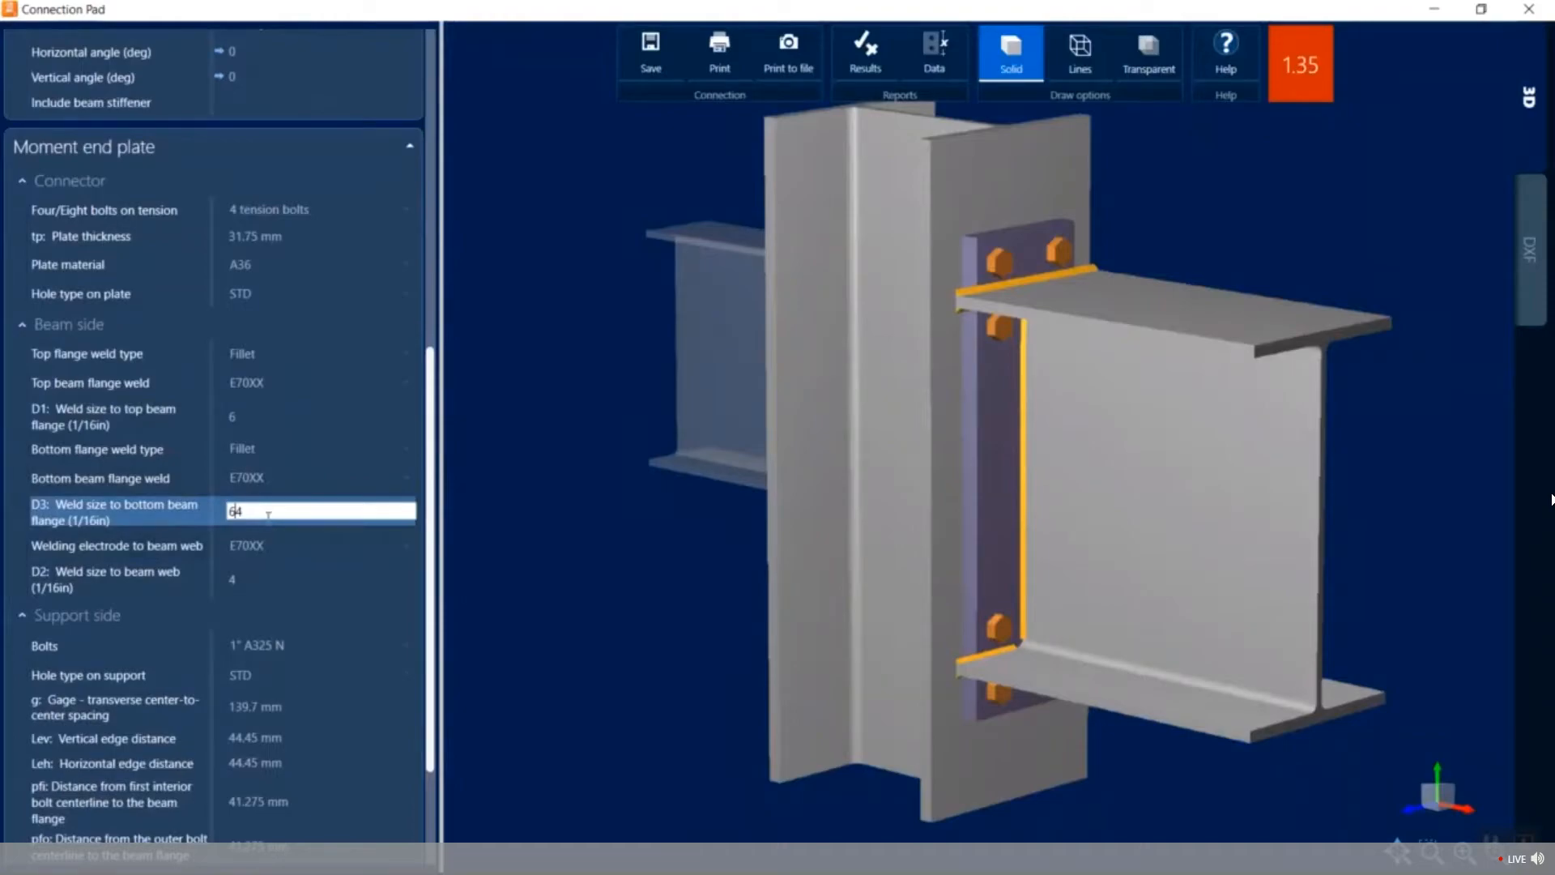
key("Delete")
left_click(261, 580)
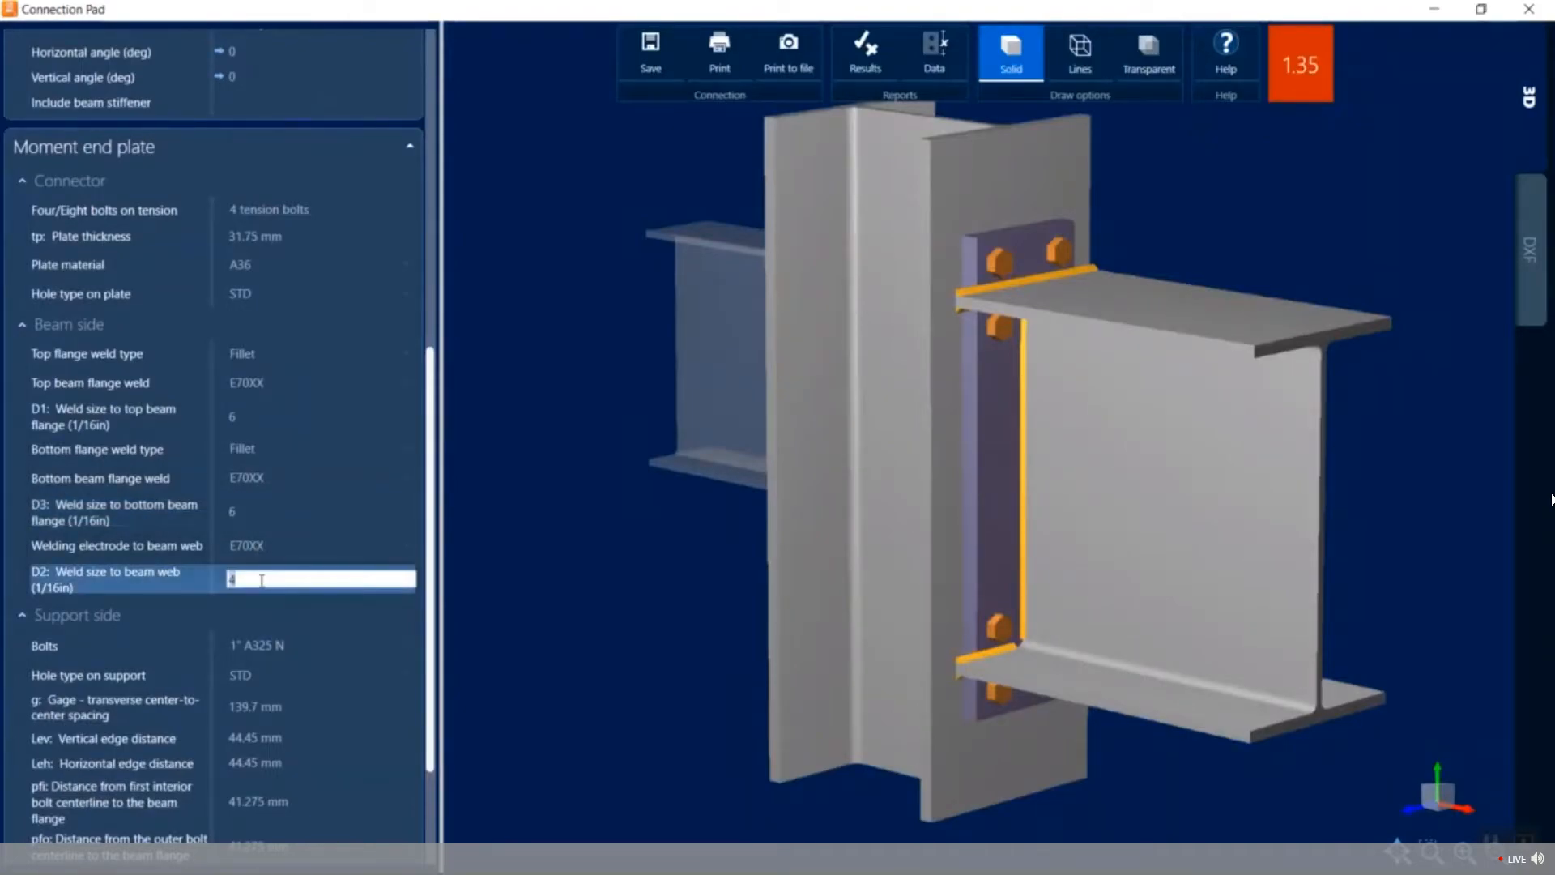
type("6")
key("Return")
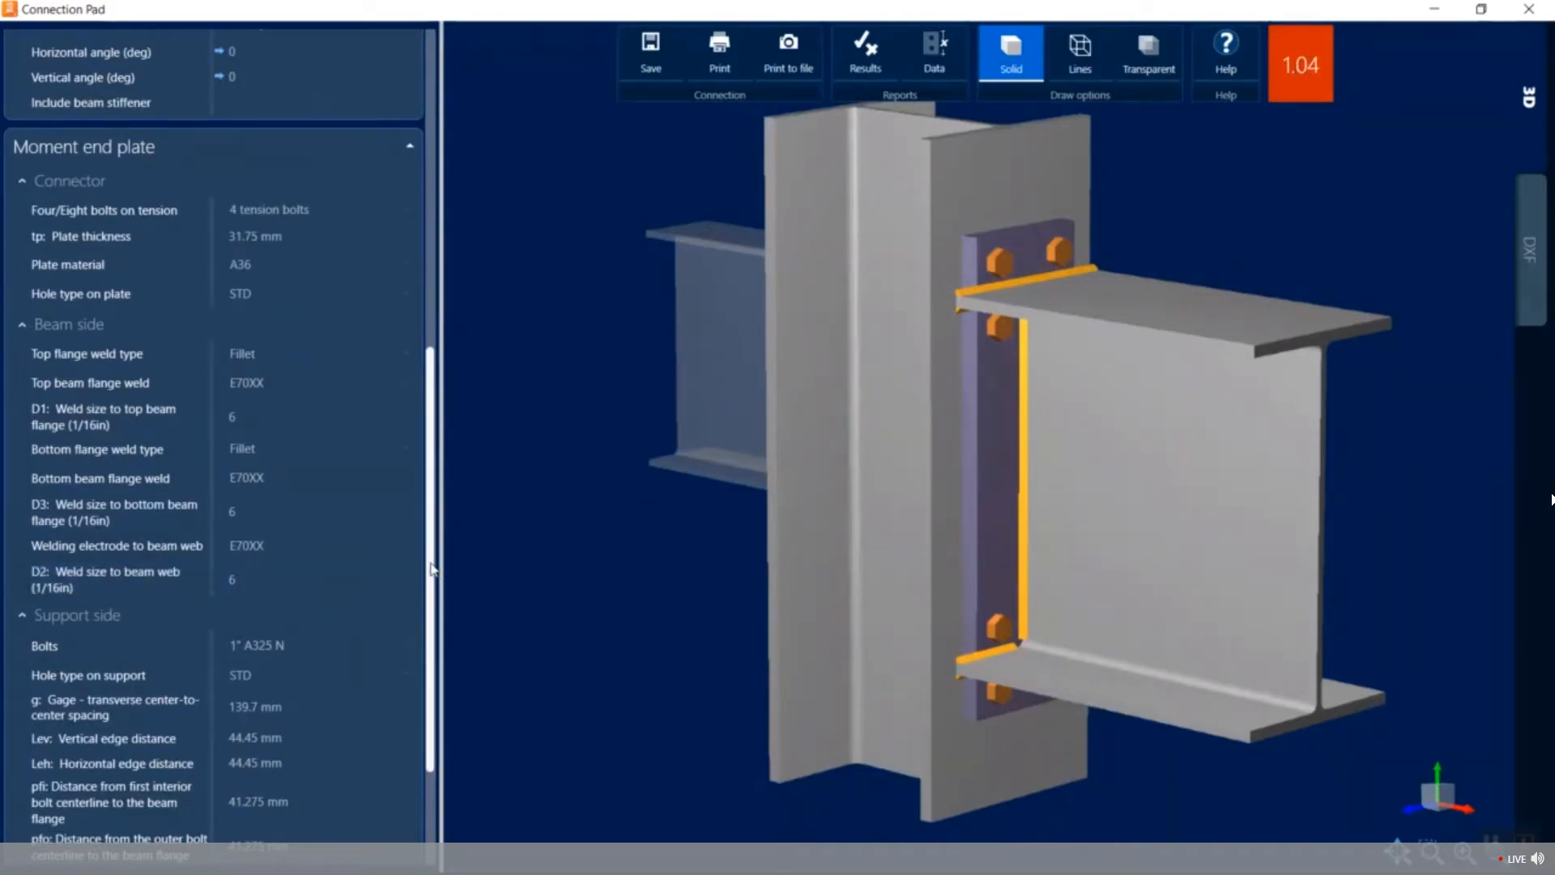
Set the transverse center-to-center bolt gage on the support side to 240 mm.
scroll(432, 569, "down", 3)
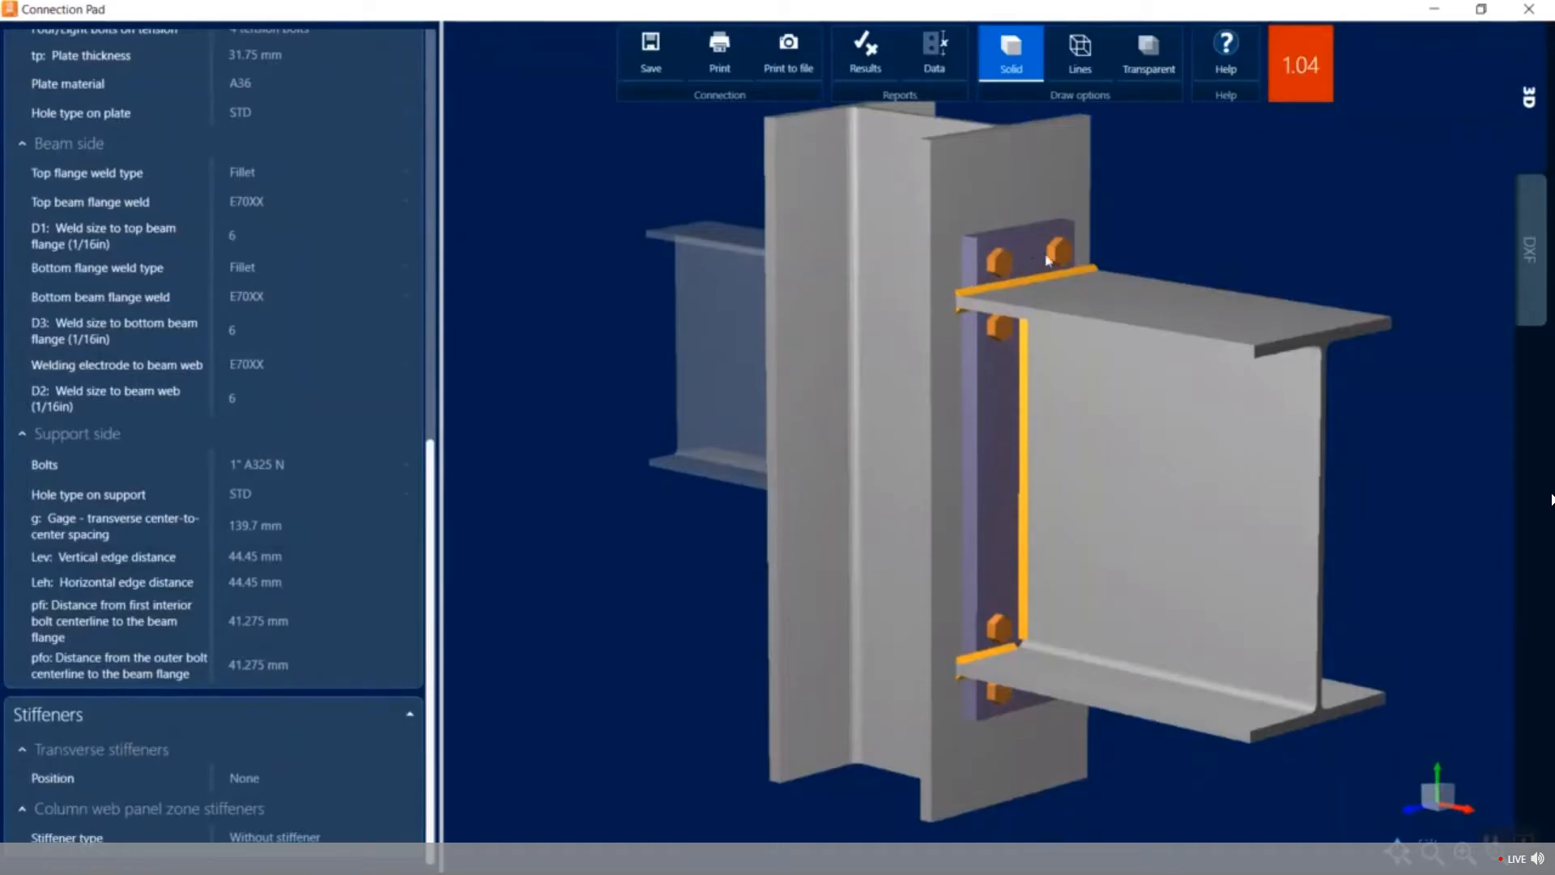
left_click(310, 524)
type("240")
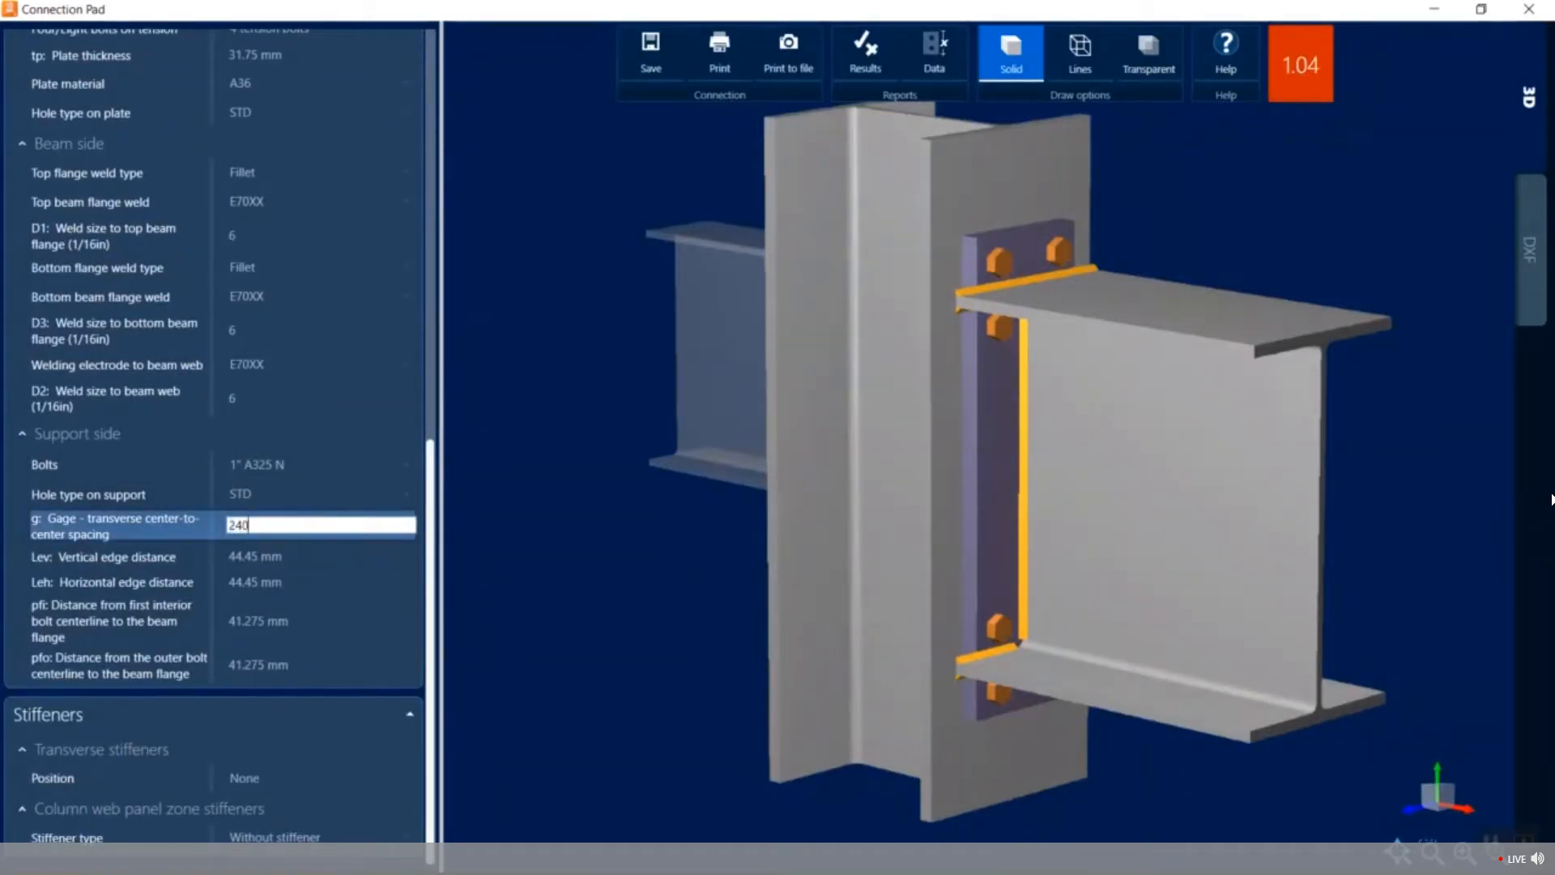
key("Return")
Set the support-side bolt gage to 250 mm and inspect the bolt placement on the end plate.
left_click_drag(885, 443, 826, 445)
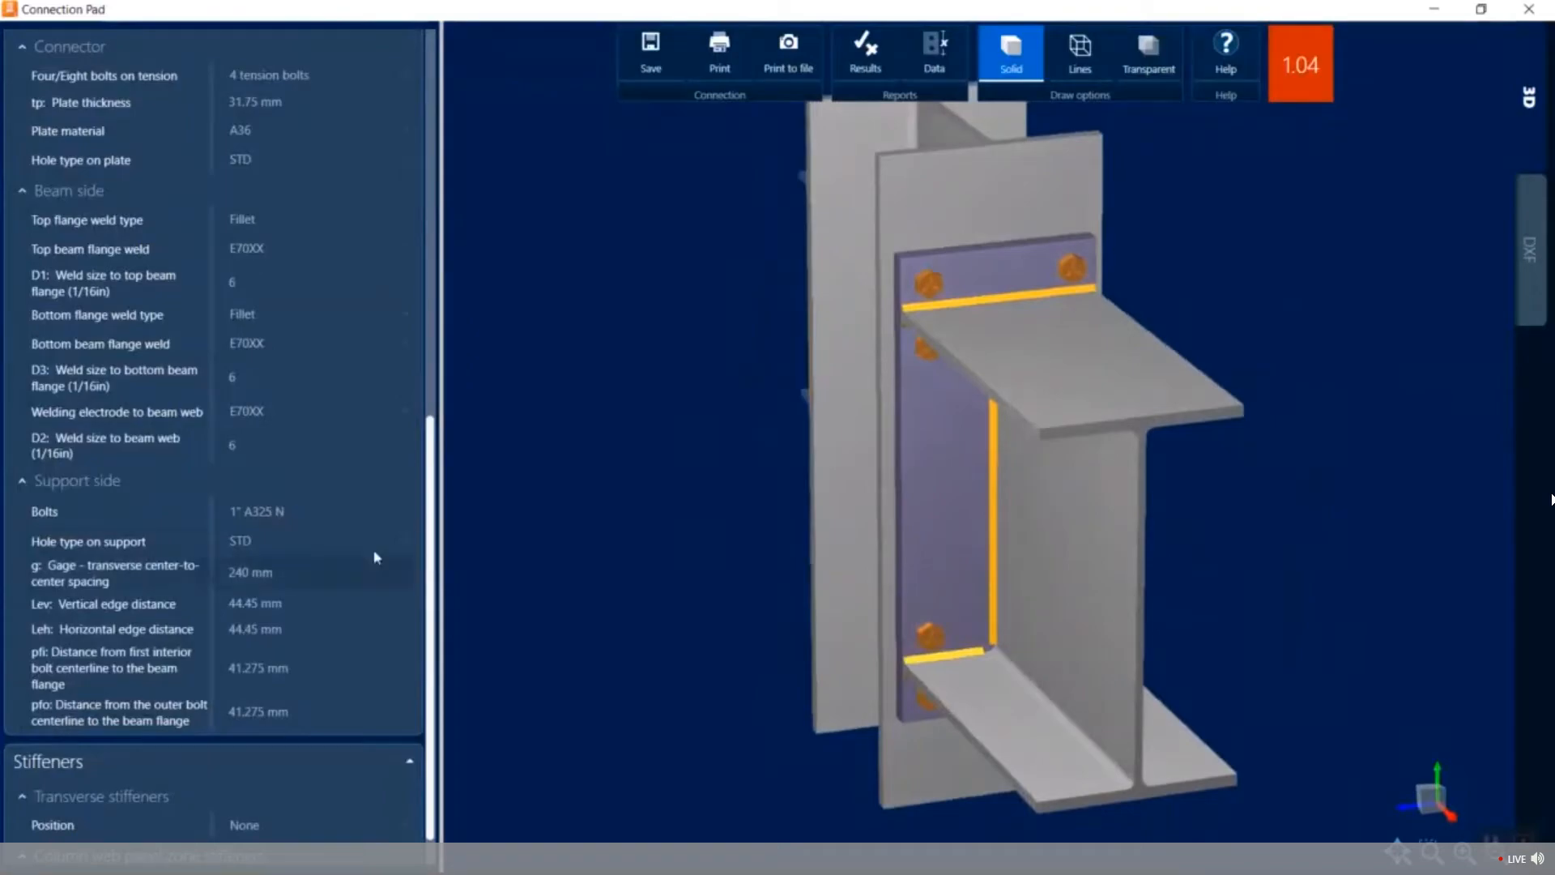
left_click(285, 570)
type("2")
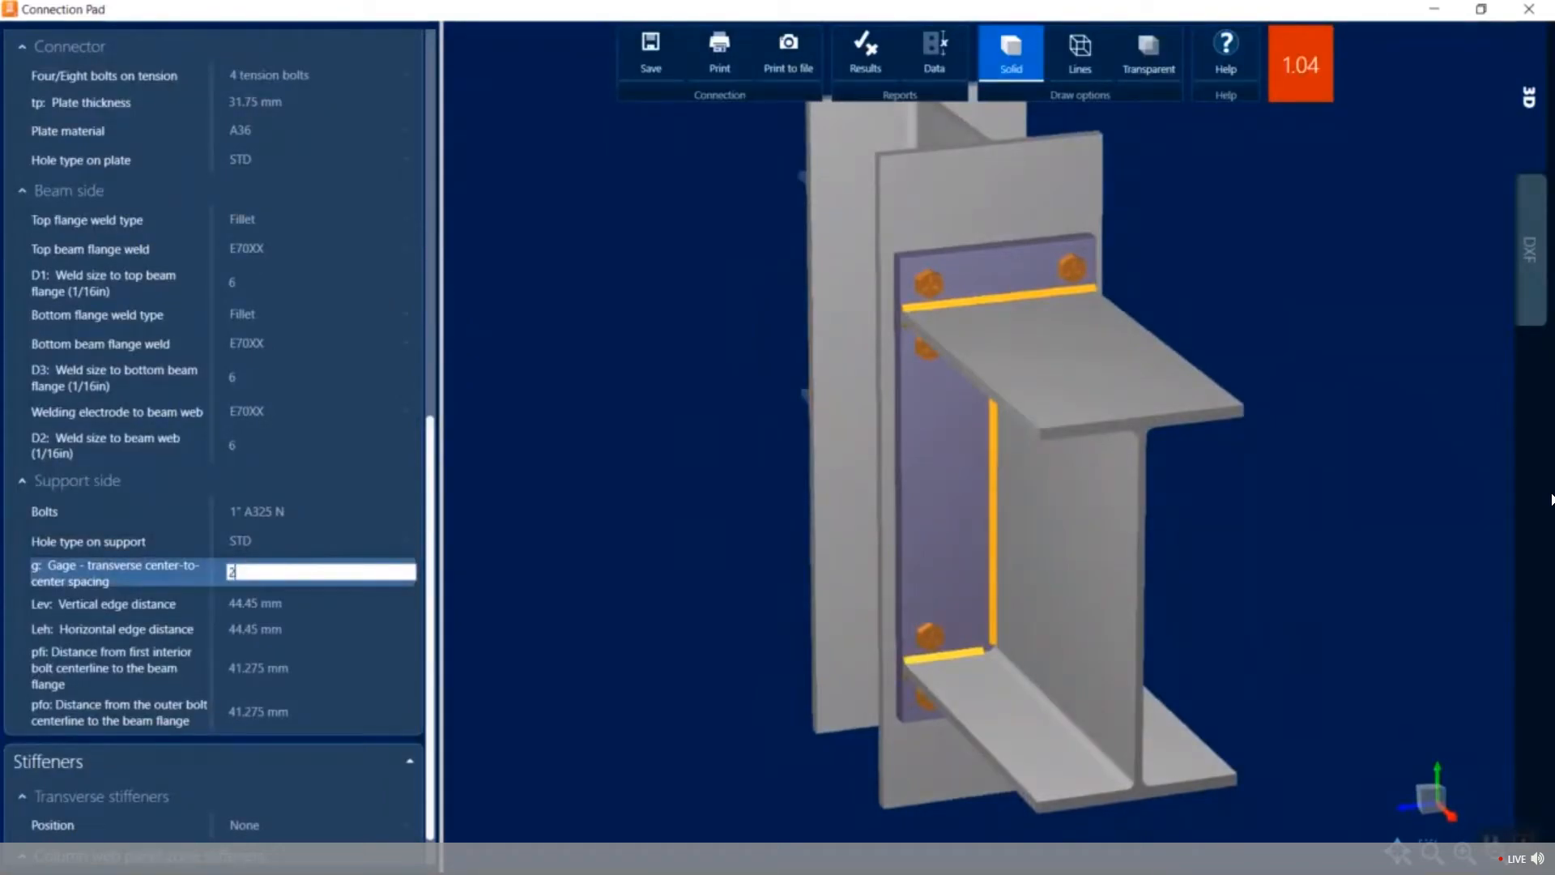
type("50")
key("Return")
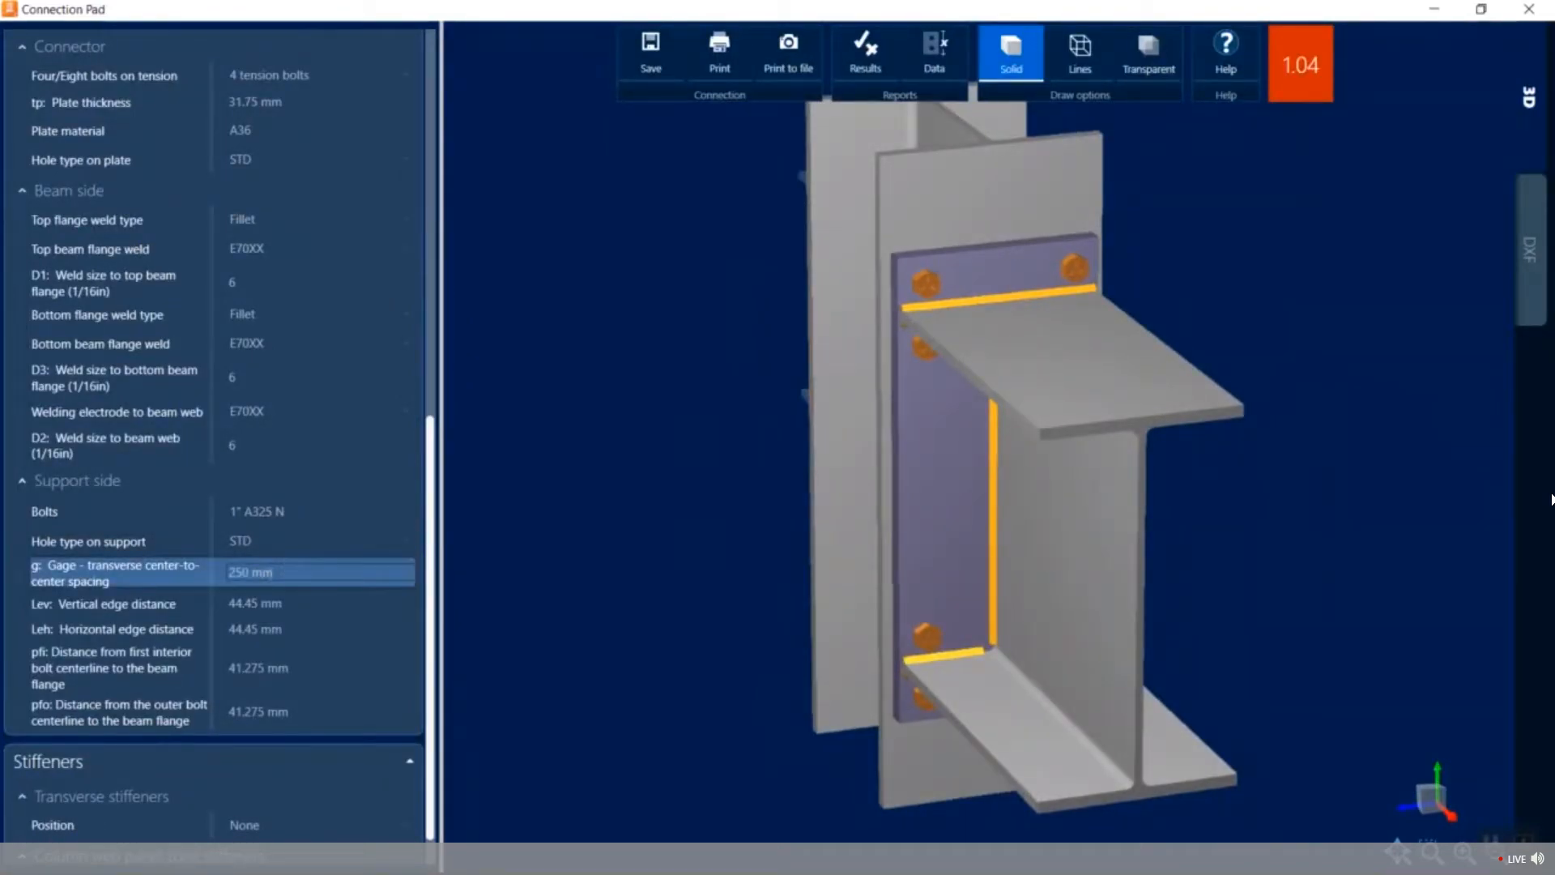
mouse_move(780, 416)
left_mouse_down()
mouse_move(756, 420)
mouse_move(796, 407)
left_mouse_up()
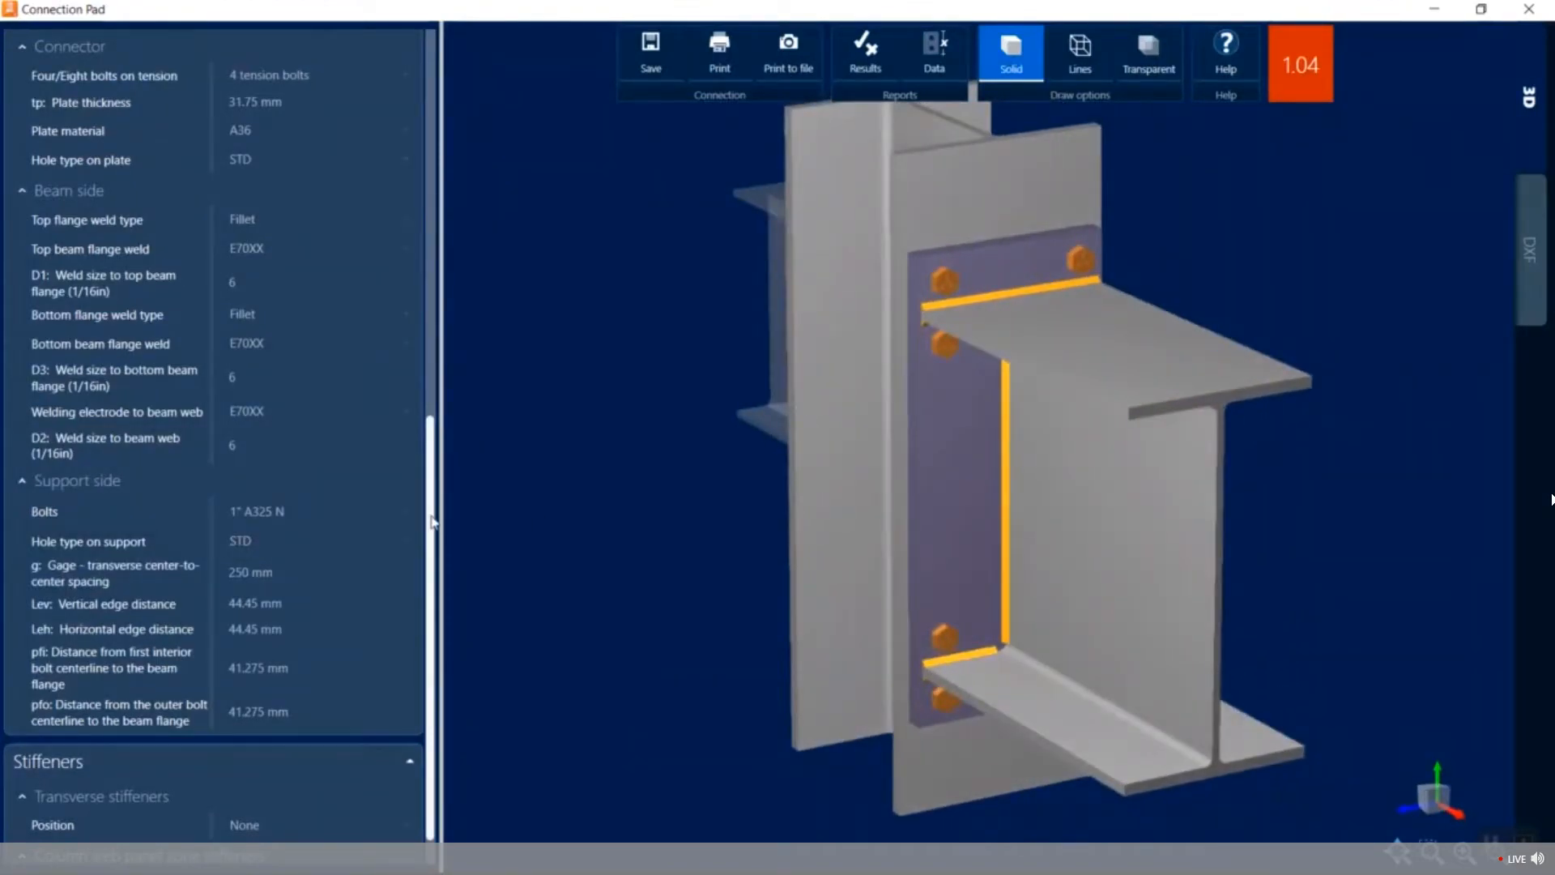
Reopen the results report and examine the geometric considerations and design check ratios of the modified end plate.
scroll(433, 522, "down", 1)
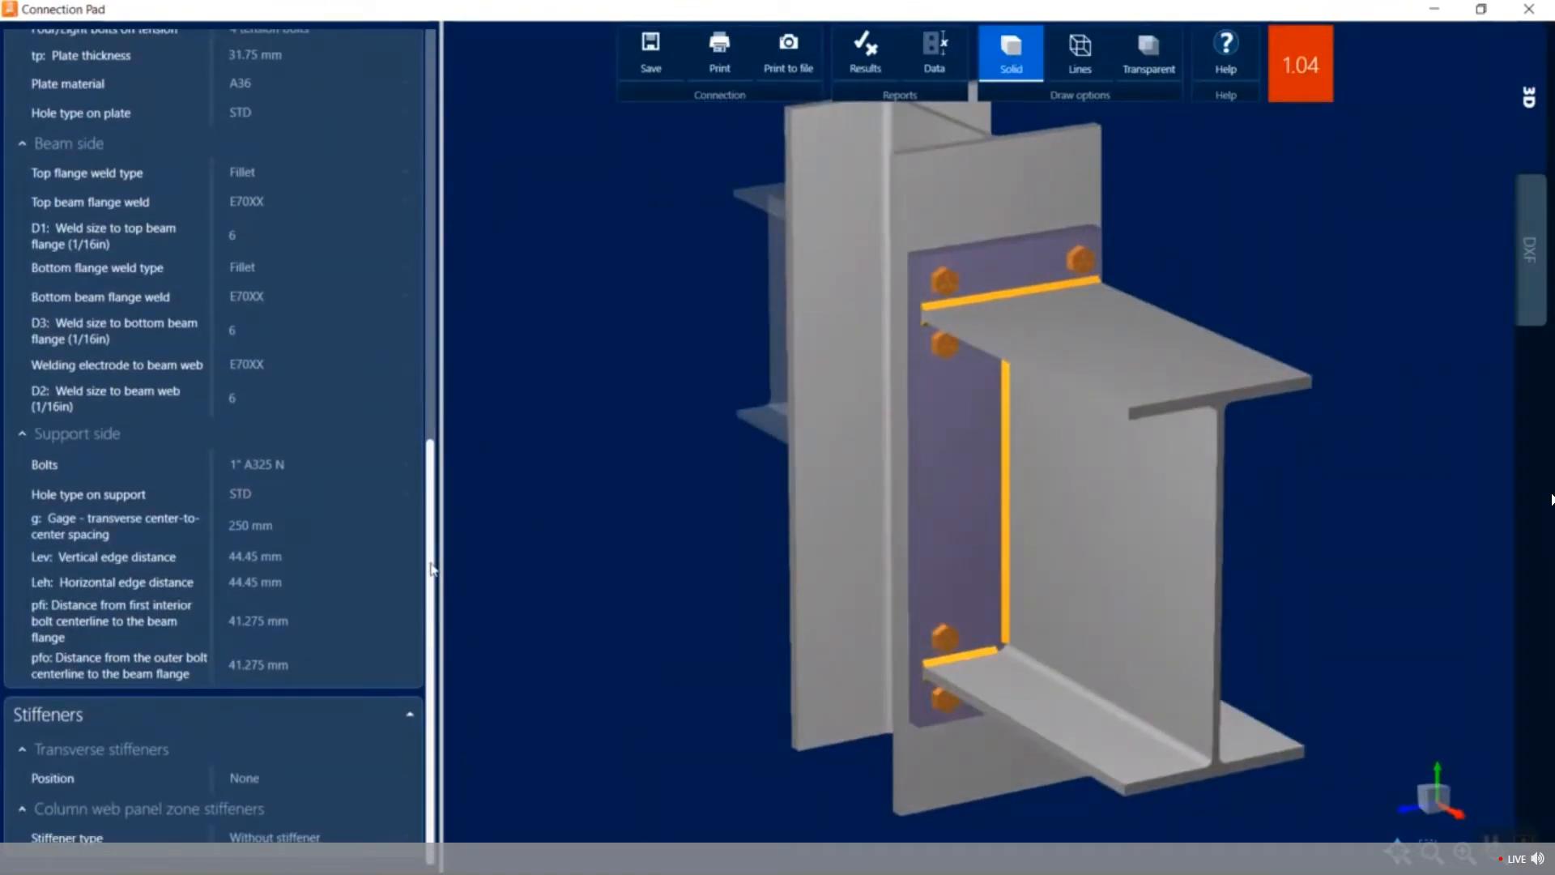
left_click(856, 64)
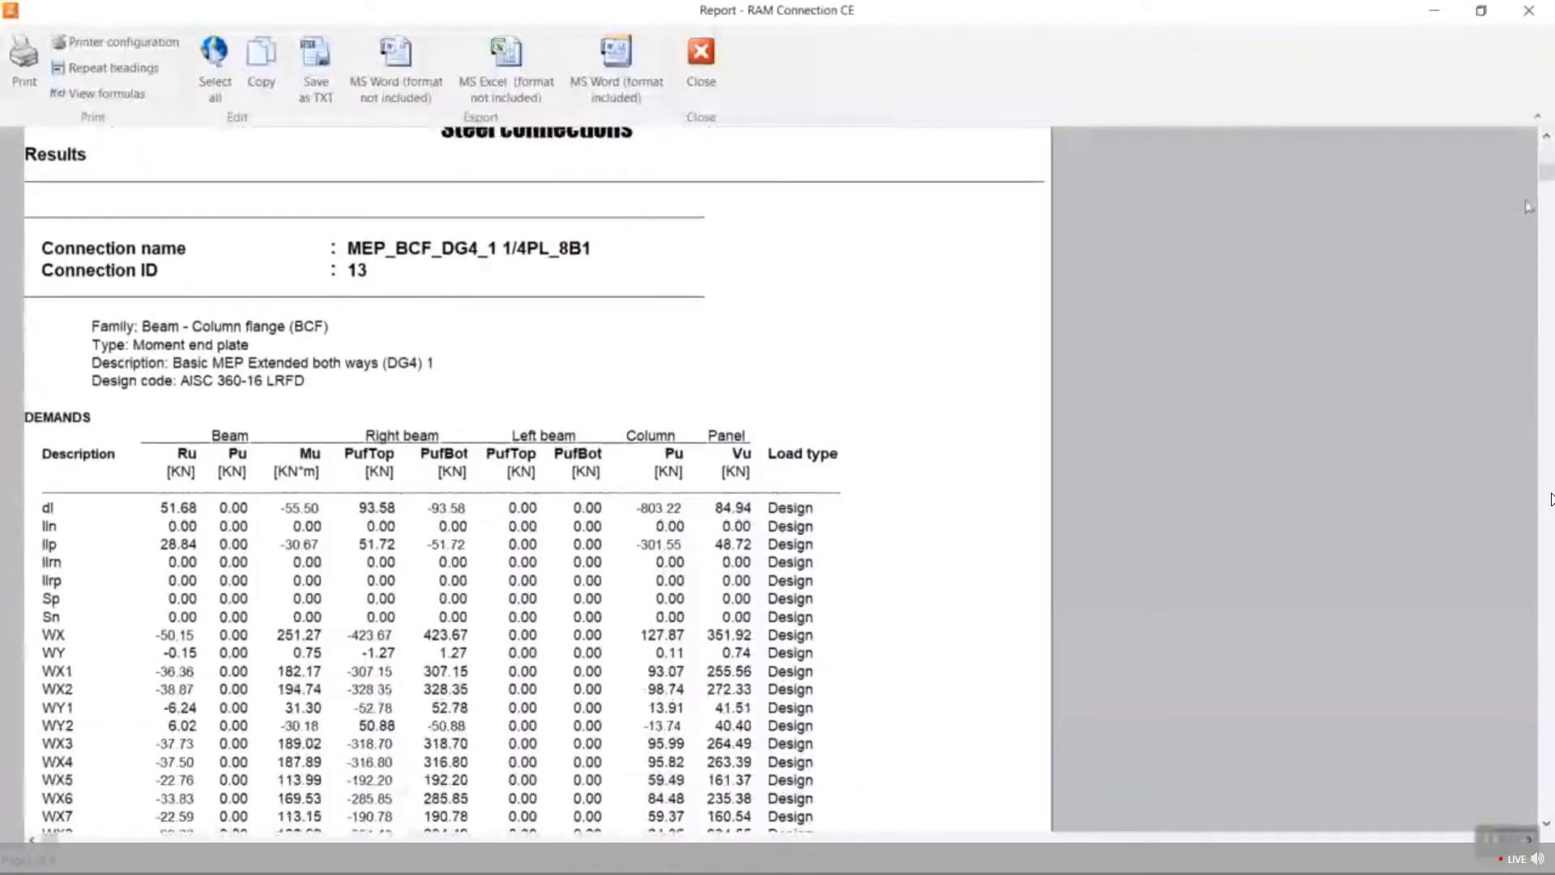
scroll(1147, 341, "down", 15)
scroll(598, 509, "down", 15)
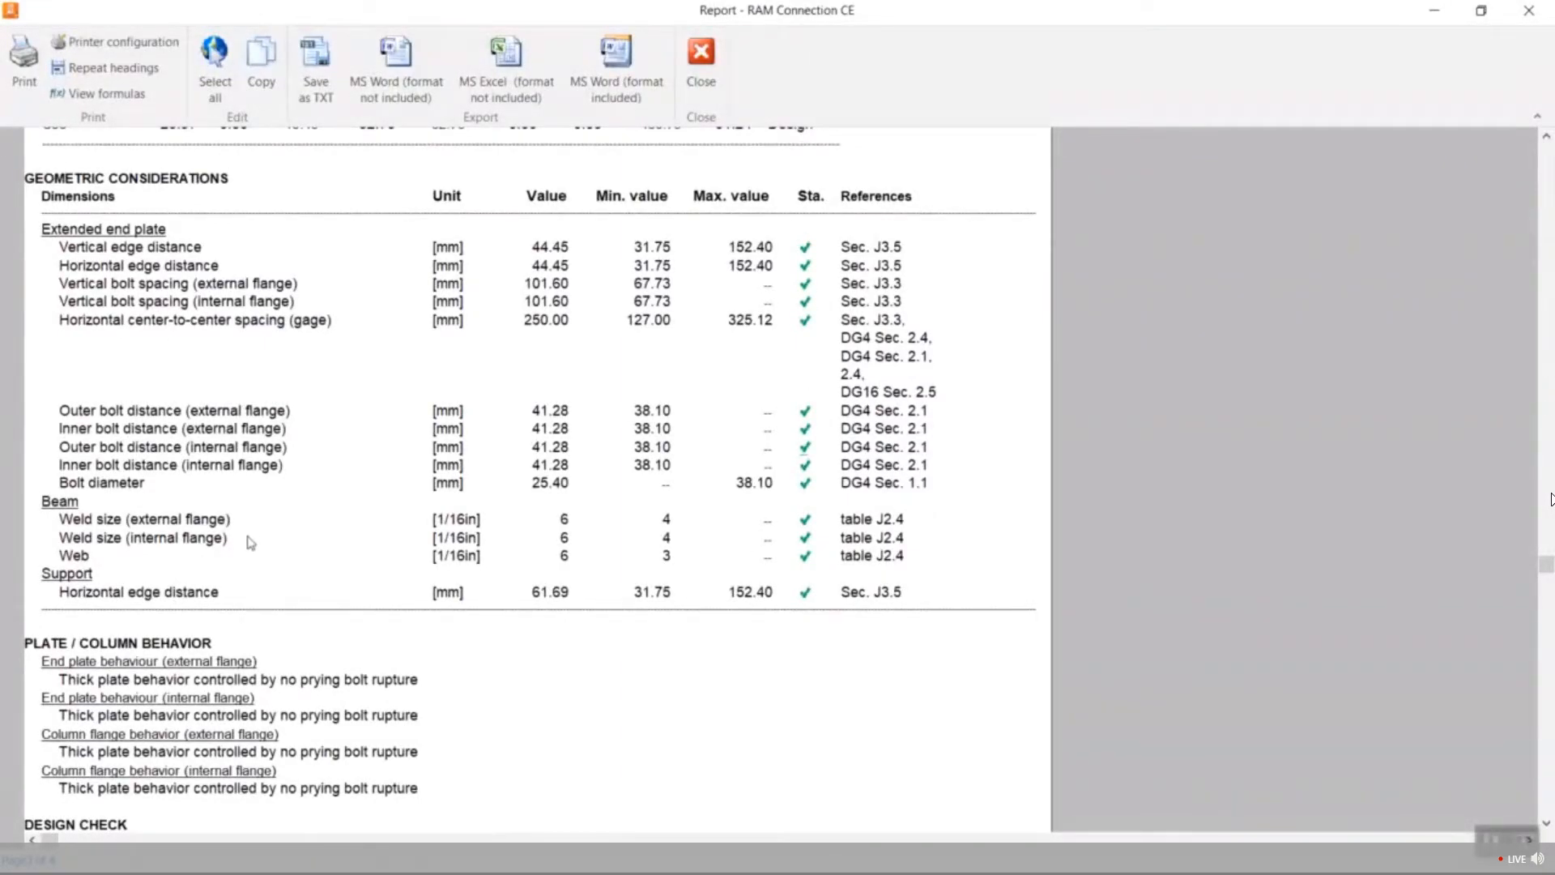
scroll(249, 541, "down", 3)
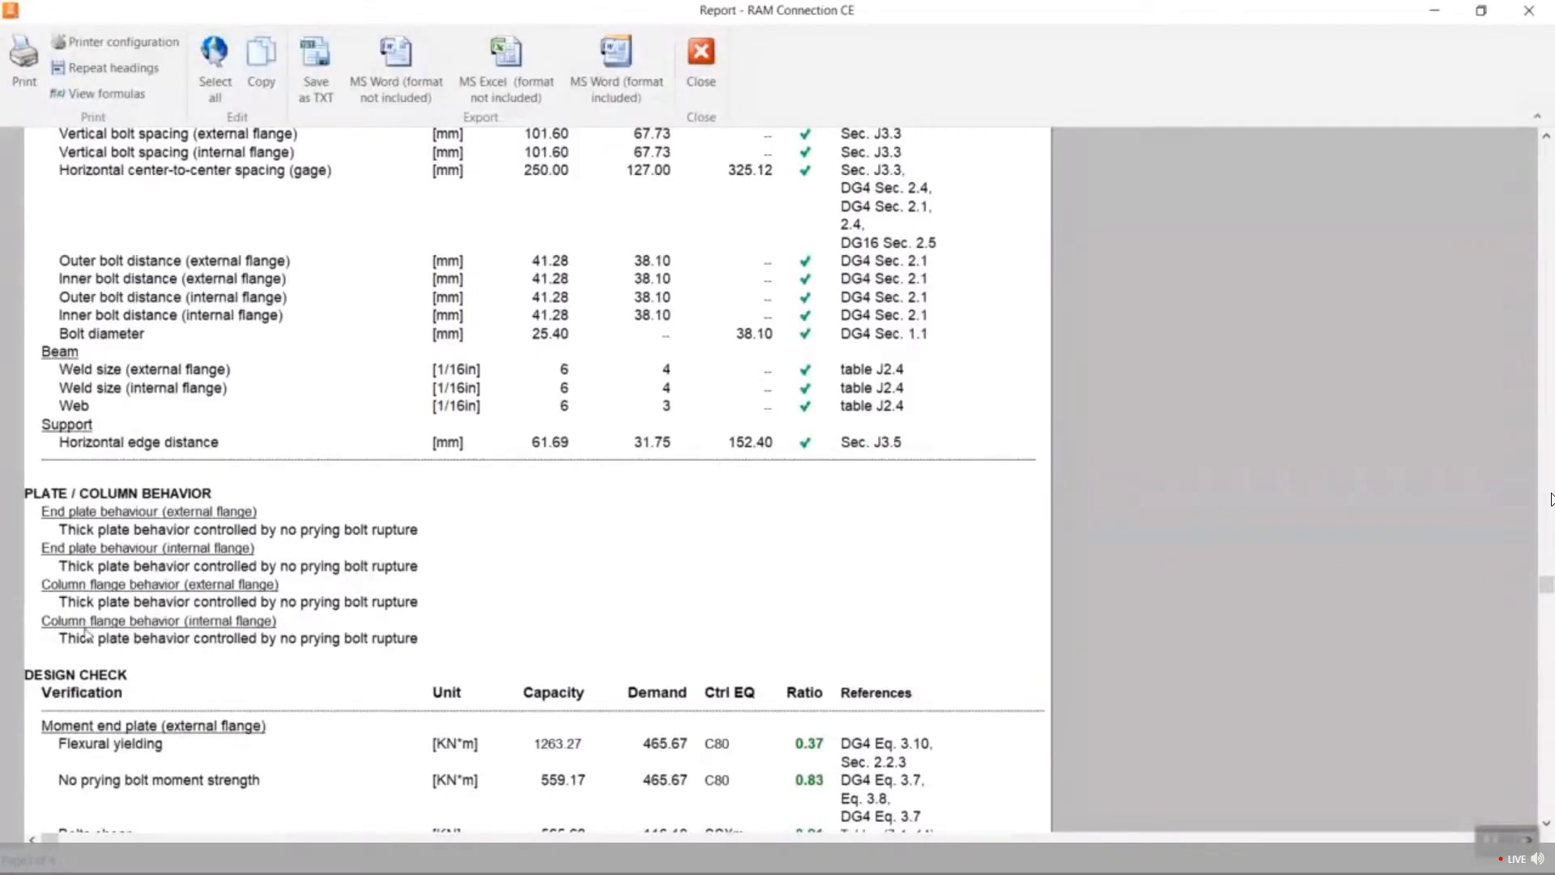
scroll(154, 559, "down", 9)
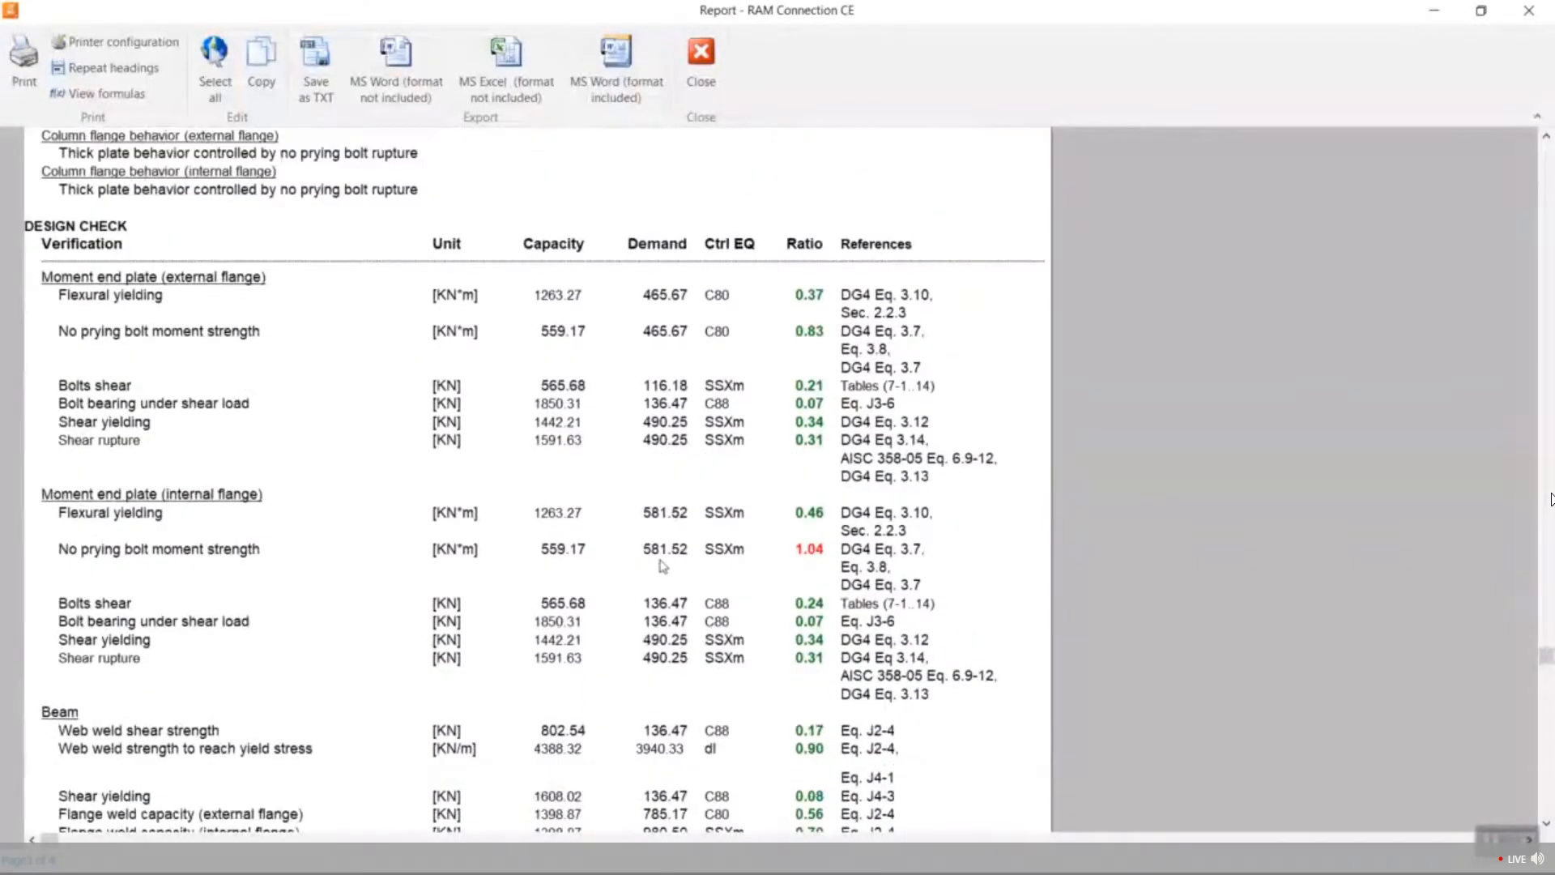
scroll(664, 567, "down", 3)
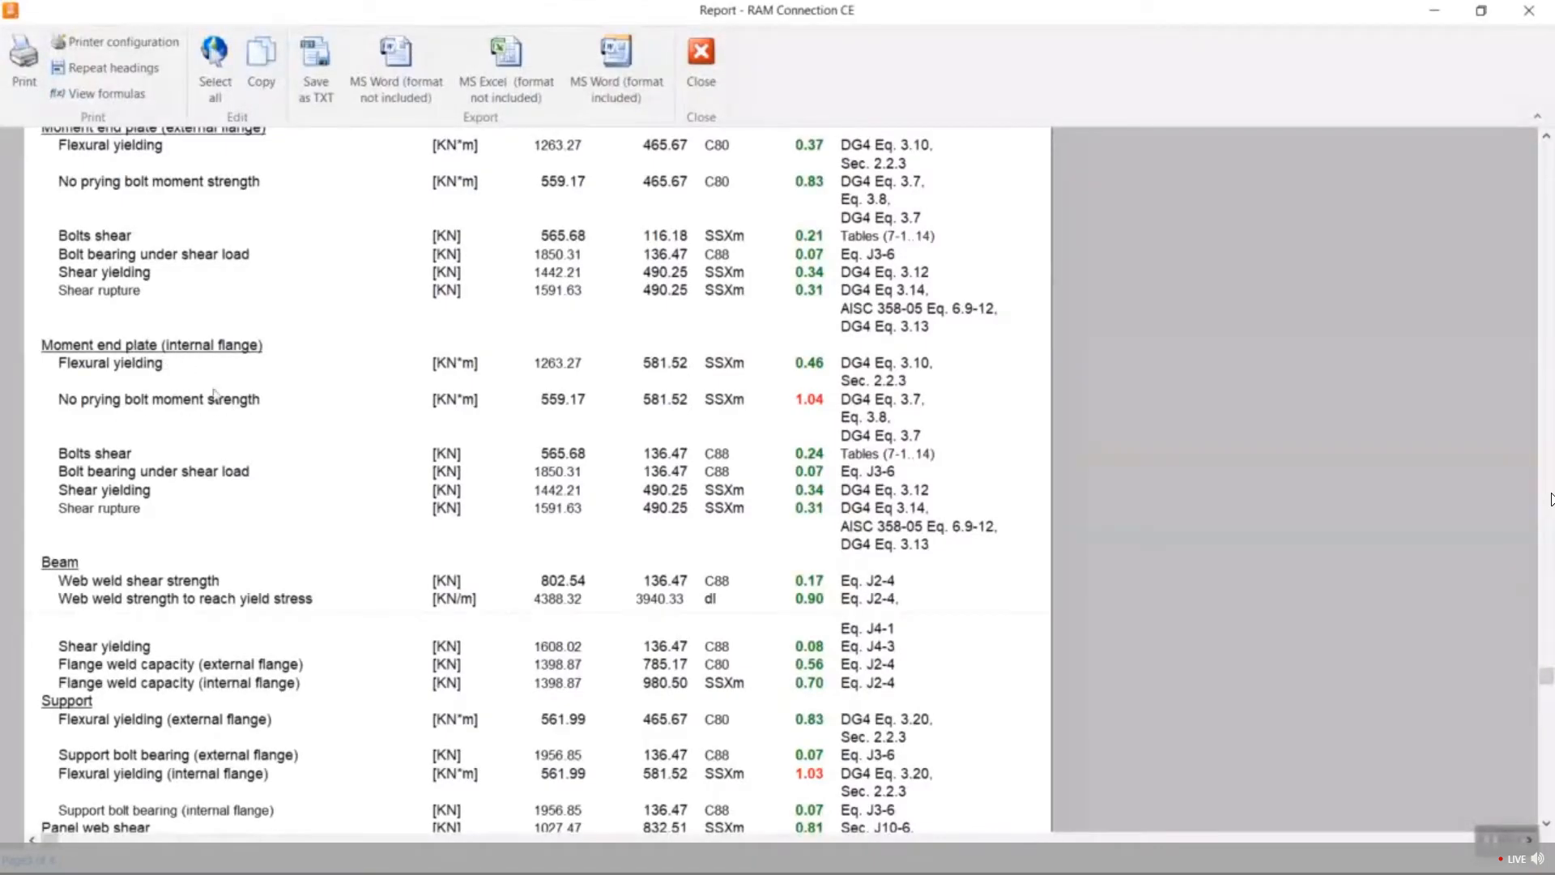
scroll(806, 401, "down", 2)
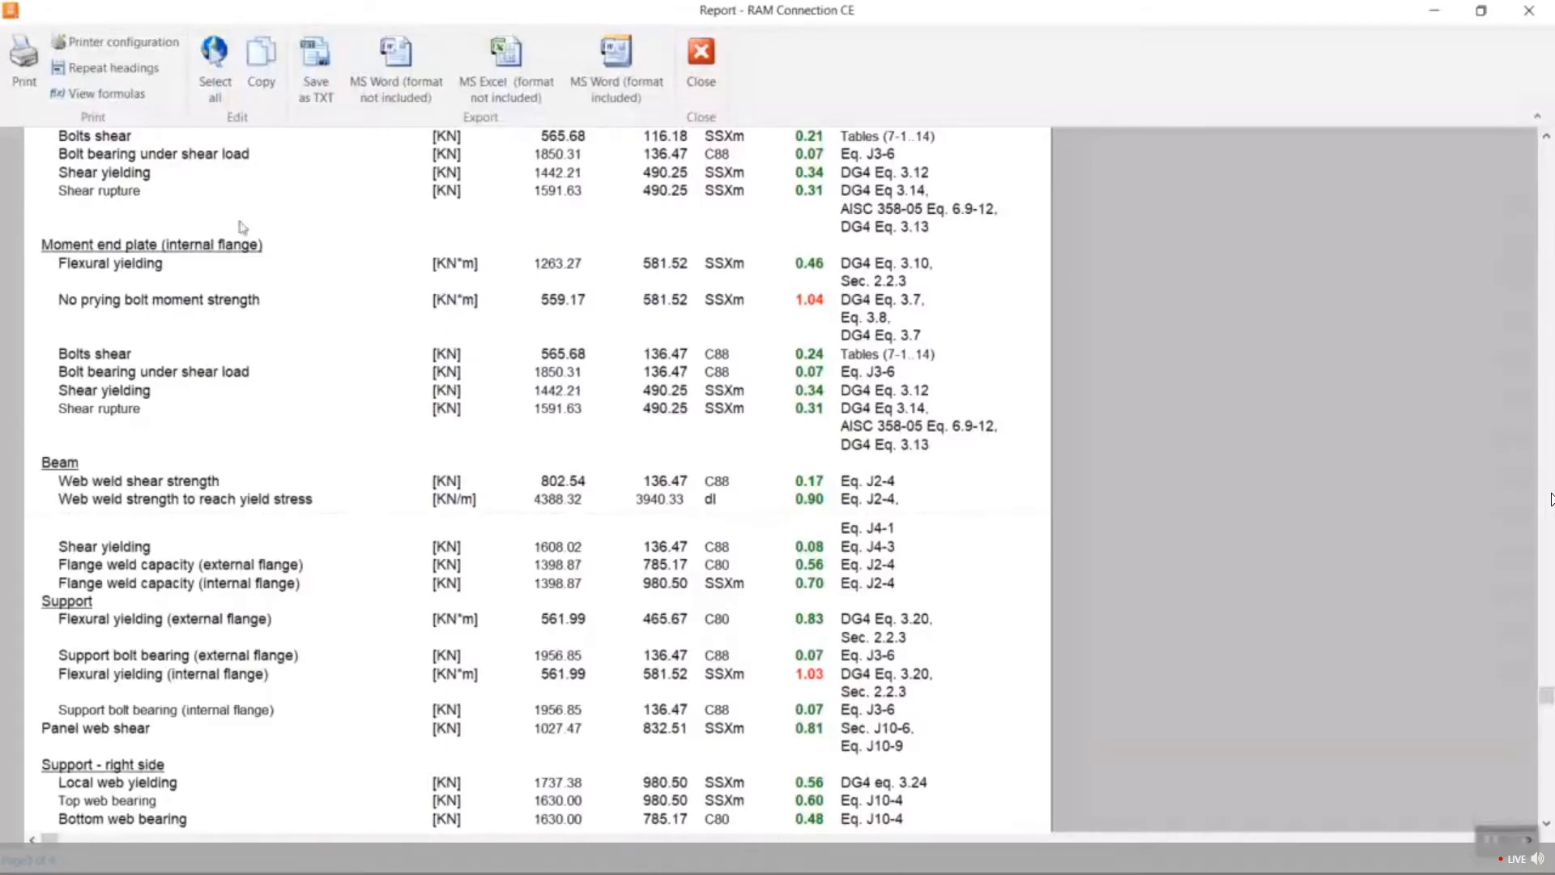
Show the formulas in the report, examine the no prying bolt moment strength calculation, and close the report.
left_click(98, 93)
scroll(154, 783, "up", 10)
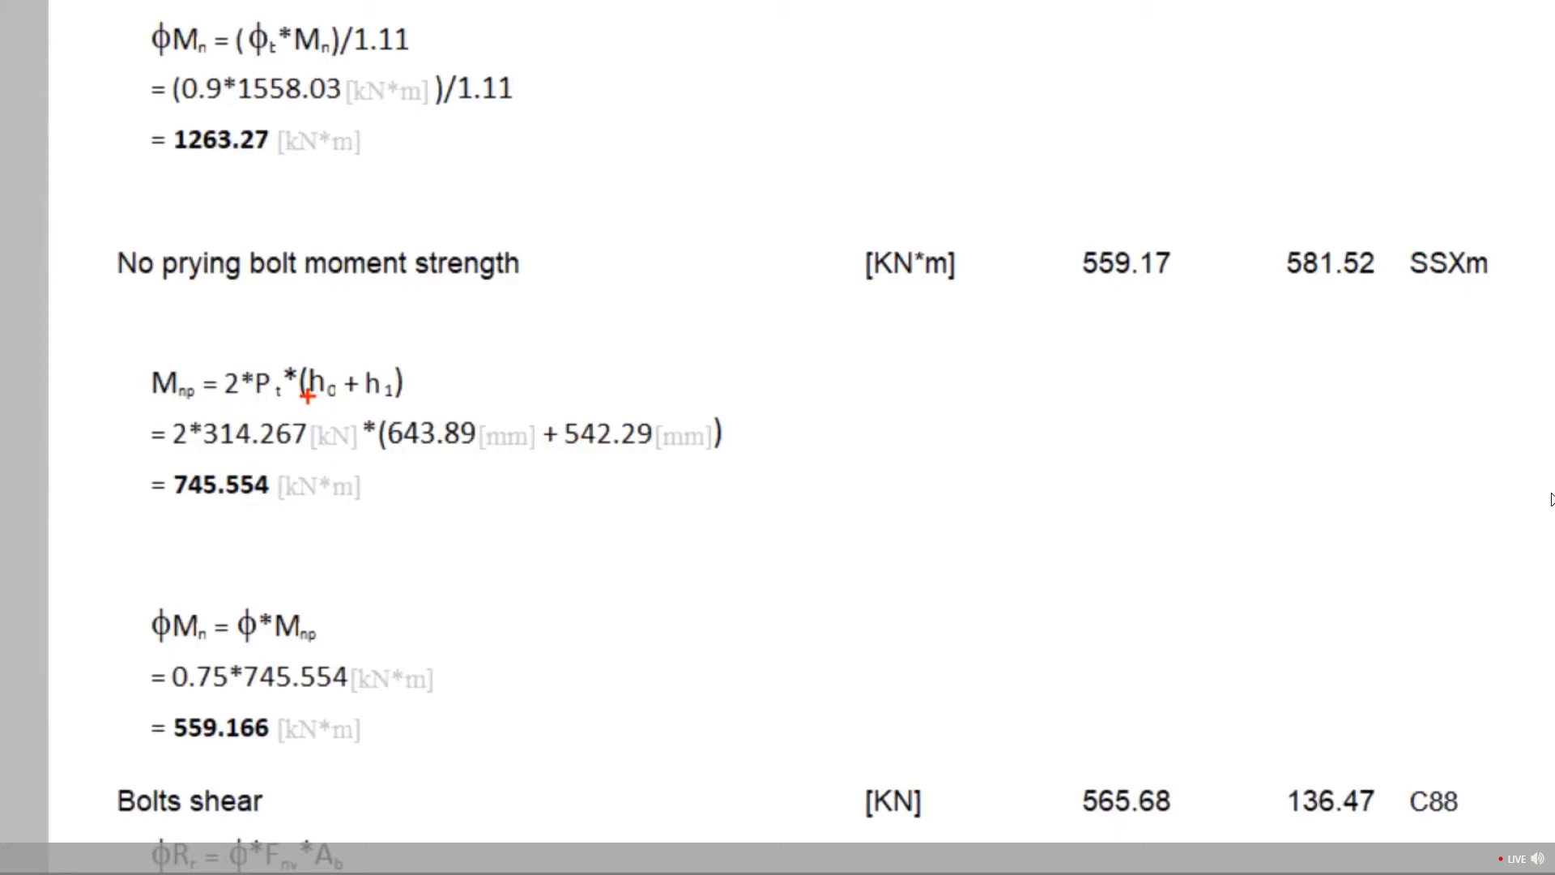
left_click_drag(308, 396, 418, 397)
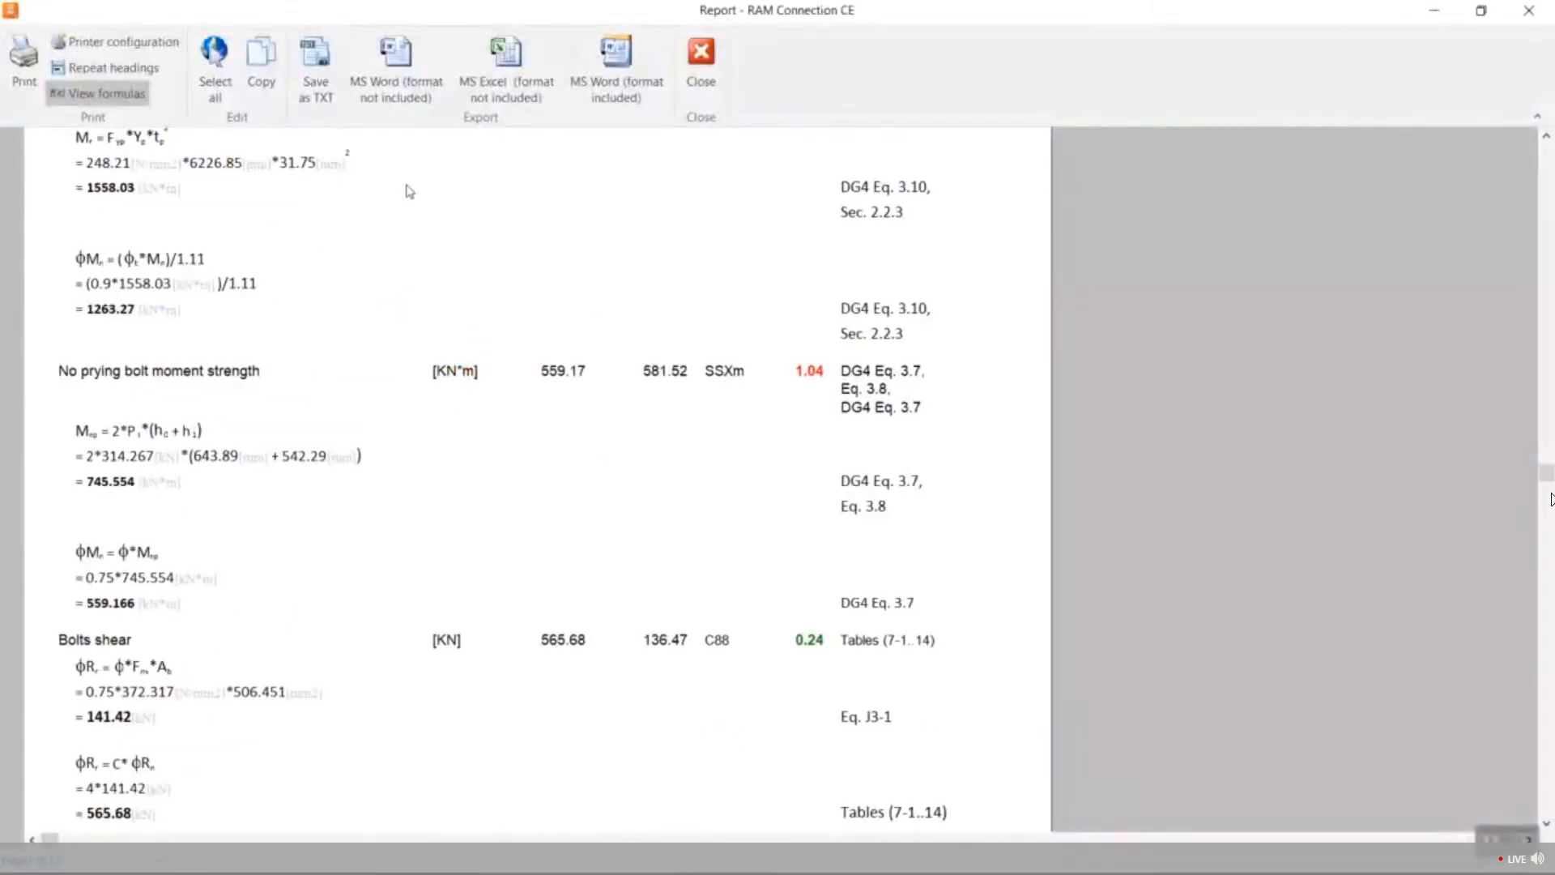
left_click(692, 69)
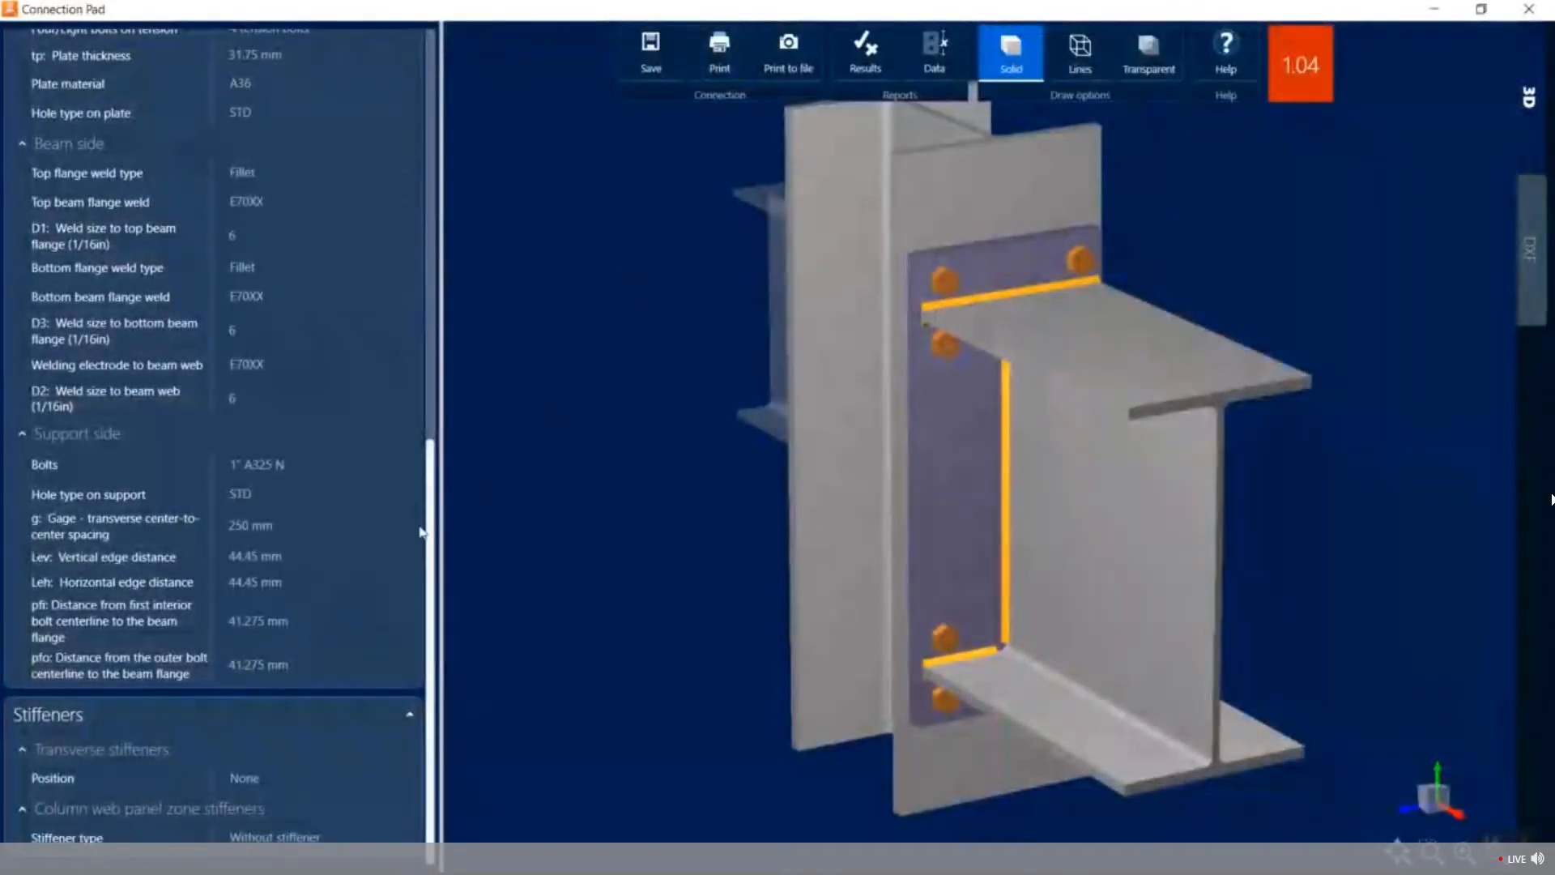
Set the distance from the outer bolt centerline to the beam flange (pfo) to 100 mm.
middle_click_drag(724, 519, 770, 522)
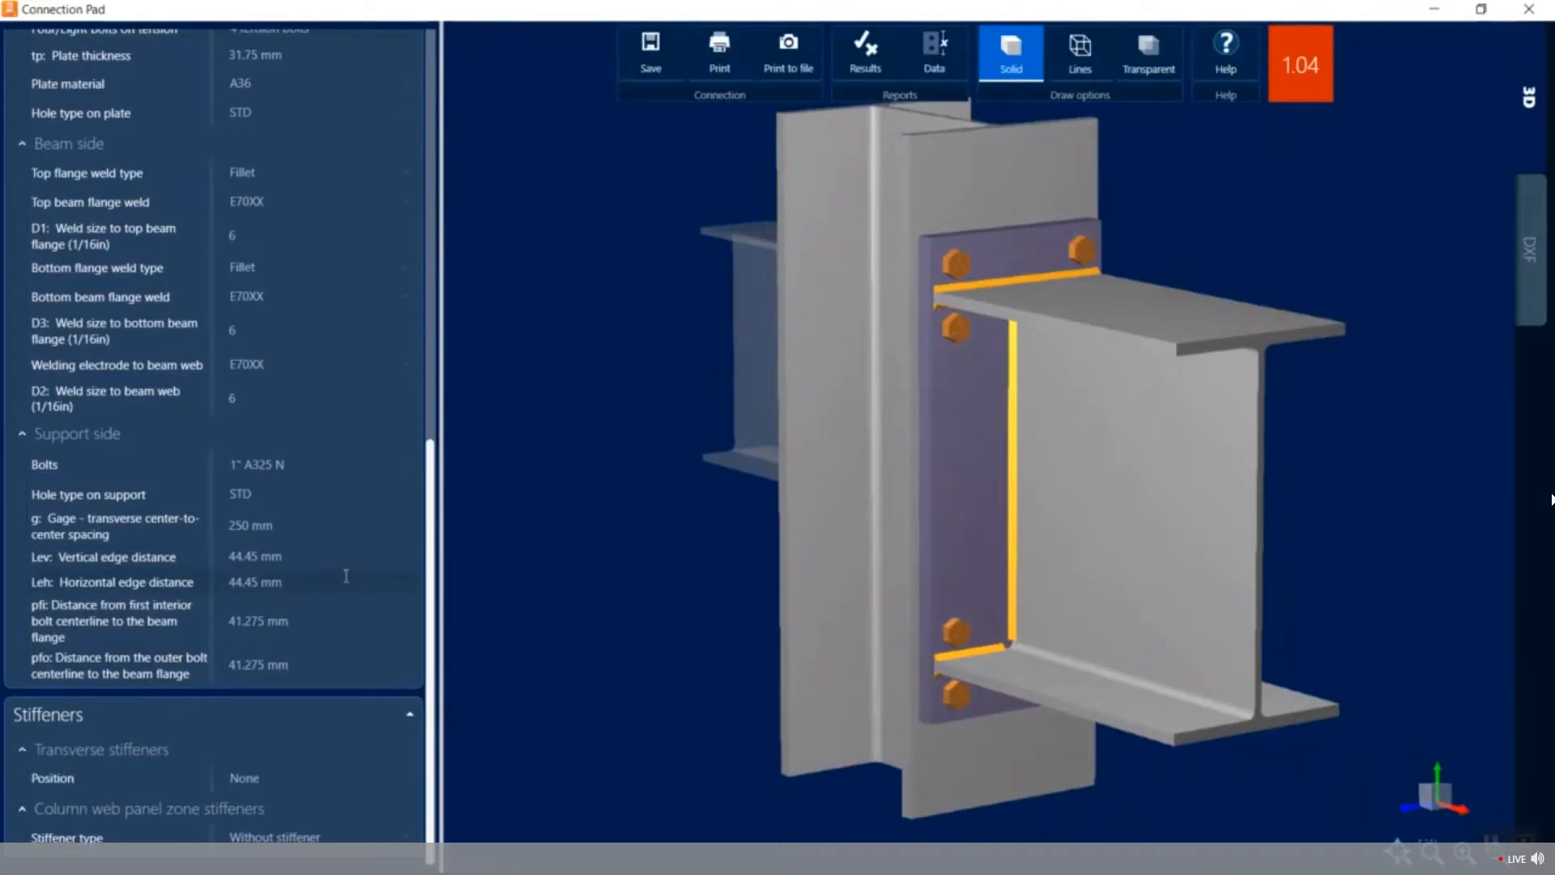
left_click(309, 662)
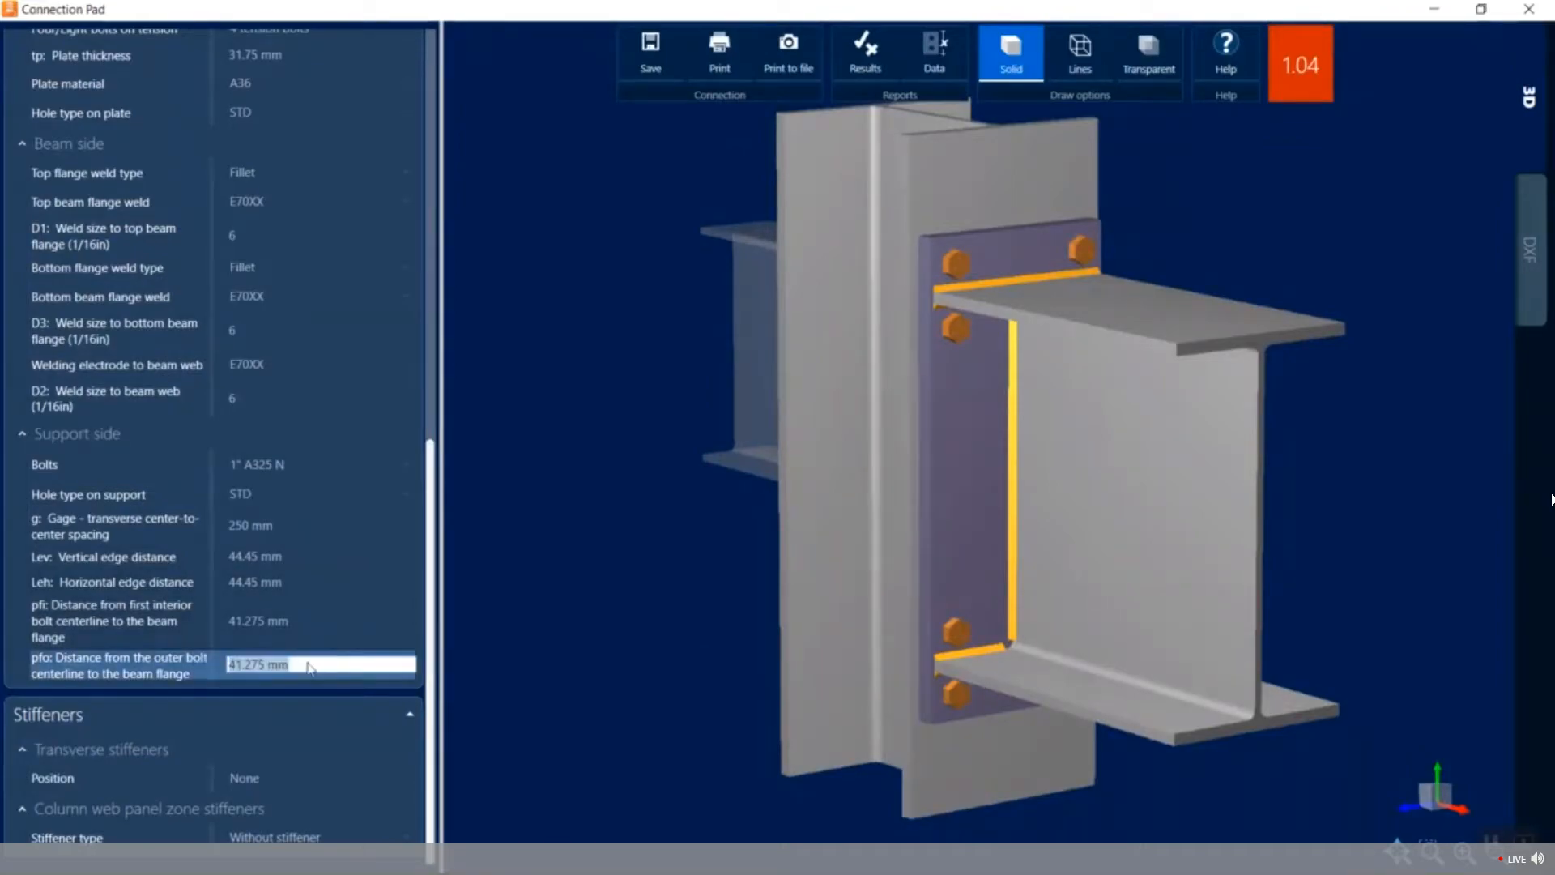
type("100")
key("Return")
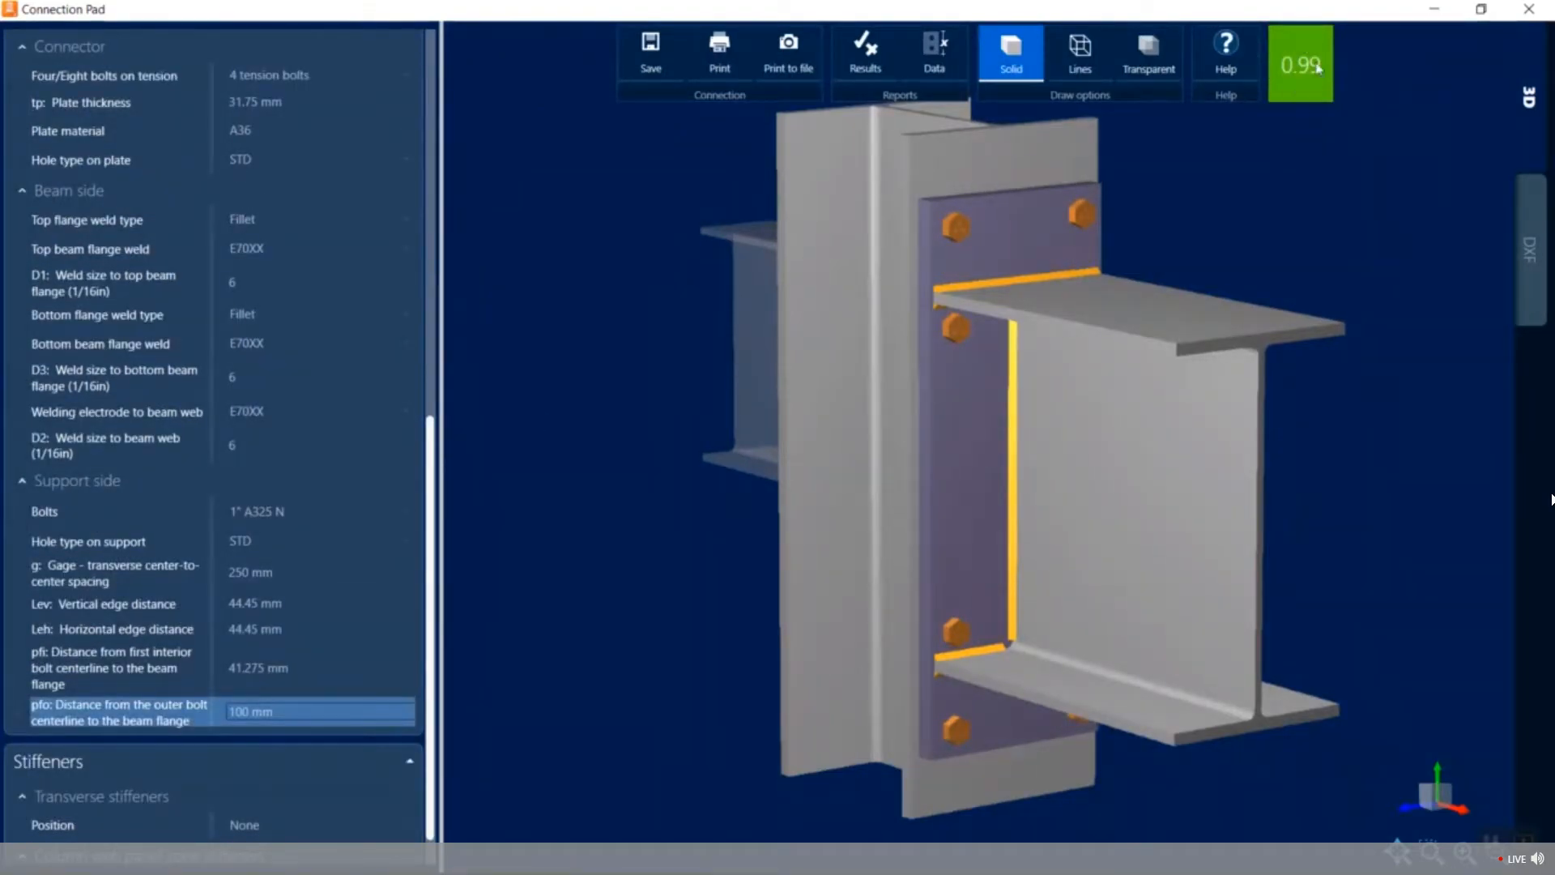
Open the results report, examine the end plate, beam and support design check ratios, and close the report.
left_click(877, 59)
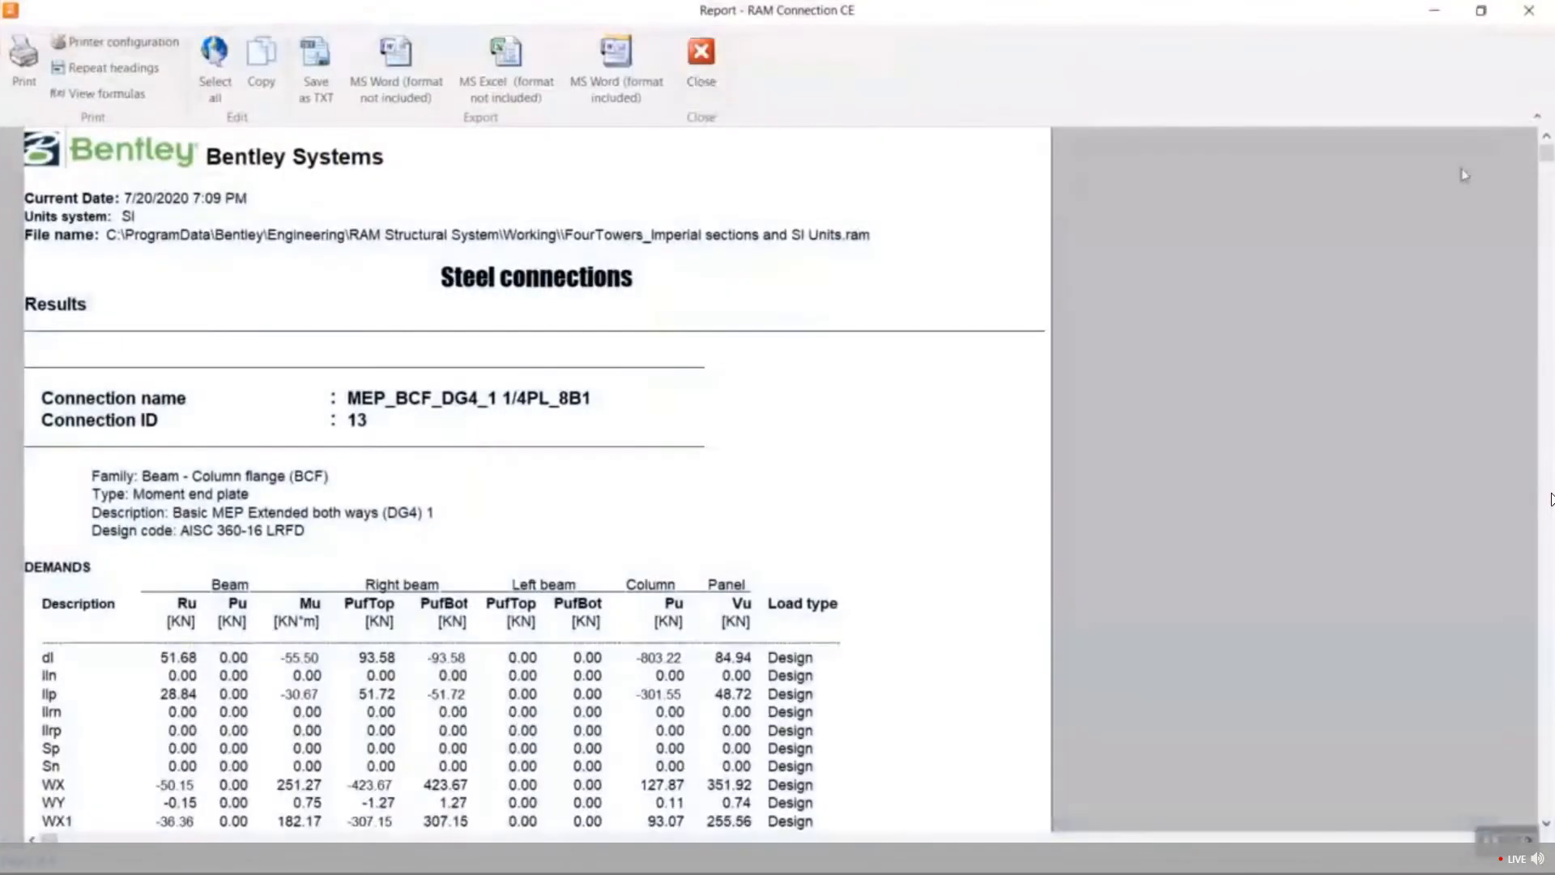
left_click_drag(1545, 154, 1545, 701)
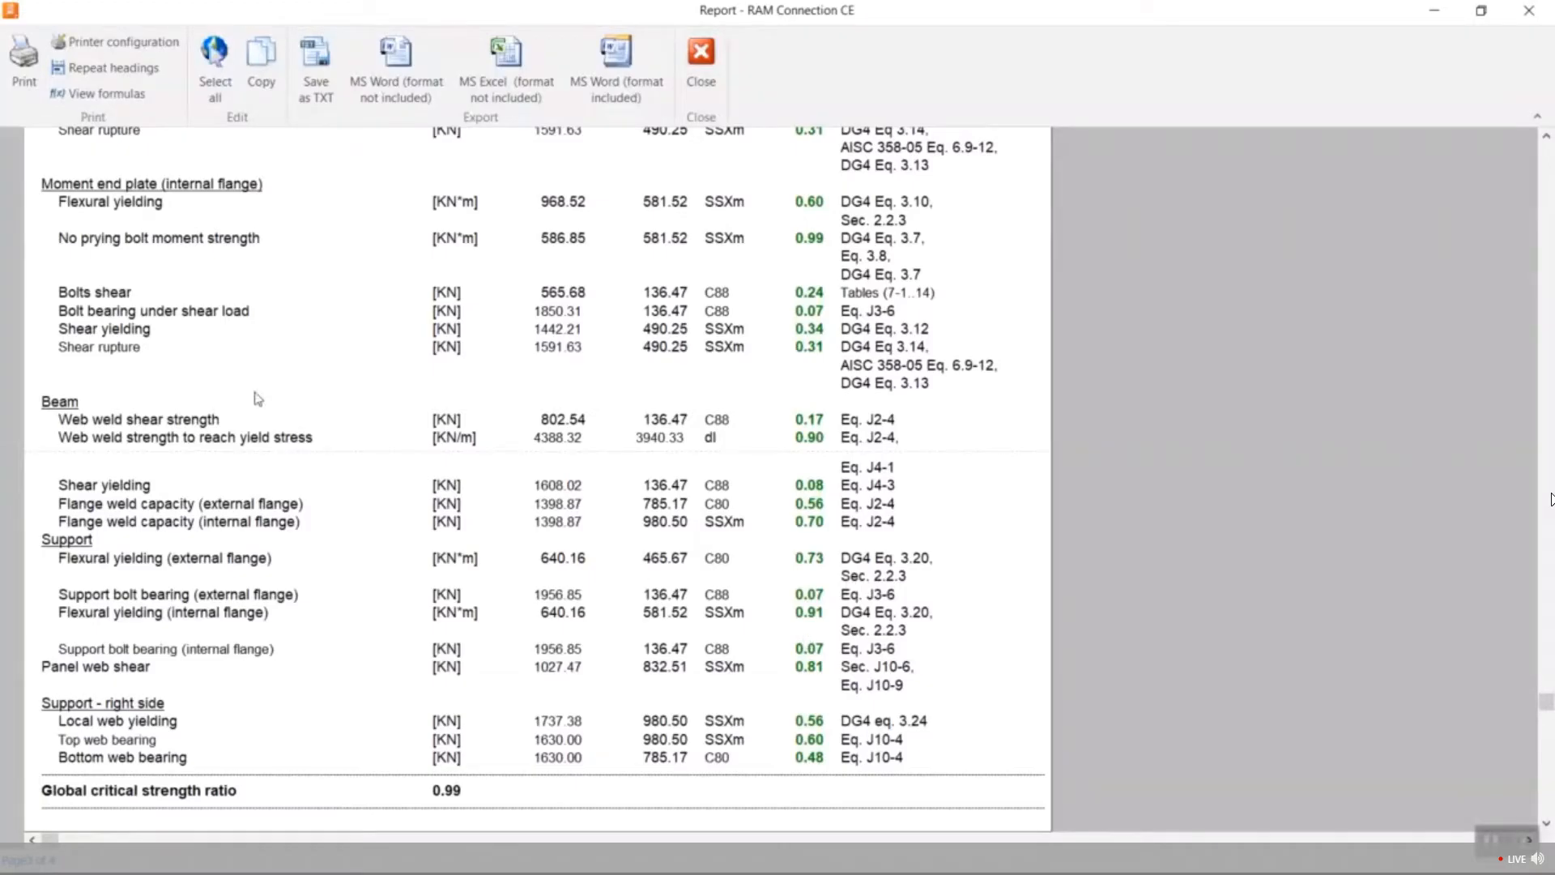
scroll(257, 399, "up", 1)
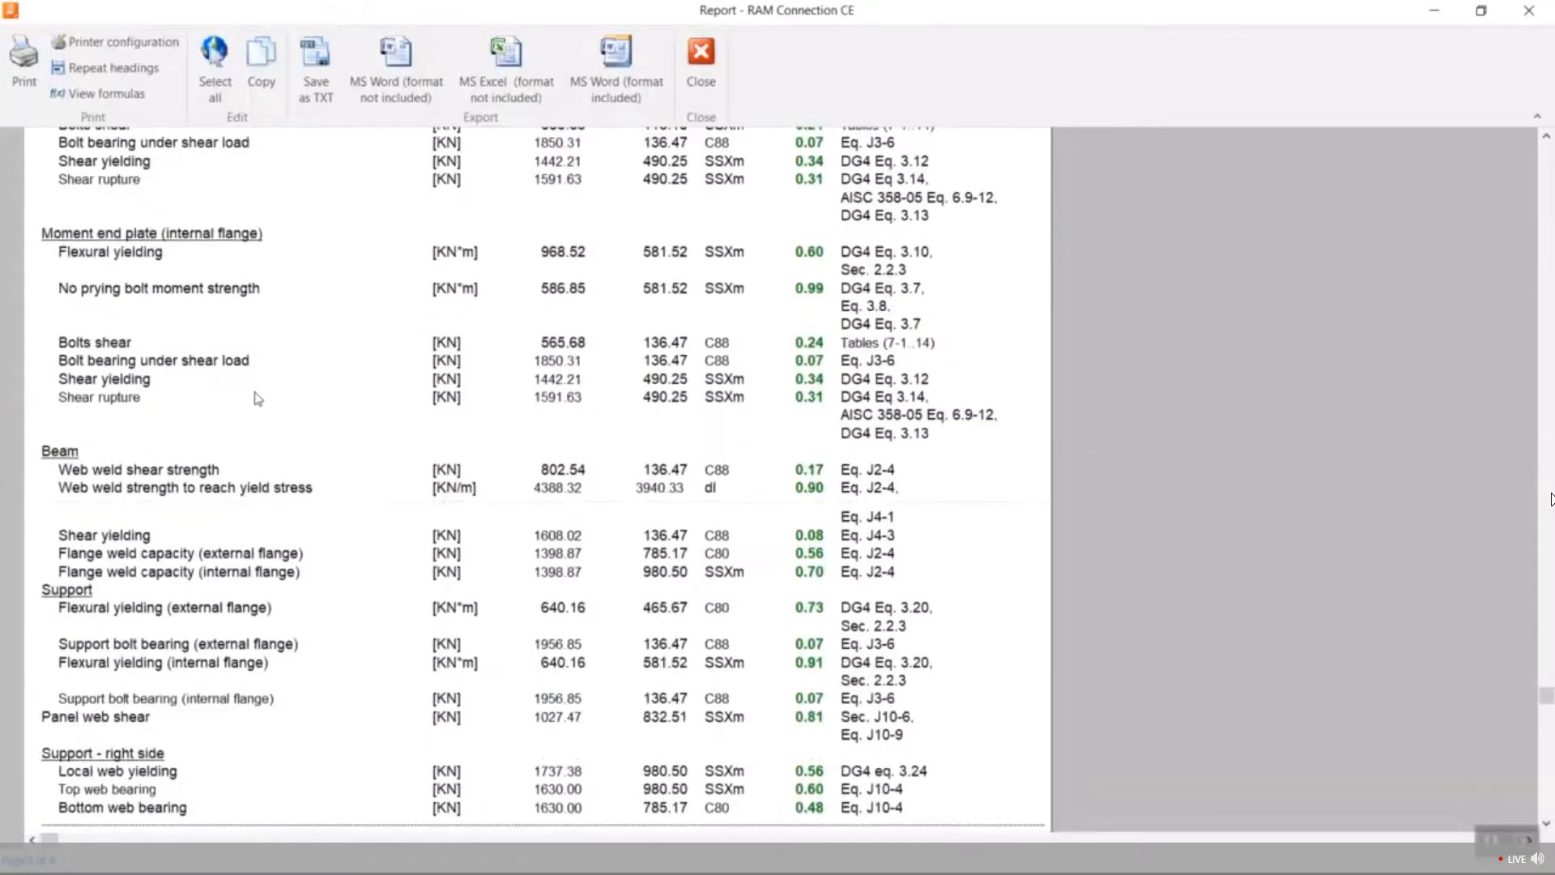
key("alt+F4")
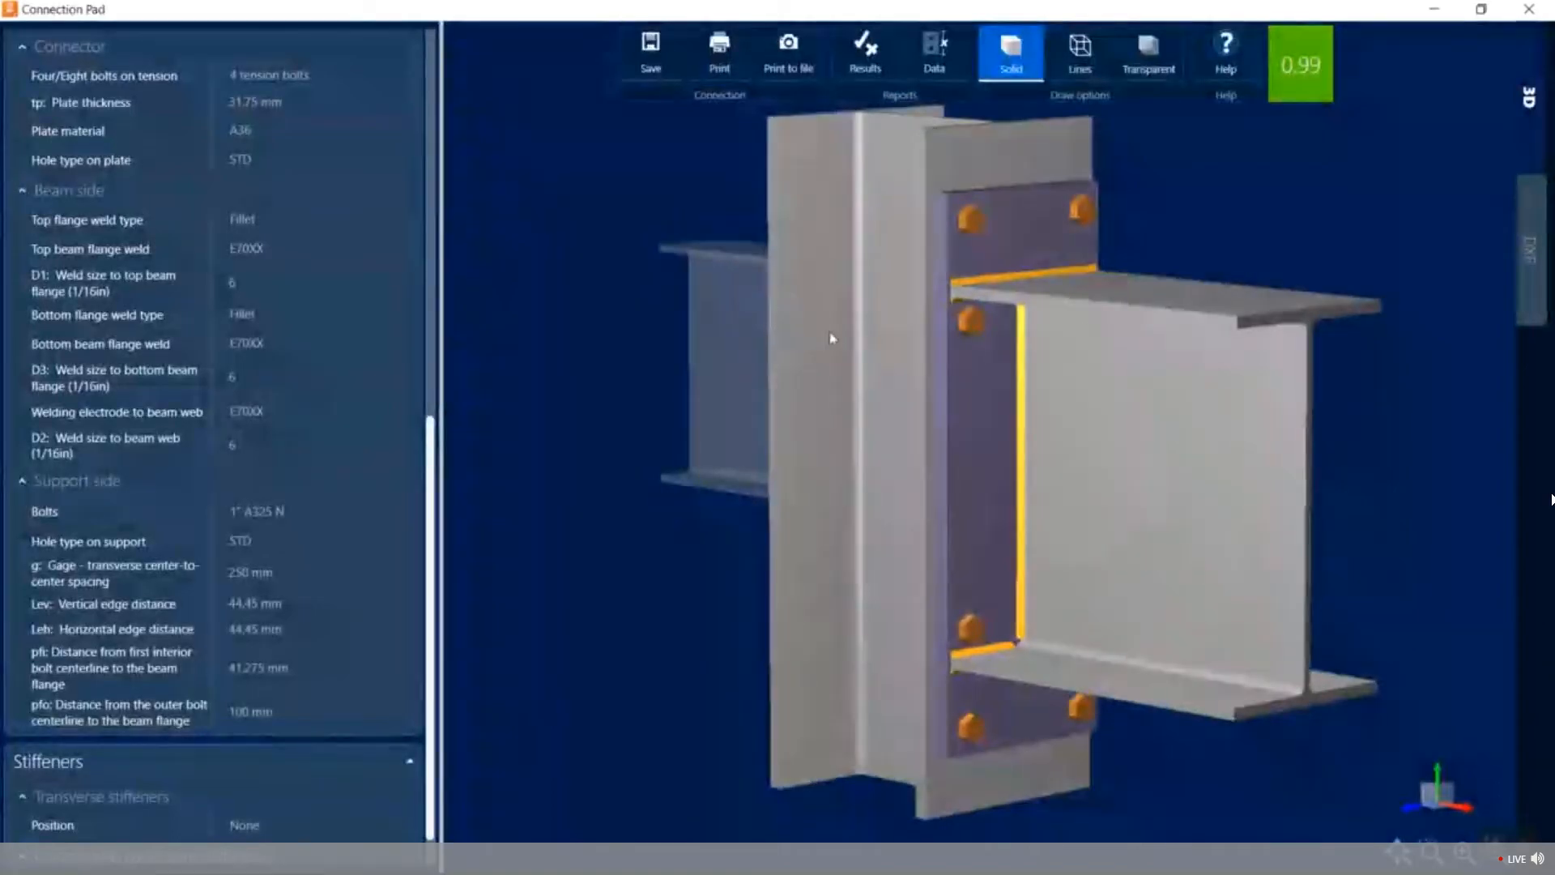
Display the connection's DXF drawing and review the DXF export settings and file type, cancelling without exporting.
left_click(1528, 252)
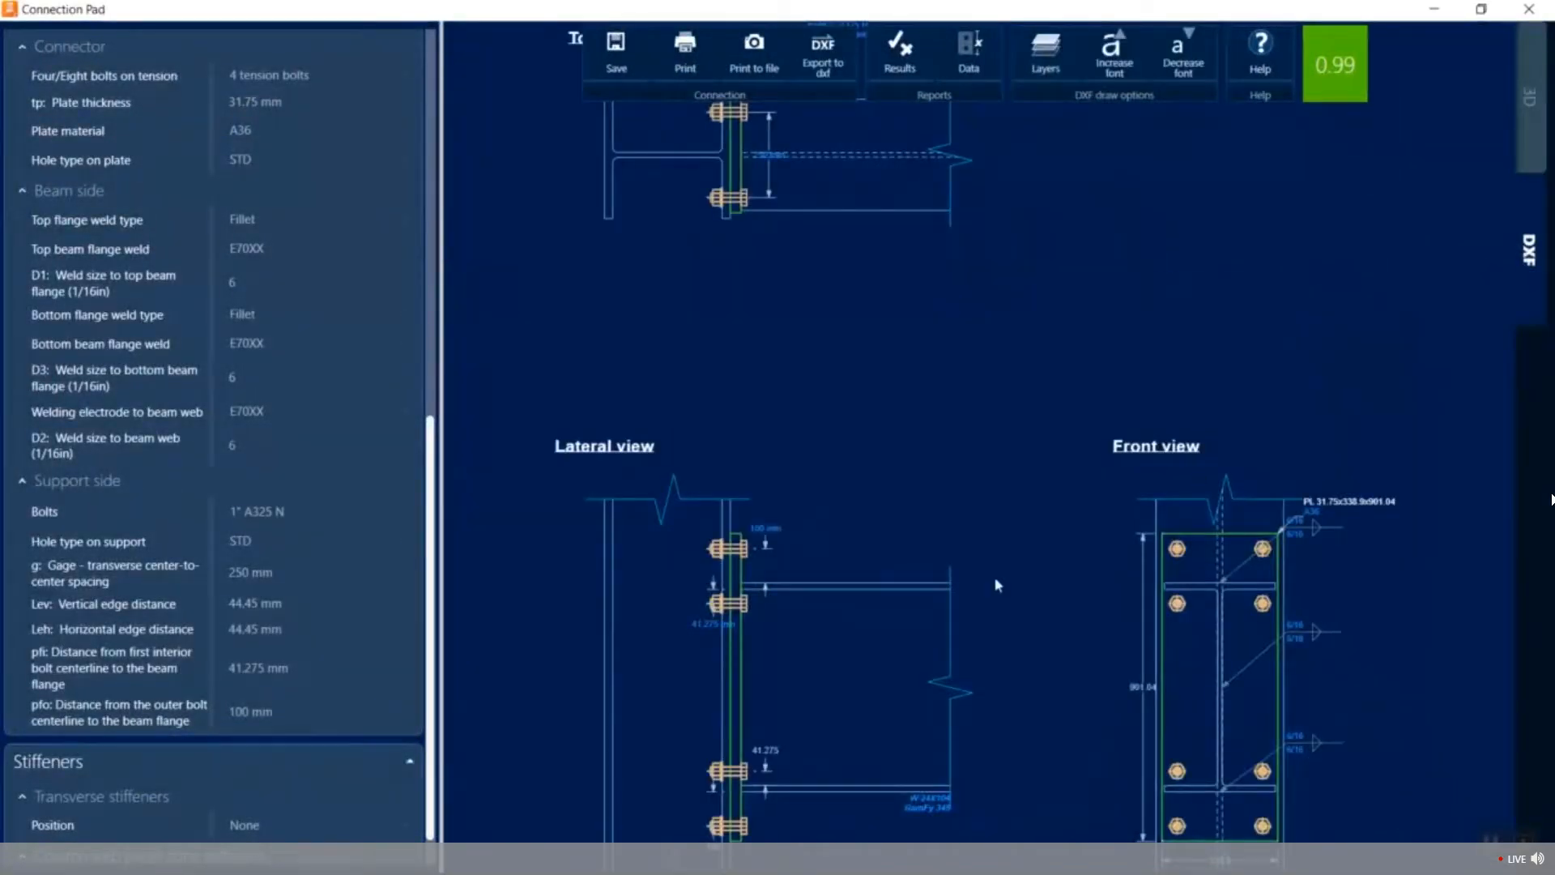
scroll(959, 607, "down", 3)
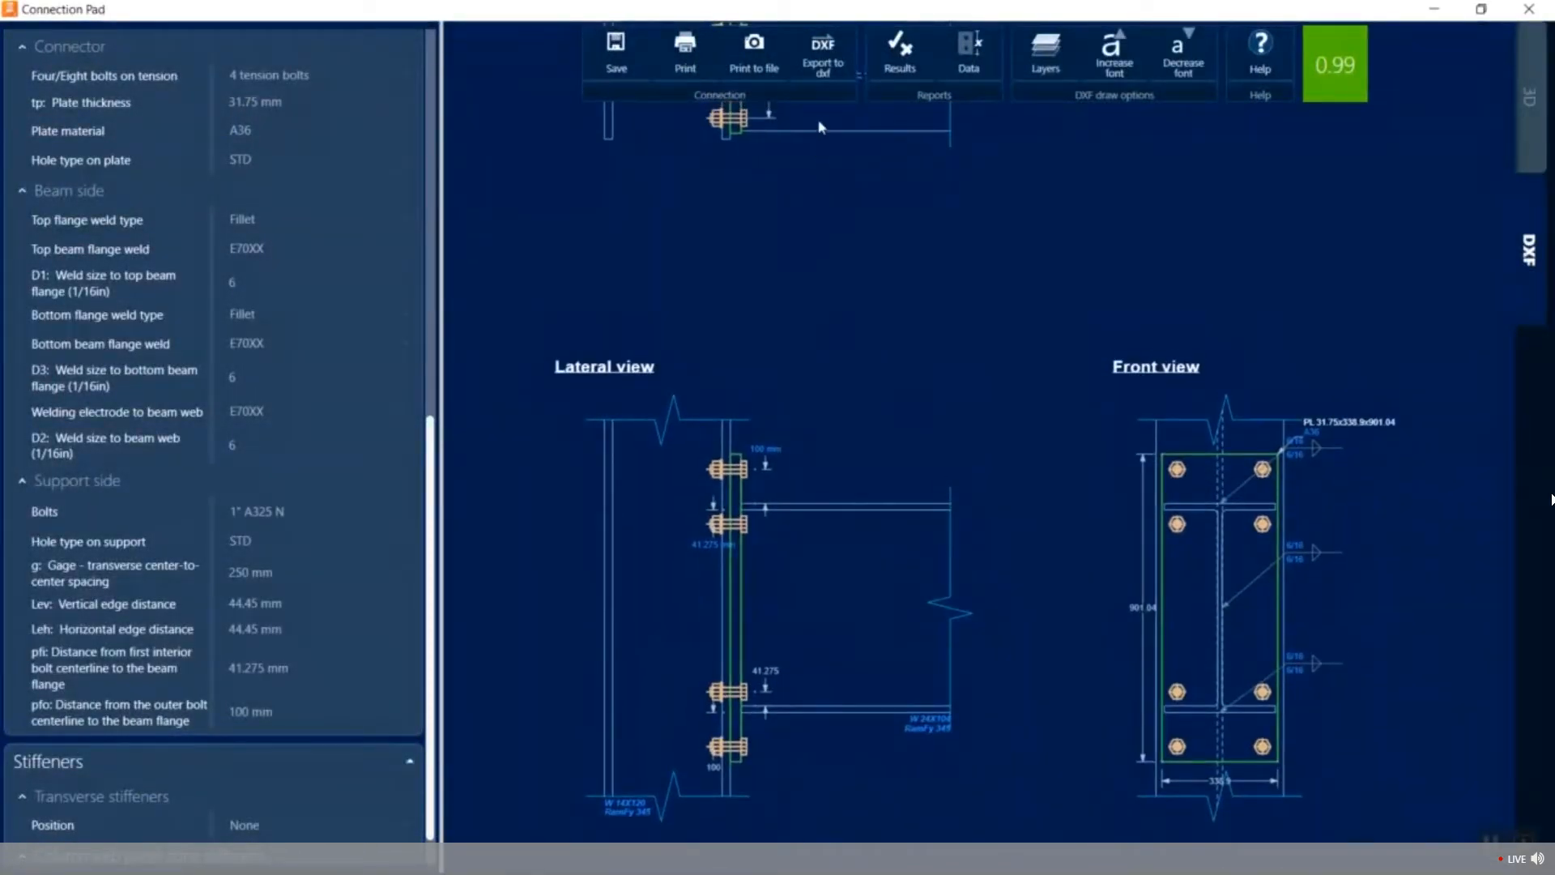
left_click(821, 57)
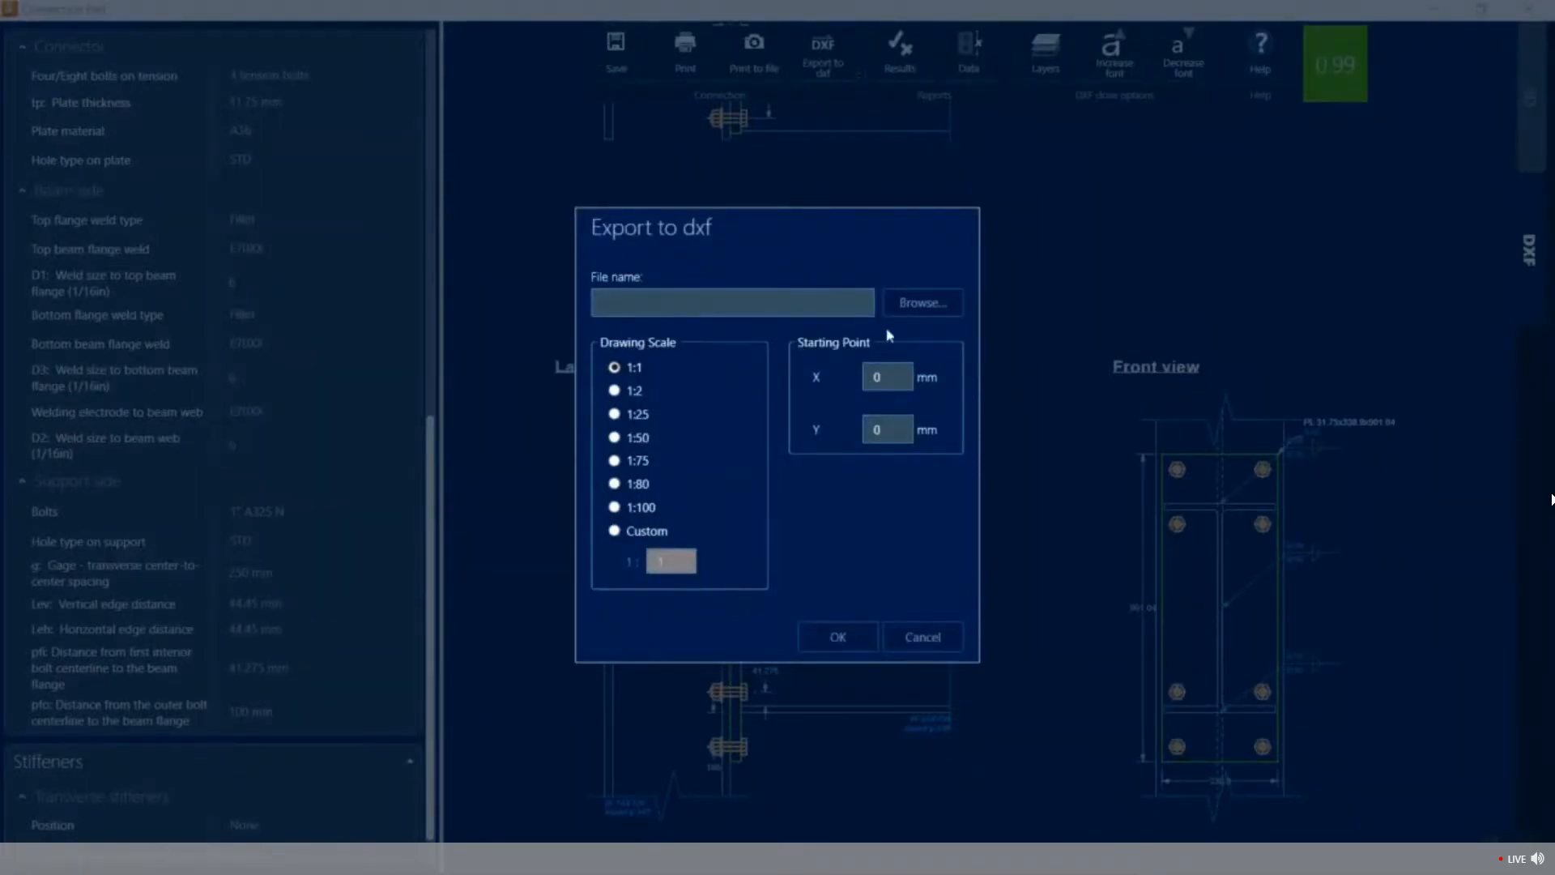
left_click(906, 306)
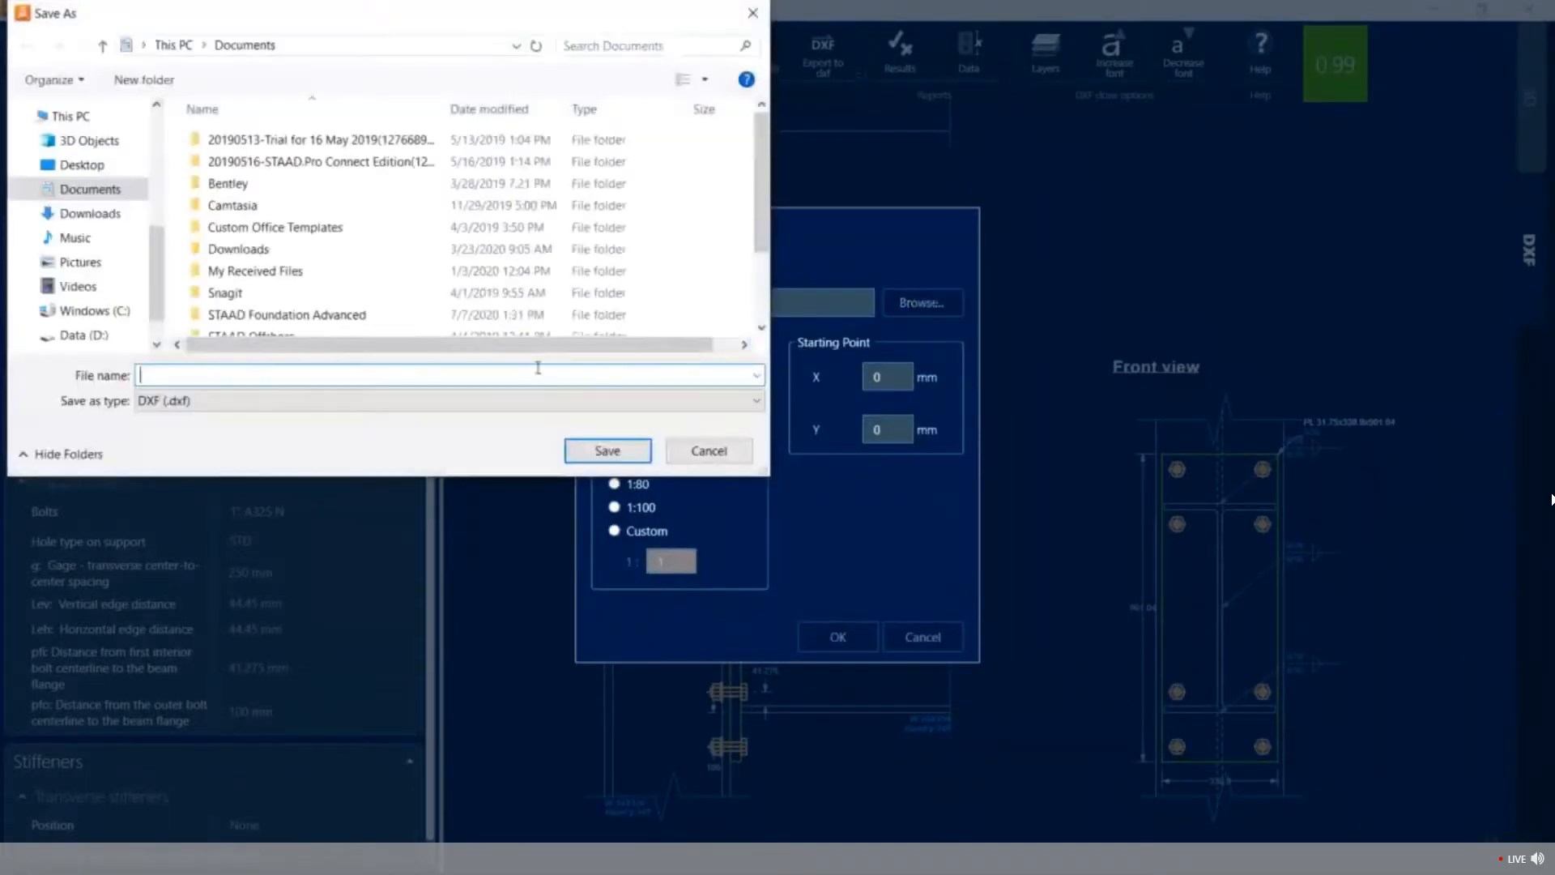
left_click(355, 403)
left_click(355, 419)
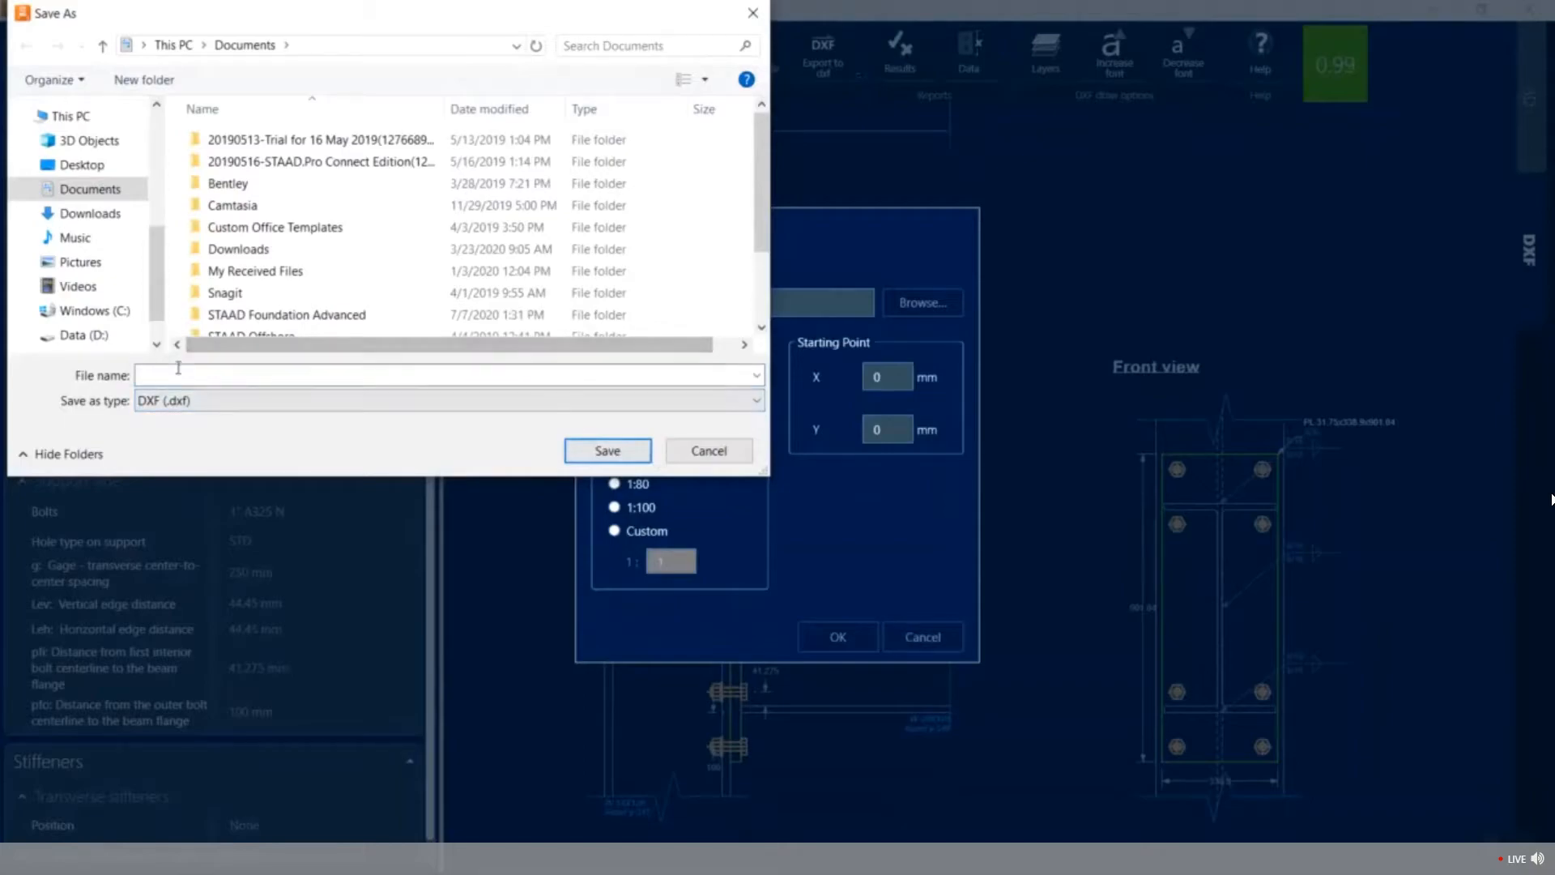
left_click(698, 456)
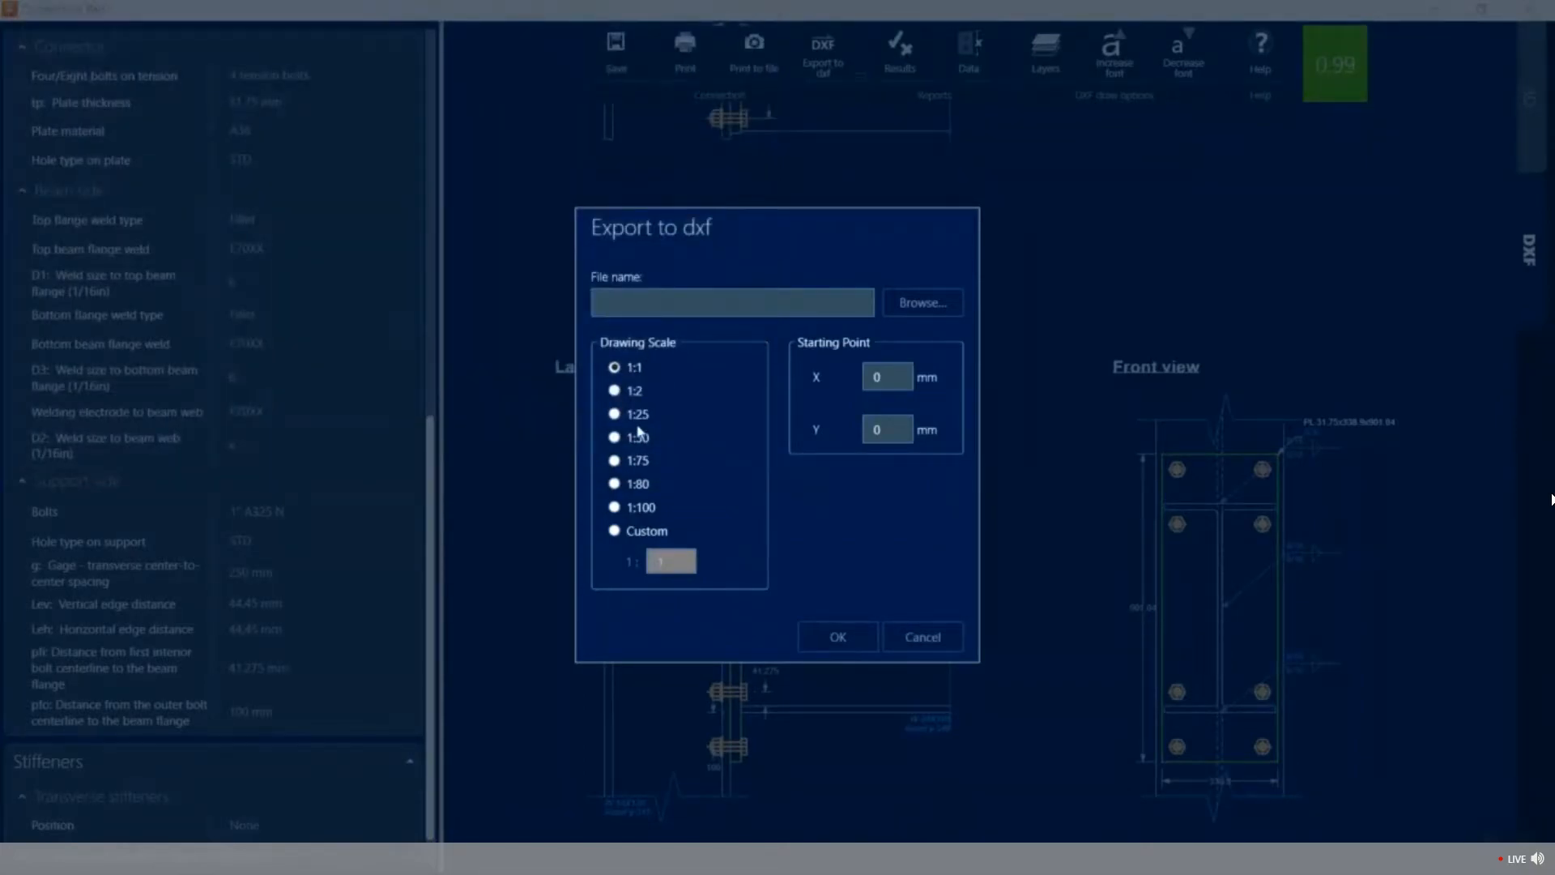
left_click(922, 637)
Review the end plate, weld, bolt and stiffener inputs in the data report, close it, and return to the 3D view.
left_click(961, 52)
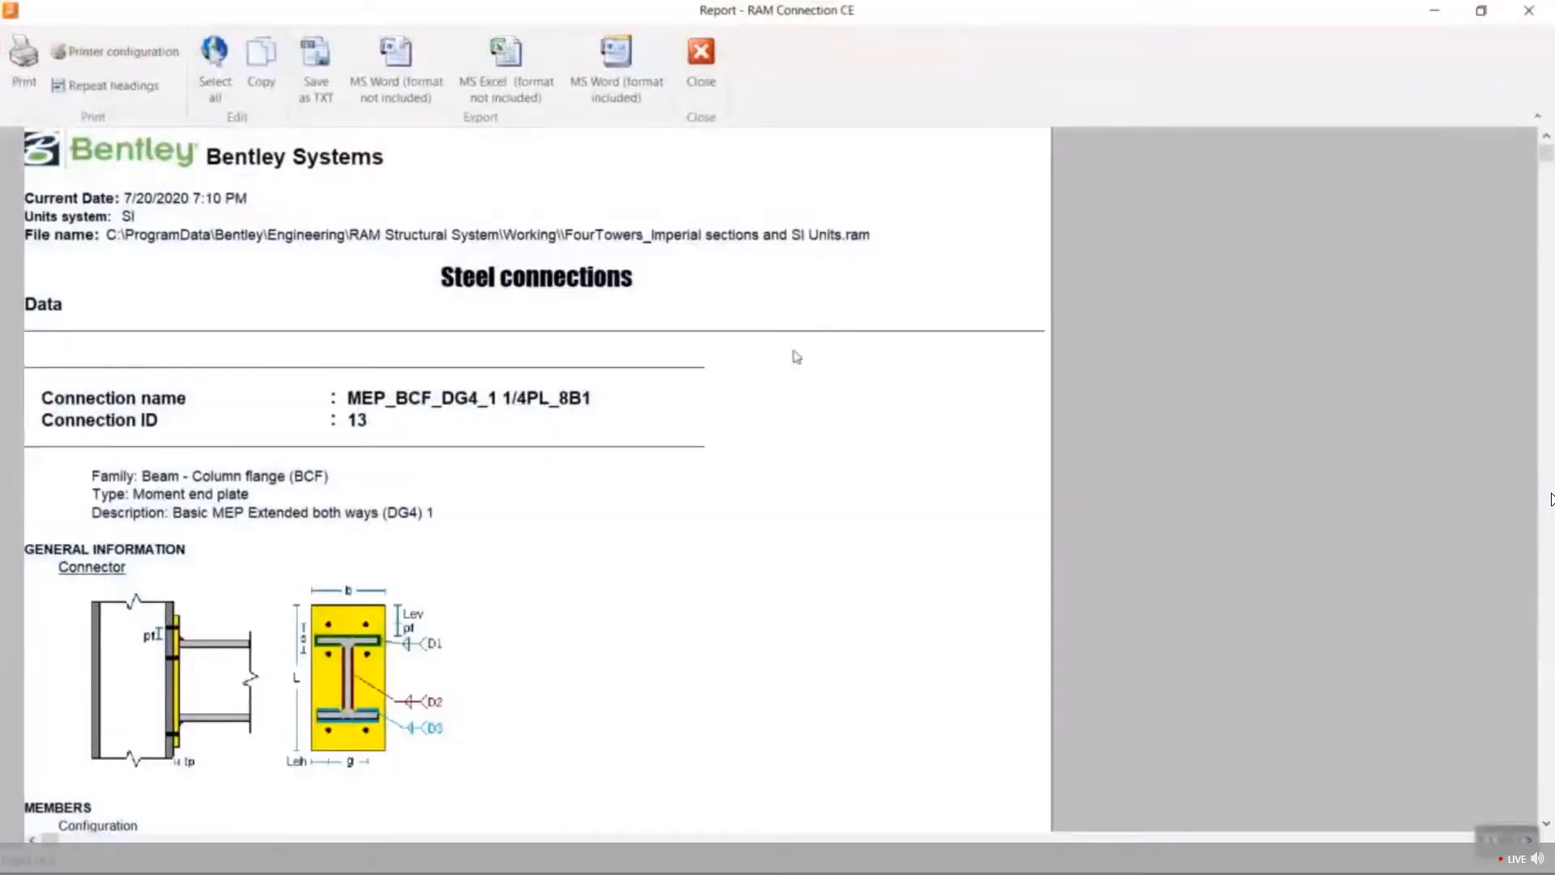
scroll(791, 350, "down", 12)
scroll(785, 367, "down", 10)
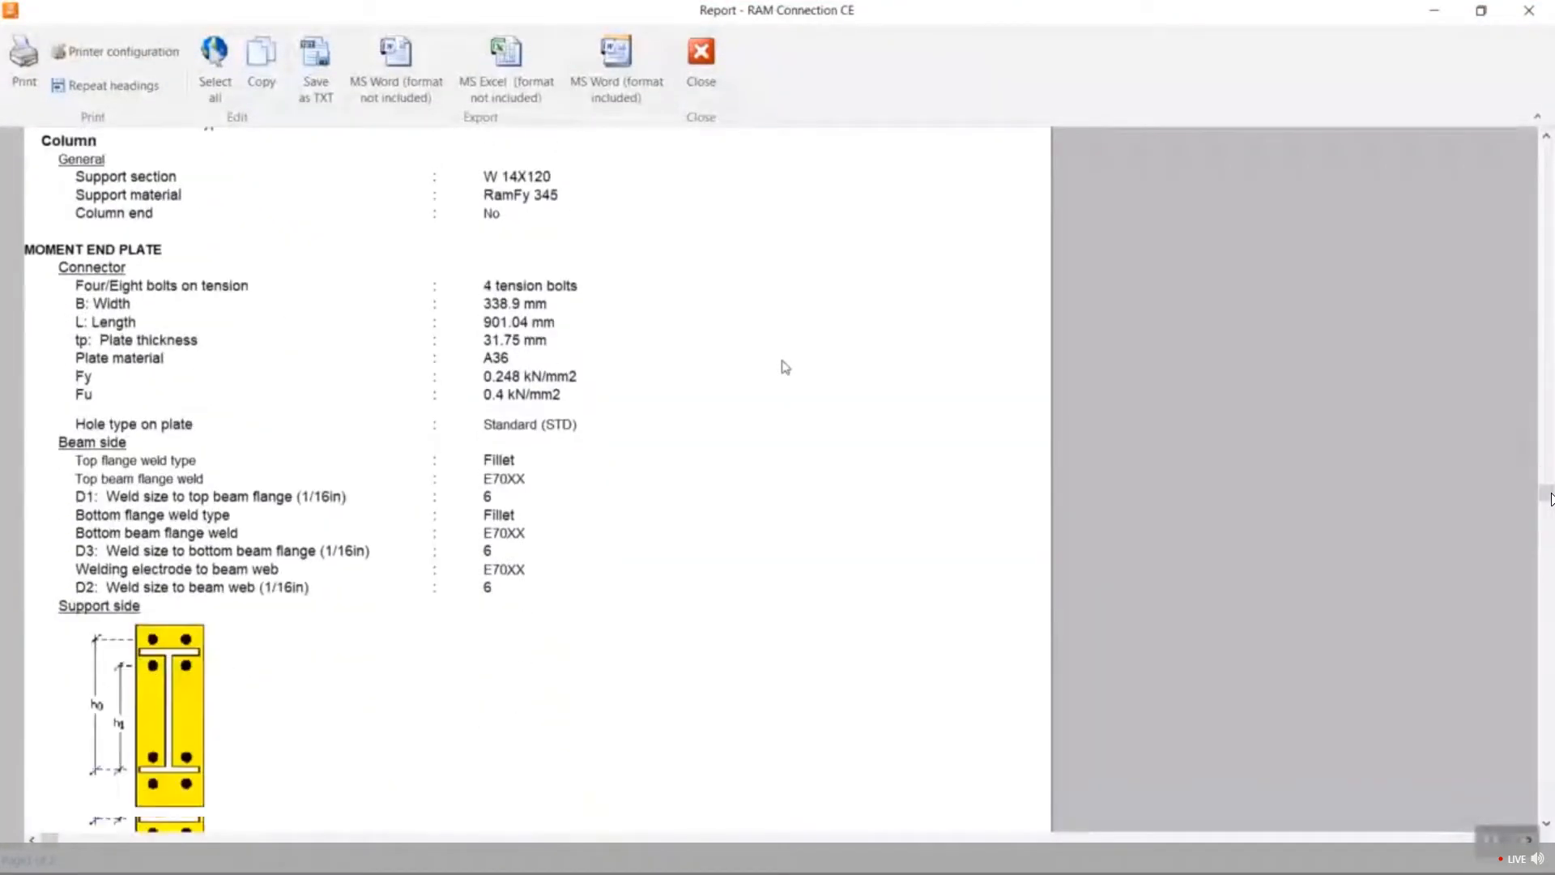
scroll(785, 367, "up", 2)
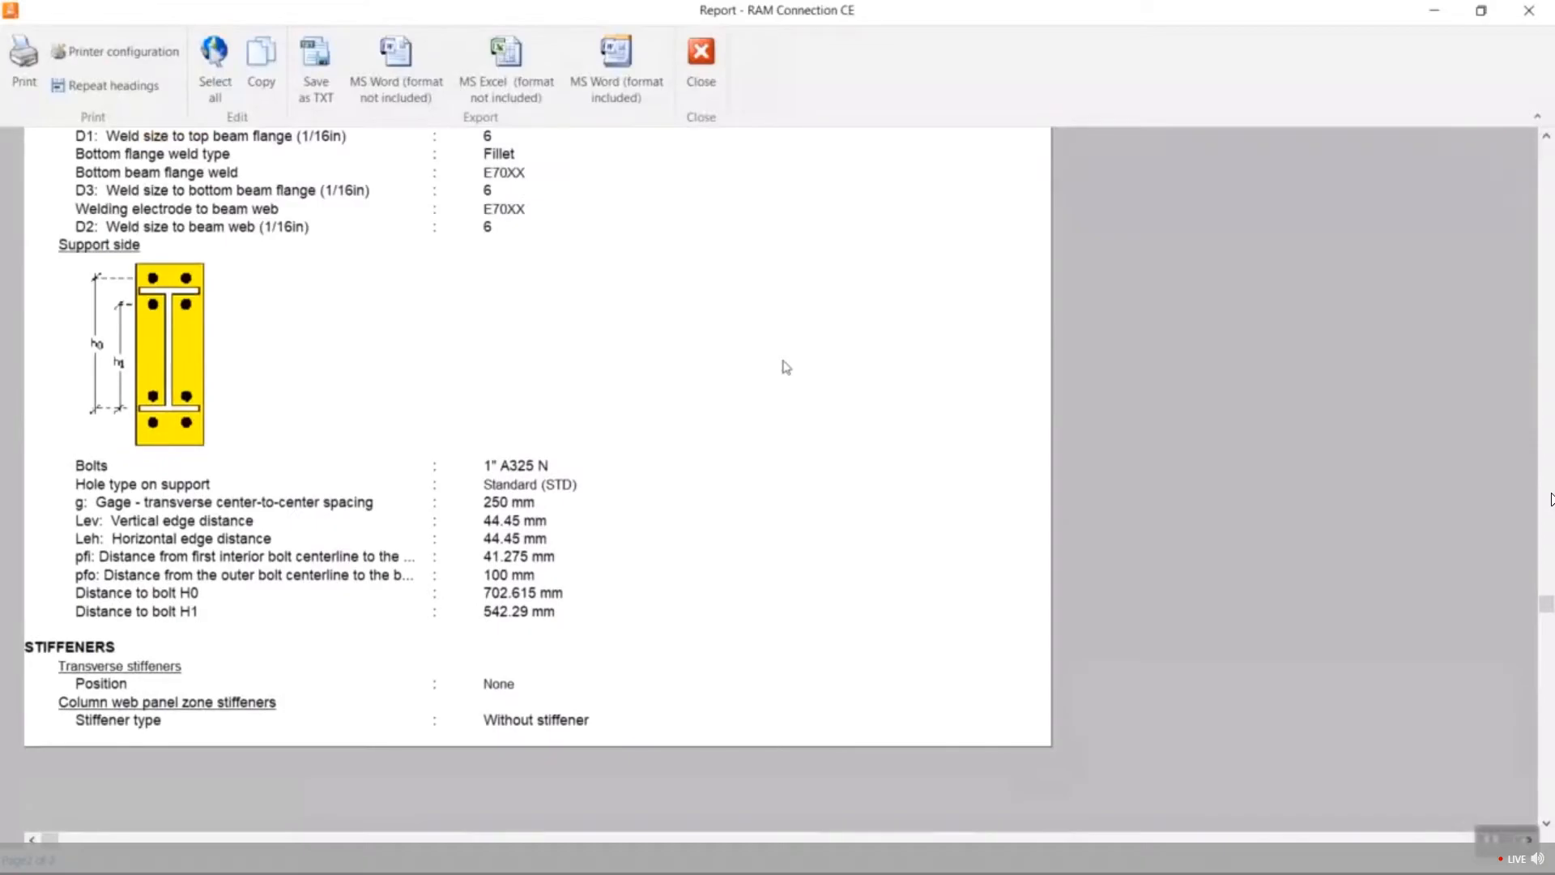
left_click(703, 103)
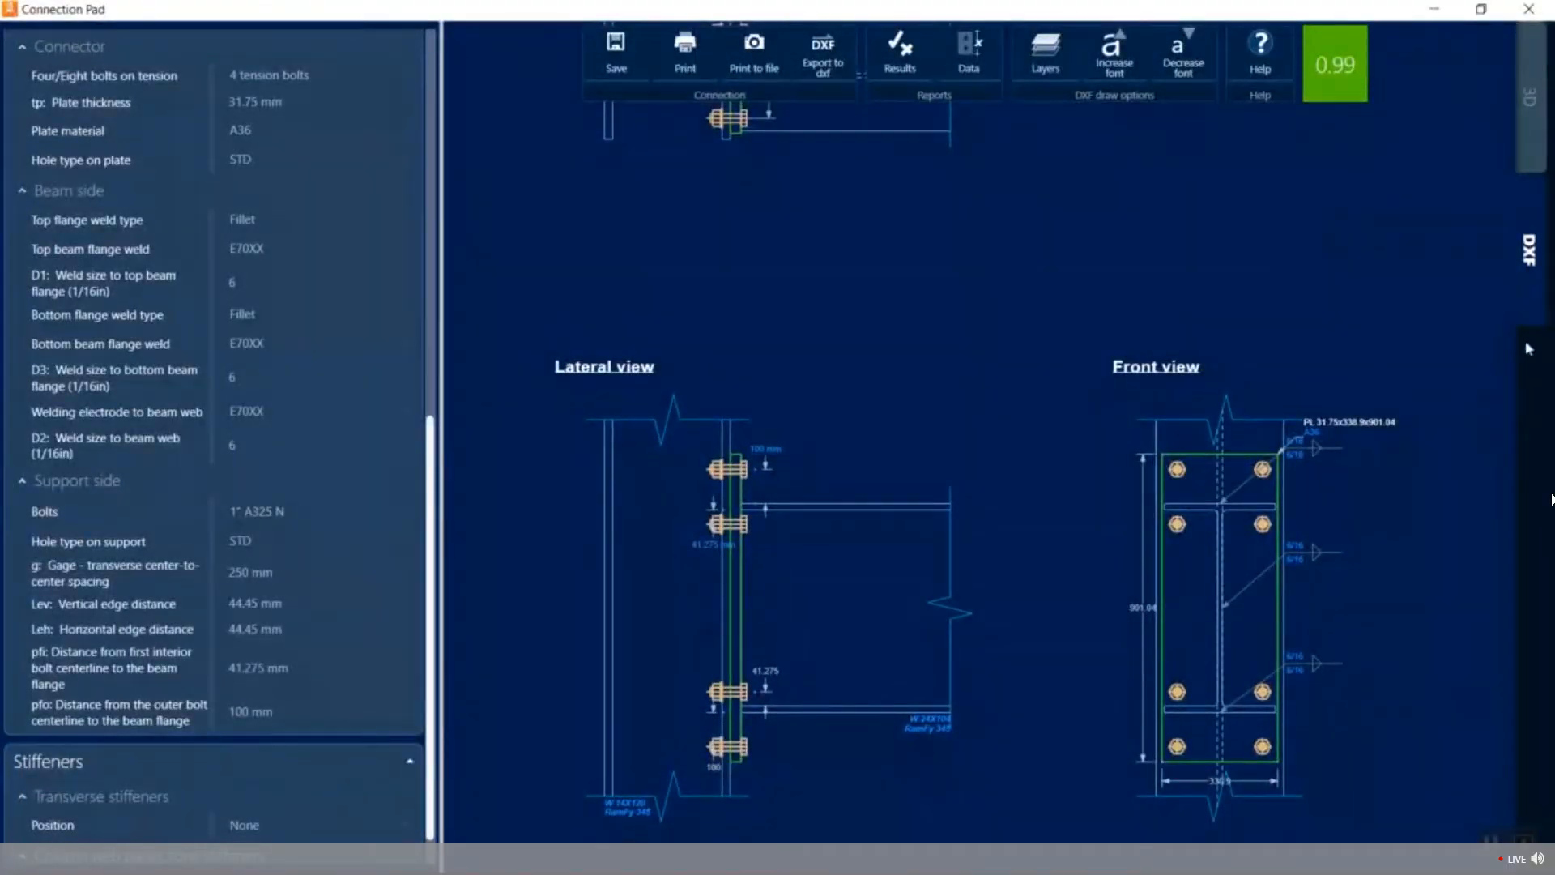
scroll(1256, 400, "up", 1)
left_click(1528, 95)
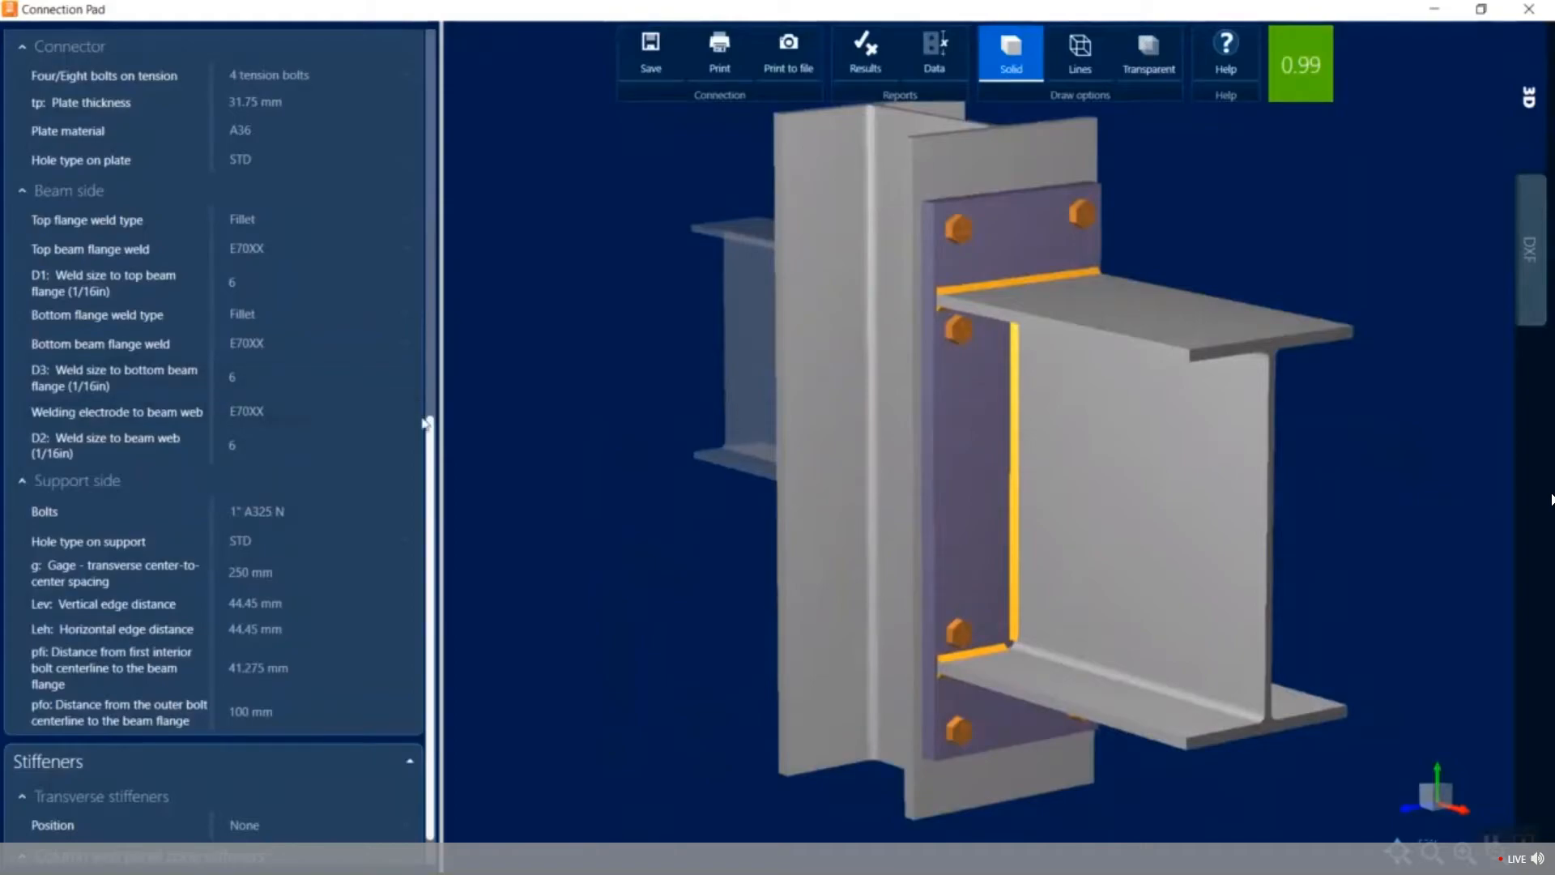
Set the transverse stiffener position to Both with full depth and inspect the stiffeners in the column.
scroll(428, 454, "down", 1)
left_click(299, 779)
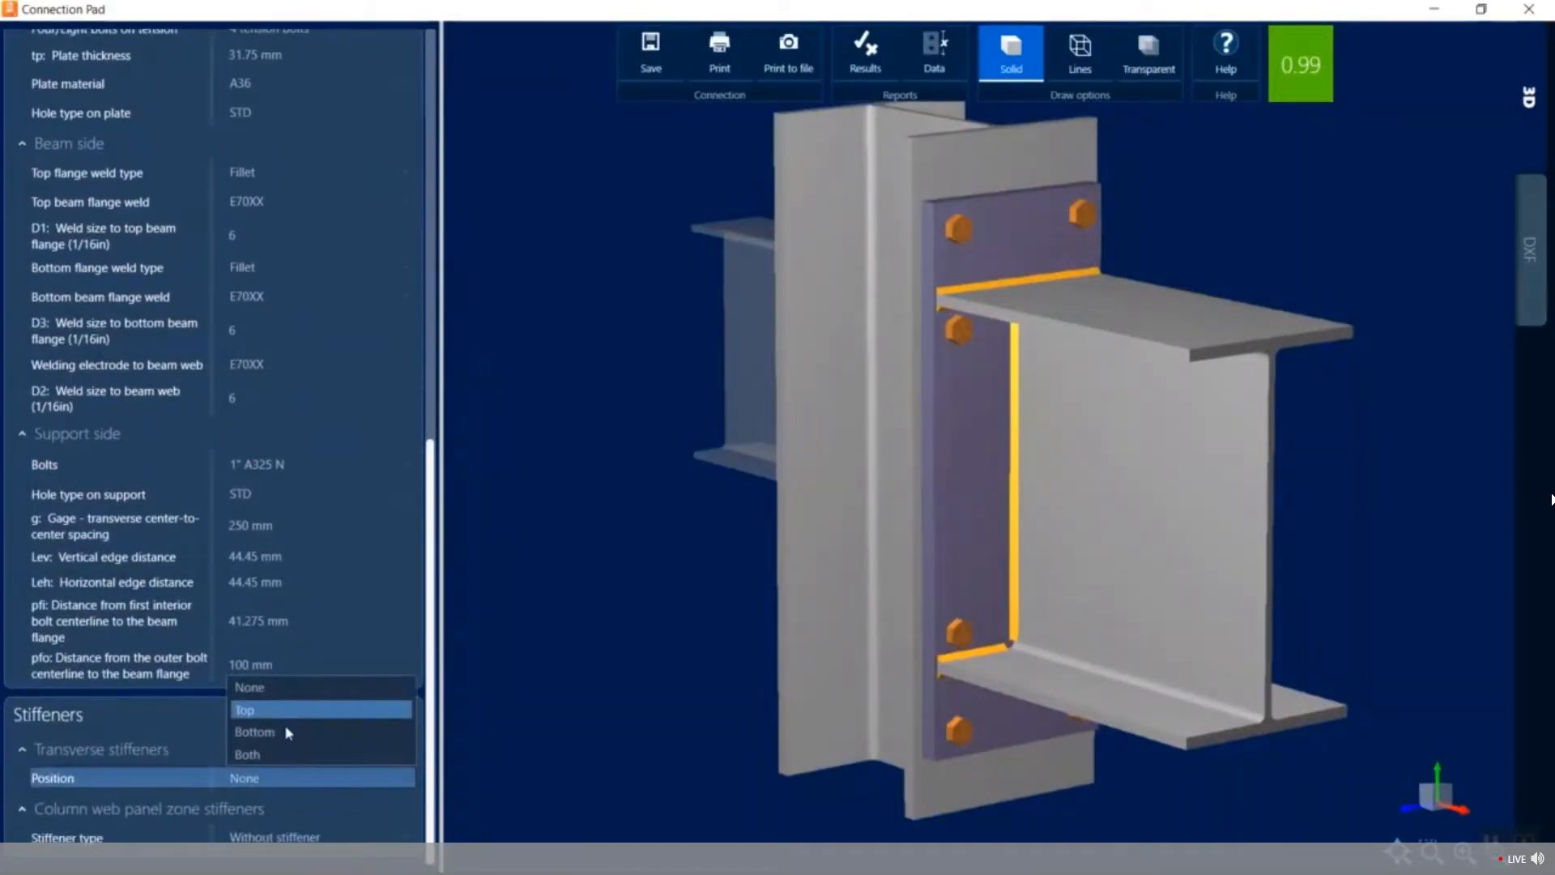
left_click(282, 754)
left_click(320, 806)
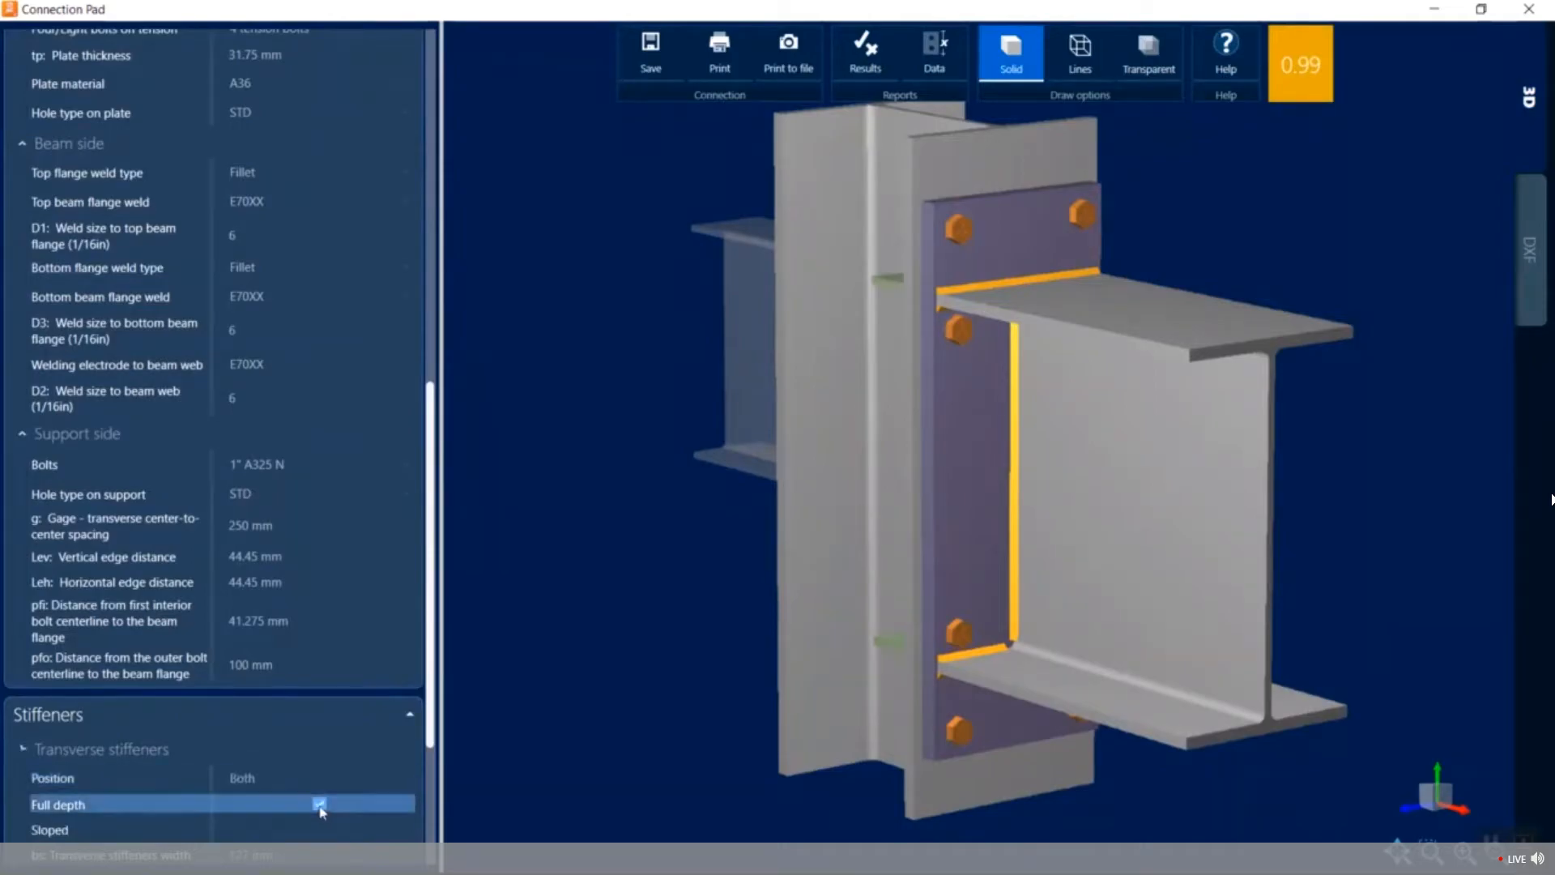
mouse_move(947, 435)
left_mouse_down()
mouse_move(1002, 403)
mouse_move(952, 435)
left_mouse_up()
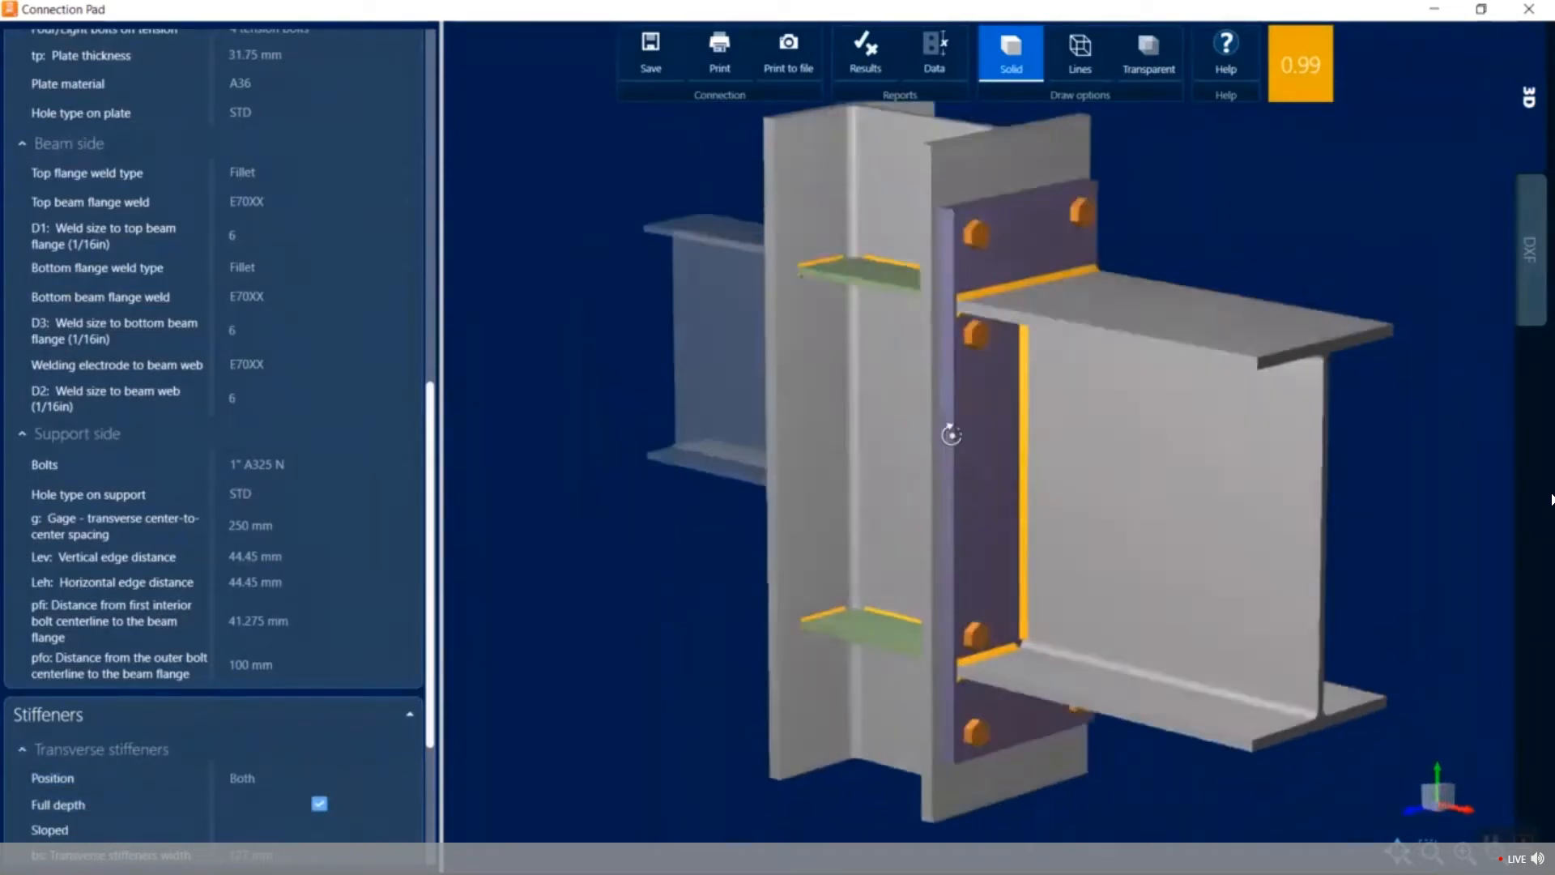
Try a doubler plate and a diagonal stiffener as the column web panel zone stiffener type, inspecting each in 3D.
left_click_drag(434, 466, 430, 584)
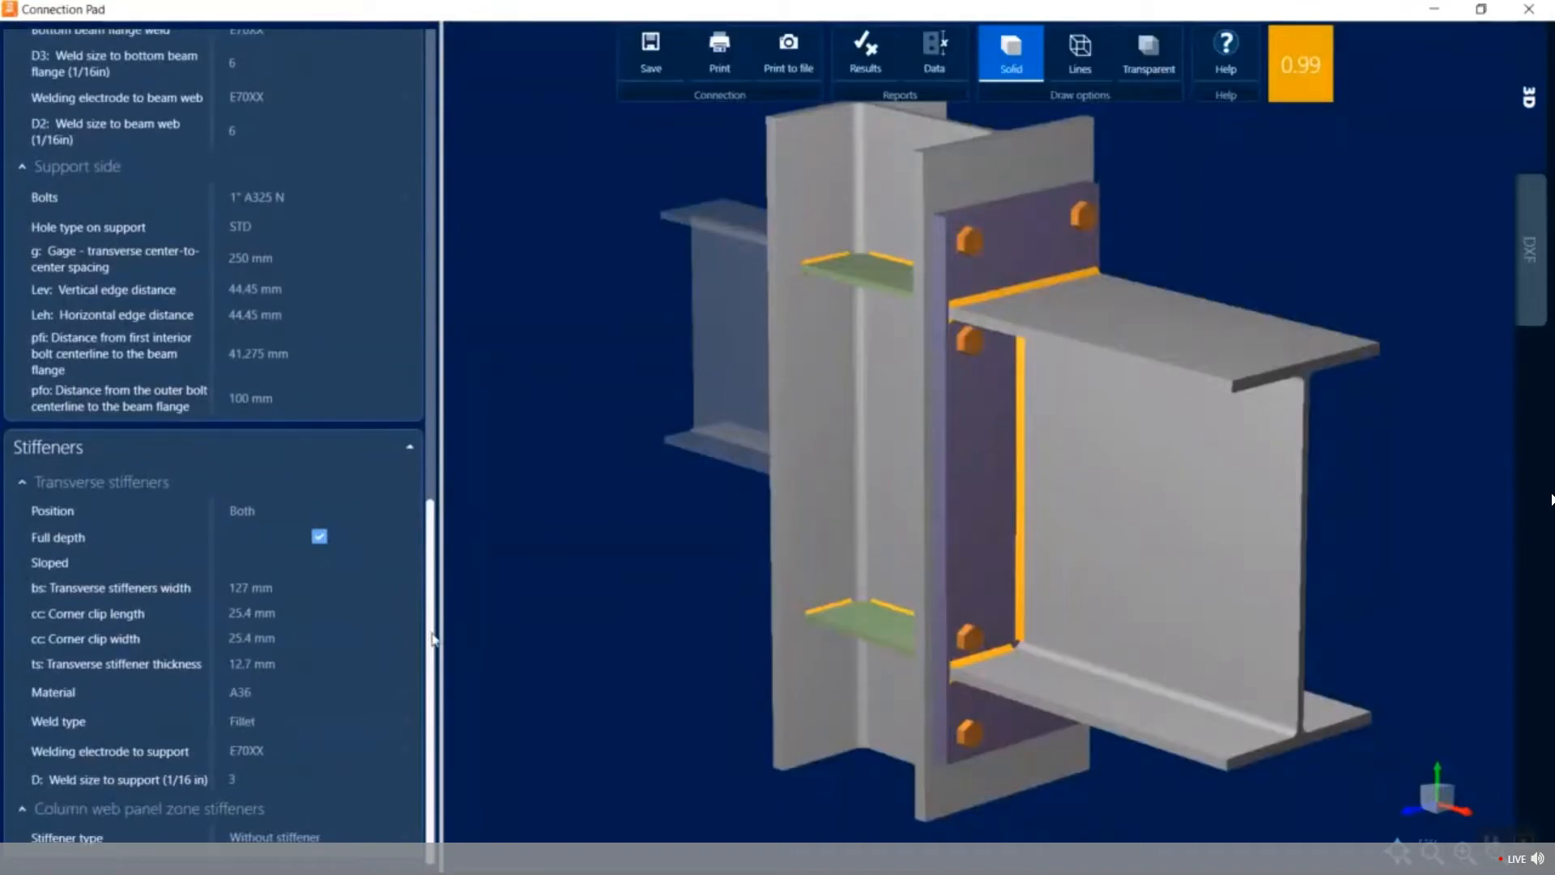
left_click(293, 836)
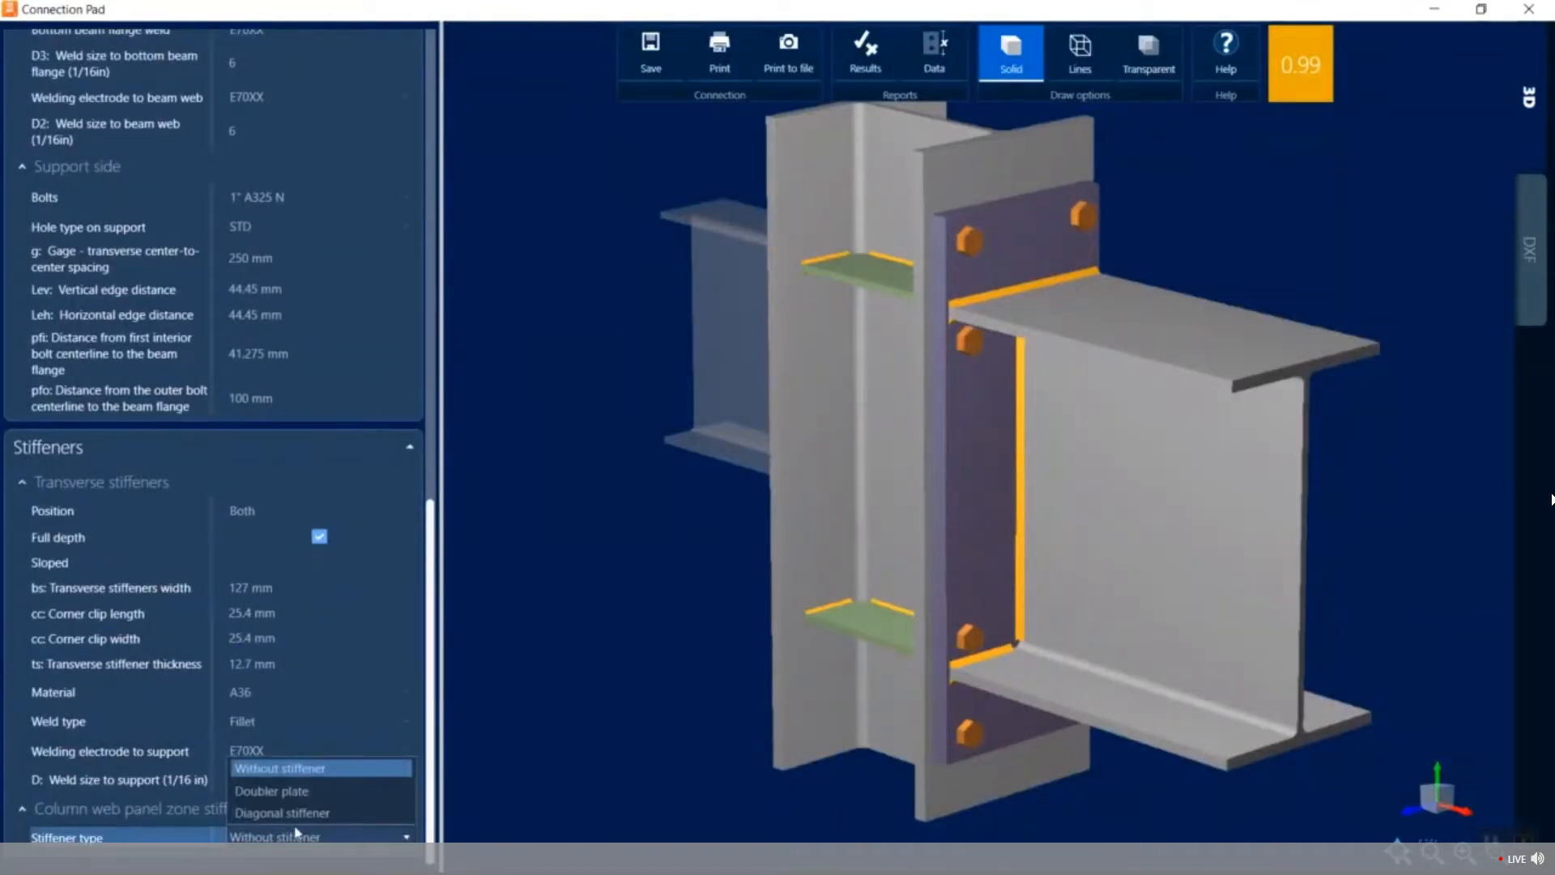
left_click(297, 795)
mouse_move(851, 517)
middle_mouse_down()
mouse_move(899, 490)
mouse_move(855, 519)
middle_mouse_up()
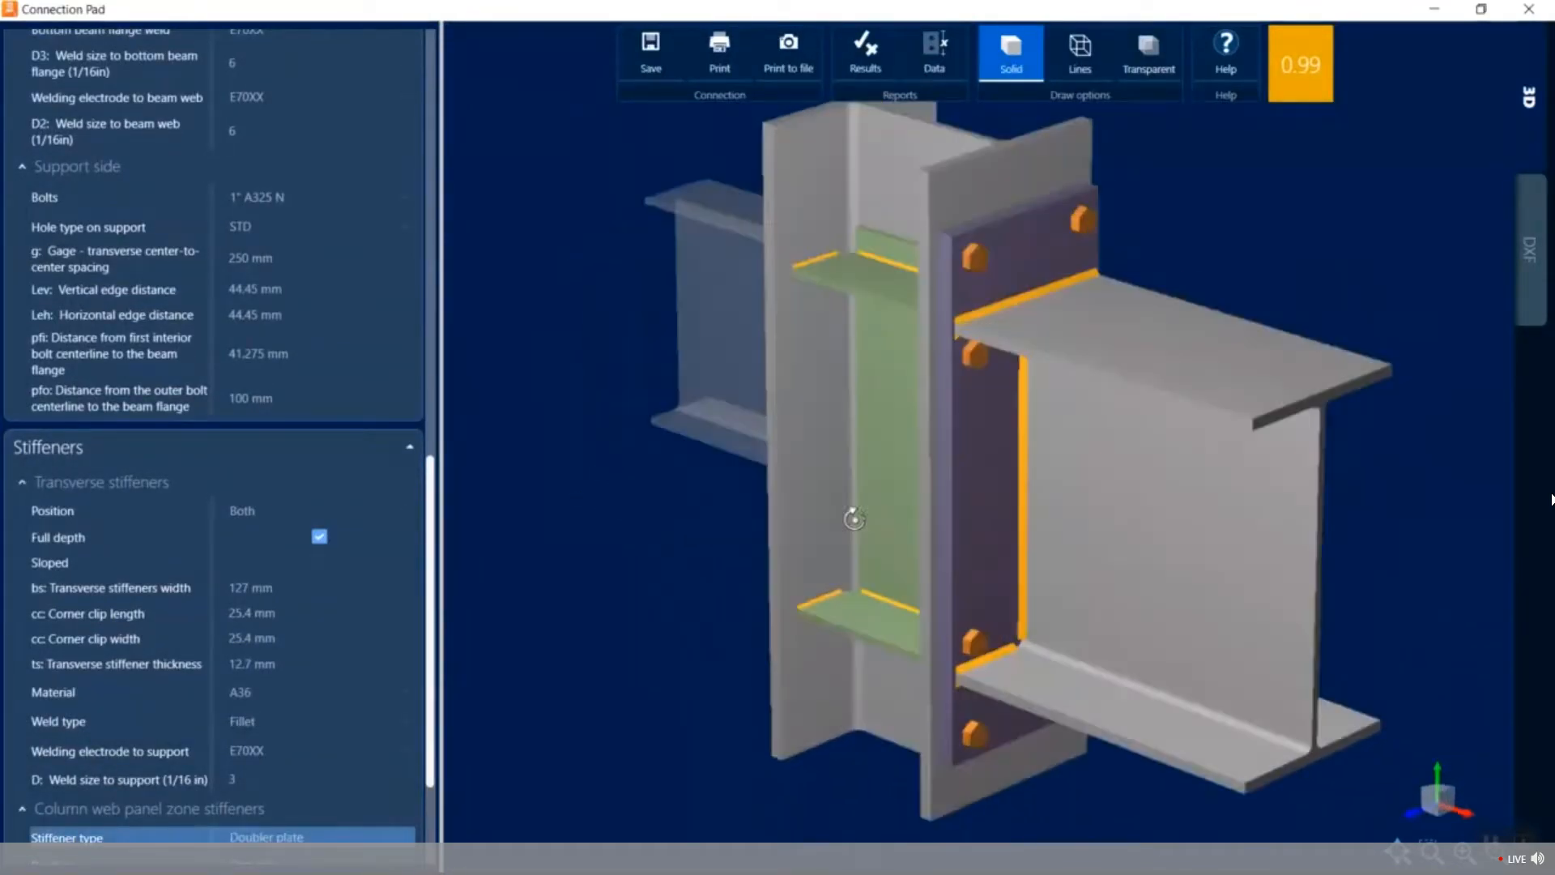
left_click(294, 837)
left_click(297, 816)
mouse_move(694, 556)
middle_mouse_down()
mouse_move(756, 530)
mouse_move(690, 569)
middle_mouse_up()
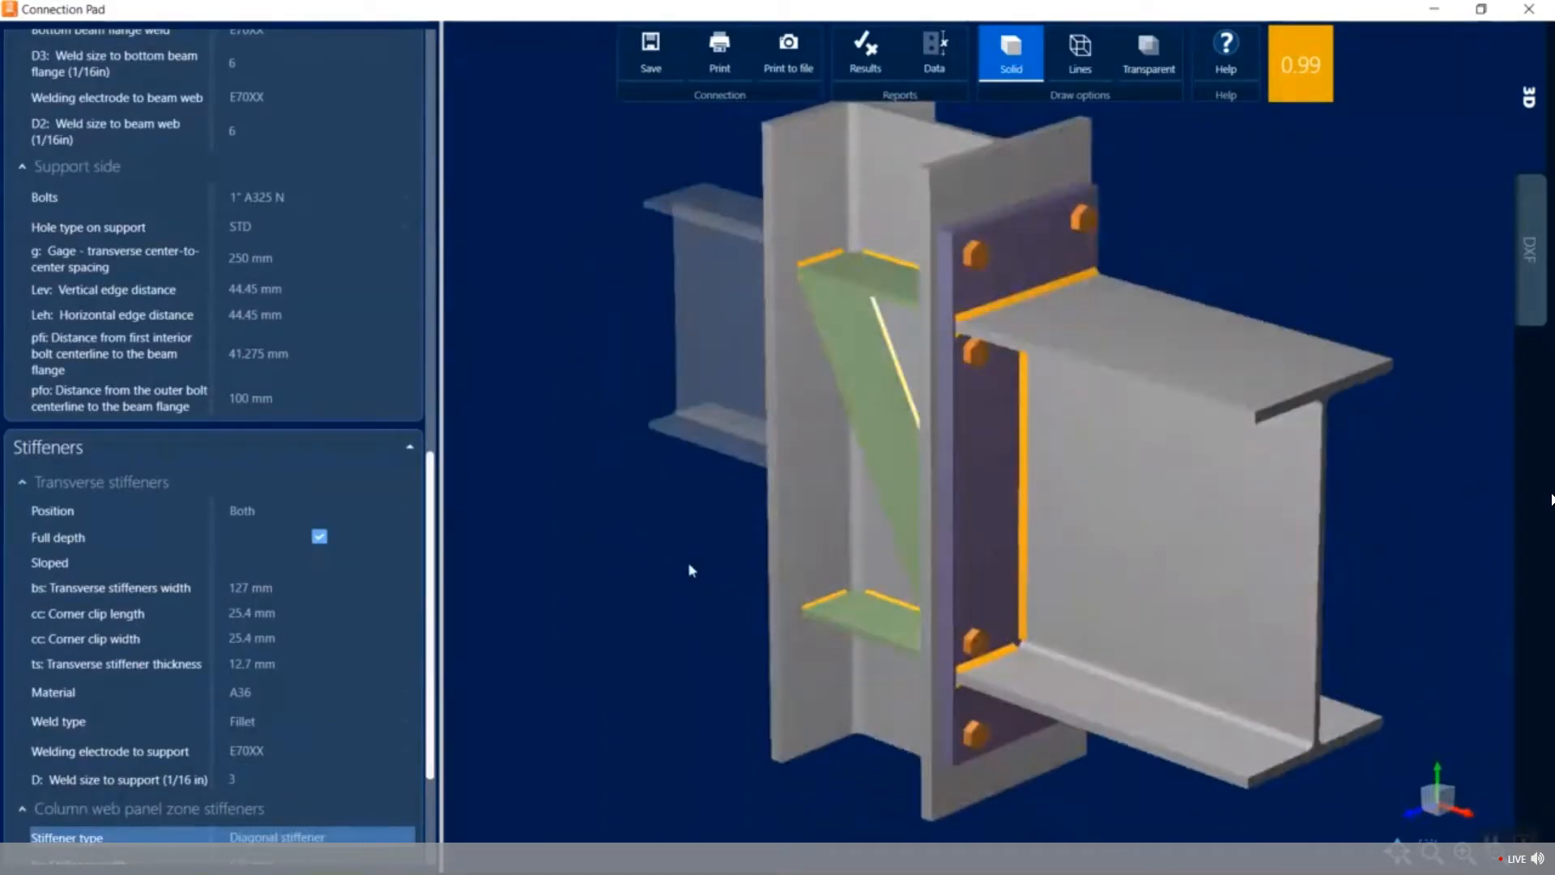
Set the web panel zone stiffener type to Without stiffener and the transverse stiffener position to None.
left_click(324, 837)
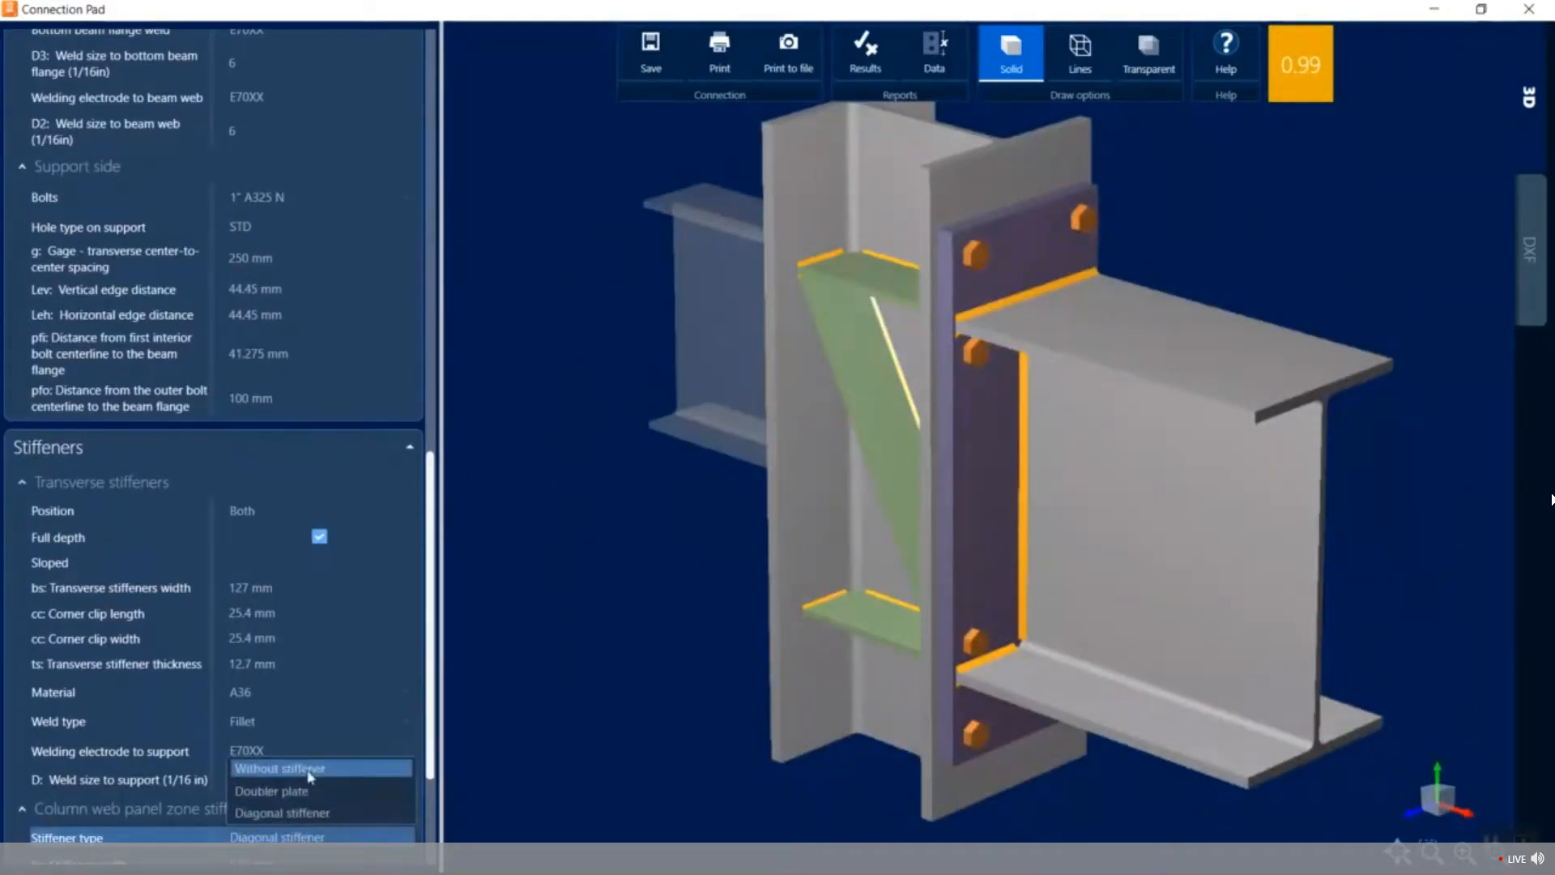
left_click(310, 770)
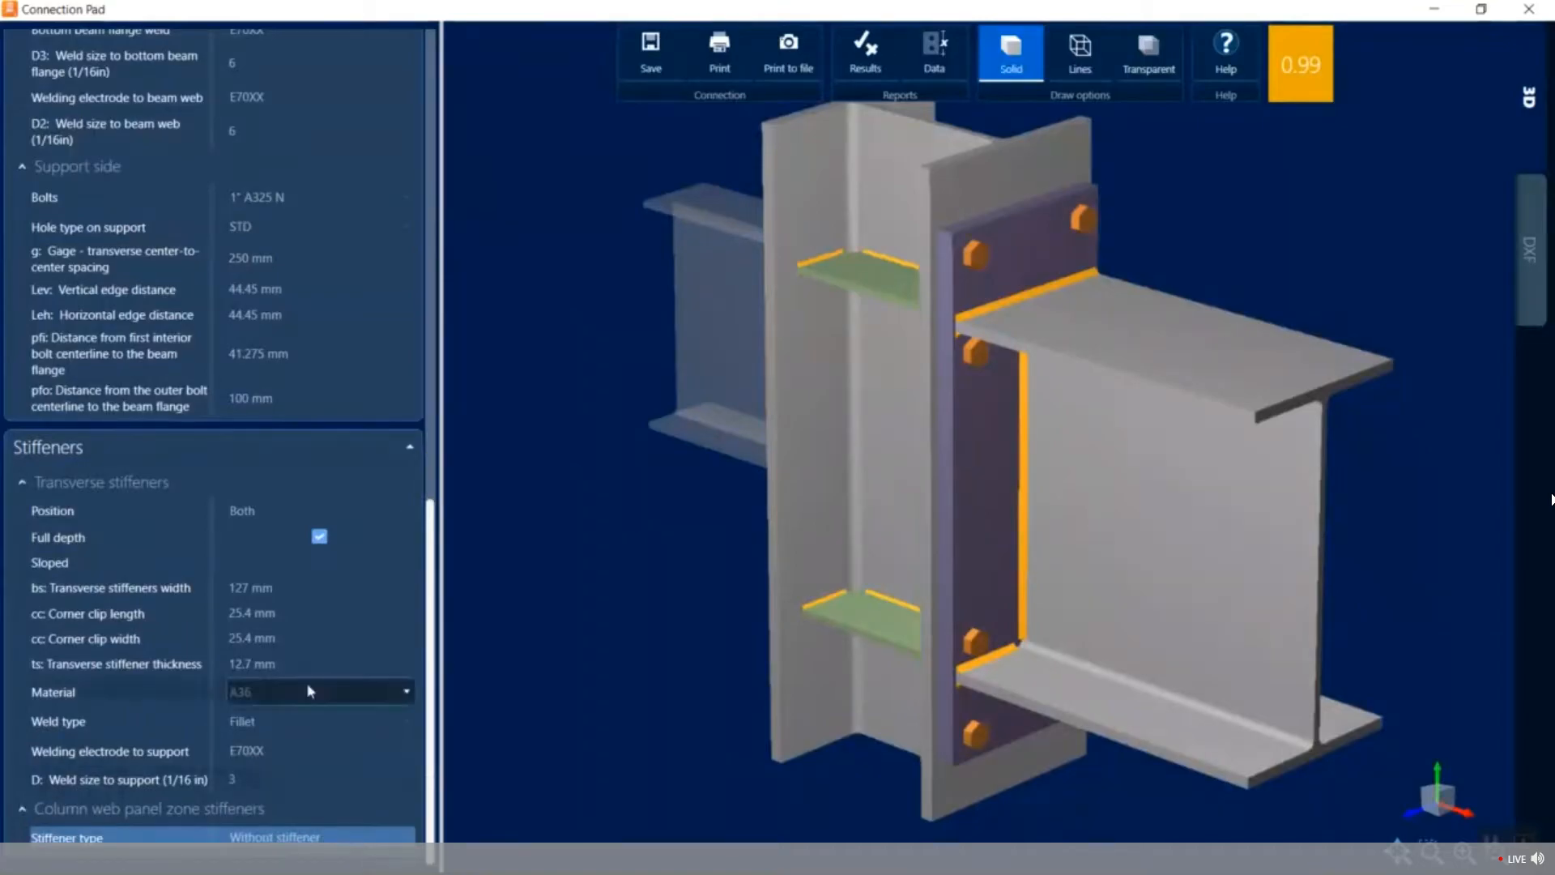
left_click(297, 512)
left_click(291, 537)
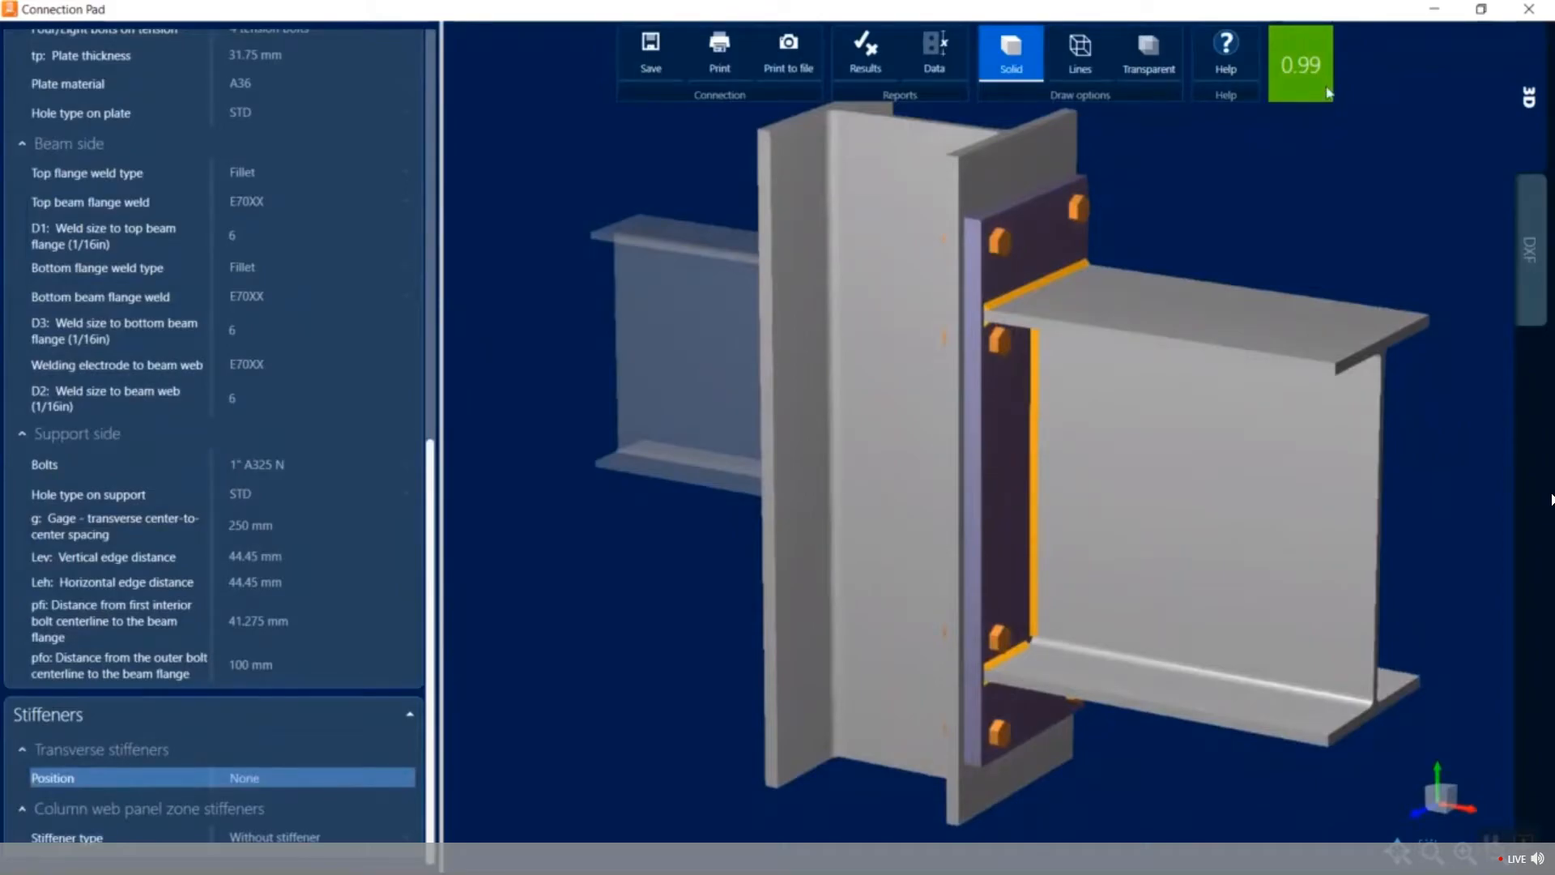
Close the Connection Pad and turn on rendering for the full frame model.
left_click(1528, 9)
left_click(712, 511)
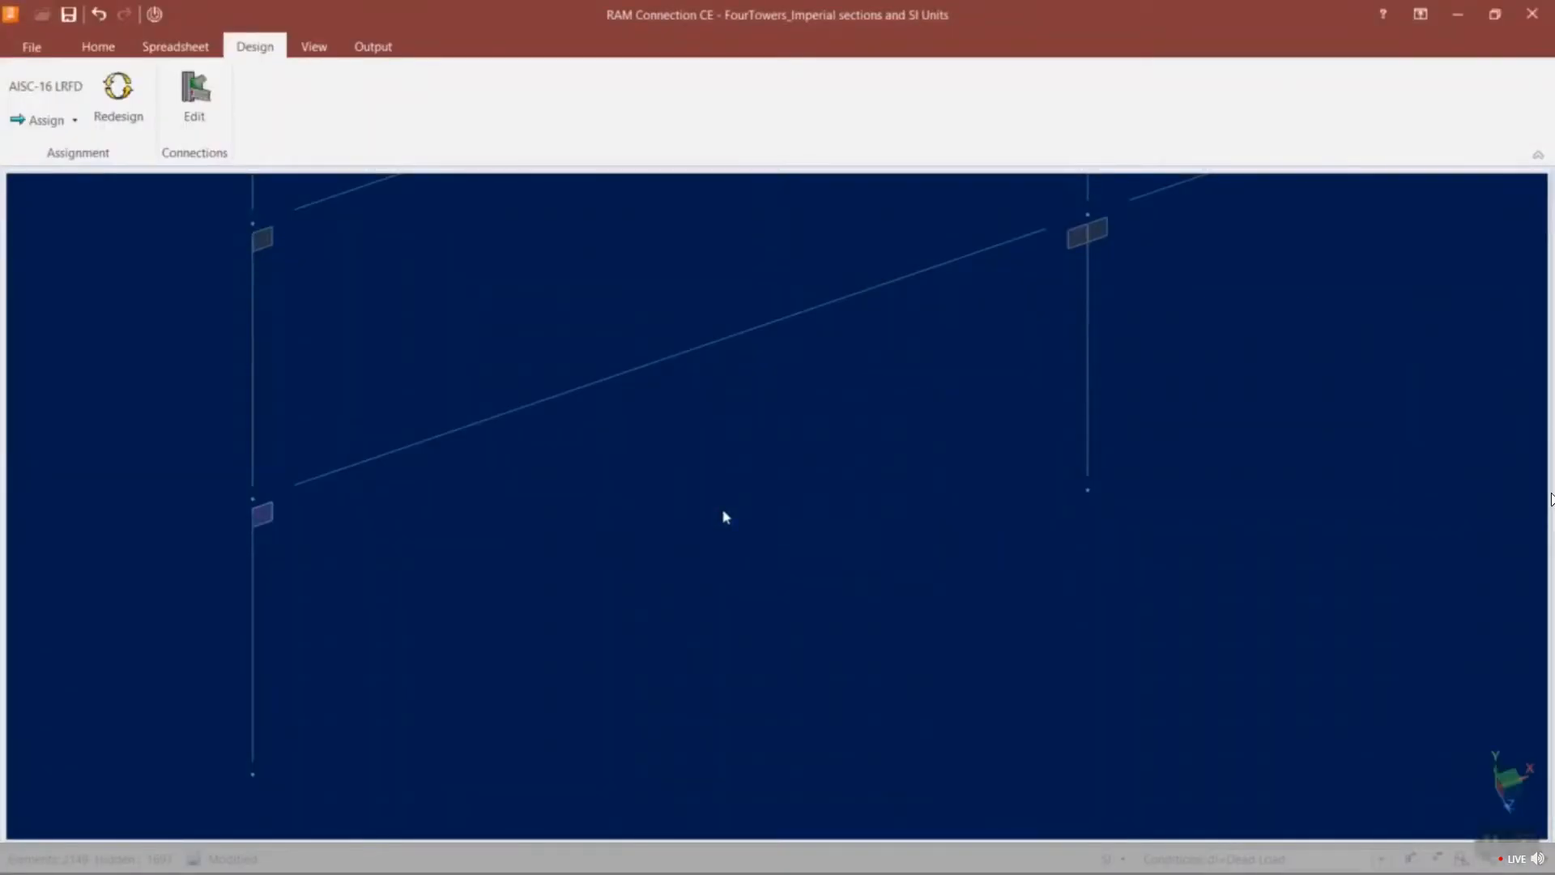
scroll(604, 396, "down", 4)
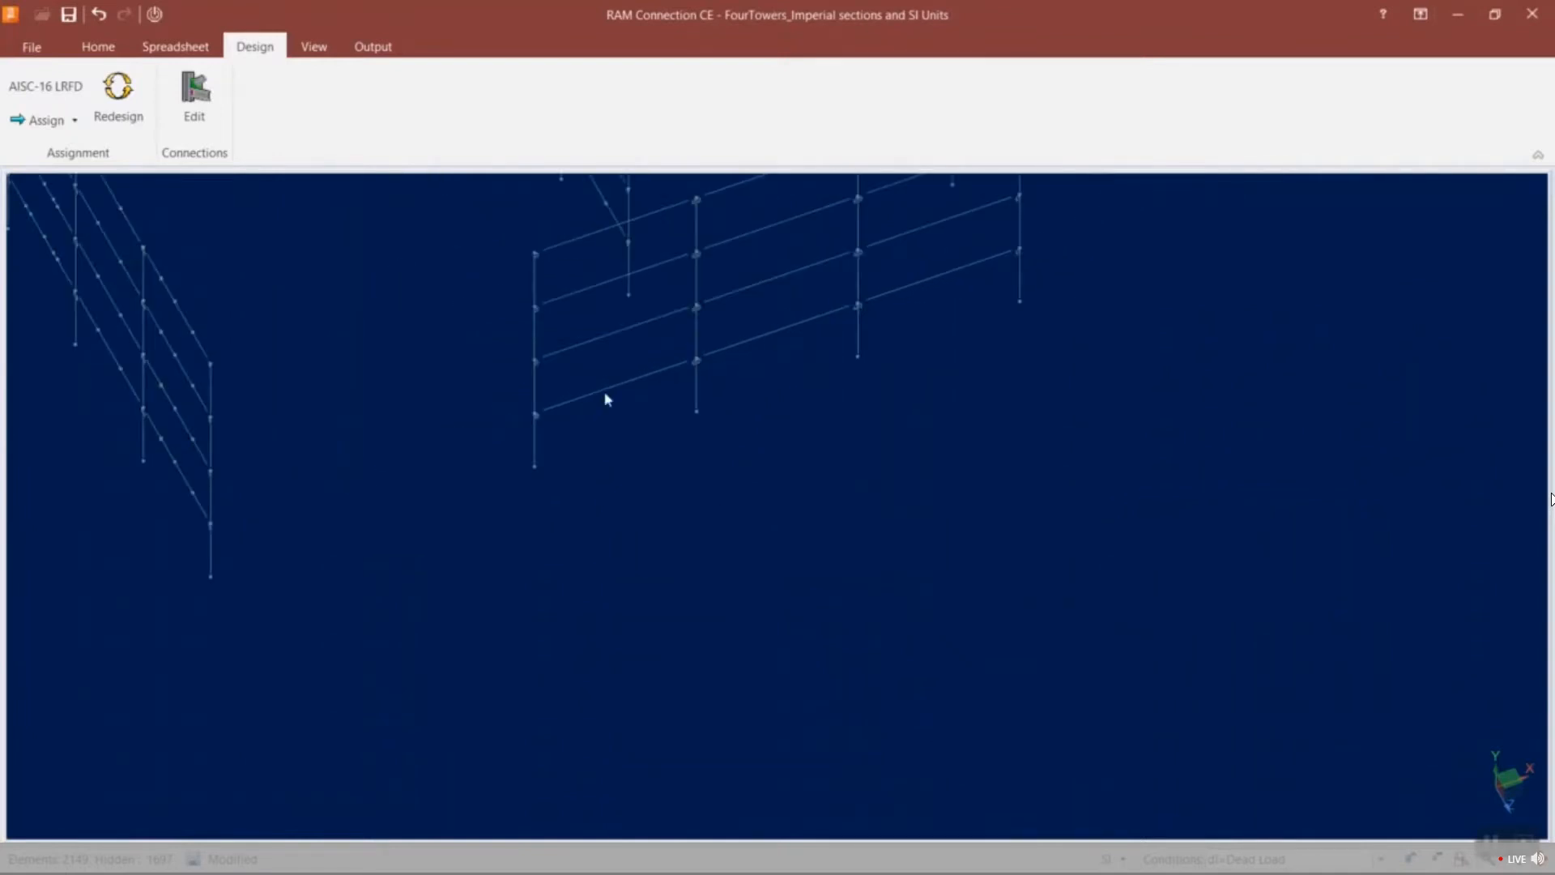
scroll(609, 392, "down", 5)
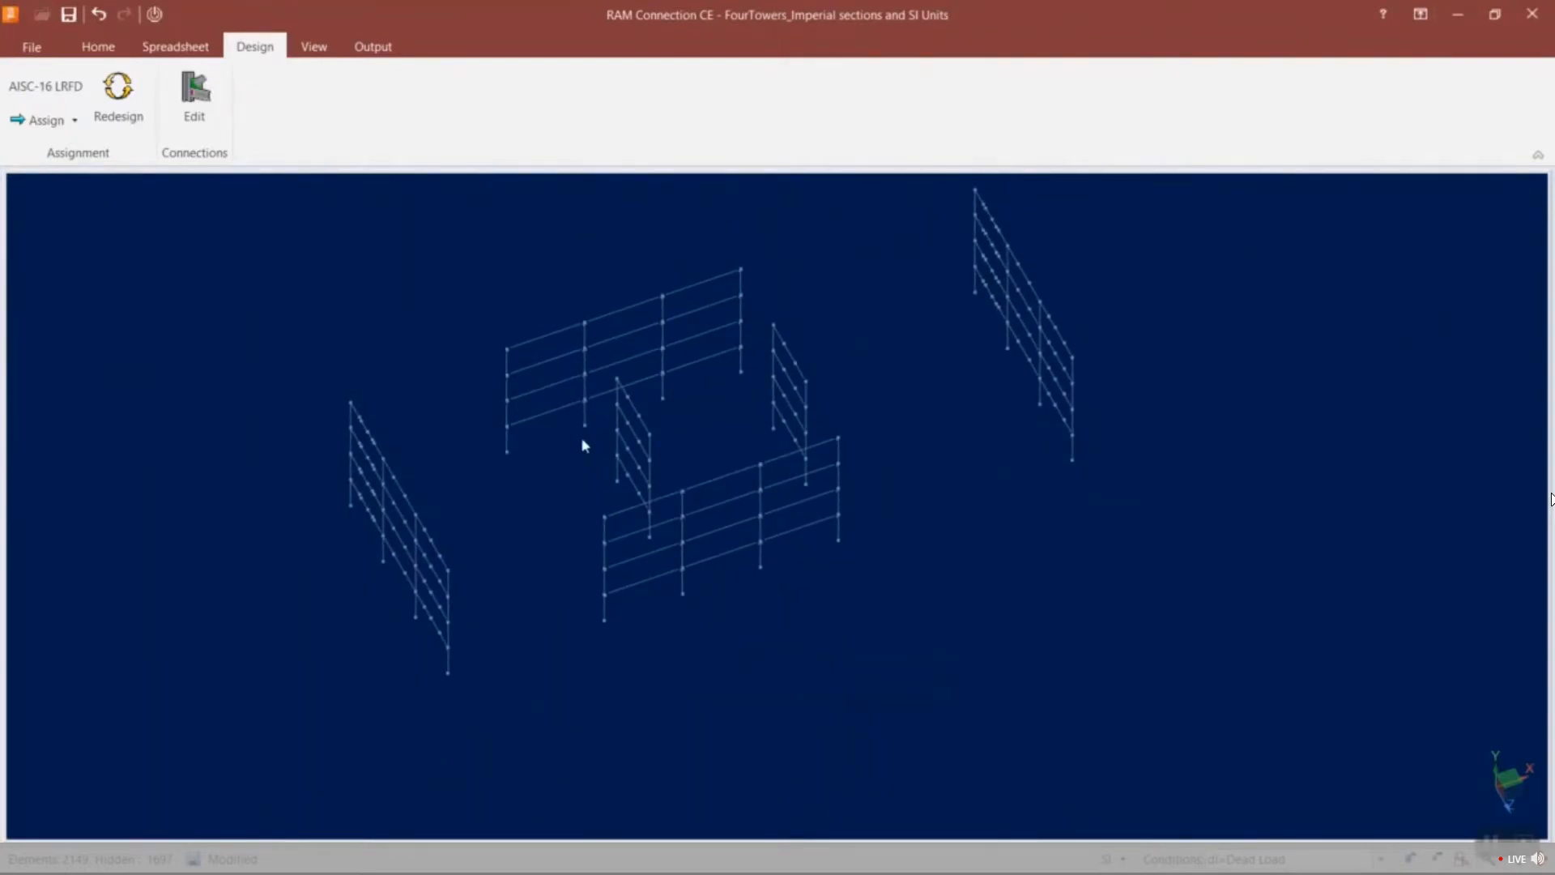
right_click(276, 259)
left_click(497, 311)
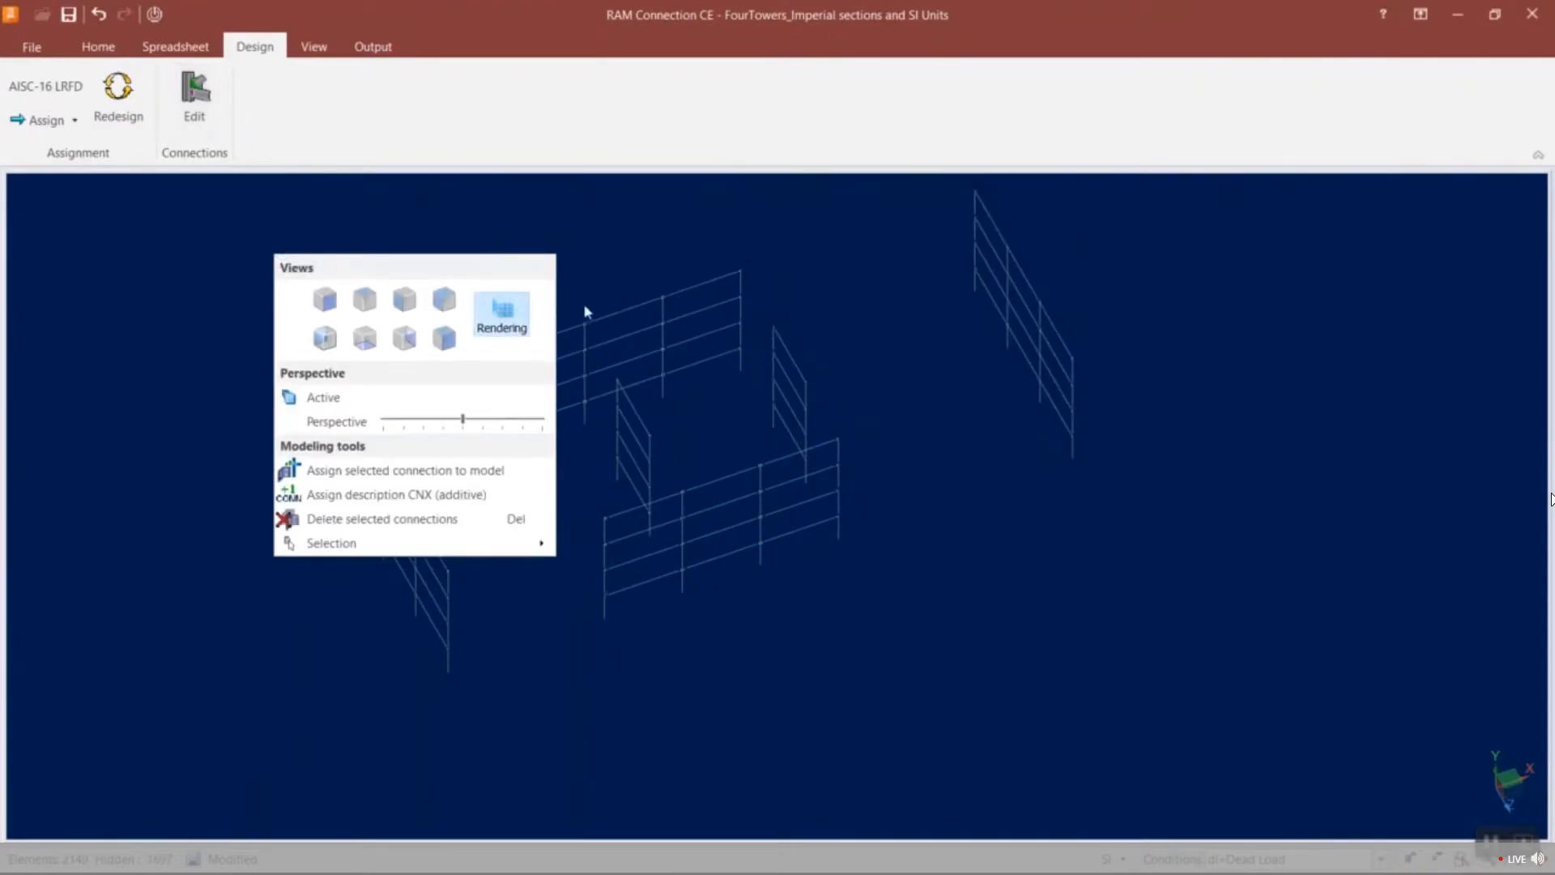
Examine the rendered moment end plate at the lowest beam-to-column joint, and return the model to the unrendered view.
scroll(666, 274, "down", 3)
left_click_drag(463, 203, 883, 478)
scroll(651, 405, "up", 5)
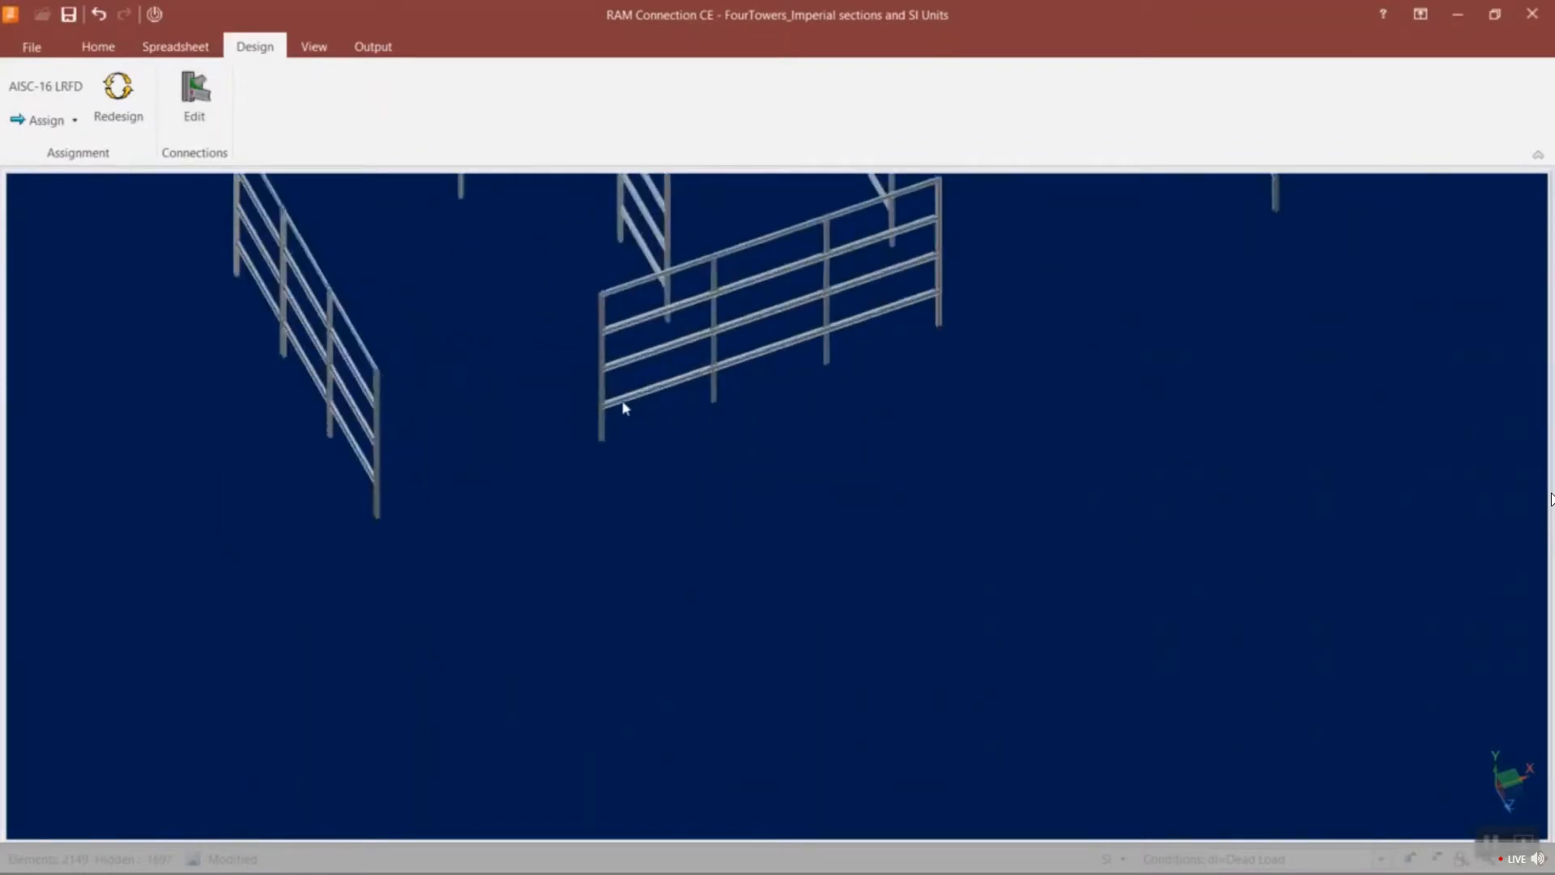
scroll(590, 409, "up", 8)
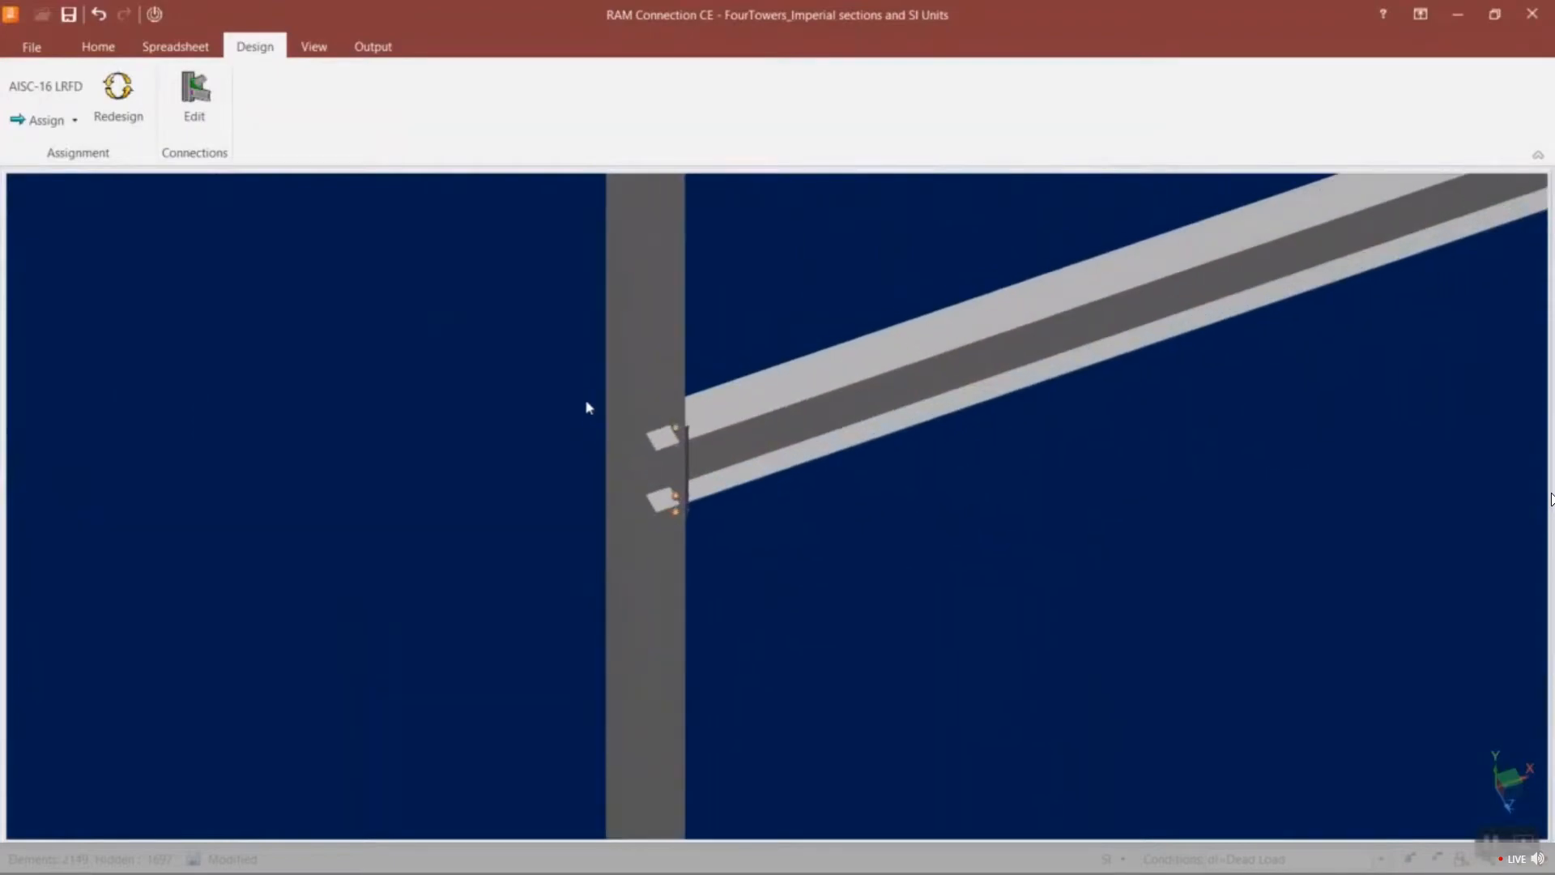
middle_click_drag(790, 562, 715, 399)
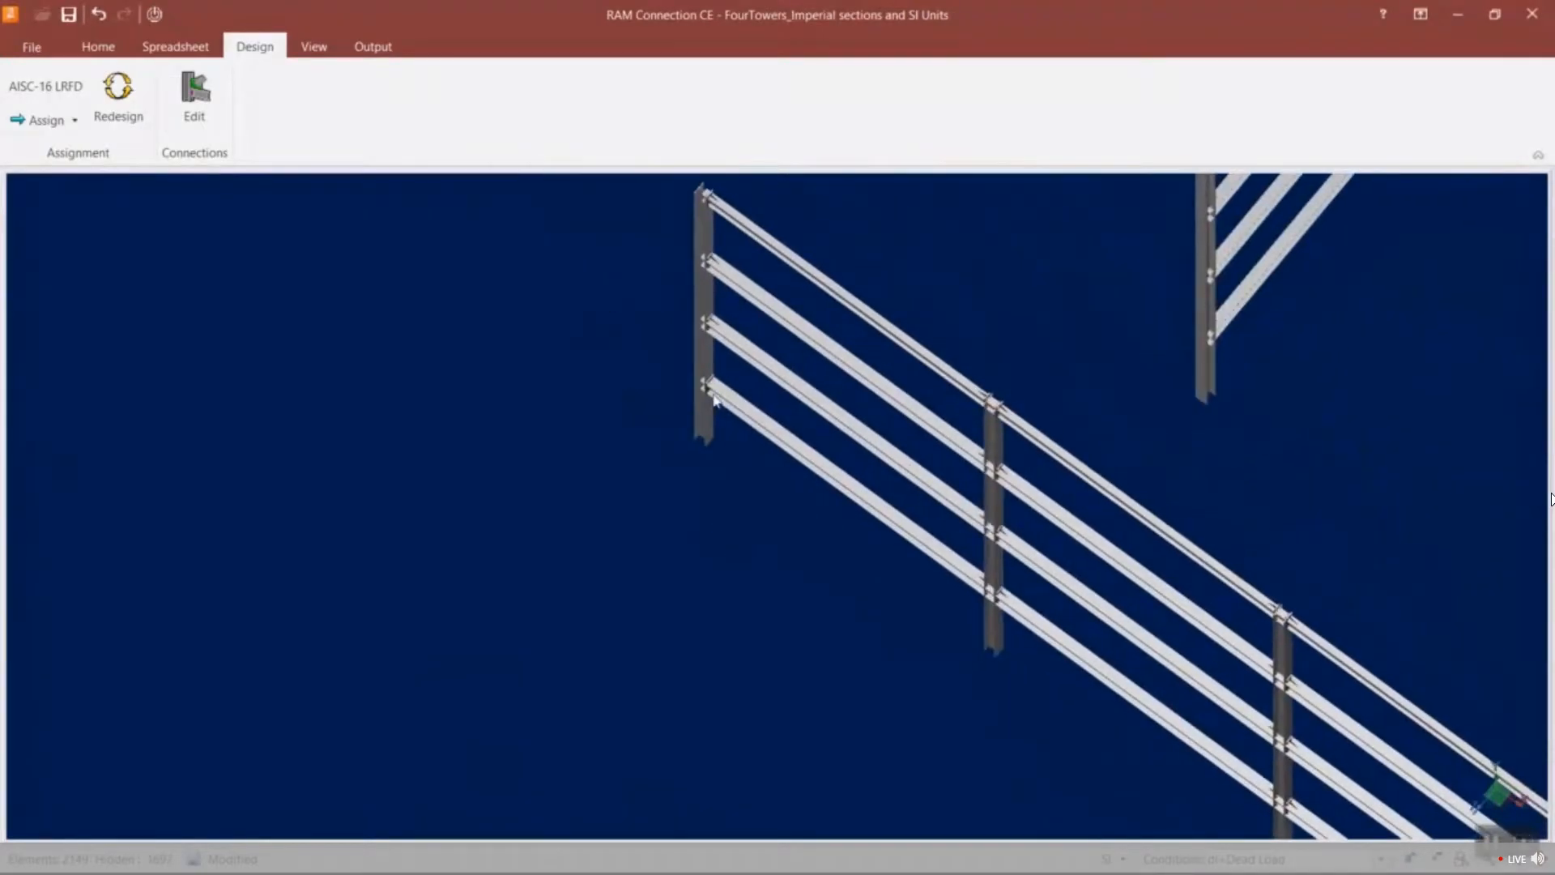
scroll(715, 399, "up", 10)
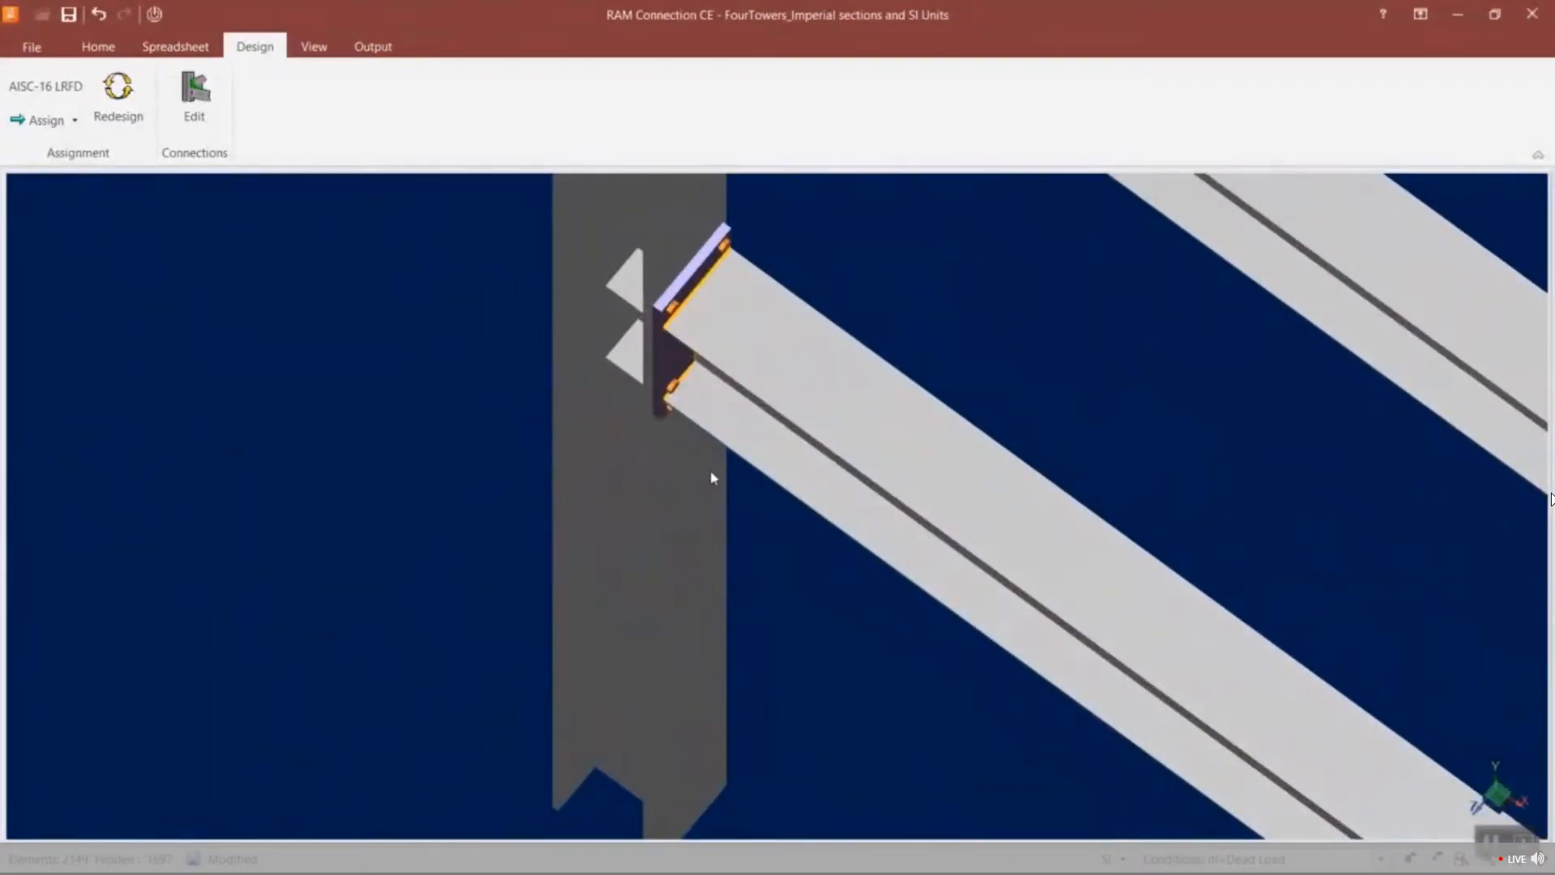
middle_click_drag(711, 472, 710, 467)
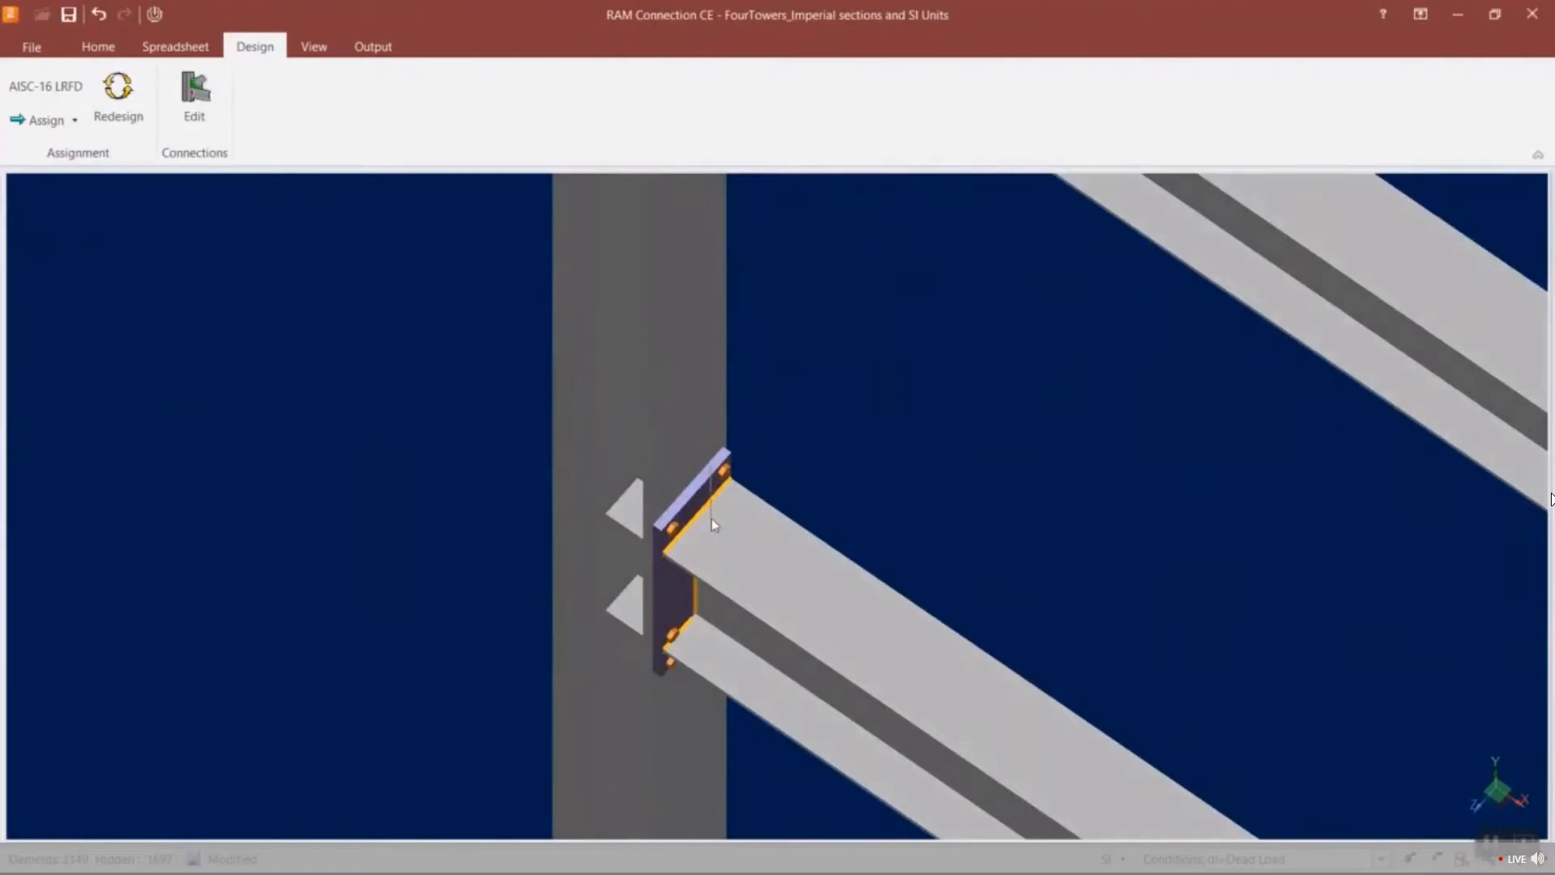
right_click(816, 503)
left_click(761, 526)
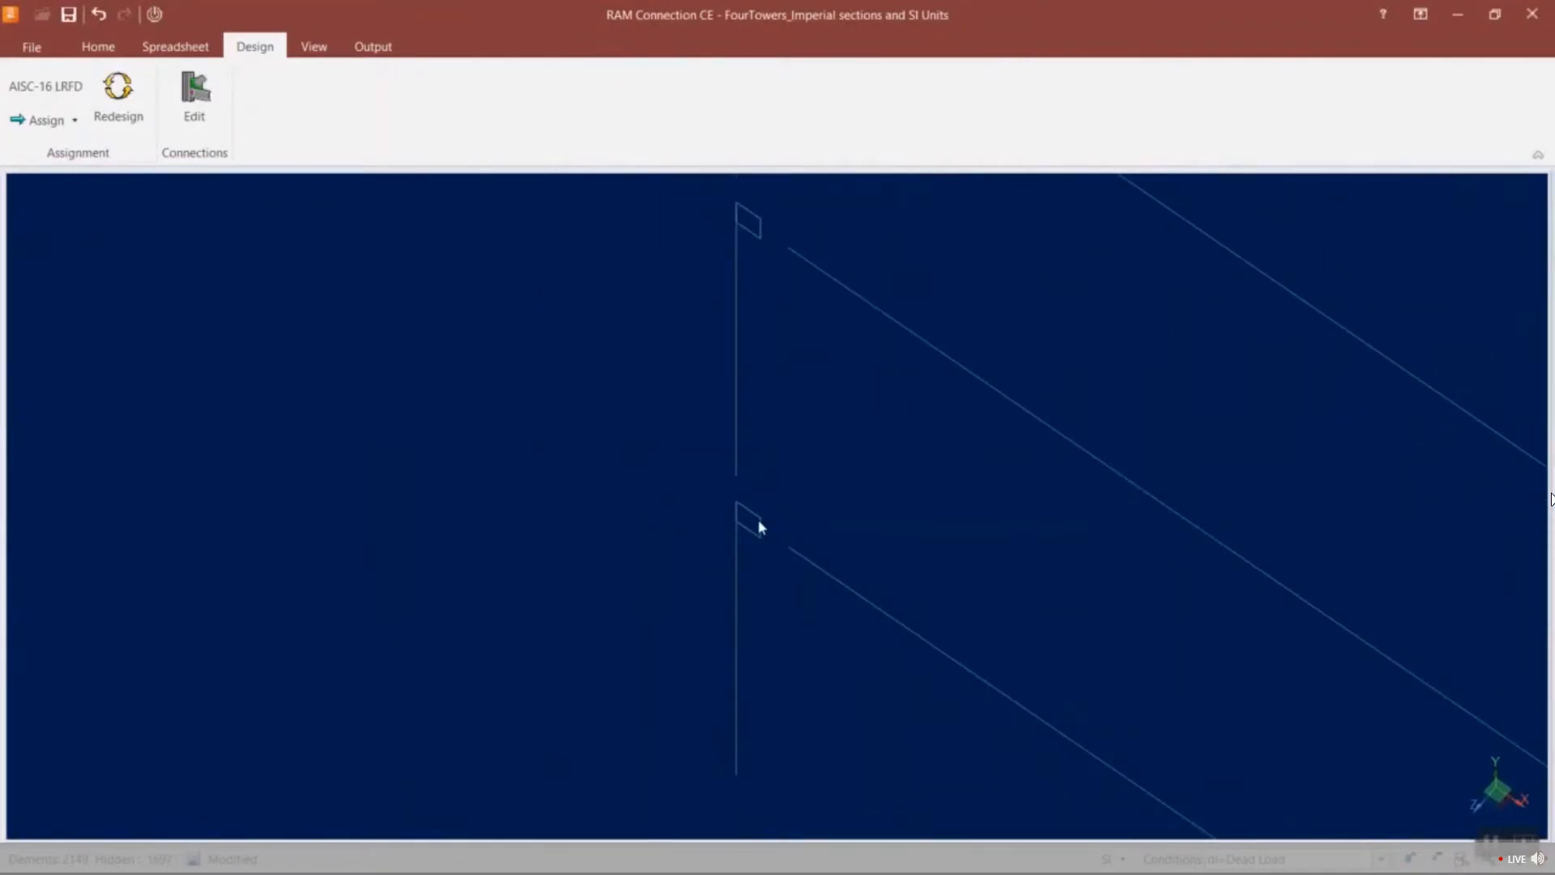
Render the front frame's end column and its lowest beam, and examine the moment end plate, bolts, welds and stiffeners at their joint.
scroll(828, 552, "down", 5)
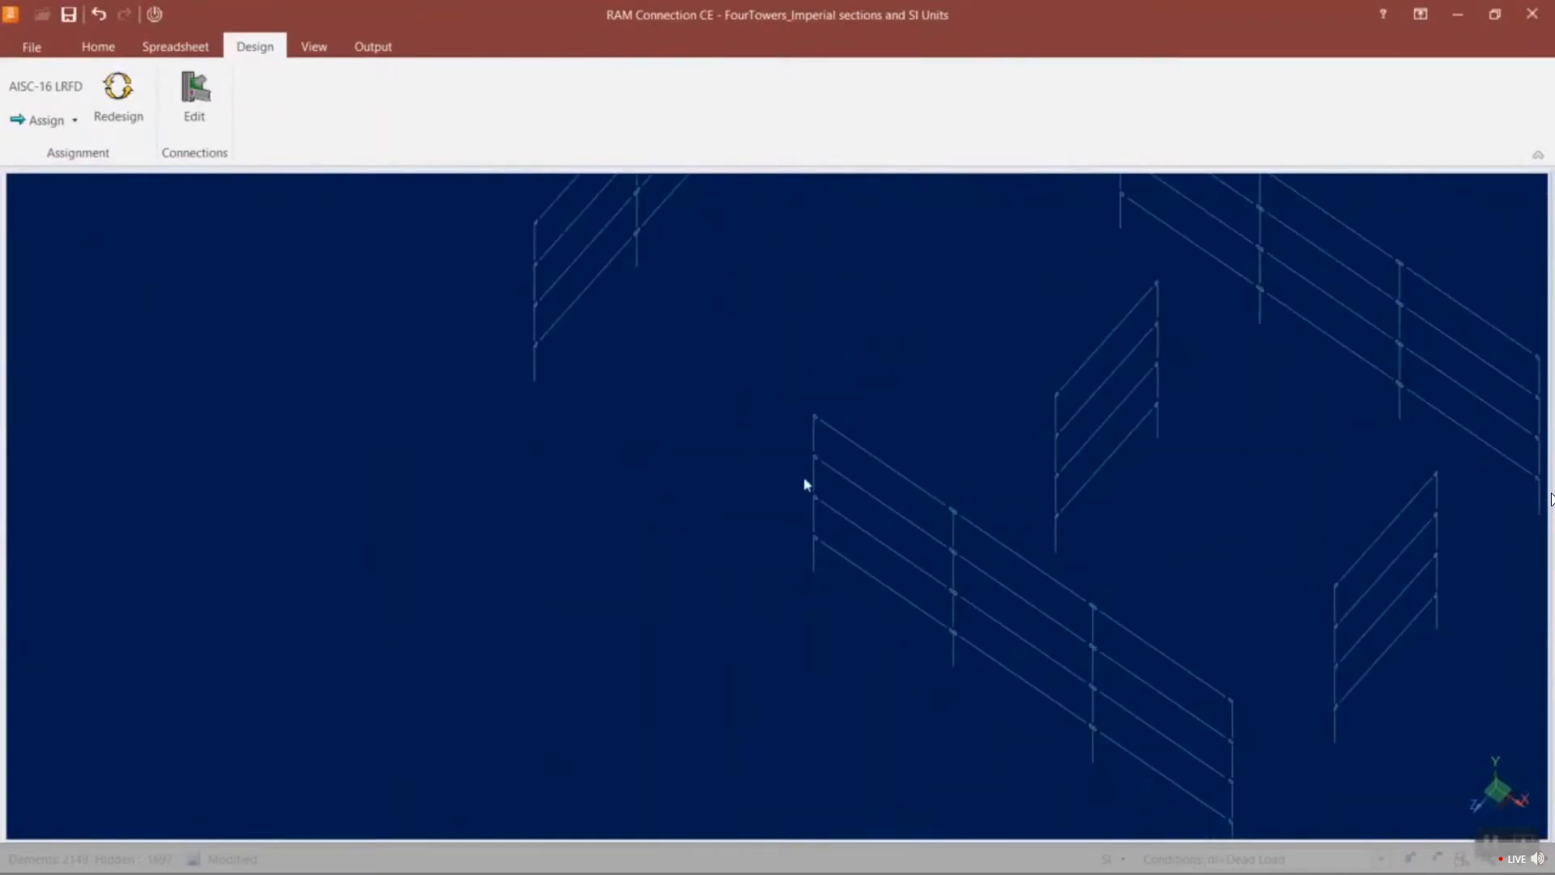
left_click(864, 603)
scroll(818, 569, "up", 5)
scroll(819, 565, "up", 5)
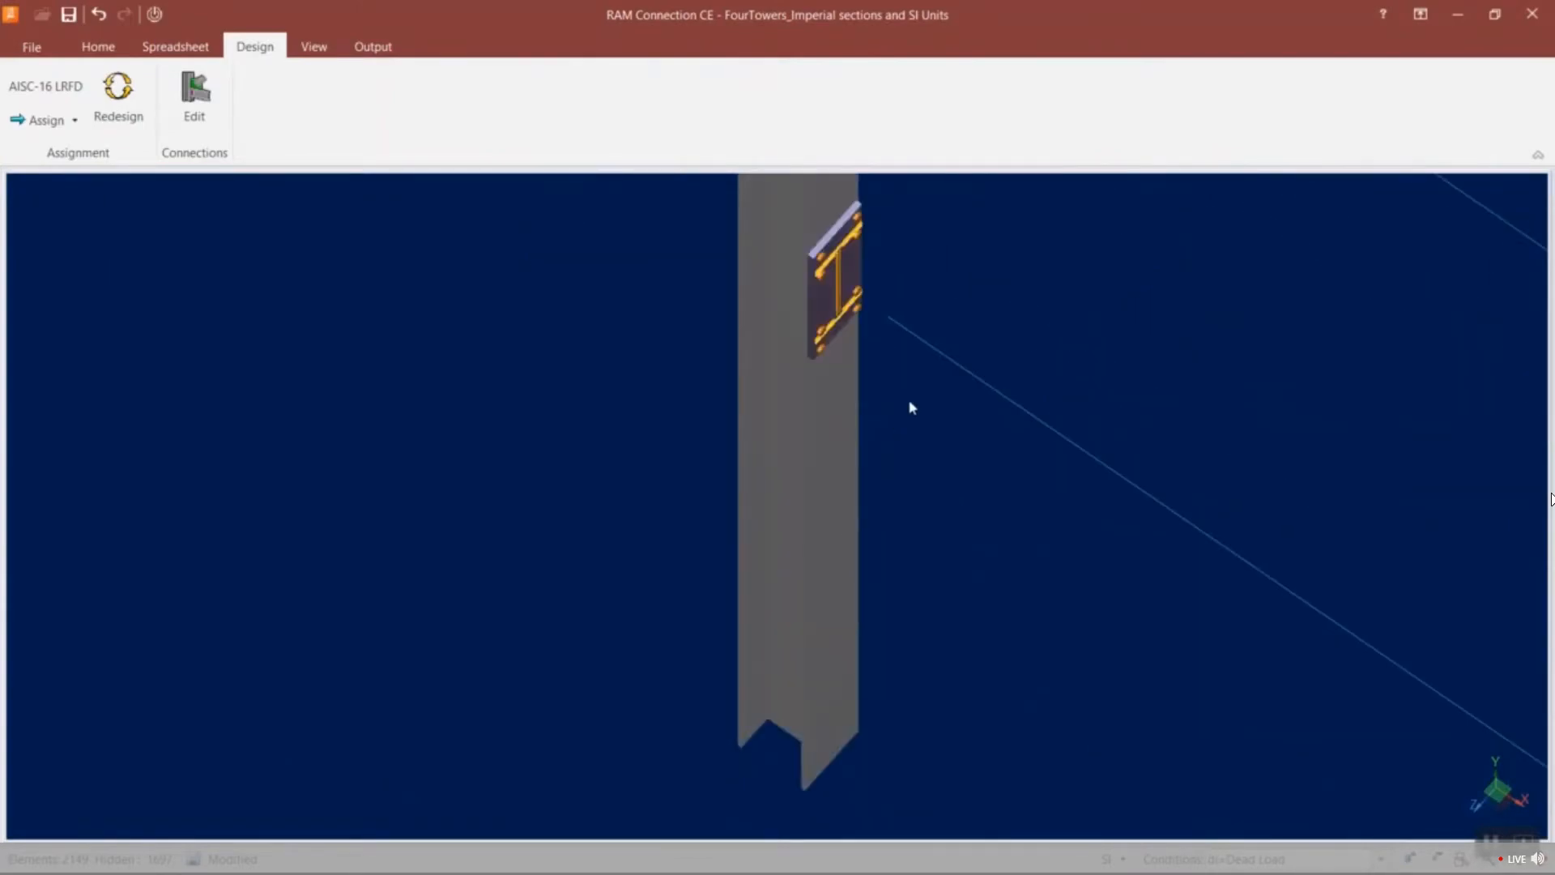
left_click(941, 356)
middle_click_drag(847, 448, 771, 413)
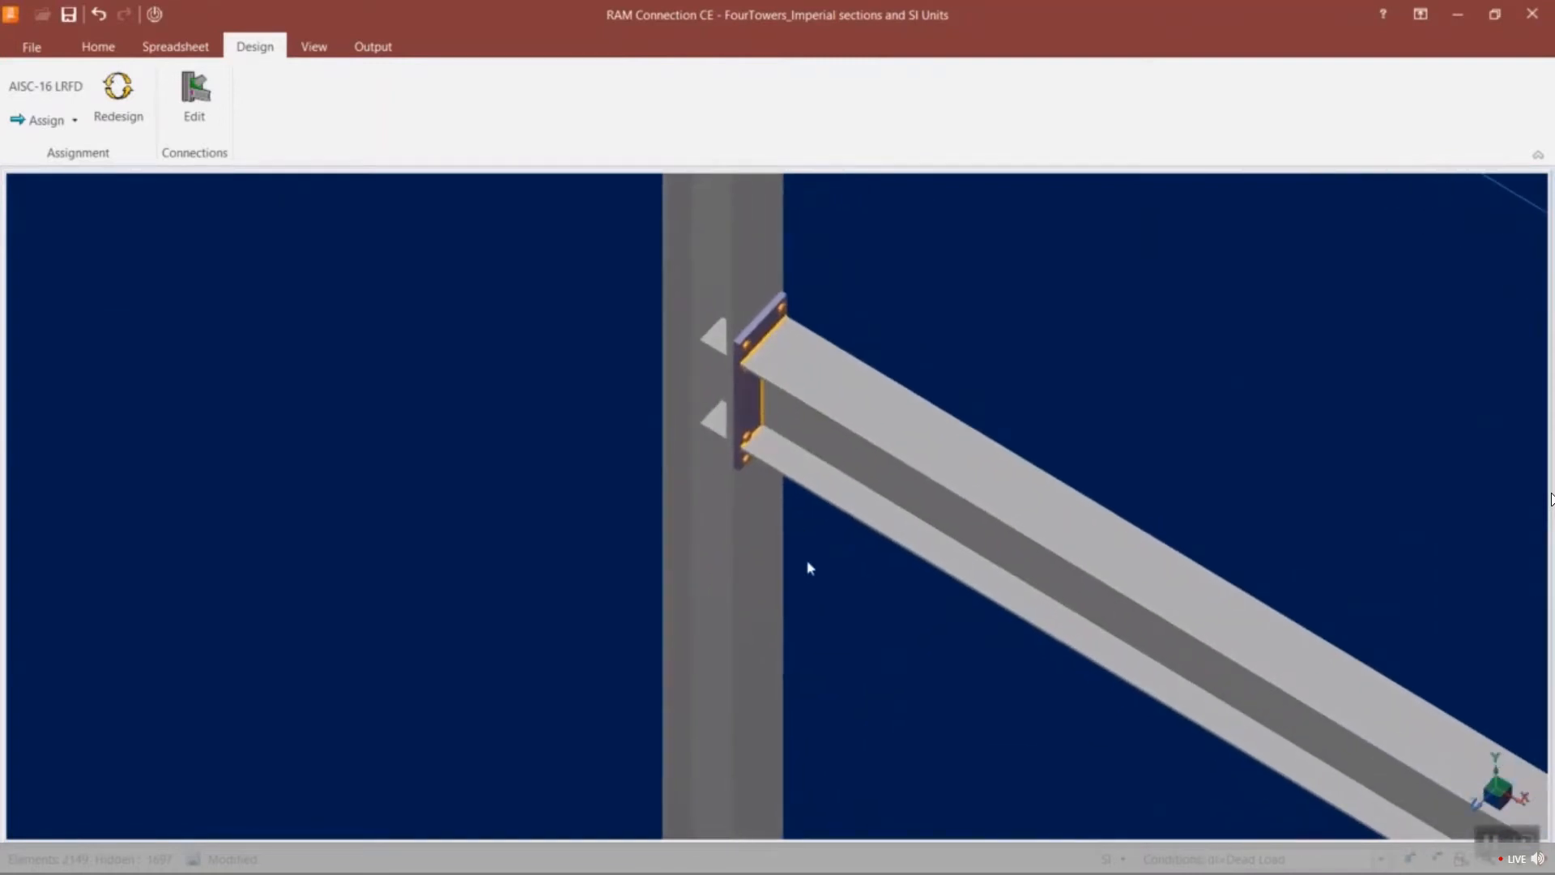
scroll(808, 568, "up", 2)
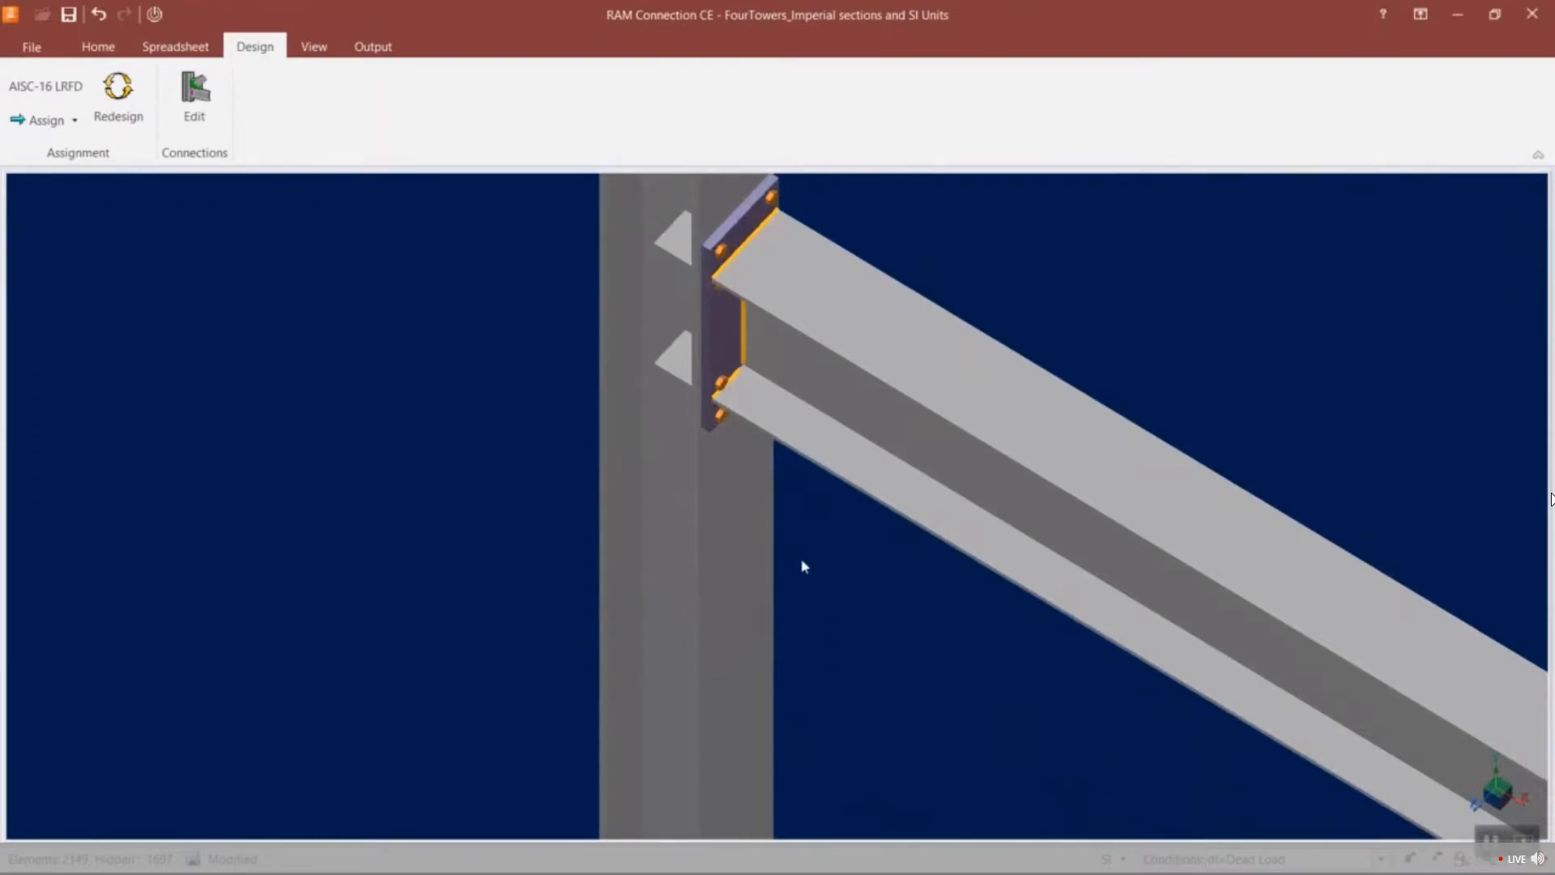
scroll(781, 516, "down", 2)
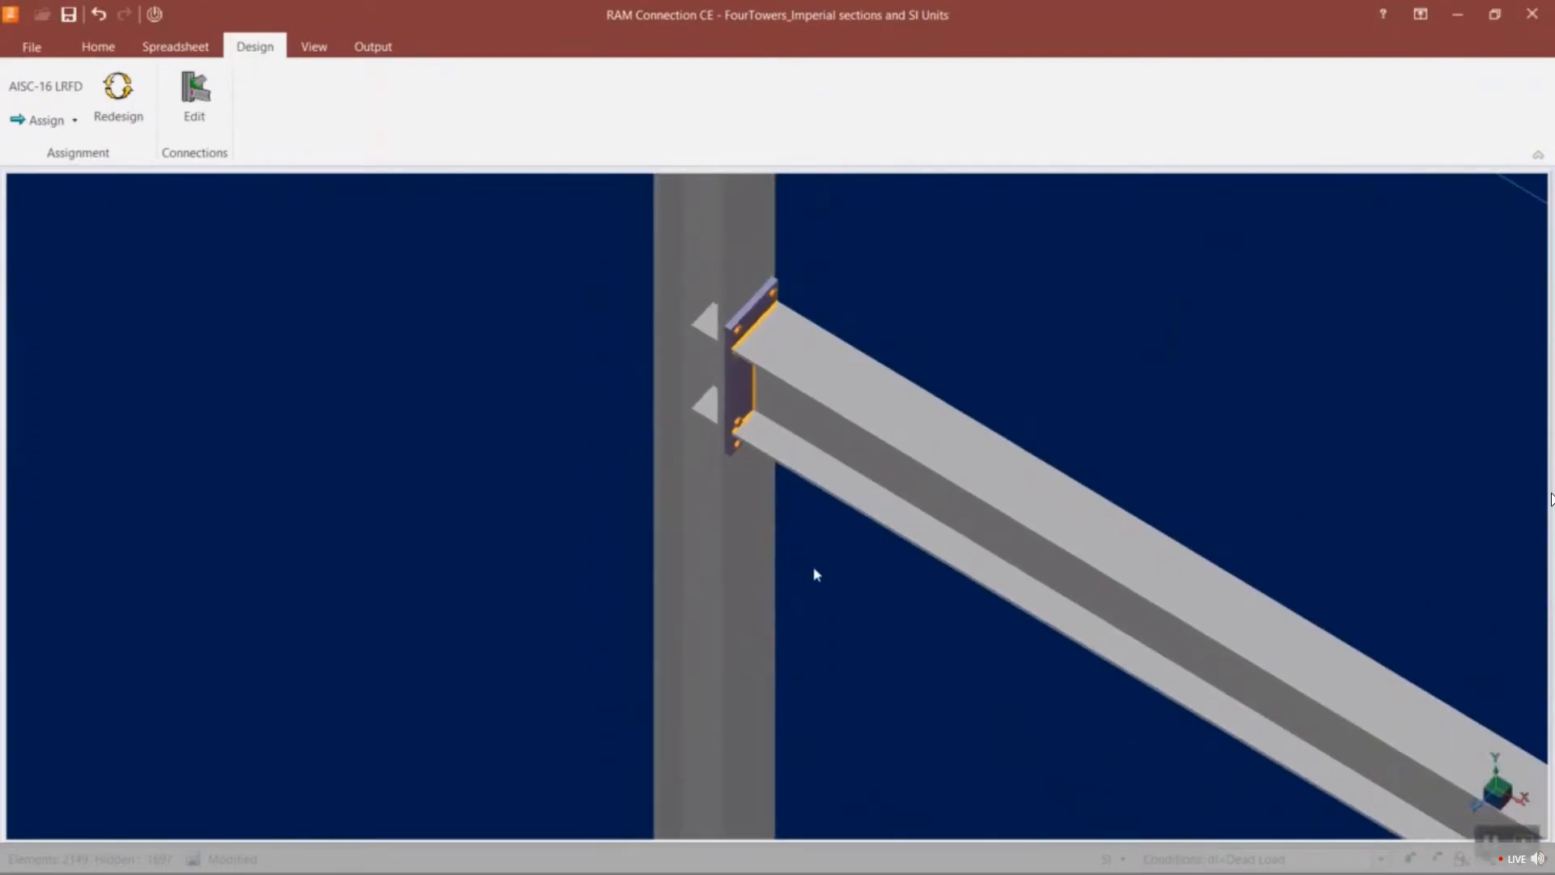
middle_click_drag(829, 596, 757, 547)
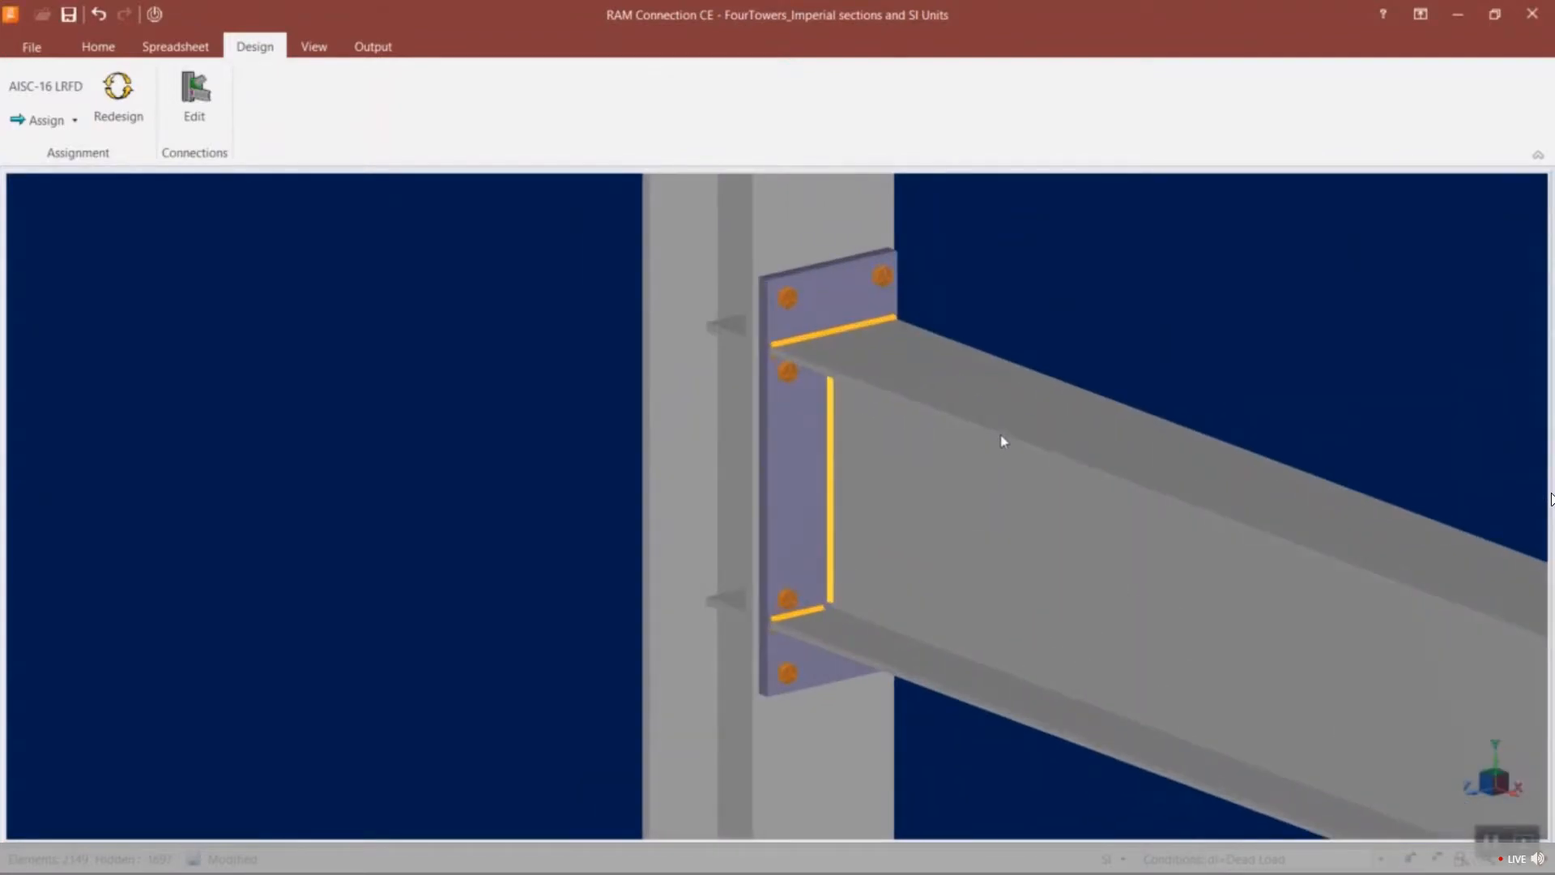
scroll(1003, 442, "down", 10)
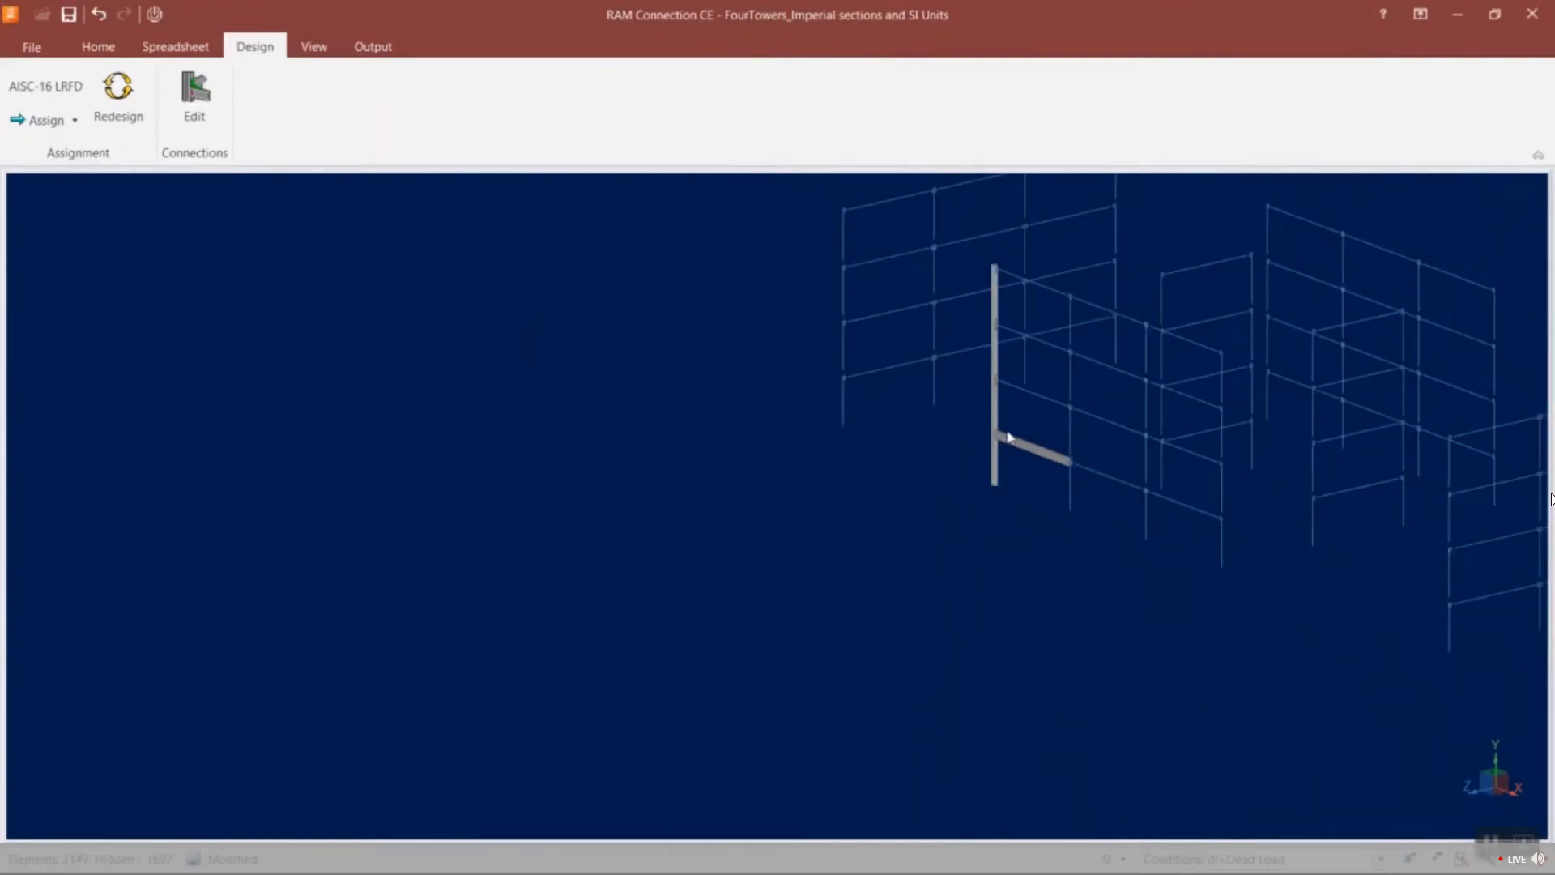
Render all the frames together and examine the moment end plate joints along the front frame's columns.
left_click_drag(628, 258, 1322, 698)
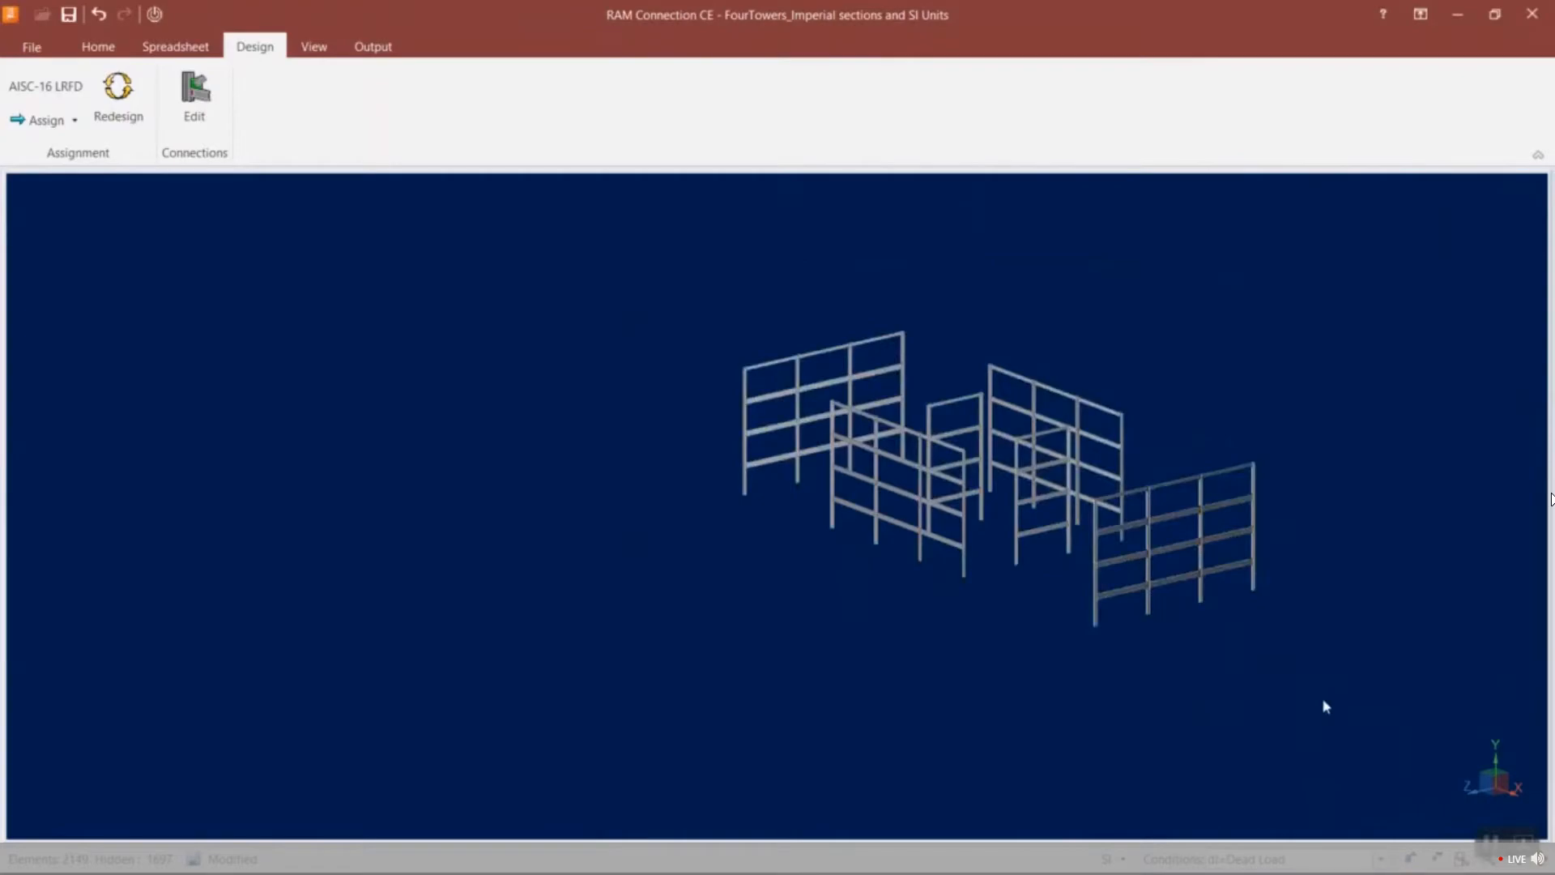
scroll(937, 545, "up", 5)
scroll(937, 545, "up", 6)
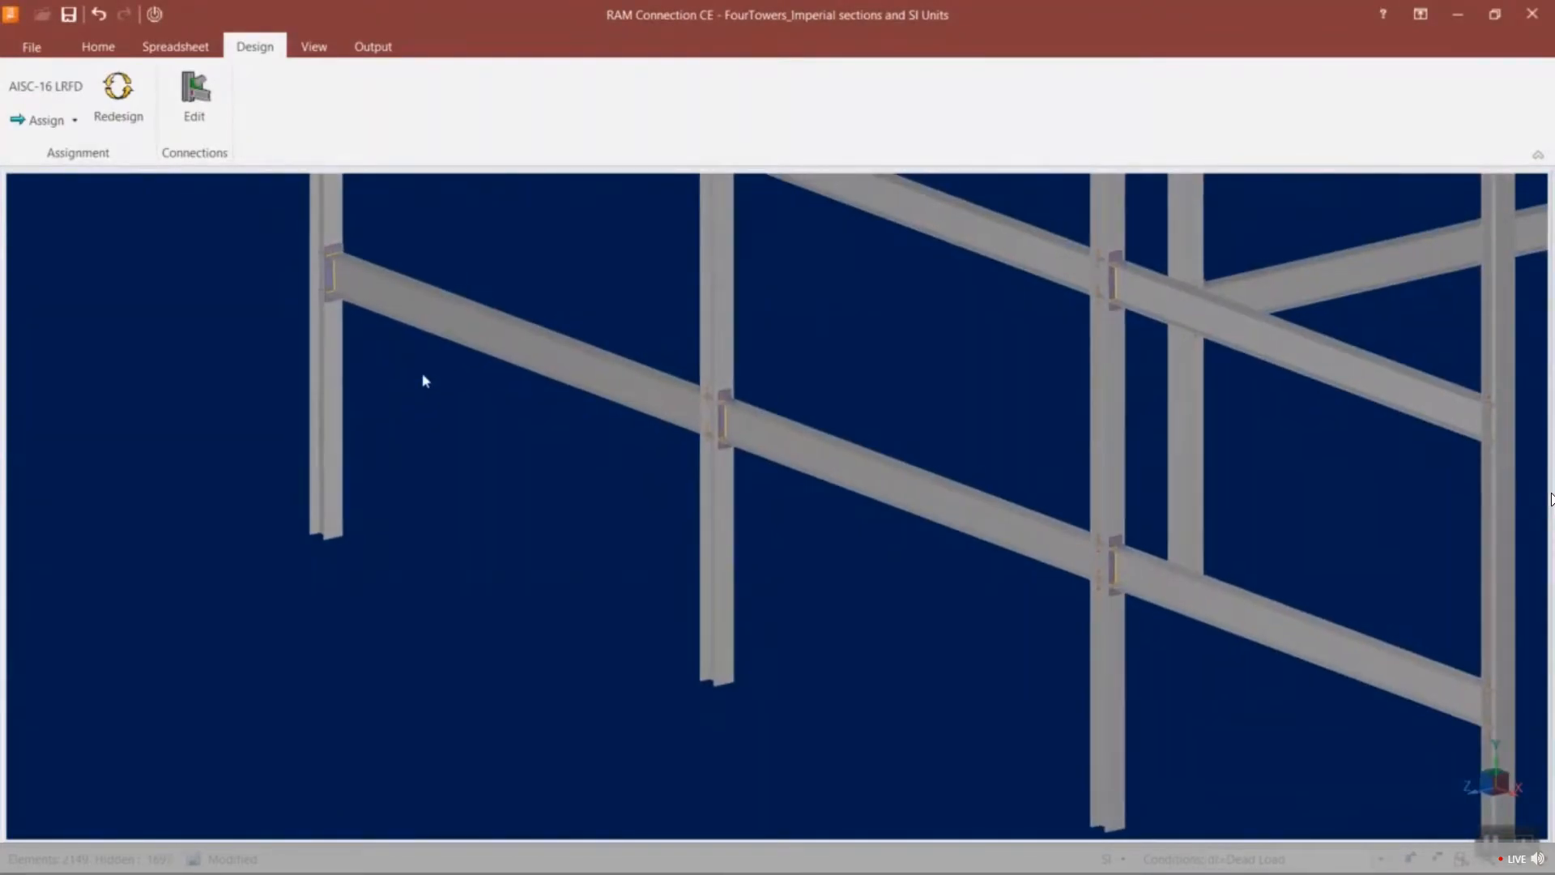
middle_click_drag(424, 381, 511, 441)
scroll(385, 337, "up", 3)
scroll(385, 337, "up", 2)
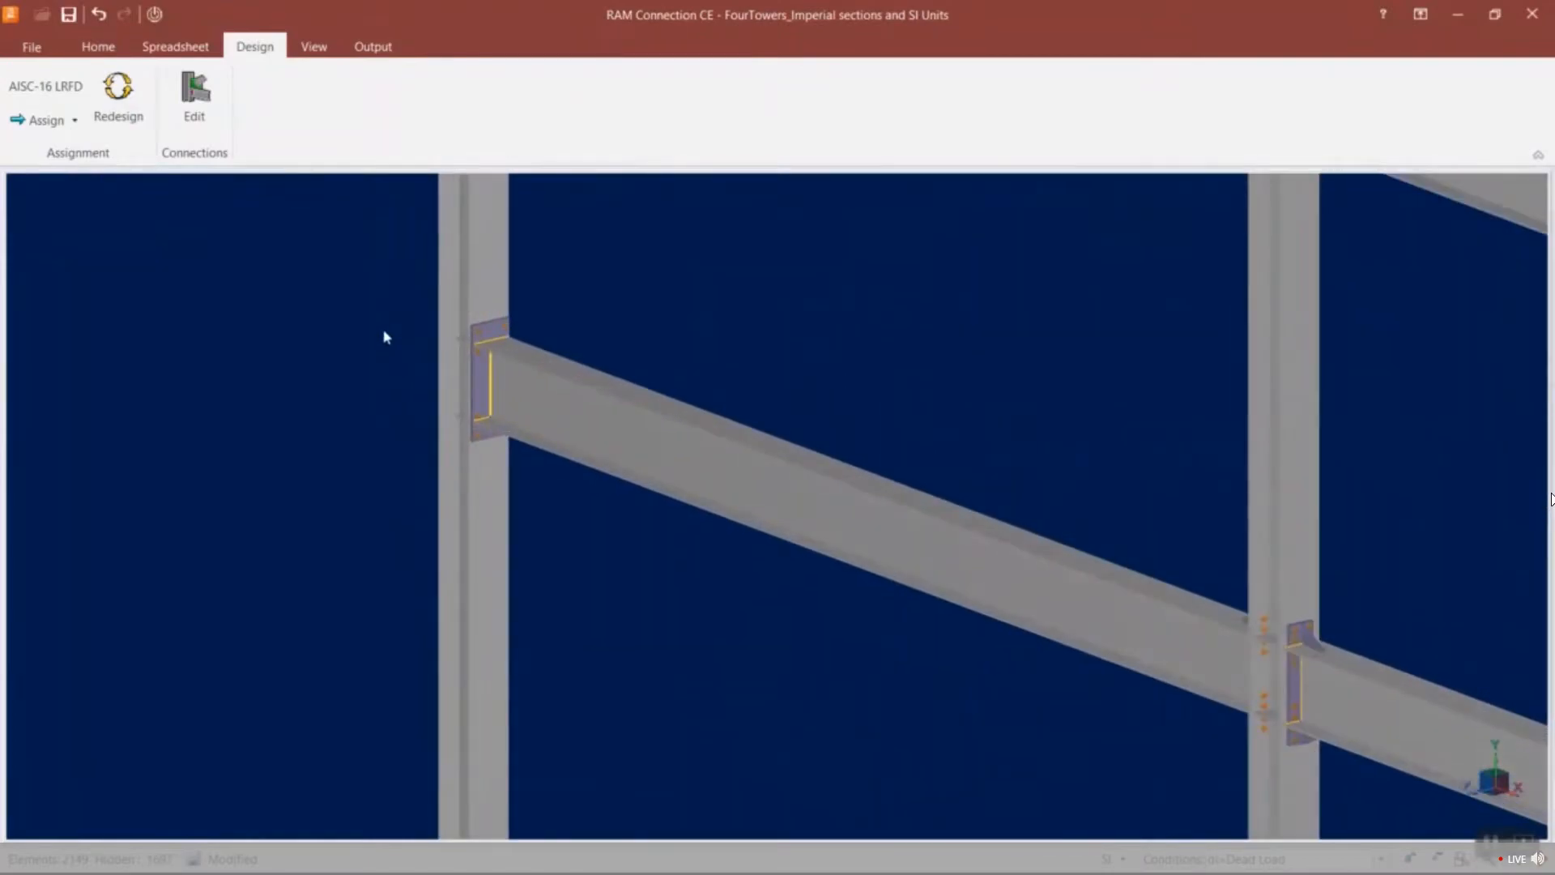
middle_click_drag(521, 323, 451, 617)
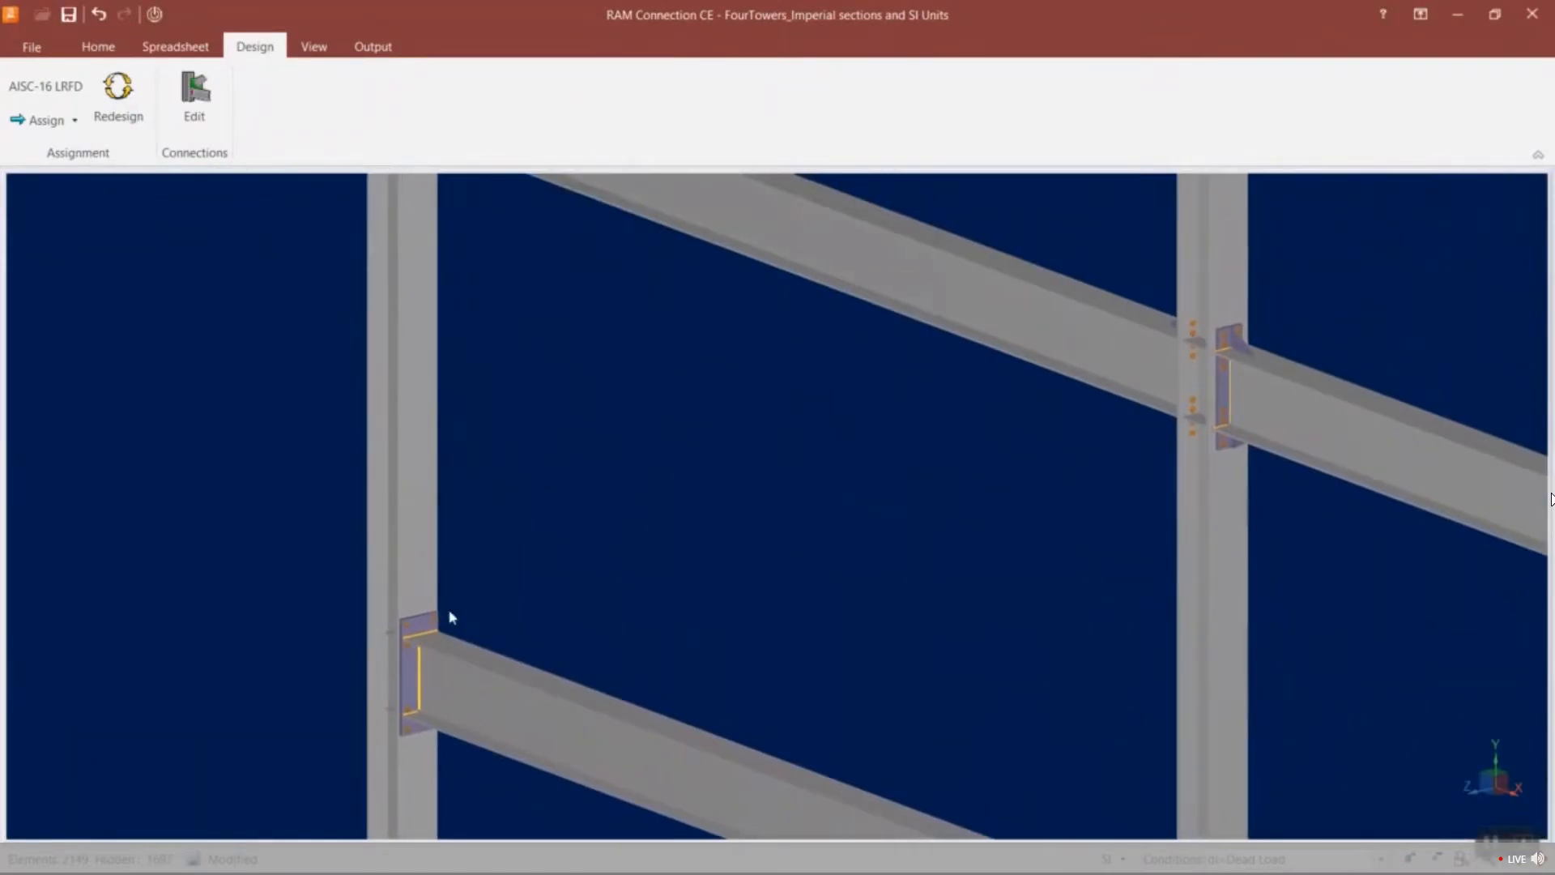
middle_click_drag(501, 406, 531, 631)
middle_click_drag(531, 517, 514, 294)
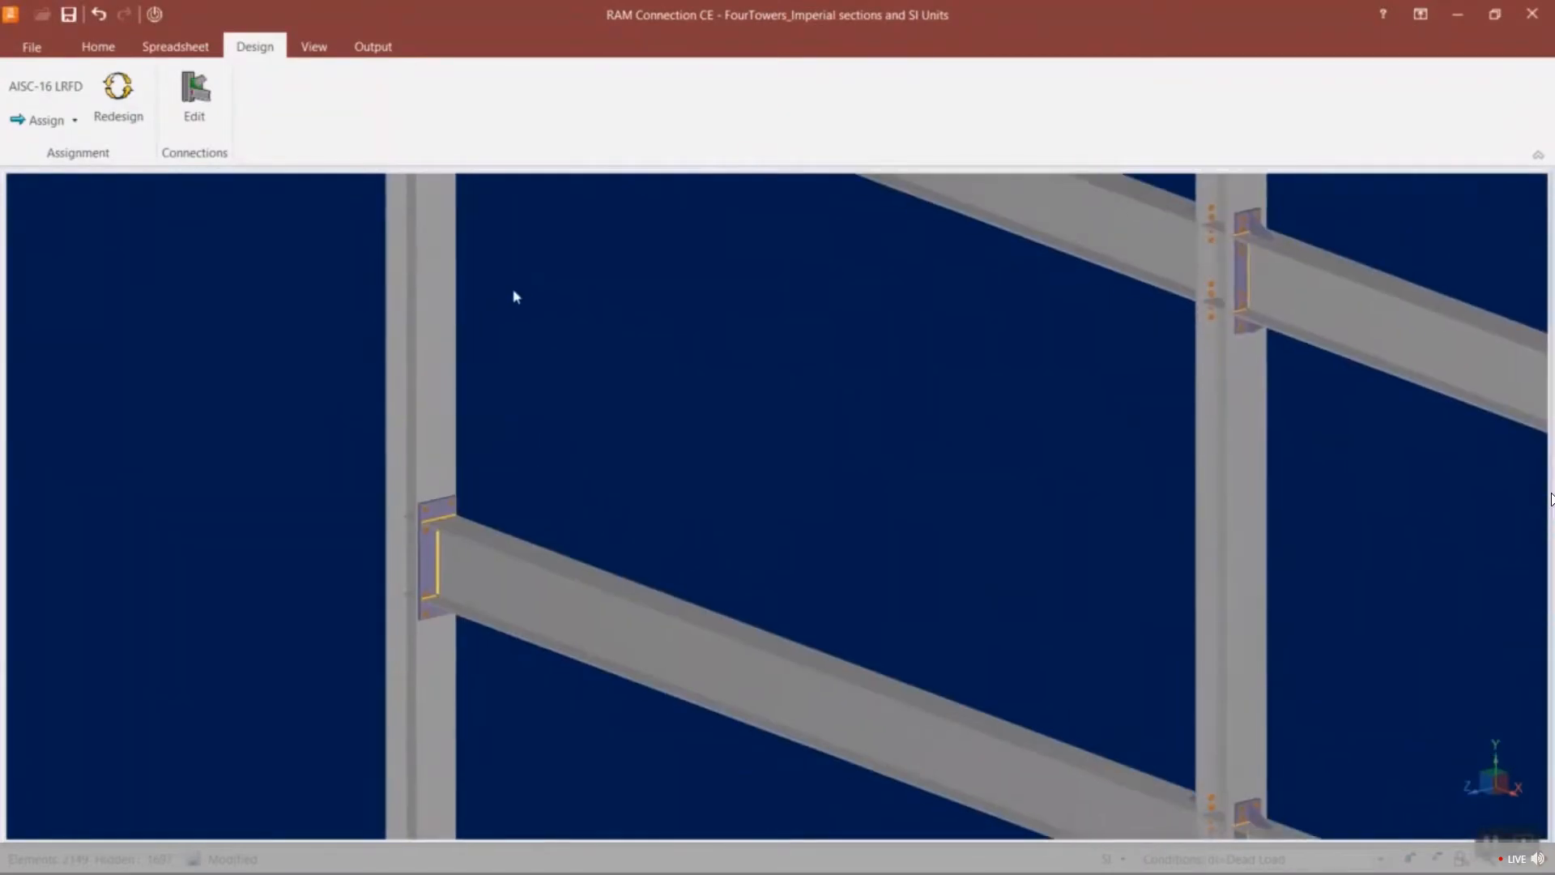
middle_click_drag(524, 402, 508, 327)
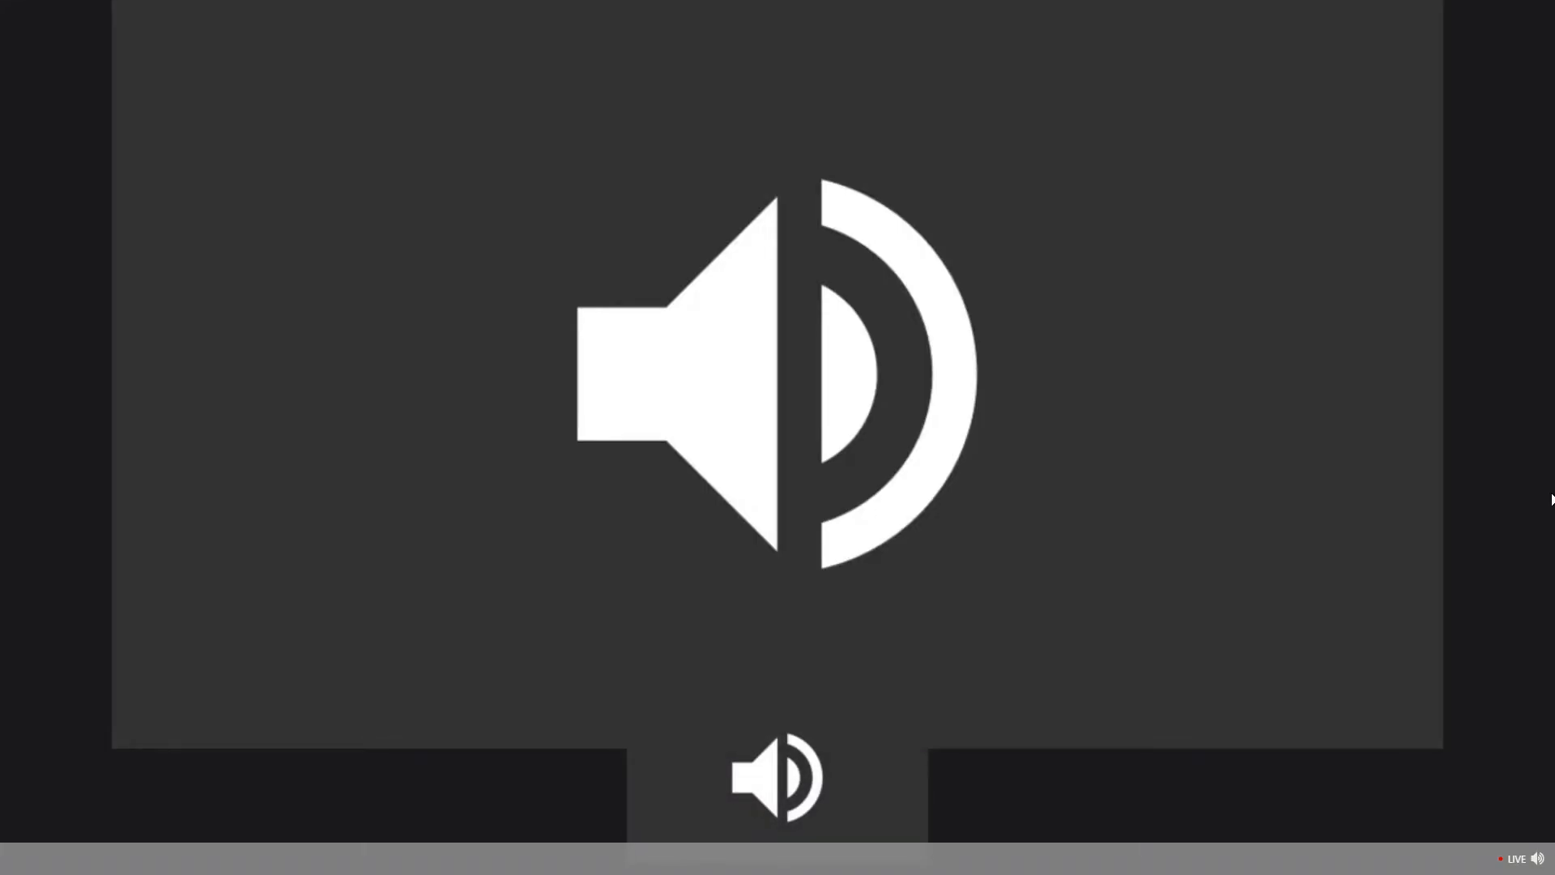
key("Escape")
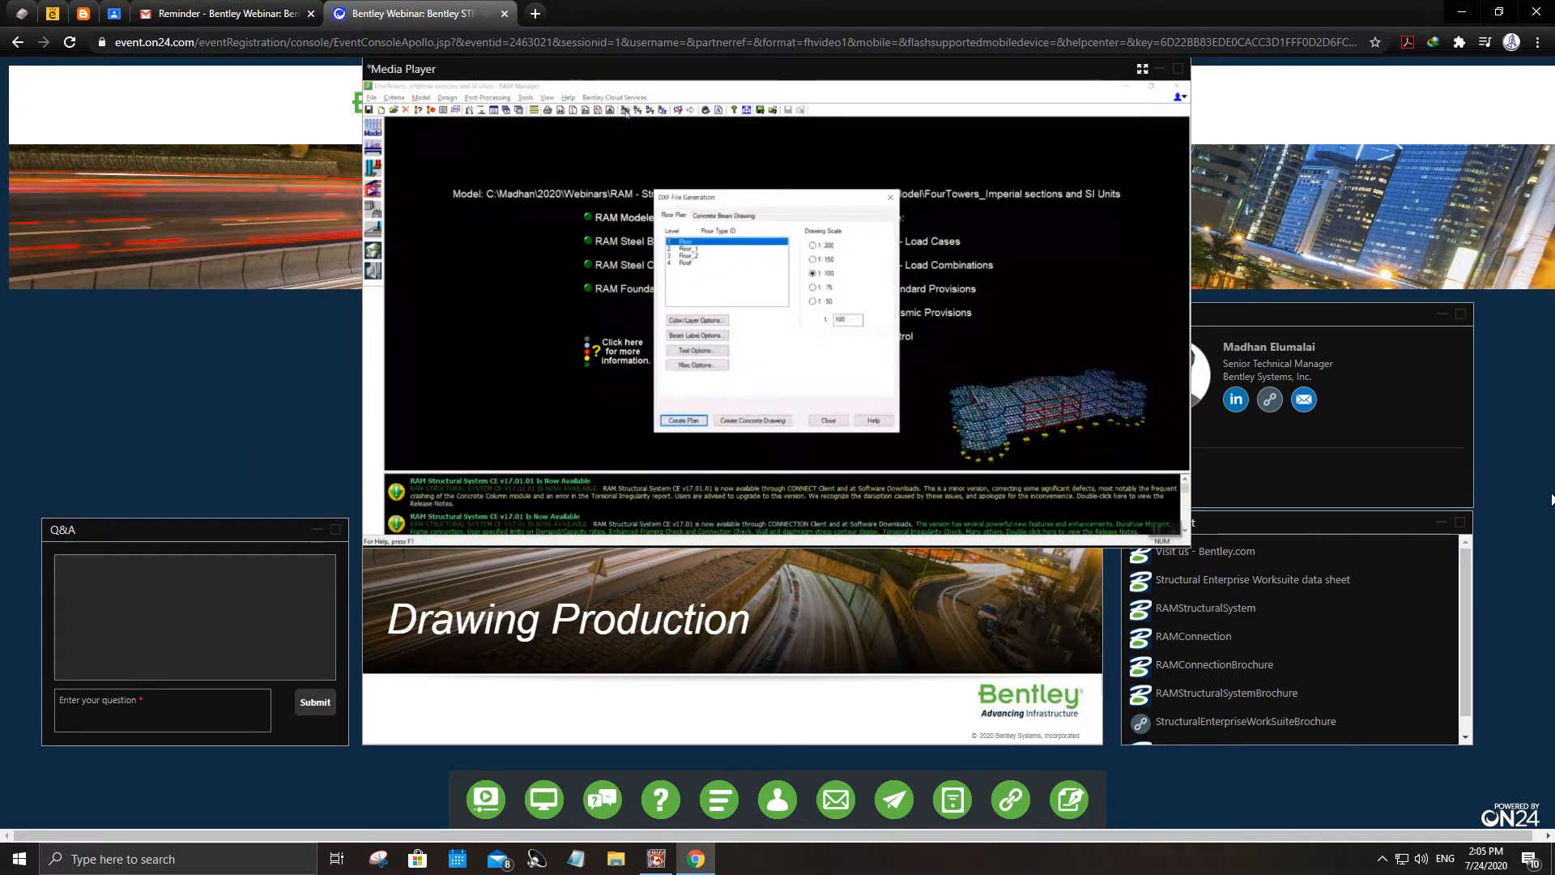
left_click(1142, 71)
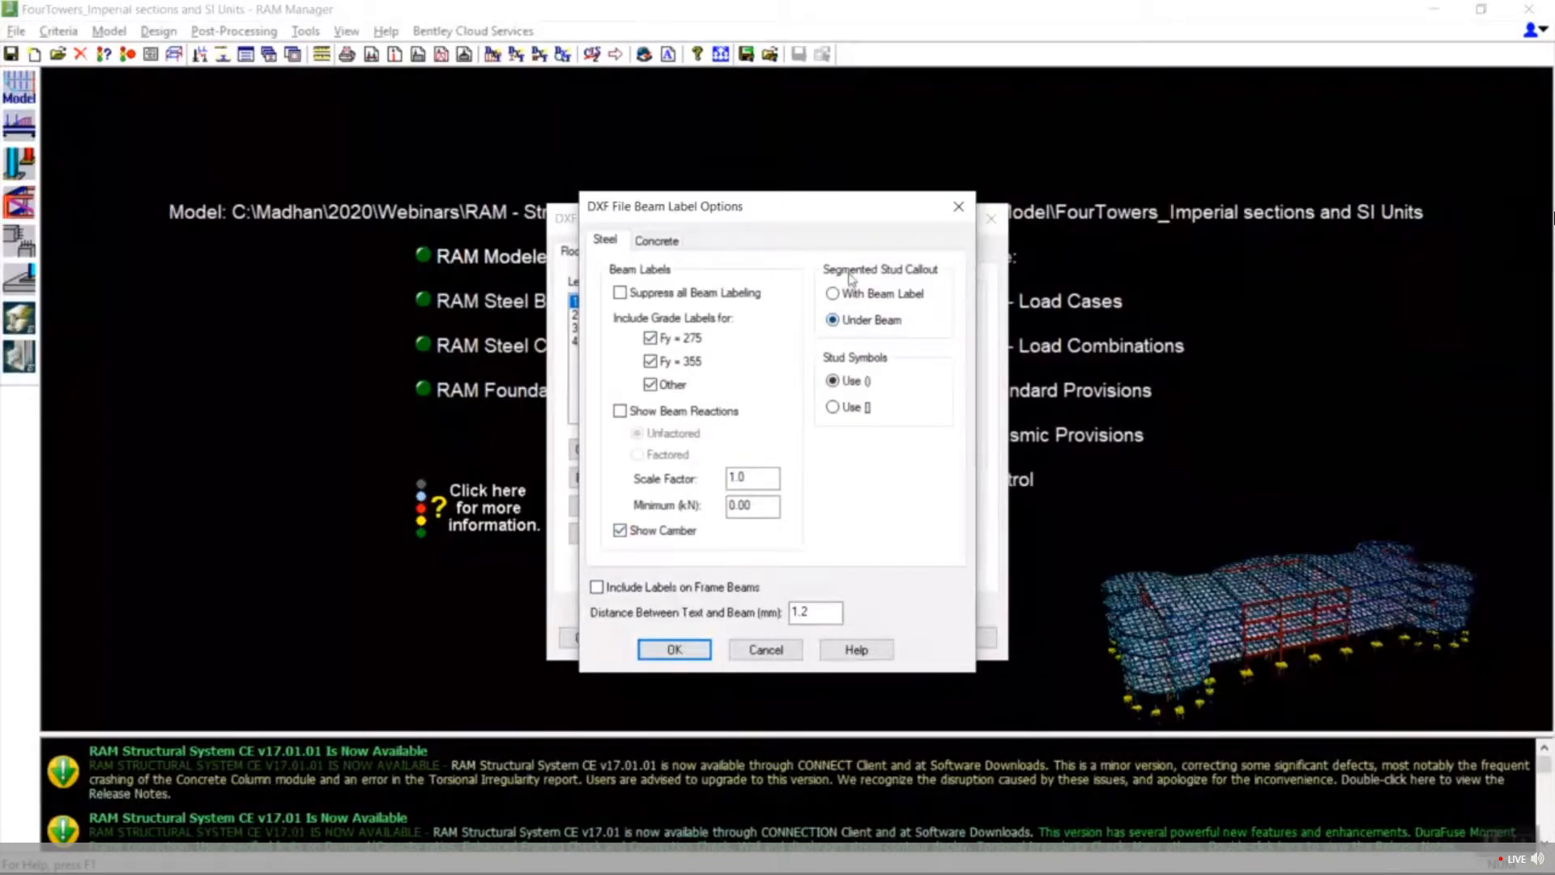
Set the steel stud symbols to Use [] in the DXF beam label options, and review and accept the text options.
left_click(859, 412)
left_click(673, 648)
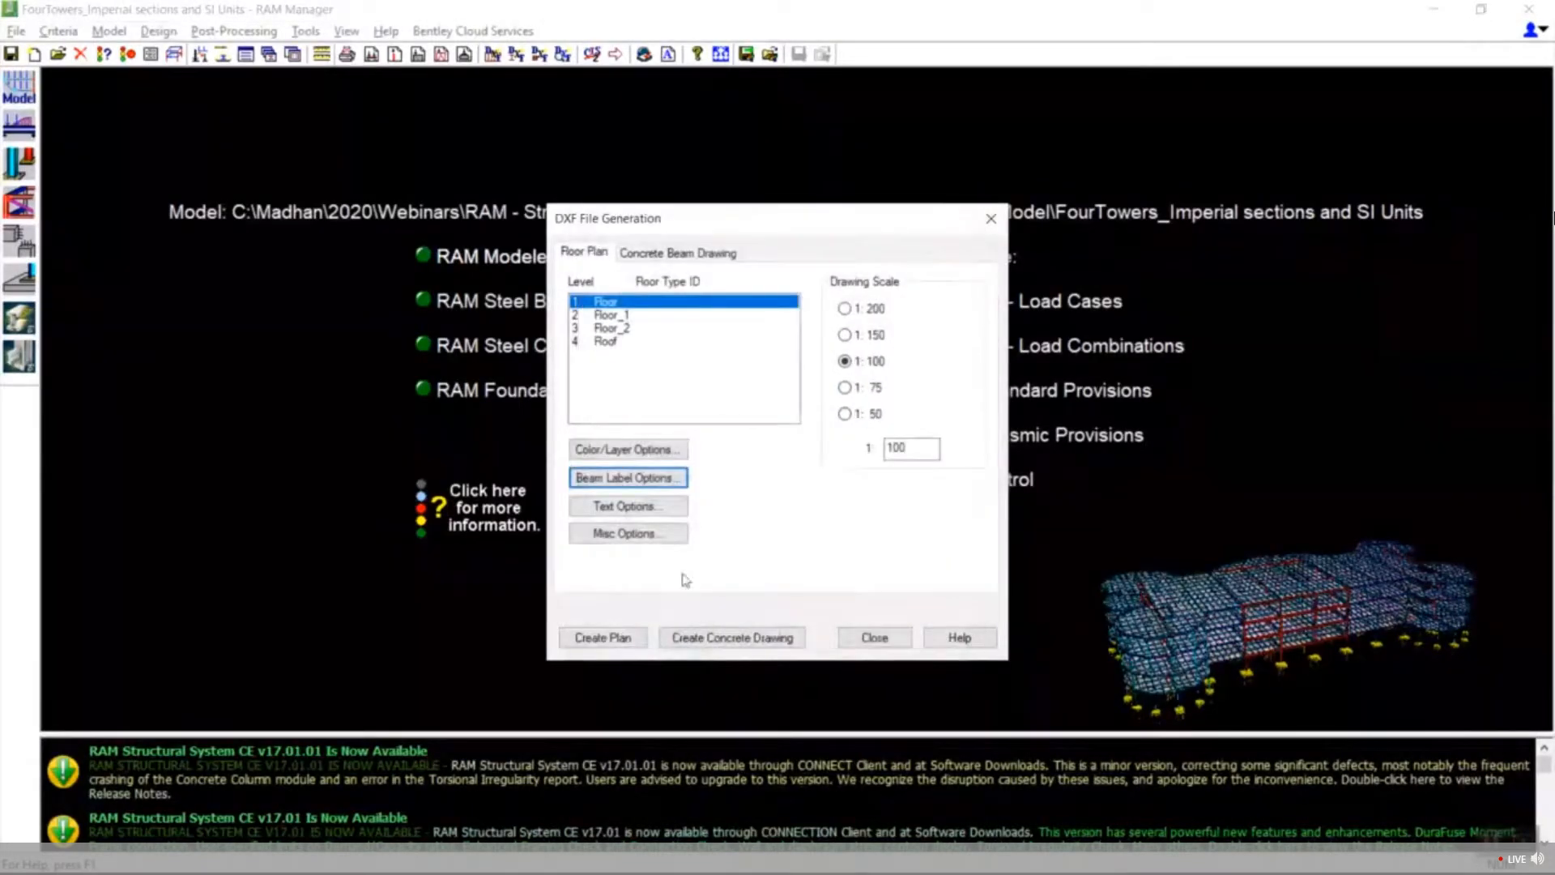
left_click(635, 507)
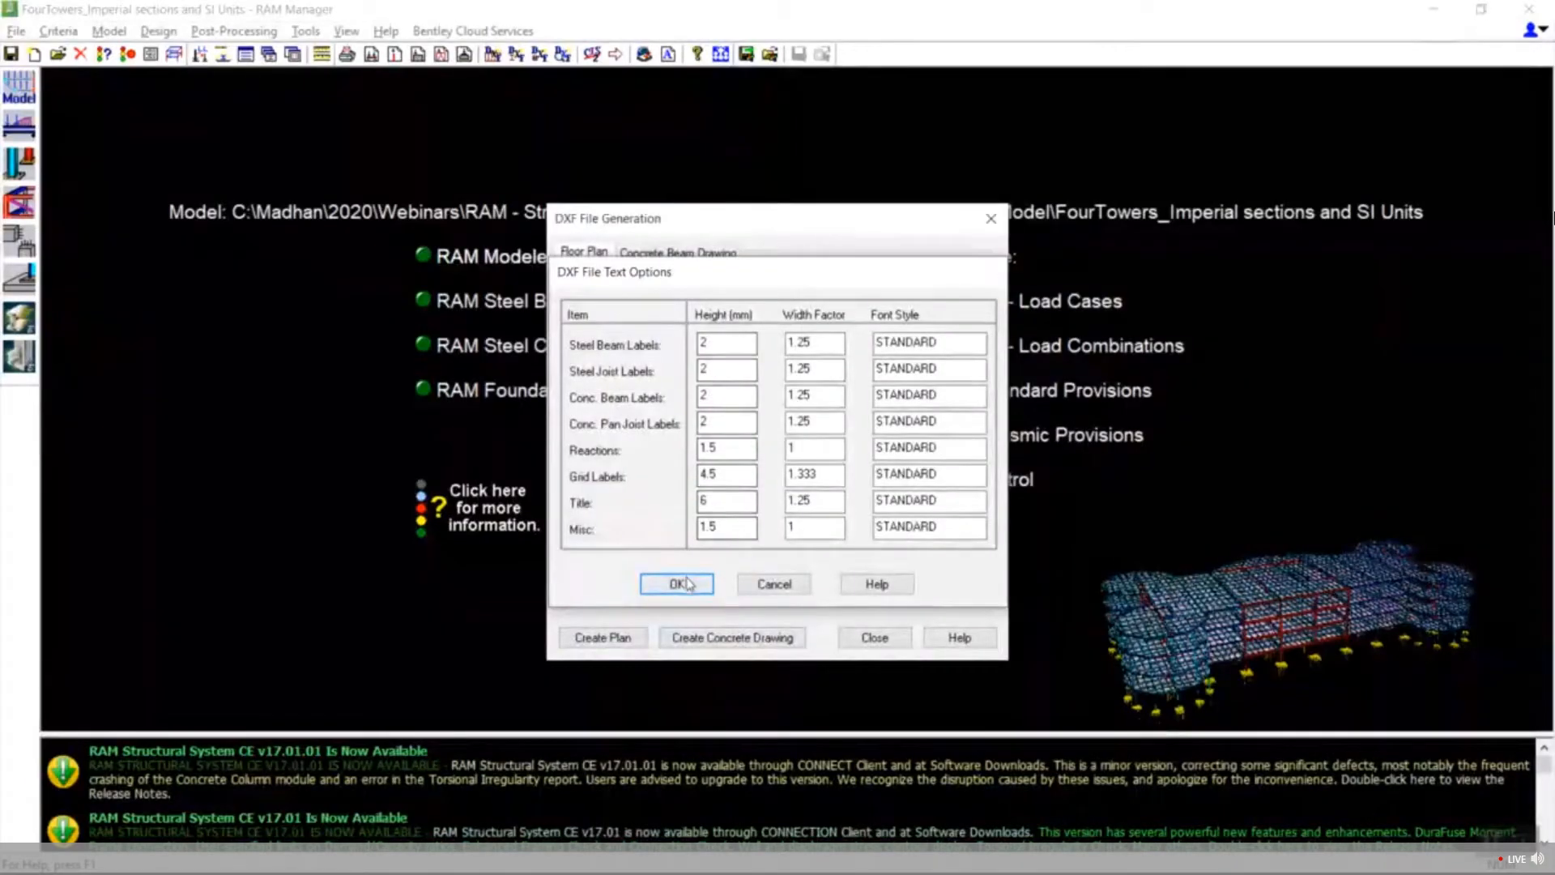
left_click(677, 584)
Review the miscellaneous DXF options for grids, beam lines and column symbols, and accept them.
left_click(639, 532)
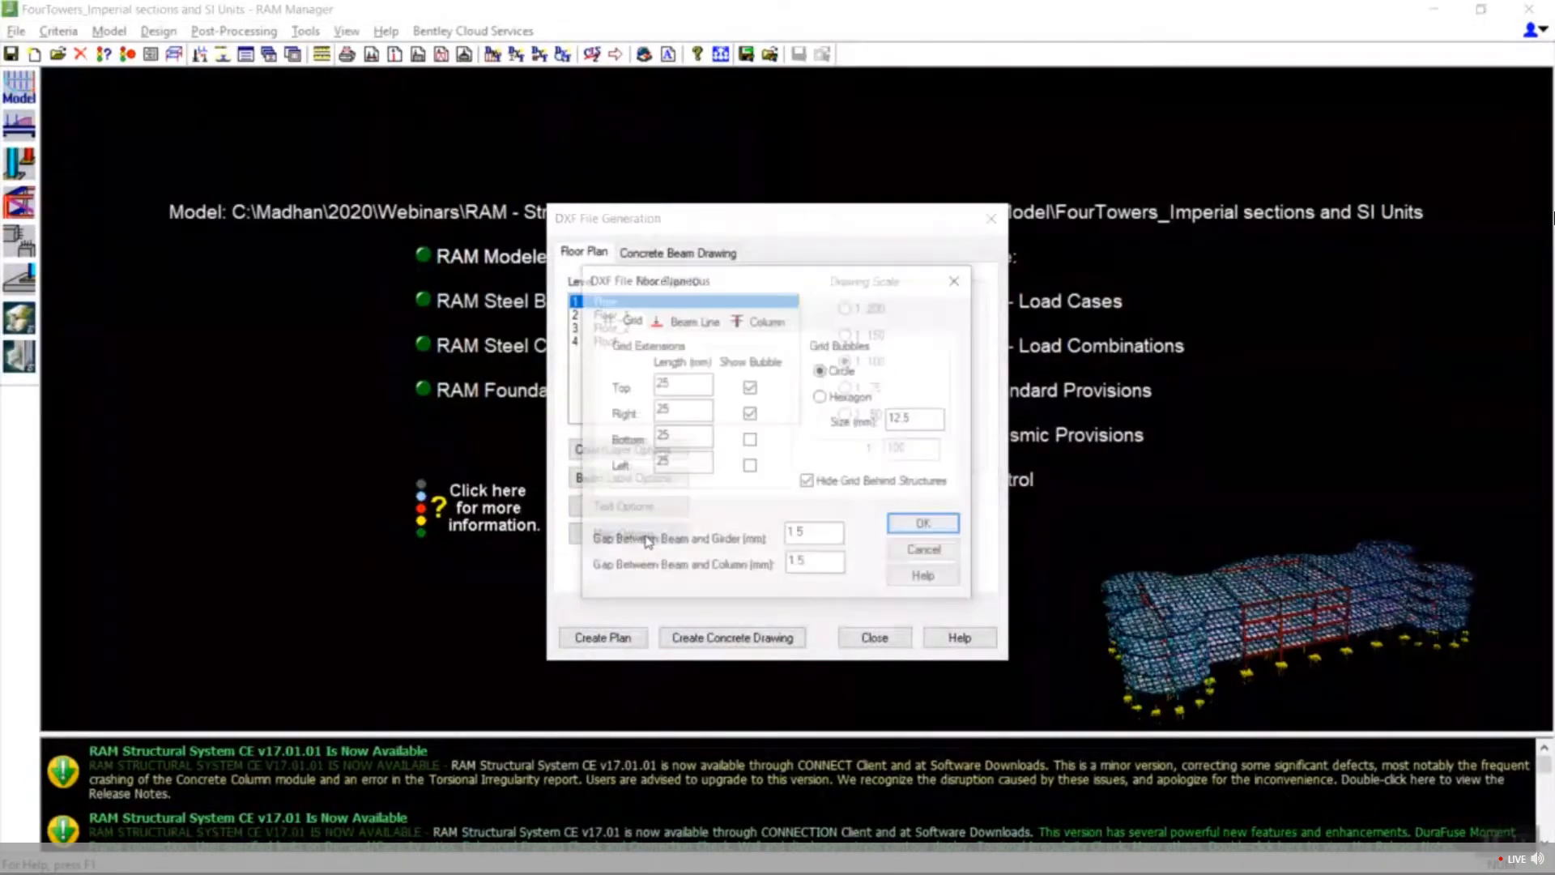
left_click(685, 324)
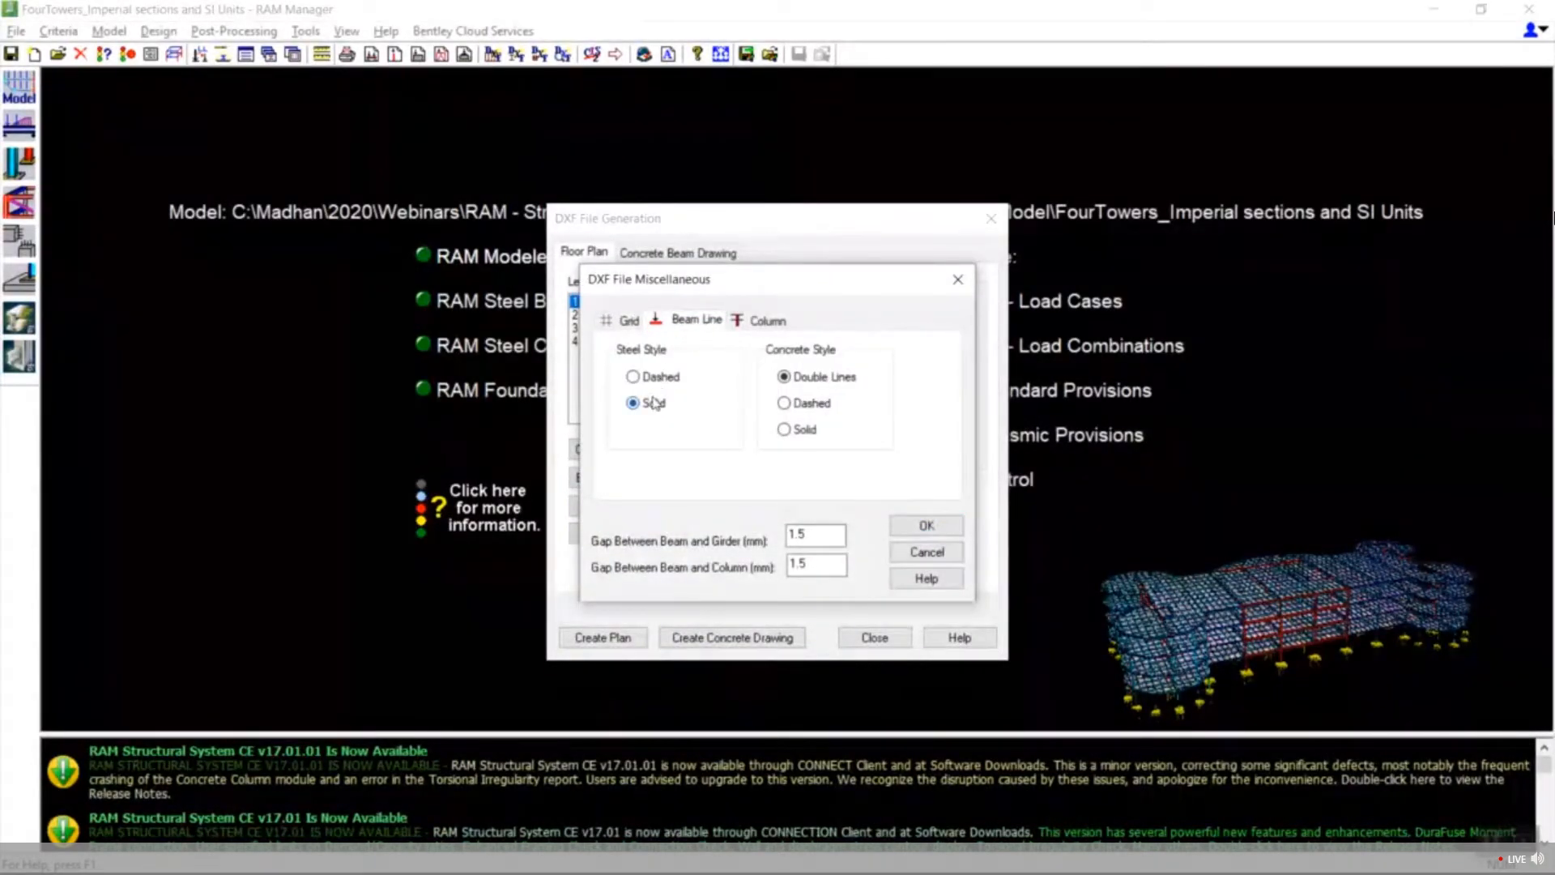
left_click(766, 323)
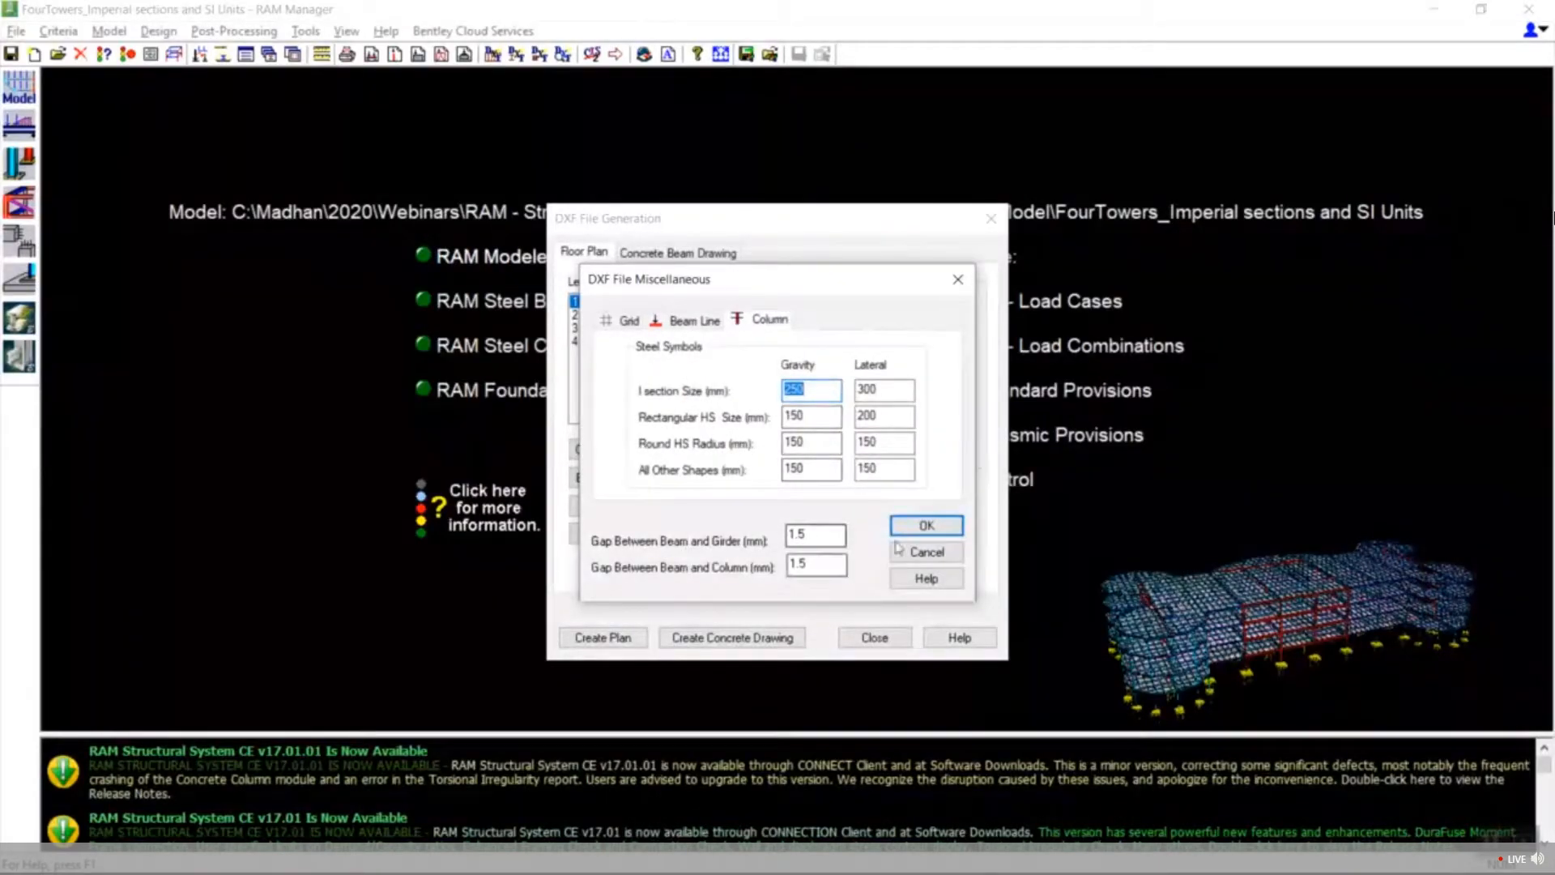
left_click(932, 528)
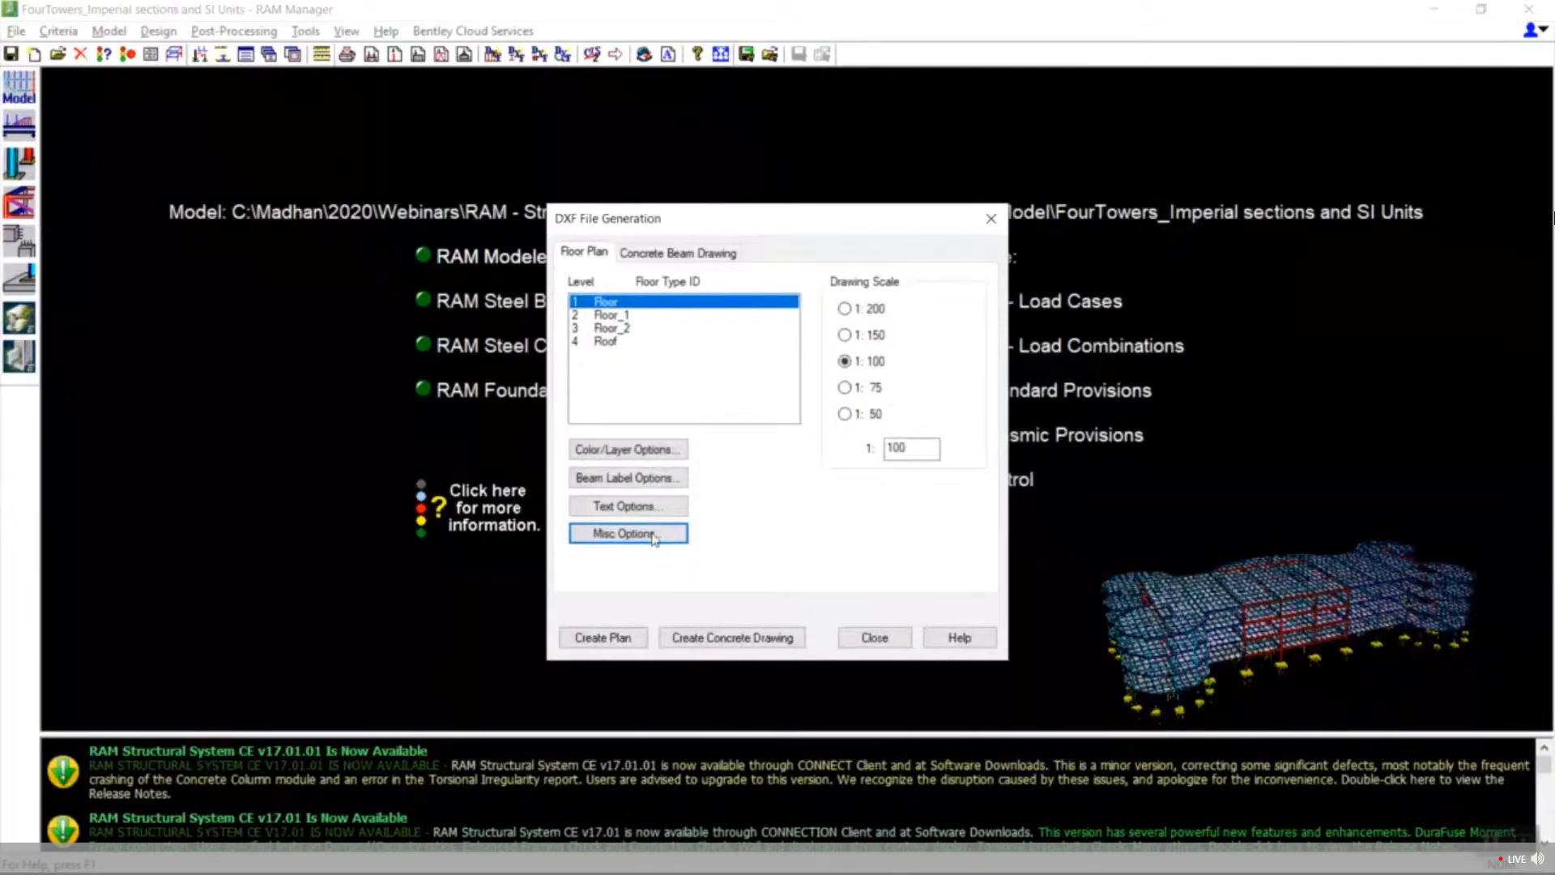
Create the DXF floor plan for level 1 and save it in the project's DXF folder as Level 1 Floor Plan.
left_click(622, 638)
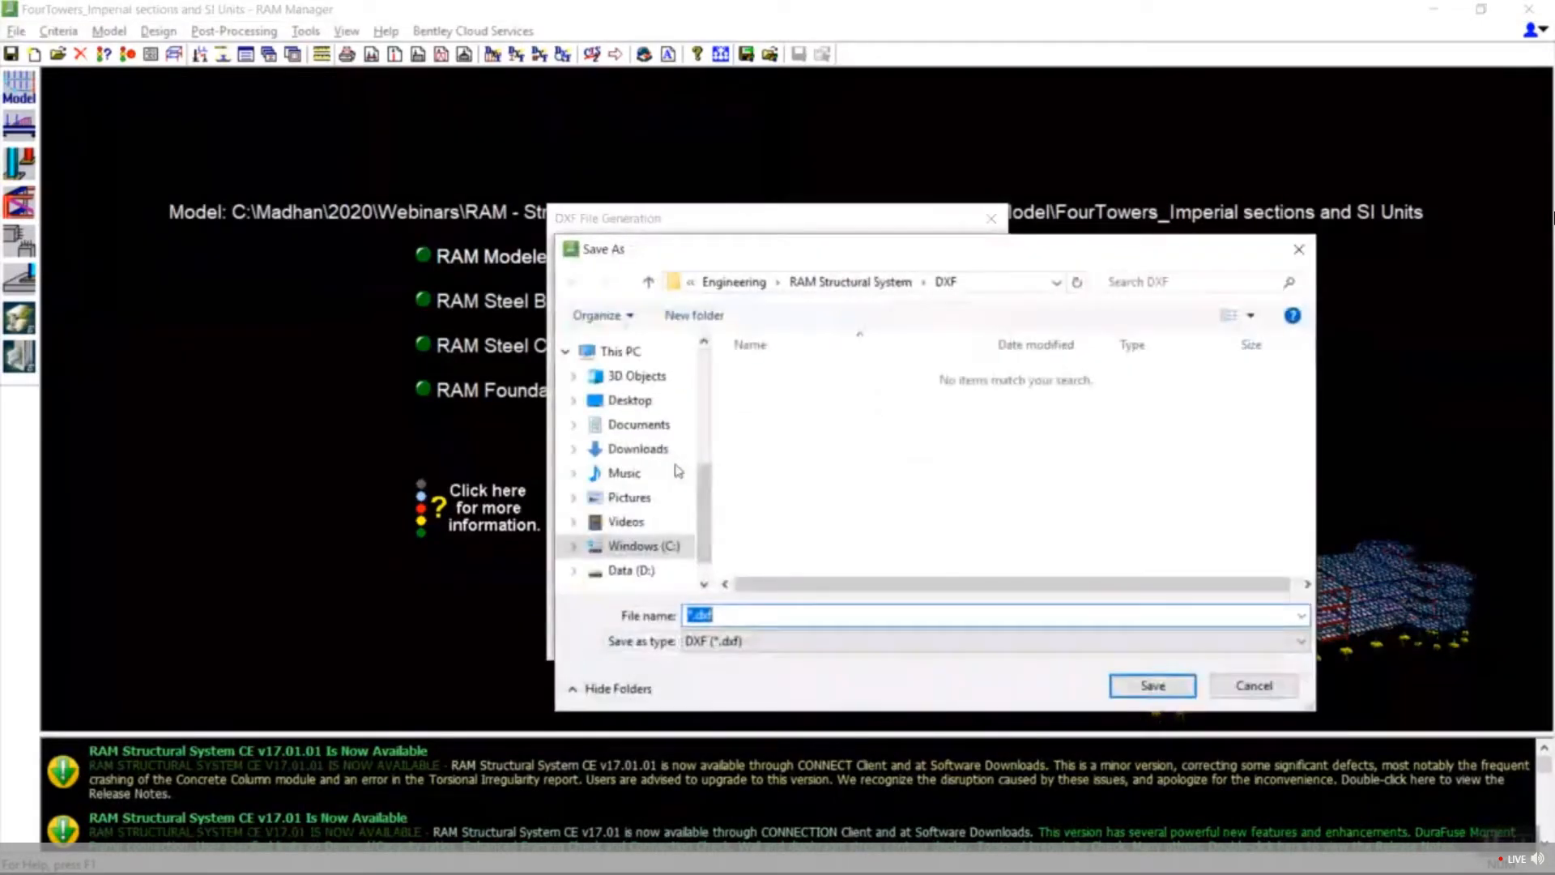
left_click(640, 546)
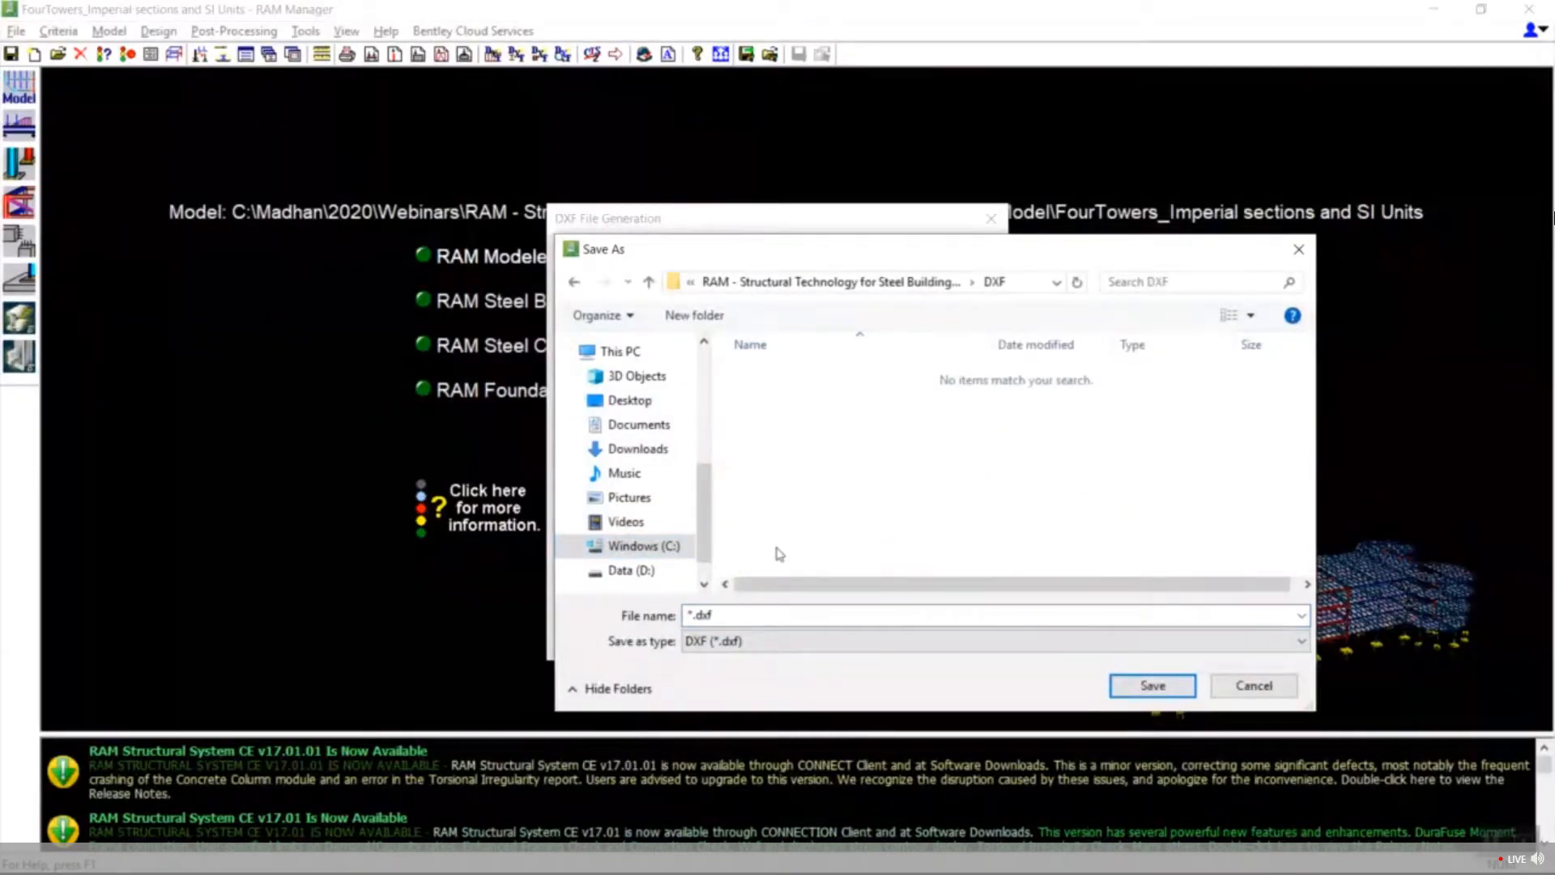
left_click(756, 613)
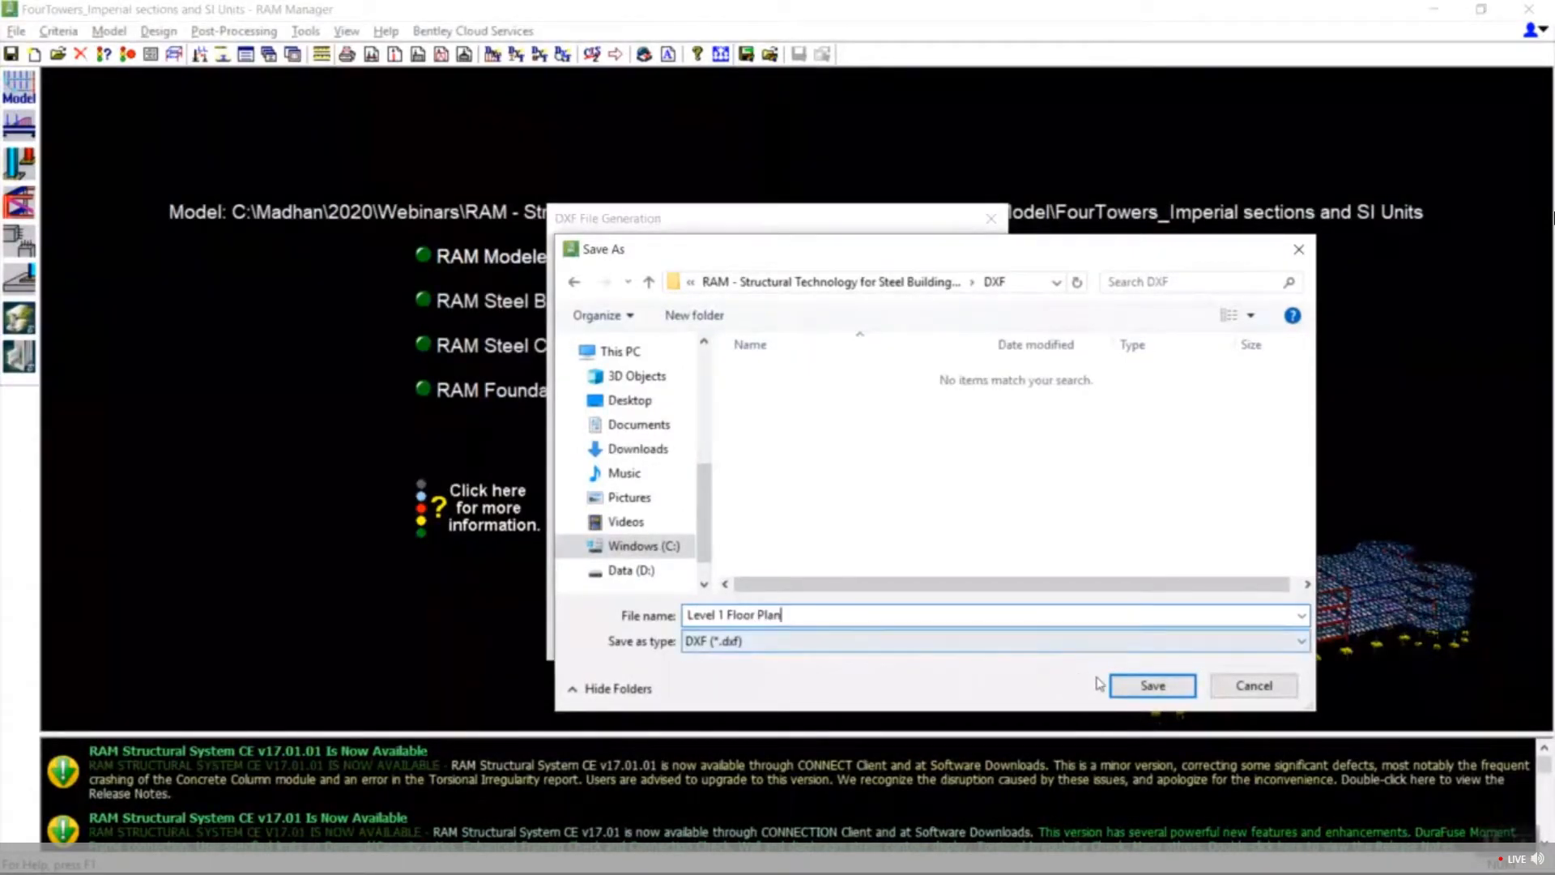
left_click(1130, 686)
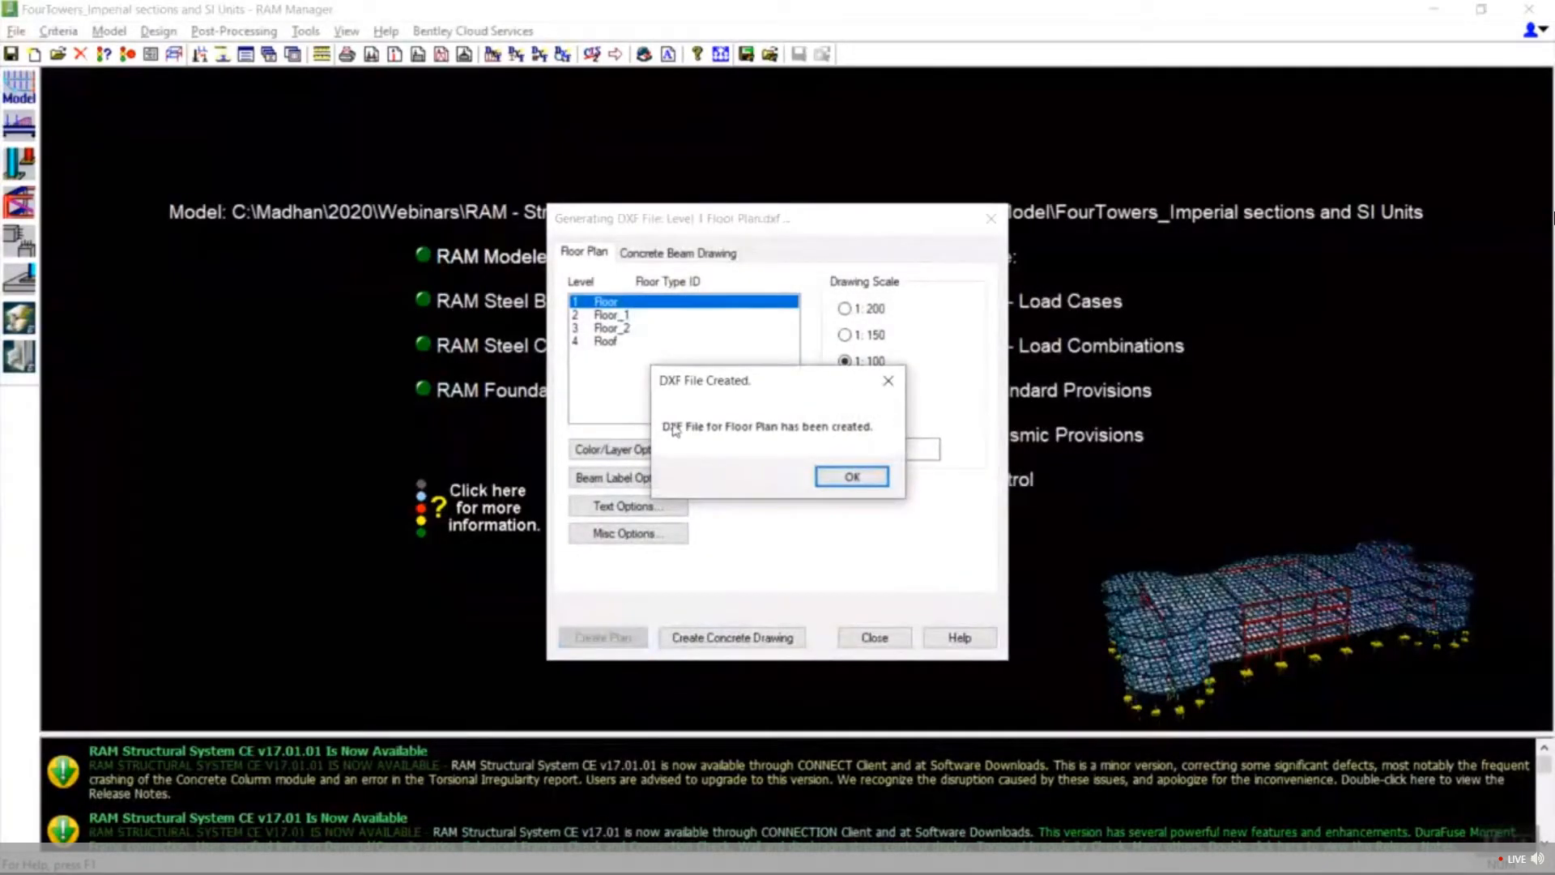
left_click(846, 476)
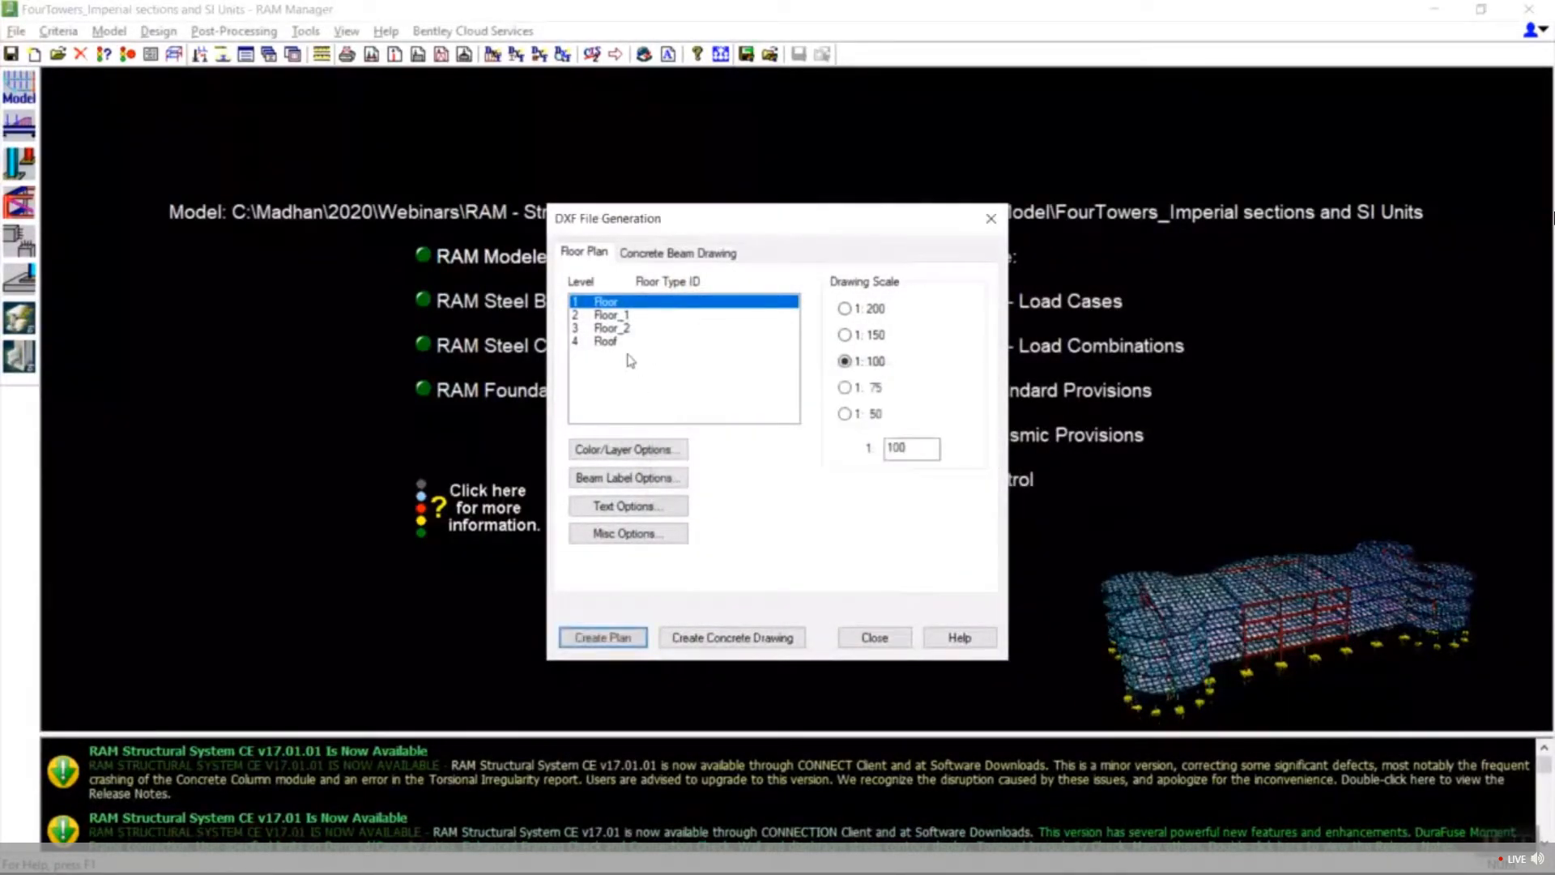
Create the DXF floor plan for level 2 (Floor_1), save it as Level 2 Floor Plan, and close DXF file generation.
left_click(597, 315)
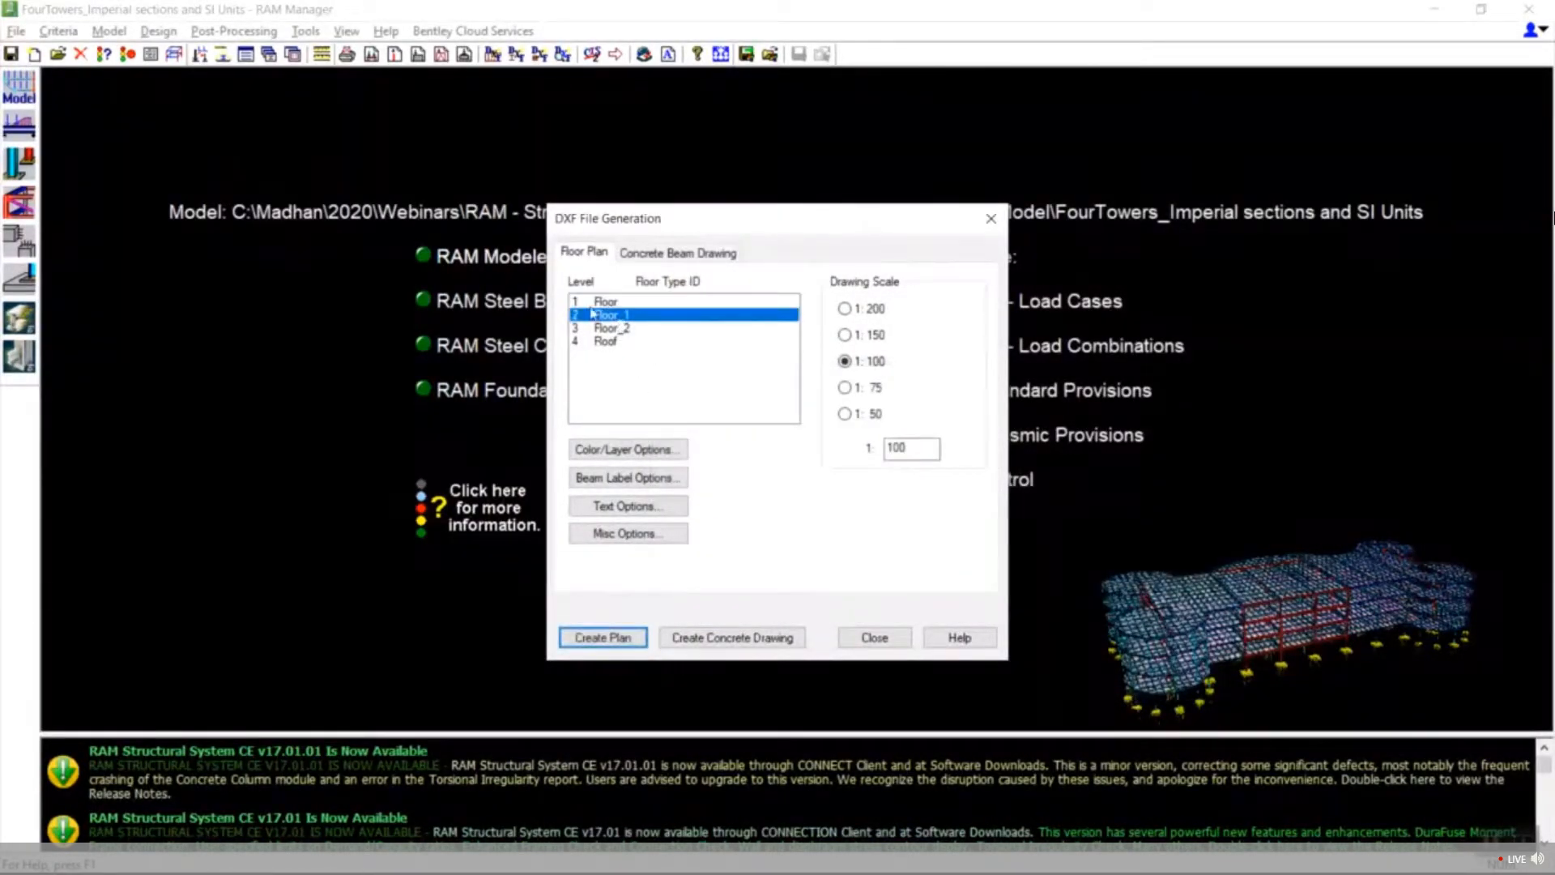
left_click(616, 640)
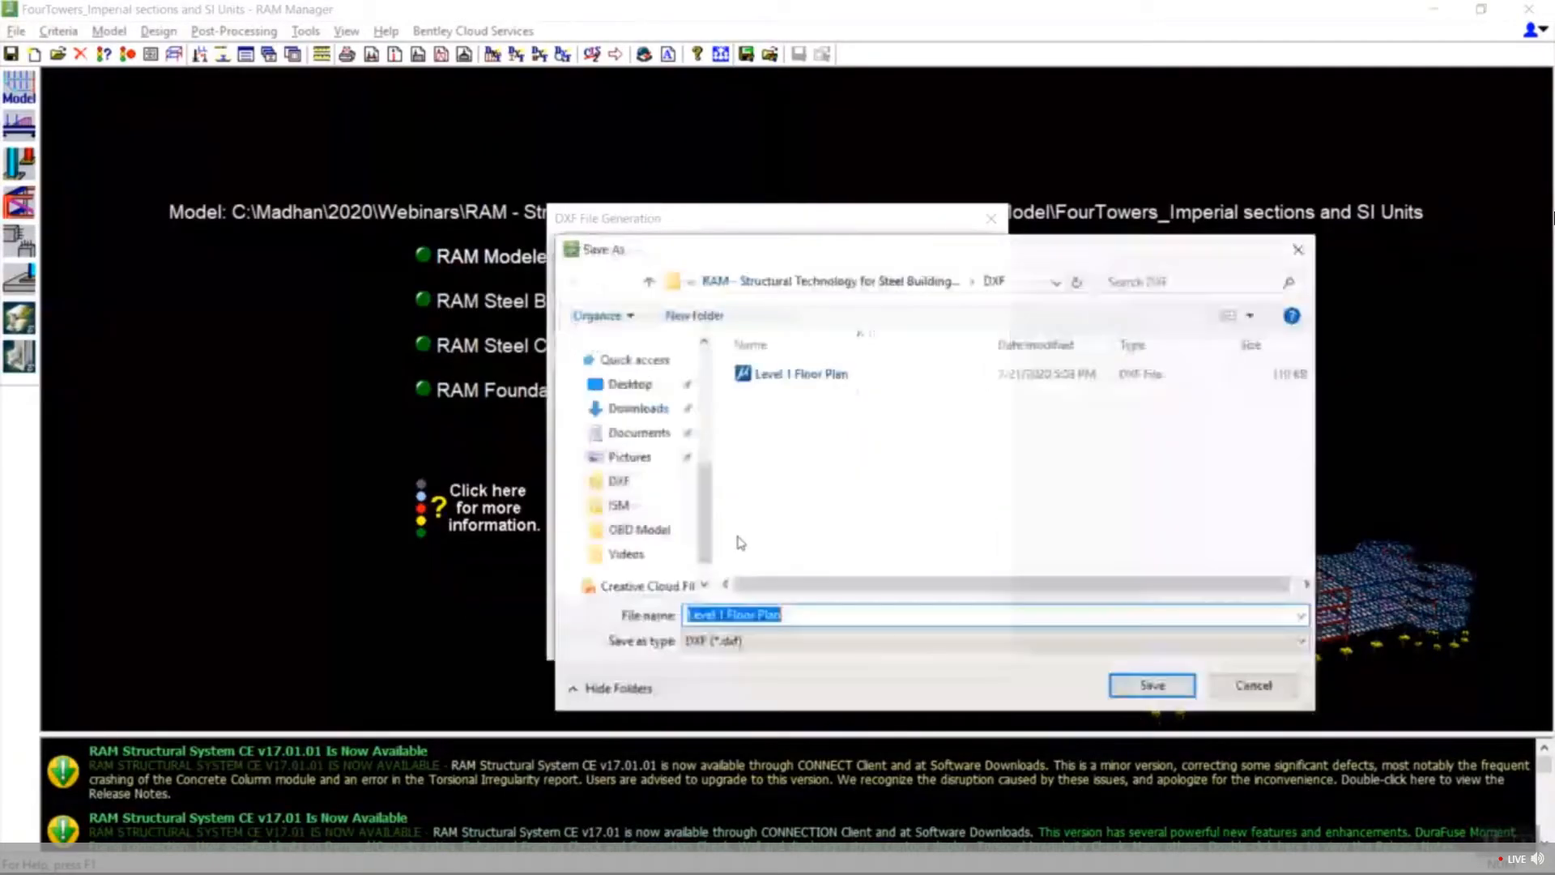
left_click(719, 616)
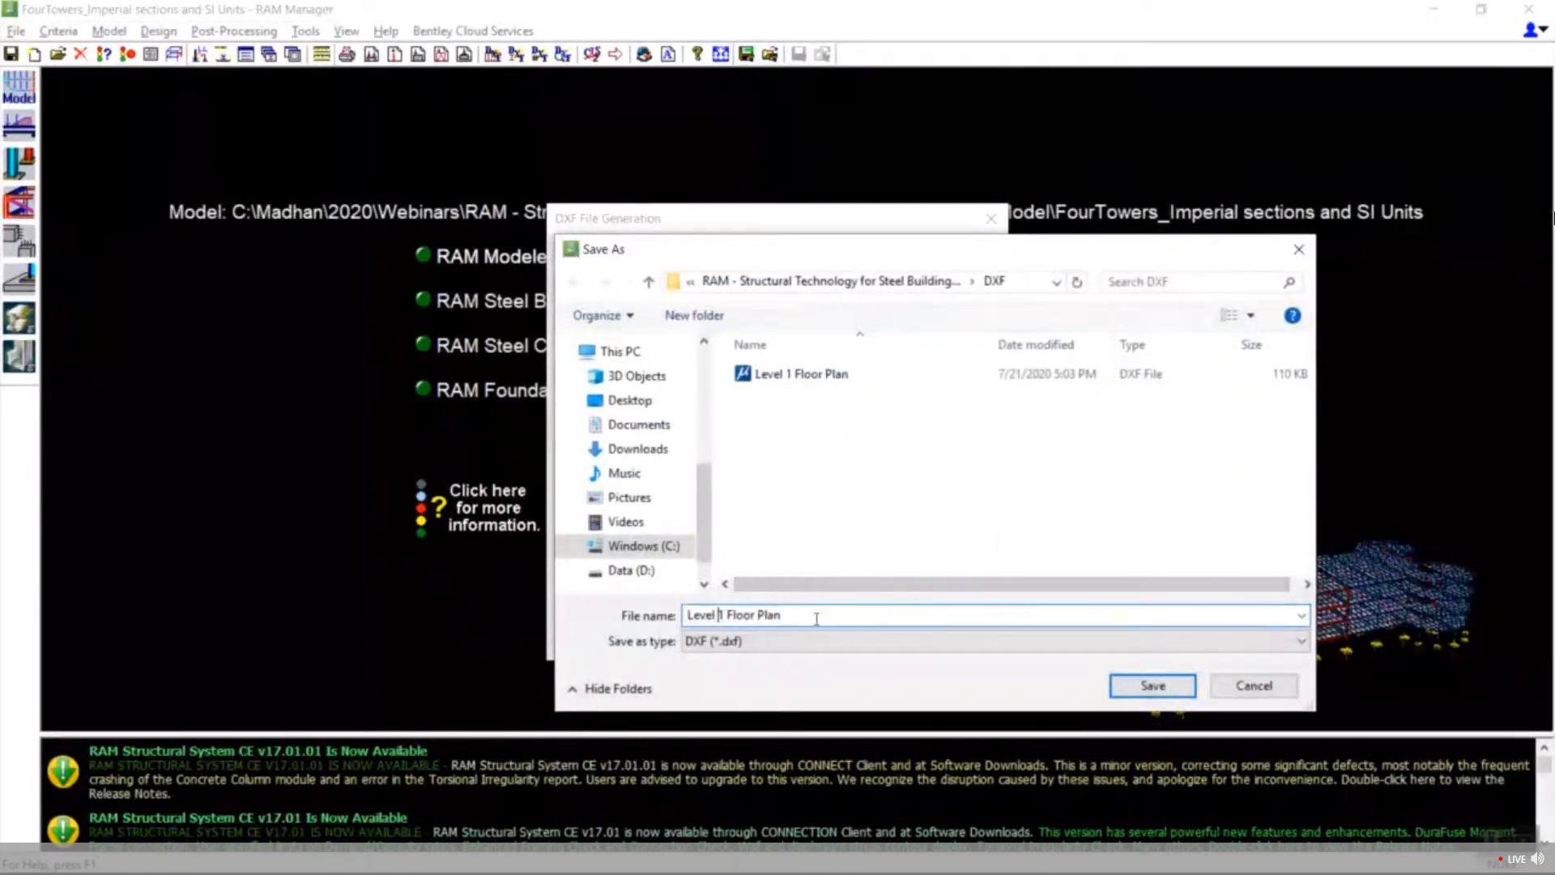
type("2")
key("Return")
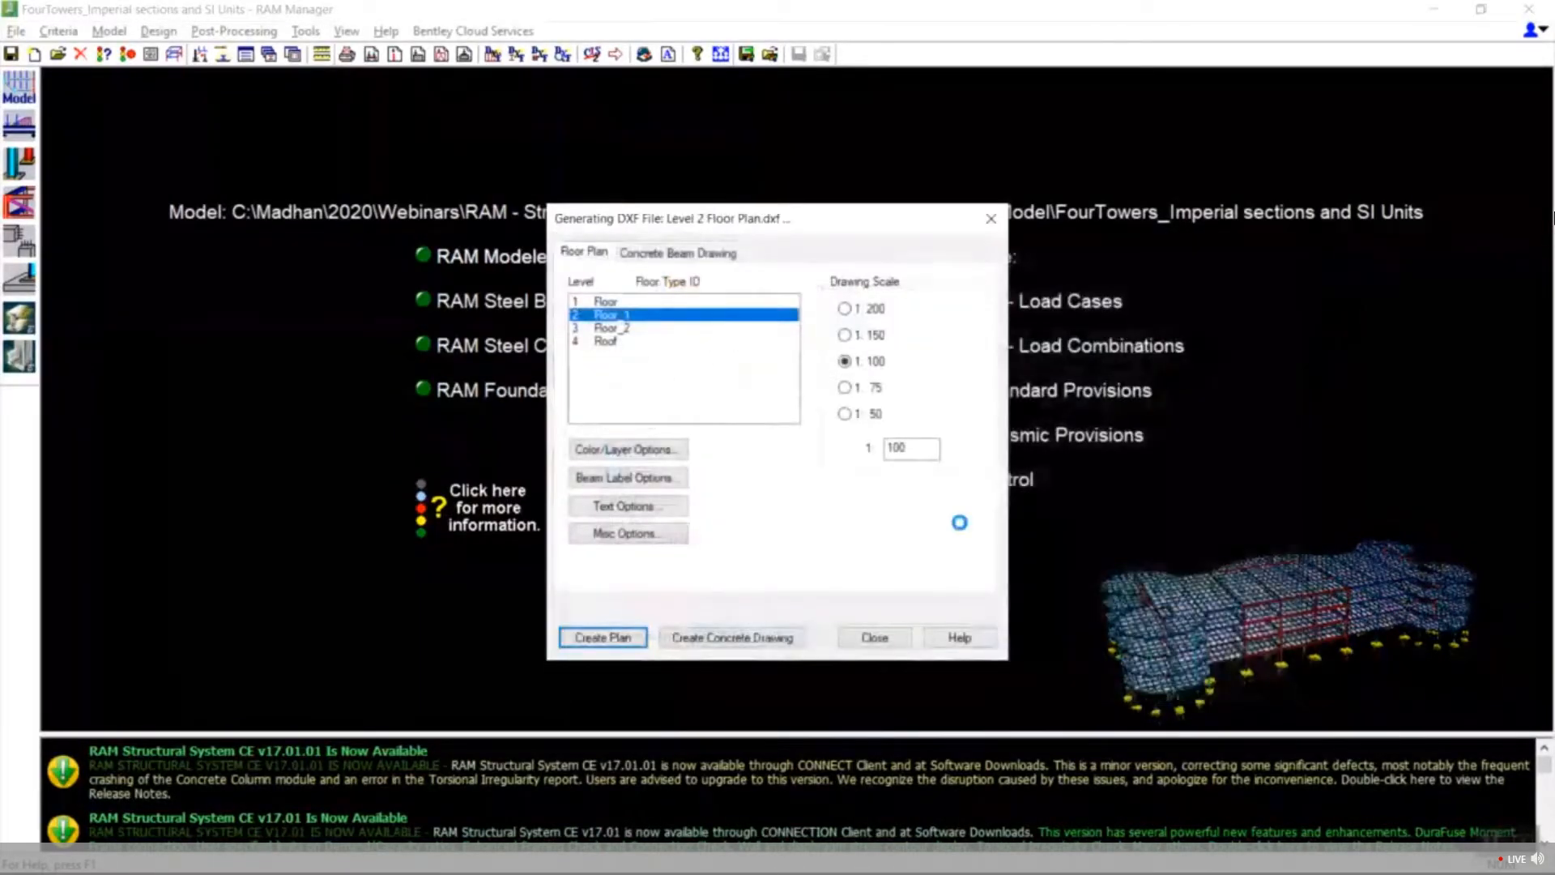
left_click(865, 482)
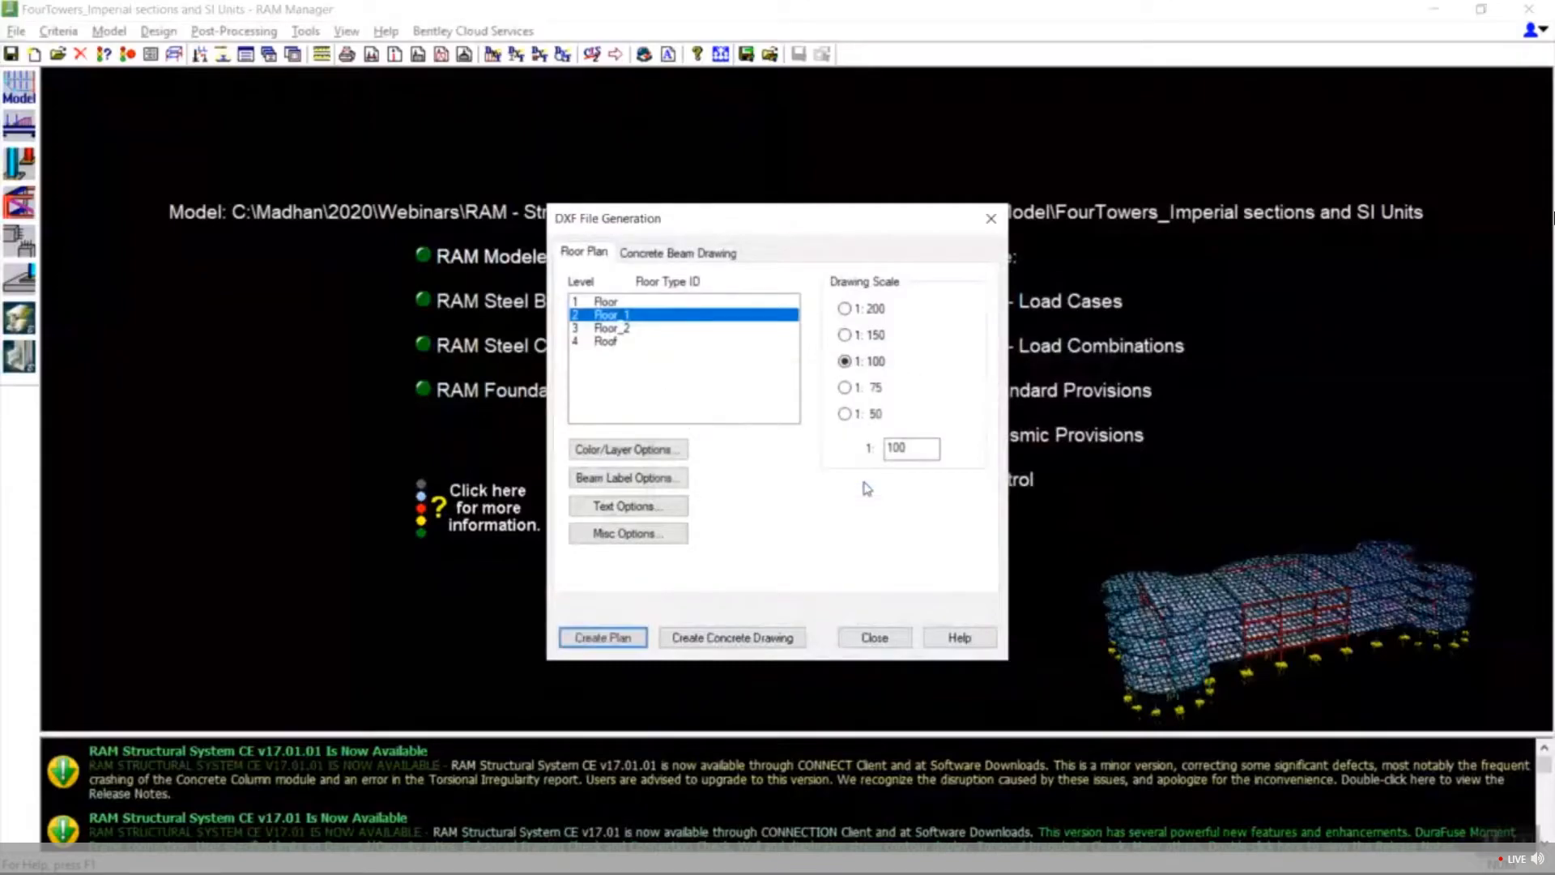
left_click(619, 329)
left_click(873, 638)
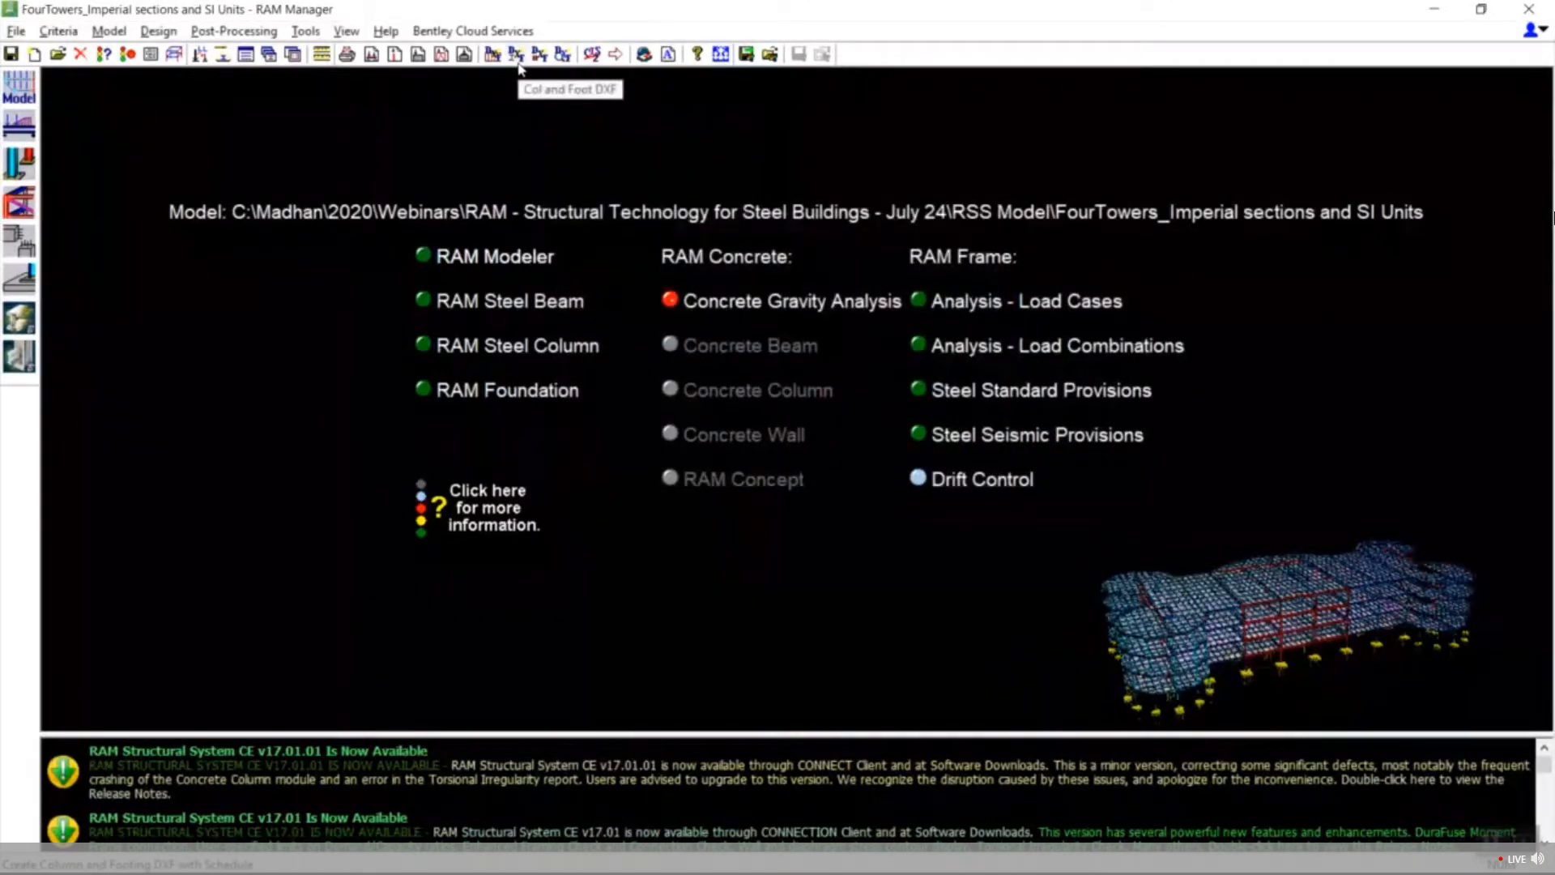
Start the column and footing schedule DXF, and review and accept the base plan's miscellaneous, text and colour/layer options.
left_click(516, 55)
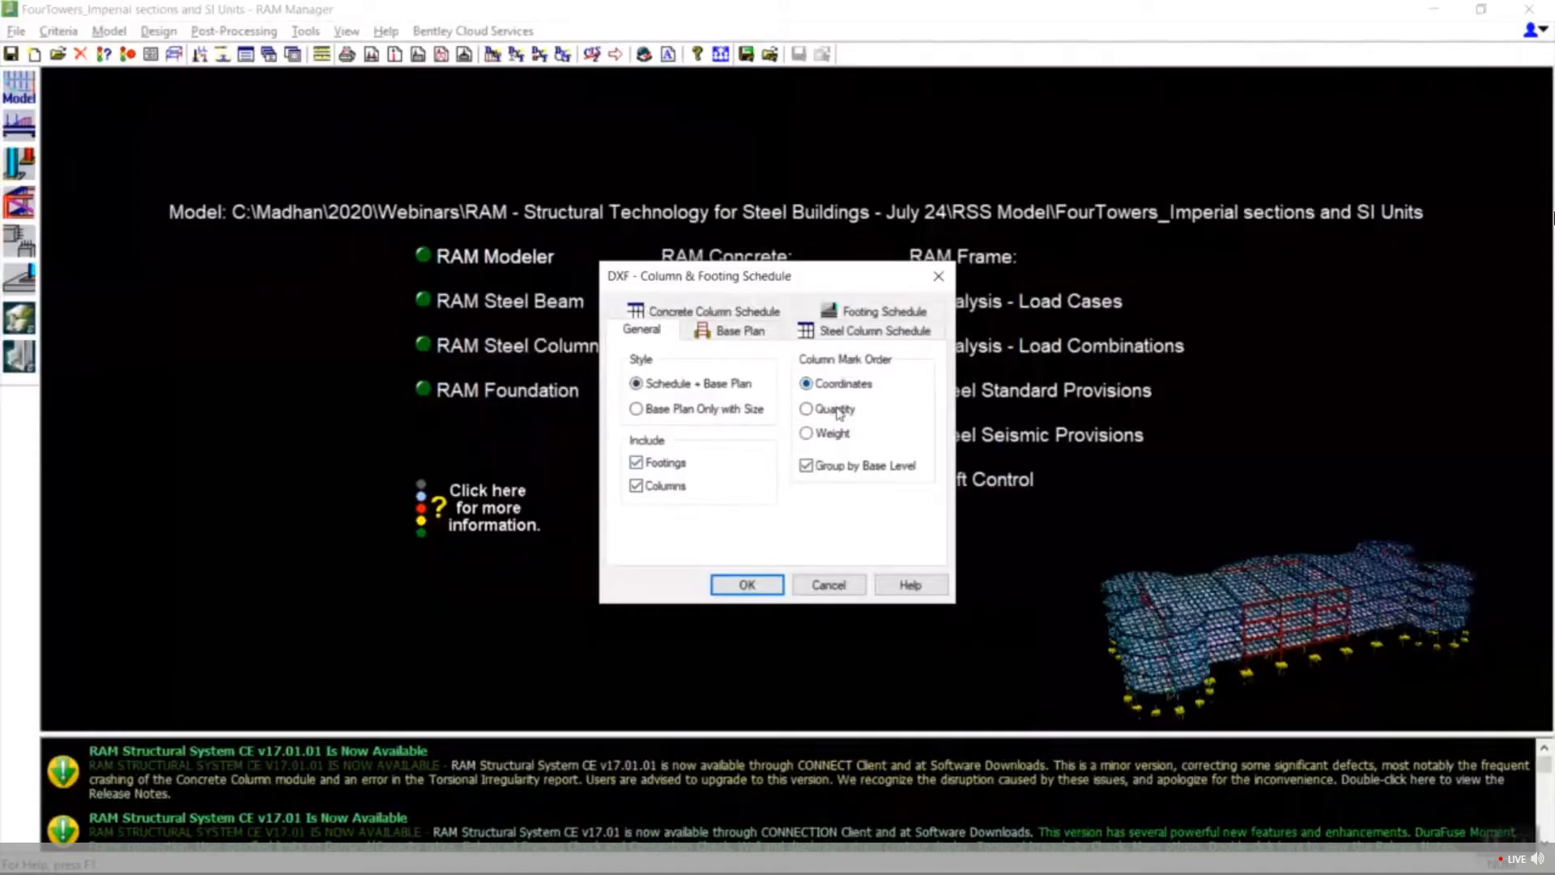
left_click(714, 332)
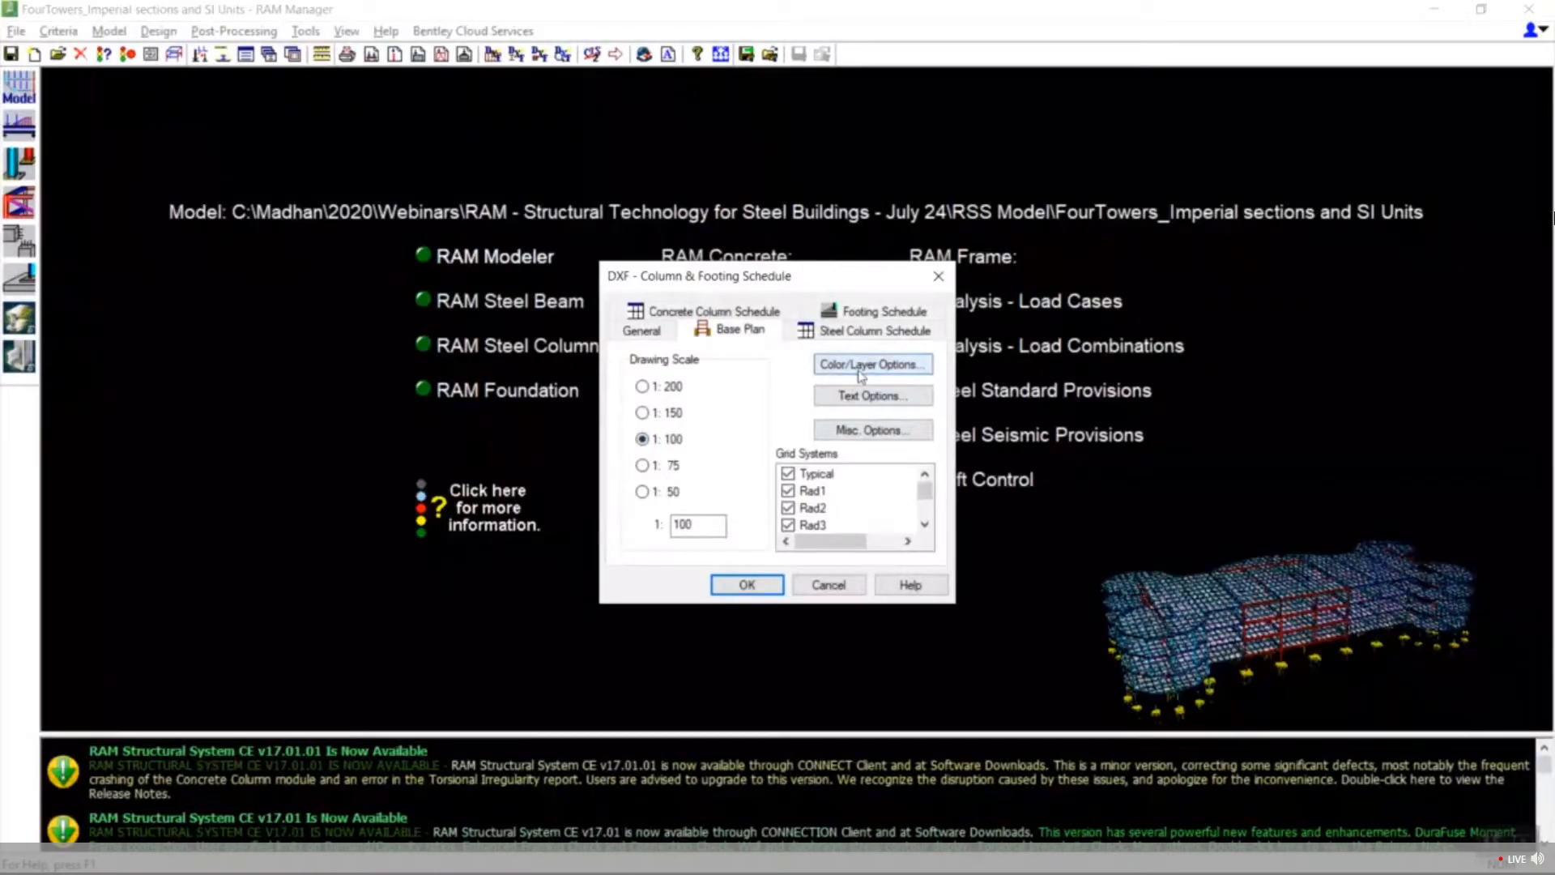
left_click(862, 440)
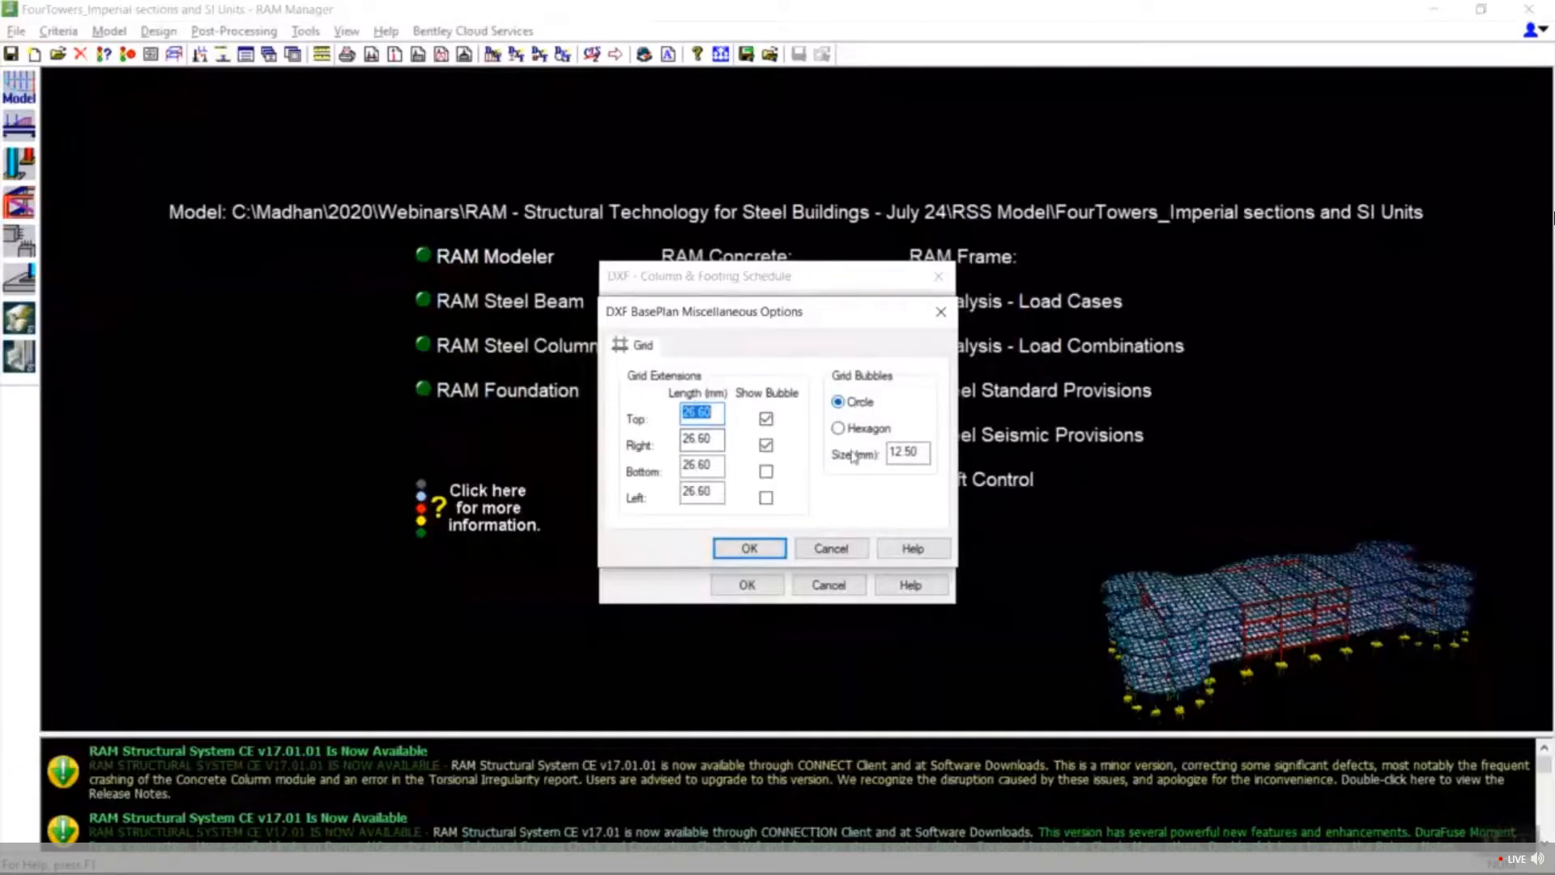
left_click(753, 549)
left_click(863, 396)
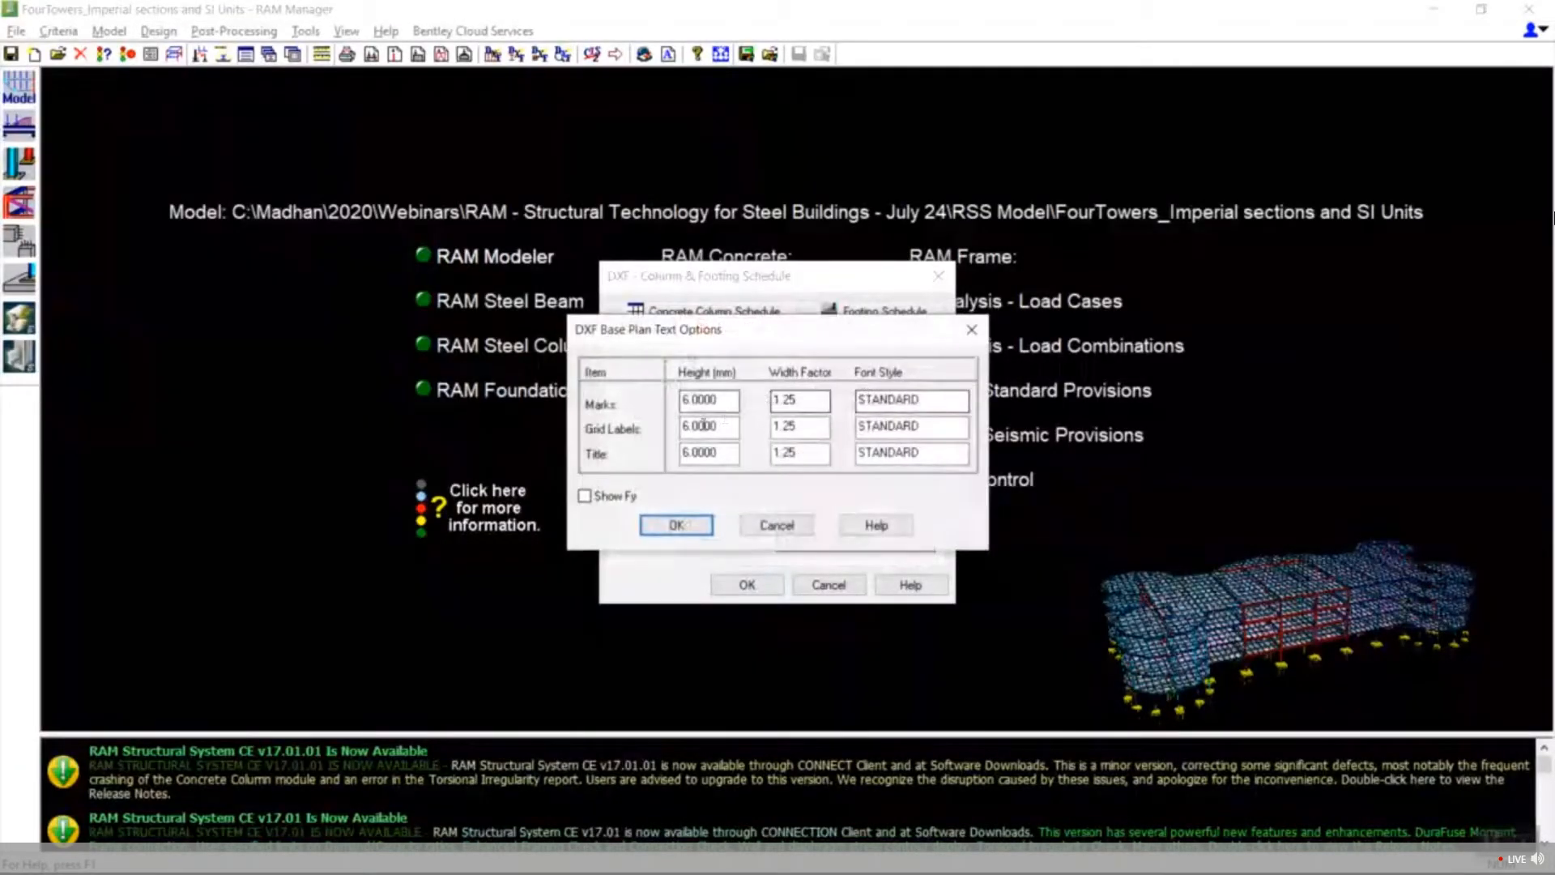
left_click(677, 525)
left_click(864, 365)
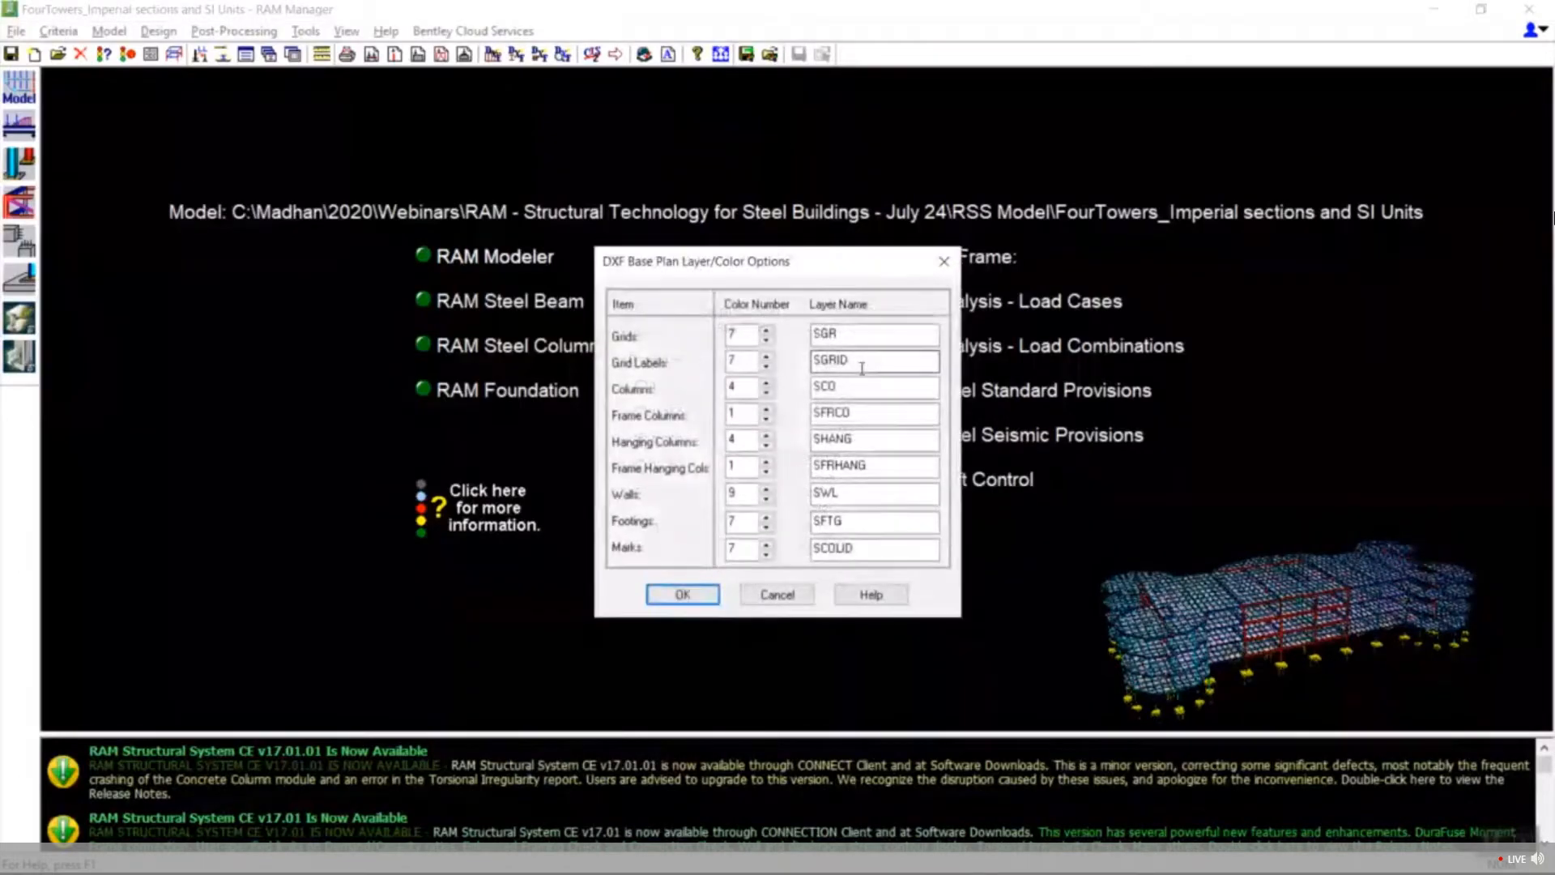
left_click(682, 594)
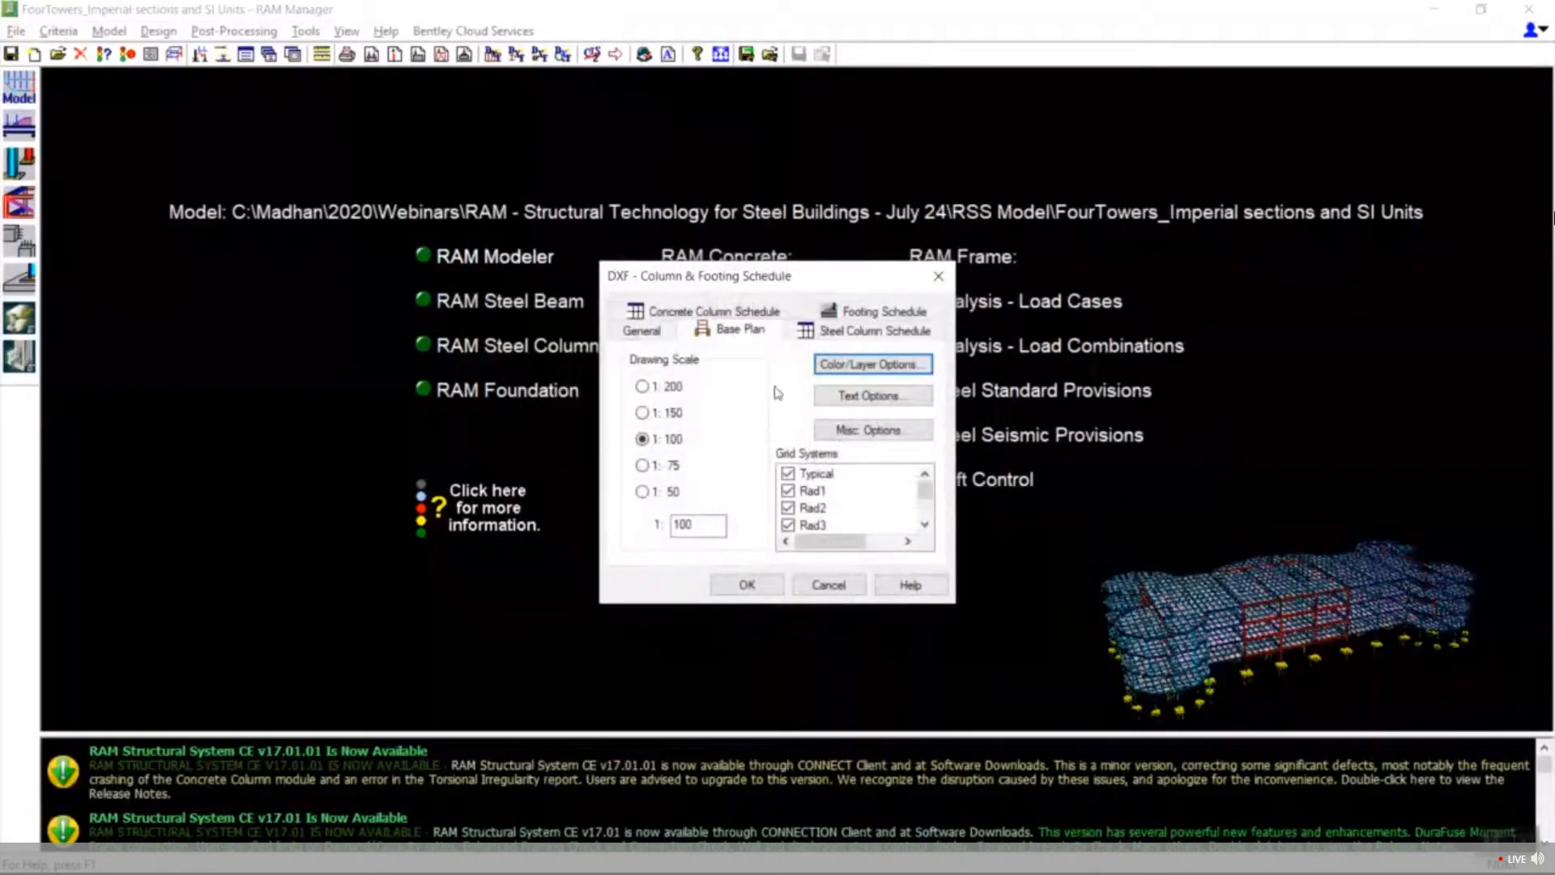
Check the steel column and footing schedule settings, and save the DXF in the DXF folder as Column Footing Sch.
left_click(820, 336)
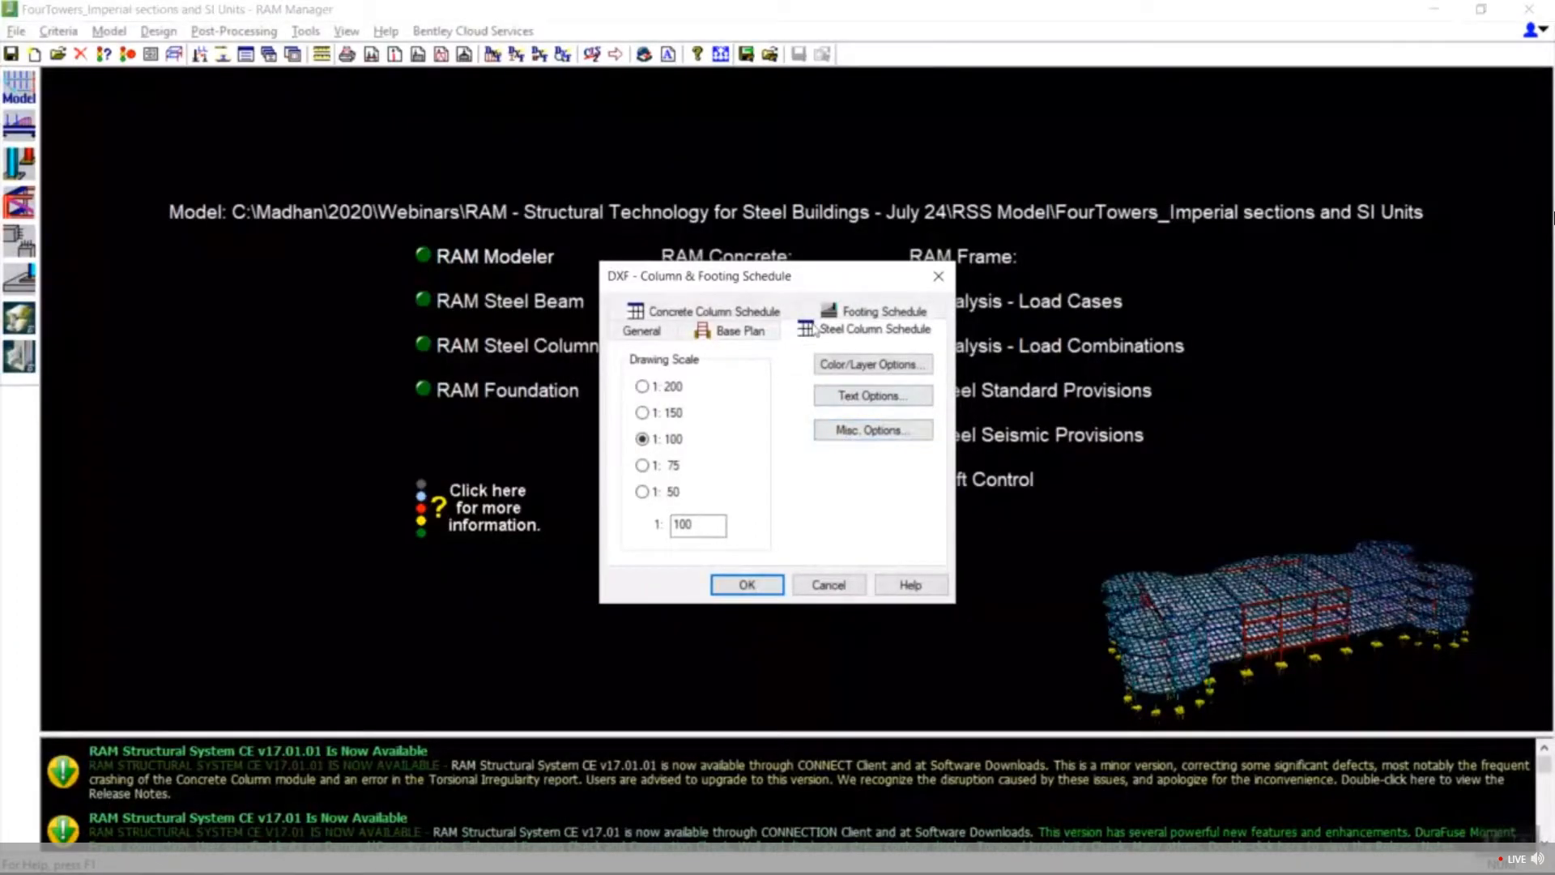
left_click(860, 312)
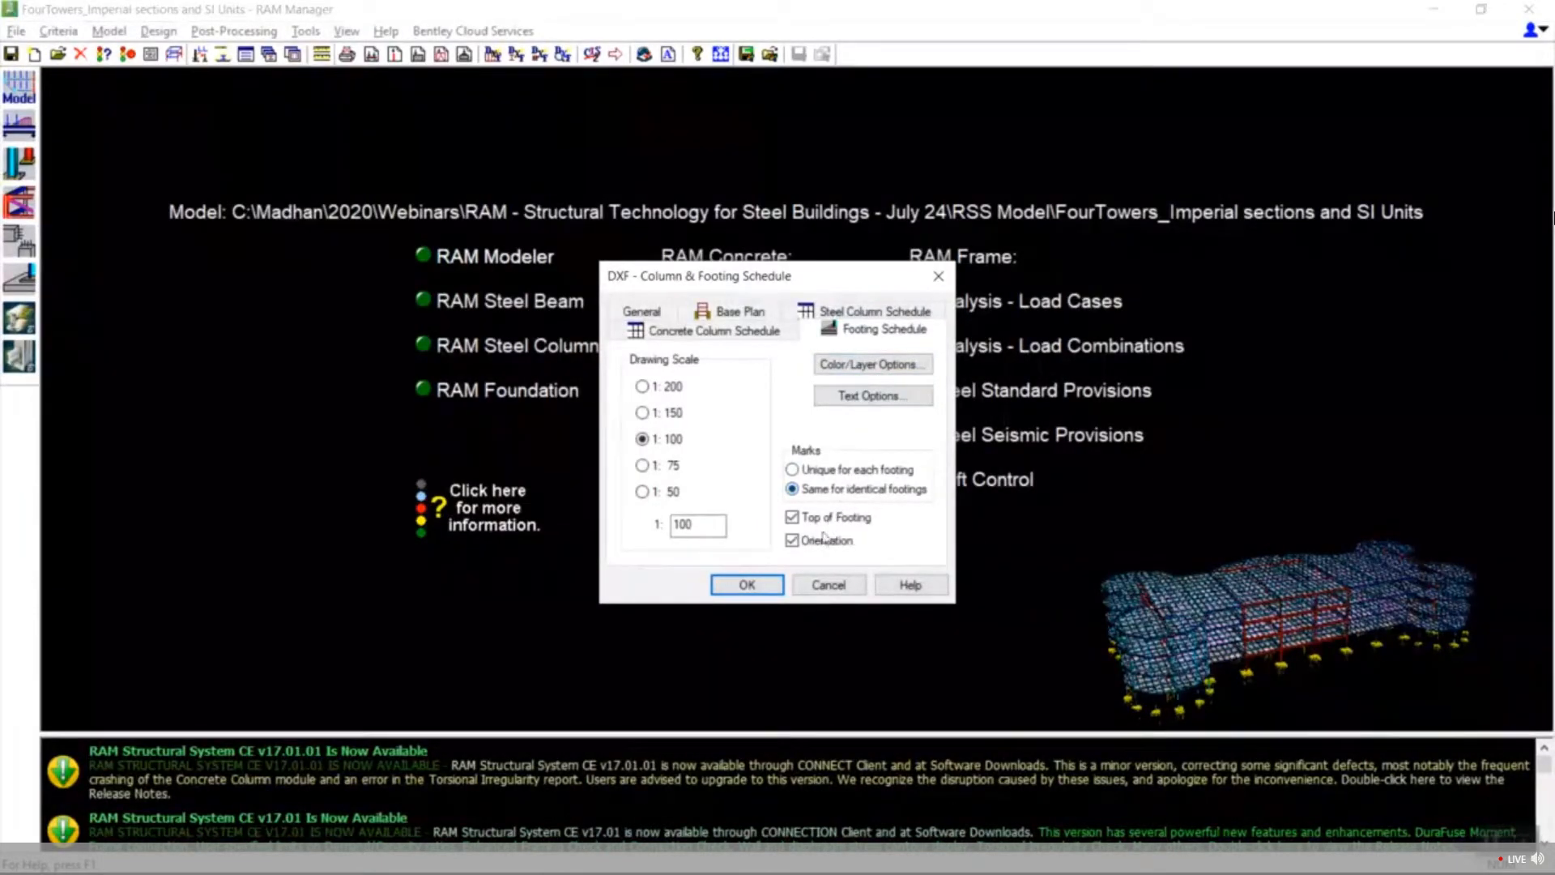
left_click(746, 585)
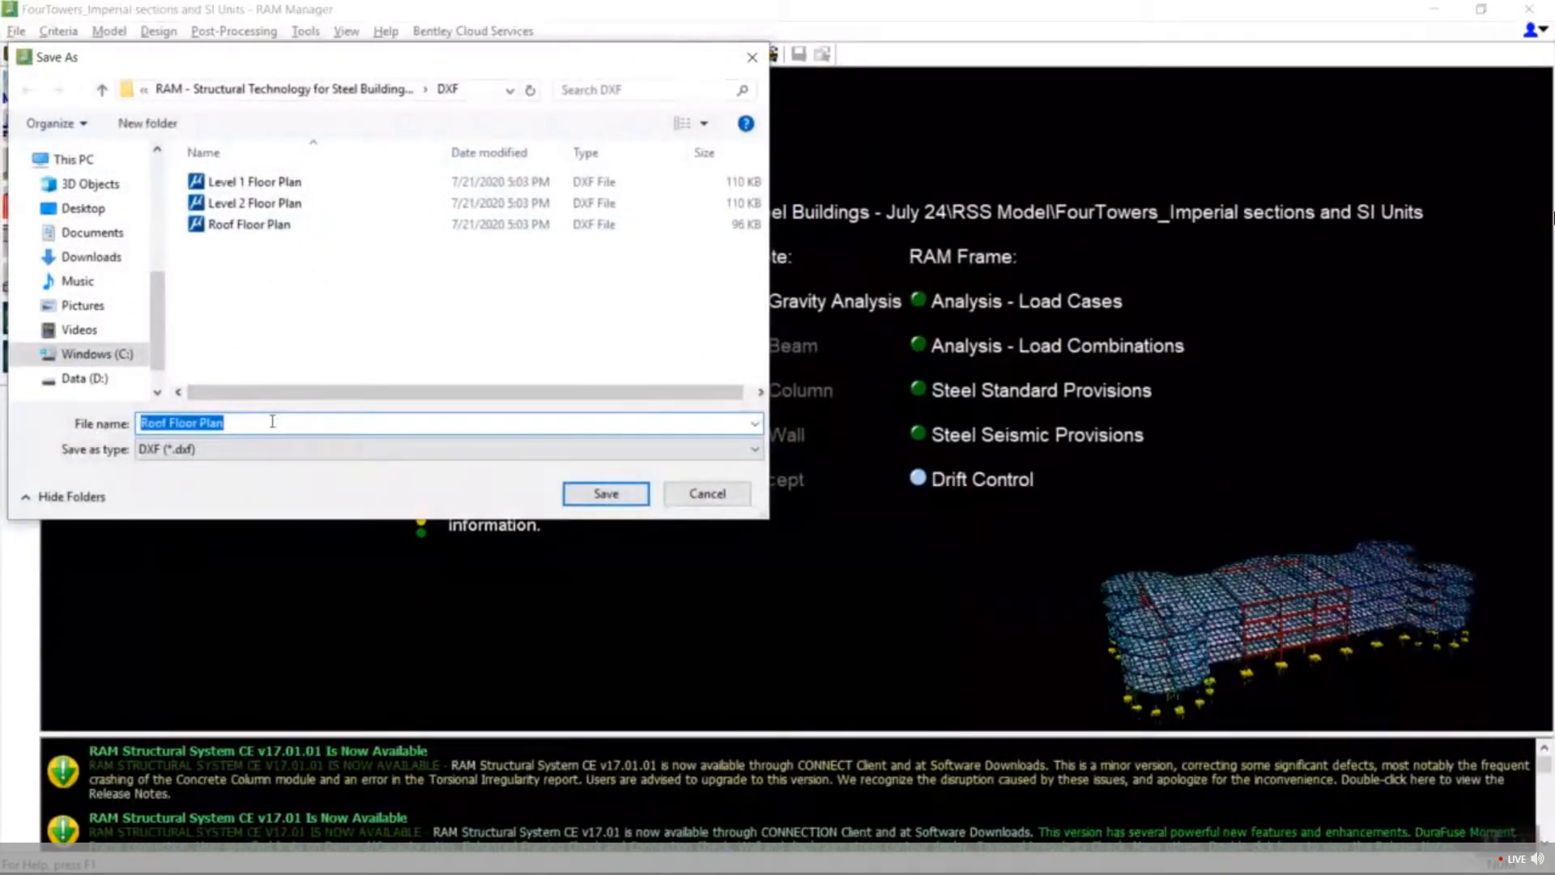
type("Column Footing Sch")
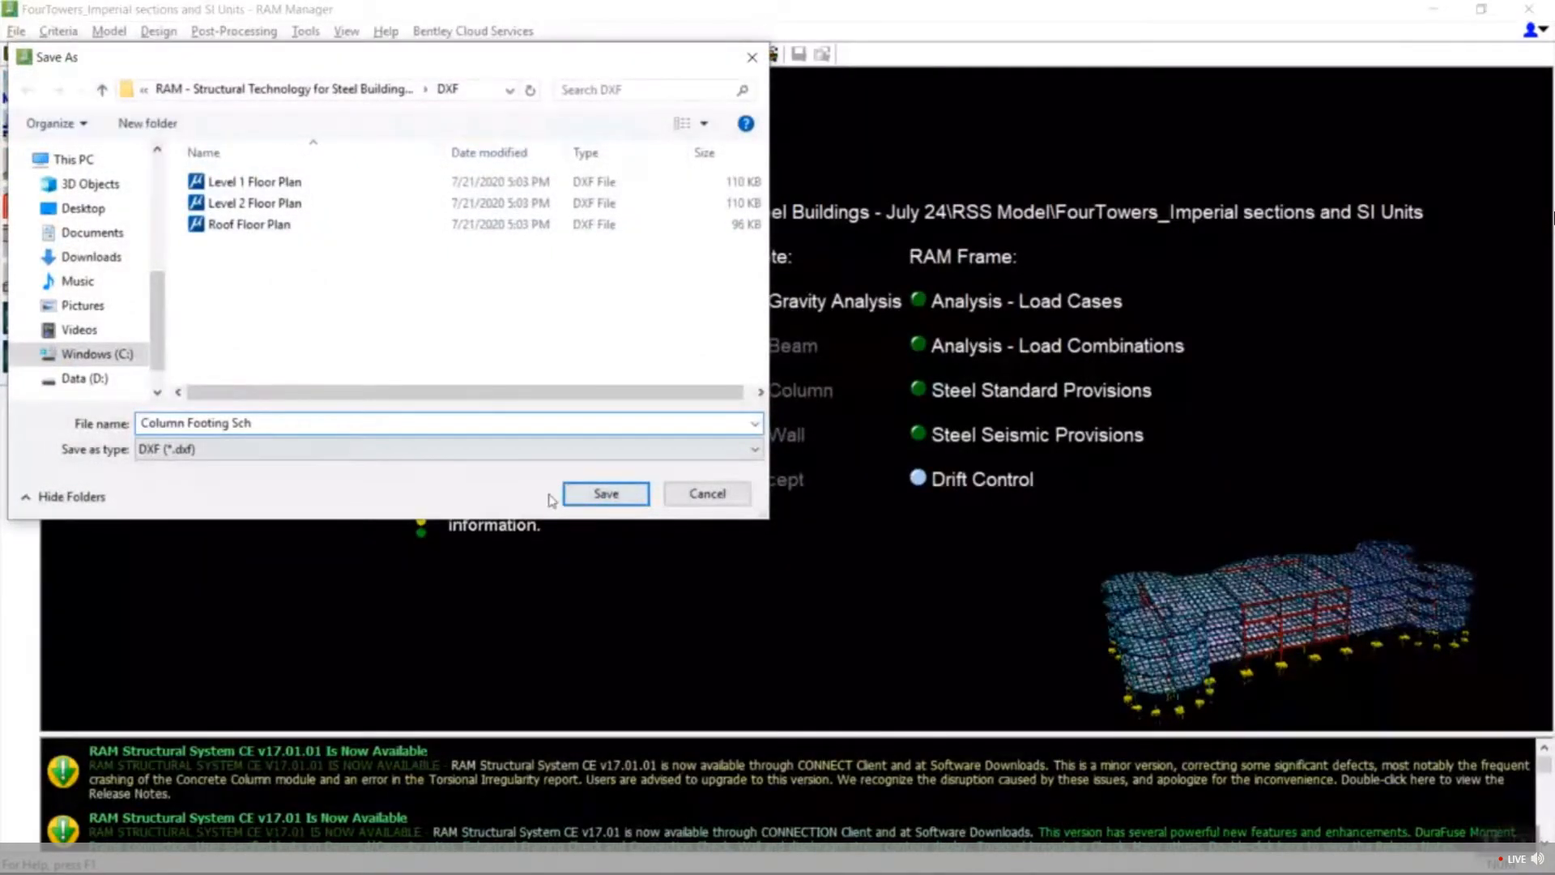
left_click(586, 495)
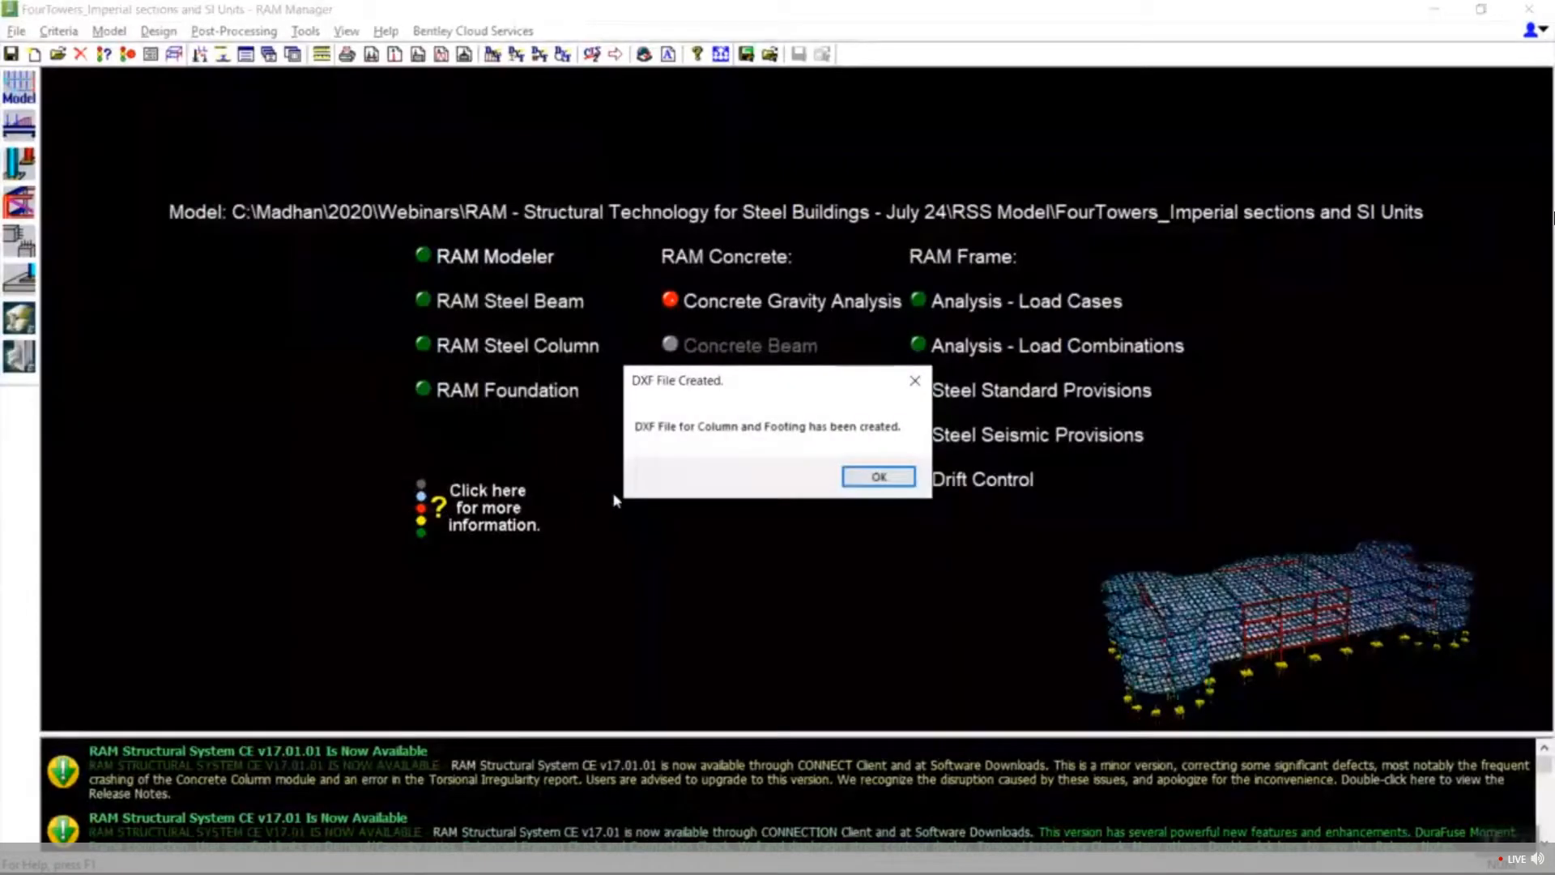
left_click(873, 481)
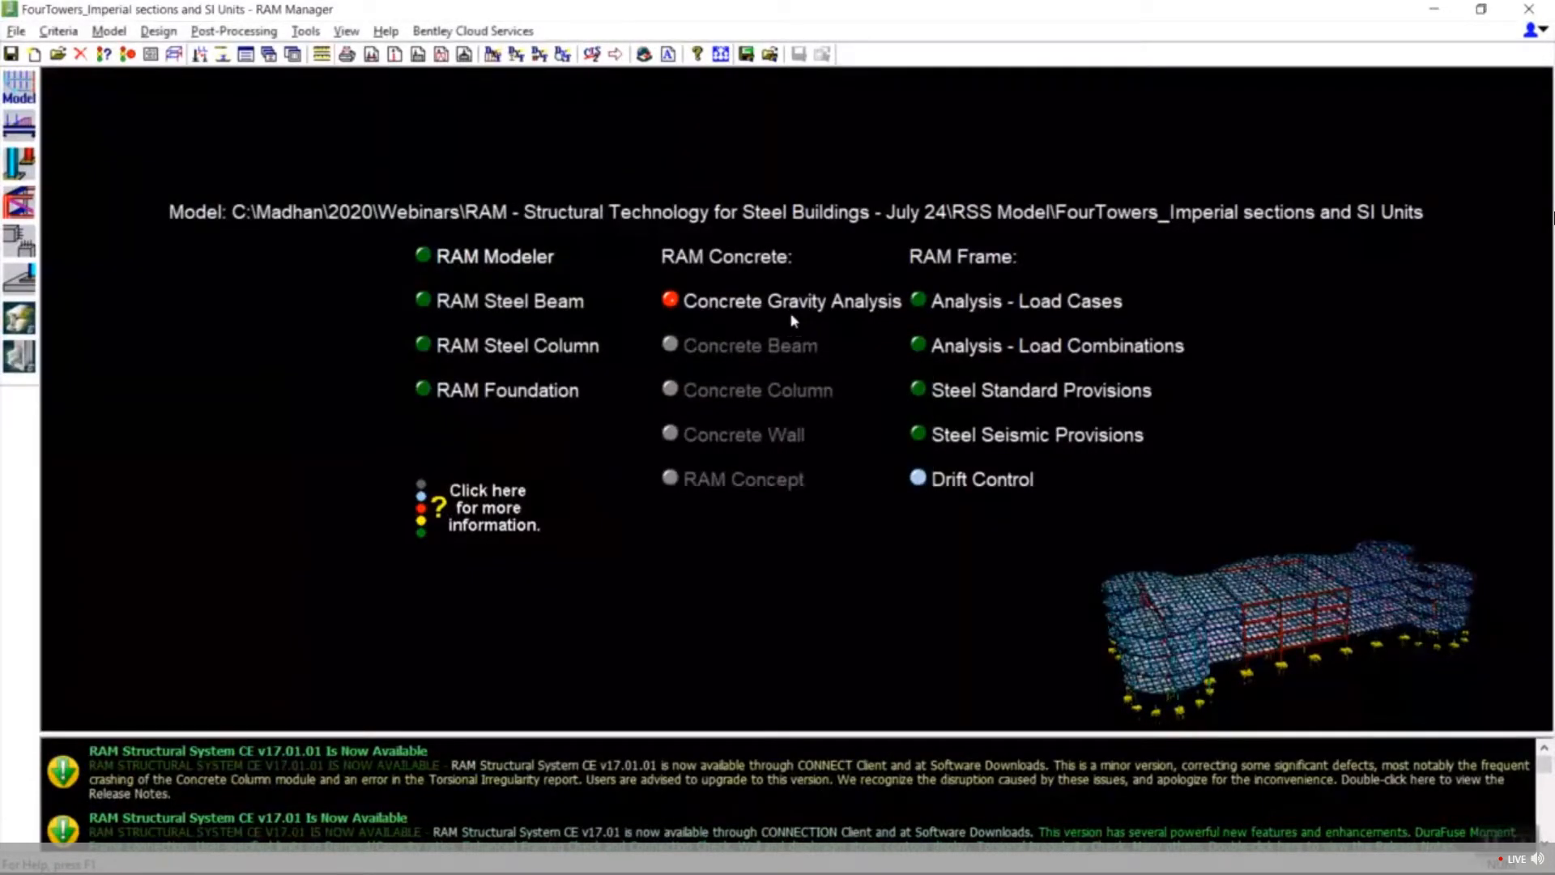
View the Column Footing Sch DXF, examine its column layout, and close the preview.
left_click(561, 54)
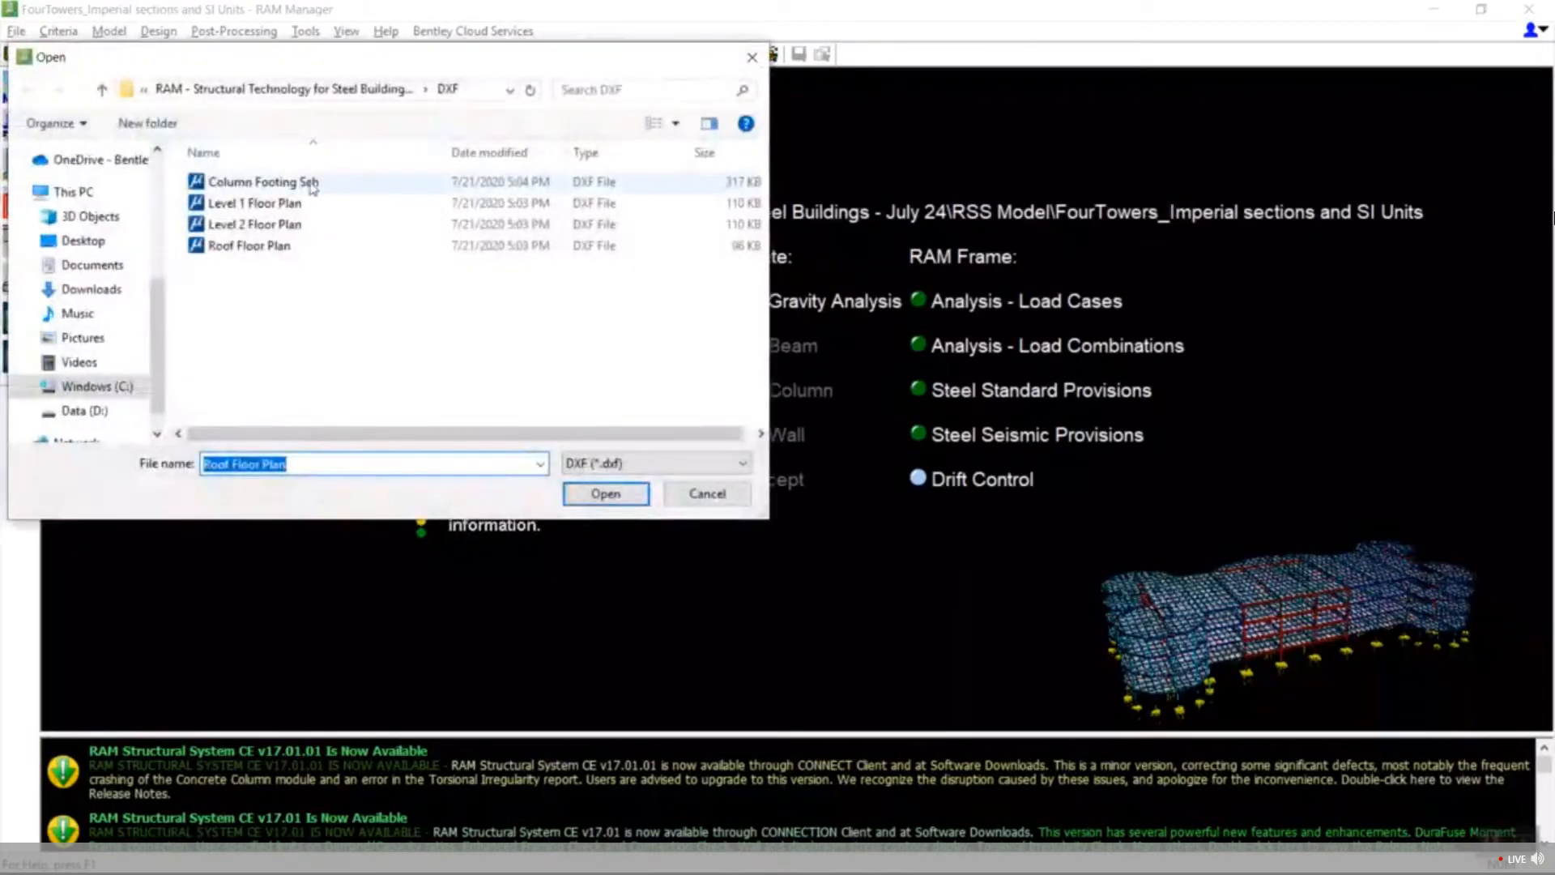
left_click(307, 182)
left_click(605, 493)
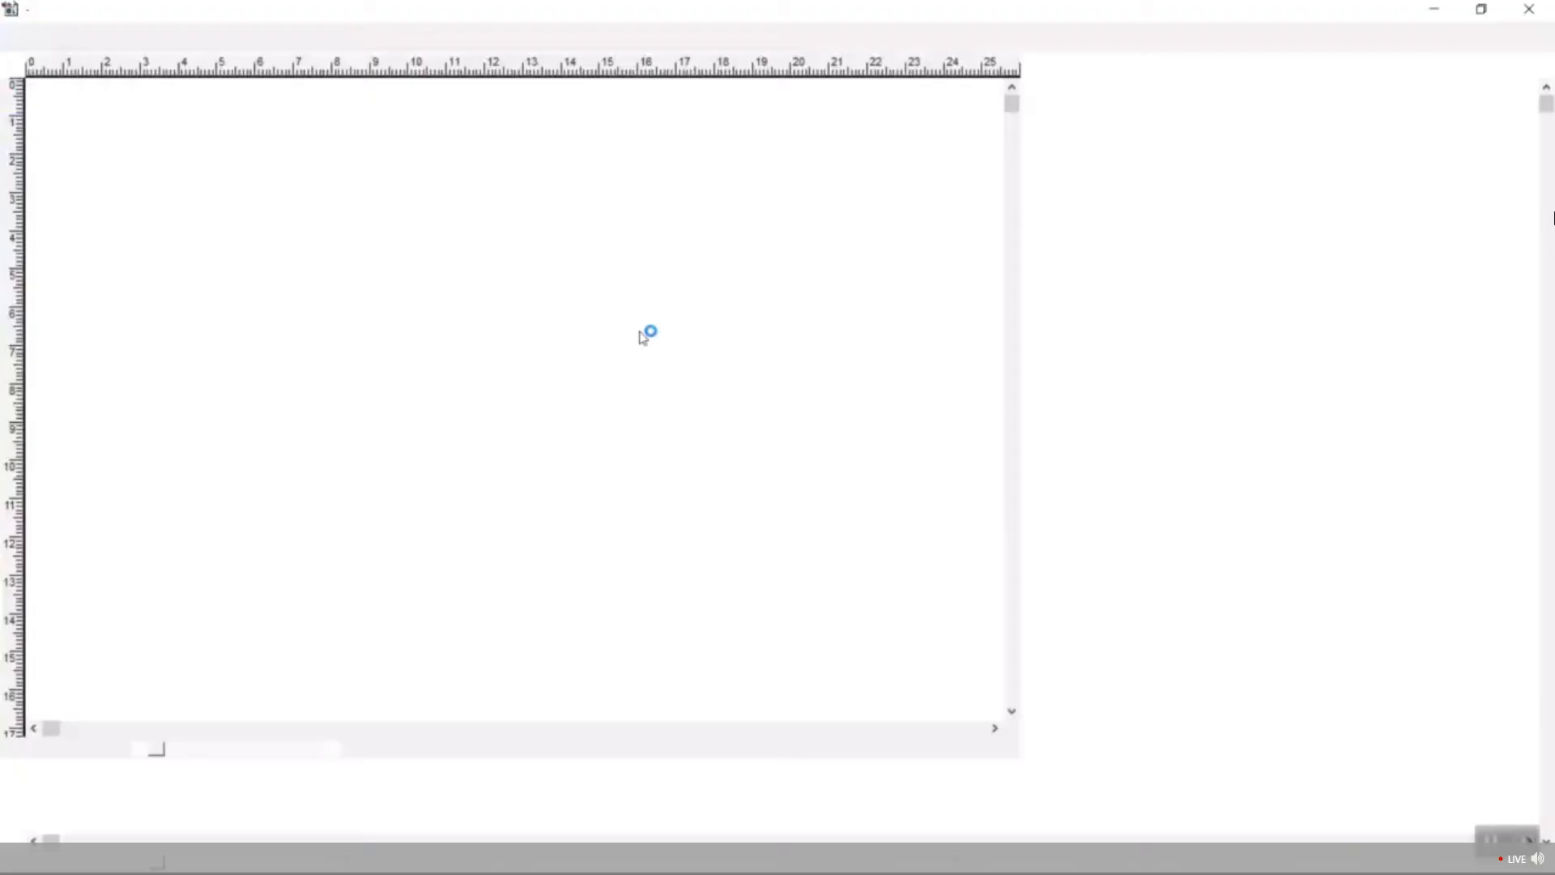
scroll(429, 206, "up", 3)
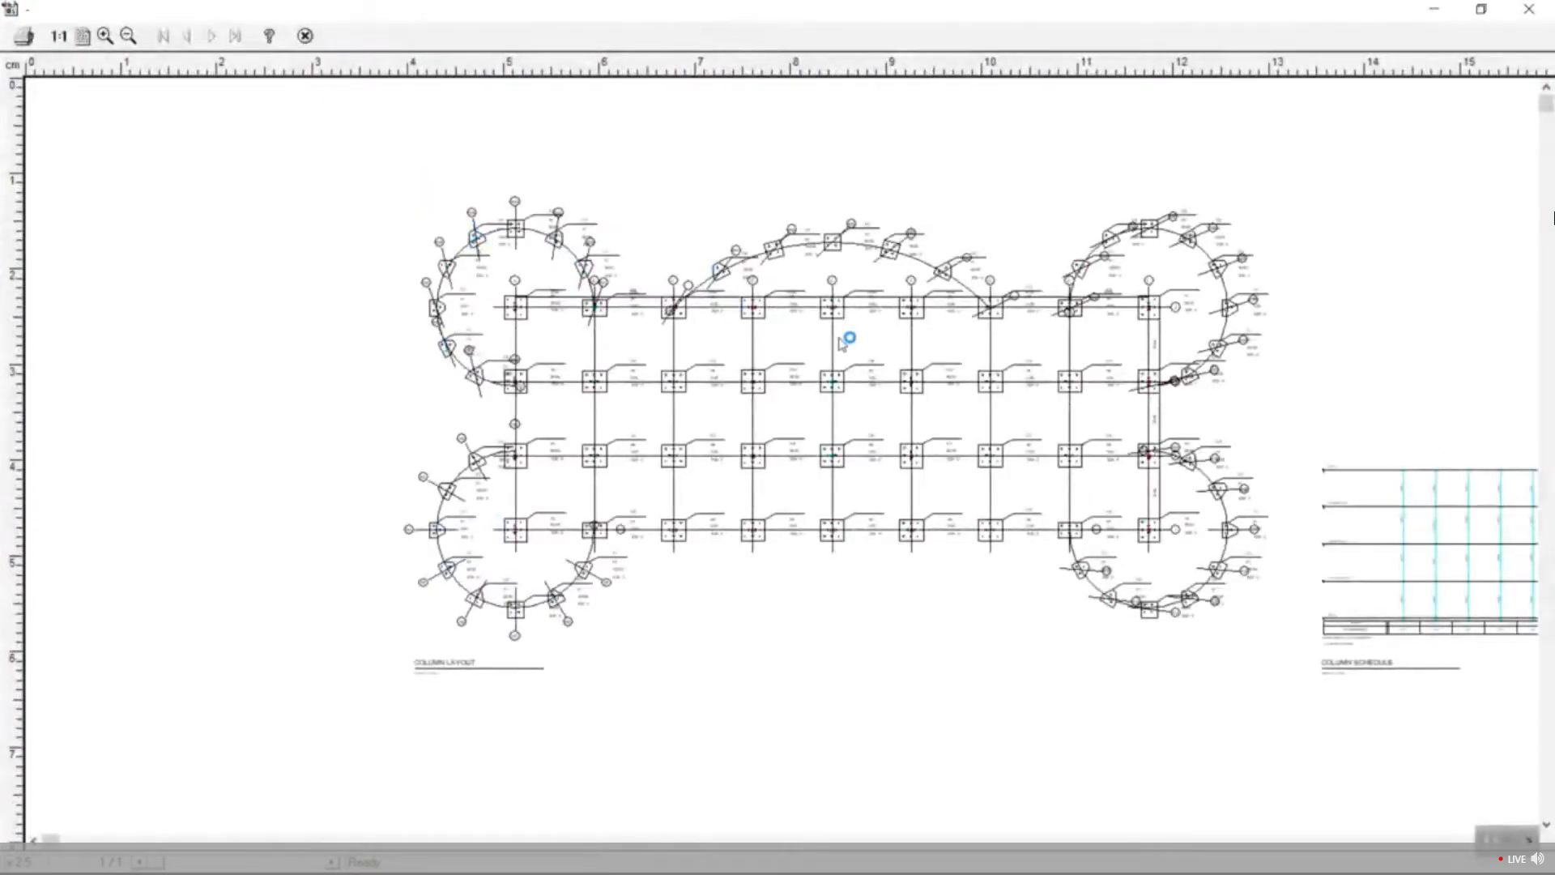
scroll(659, 240, "up", 1)
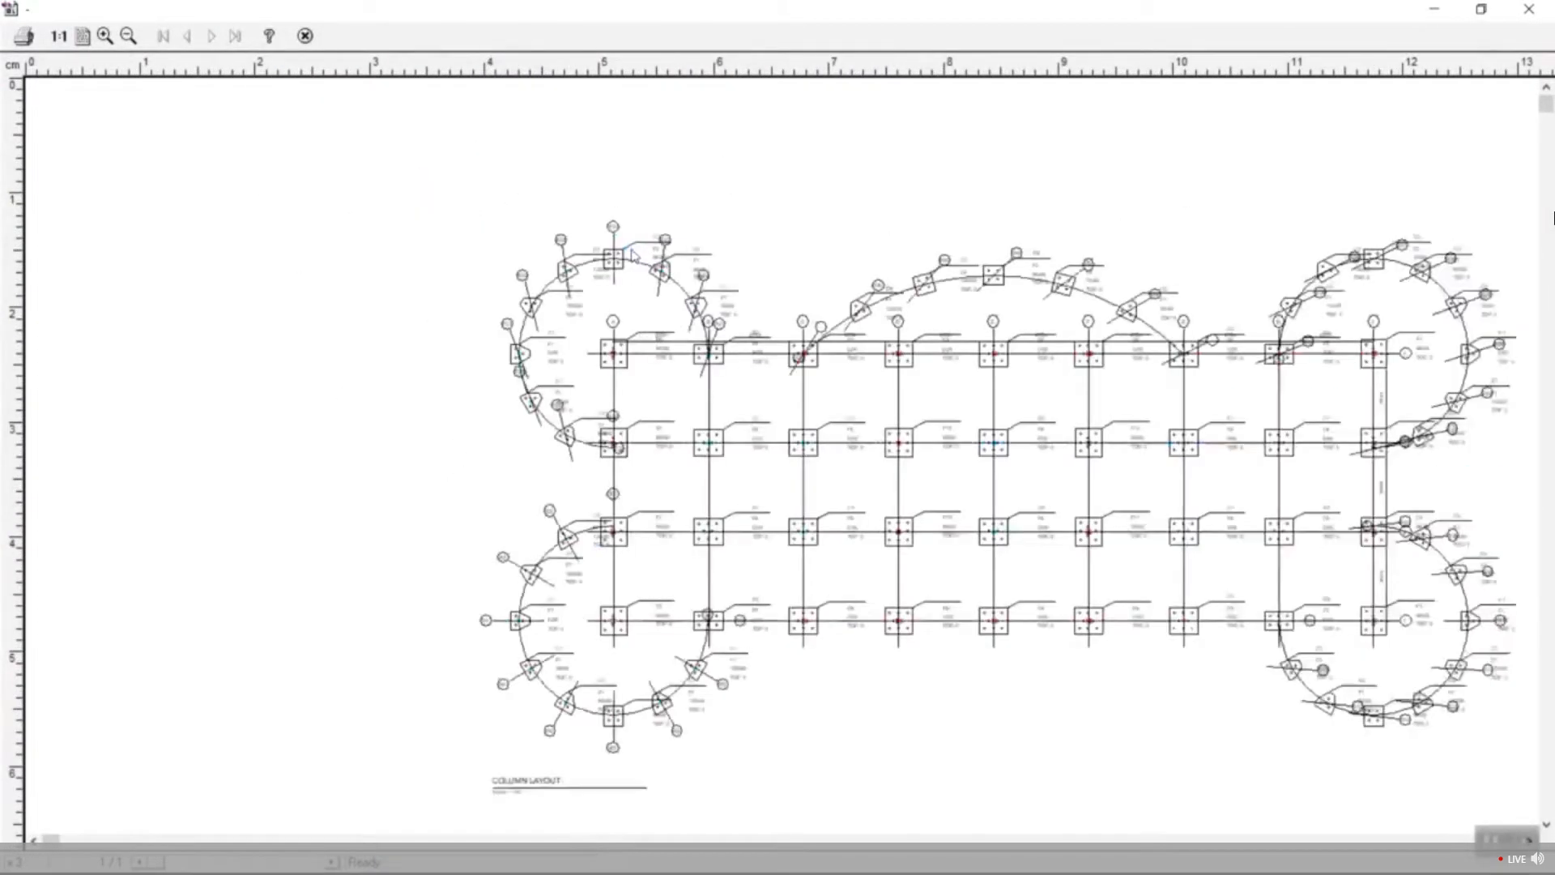
key("Escape")
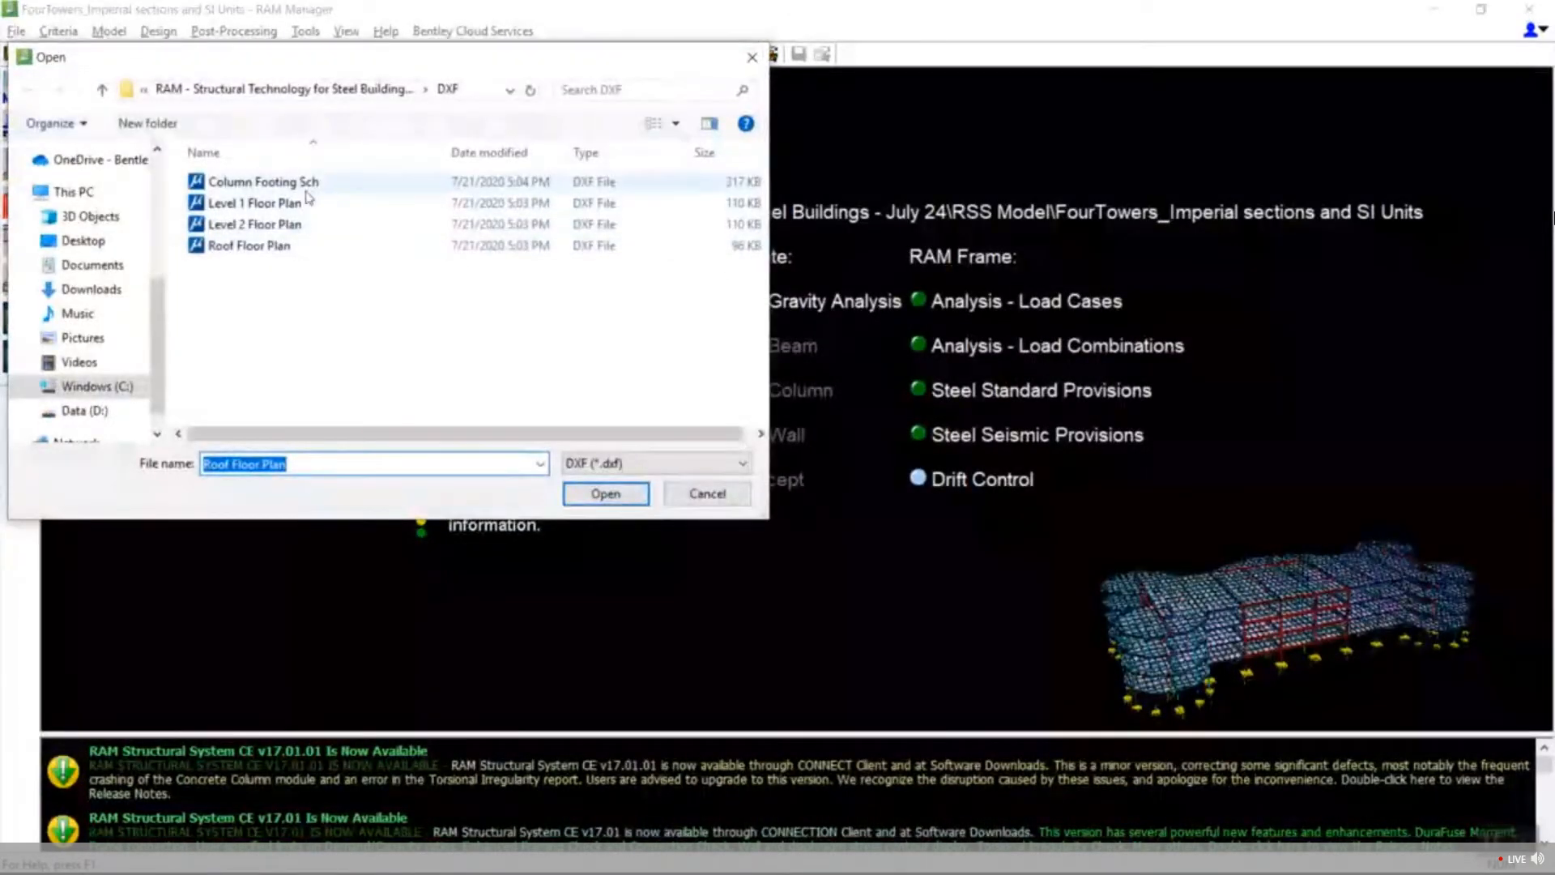
View the Level 1 Floor Plan DXF and close the preview.
left_click(295, 205)
left_click(629, 503)
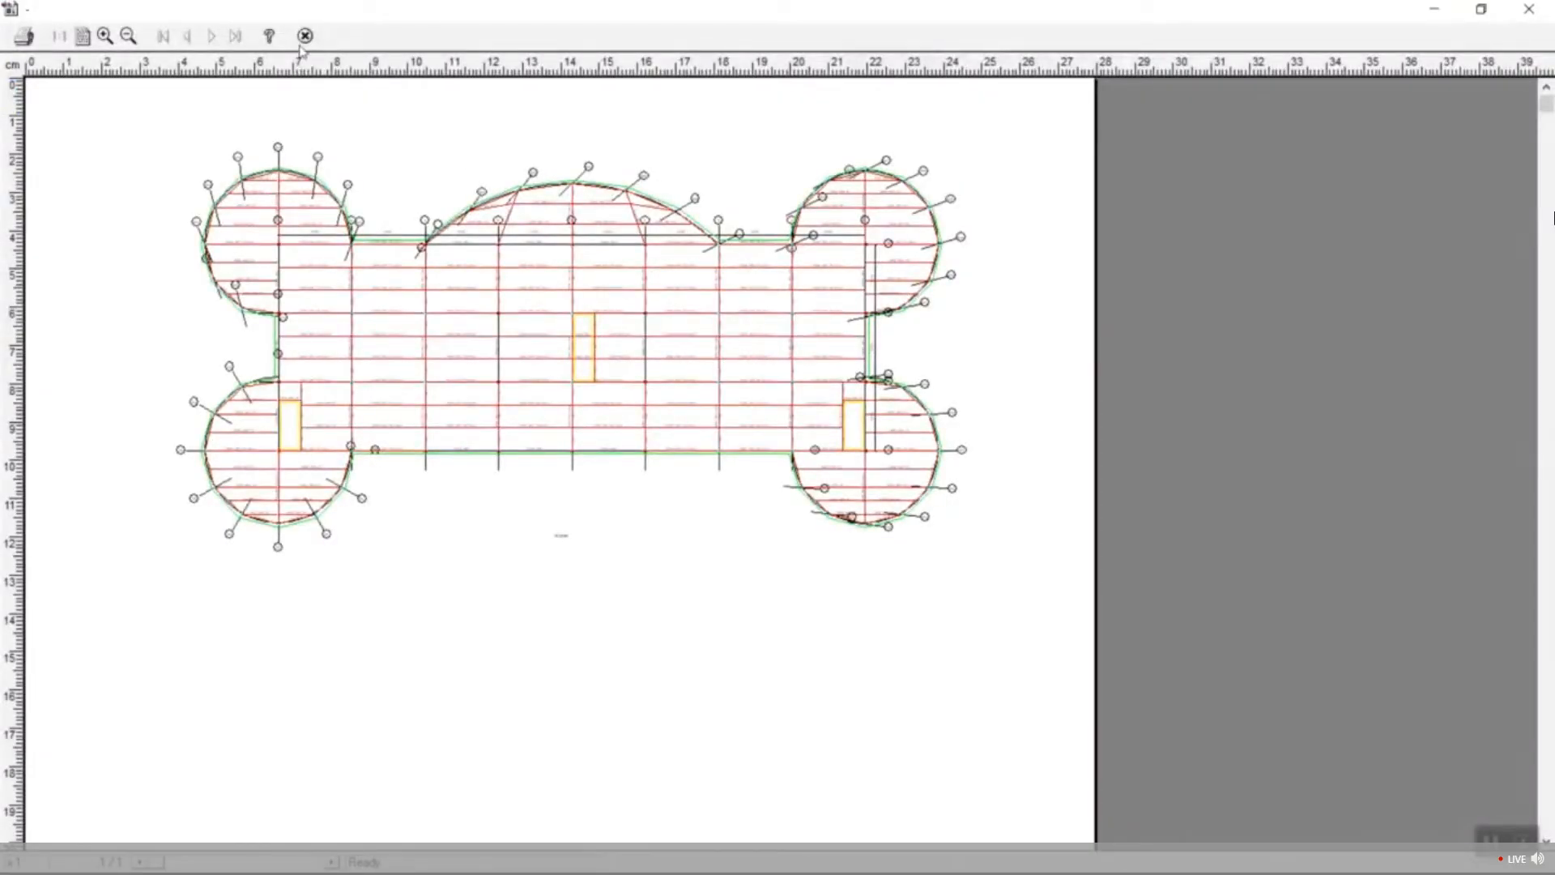
left_click(304, 36)
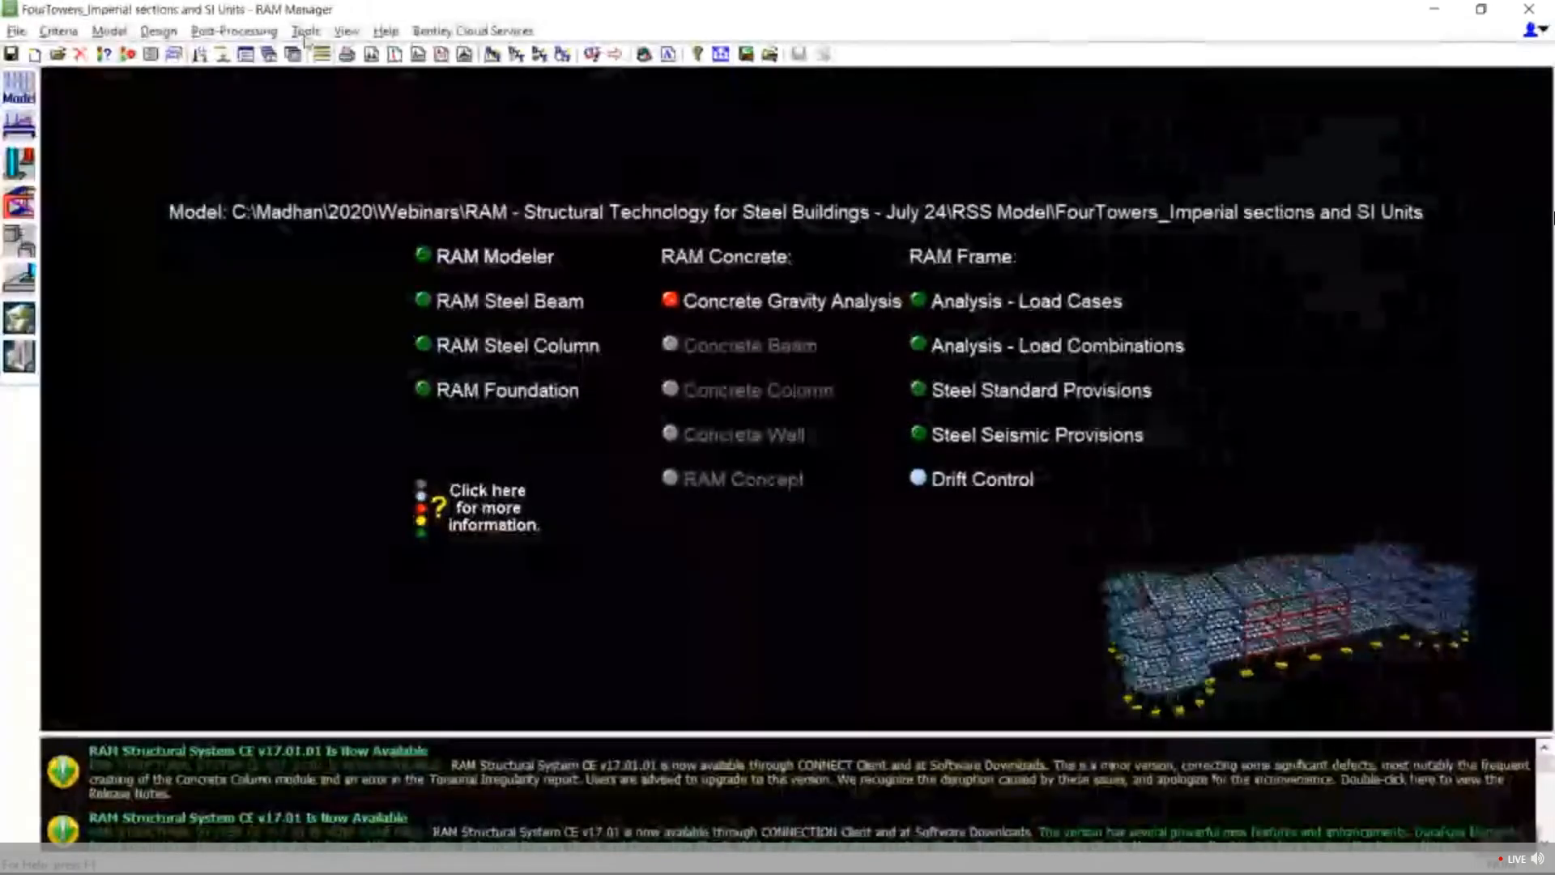
Switch to the empty Four Towers.dgn drawing in OpenBuildings Designer.
left_click(1434, 9)
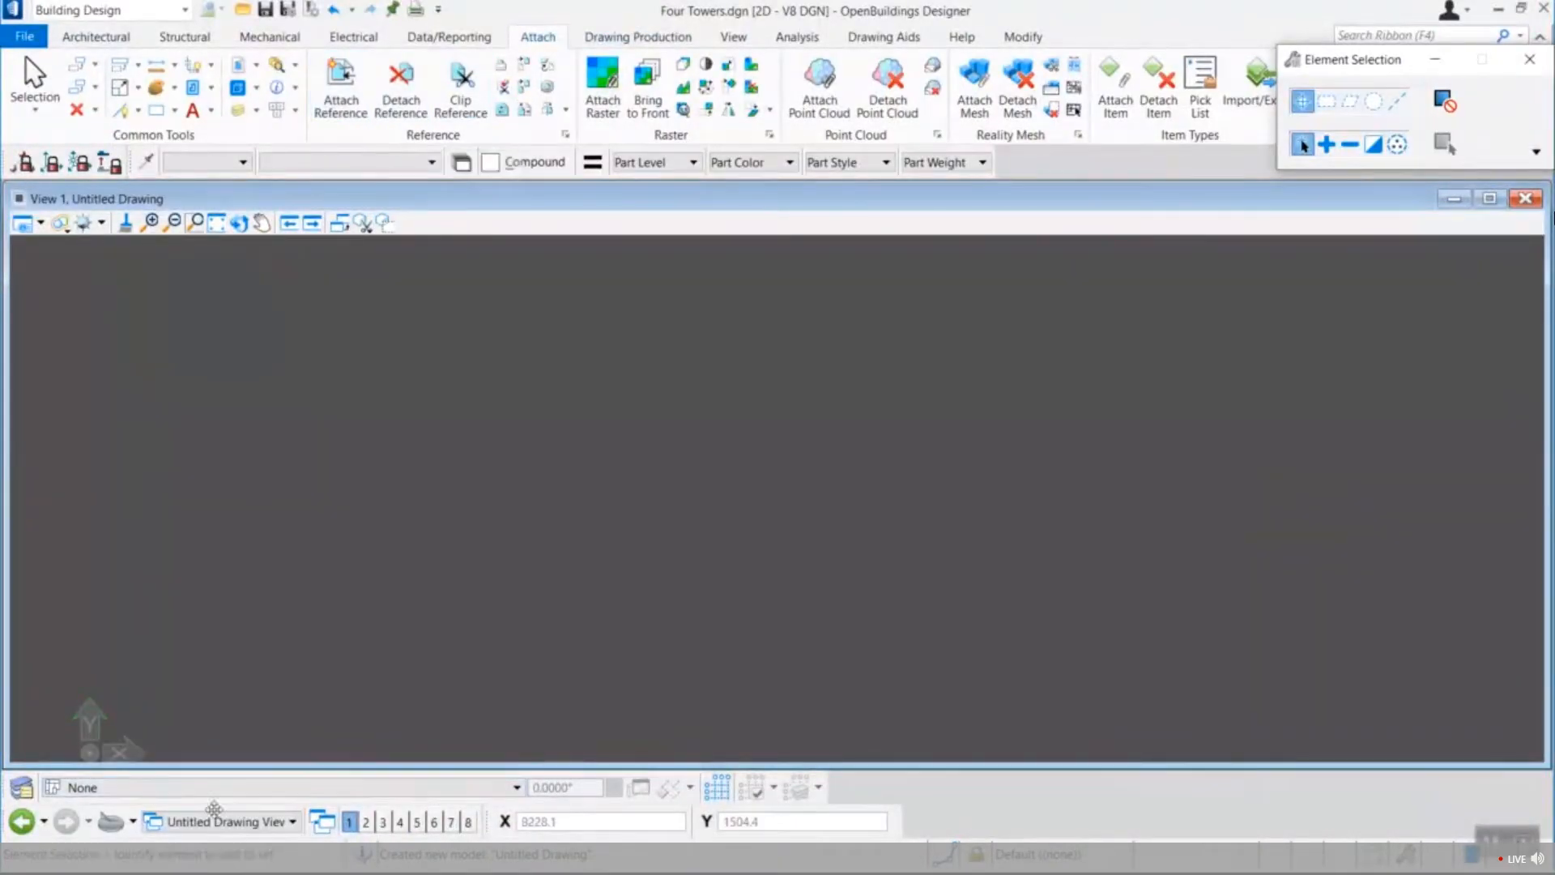
left_click(212, 822)
left_click(213, 823)
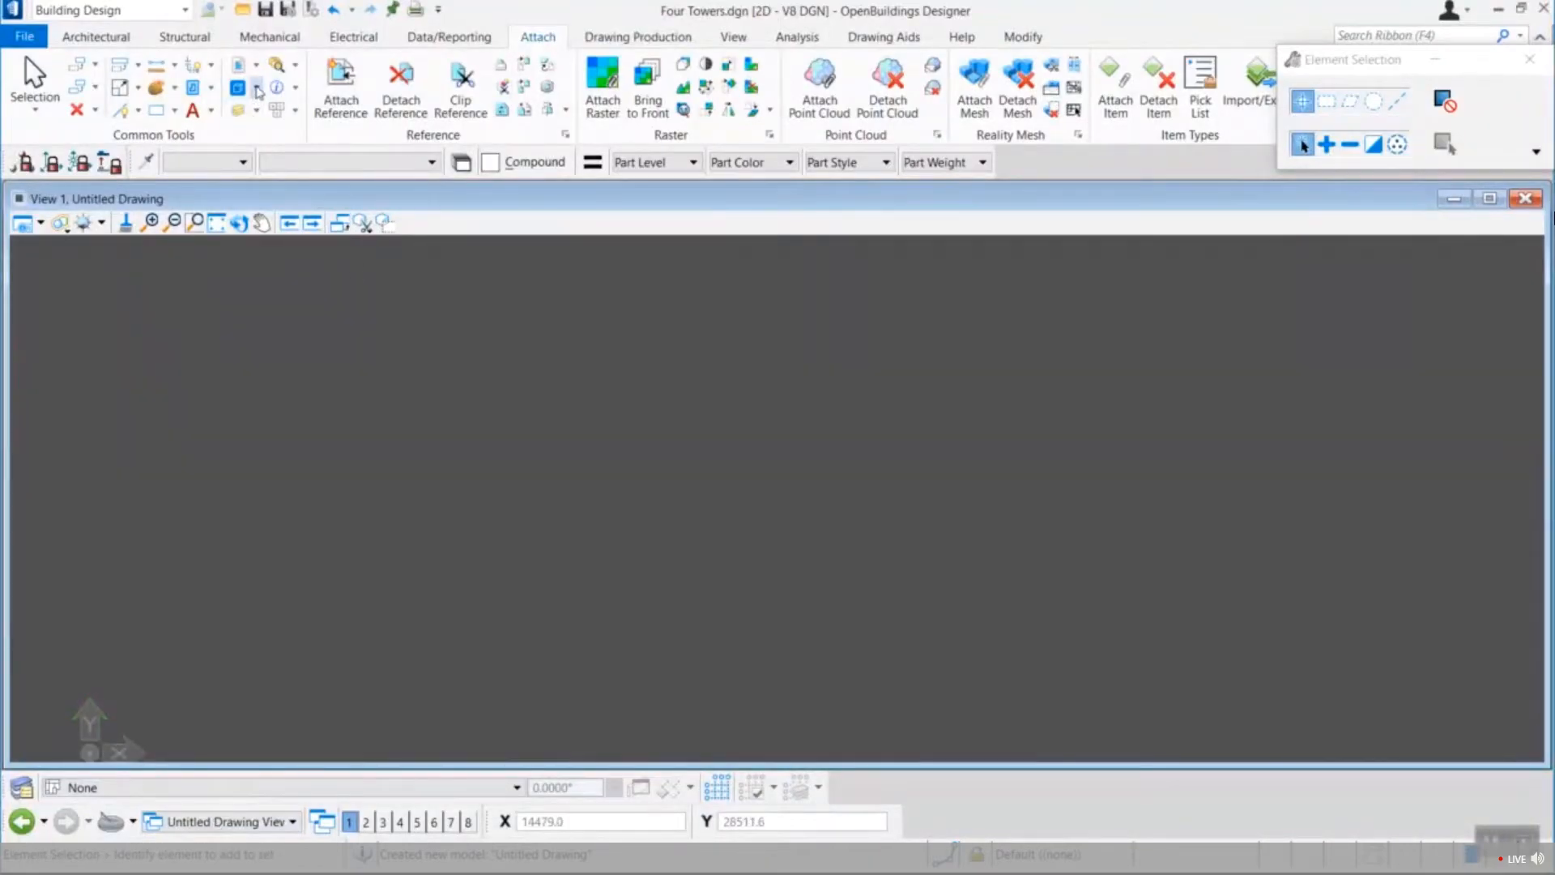
left_click(256, 88)
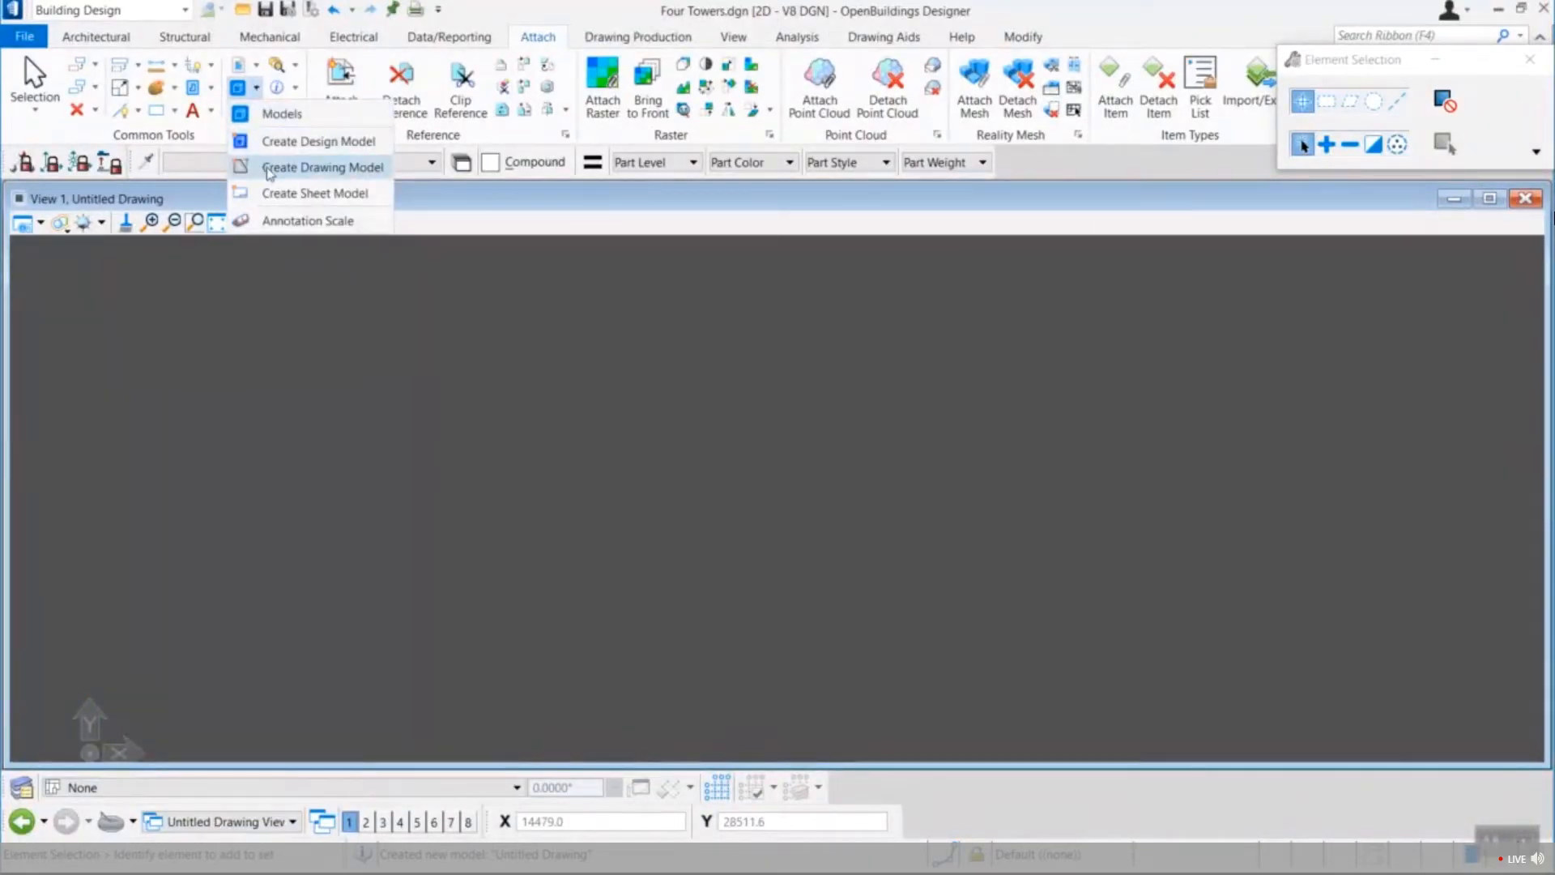
left_click(354, 105)
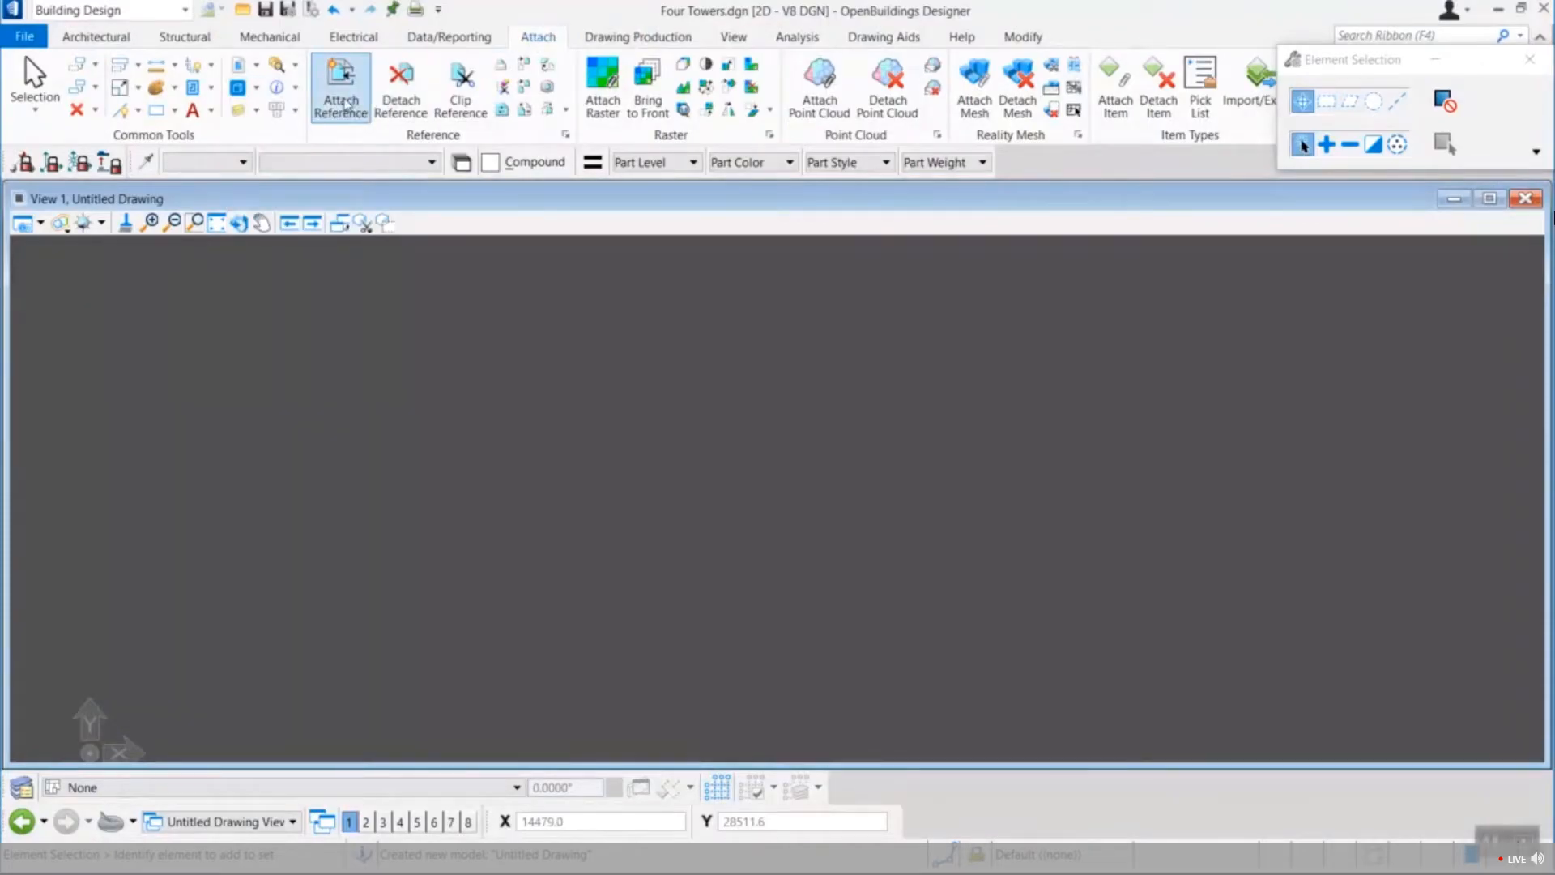
Attach Column Footing Sch.dxf from the DXF folder as a reference, in millimeters, with coincident orientation and Full Size 1 = 1 scale.
left_click(346, 104)
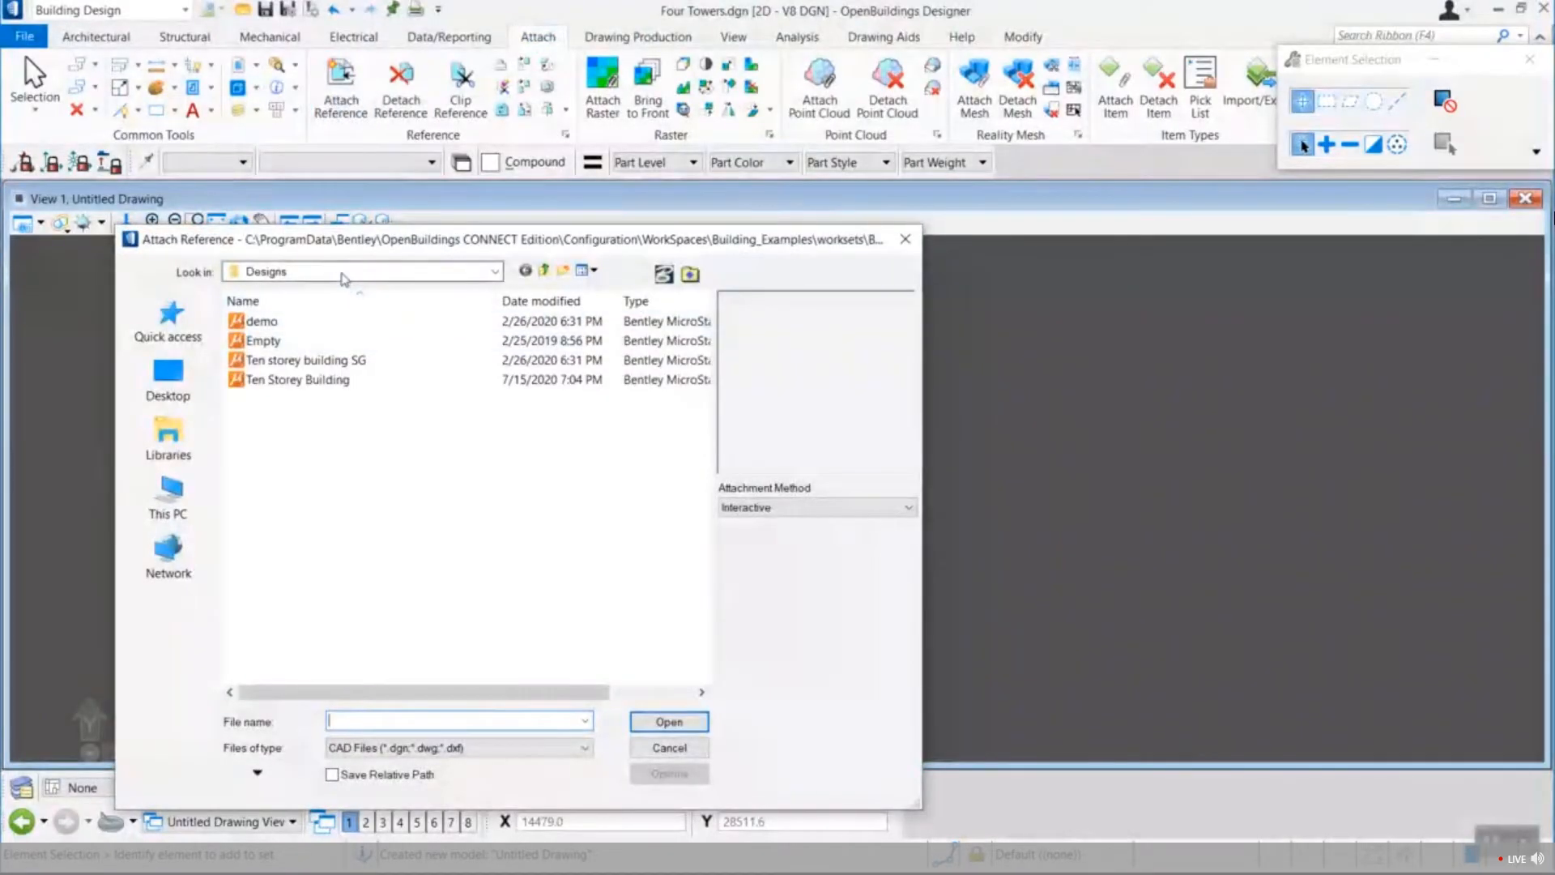
left_click(344, 277)
left_click(356, 558)
double_click(267, 320)
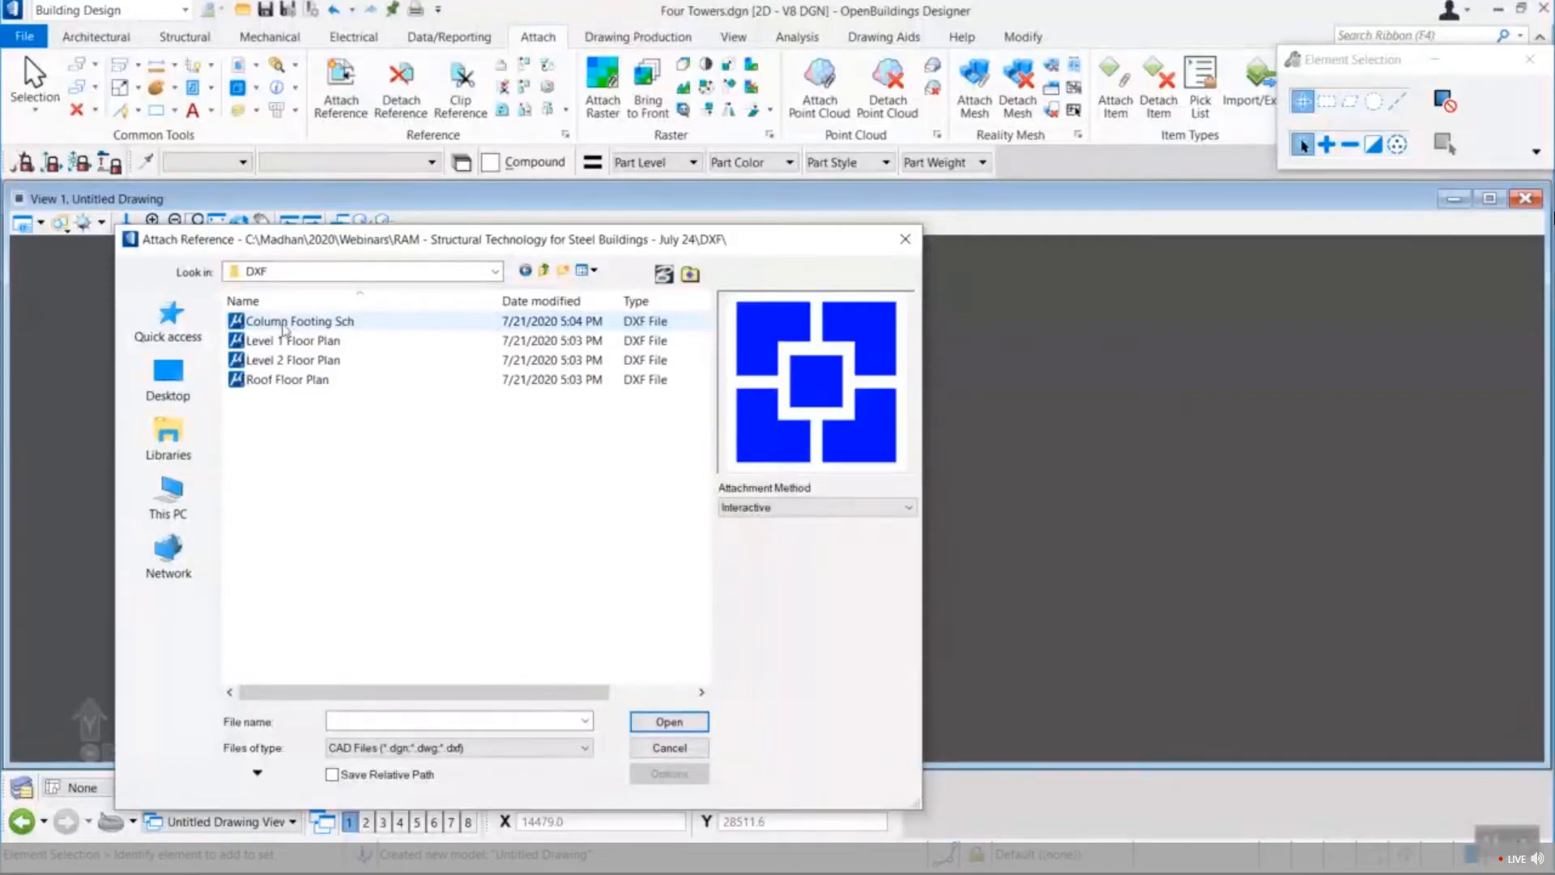
left_click(283, 322)
left_click(669, 721)
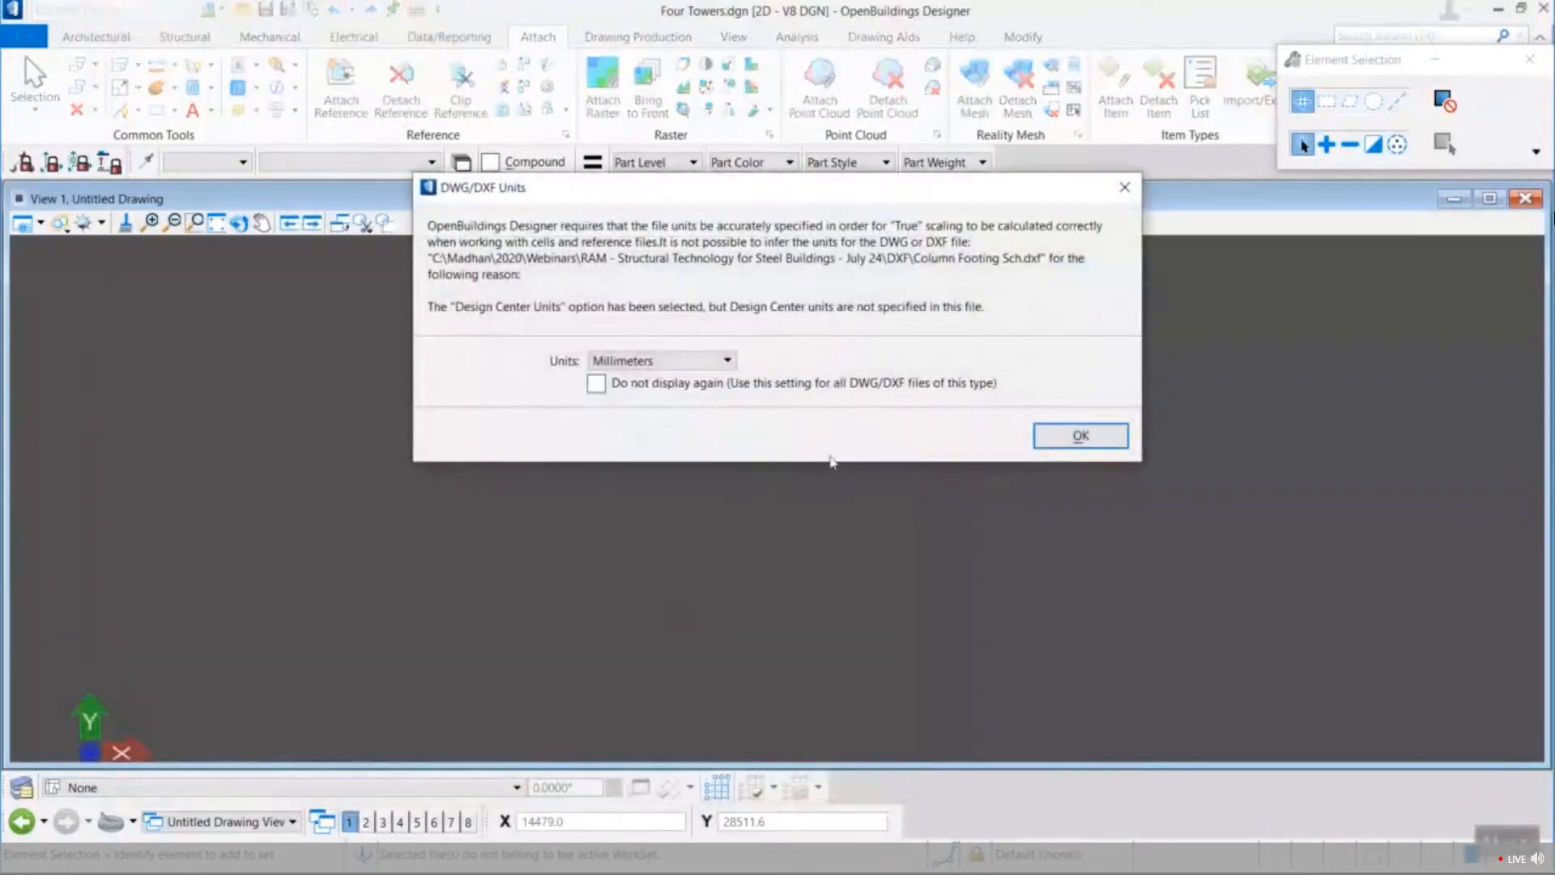
left_click(1039, 437)
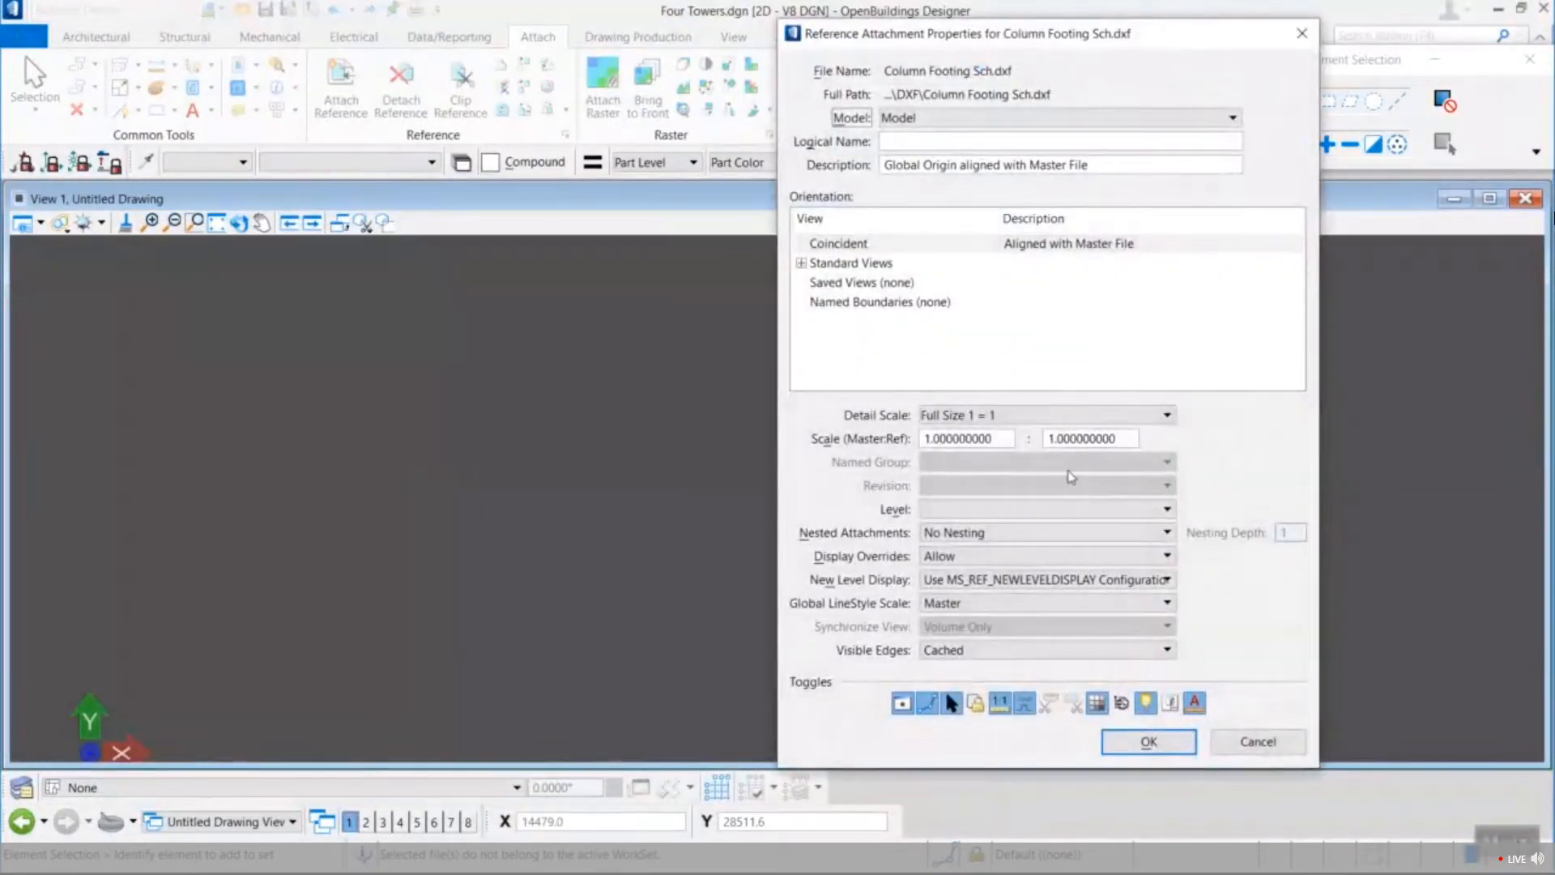
left_click(1130, 739)
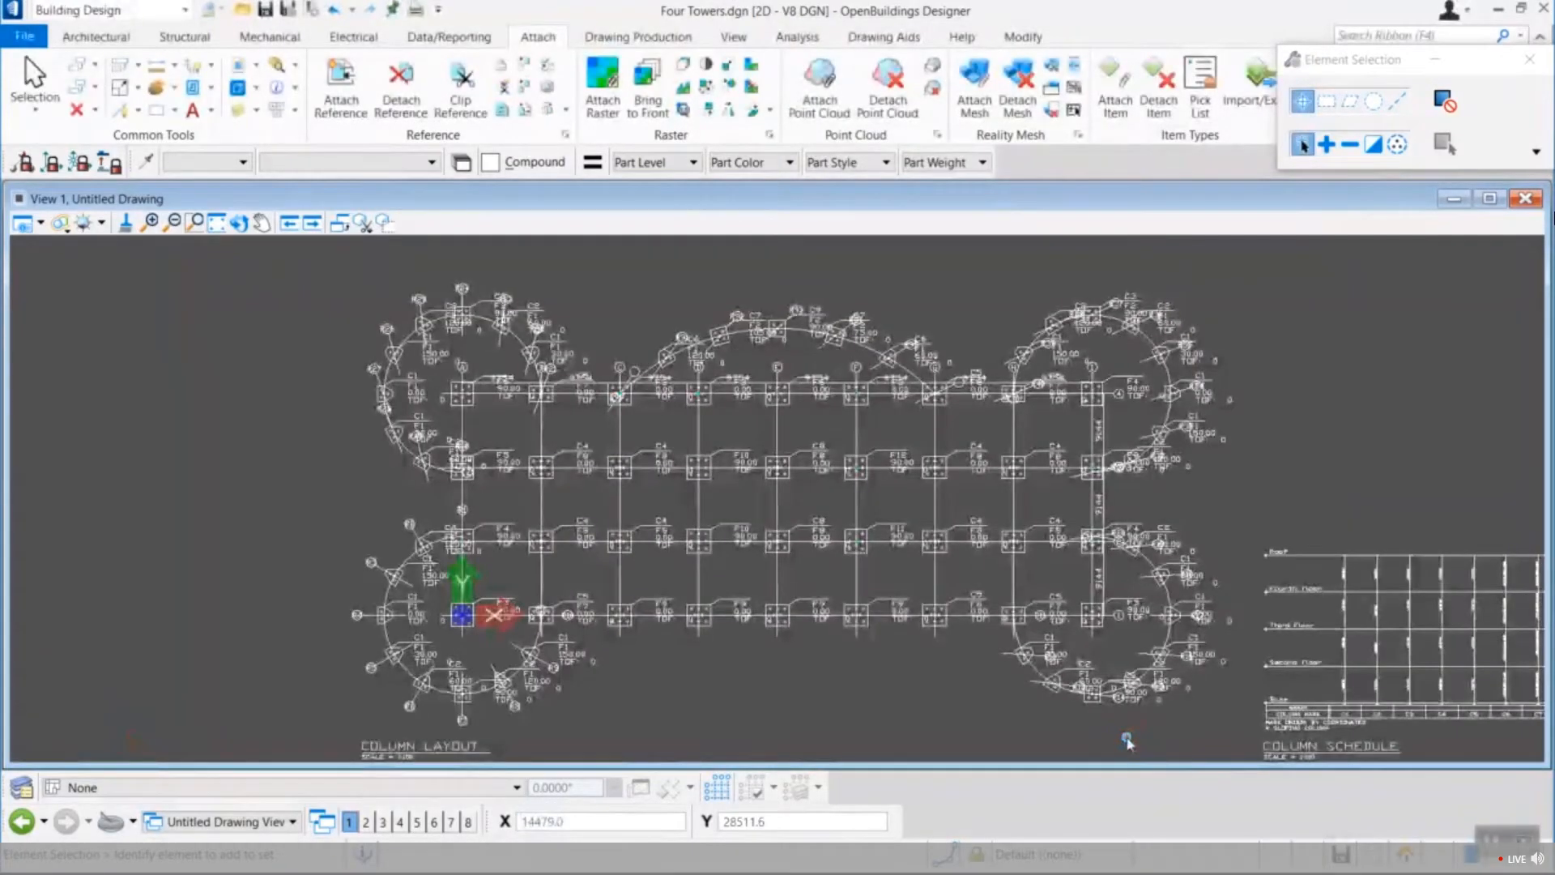
Examine the pile cap schedule in the attached drawing, from the marks and plan sizes to the edge distances.
middle_click_drag(1031, 507, 599, 447)
mouse_move(1296, 606)
middle_mouse_down()
mouse_move(919, 468)
mouse_move(555, 365)
middle_mouse_up()
scroll(912, 557, "up", 5)
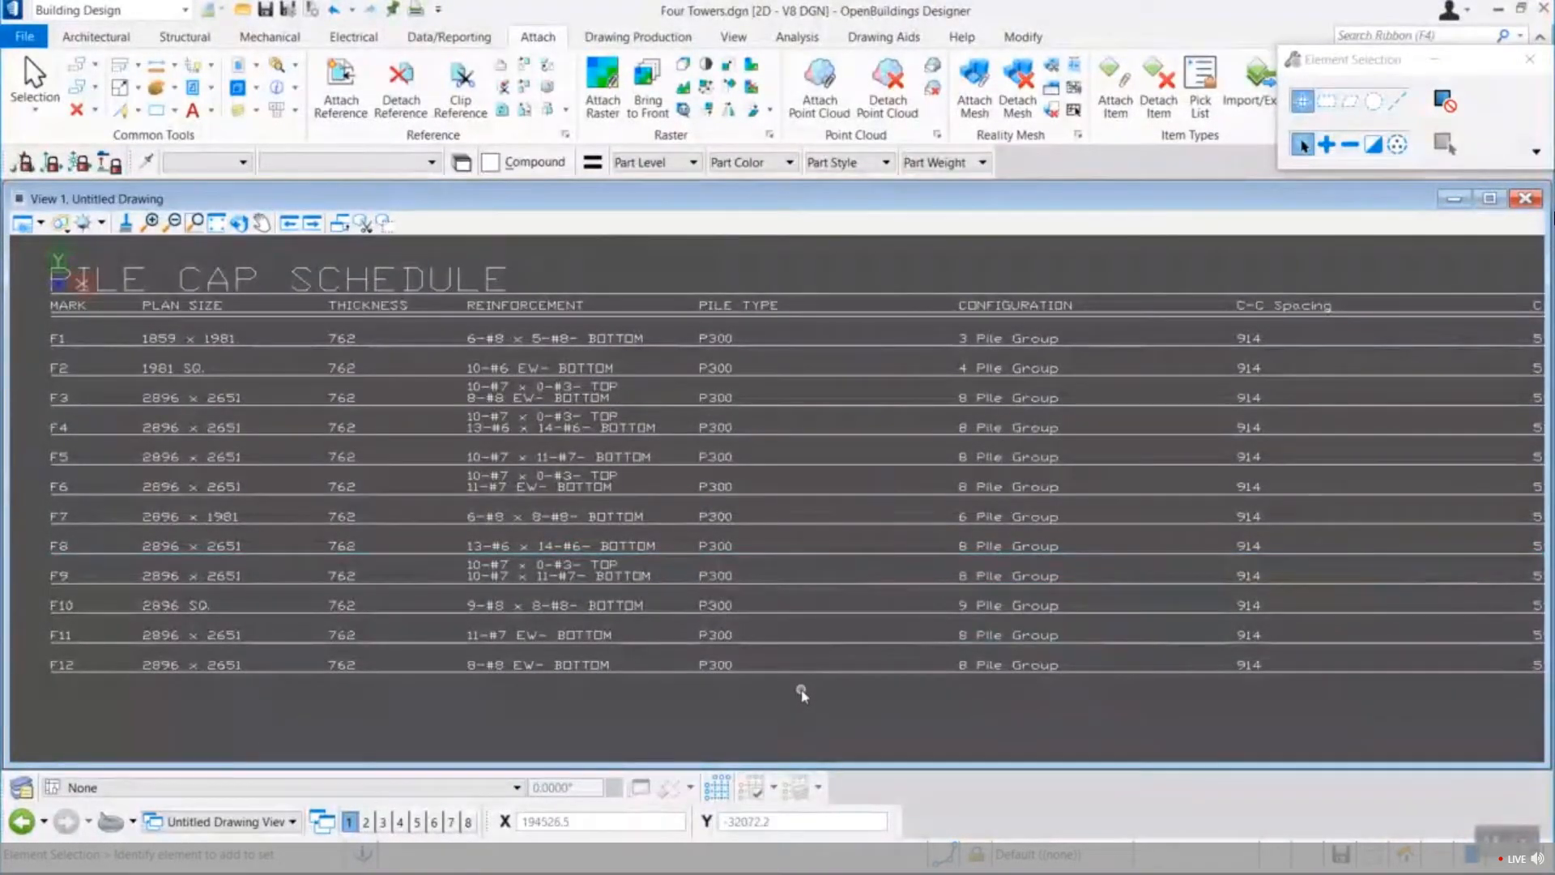
middle_click_drag(780, 683, 607, 677)
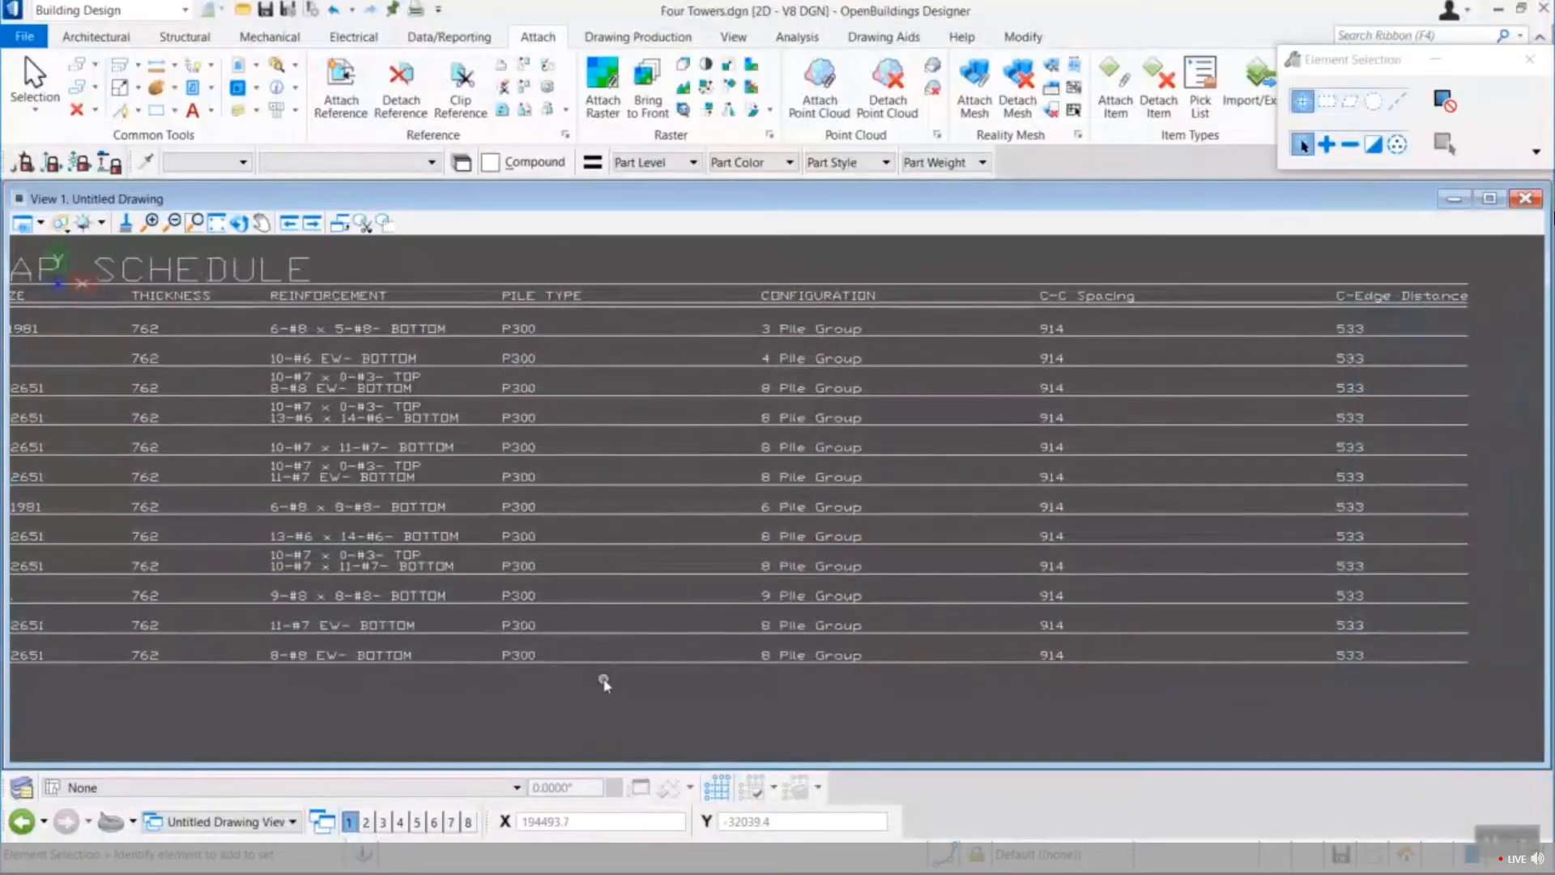
scroll(605, 686, "down", 2)
scroll(606, 686, "down", 3)
Examine the column schedule and the column layout, and bring the whole attached drawing into view.
middle_click_drag(506, 559, 1125, 551)
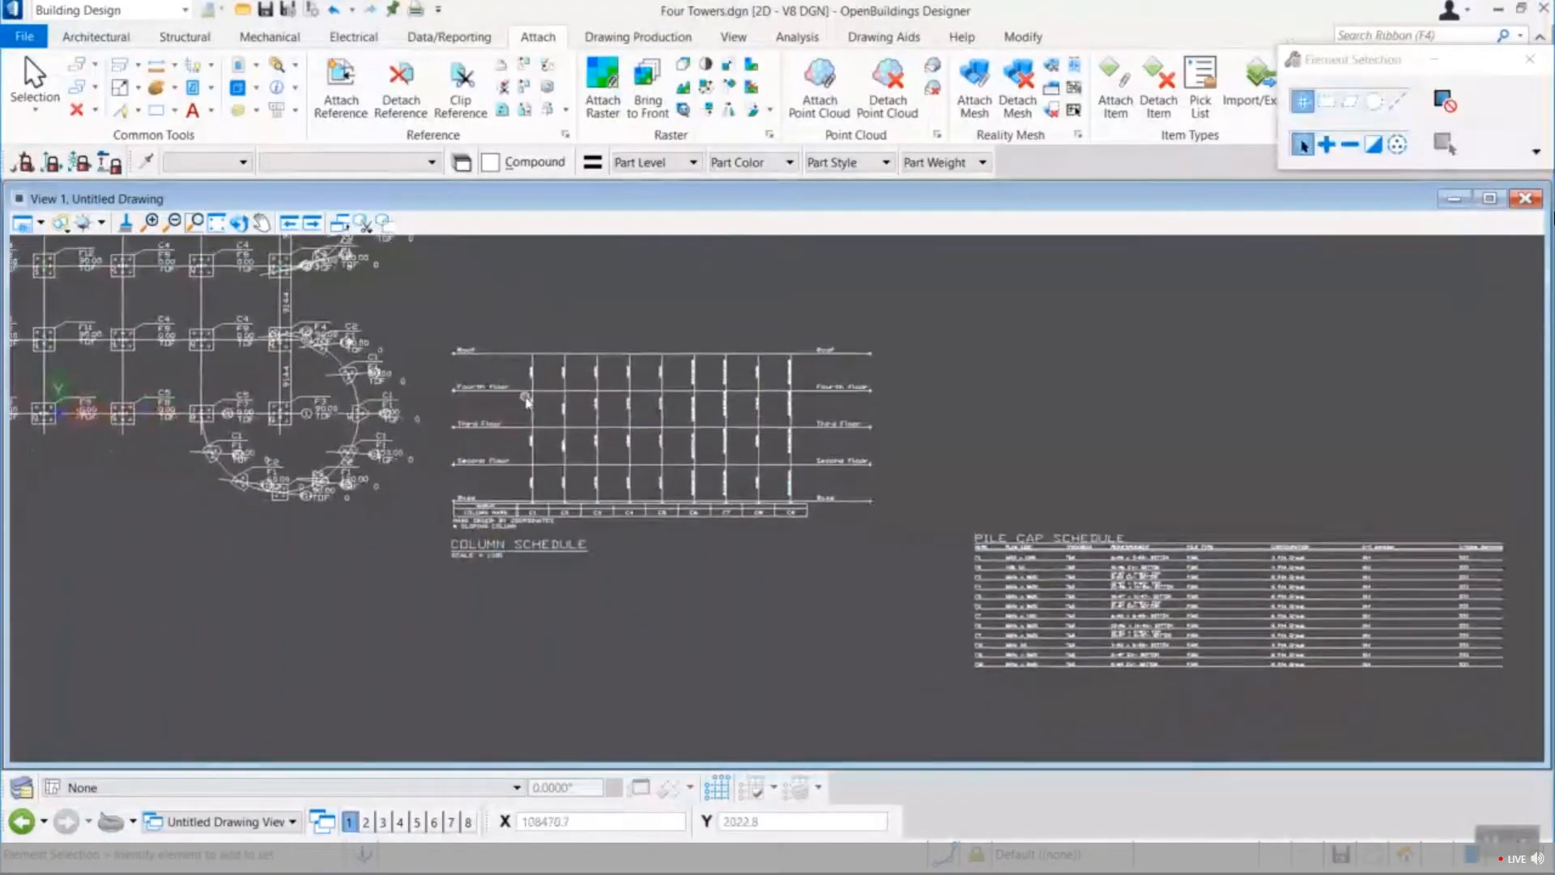
scroll(540, 403, "up", 6)
scroll(554, 418, "down", 4)
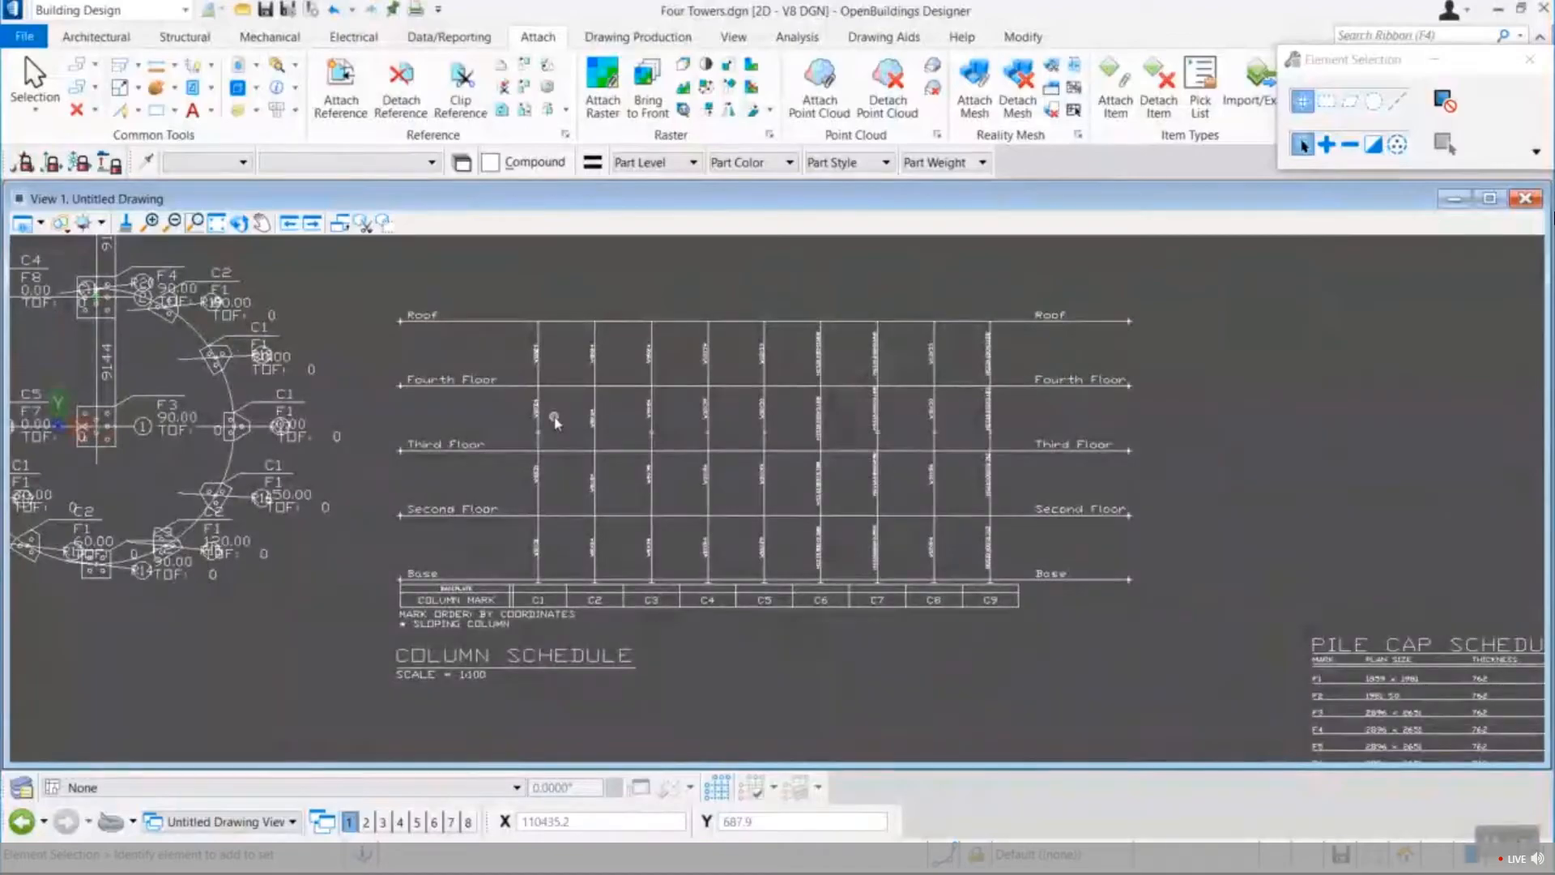
mouse_move(506, 423)
middle_mouse_down()
mouse_move(721, 431)
mouse_move(1288, 639)
mouse_move(1000, 578)
middle_mouse_up()
middle_click_drag(790, 516, 802, 516)
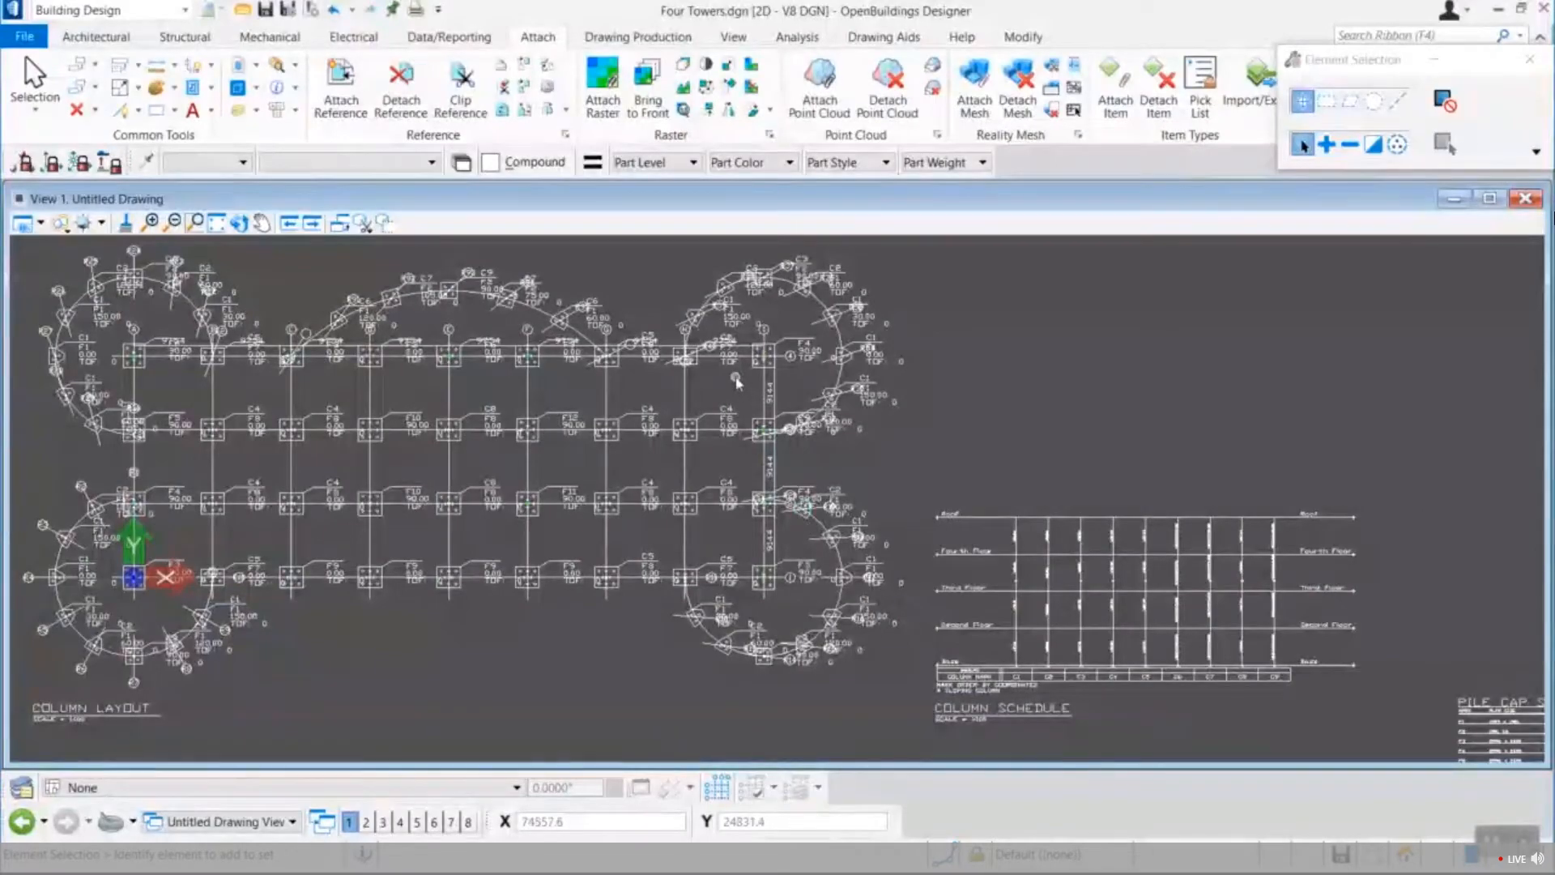
scroll(743, 390, "down", 2)
middle_click_drag(881, 373, 544, 361)
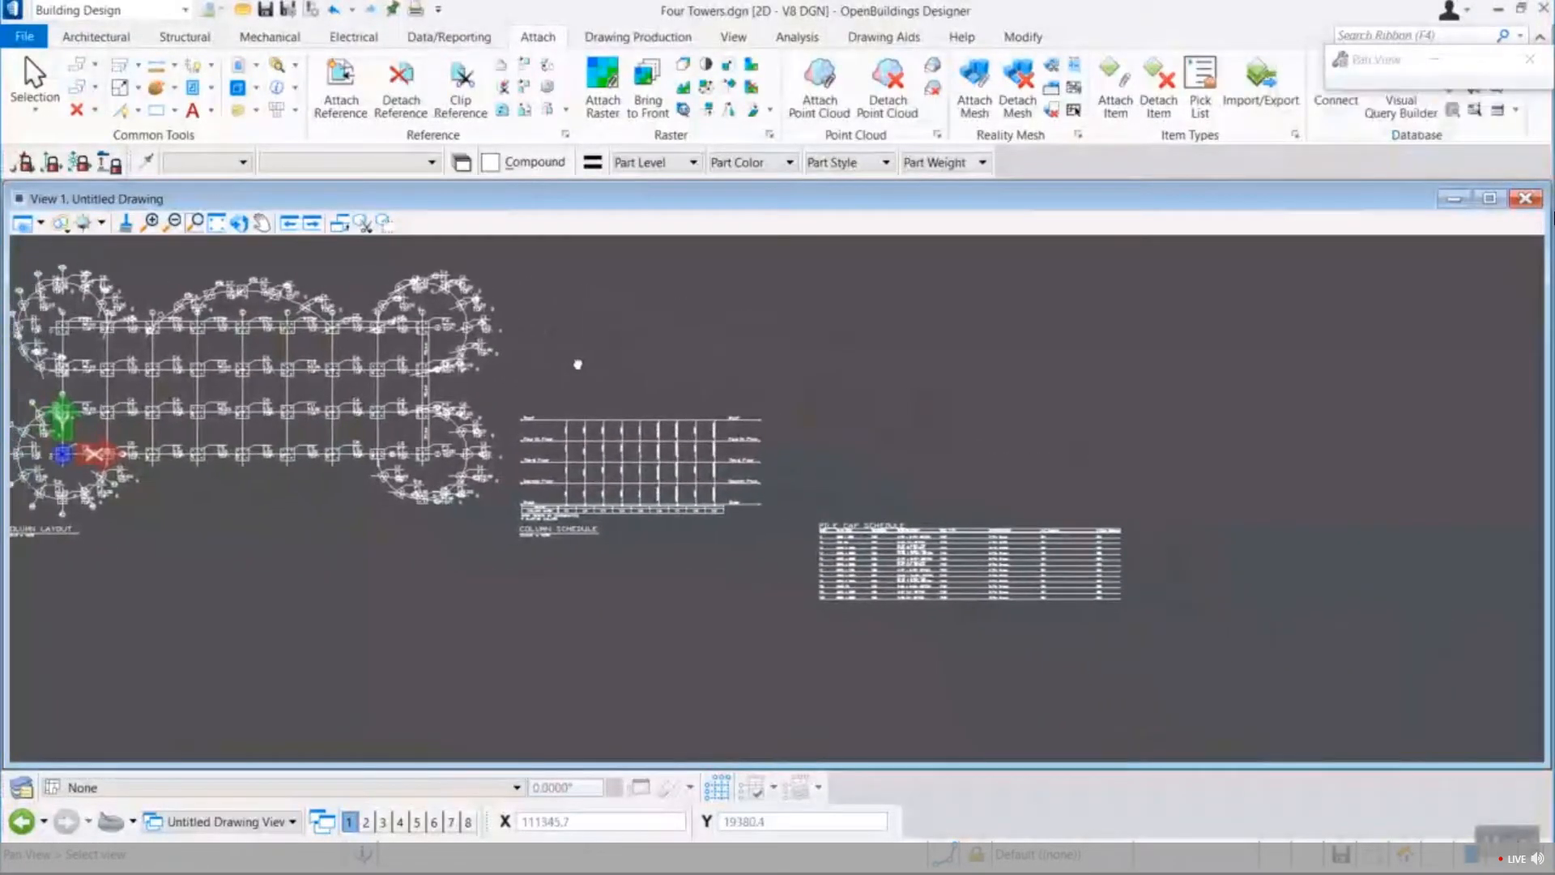
scroll(576, 364, "down", 2)
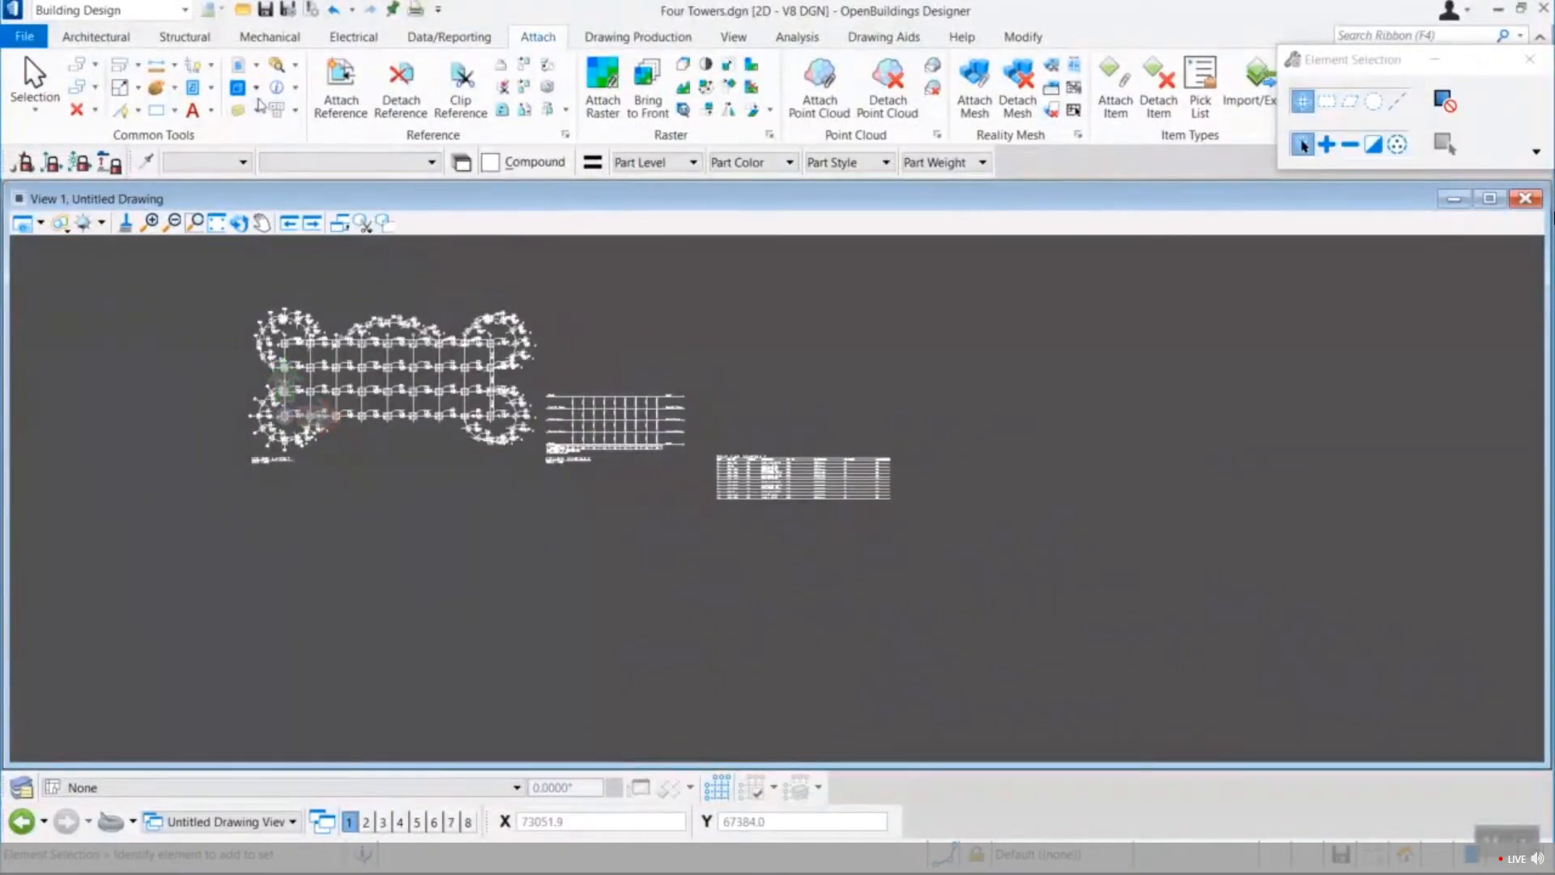
Rename the Untitled Drawing Views view group as Column Footing Sch and apply it.
left_click(256, 89)
left_click(292, 821)
left_click(322, 821)
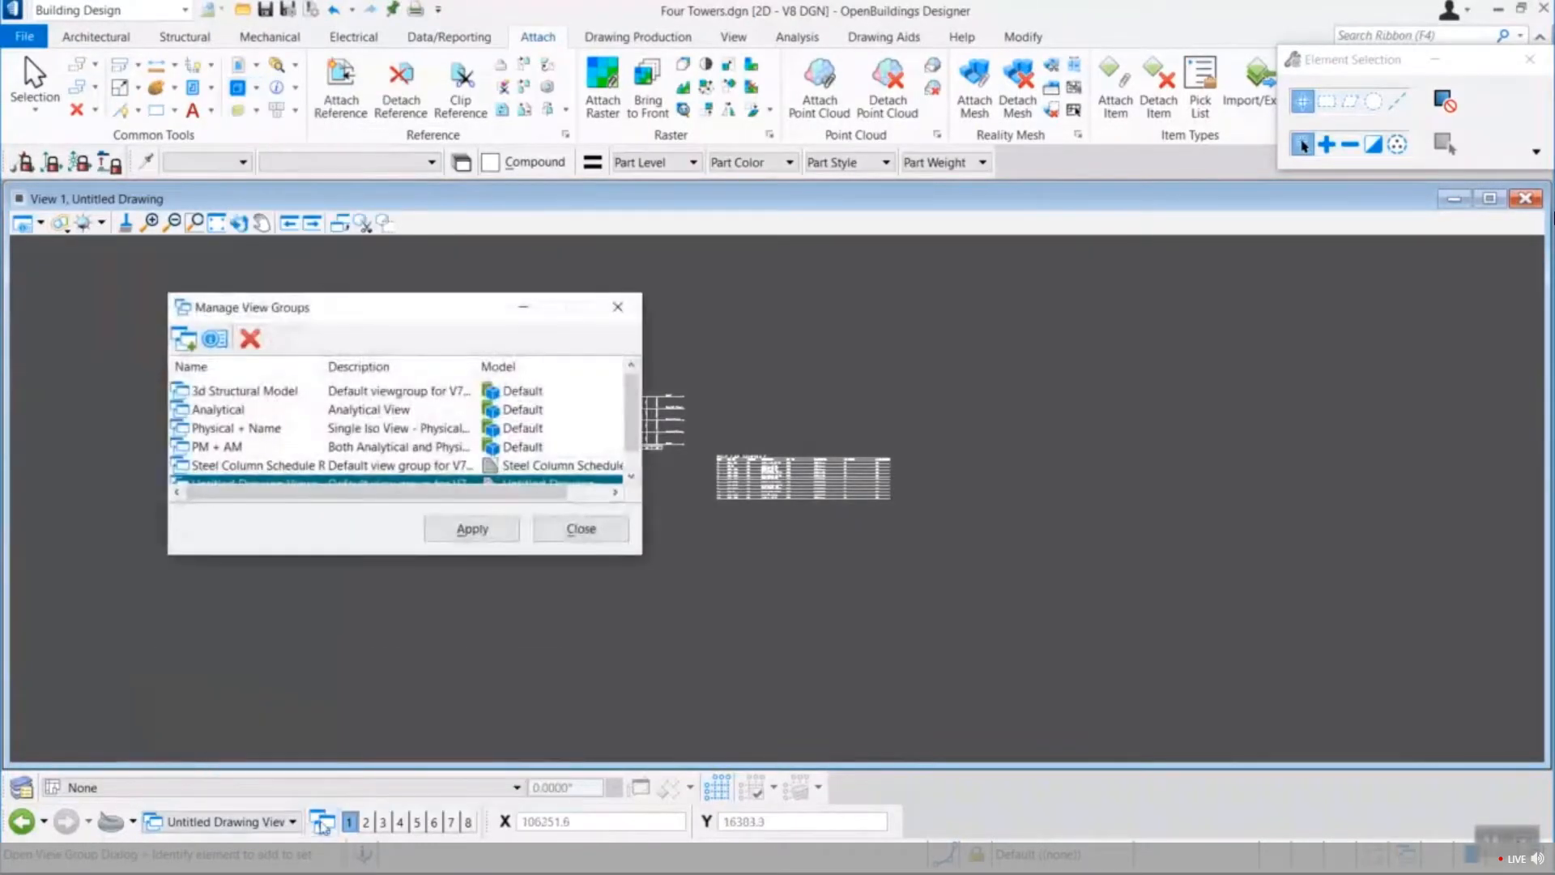
left_click(268, 468)
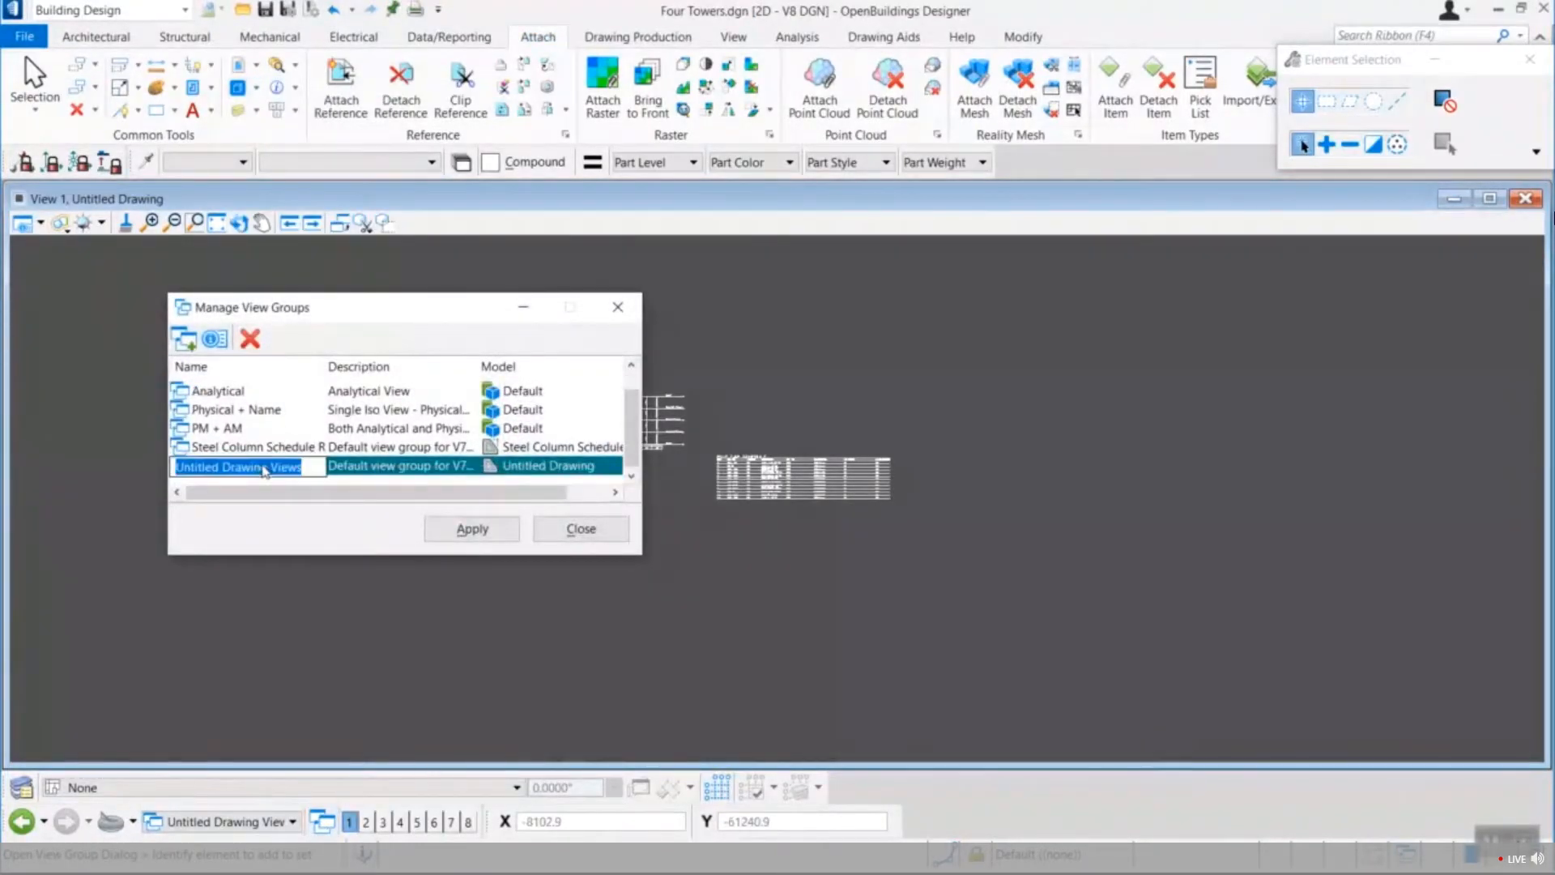
left_click(311, 470)
left_click_drag(311, 469, 170, 478)
type("Column")
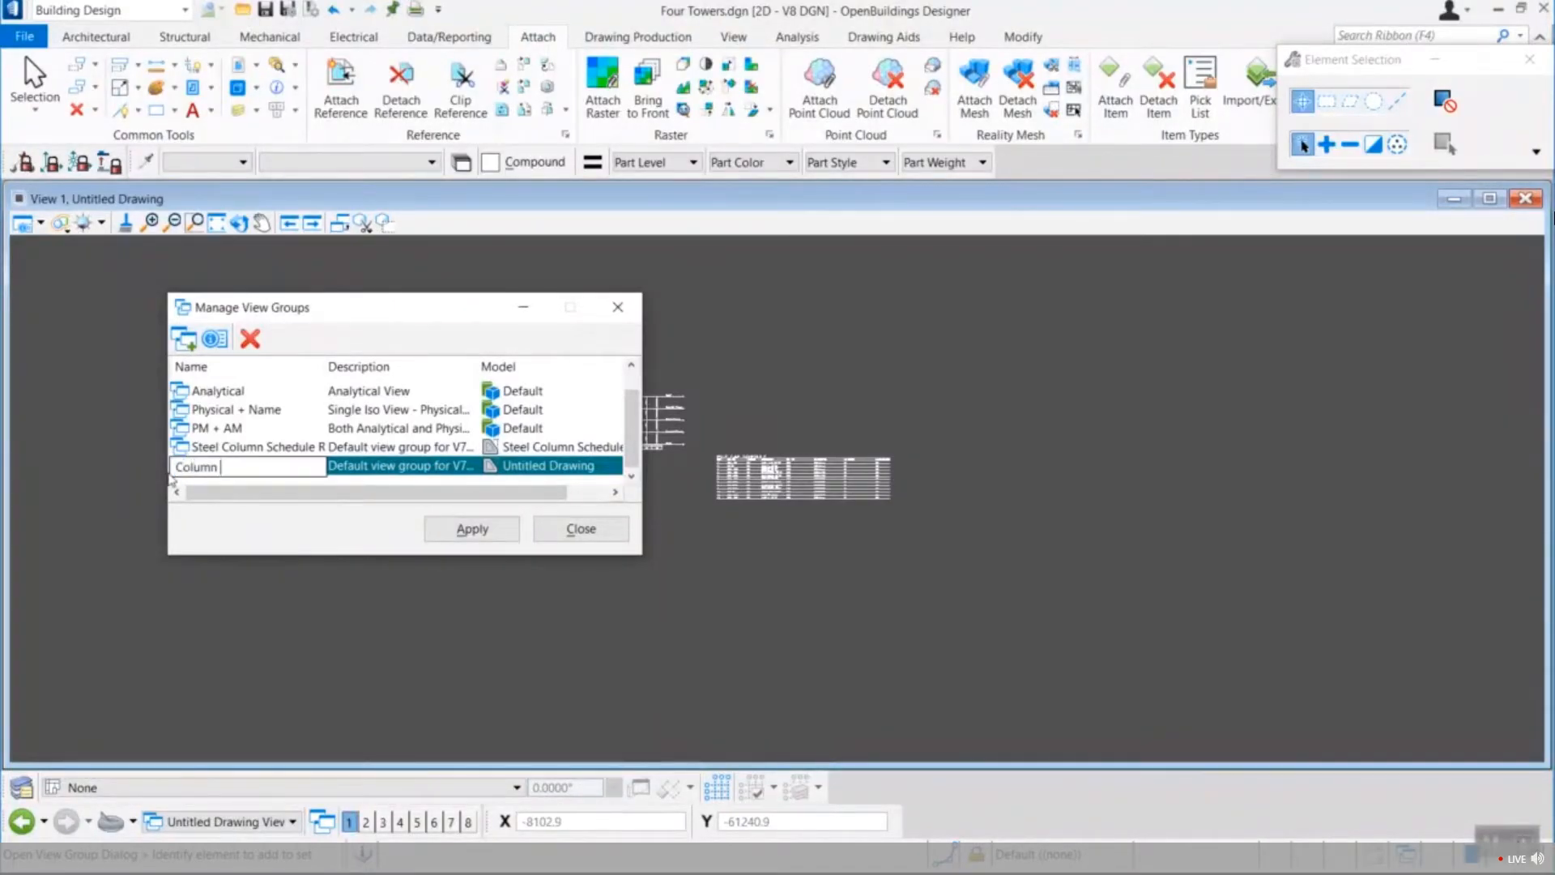
type(" Footing Sch")
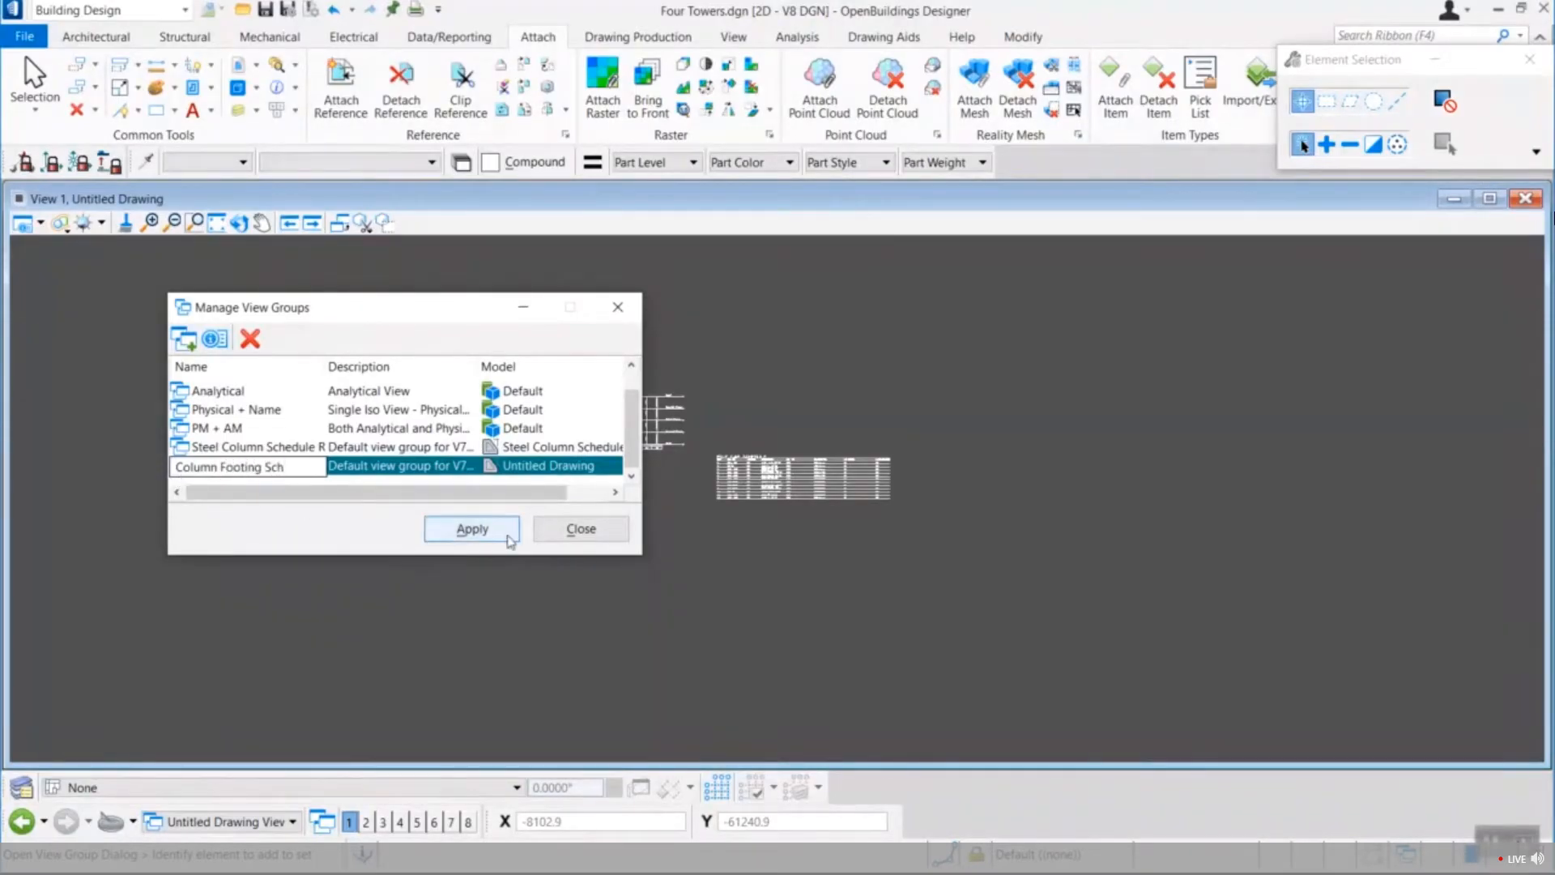
left_click(488, 533)
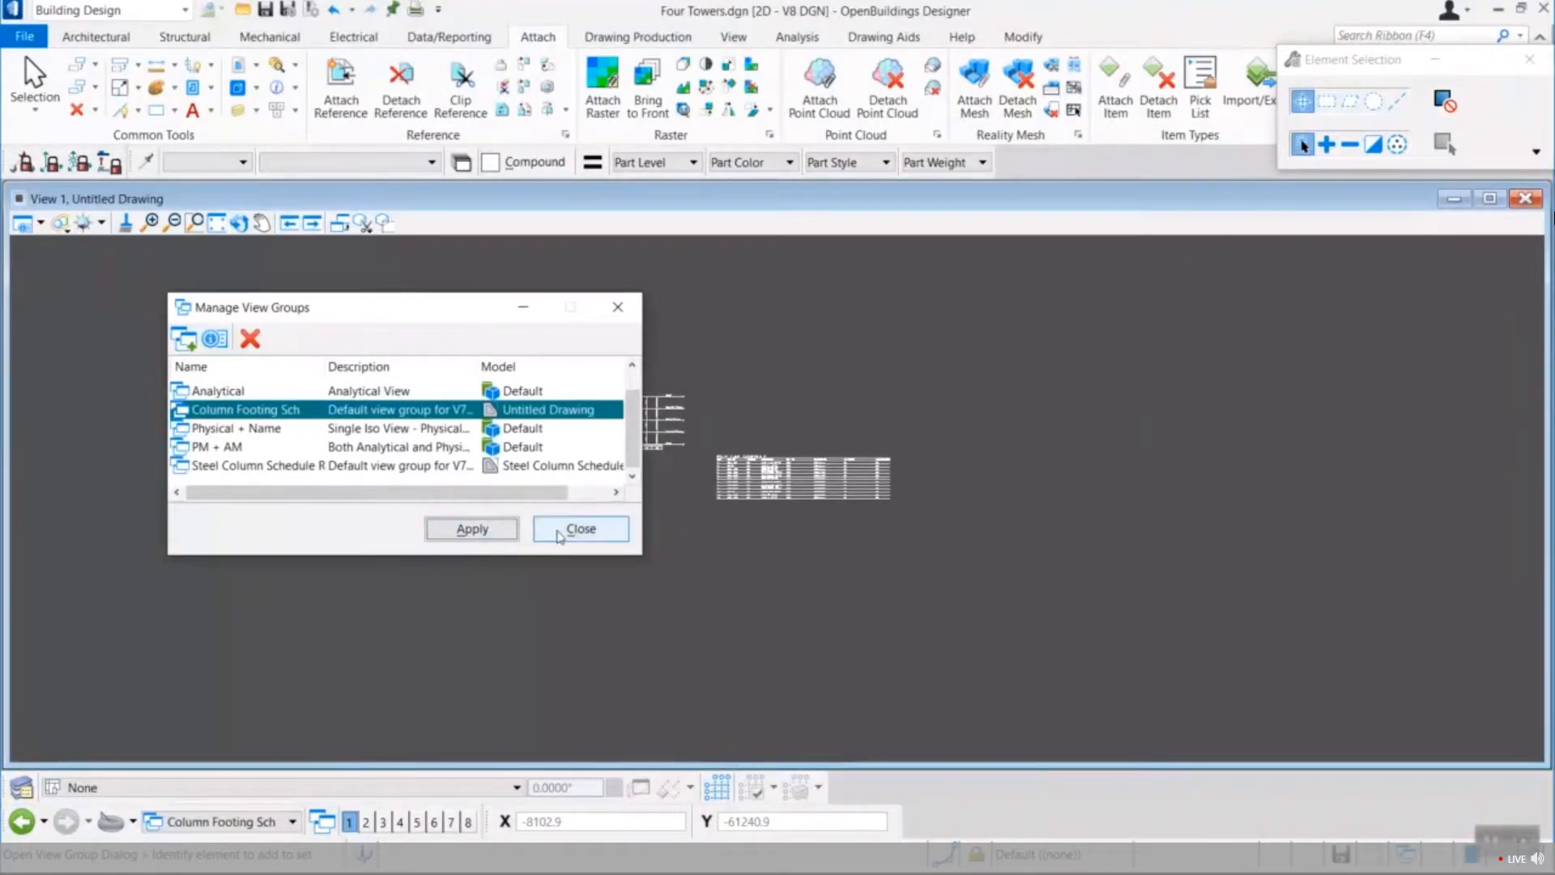
left_click(558, 535)
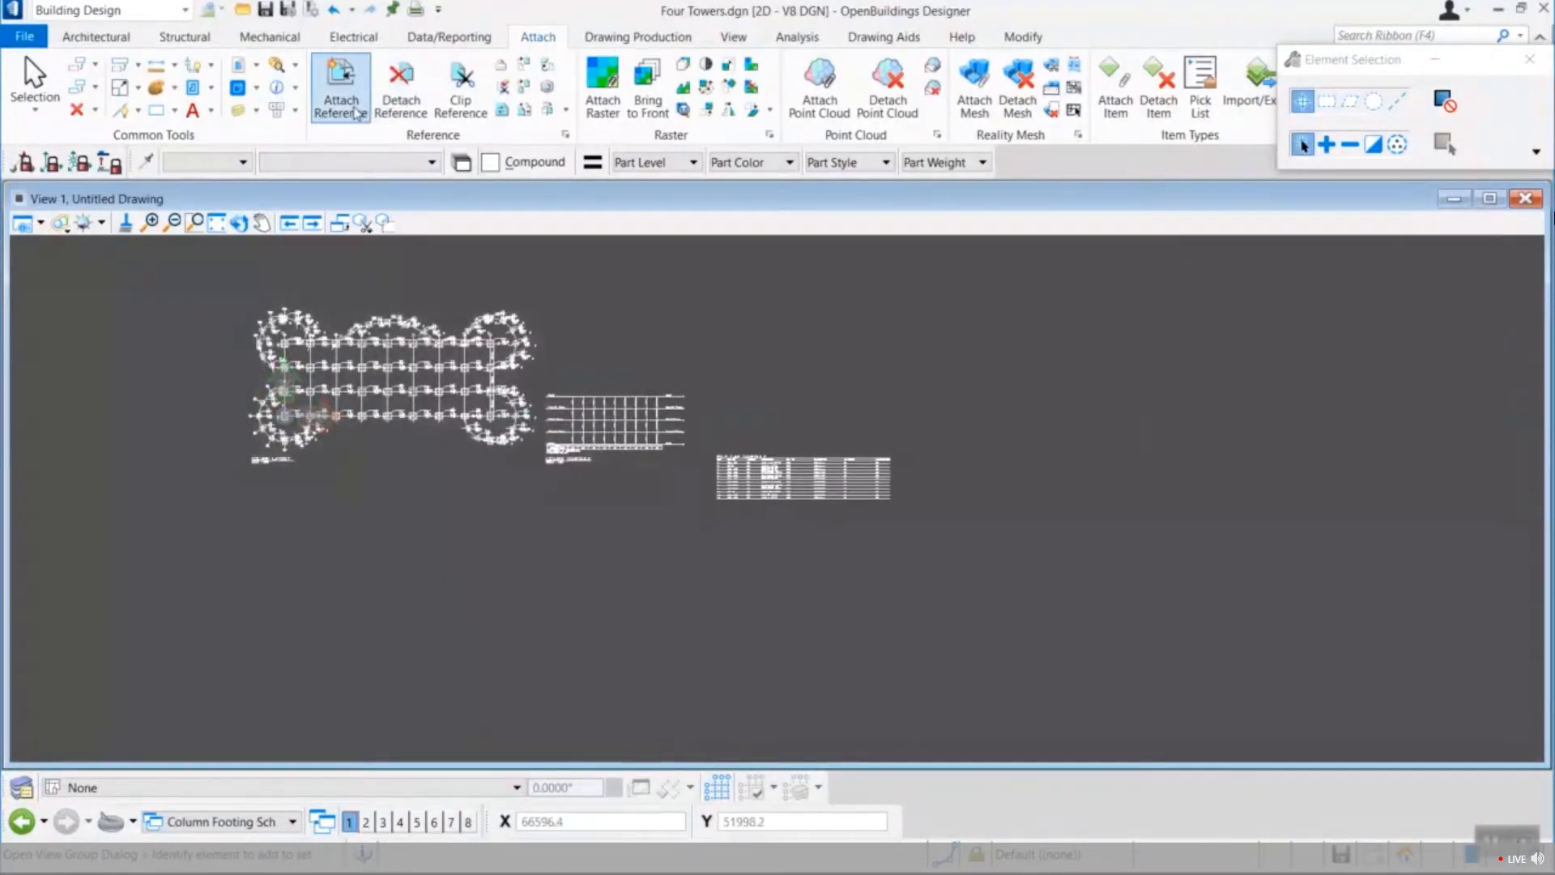
Create a drawing model from seed named Level 1 Floor Plan, with Full Size 1 = 1 annotation scale and its own view group.
left_click(255, 87)
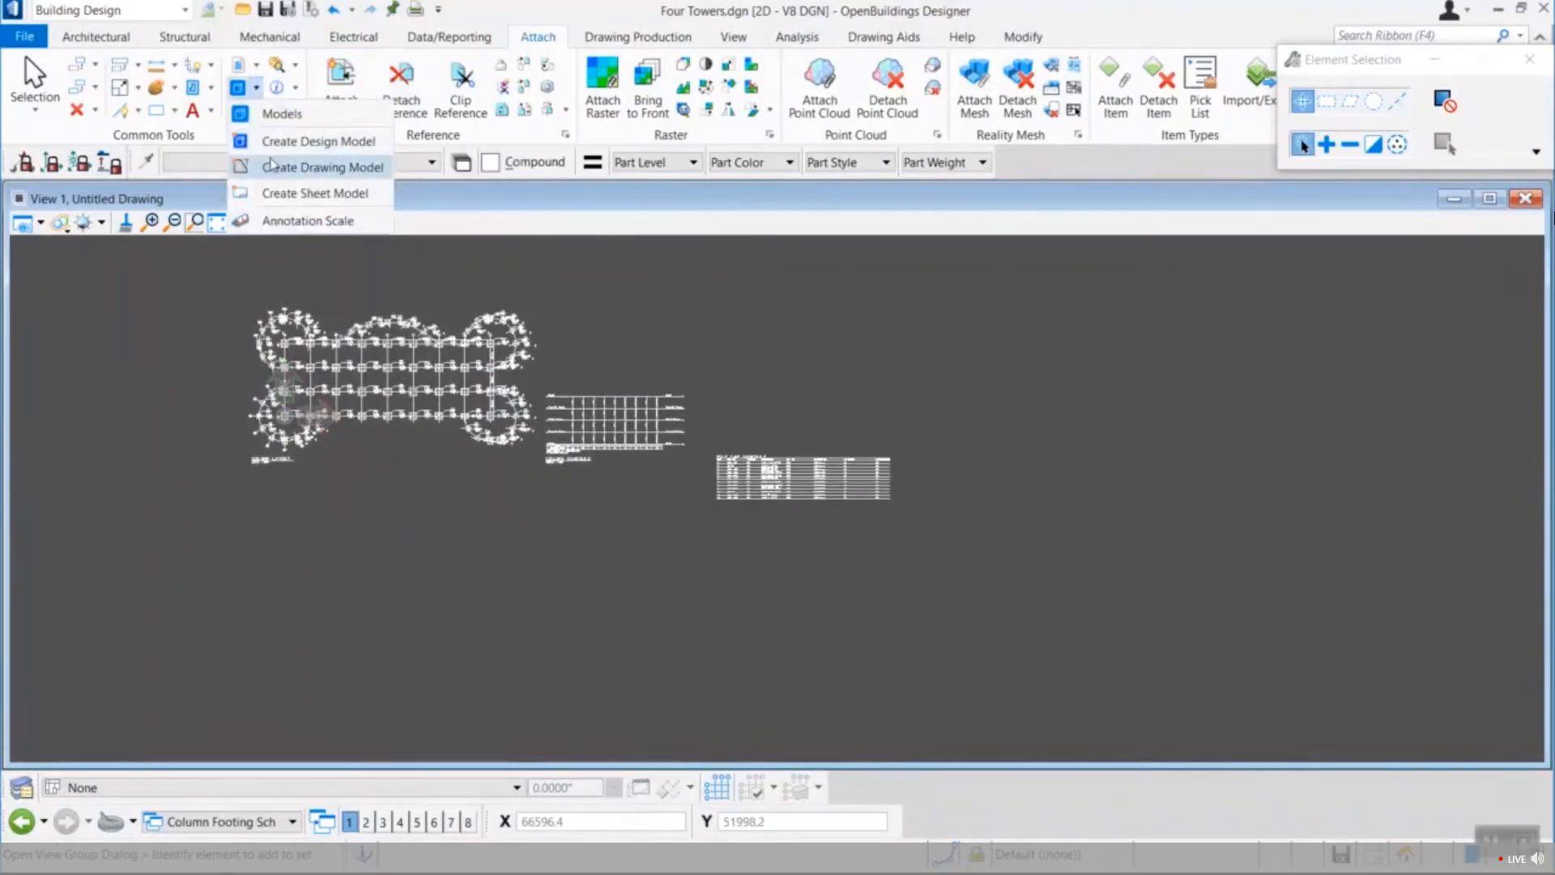
left_click(273, 168)
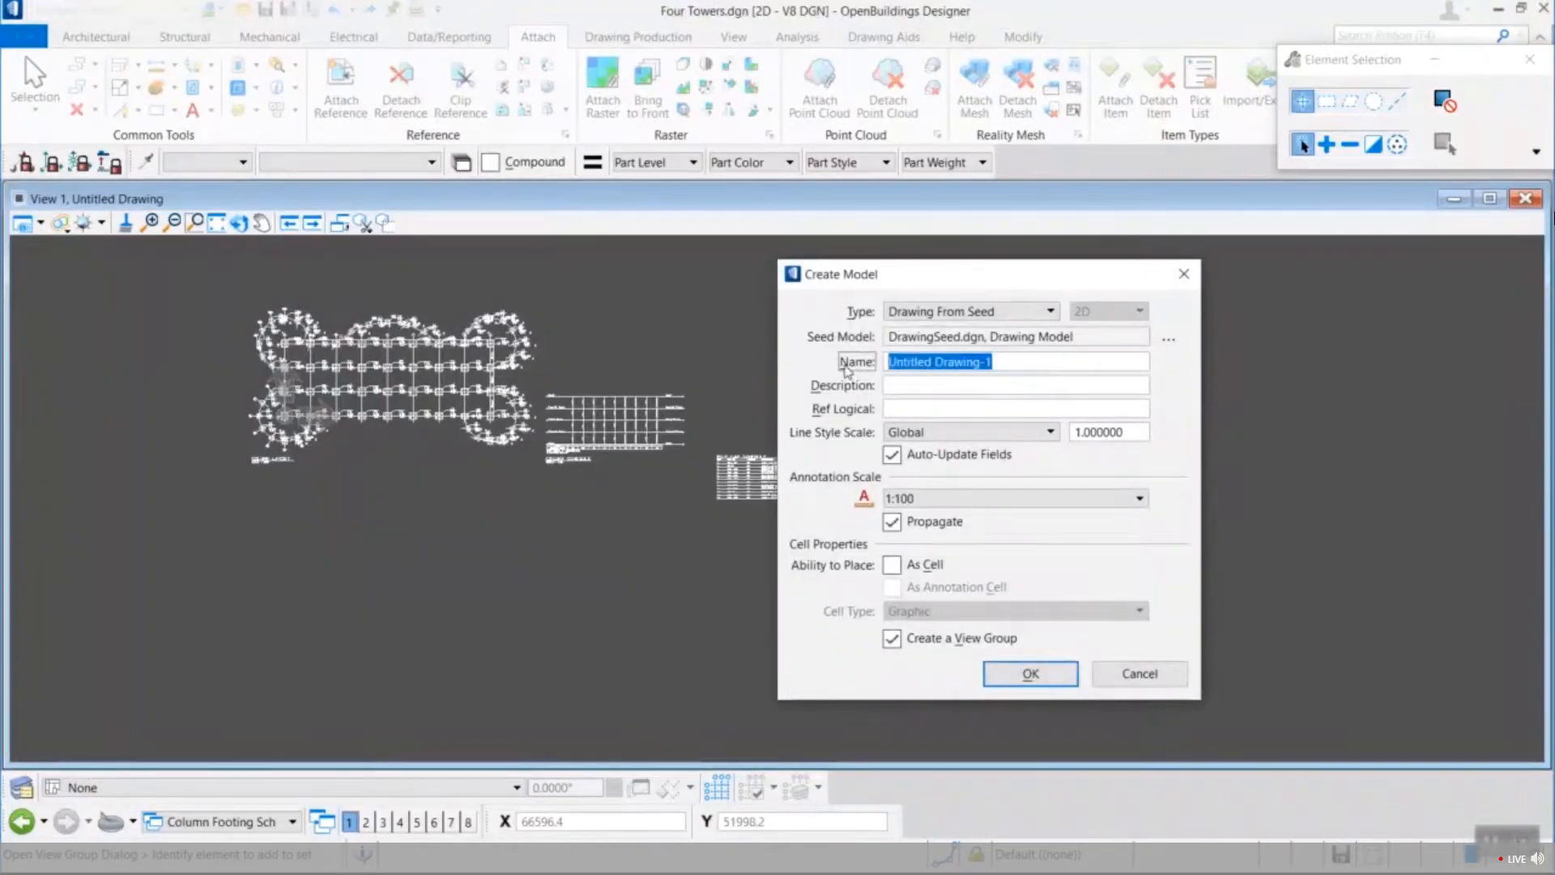
type("Level 1 Floo")
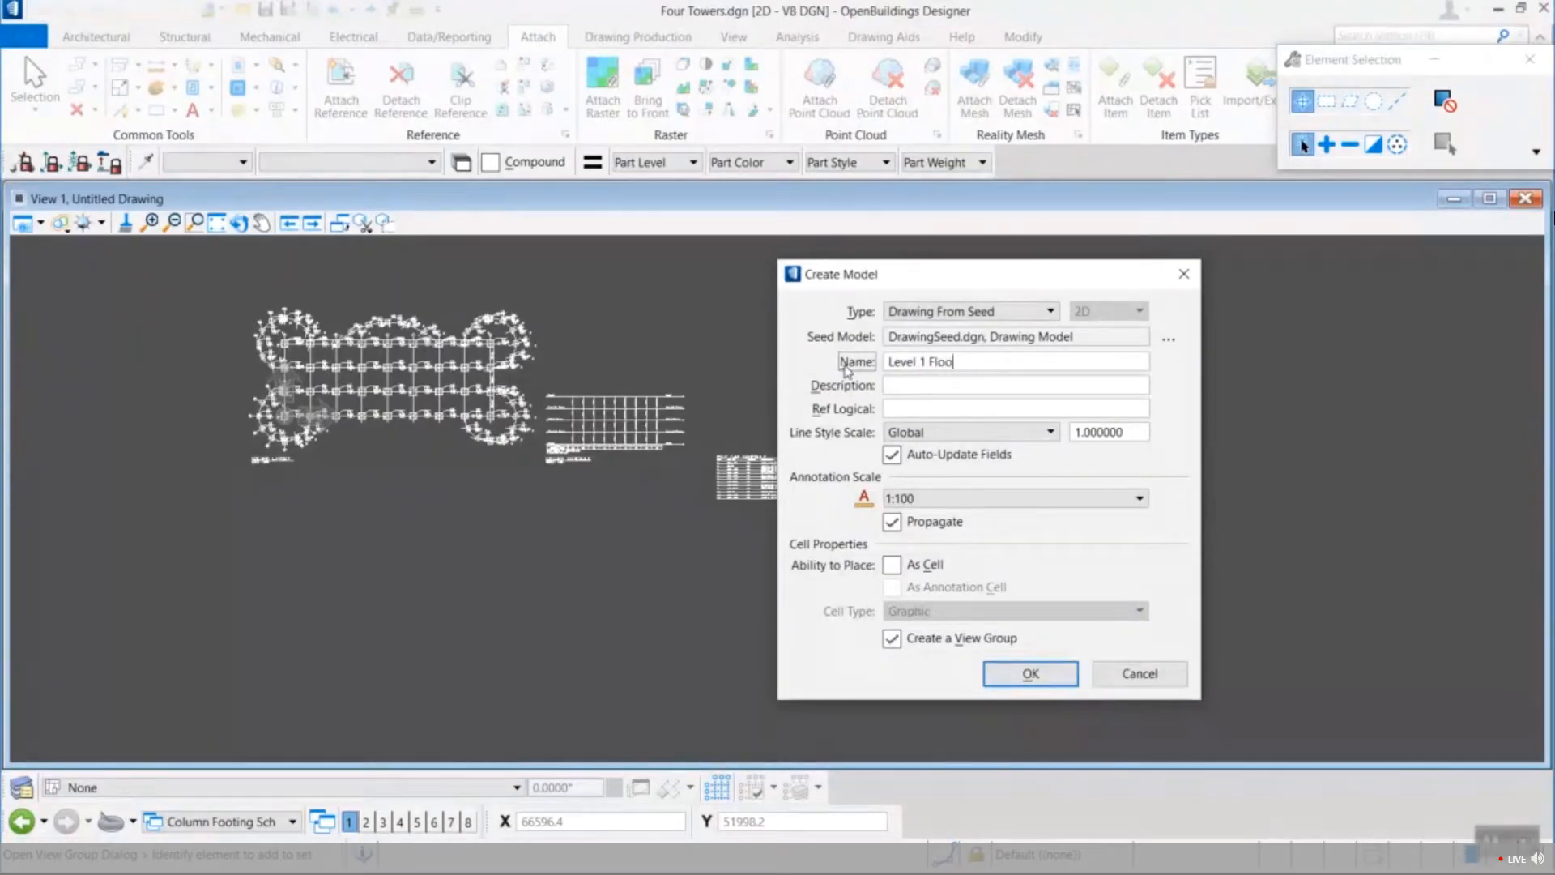
type("r Plan")
left_click(1036, 313)
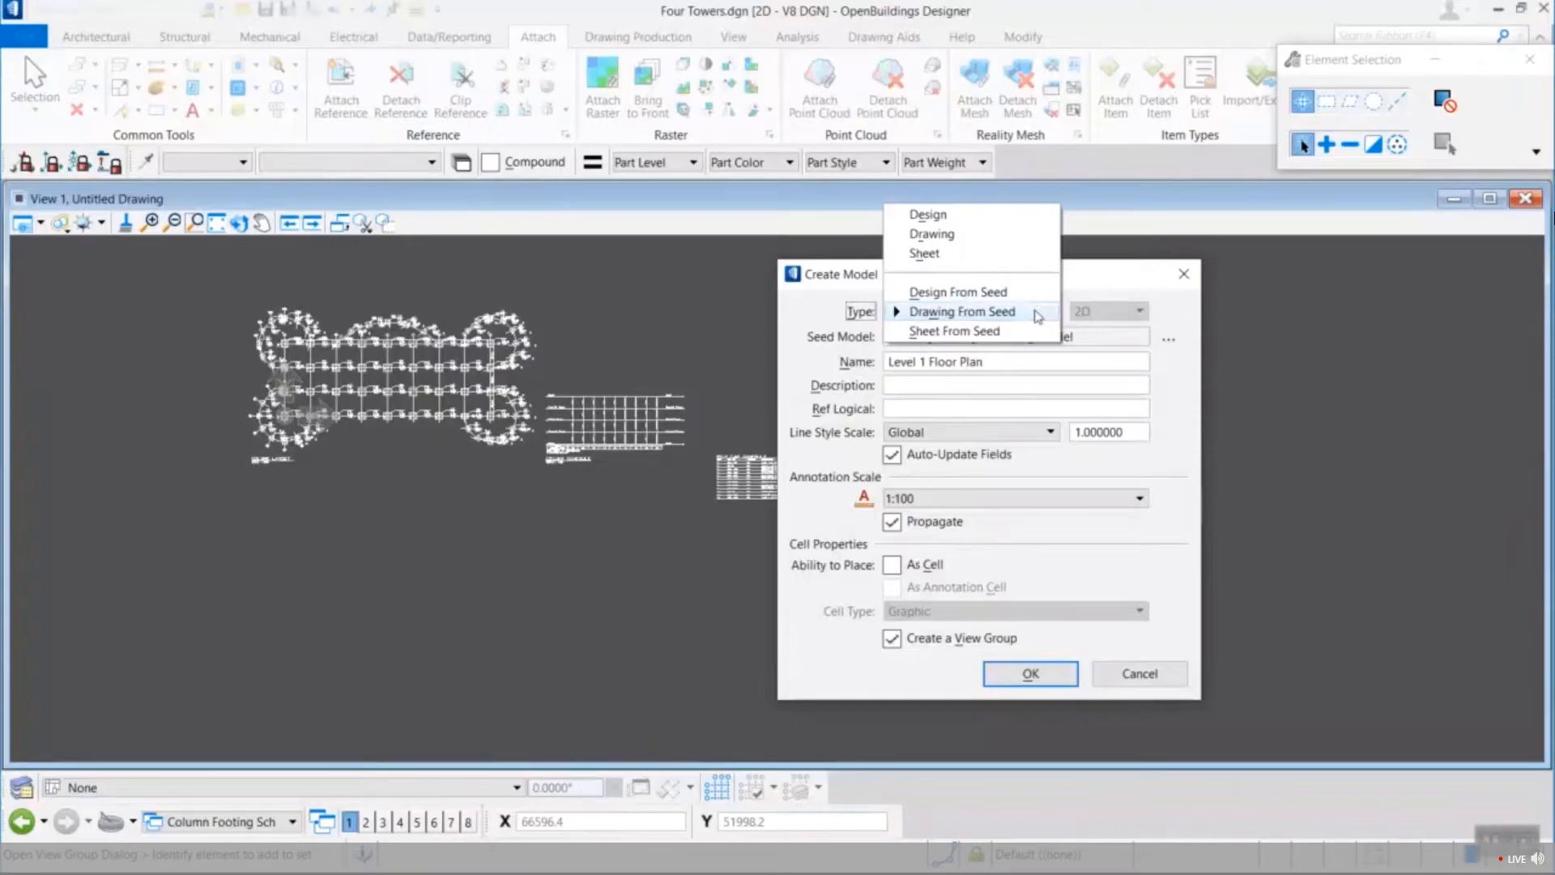
left_click(1038, 315)
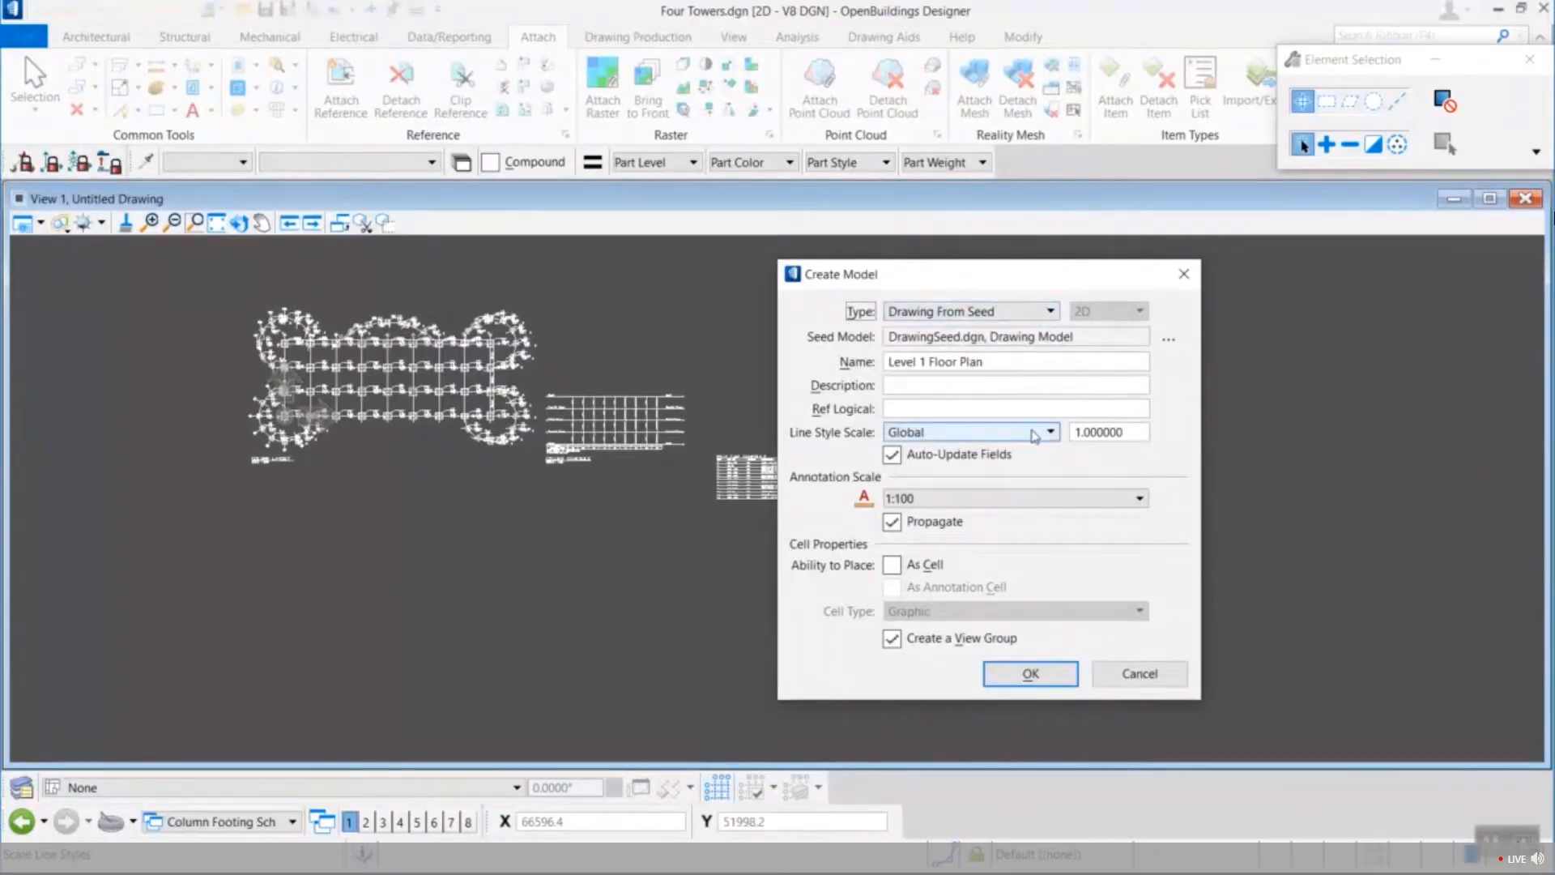
left_click(1035, 434)
left_click(1035, 434)
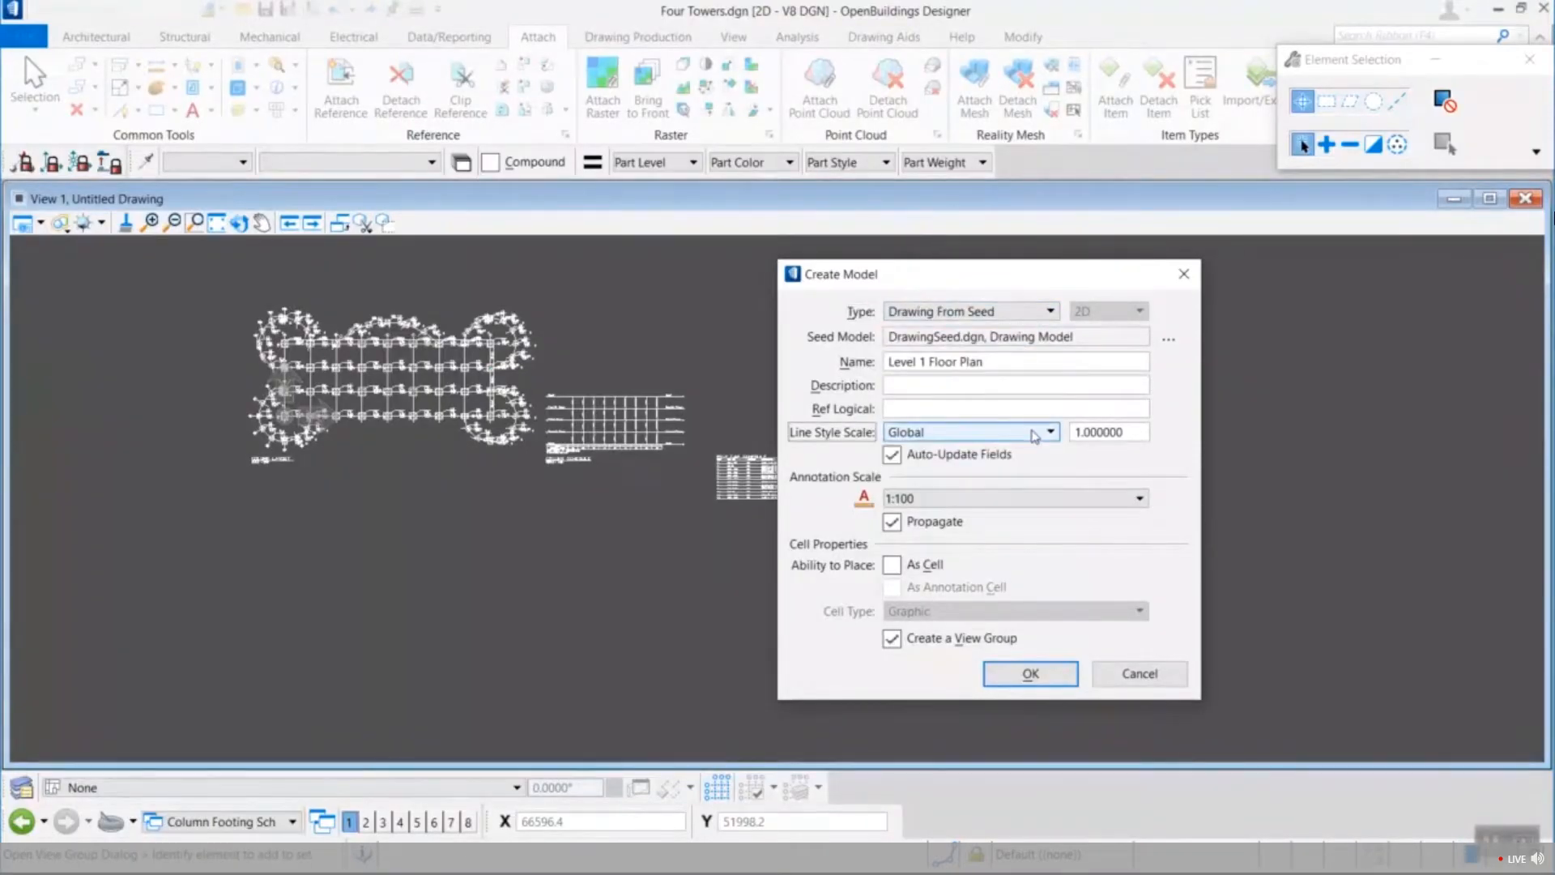
left_click(929, 500)
left_click(919, 84)
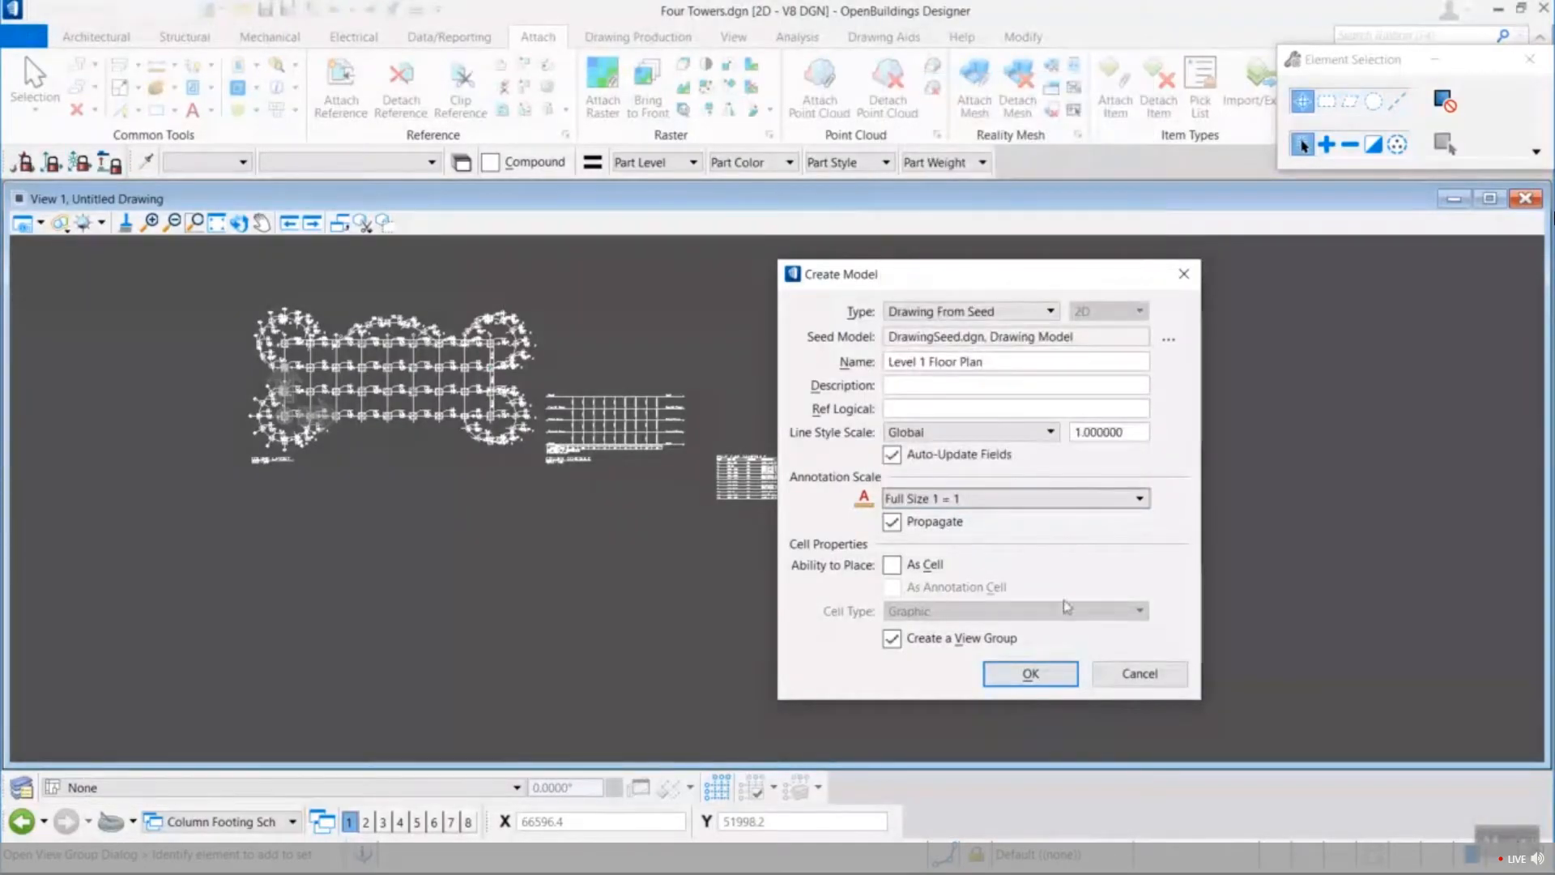
left_click(1030, 673)
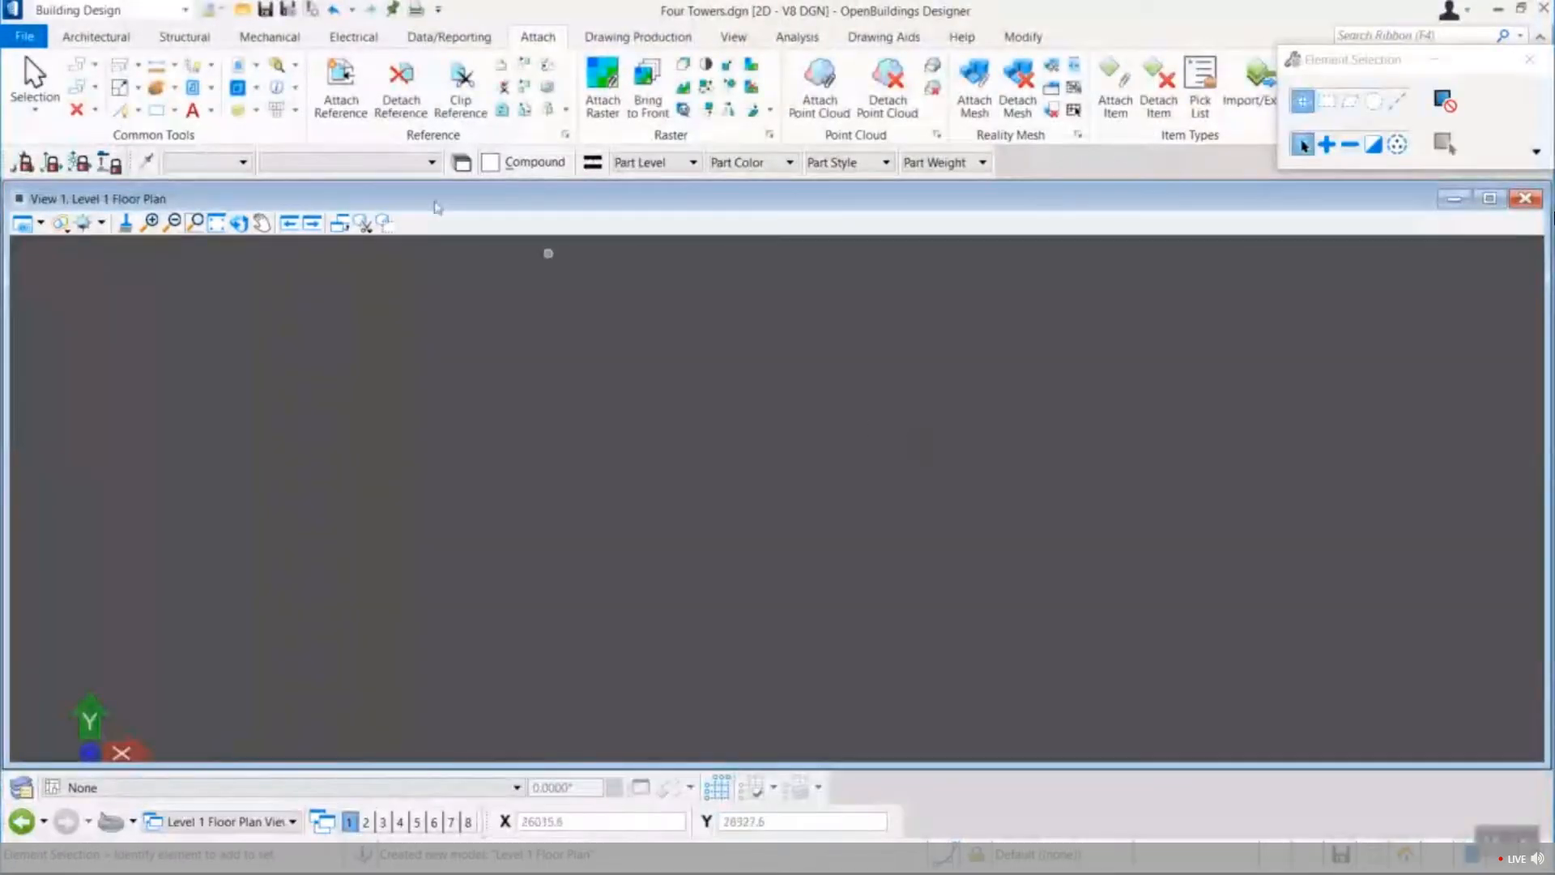
Attach Level 1 Floor Plan.dxf as a reference, in millimeters, with coincident orientation and Full Size 1 = 1 scale.
left_click(340, 85)
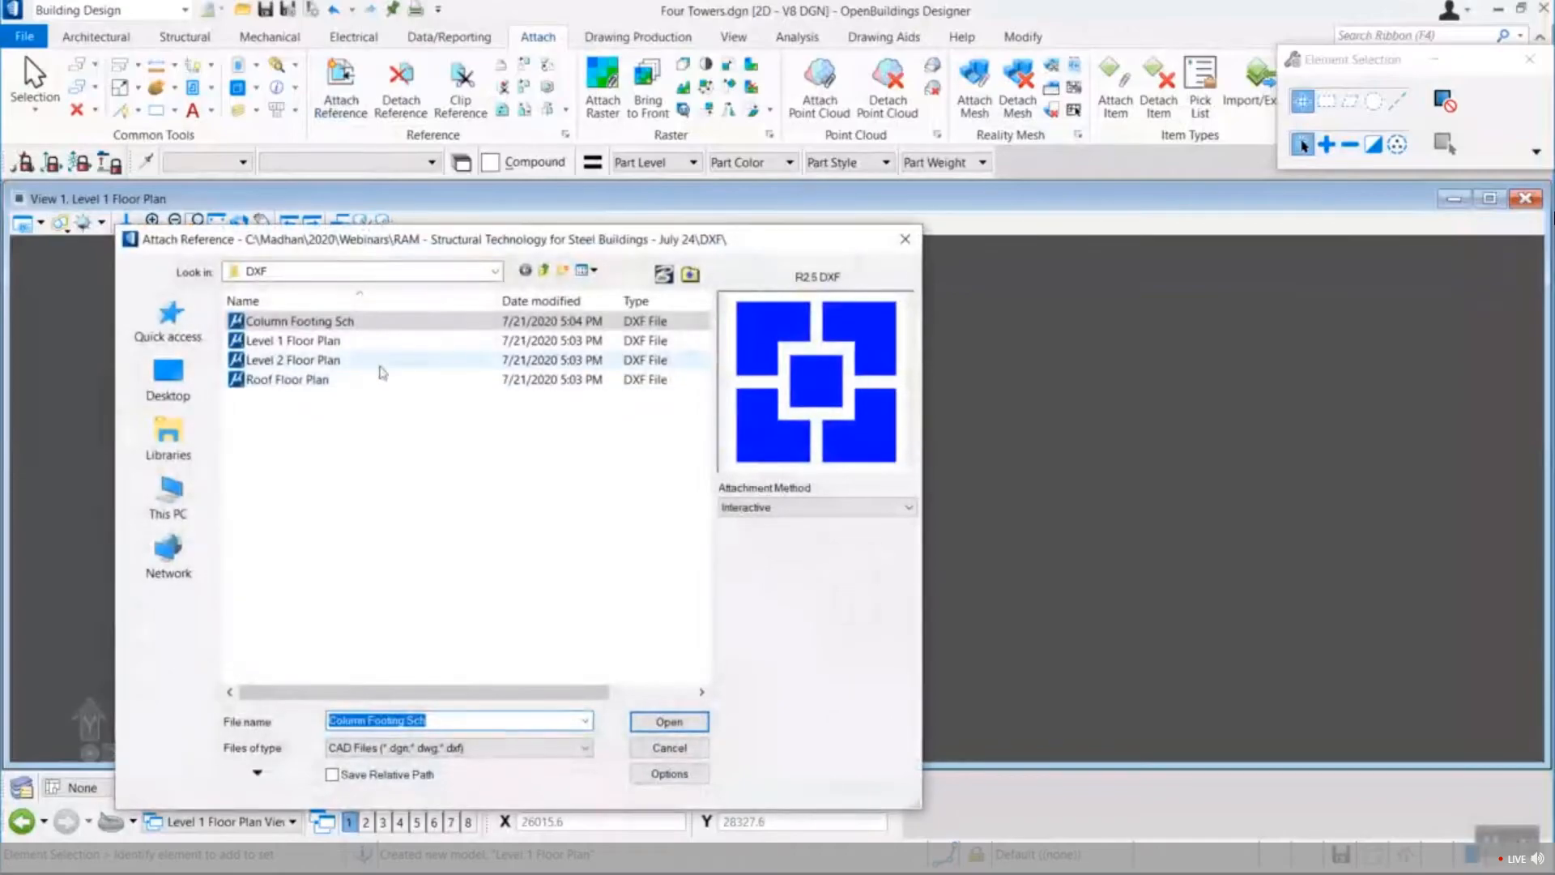
left_click(316, 341)
left_click(689, 724)
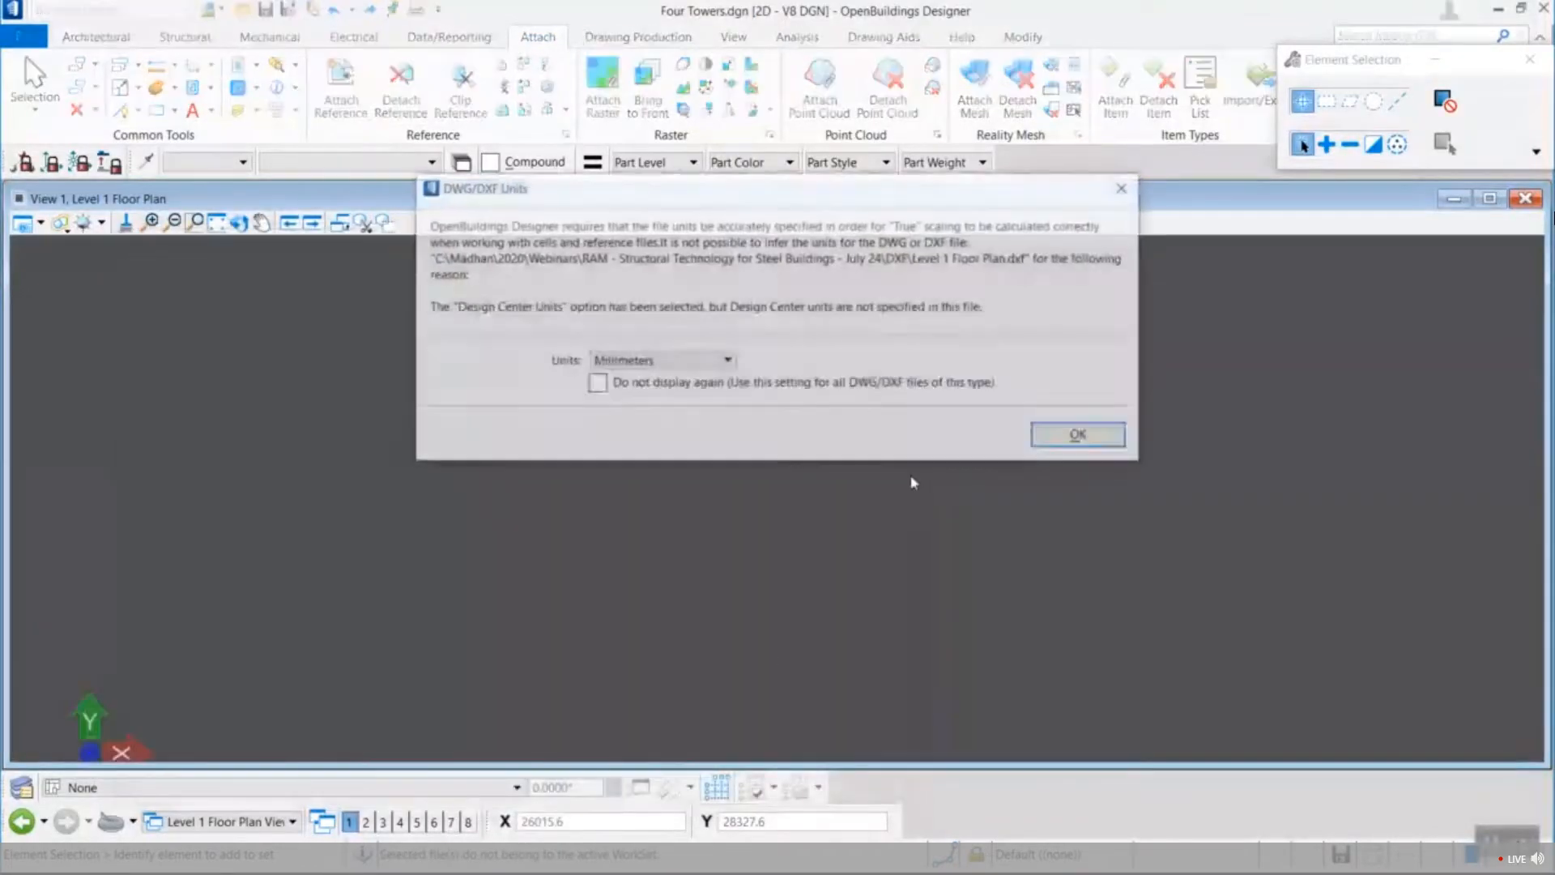
left_click(1081, 436)
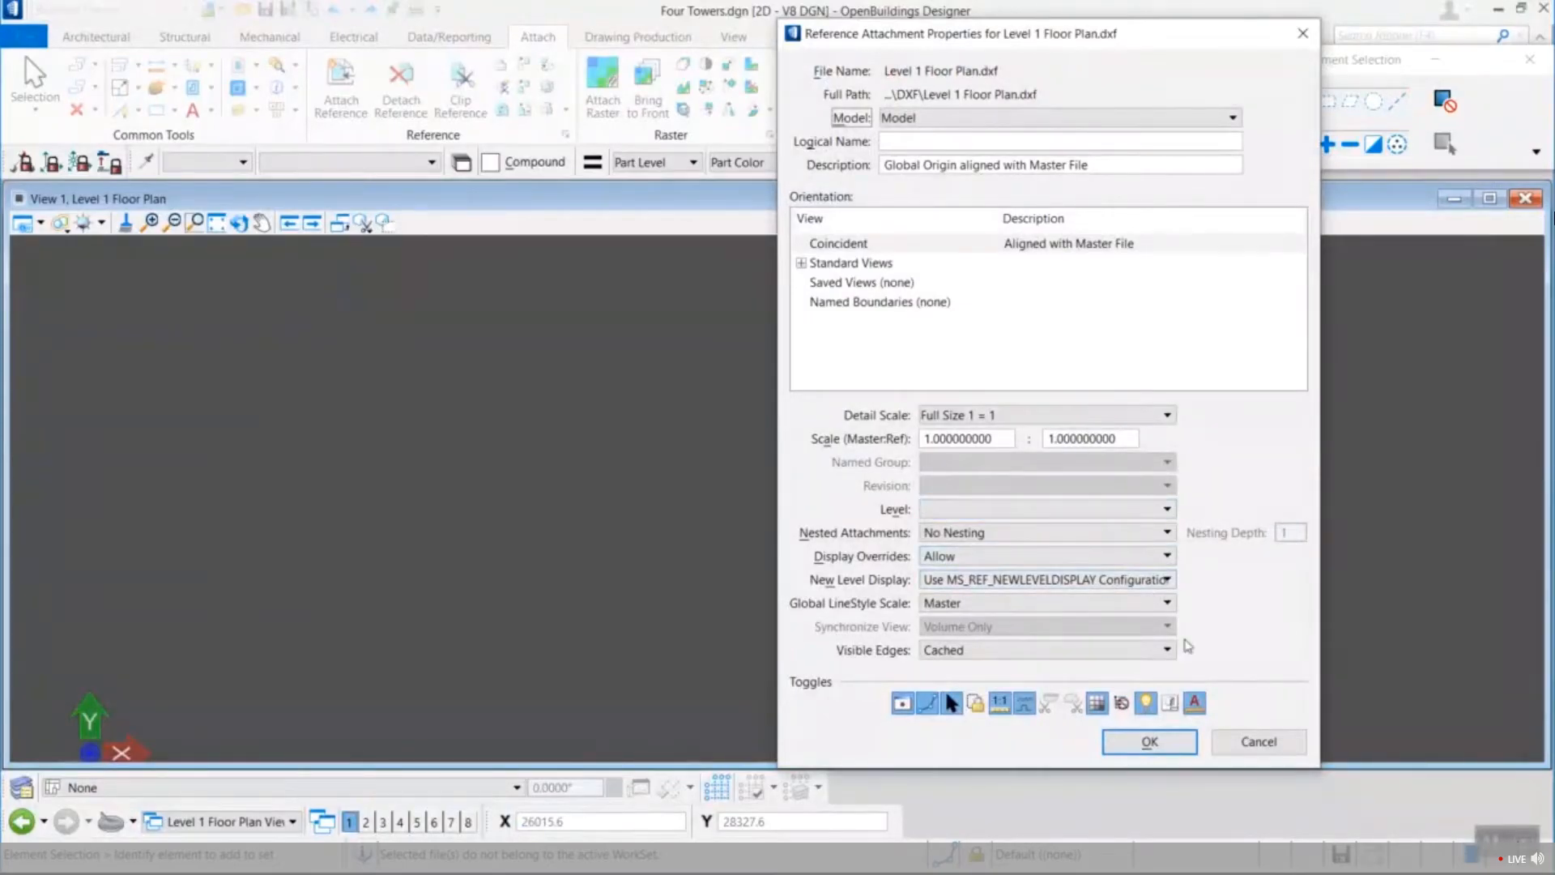
left_click(1149, 741)
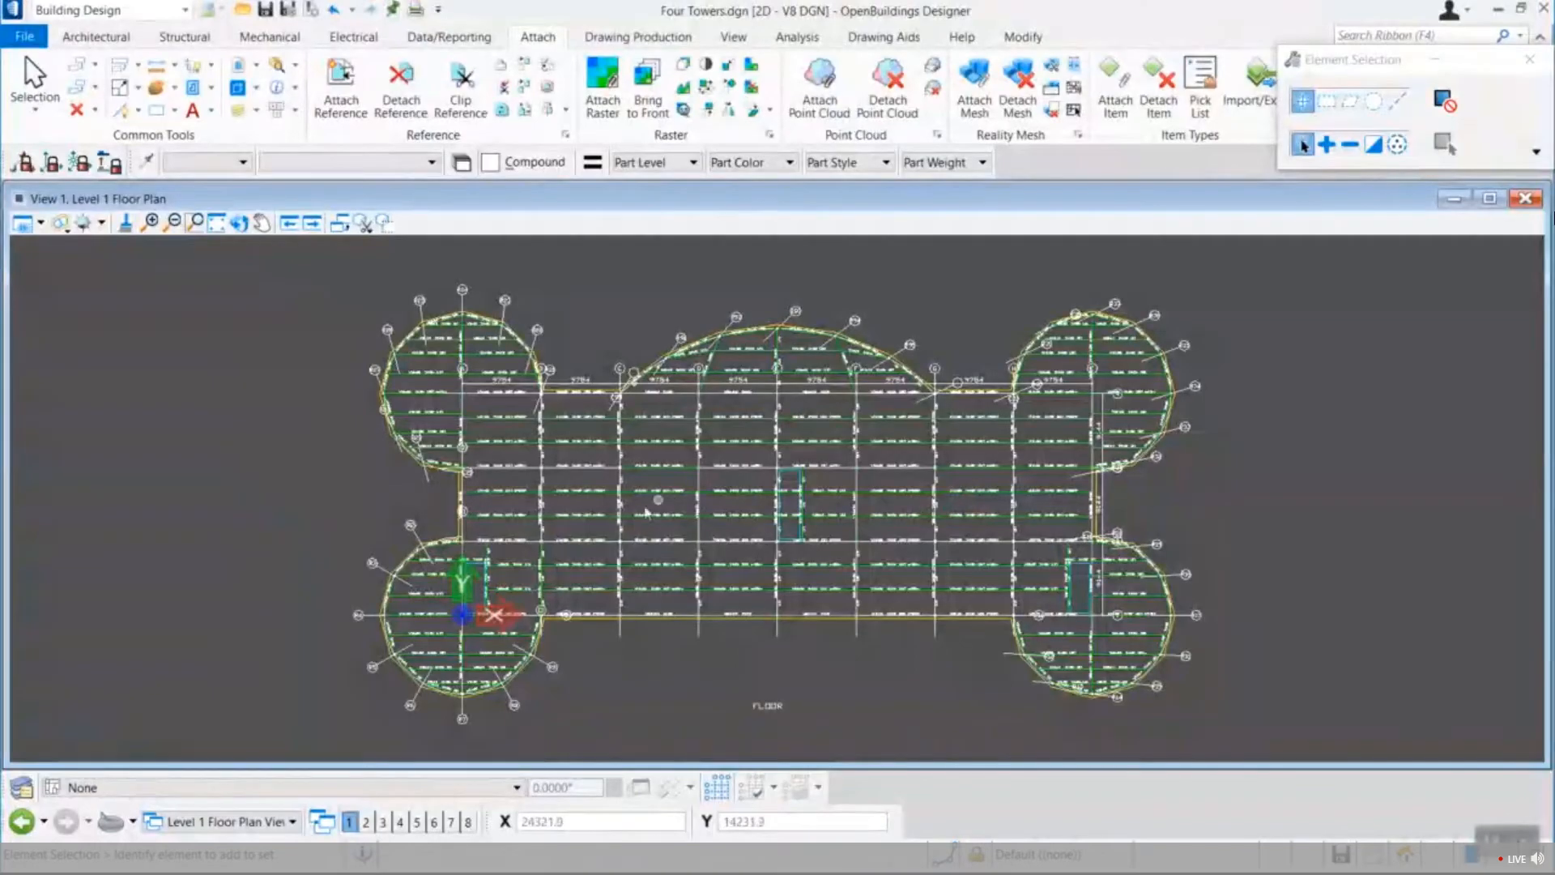
Examine the beam sizes, stud counts and cambers across the Level 1 floor plan, including the circular towers.
scroll(627, 528, "up", 8)
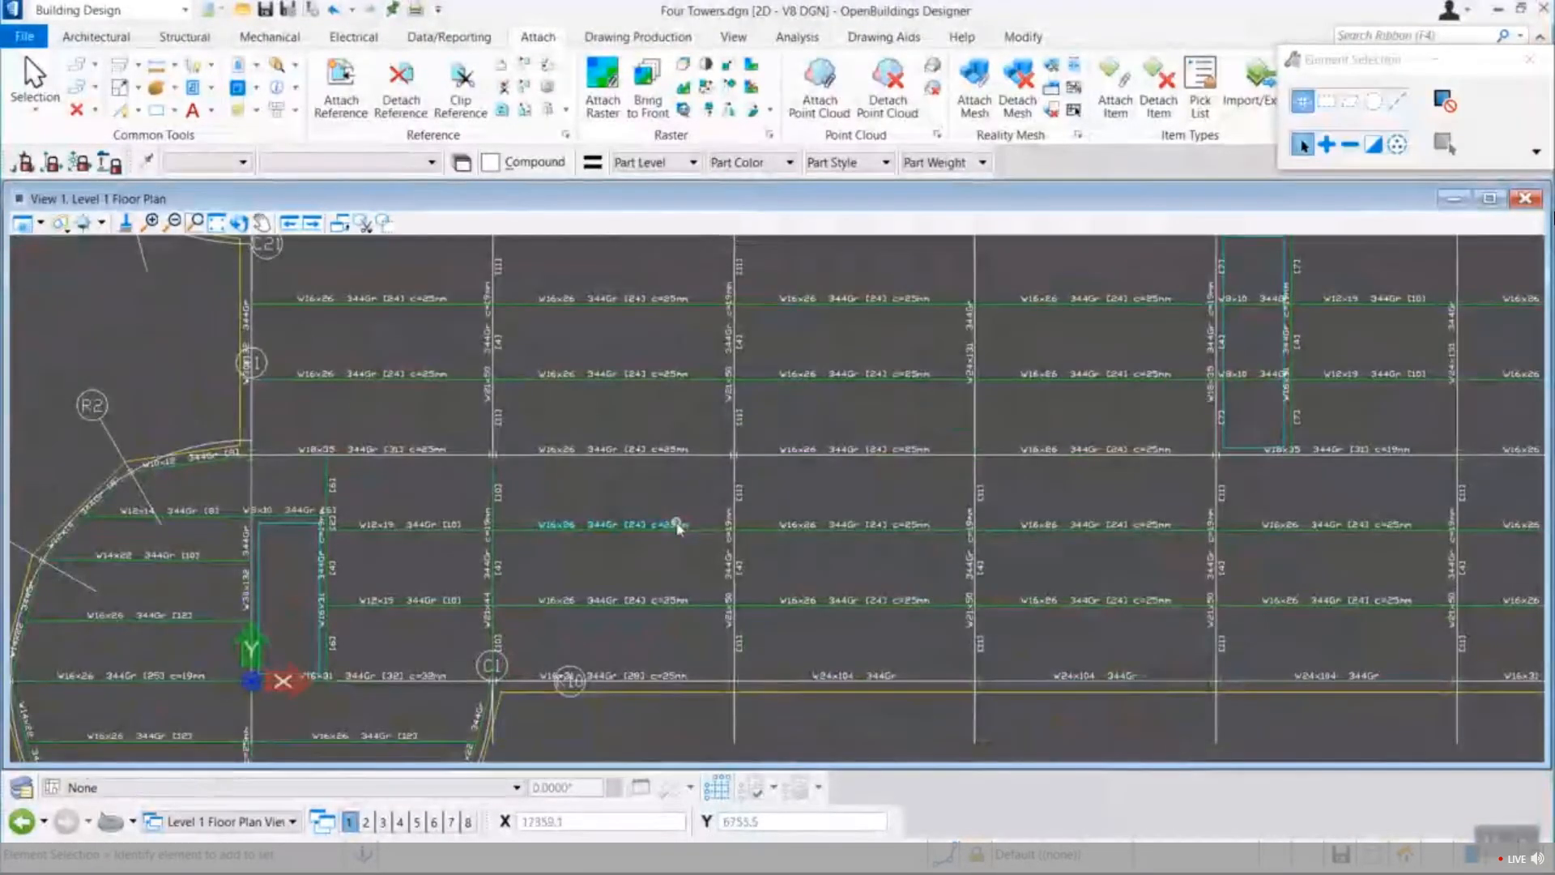
middle_click_drag(872, 399, 845, 405)
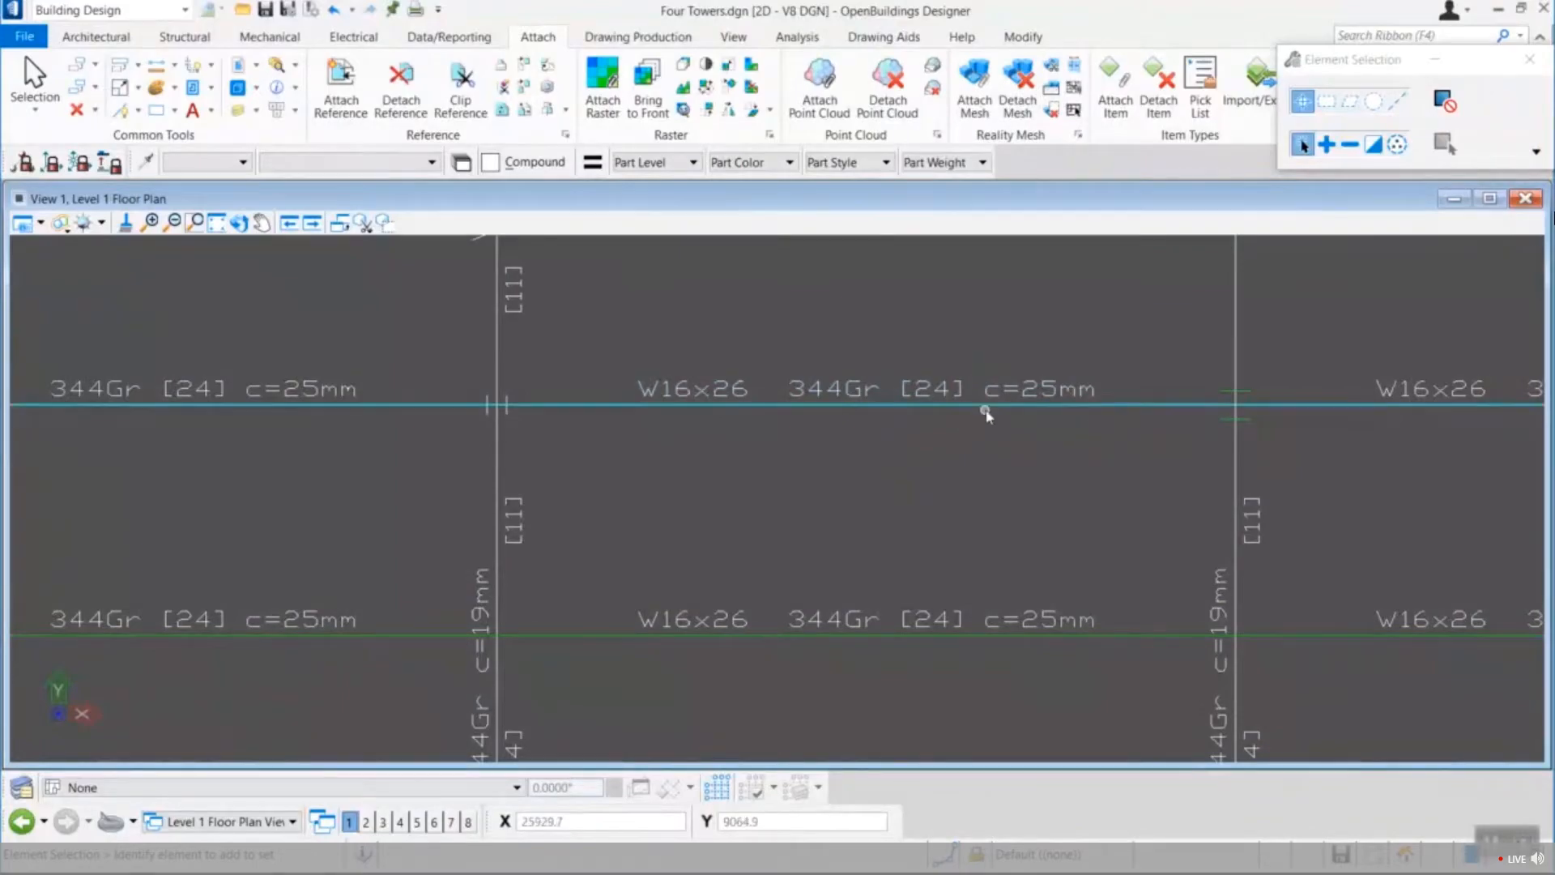
scroll(1016, 423, "down", 5)
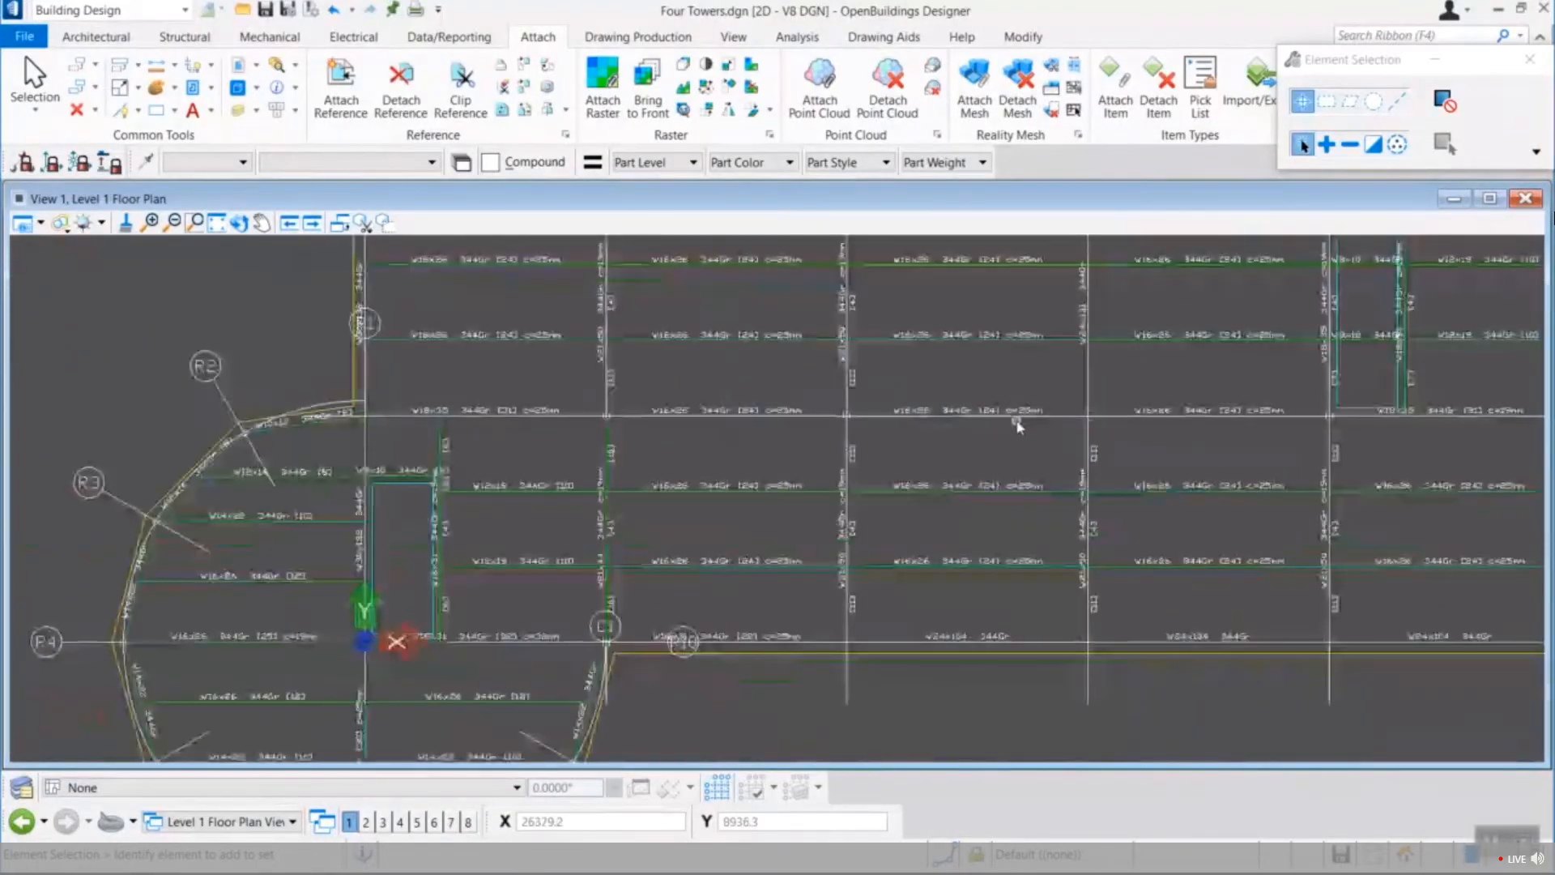
middle_click_drag(806, 541, 544, 421)
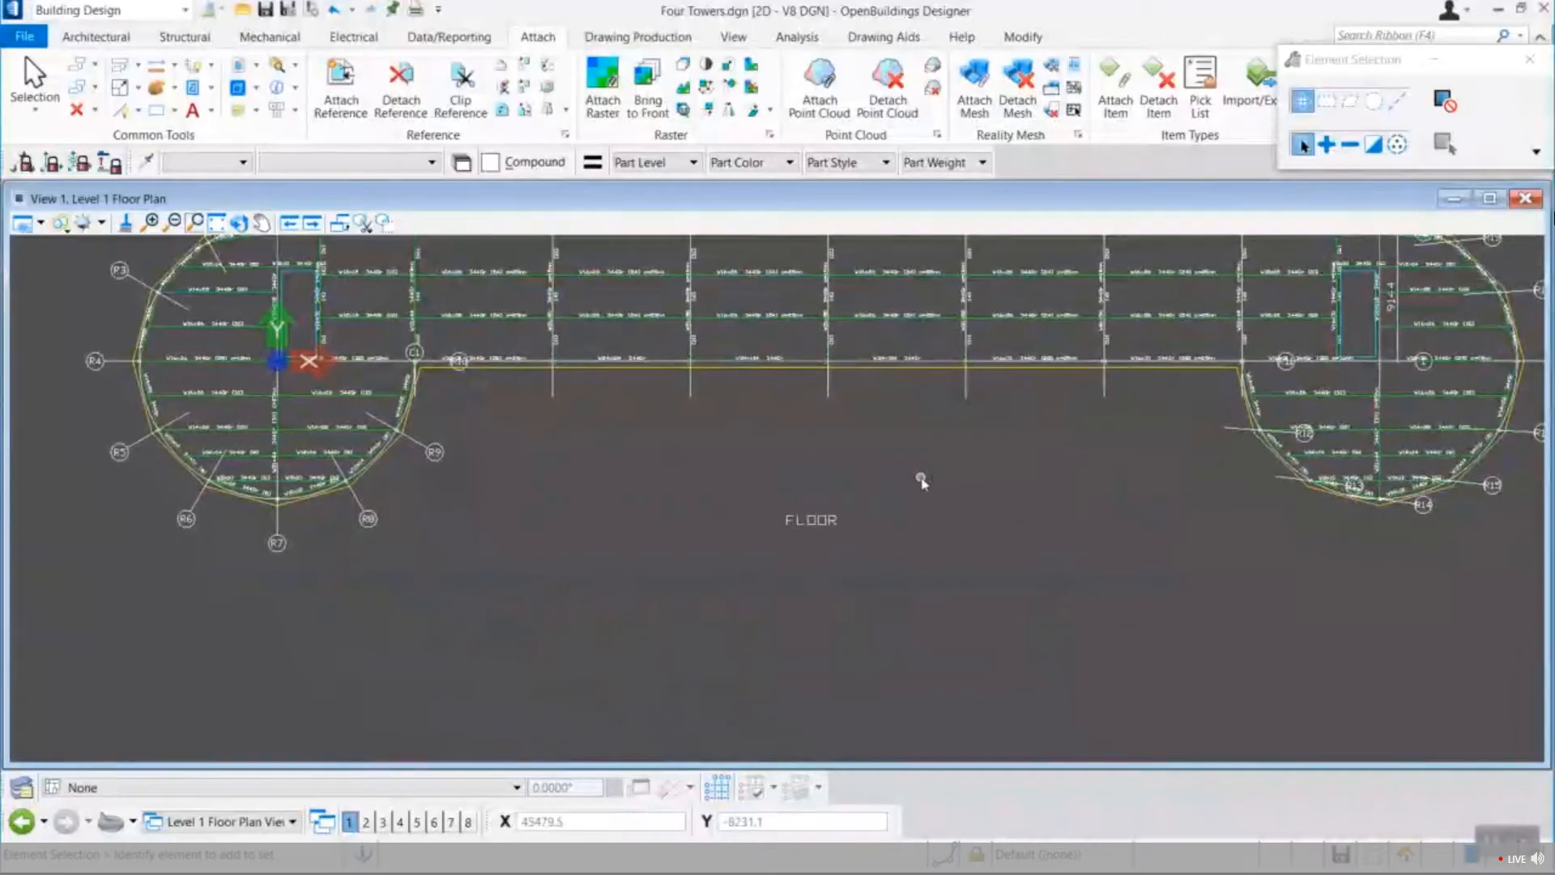
middle_click_drag(923, 479, 470, 637)
scroll(929, 452, "up", 5)
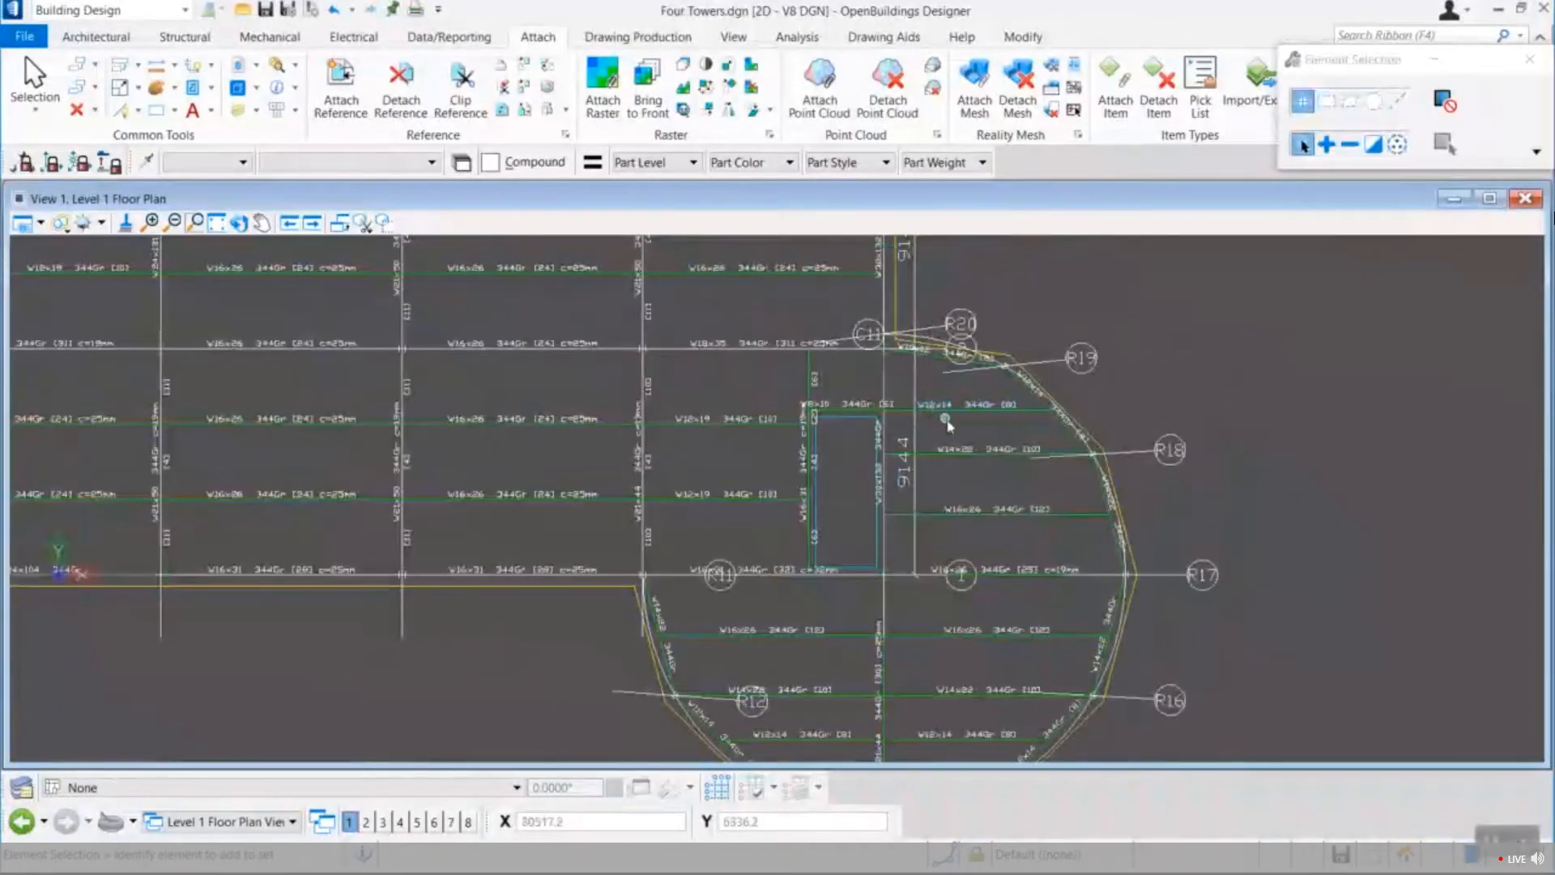
scroll(975, 433, "down", 8)
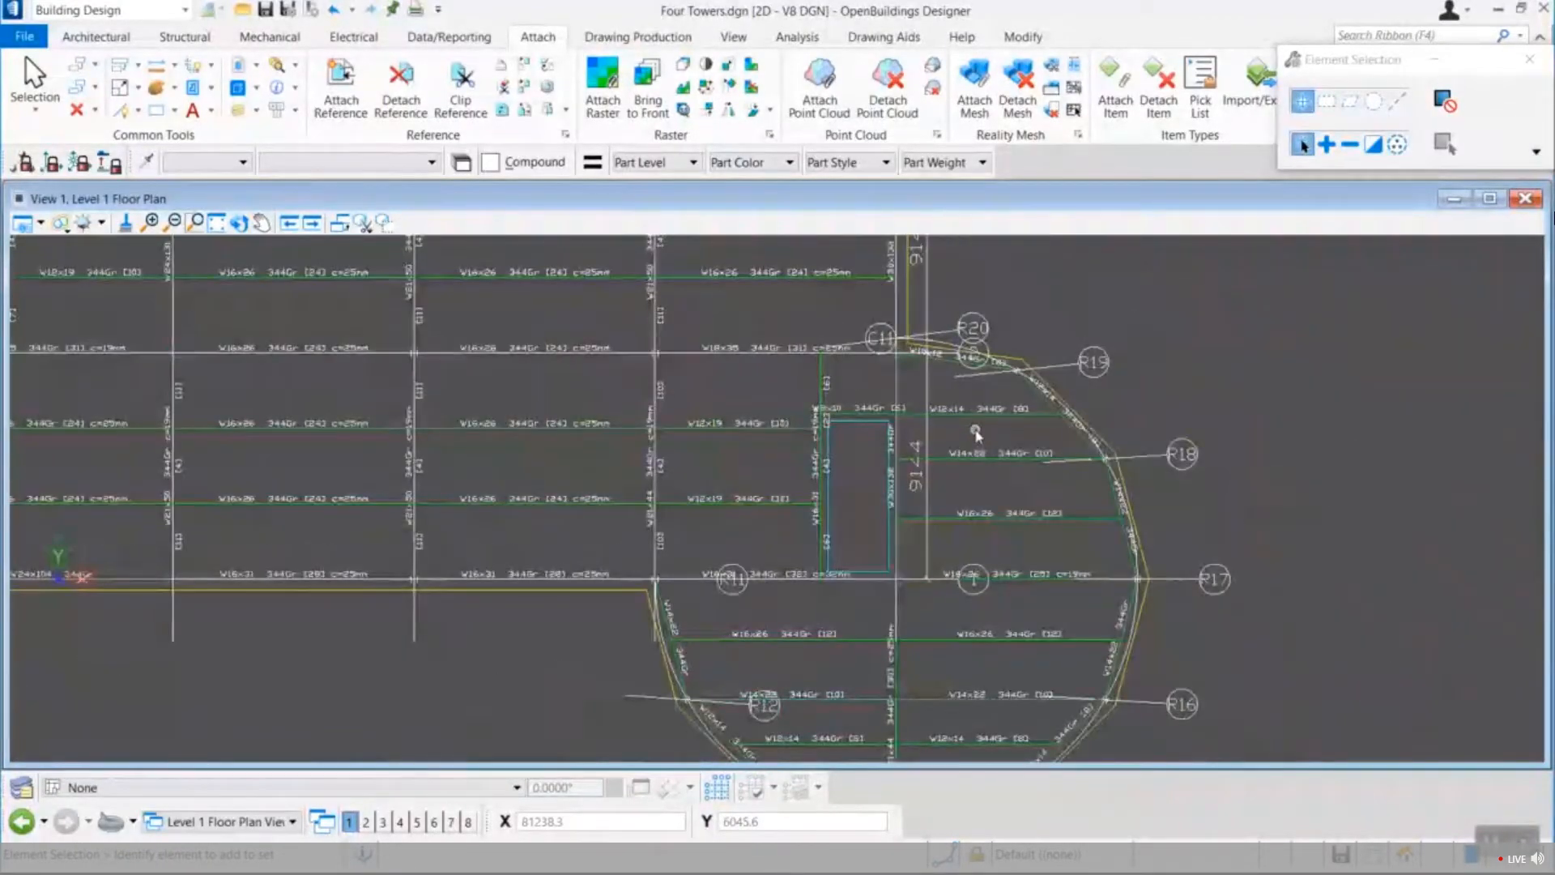
middle_click_drag(879, 470, 899, 564)
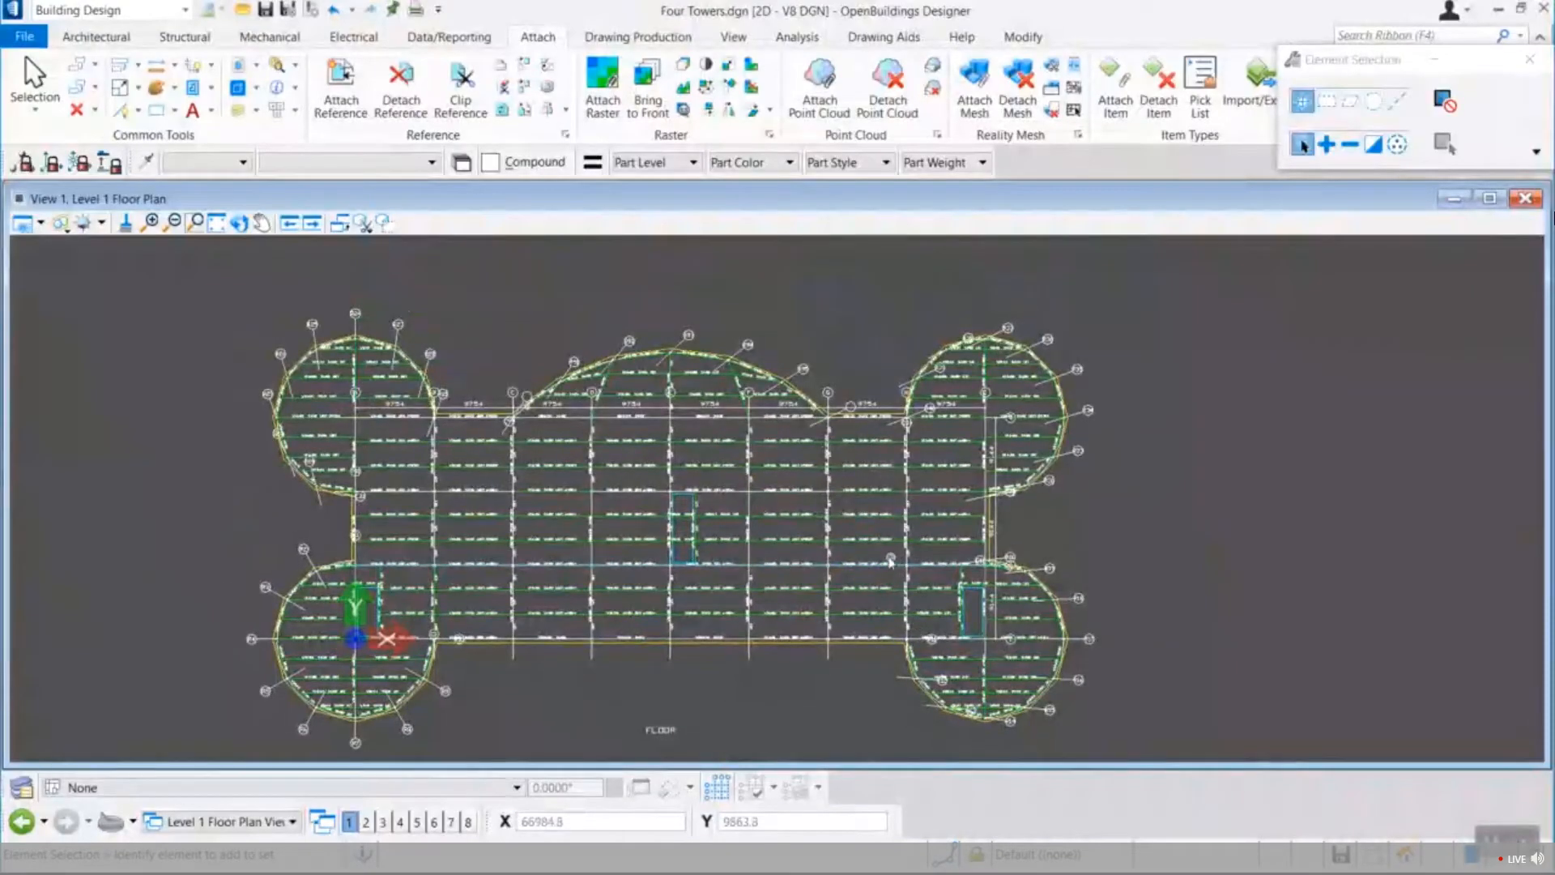
middle_click_drag(712, 530, 710, 510)
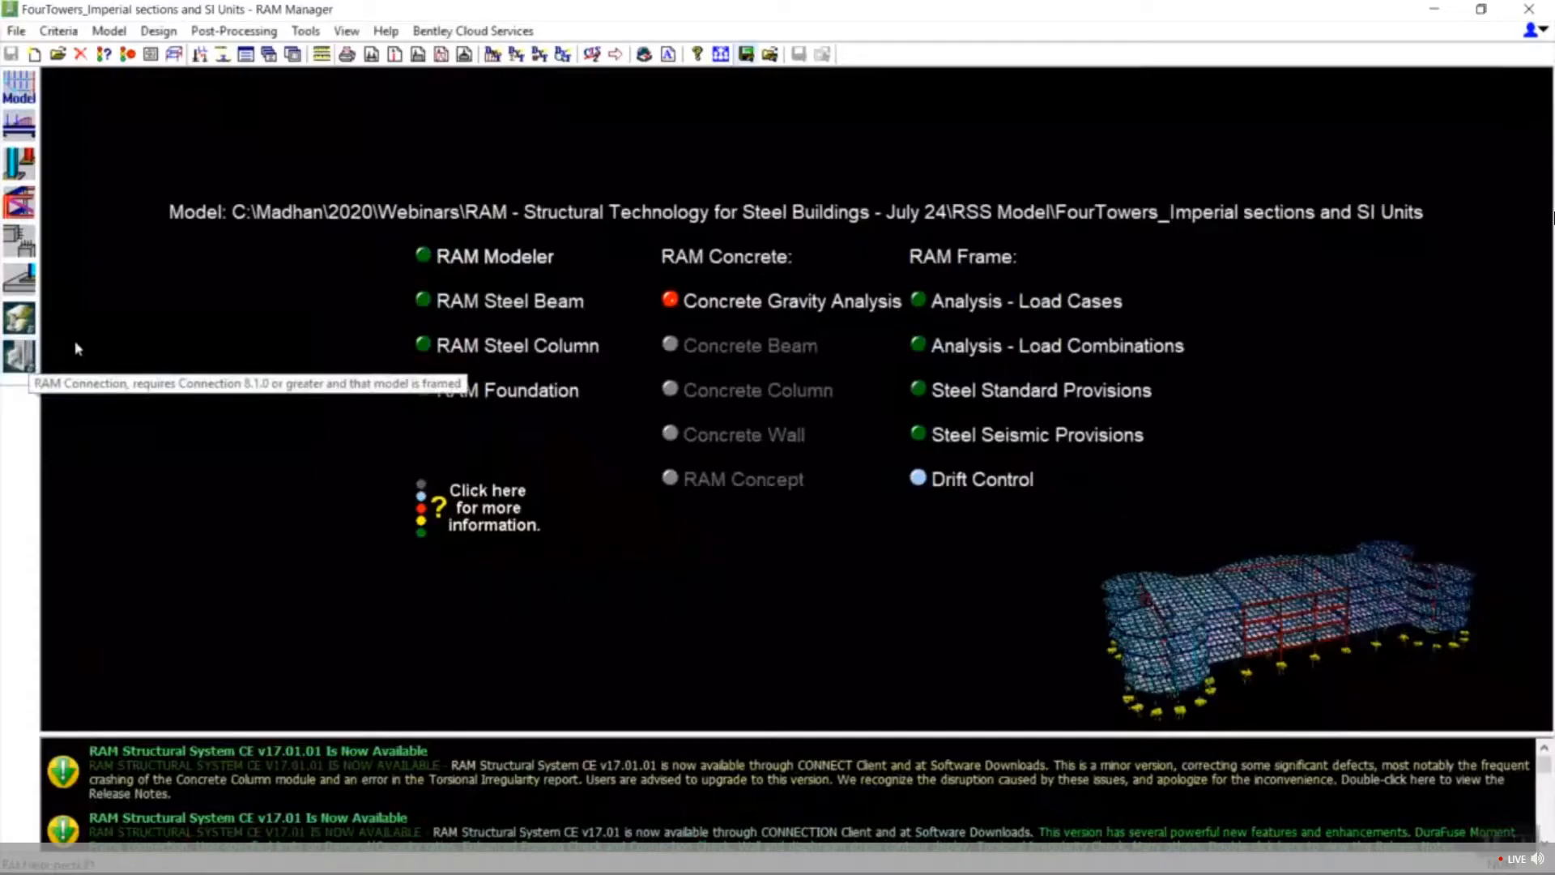
In RAM Manager, turn off gravity load export in the ISM options and review the master table mapping.
left_click(16, 31)
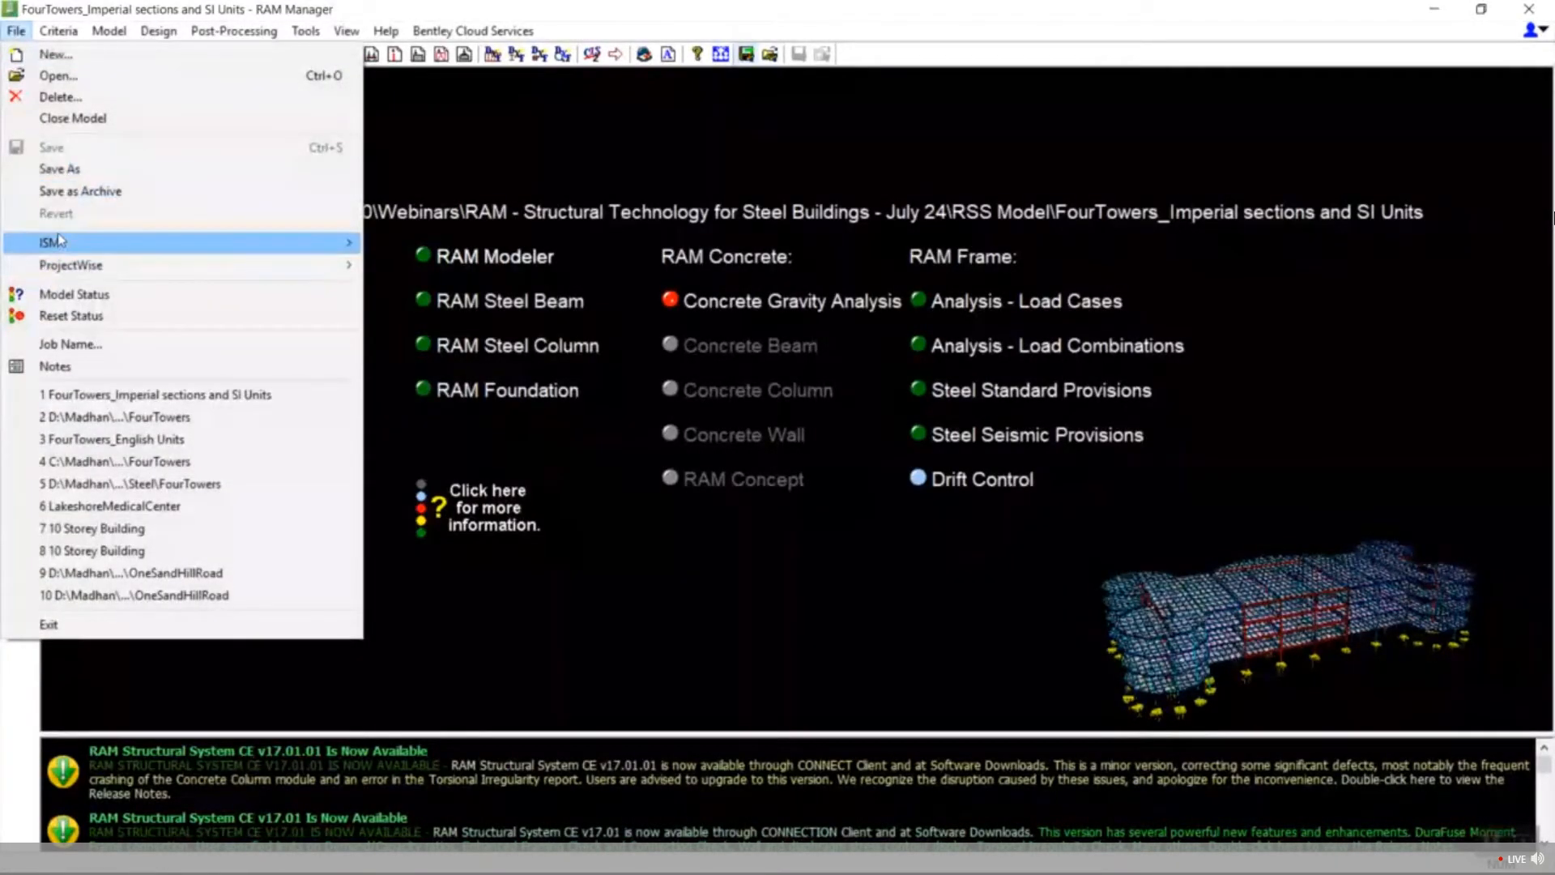
mouse_move(61, 241)
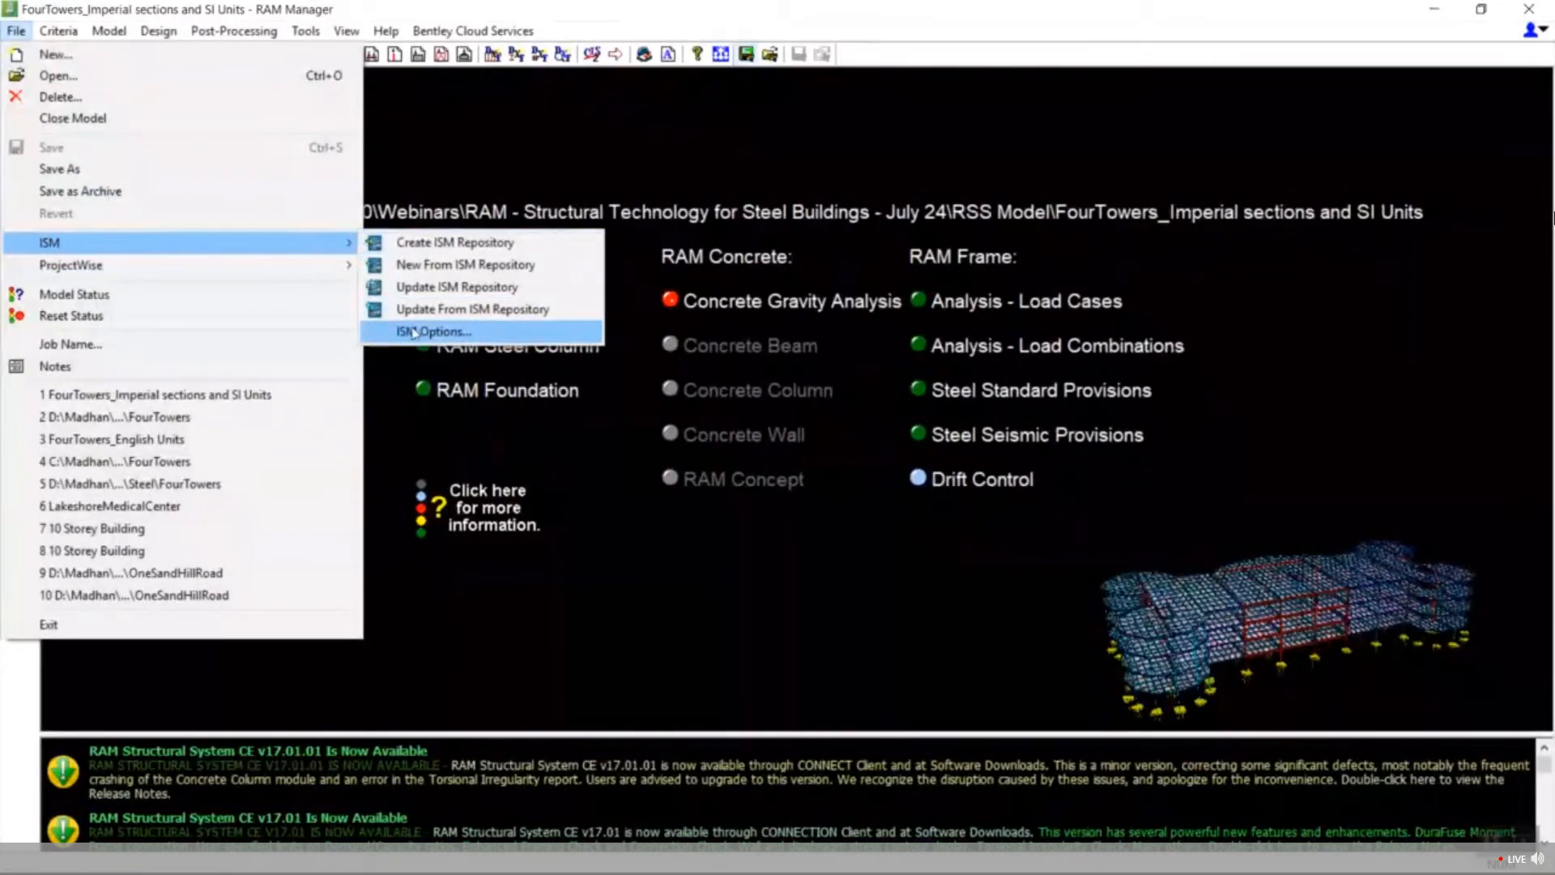
left_click(437, 331)
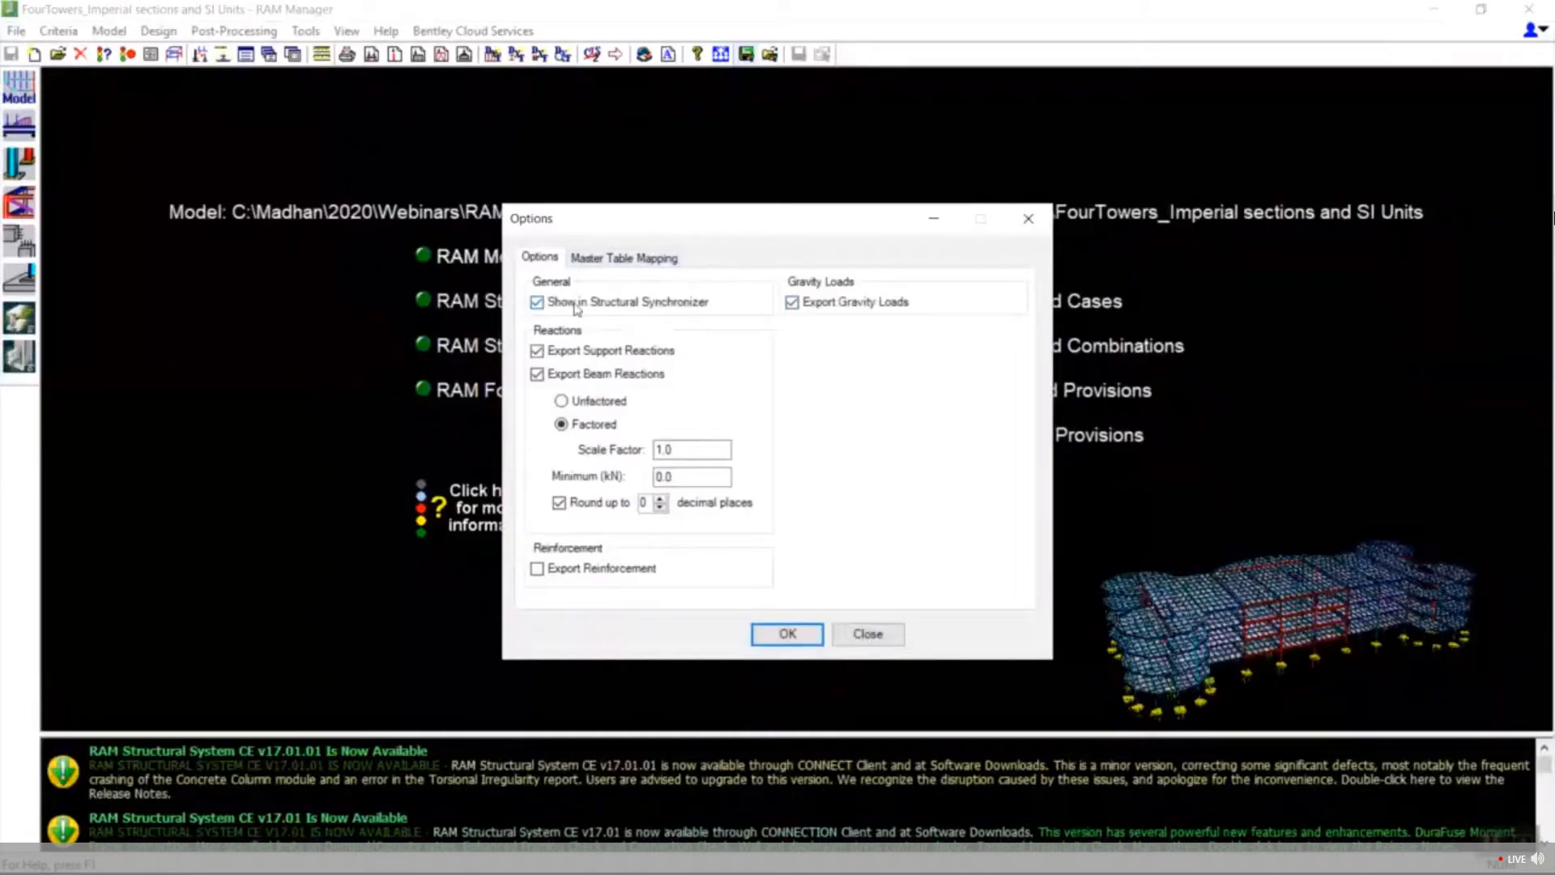
left_click(793, 302)
left_click(594, 257)
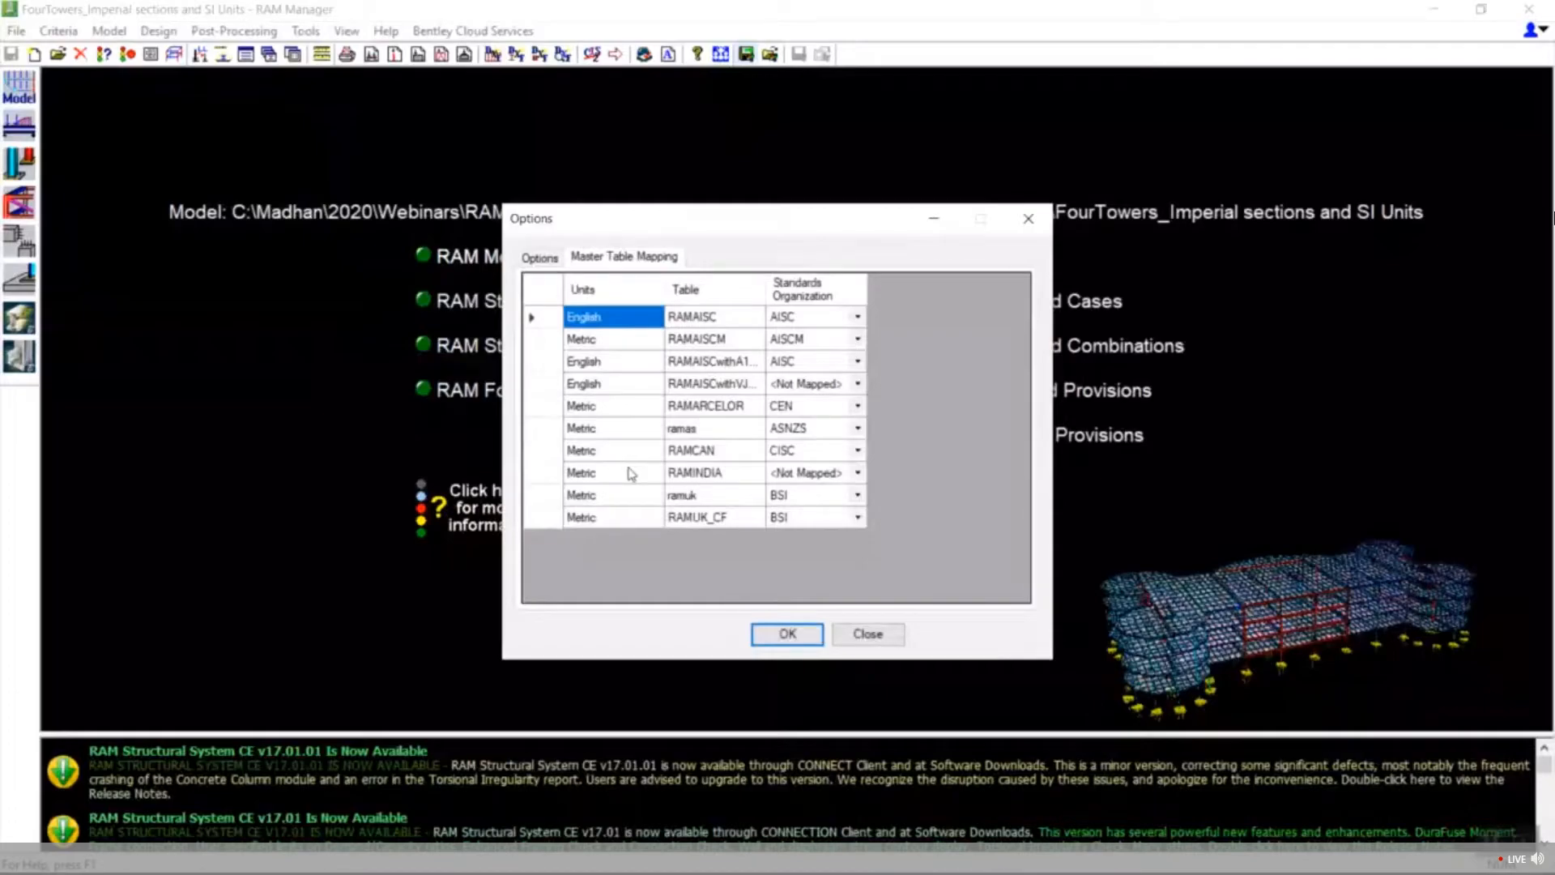
left_click(540, 258)
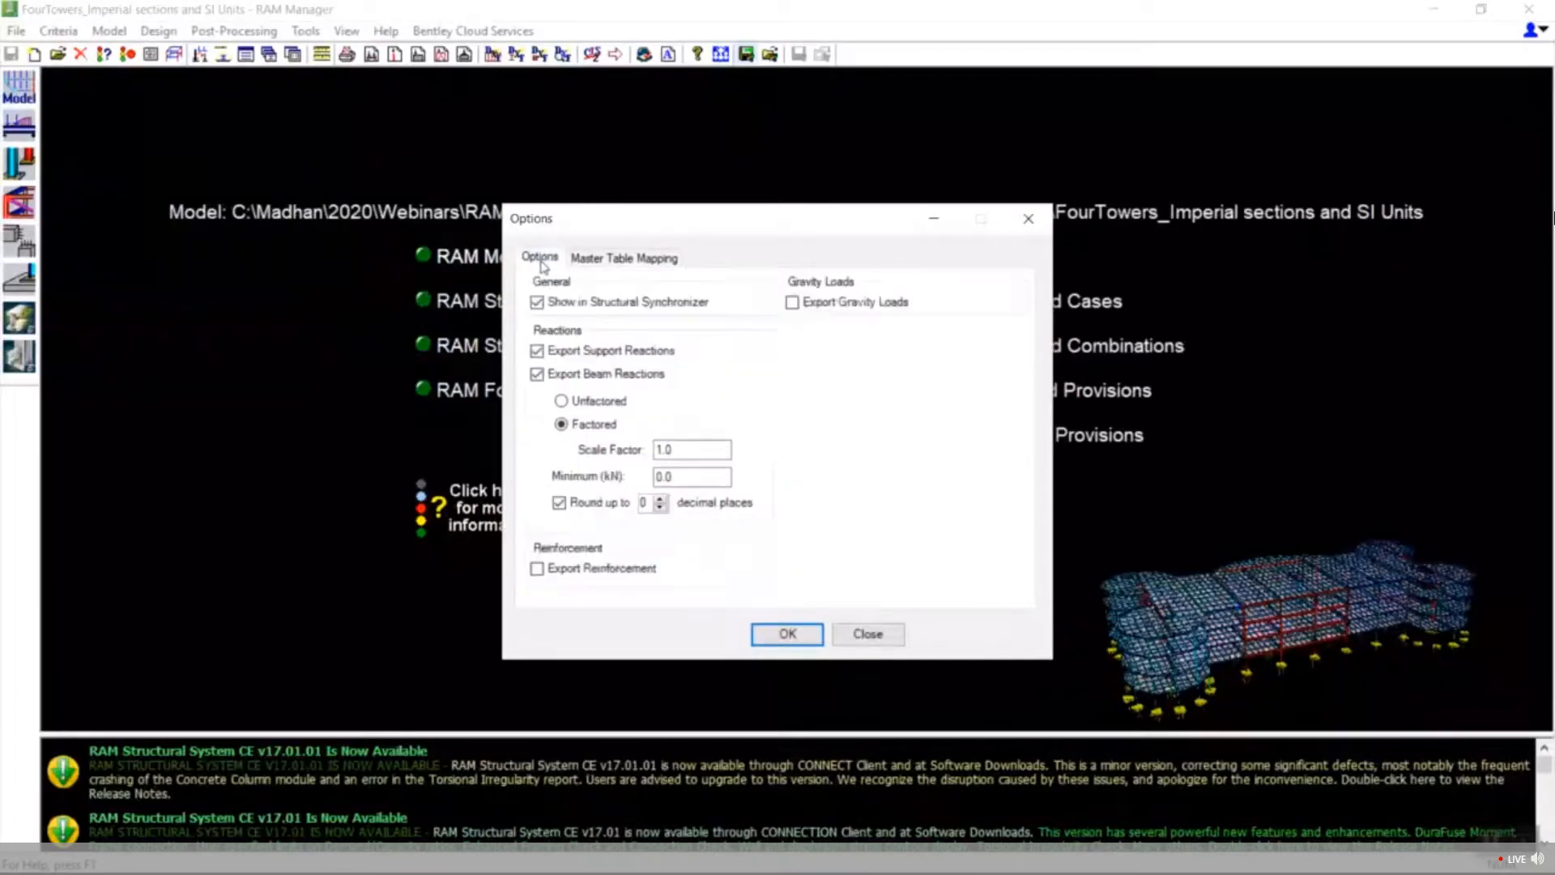
left_click(786, 633)
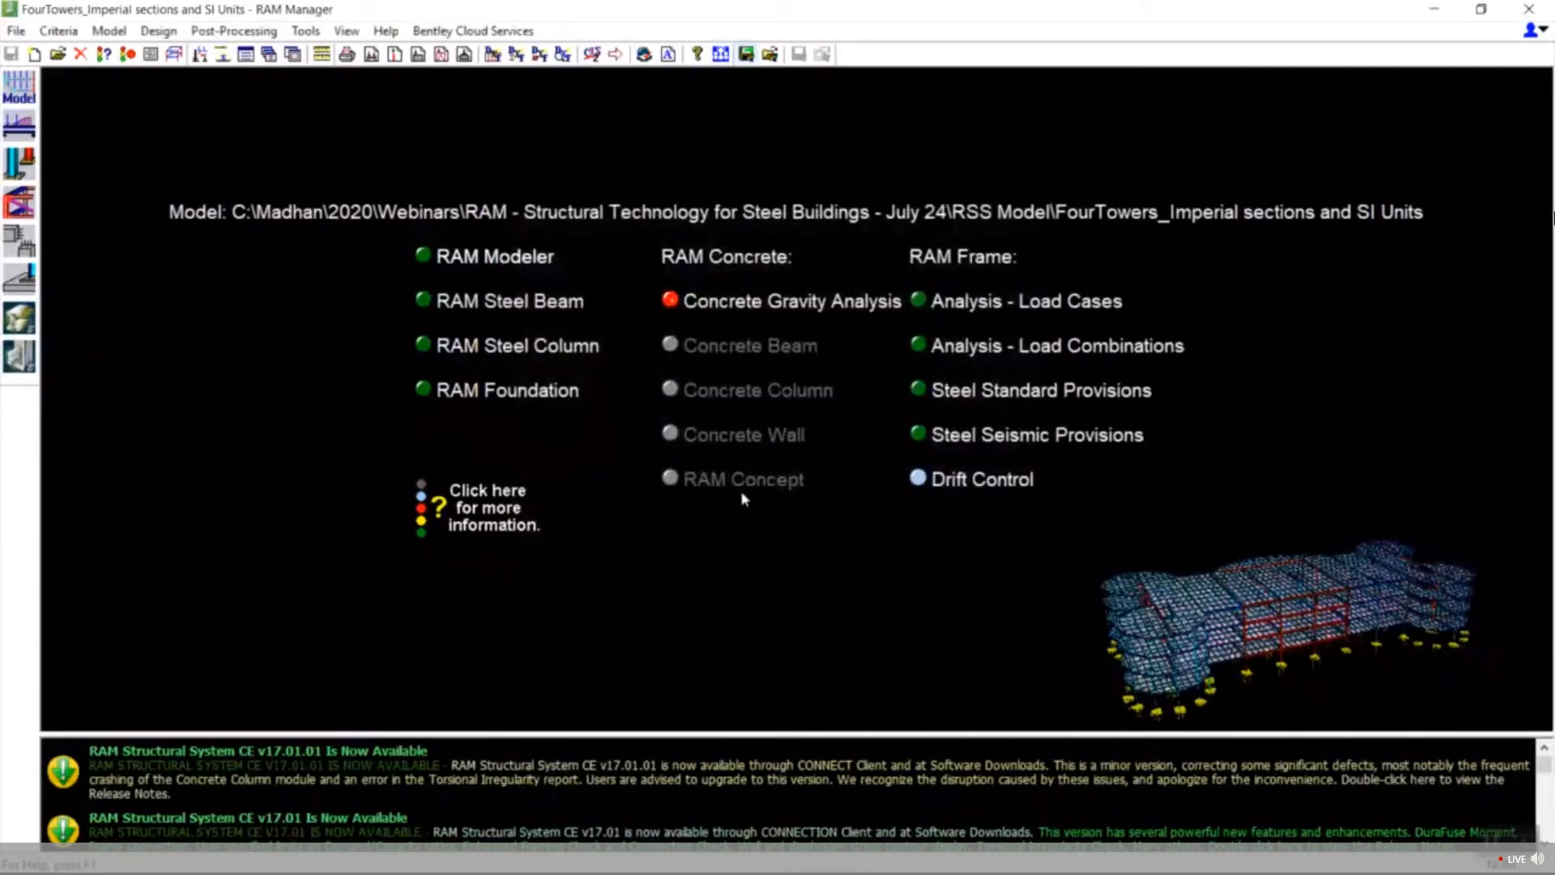
Start a new ISM repository from the model, saved as FourTowers_Imperial sections and SI Units.ism in the ISM folder.
left_click(16, 31)
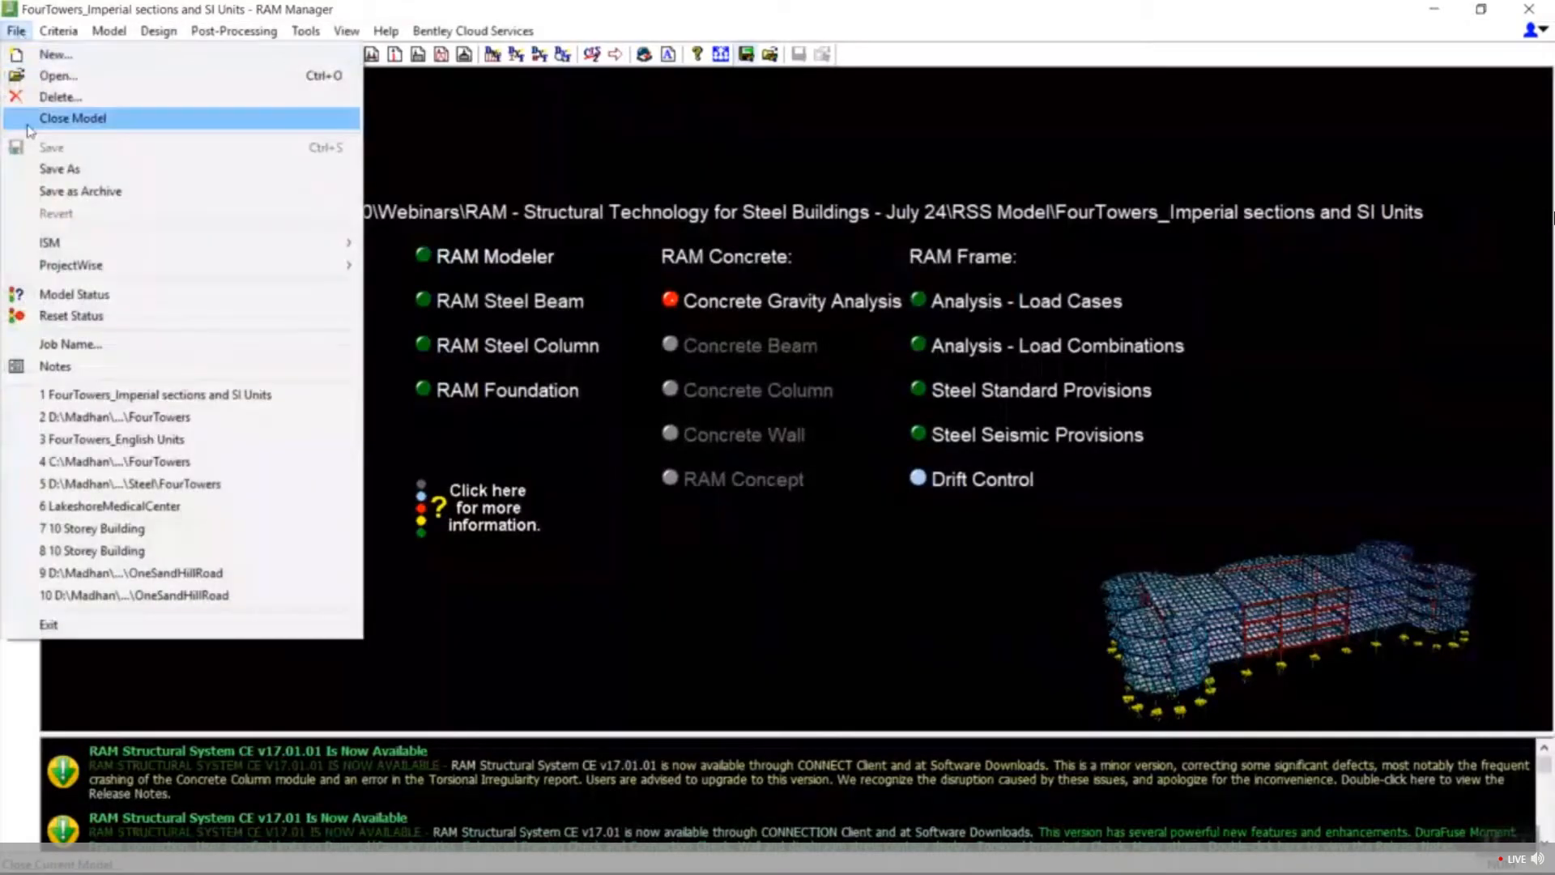
mouse_move(61, 256)
left_click(486, 243)
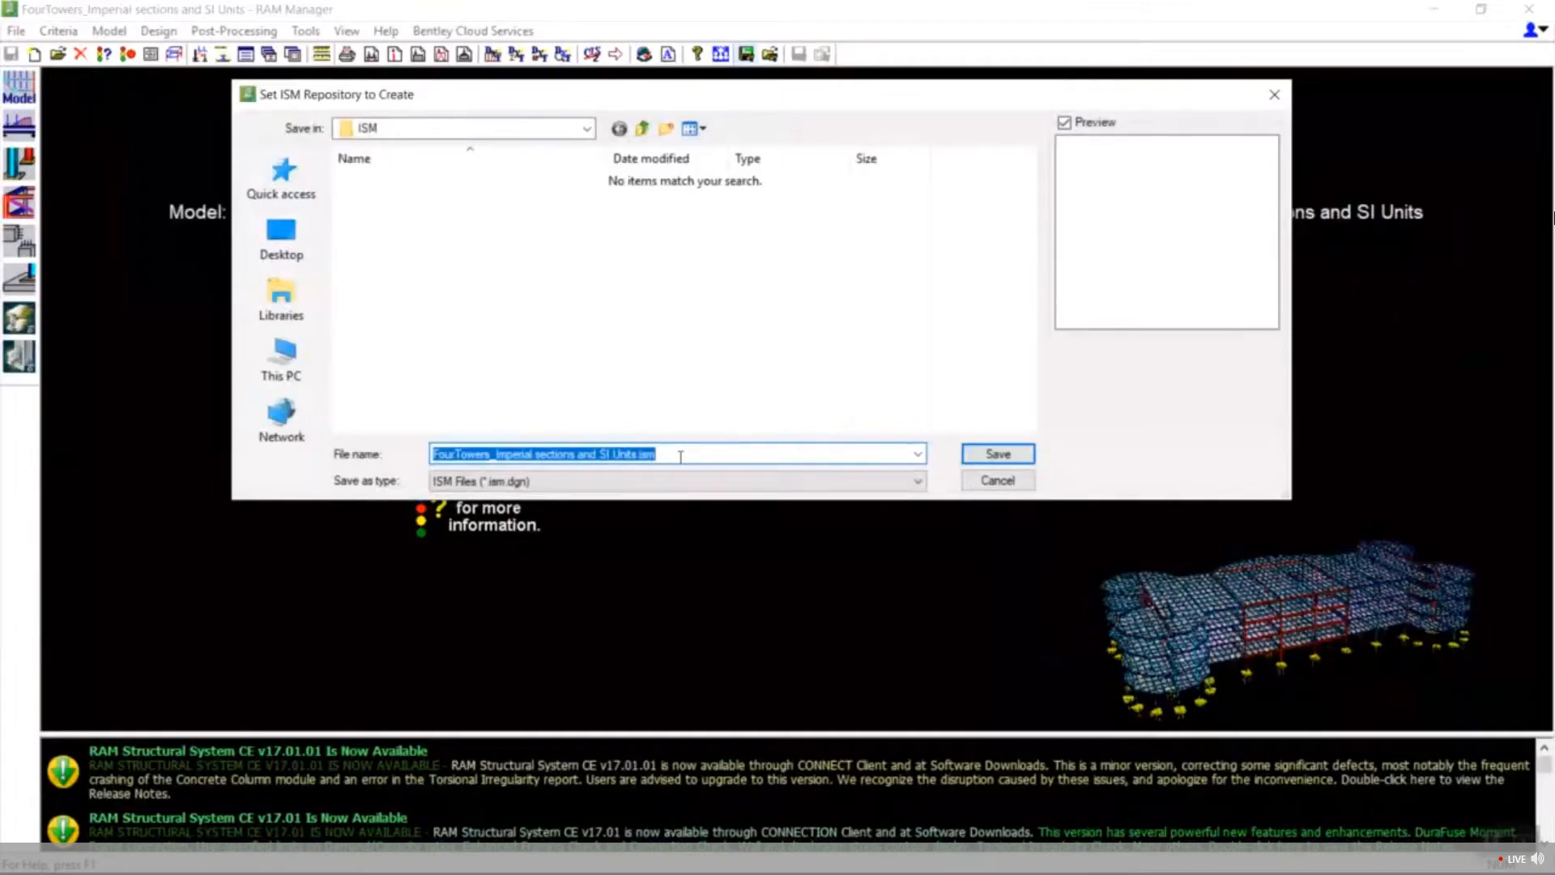
left_click(1001, 455)
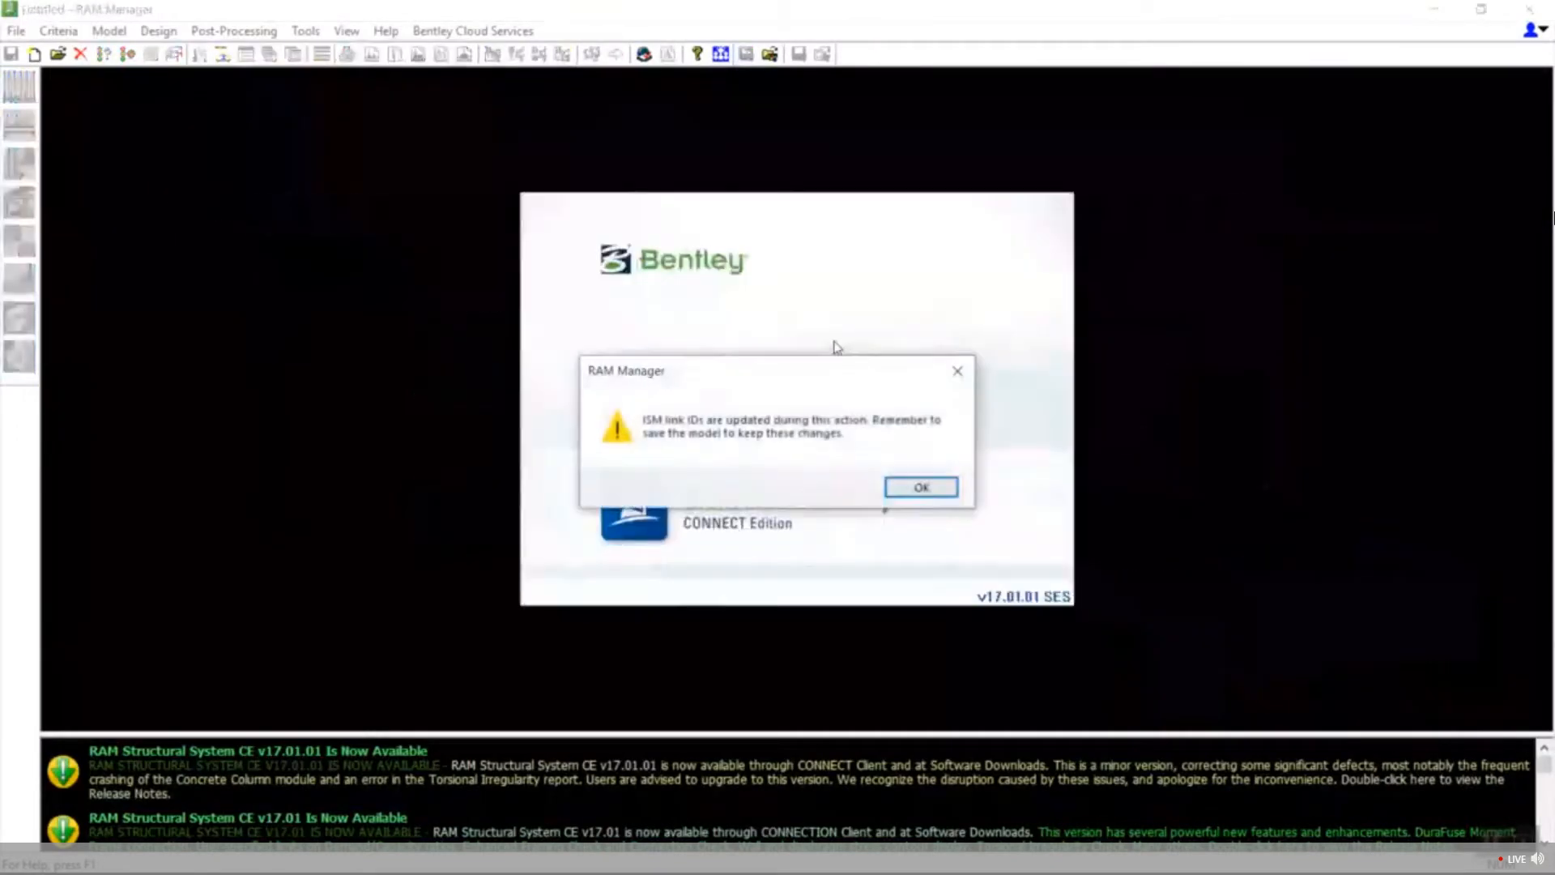
left_click(918, 488)
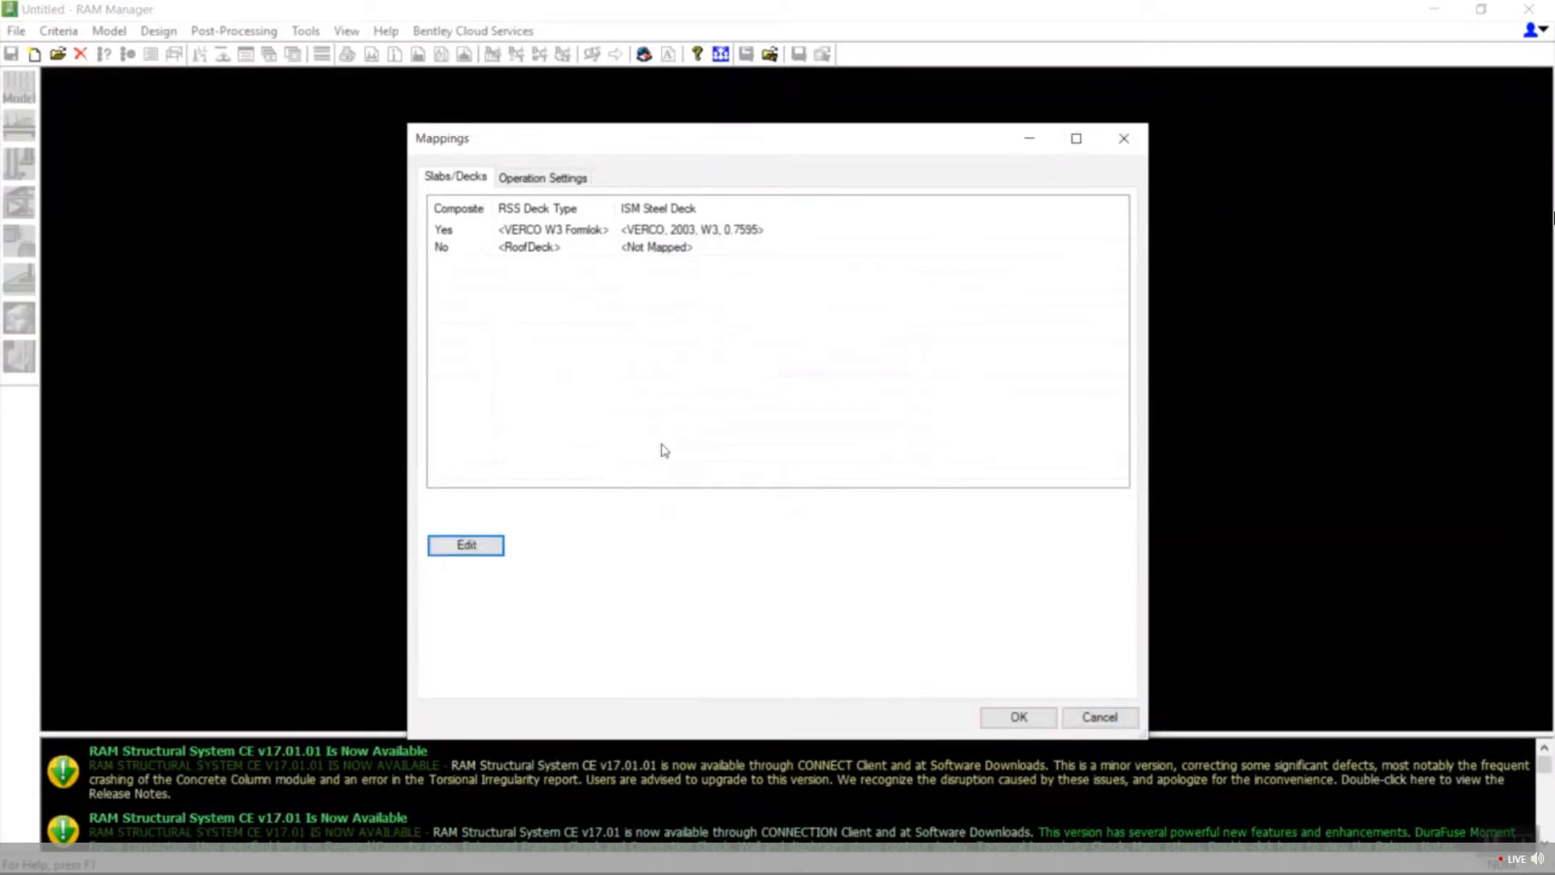
Check the operation settings of the mappings, accept them and complete the ISM repository export.
left_click(550, 176)
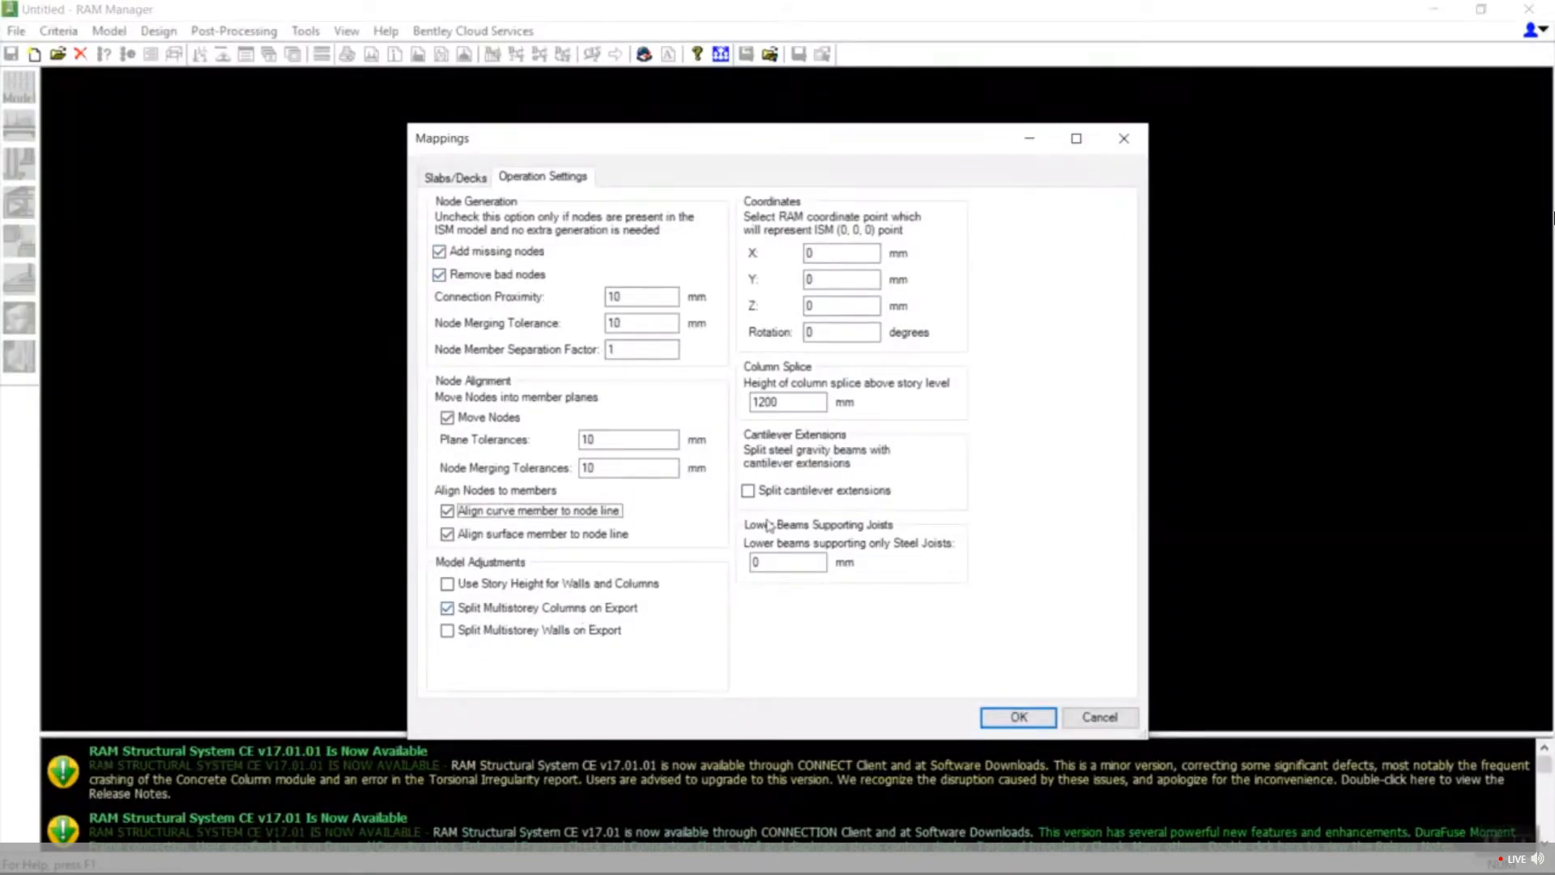
left_click(1005, 712)
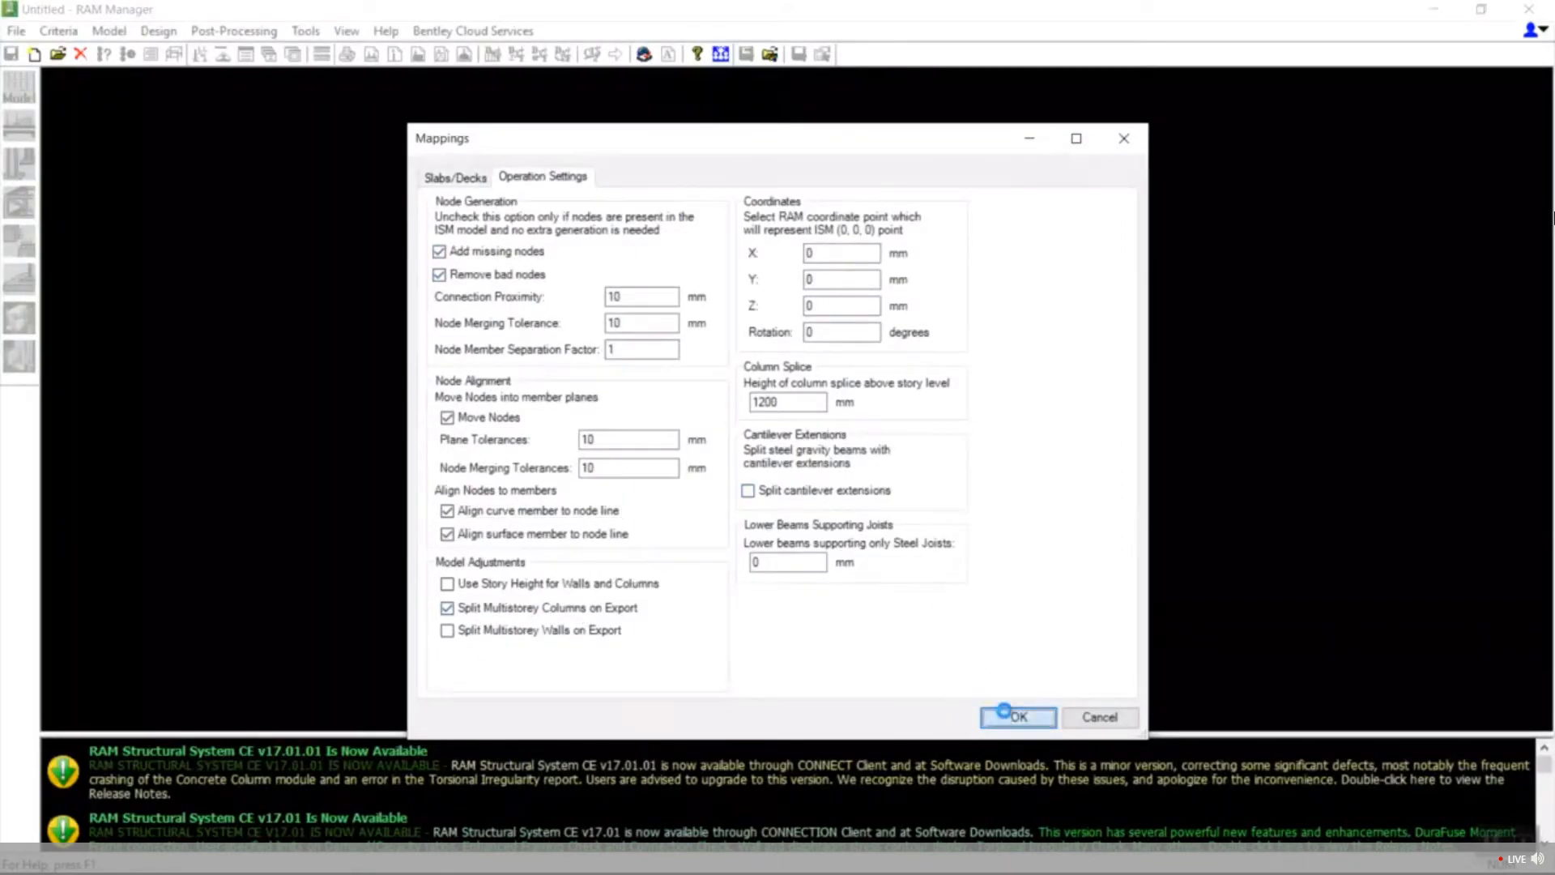
left_click(826, 481)
left_click(998, 716)
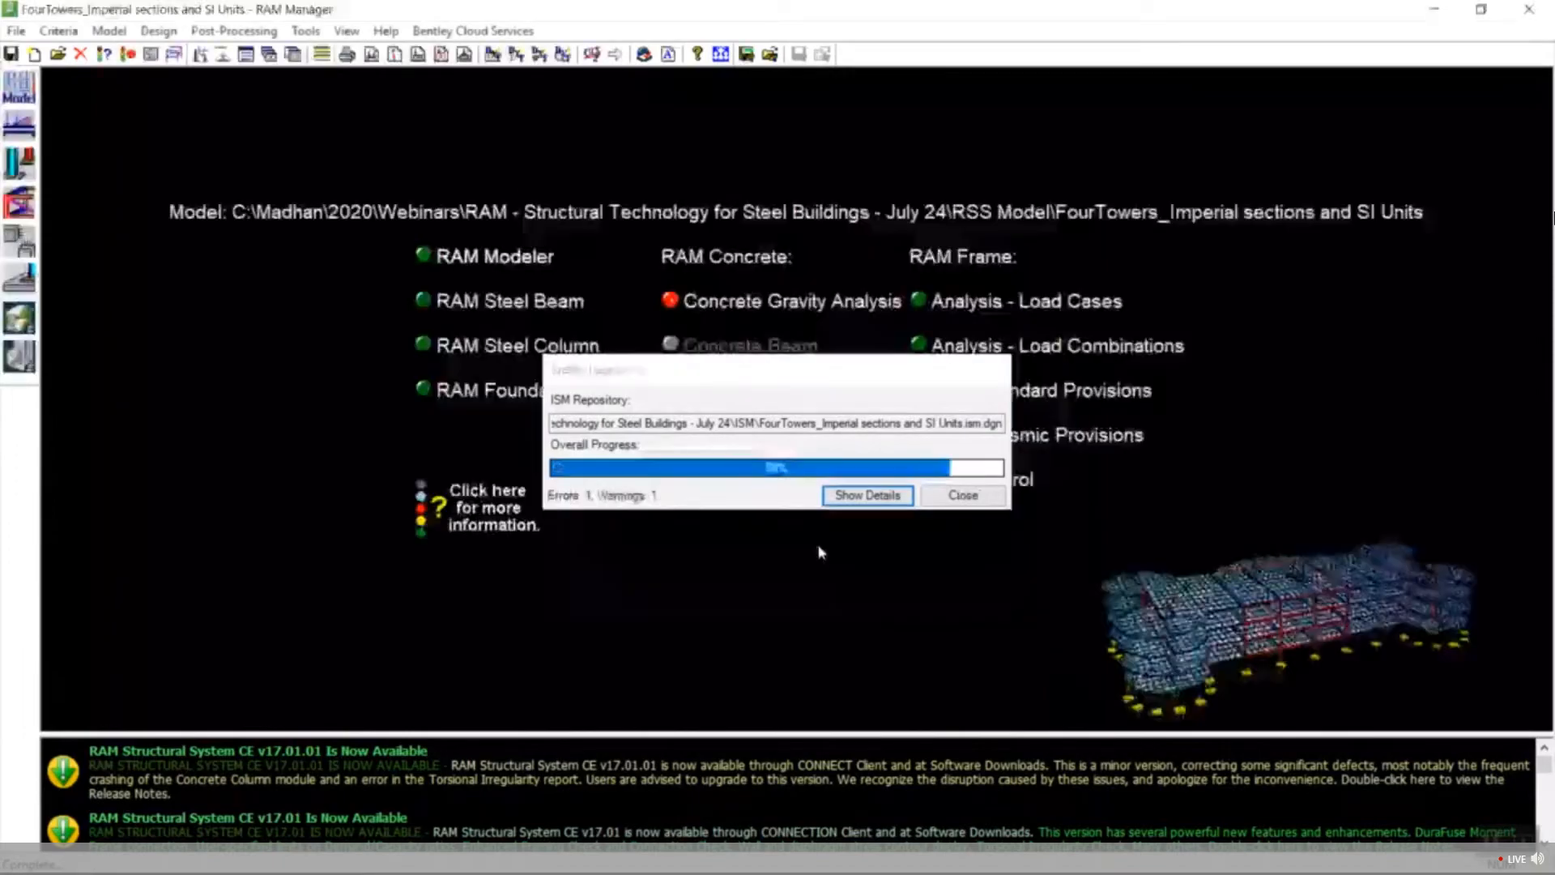
left_click(938, 497)
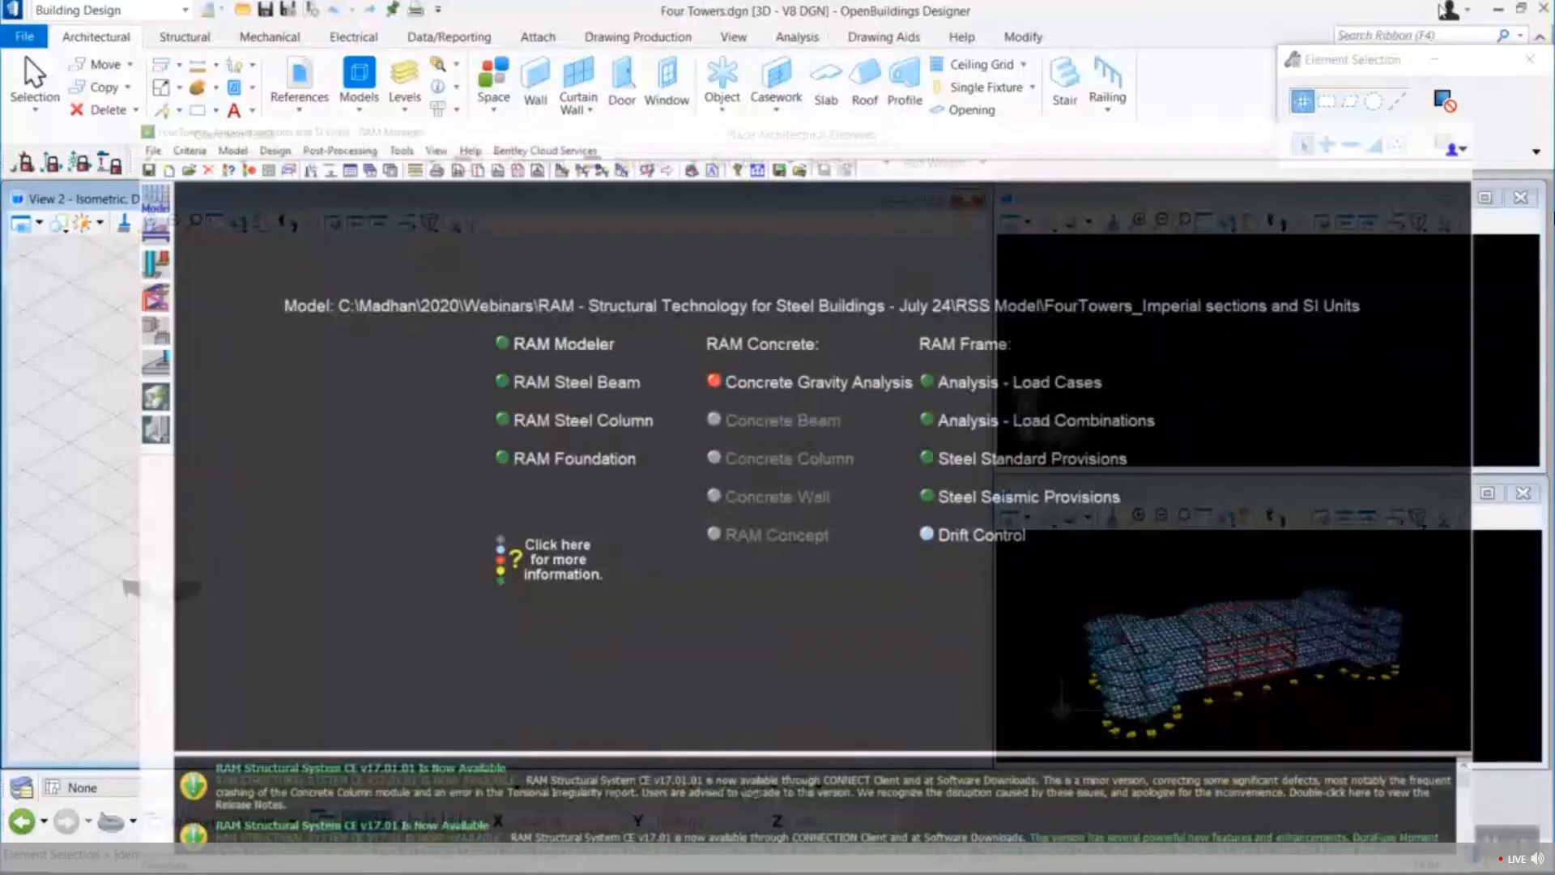
Switch to OpenBuildings Designer and load FourTowers_Imperial sections and SI Units.ism.dgn from the ISM folder for a new import from repository.
left_click(1434, 9)
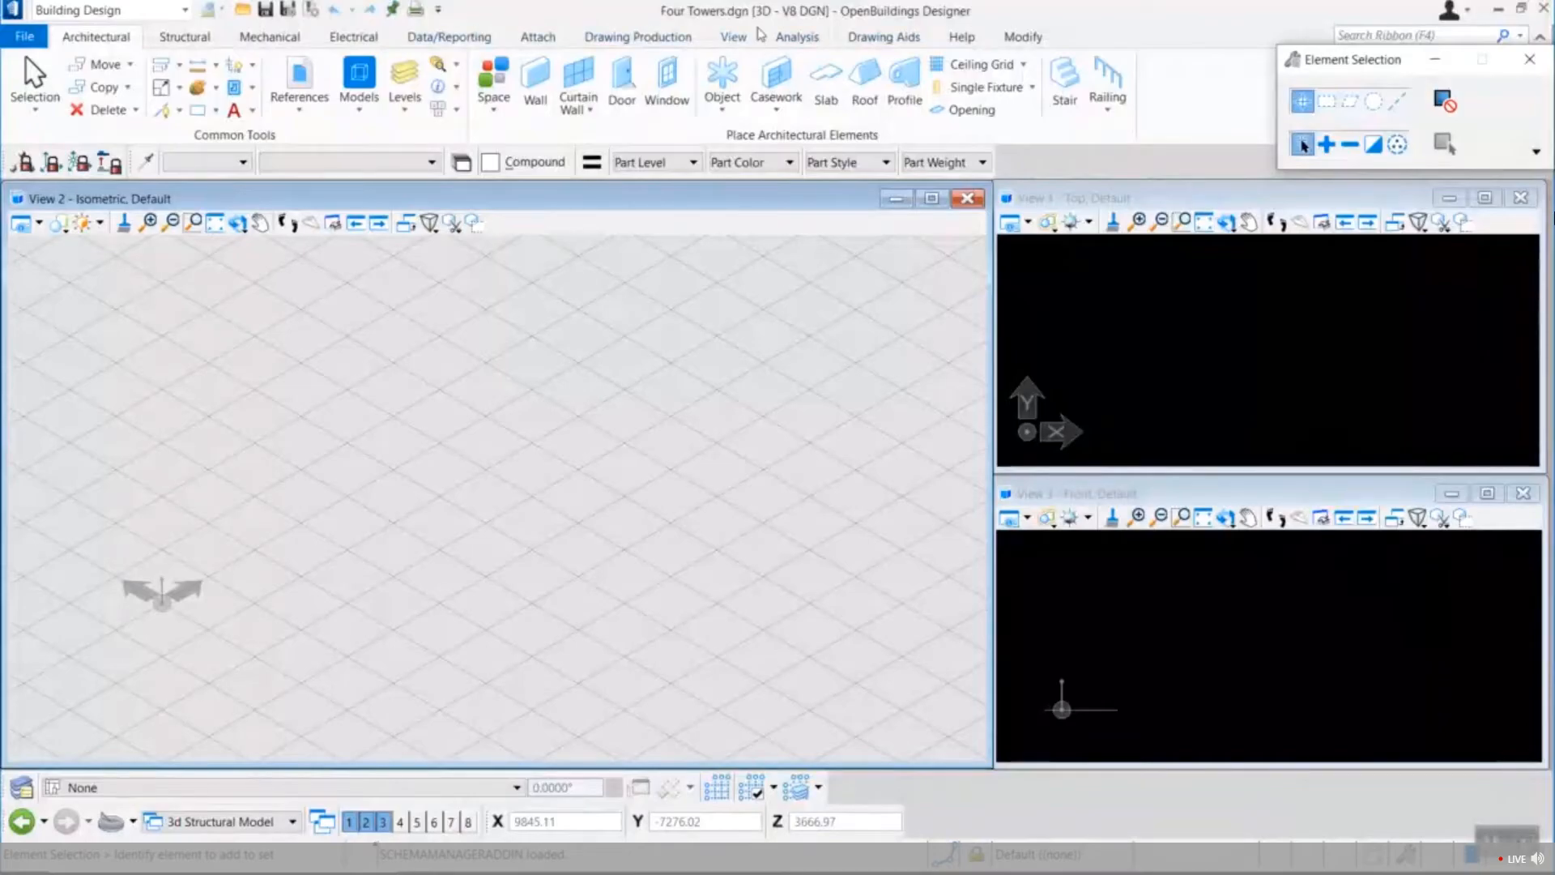
left_click(790, 38)
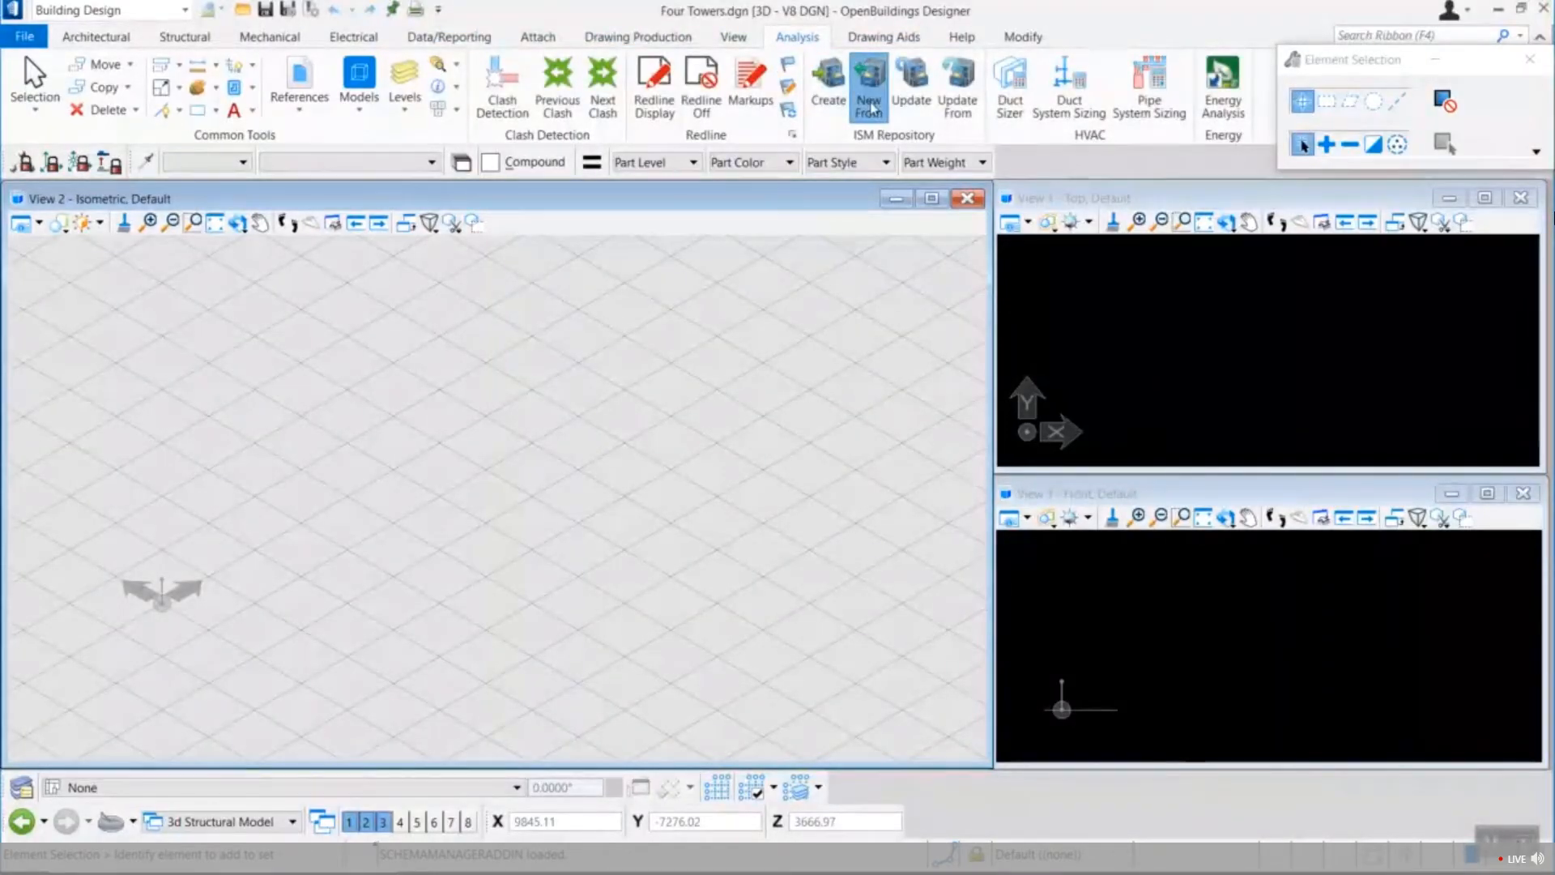
left_click(869, 104)
left_click(48, 64)
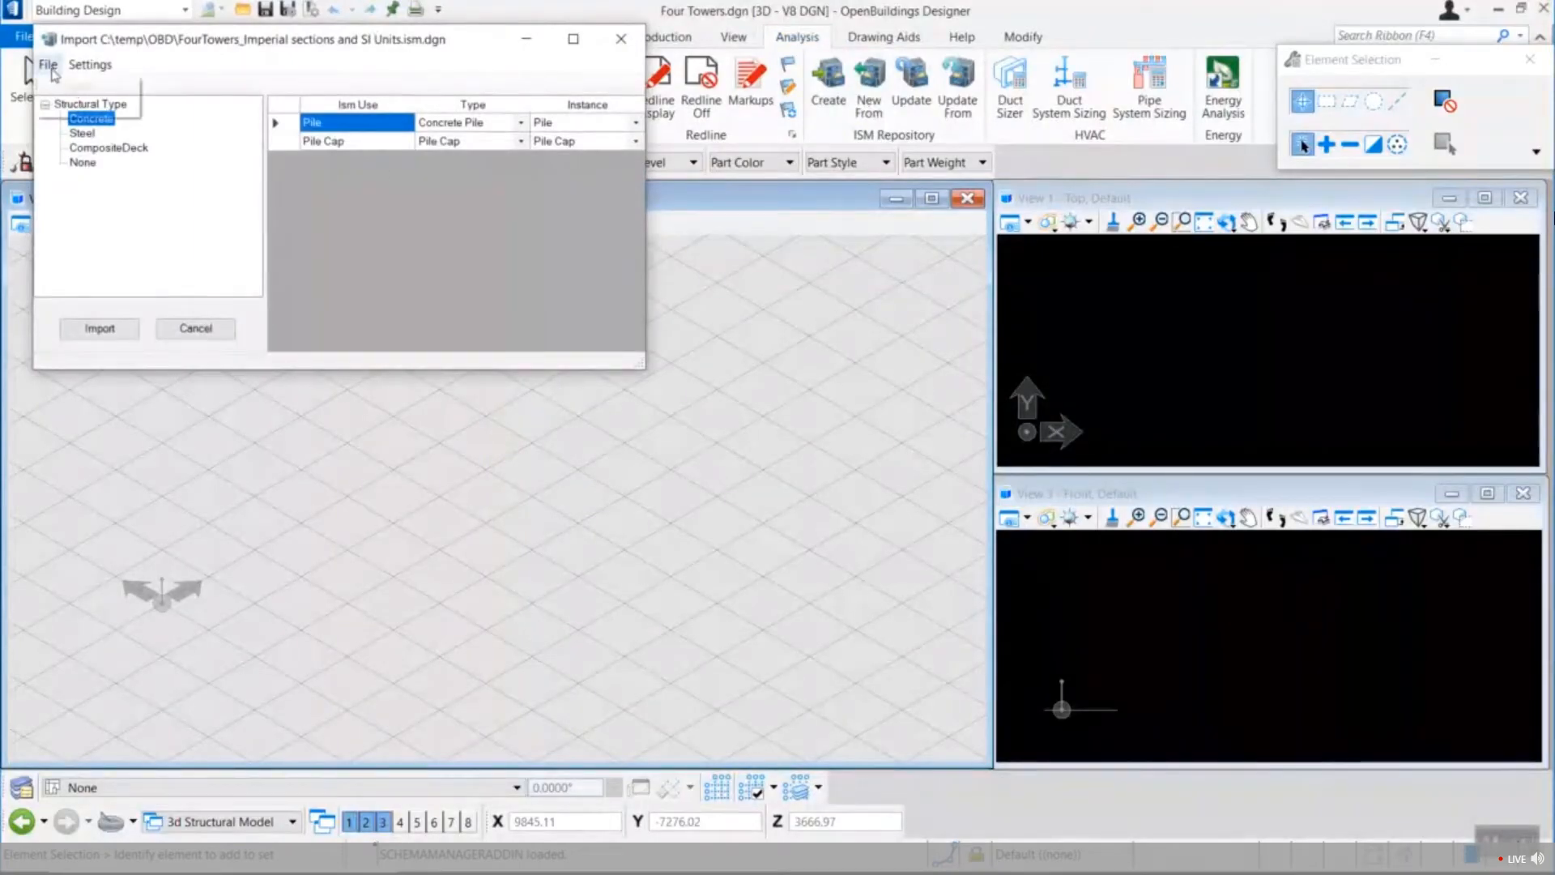
left_click(81, 84)
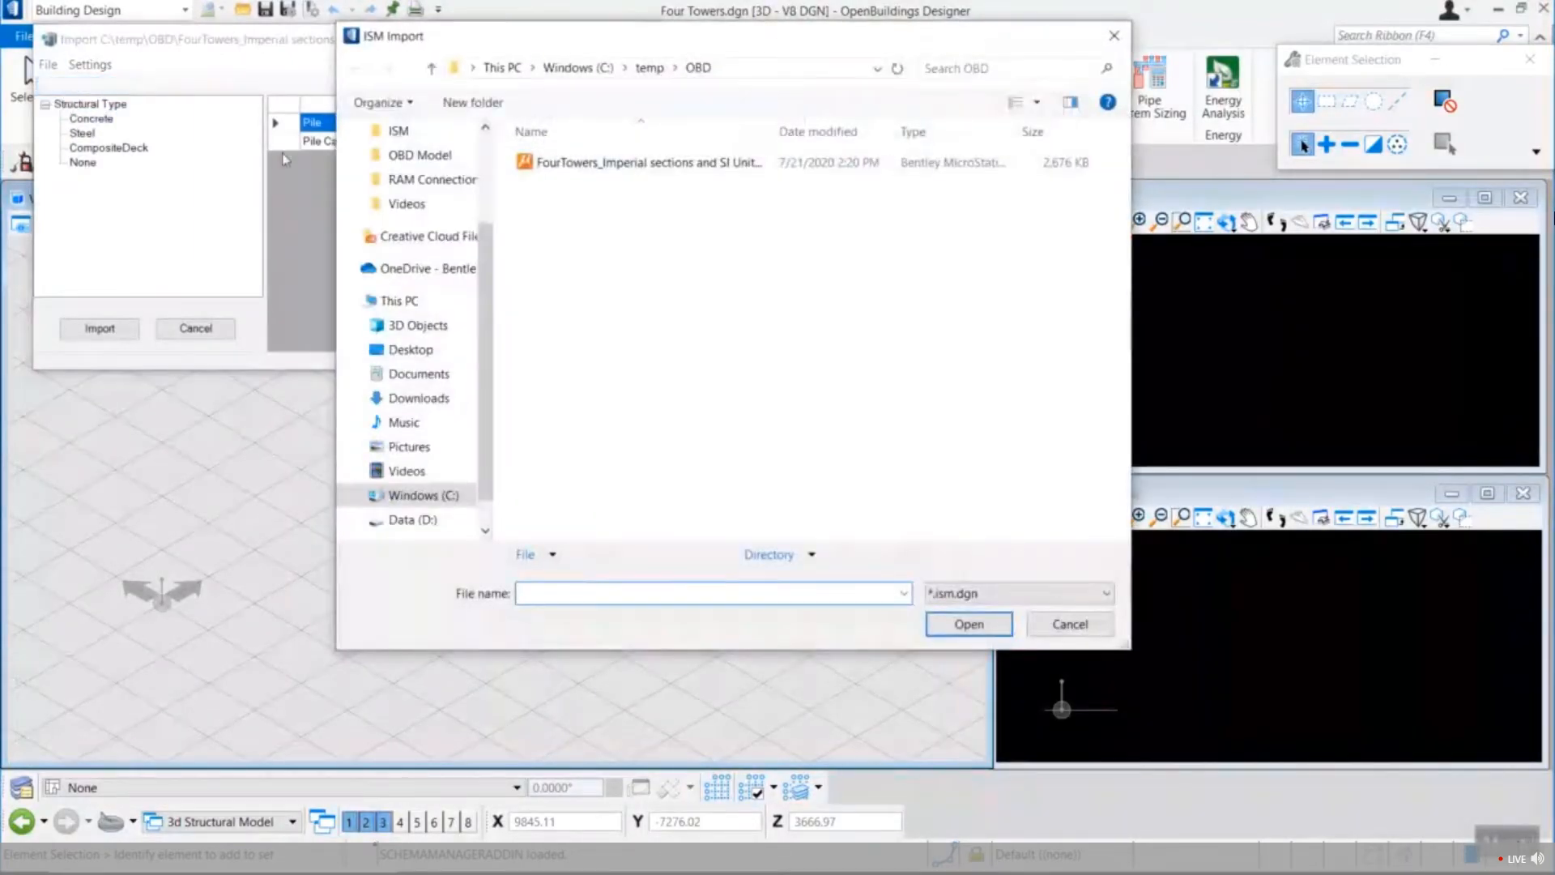
left_click(566, 163)
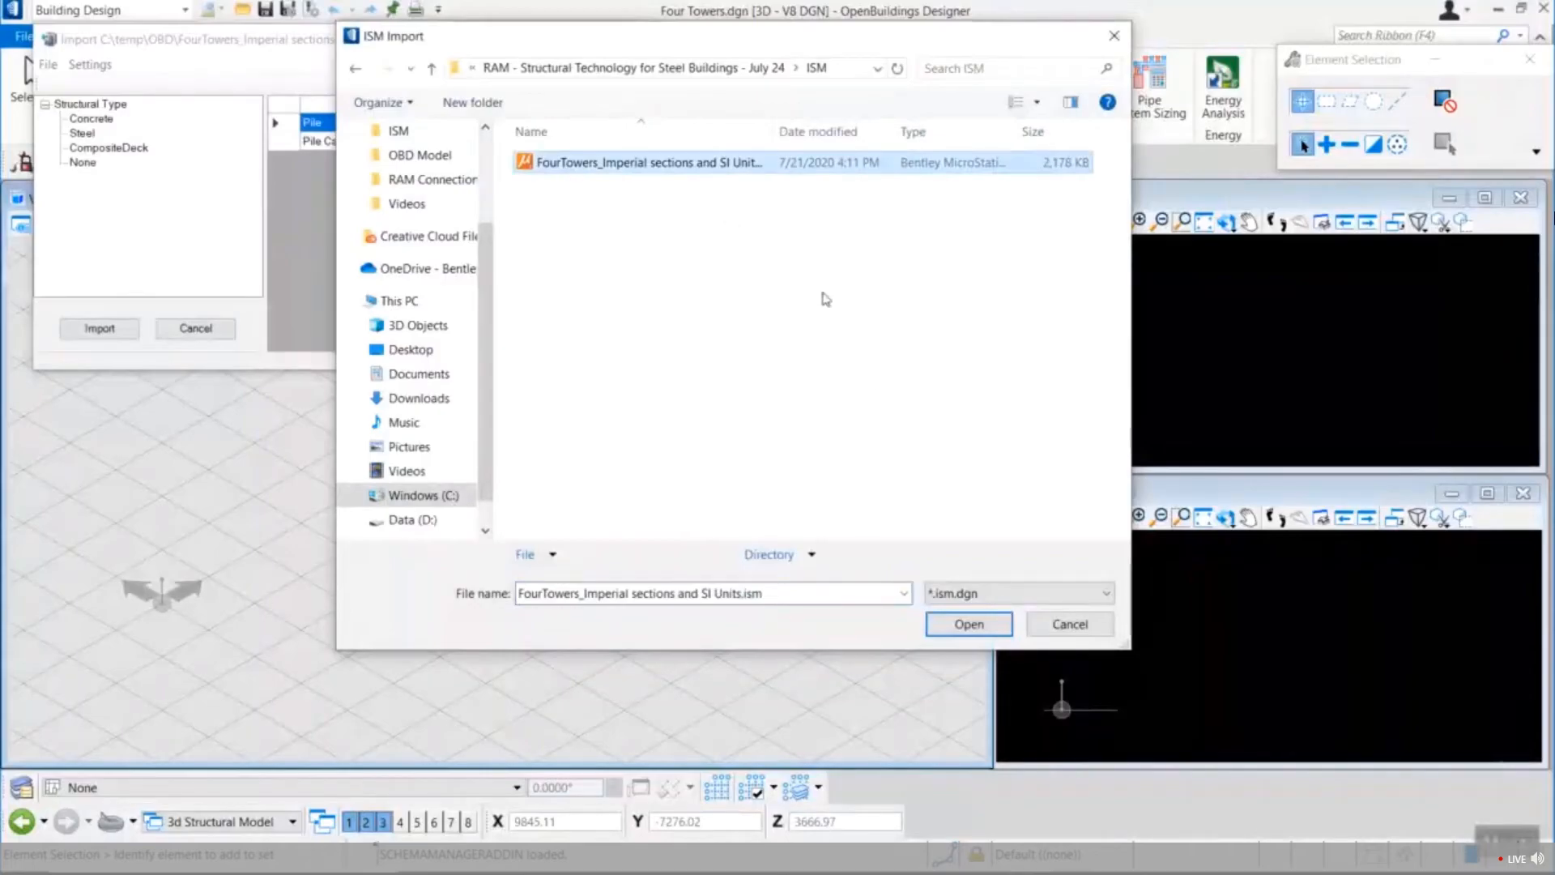
left_click(970, 623)
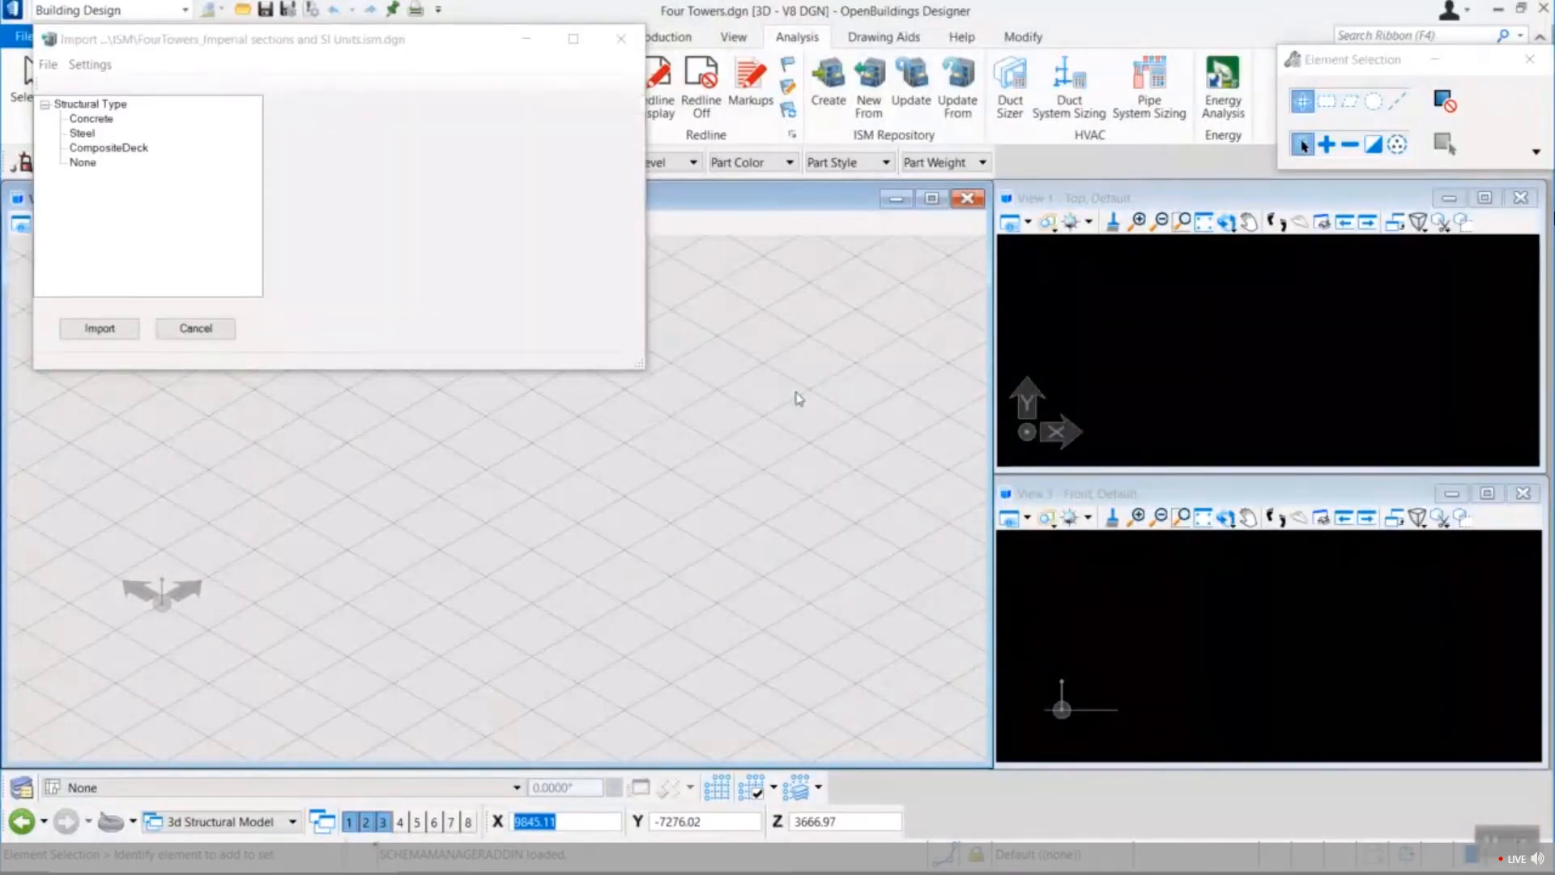
Review the import mappings for the Concrete, Steel, CompositeDeck and None types, and accept the drawing settings with only Grid System Models.
left_click(99, 120)
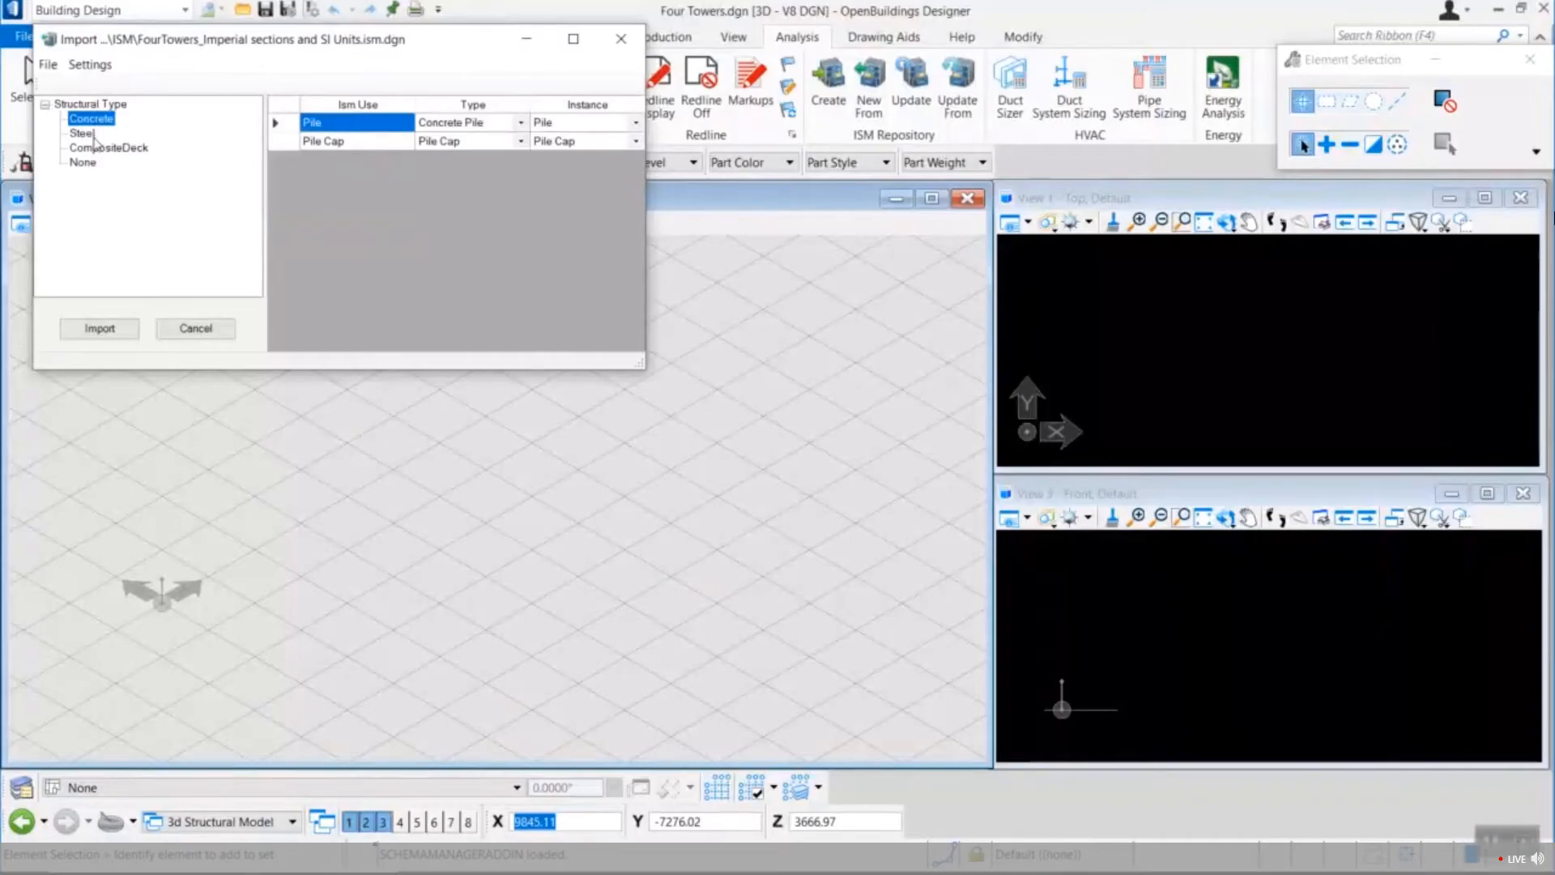
left_click(89, 133)
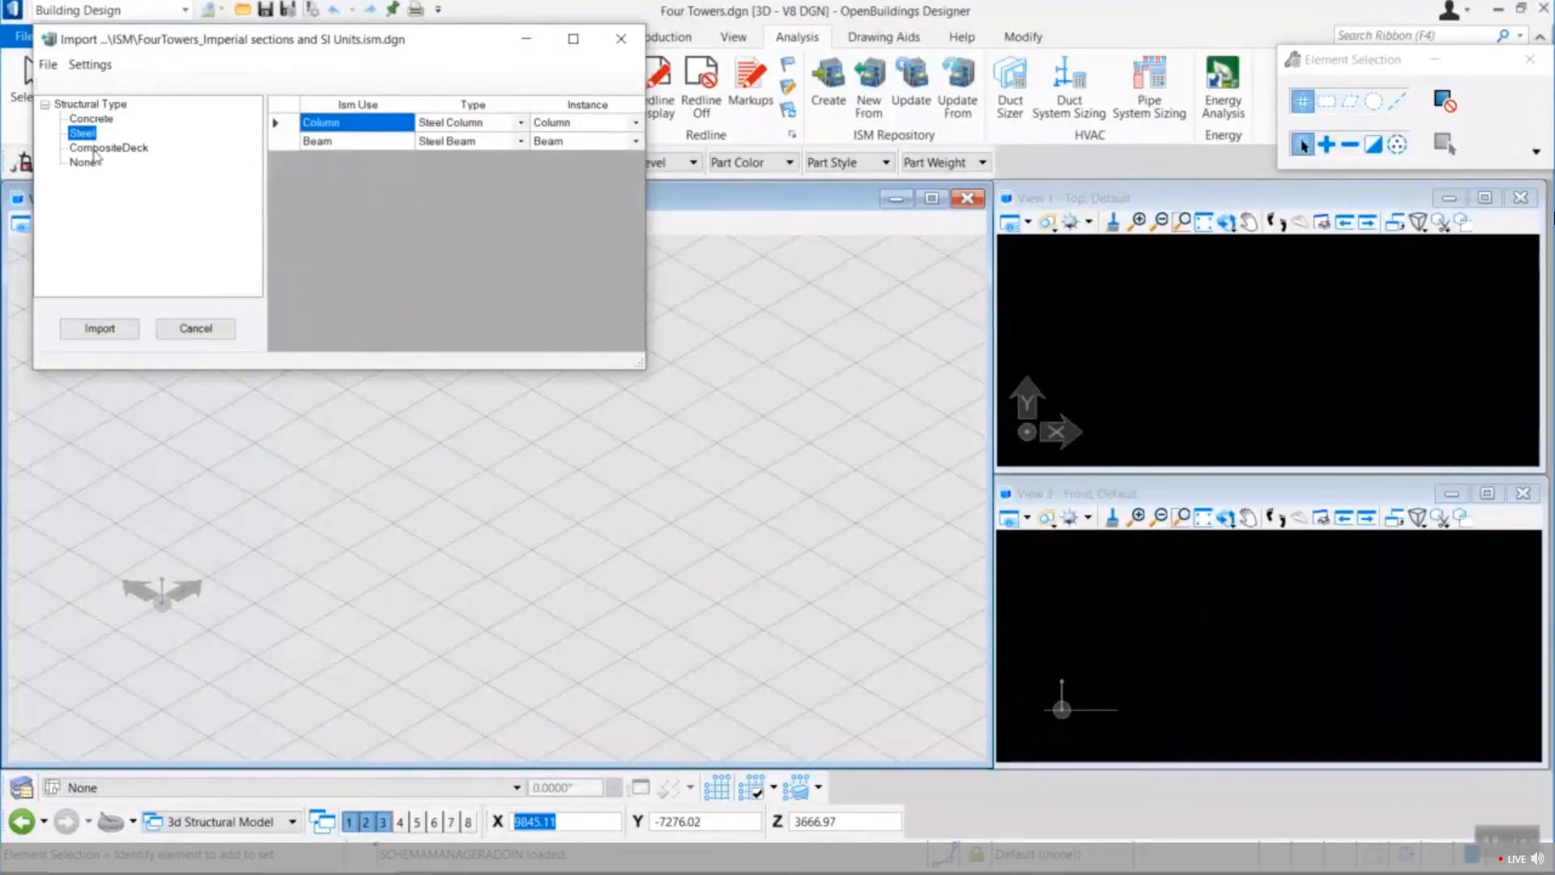
left_click(96, 150)
left_click(93, 162)
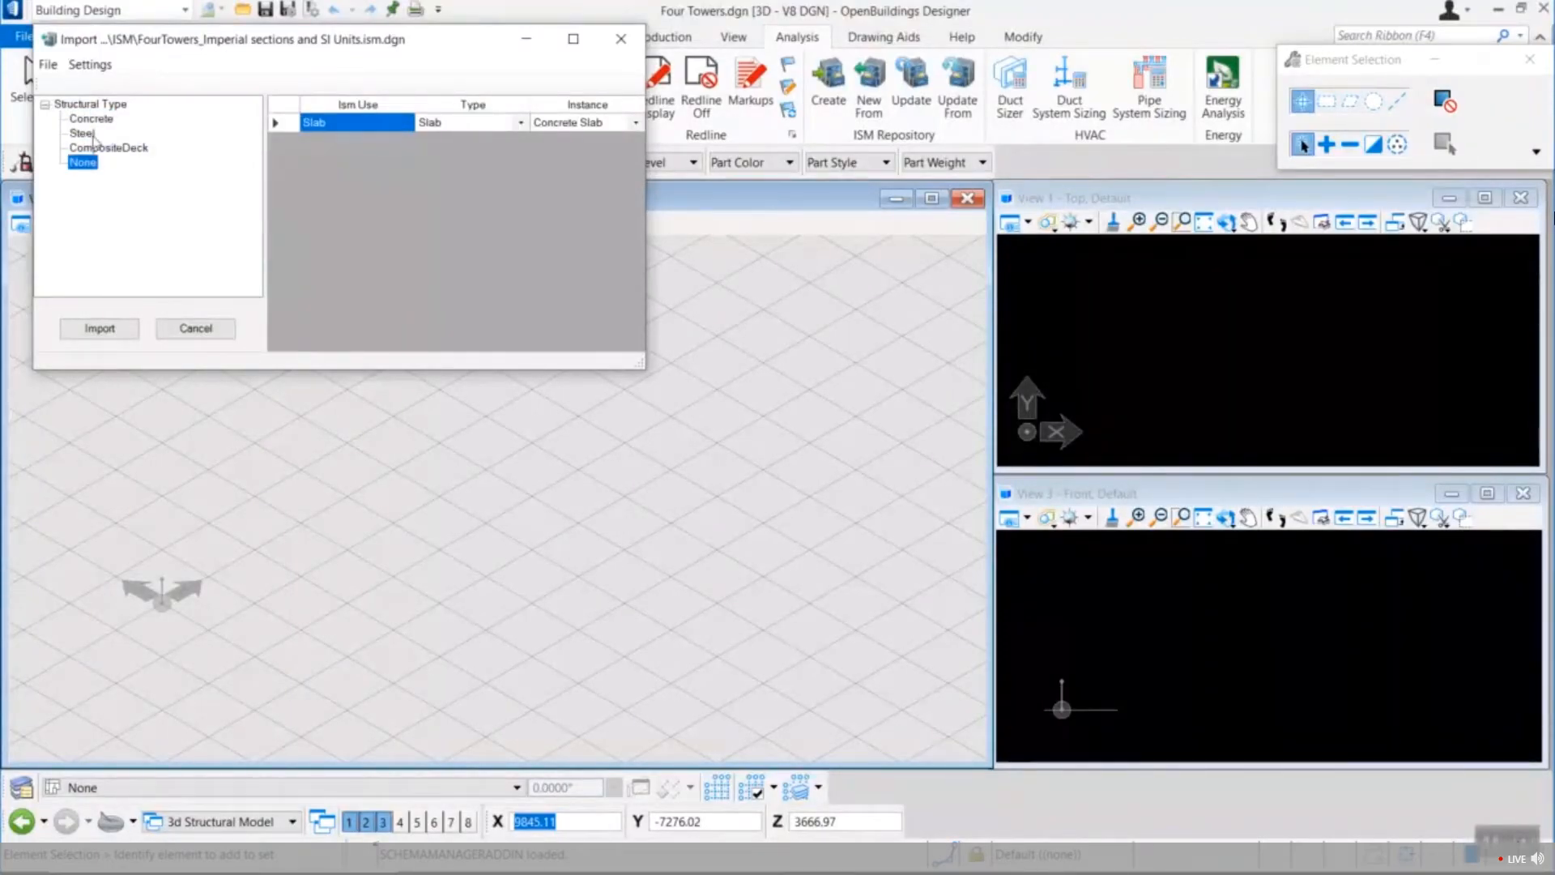
left_click(89, 64)
left_click(110, 84)
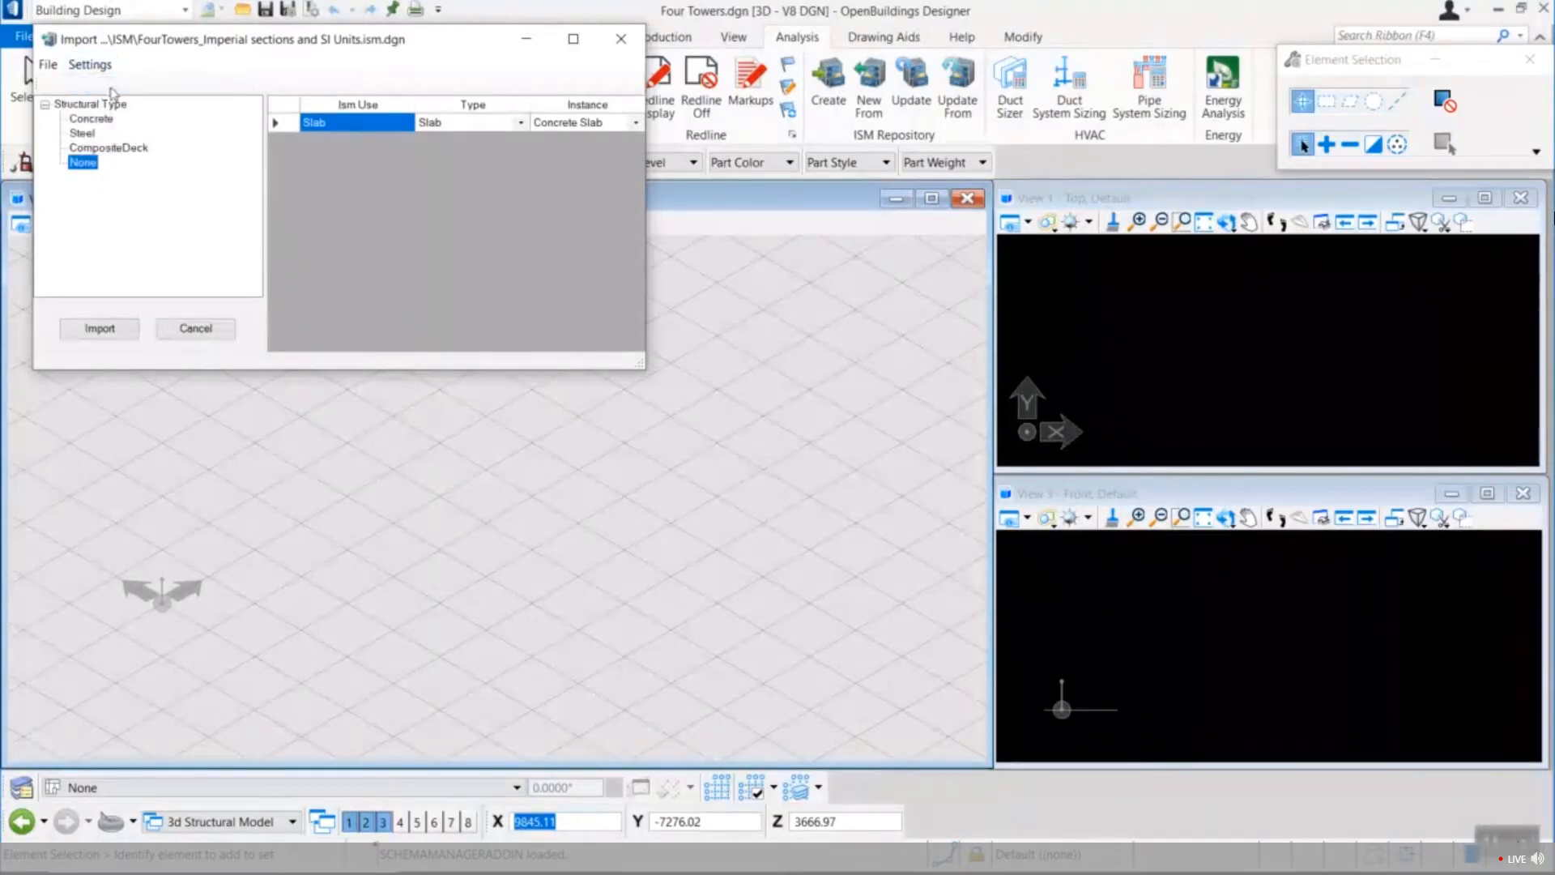
left_click(90, 65)
left_click(117, 163)
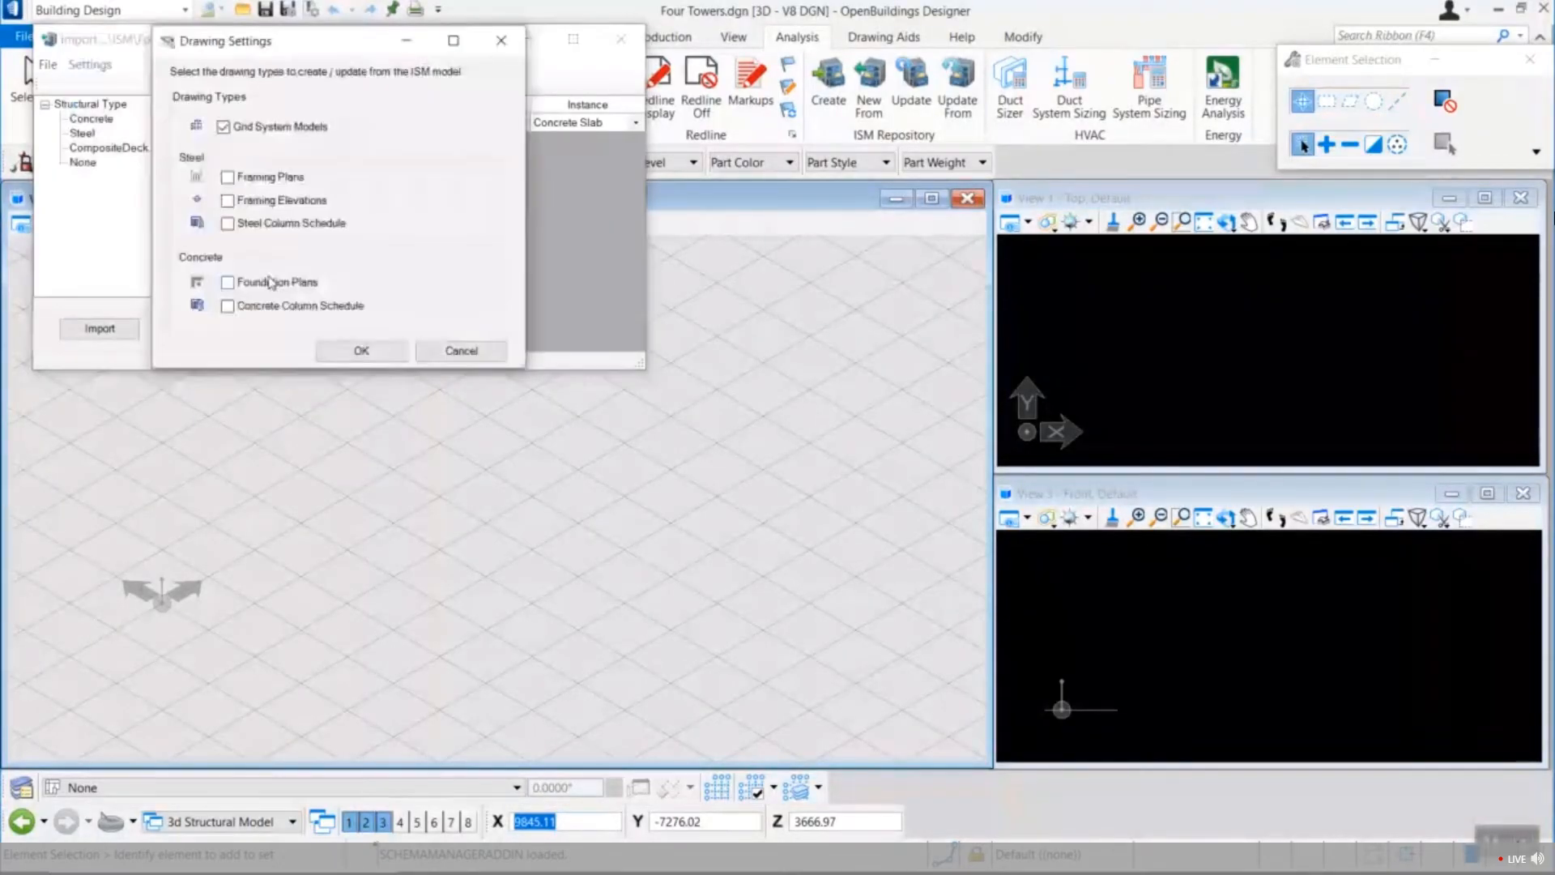
left_click(373, 360)
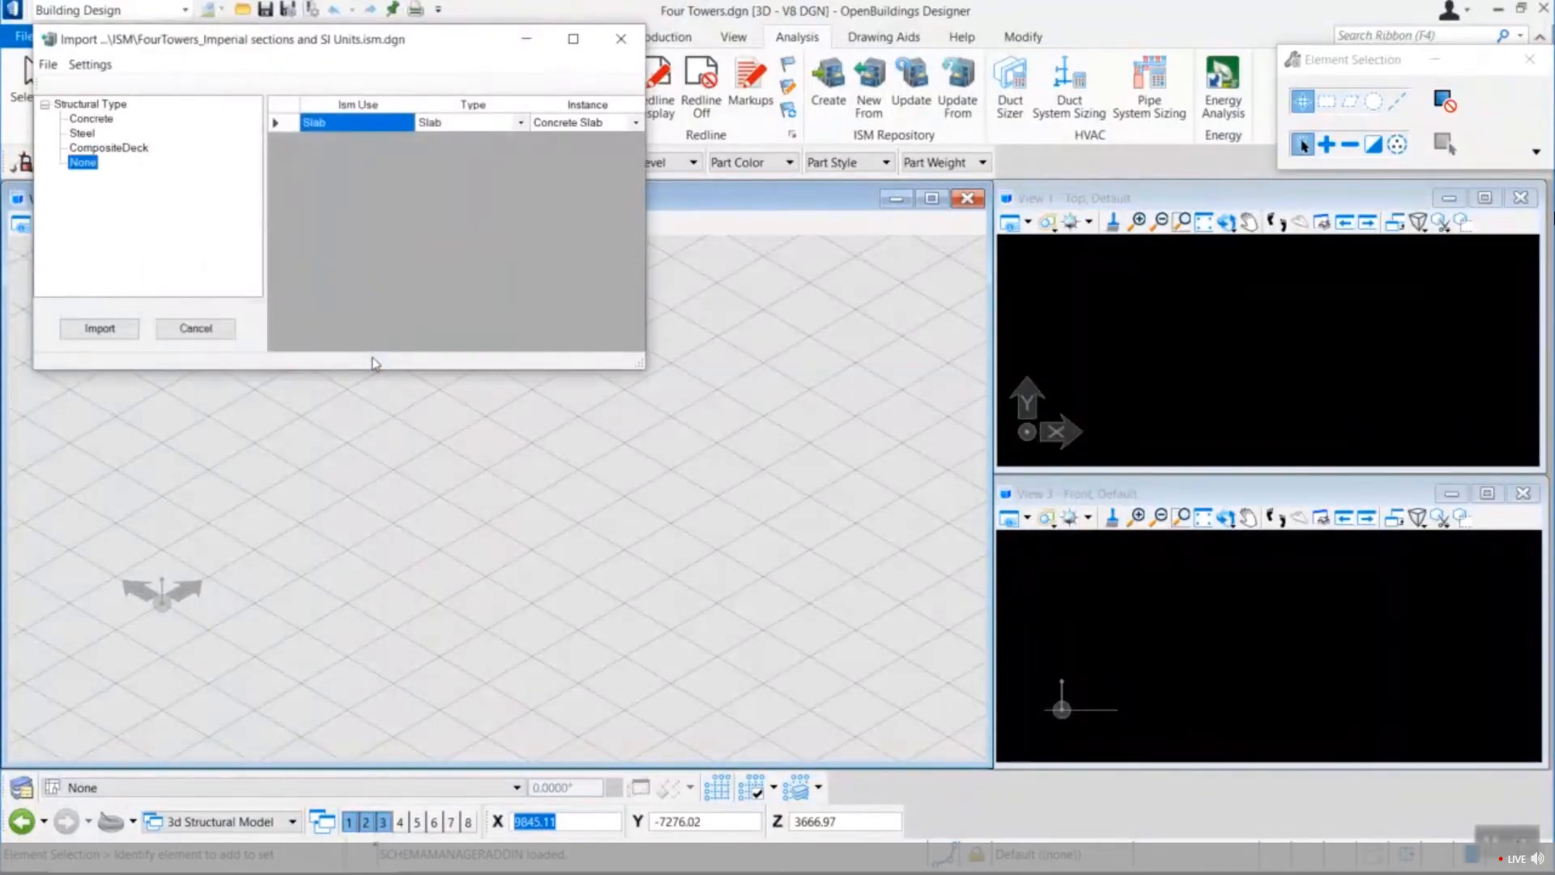
Import the repository under building FourTowers_Imperial sections and SI Unit, checking its members, solids and floors before accepting the update.
left_click(100, 328)
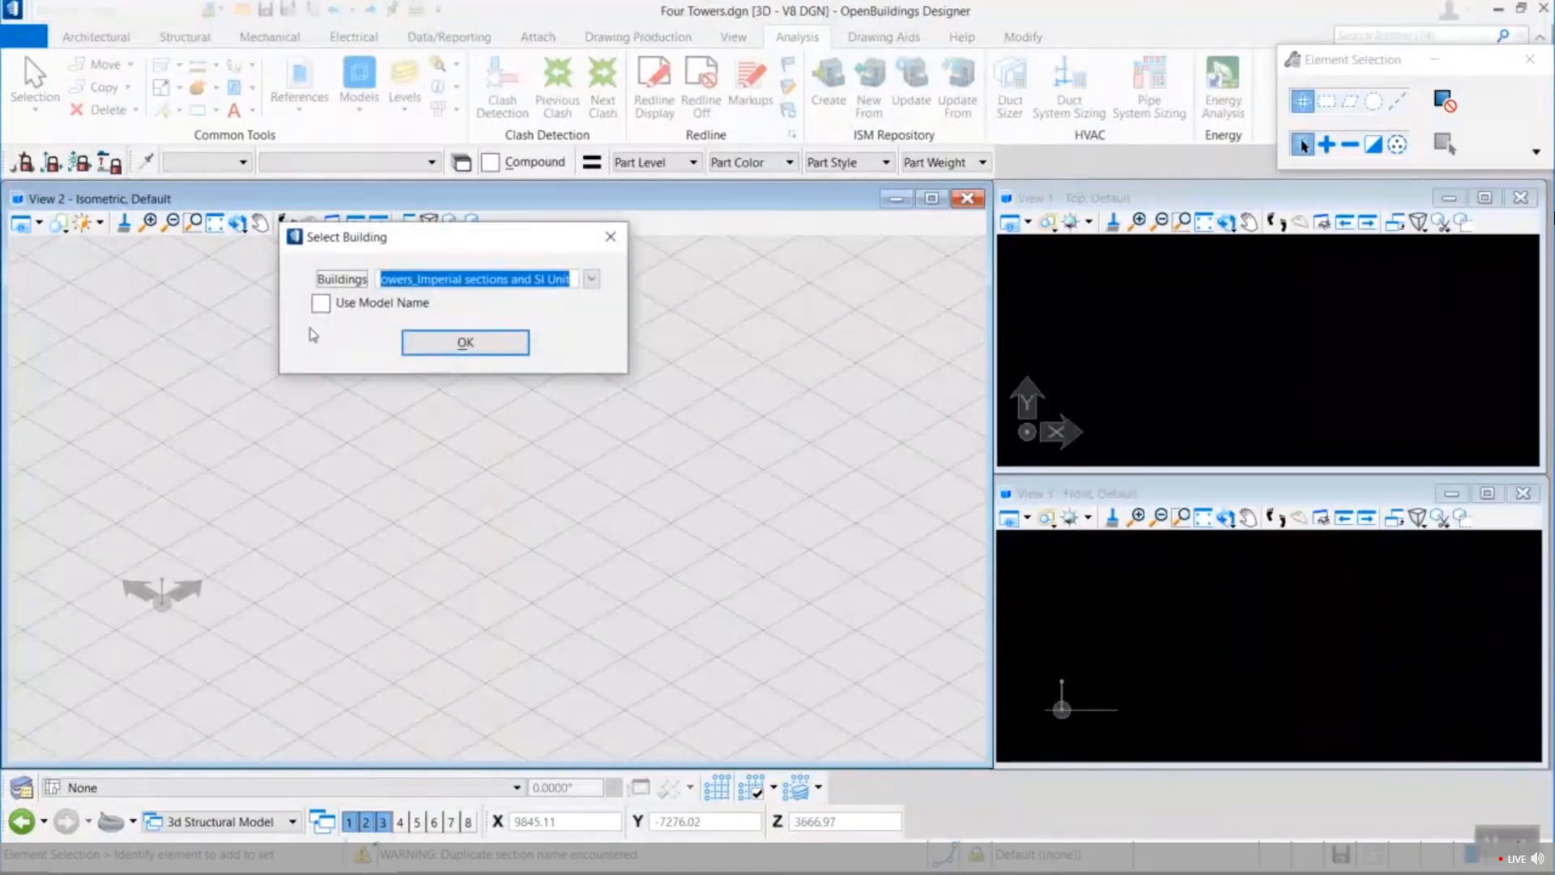
left_click(466, 344)
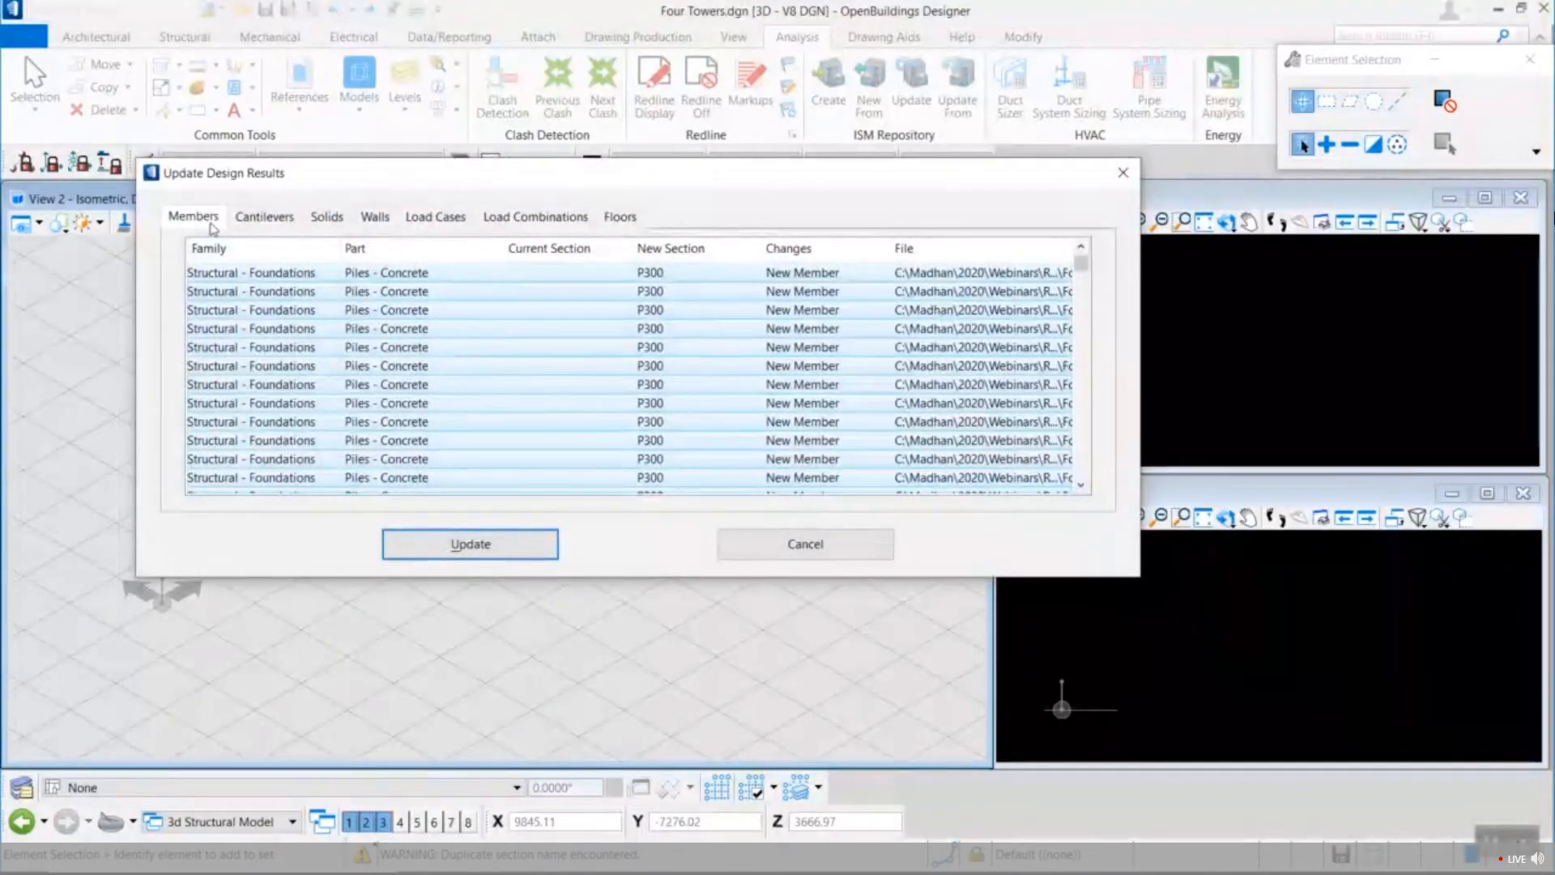
left_click(327, 220)
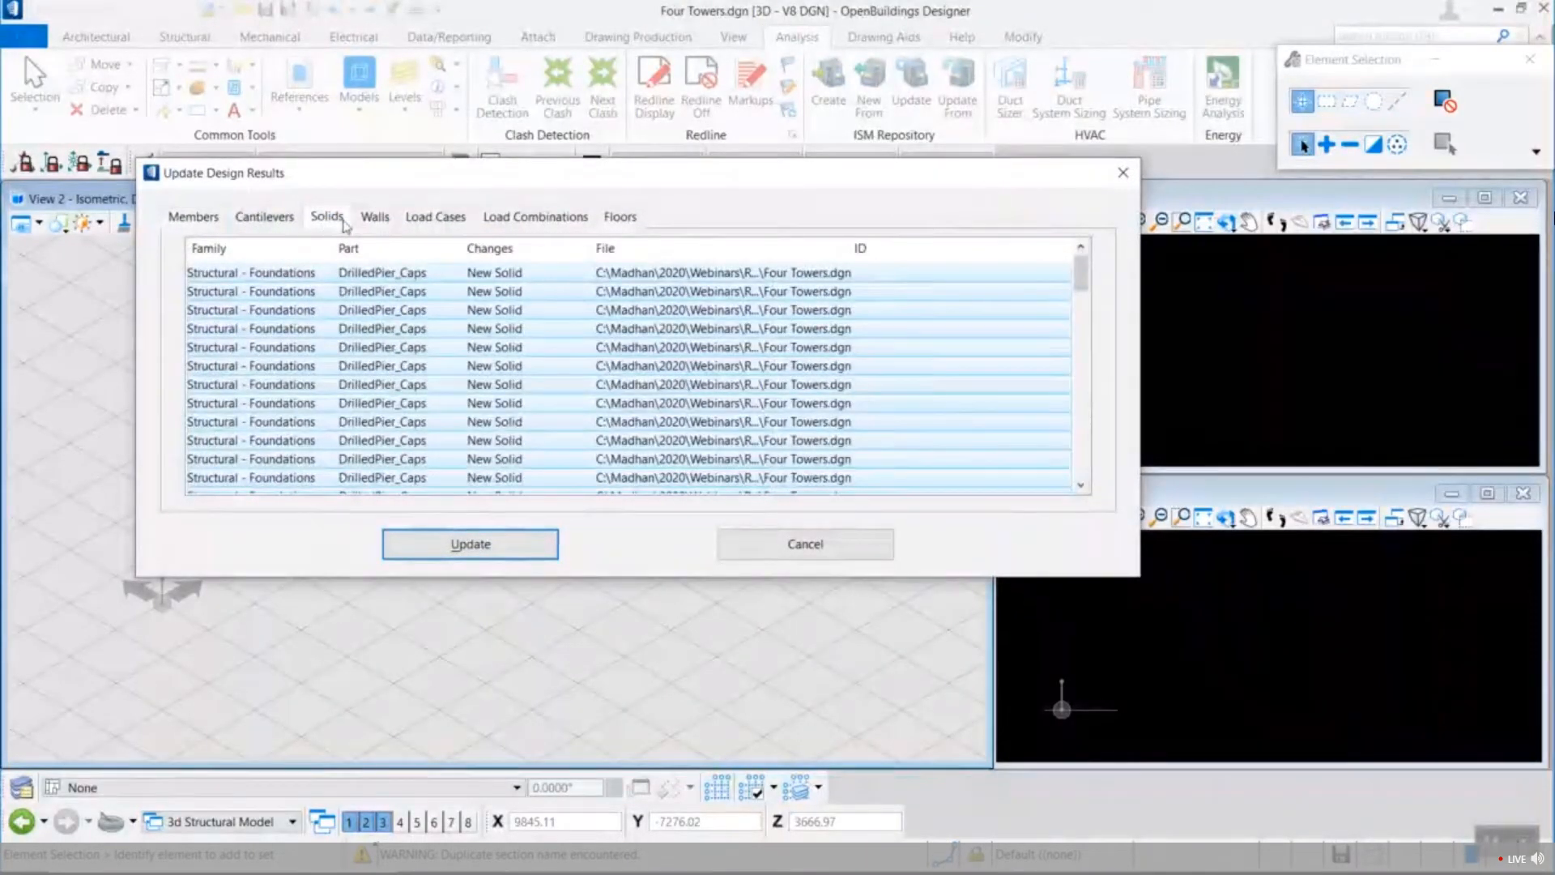
left_click(620, 219)
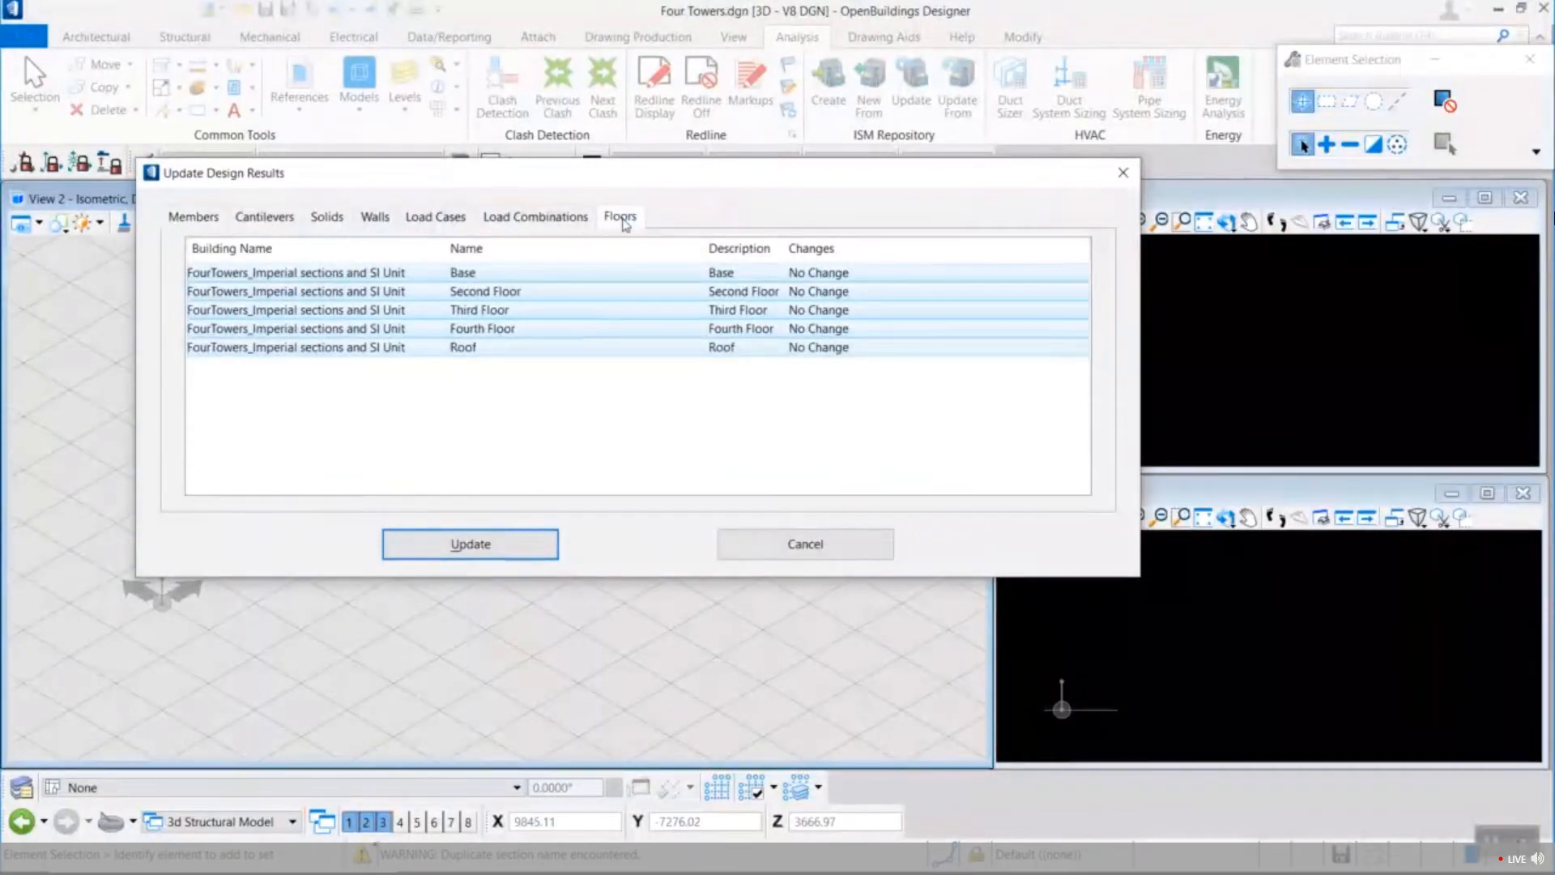
left_click(528, 542)
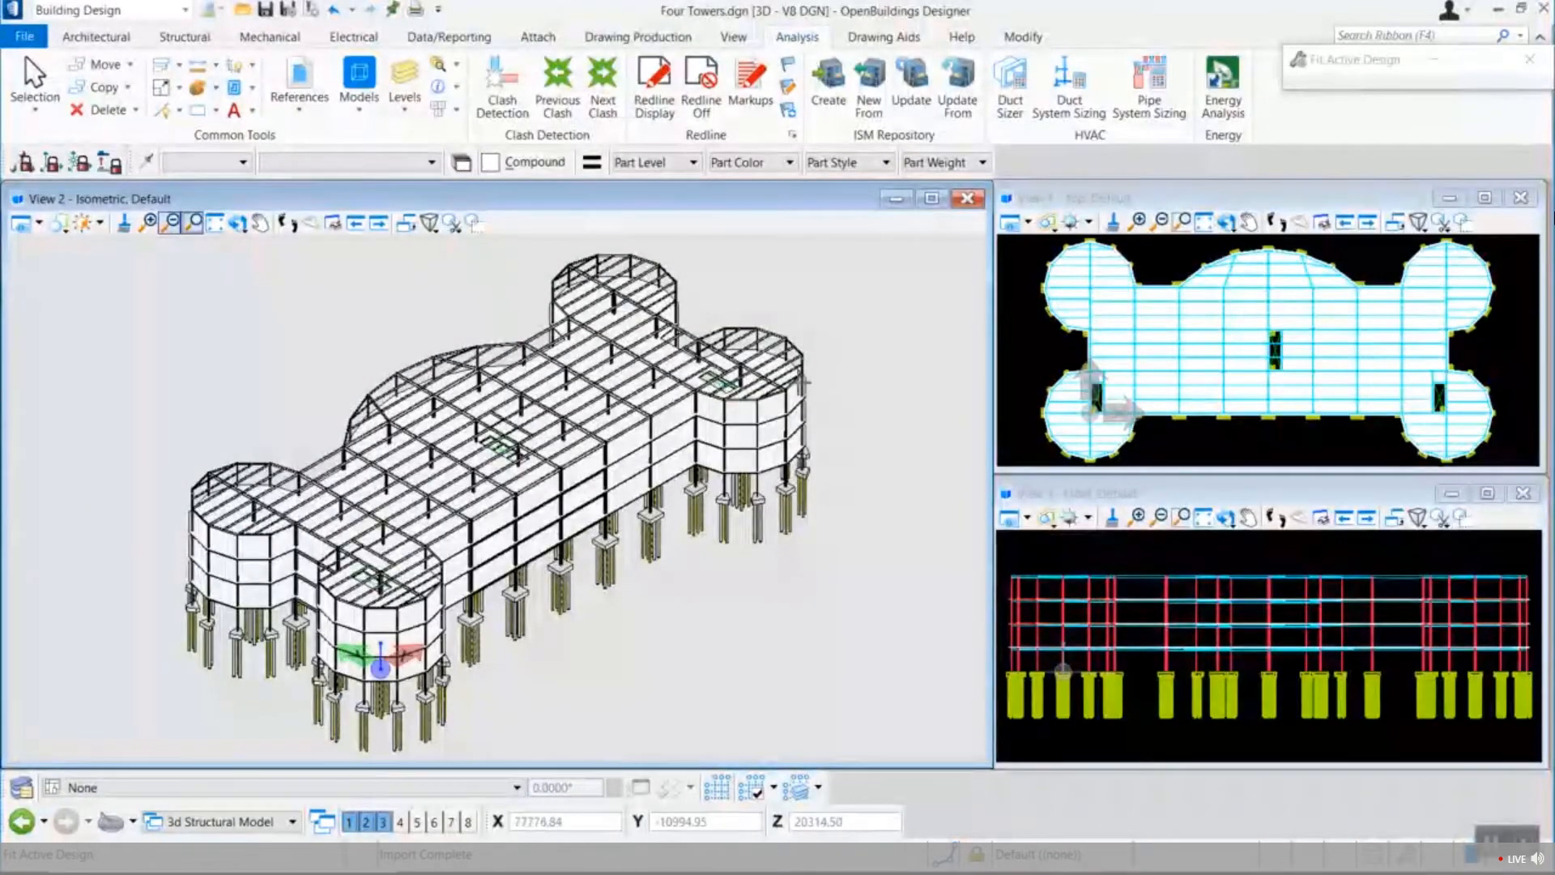
middle_click_drag(826, 376, 871, 368)
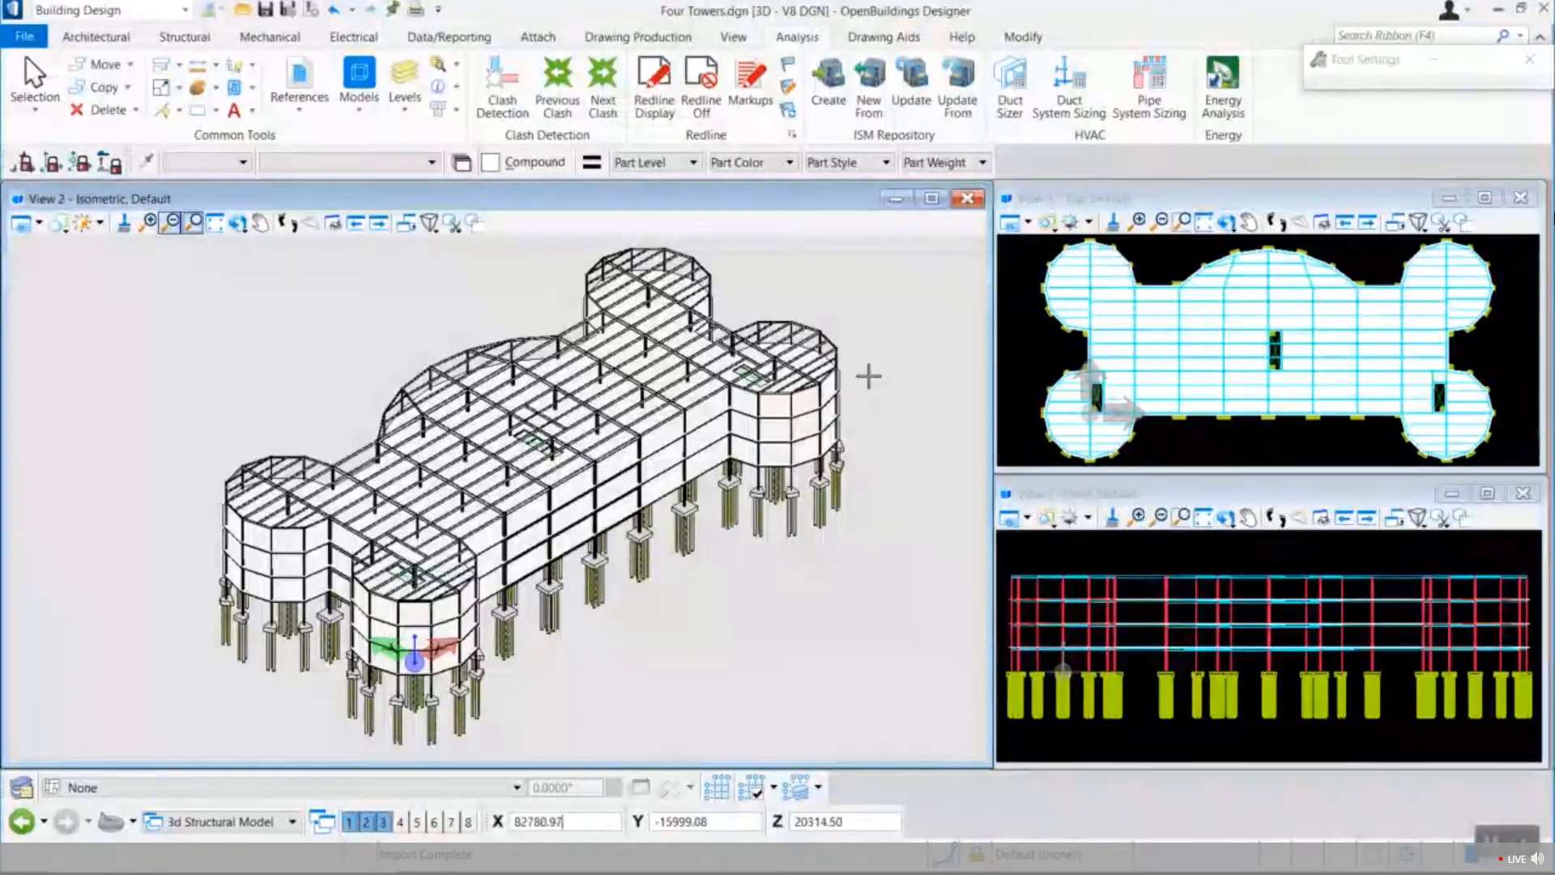
left_click(664, 38)
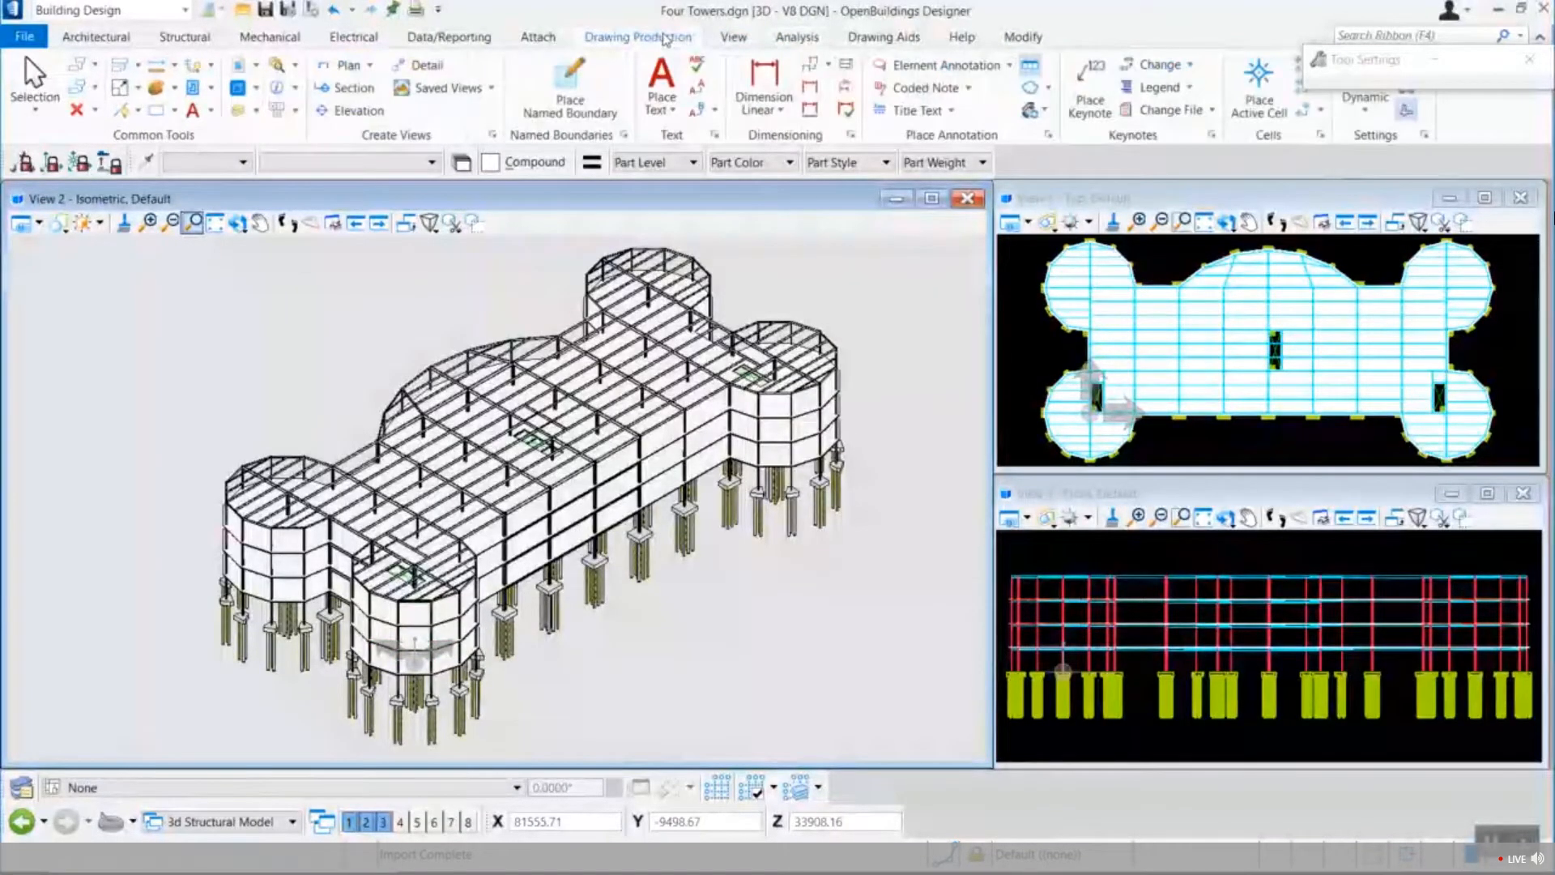
left_click(471, 39)
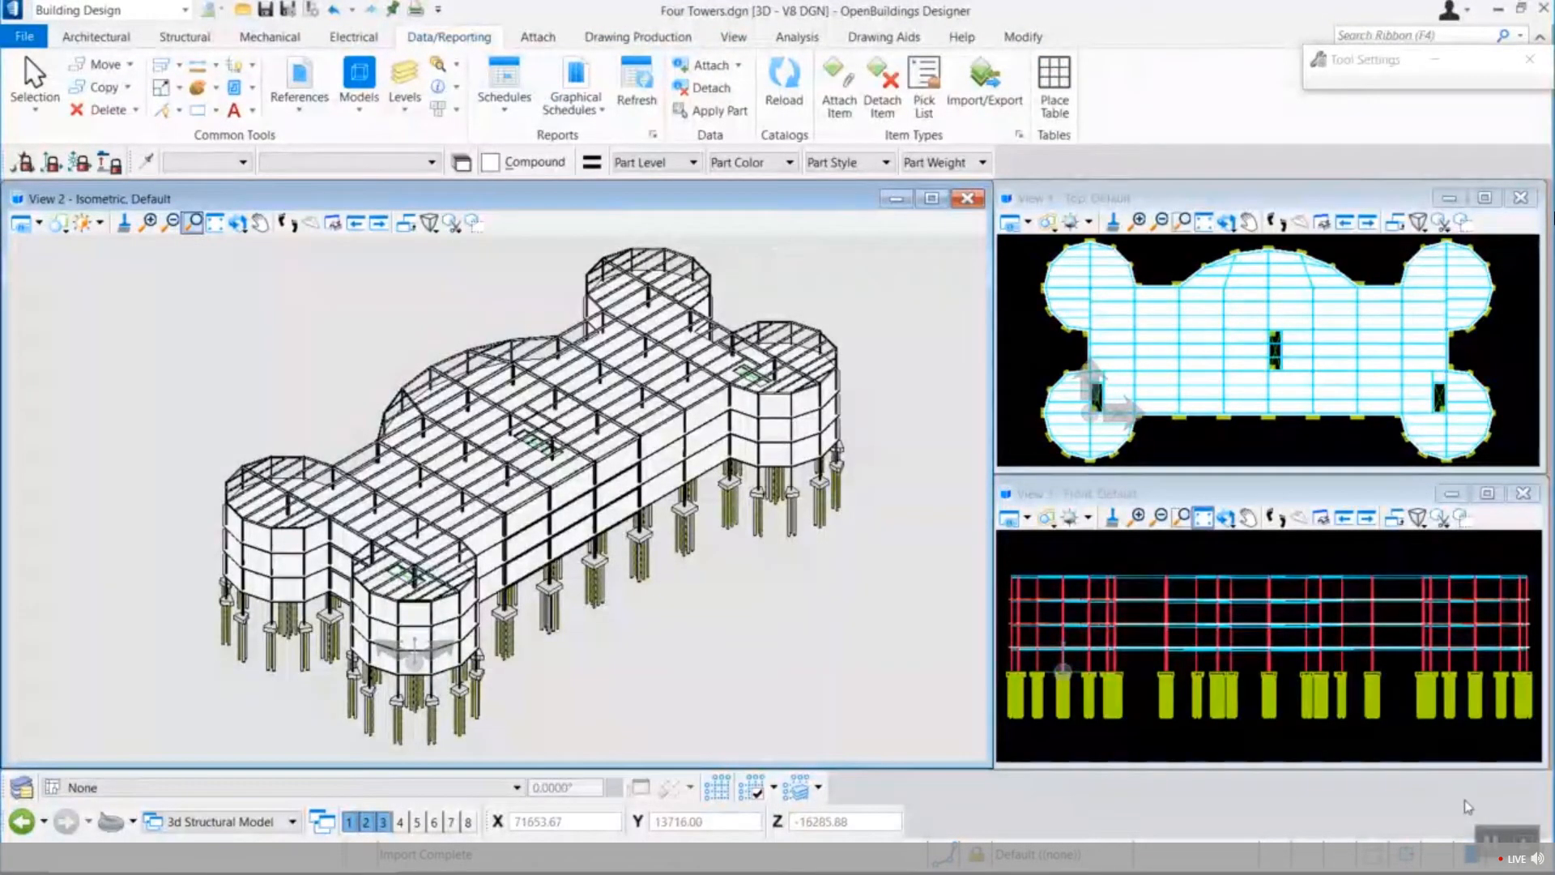
left_click(118, 41)
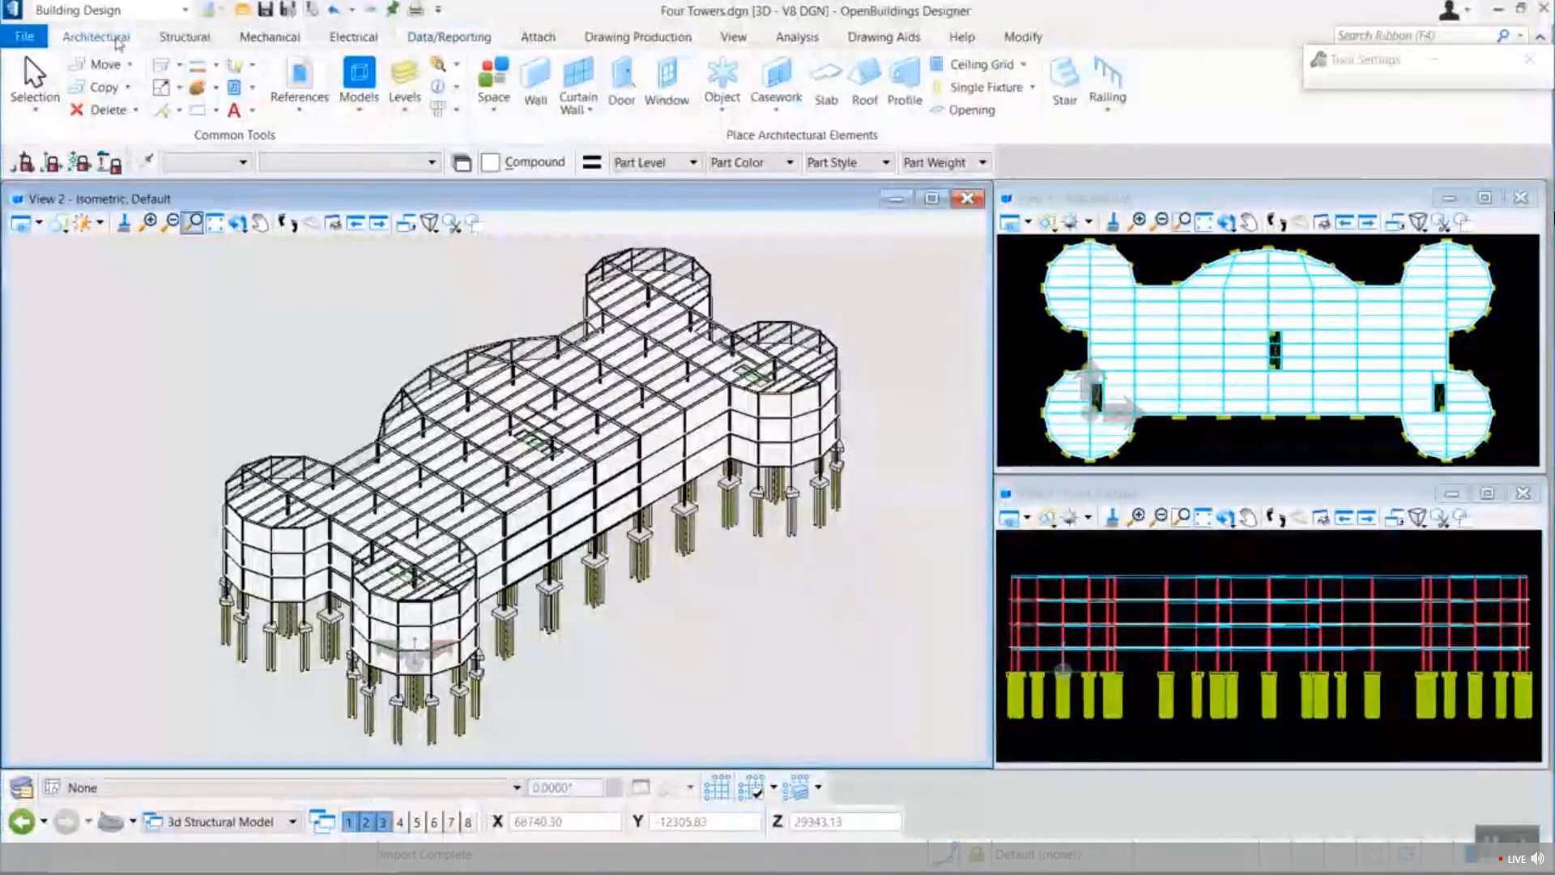
left_click(184, 37)
left_click(273, 40)
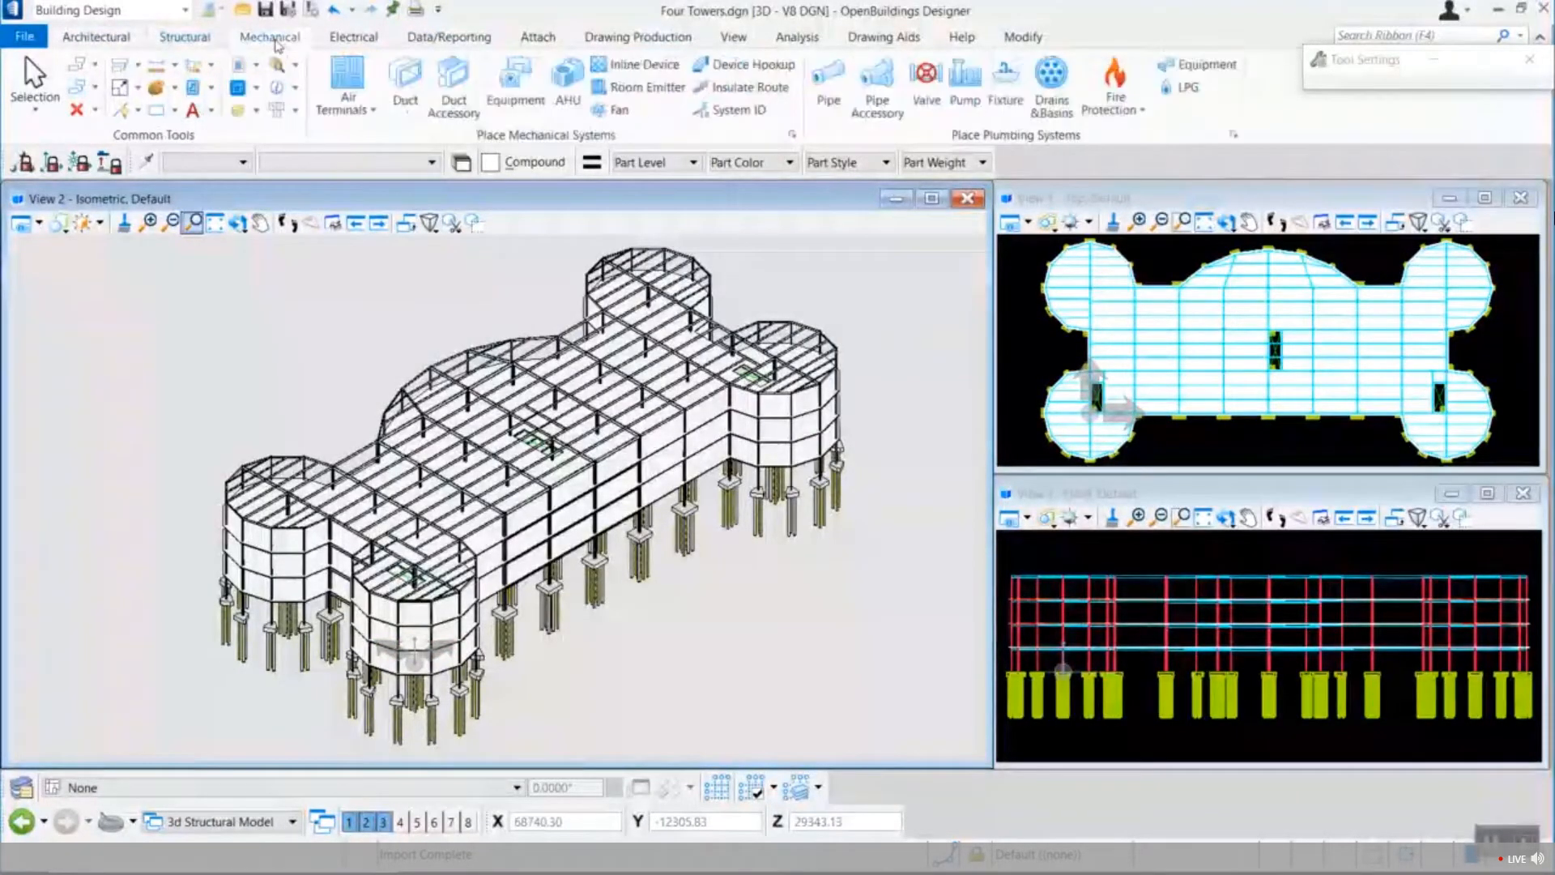
left_click(366, 47)
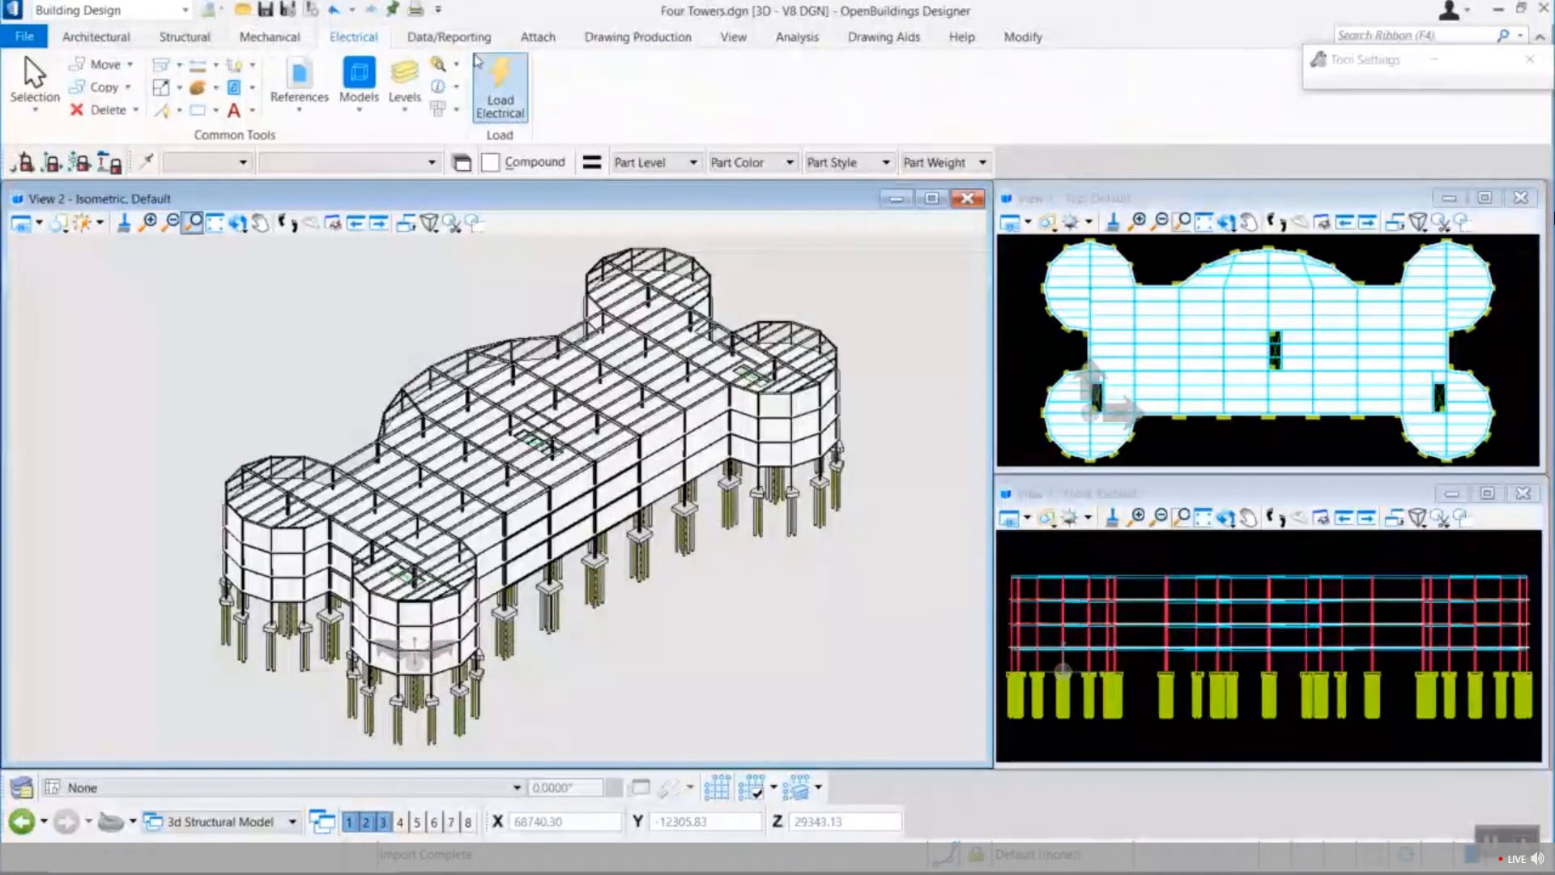
left_click(784, 39)
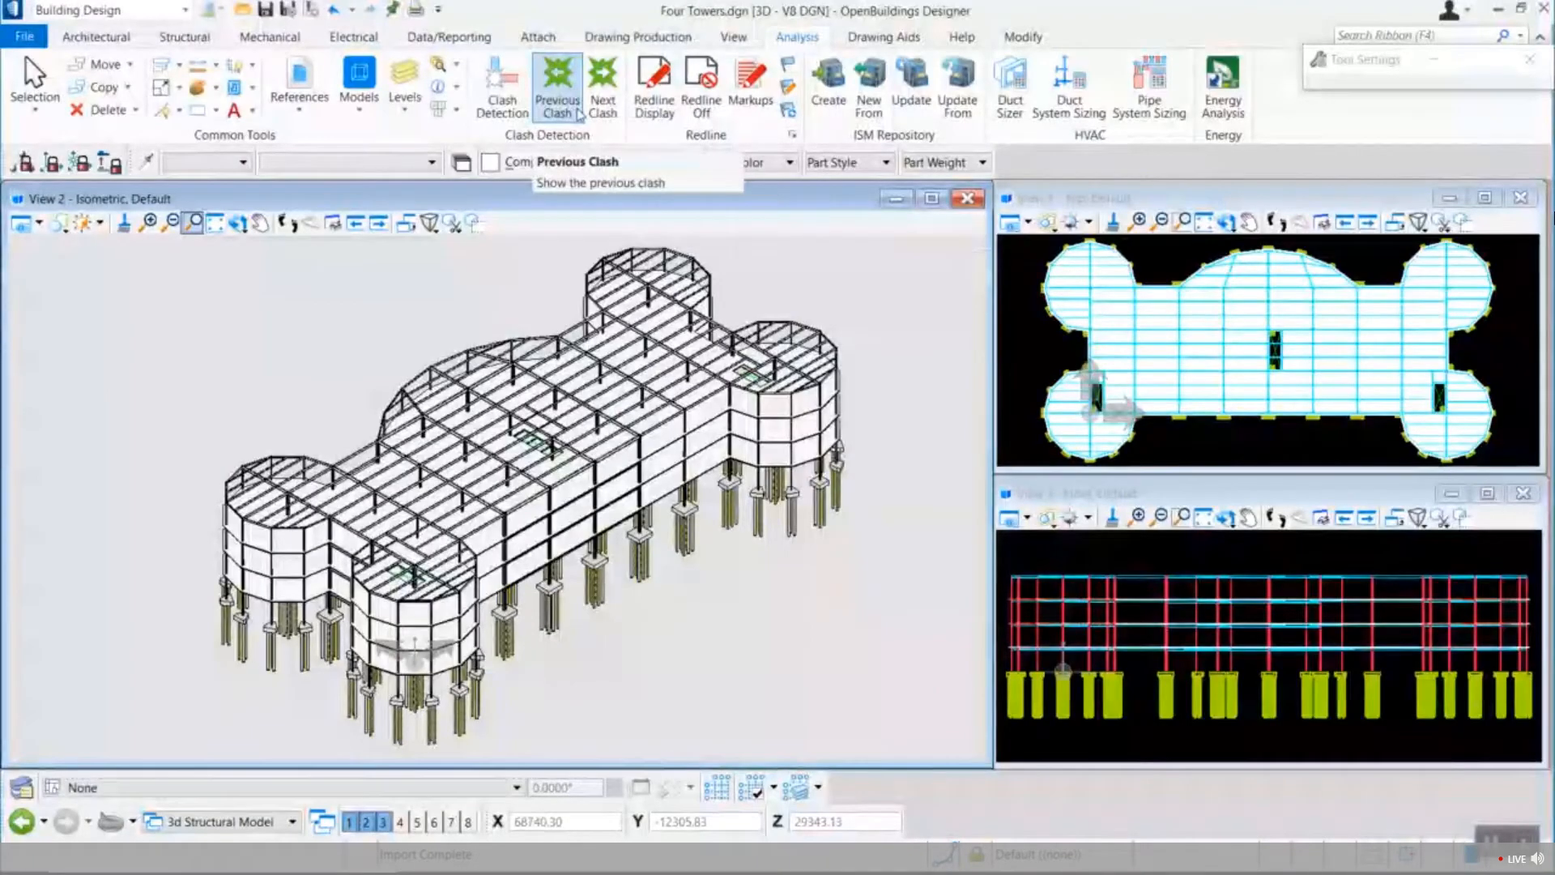
Attach the FourTowers Second Floor Grid Systems model to the isometric view as a reference, using the Recommended attachment method.
left_click(358, 111)
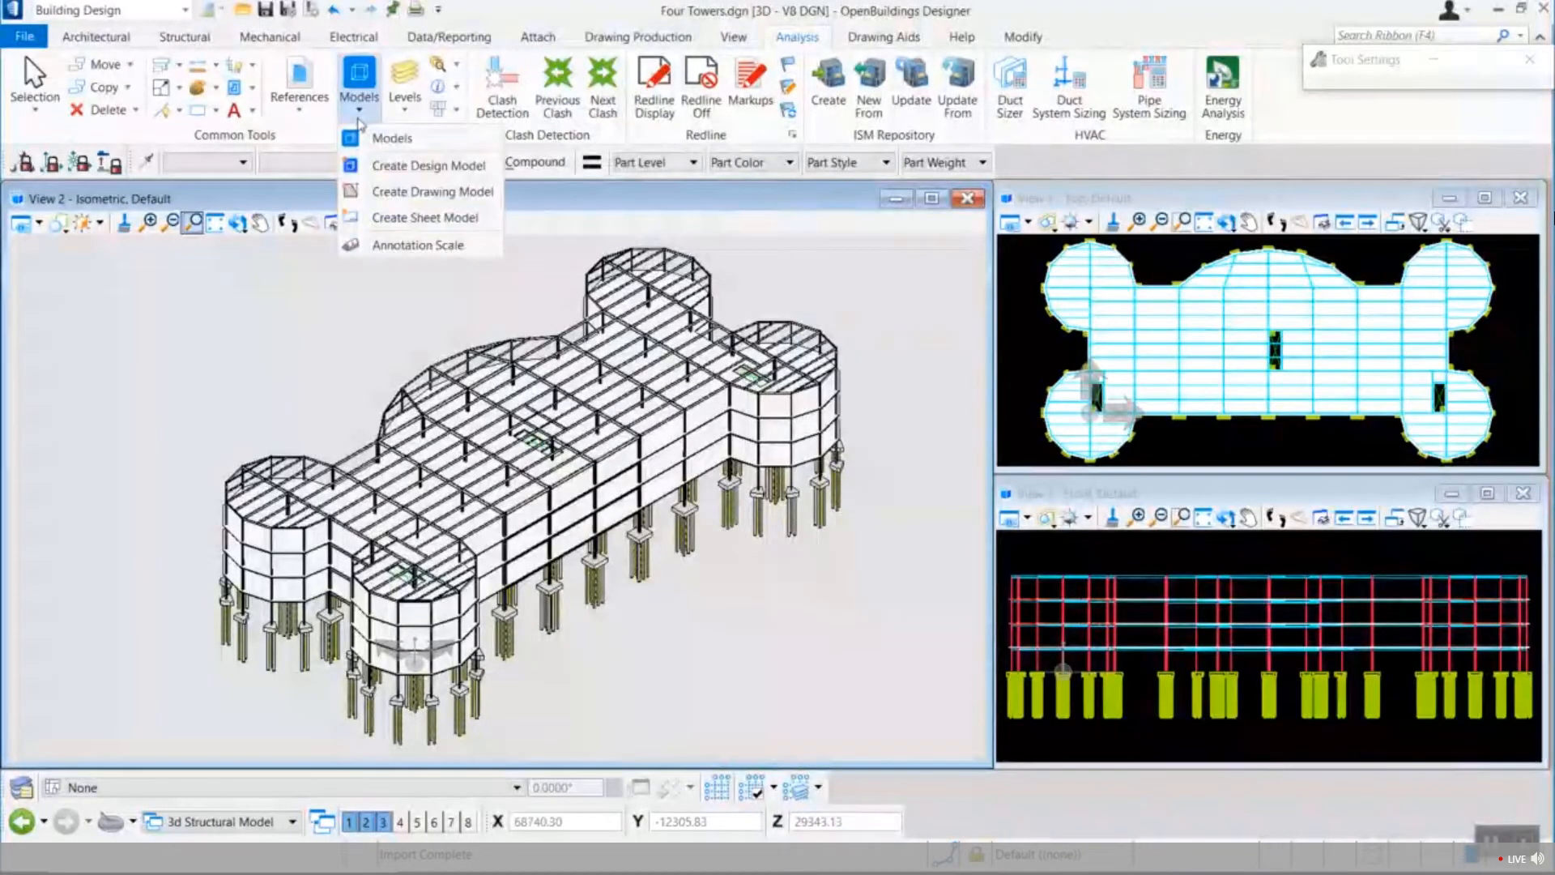
left_click(392, 138)
left_click_drag(728, 481, 777, 635)
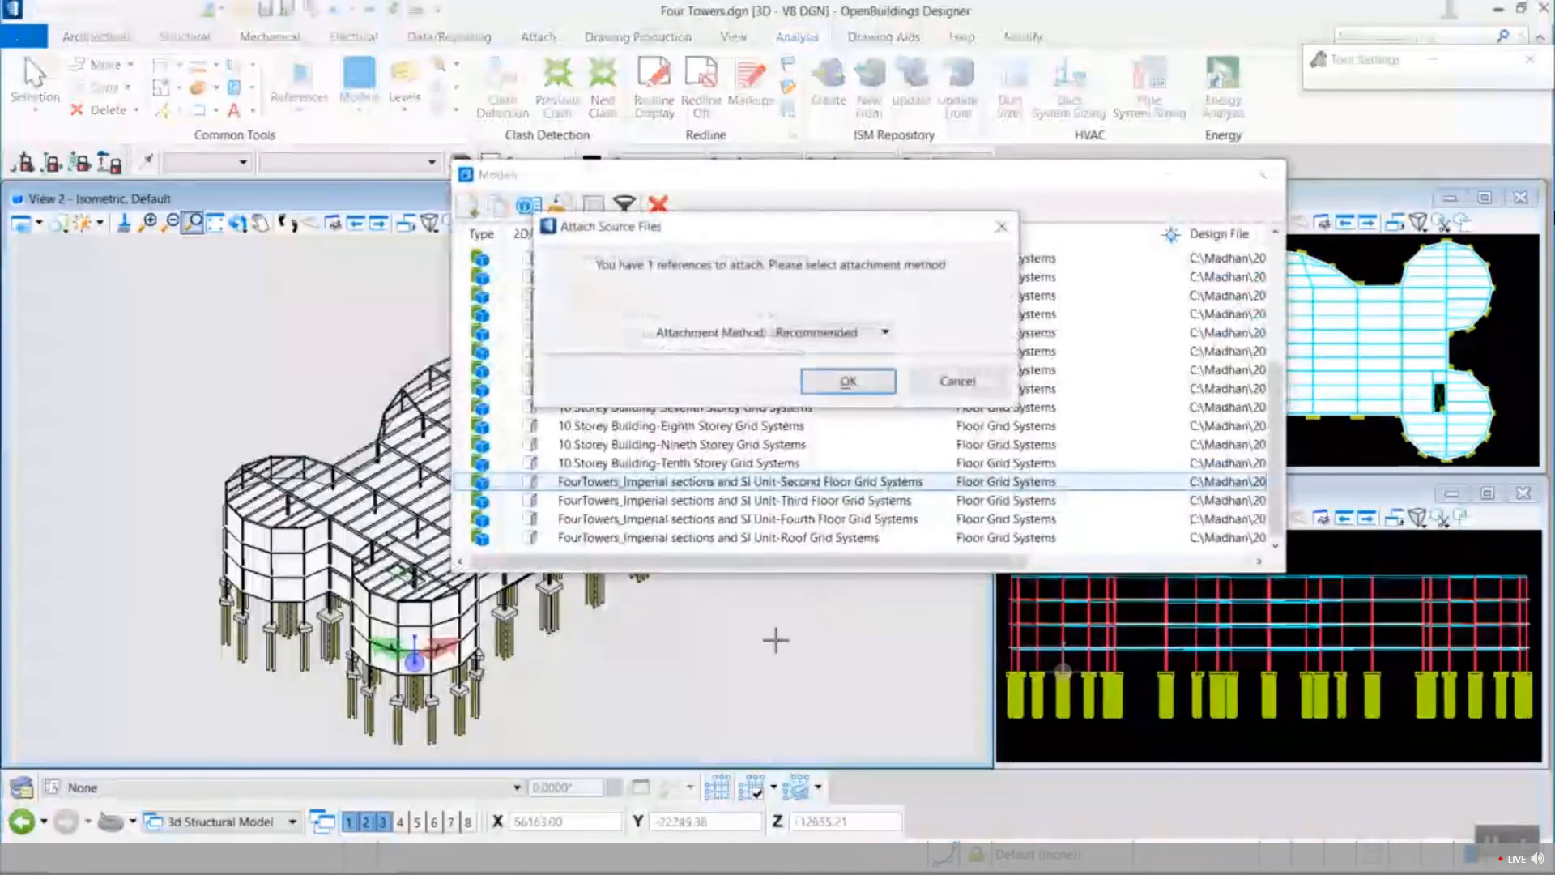
left_click(839, 392)
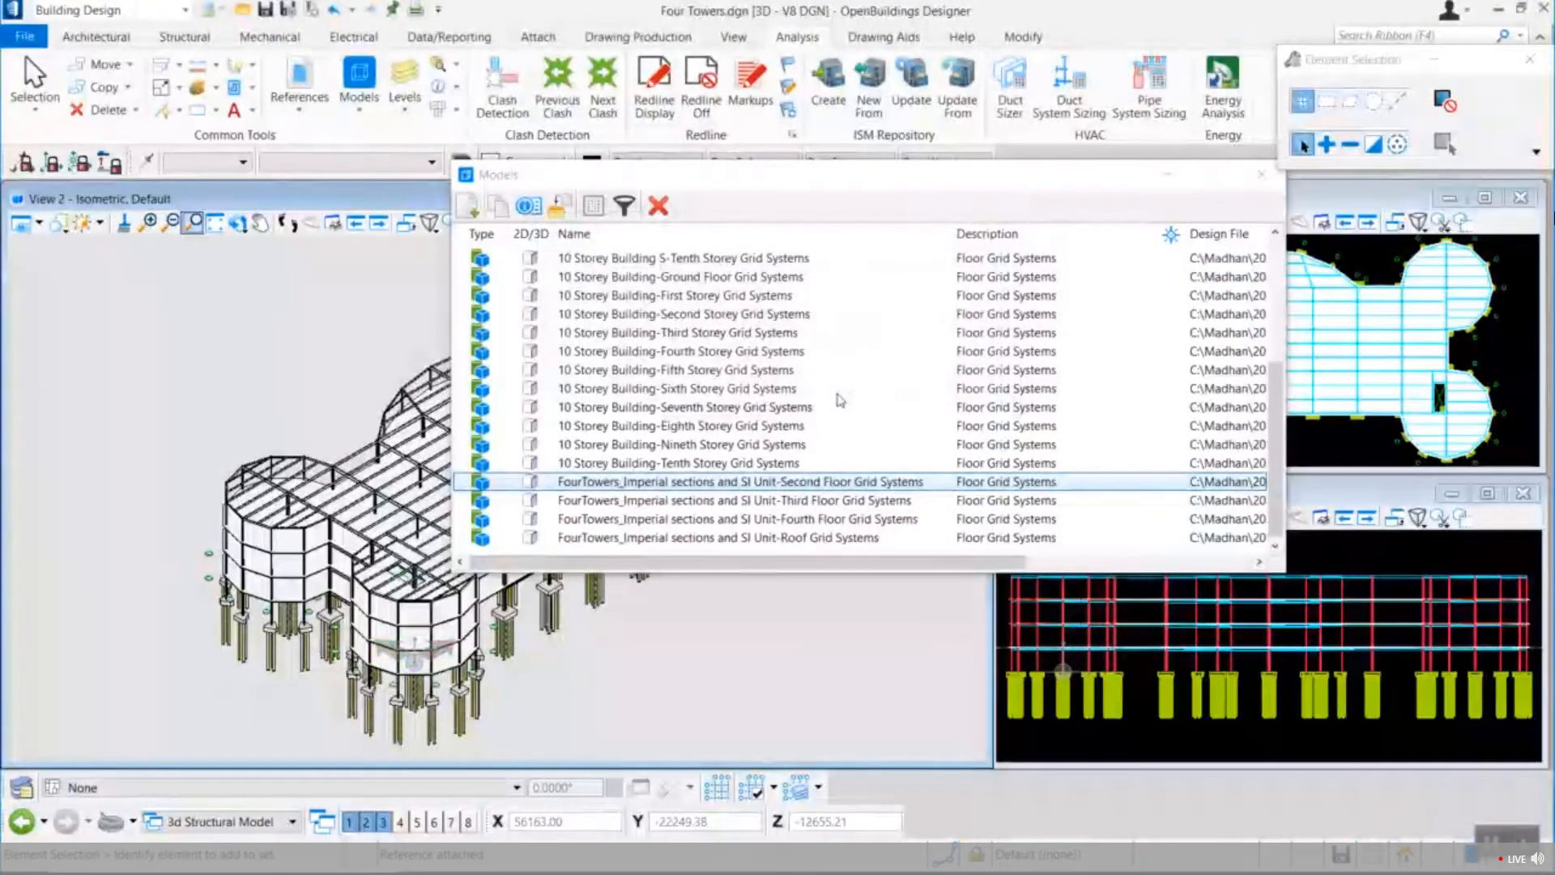
Close the models list and examine the floor framing, deck and grid bubbles in the enlarged top view before restoring the view layout.
left_click(1261, 174)
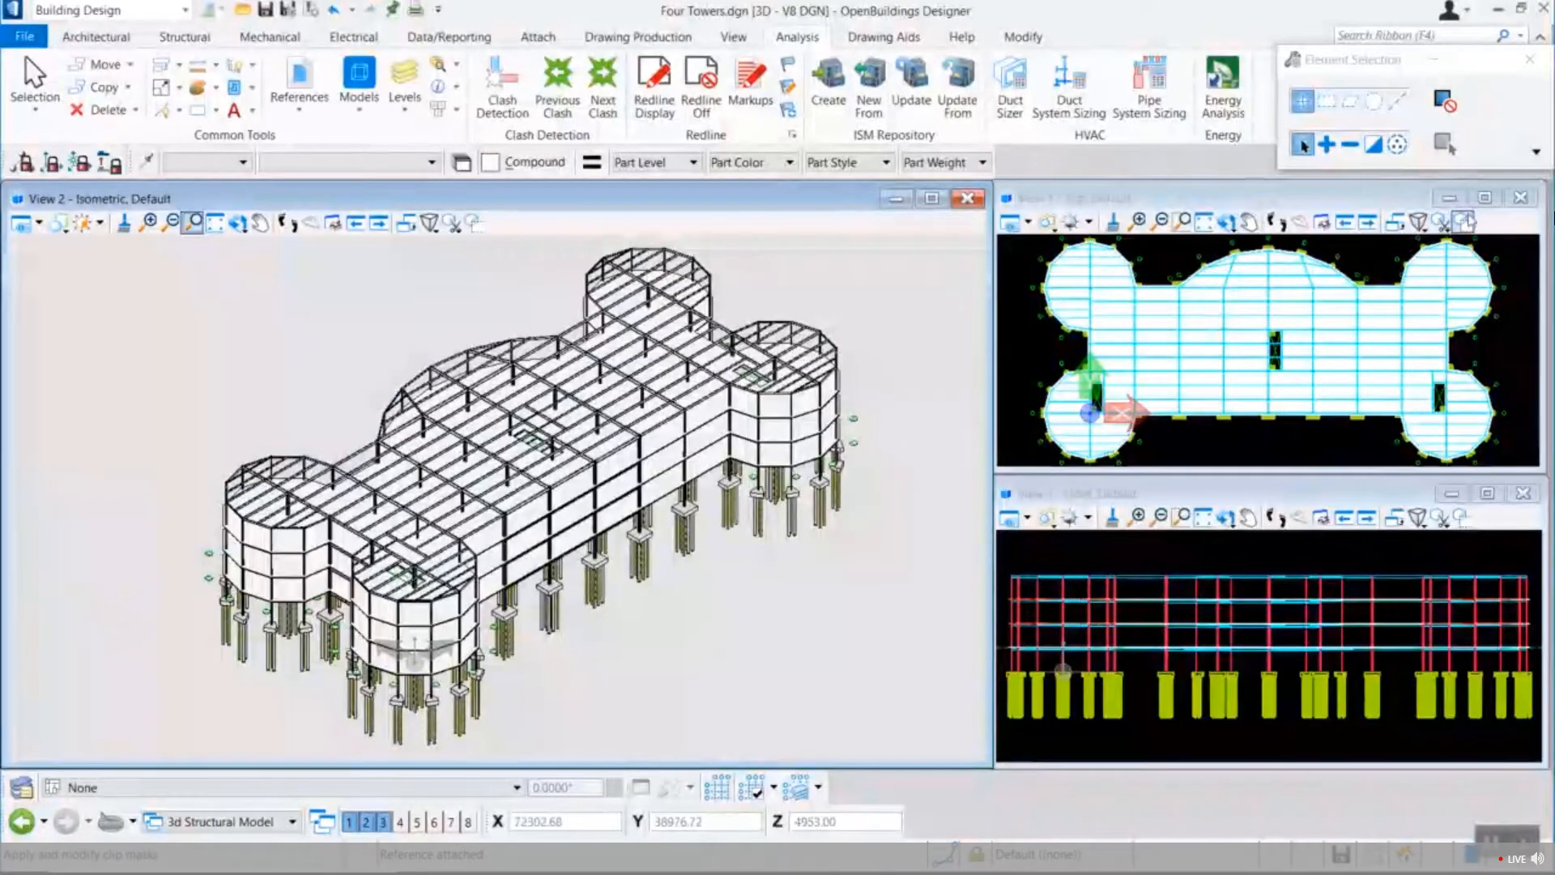
left_click(1494, 201)
scroll(941, 448, "up", 5)
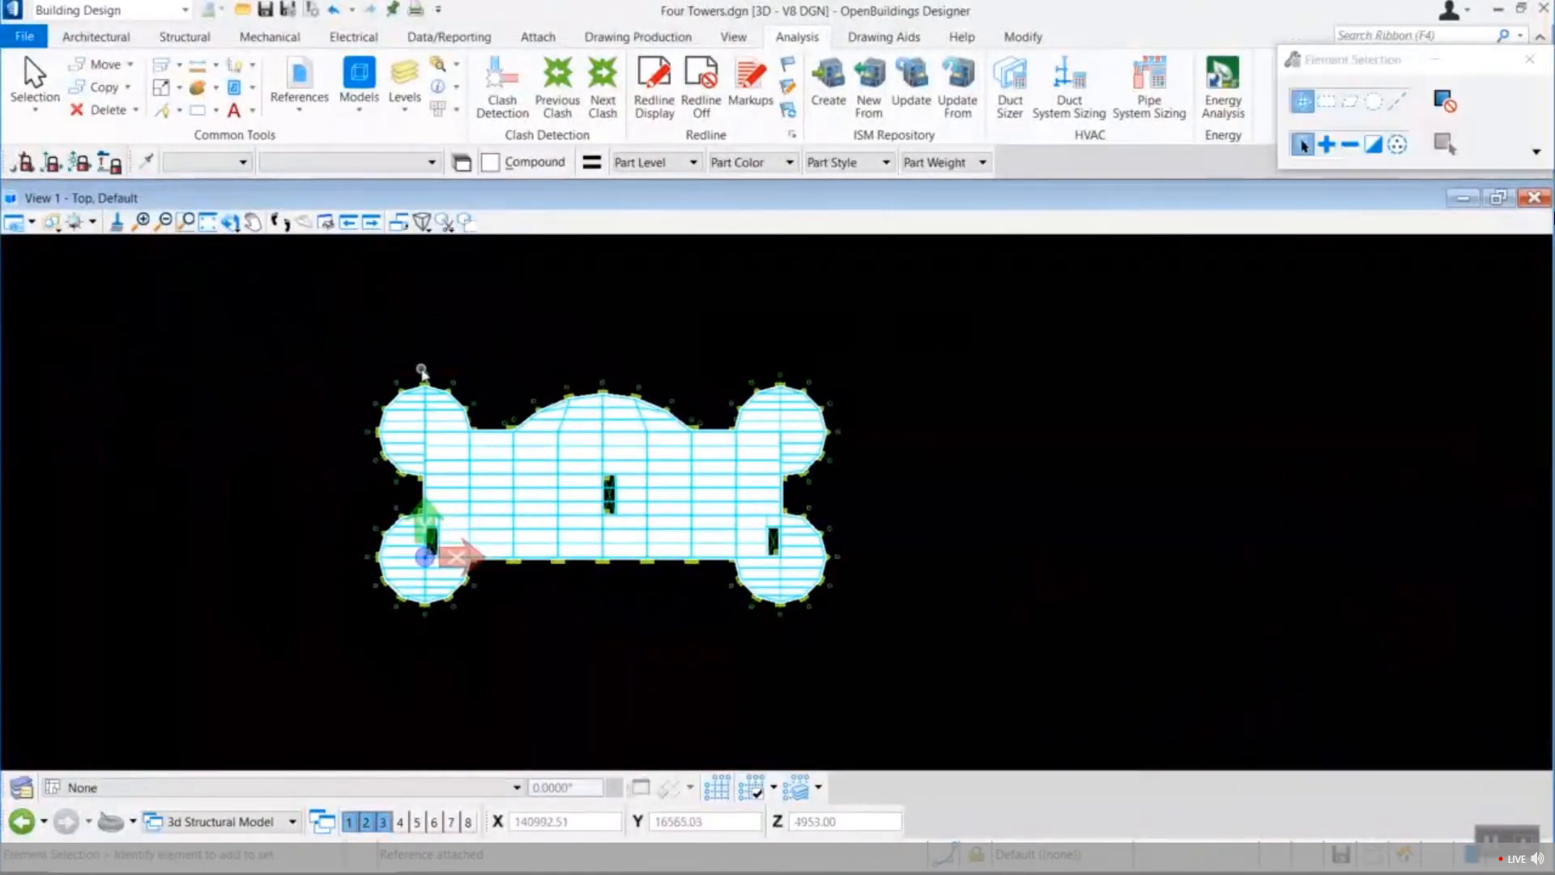
middle_click_drag(605, 460, 459, 253)
scroll(535, 356, "down", 3)
key("Escape")
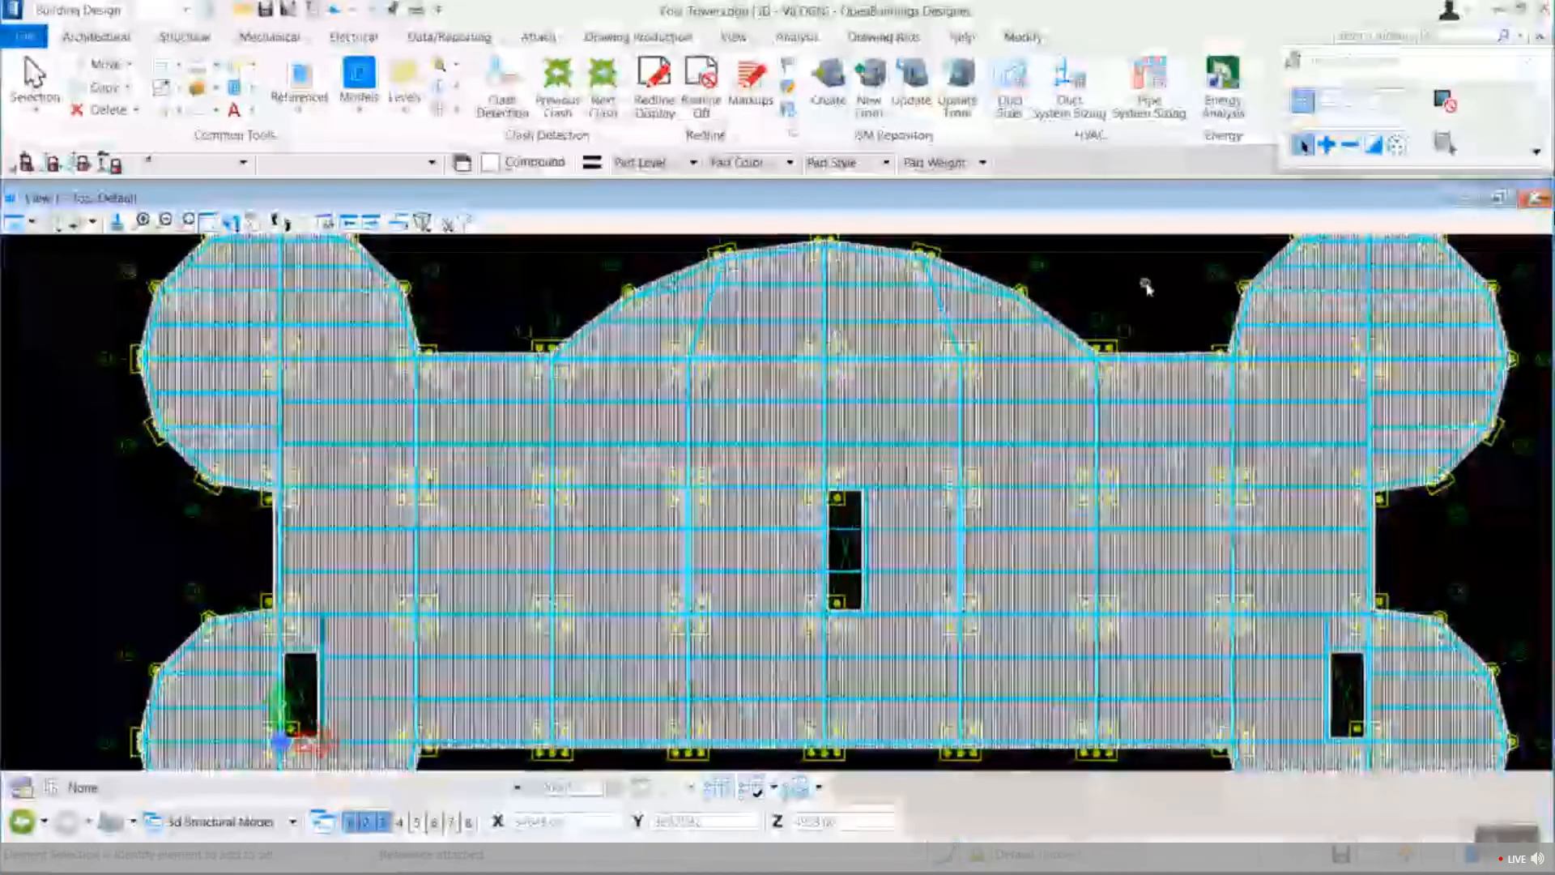
left_click(1498, 198)
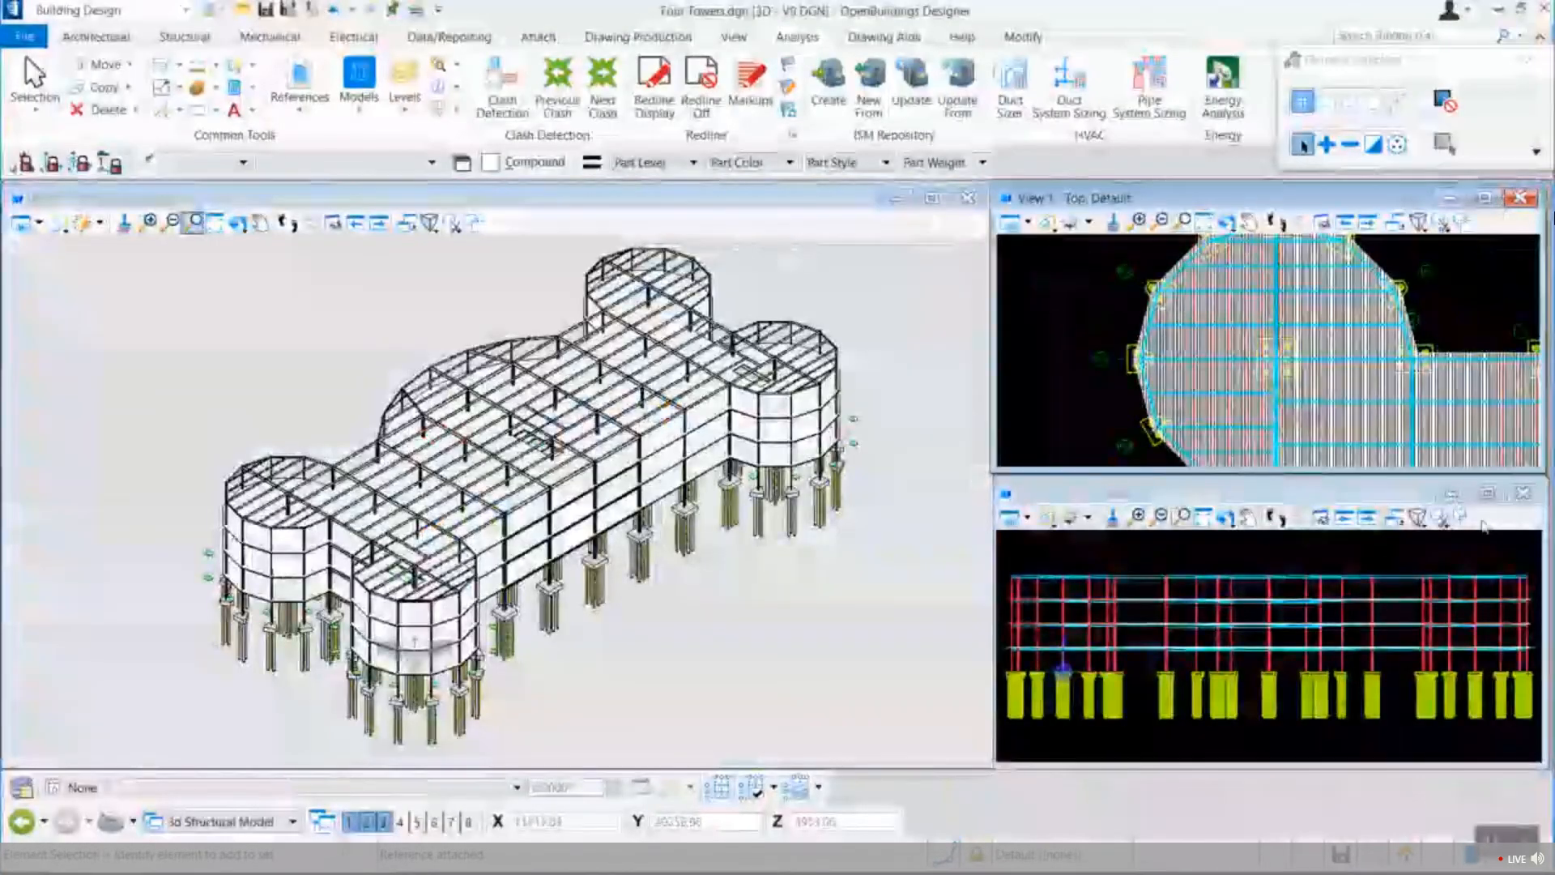
Examine the composite deck profile and supporting beams in the enlarged front view, and restore the view layout.
left_click(1489, 493)
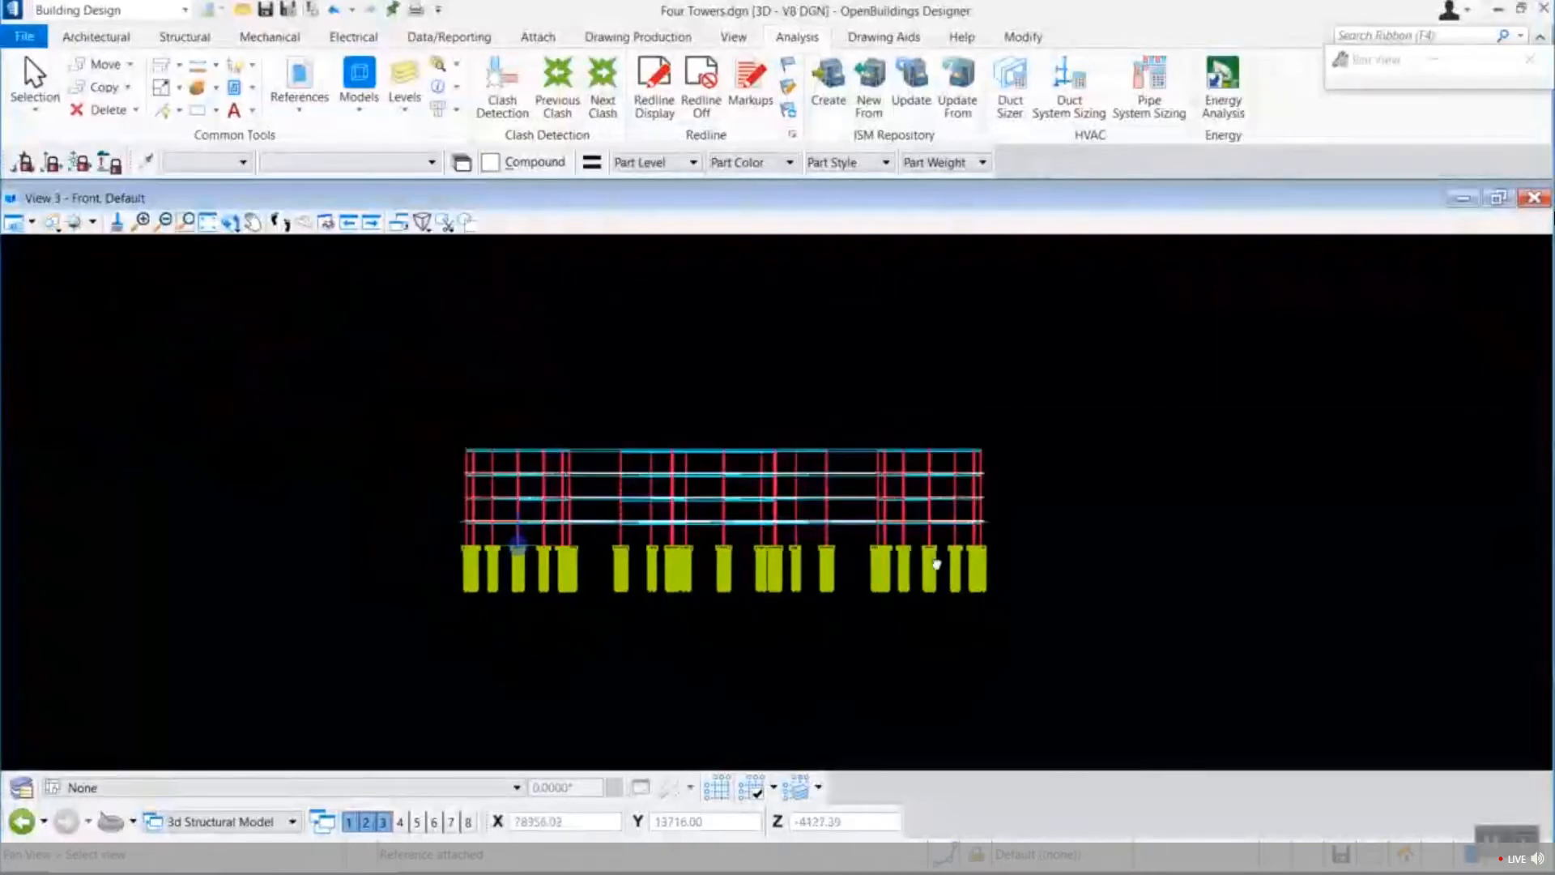
scroll(656, 495, "up", 5)
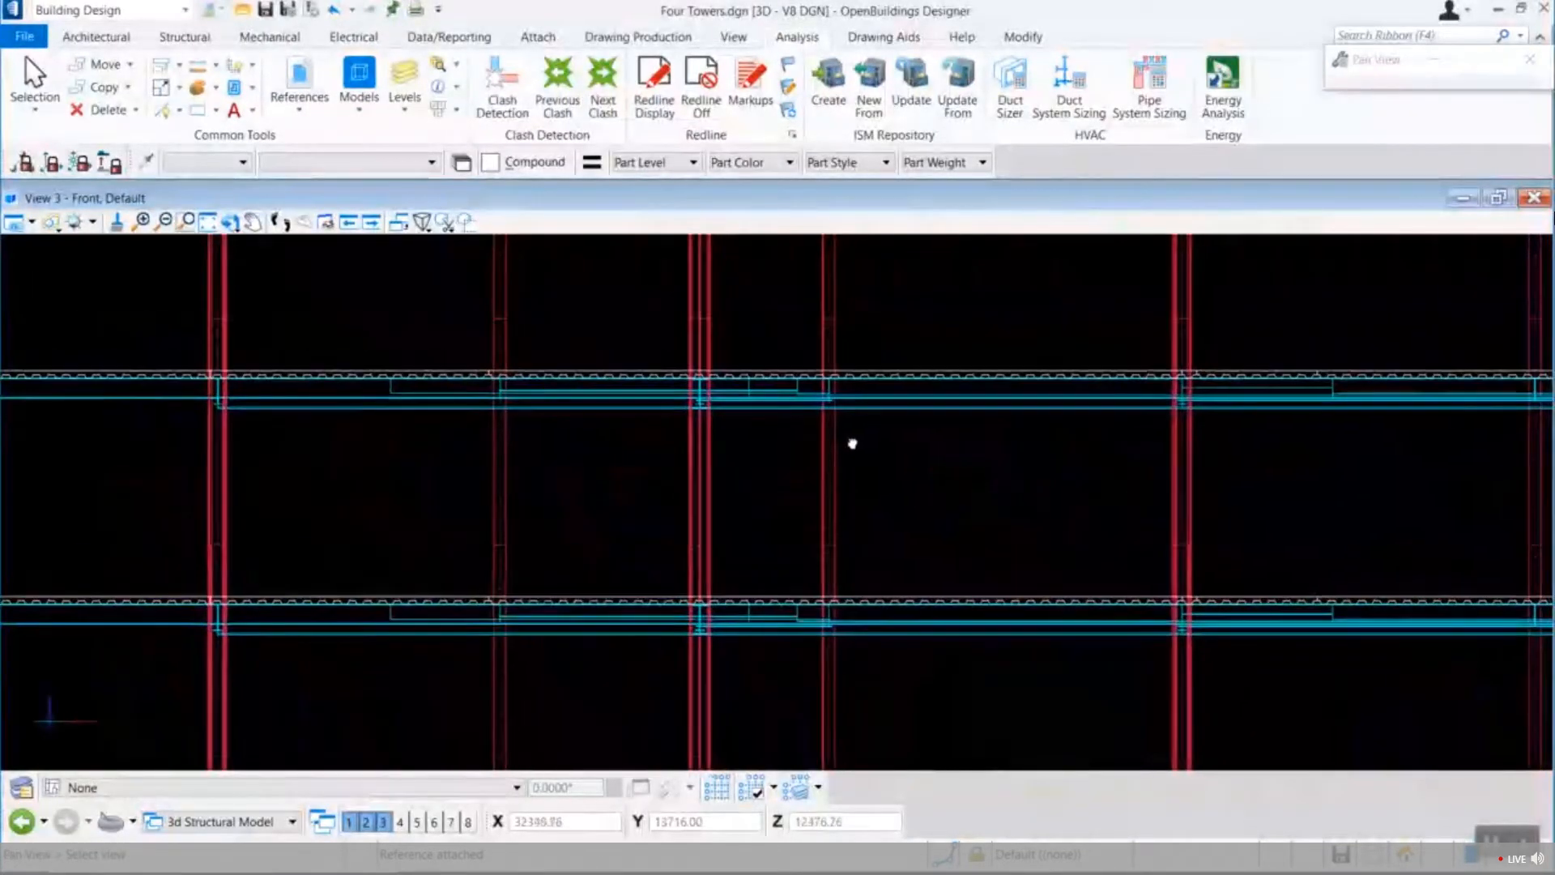
scroll(902, 385, "up", 5)
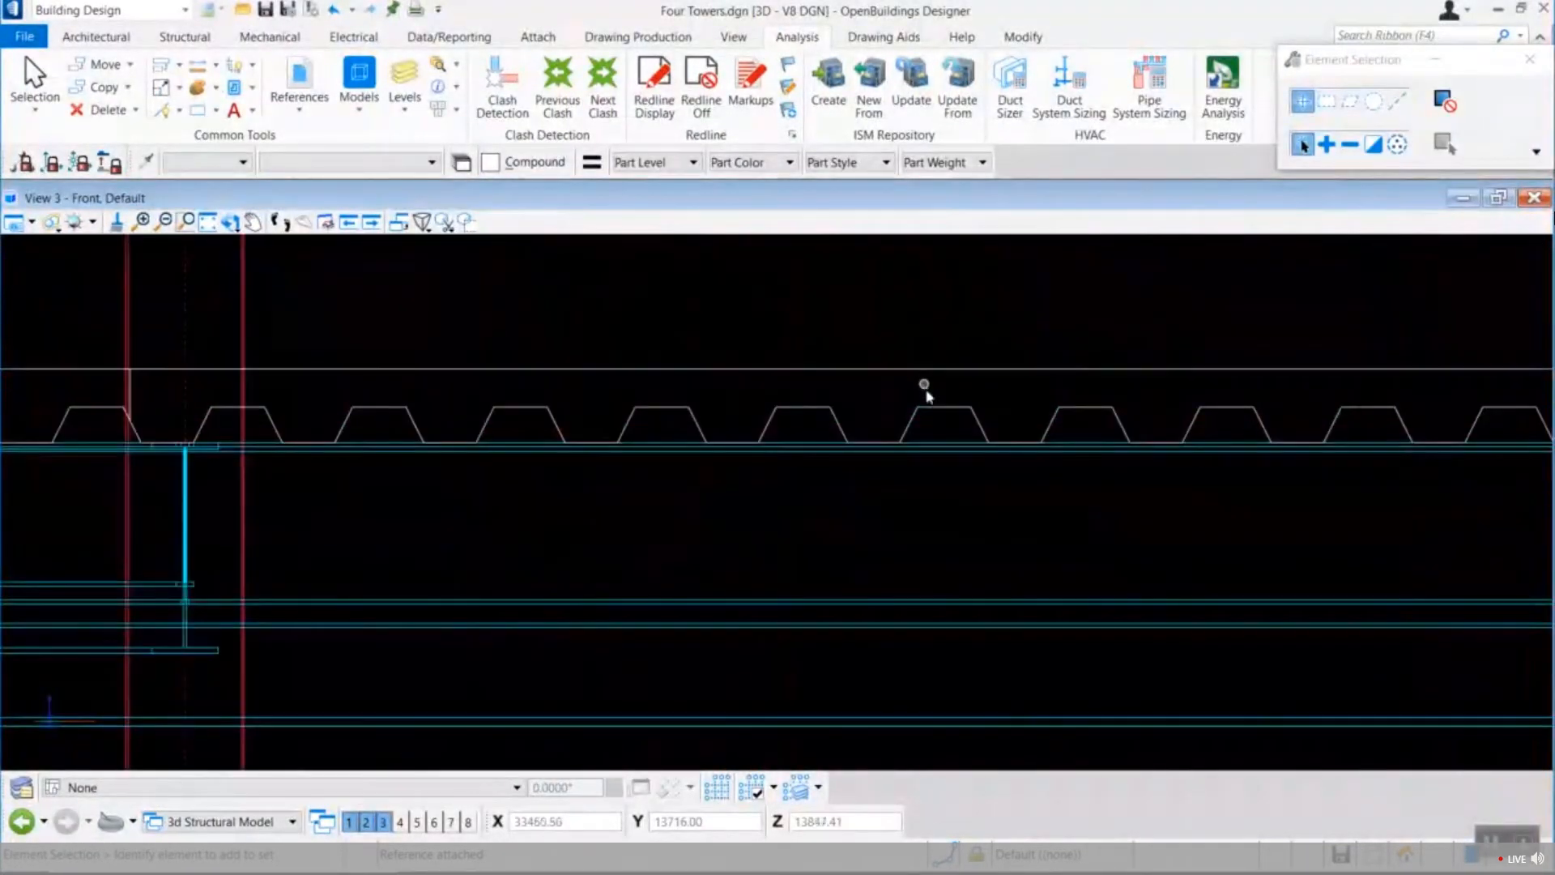
scroll(929, 413, "down", 5)
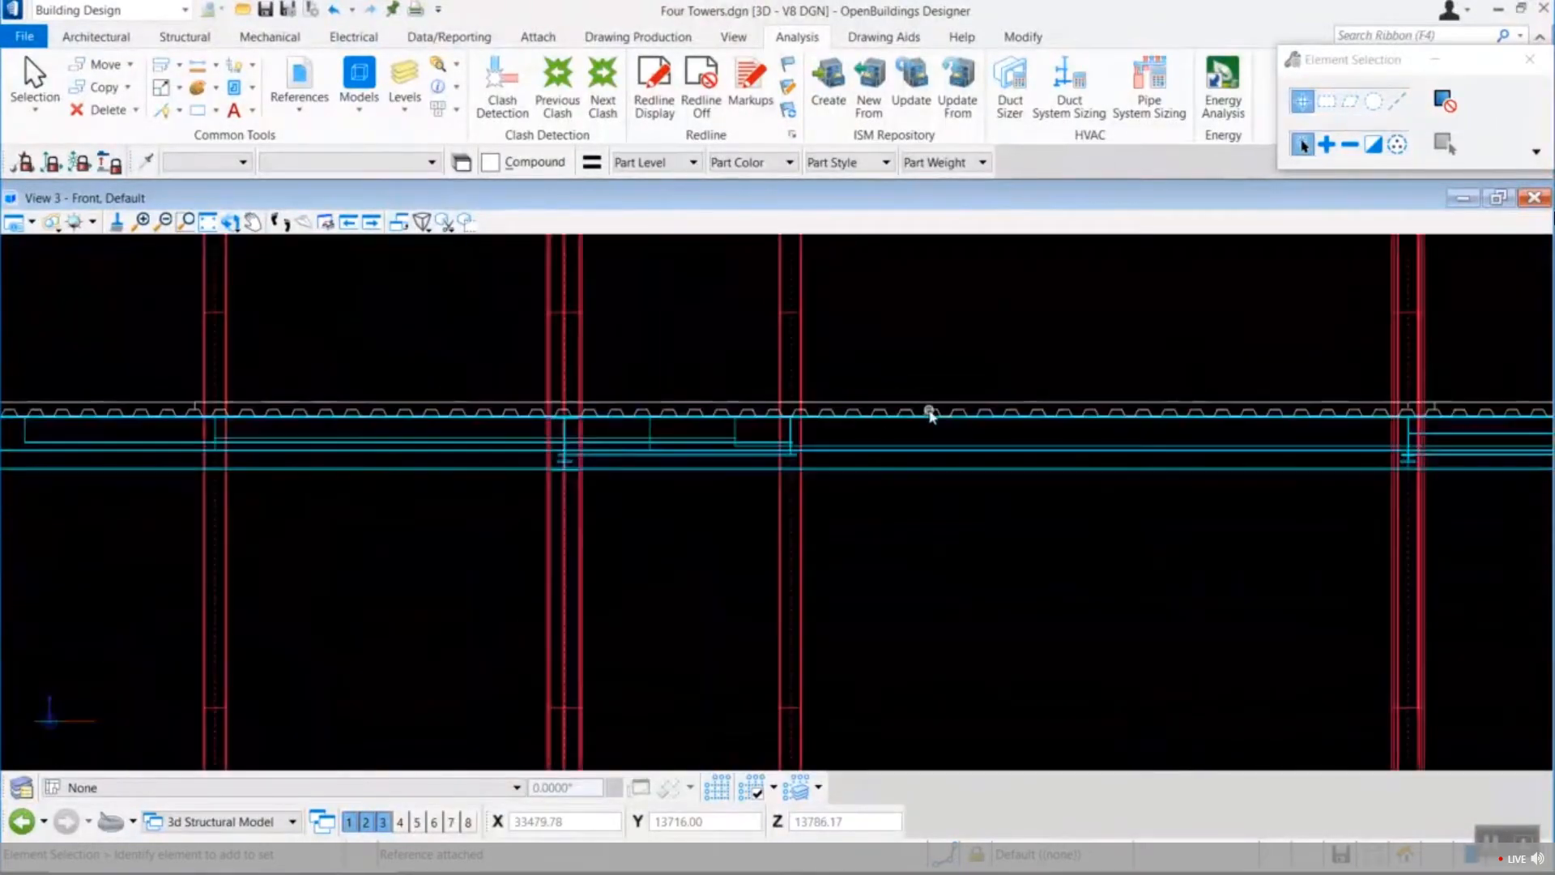
scroll(929, 413, "down", 5)
middle_click_drag(823, 426, 666, 451)
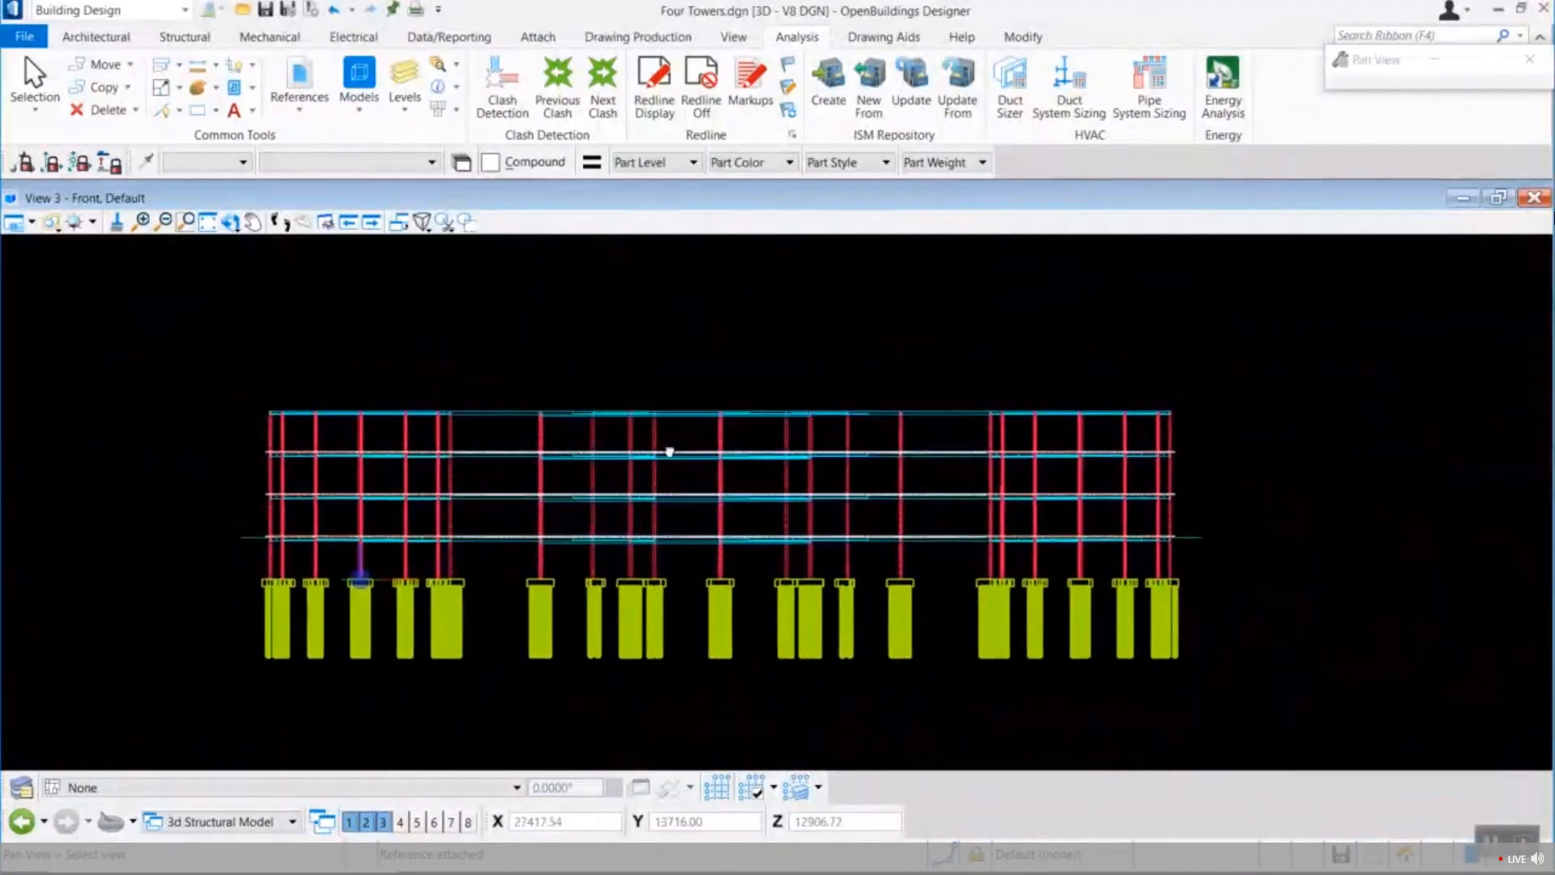
left_click(1497, 201)
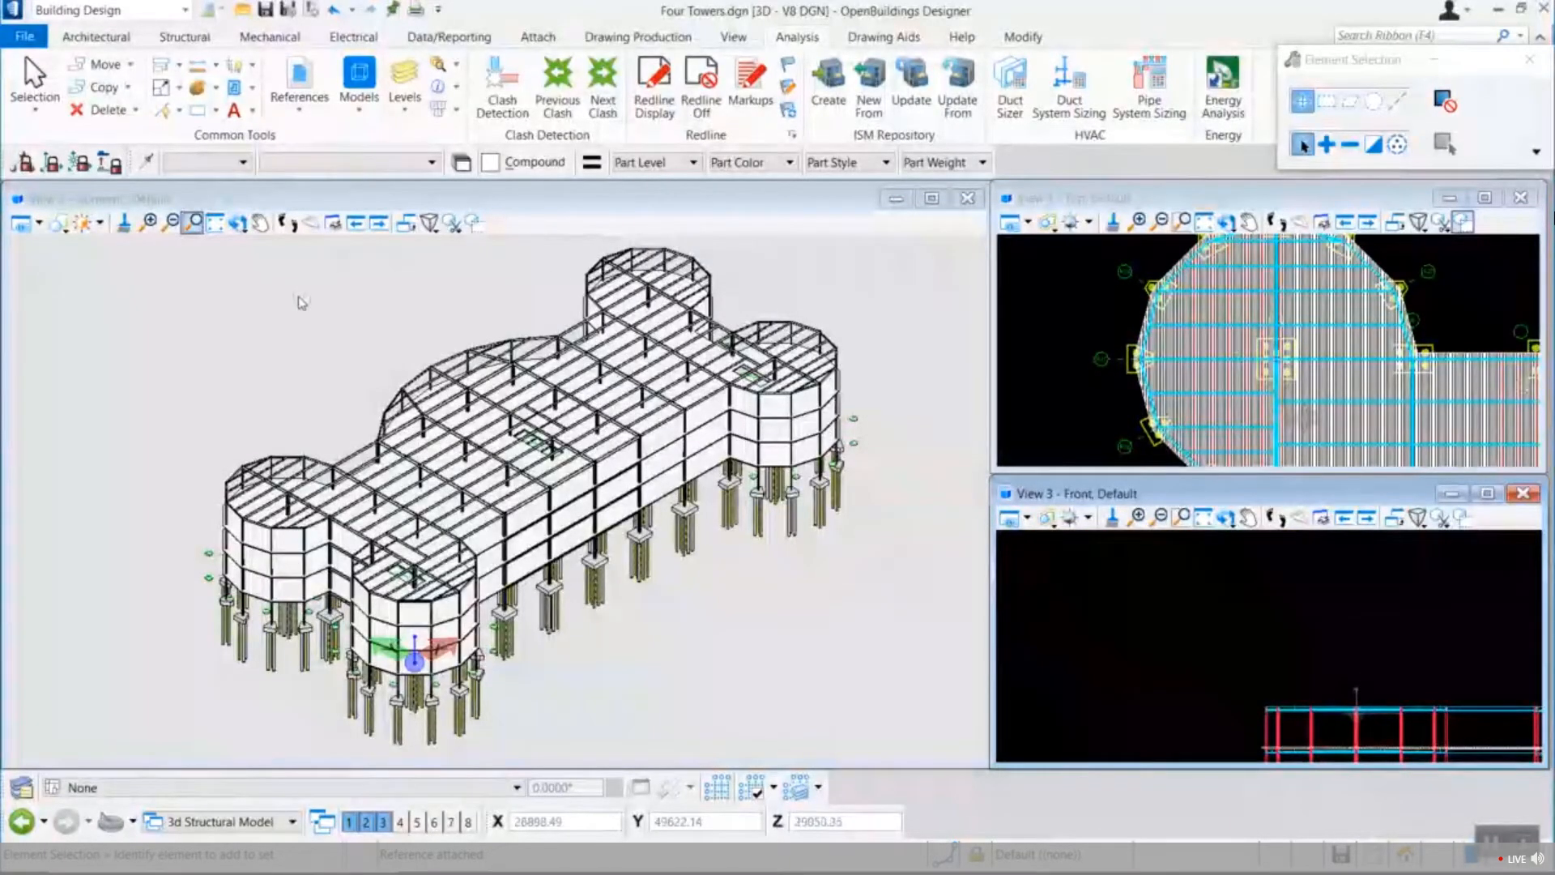
Rotate the isometric view to inspect the whole building from a higher angle, and fit the full model in the front view.
left_click(237, 225)
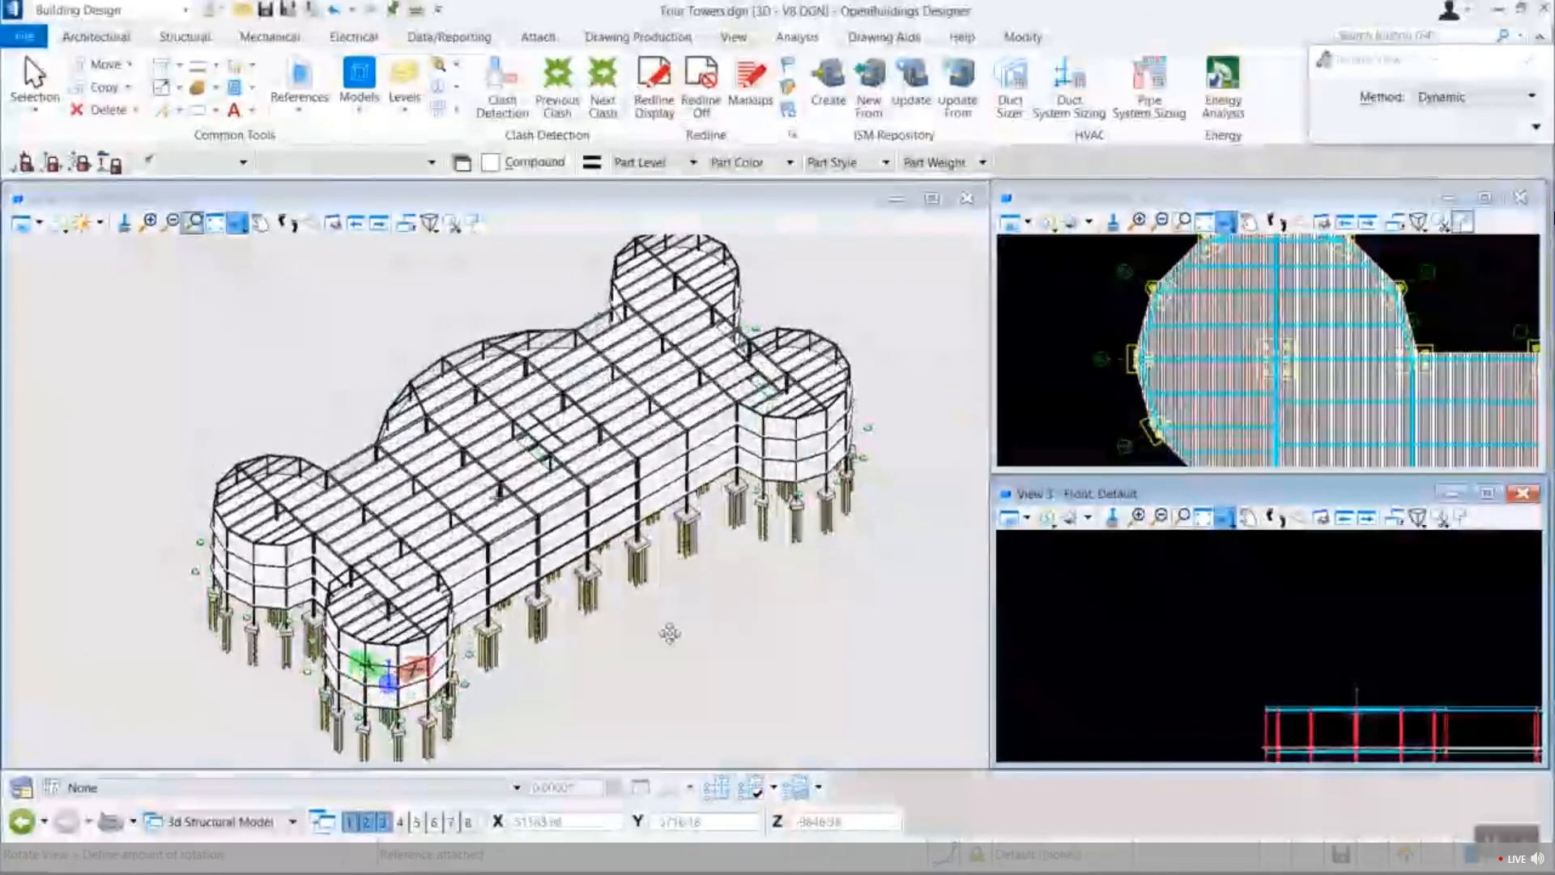
left_click(650, 619)
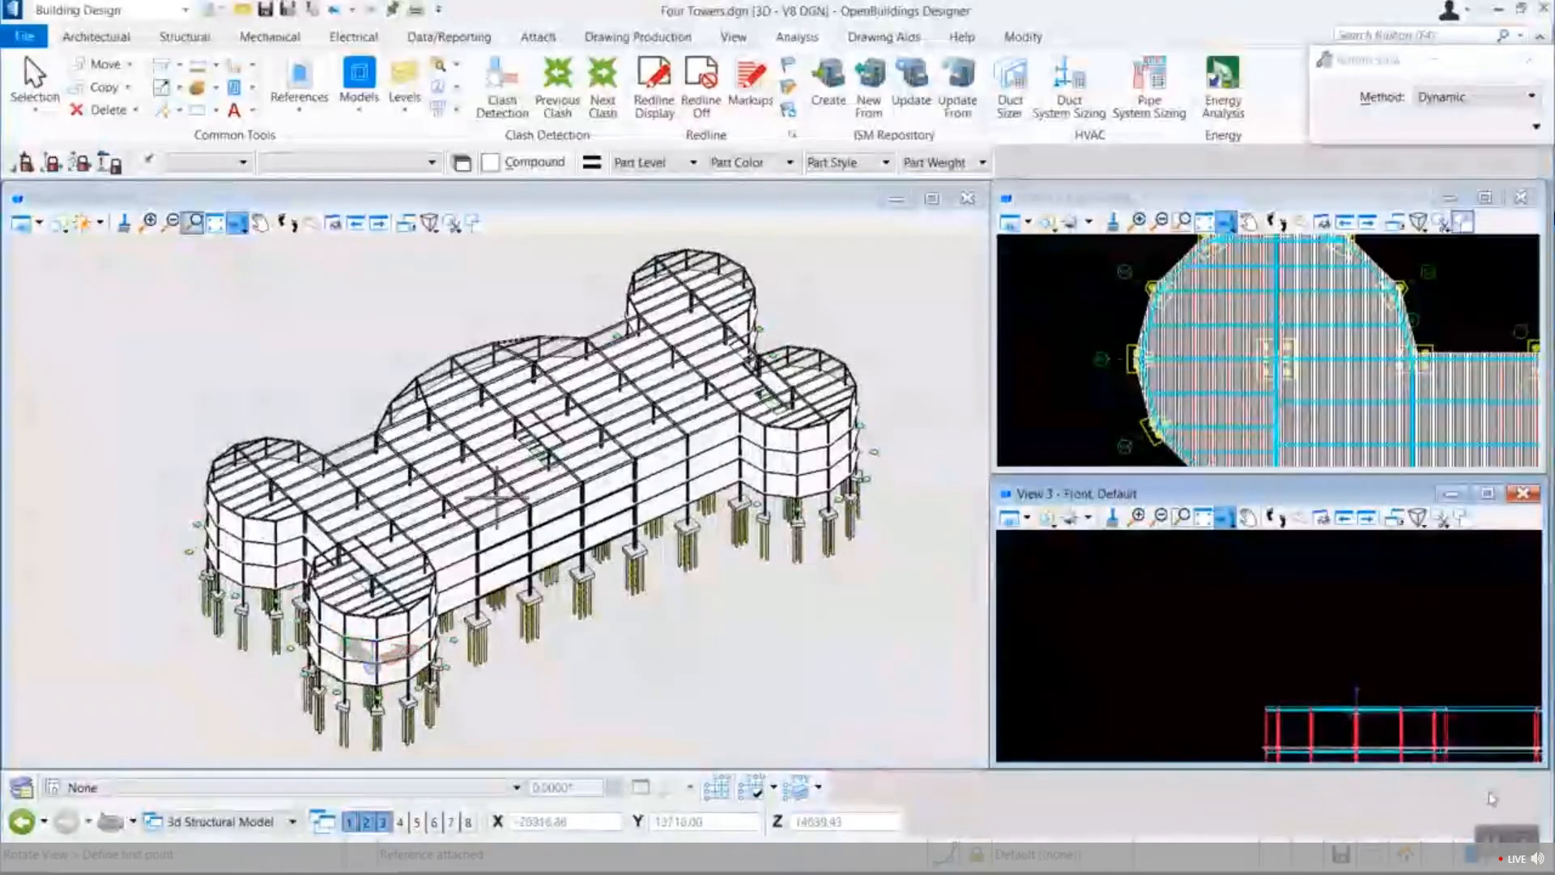
left_click(1203, 522)
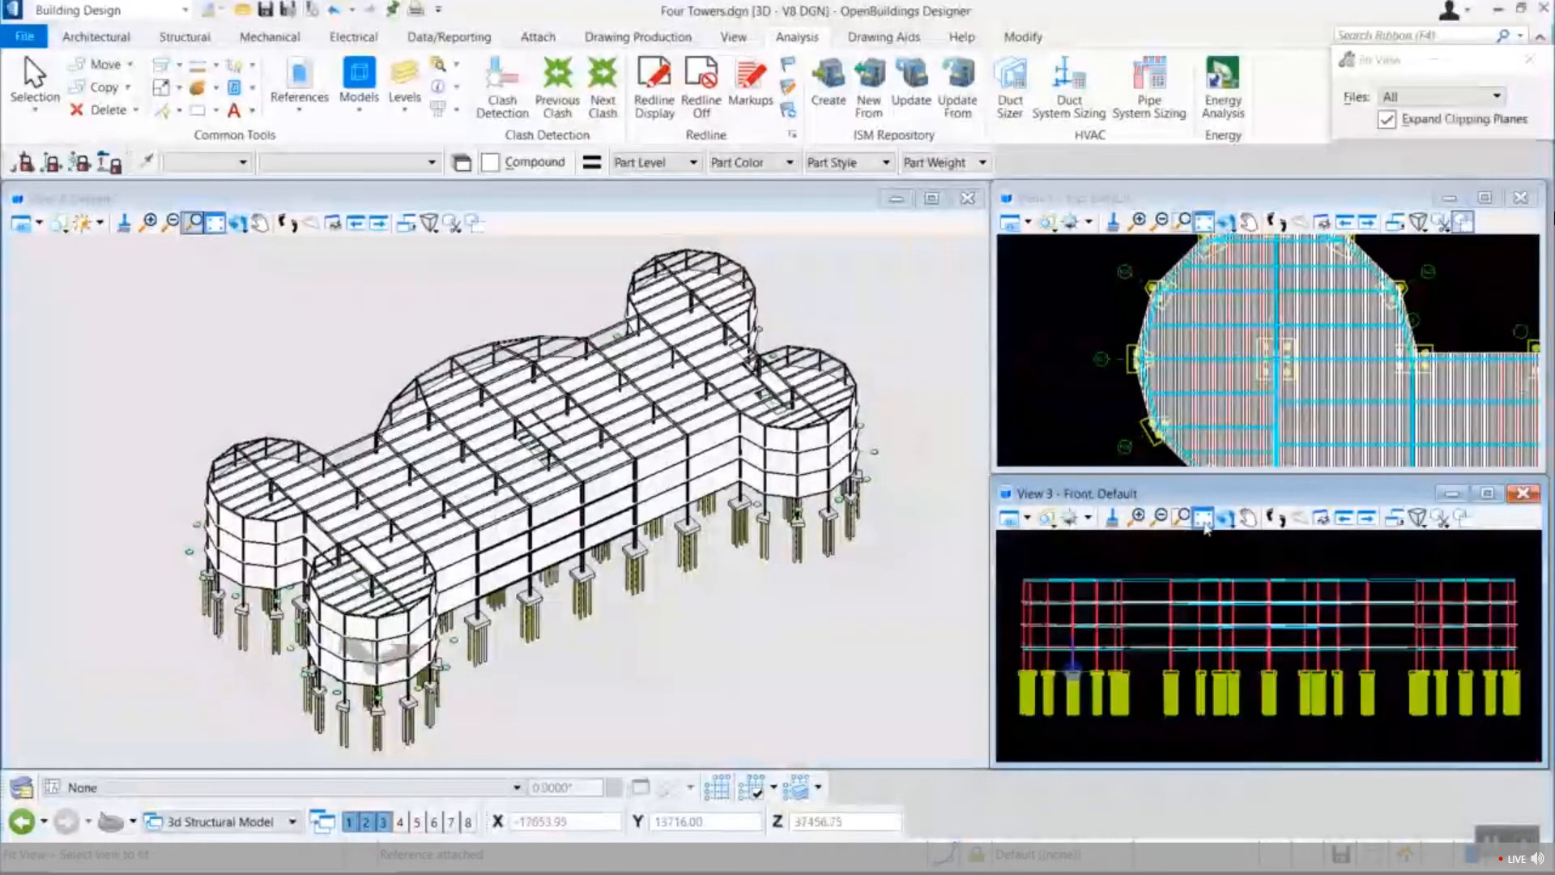
left_click(1105, 405)
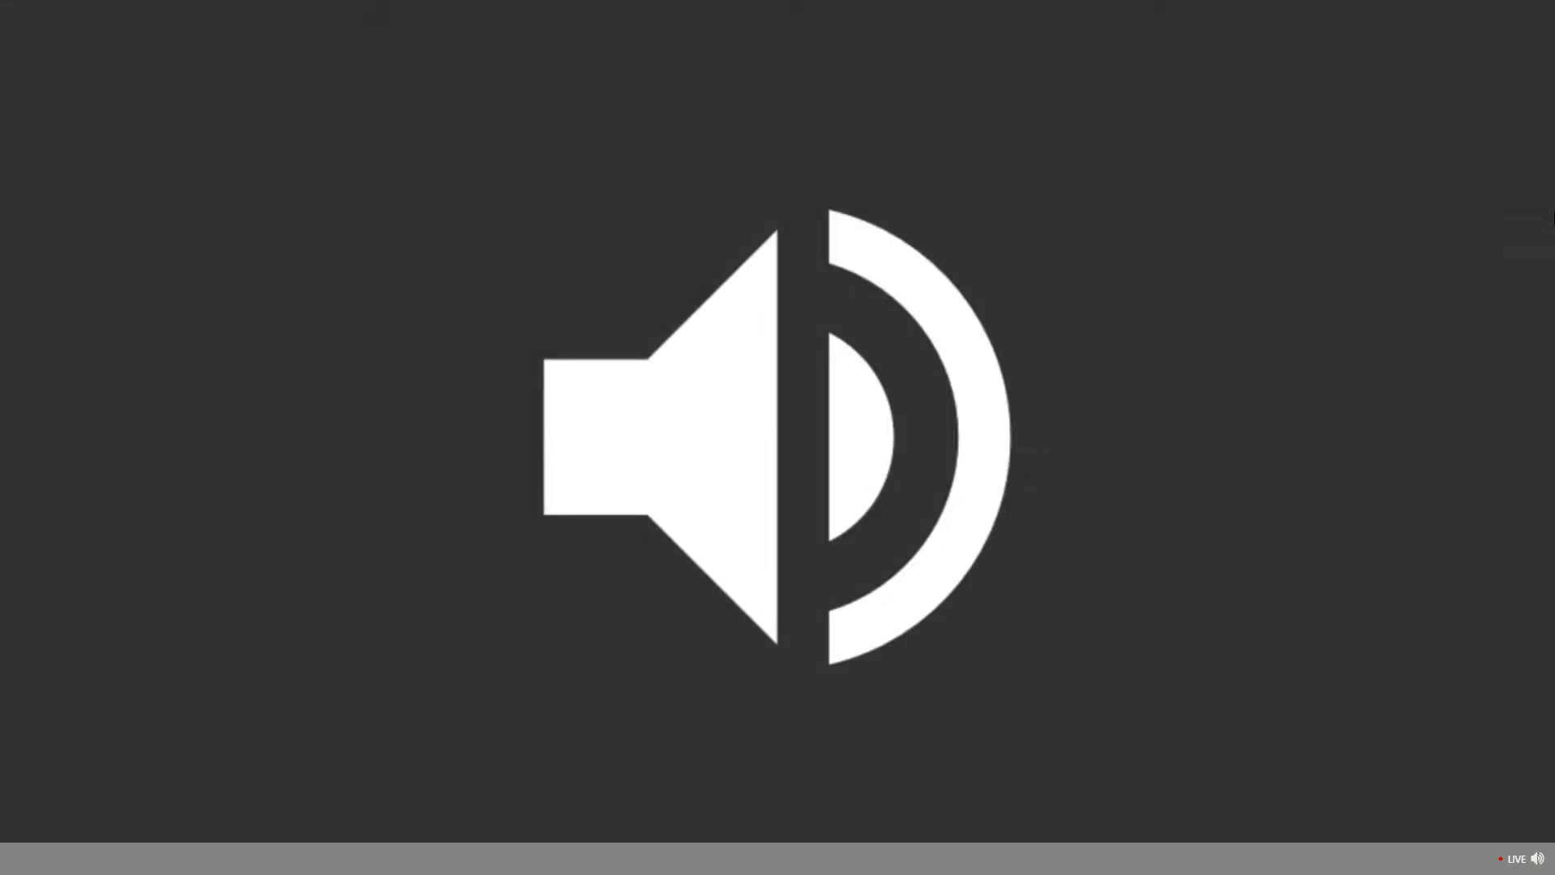
key("Escape")
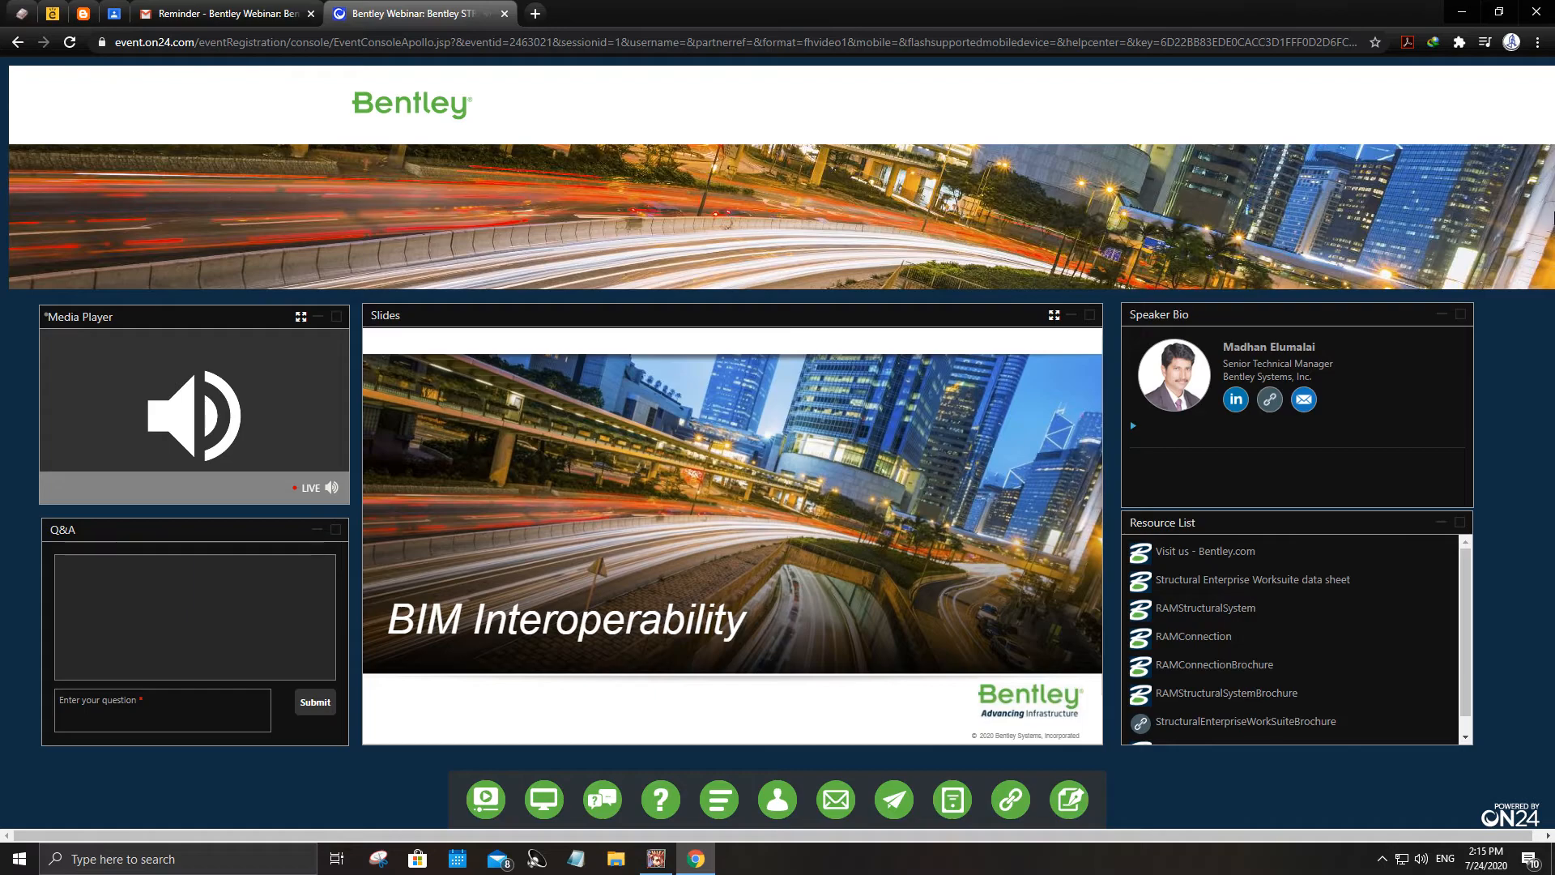